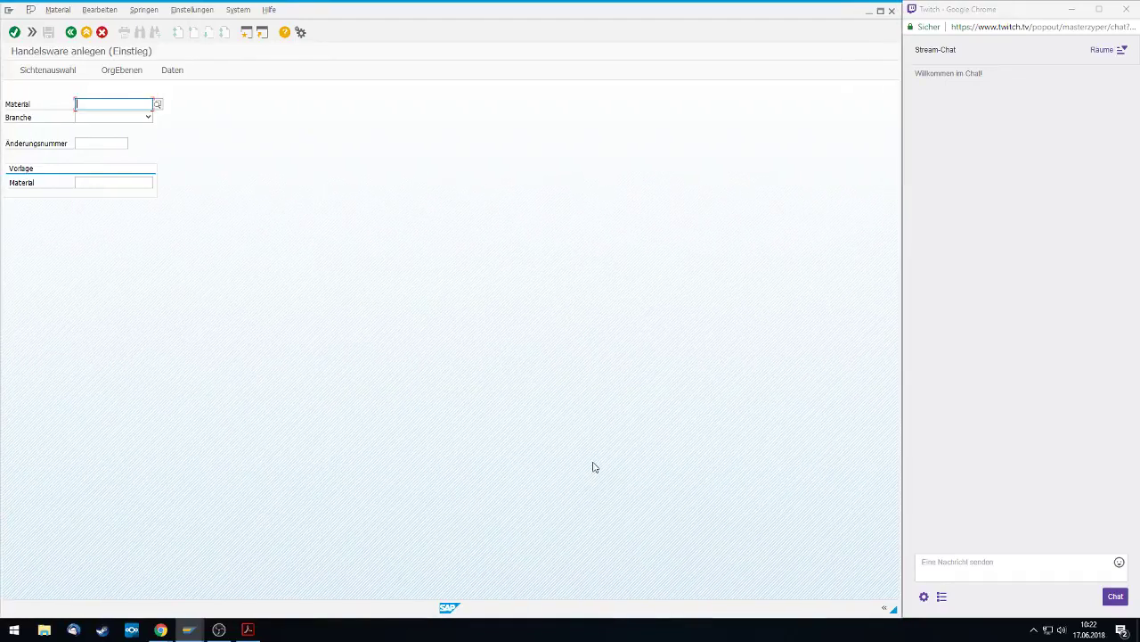
click(946, 17)
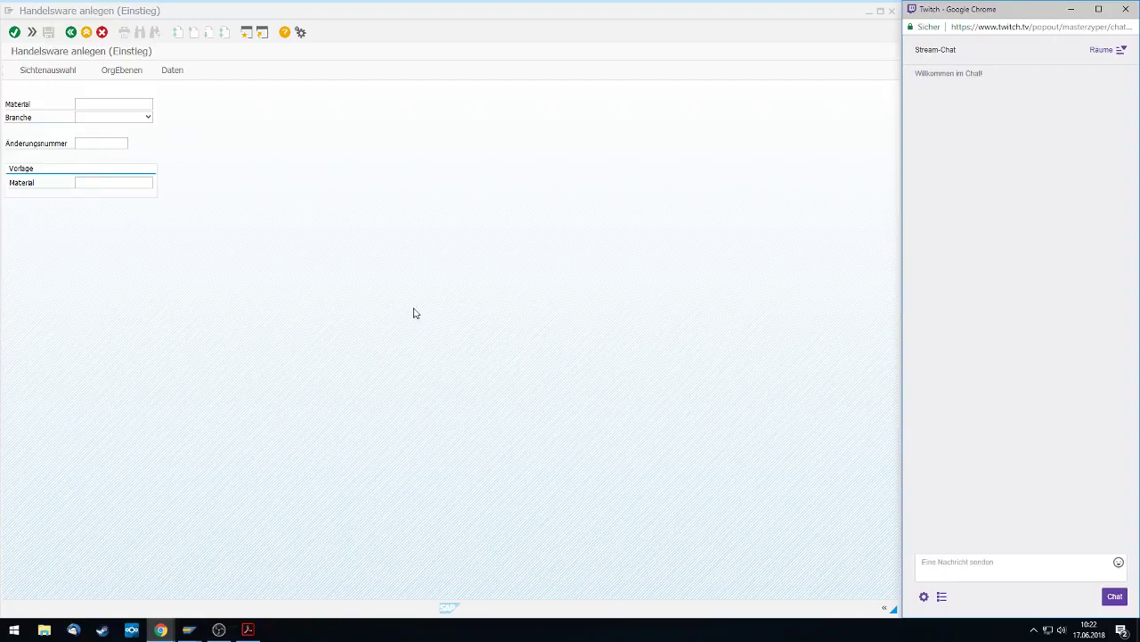
click(331, 239)
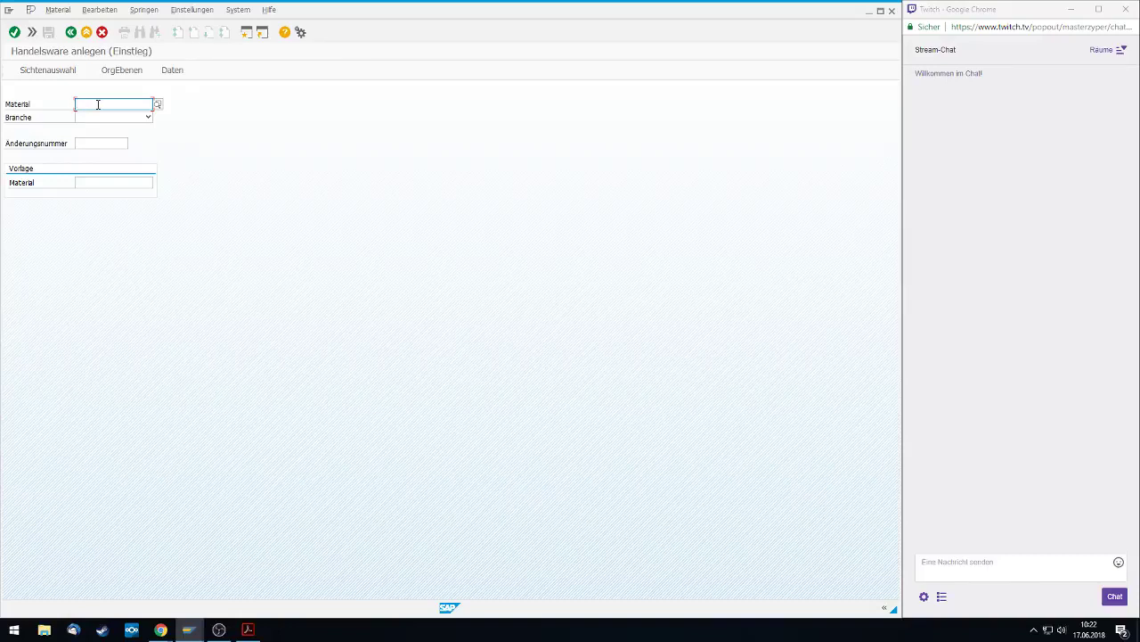
Enter CHLK1090 as the material number of the new trading good
text(CHLK)
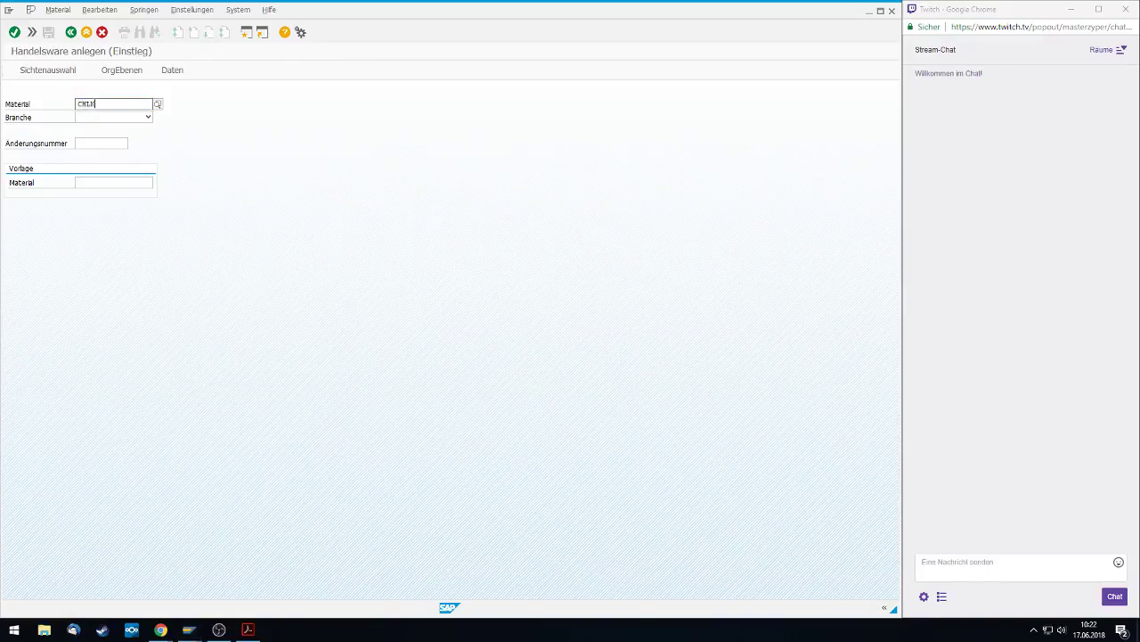
text(109)
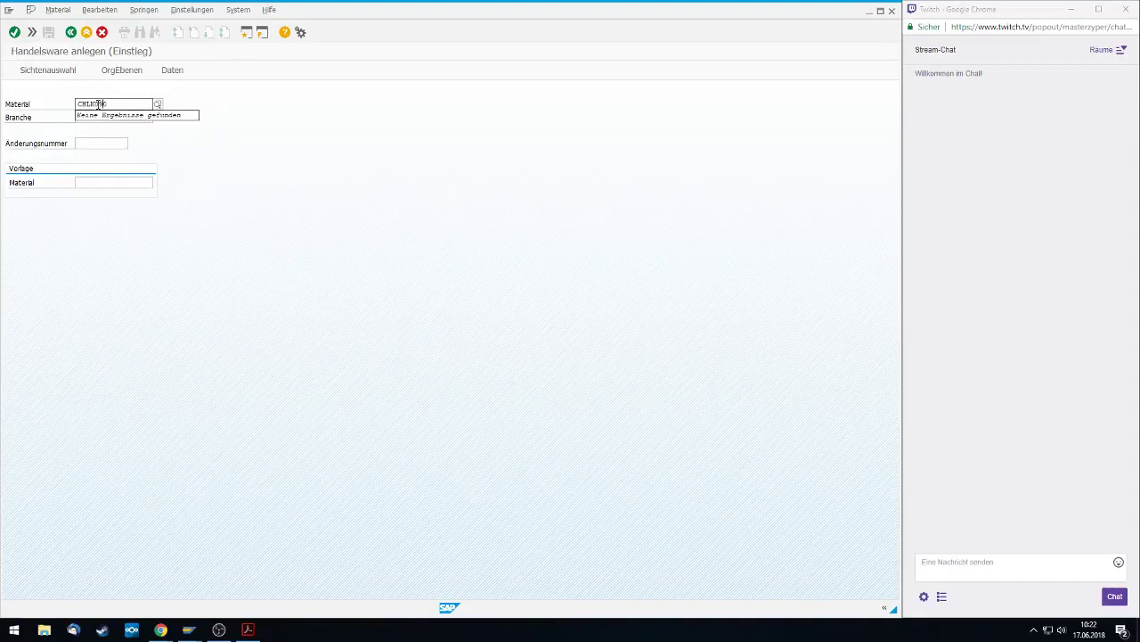
text(00)
click(128, 104)
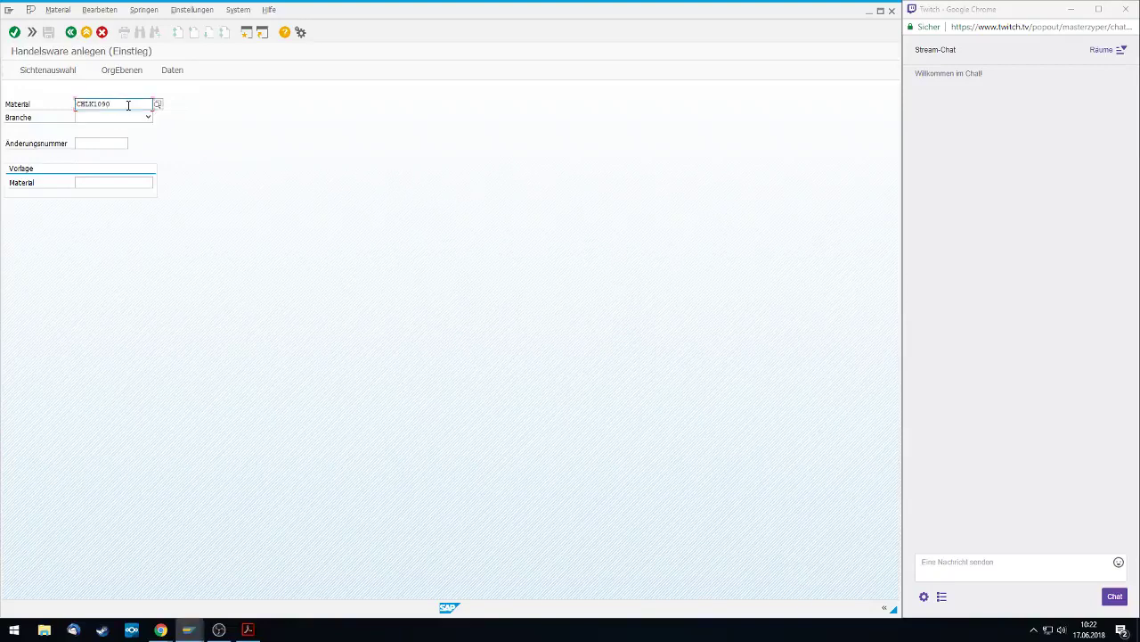
key(BackSpace)
text(0)
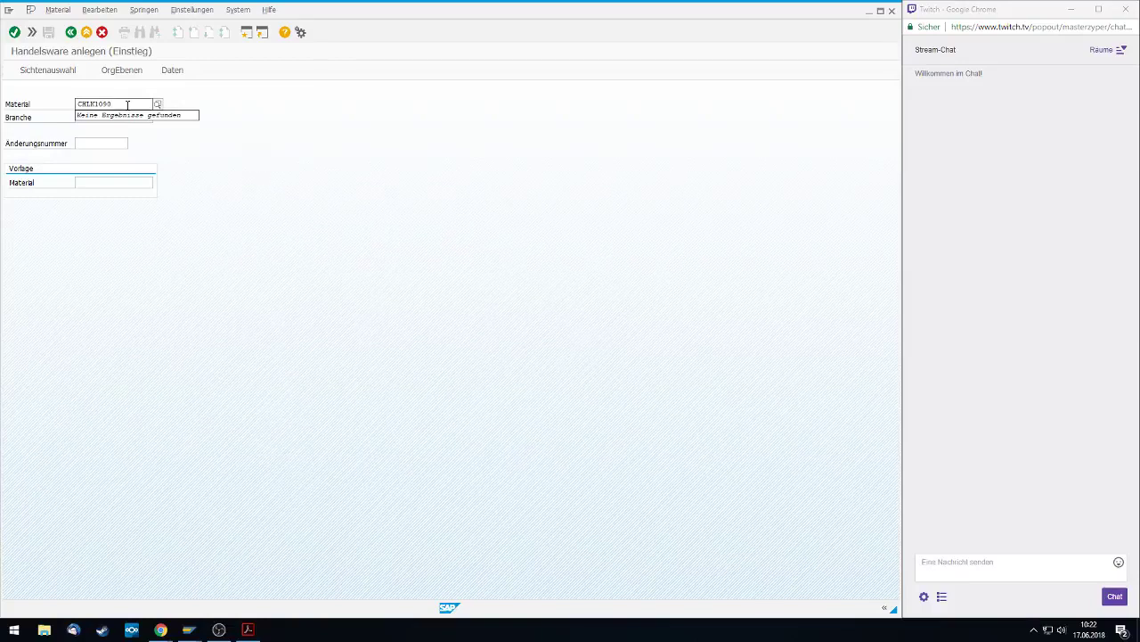
click(128, 104)
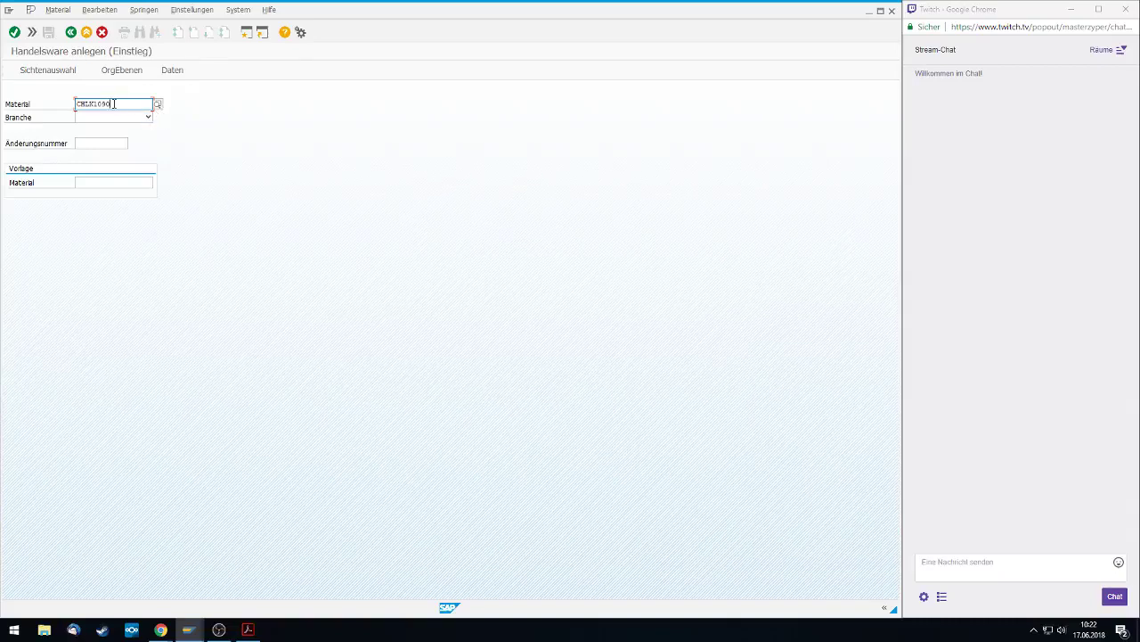
Copy the material number CHLK1090 into the template's material field and paste it again into the main material field
drag(132, 105, 75, 105)
key(ctrl+c)
click(78, 181)
key(ctrl+v)
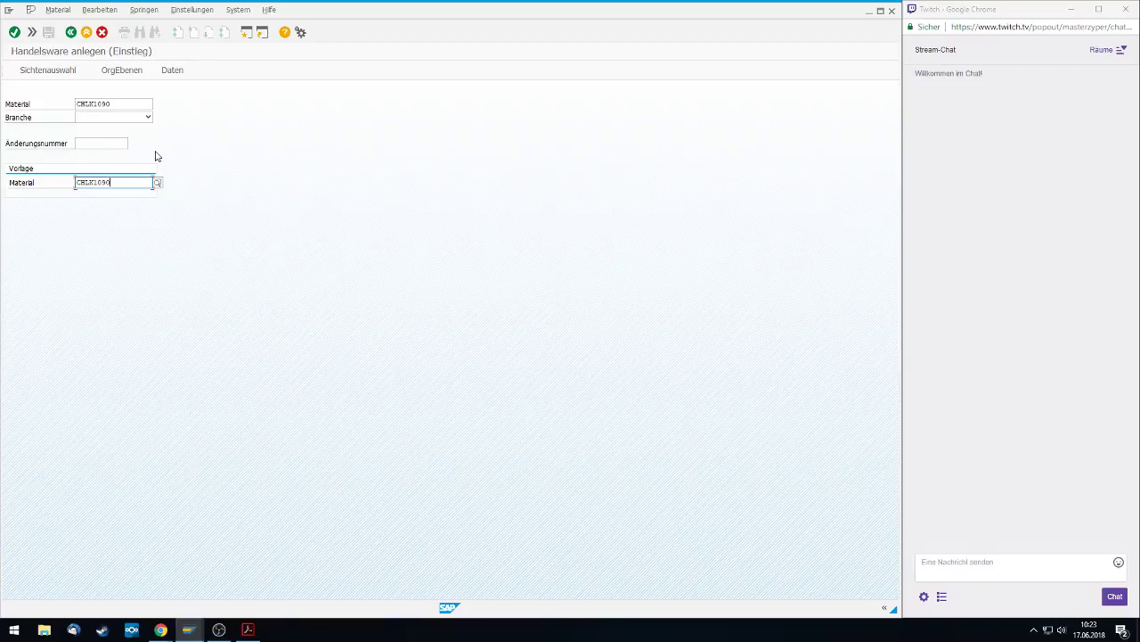
click(137, 107)
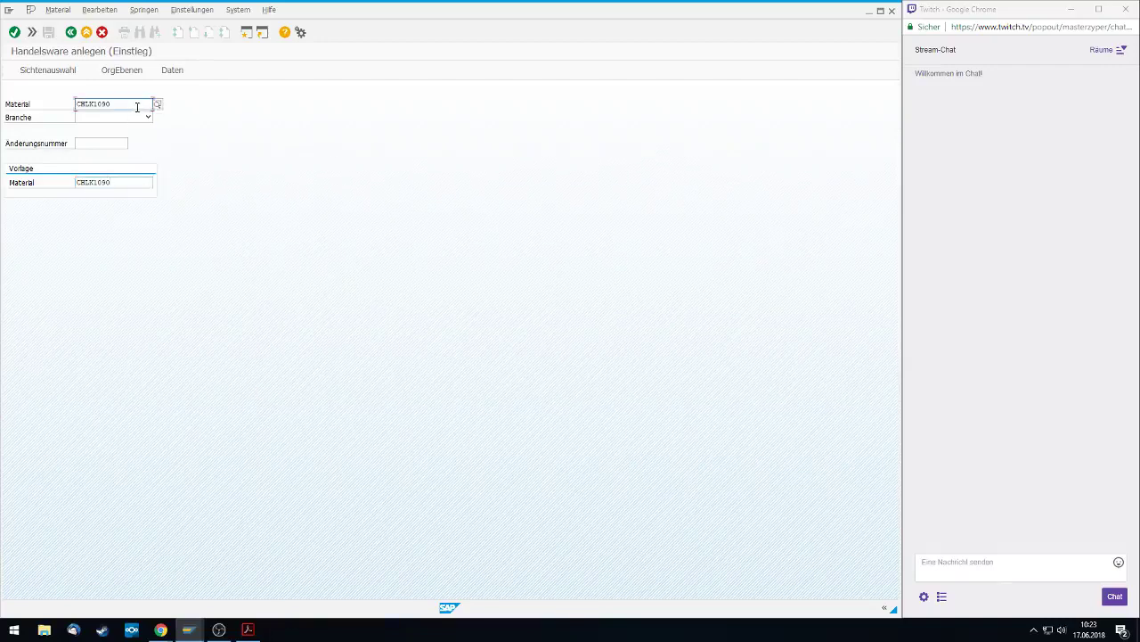
double_click(127, 106)
key(ctrl+v)
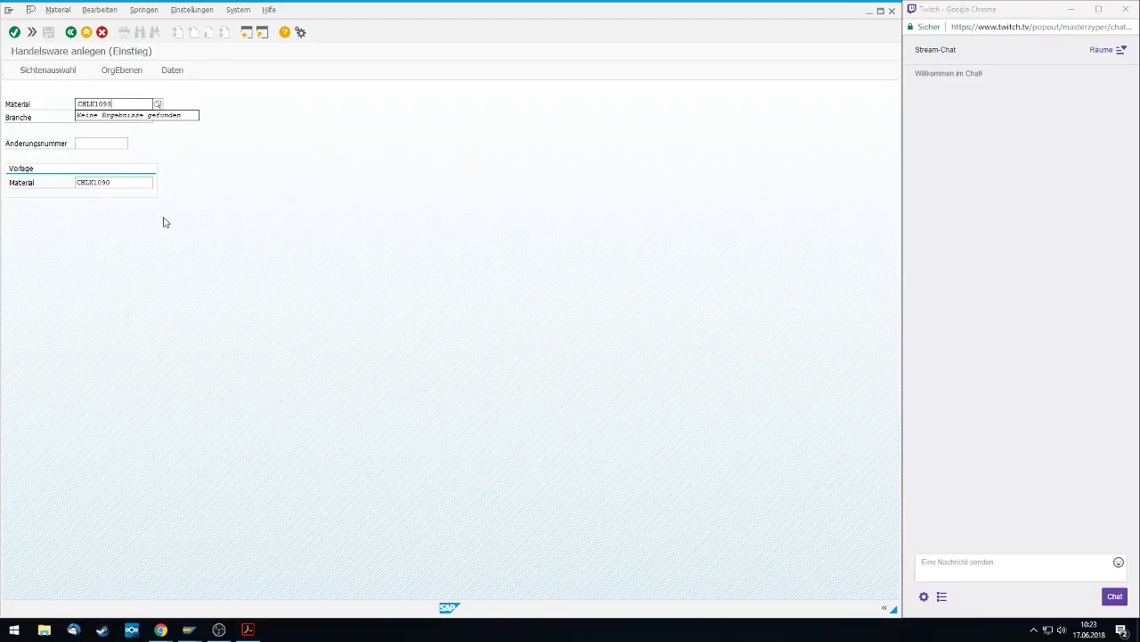
Try to continue without choosing an industry, then go back to the SAP Easy Access menu
click(70, 36)
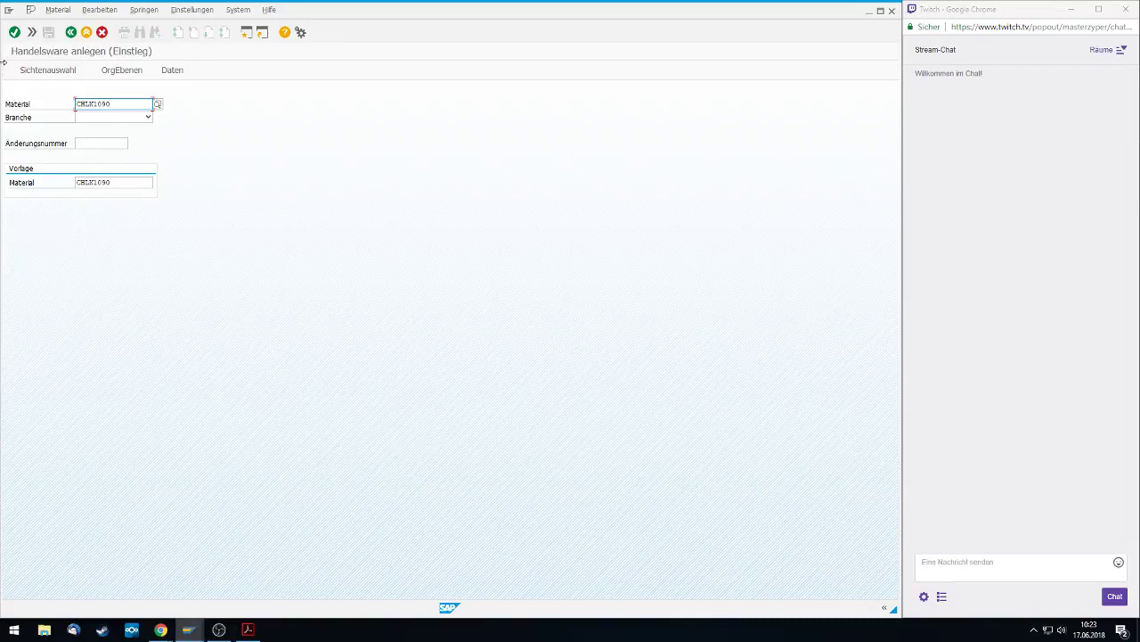
click(15, 33)
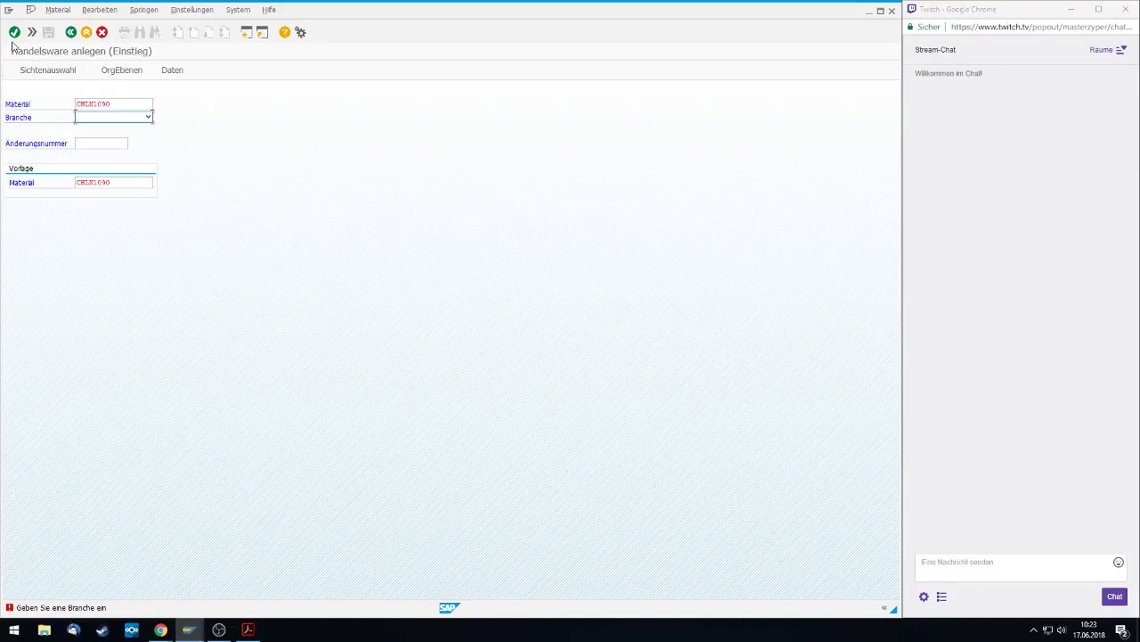
click(75, 34)
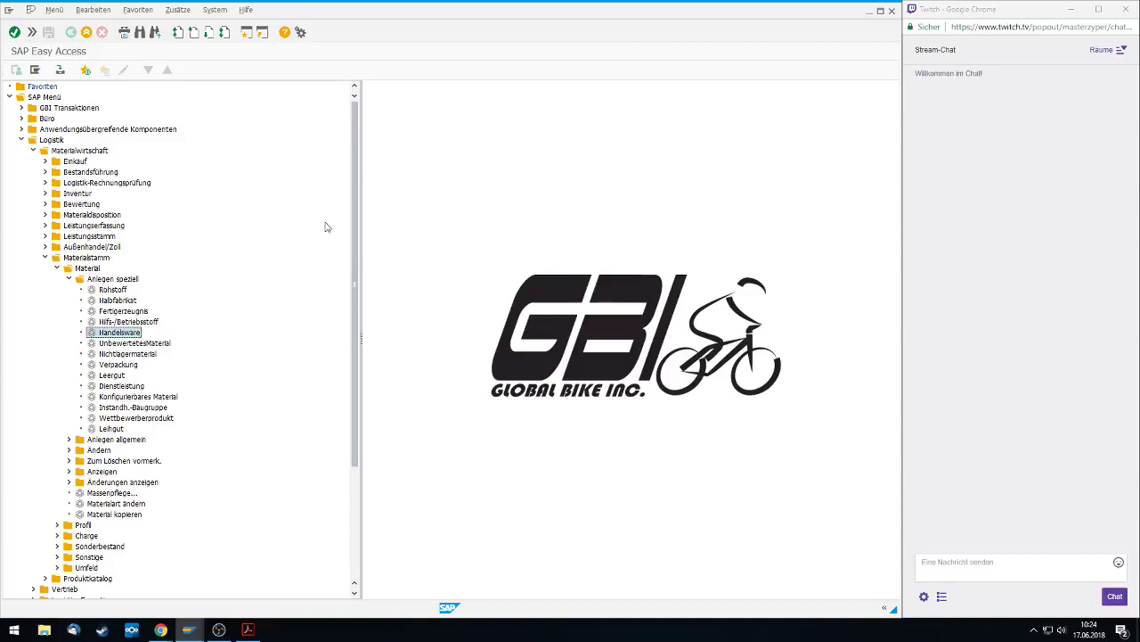
Open the Handelsware creation transaction under Materialstamm, Material, Anlegen speziell
click(86, 257)
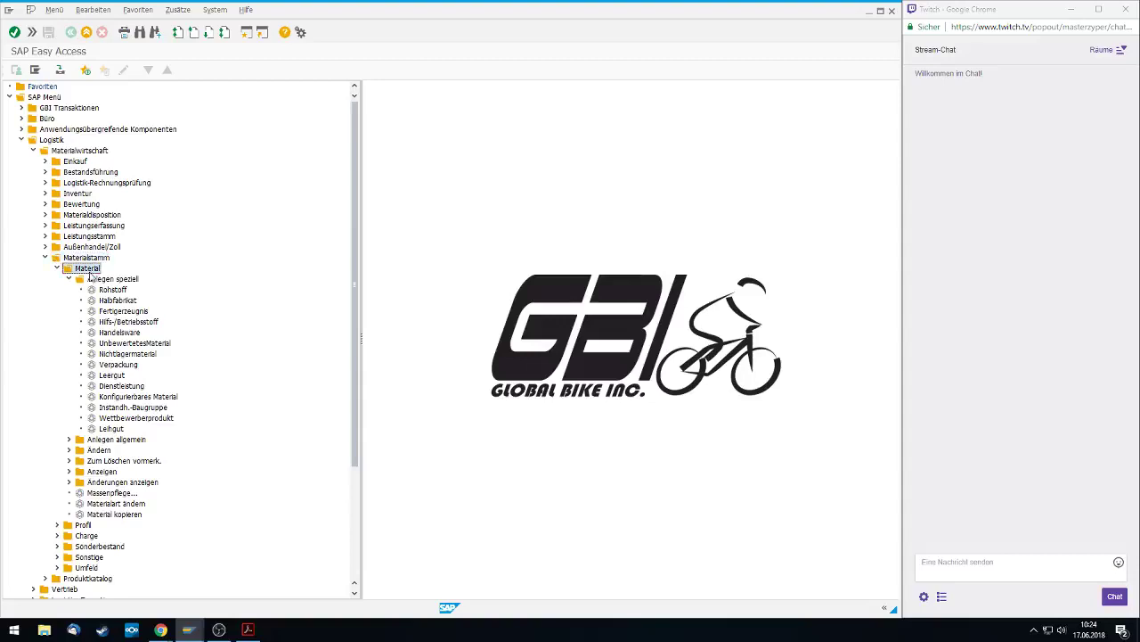
click(100, 282)
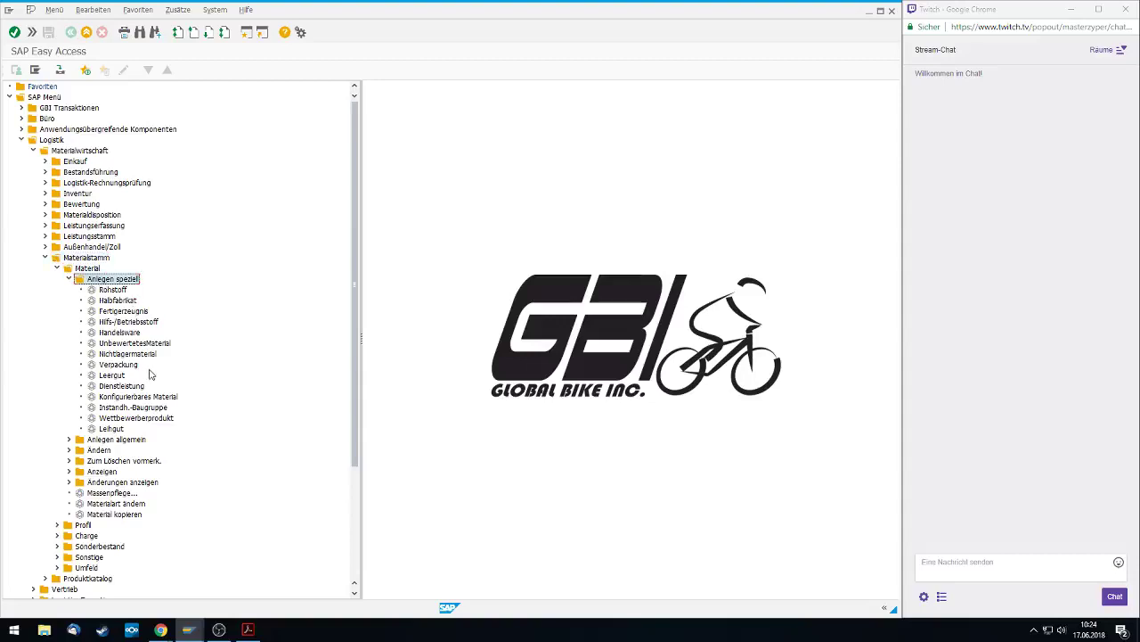
double_click(134, 333)
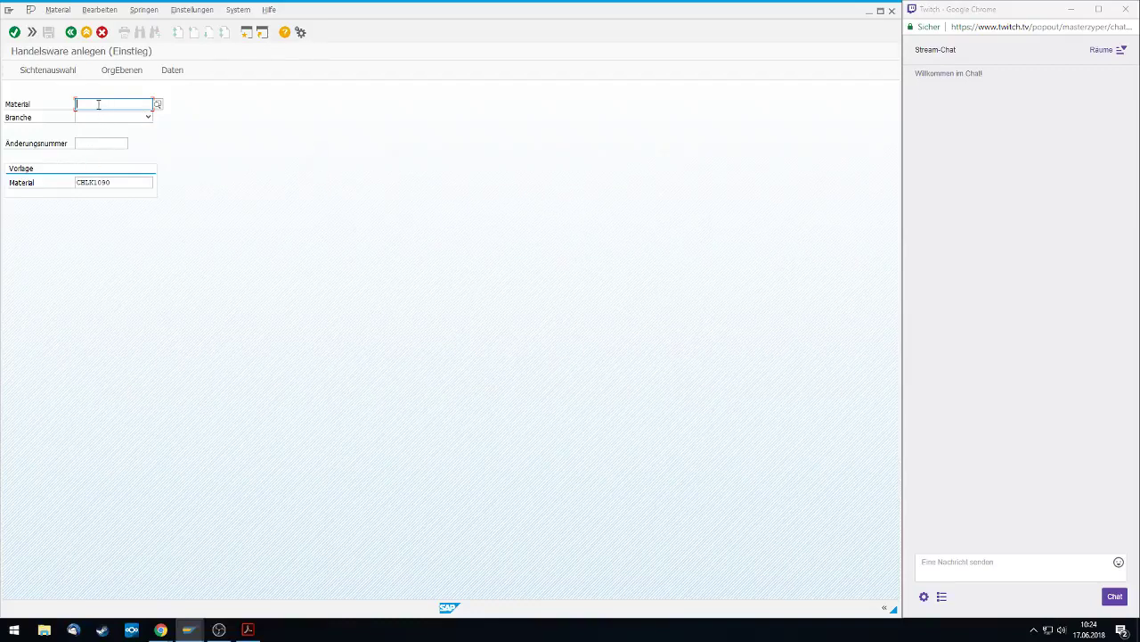
Enter CHLK1090 as the material number, choose Handel as the industry and submit the entries
text(CH)
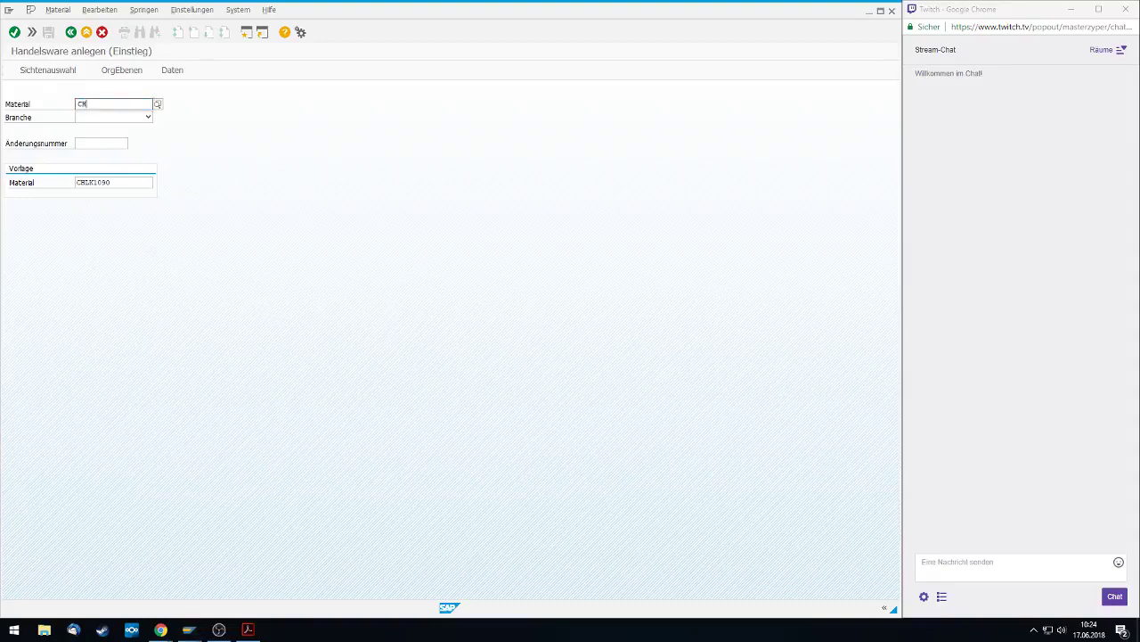
text(LK10)
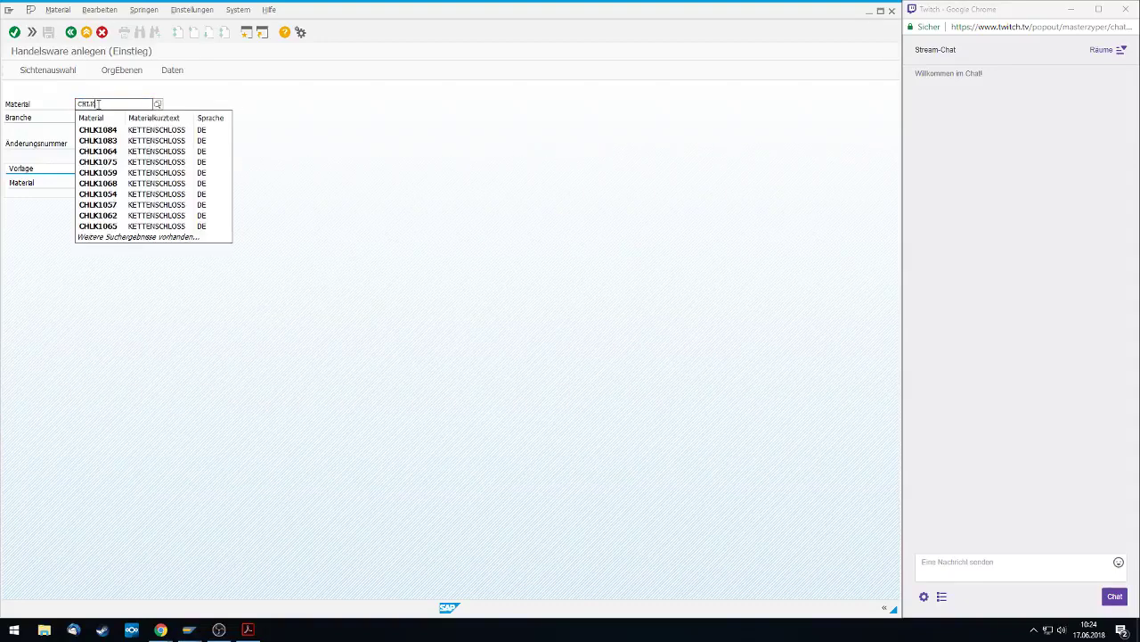
text(90)
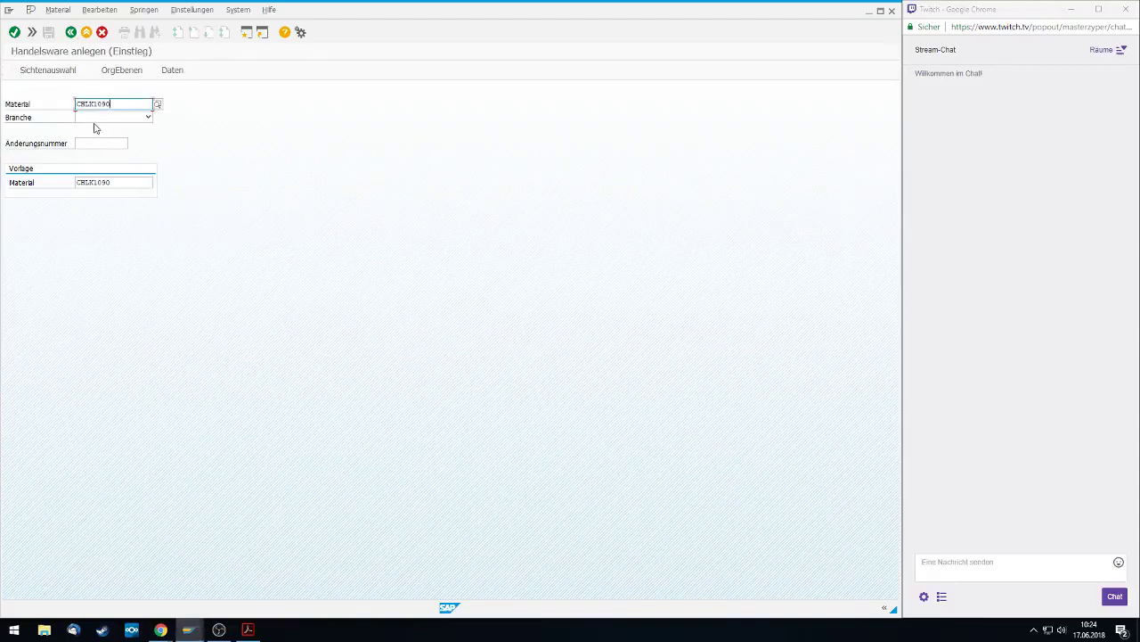
click(109, 120)
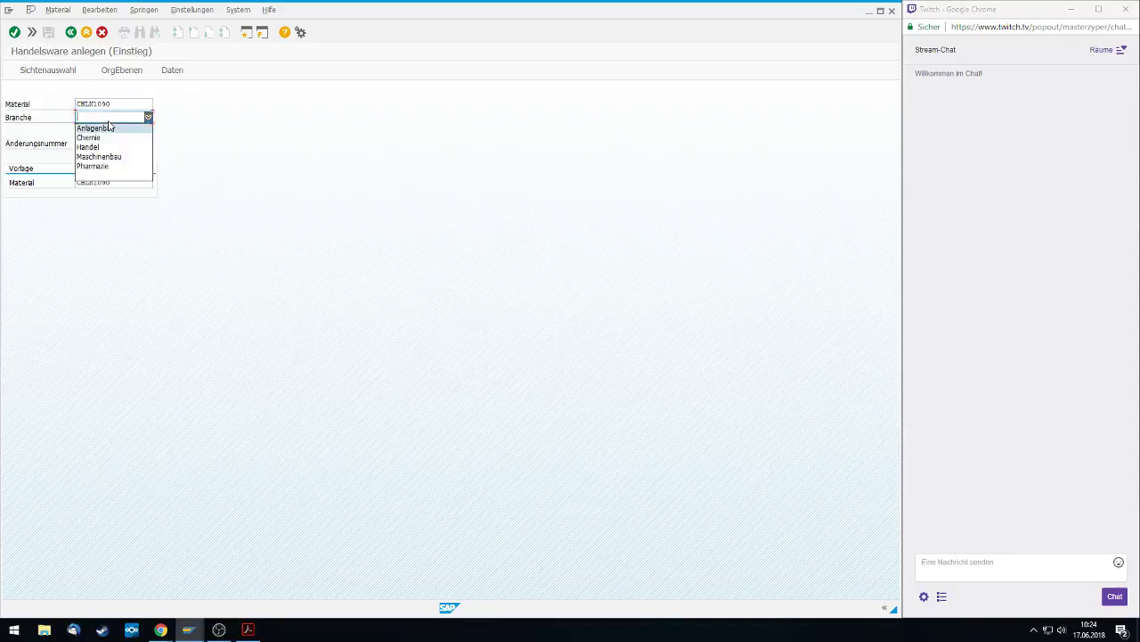
click(98, 148)
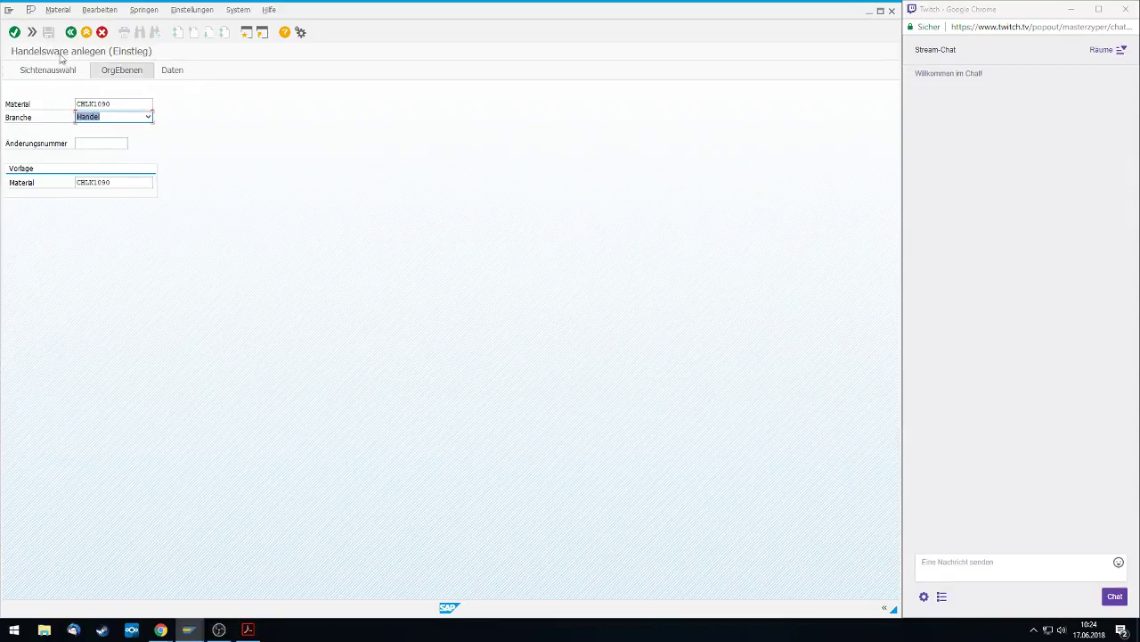
click(15, 32)
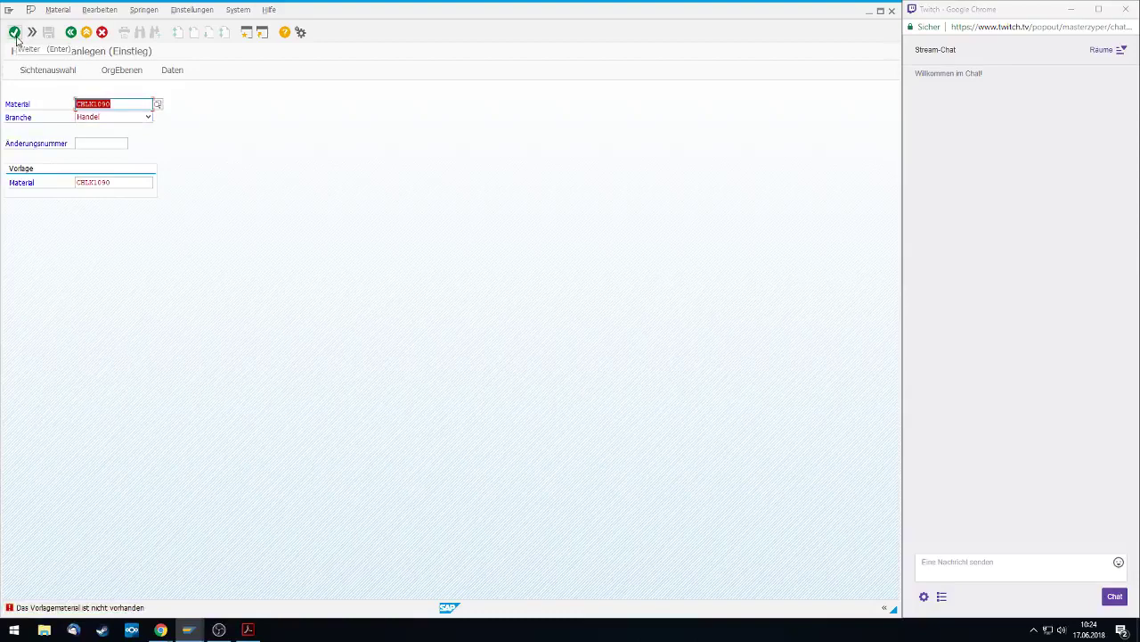
Clear the template's material field and continue to the view selection
click(152, 182)
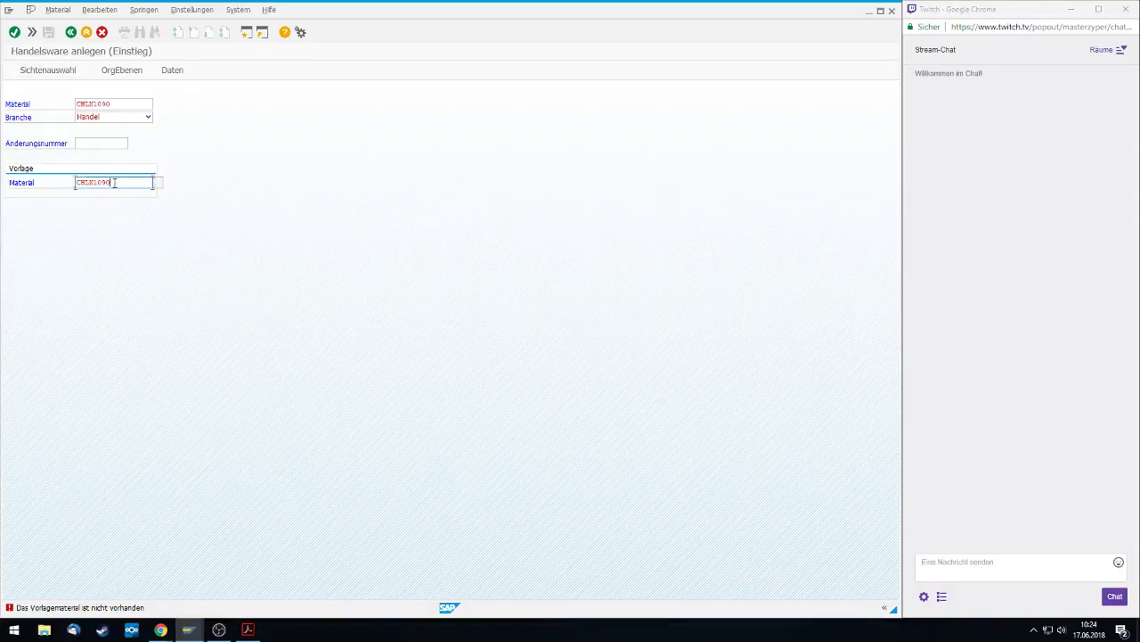
drag(152, 182, 53, 179)
key(Delete)
click(15, 32)
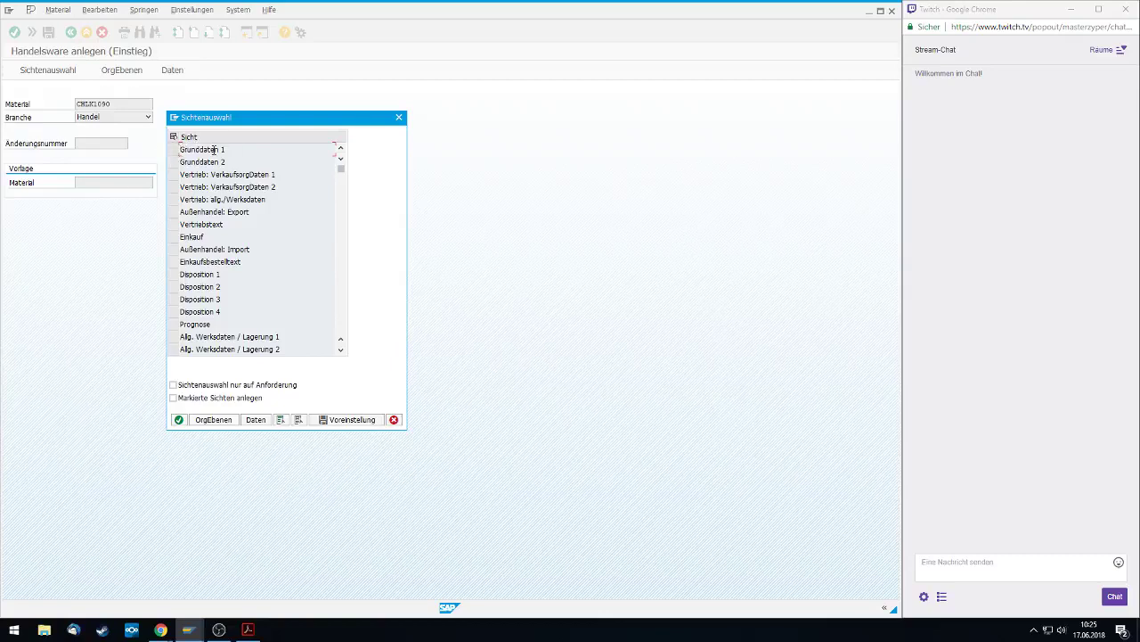
Select the views Grunddaten 1, Vertrieb: VerkaufsorgDaten 1 and 2, Vertrieb: allg./Werksdaten, and Disposition 1, 2 and 3
click(173, 150)
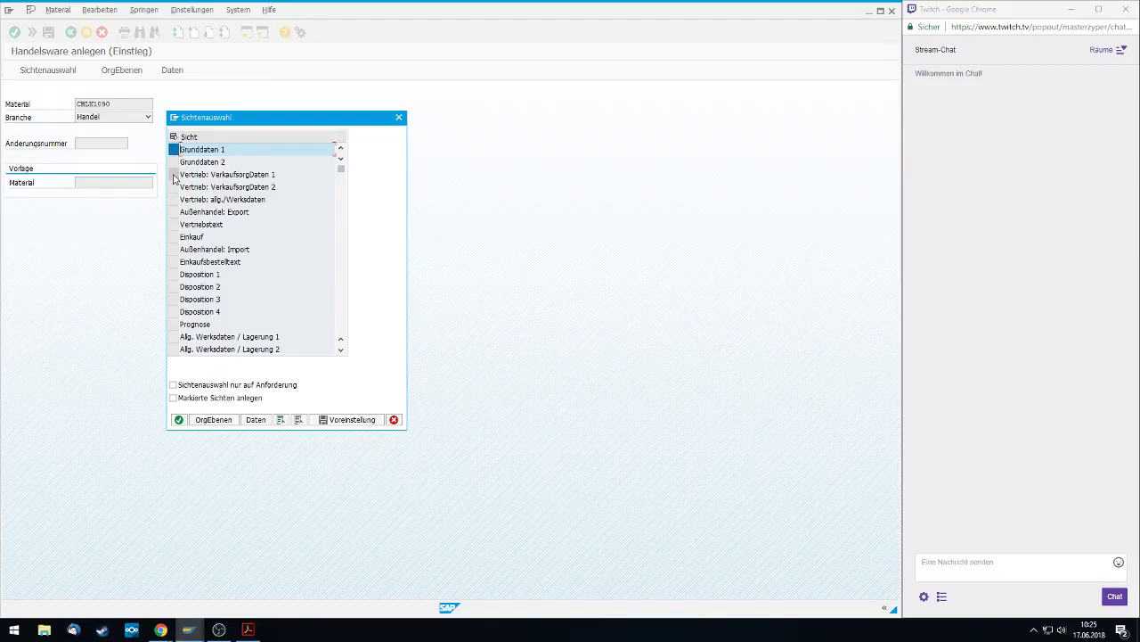
click(173, 175)
click(173, 187)
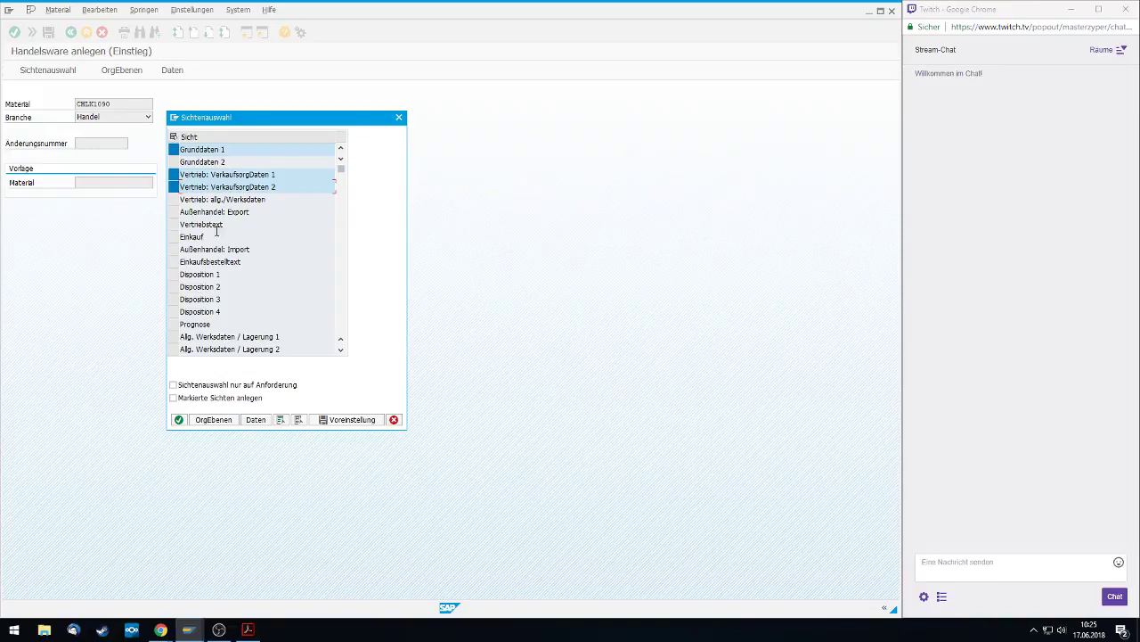
click(174, 200)
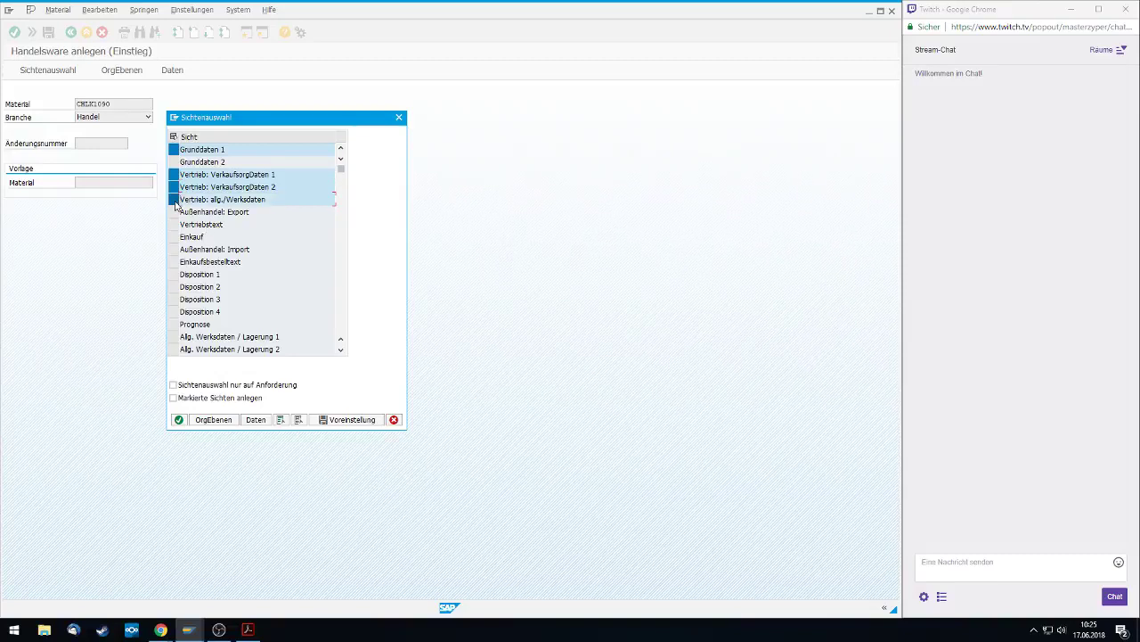
click(174, 275)
click(173, 287)
click(174, 299)
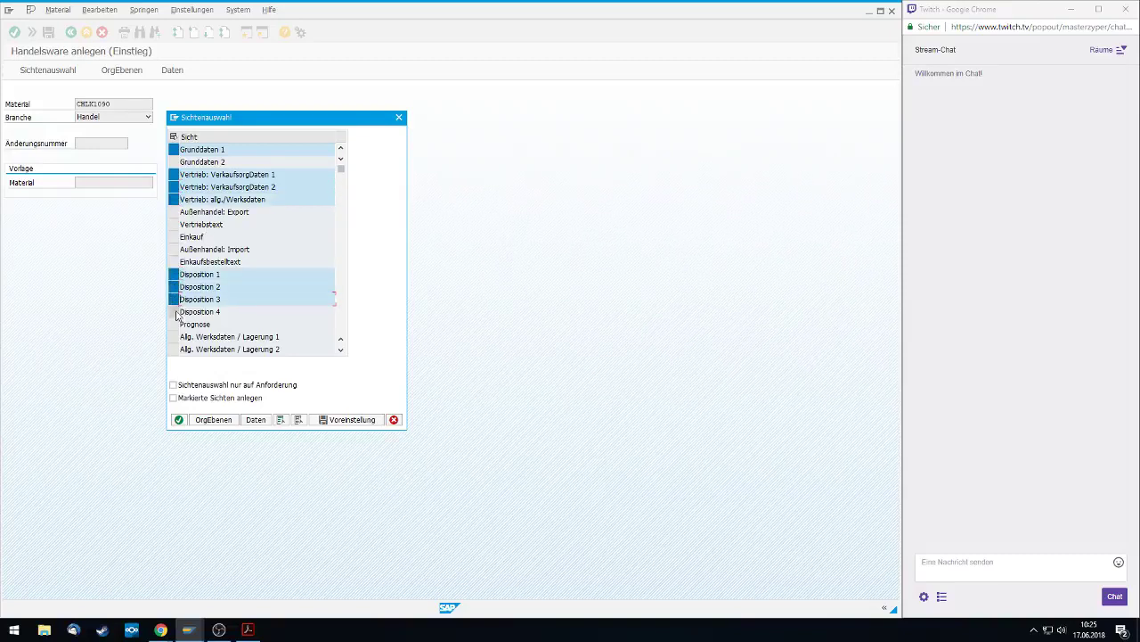
Add the views Allg. Werksdaten / Lagerung 1 and Buchhaltung 1, and confirm the view selection
scroll(214, 319, down, 1)
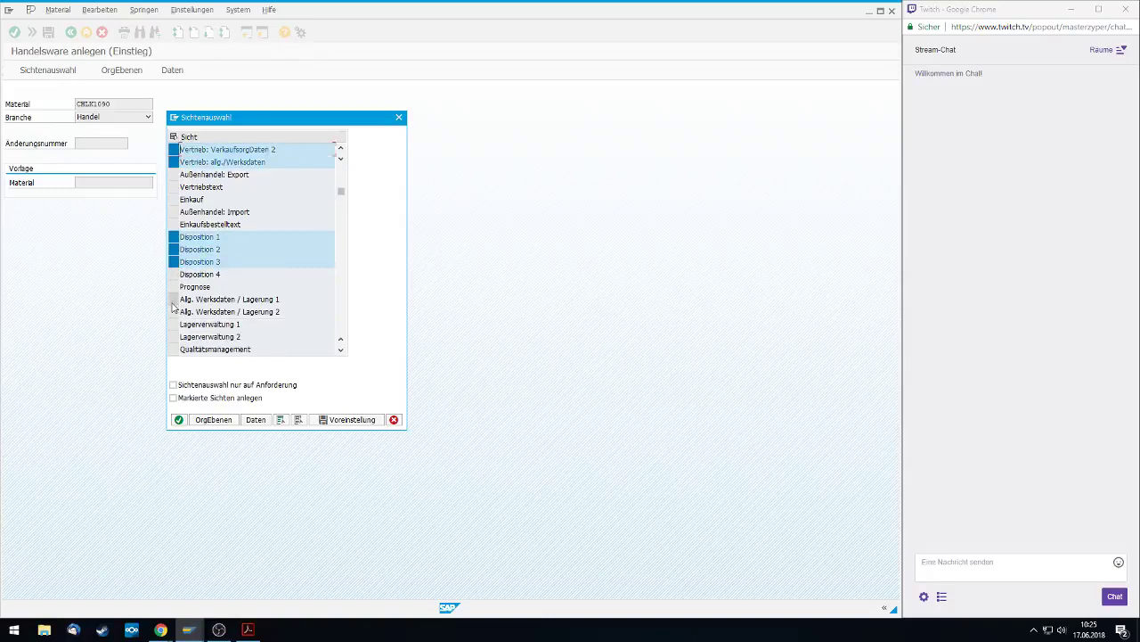
click(174, 302)
scroll(193, 312, down, 1)
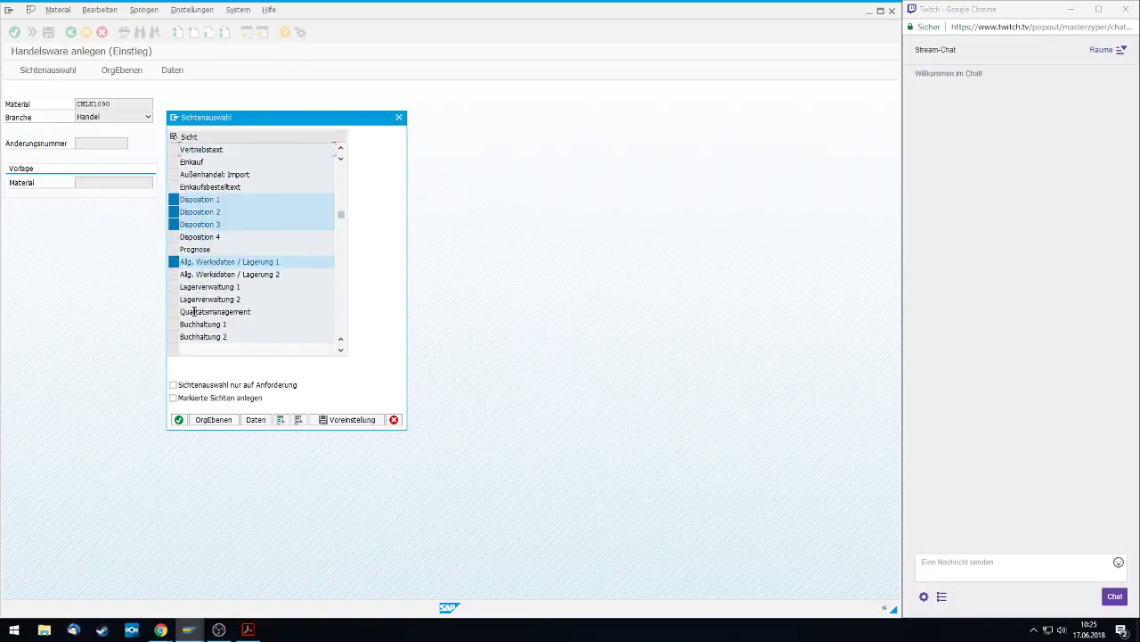
click(174, 325)
scroll(223, 343, down, 2)
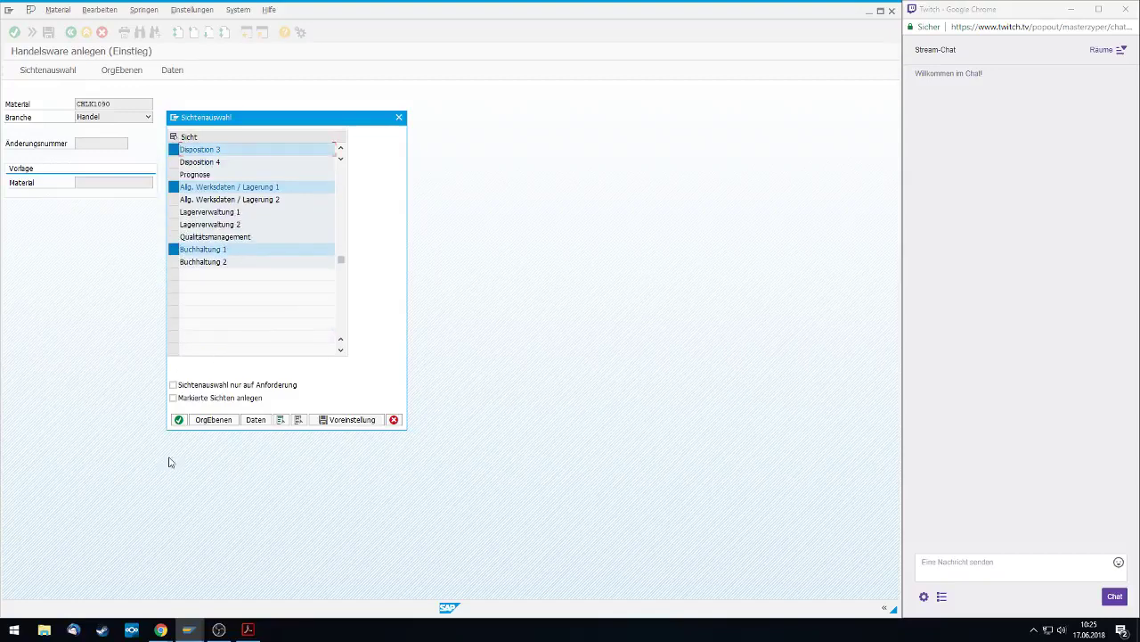
click(179, 419)
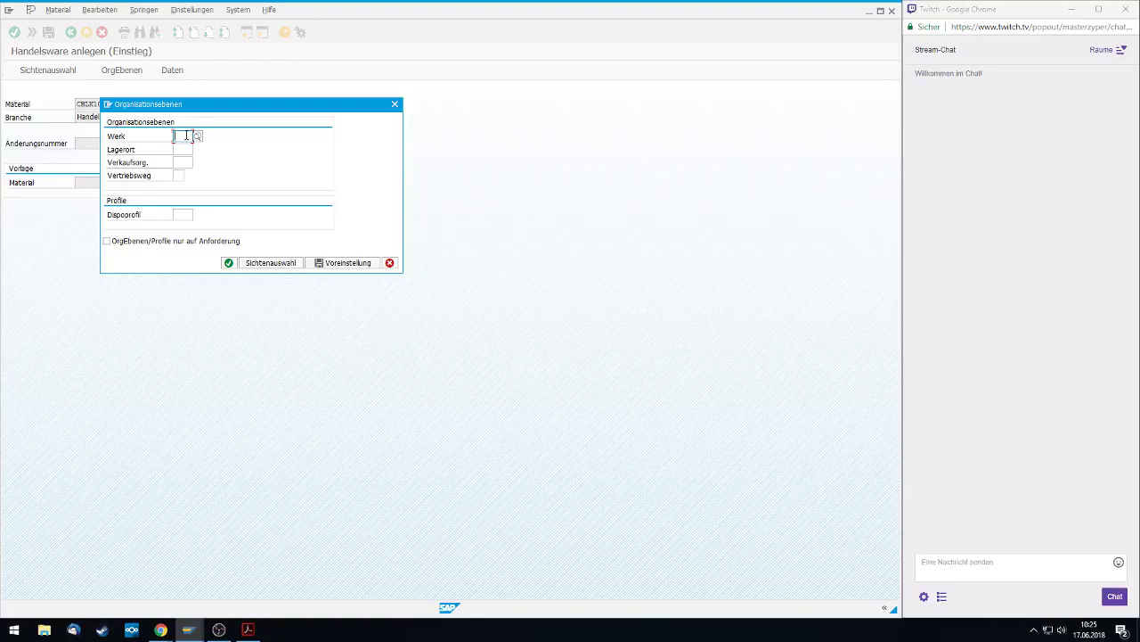
Enter MI00 as the Werk and TG00 as the Lagerort in the organizational levels
text(MI00)
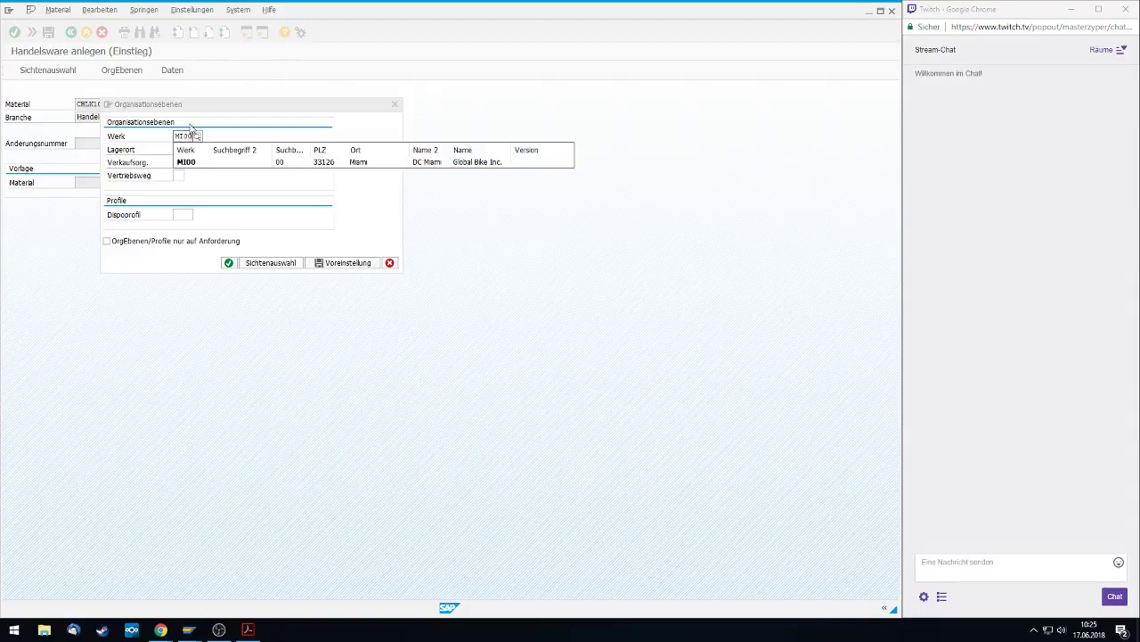
click(180, 151)
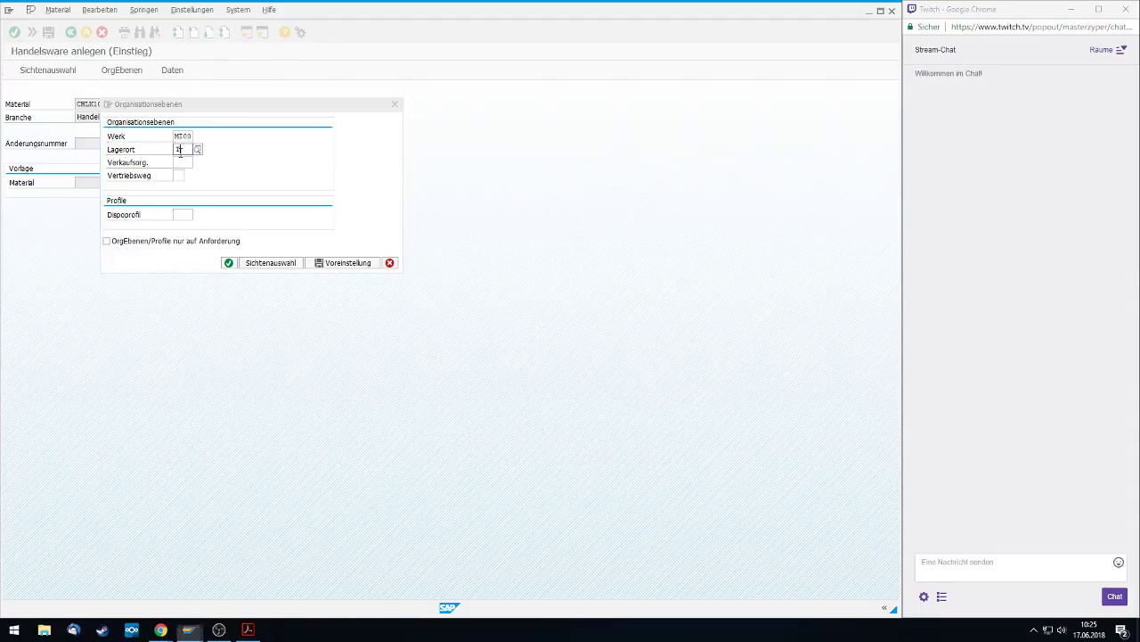
text(TG00)
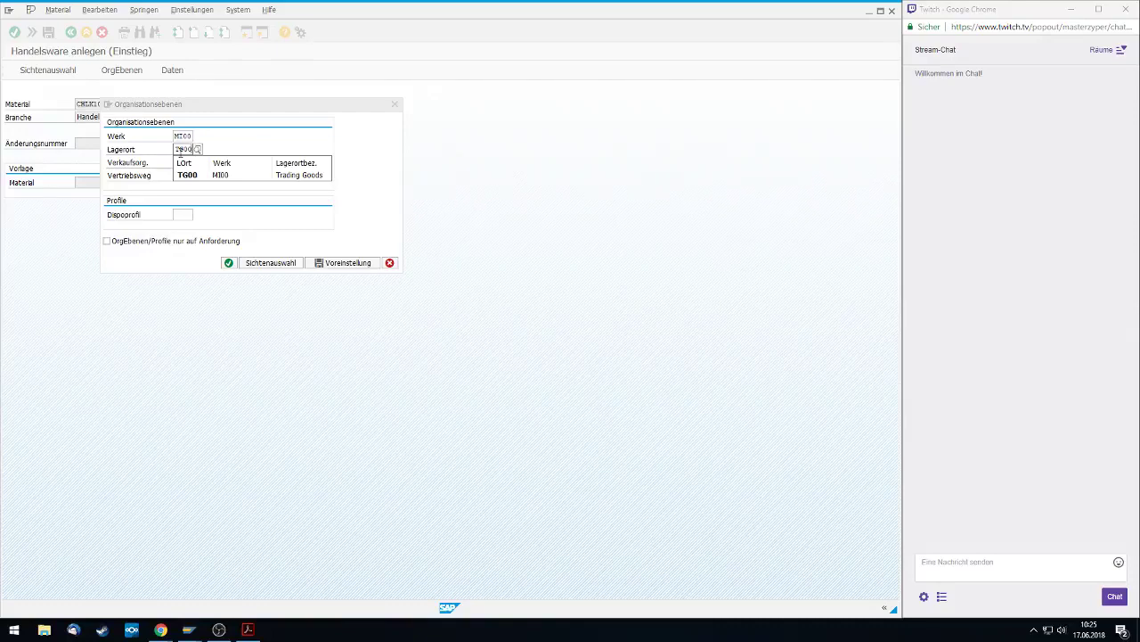
click(241, 128)
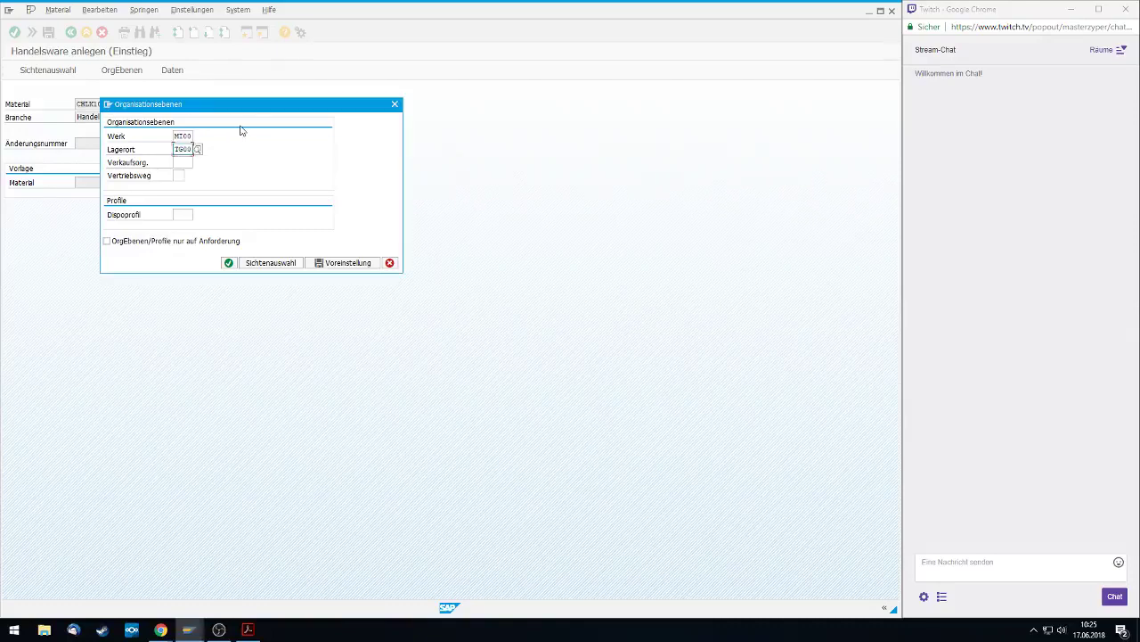
Set the Verkaufsorganisation to UE00 and the Vertriebsweg to WH, and confirm the organizational levels
click(184, 162)
text(UE00)
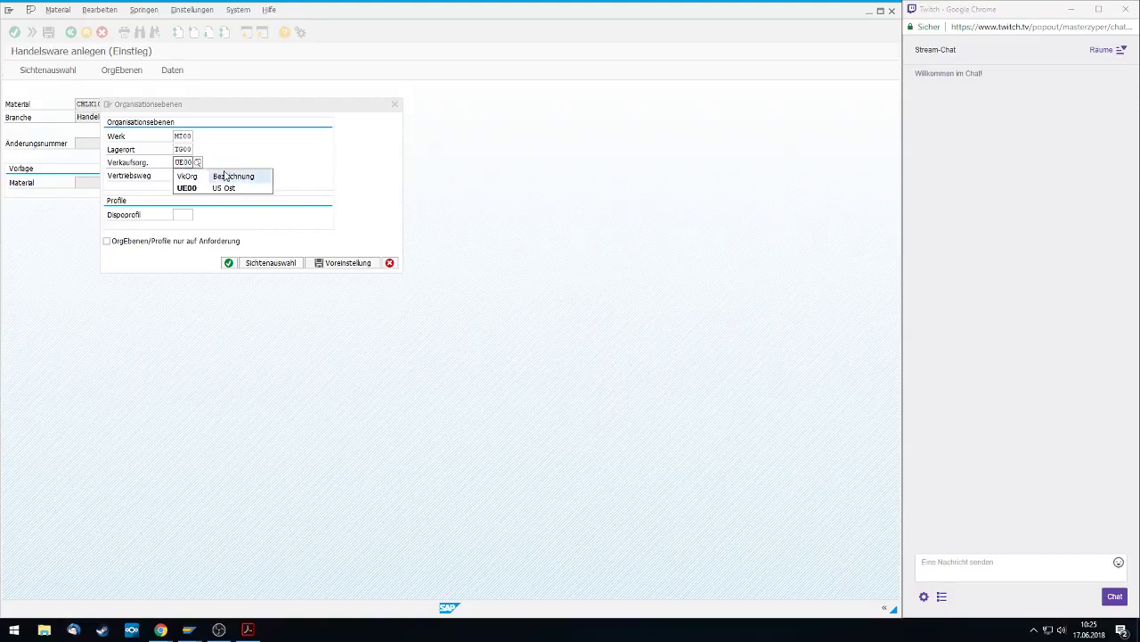
click(184, 186)
click(182, 177)
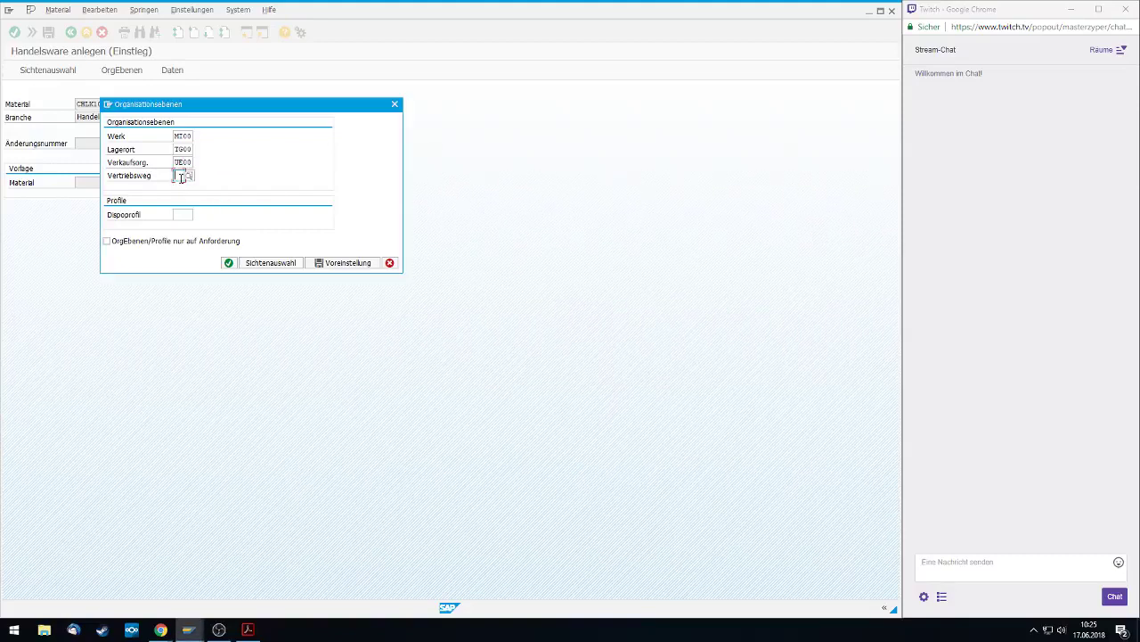
text(WH)
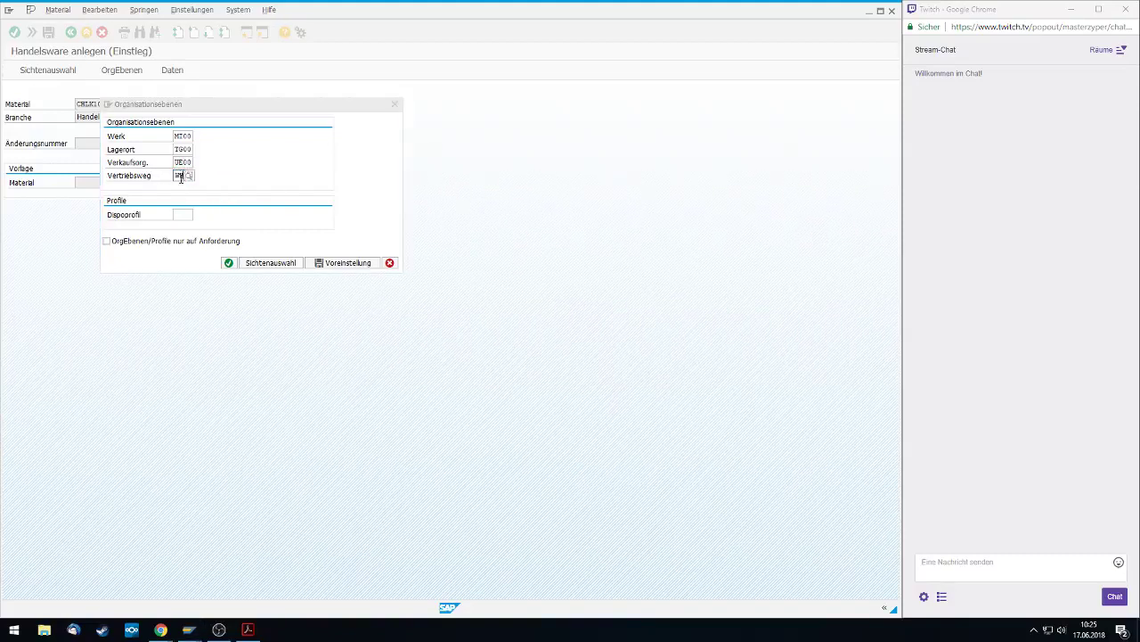
click(269, 164)
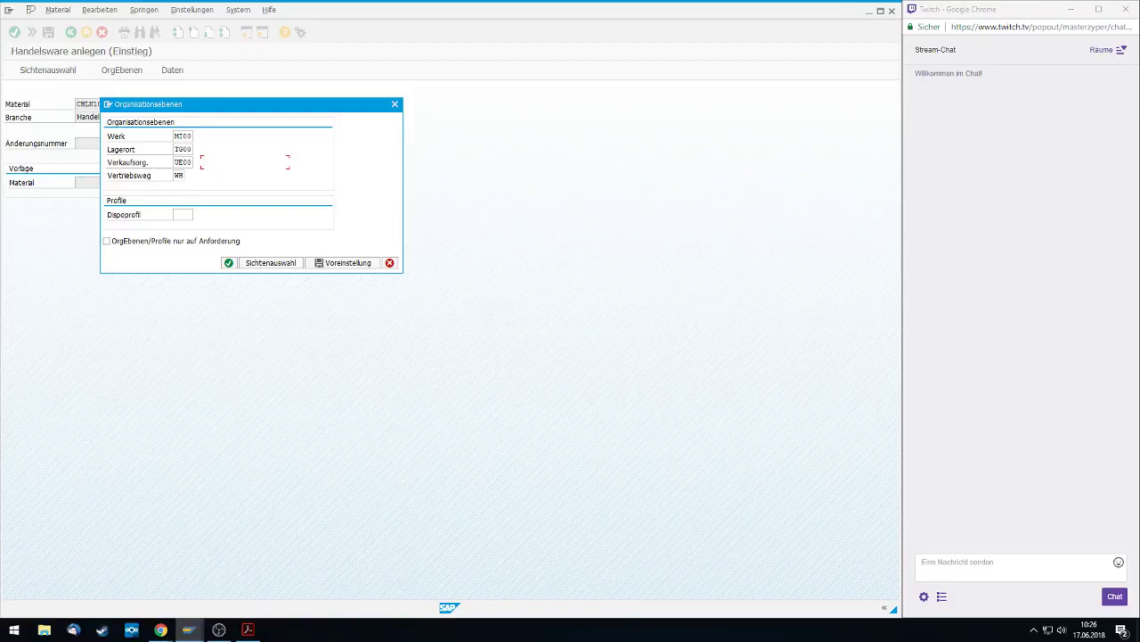
click(228, 264)
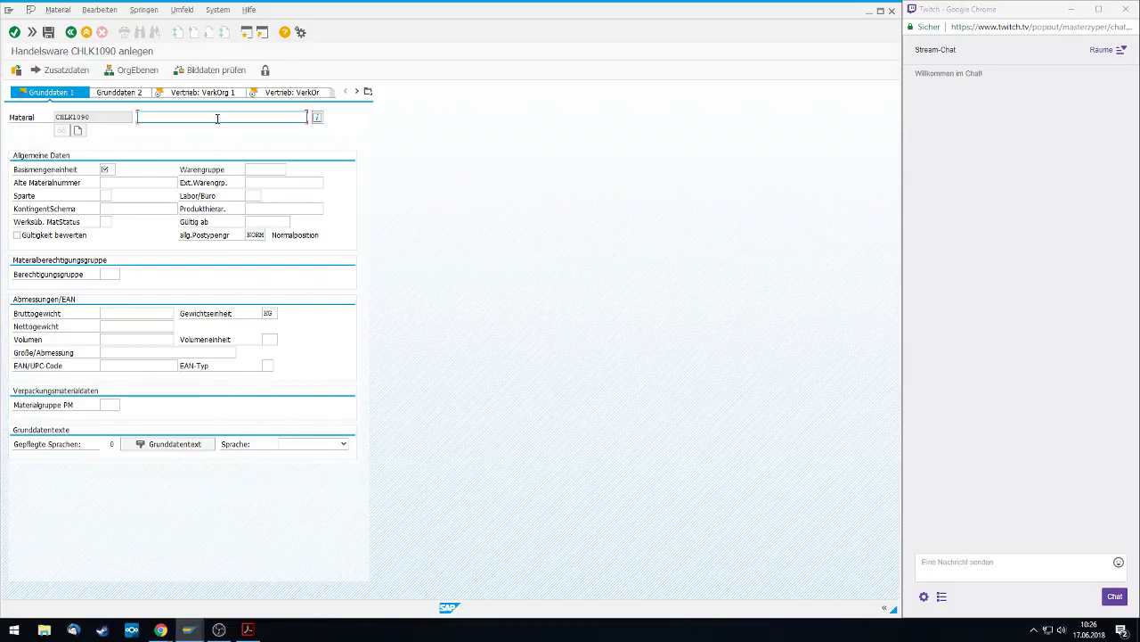
Enter Kettenschloss as the material description in the Grunddaten 1 view
text(Kette)
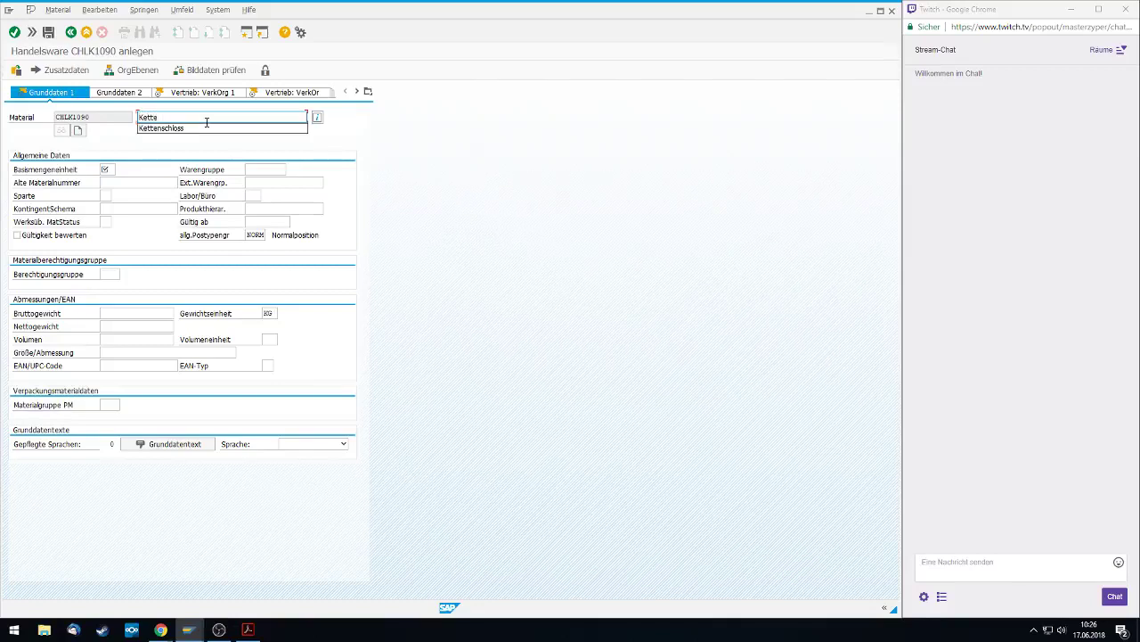
key(Down)
key(Return)
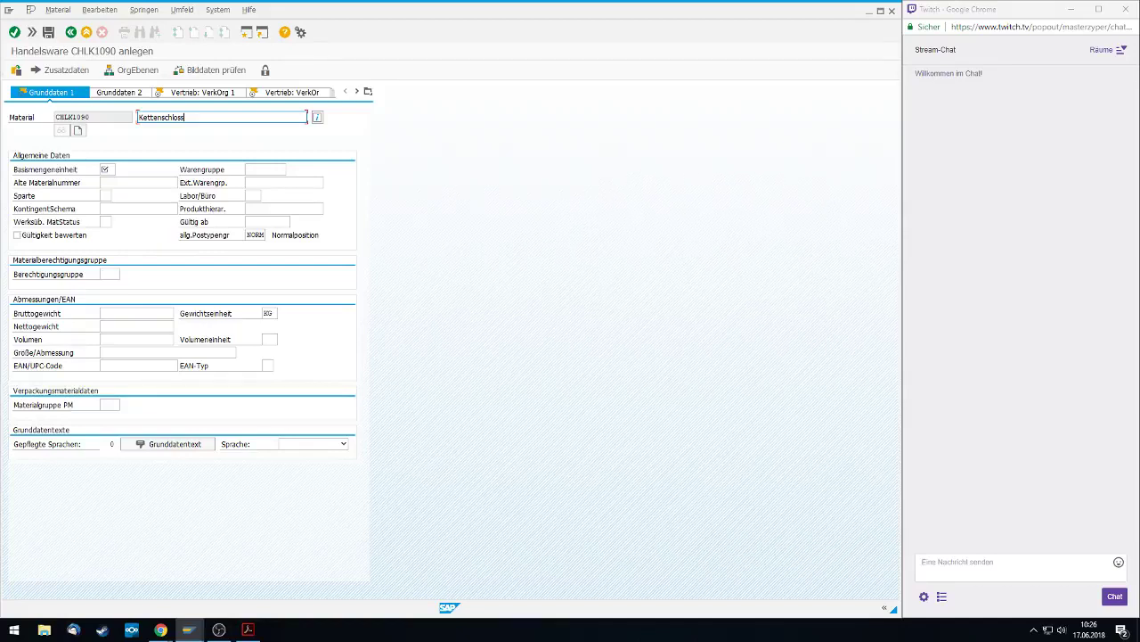
click(258, 170)
text(EA)
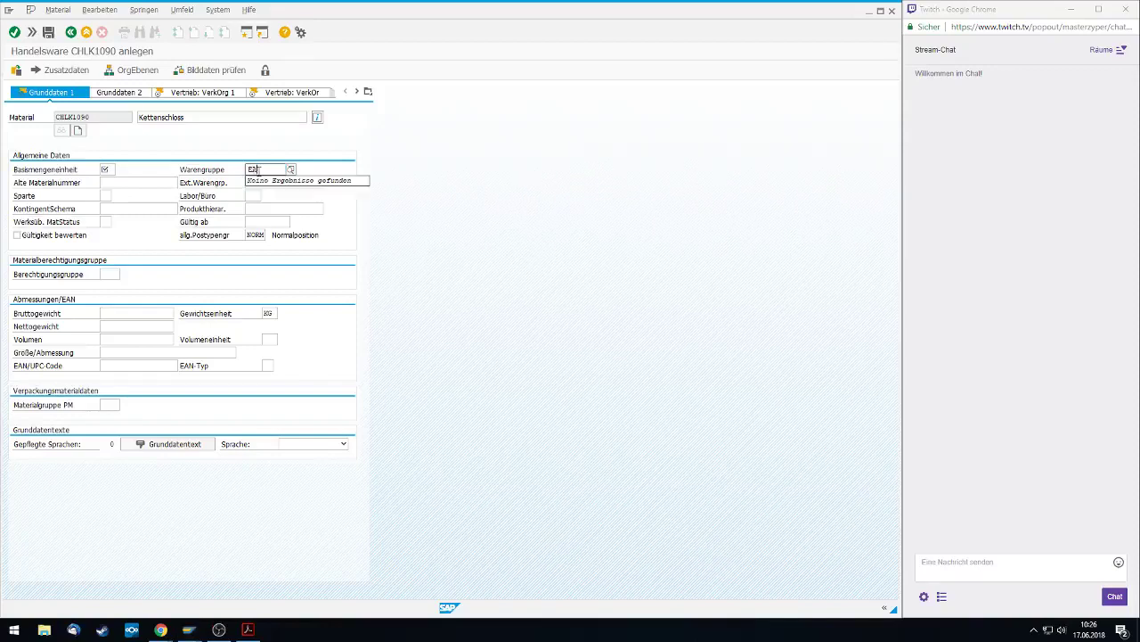
click(295, 171)
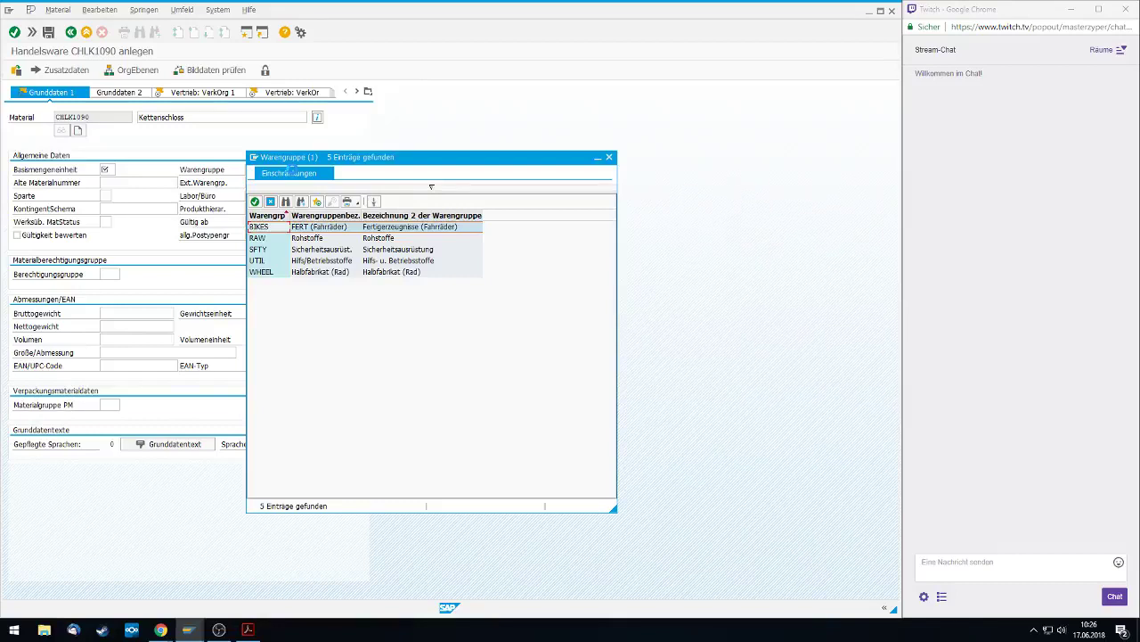
click(608, 157)
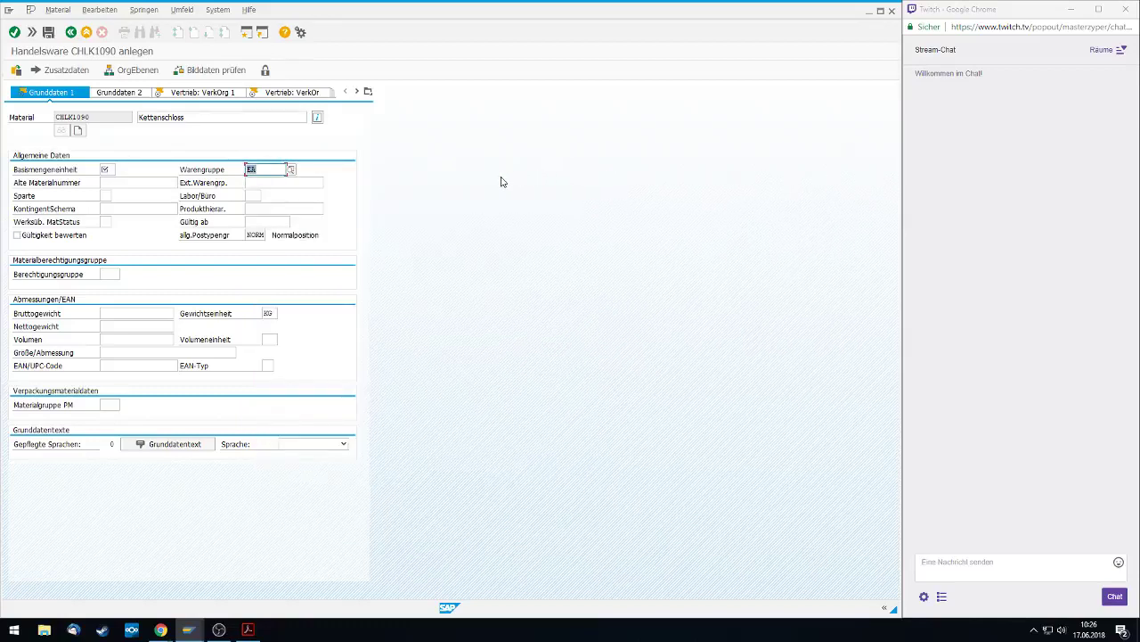
Set the Basismengeneinheit to EA, the Warengruppe to UTIL and the Sparte to AS in the general data
click(109, 169)
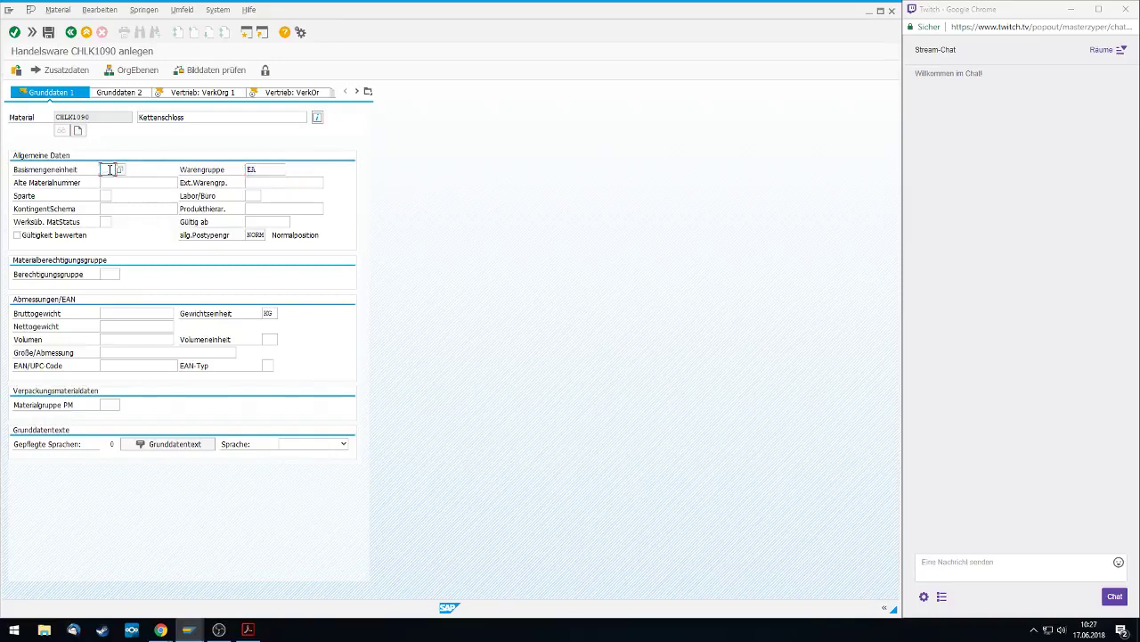
text(EA)
key(Tab)
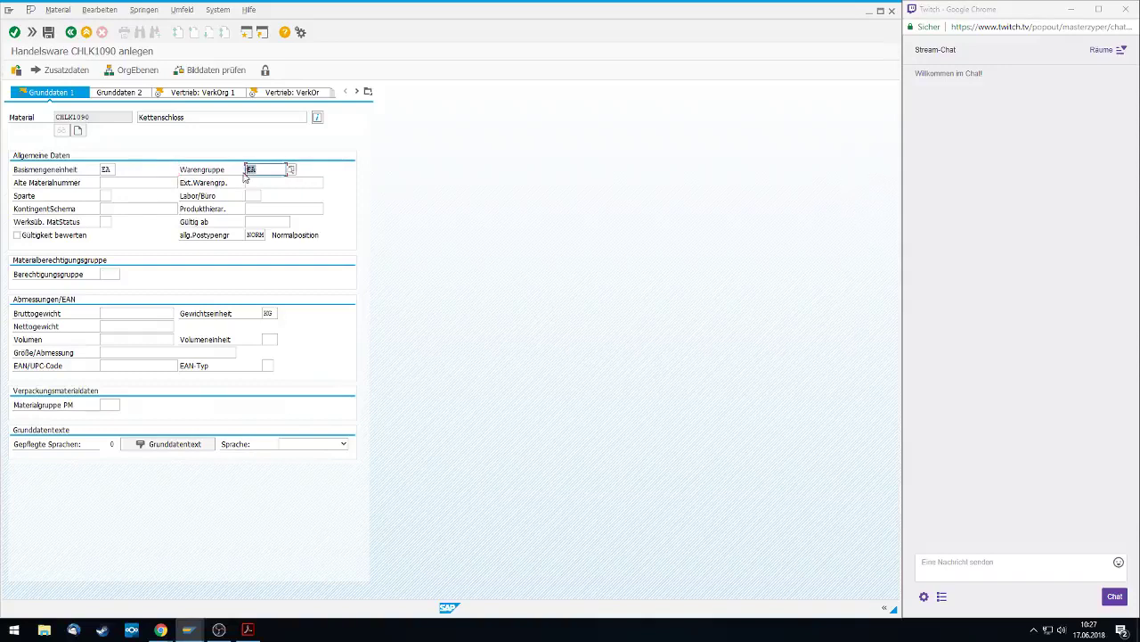
text(UTIL)
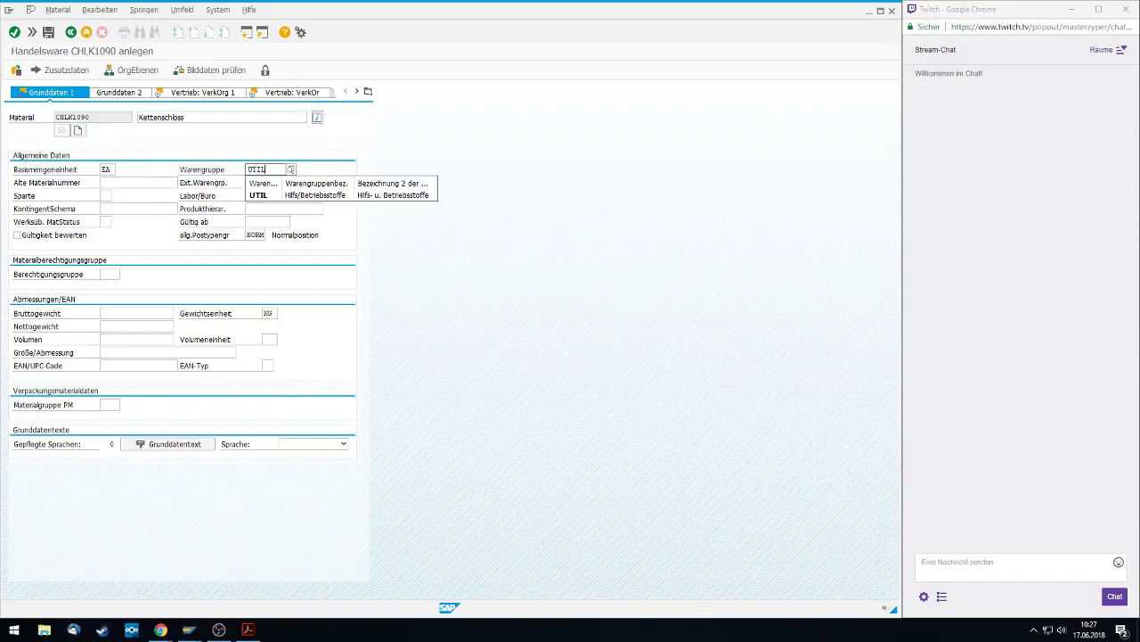
click(260, 194)
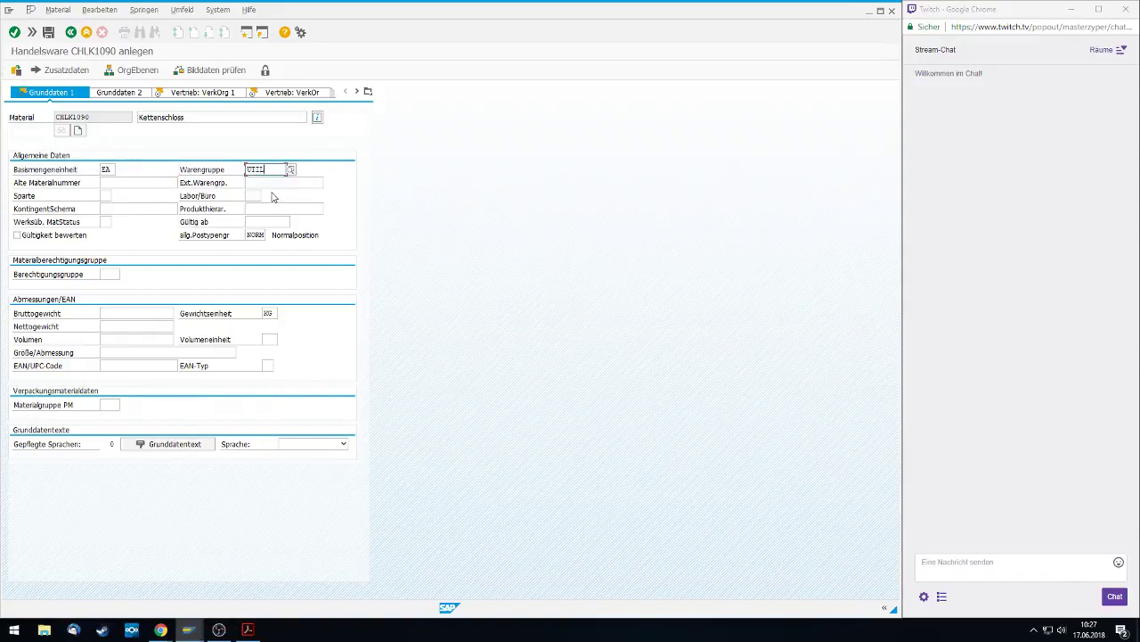
click(110, 195)
text(AS)
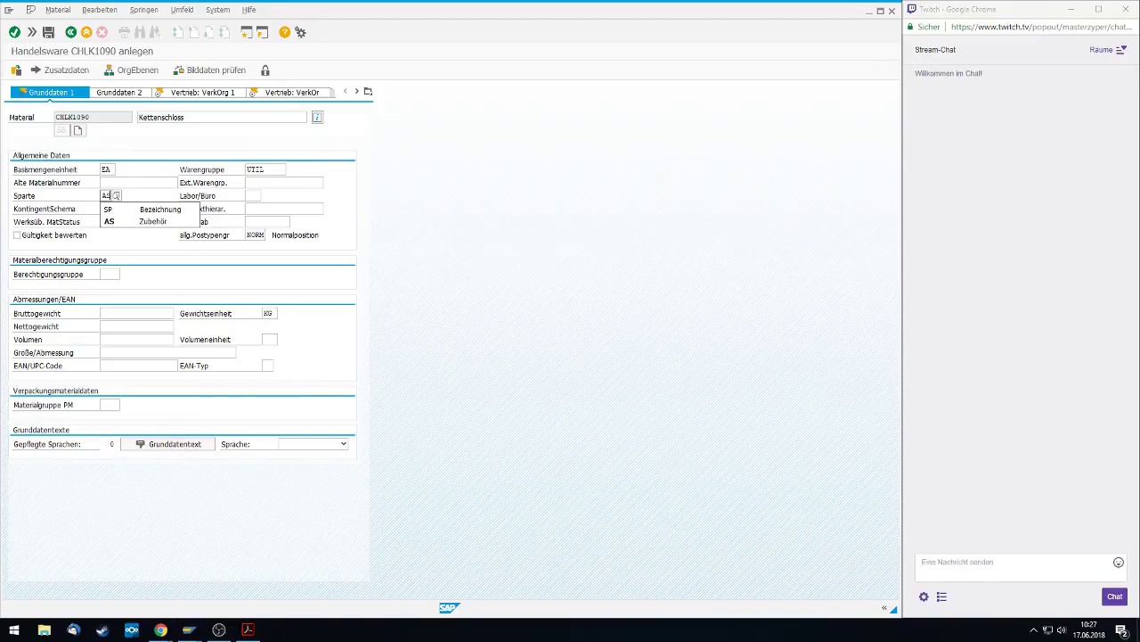
key(Return)
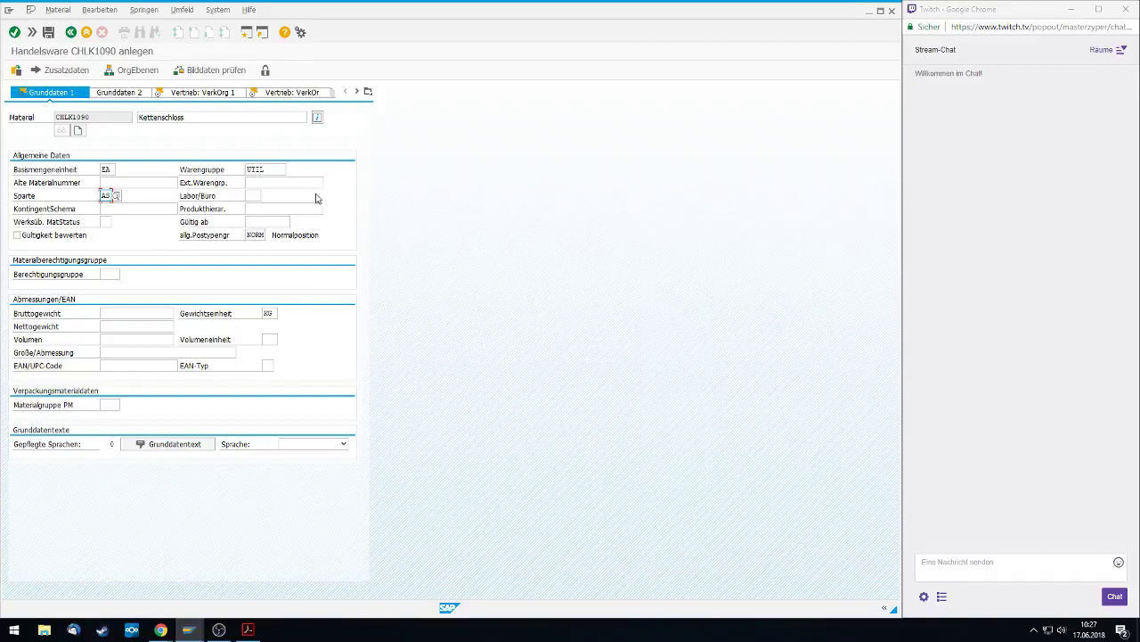
Set the Bruttogewicht and the Nettogewicht to 65 with OZ as the Gewichtseinheit
click(153, 310)
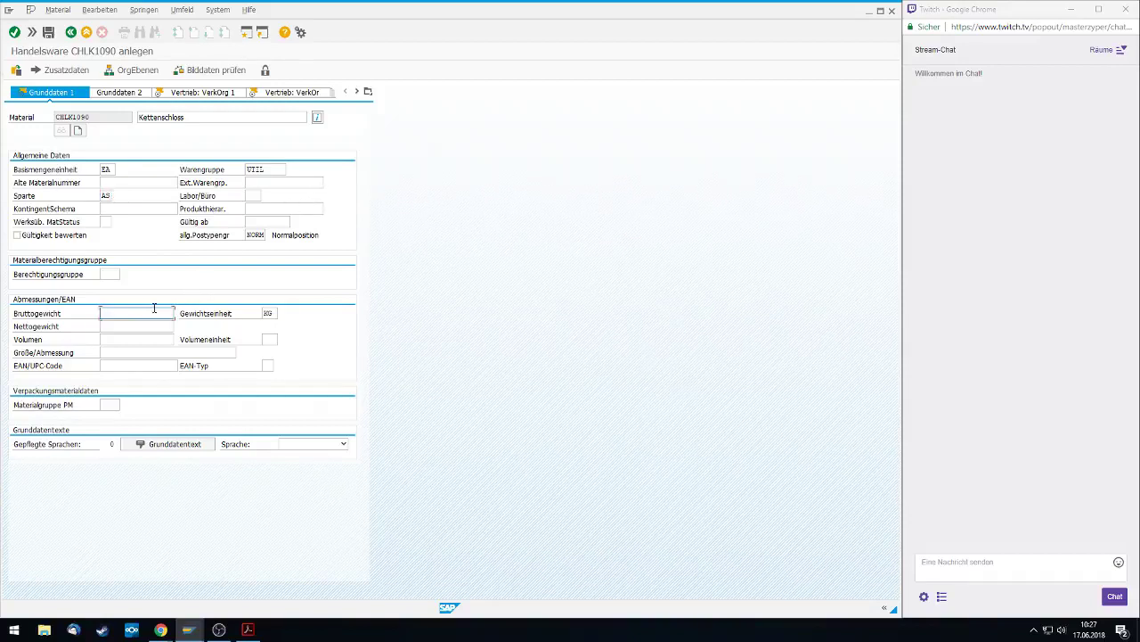
text(656)
key(BackSpace)
click(116, 327)
text(65)
click(271, 313)
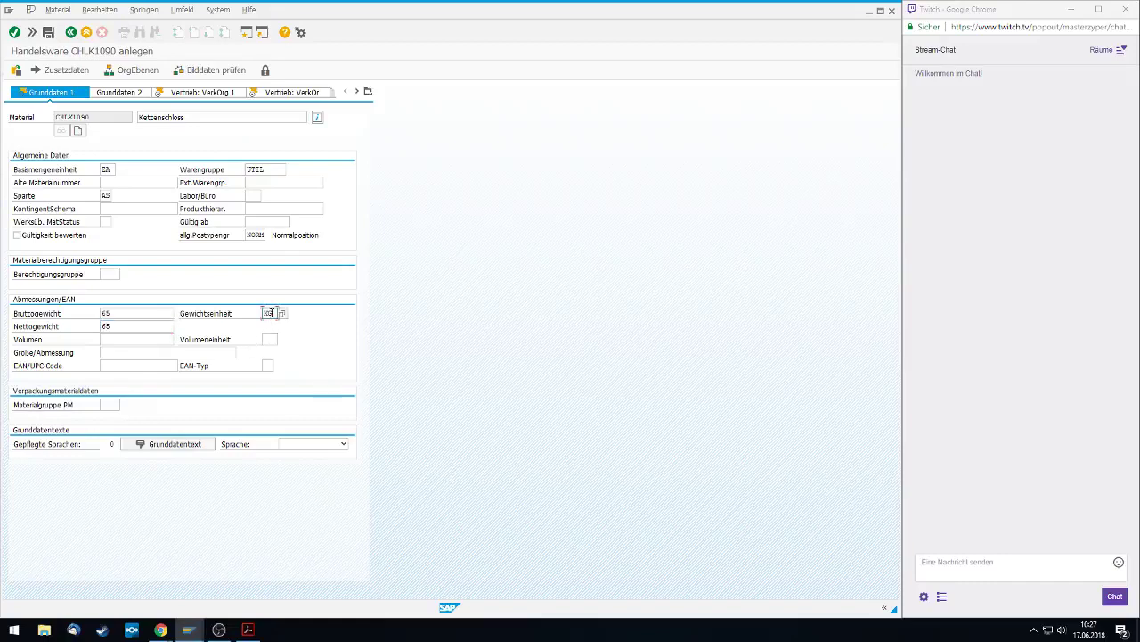
drag(276, 313, 256, 316)
text(OZ)
Add the English (EN) material short text Chain Lock in the additional data and return to the main data
click(59, 70)
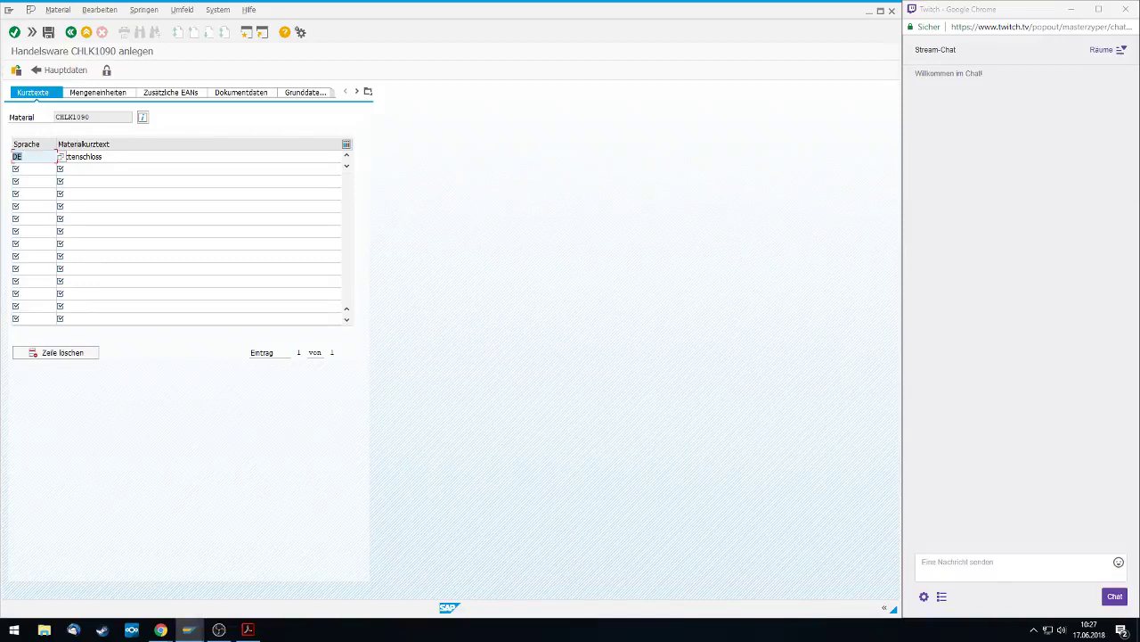
click(31, 168)
text(E)
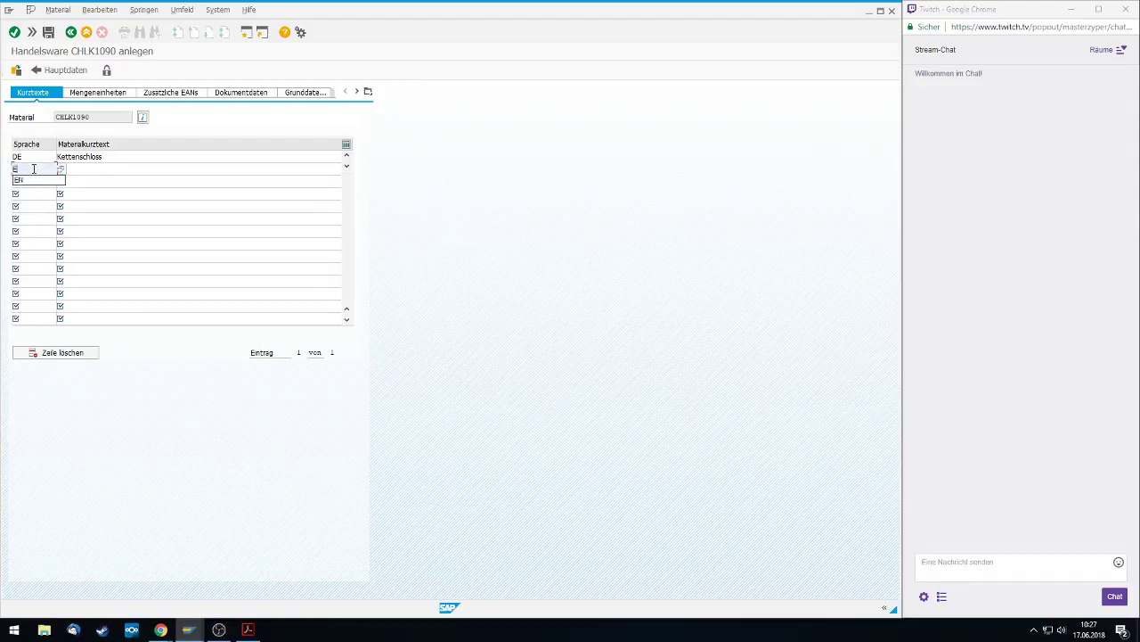
text(N)
key(Tab)
text(Chai)
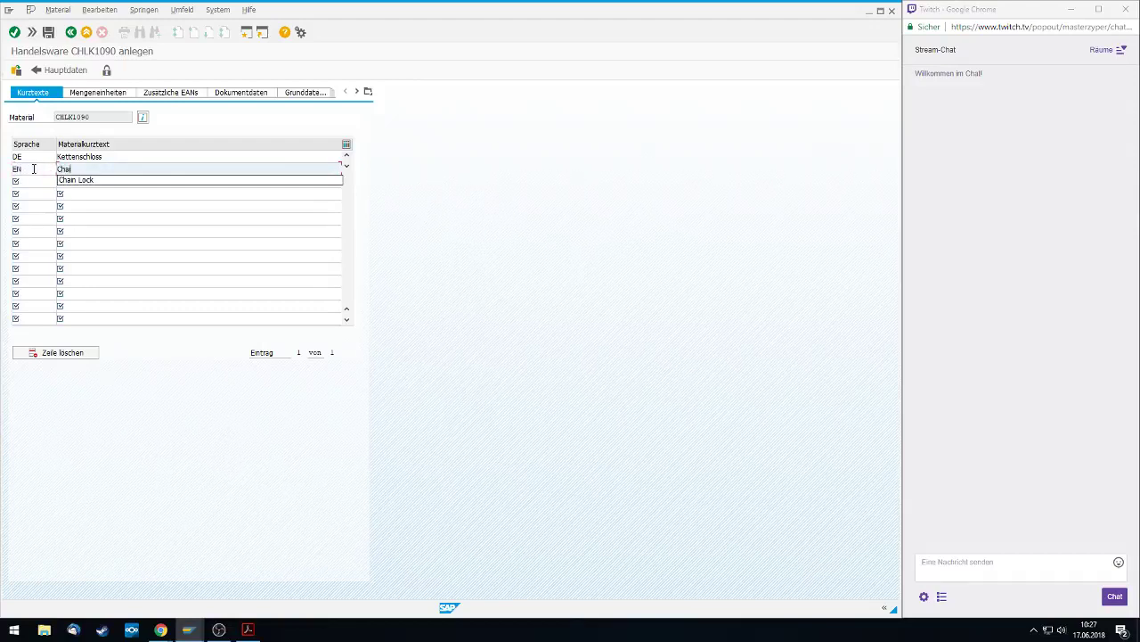
text(n Lock)
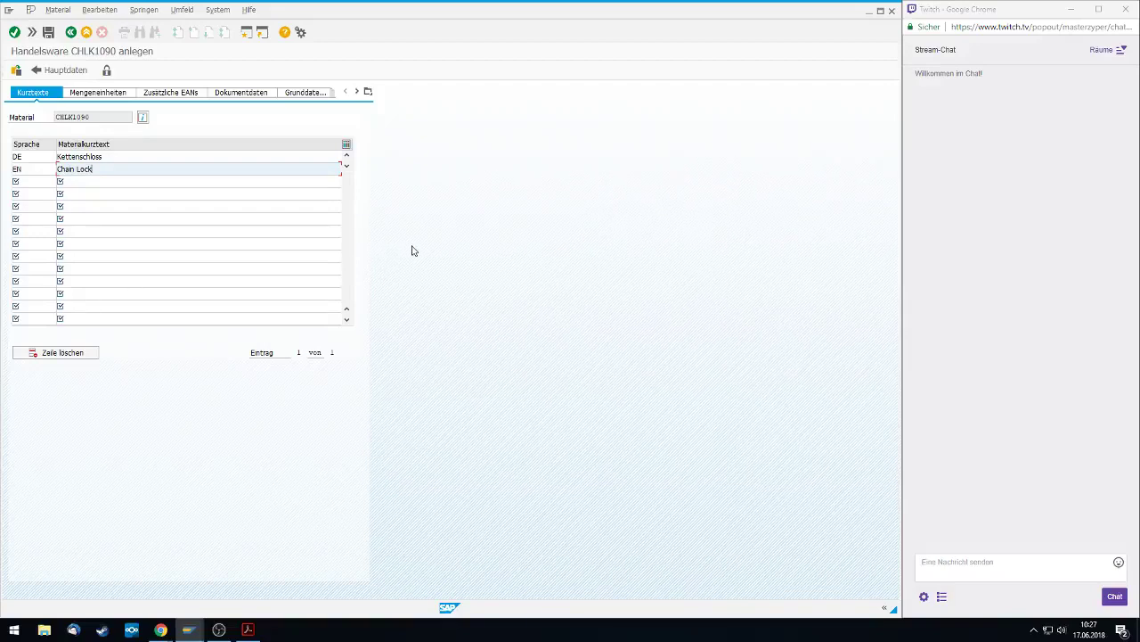
click(60, 77)
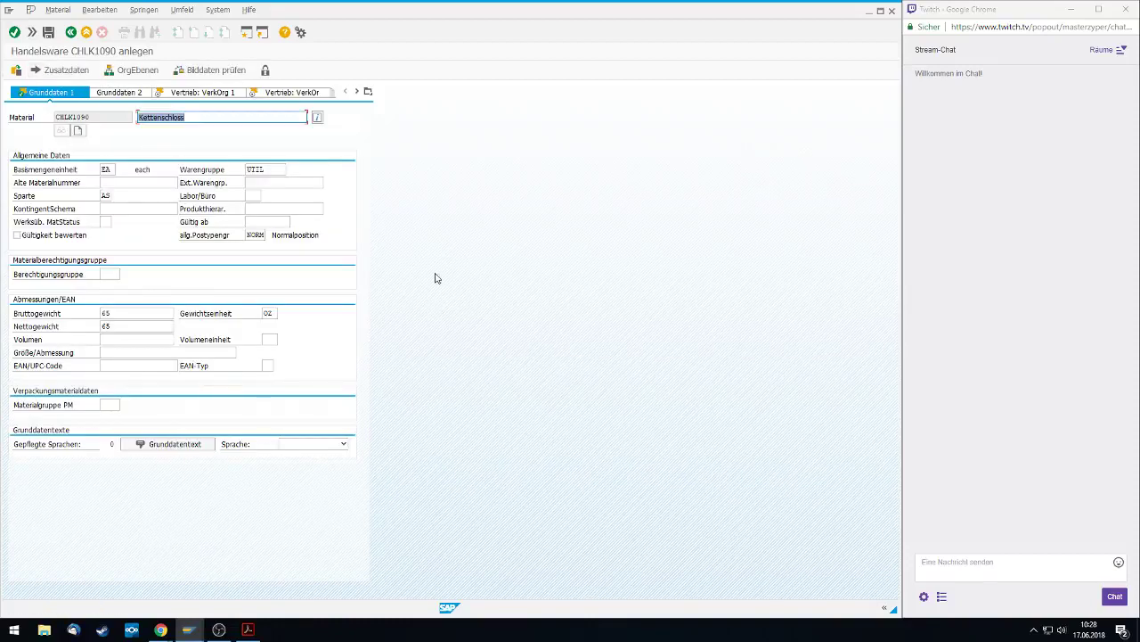
Continue to the Vertrieb: VerkOrg 1 view and choose MI00 (DC Miami) as the Auslieferungswerk
click(15, 33)
click(15, 33)
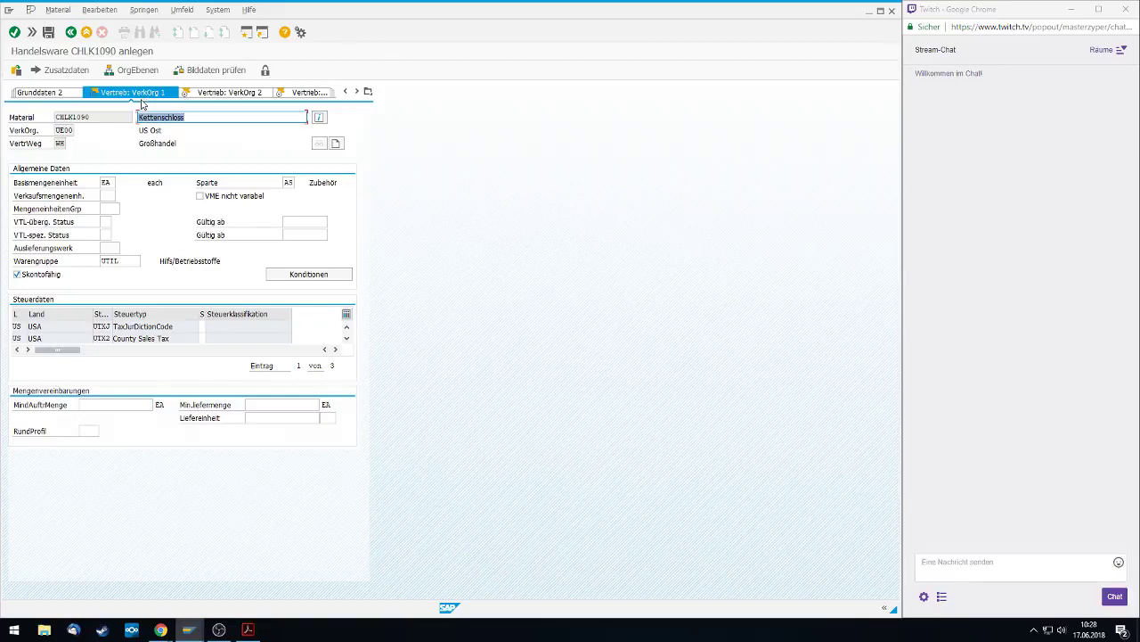
click(107, 246)
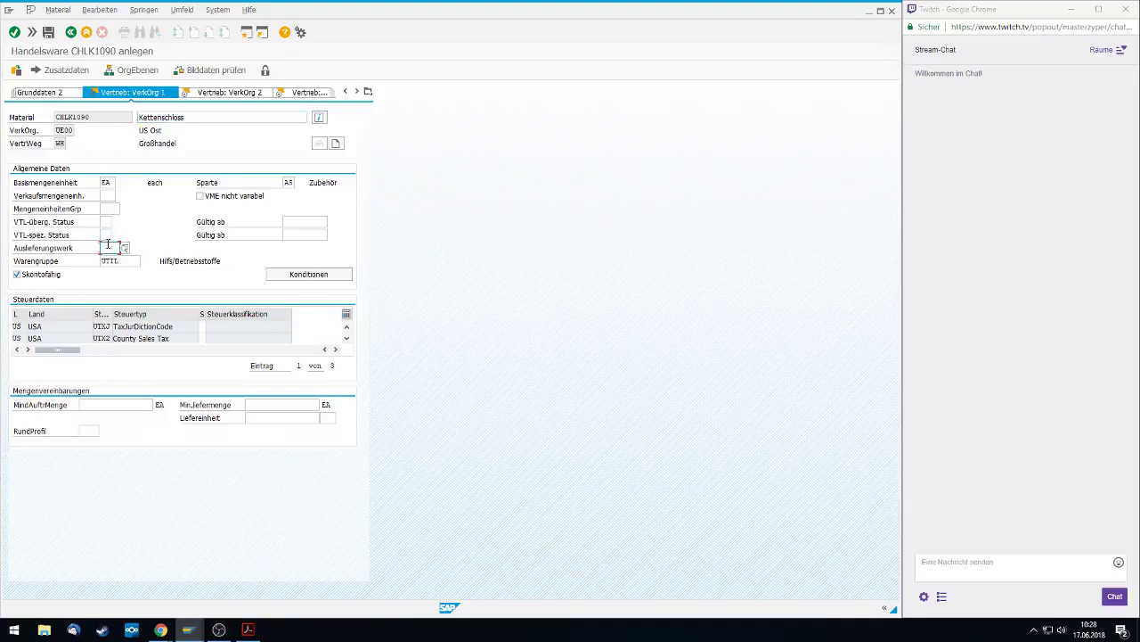
key(F4)
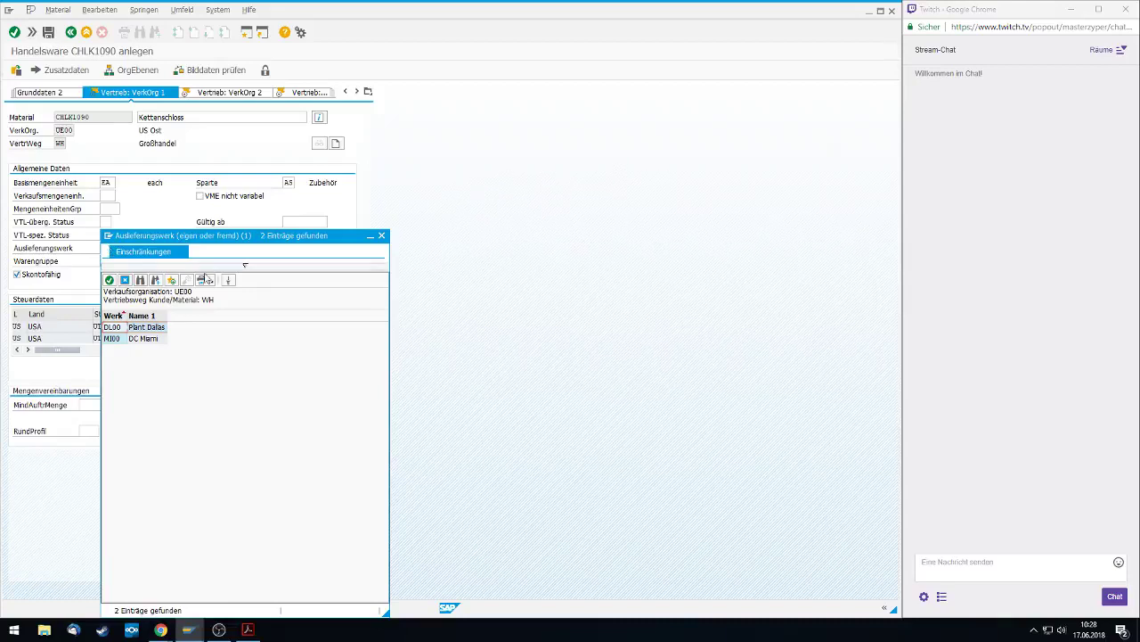
double_click(127, 338)
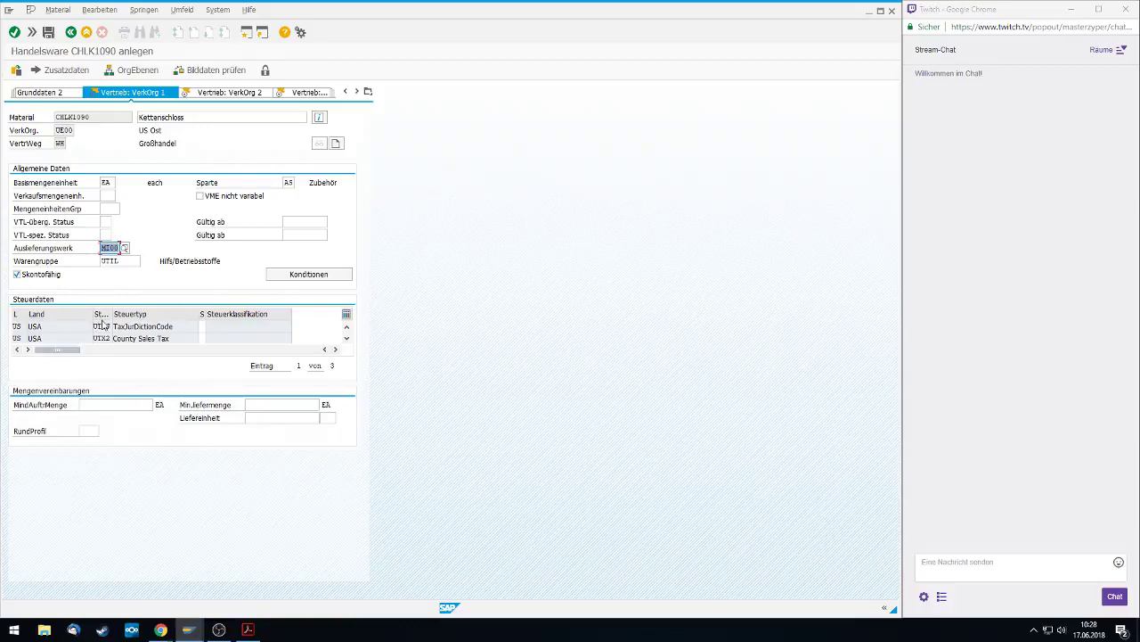
Set the Steuerklassifikation to 0 for the TaxJurDictionCode, County Sales Tax and City Sales Tax rows, and check the entries
click(202, 327)
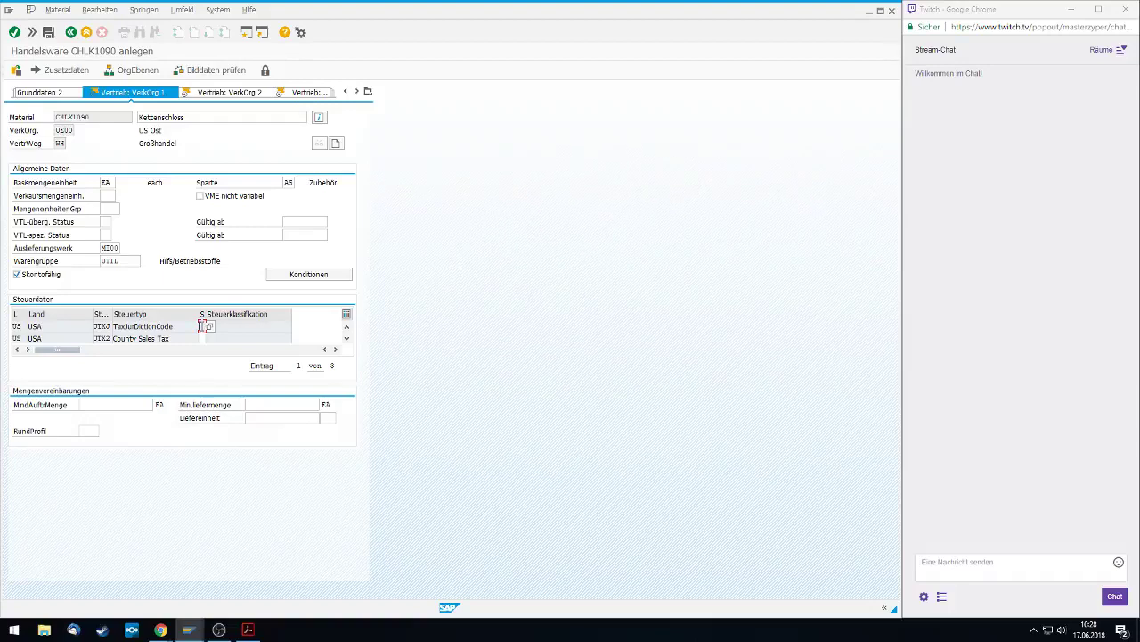
text(0)
click(204, 338)
scroll(312, 343, down, 1)
click(203, 327)
text(0)
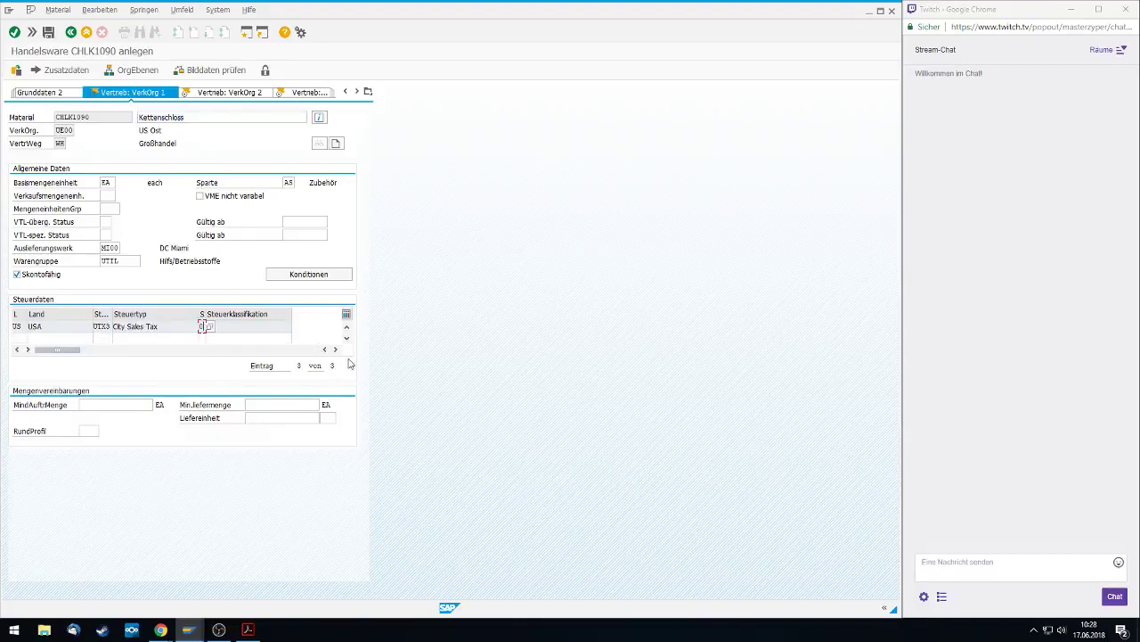
key(Return)
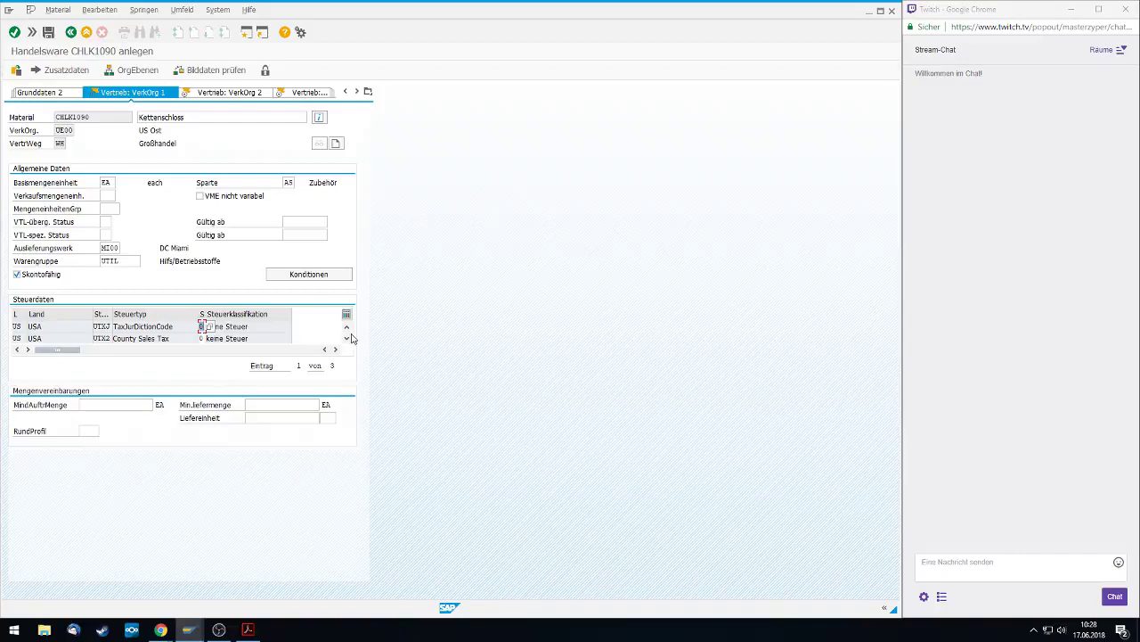
click(347, 341)
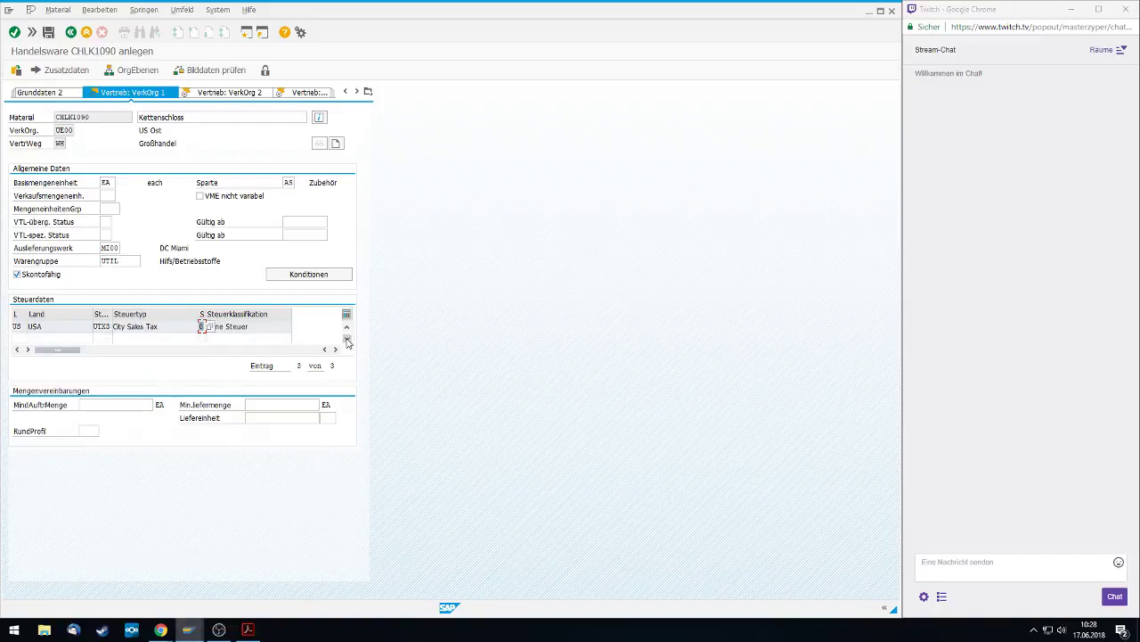
Return to the first Steuerdaten entry and open the Konditionen for the material's sales price
click(346, 327)
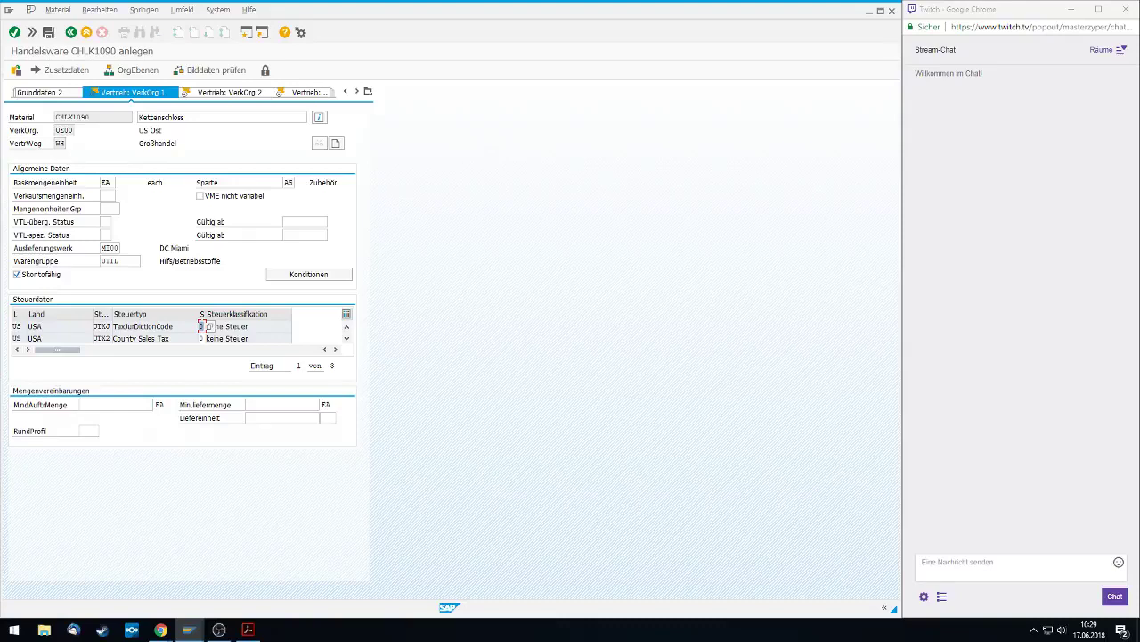
key(alt+Tab)
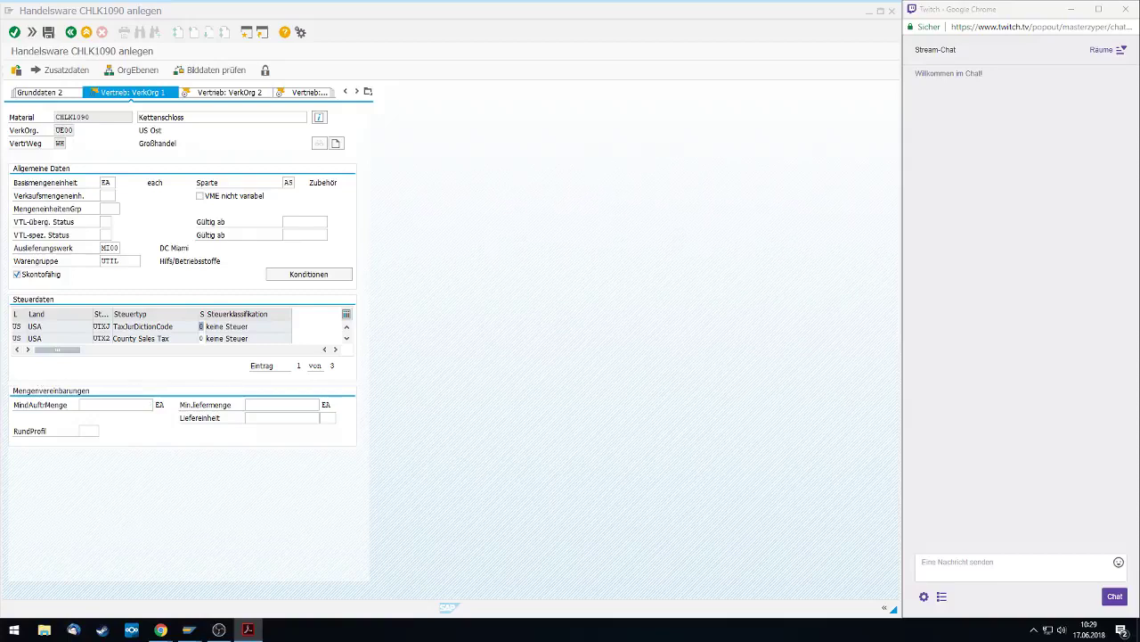
click(331, 277)
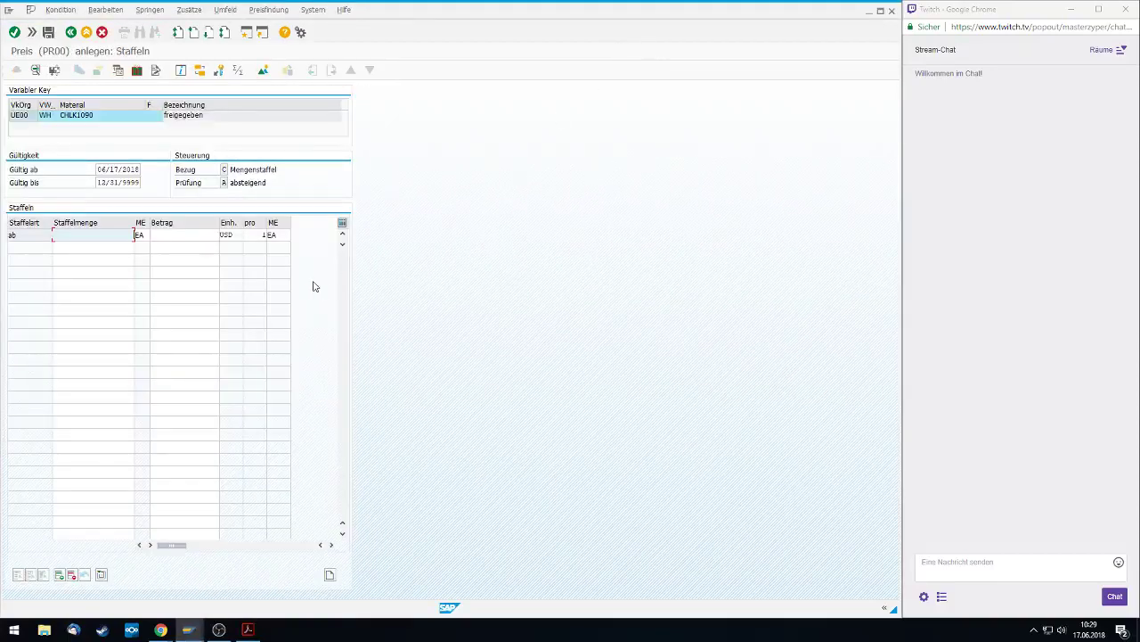
Switch to the Twitch stream chat and send a message with the TableHere and FlipThis emotes
click(1119, 562)
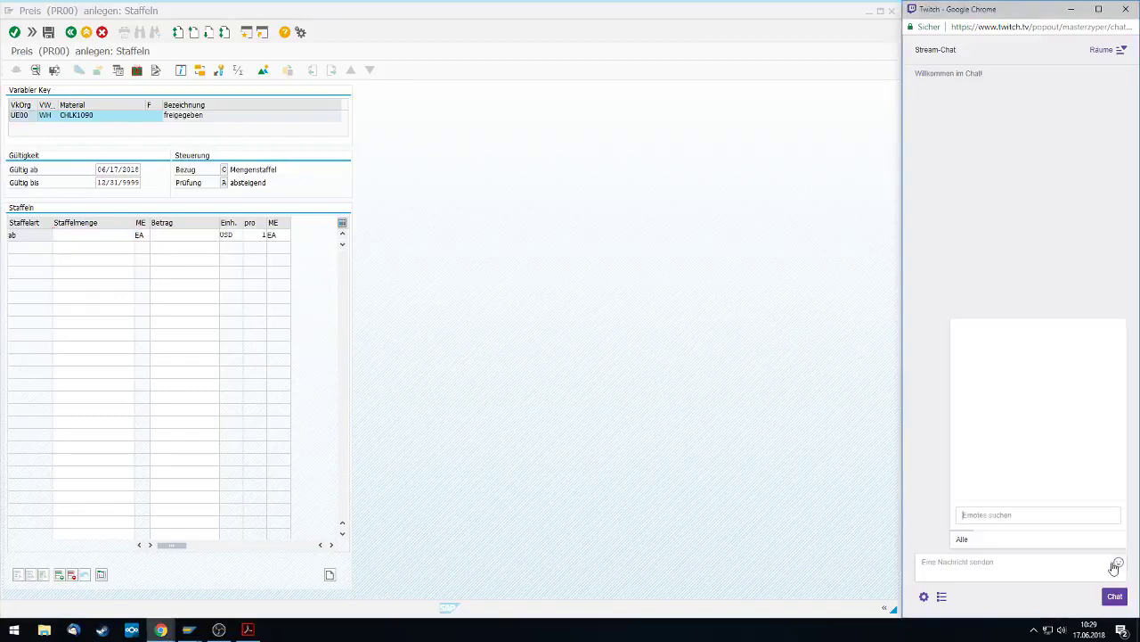
scroll(989, 378, down, 1)
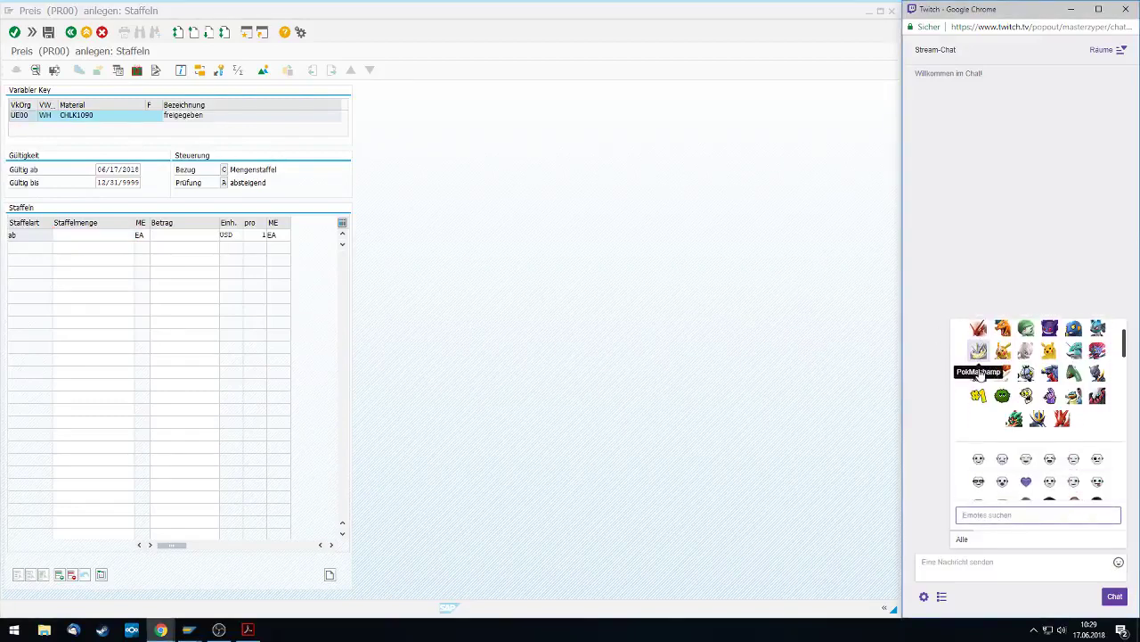
scroll(989, 374, up, 1)
click(1001, 343)
click(979, 342)
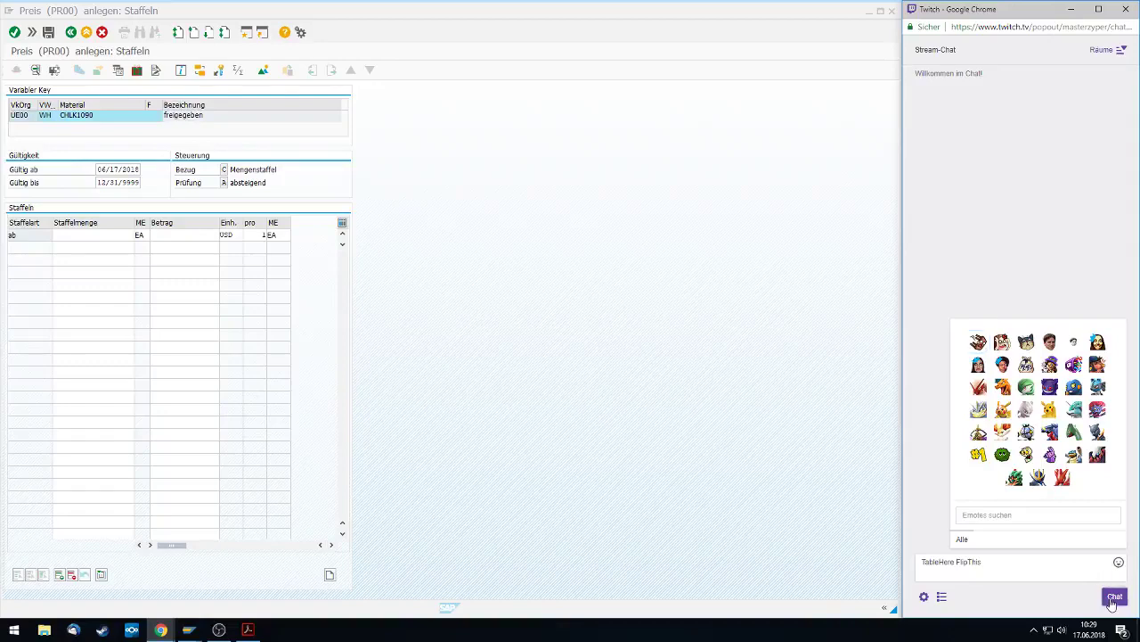
click(1114, 596)
click(815, 423)
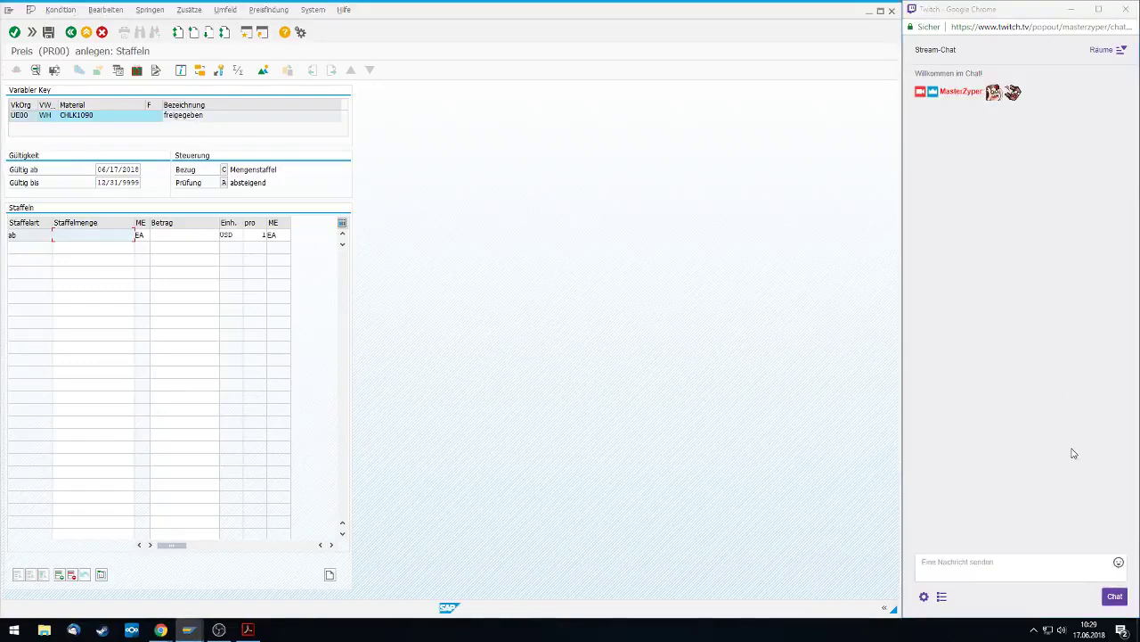
click(1110, 57)
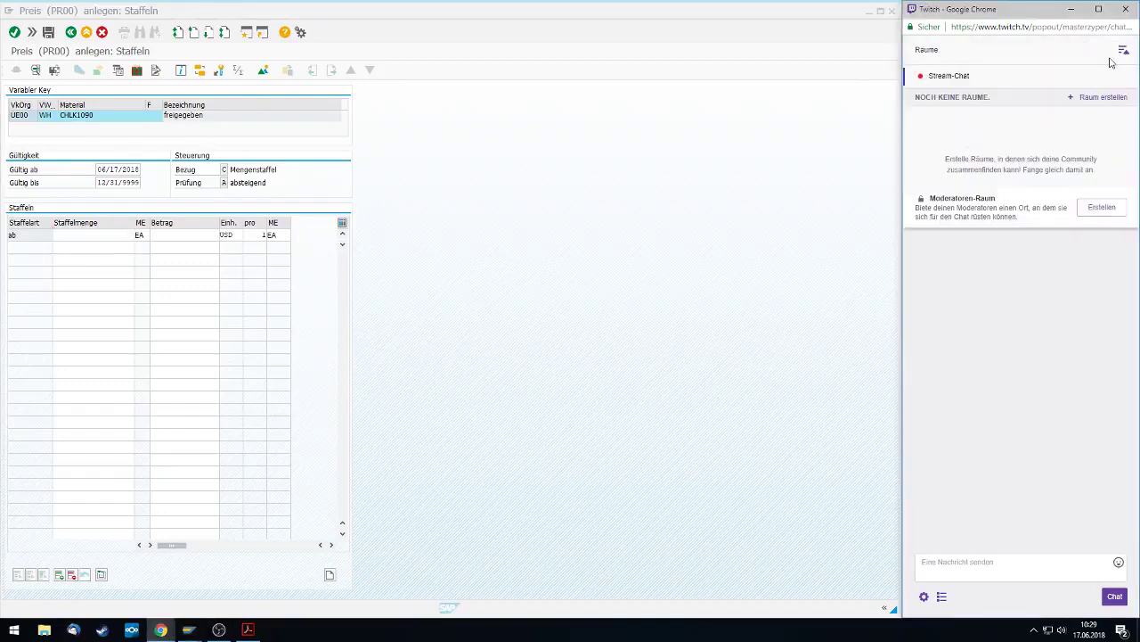
click(768, 143)
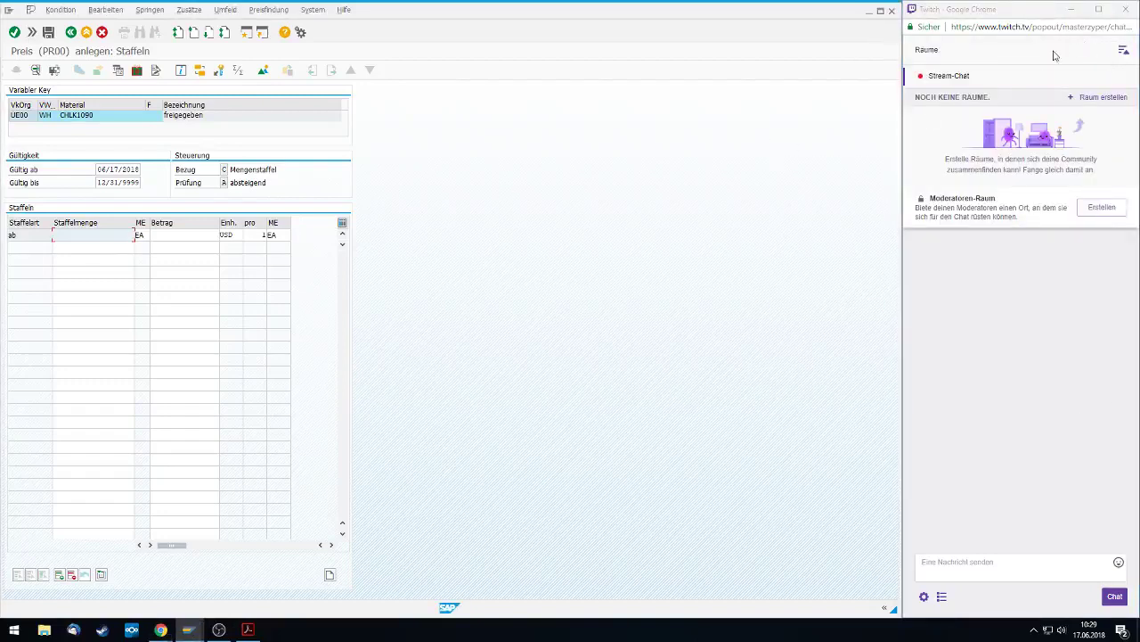
click(1122, 51)
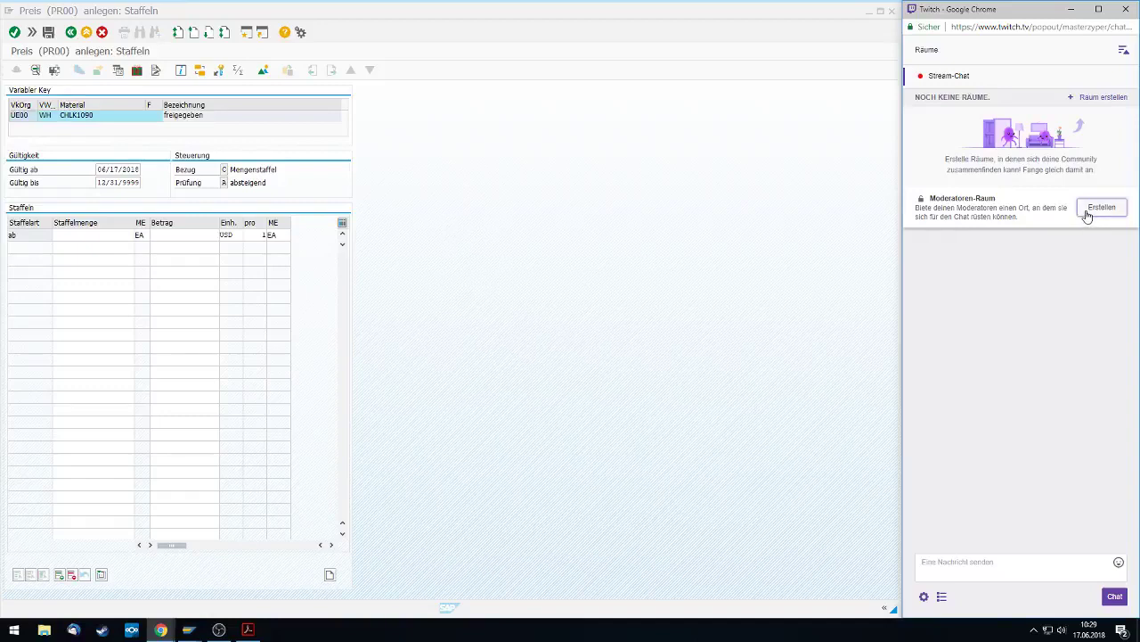
click(1090, 99)
click(1091, 121)
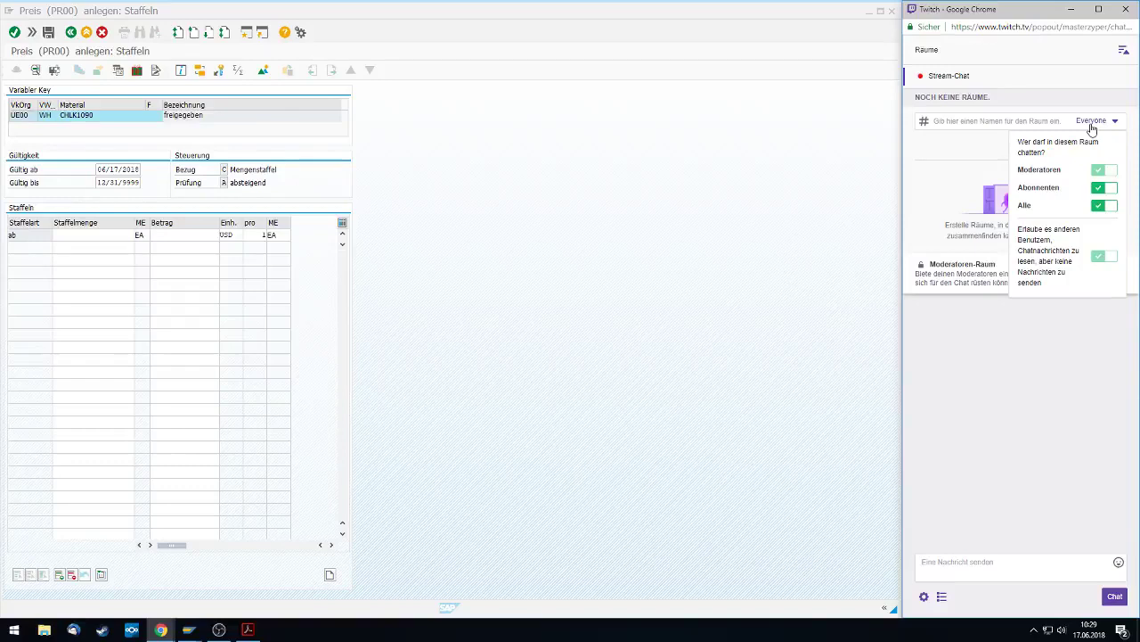
click(971, 364)
click(1123, 52)
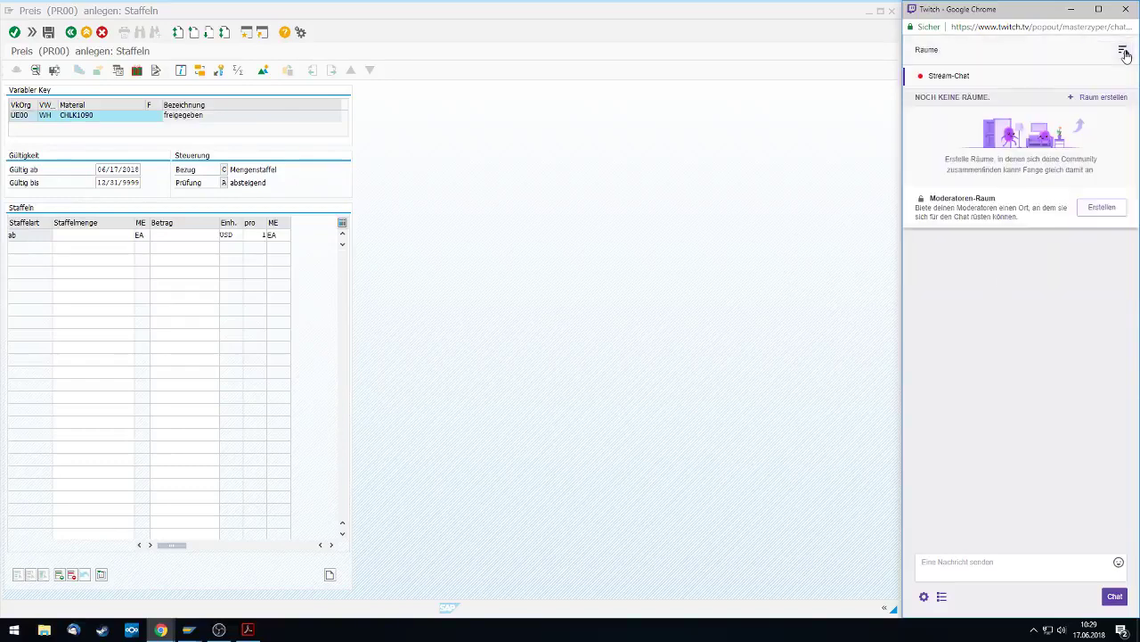
click(1122, 52)
Enter a price scale with Staffelmenge 1 and Betrag 69 USD in SAP, and return to the material's sales data
click(782, 237)
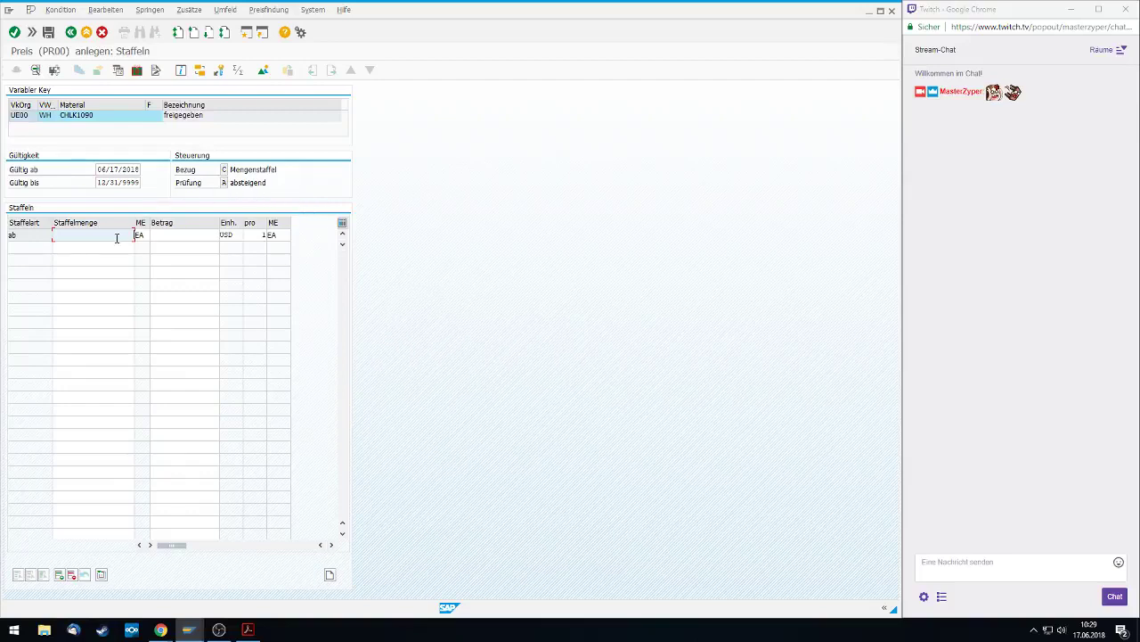
text(1)
click(198, 234)
text(69)
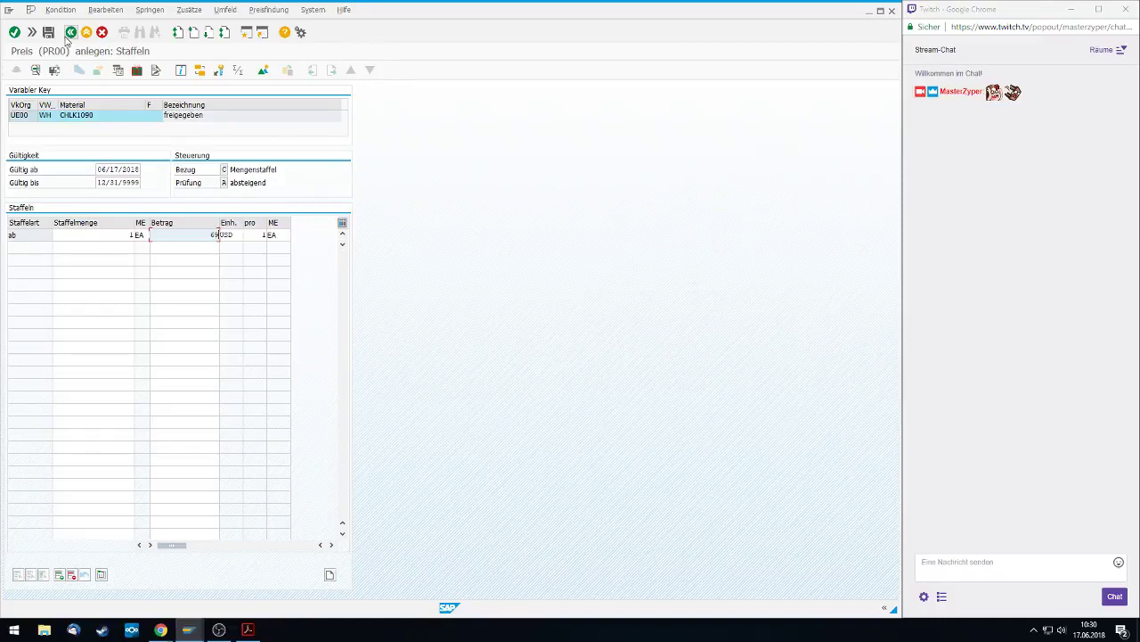
click(69, 34)
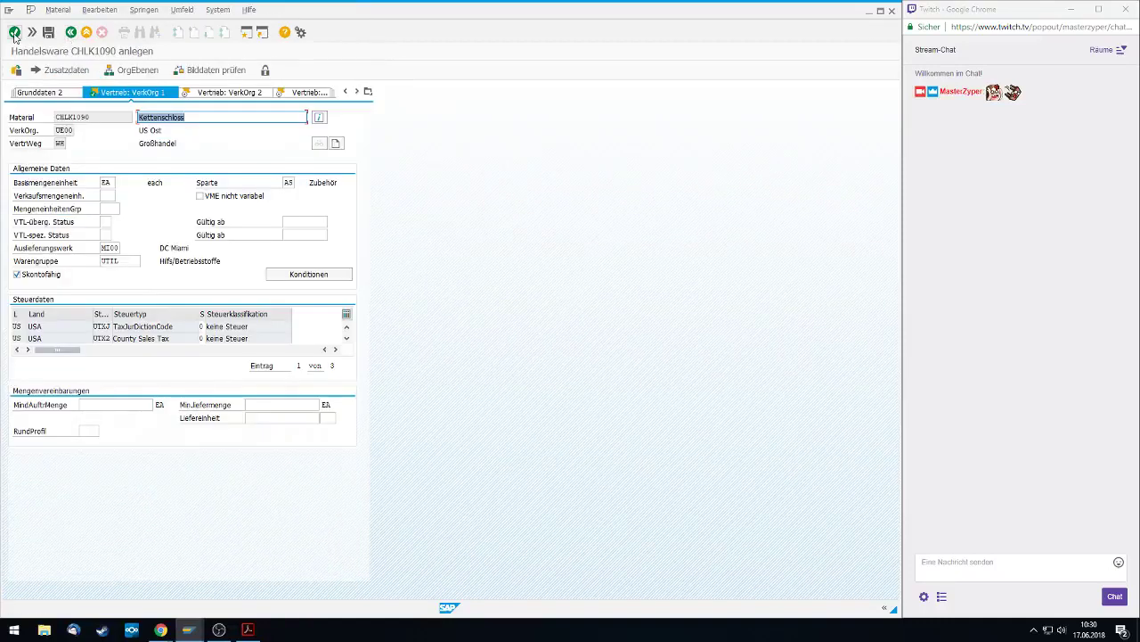
Continue to the Vertrieb: VerkOrg 2 view, set the StatistikGrMaterial to 1 and proceed to Vertrieb: allg./Werk
click(15, 33)
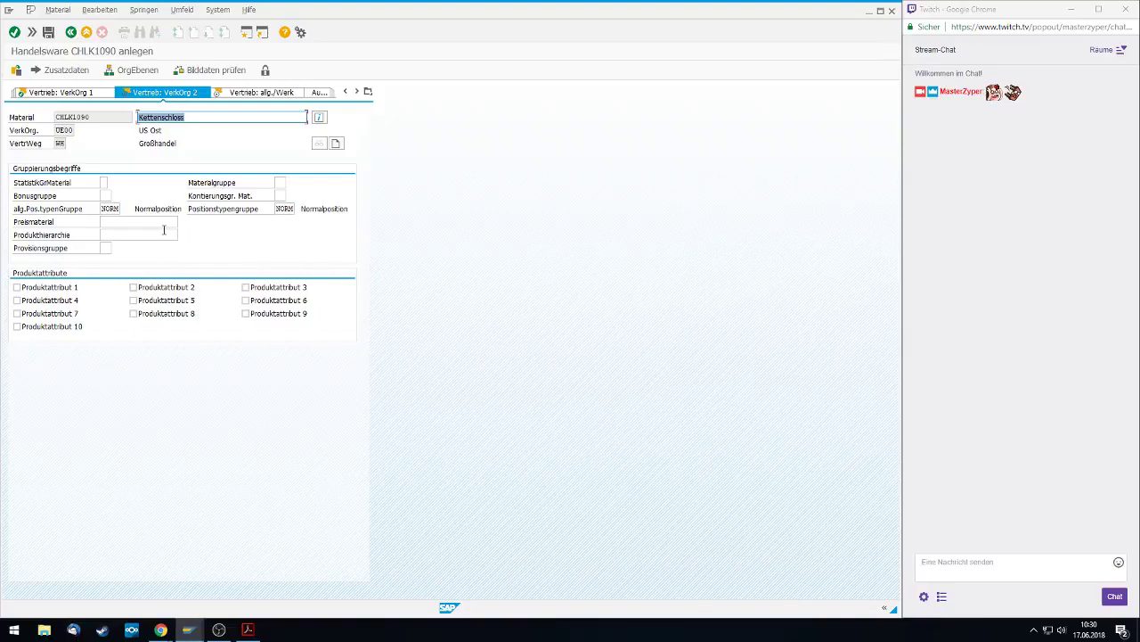
click(106, 184)
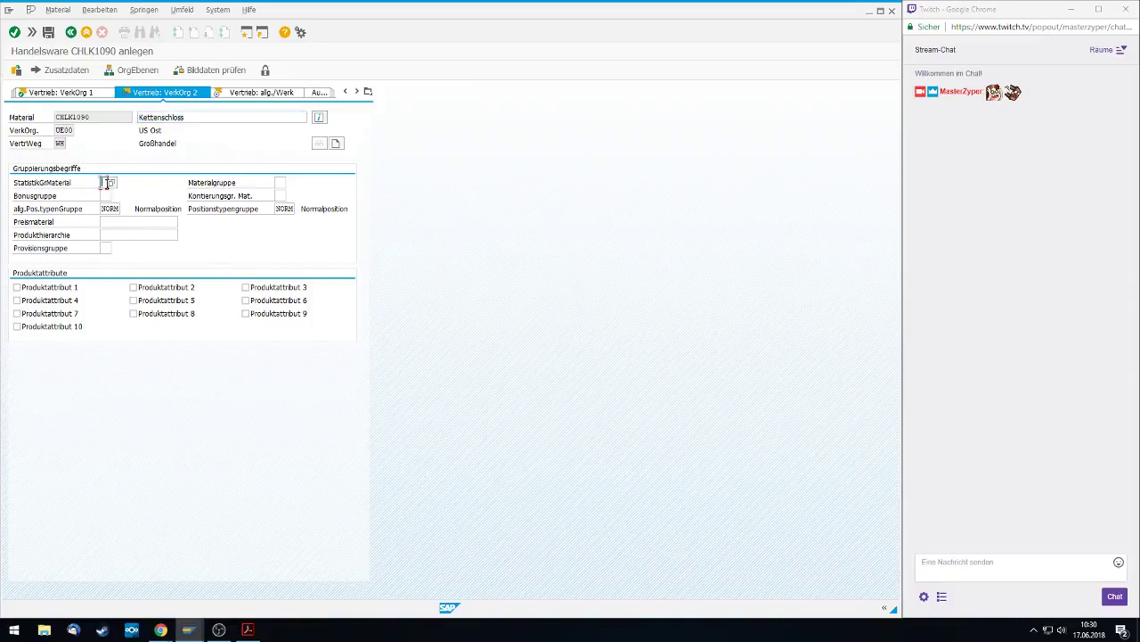
text(1)
key(Return)
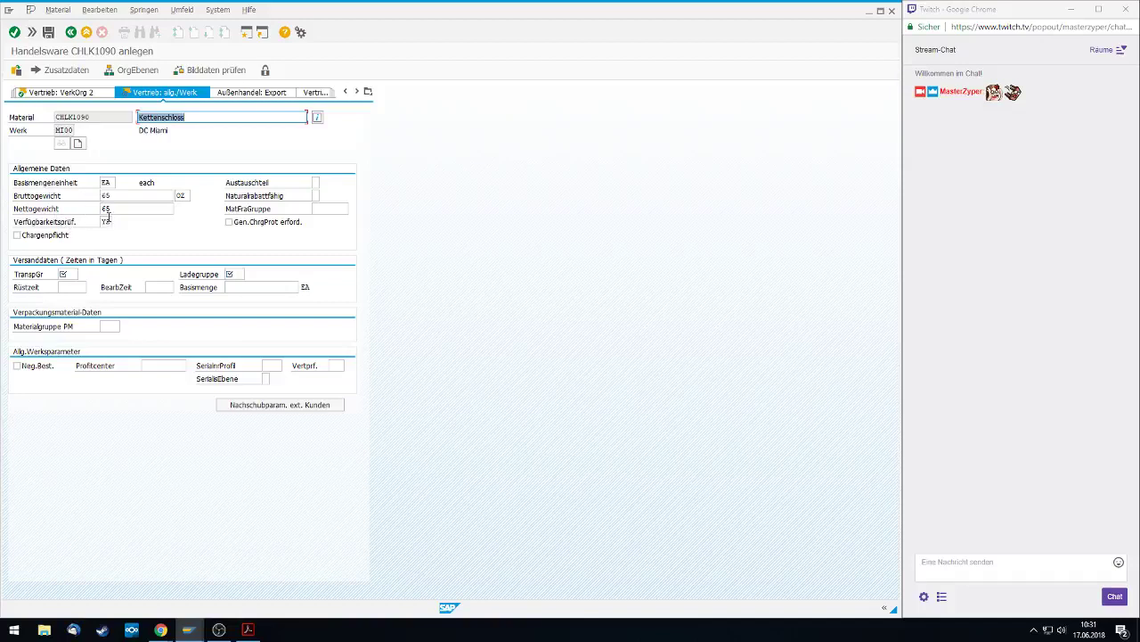
Set the Verfügbarkeitsprüf. to 02 and the TranspGr to 0001 (auf Paletten)
click(105, 222)
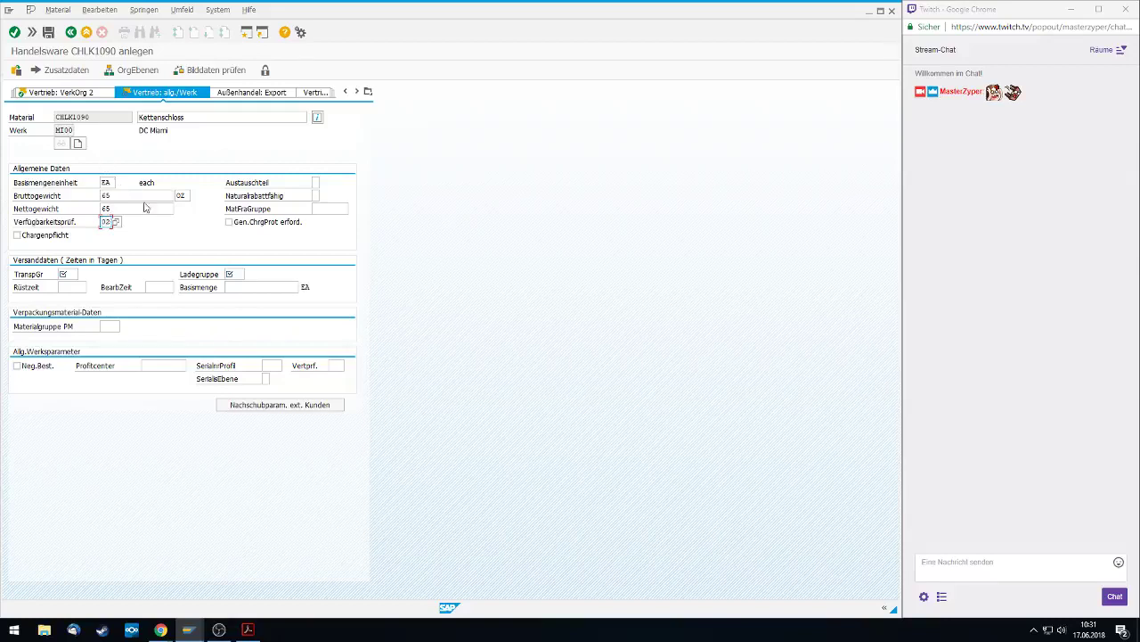
key(F4)
double_click(137, 291)
click(69, 274)
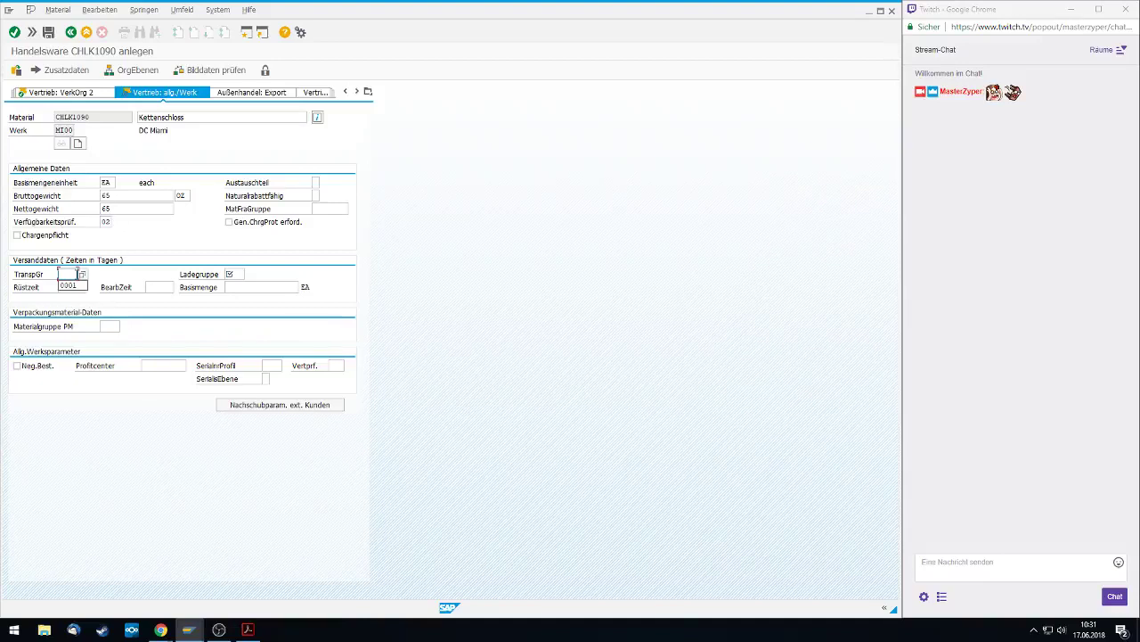
click(82, 275)
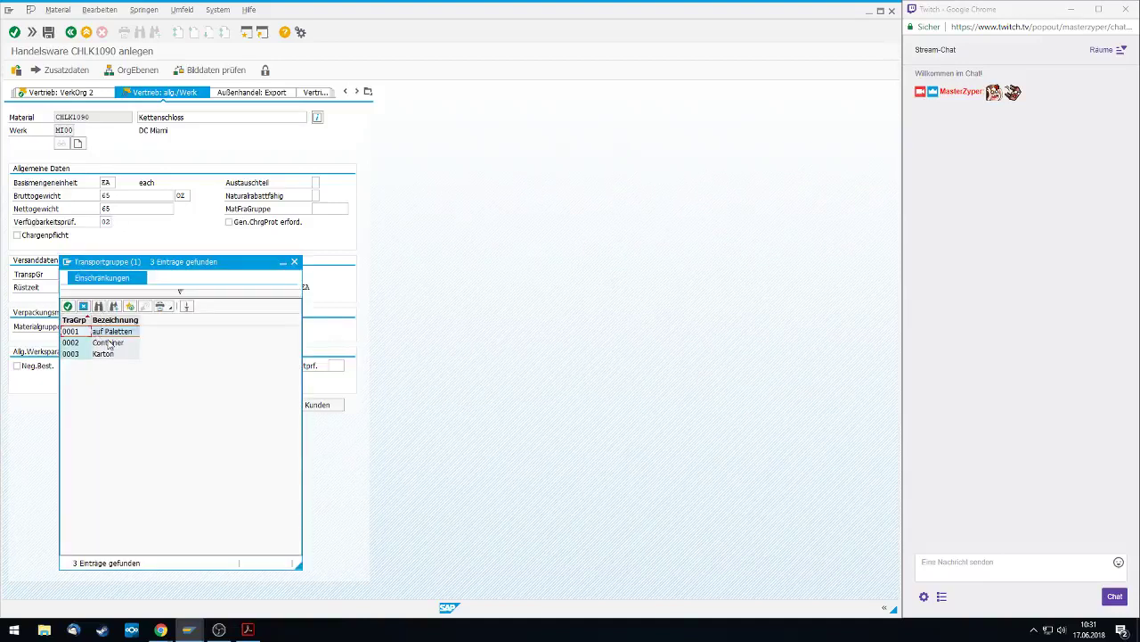
double_click(109, 331)
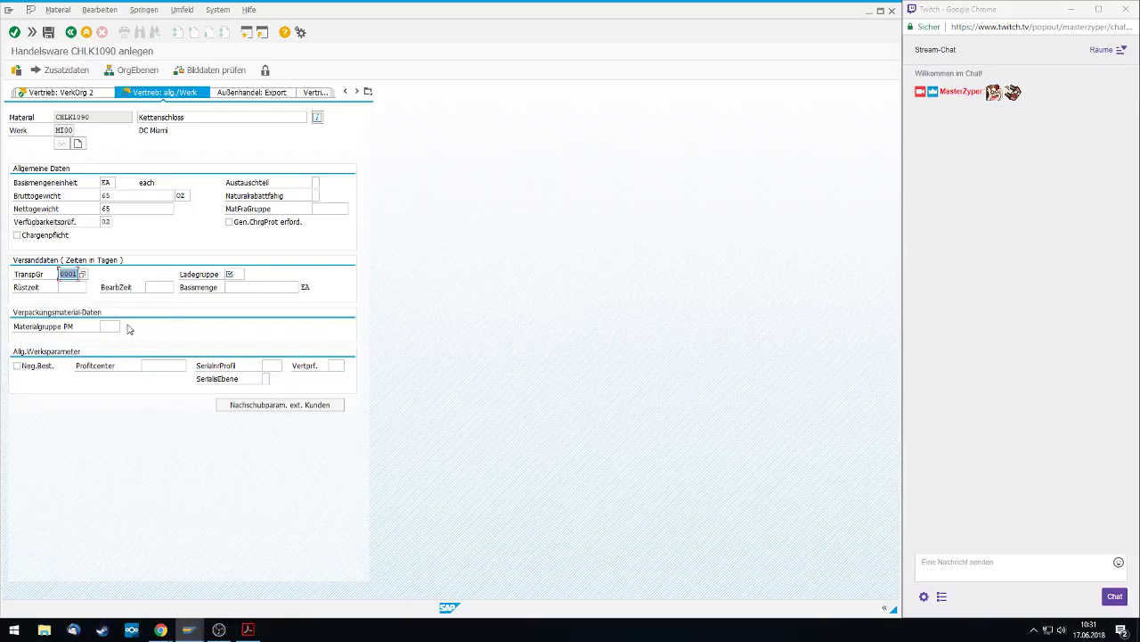
Set the Ladegruppe to 0002 (Hubwagen) and continue to the Disposition 1 view
click(230, 276)
key(F4)
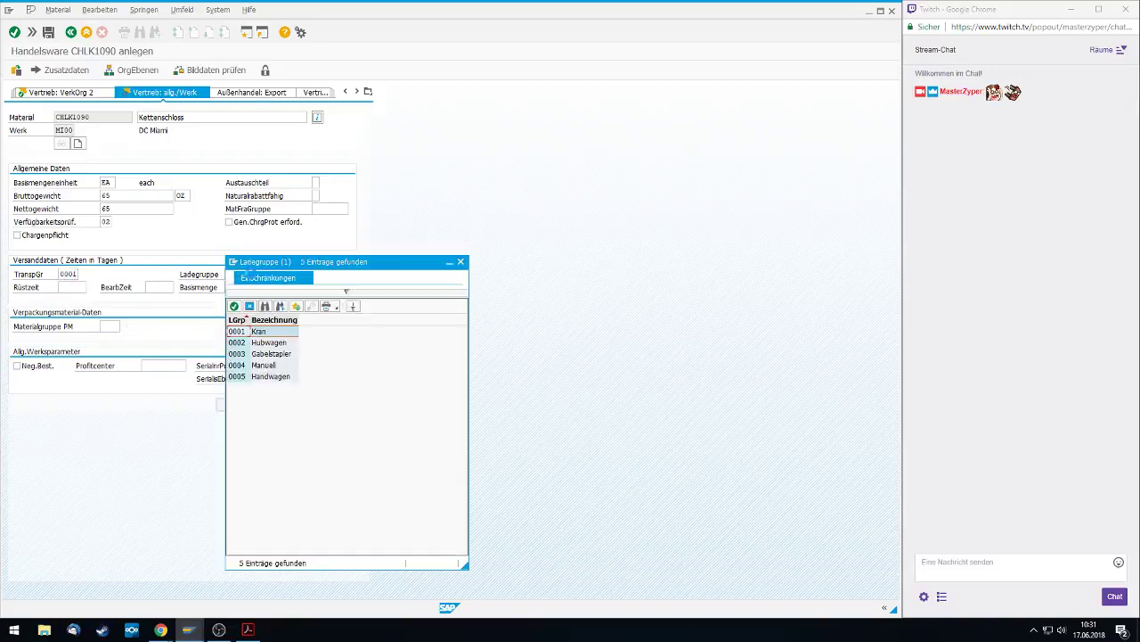
click(262, 344)
double_click(262, 344)
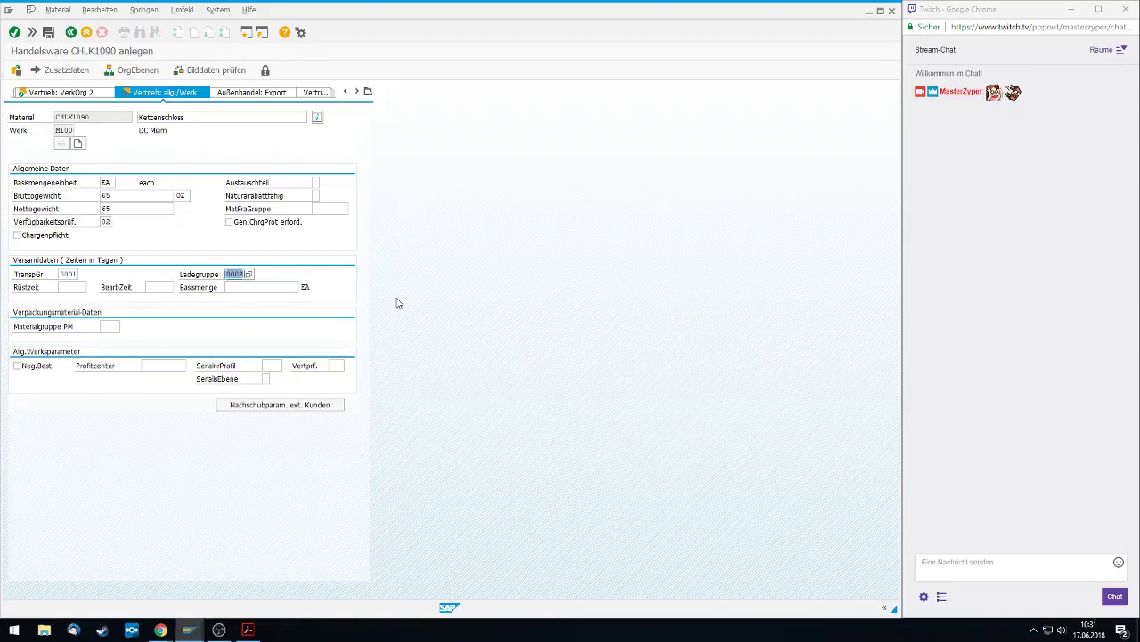
key(Return)
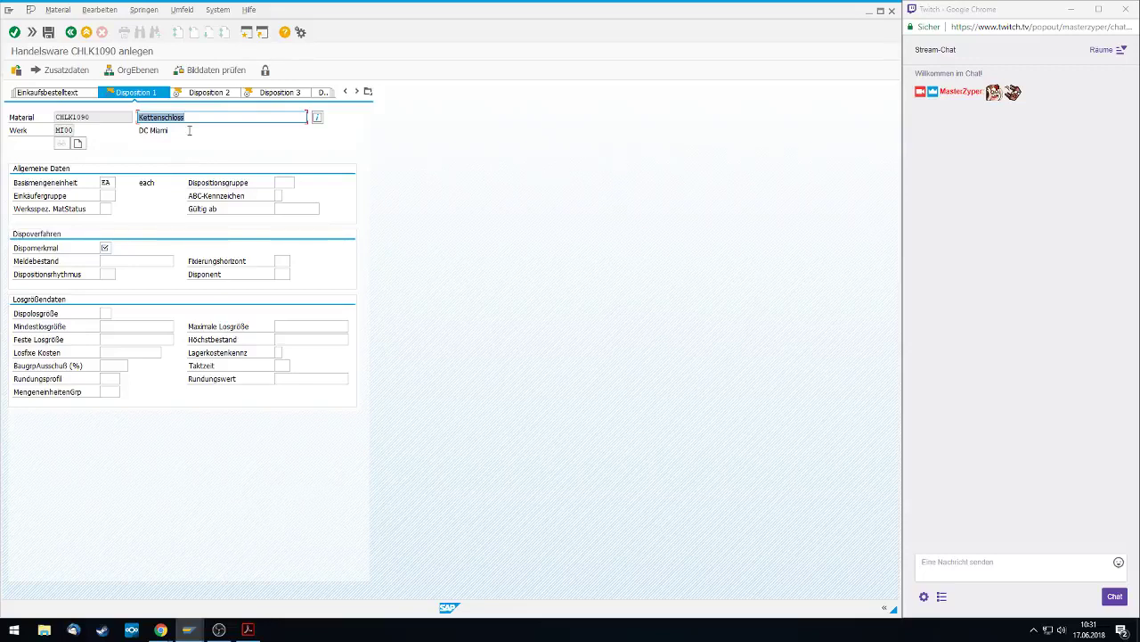
Try to switch from the Disposition 1 view to the Einkauf view
click(368, 91)
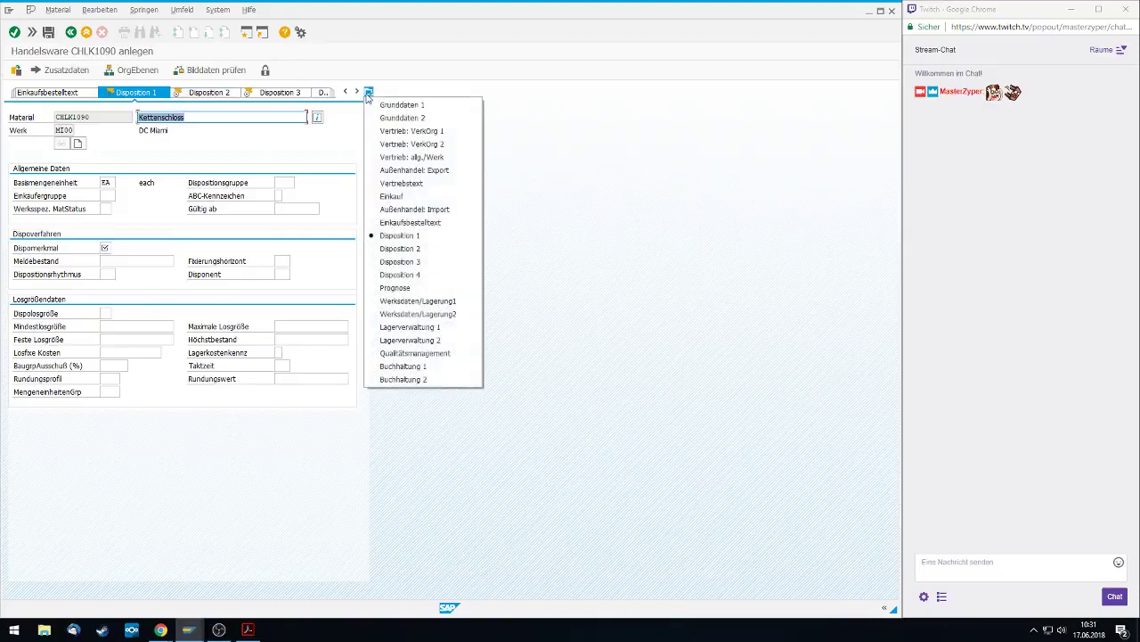
click(402, 196)
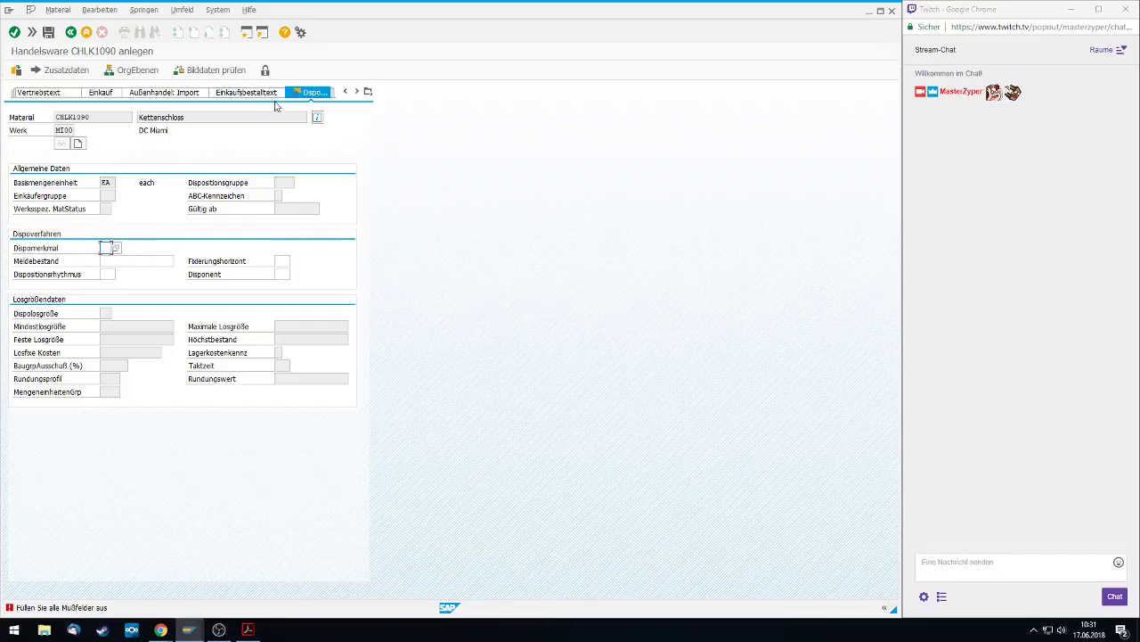
click(323, 92)
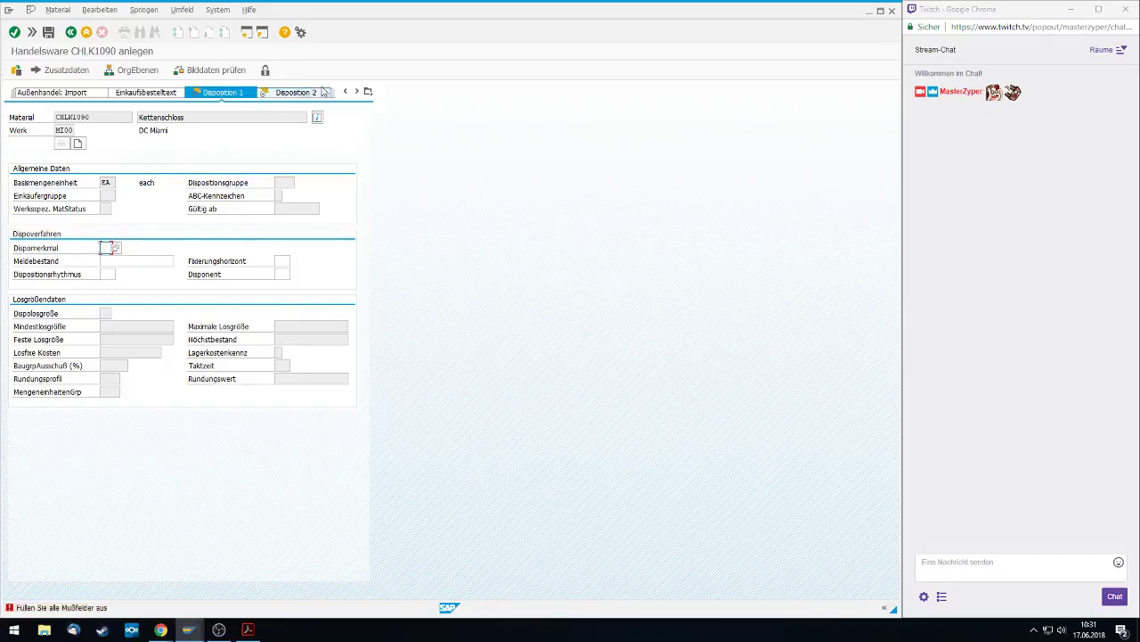
click(368, 90)
click(411, 203)
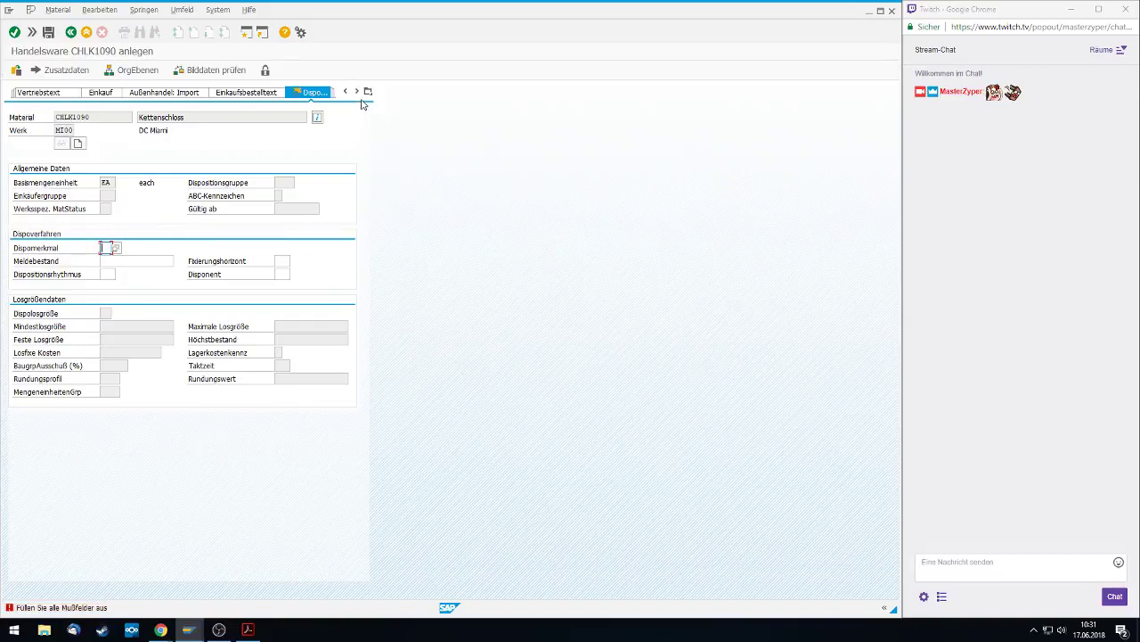
Set the Dispomerkmal to PD and the Disponent to 000 in the Dispoverfahren section
key(F4)
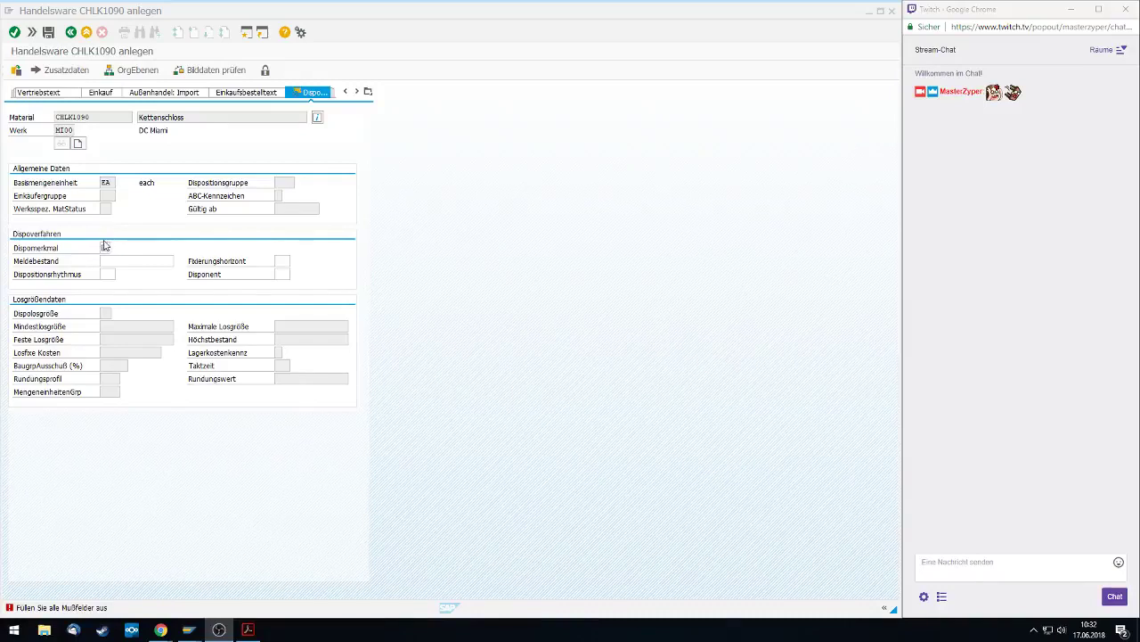
click(118, 249)
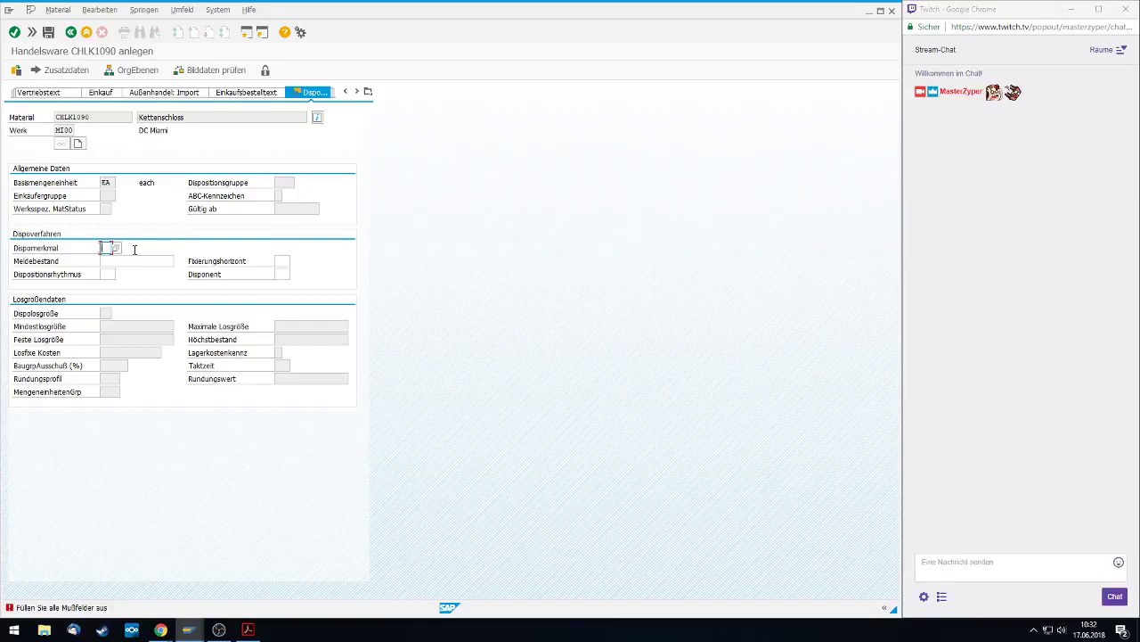
text(PD)
click(280, 274)
text(0)
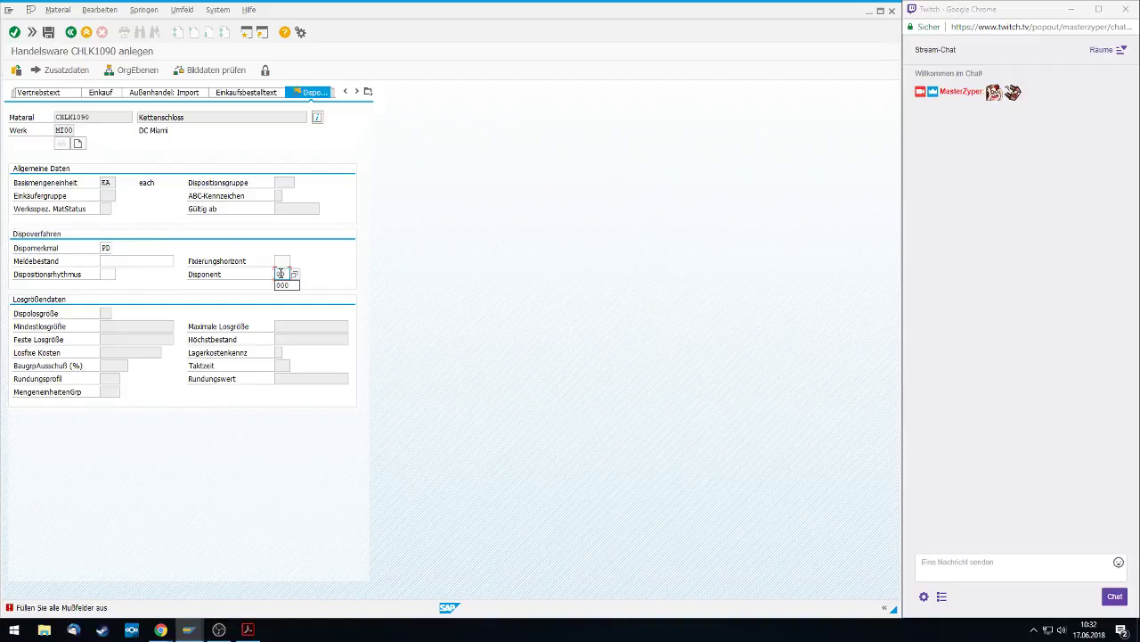
text(00)
click(108, 313)
click(115, 313)
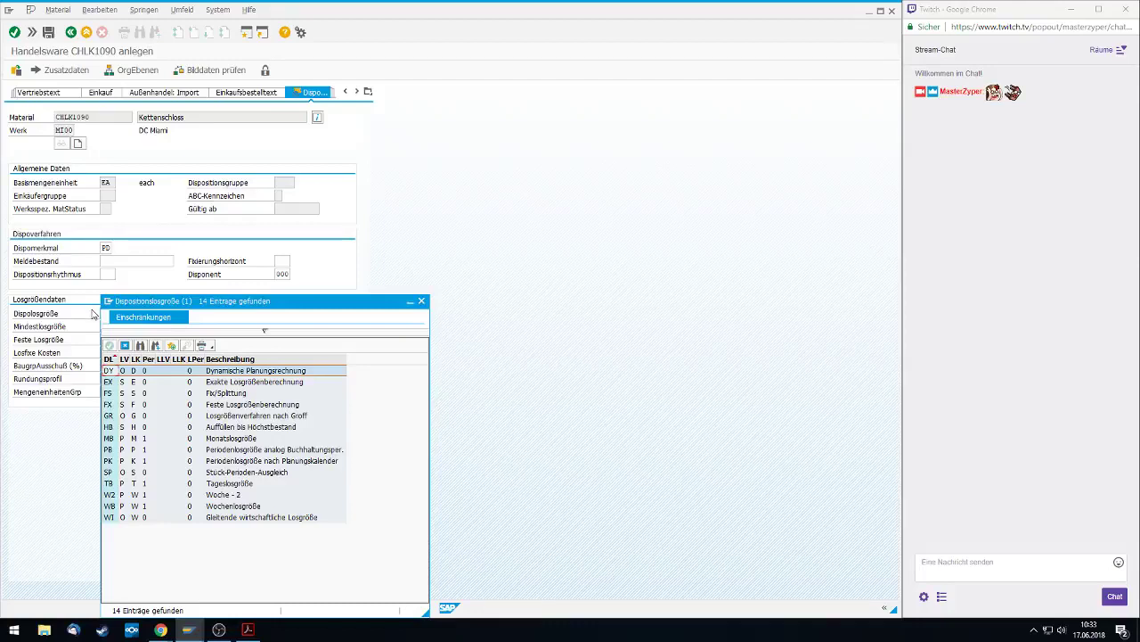
click(107, 384)
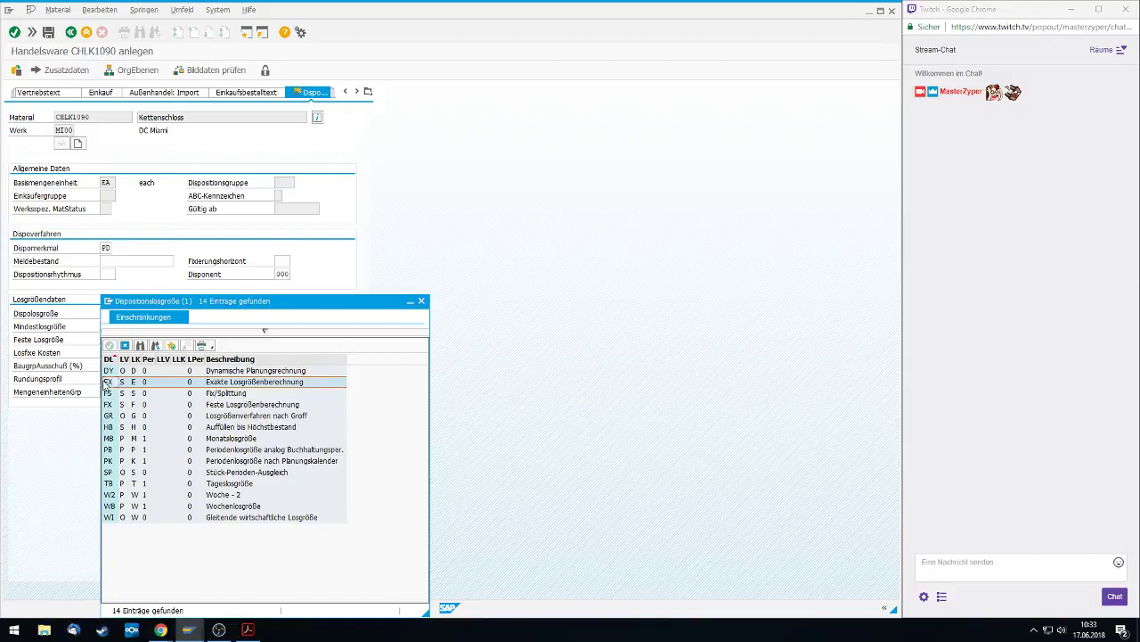
click(139, 382)
key(Return)
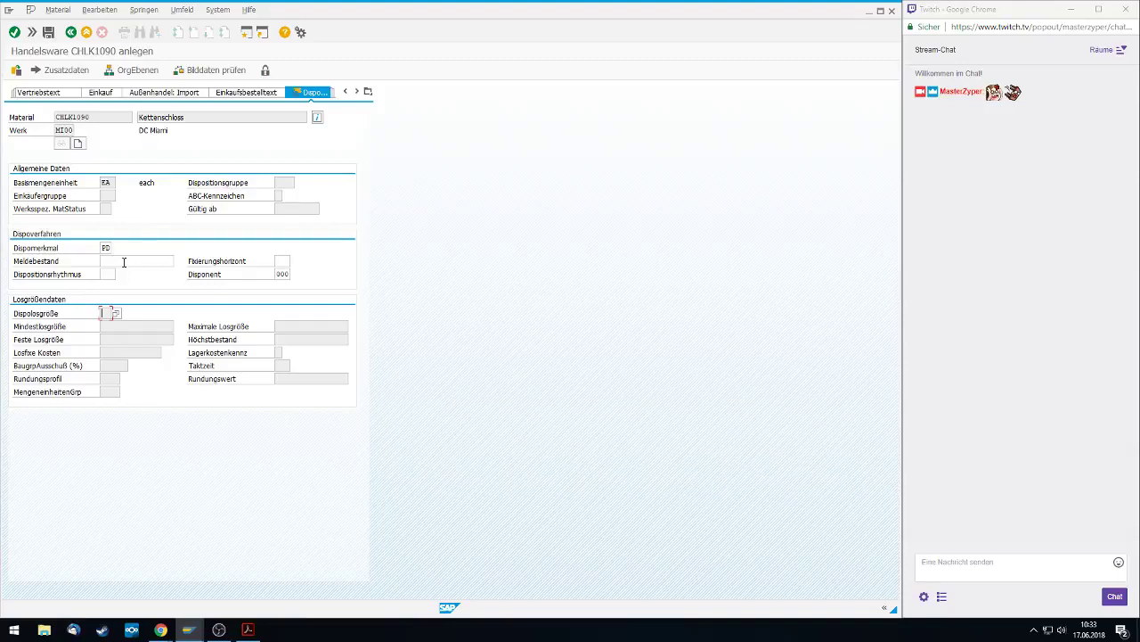
click(116, 314)
click(125, 382)
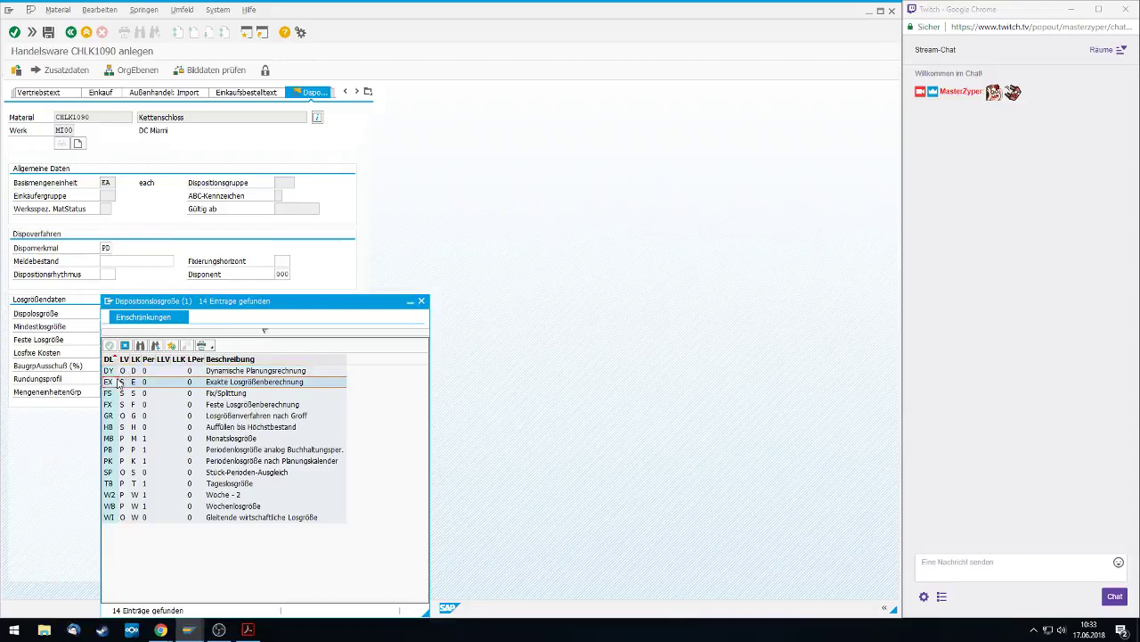
click(424, 303)
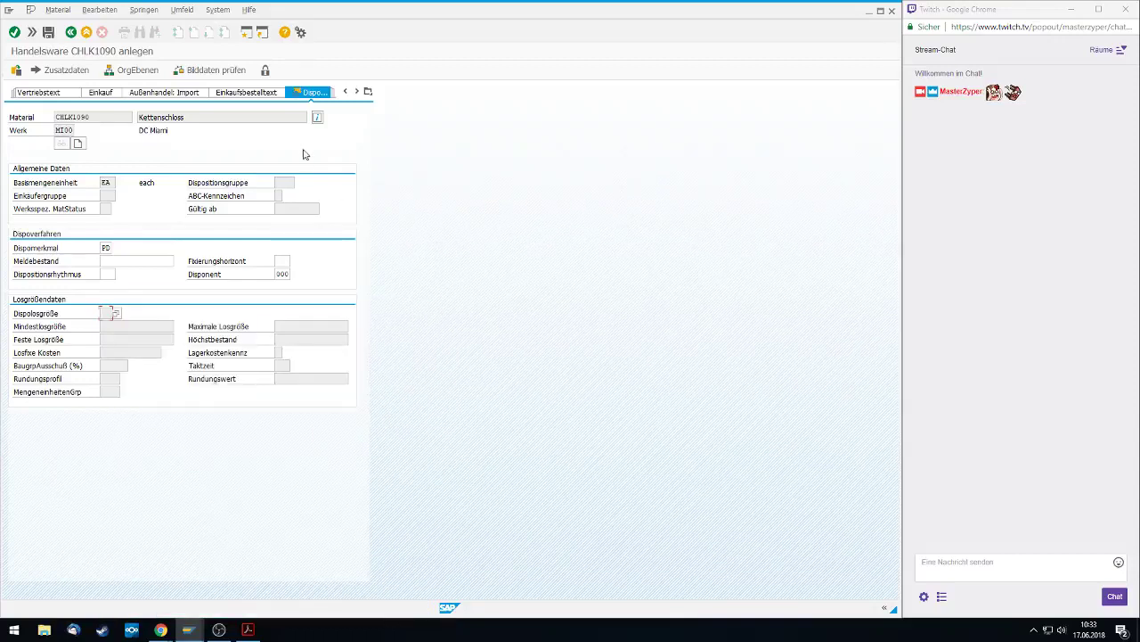
Set the Dispolosgröße to EX on the Disposition 1 view and switch to the Einkauf view
click(368, 92)
click(388, 196)
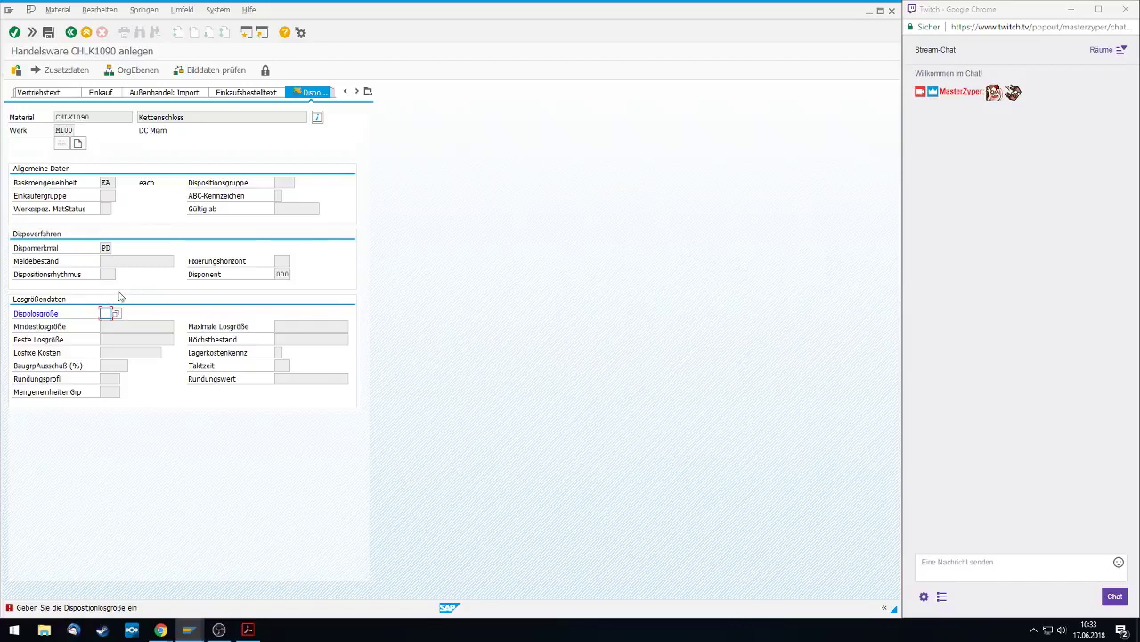
text(EX)
click(369, 92)
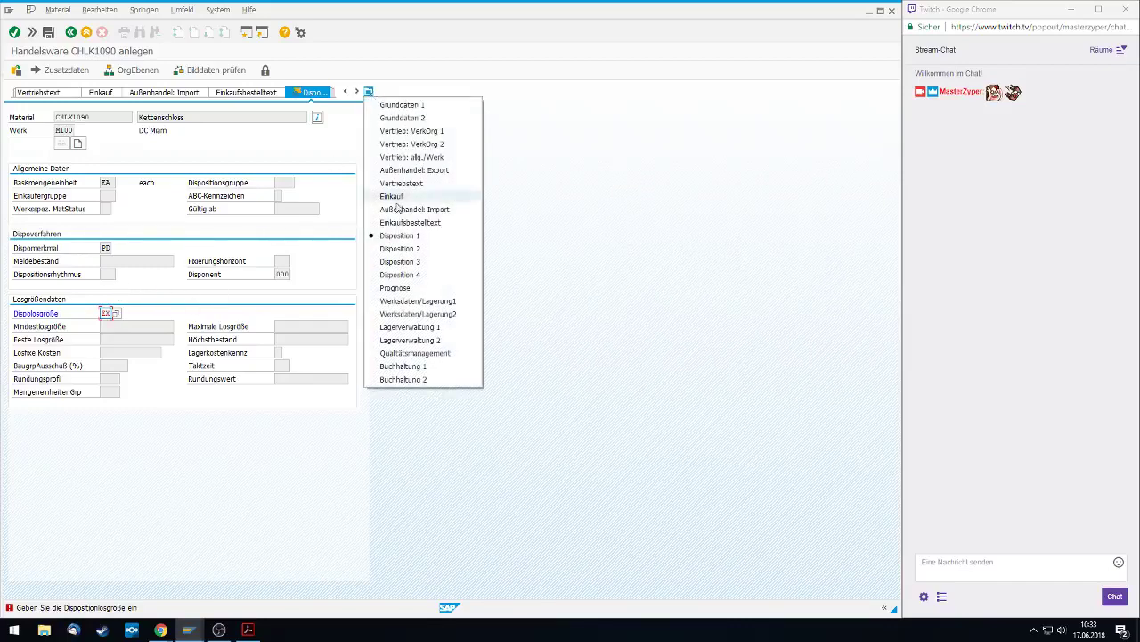
click(393, 198)
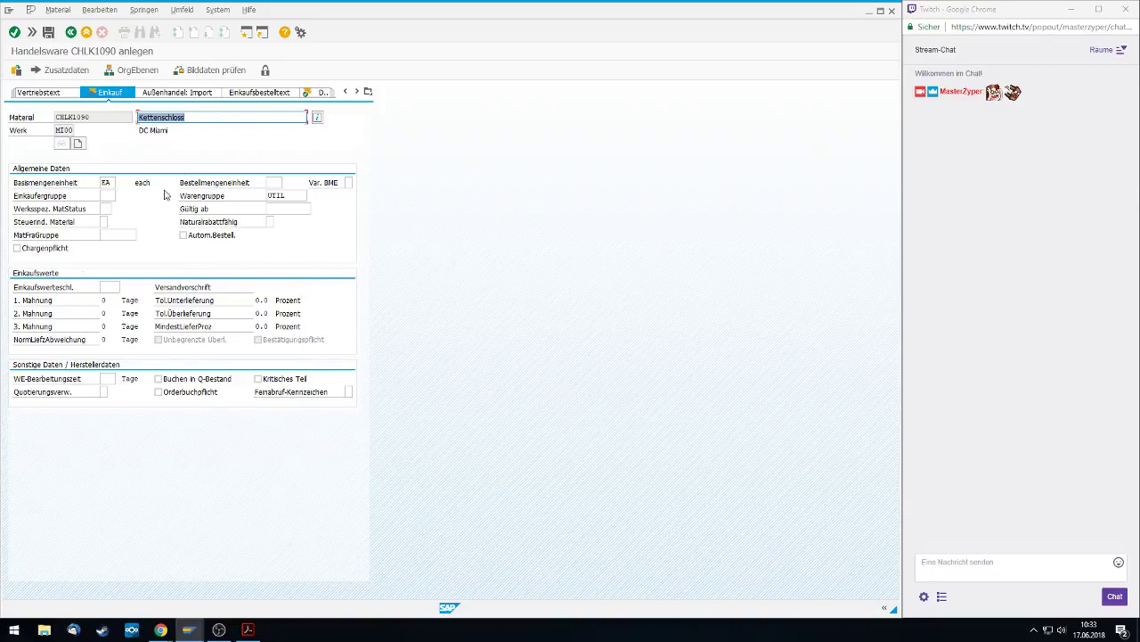
Set the Einkäufergruppe to N00 and go to the Disposition 2 view
click(106, 196)
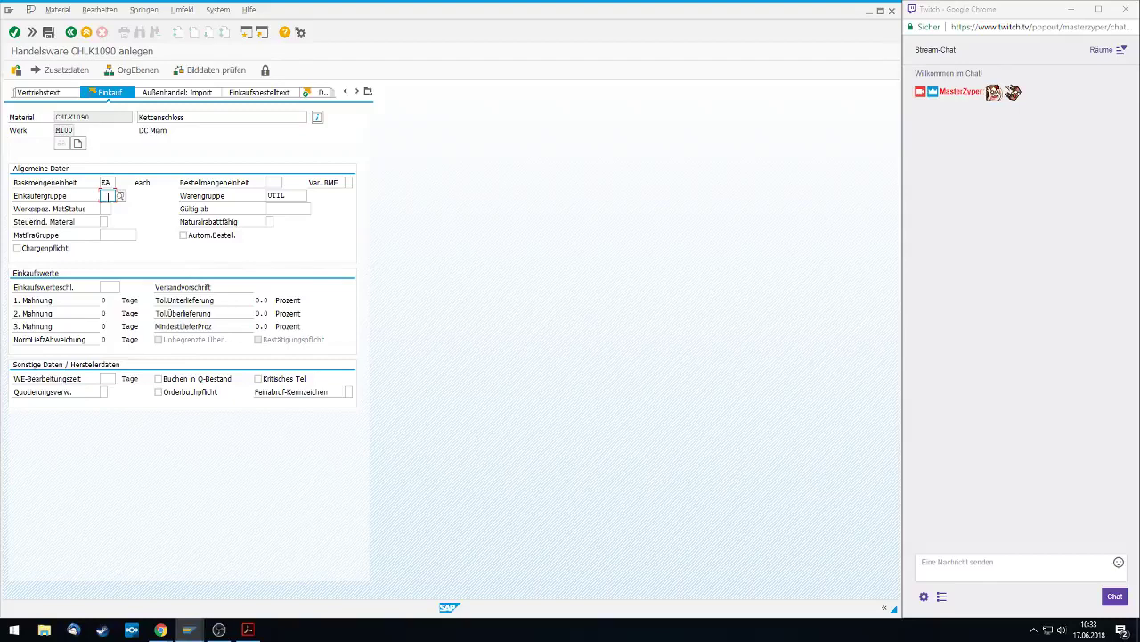
text(N00)
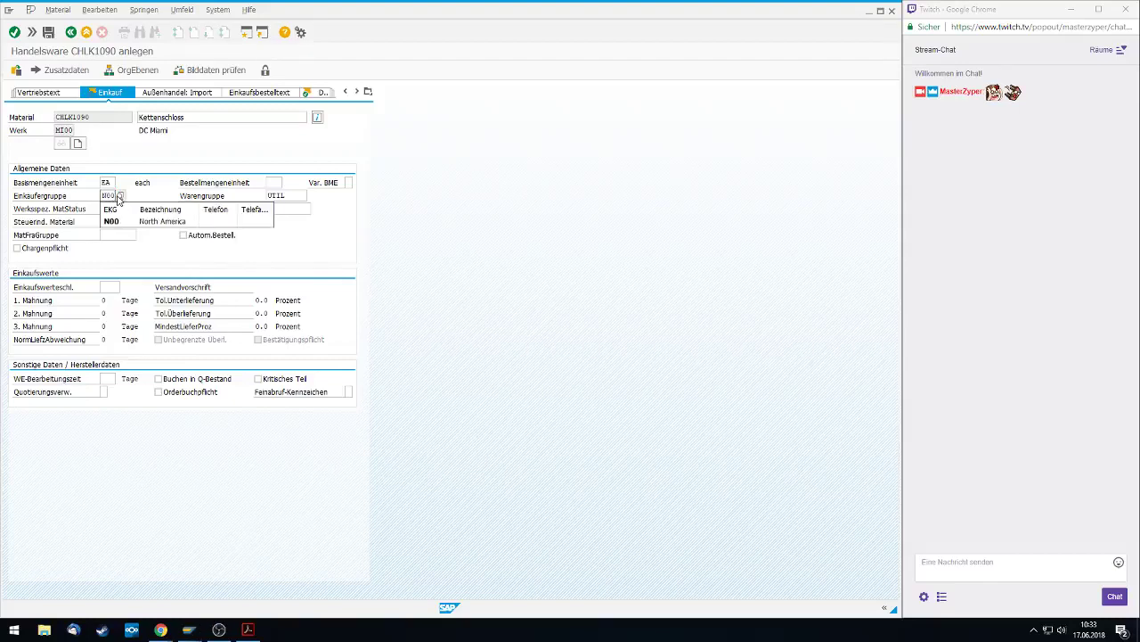
click(368, 92)
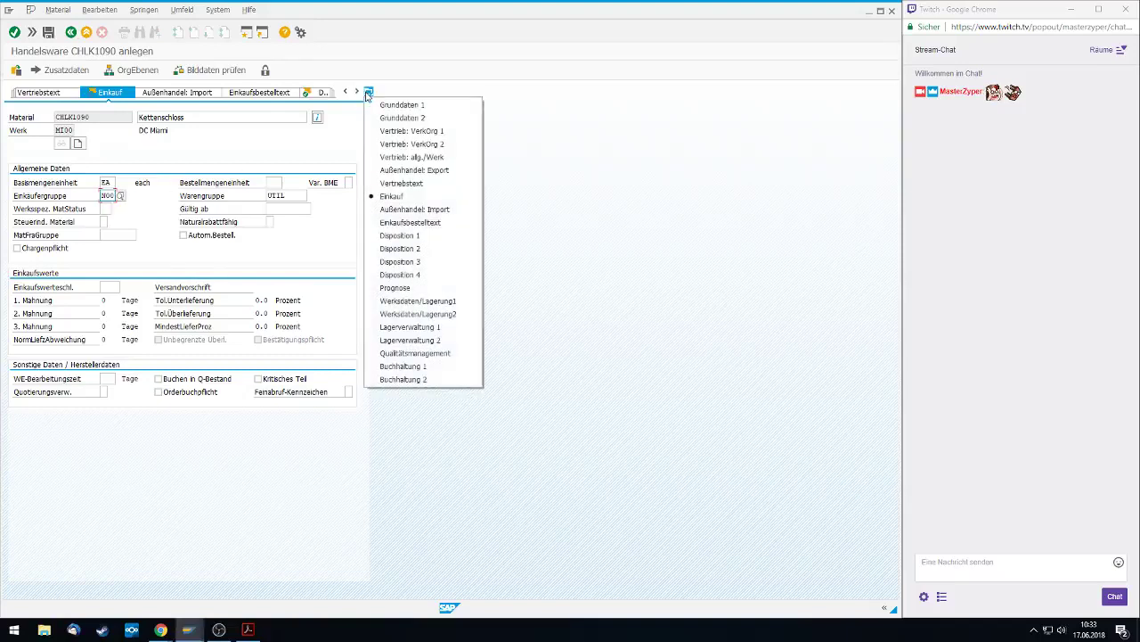
click(403, 249)
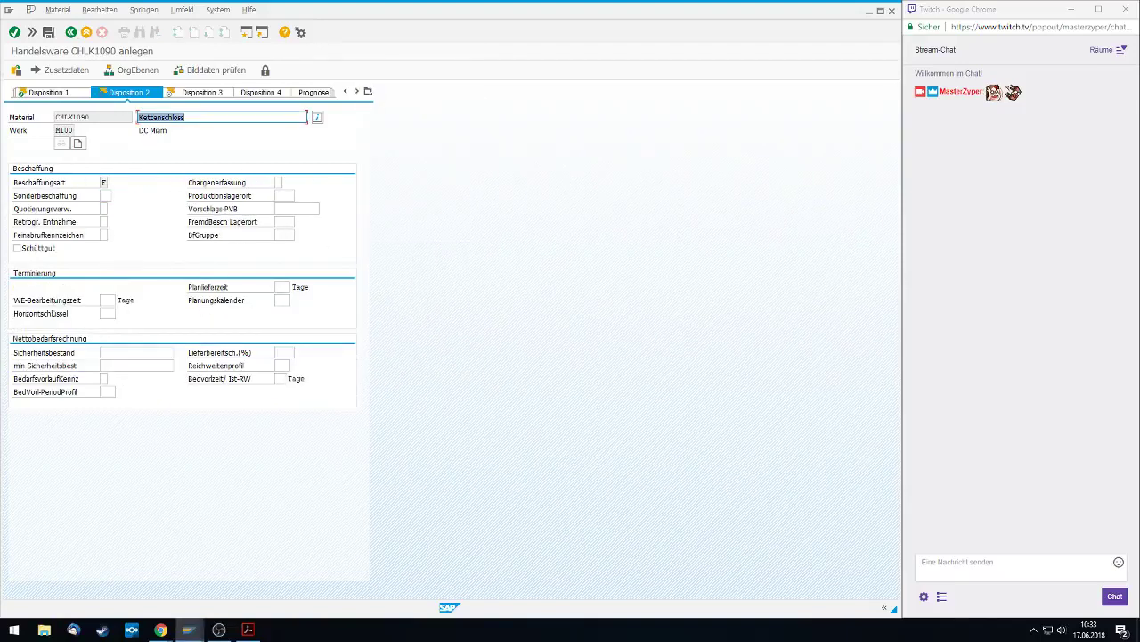
Set the Planlieferzeit to 6 Tage and the Horizontschlüssel to 001, continuing to the Disposition 3 view
key(alt+Tab)
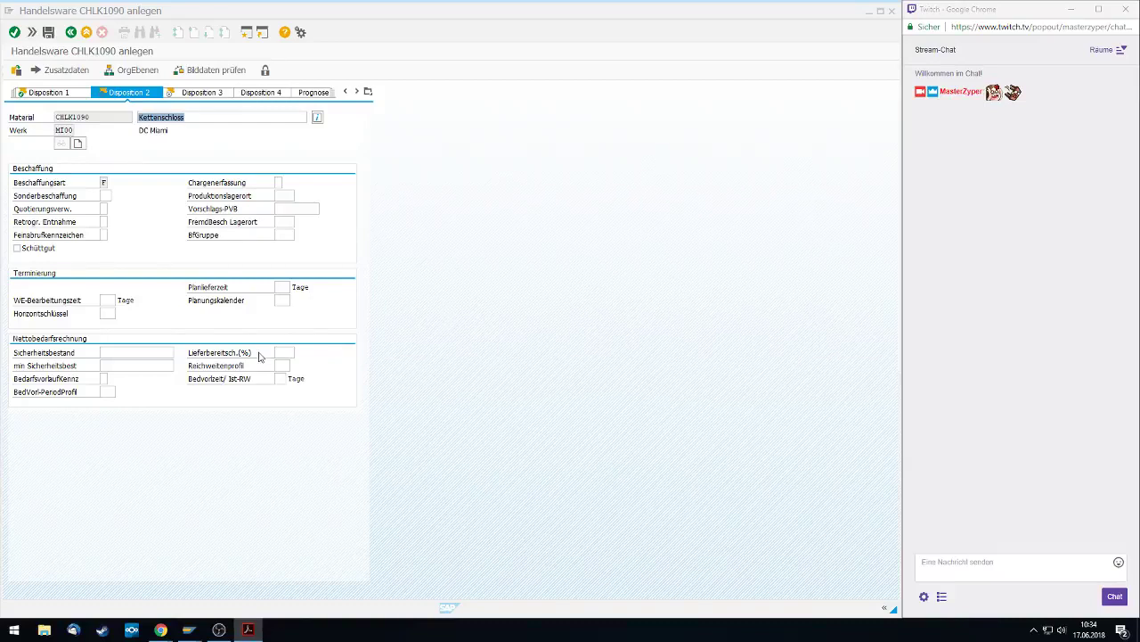
click(279, 287)
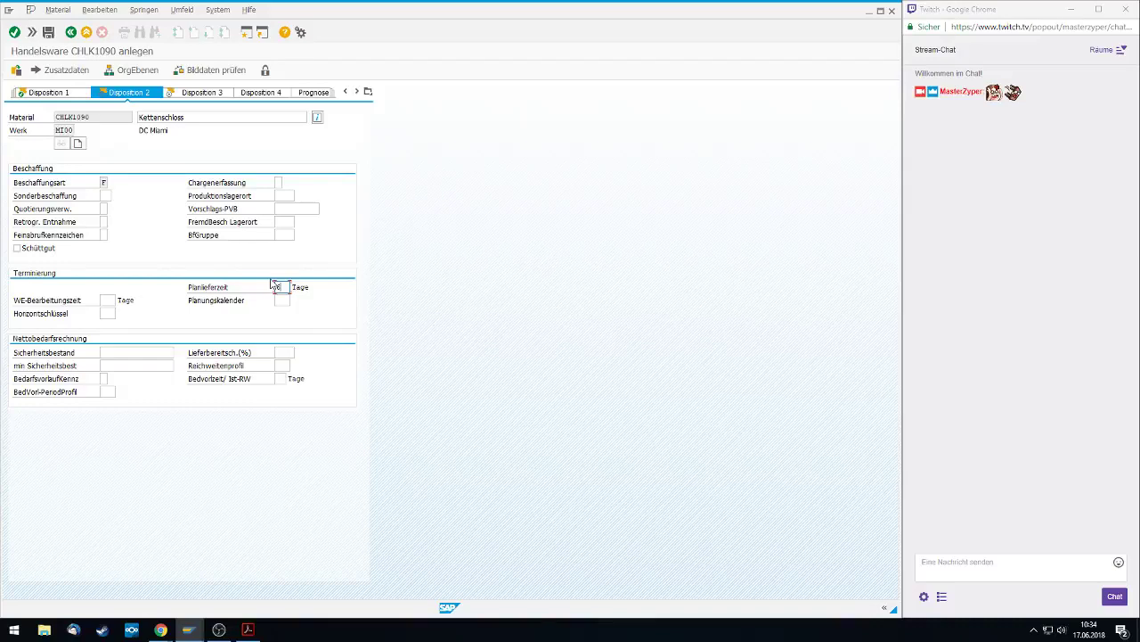
click(107, 313)
text(001)
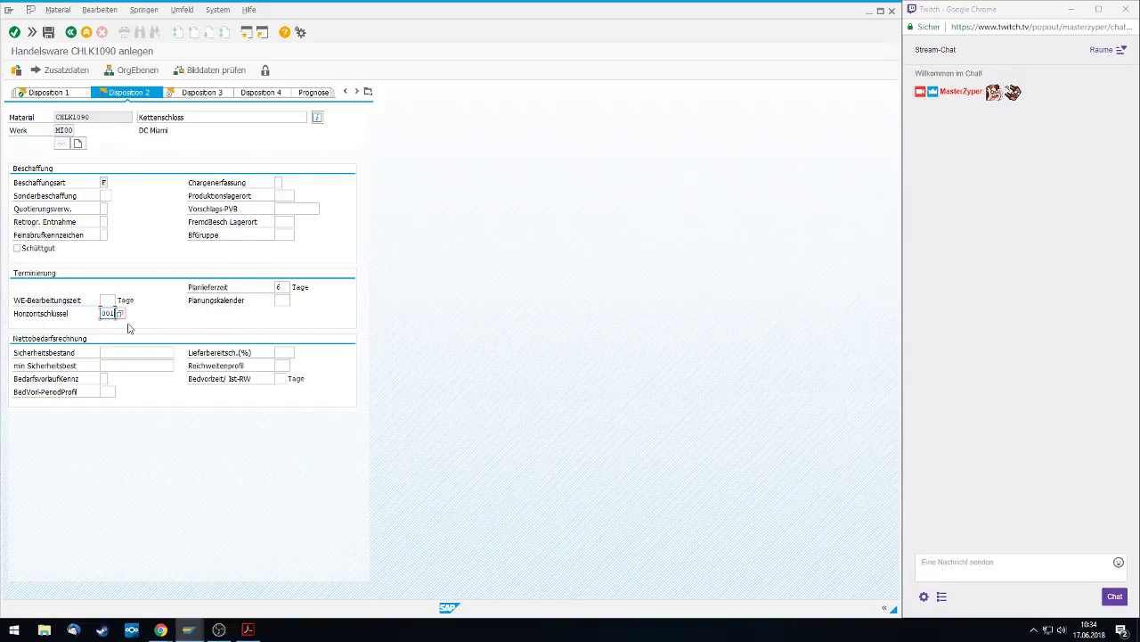
click(371, 90)
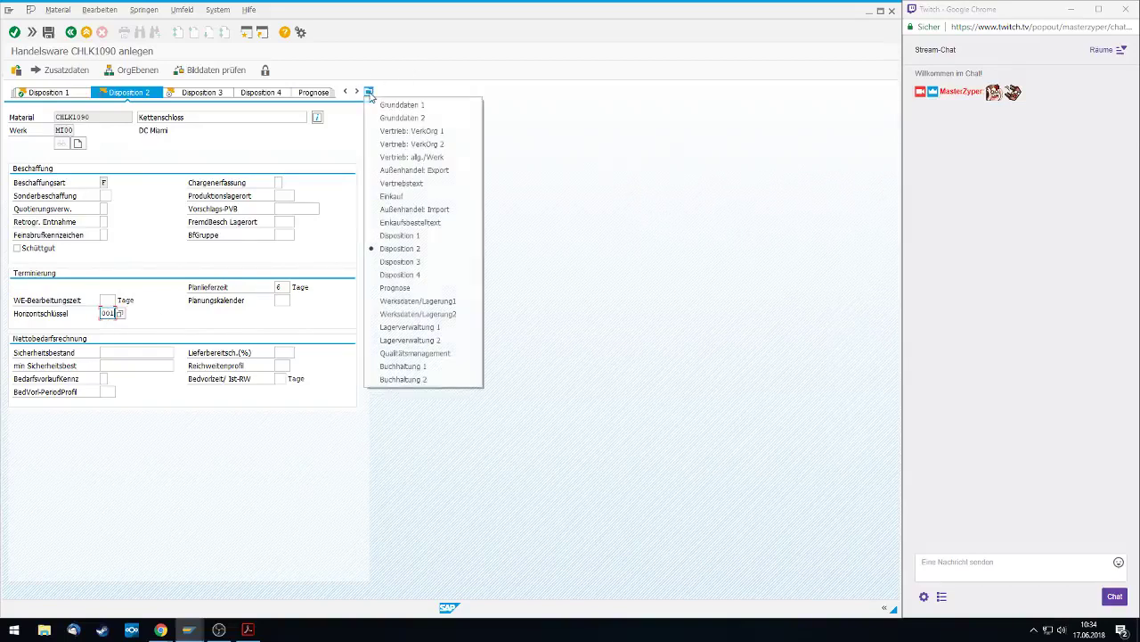
click(397, 262)
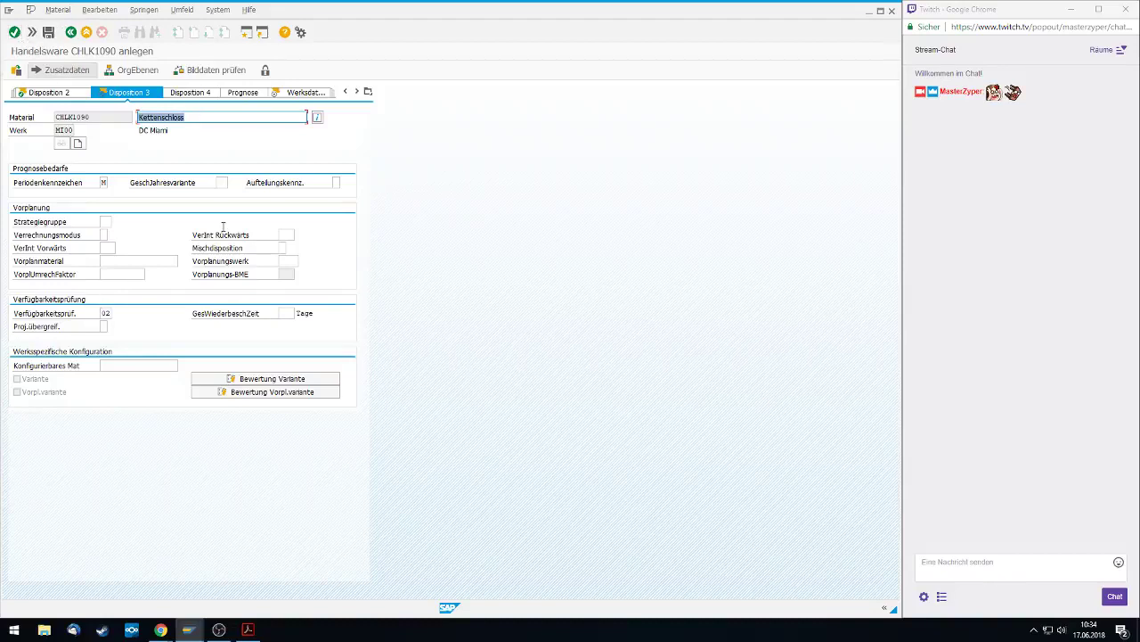
Move on from Disposition 3 past the Werksdaten/Lagerung1 view to the Buchhaltung 1 view
key(Return)
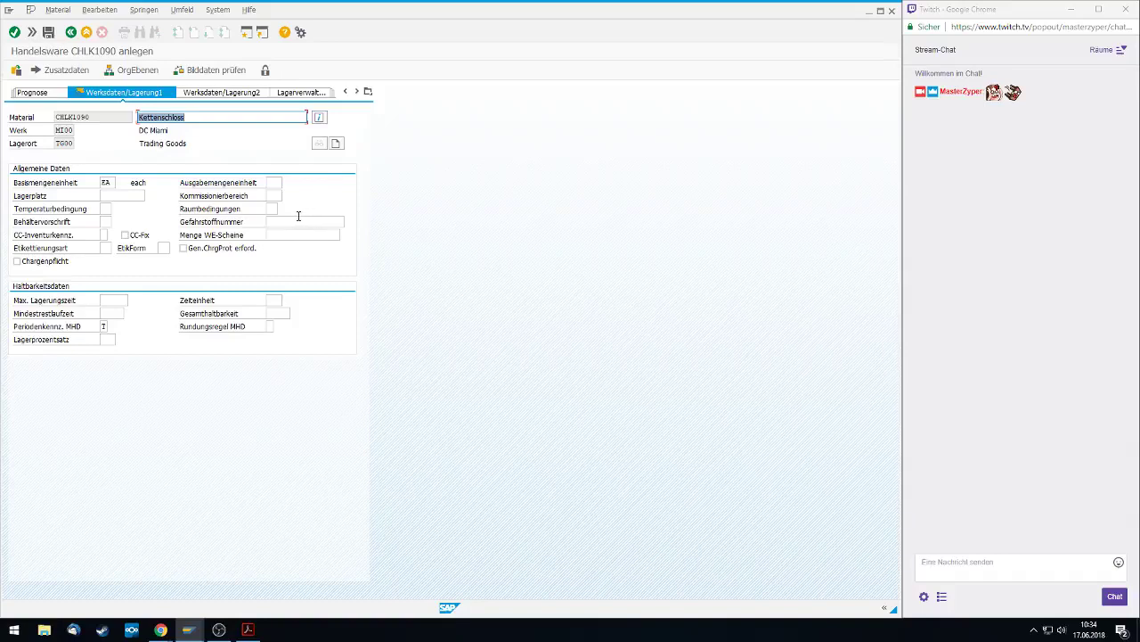
click(367, 92)
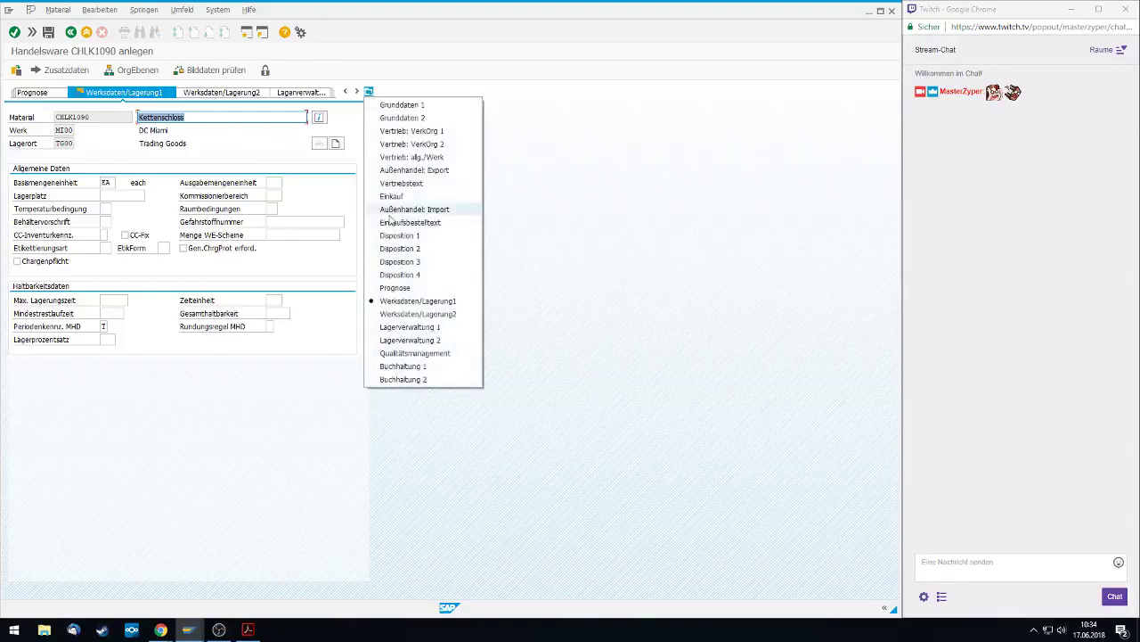
click(406, 366)
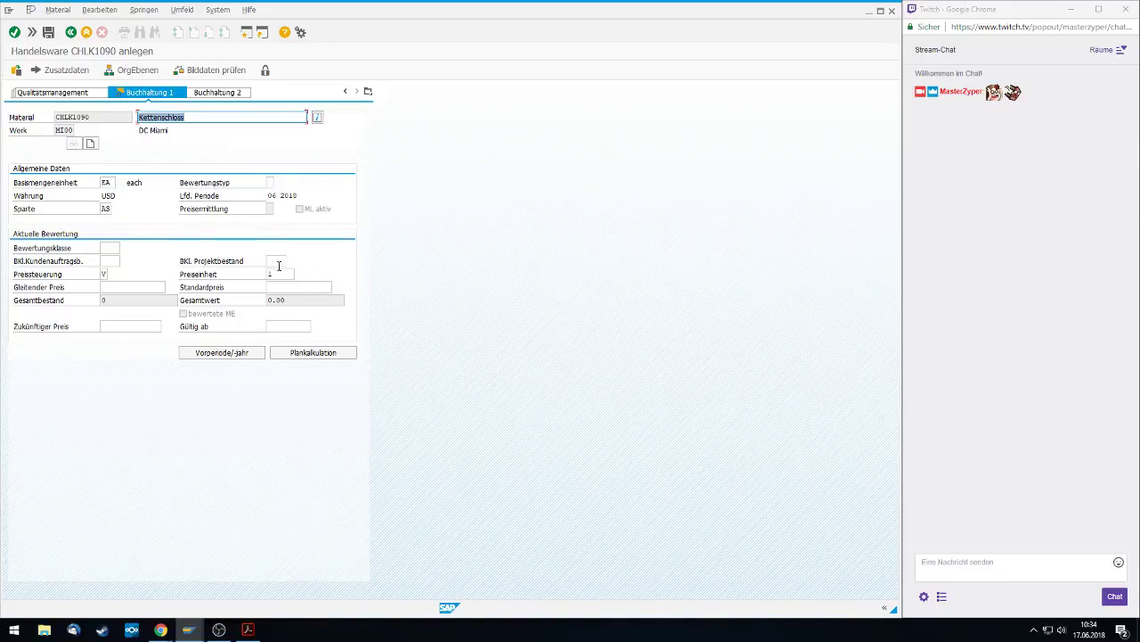
Save the material with Bewertungsklasse 3100 and a Gleitender Preis of 33.50
click(116, 248)
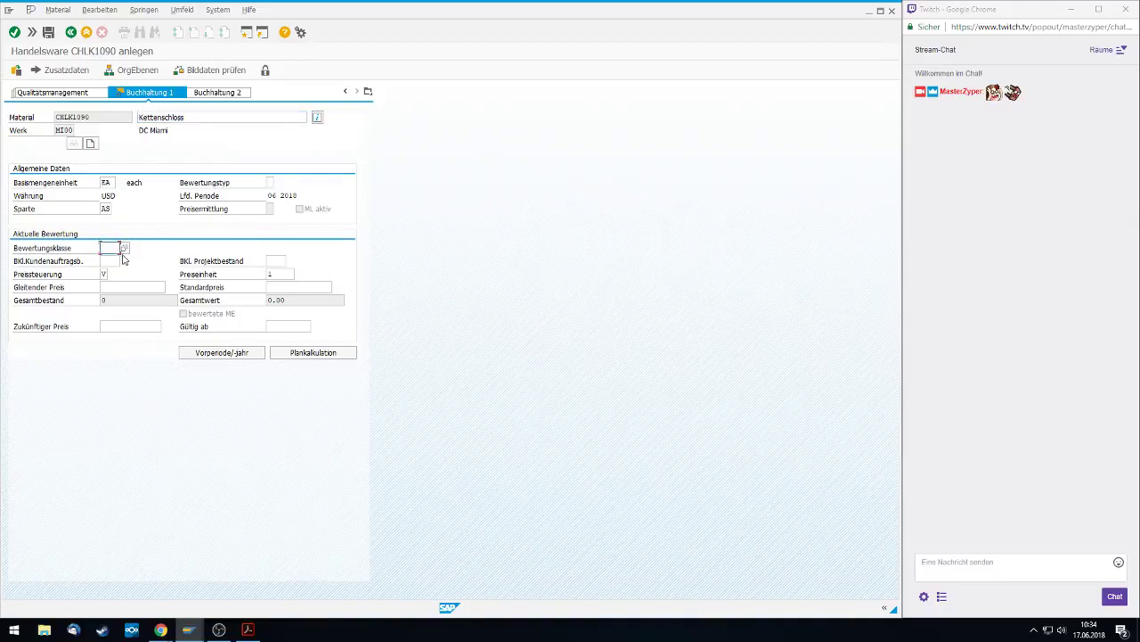
text(3100)
click(116, 289)
text(33)
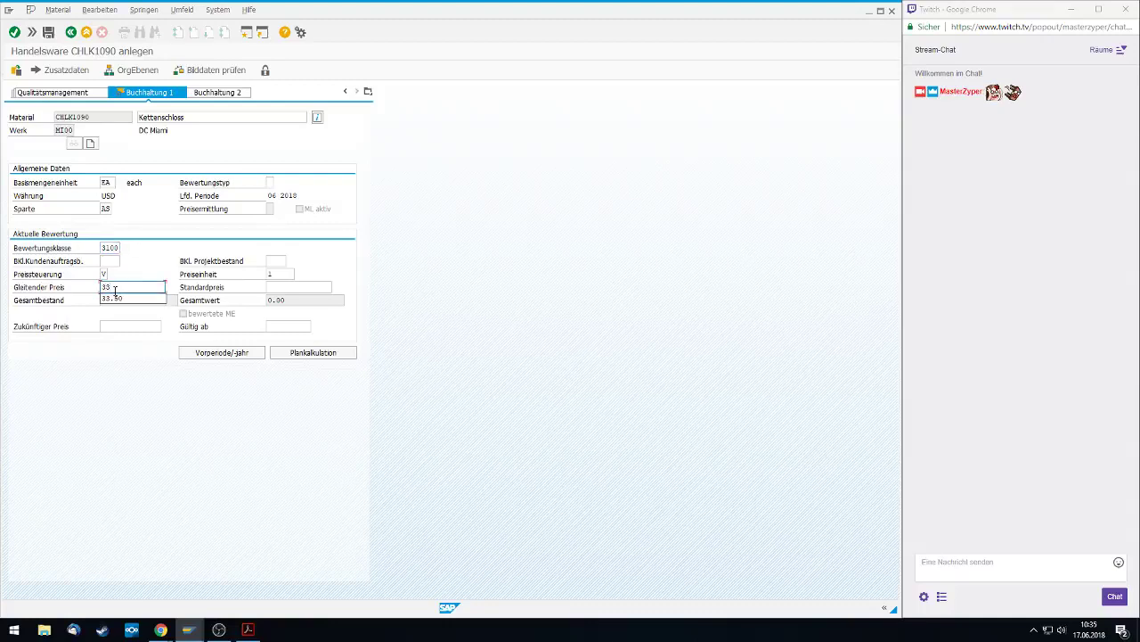
key(Down)
key(Return)
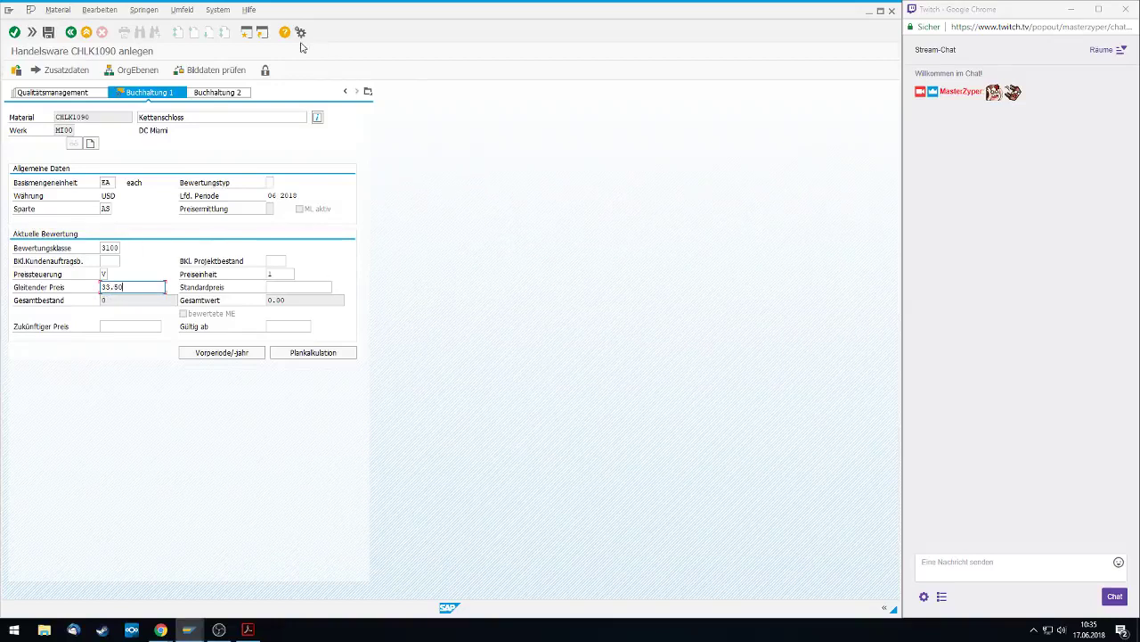
click(49, 32)
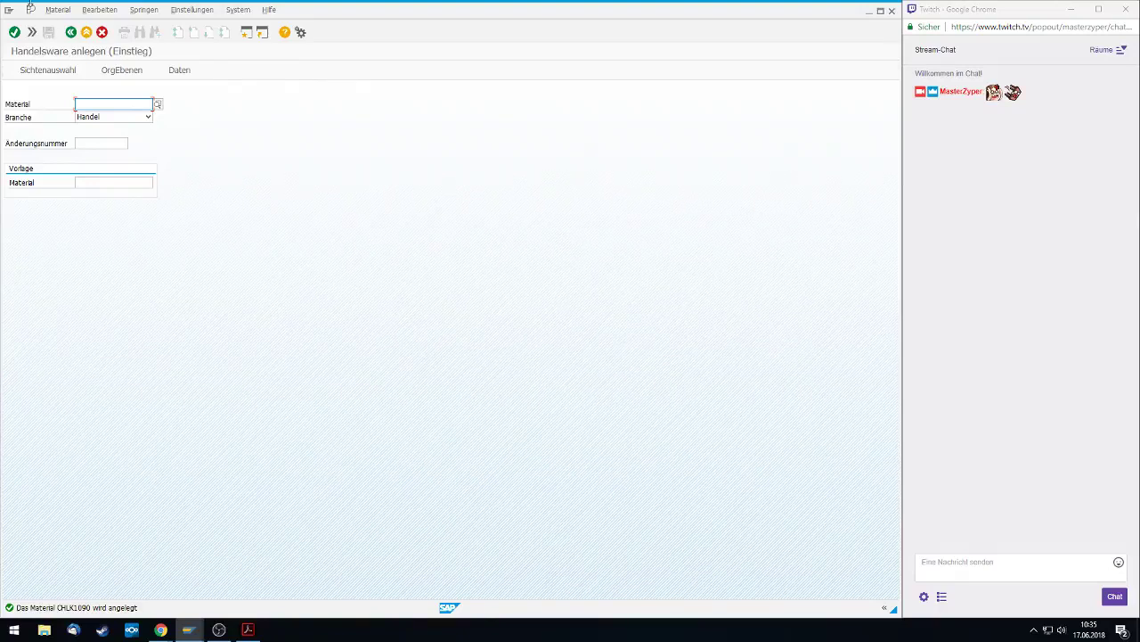
Switch to the Twitch stream chat and send the message "Material: CHLK1090"
click(972, 564)
text(Material)
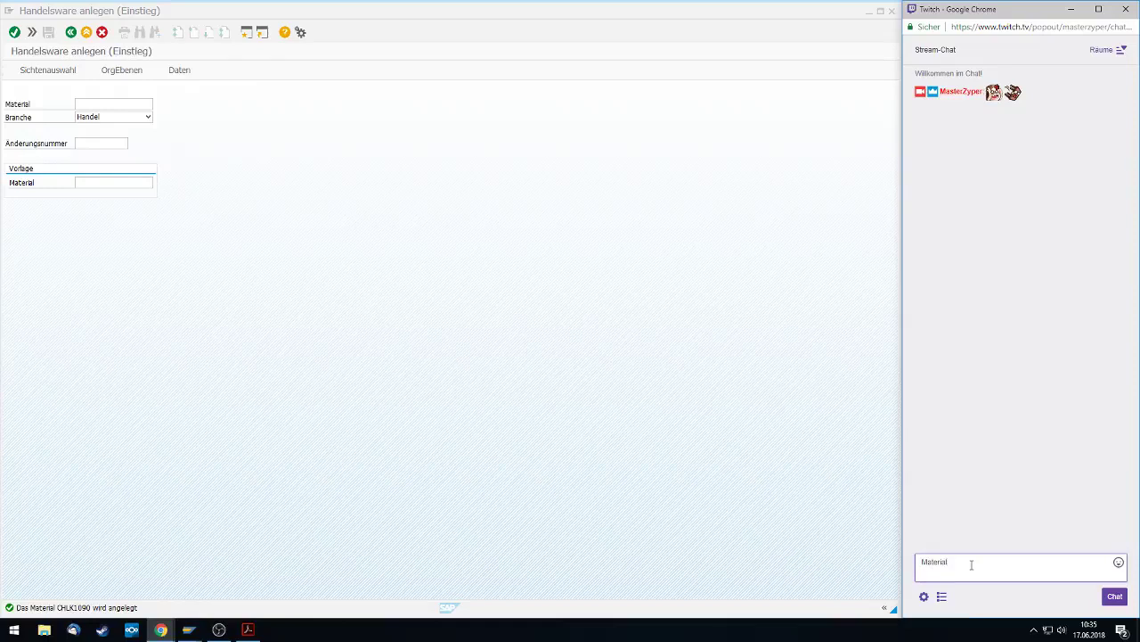
text(: CHLK1090)
key(Return)
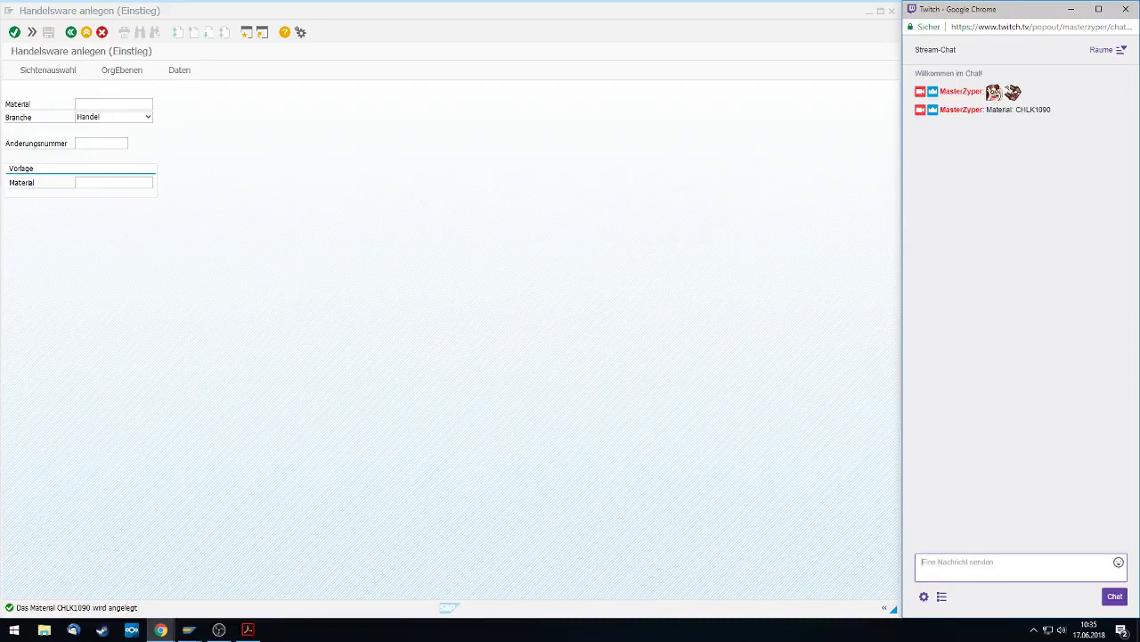
Return to SAP, reopen the Handelsware creation from the SAP menu and enter CHLK1090, copied from the chat, as the Material
click(87, 32)
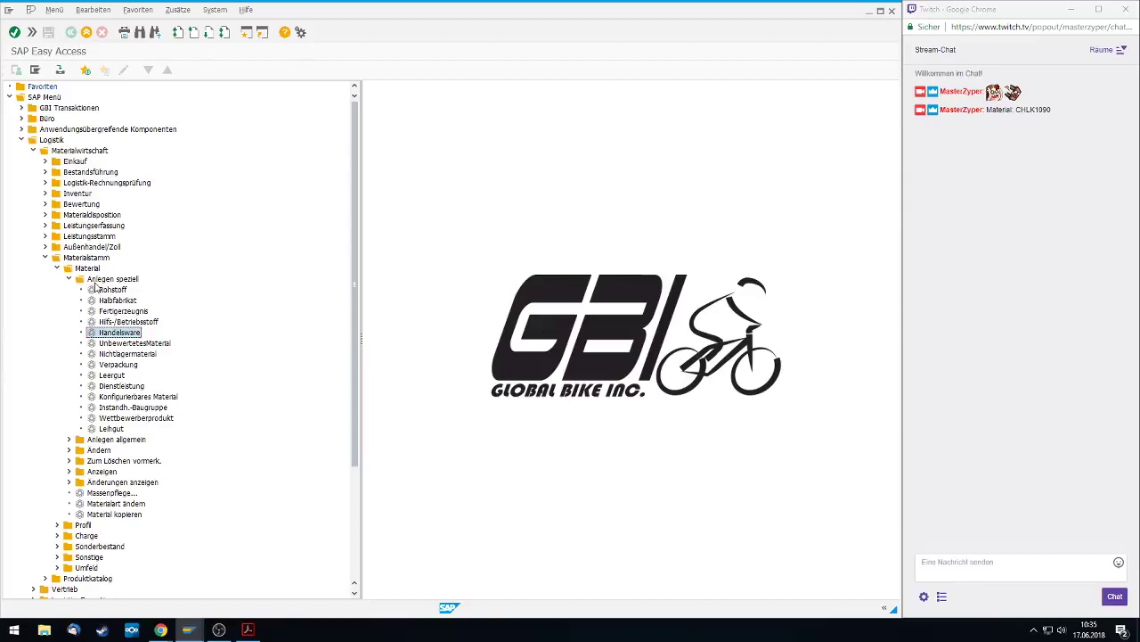
double_click(121, 334)
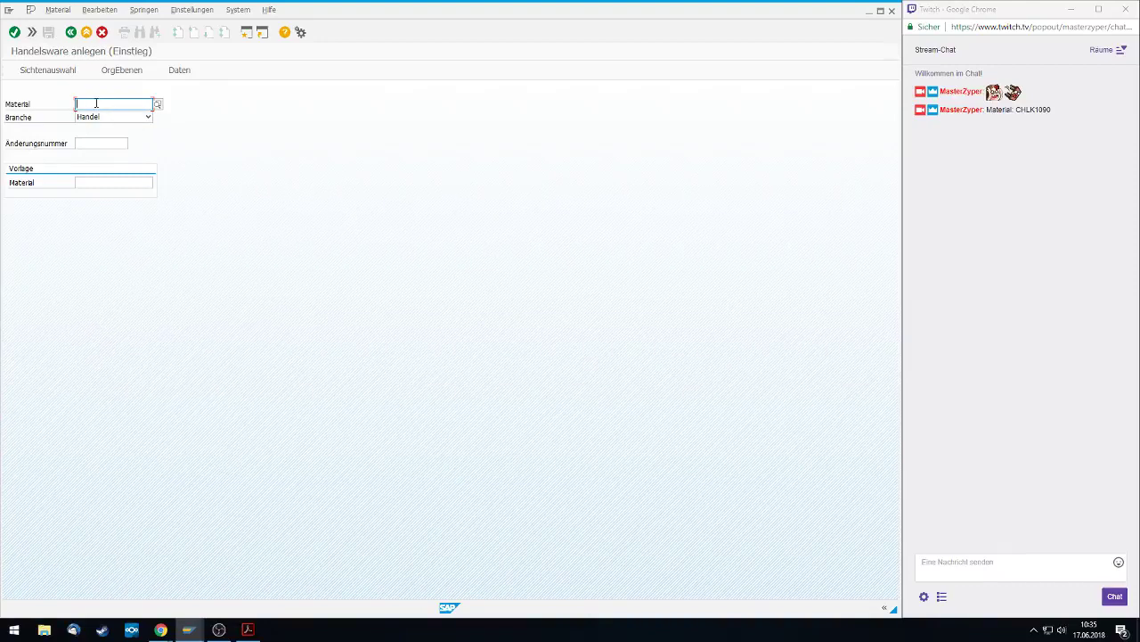
text(CH)
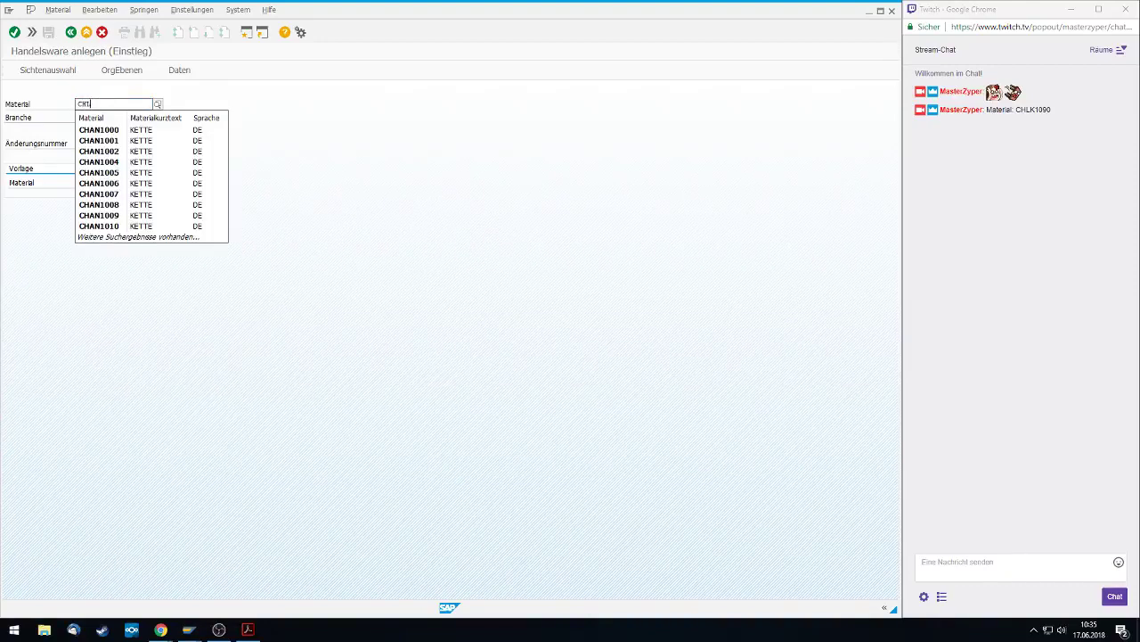
text(LK)
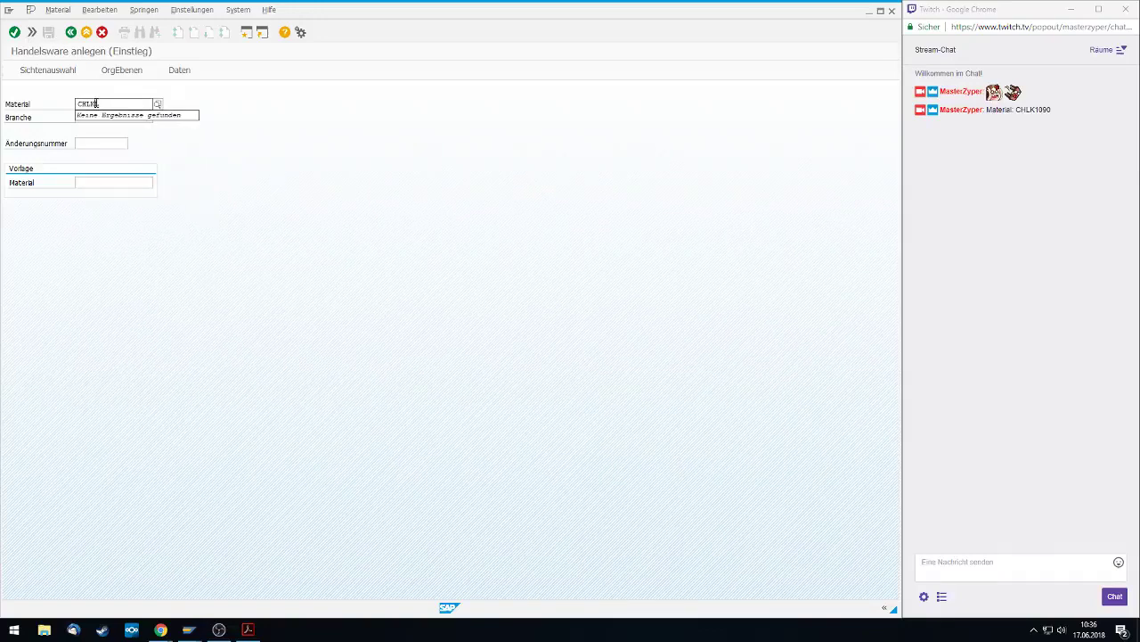
double_click(1020, 109)
key(ctrl+c)
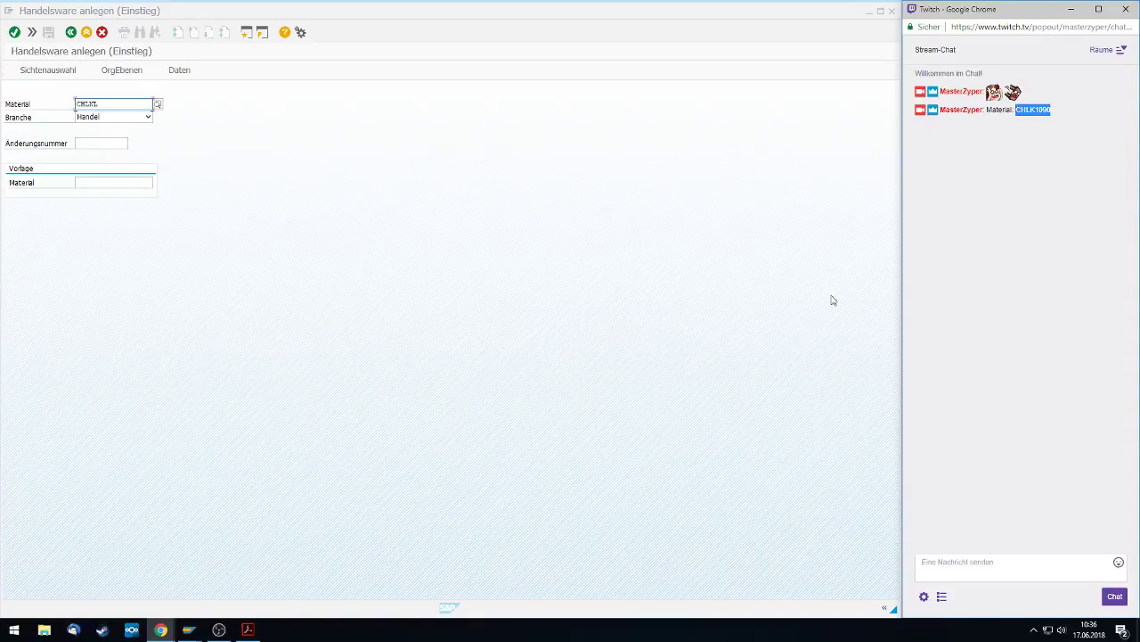
double_click(125, 102)
key(ctrl+v)
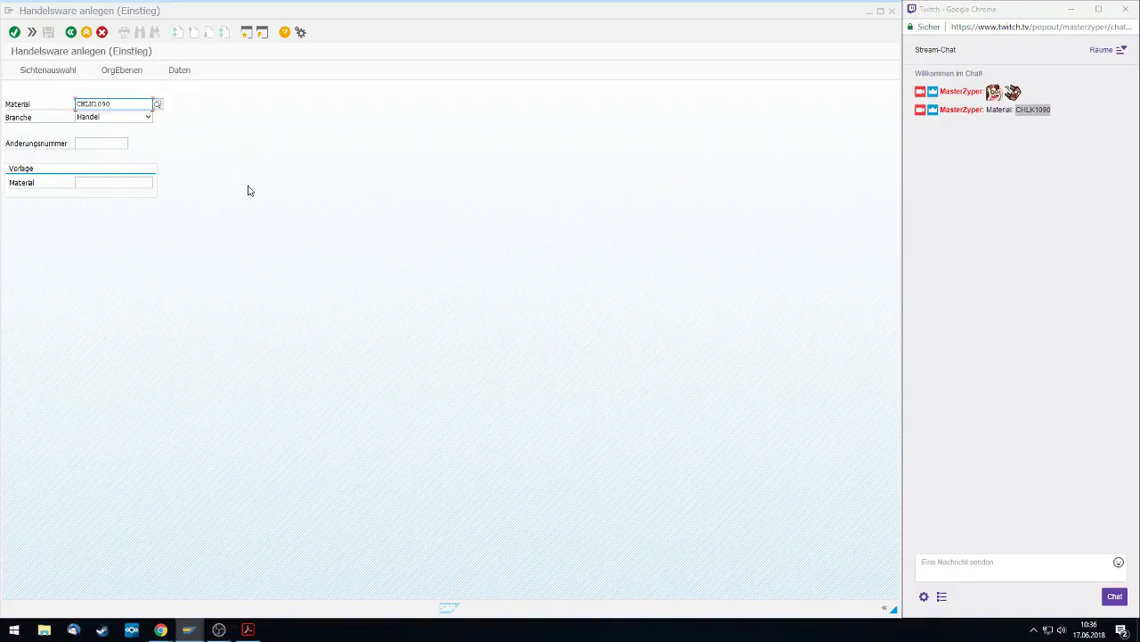
Set CHLK1090 as the Vorlage material and select the views Vertrieb: VerkaufsorgDaten 1, VerkaufsorgDaten 2 and allg./Werksdaten
click(79, 181)
key(ctrl+v)
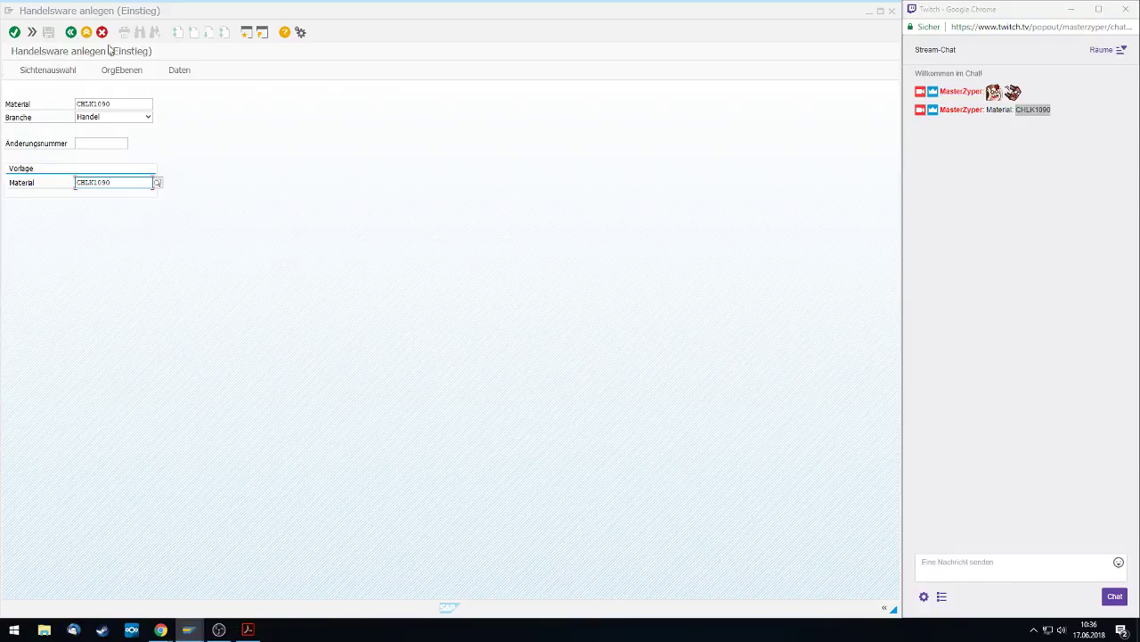
key(Return)
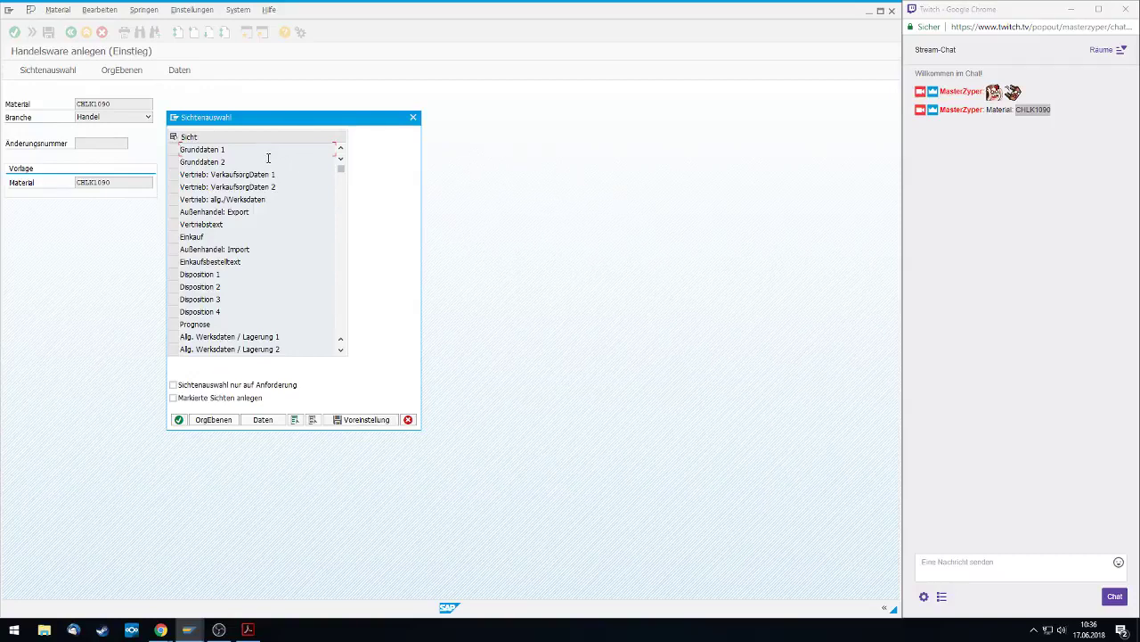
click(175, 174)
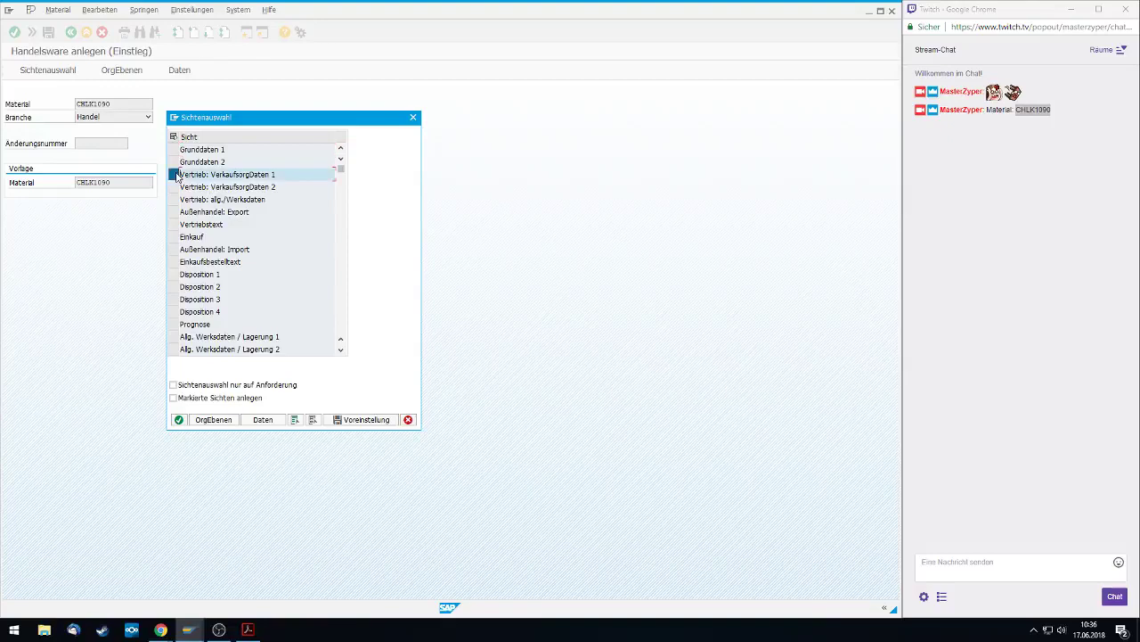
drag(176, 174, 176, 199)
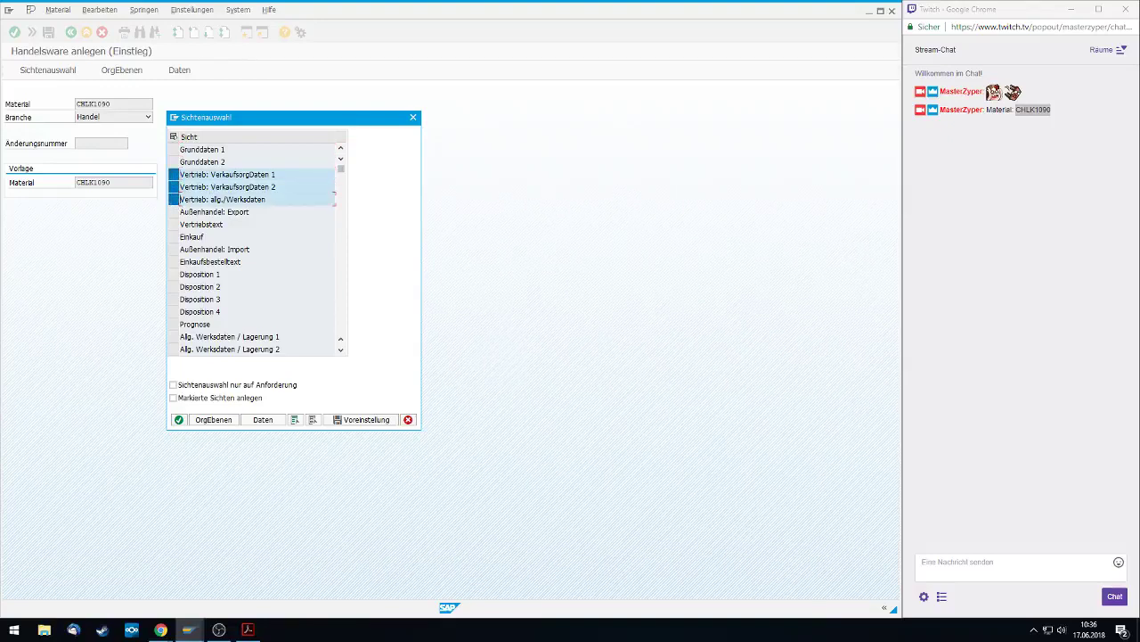
click(178, 418)
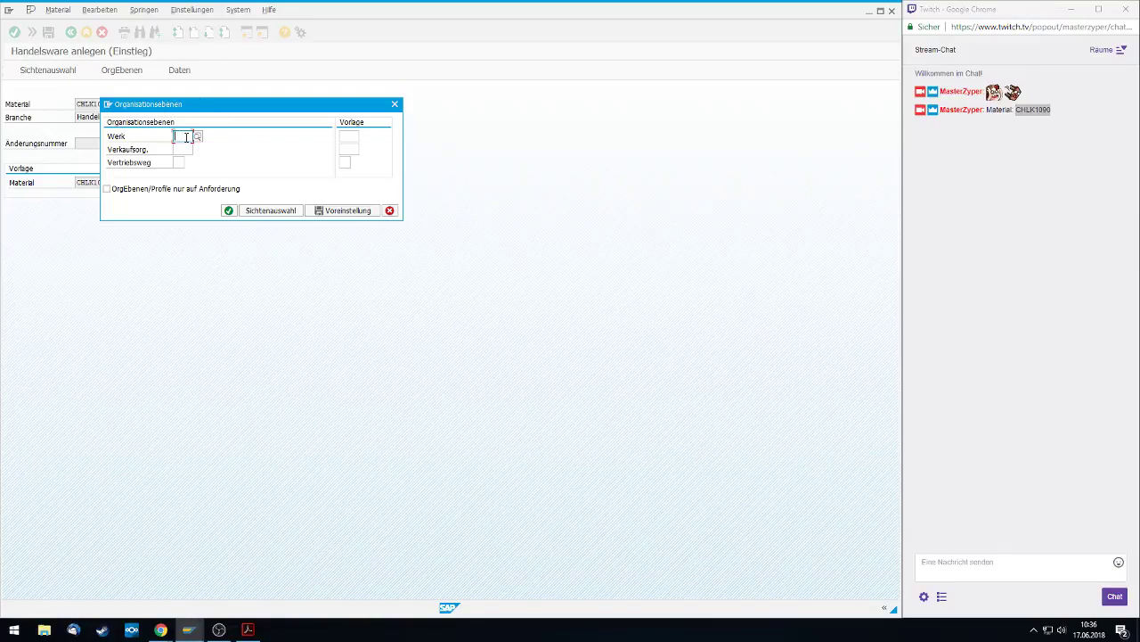
Enter the Organisationsebenen Werk SD00, Verkaufsorg. UW00 and Vertriebsweg WH
text(SD00)
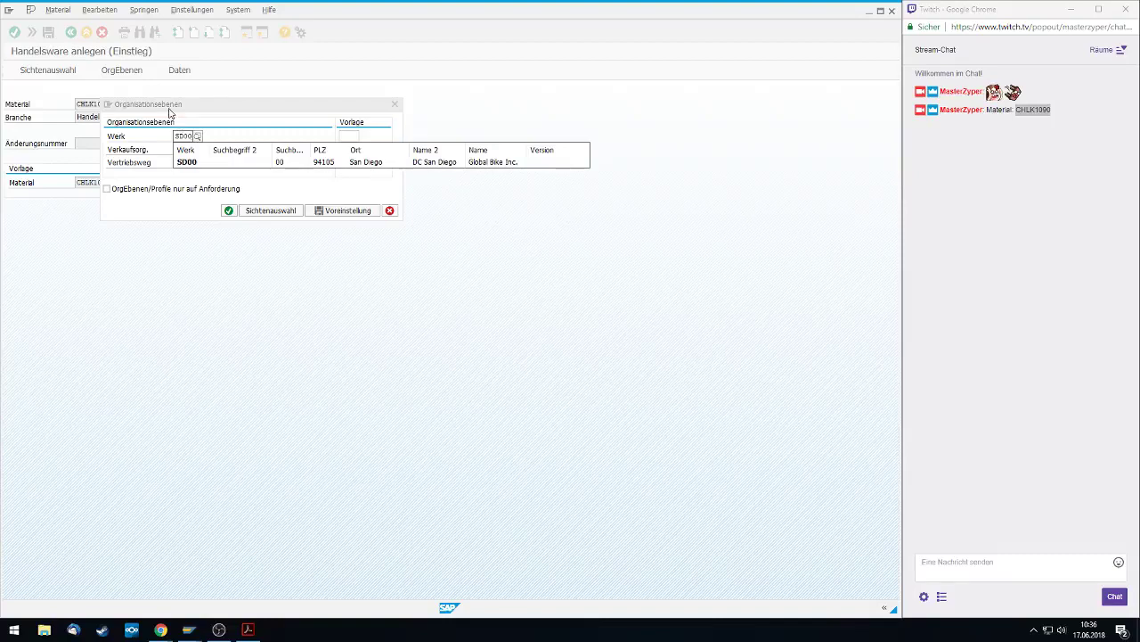
click(202, 104)
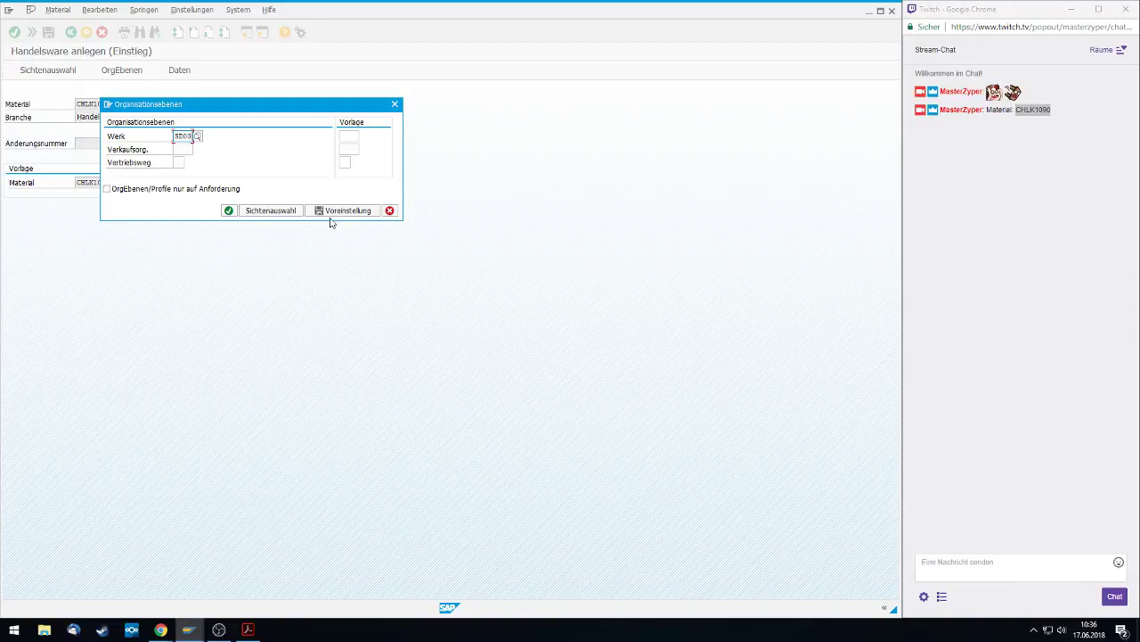
click(179, 162)
text(WH)
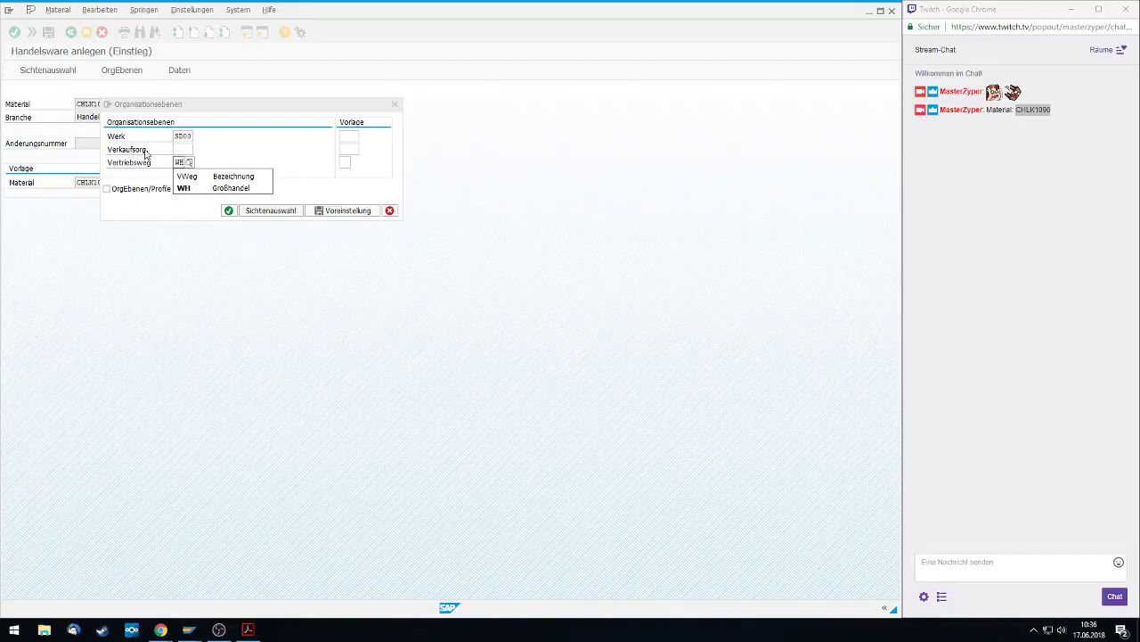
click(182, 149)
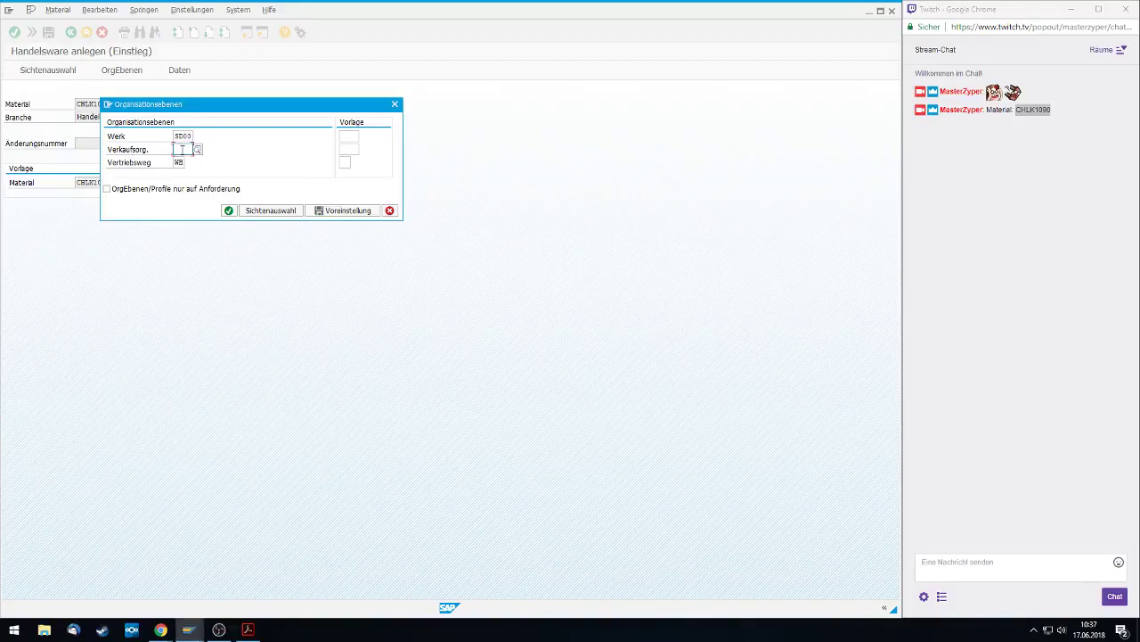
text(UW00)
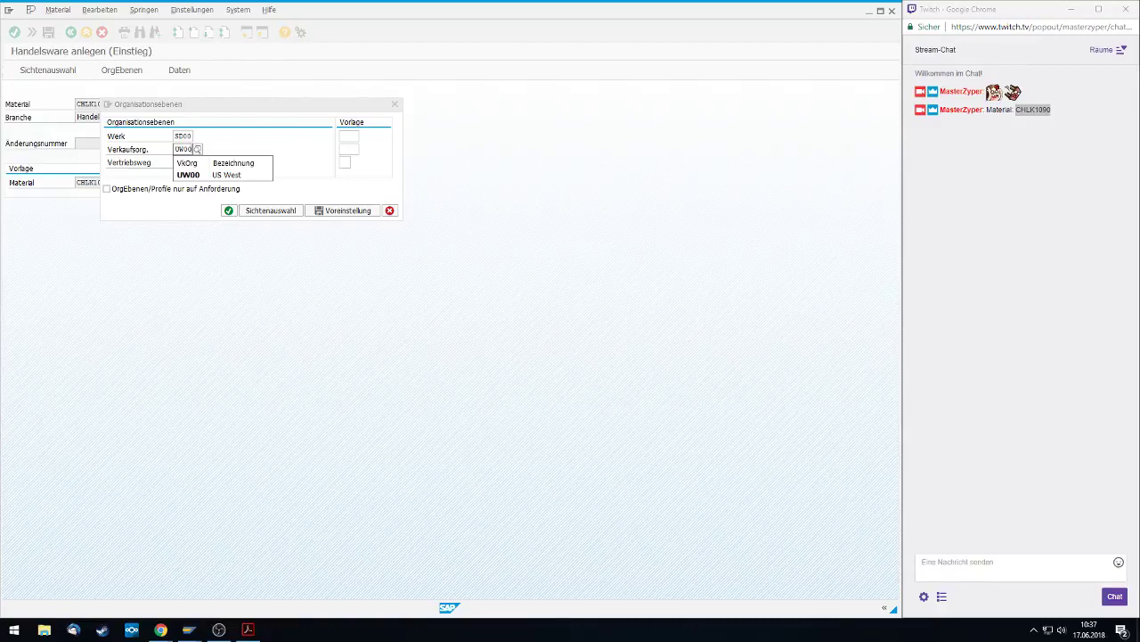
Fill in the Vorlage levels with Werk MI00, Verkaufsorg. UE00 and Vertriebsweg WH, and confirm the Organisationsebenen
click(349, 135)
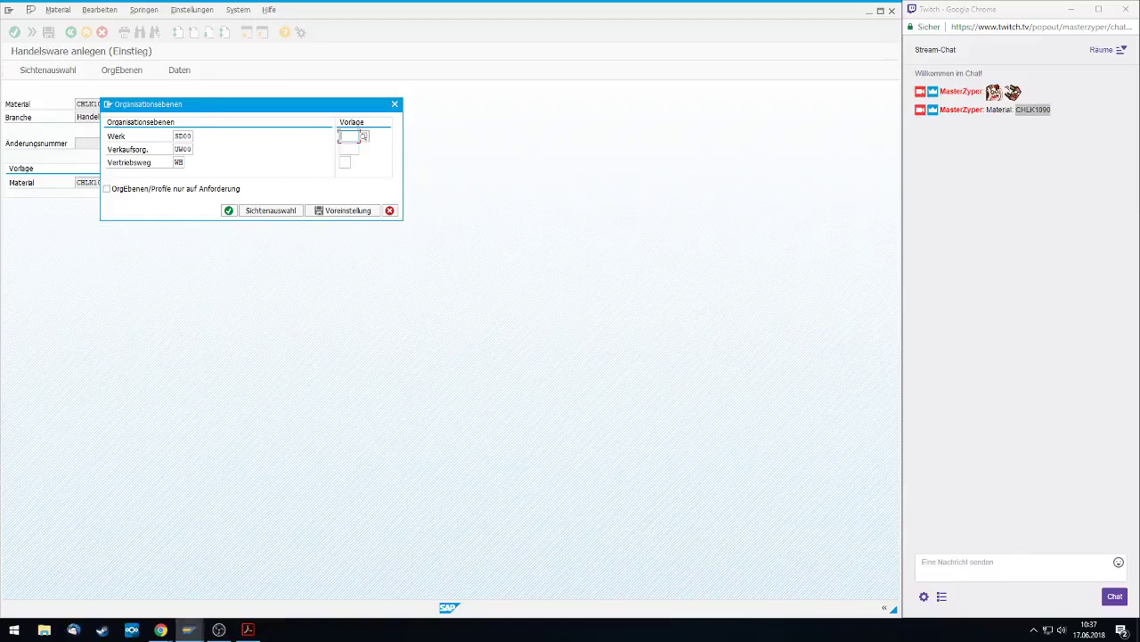
text(MT)
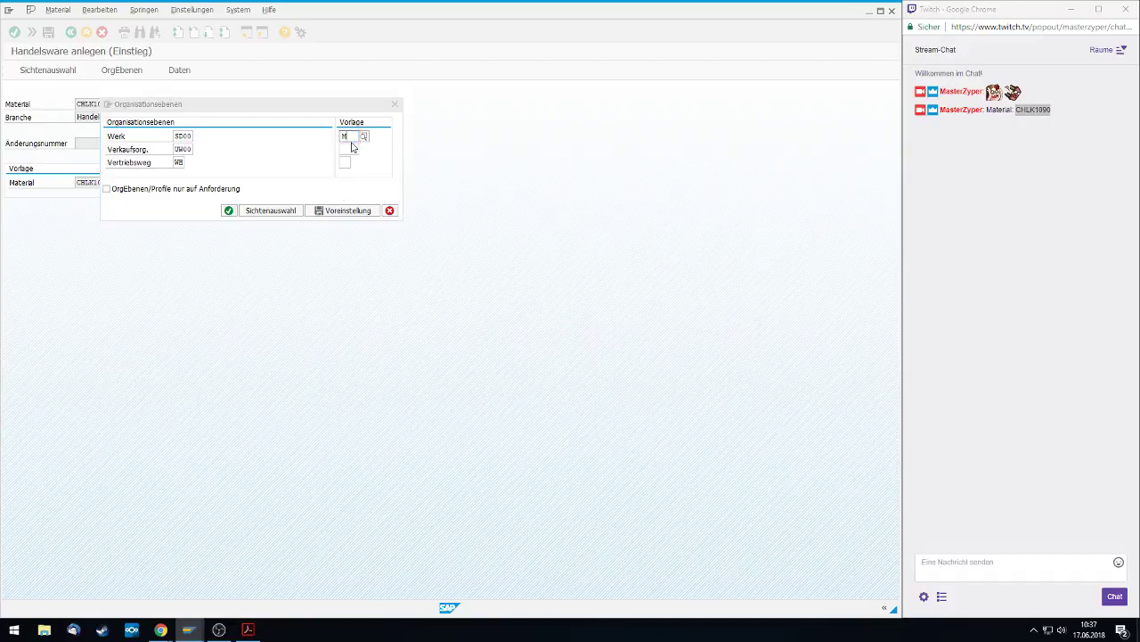
text(00)
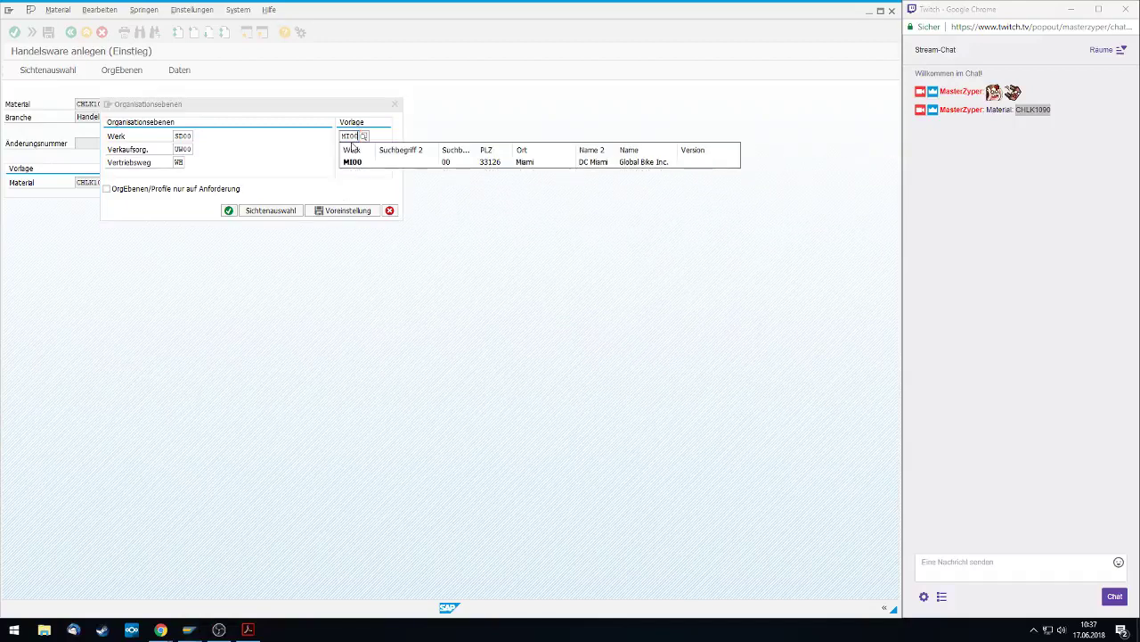
click(319, 155)
click(347, 150)
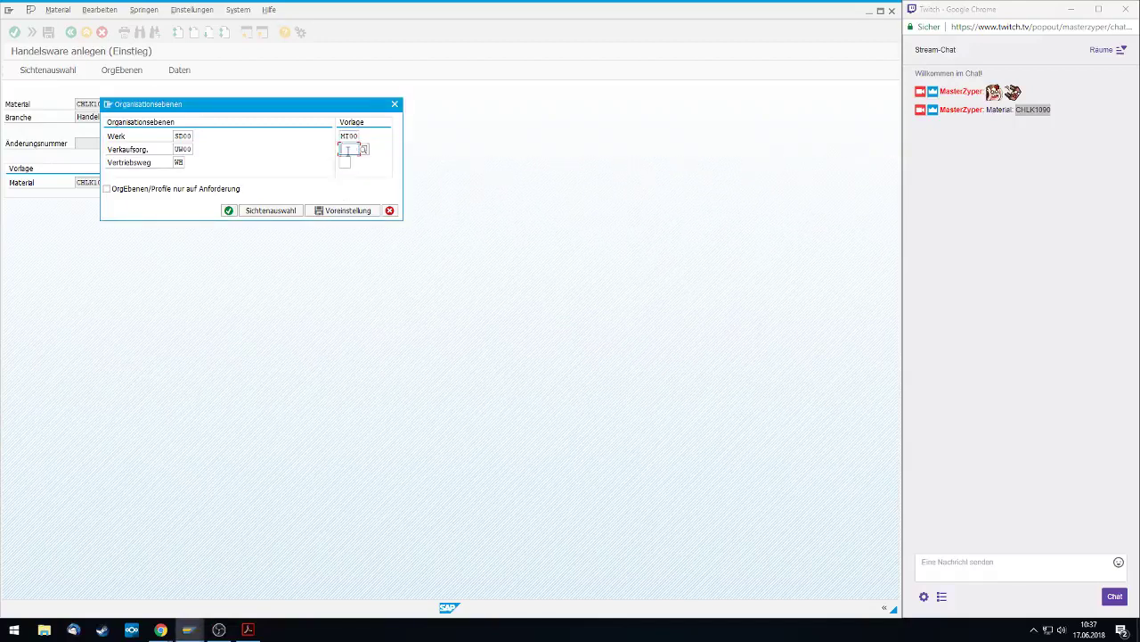
text(UE00)
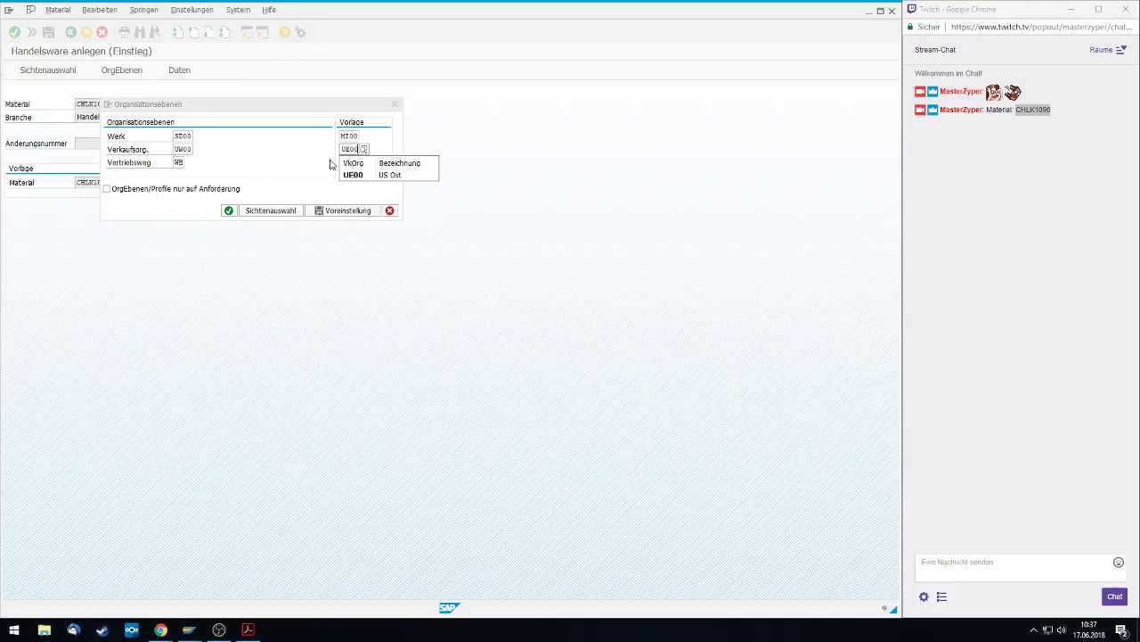
click(347, 162)
text(WB)
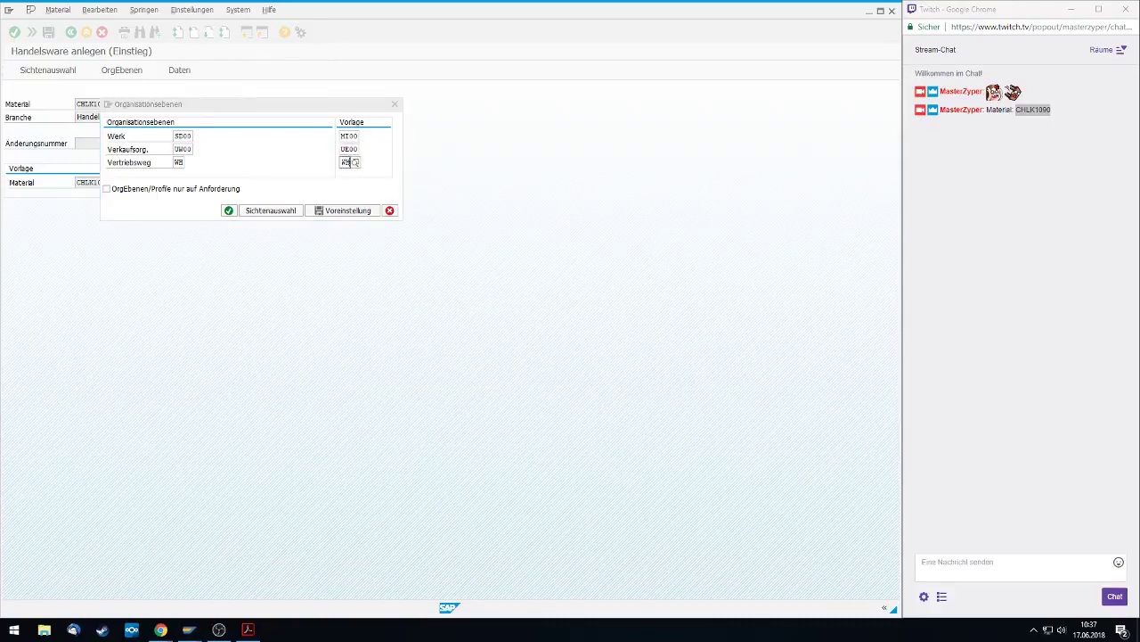
click(343, 163)
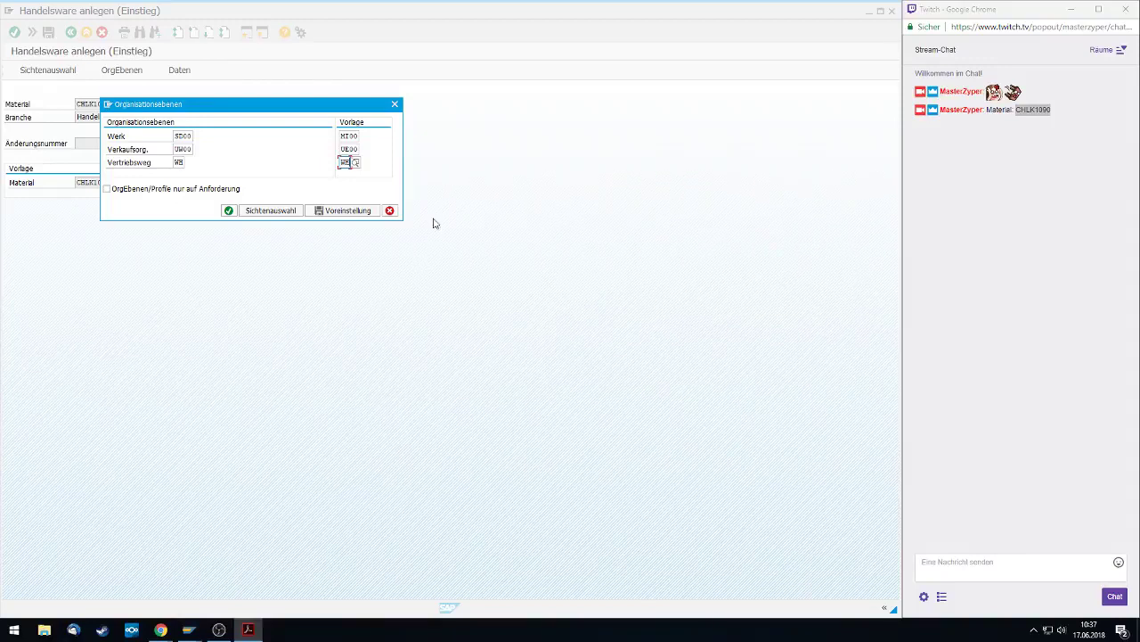
click(229, 211)
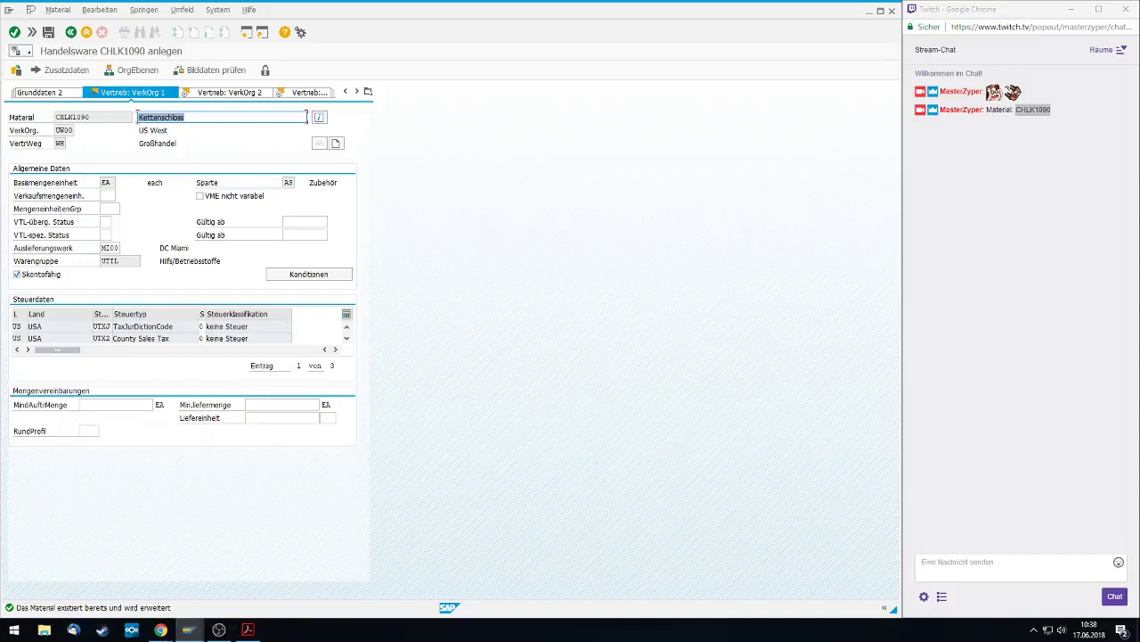
Open the Konditionen from the VerkOrg 1 view and enter a price scale from 1 EA with a Betrag of 65 USD
click(116, 248)
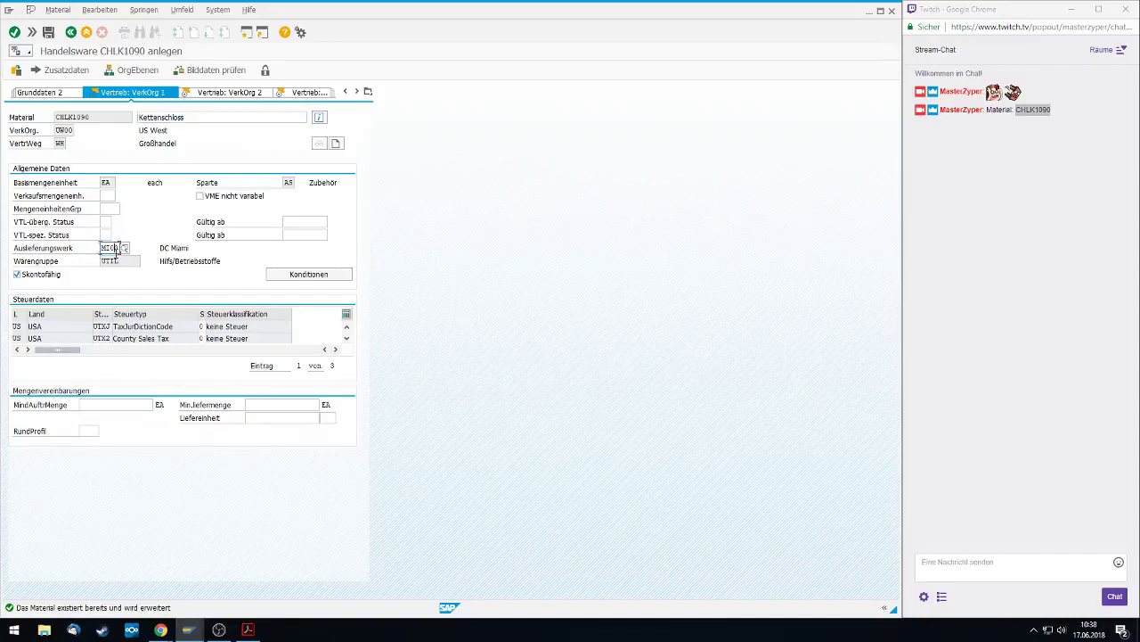
click(112, 267)
click(298, 276)
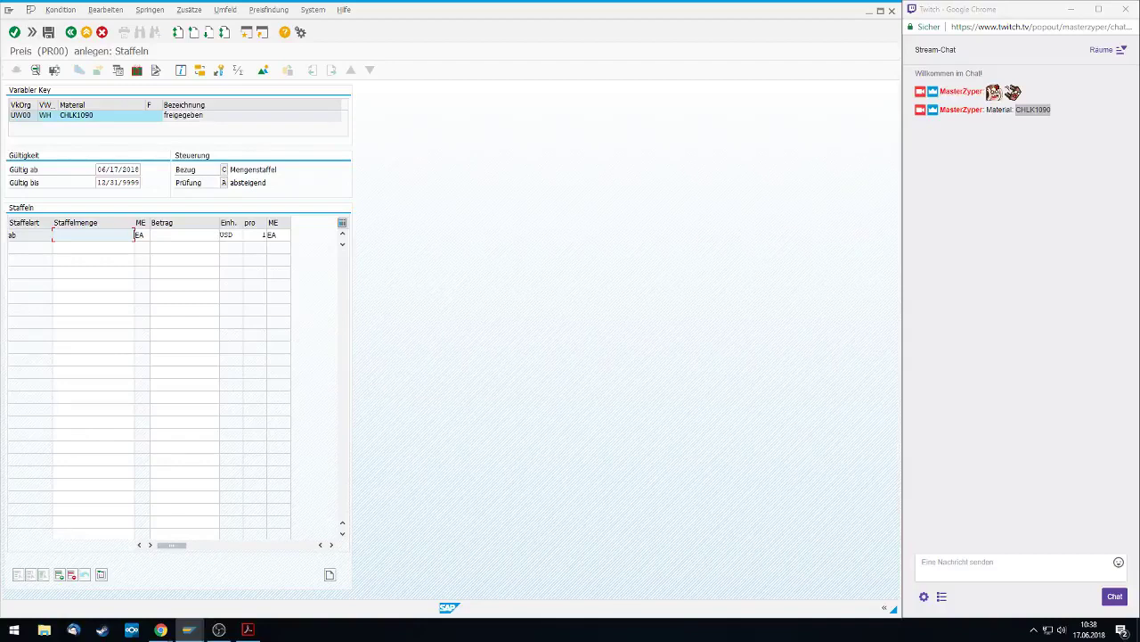
click(119, 239)
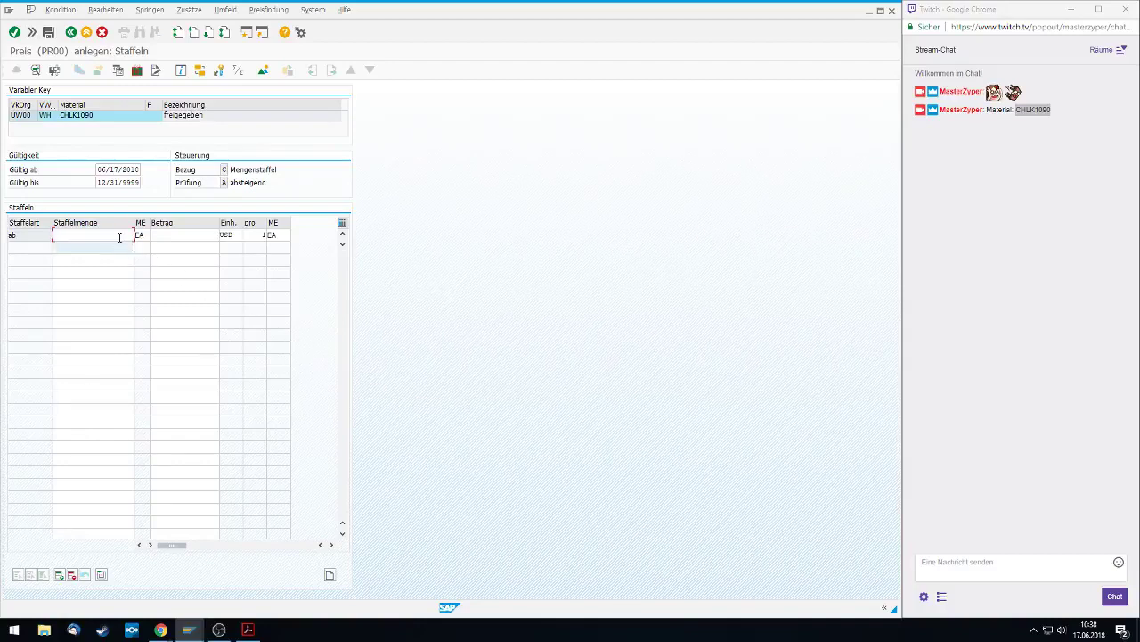
text(1)
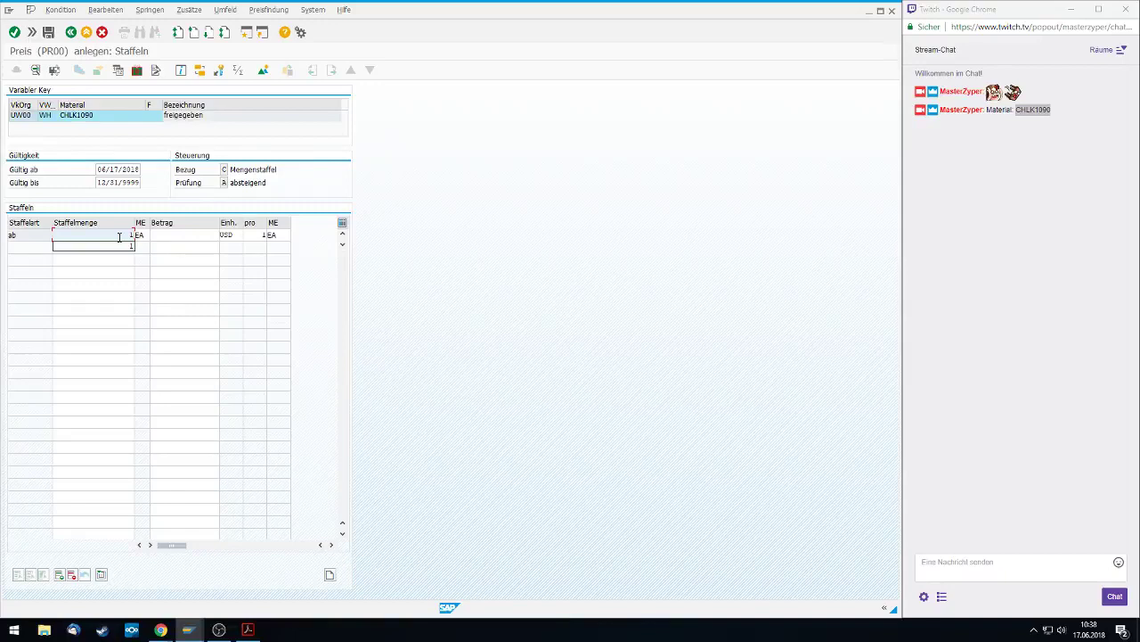
click(186, 236)
text(65)
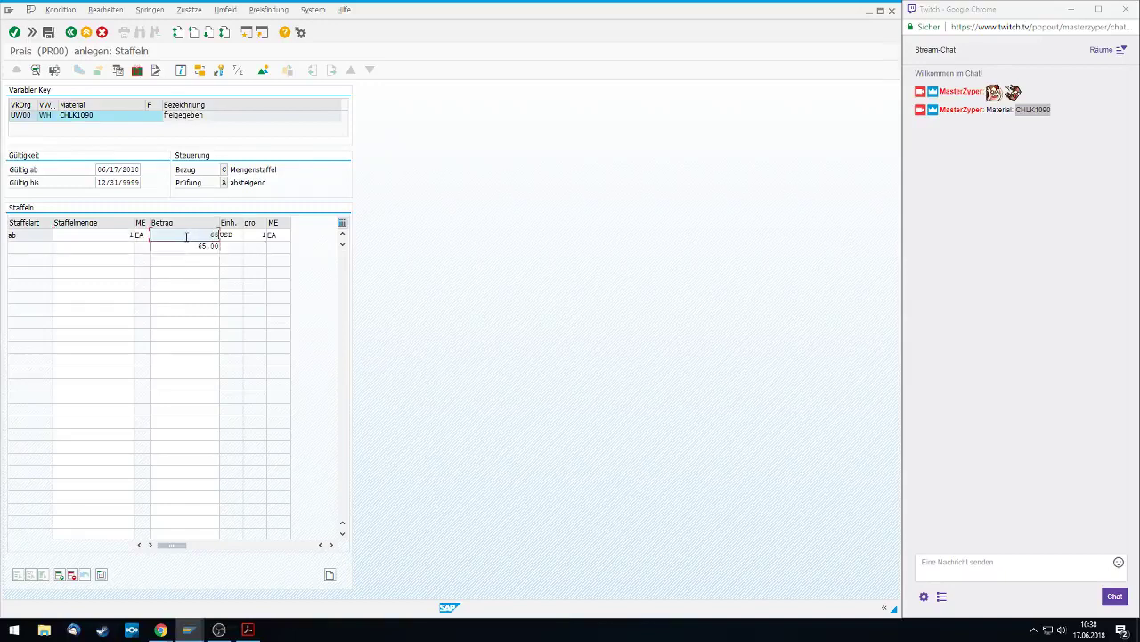
click(208, 248)
click(183, 325)
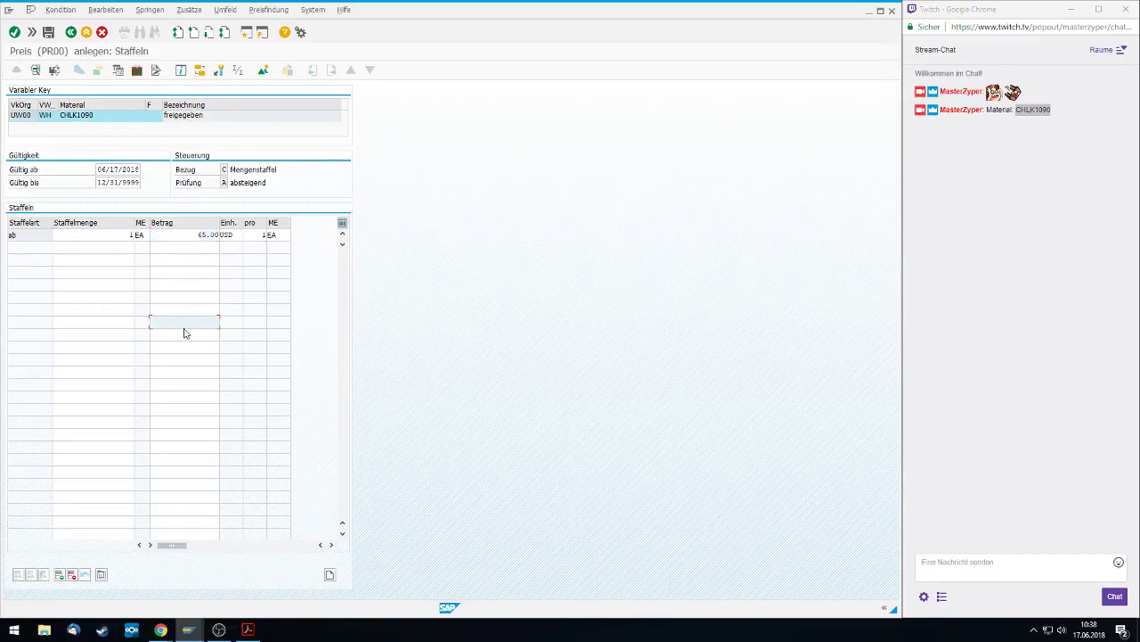
Go back from the price conditions, save the material and return to SAP Easy Access
click(75, 33)
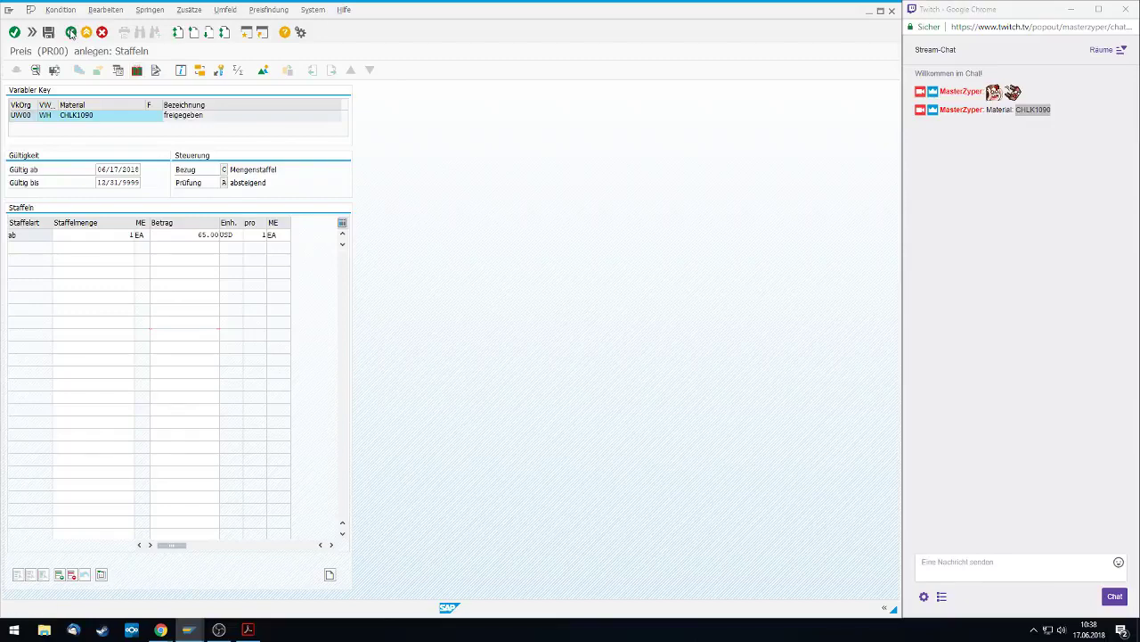
click(48, 33)
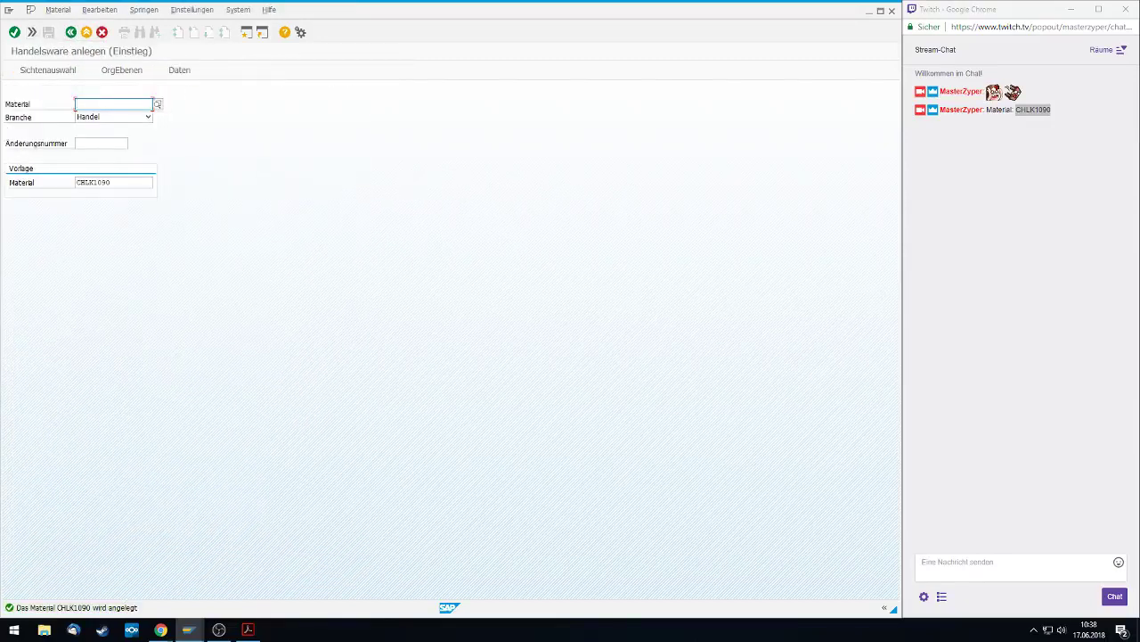
click(86, 33)
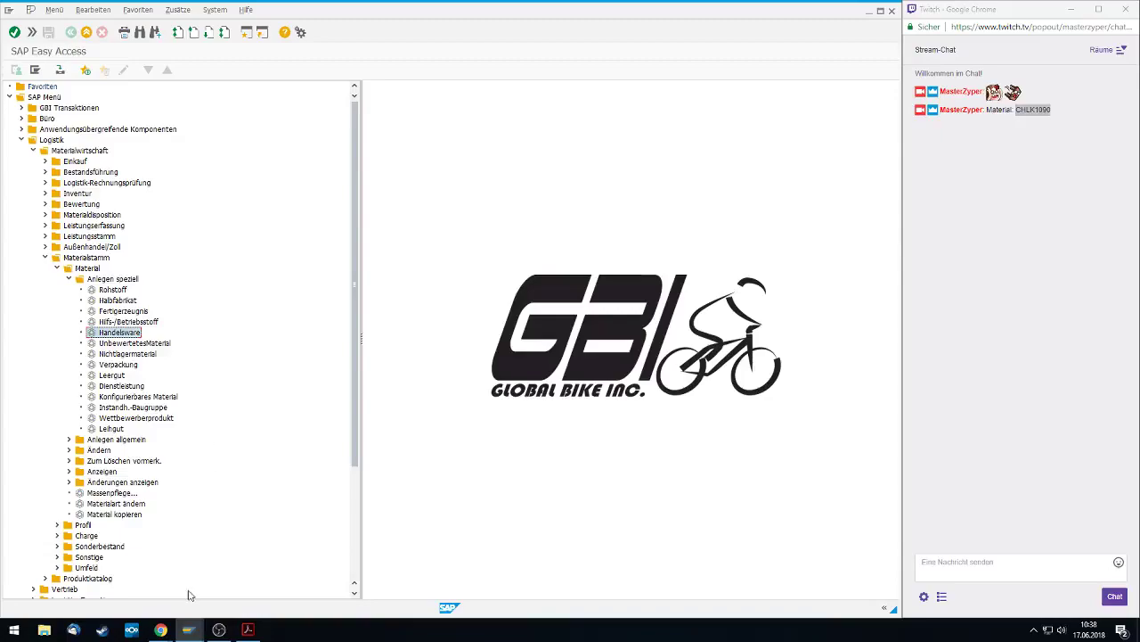
Switch to Chrome and open the ERP-Systeme course page in ILIAS
click(161, 630)
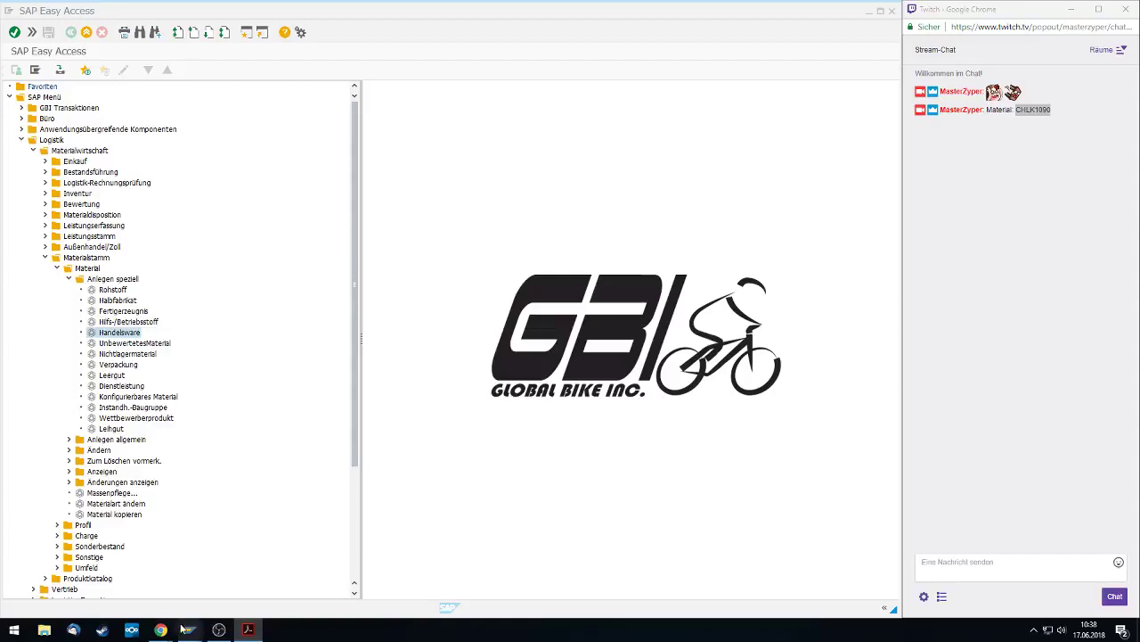
mouse_move(160, 629)
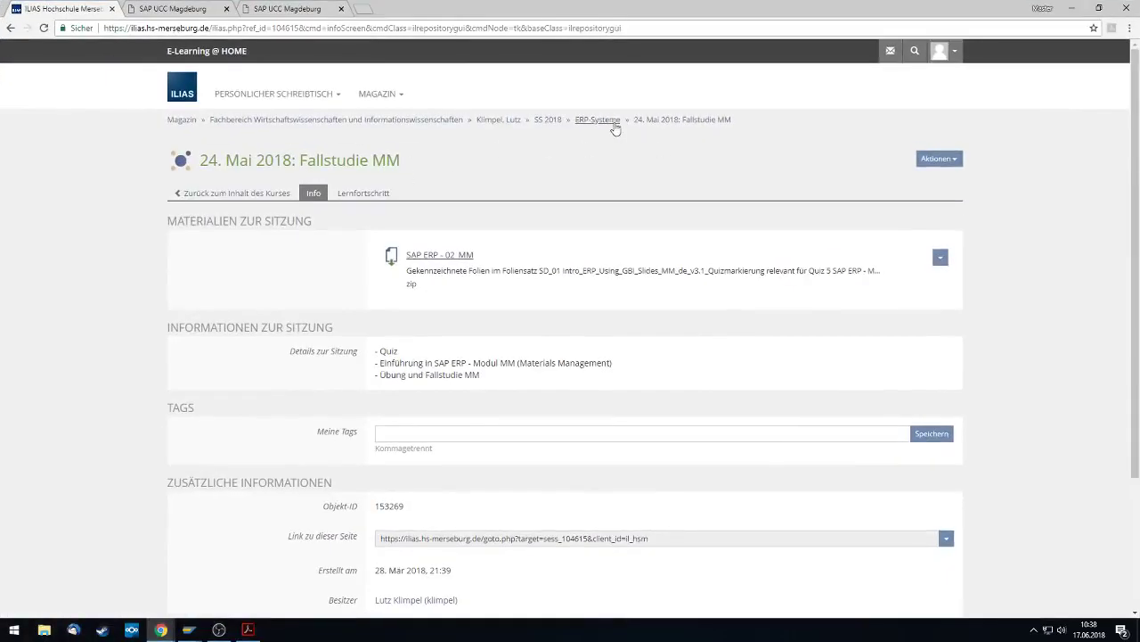
click(615, 121)
Expand the session "28. Jun 2018: Fallstudie HCM", download SAP ERP - 06_HCM and open the zip archive
scroll(526, 339, down, 4)
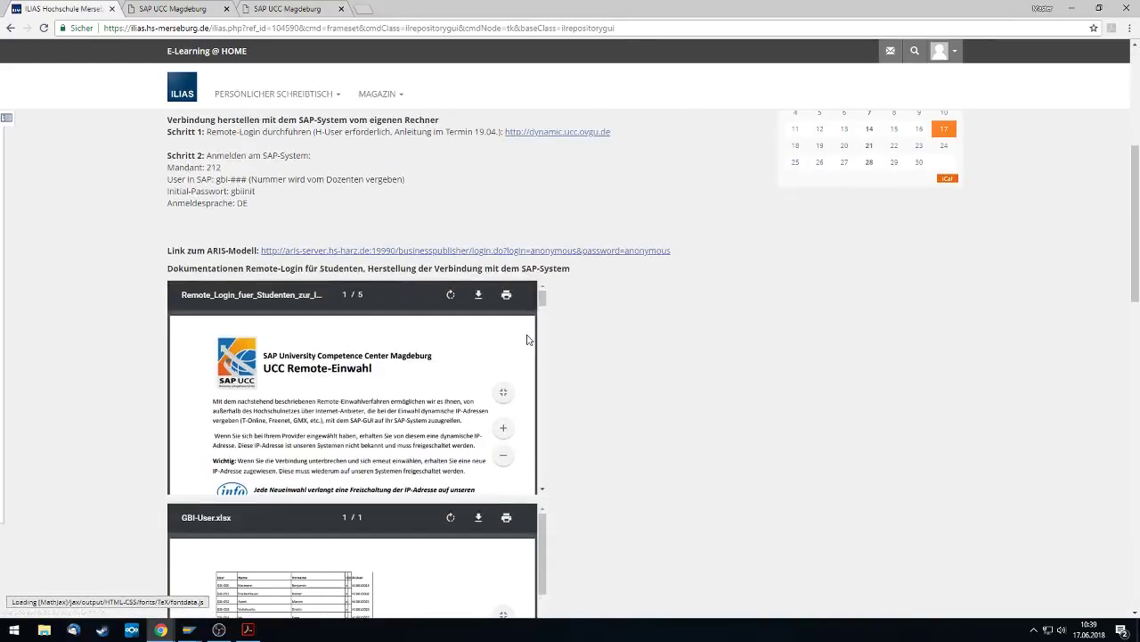
middle_click(639, 343)
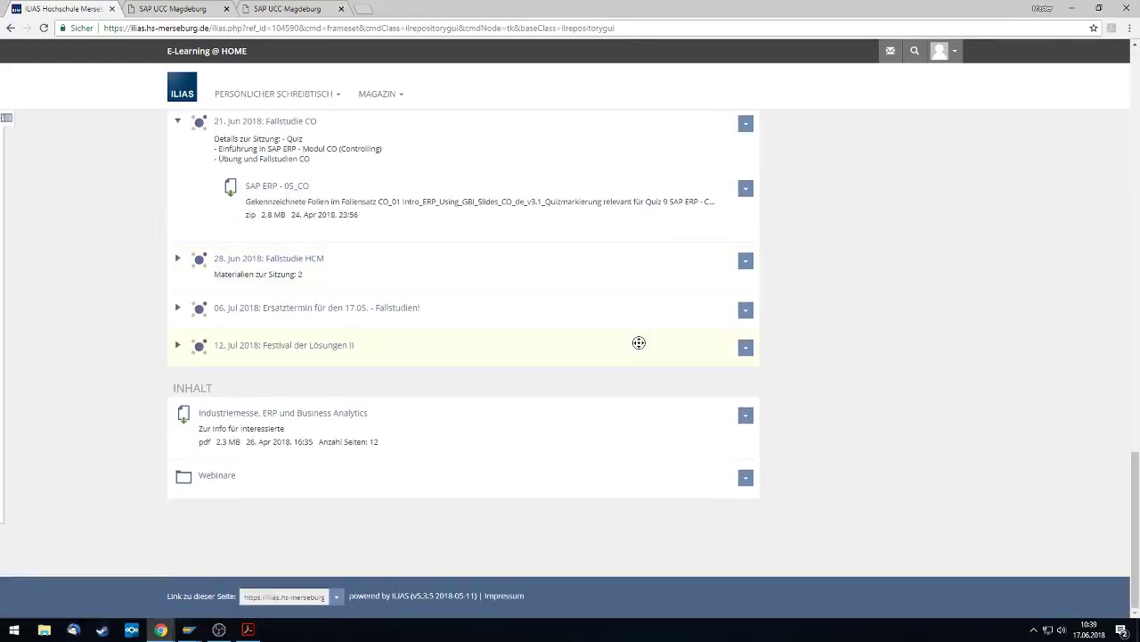
scroll(639, 343, up, 2)
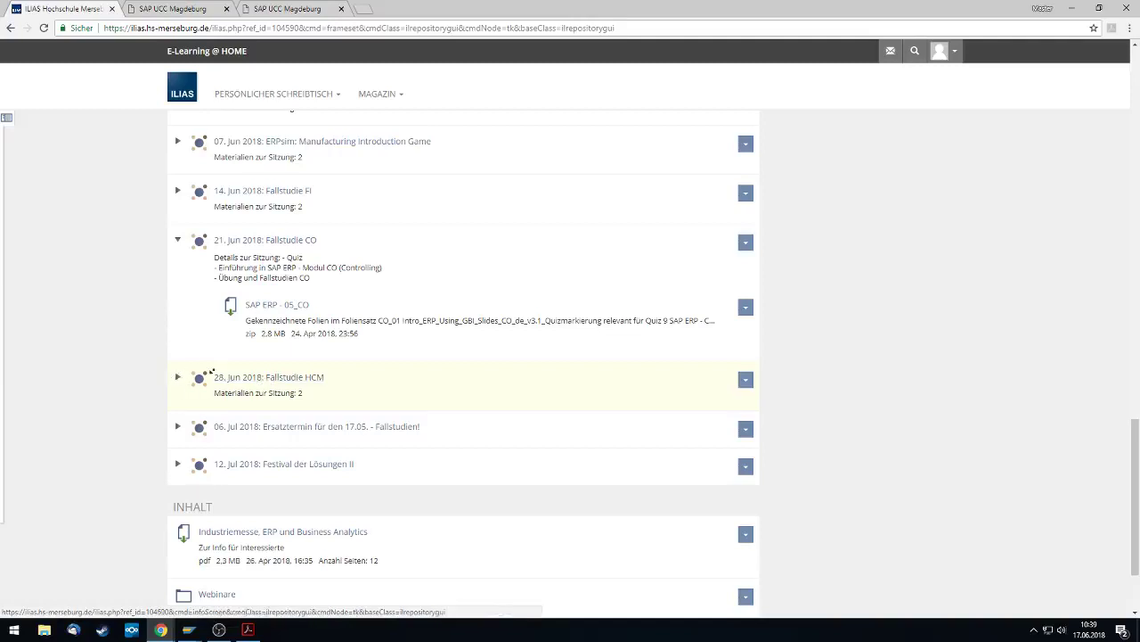
click(179, 379)
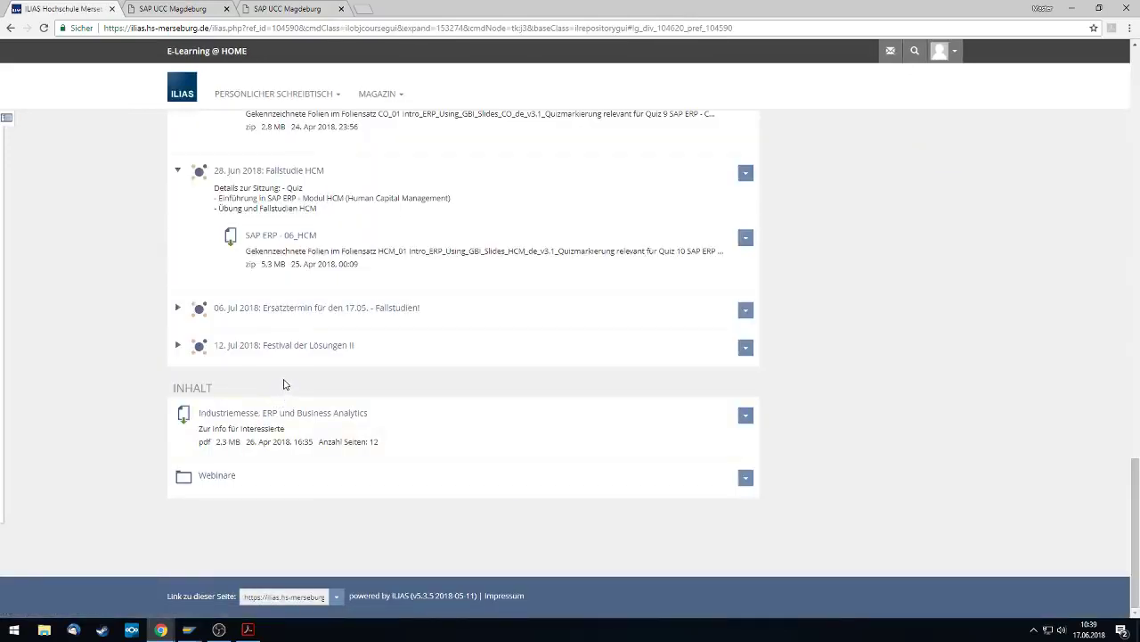
click(280, 237)
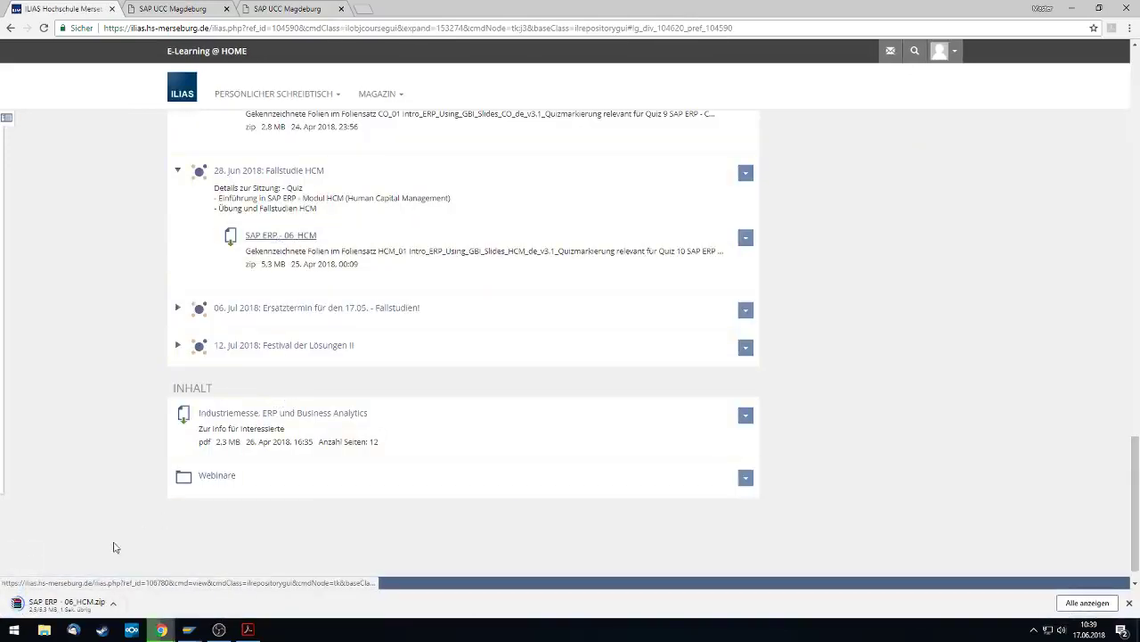
click(63, 603)
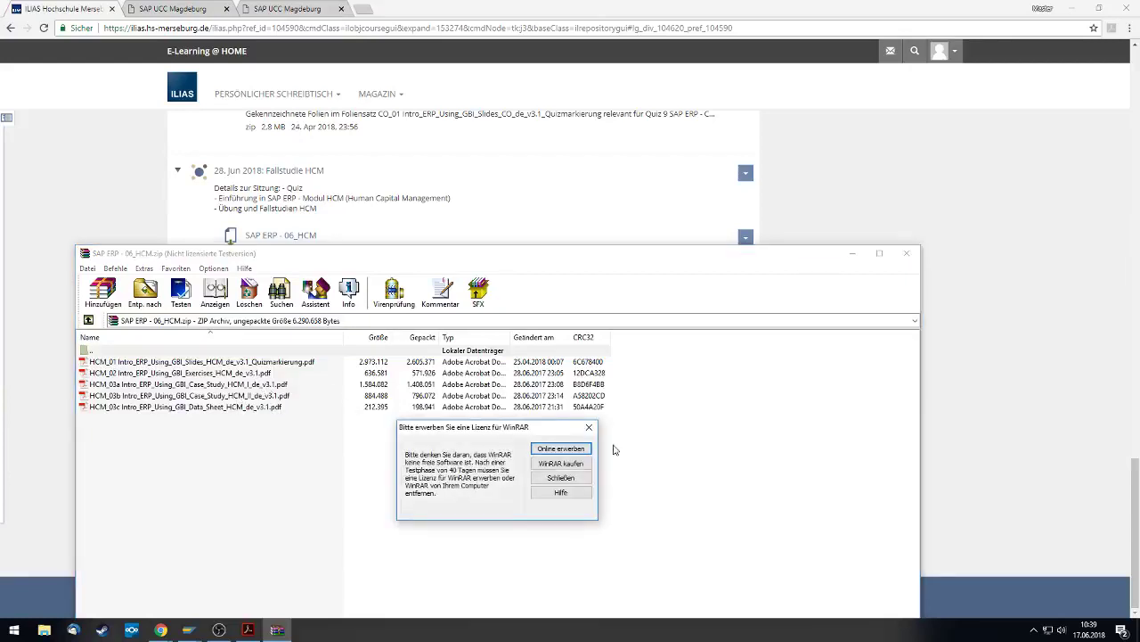
Open HCM_03a Intro_ERP_Using_GBI_Case_Study_HCM_I_de_v3.1.pdf from the archive, then close the archive and switch back to SAP Easy Access
click(588, 427)
double_click(222, 384)
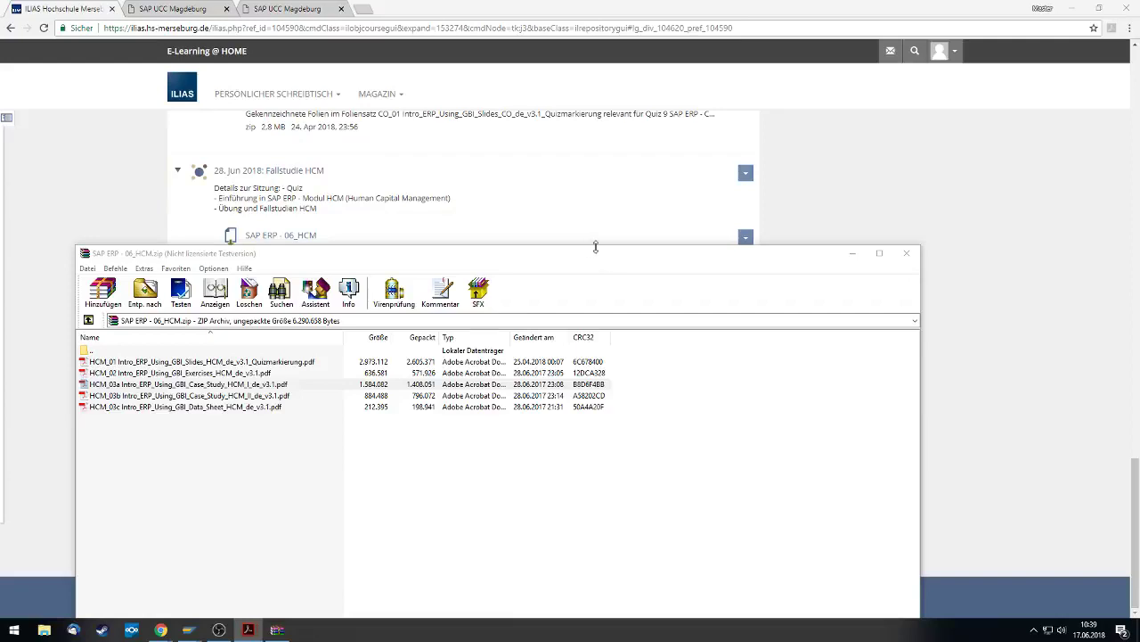
click(906, 253)
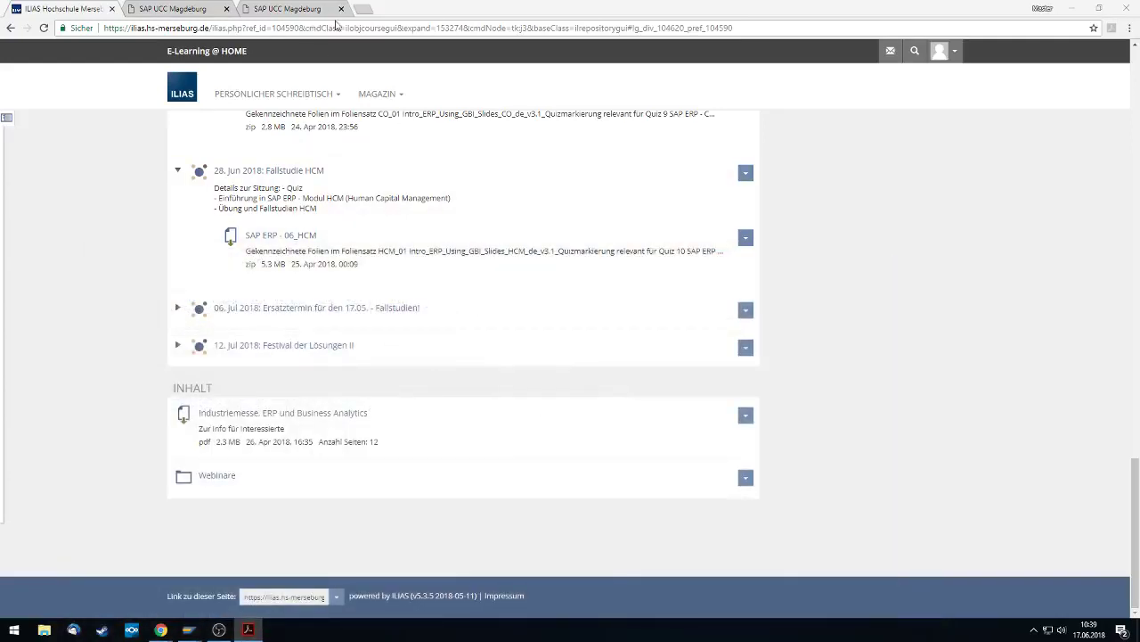
click(279, 11)
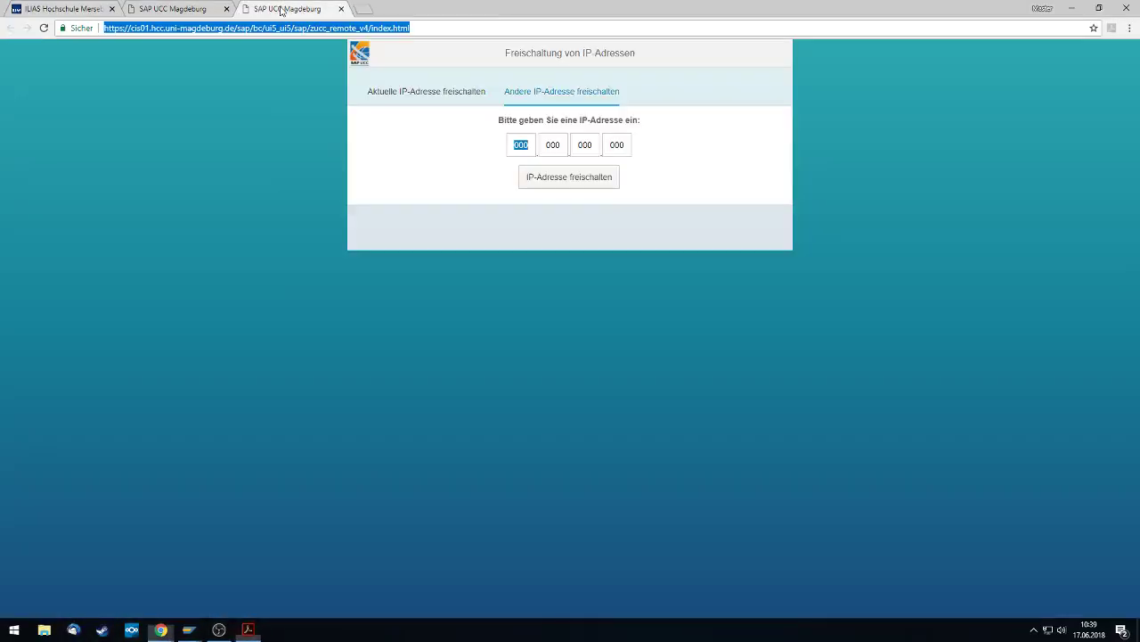
click(1075, 13)
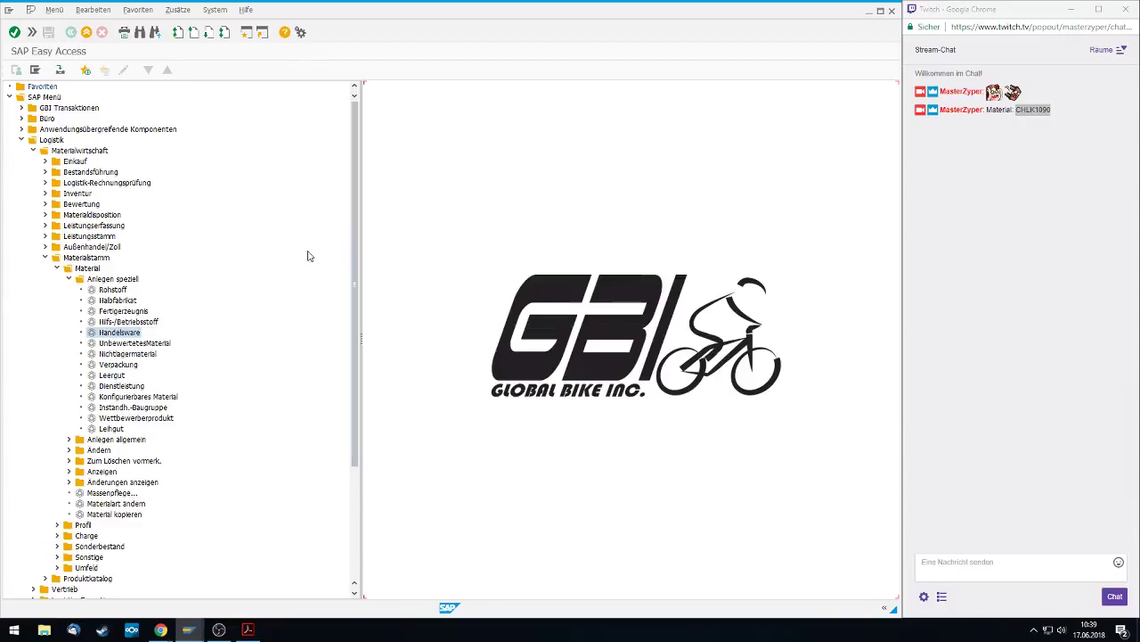
Open Akt.Bed./Best.Liste under Bestandsführung > Umfeld > Bestand and enter Werk MI00 for material CHLK1090
click(45, 140)
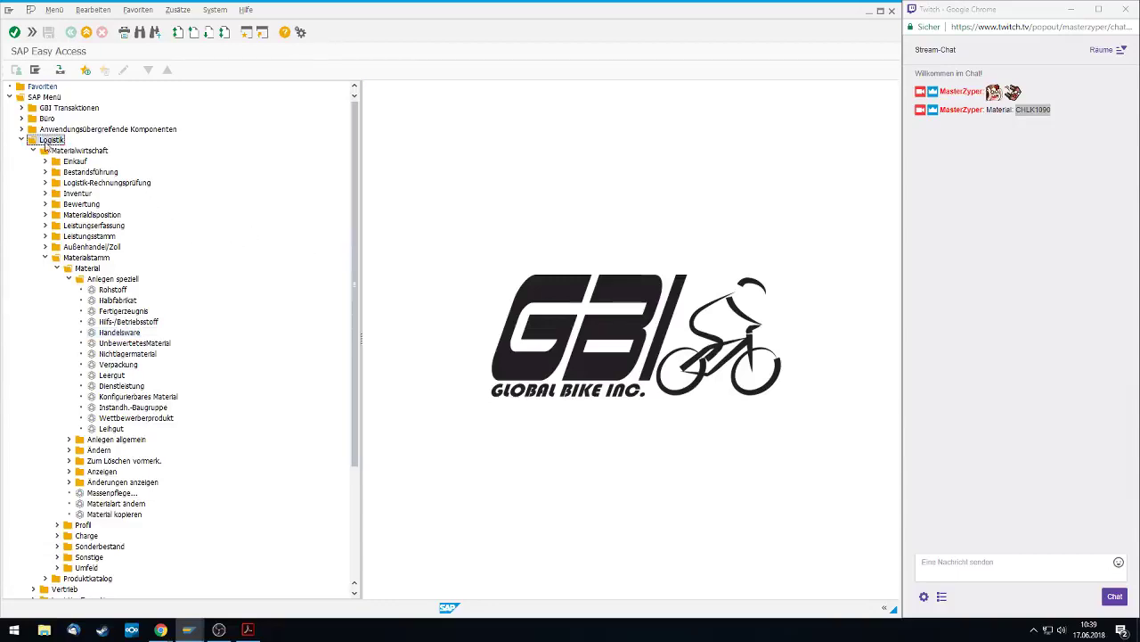
click(64, 155)
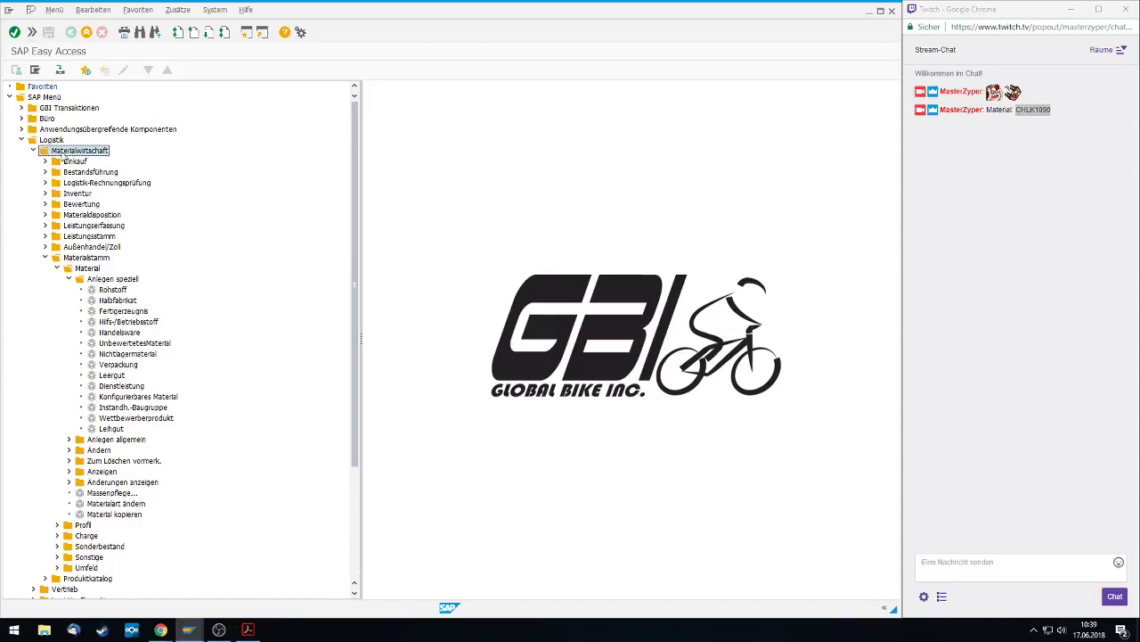
double_click(75, 174)
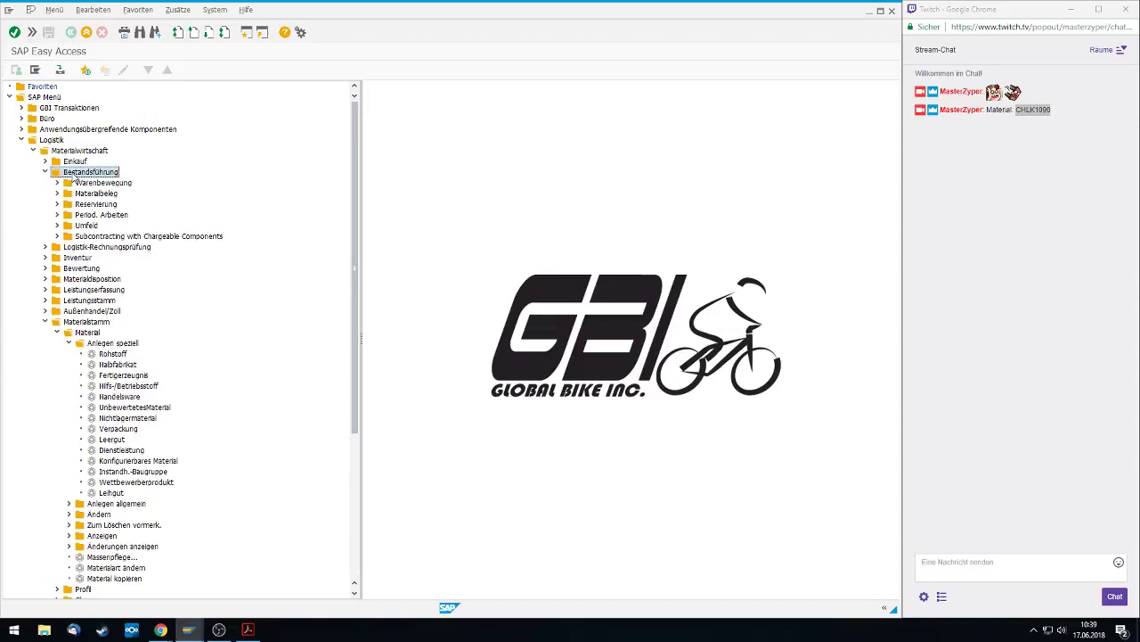
double_click(88, 227)
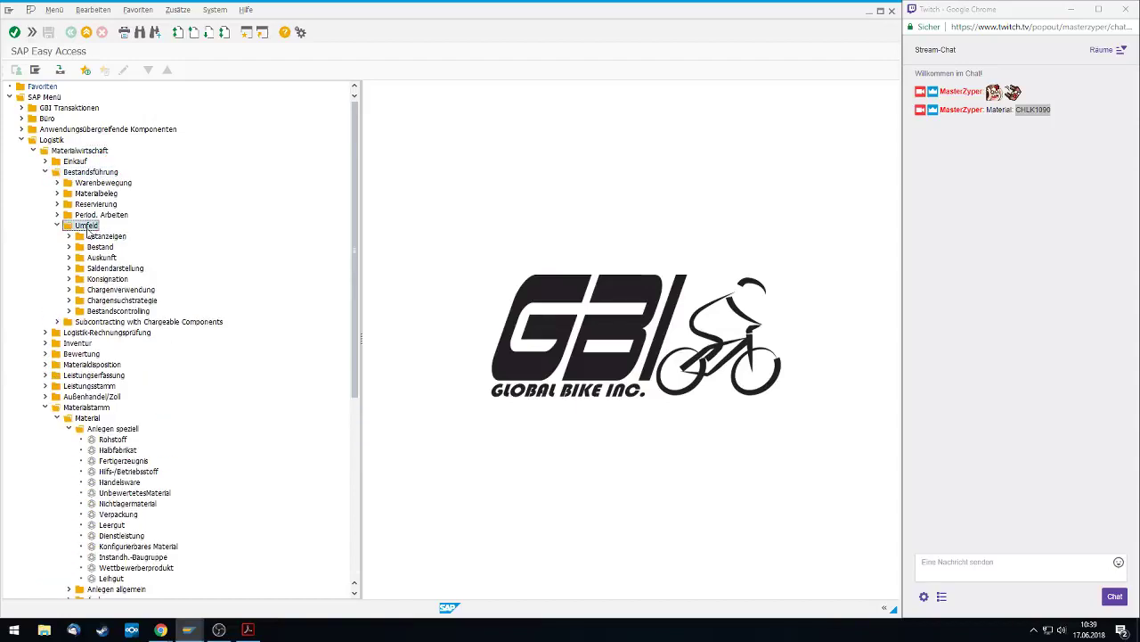
double_click(98, 250)
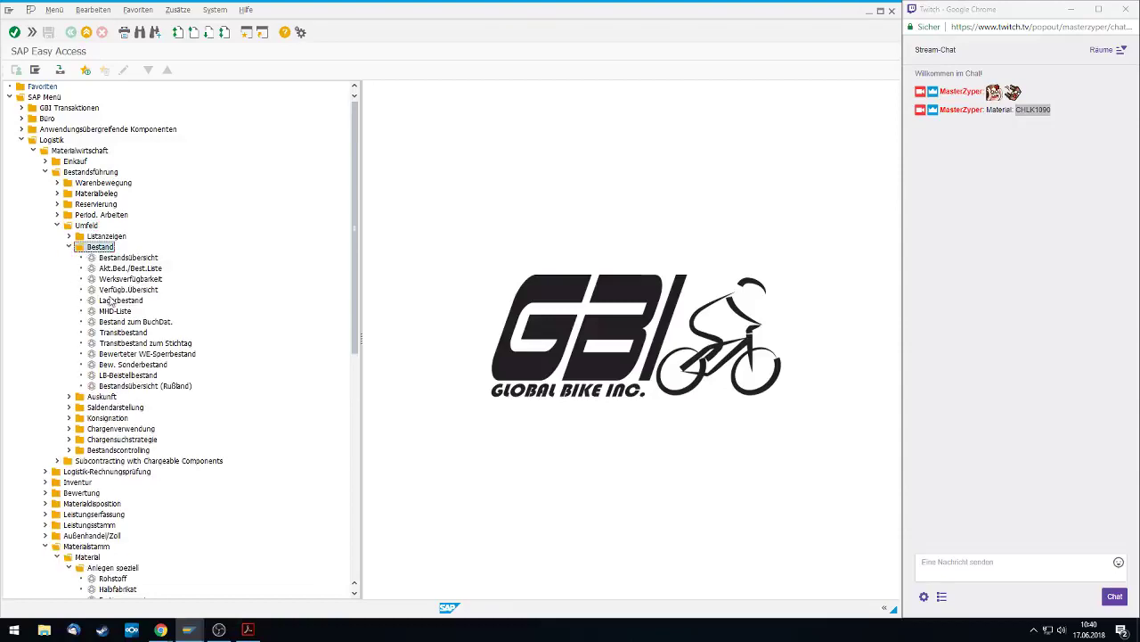
double_click(125, 268)
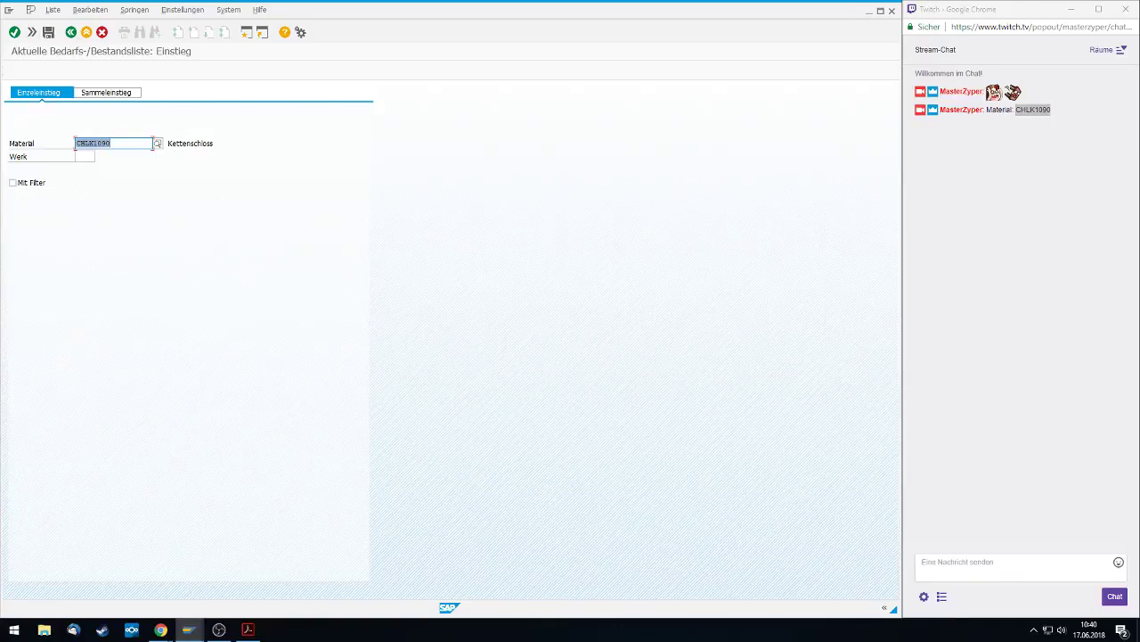
click(86, 156)
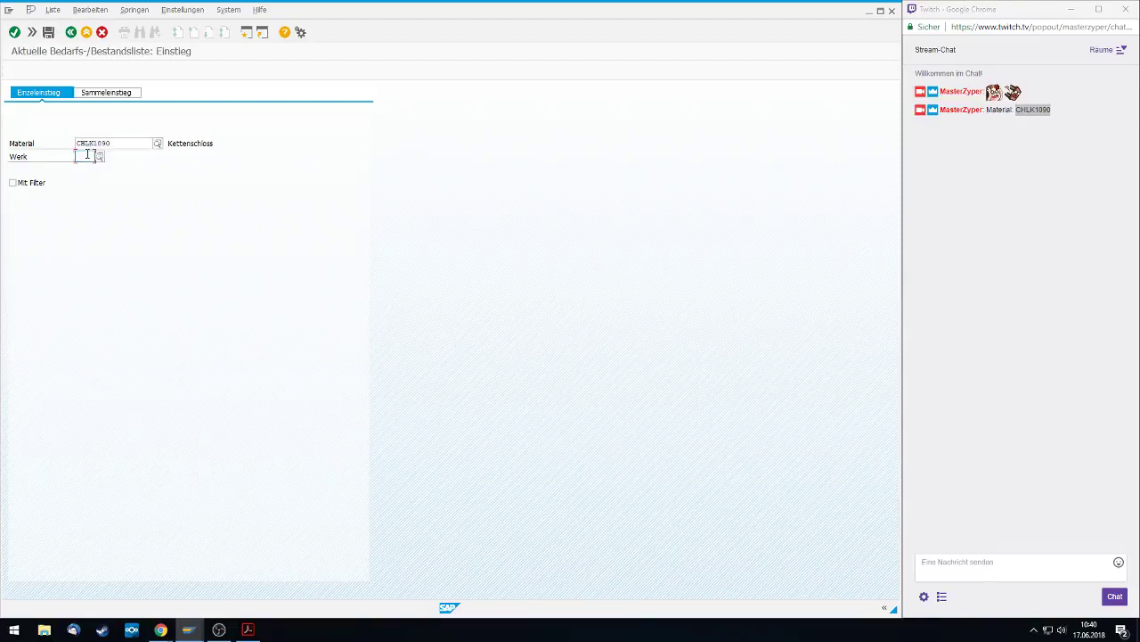
text(M100)
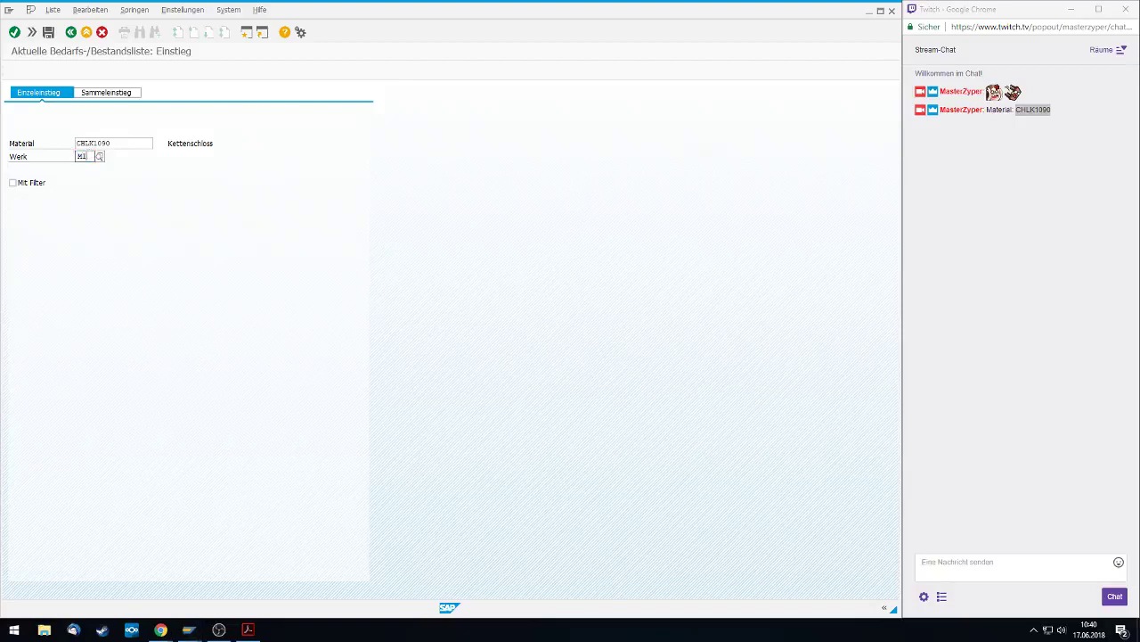
Switch to Chrome and search Google Images for "miami" in a new tab
click(160, 630)
click(232, 580)
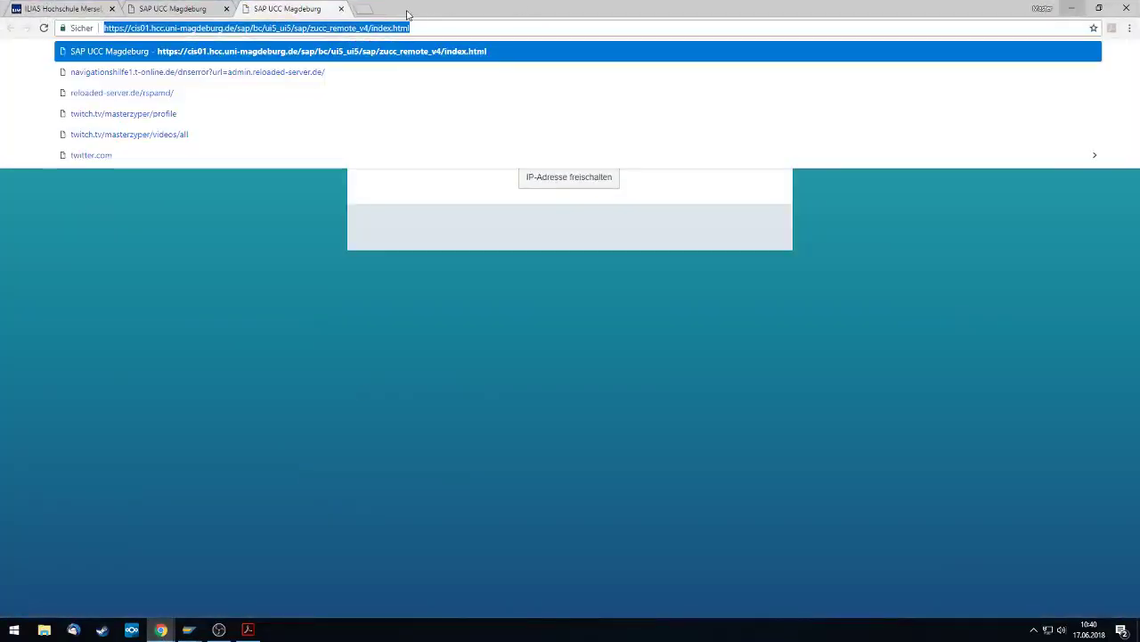
click(366, 10)
text(mia)
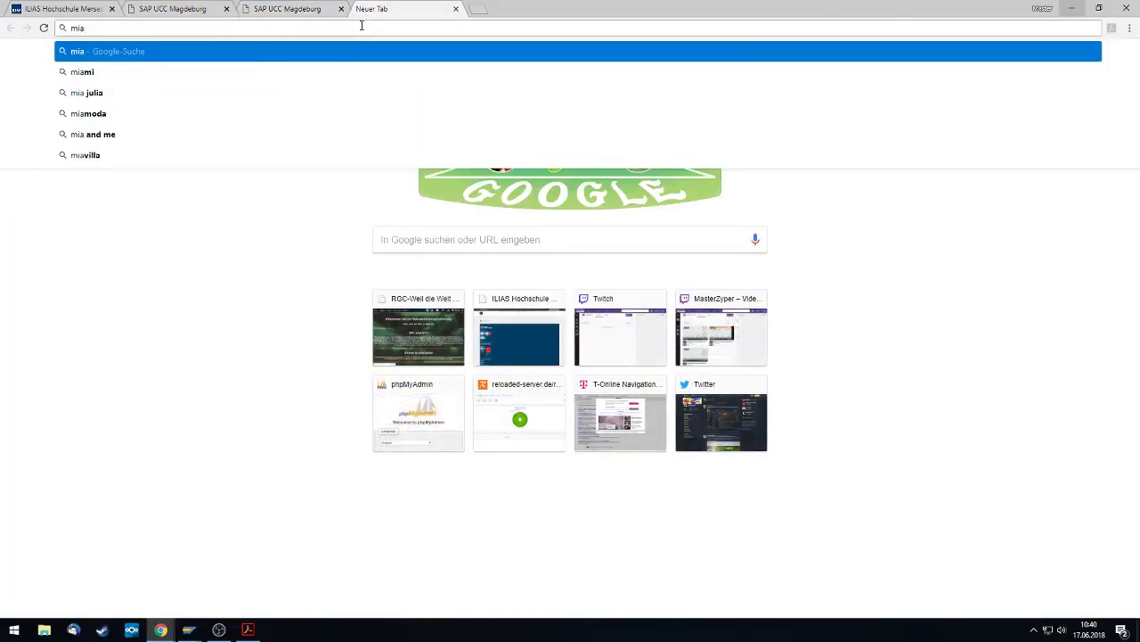
key(Down)
key(Return)
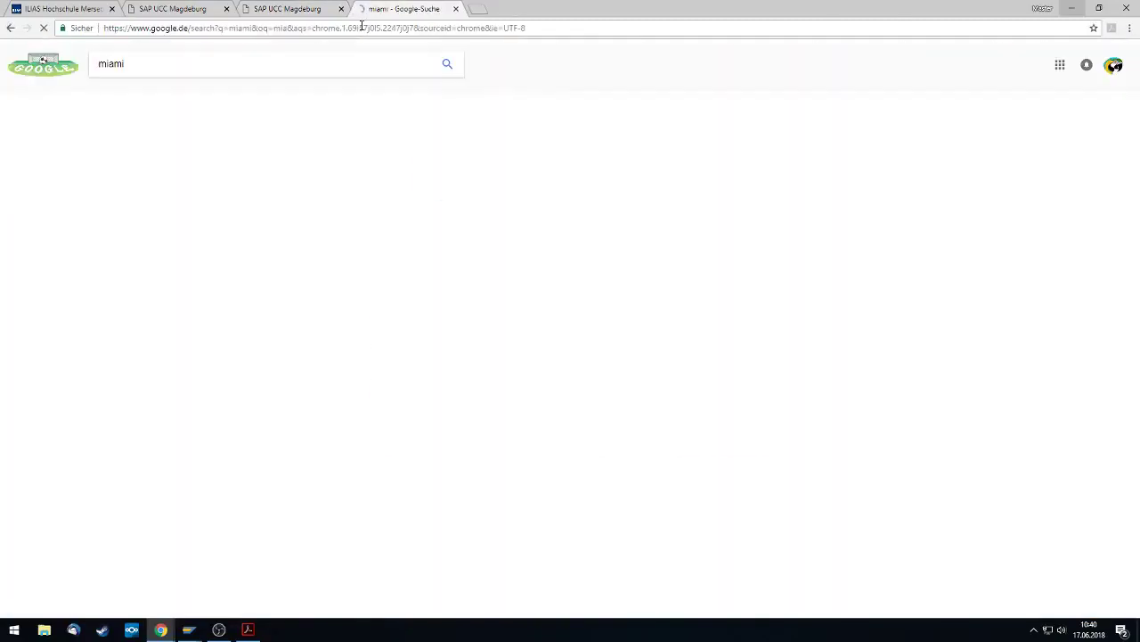
click(221, 102)
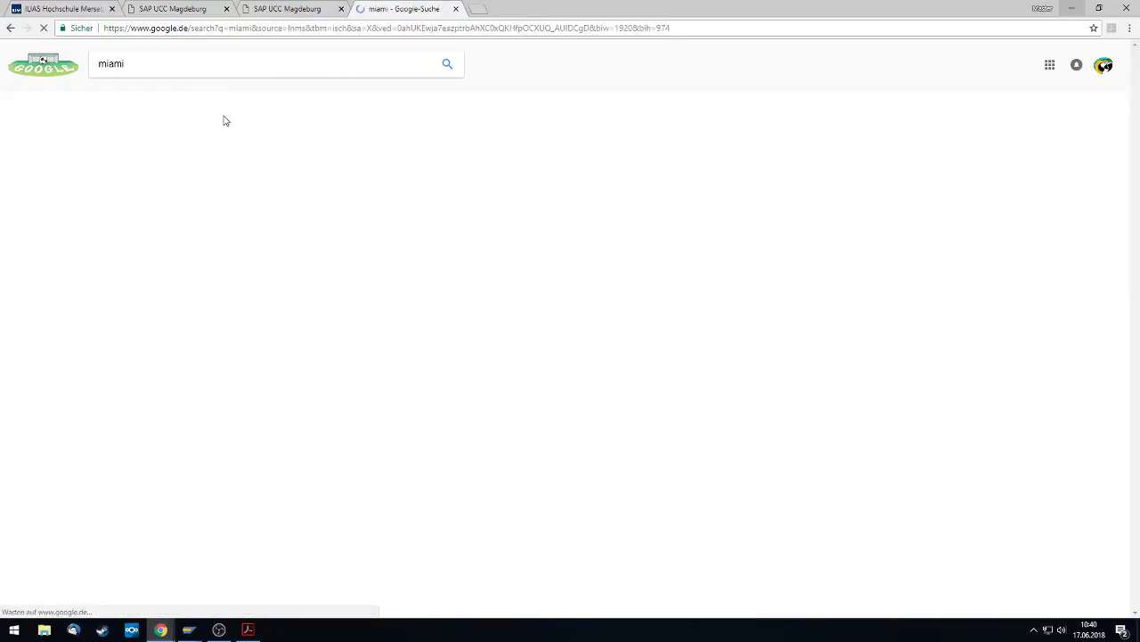
scroll(248, 282, down, 5)
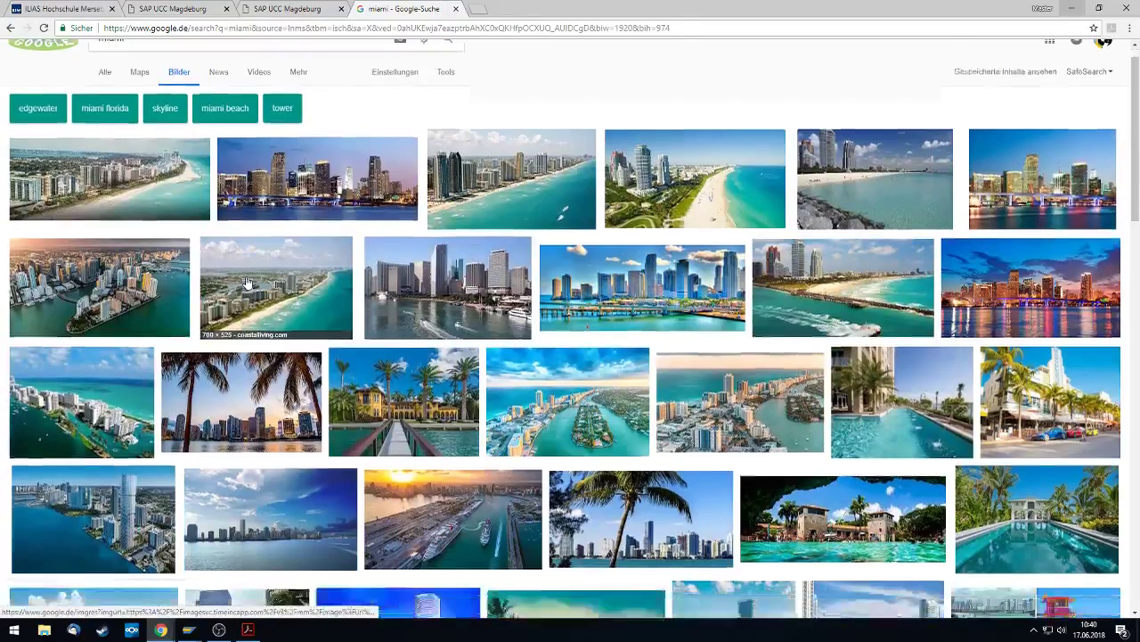
scroll(248, 282, down, 8)
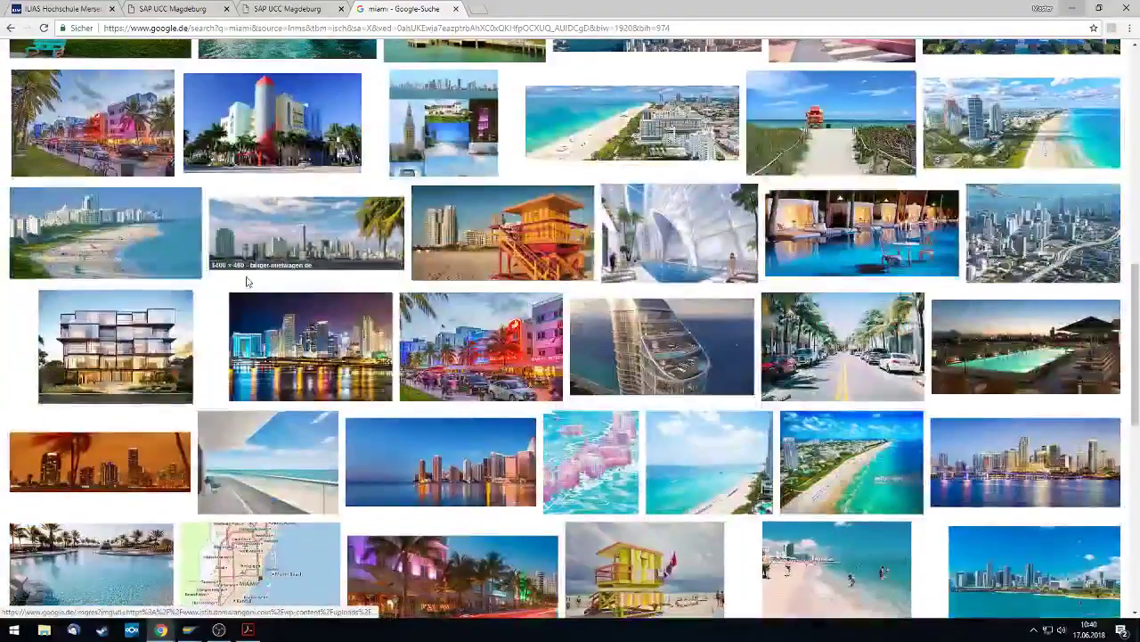
scroll(248, 282, up, 13)
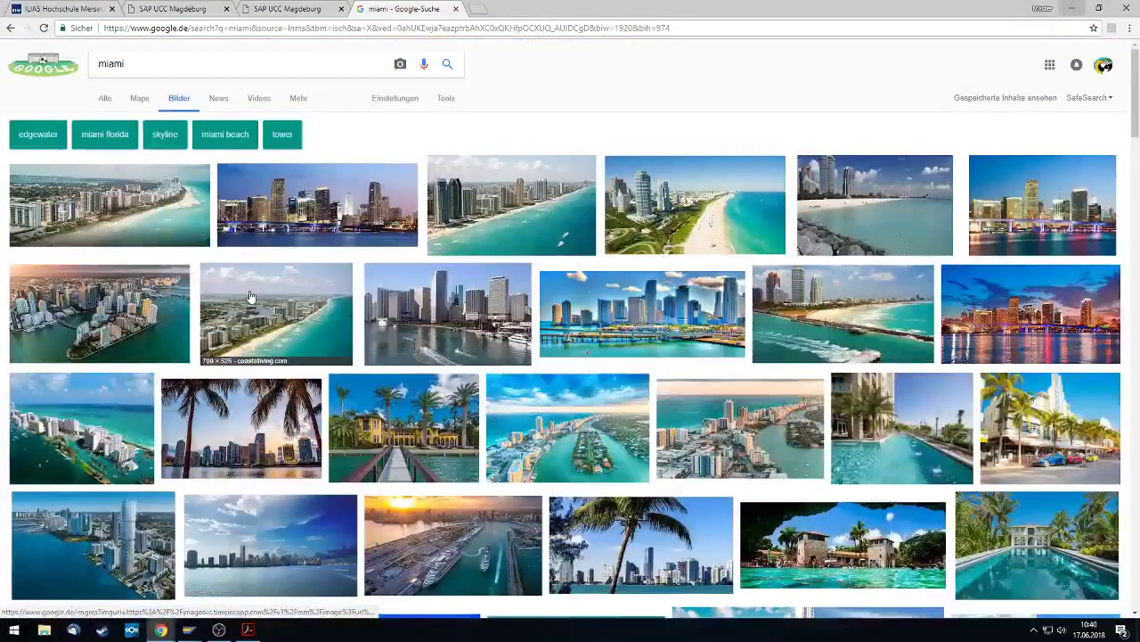
Run an advanced image search for "miami" with Nutzungsrechte set to "frei zu nutzen oder weiterzugeben"
click(298, 98)
click(391, 98)
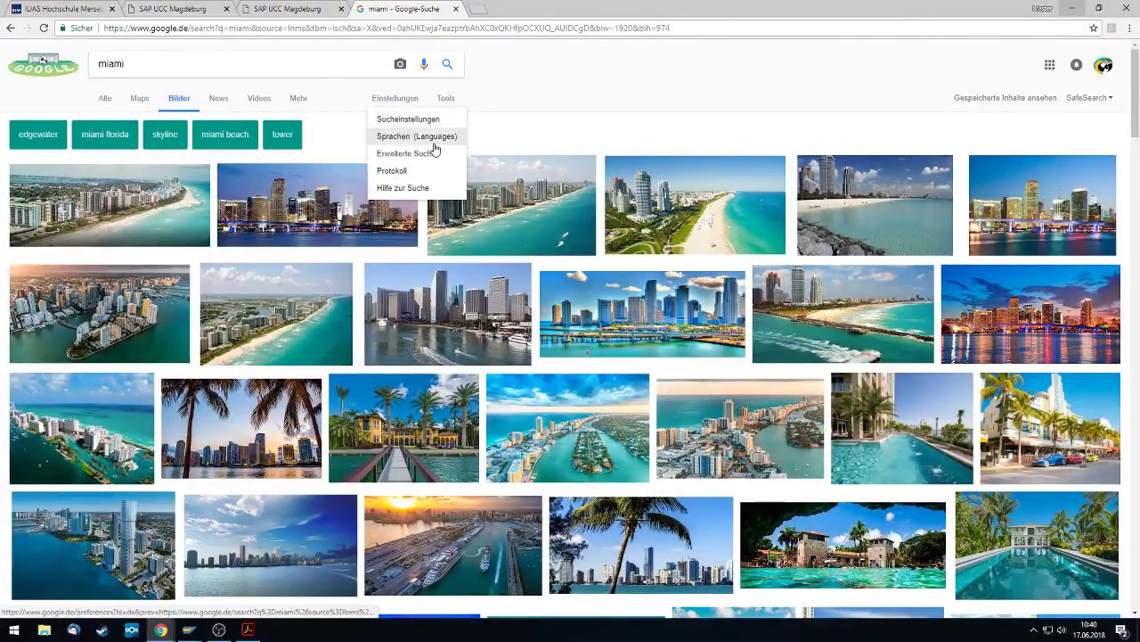
click(417, 154)
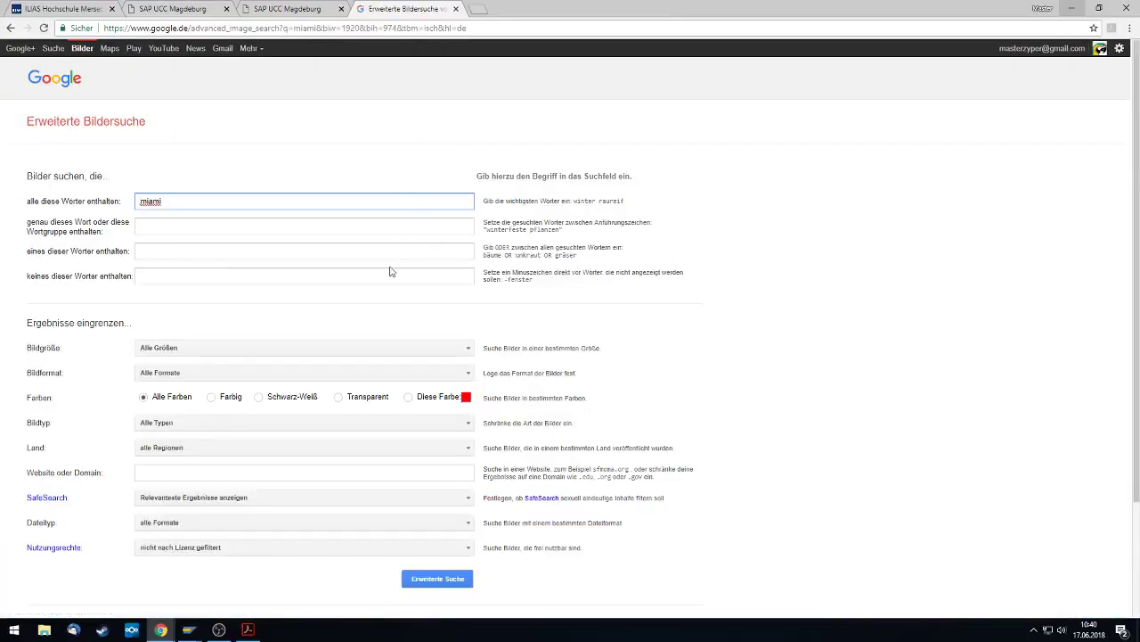
scroll(390, 270, down, 1)
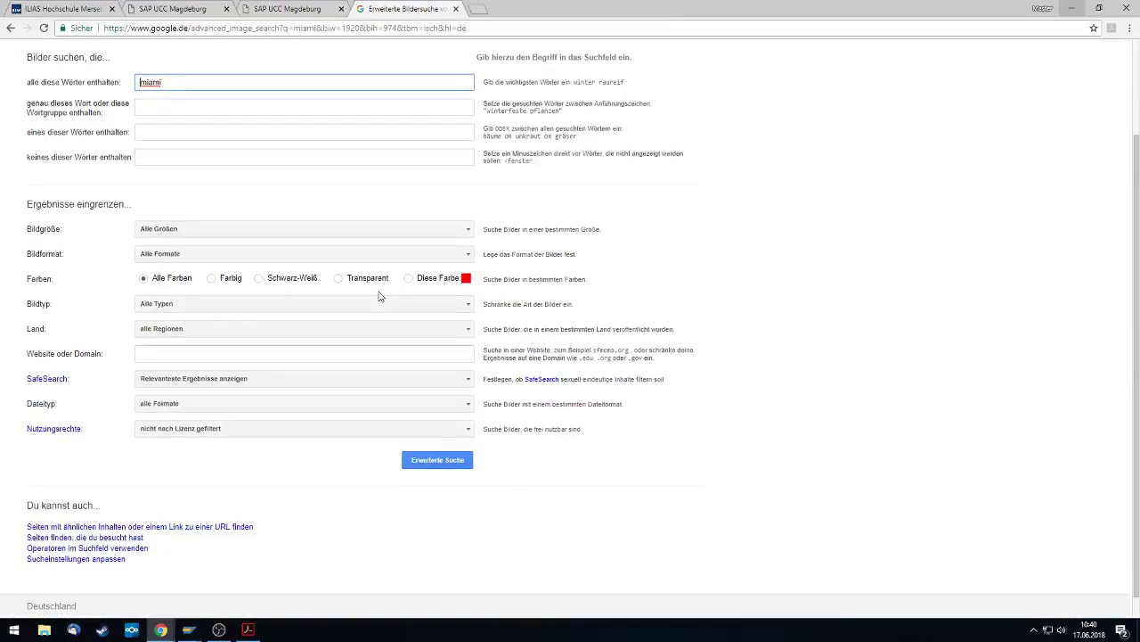
click(277, 431)
click(257, 467)
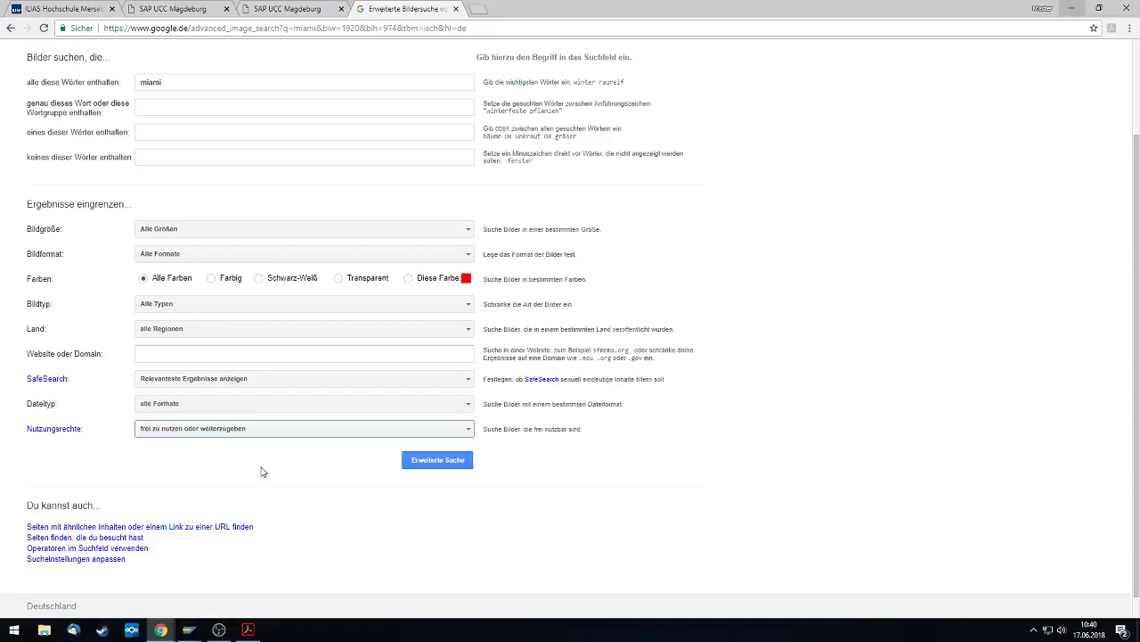
click(417, 462)
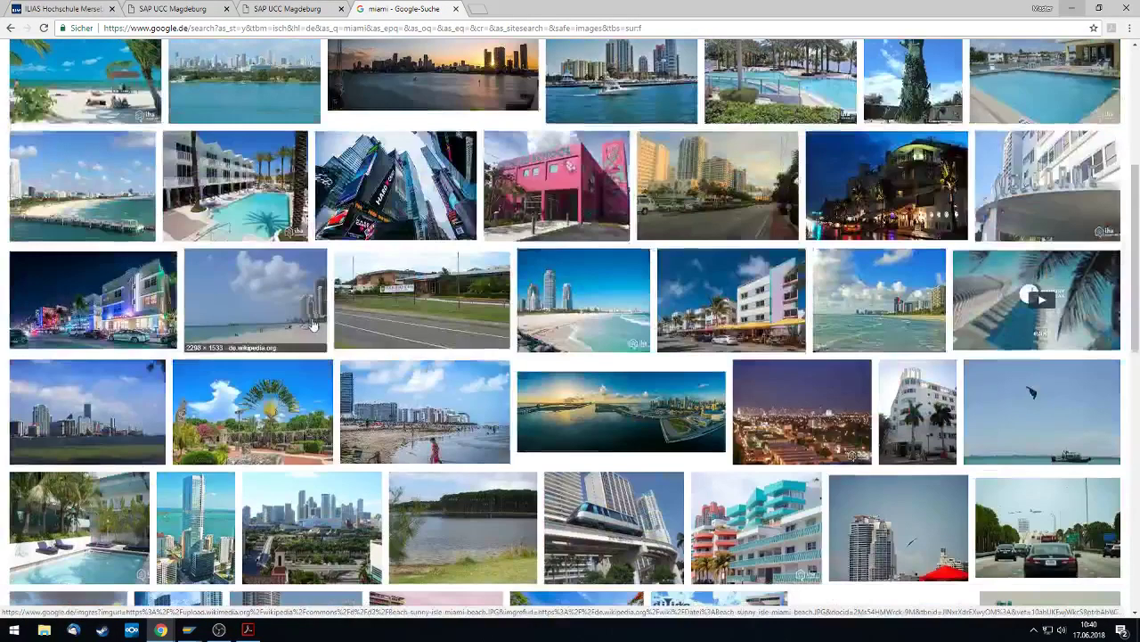
Choose the Wikipedia Miami skyline photo from the results and save it as a JPEG in the Desktop folder tv
scroll(342, 305, down, 4)
scroll(312, 324, down, 3)
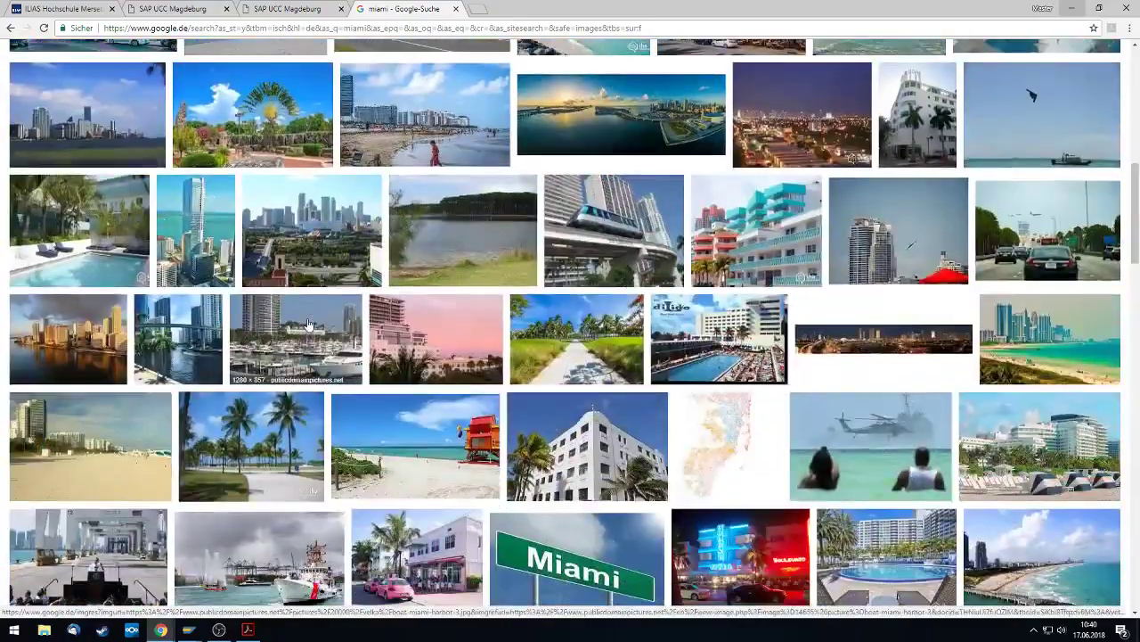
scroll(298, 352, up, 6)
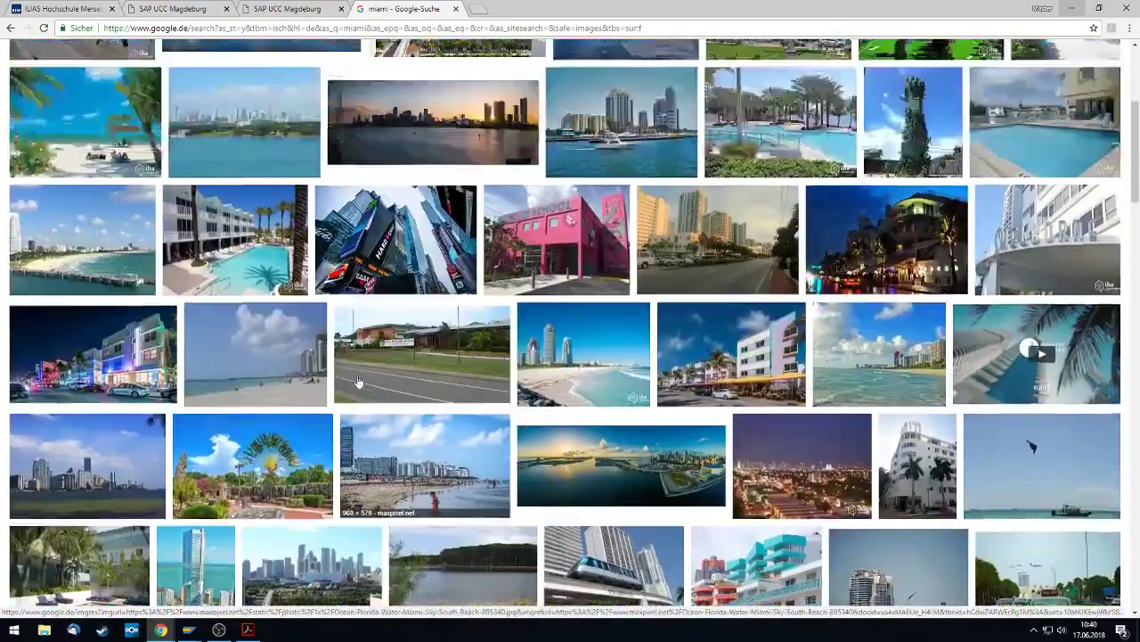
scroll(443, 380, down, 4)
scroll(443, 381, up, 6)
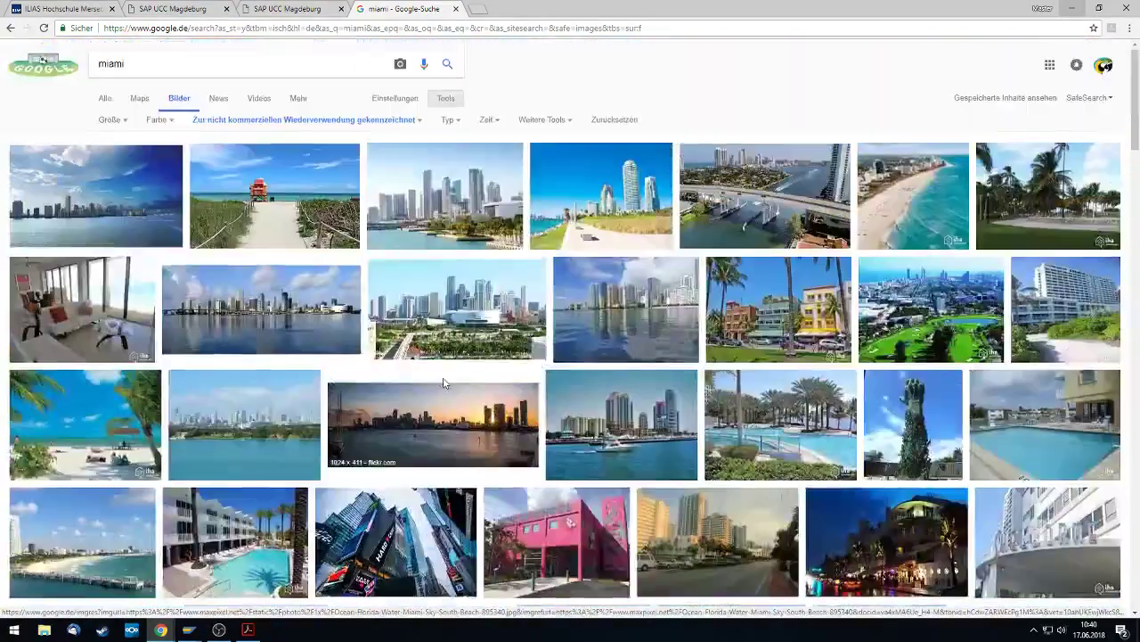
click(268, 321)
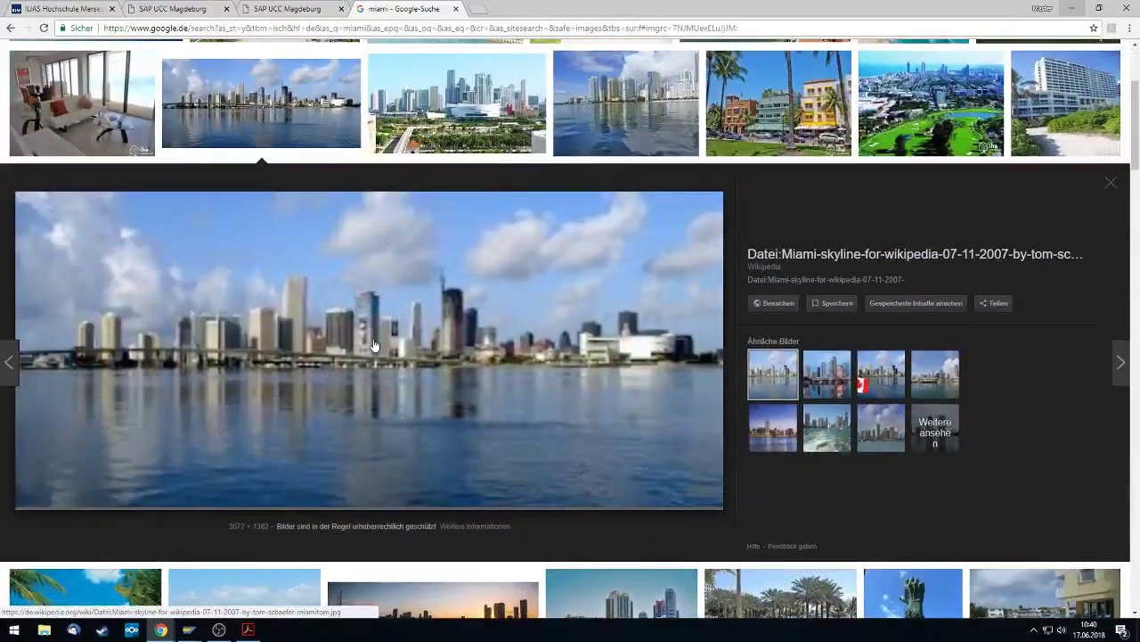
right_click(425, 337)
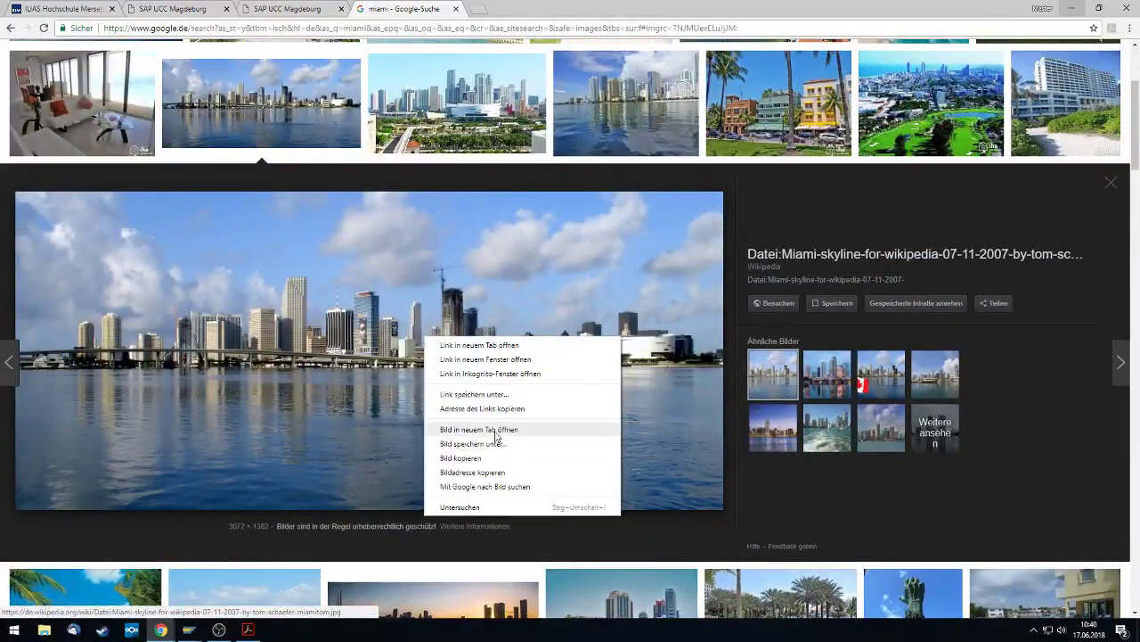
click(495, 445)
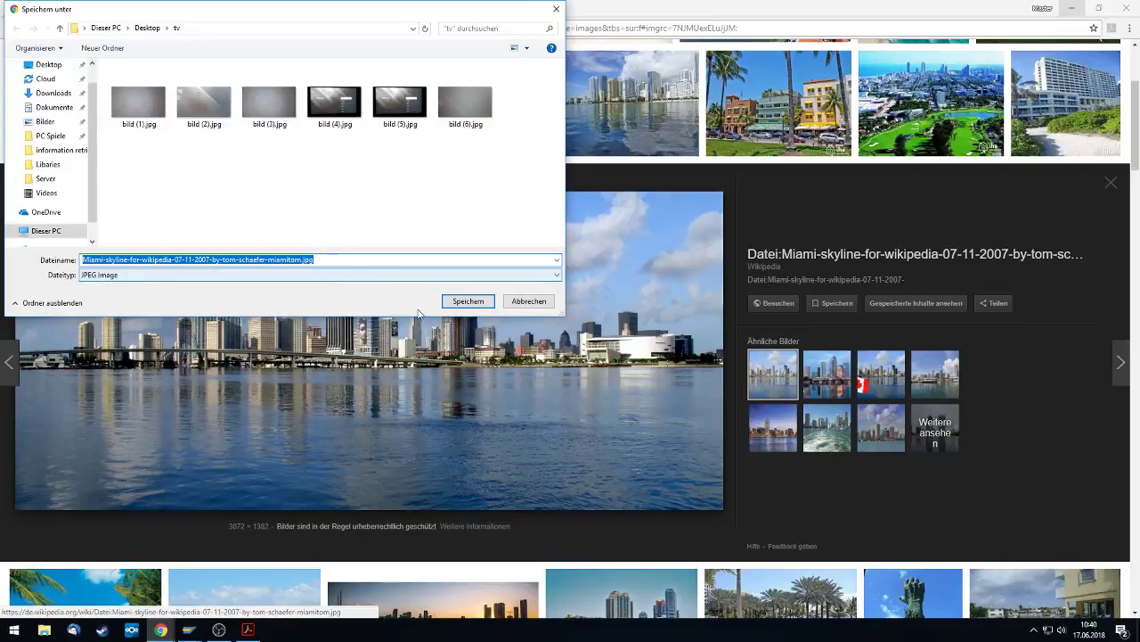
click(466, 300)
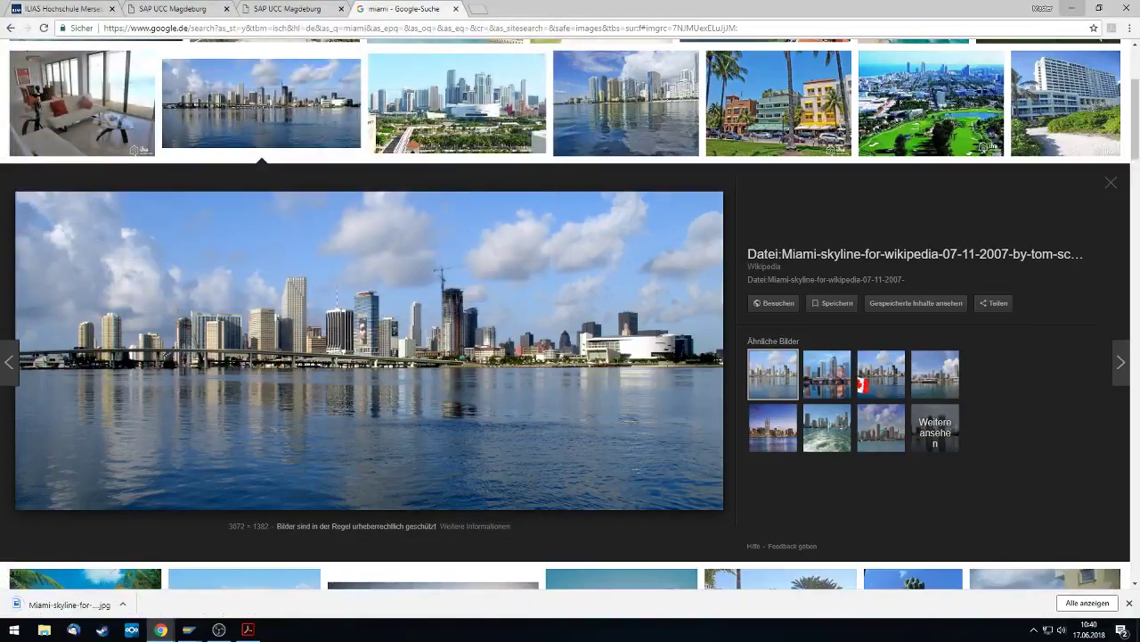
Switch to OBS and return to the entry screen of the Aktuelle Bedarfs-/Bestandsliste in SAP
click(218, 629)
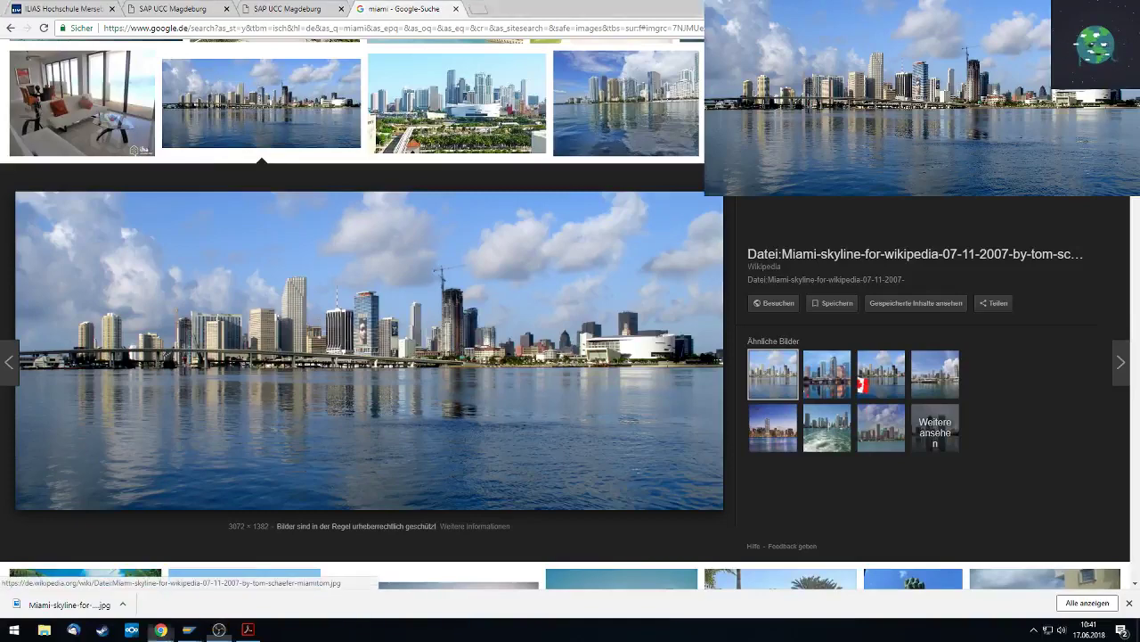
key(alt+Tab)
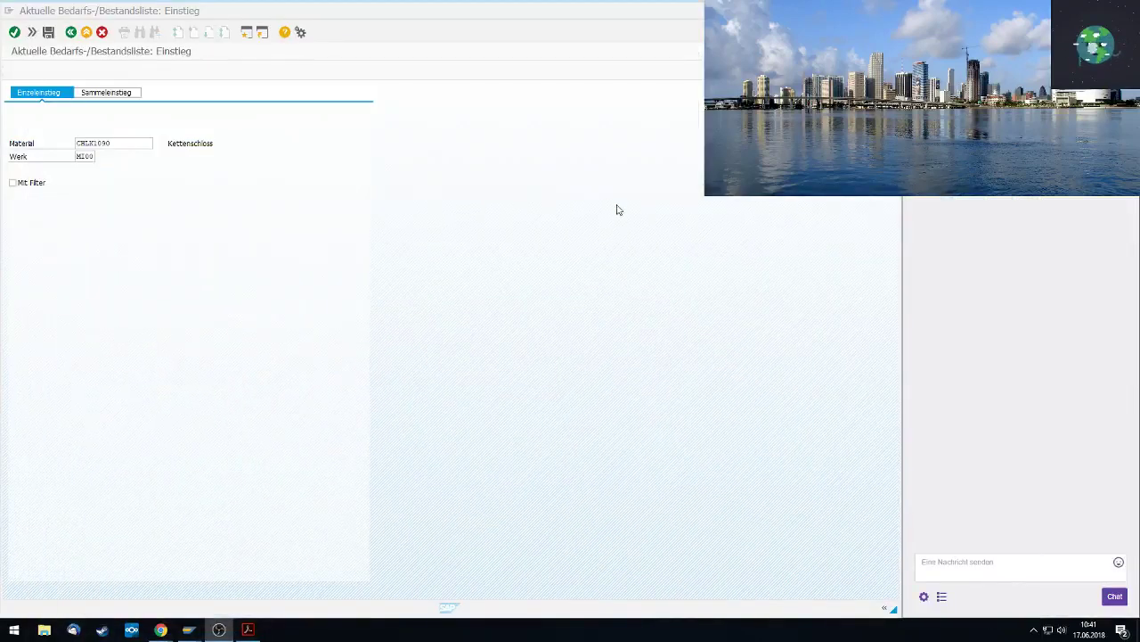
click(492, 212)
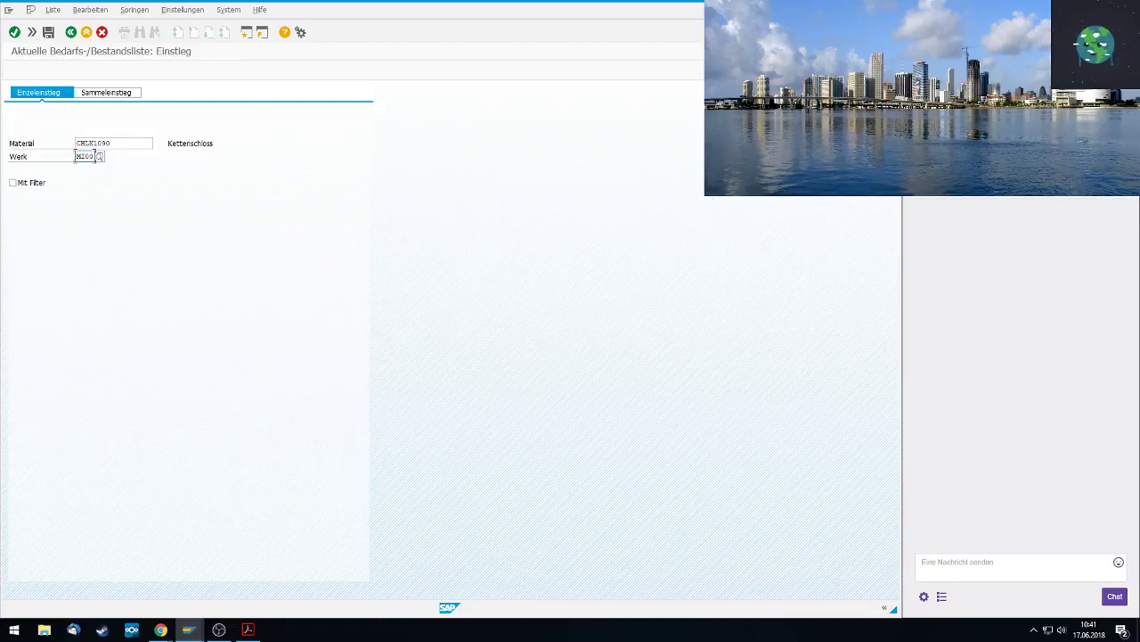
key(alt+Tab)
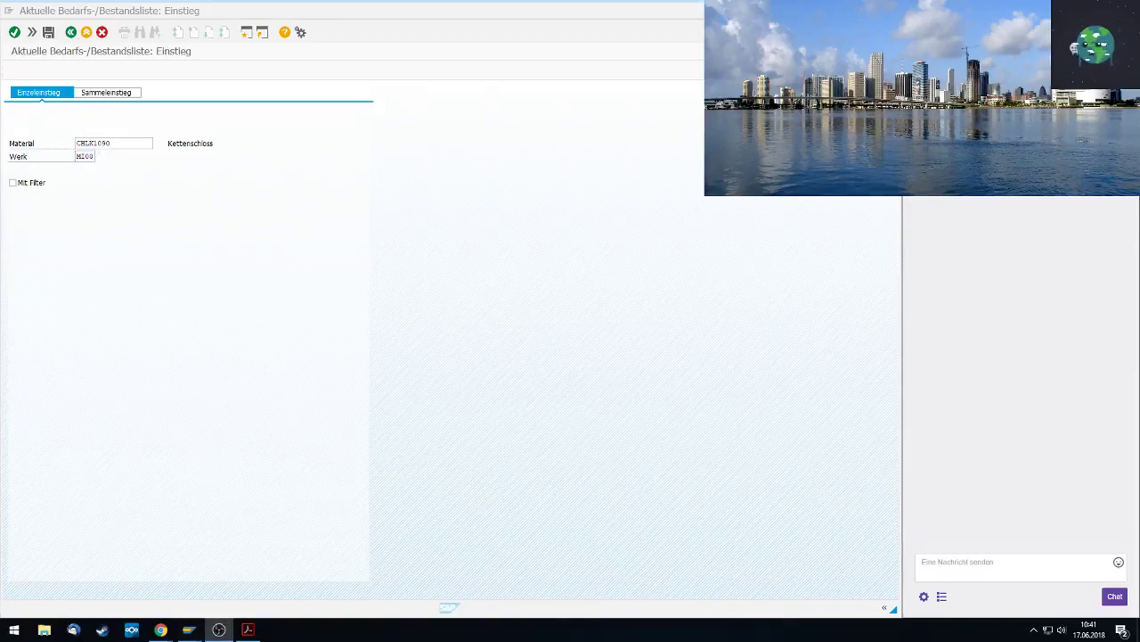
Switch back to SAP, display the stock/requirements list for CHLK1090 in plant MI00, and return to SAP Easy Access
key(alt+Tab)
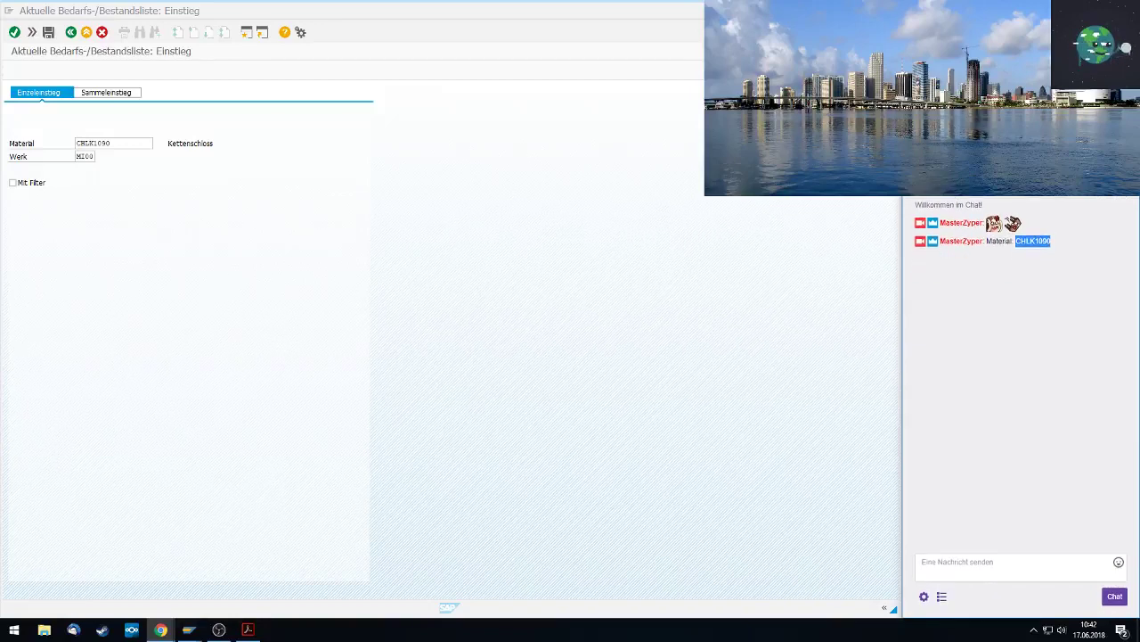
click(538, 351)
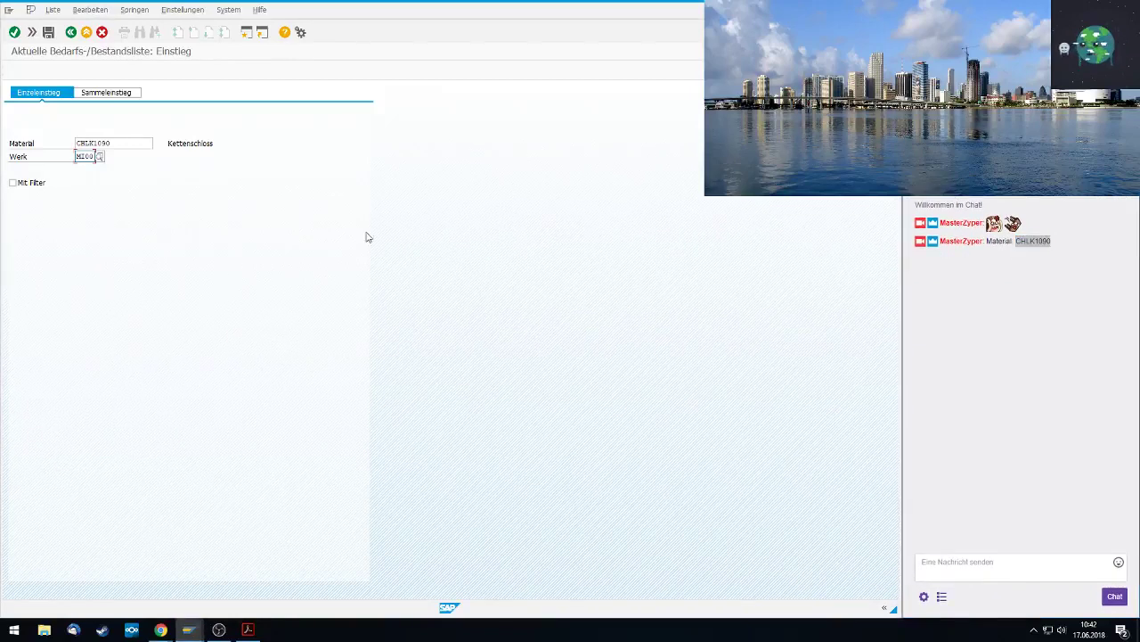
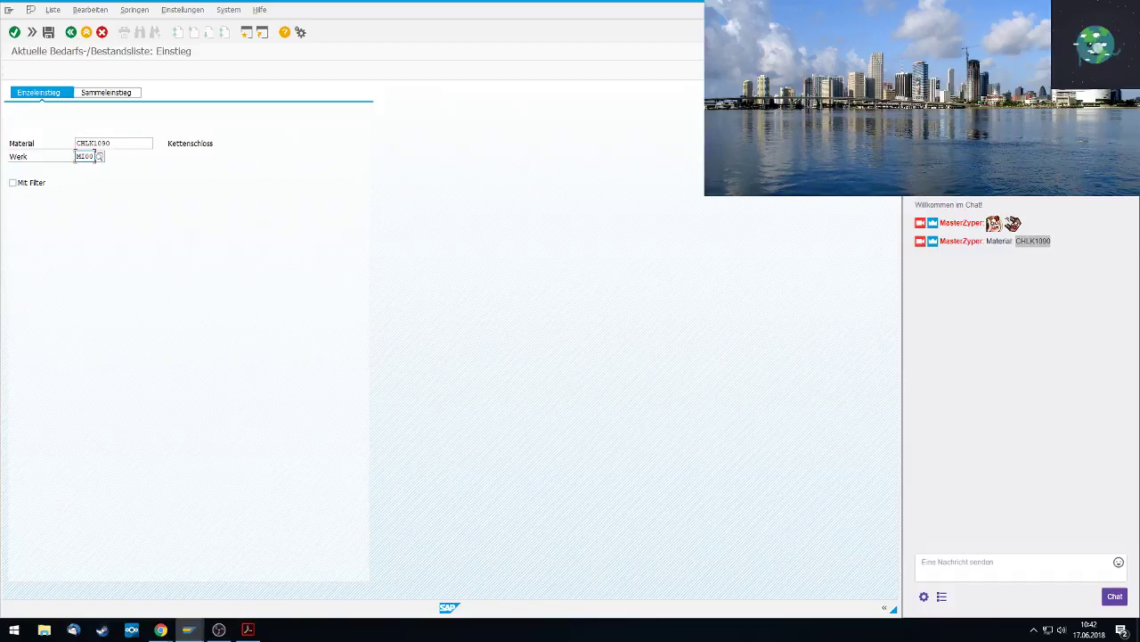
click(33, 33)
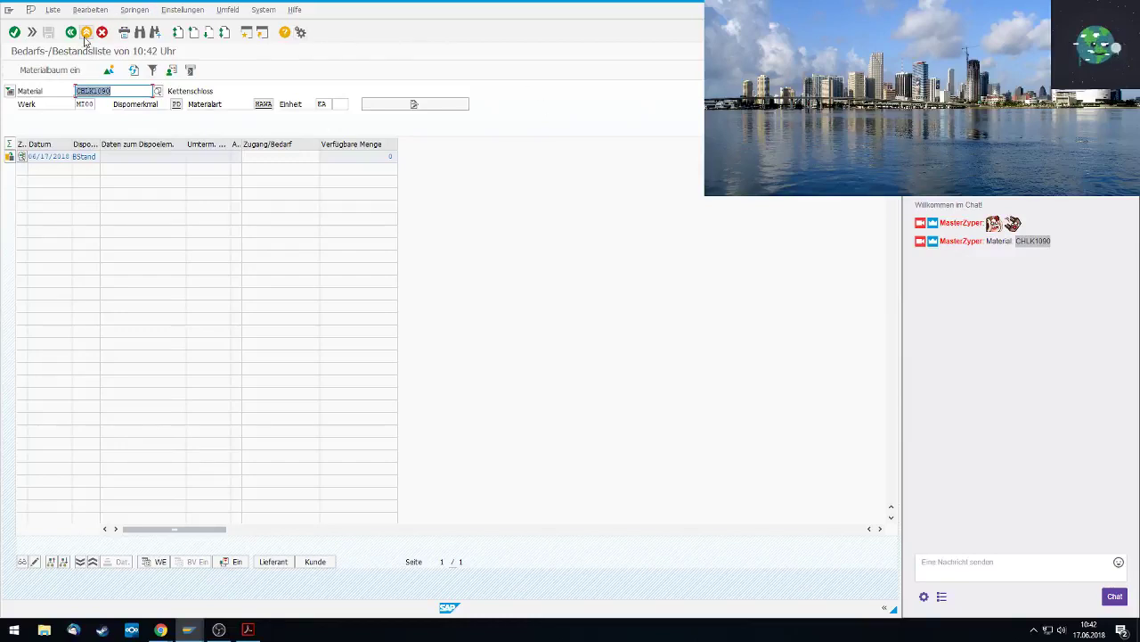
click(86, 33)
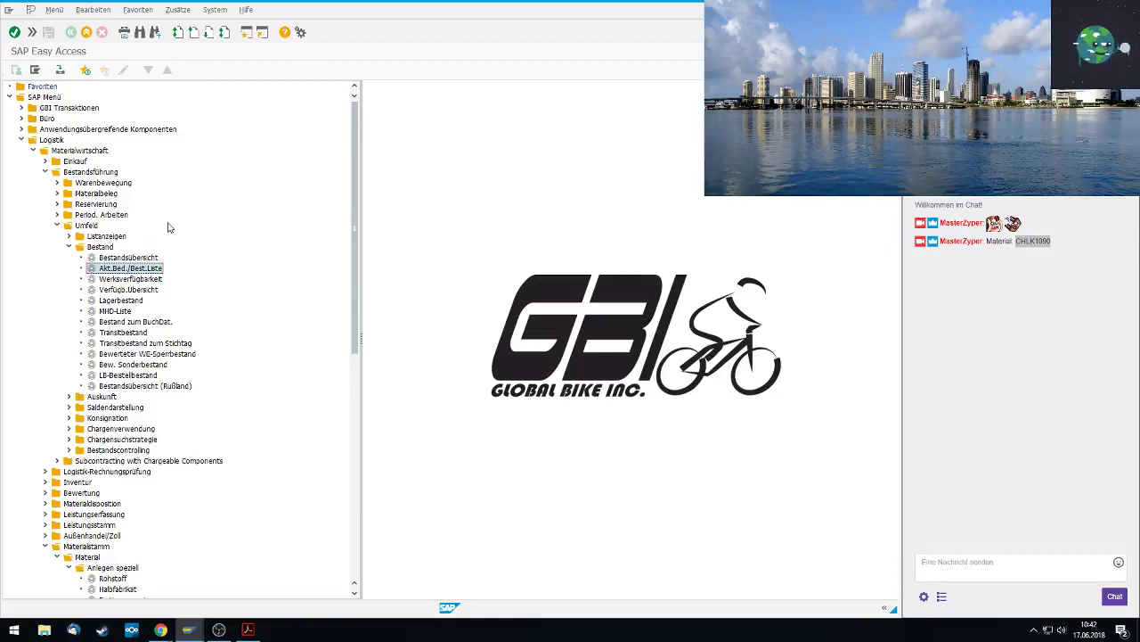
Start creating a purchase requisition (Banf) from the Einkauf branch under Logistik > Materialwirtschaft
click(54, 140)
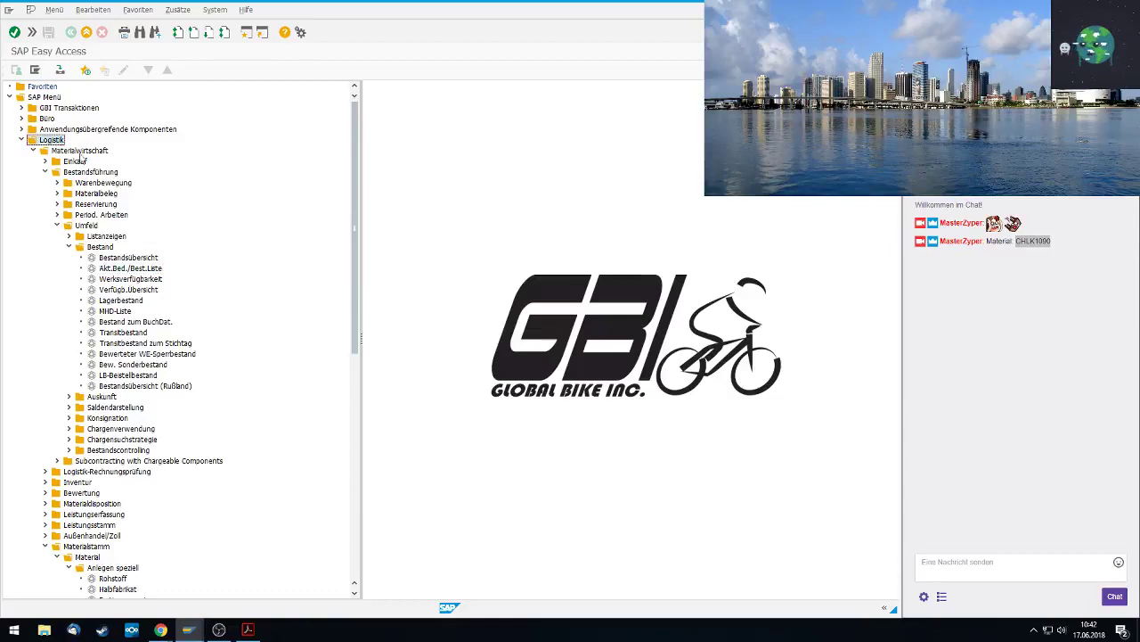
click(81, 151)
double_click(84, 161)
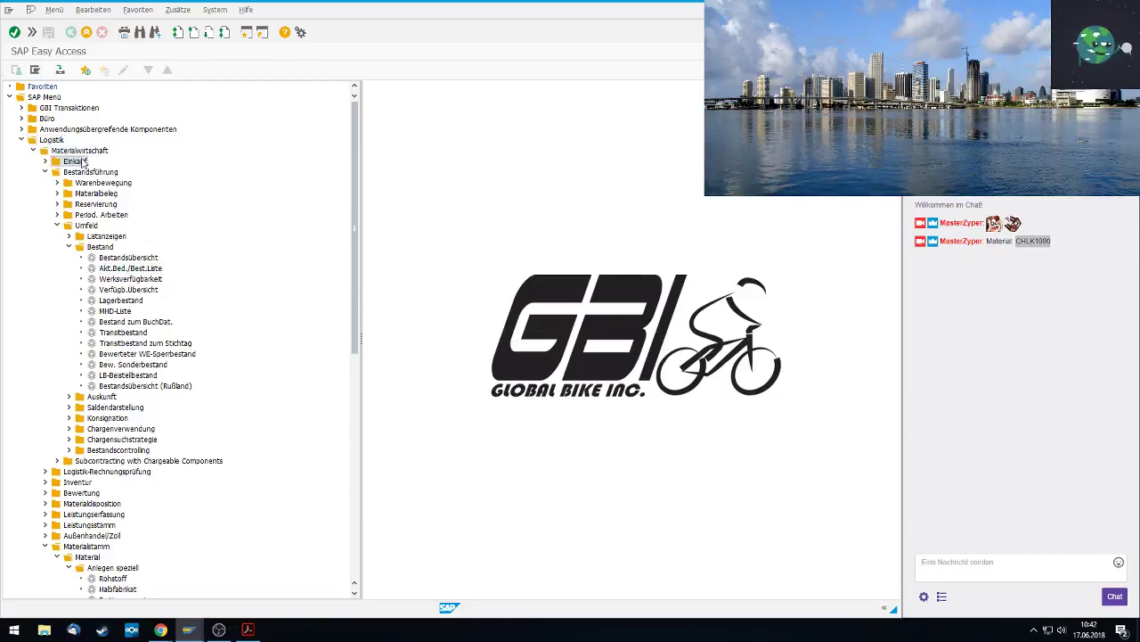
double_click(83, 183)
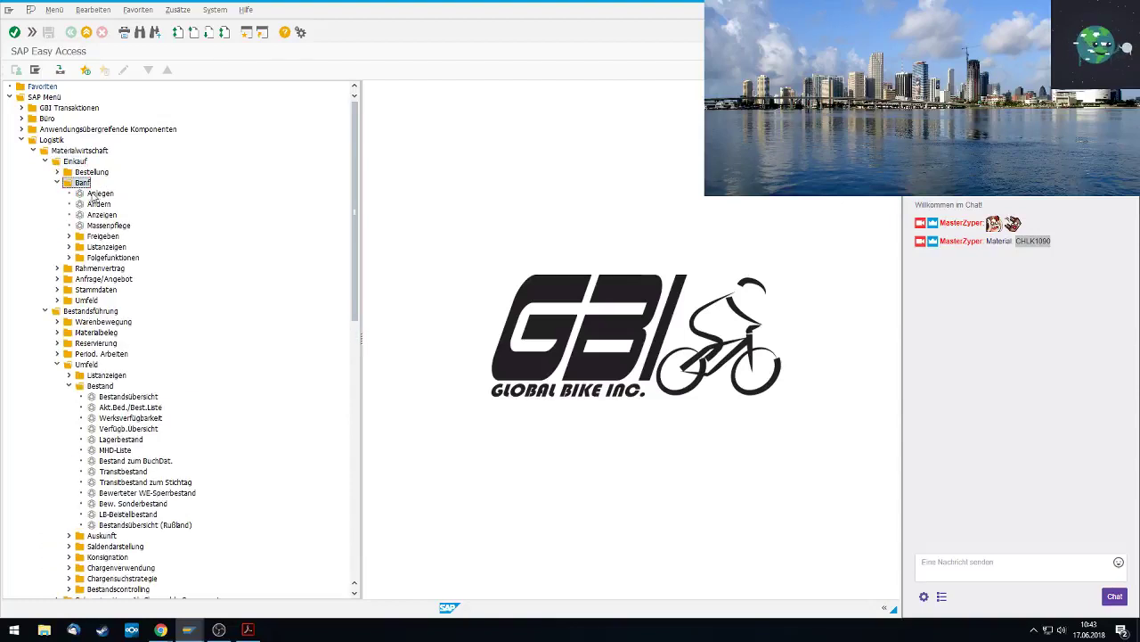
double_click(98, 194)
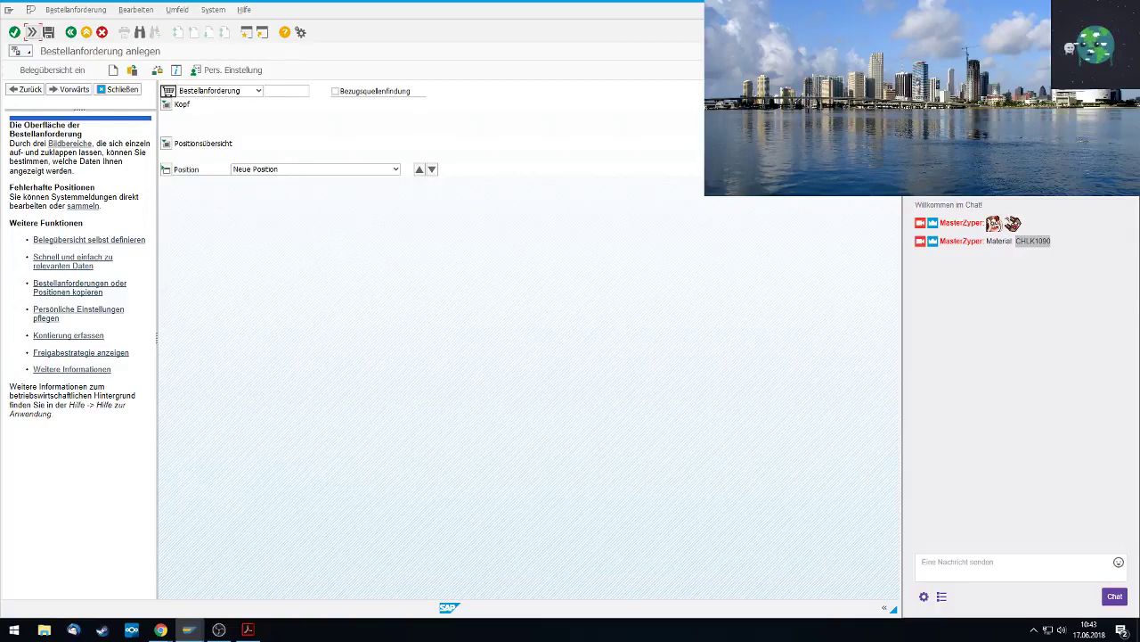
Fill the requisition's Kopfnotiz with "Global Bike bittet um Angebote für folgendes Material. Angebote werden bis zum [1. des kommenden Monats] akzeptiert."
click(166, 105)
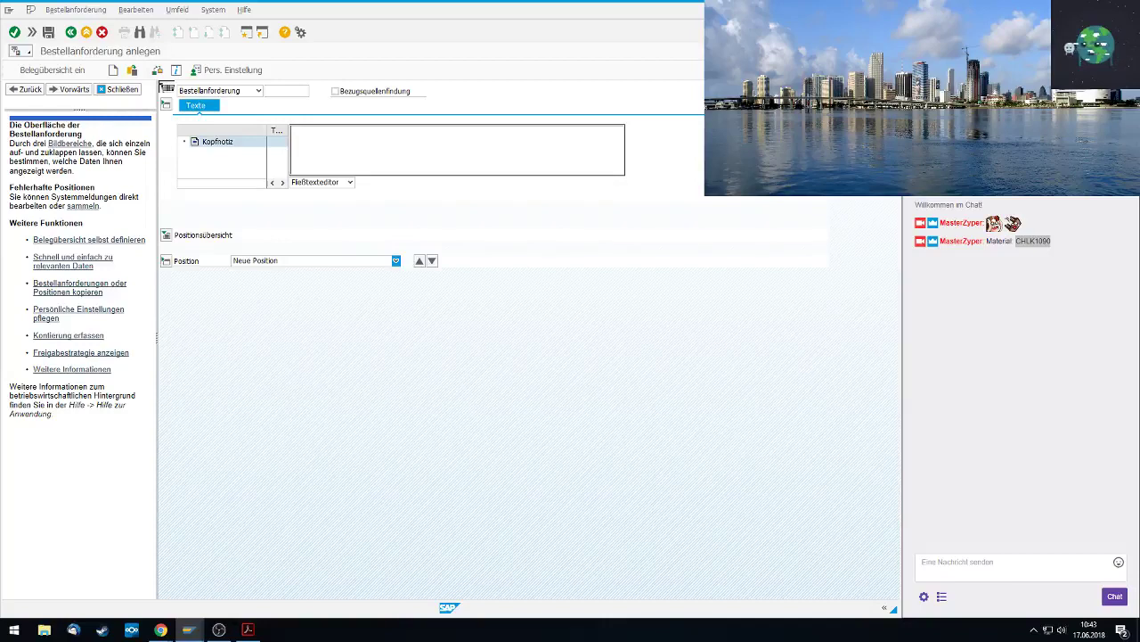
key(alt+Tab)
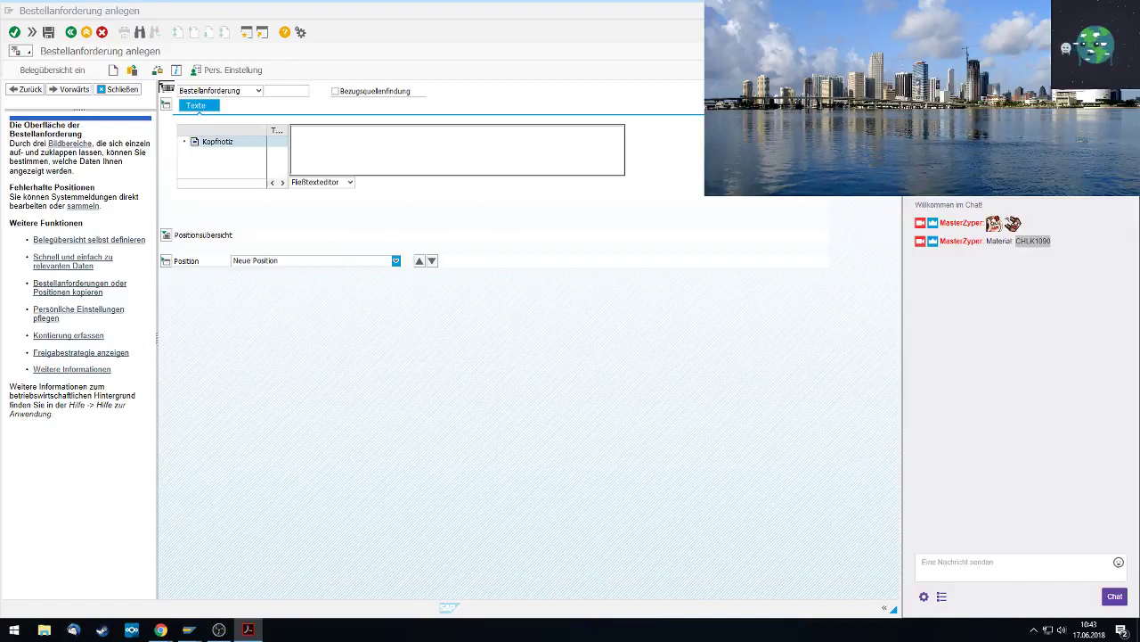
click(341, 158)
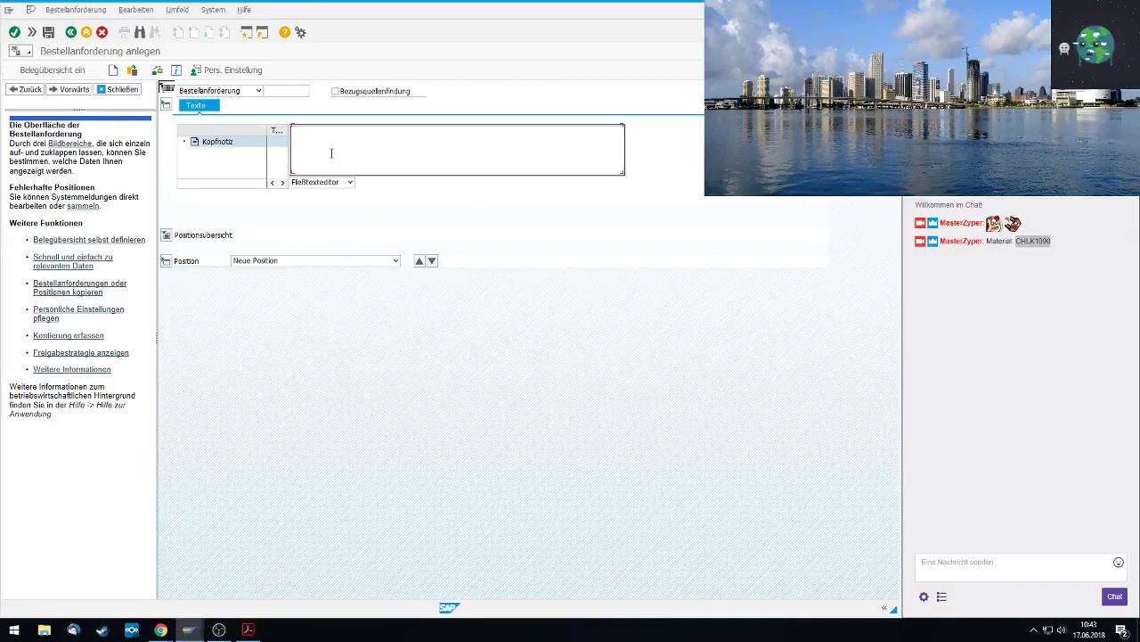
text(Global Bike bittet um Angebote für folgendes Material. Angebote werden bis zum [1. des kommenden Monats] akzeptiert.)
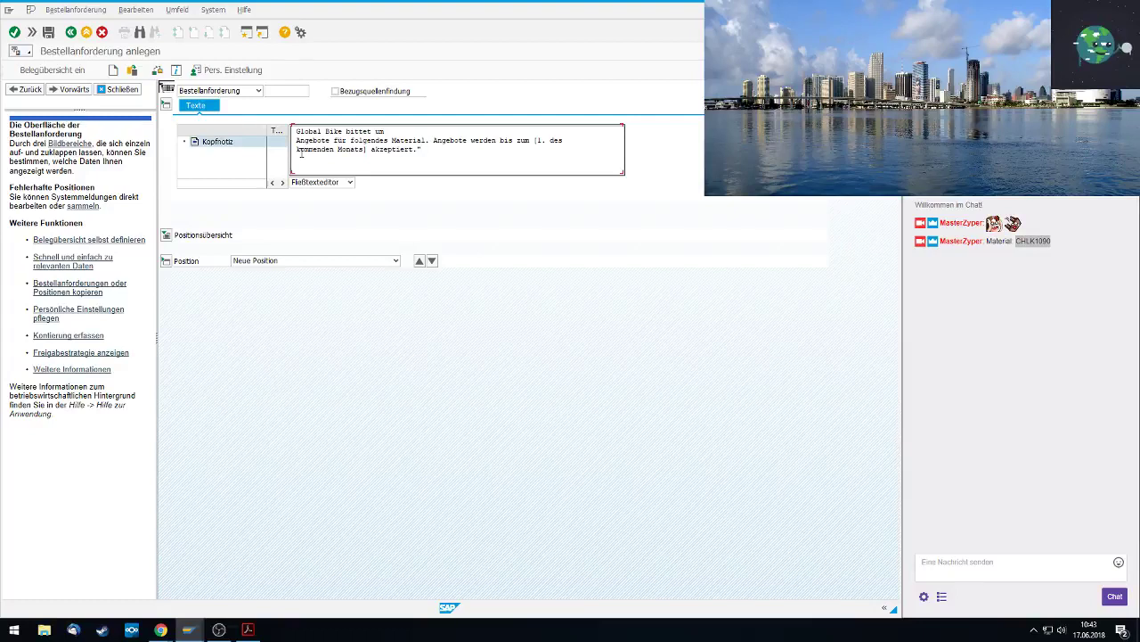
key(BackSpace)
Expand the Positionsübersicht and enter material CHLK1090 in the first requisition item
click(167, 237)
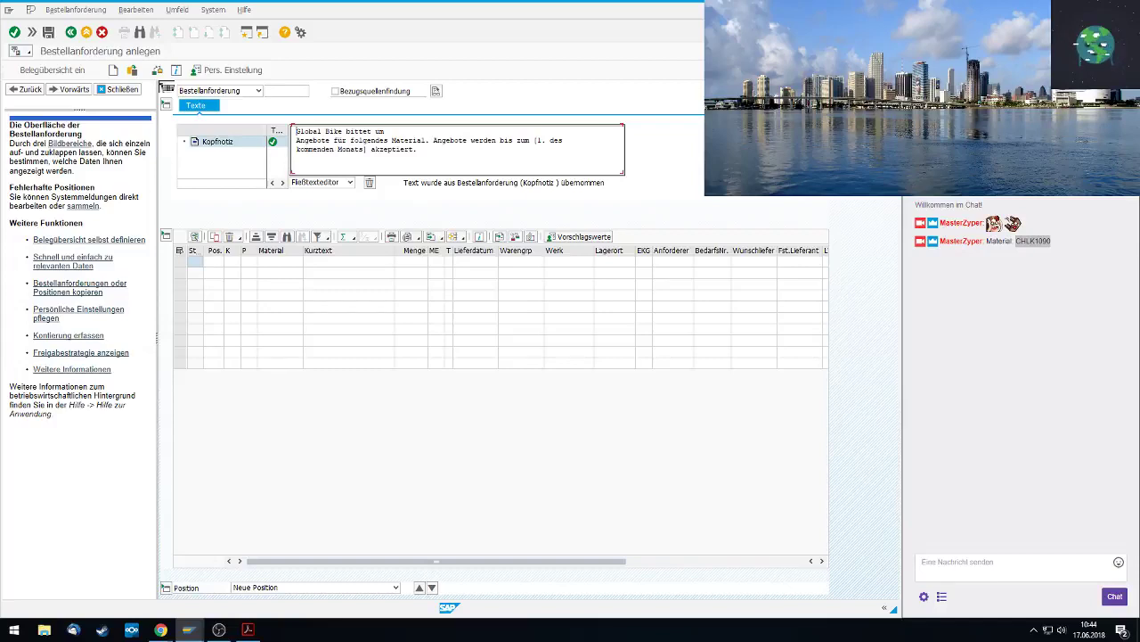
click(272, 261)
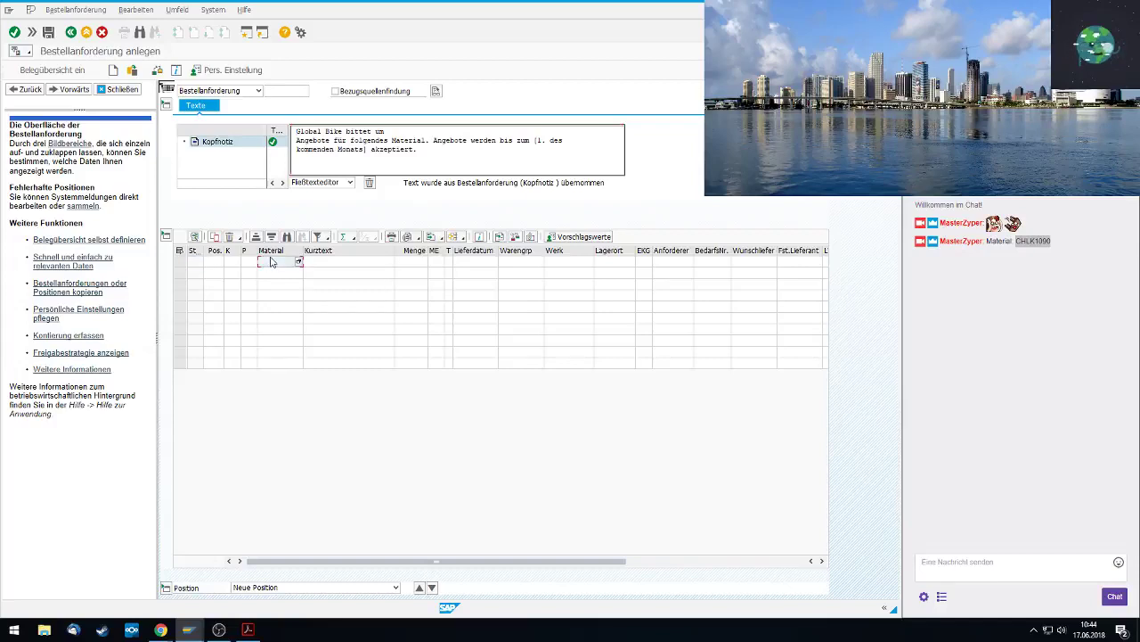
text(CH)
right_click(1029, 241)
click(1024, 249)
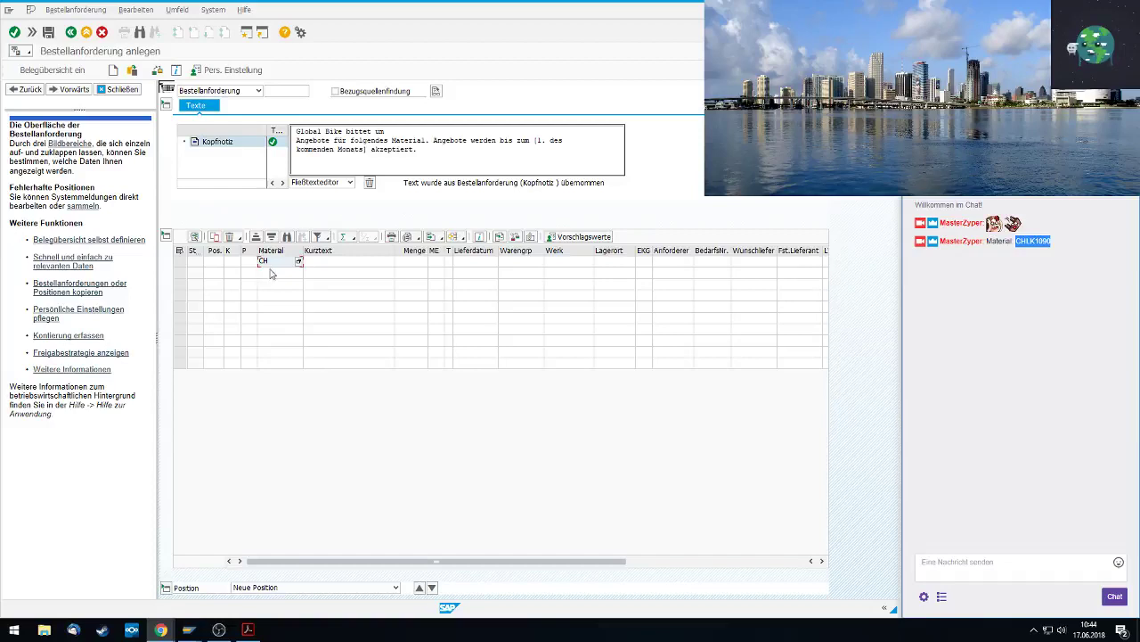
key(Return)
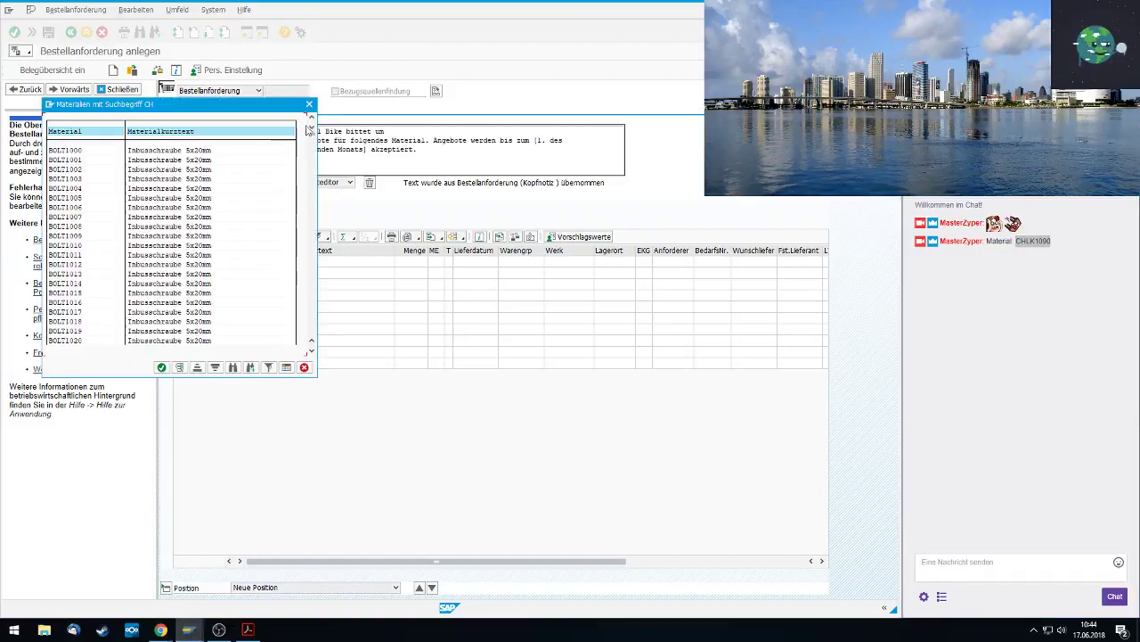
click(309, 105)
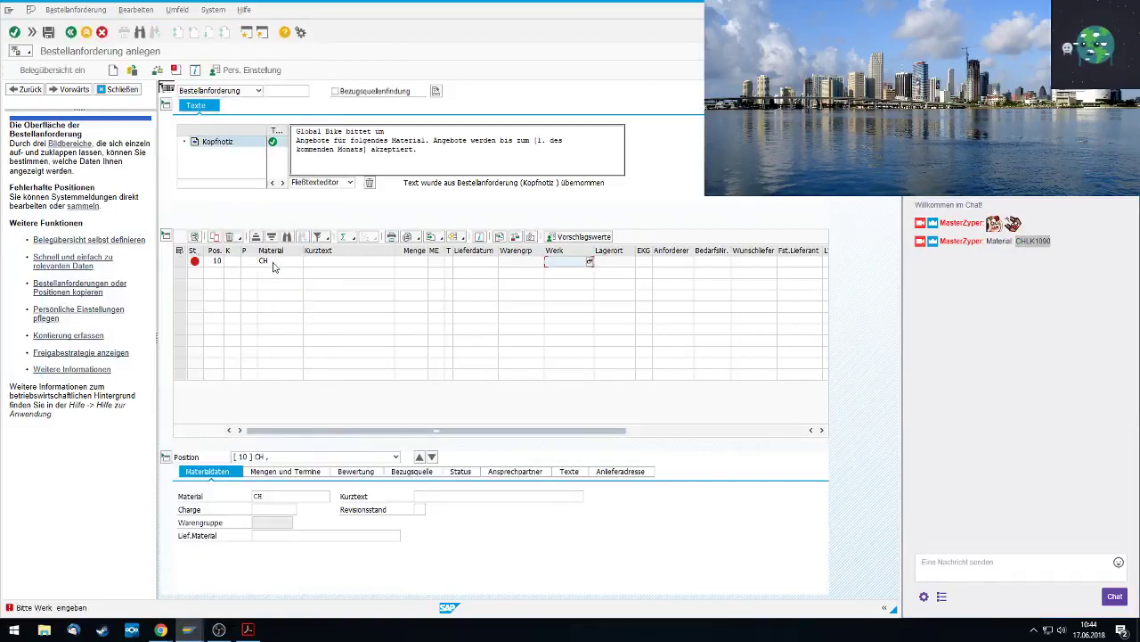
click(276, 263)
key(BackSpace)
key(BackSpace)
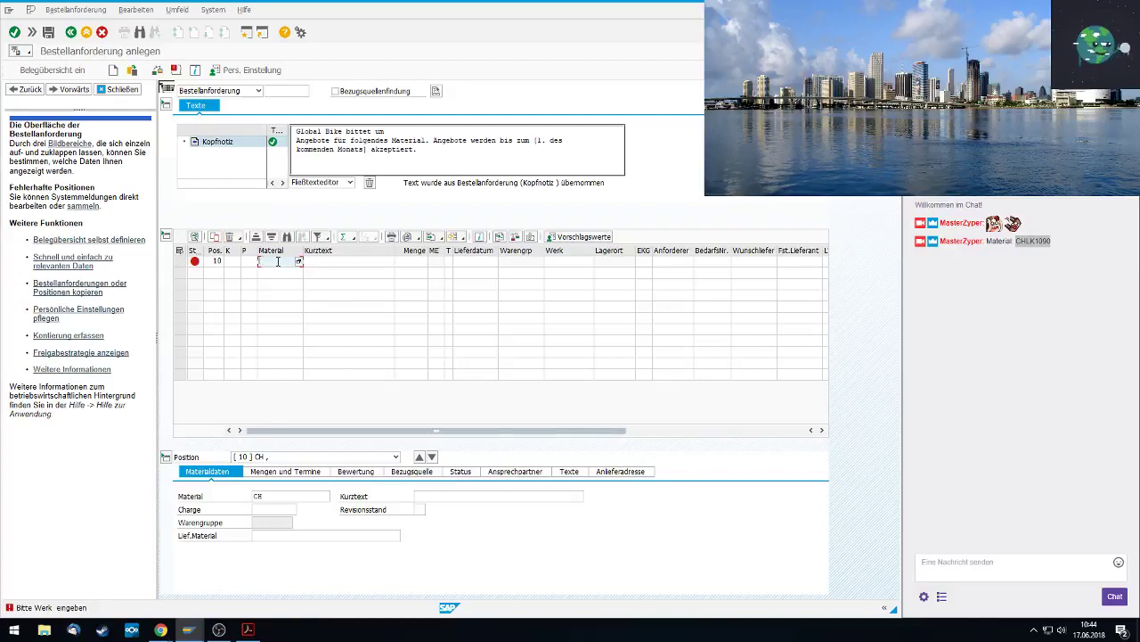
text(CHLK1090)
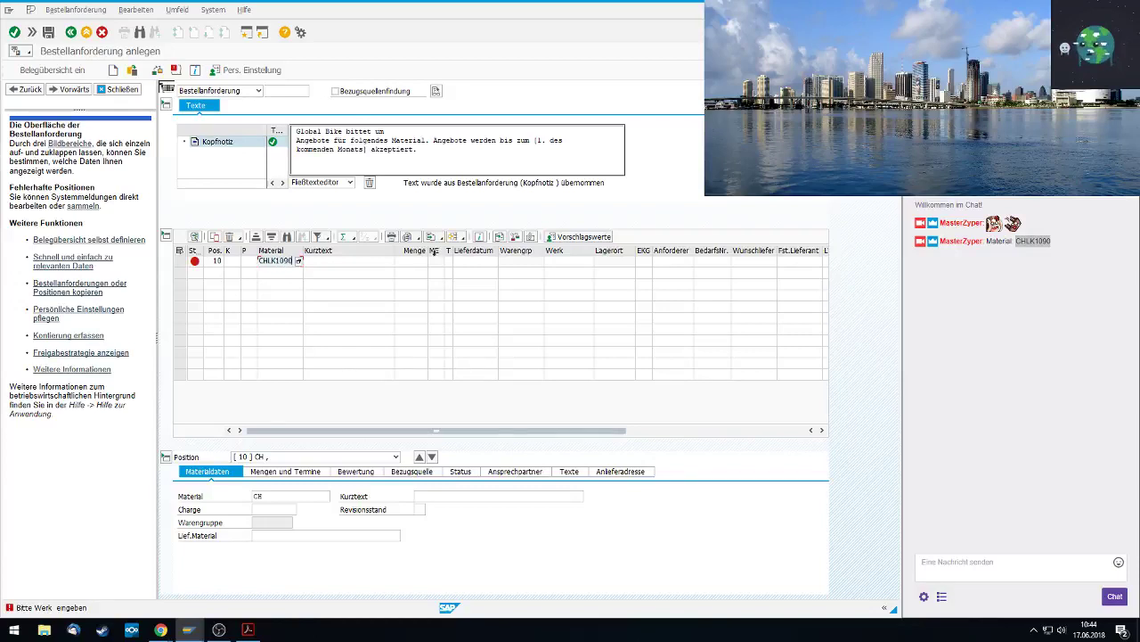
Set the requested quantity (Menge) of the CHLK1090 item to 200
click(335, 264)
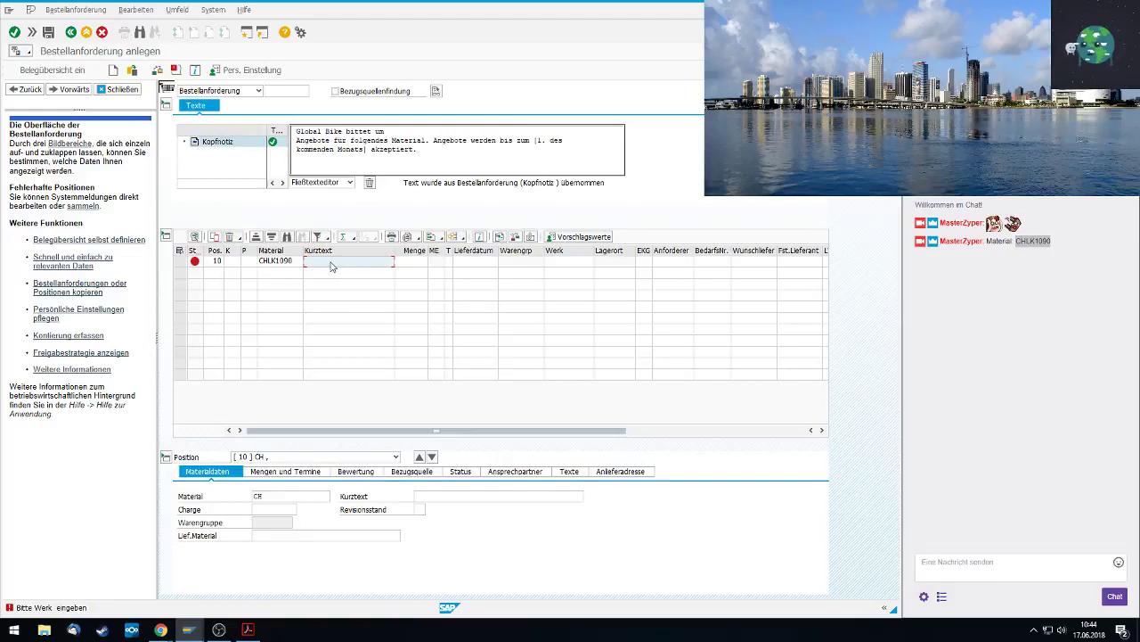
click(413, 262)
text(200)
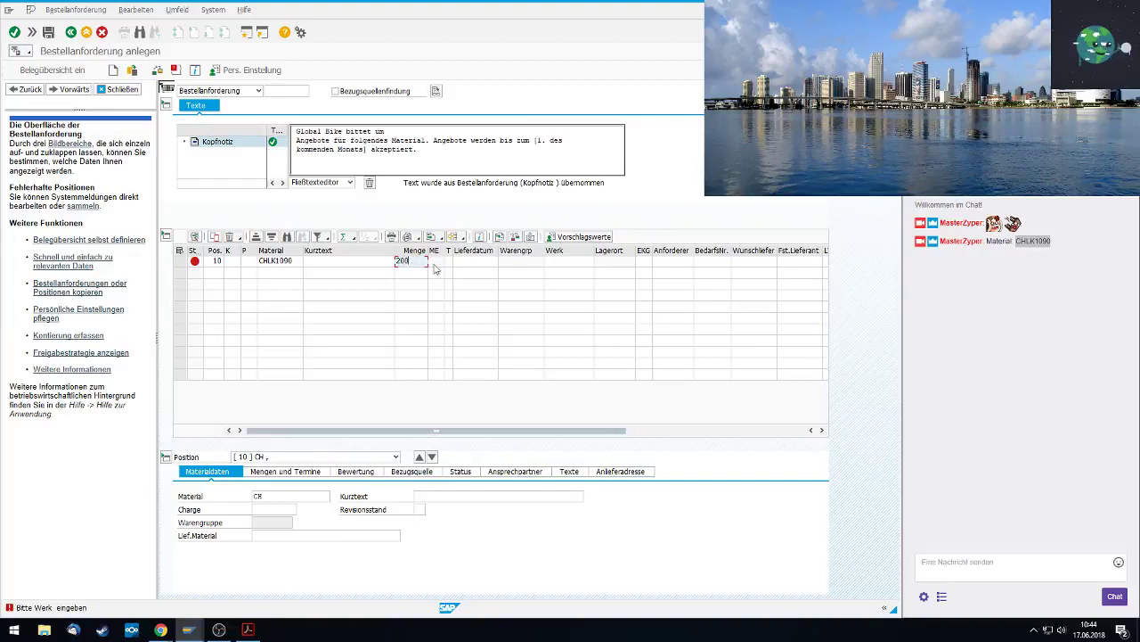
Choose 09/17/2018 as the item's Lieferdatum from the calendar and set its Werk to MI00
click(463, 261)
click(493, 265)
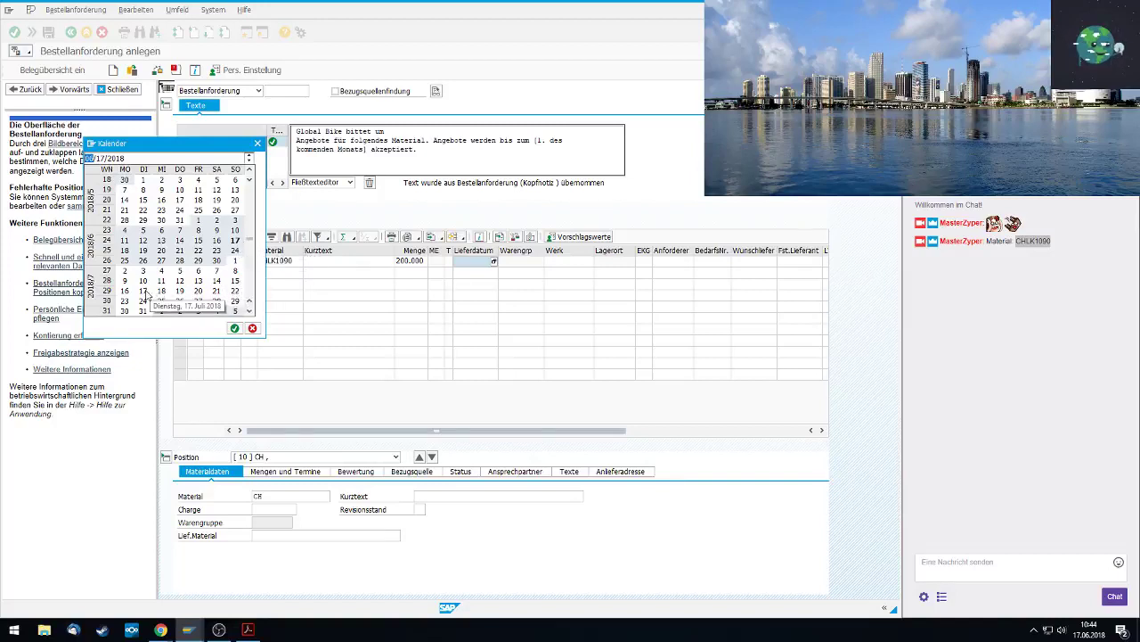
scroll(147, 294, down, 3)
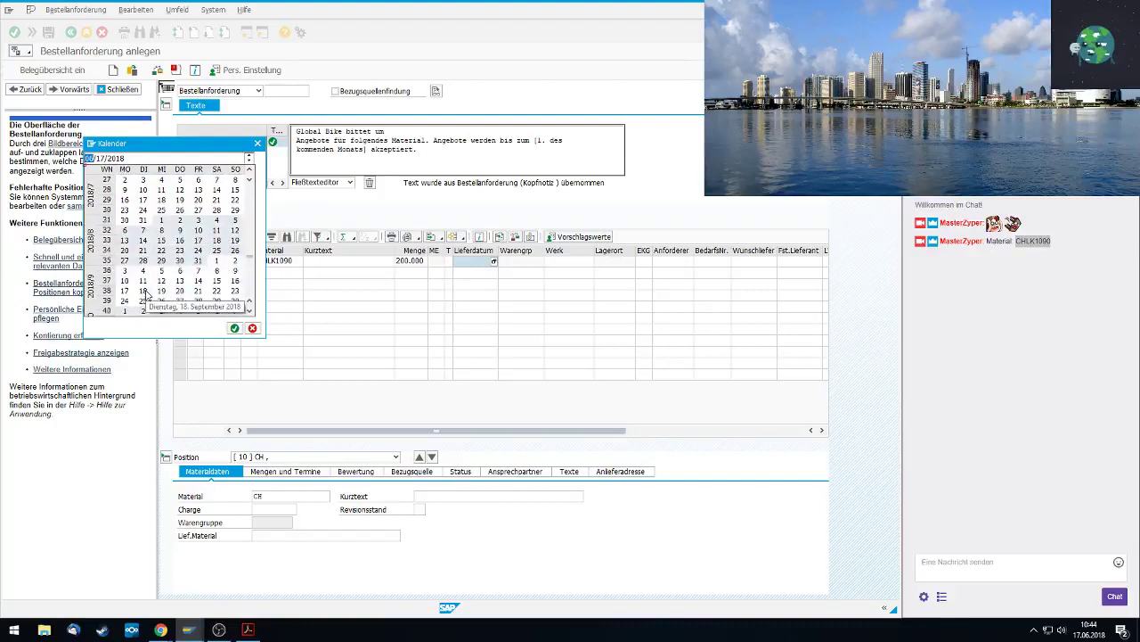
scroll(164, 295, up, 1)
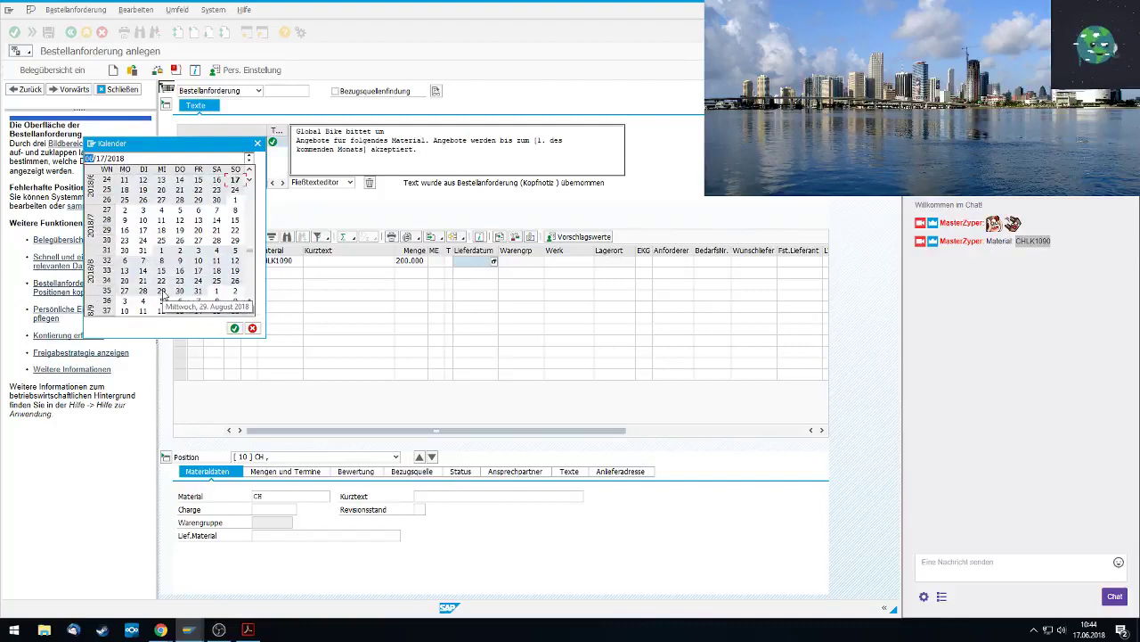
scroll(164, 295, up, 1)
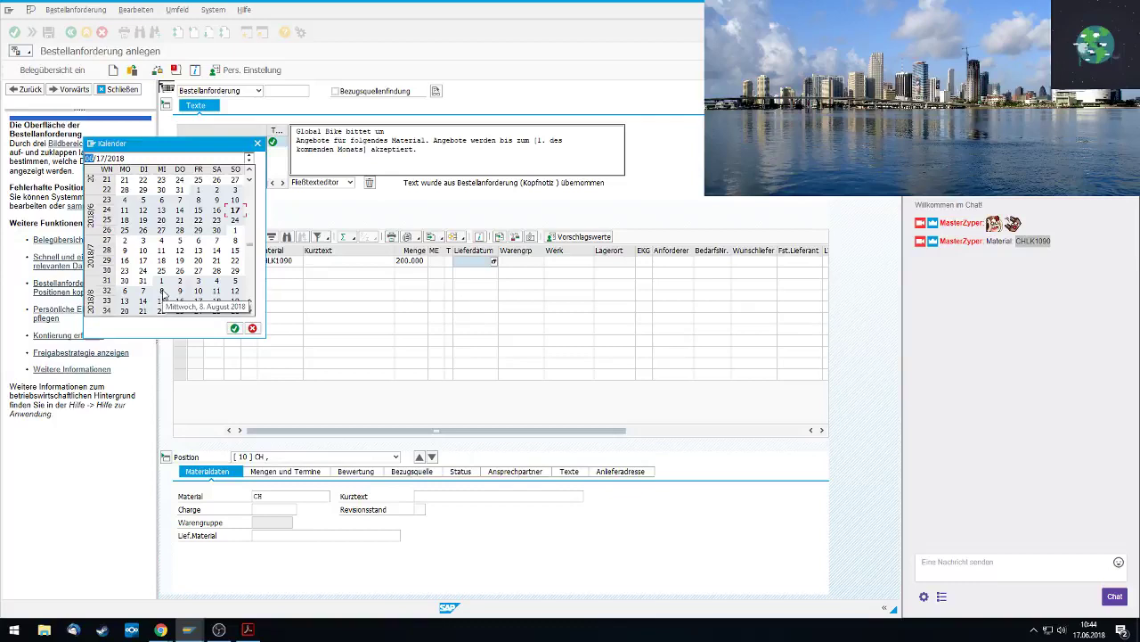
scroll(164, 295, down, 2)
scroll(154, 295, down, 1)
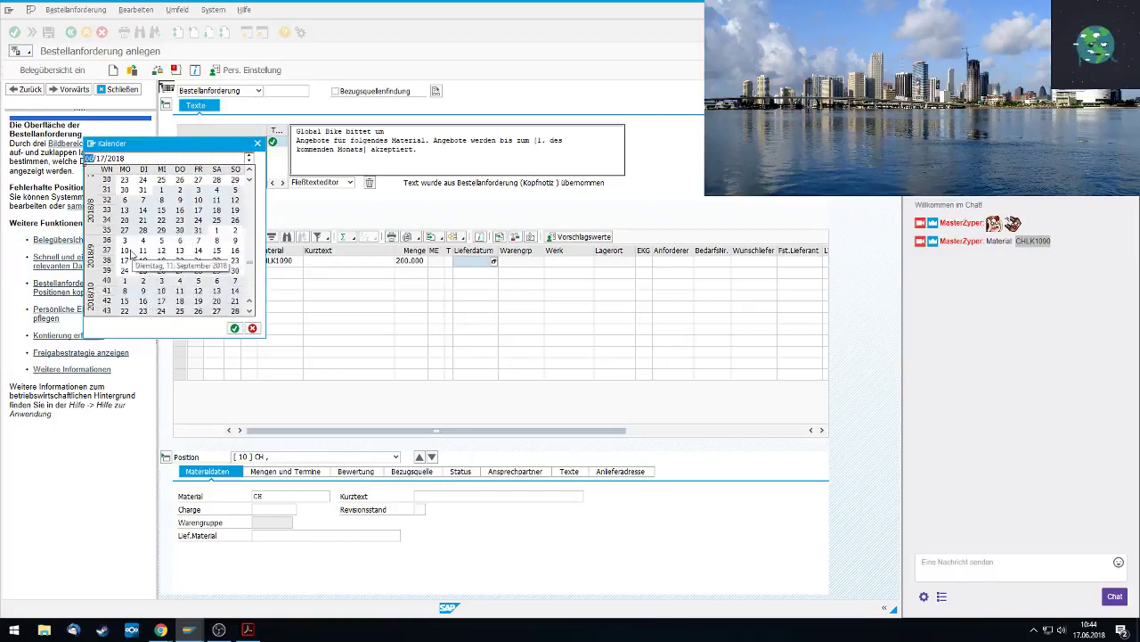
double_click(126, 262)
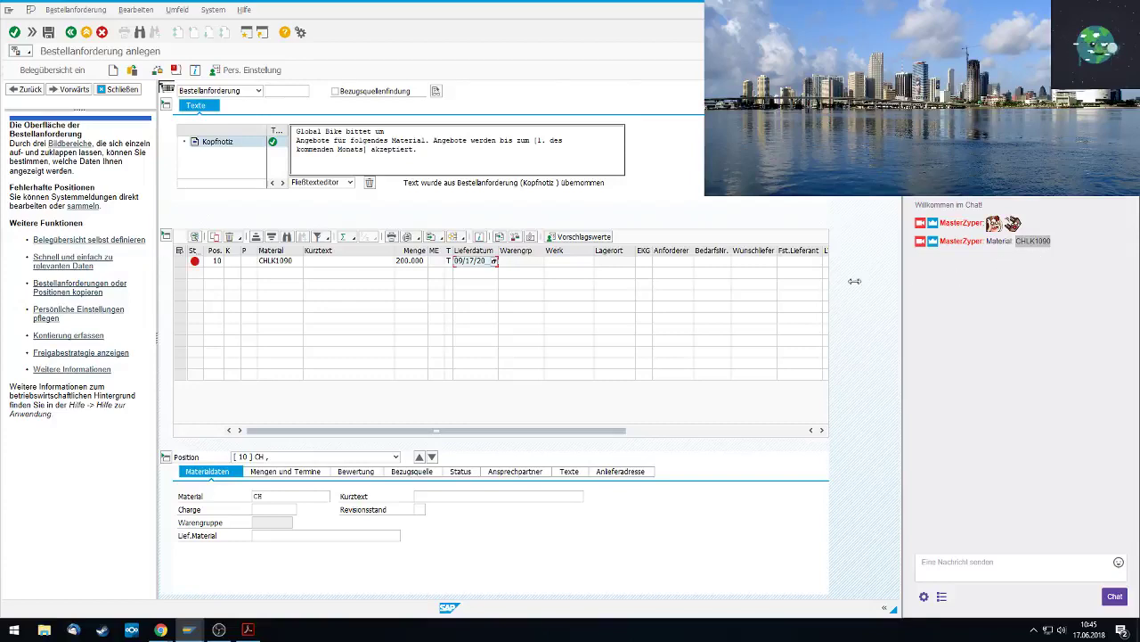
click(562, 262)
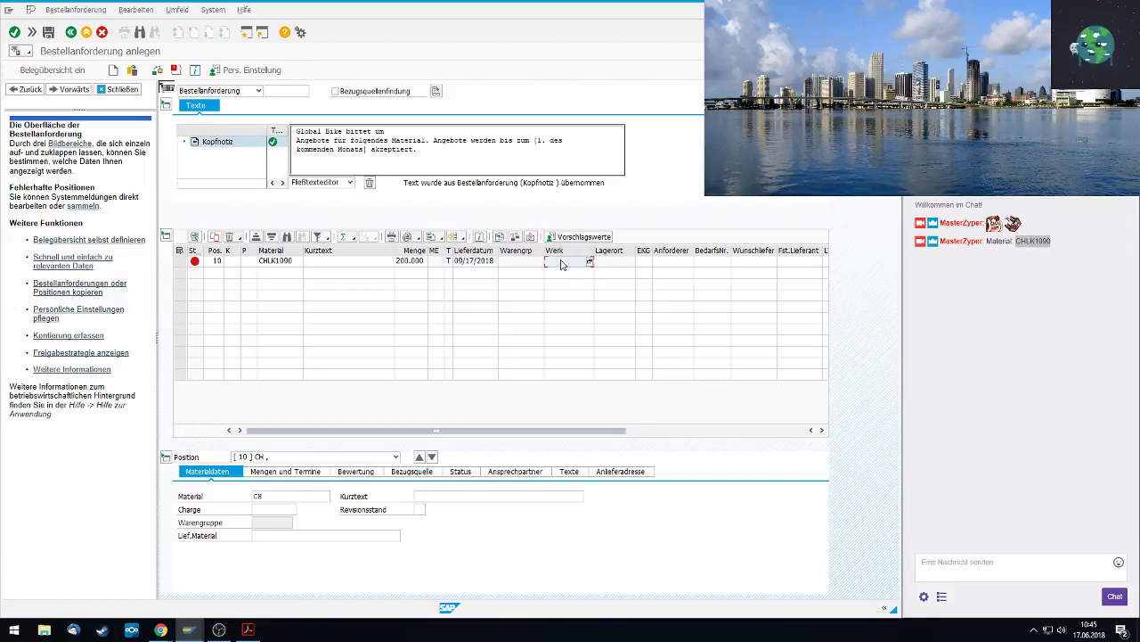
text(MI00)
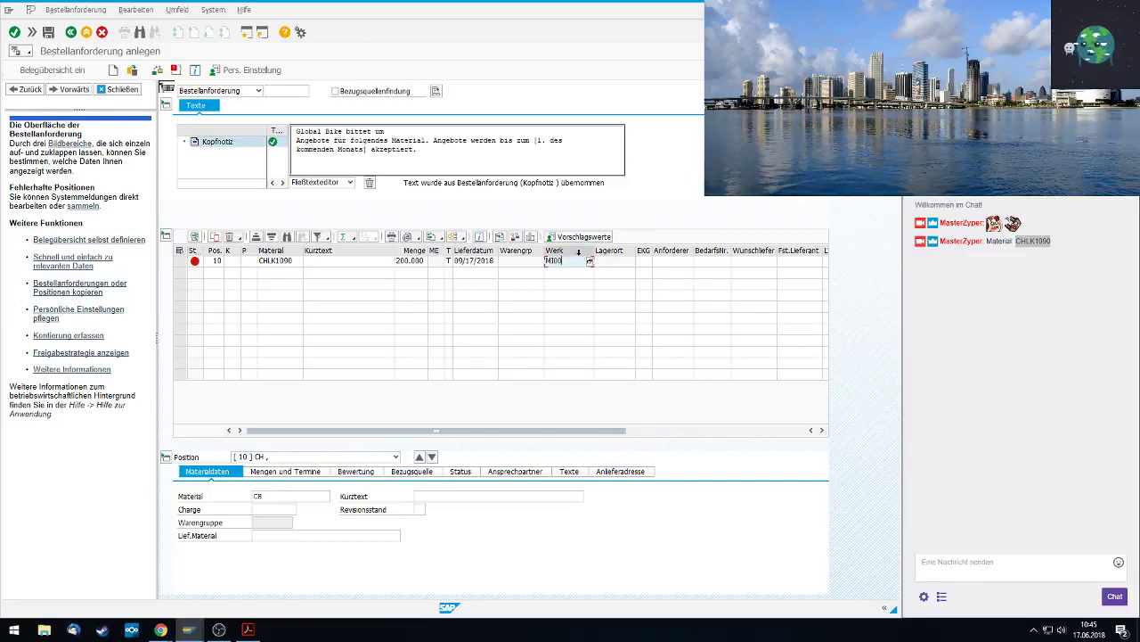
Try to choose storage location TG00 Trading Goods of plant MI00 as the item's Lagerort from the value list sorted by Lagerortbezeichnung
click(613, 264)
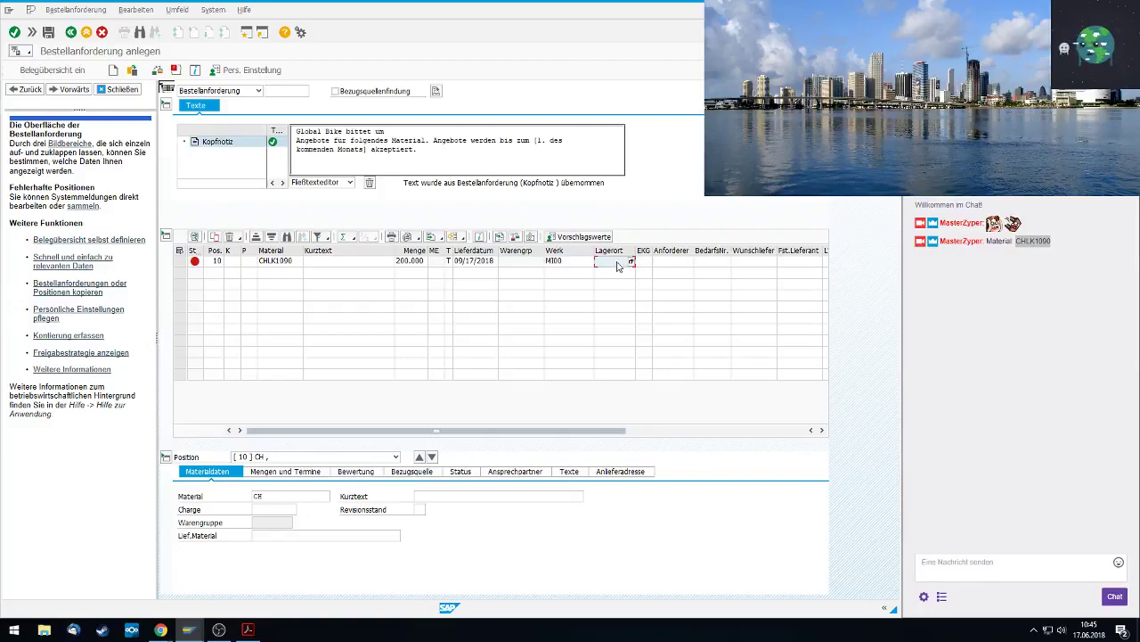
click(631, 262)
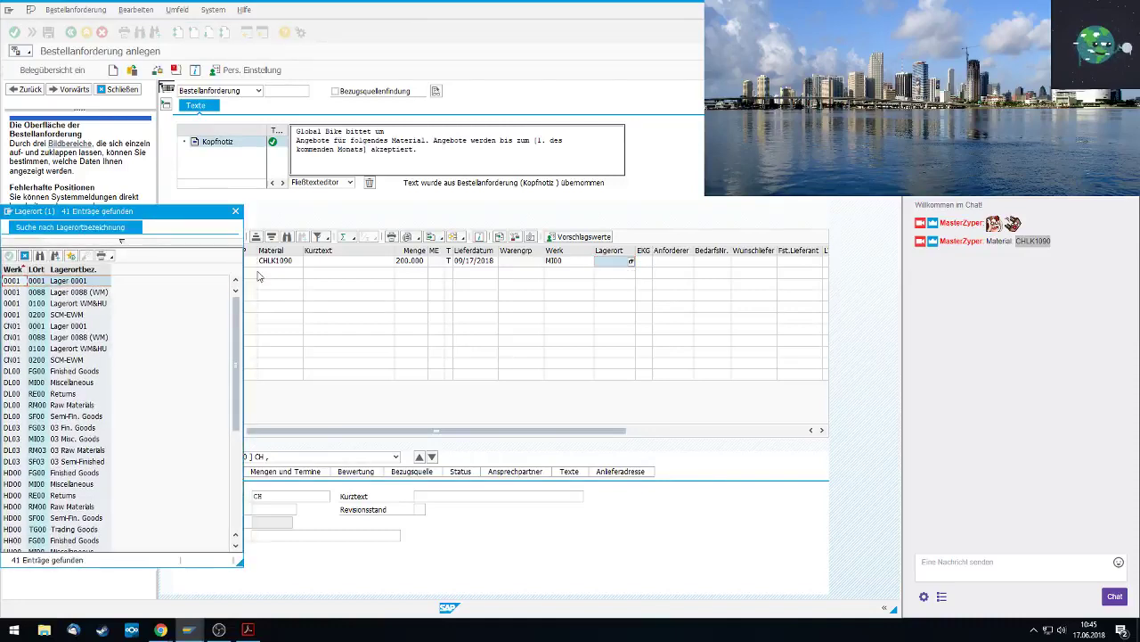
scroll(135, 350, down, 6)
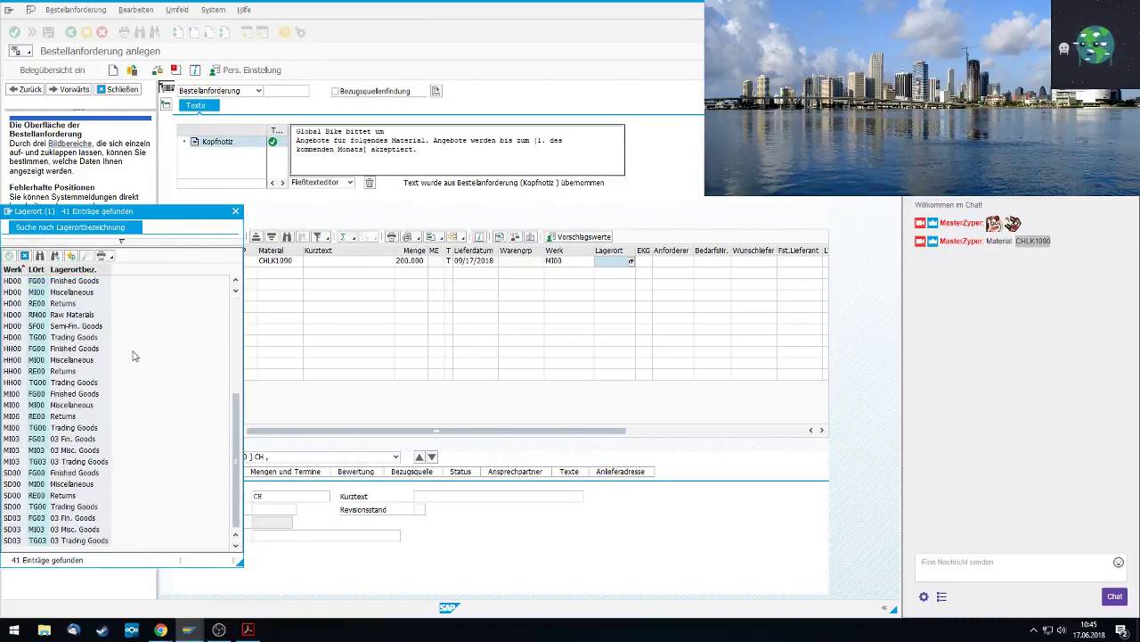
scroll(133, 354, up, 3)
scroll(132, 357, up, 3)
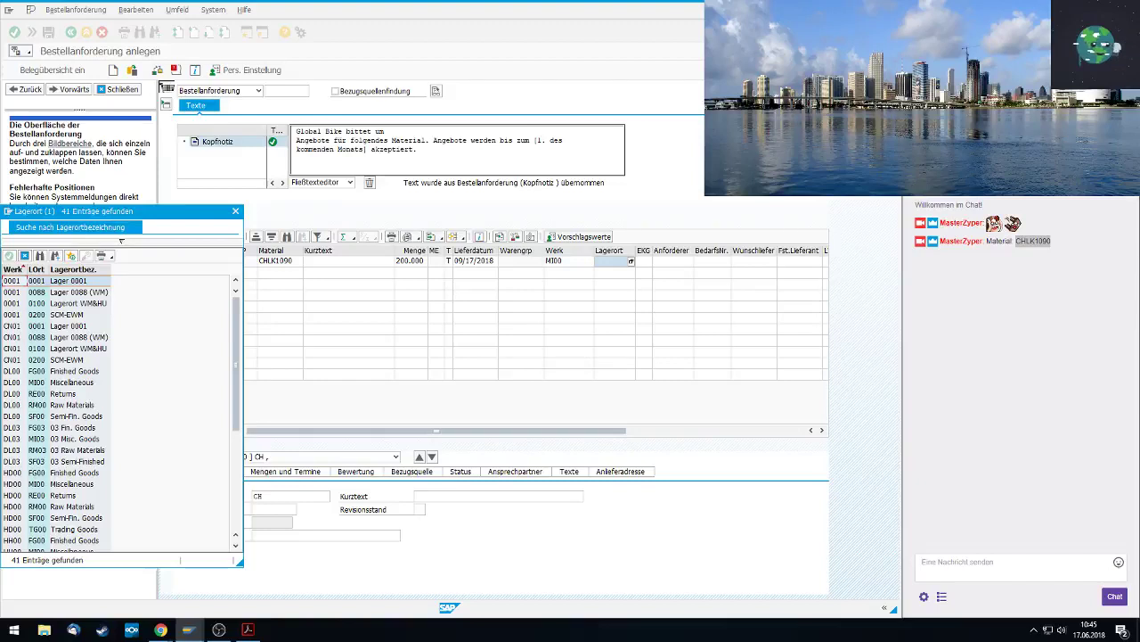
click(82, 270)
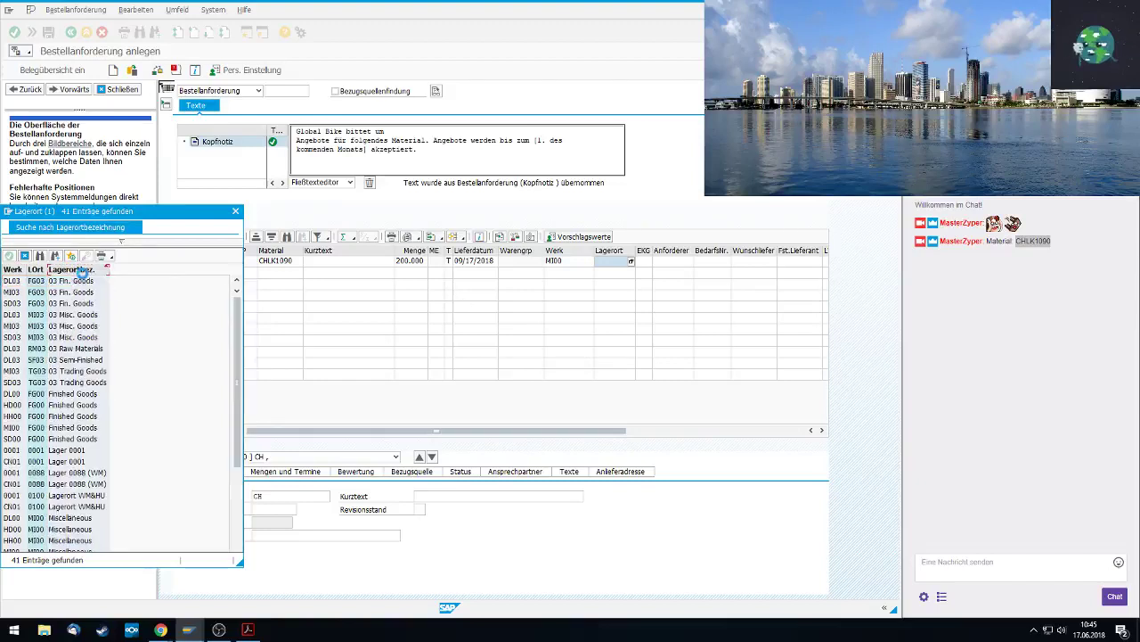
scroll(134, 392, down, 6)
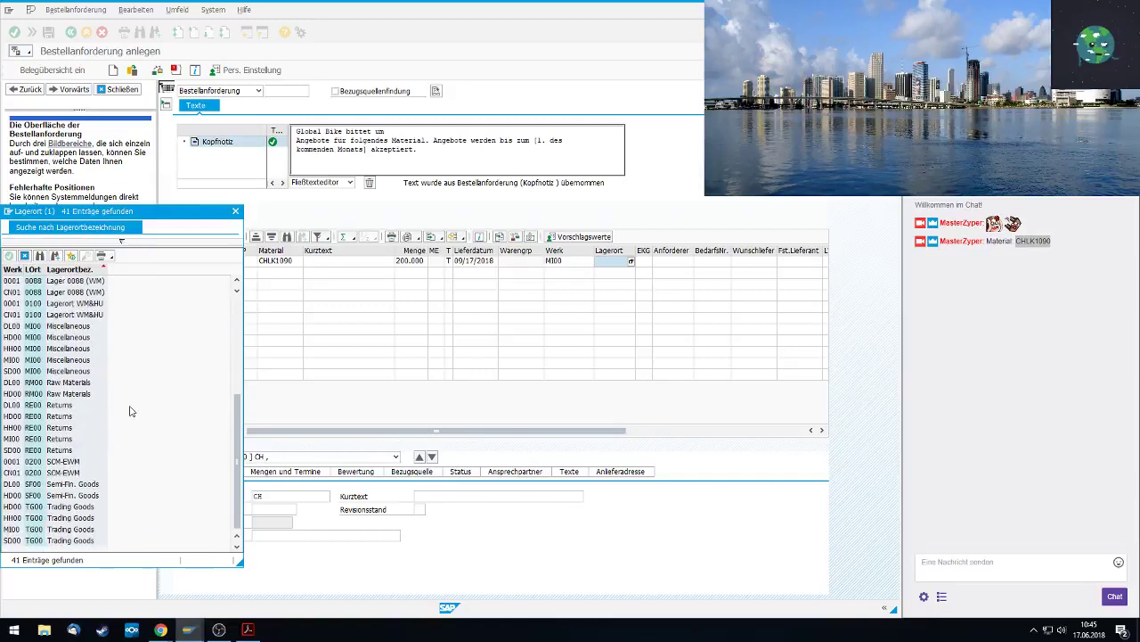
click(80, 507)
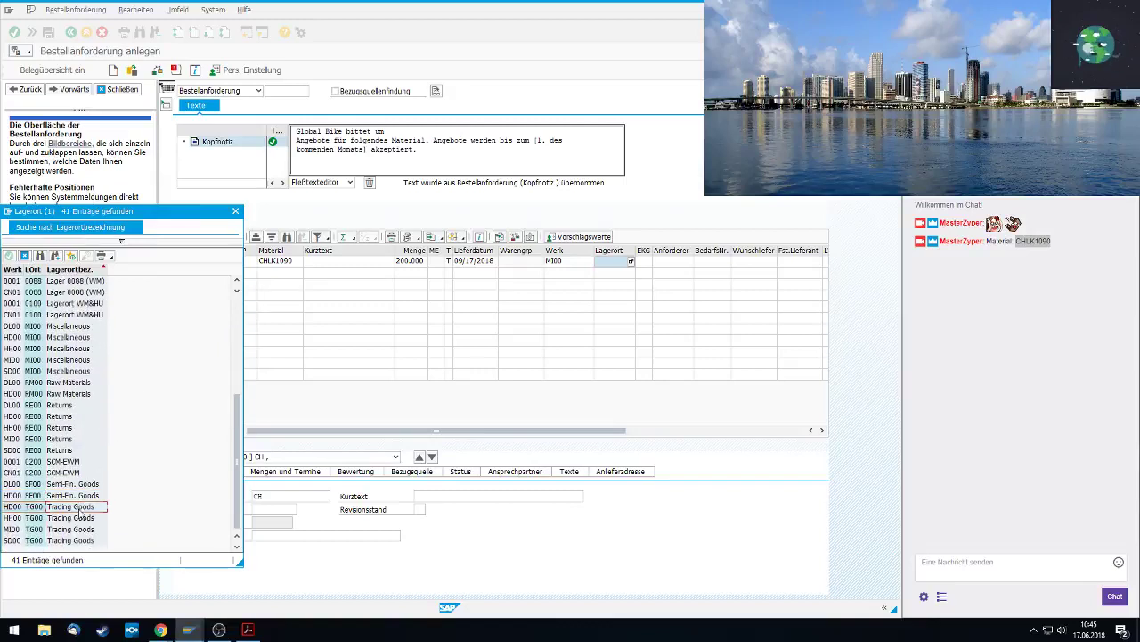
click(16, 530)
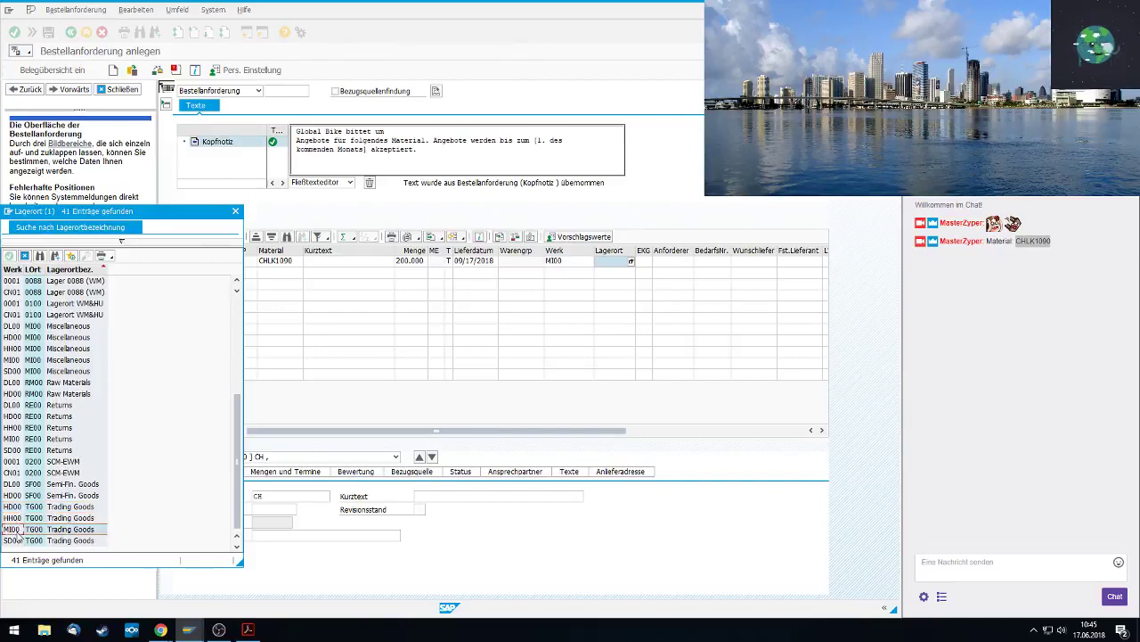
click(47, 532)
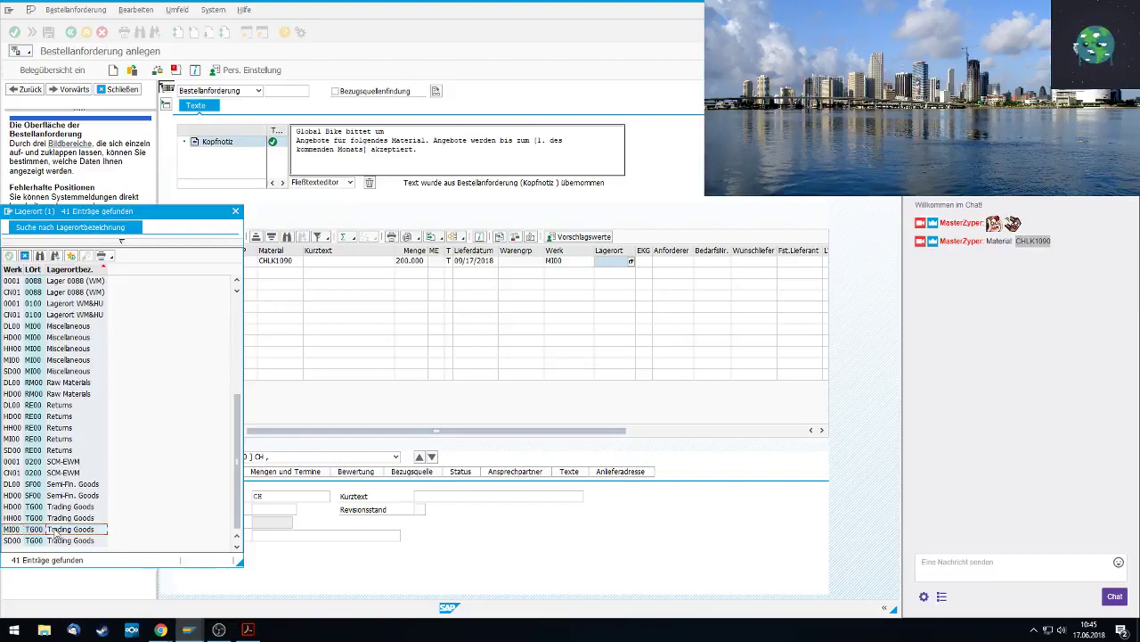
double_click(89, 531)
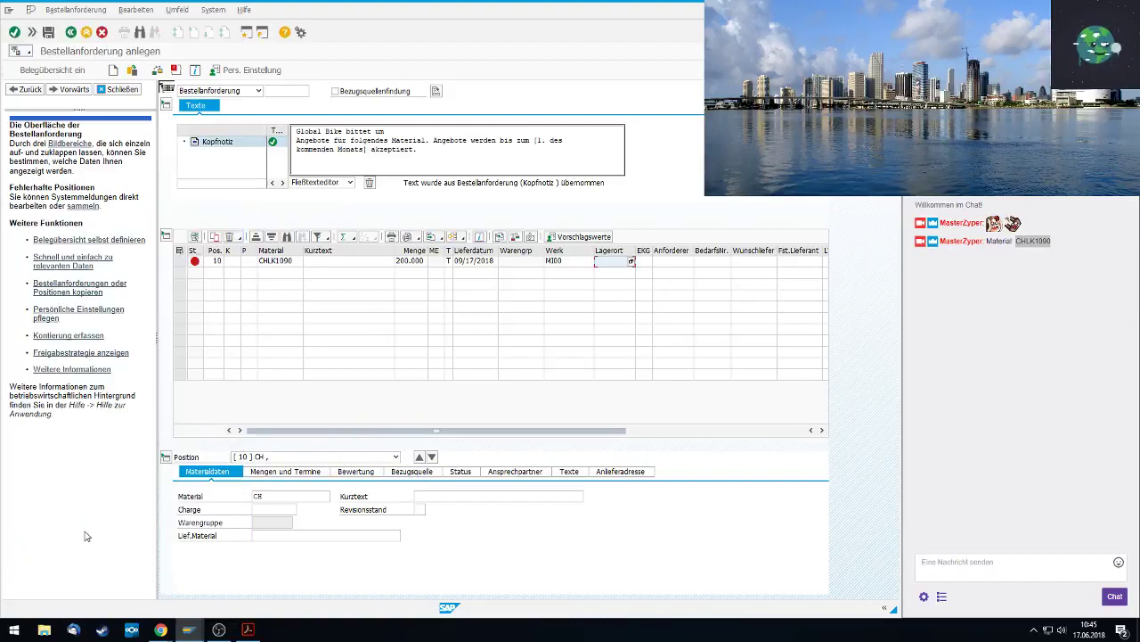
click(630, 261)
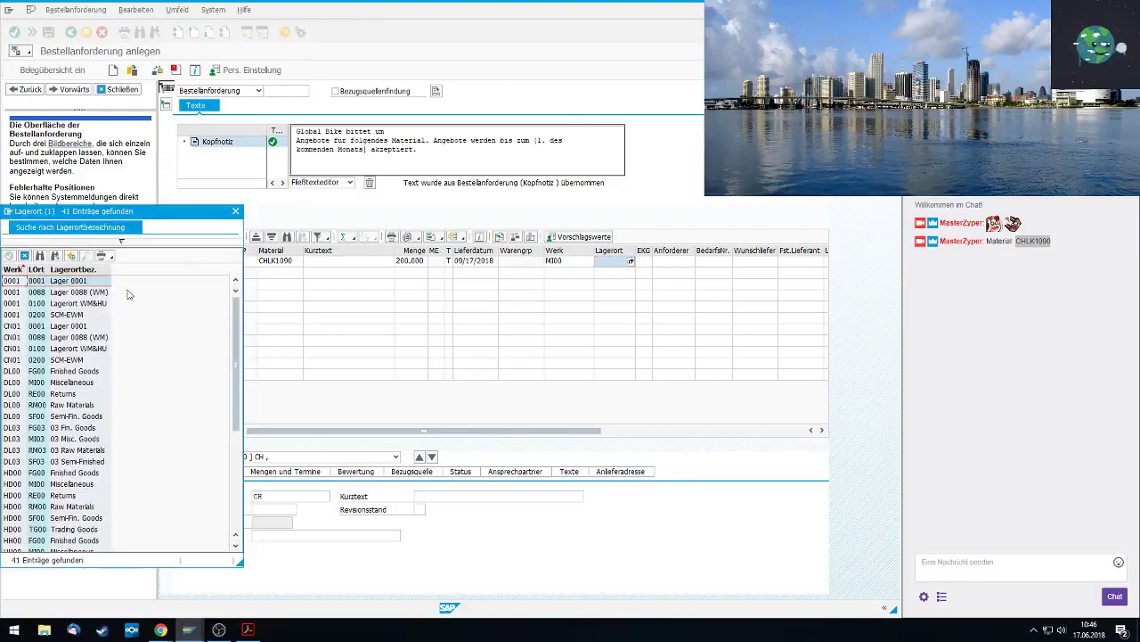
click(235, 212)
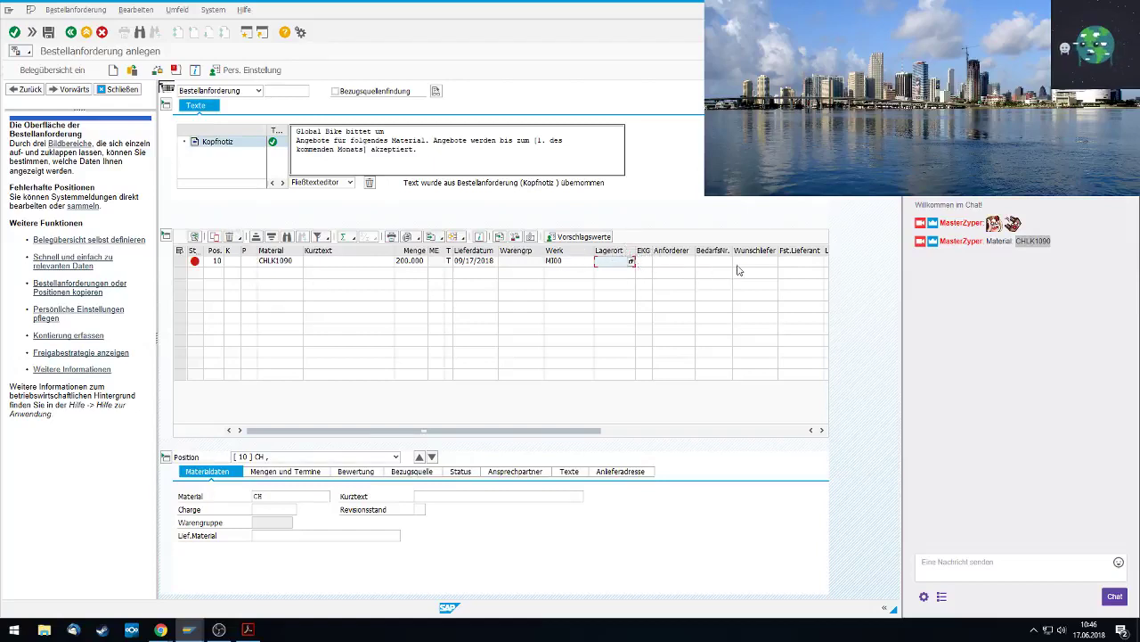
Set the purchasing group (EKG) of the CHLK1090 requisition item to N00
click(650, 264)
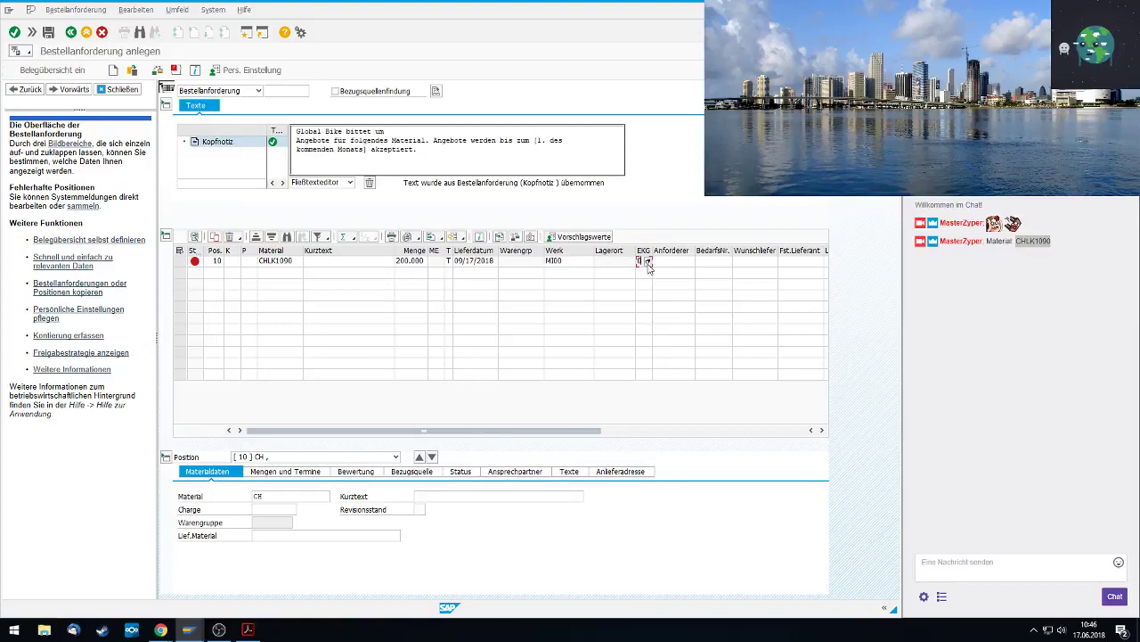
text(N00)
click(613, 264)
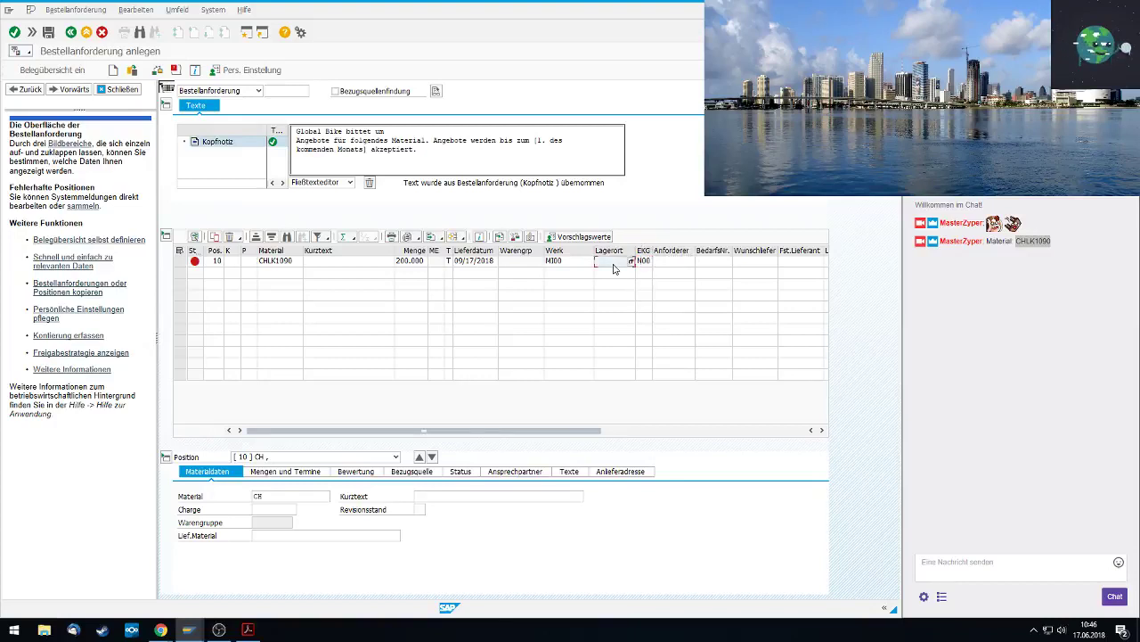
Try again to assign Lagerort TG00 Trading Goods of plant MI00 to the item, sorting the value list by Werk in descending order
right_click(613, 267)
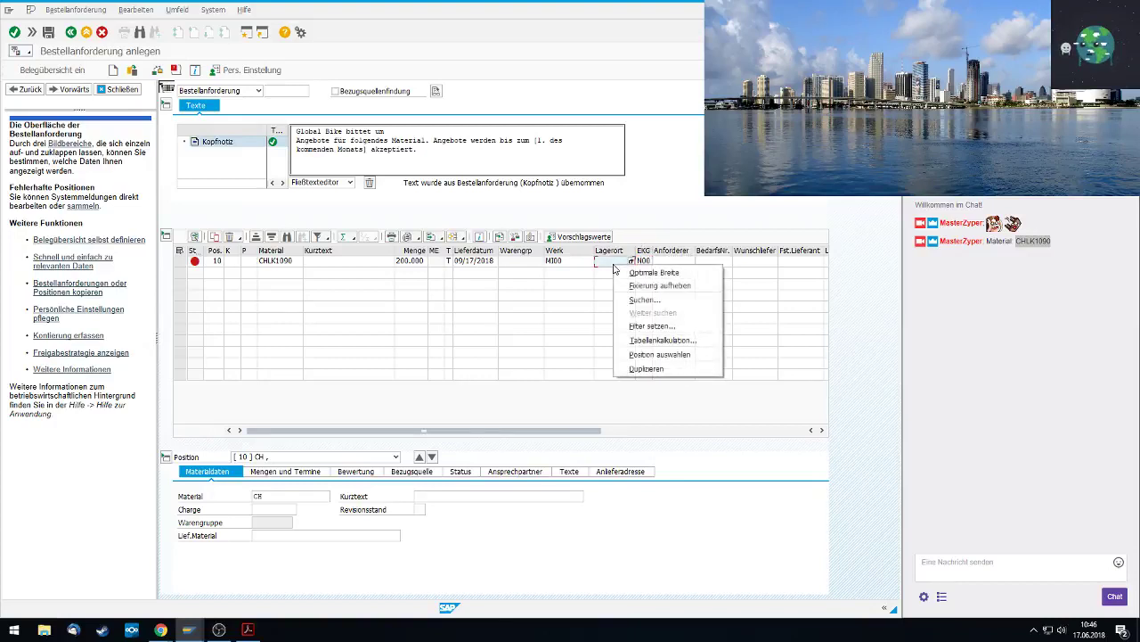
click(602, 267)
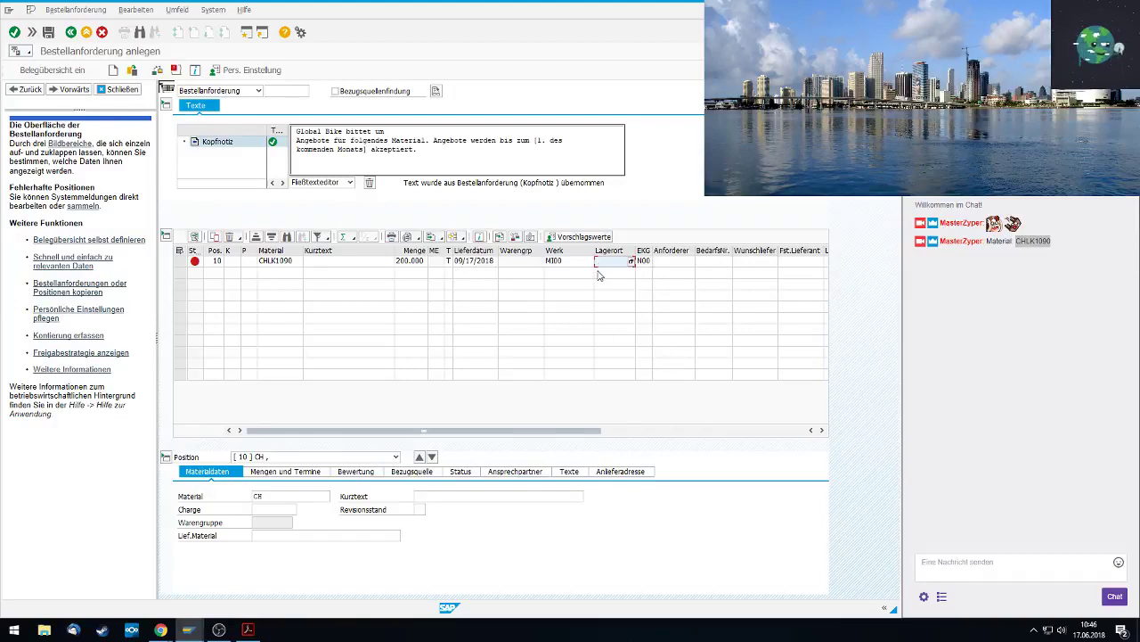
key(F4)
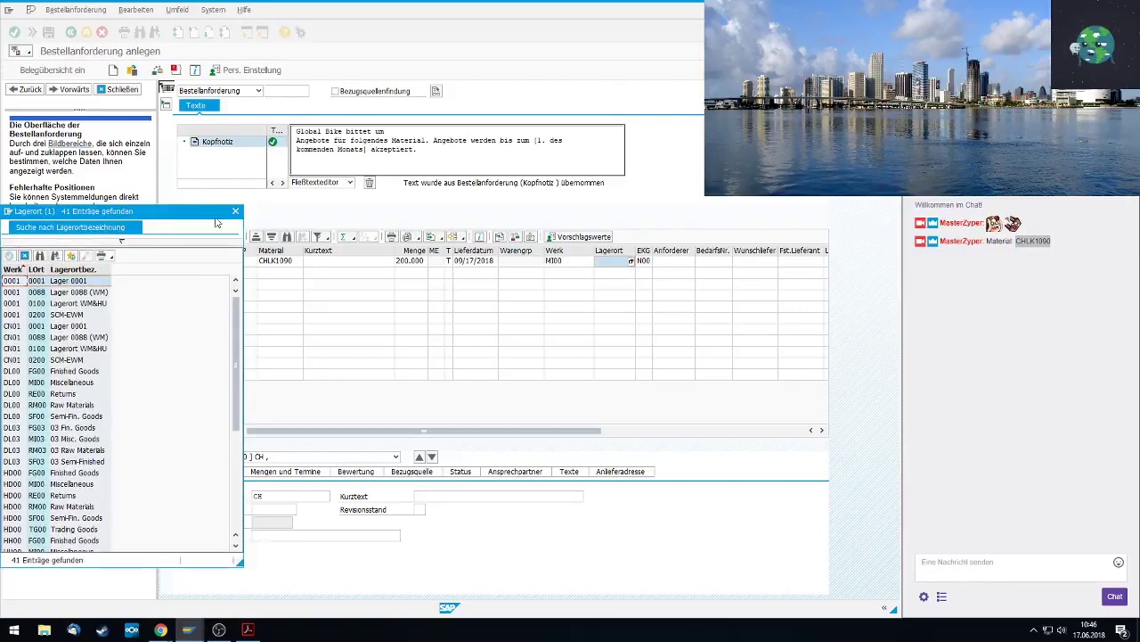
click(28, 305)
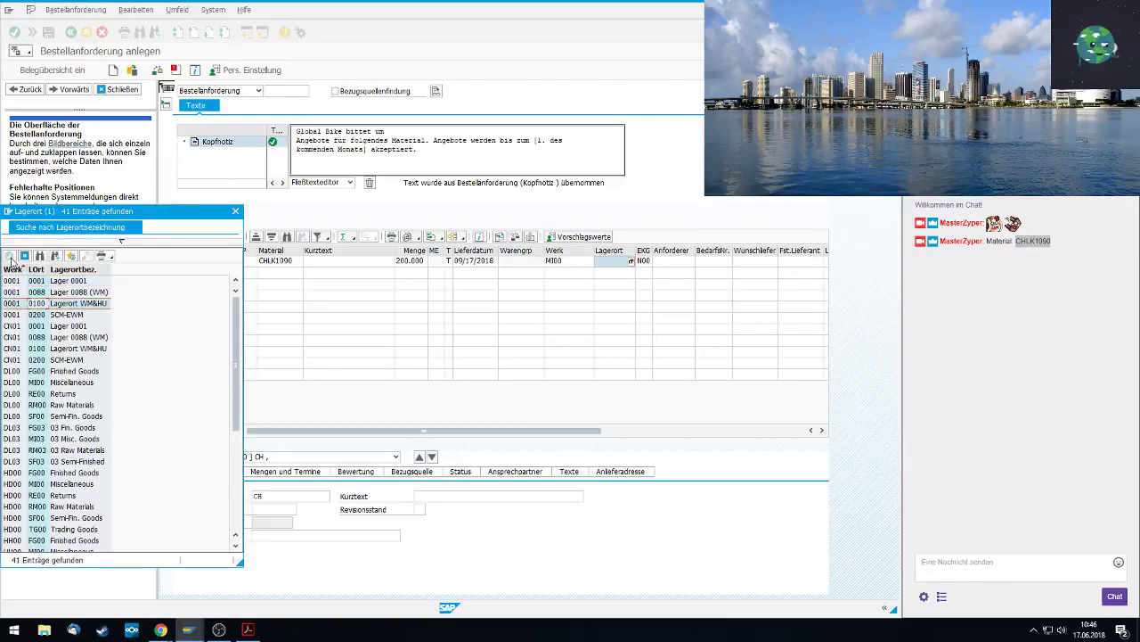
scroll(27, 330, down, 6)
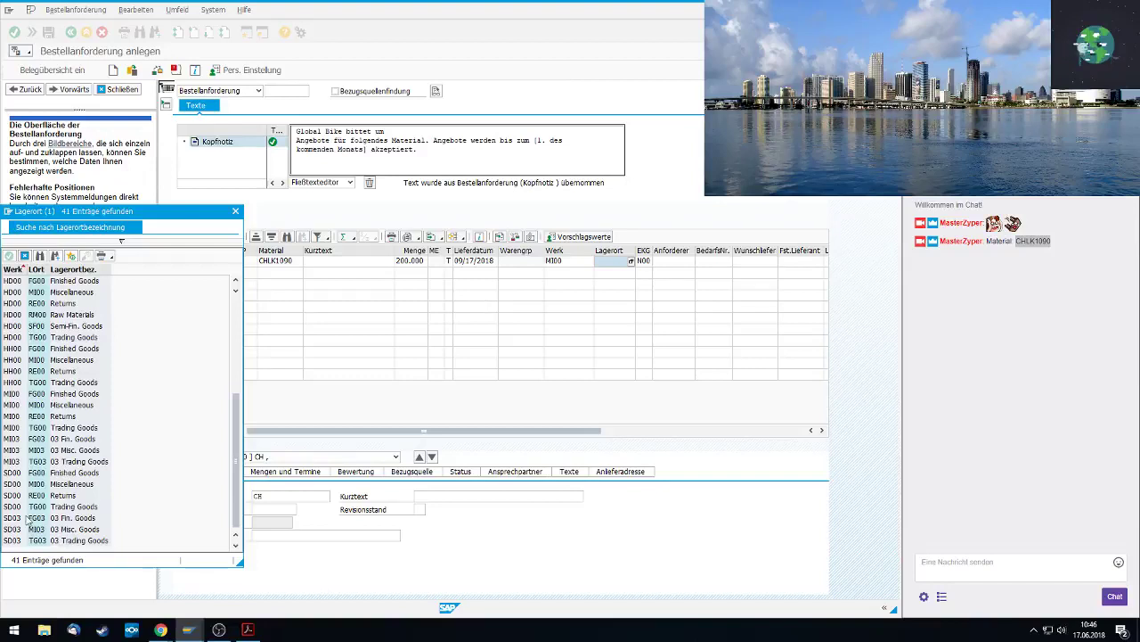
scroll(62, 506, up, 6)
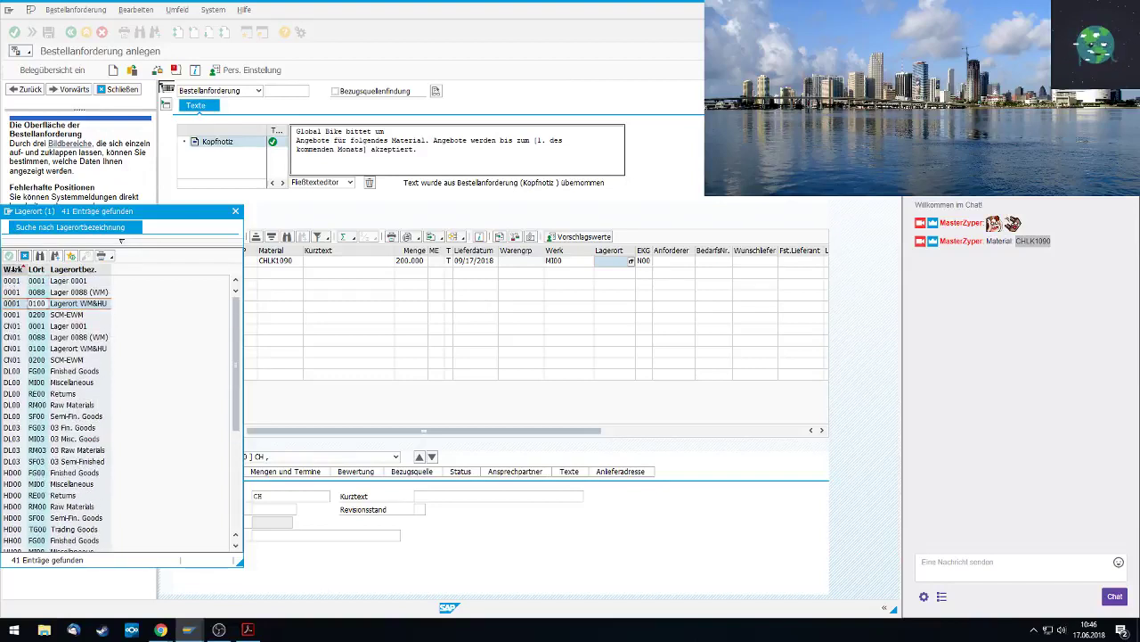
click(23, 268)
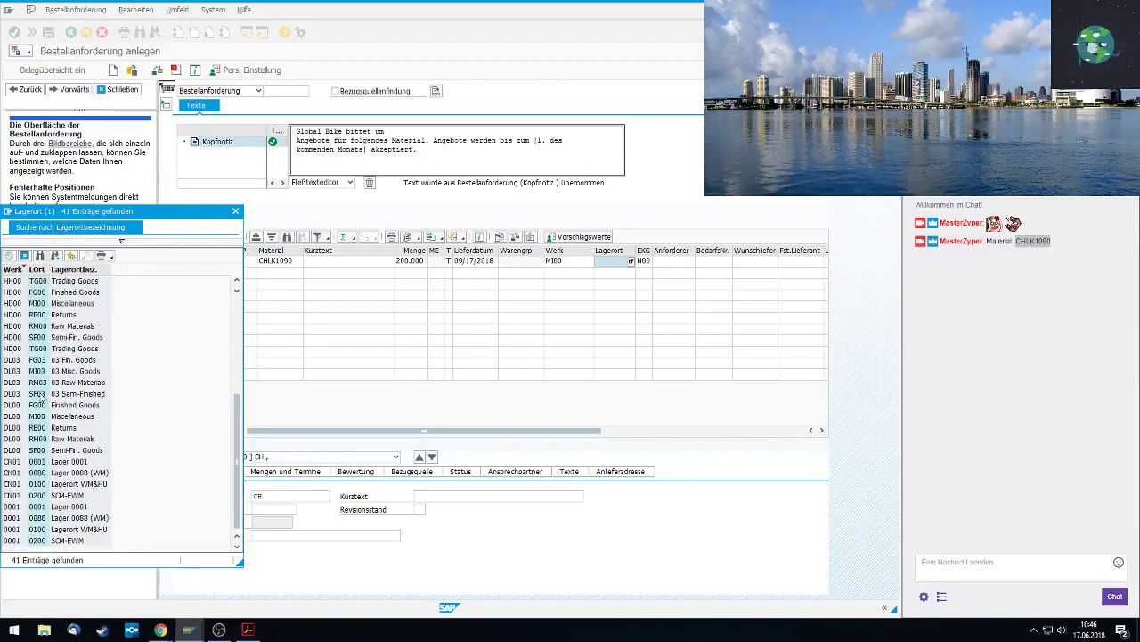
scroll(40, 397, up, 5)
click(19, 372)
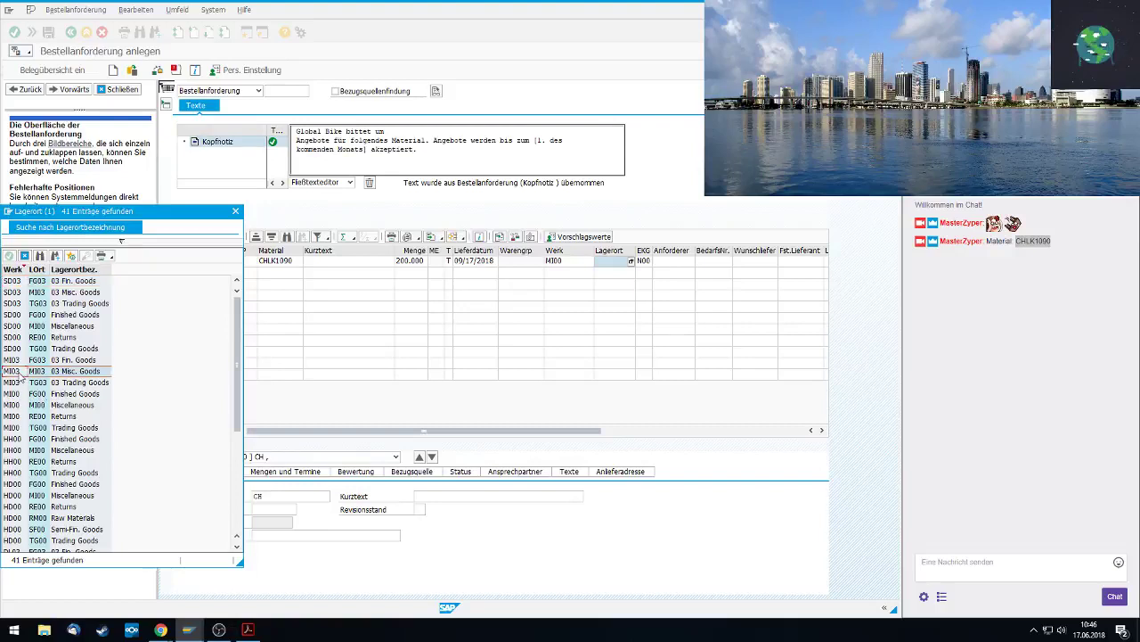
click(12, 353)
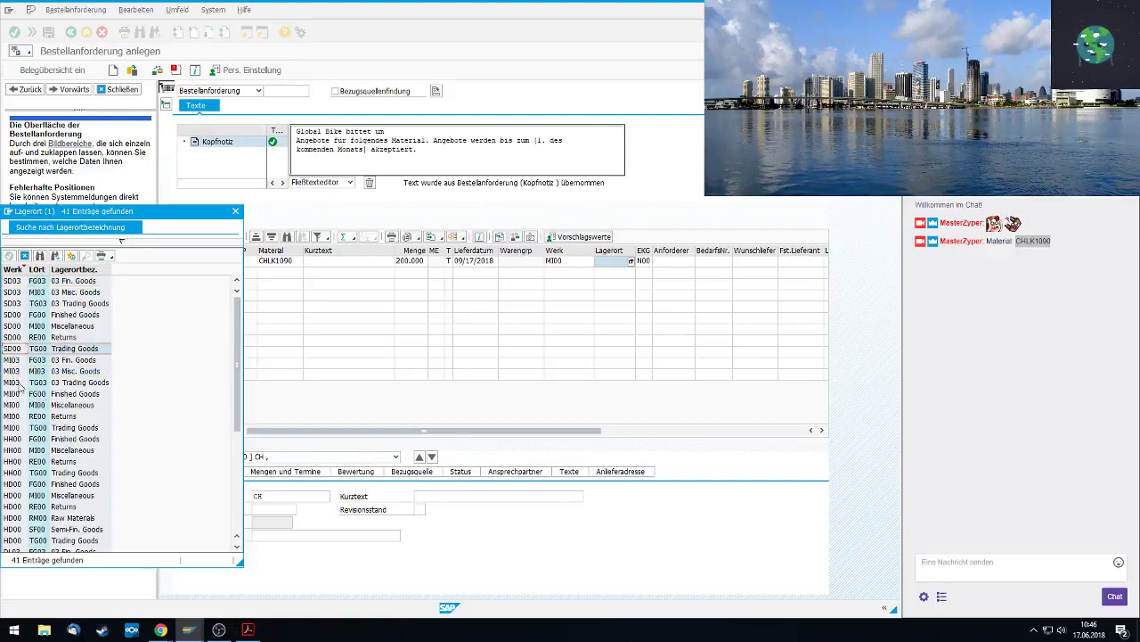
click(17, 428)
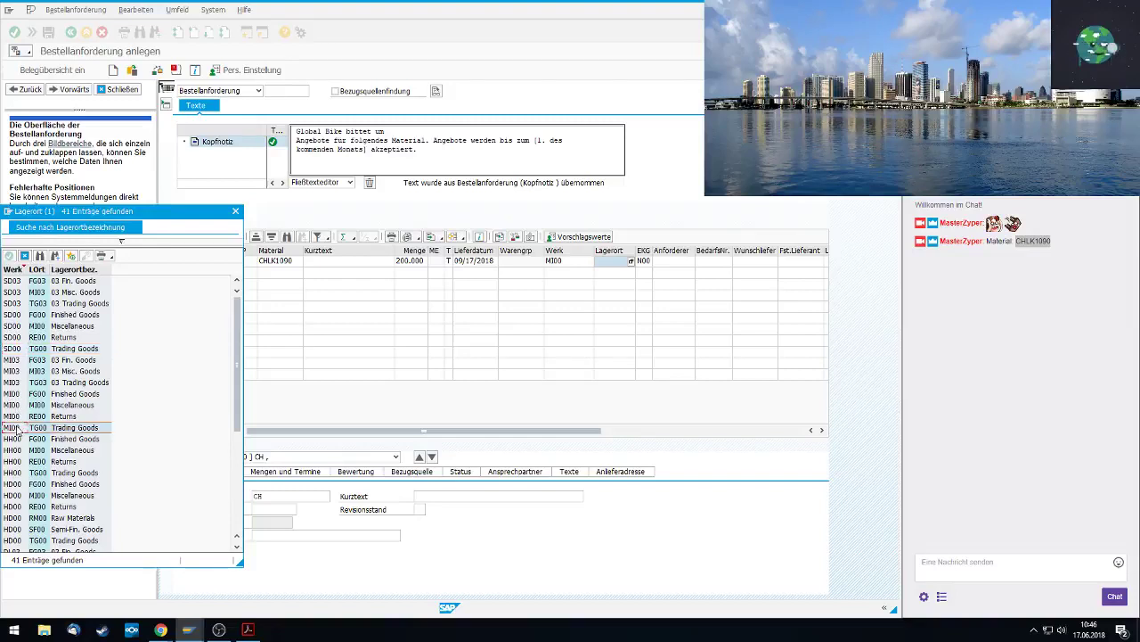
right_click(15, 428)
click(15, 429)
double_click(15, 429)
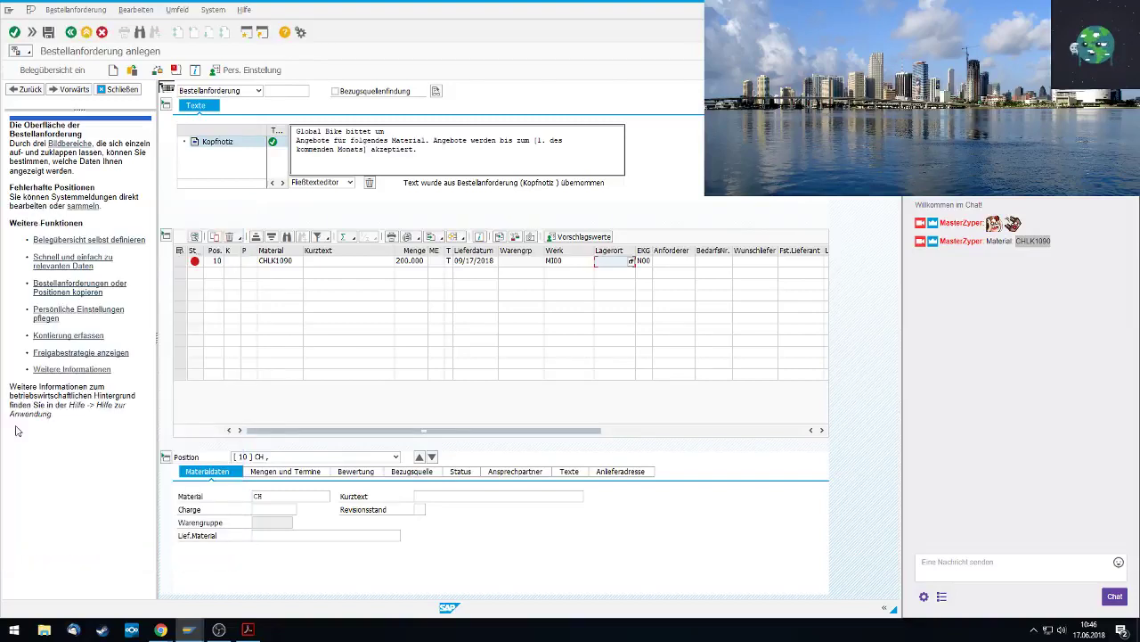
click(458, 329)
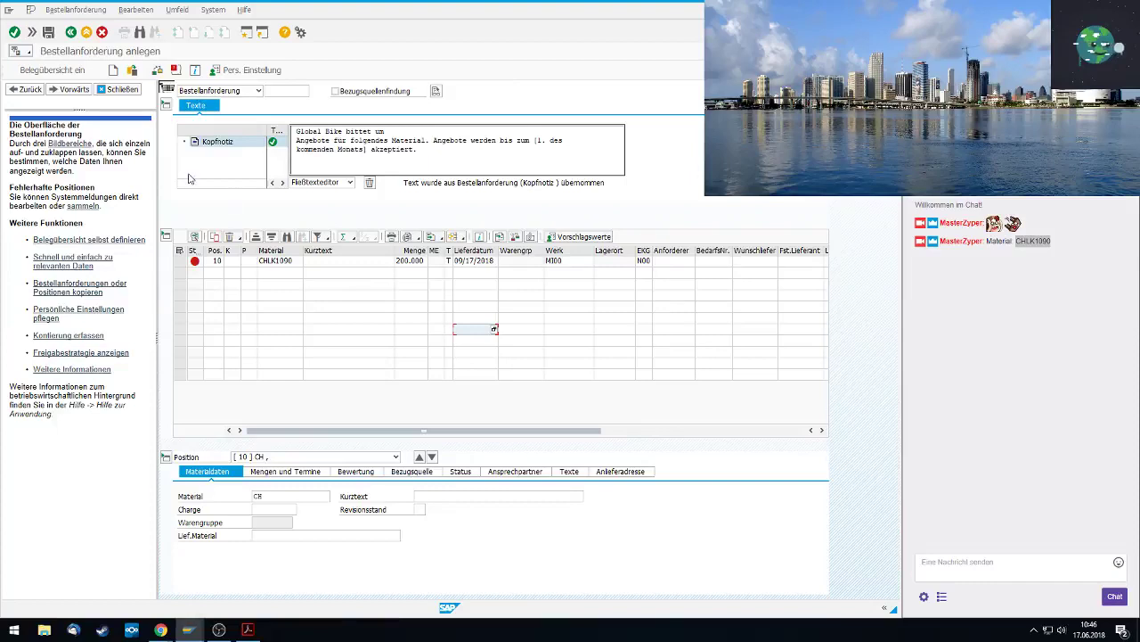
click(70, 33)
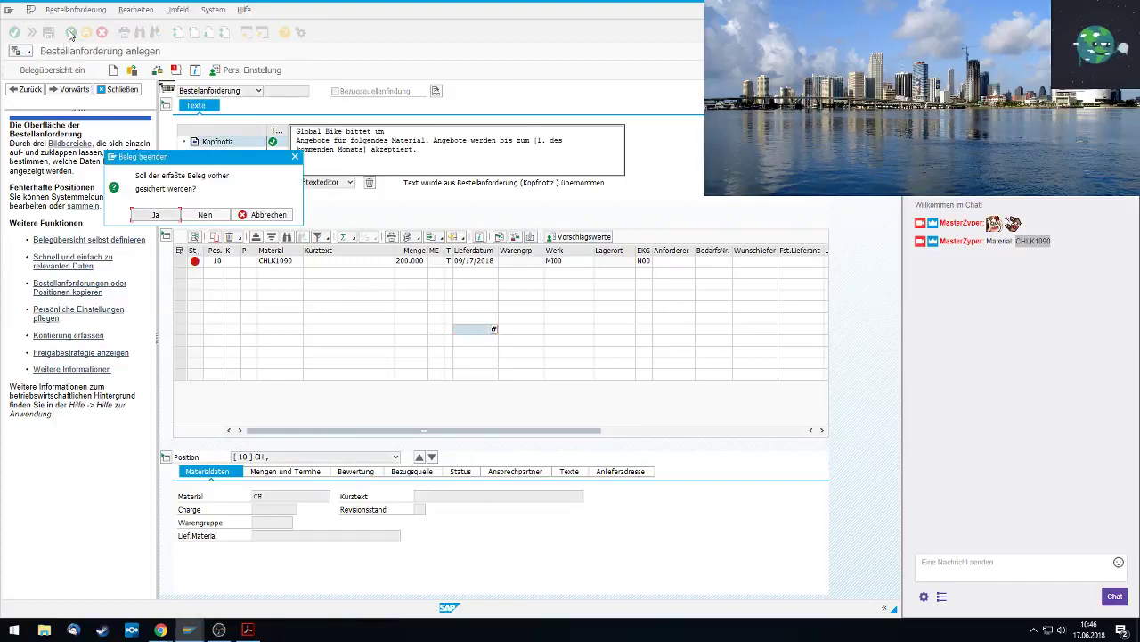
click(261, 214)
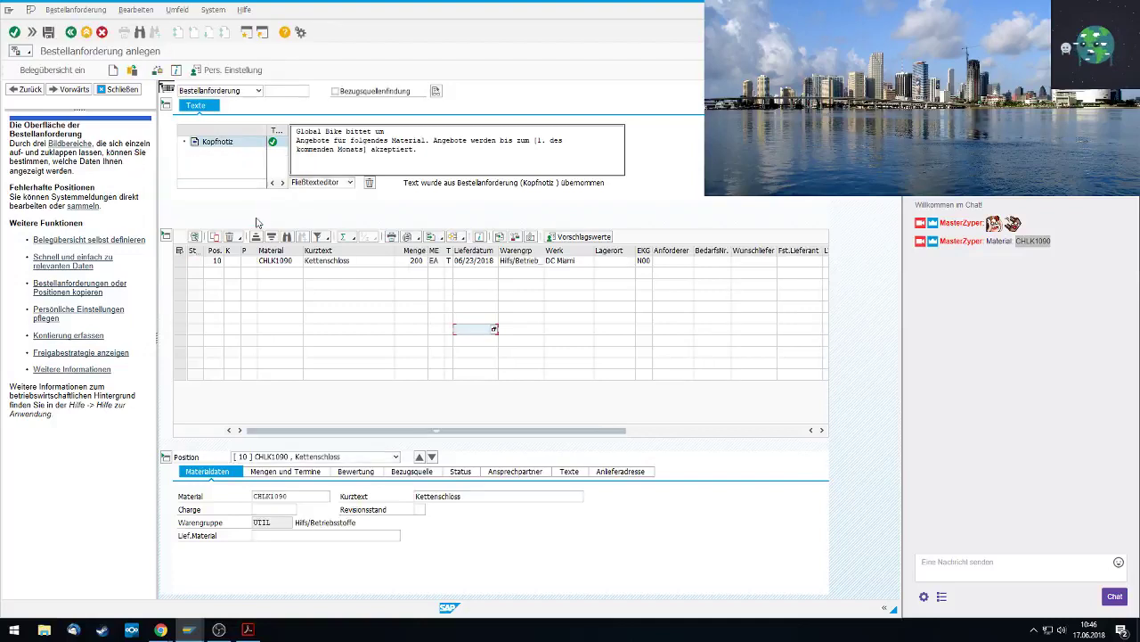
Enter TG00 directly as the Lagerort of the CHLK1090 item and confirm the entry
click(613, 260)
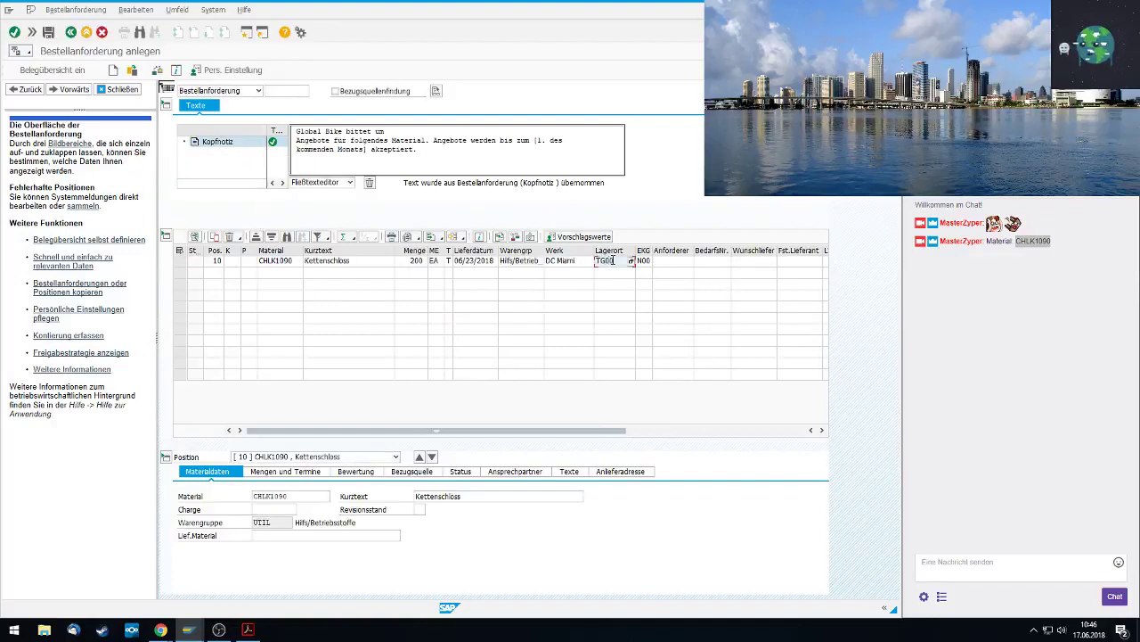
key(Return)
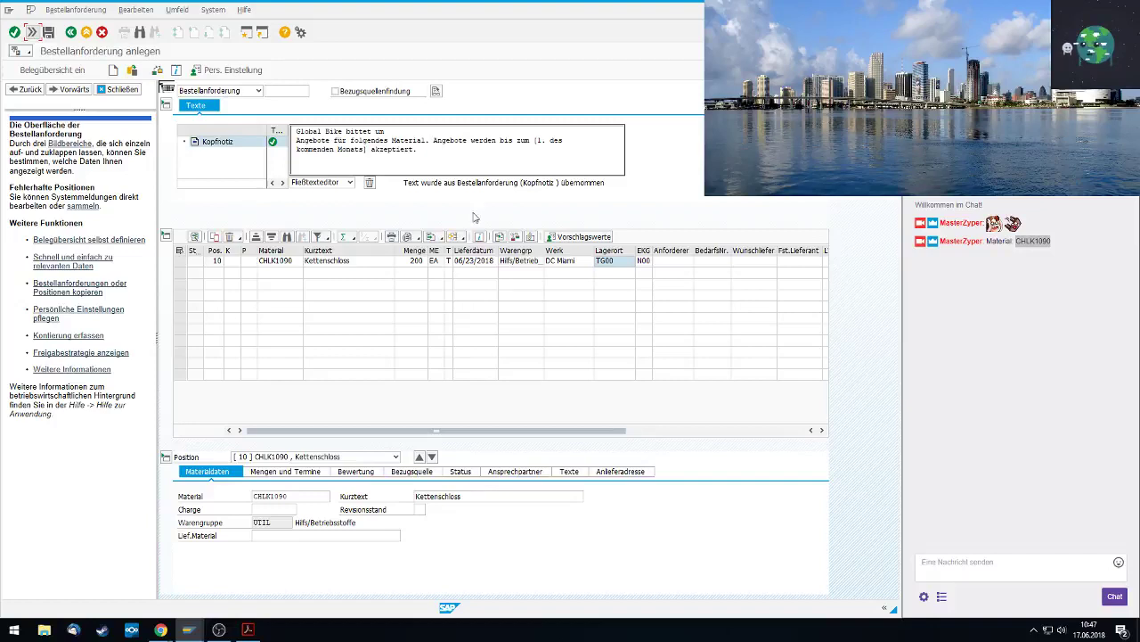
key(alt+Tab)
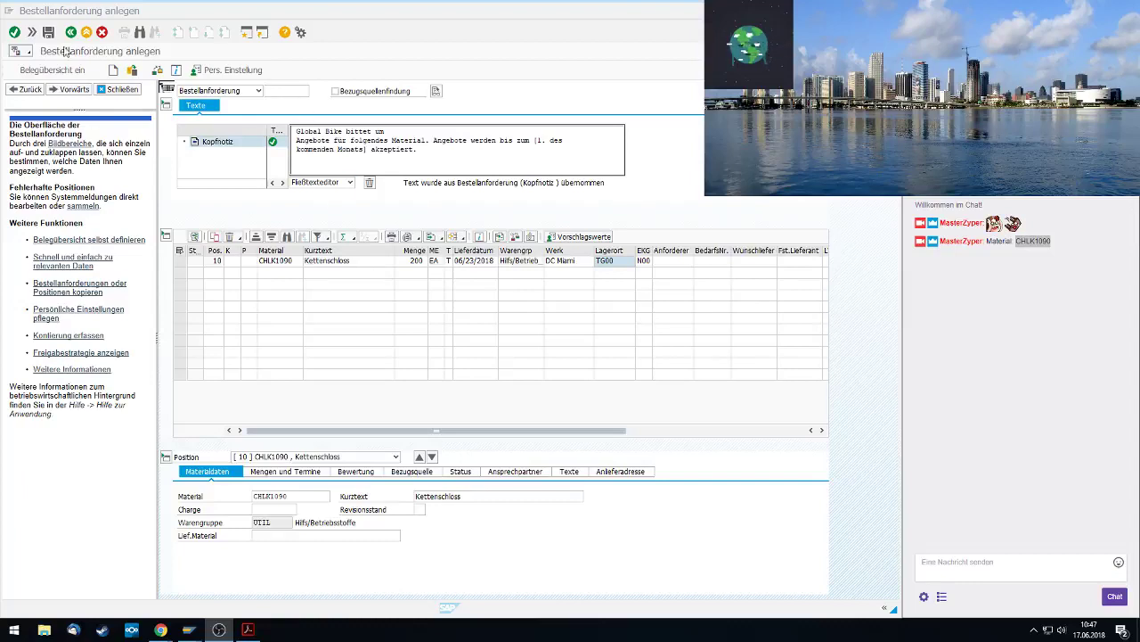
click(10, 34)
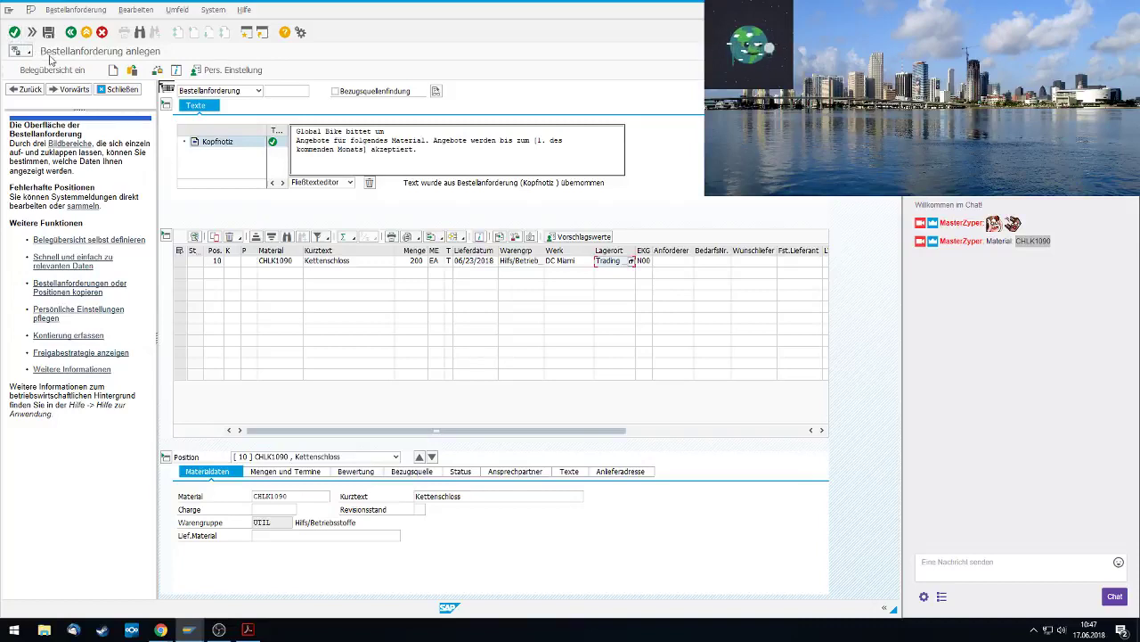
Set the delivery date (Lieferdatum) of the CHLK1090 item to 09/17/2018 and save the purchase requisition
click(472, 263)
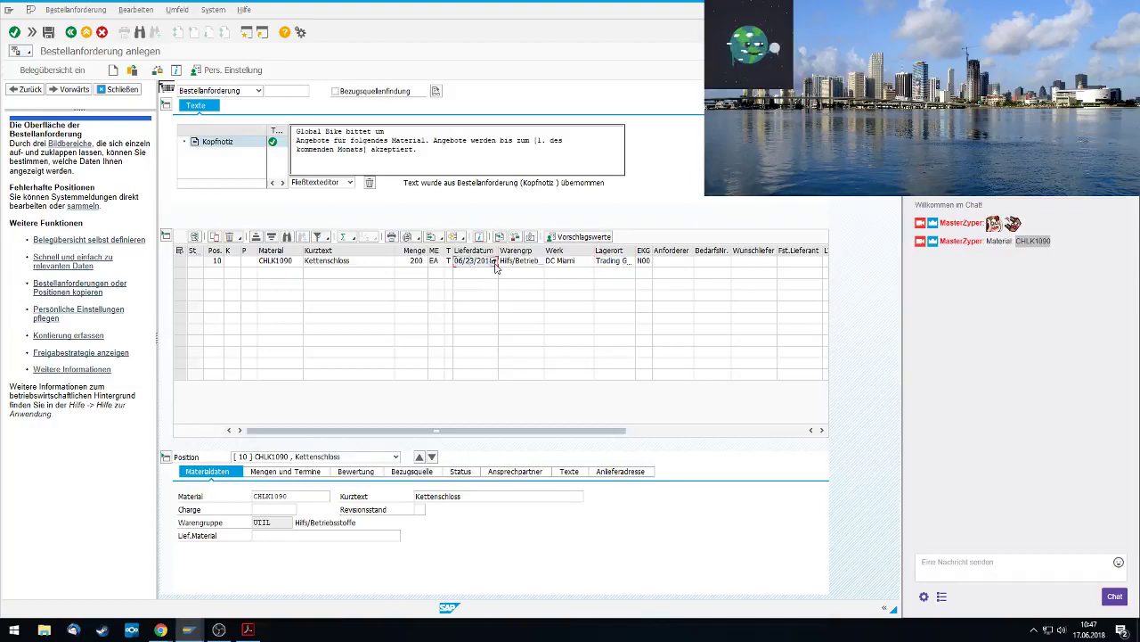
click(495, 263)
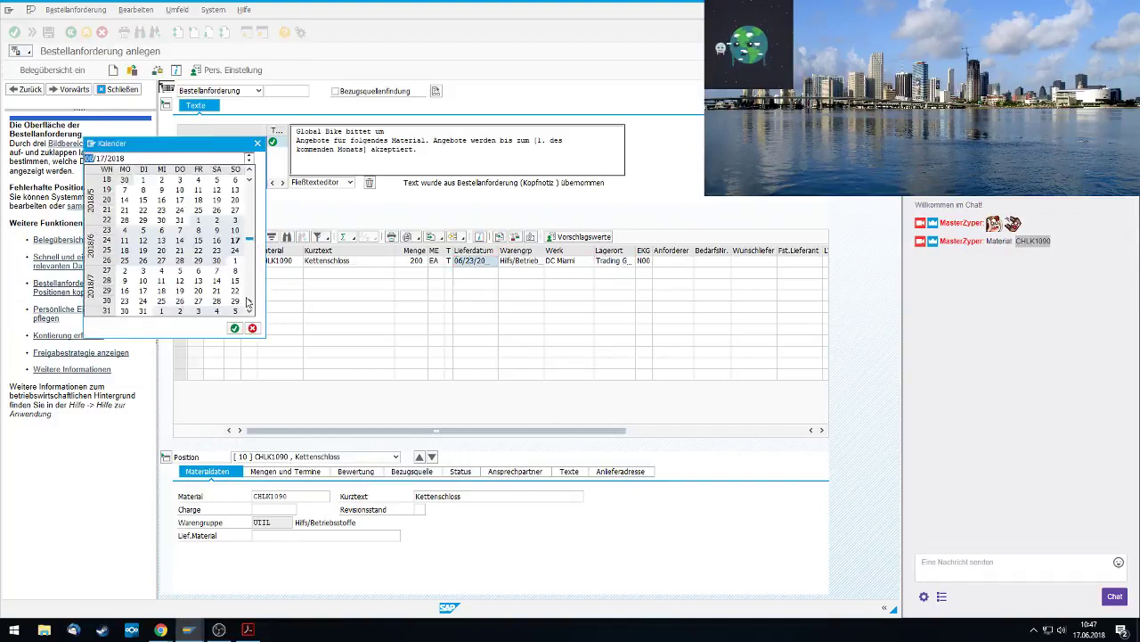
scroll(247, 302, down, 5)
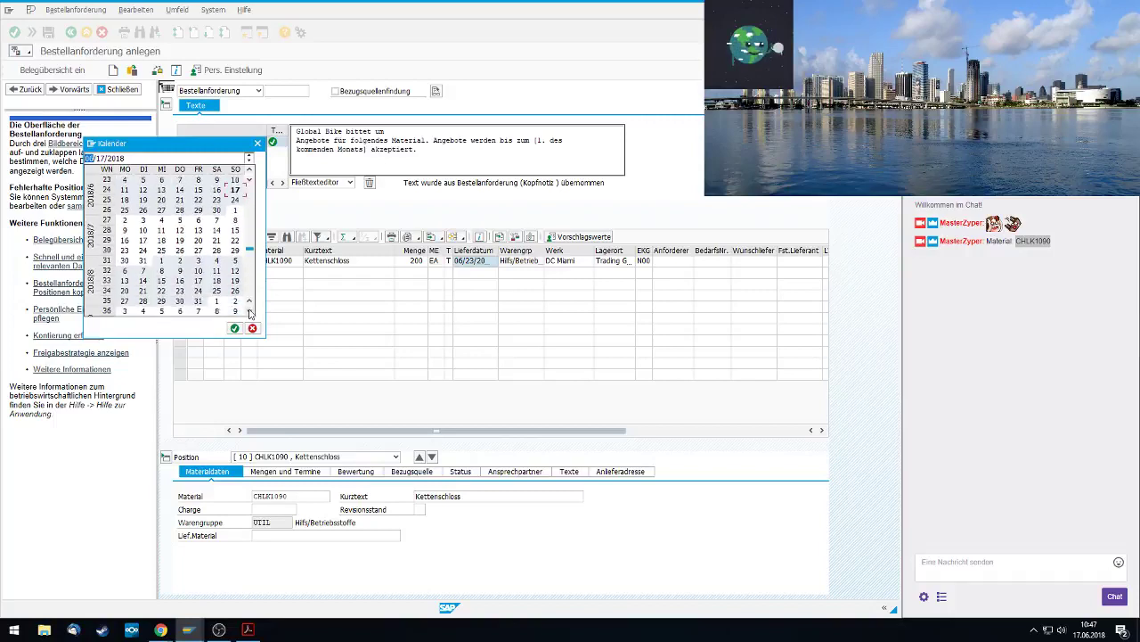
scroll(250, 312, down, 2)
double_click(125, 307)
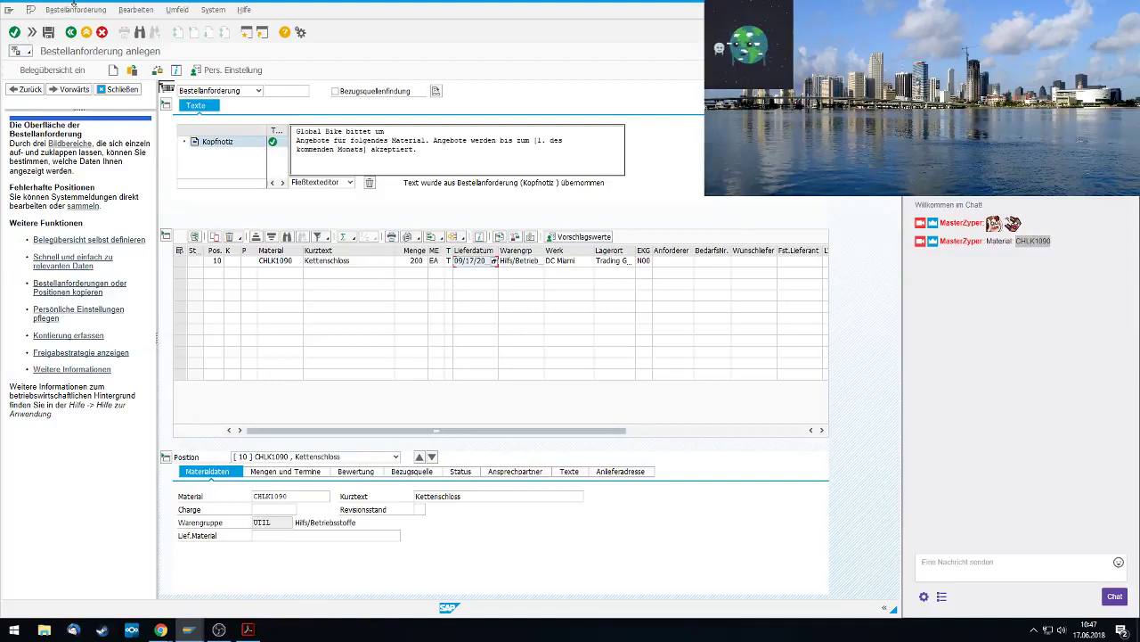
click(48, 32)
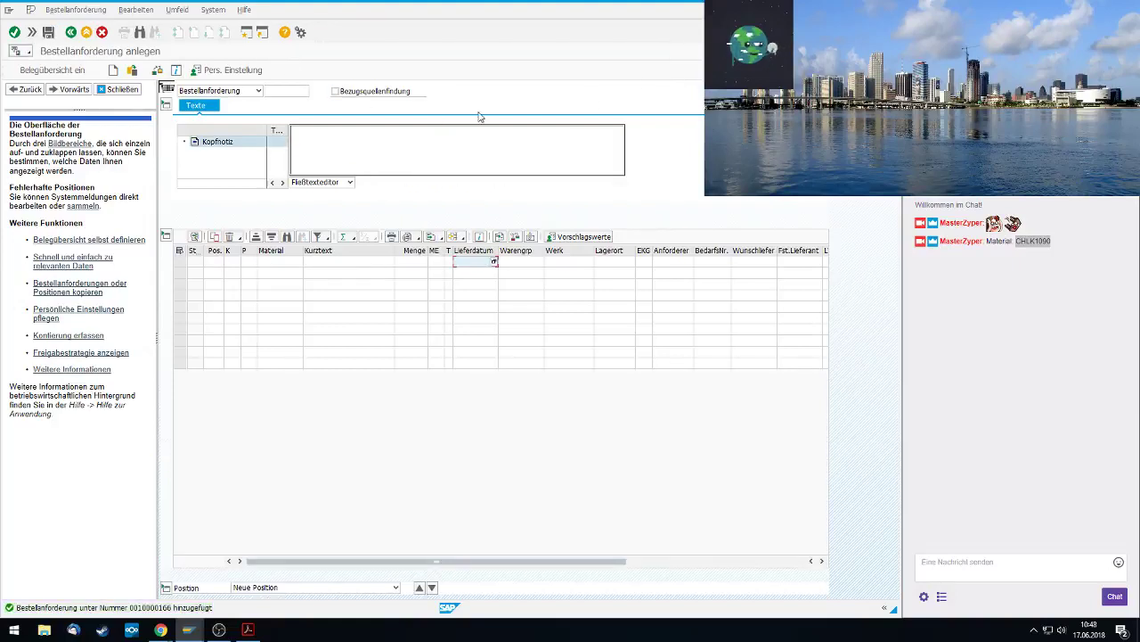
Post the saved requisition's number in the stream chat, labelled "Bestellanforderungsnummer:"
click(963, 562)
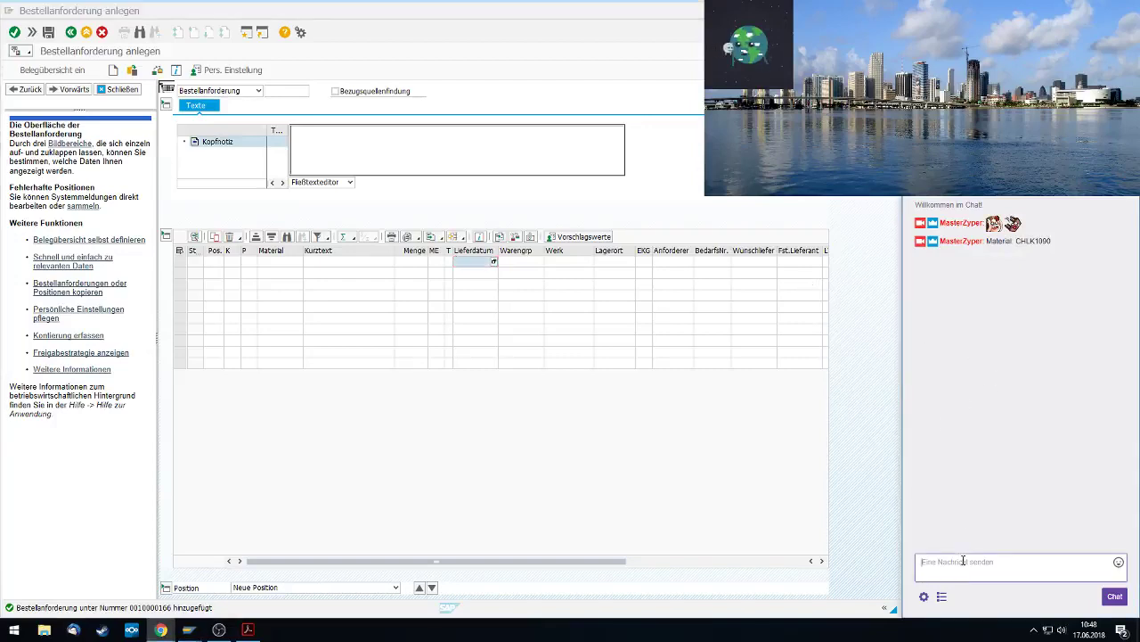
text(8est)
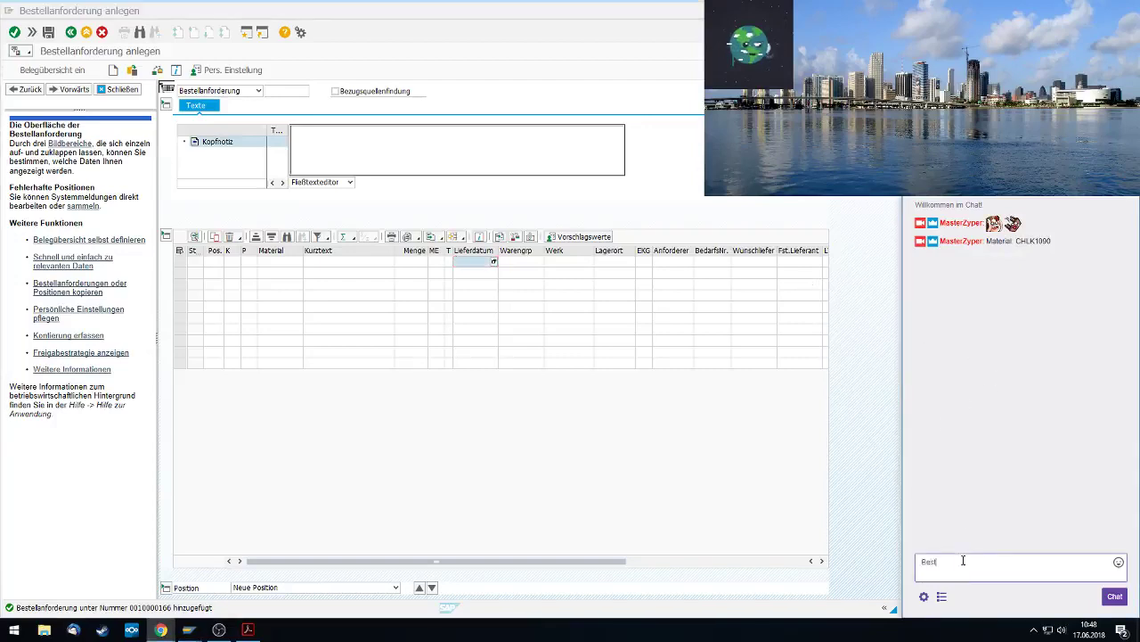
text(ellanford)
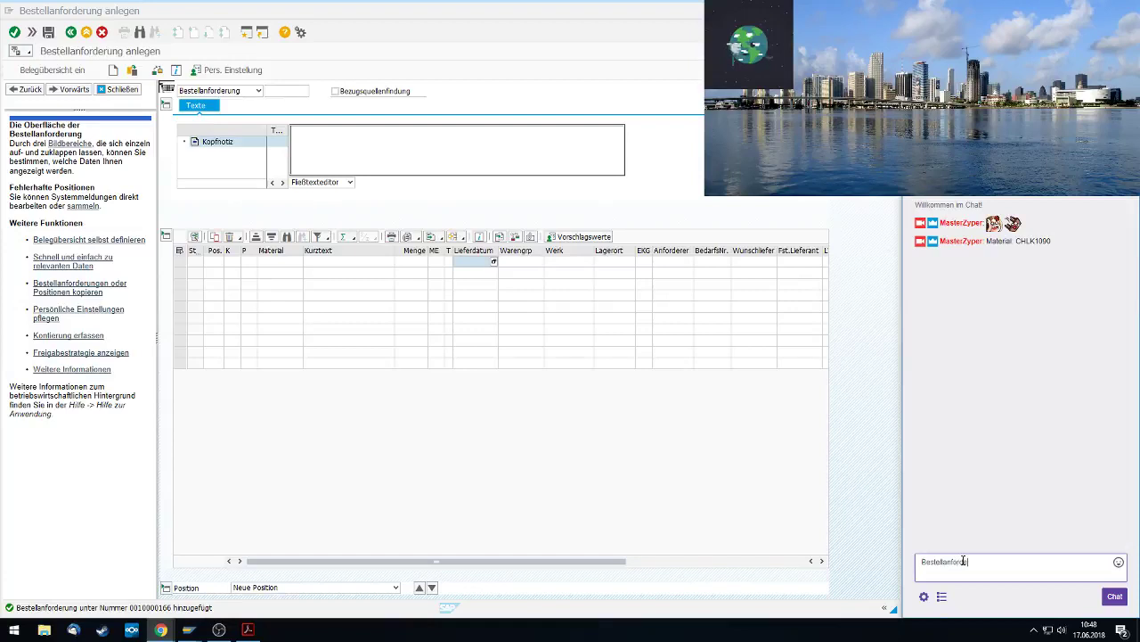
text(erungsnummer: 0010000166)
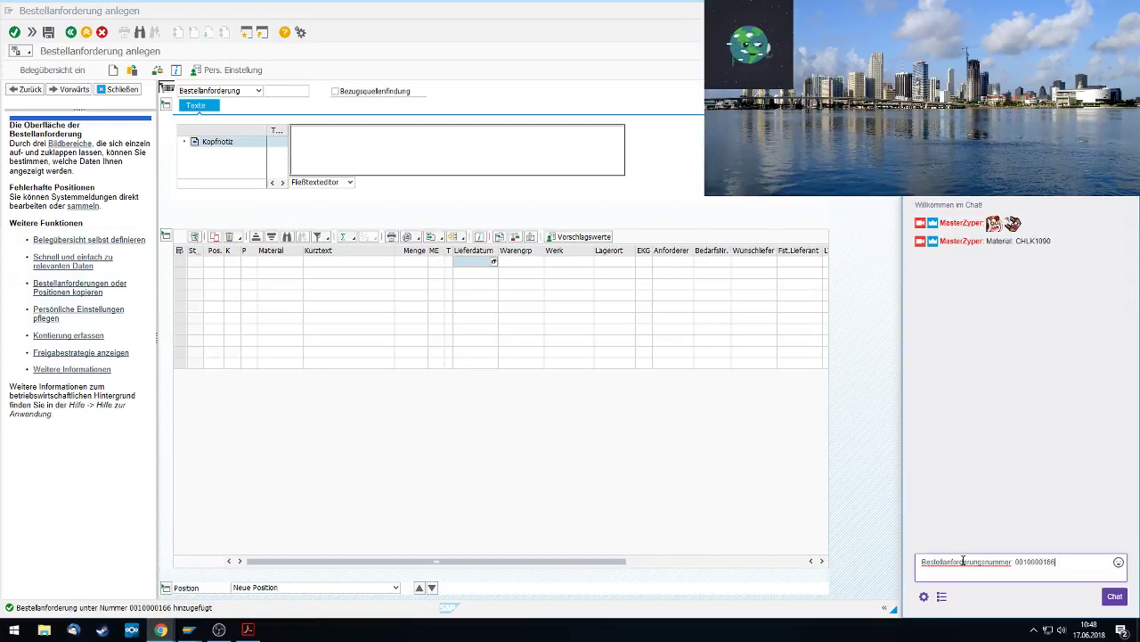
key(Return)
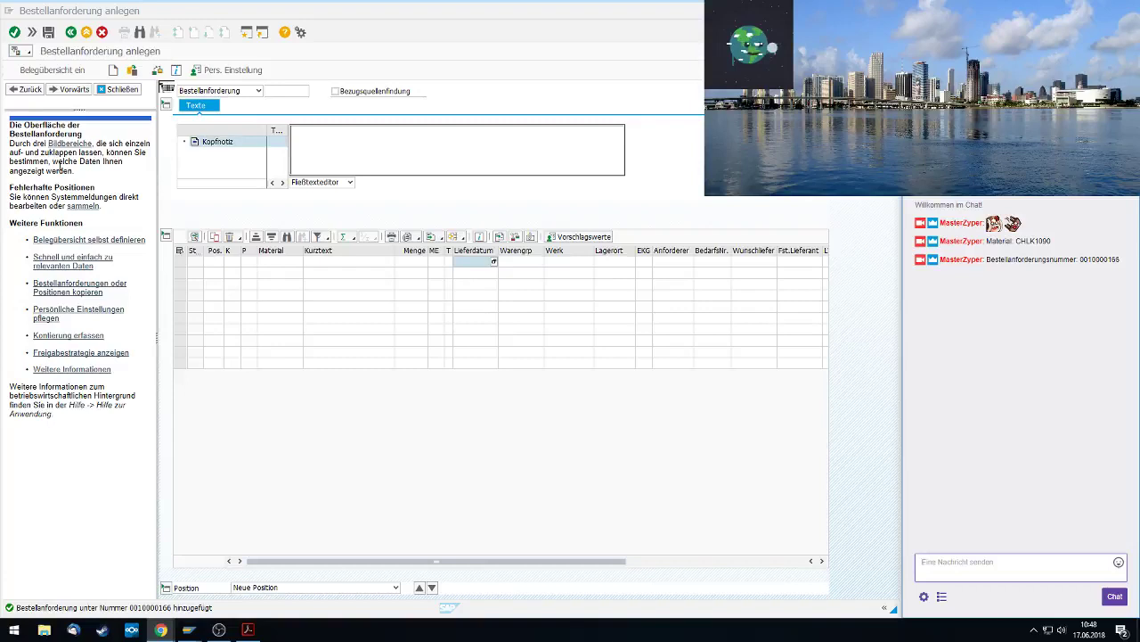
Leave the requisition and check the current requirements/stock list (Akt.Bed./Best.Liste) for material CHLK1090 in plant MI00
click(86, 32)
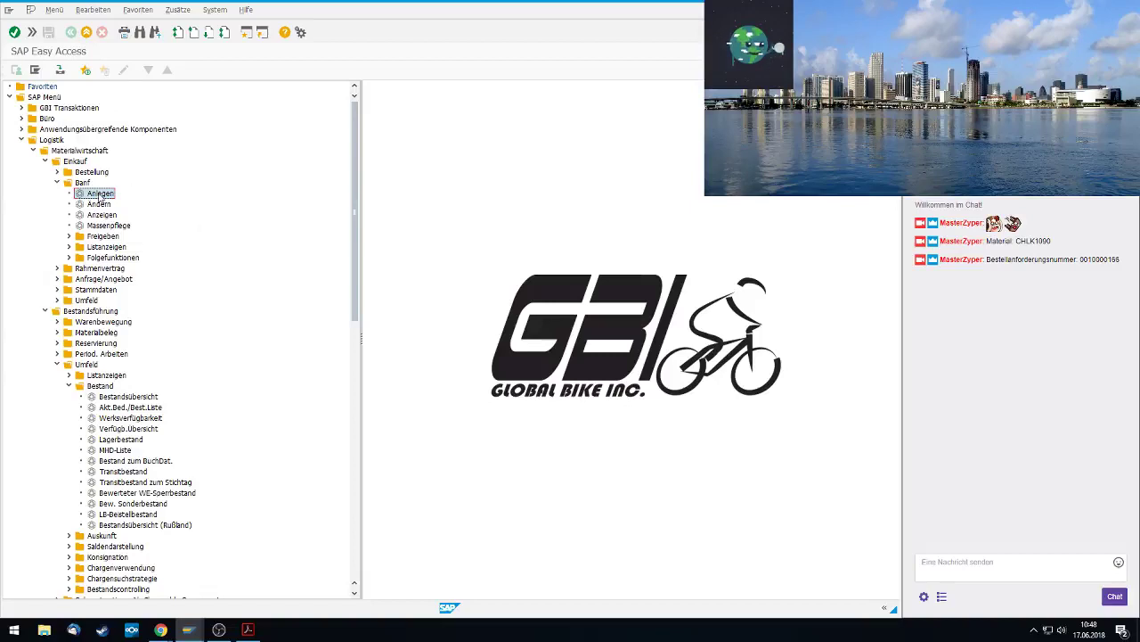
click(59, 143)
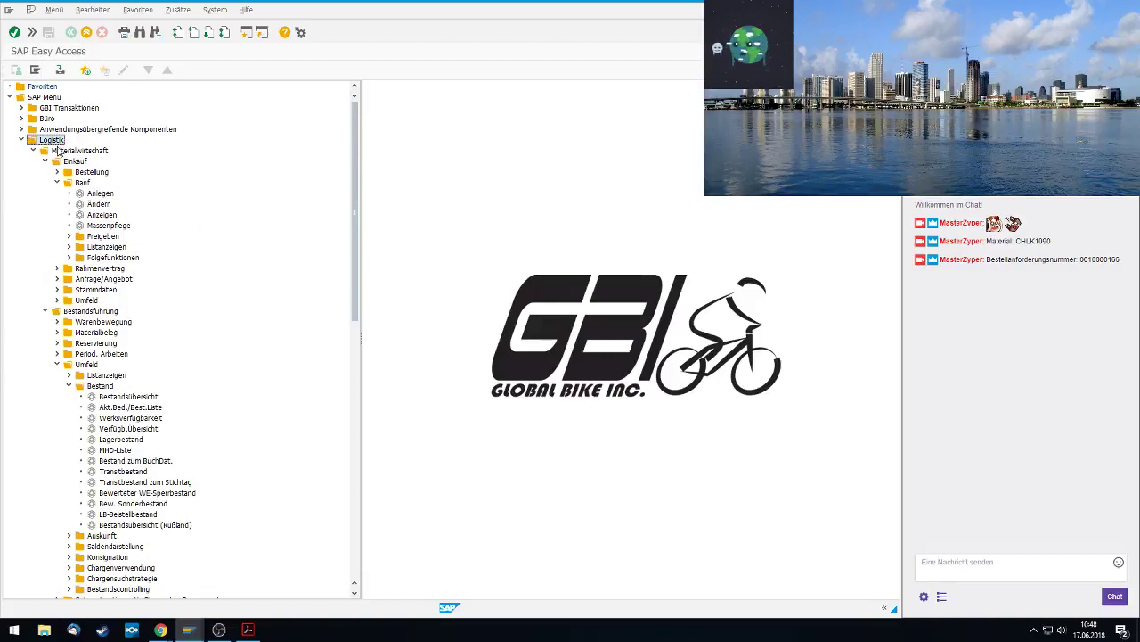
click(72, 150)
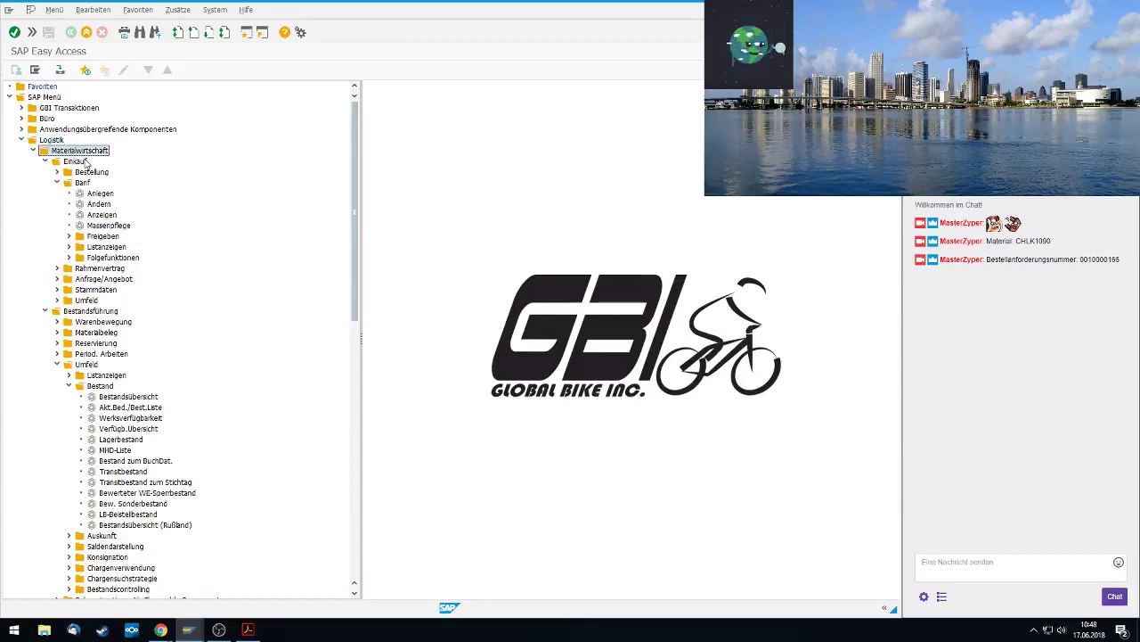
click(82, 312)
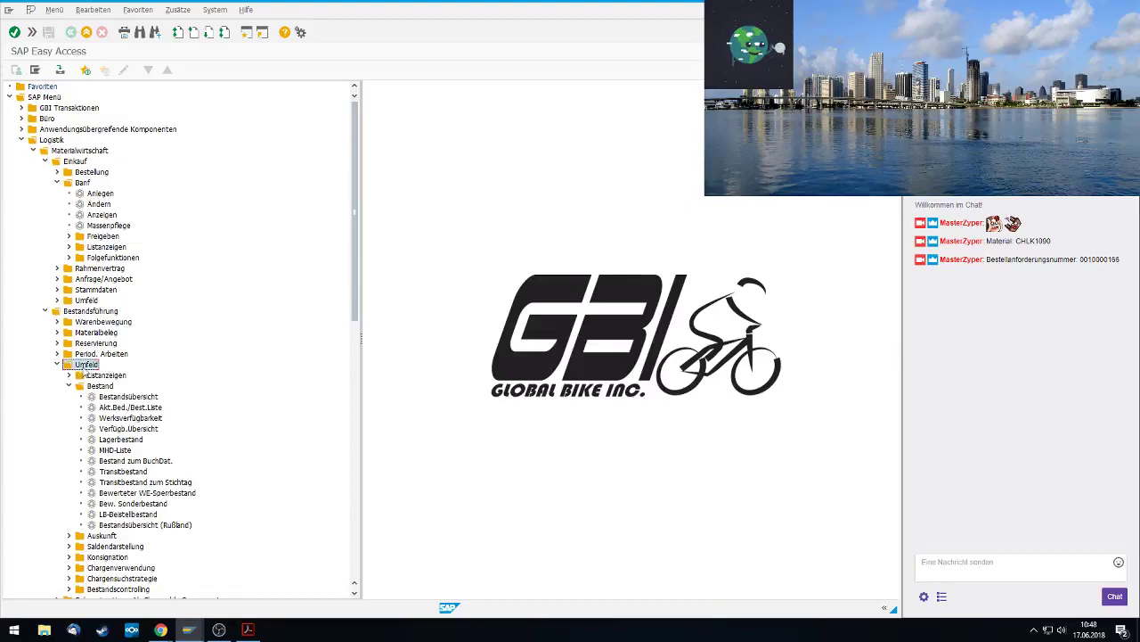
click(100, 389)
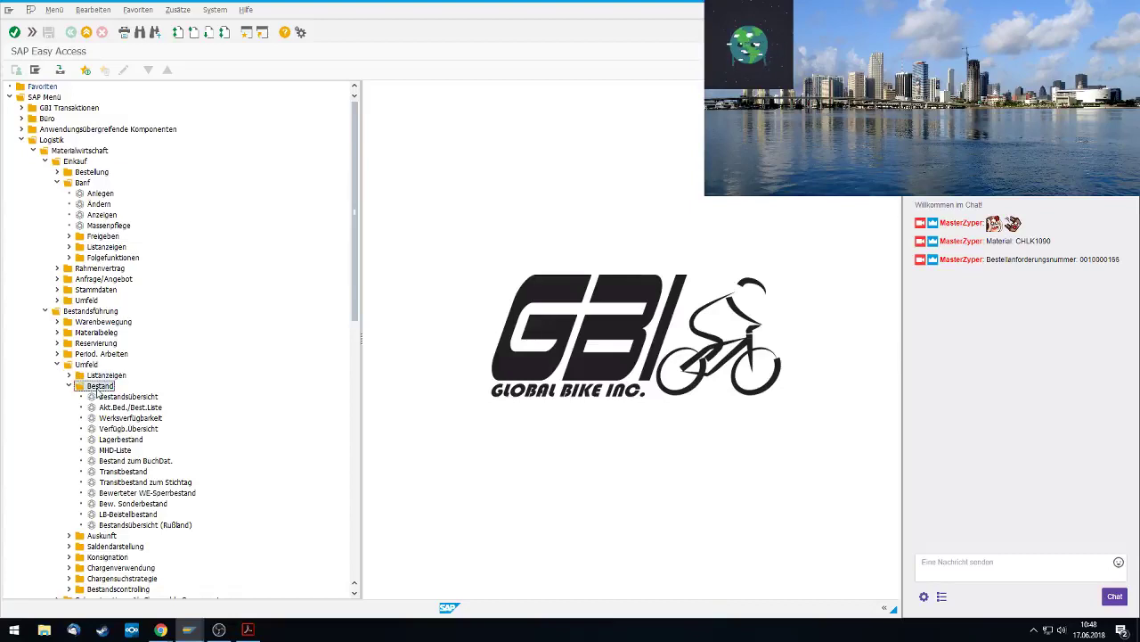
double_click(152, 407)
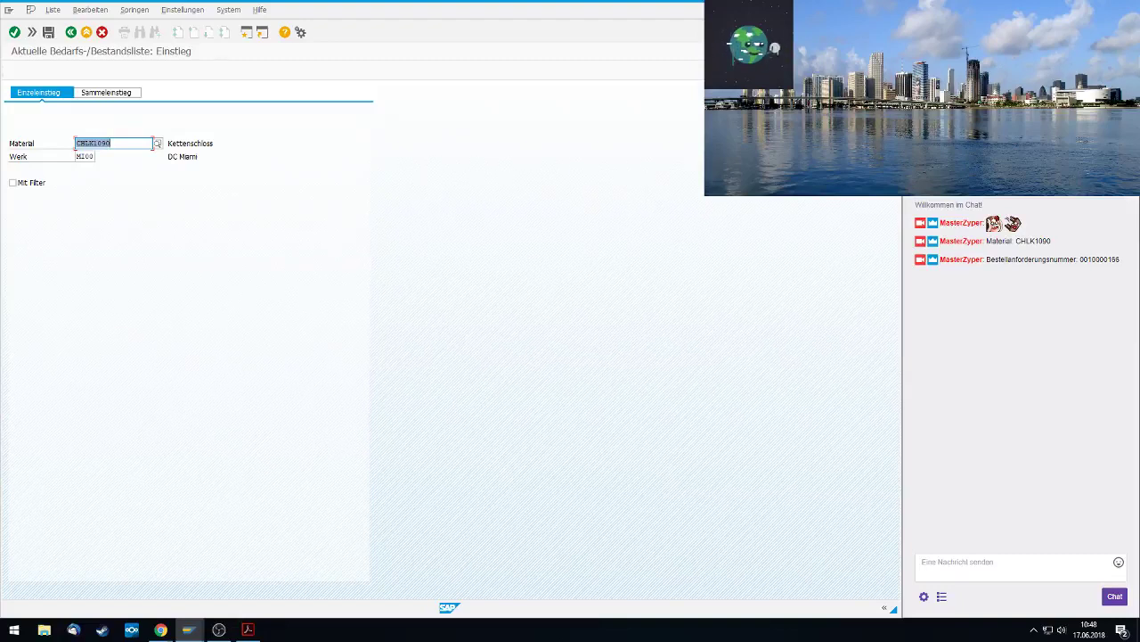
click(14, 33)
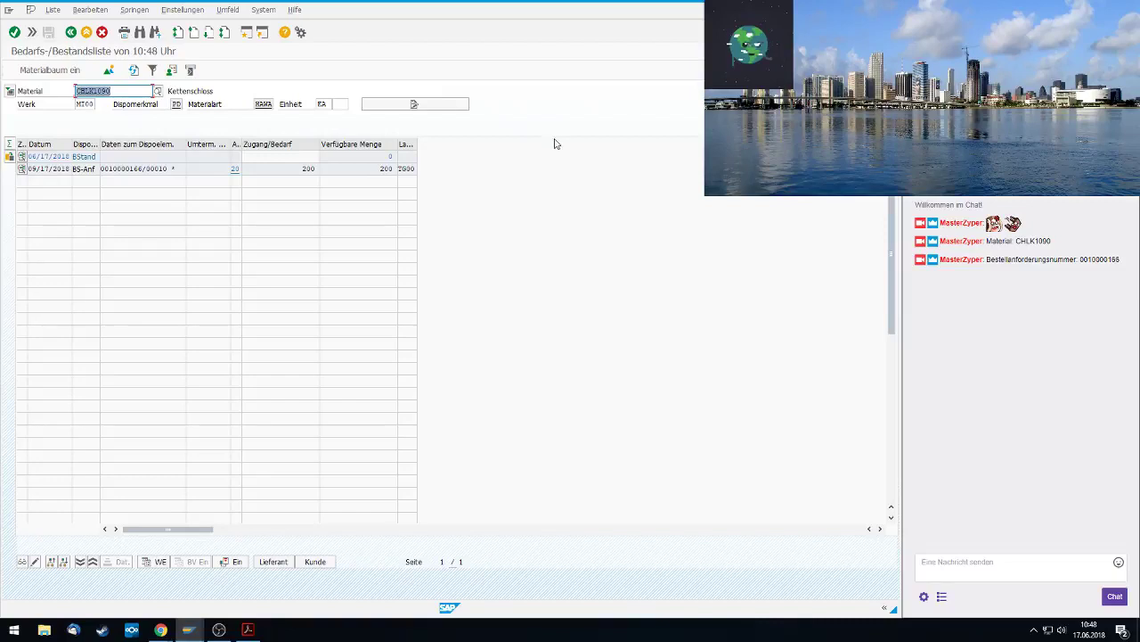
click(86, 33)
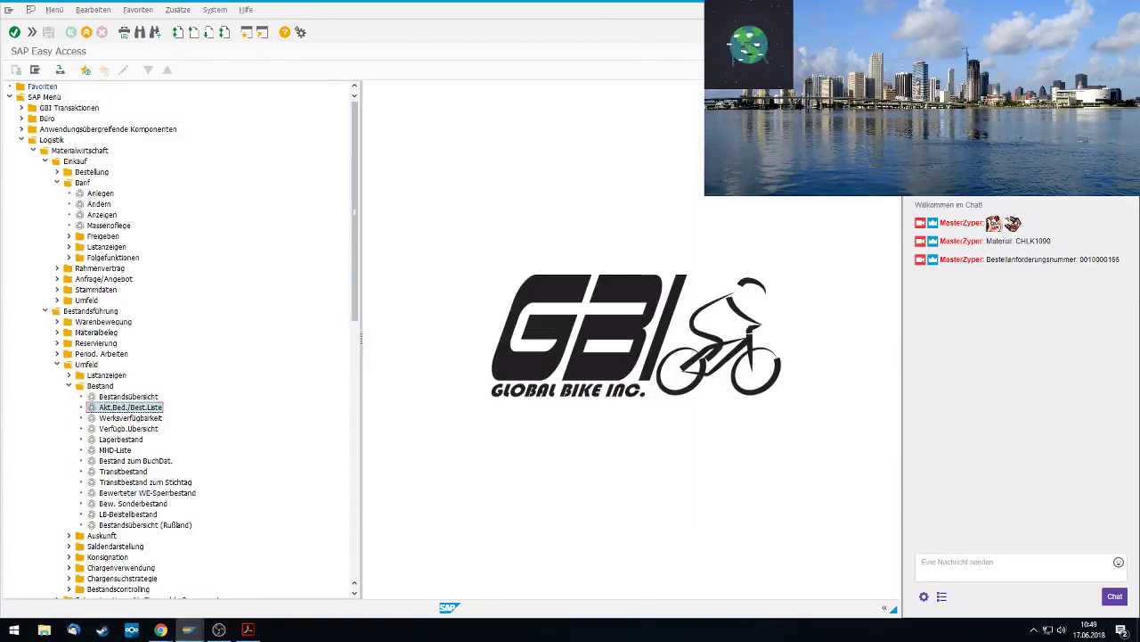
key(alt+Tab)
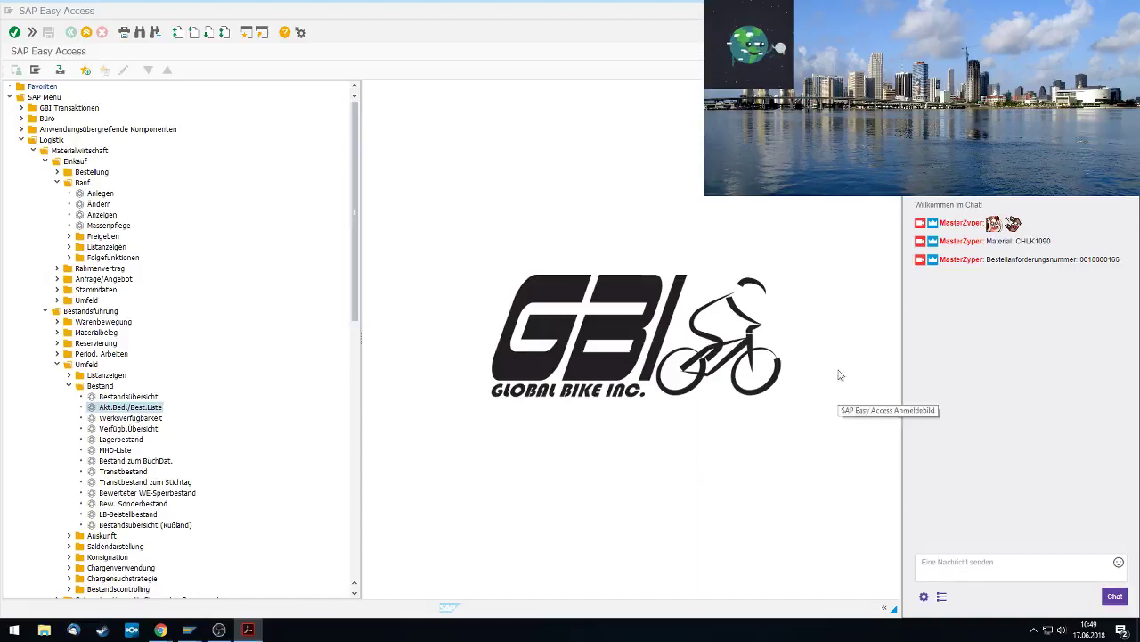
key(alt+Tab)
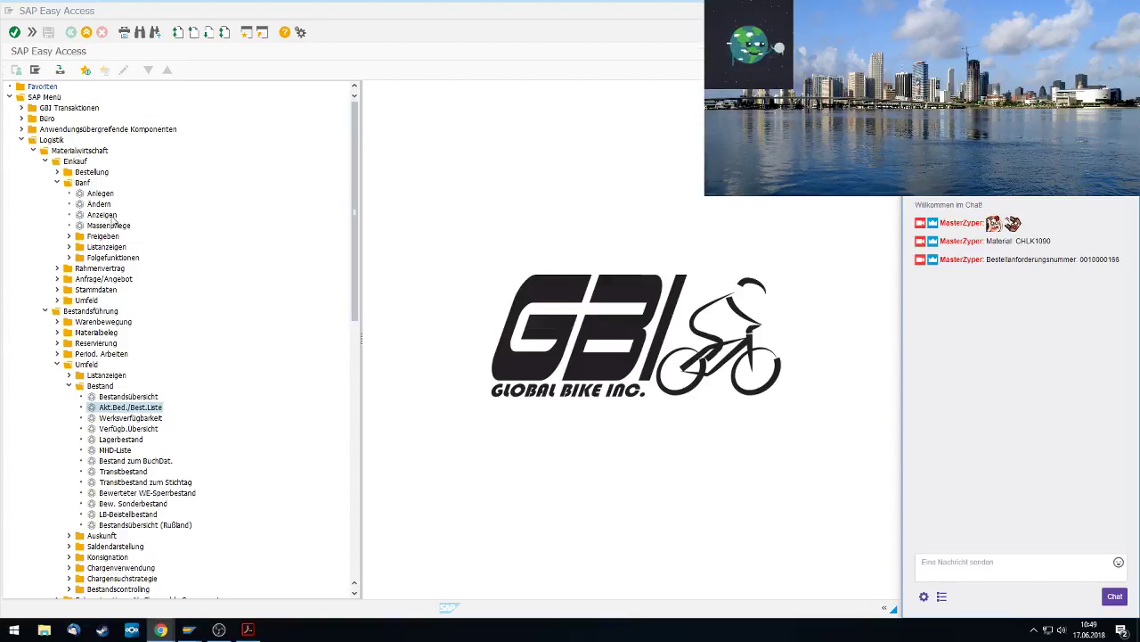
Start a new request for quotation (Anfrage anlegen) from the purchasing area of Materialwirtschaft
click(60, 144)
click(65, 151)
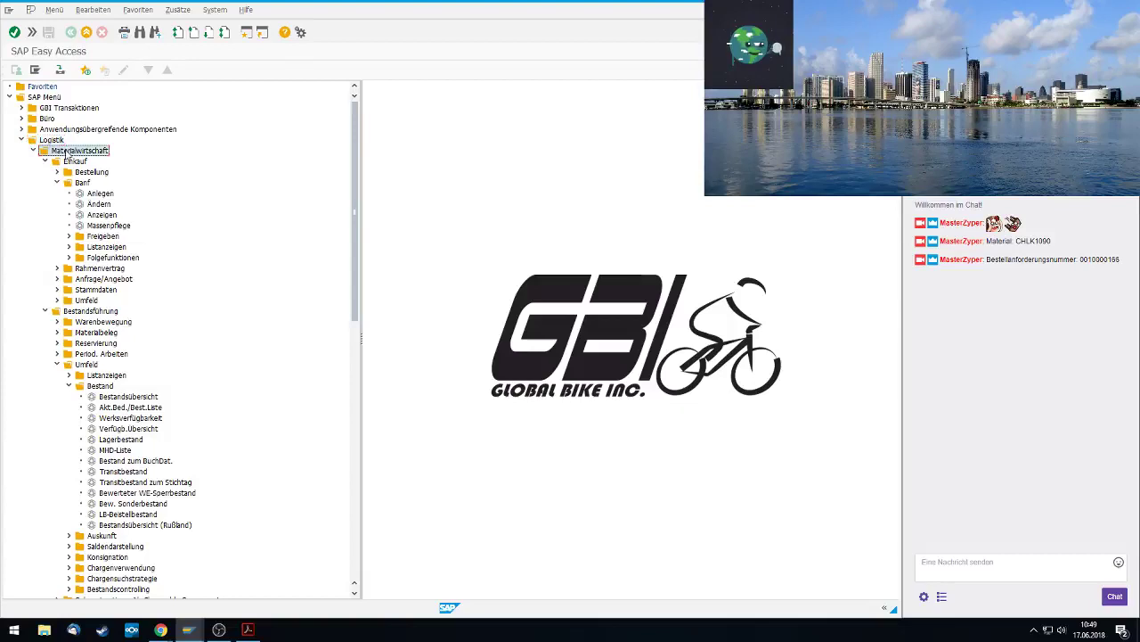
click(80, 162)
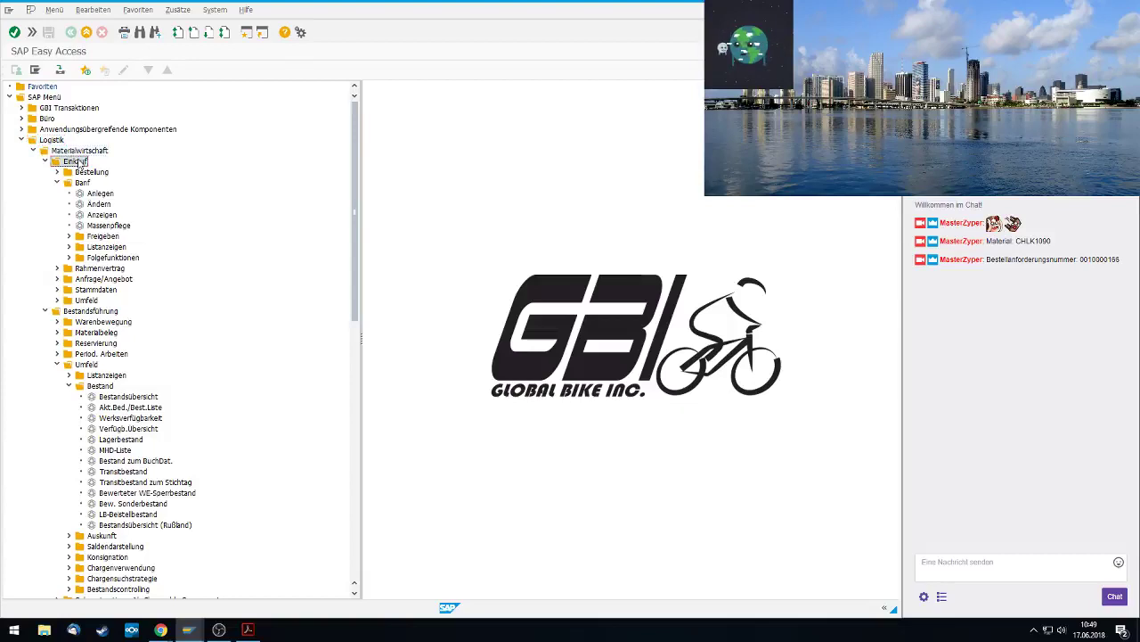
click(105, 280)
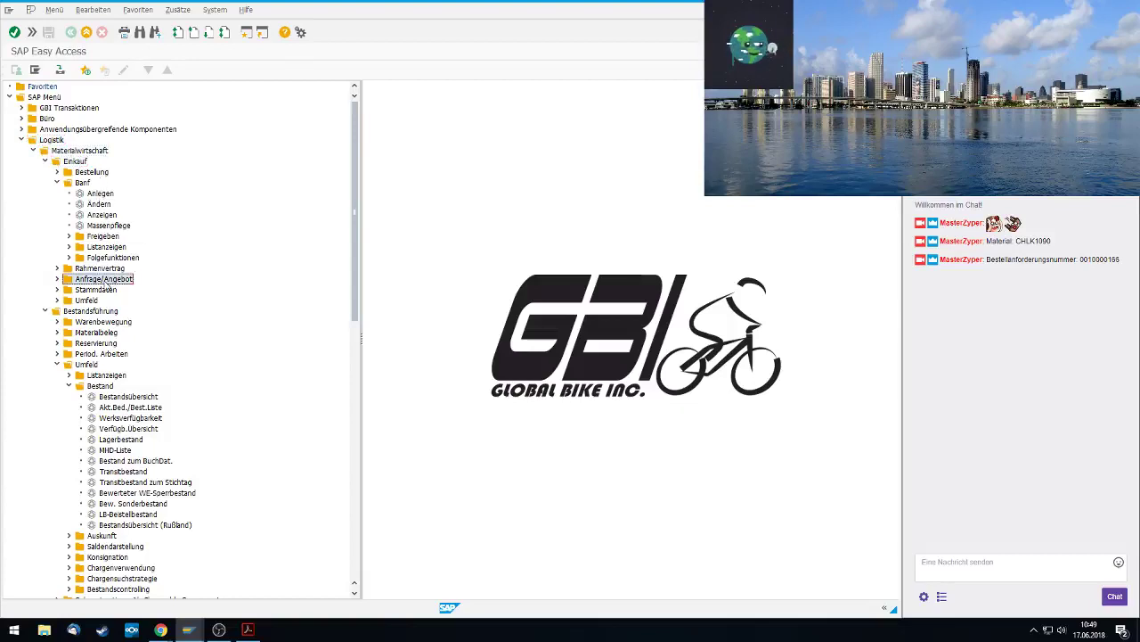
double_click(105, 282)
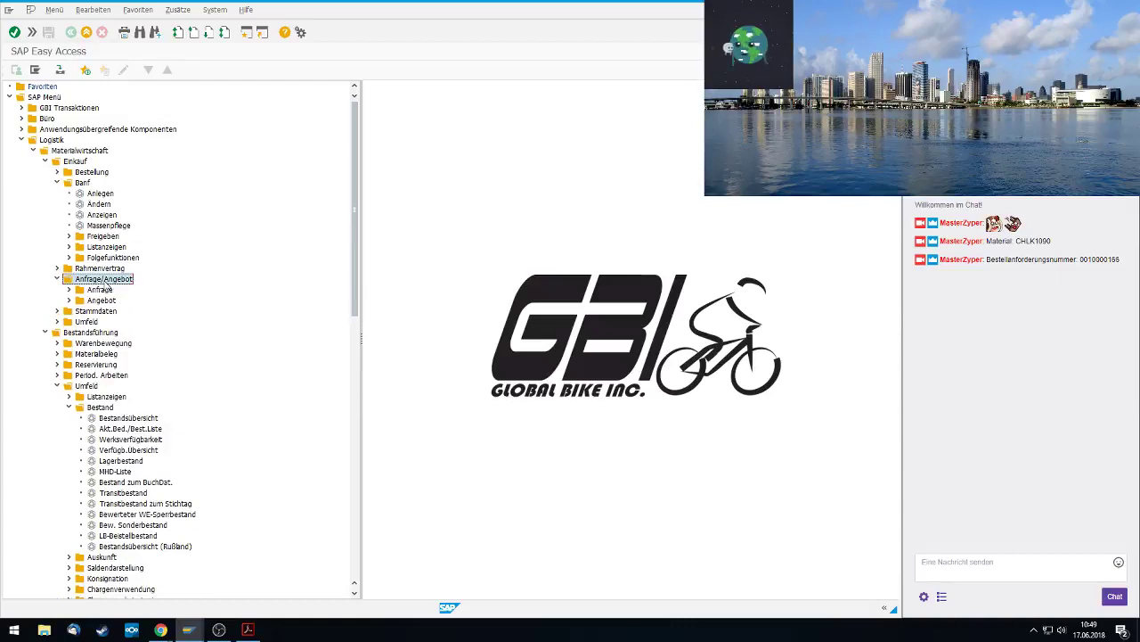
double_click(103, 290)
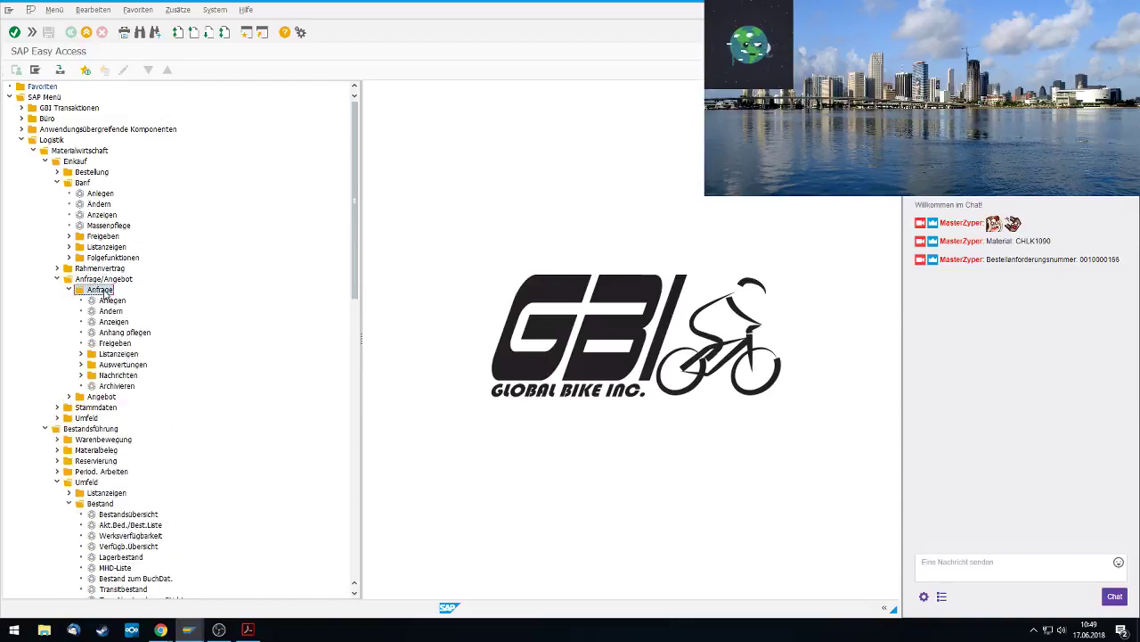
double_click(112, 301)
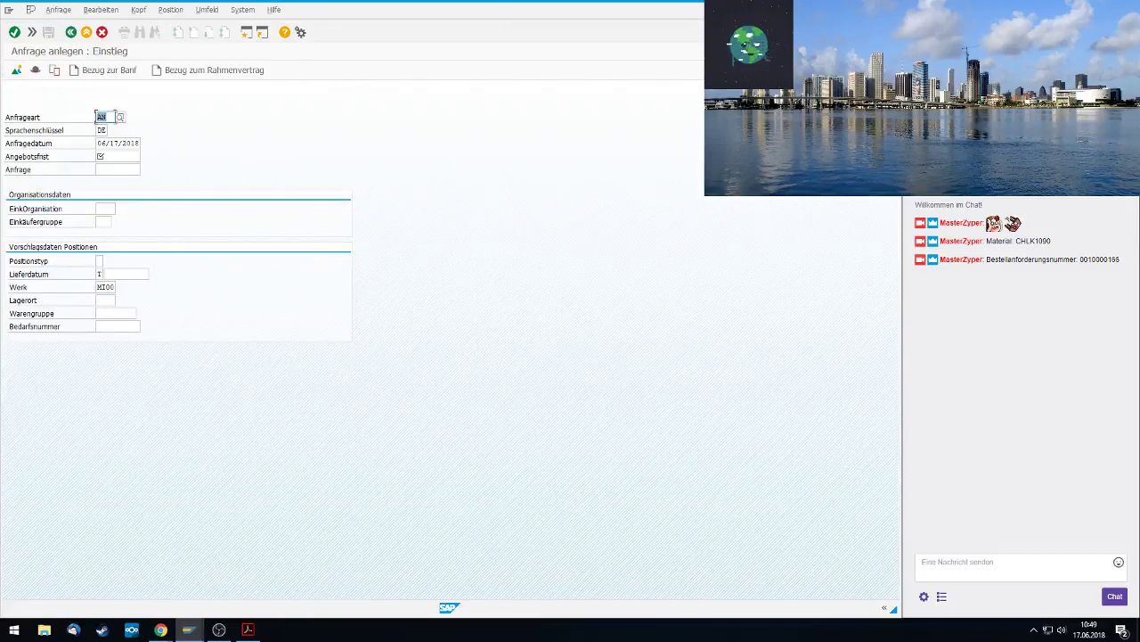
Set the quotation deadline (Angebotsfrist) of the request to 07/01/2018
click(108, 157)
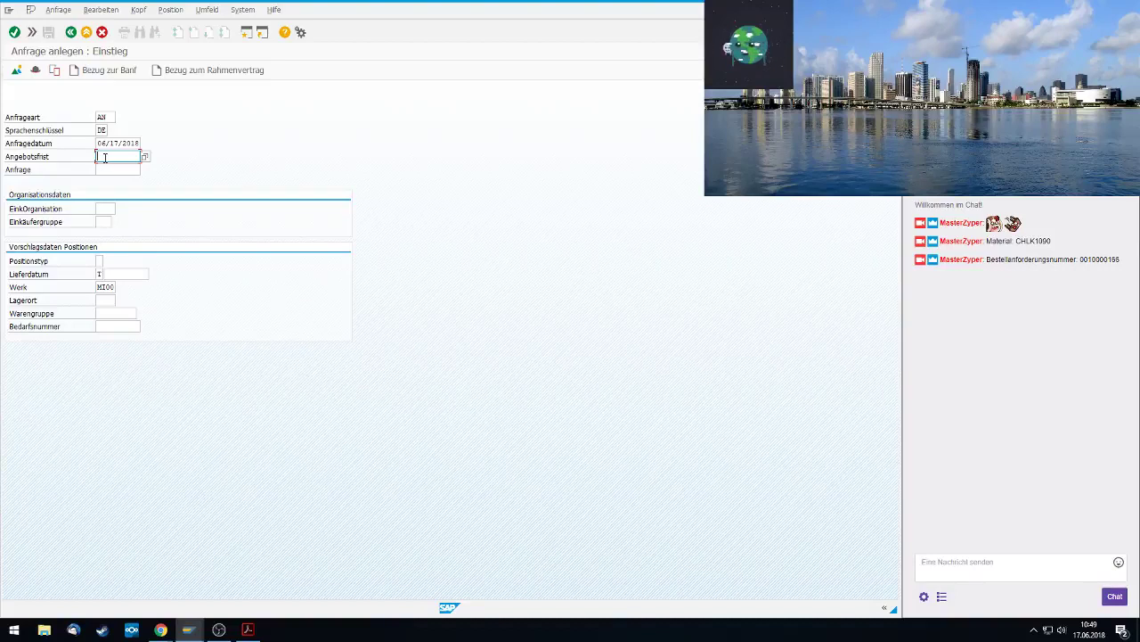
text(06/07/)
key(BackSpace)
key(BackSpace)
key(BackSpace)
key(BackSpace)
key(BackSpace)
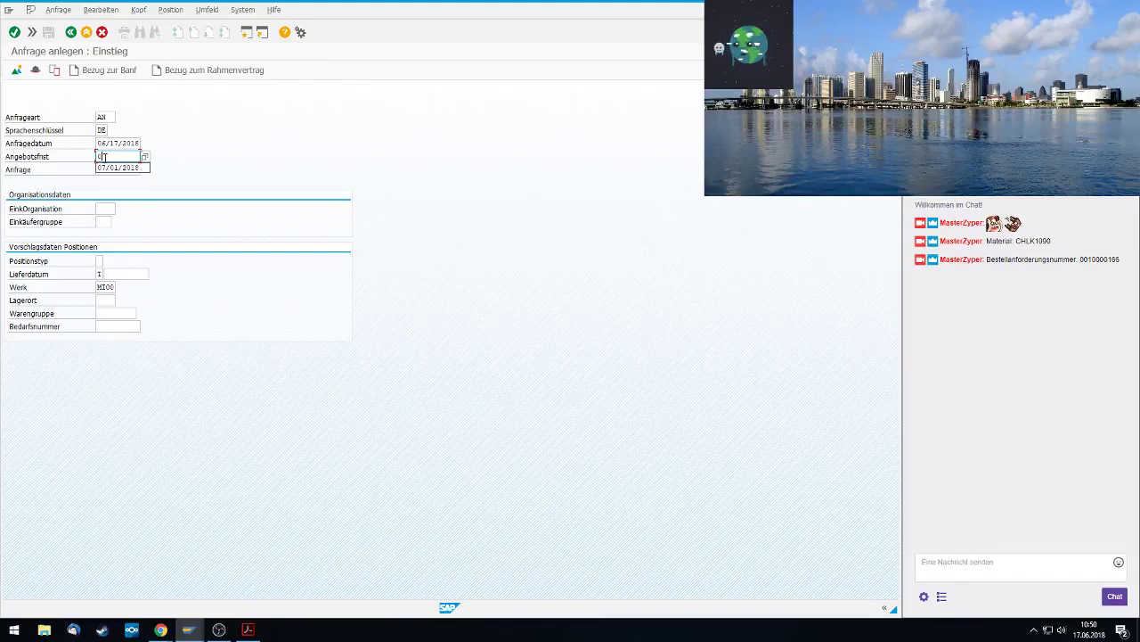
key(Down)
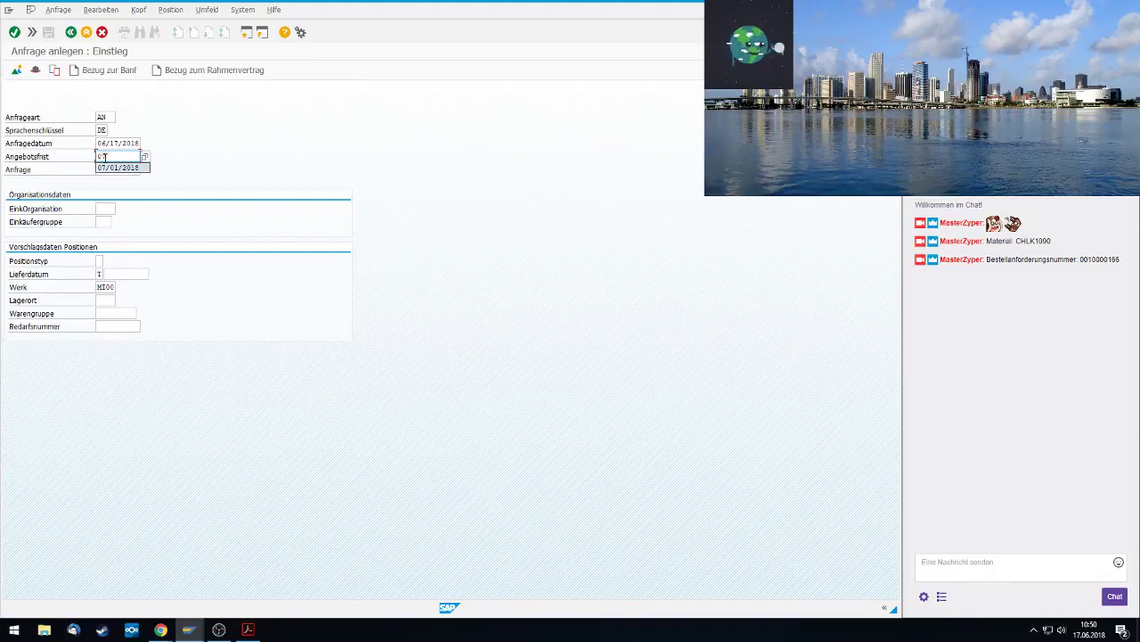
key(Return)
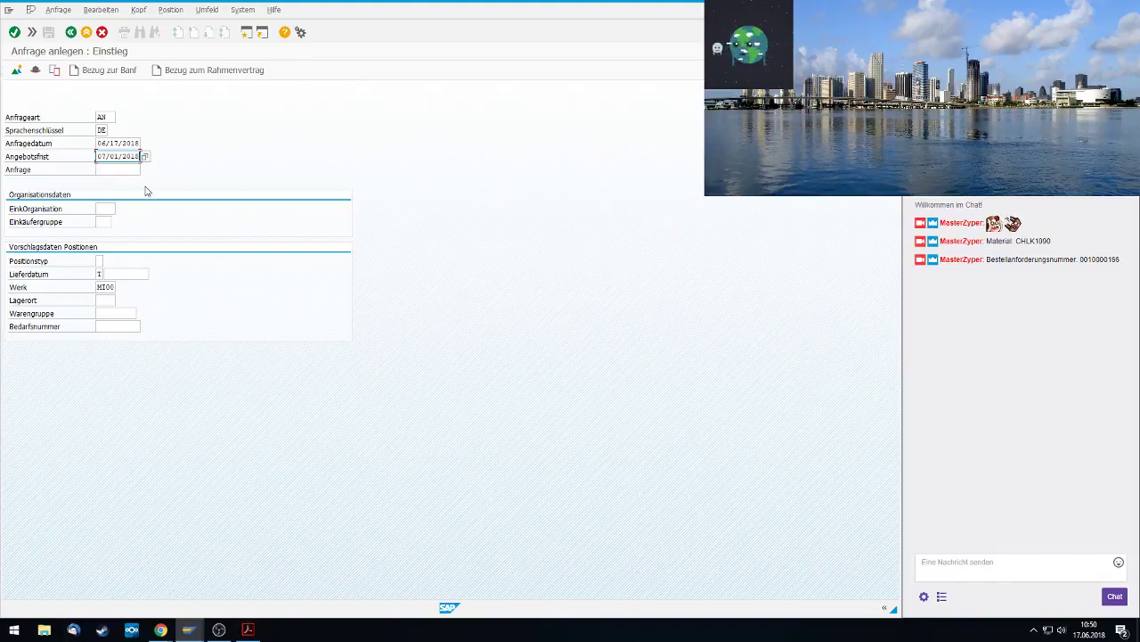
Enter purchasing organization US00 and purchasing group N00 in the request's organizational data
click(100, 208)
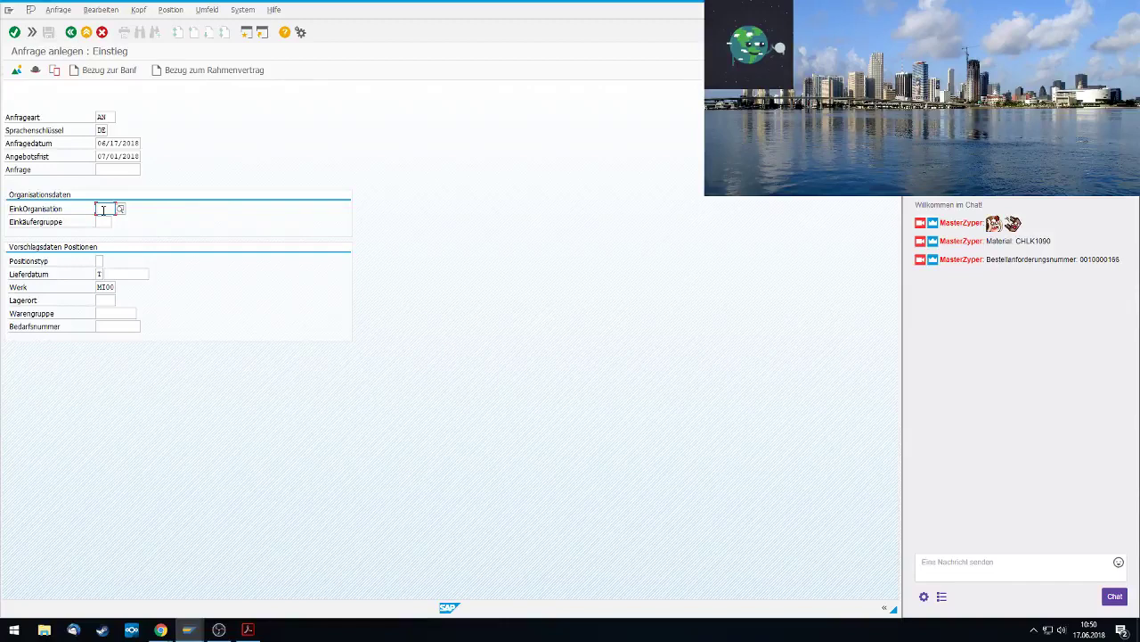
text(US00)
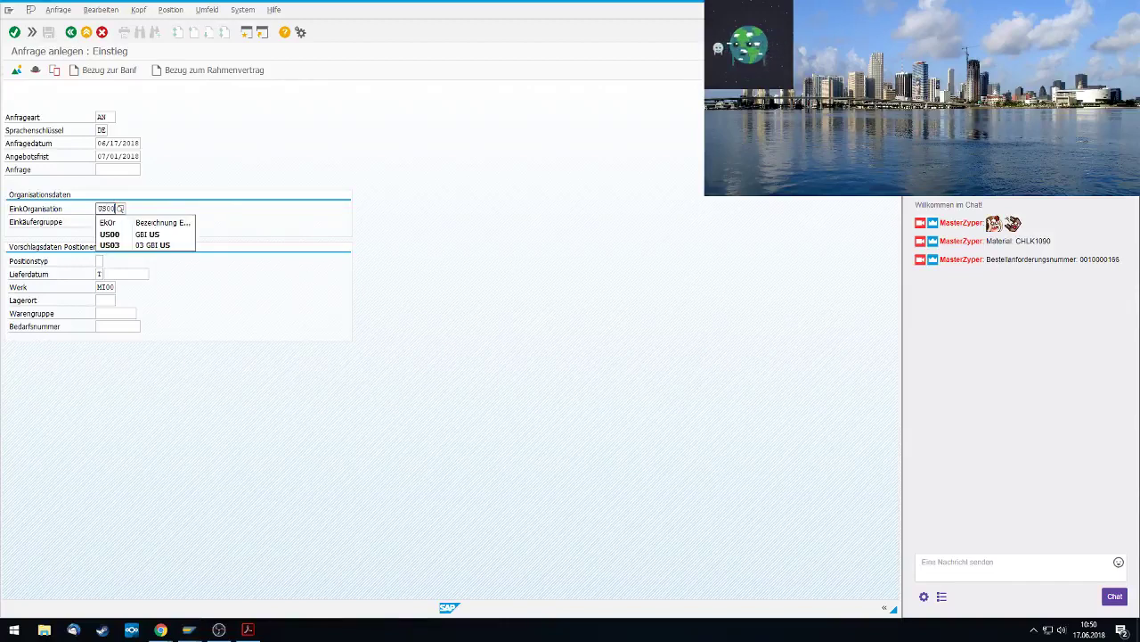
key(Tab)
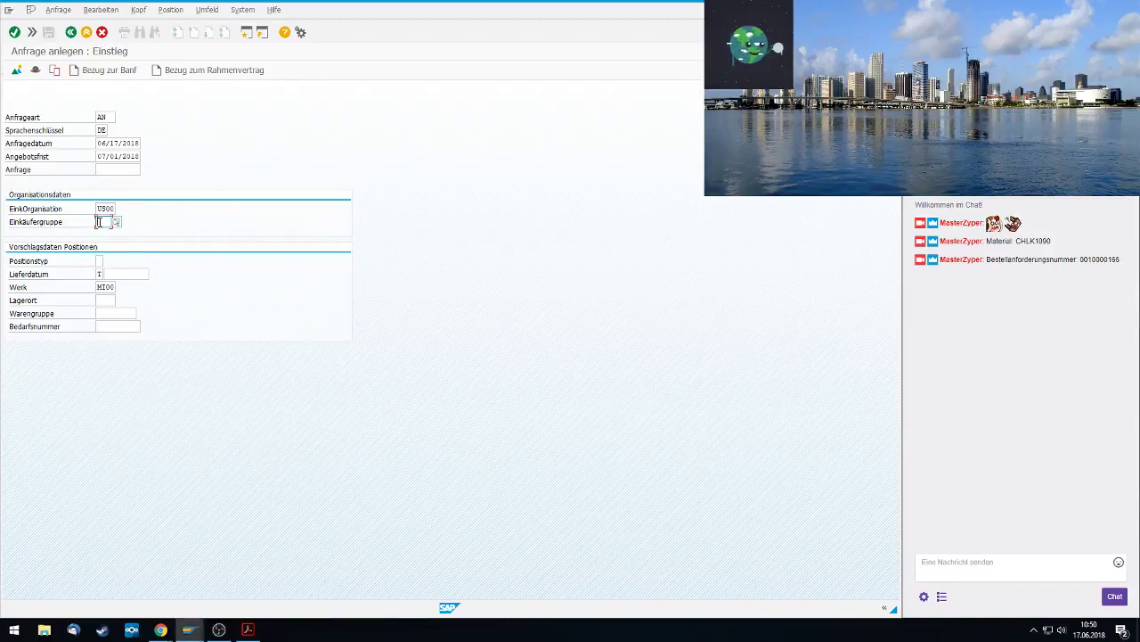
text(N00)
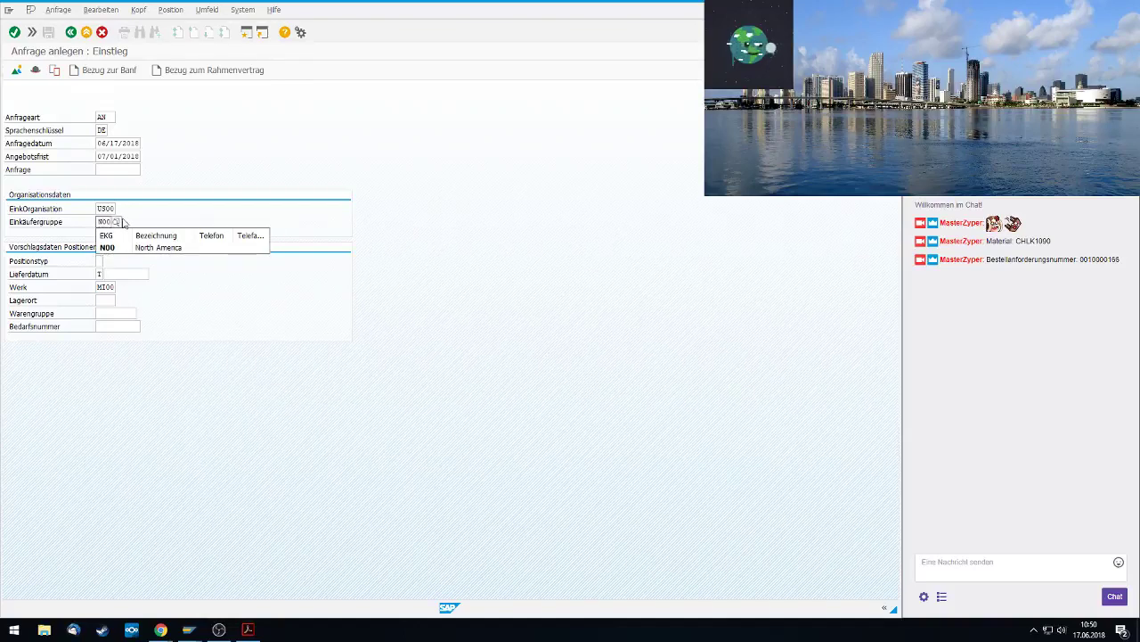
key(Tab)
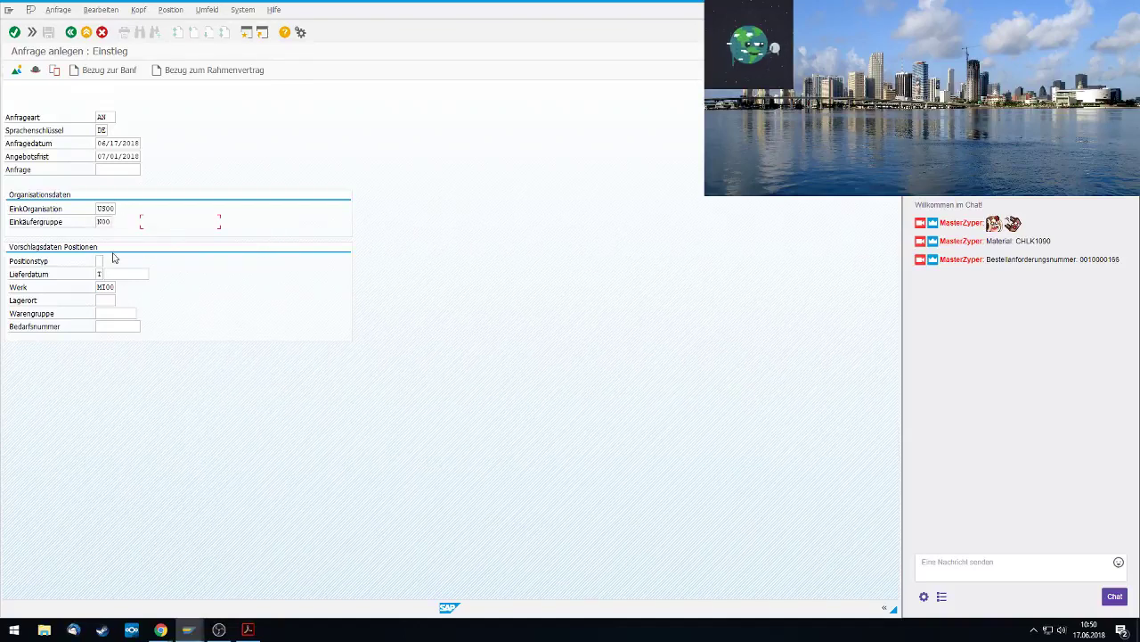
Set the storage location (Lagerort) to TG00 in the request's item default data
click(106, 301)
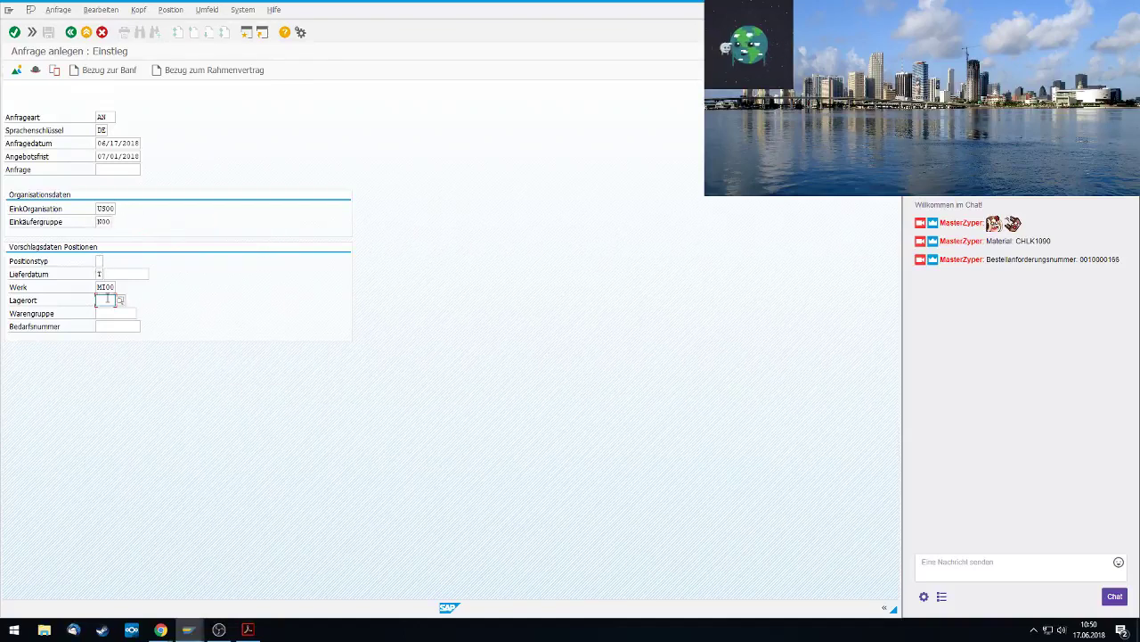
text(TG00)
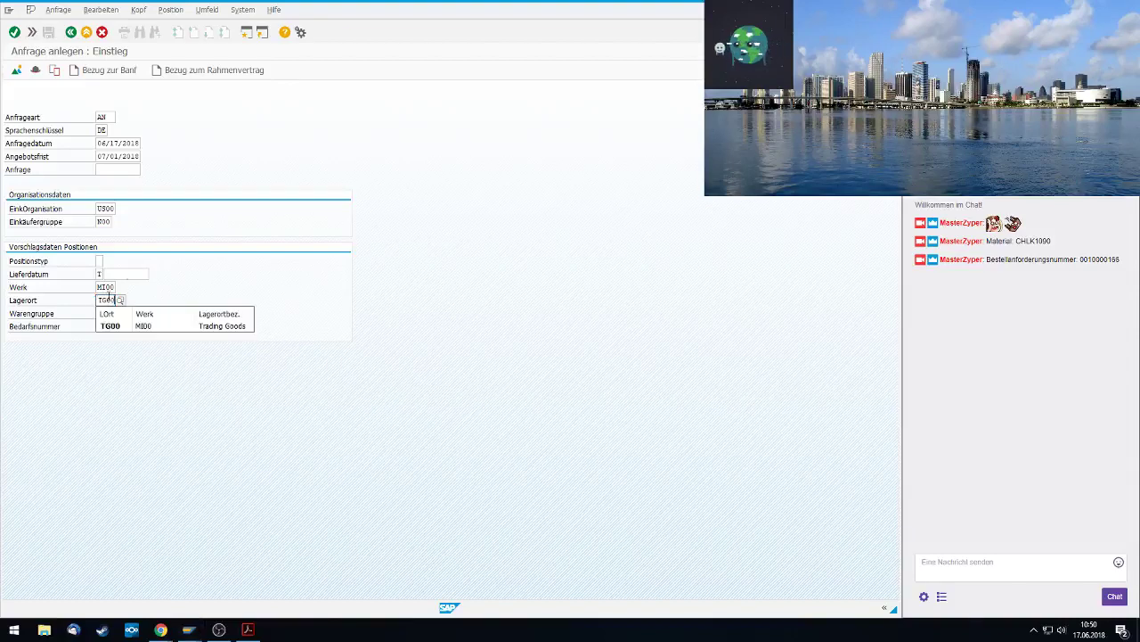
key(Tab)
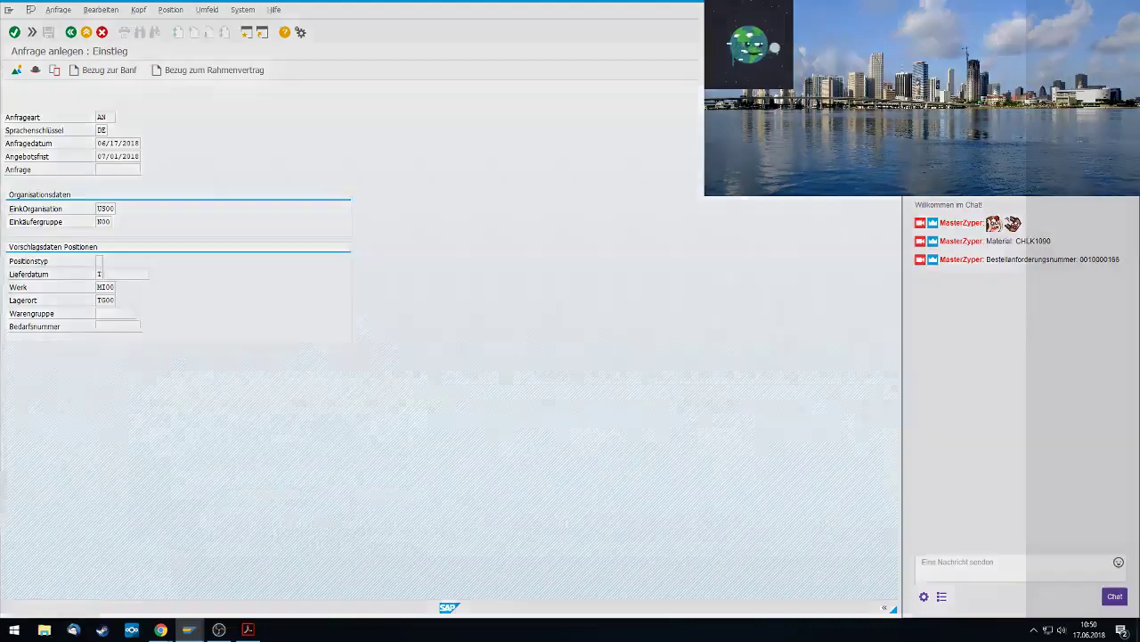
Check the next instruction in the case study PDF and open the purchase requisition selection (Bezug zur Banf) for the request
key(alt+Tab)
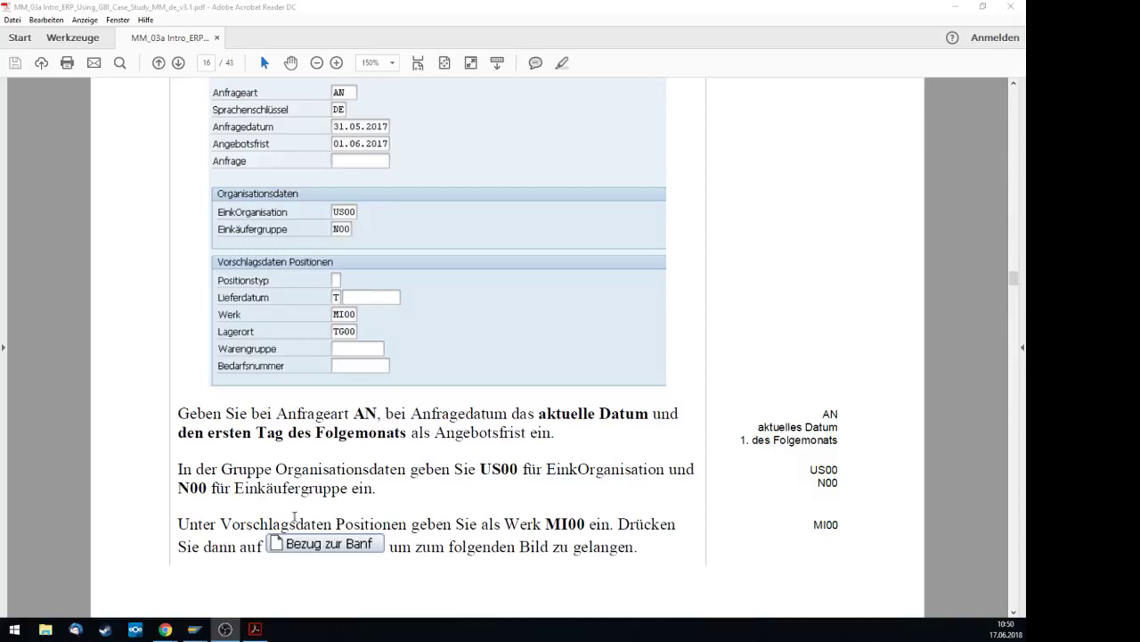
click(296, 522)
scroll(376, 536, down, 1)
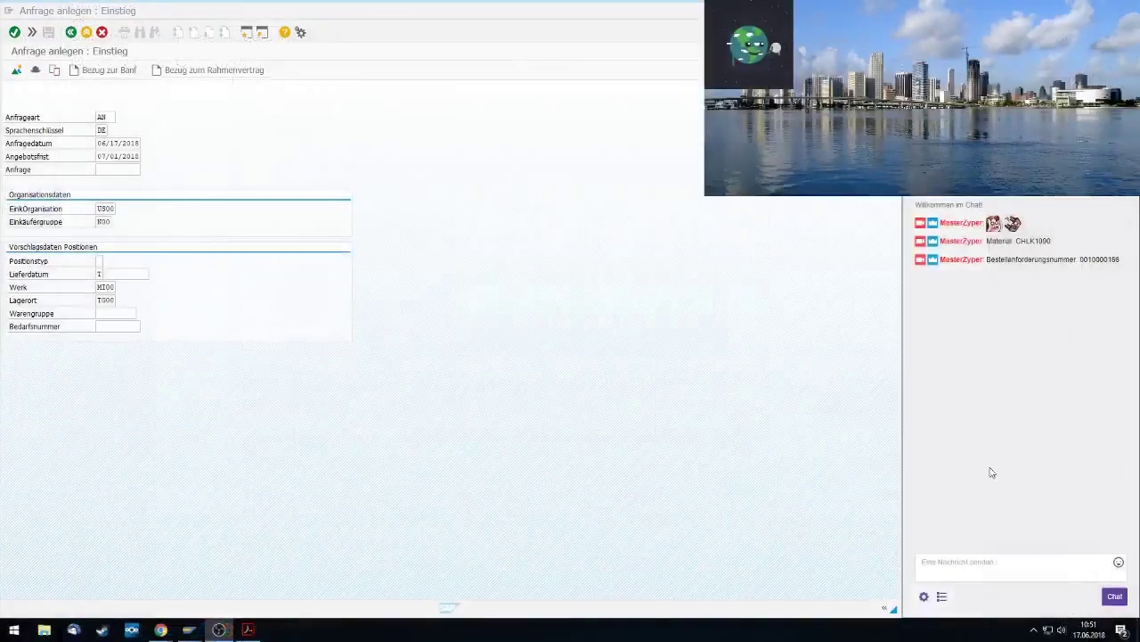
click(110, 71)
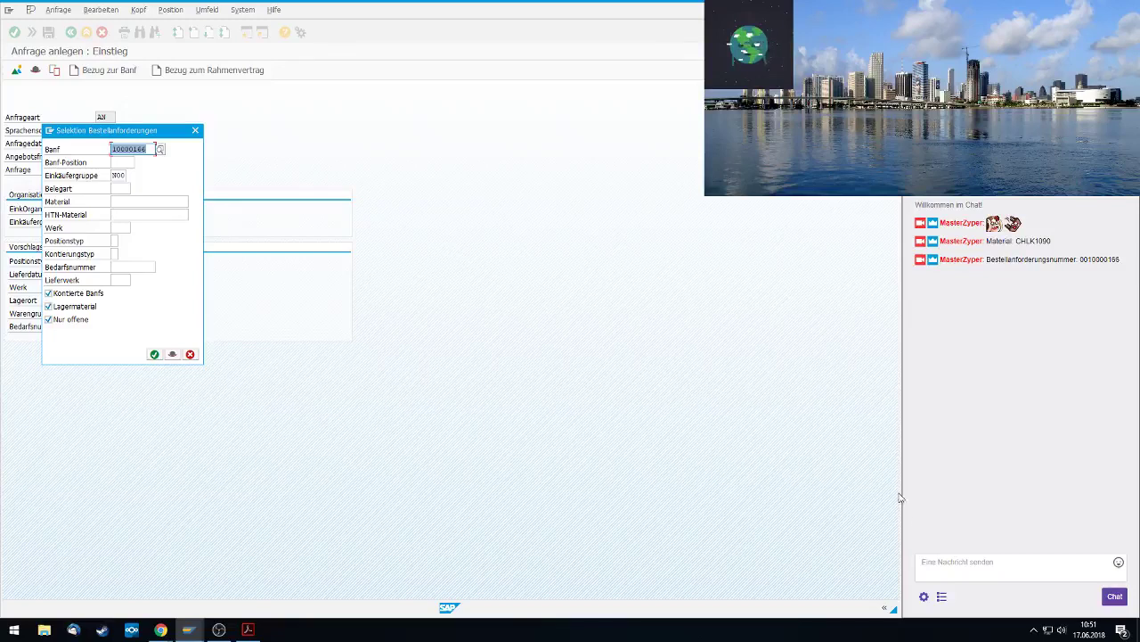
Write "Banf= Bestellanforderung" as a new message in the stream chat
click(962, 566)
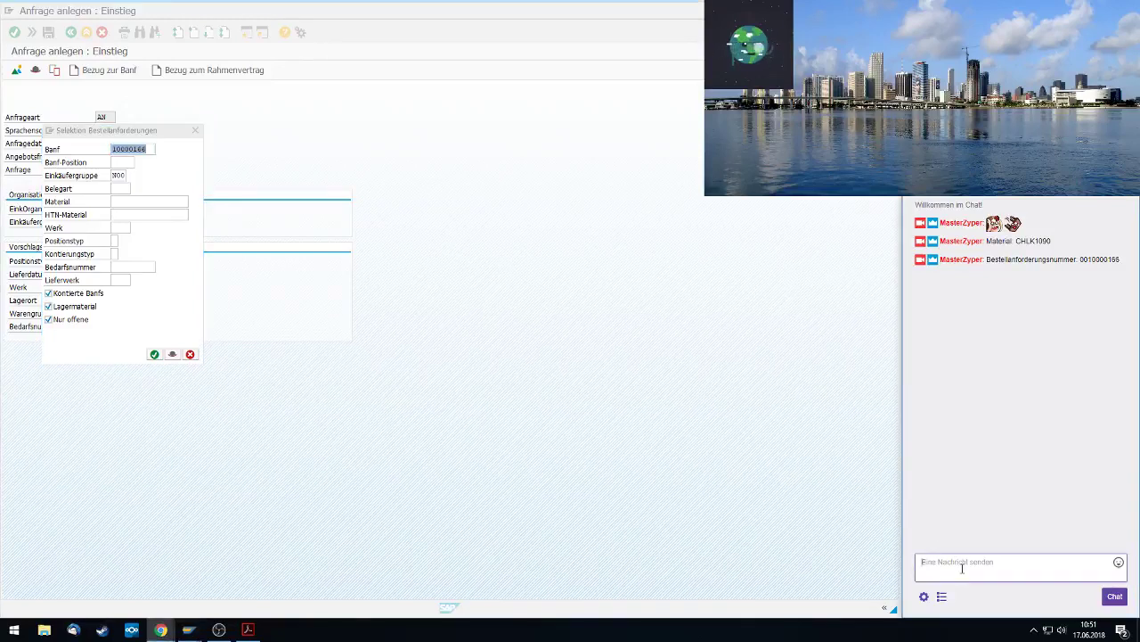
text(Banf= 0)
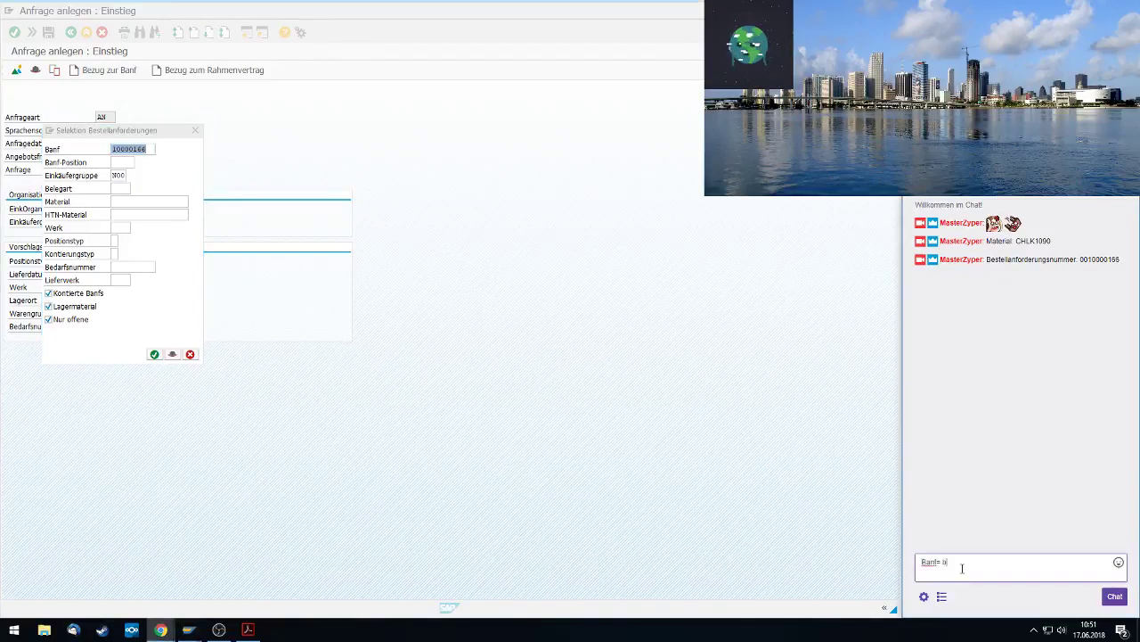
text(0)
text(stellan)
text(forderung)
click(945, 562)
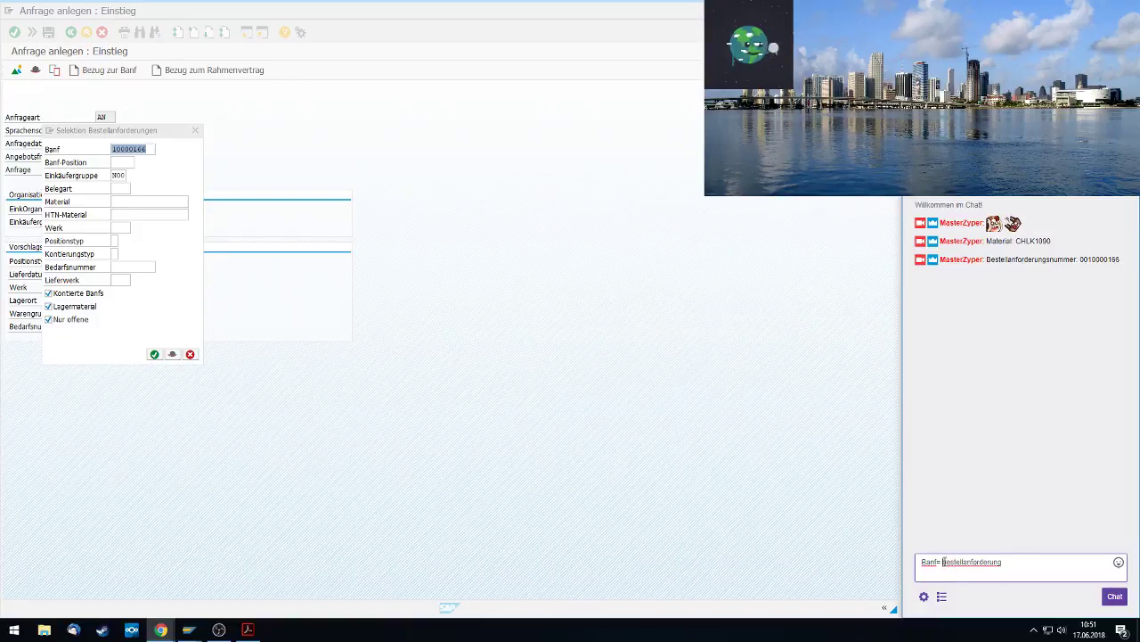
key(BackSpace)
text(B)
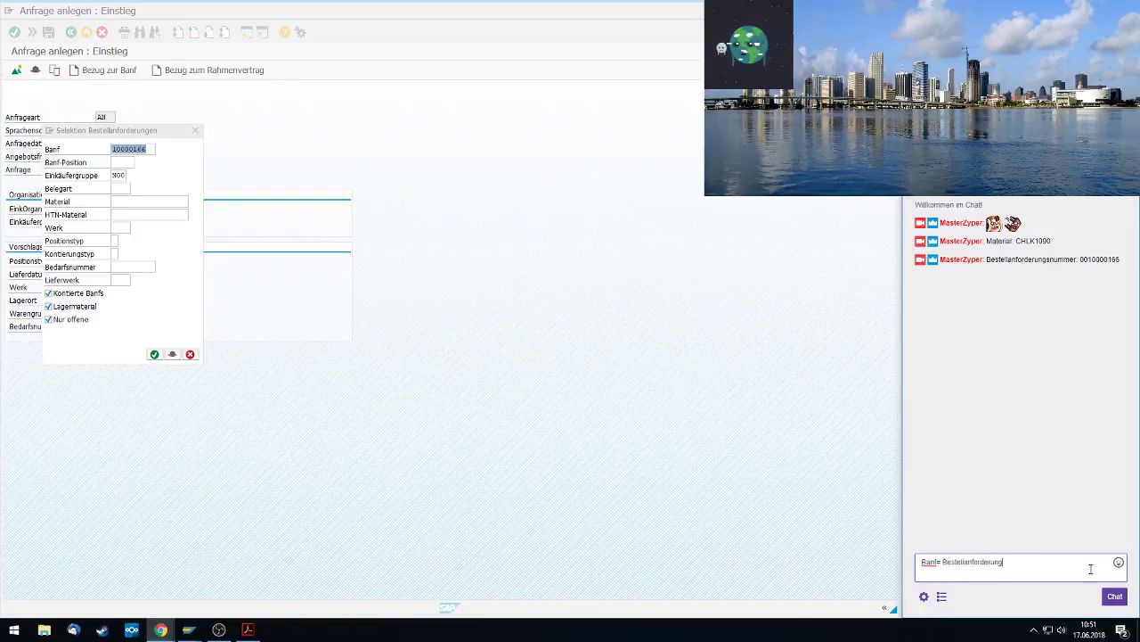
Add a face emote to the drafted chat message and post it
click(1119, 562)
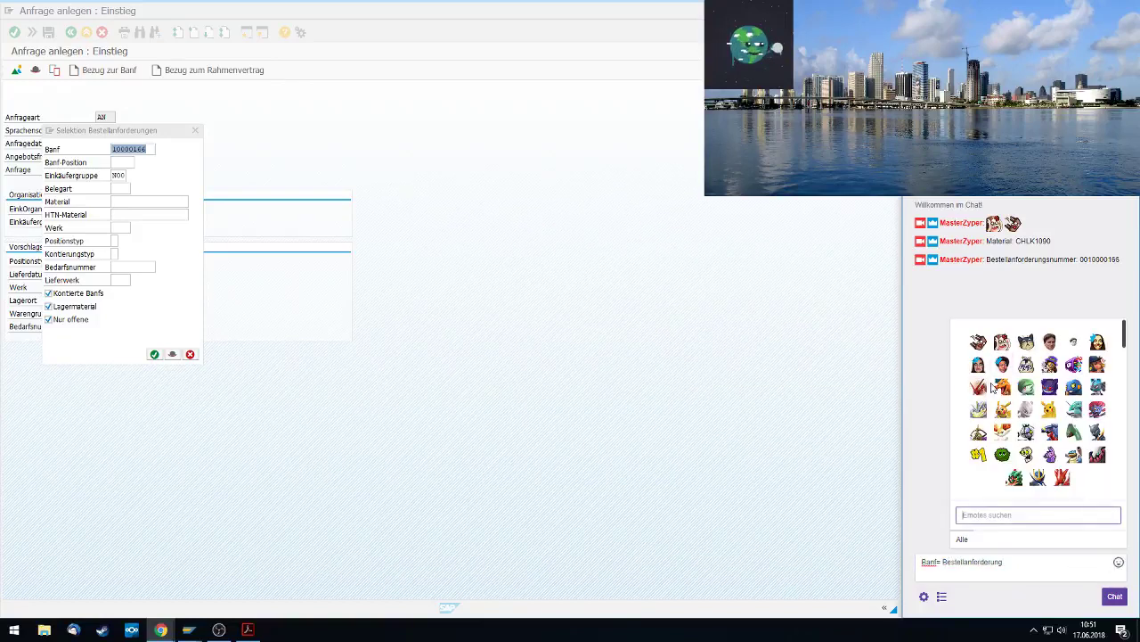
scroll(993, 387, down, 5)
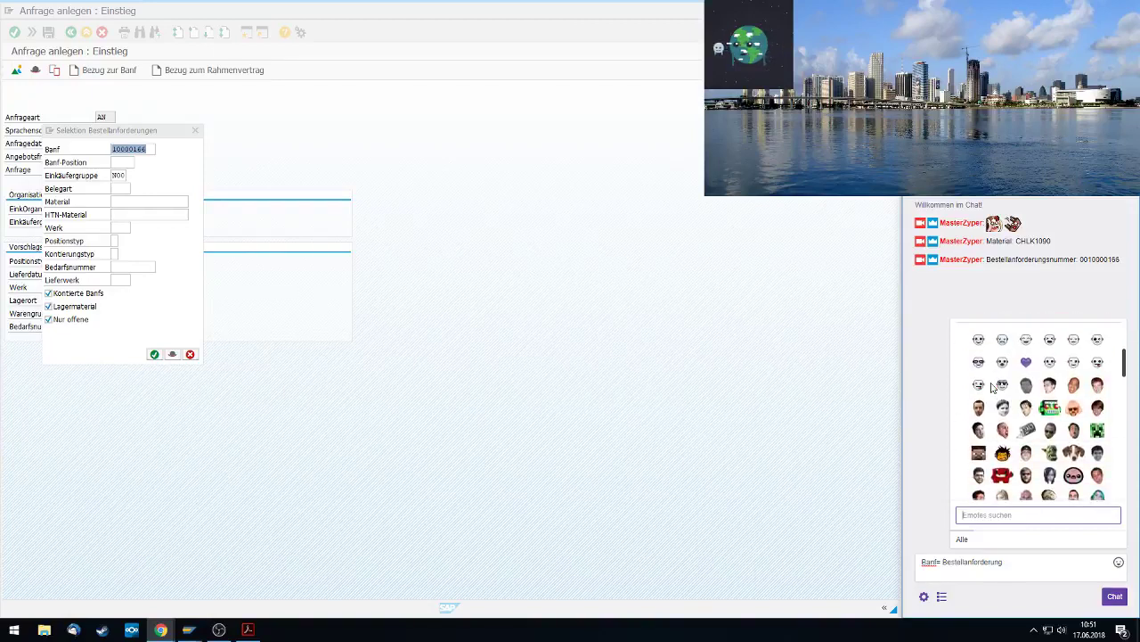
scroll(1009, 424, down, 1)
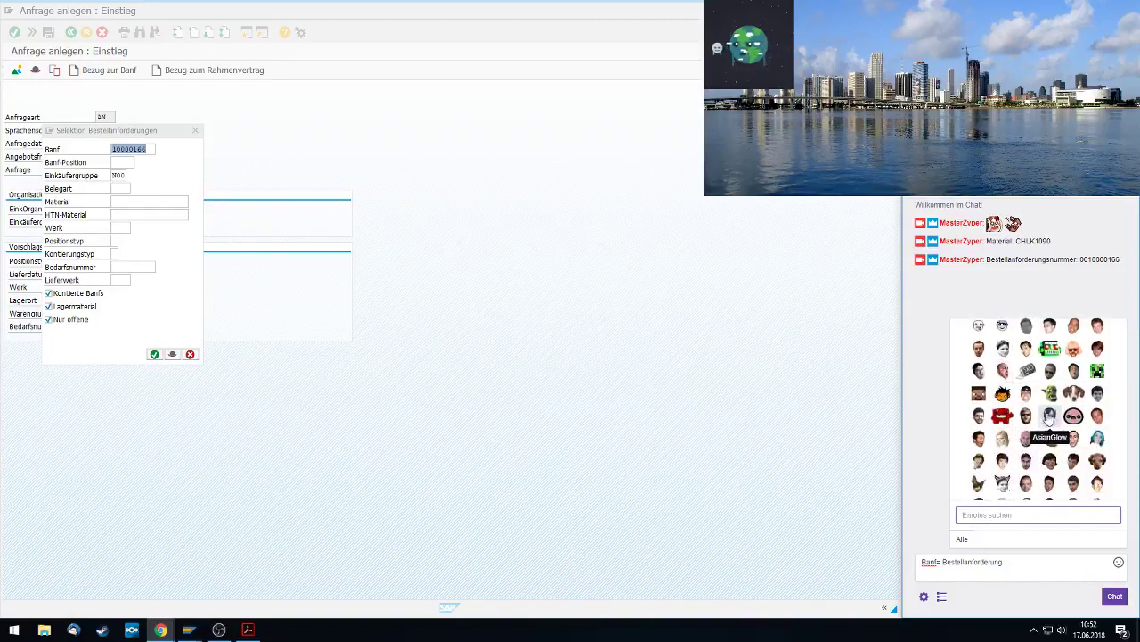
scroll(1047, 417, up, 2)
scroll(1051, 425, down, 1)
scroll(1052, 425, down, 5)
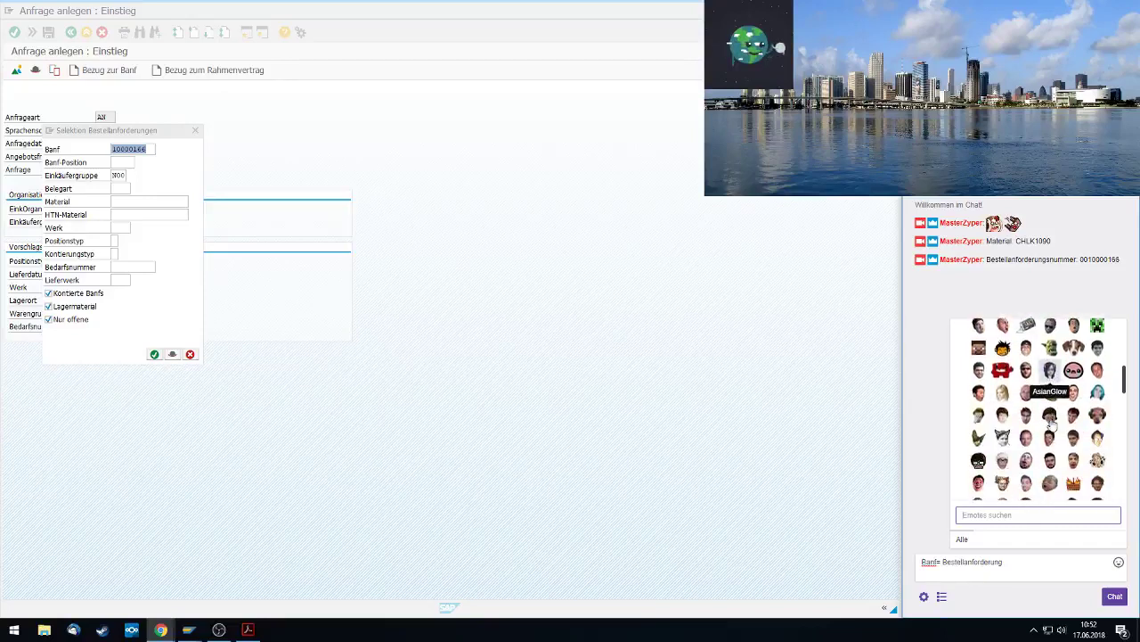
scroll(1050, 428, up, 3)
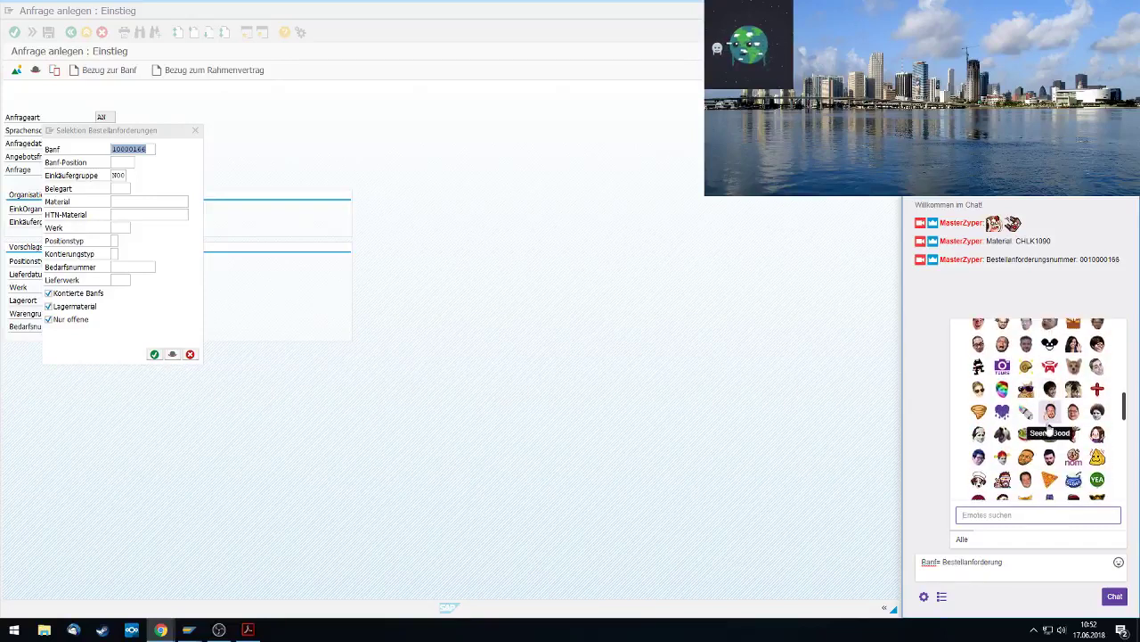
scroll(1034, 437, down, 1)
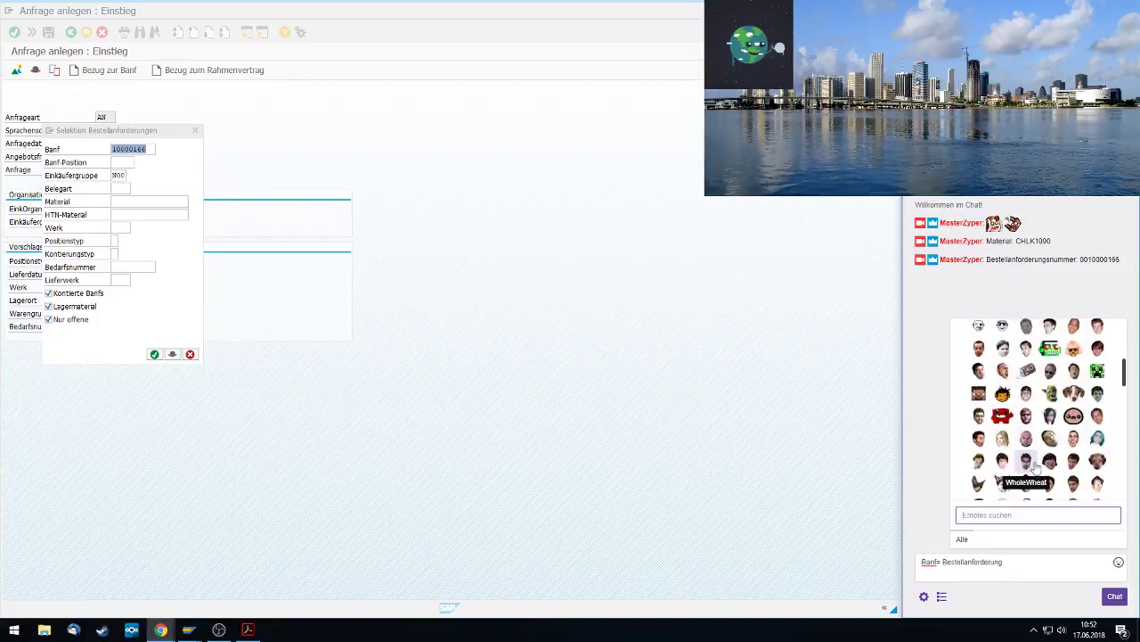
click(980, 435)
click(1115, 595)
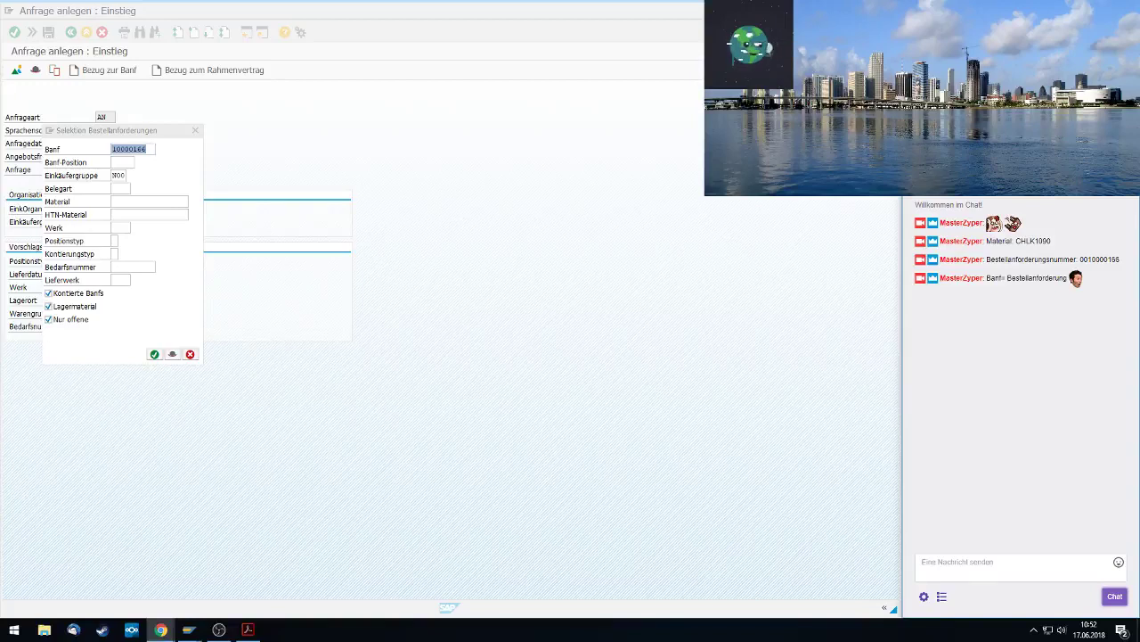
Confirm the preset purchase requisition as reference and adopt its item for material CHLK1090 into the request for quotation
click(148, 185)
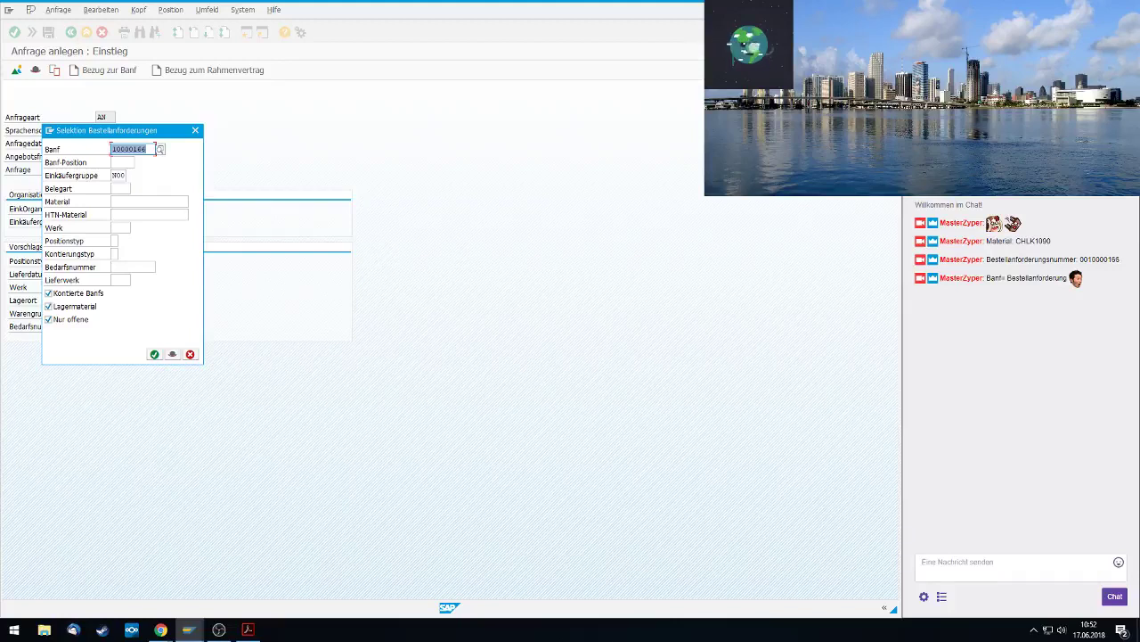
click(153, 354)
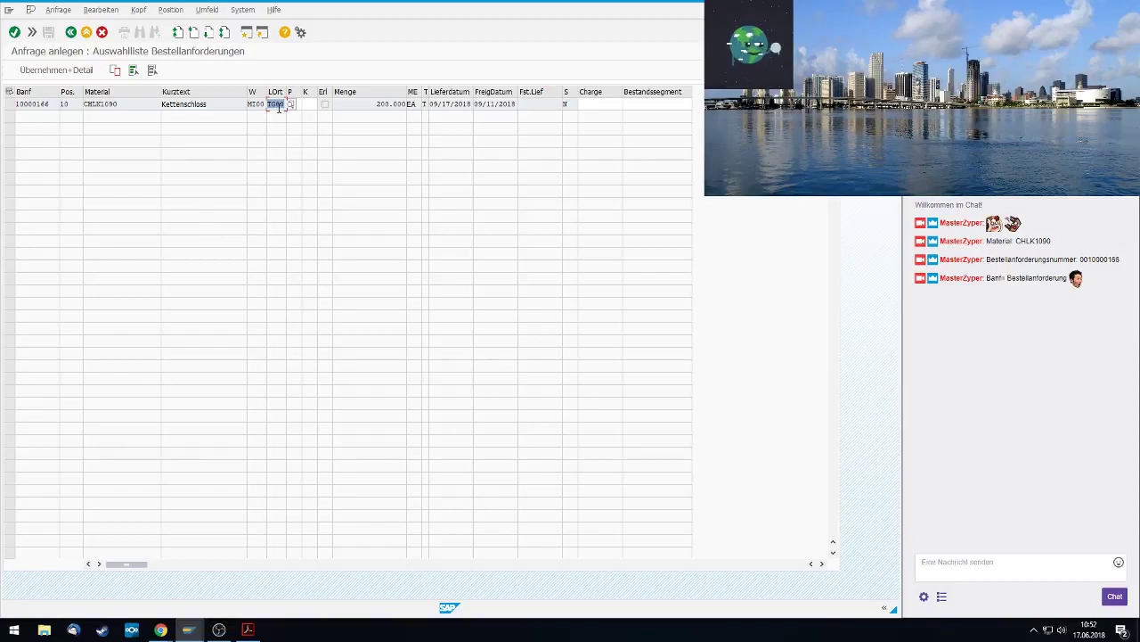
click(133, 72)
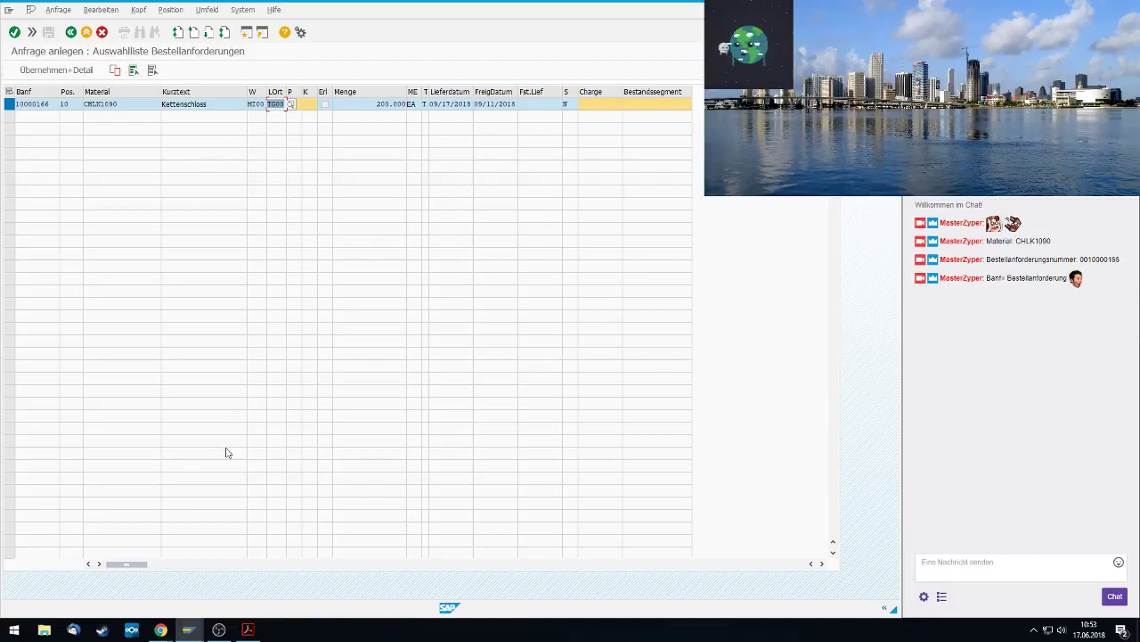
click(9, 105)
click(9, 105)
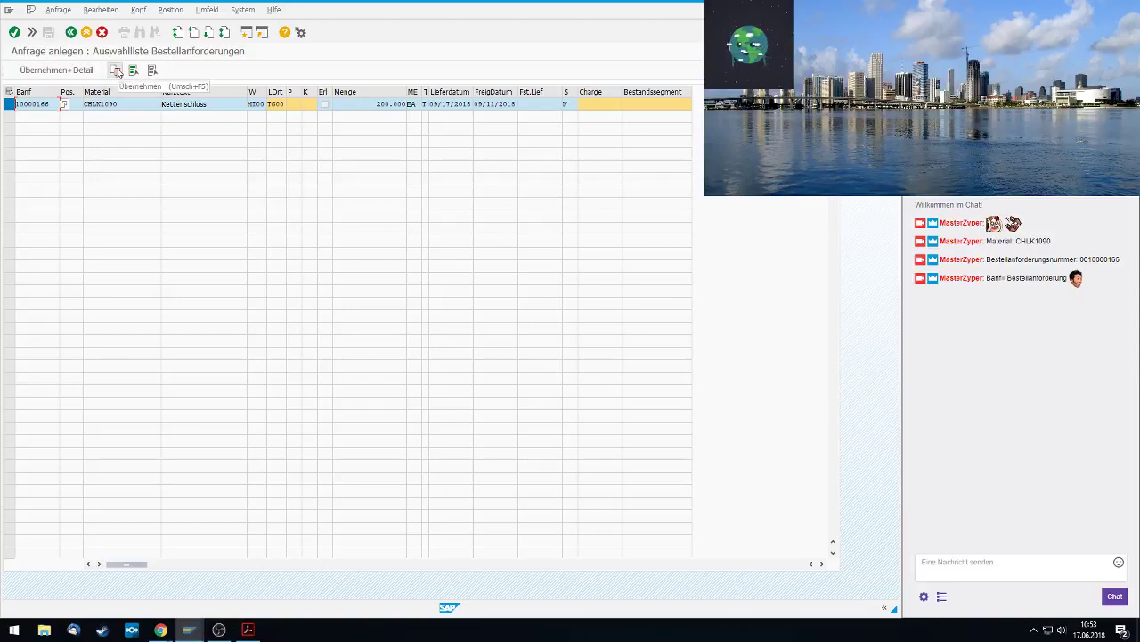
click(117, 72)
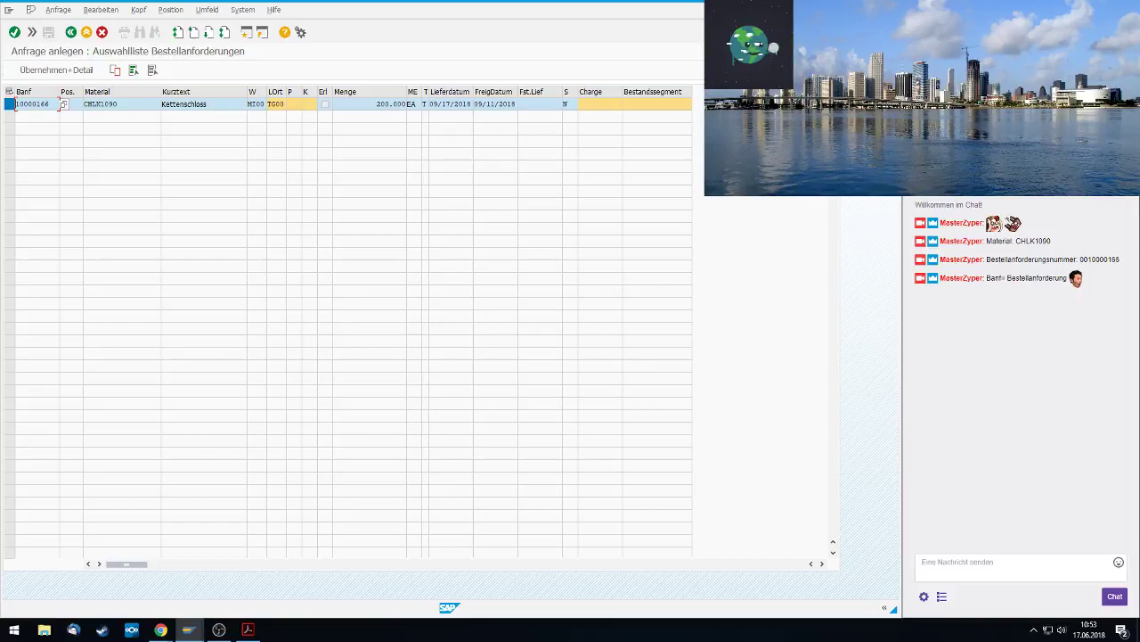
click(115, 70)
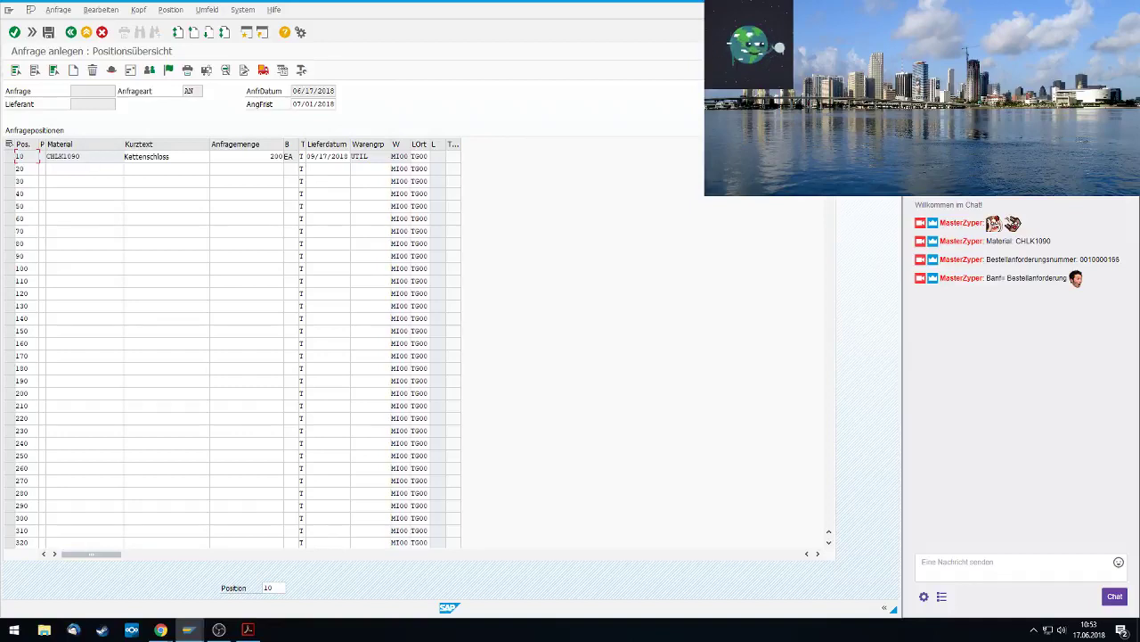
Open the request's header data (Kopfdaten) and set the Submission to RFQ1090
click(112, 70)
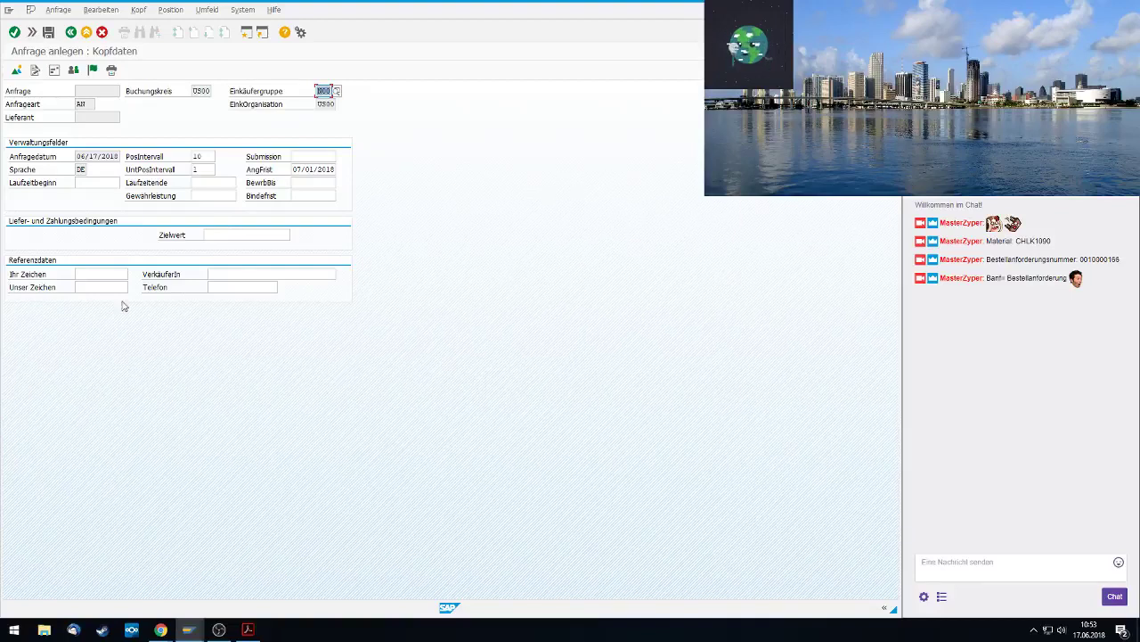
click(304, 157)
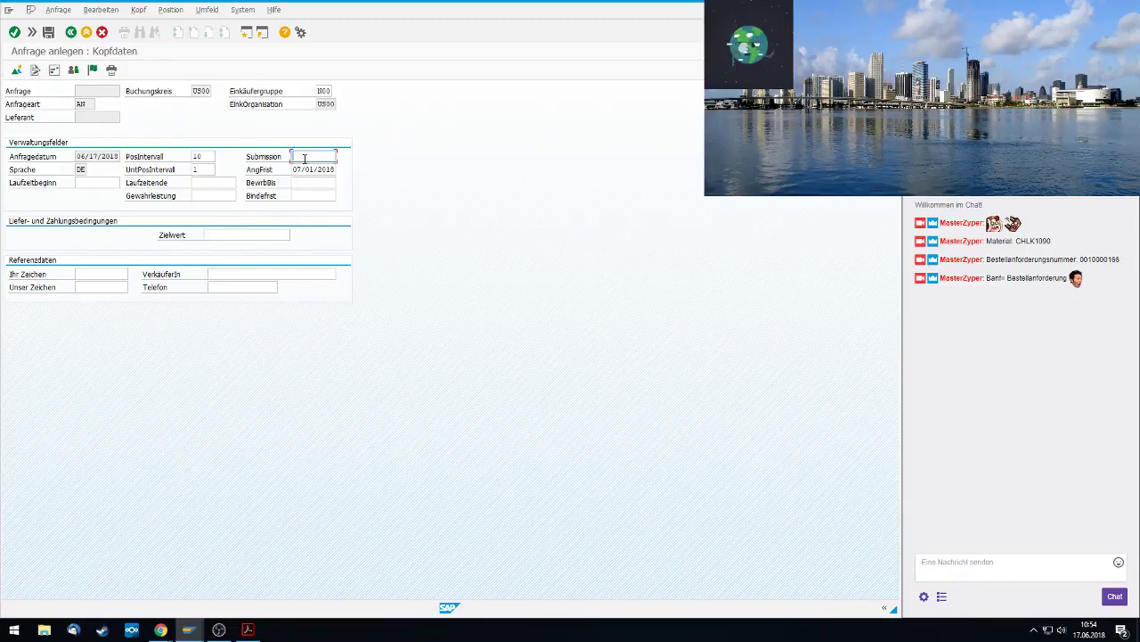
text(RFQ10)
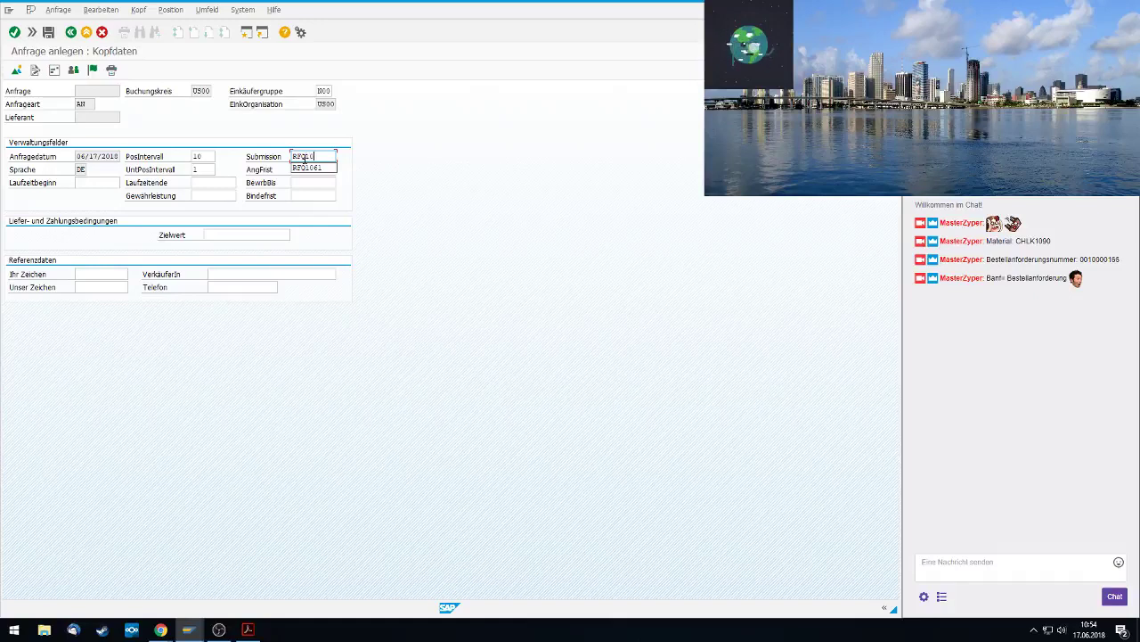
text(90)
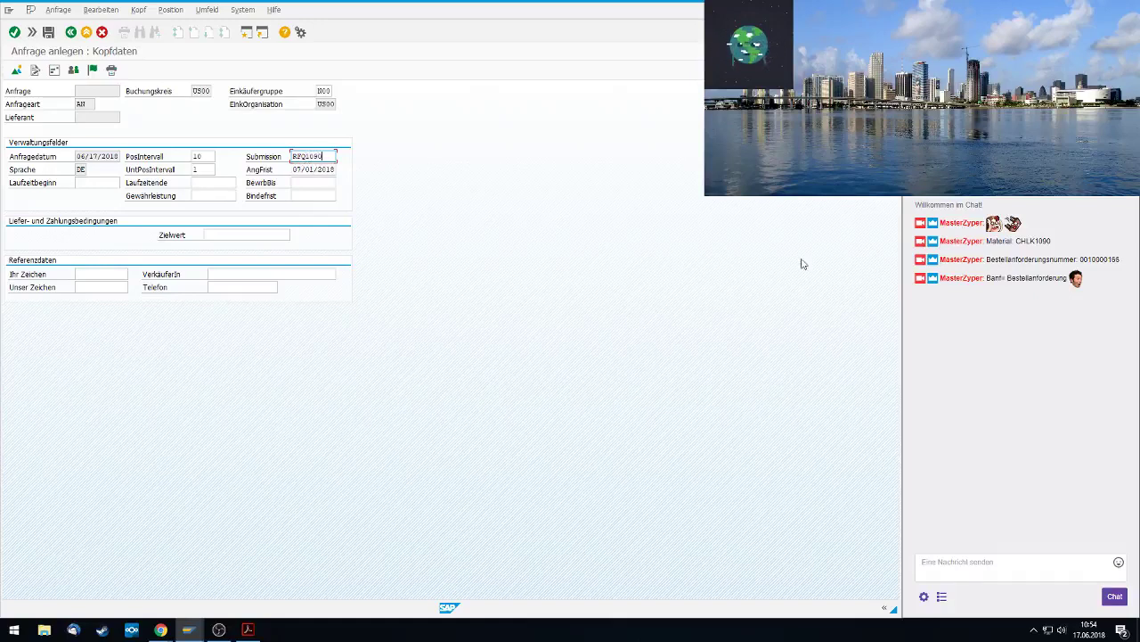
Post the message "Submission: RFQ1090" in the stream chat
click(973, 564)
text(Sub)
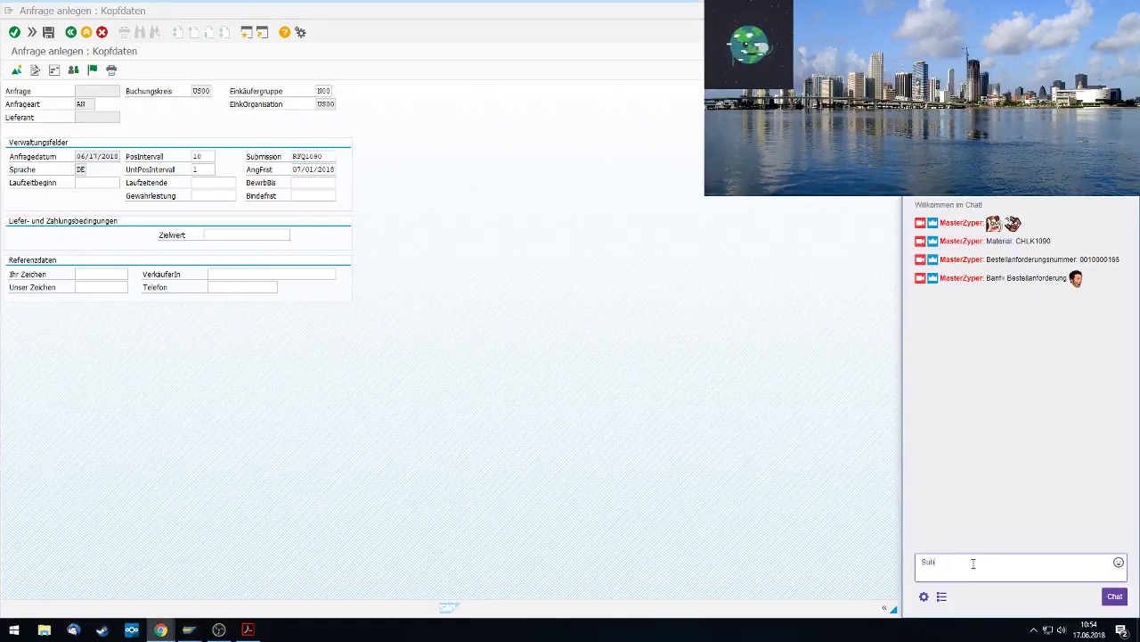
text(mission: RFQ1090)
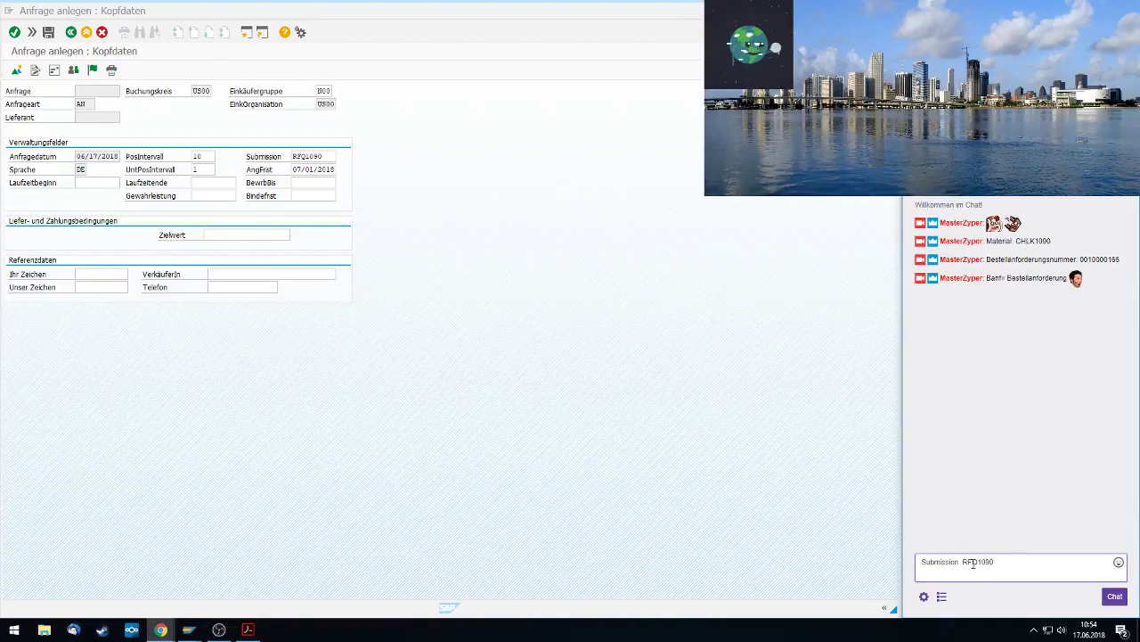
key(Return)
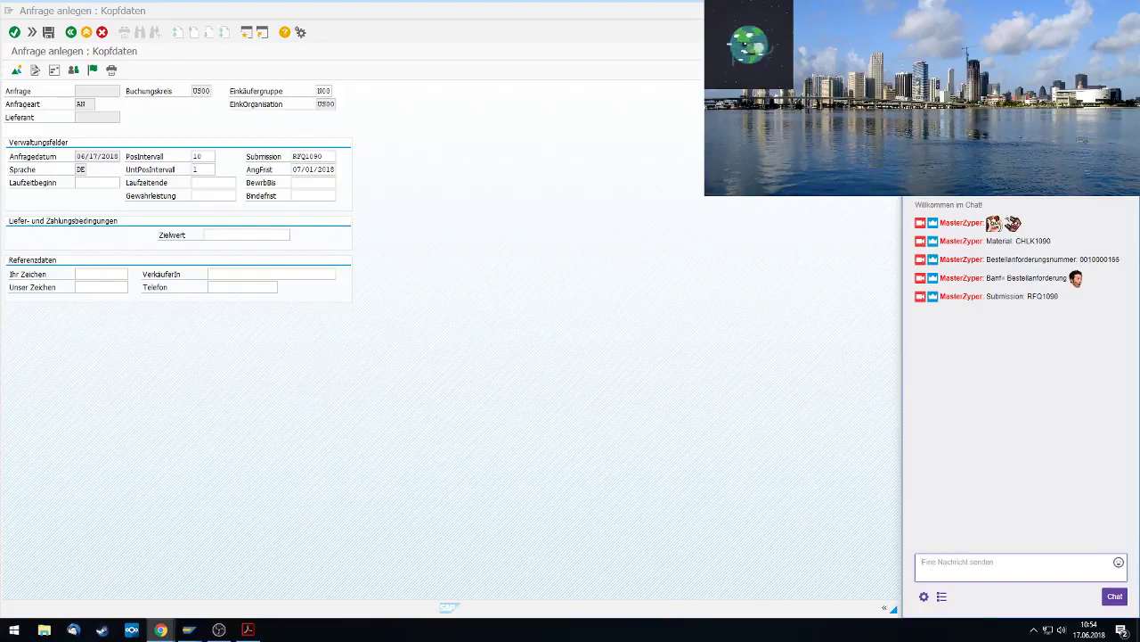
Place the case study PDF window beside the SAP form and return from the header data to the request's item overview (Positionsübersicht)
key(alt+Tab)
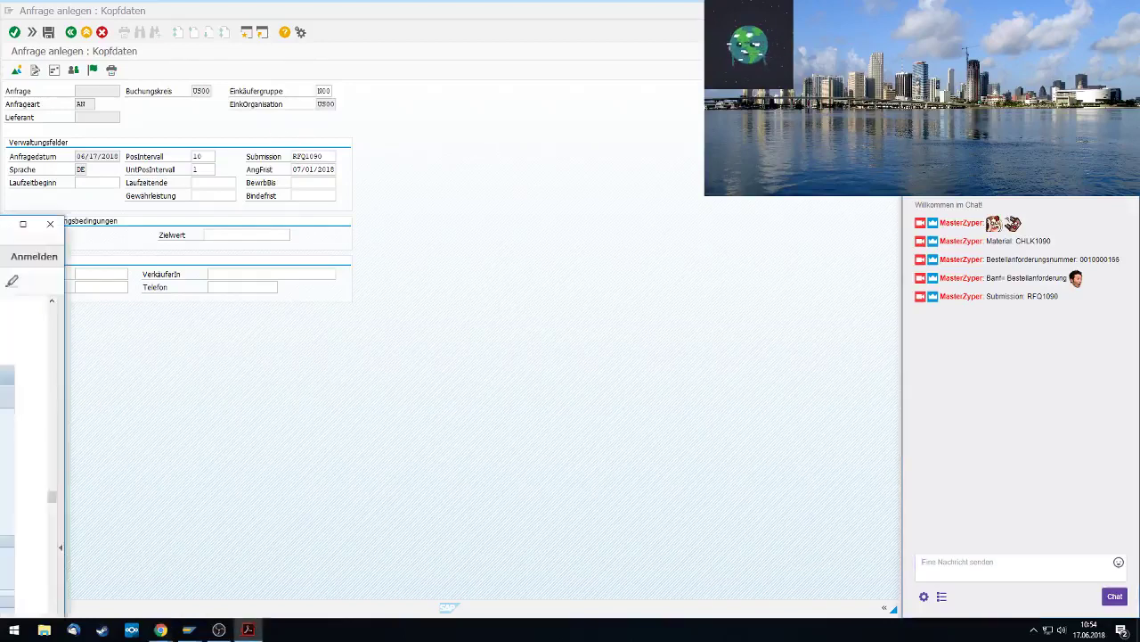
drag(603, 81, 593, 9)
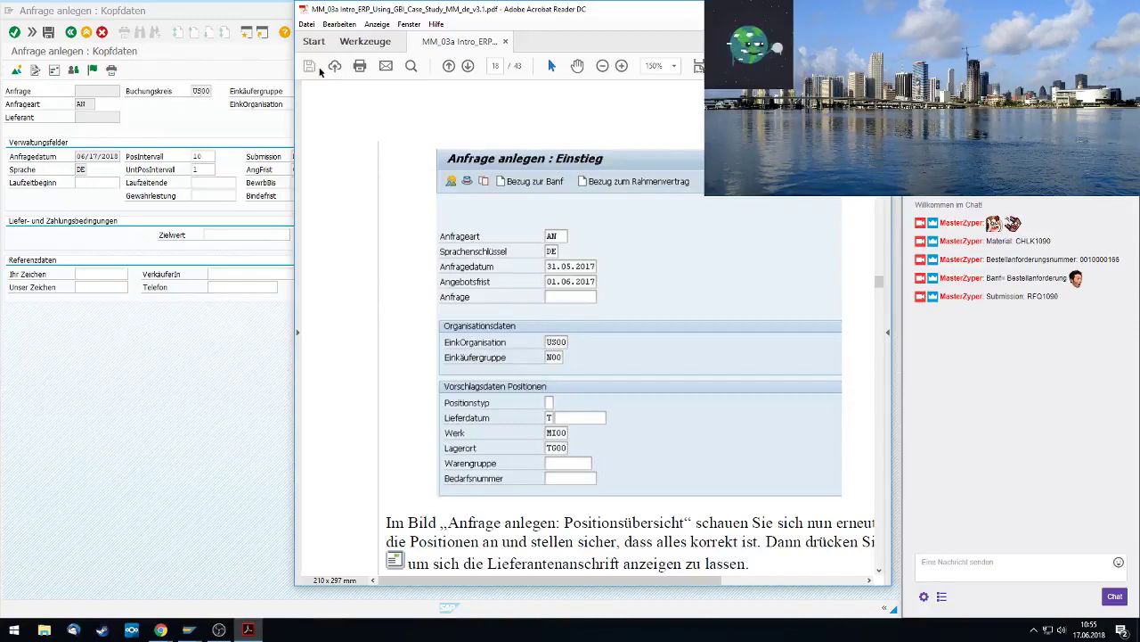
drag(386, 16, 499, 16)
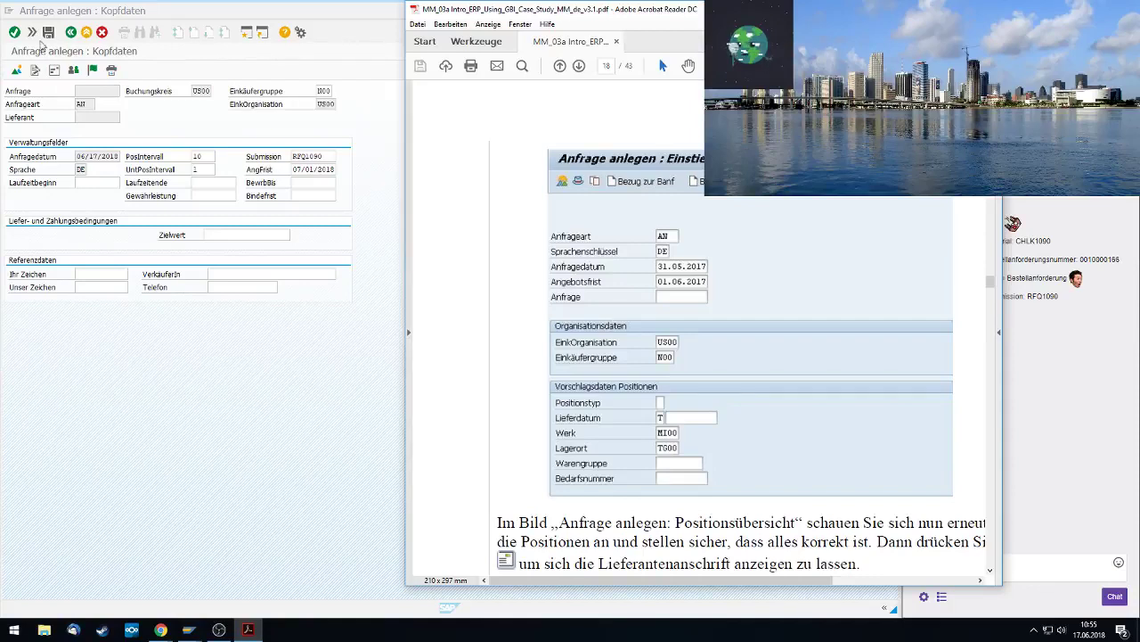
click(18, 72)
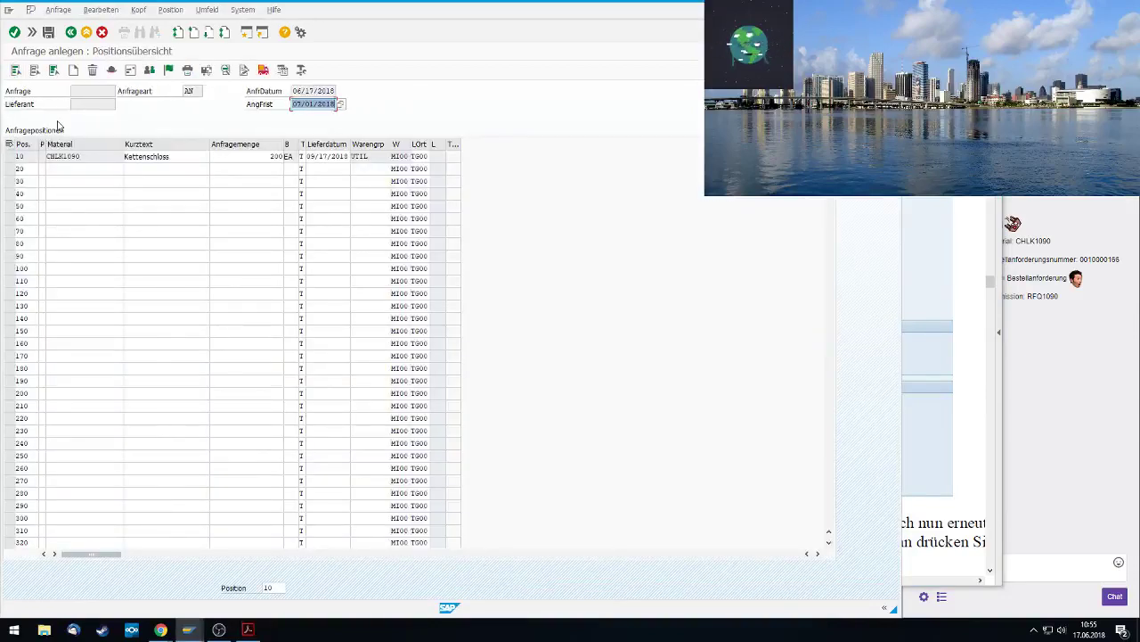
click(901, 210)
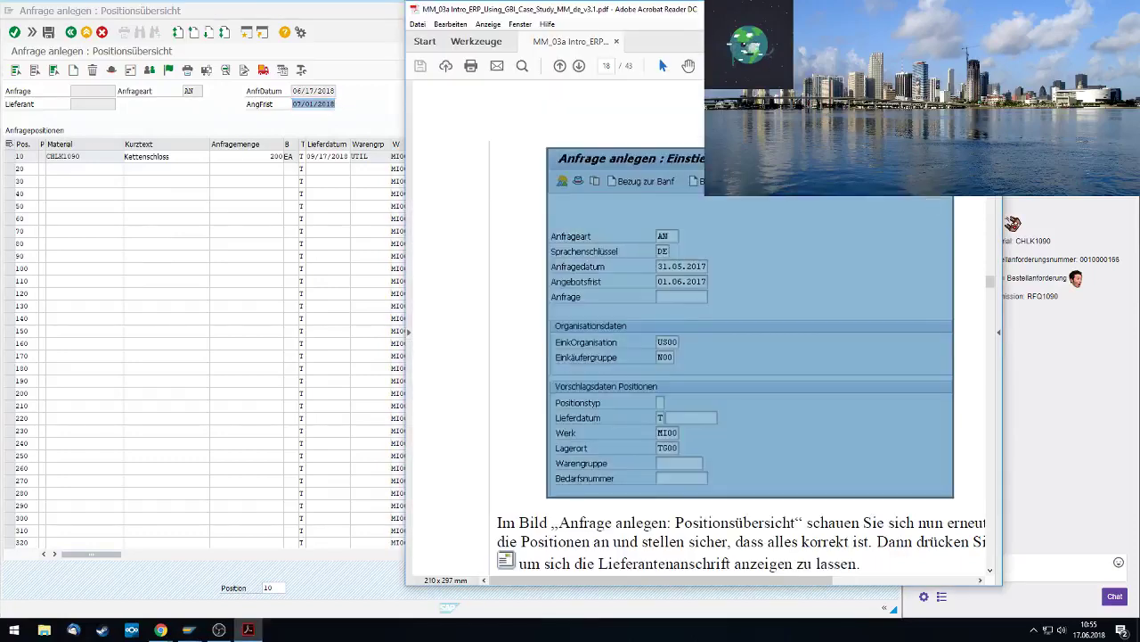
Recheck the case study PDF, put it away, and open the supplier address view (Lieferantenanschrift) of the request for quotation
click(687, 20)
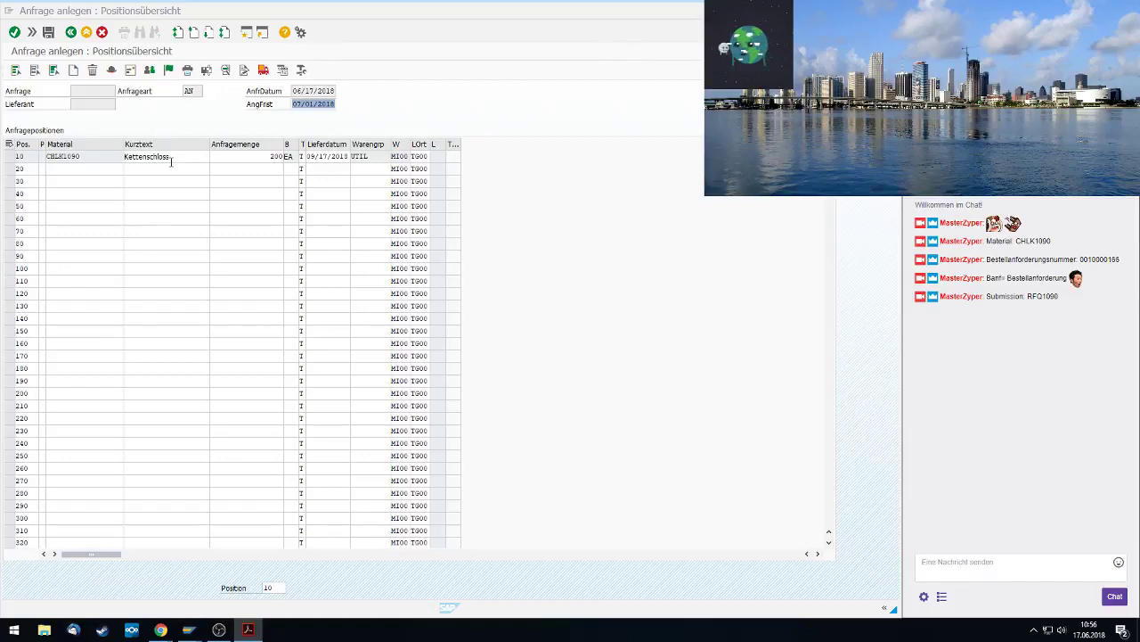
click(247, 629)
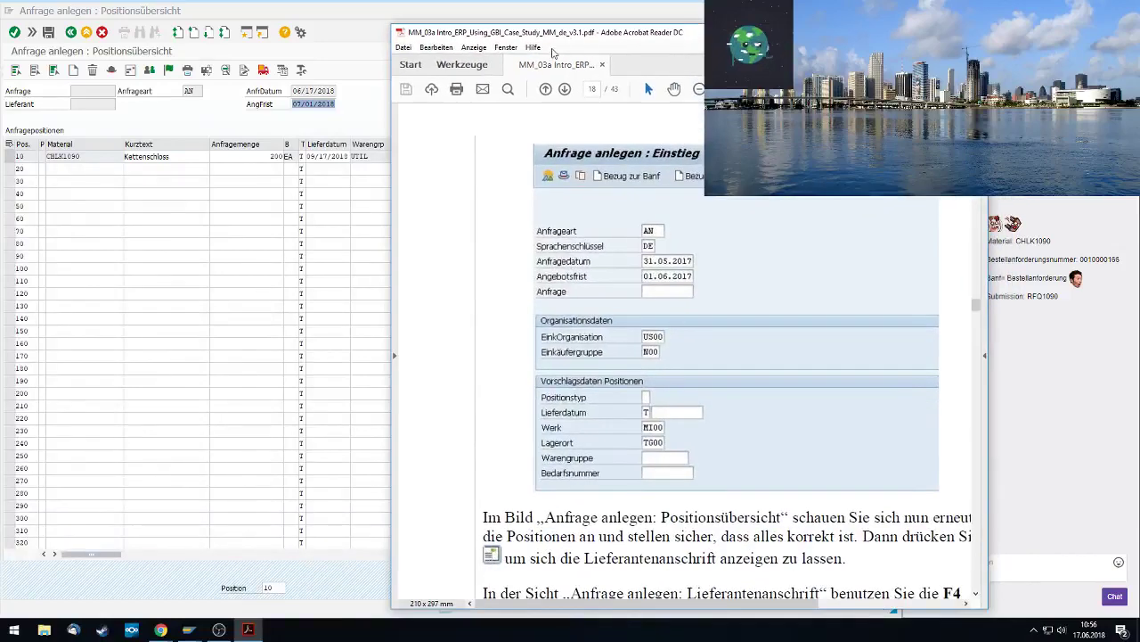
drag(613, 34, 612, 42)
click(920, 40)
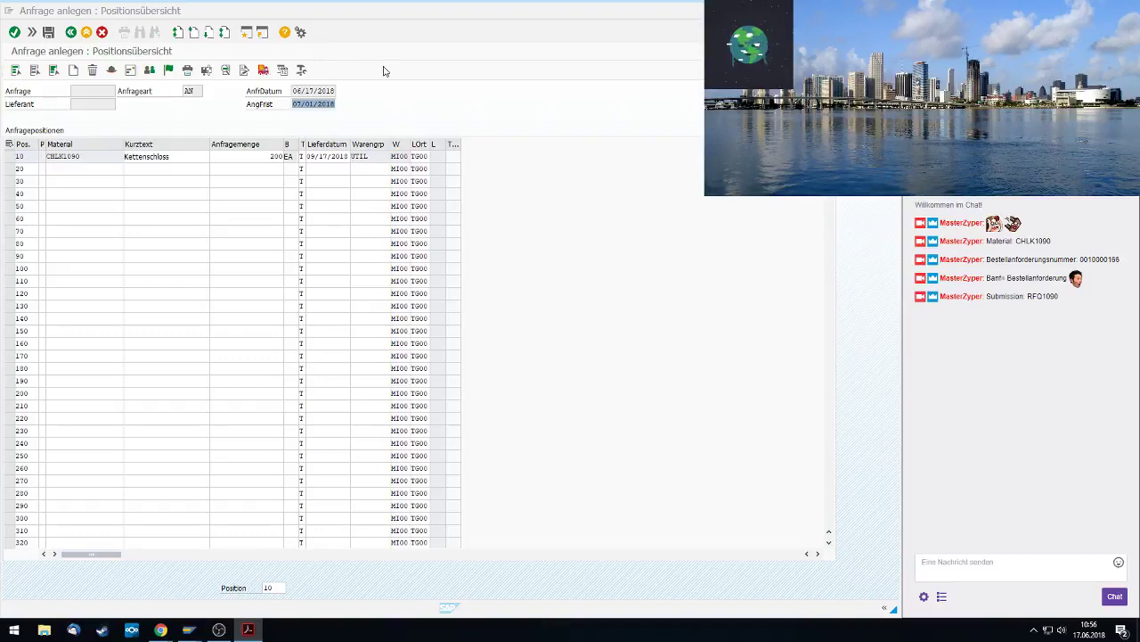
click(265, 71)
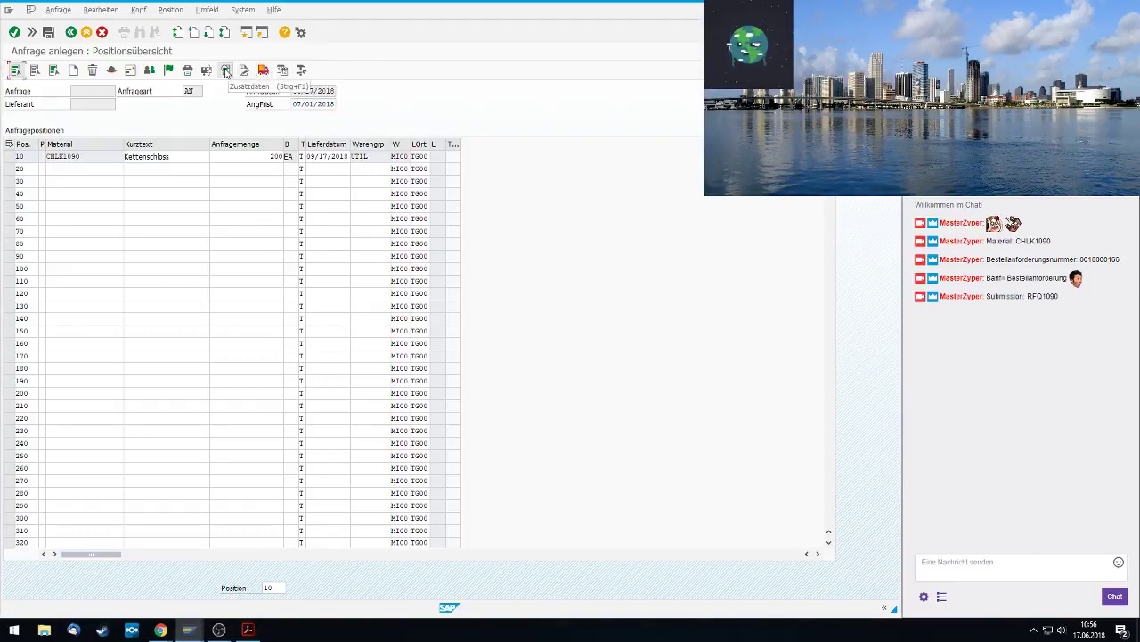
click(133, 75)
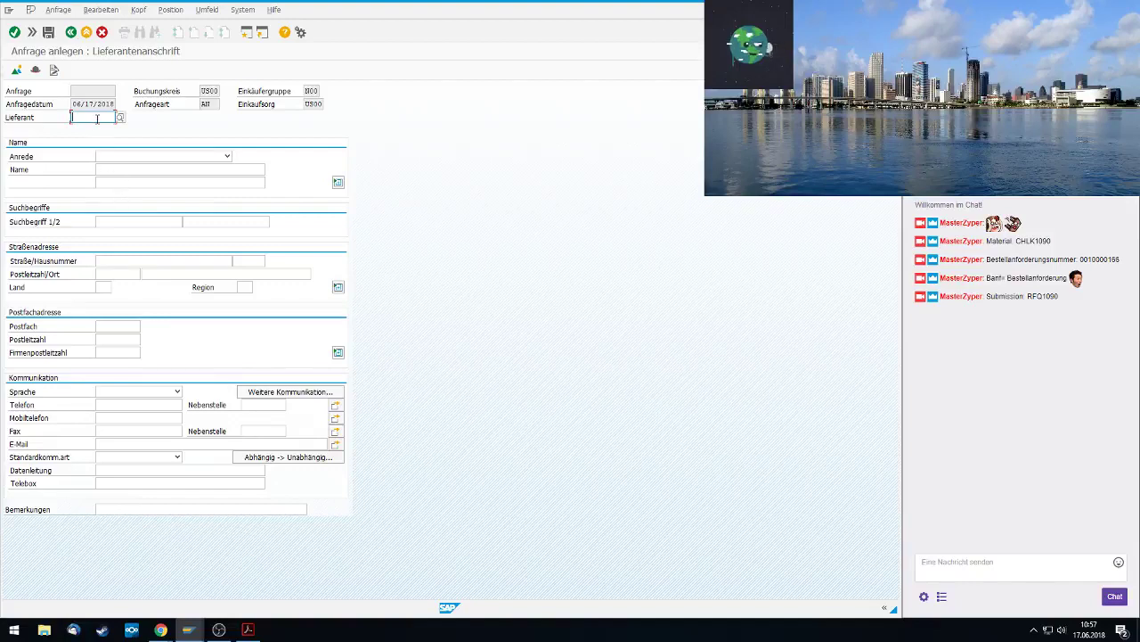
Look up the supplier by Suchbegriff 090 and Ort Lincoln, and adopt MID-WEST SUPPLY as the request's Lieferant
key(F4)
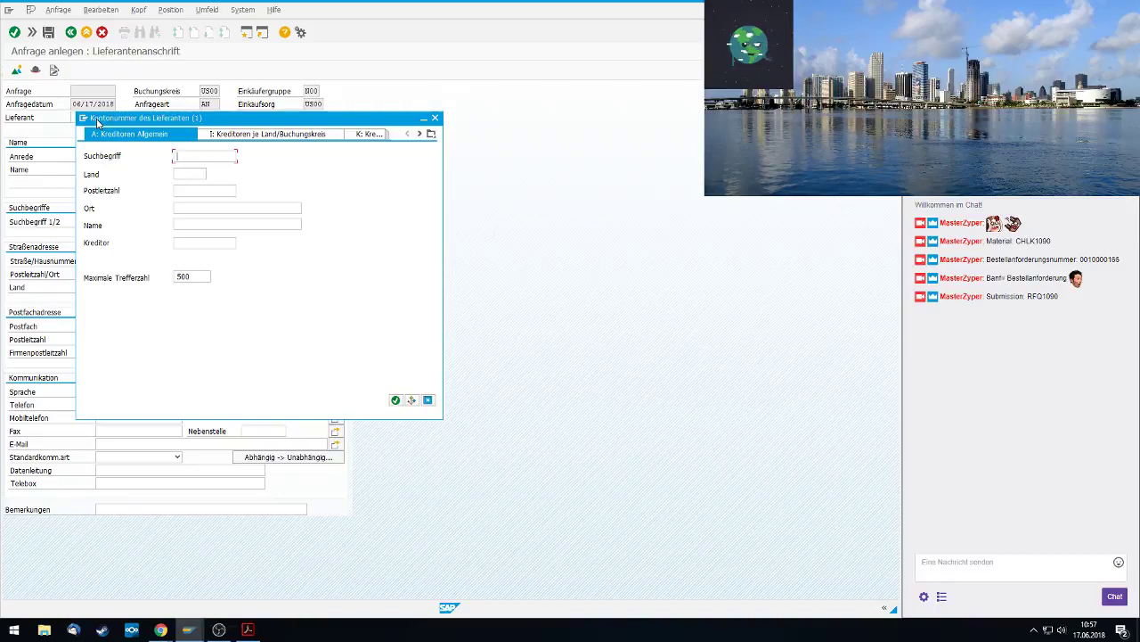
text(090)
click(193, 210)
text(L)
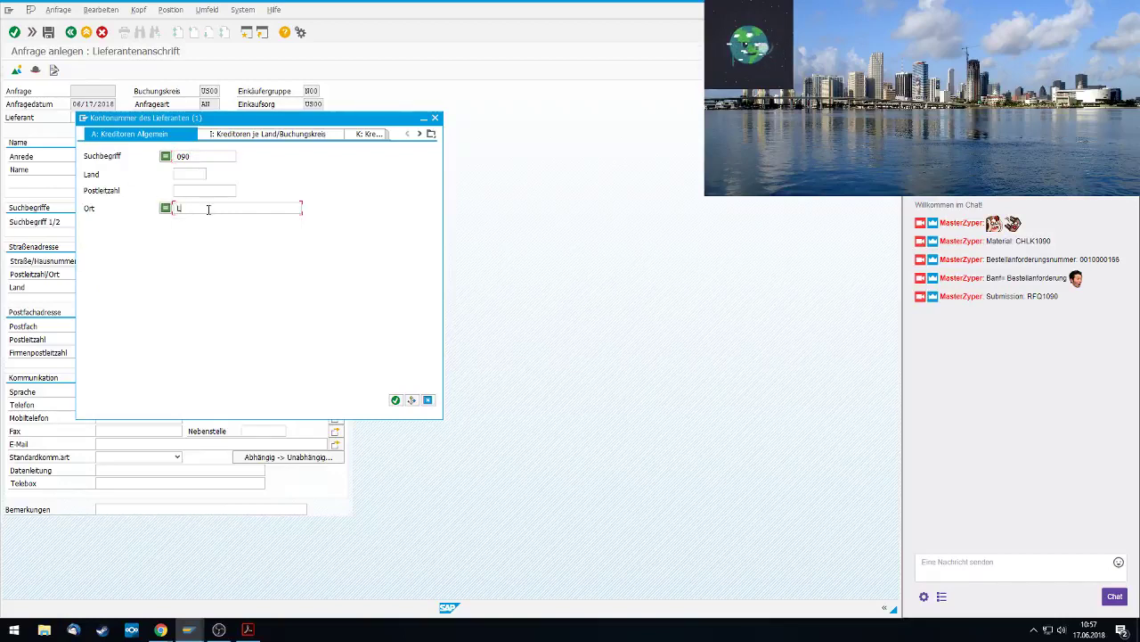
text(incoln)
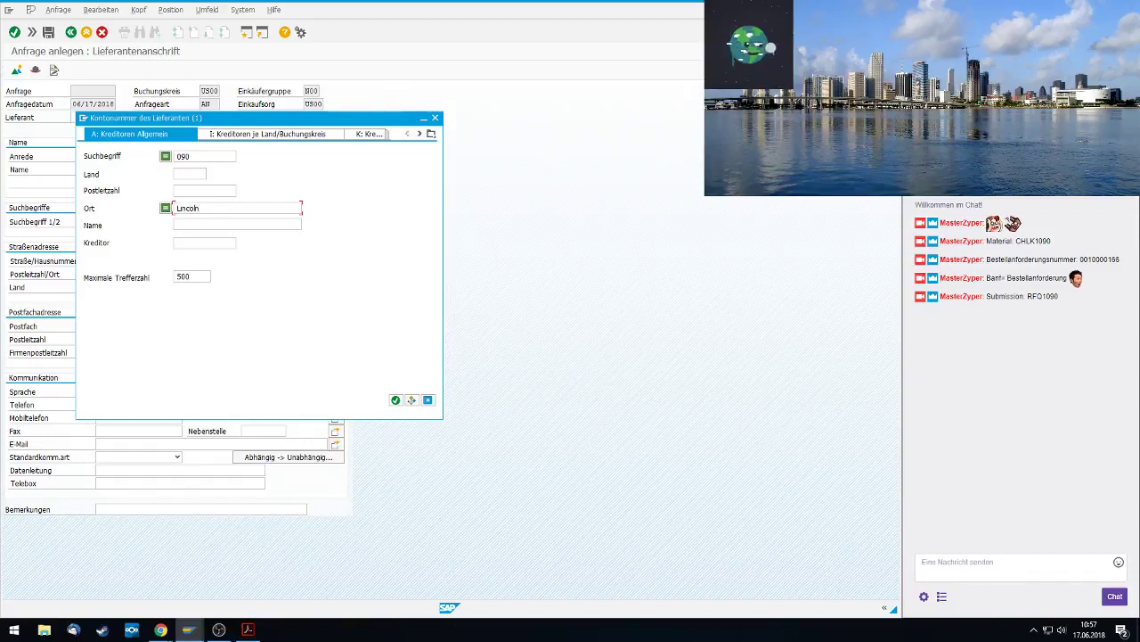
click(396, 401)
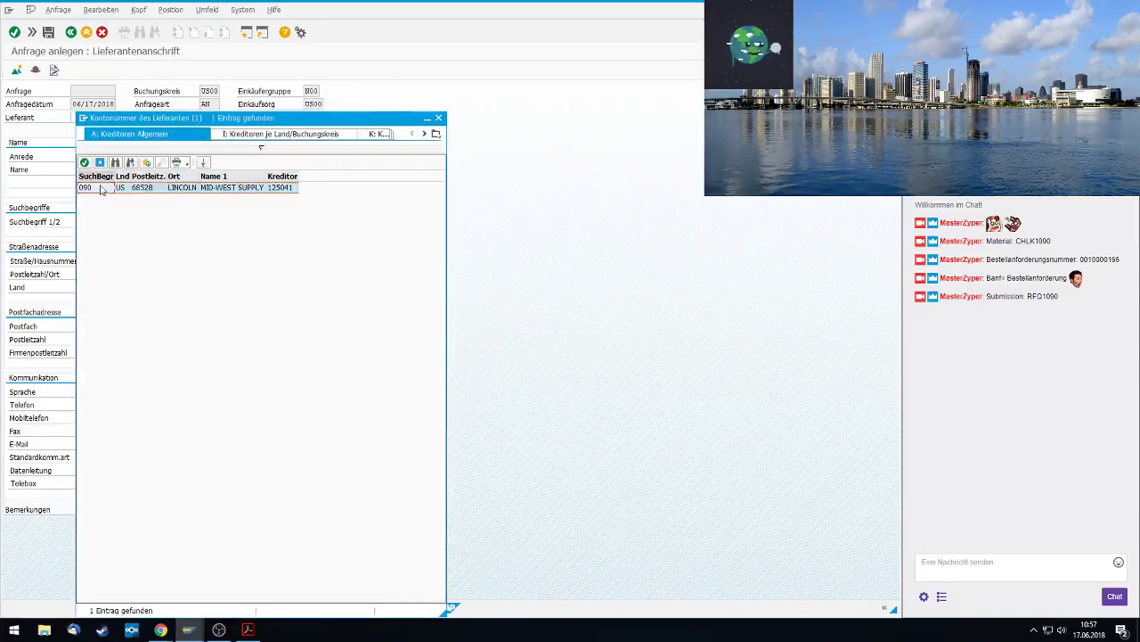
double_click(112, 190)
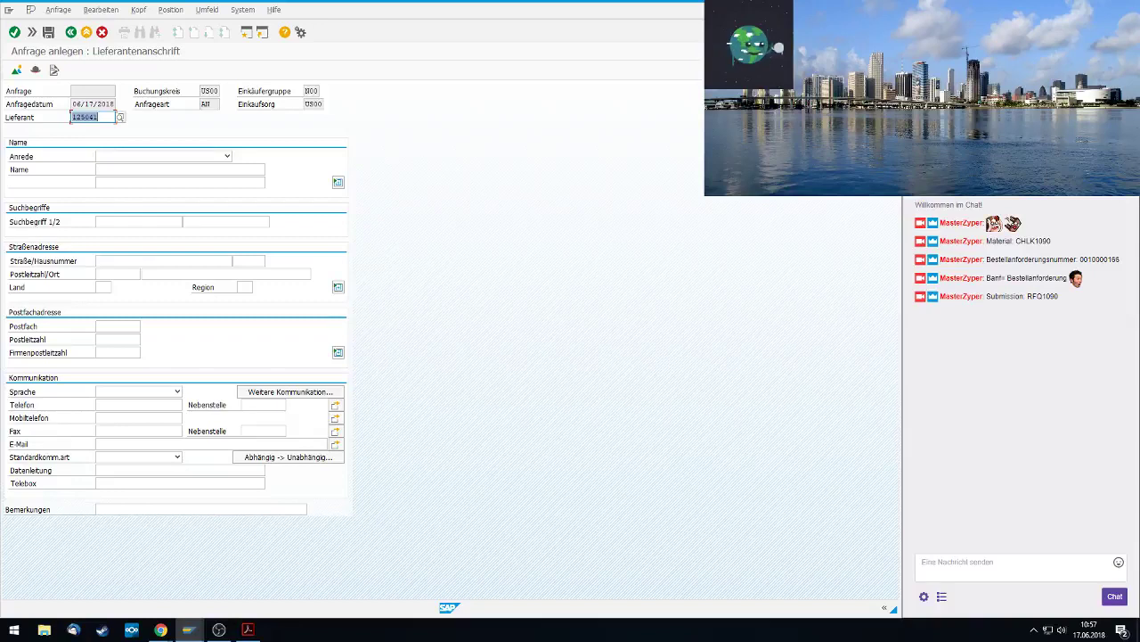
Post "Lieferrantennummer:" followed by the supplier number copied from the request's Lieferant field in the stream chat
click(946, 570)
text(Lie)
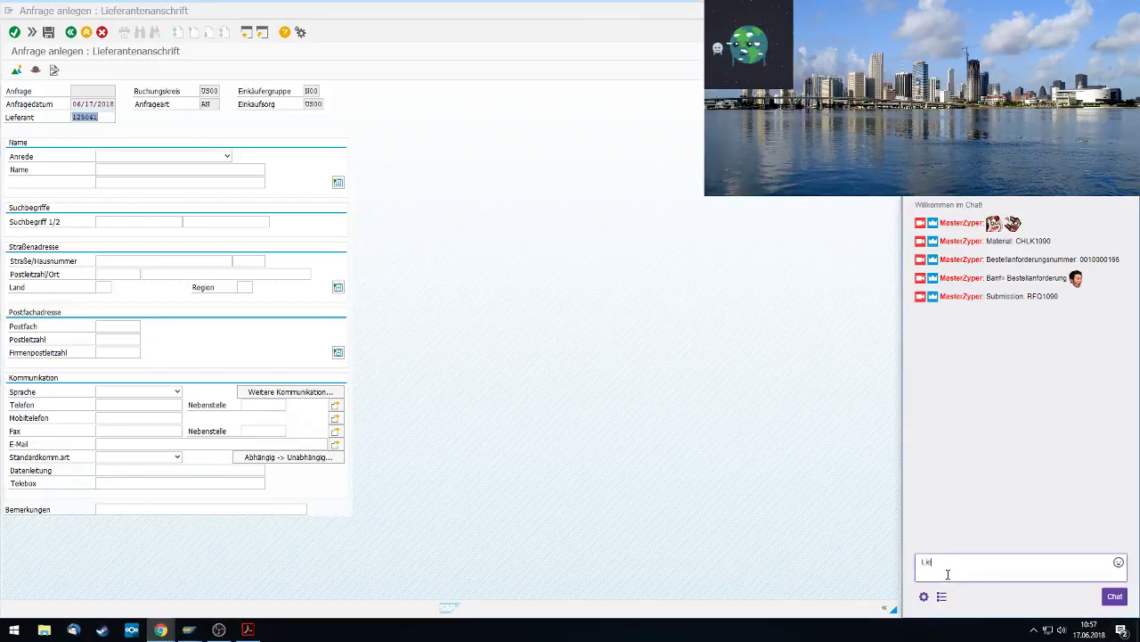
text(ferantenn)
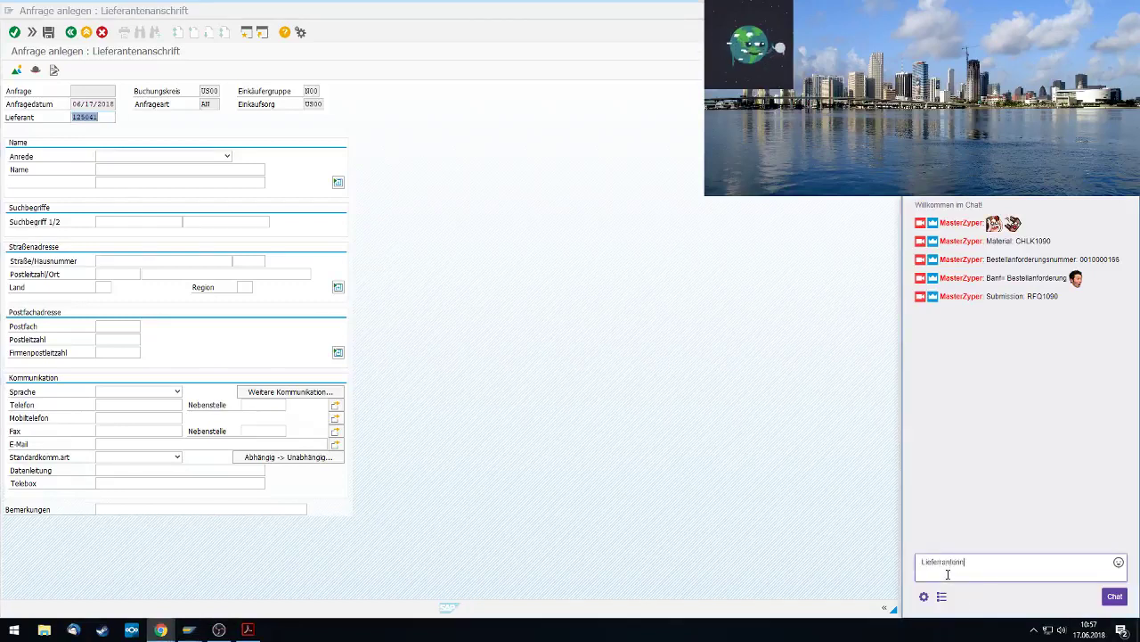
text(ummer:)
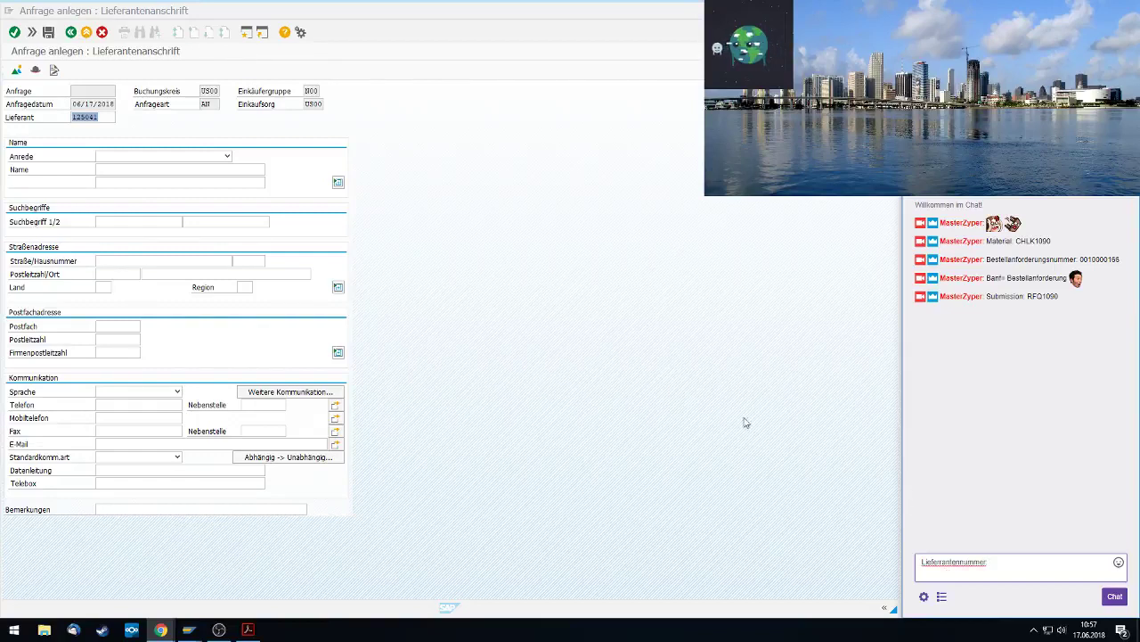
click(107, 119)
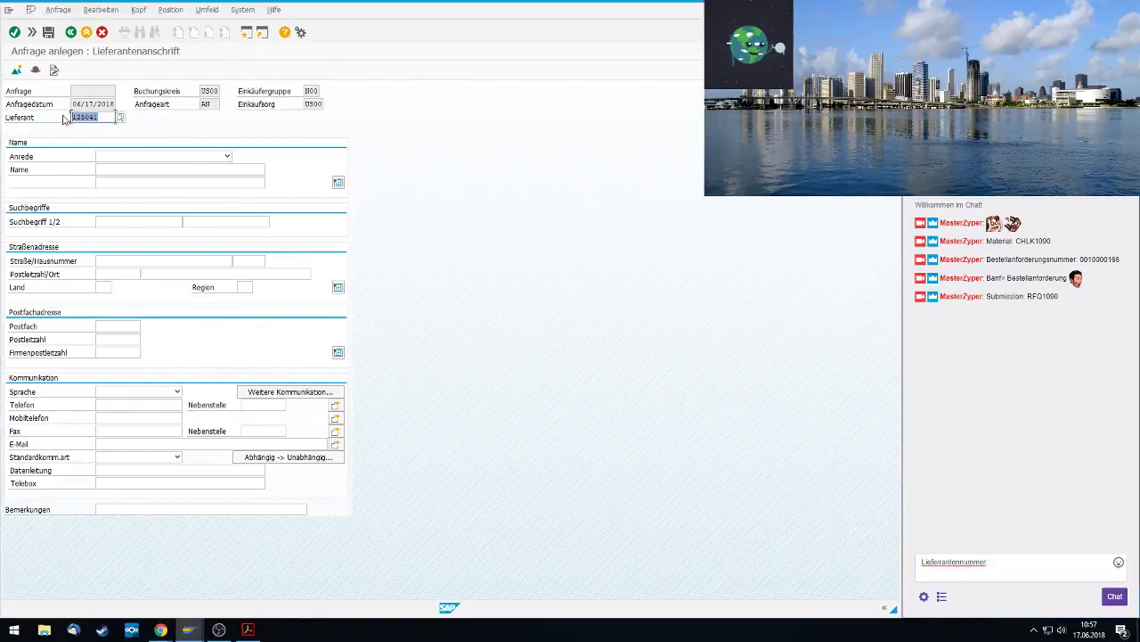
key(ctrl+c)
click(1037, 561)
text(:)
key(ctrl+v)
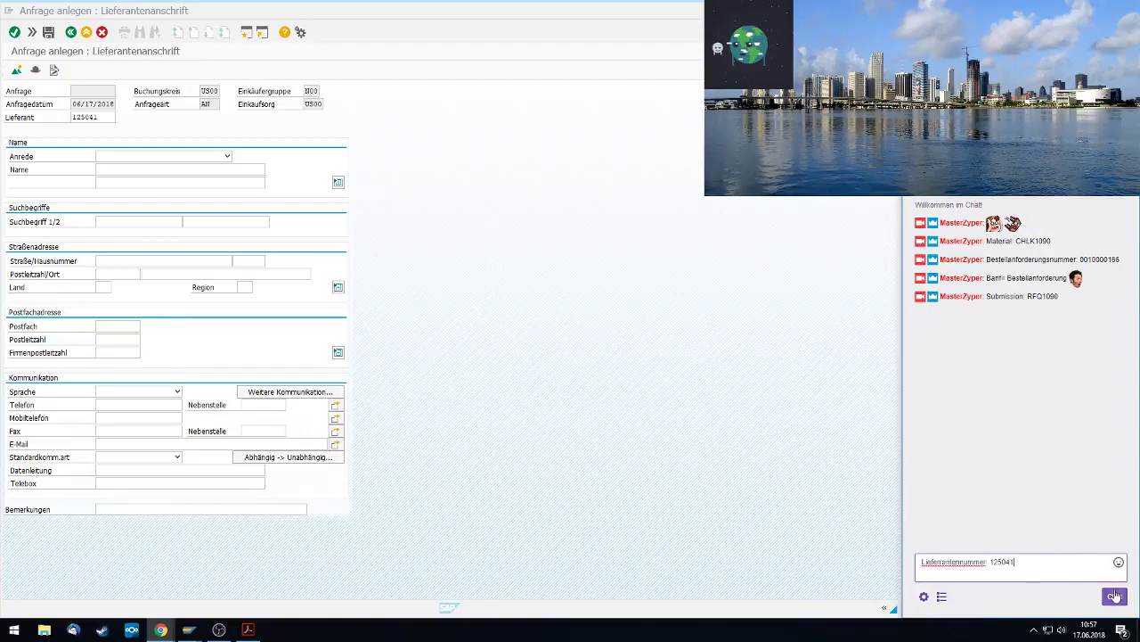
click(1115, 595)
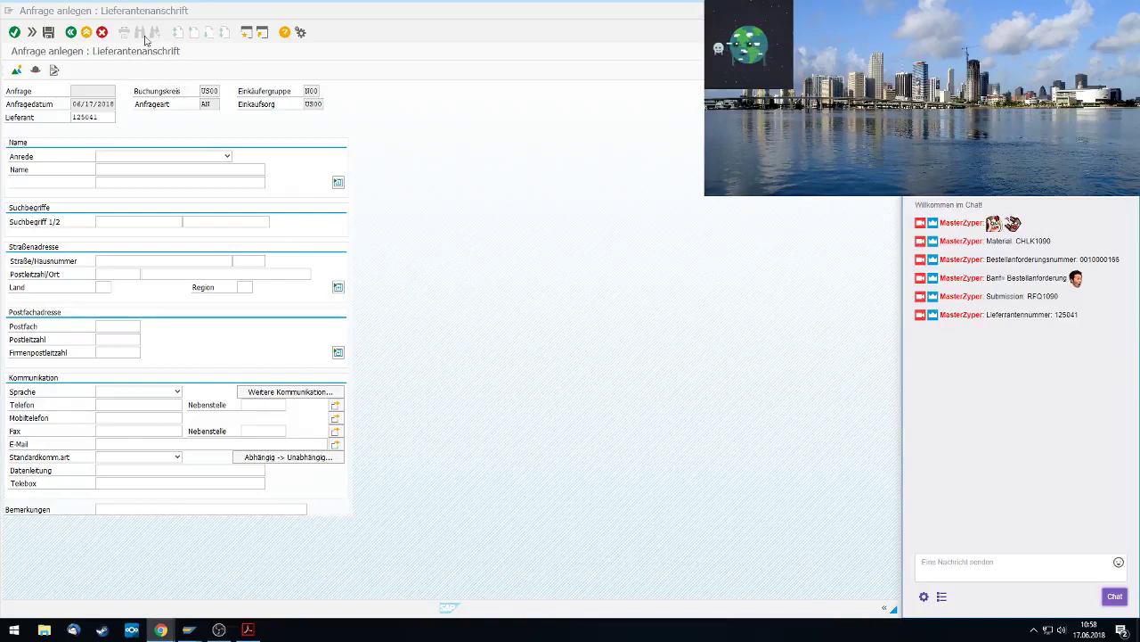
Confirm the supplier with Sprache des Lieferanten (EN) as the request language, and open the details of the status message
click(14, 33)
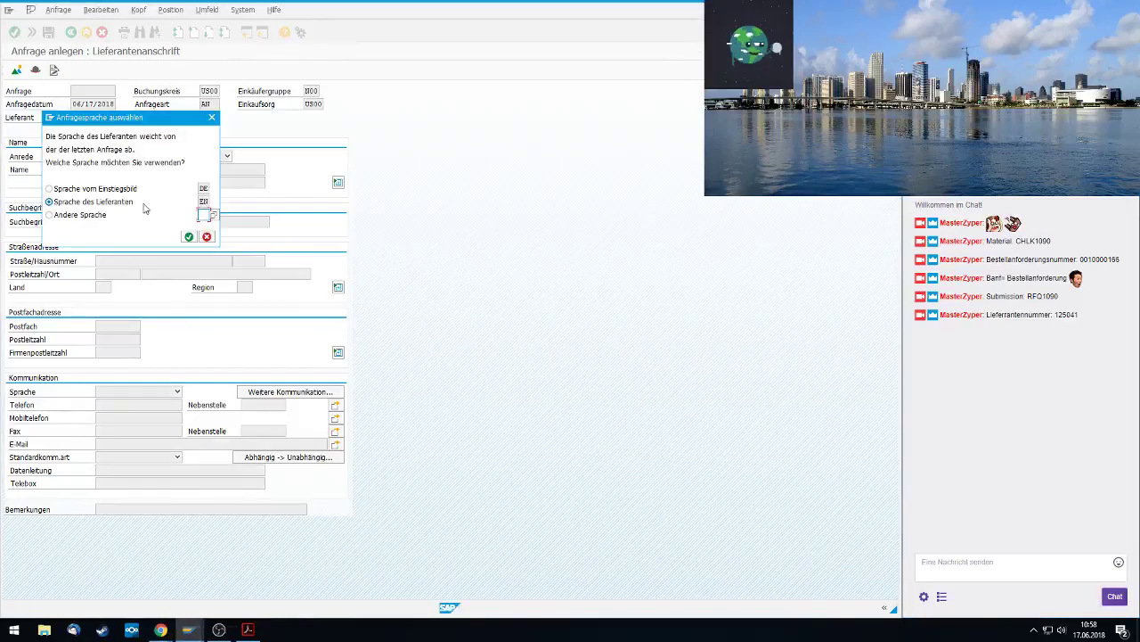
click(188, 237)
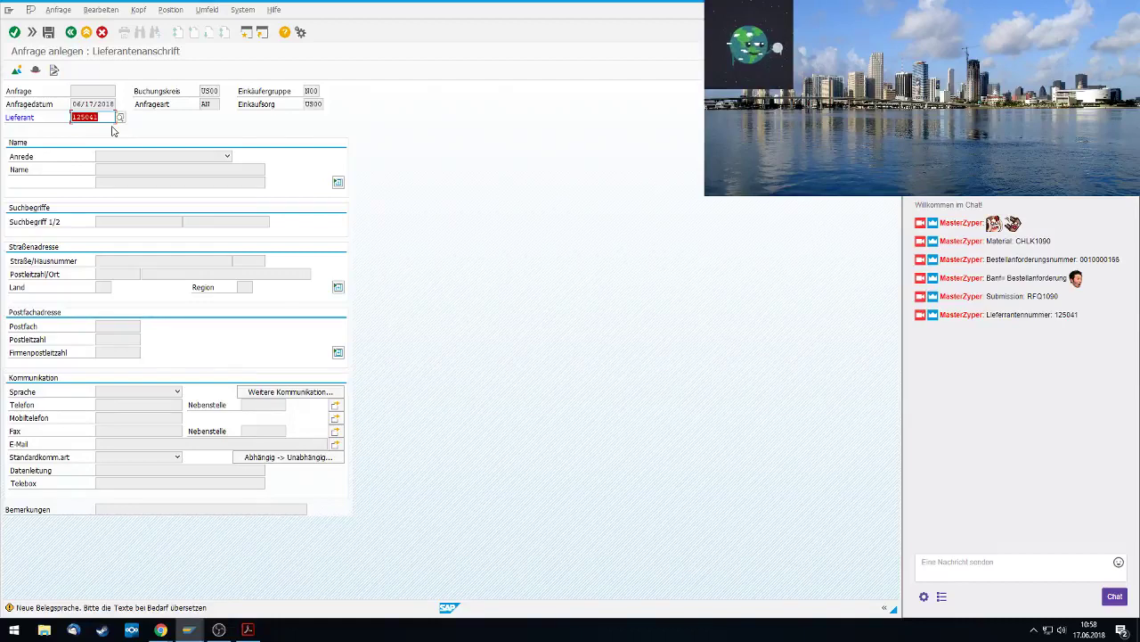
key(Return)
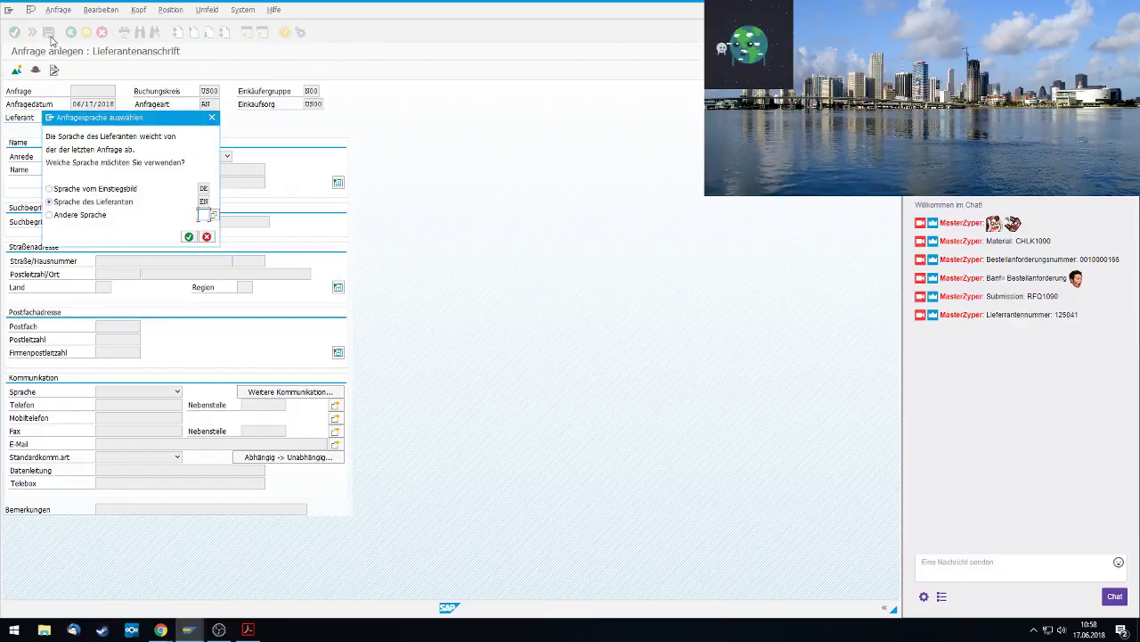
click(186, 236)
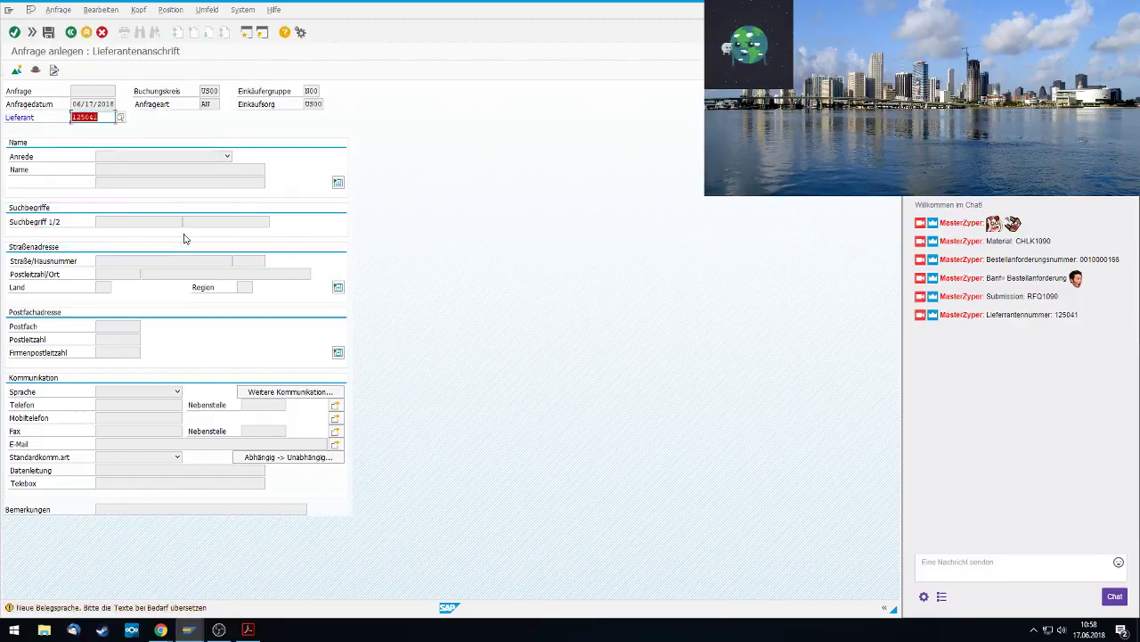
double_click(123, 608)
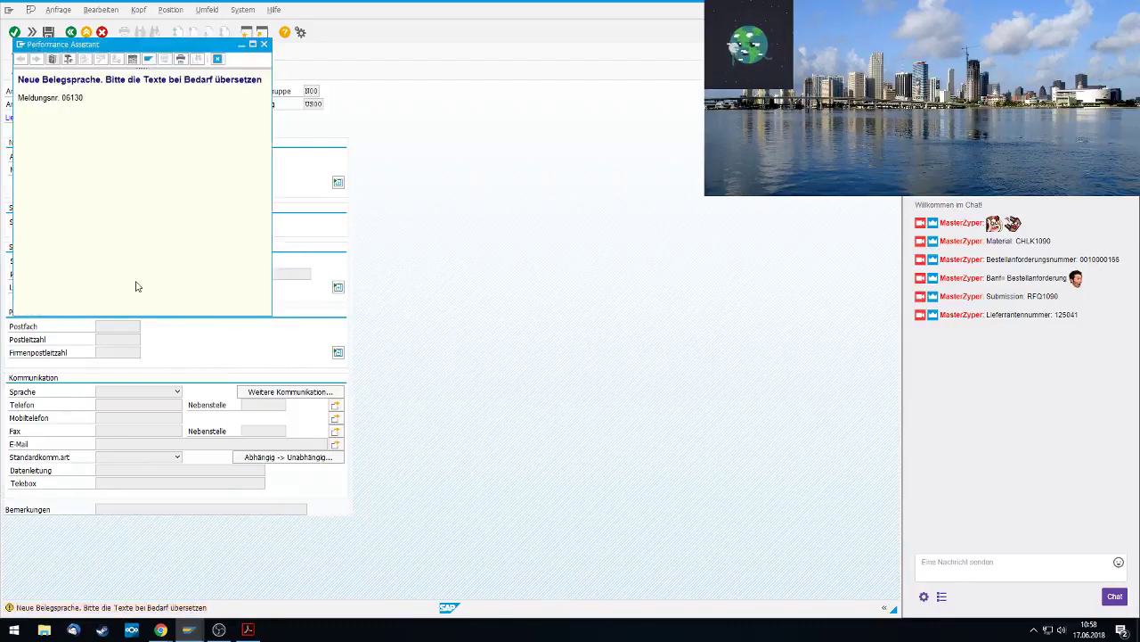
Close the message help, accept the remaining language messages and save the request for quotation for Mid-West Supply
click(263, 44)
click(14, 33)
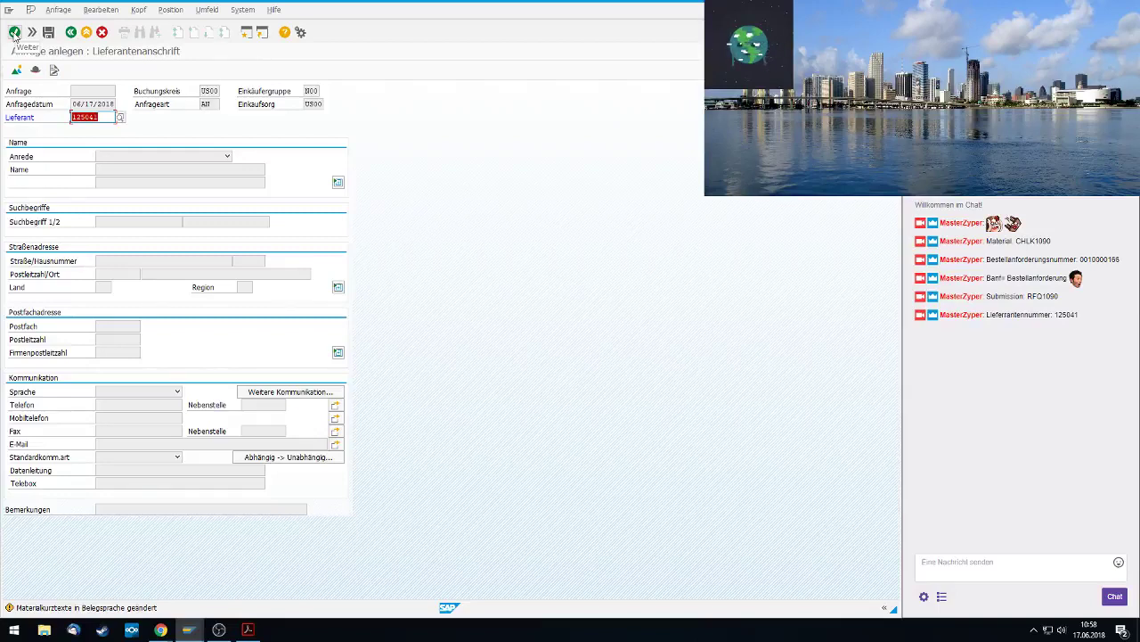
click(14, 33)
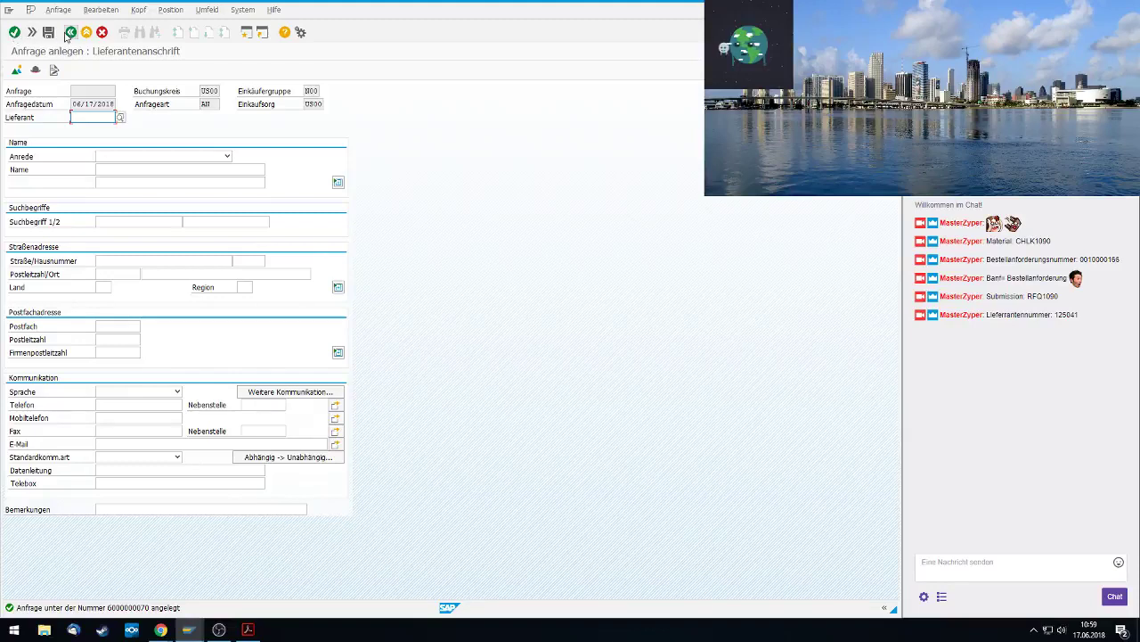
click(50, 33)
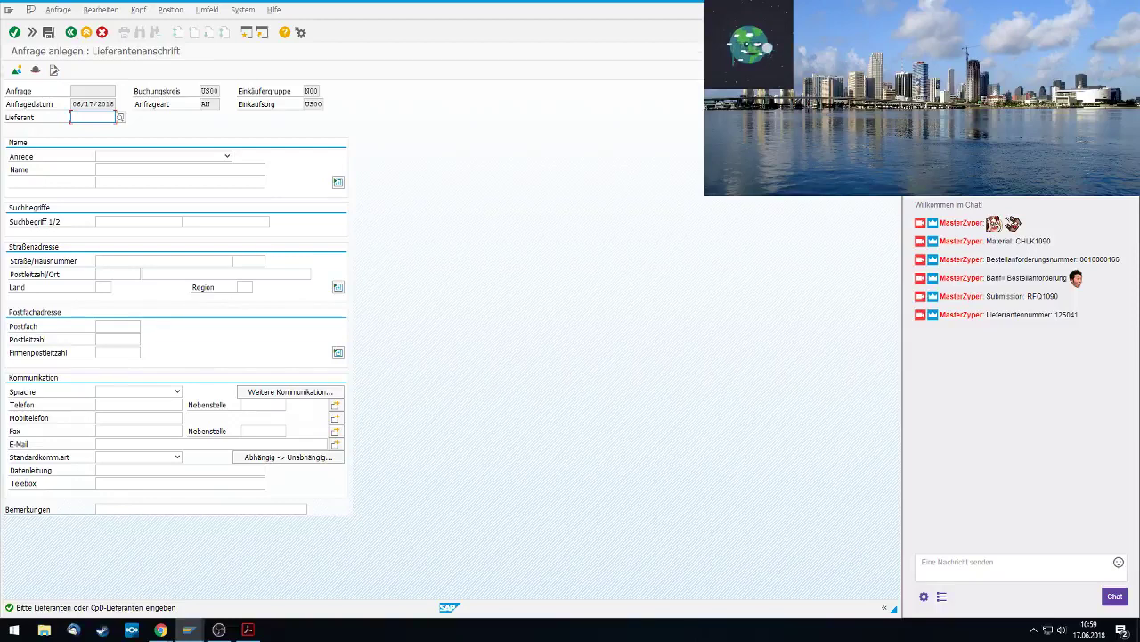
Look up vendors with search term 090, sort the hits by name and adopt Dallas Bike Basics as the request's vendor
click(120, 118)
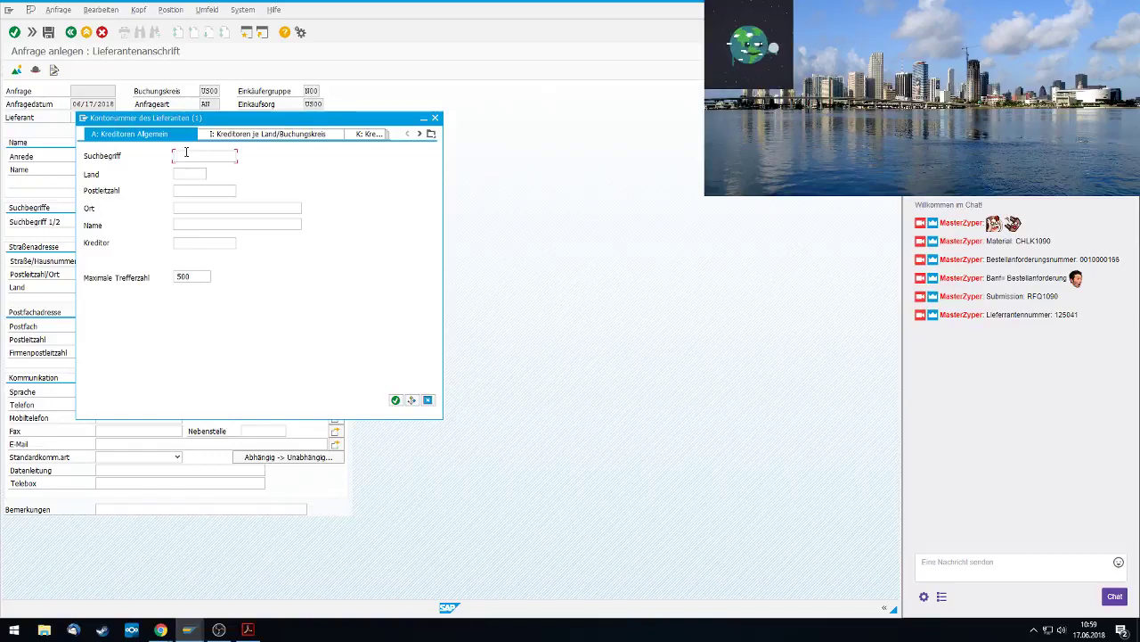
text(090)
key(Return)
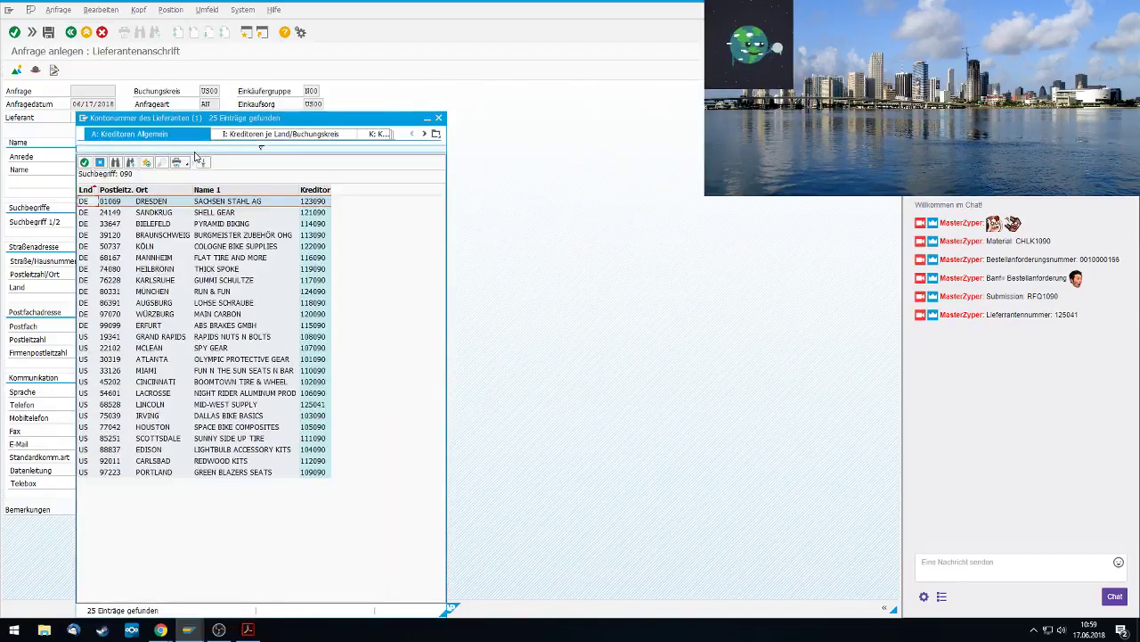
click(219, 190)
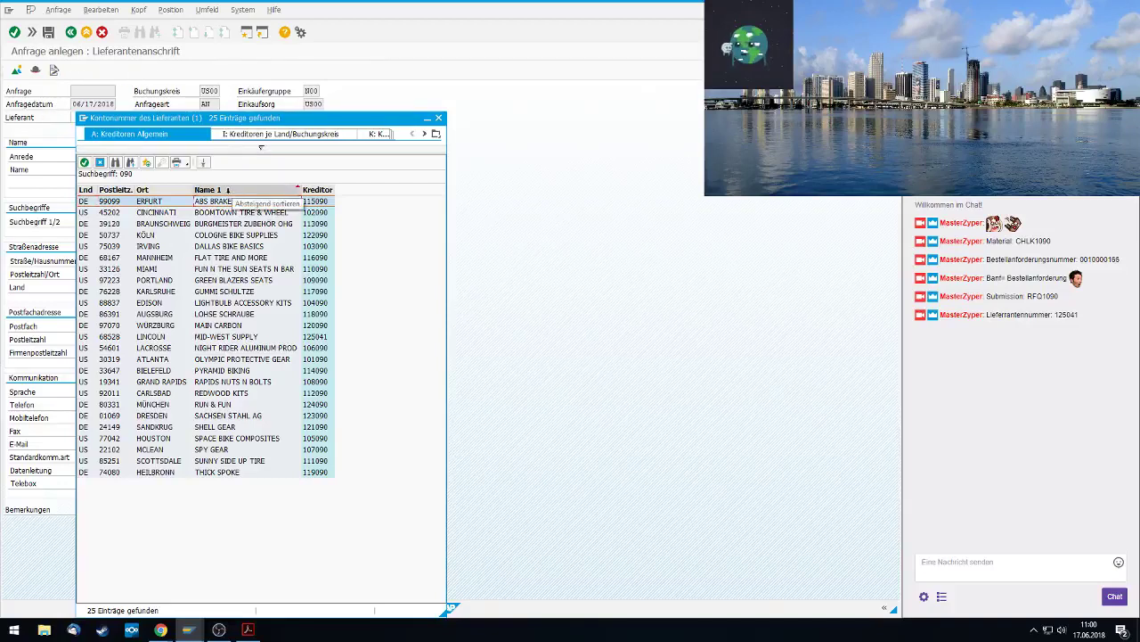
click(214, 189)
click(214, 190)
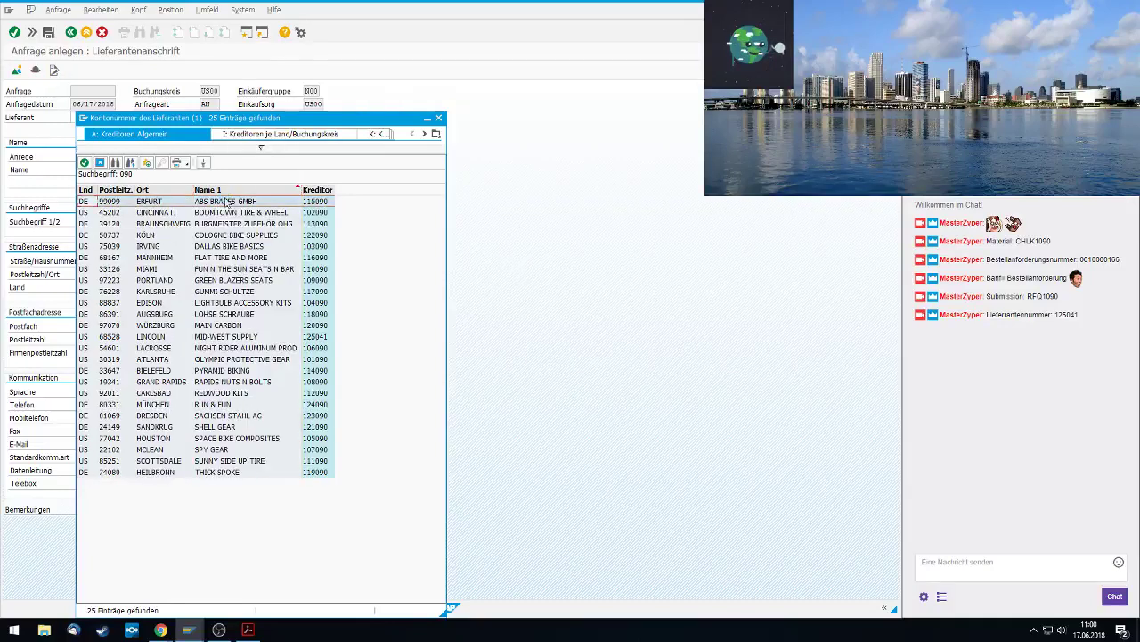
click(230, 249)
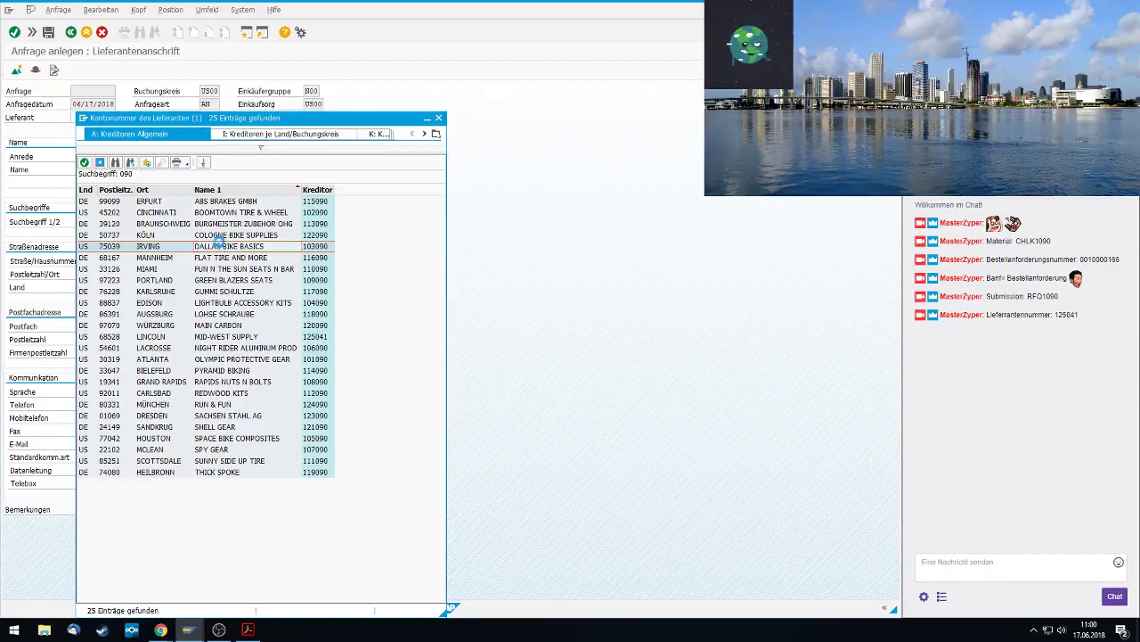
double_click(223, 246)
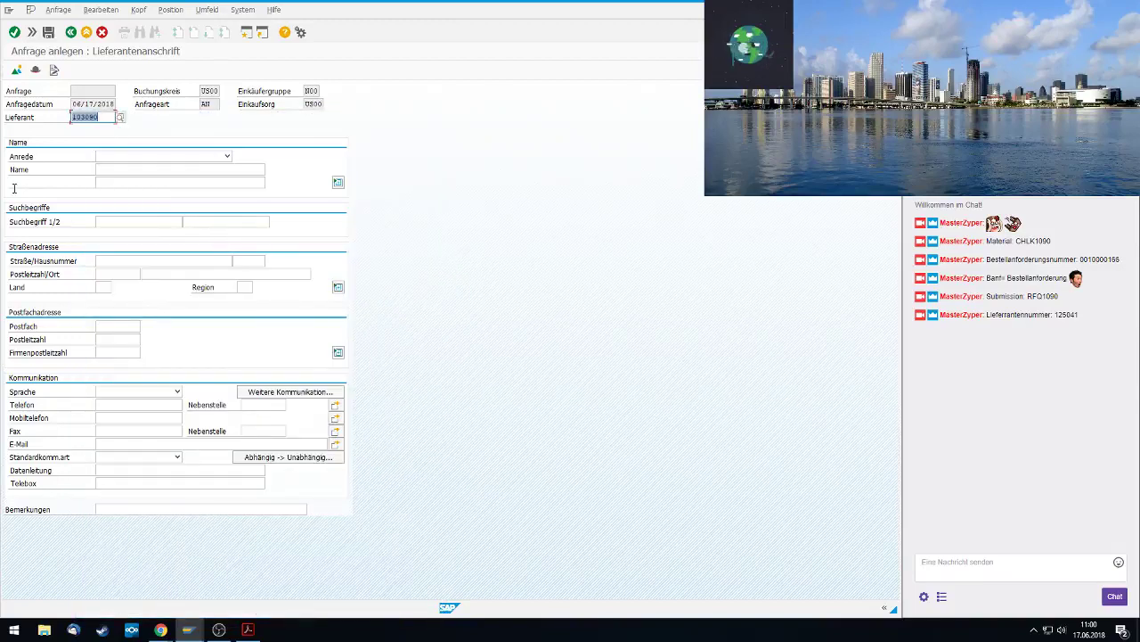
Accept the vendor's language EN for Dallas Bike Basics and save the request for quotation
click(14, 33)
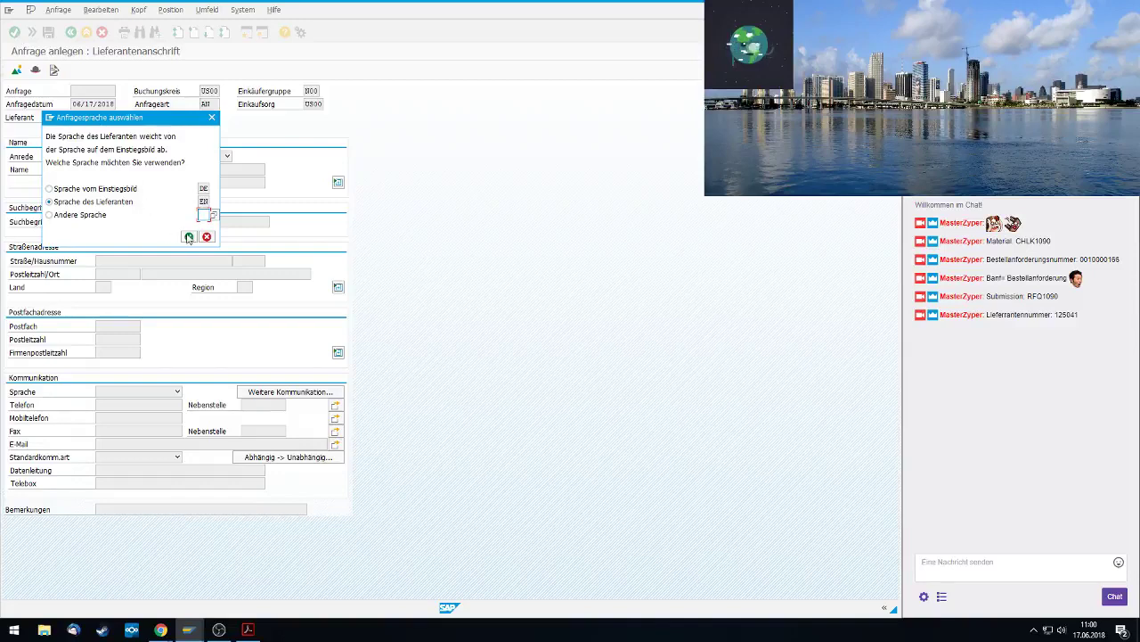
click(188, 236)
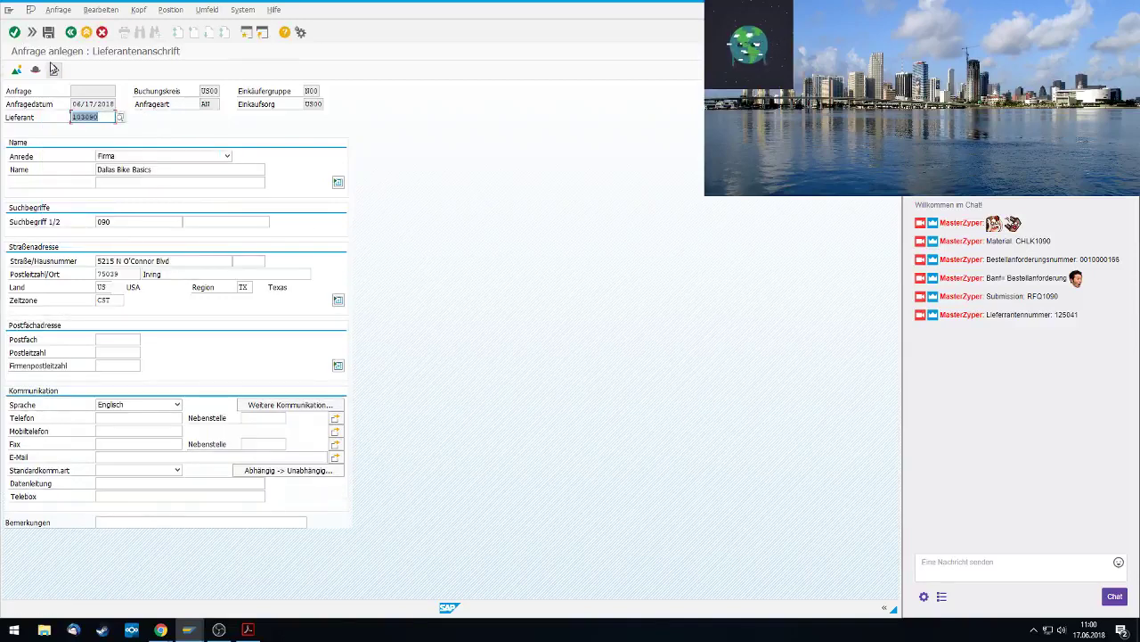
click(15, 34)
click(48, 33)
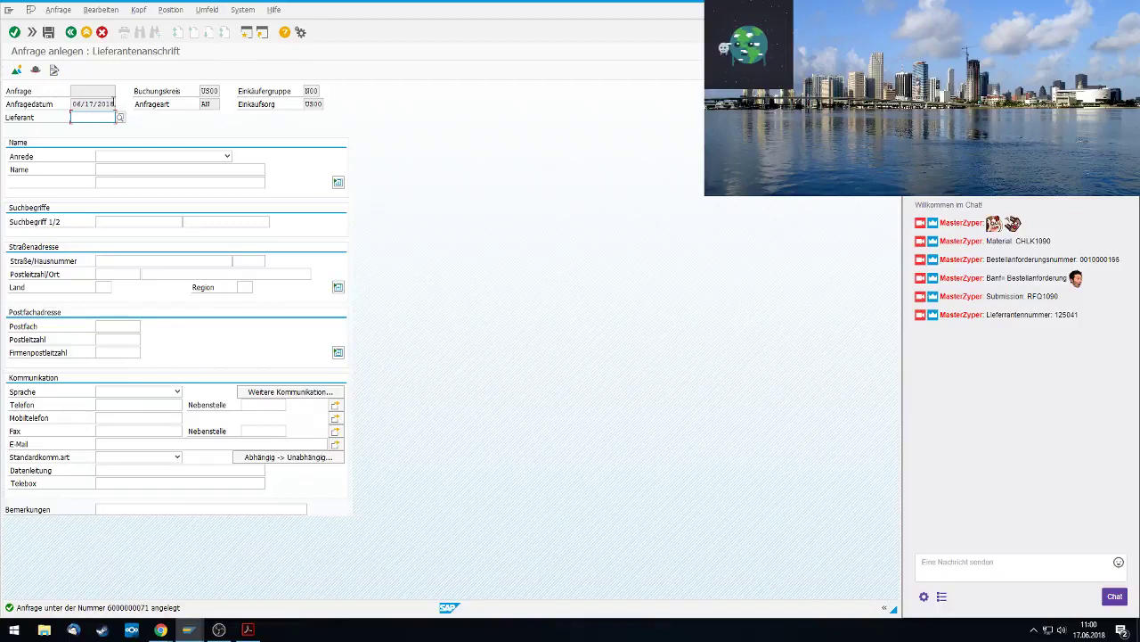
Look up vendors with search term 061, sort the hits by name and adopt Spy Gear as the vendor
click(119, 119)
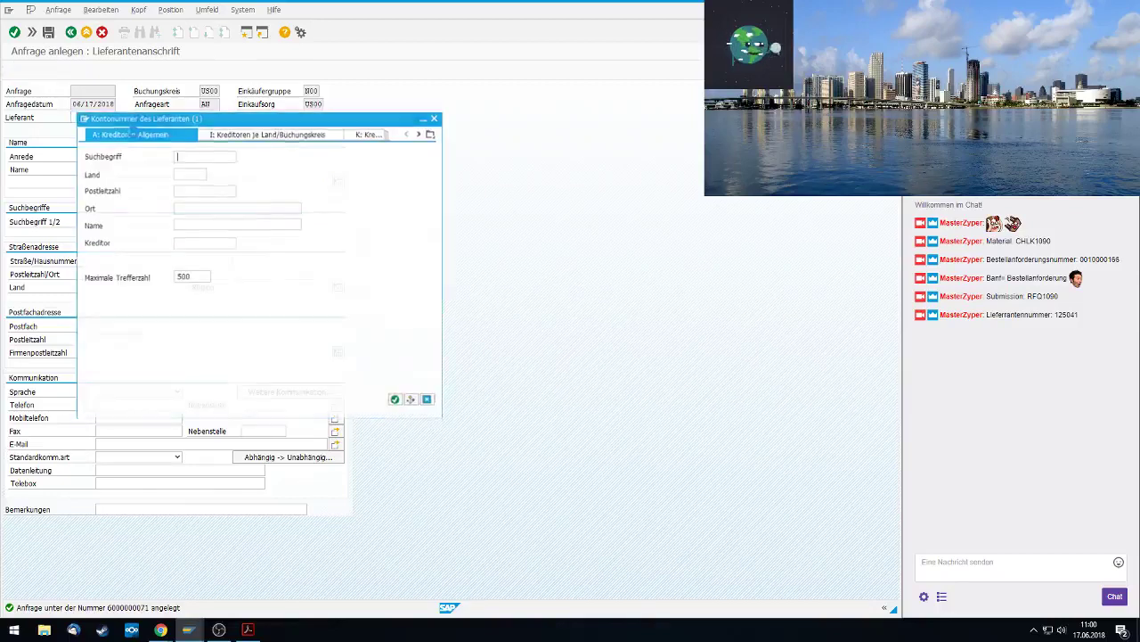
text(*)
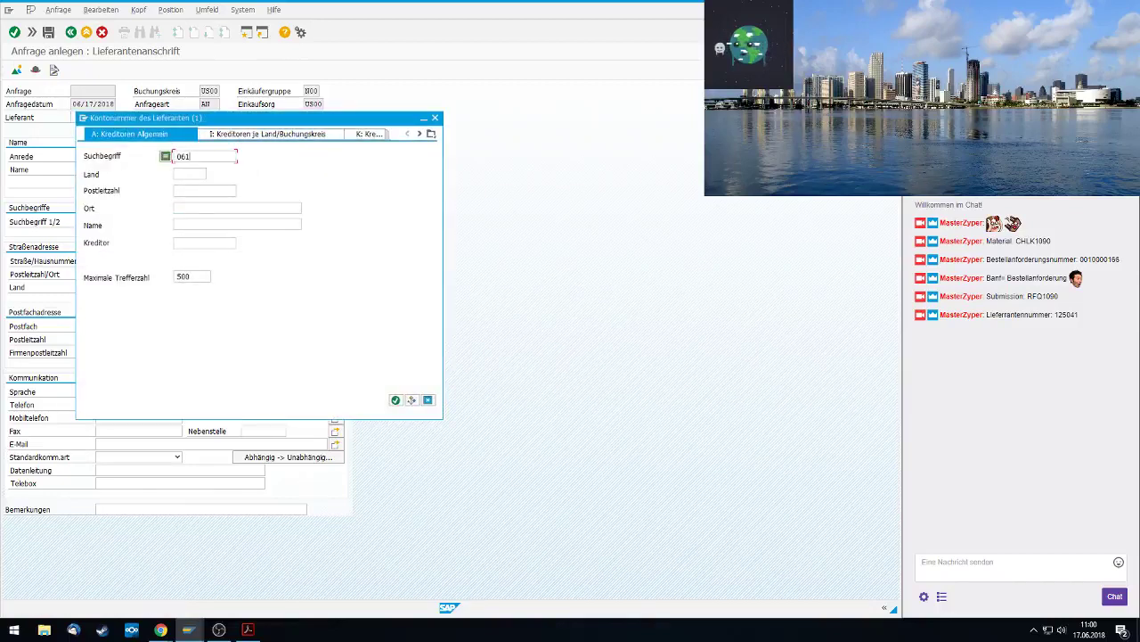
key(Return)
click(235, 189)
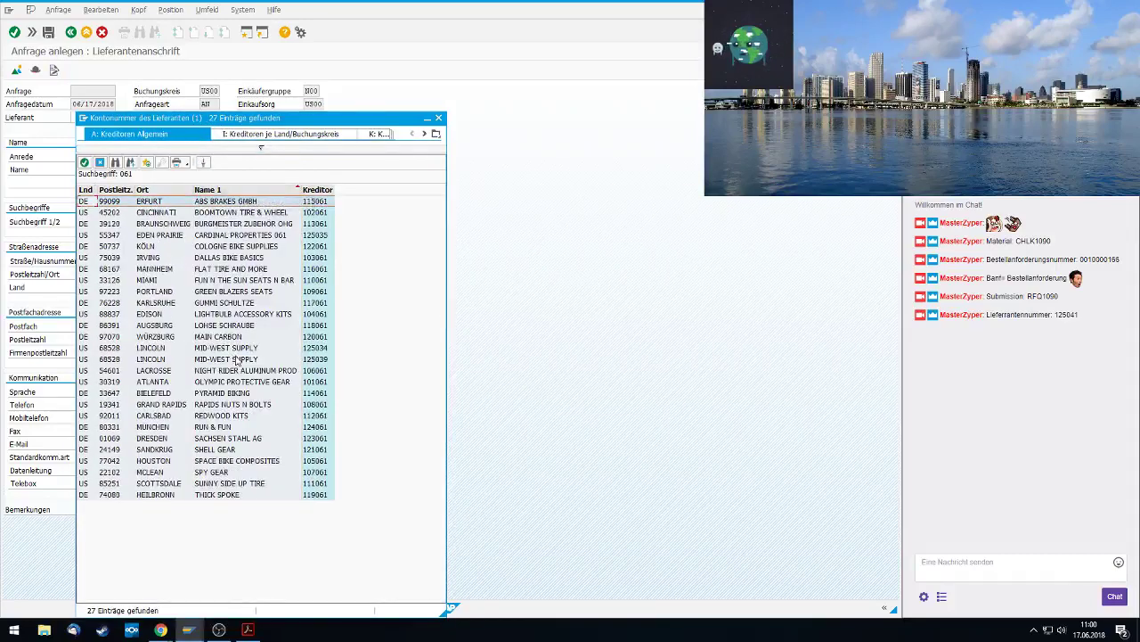
click(224, 472)
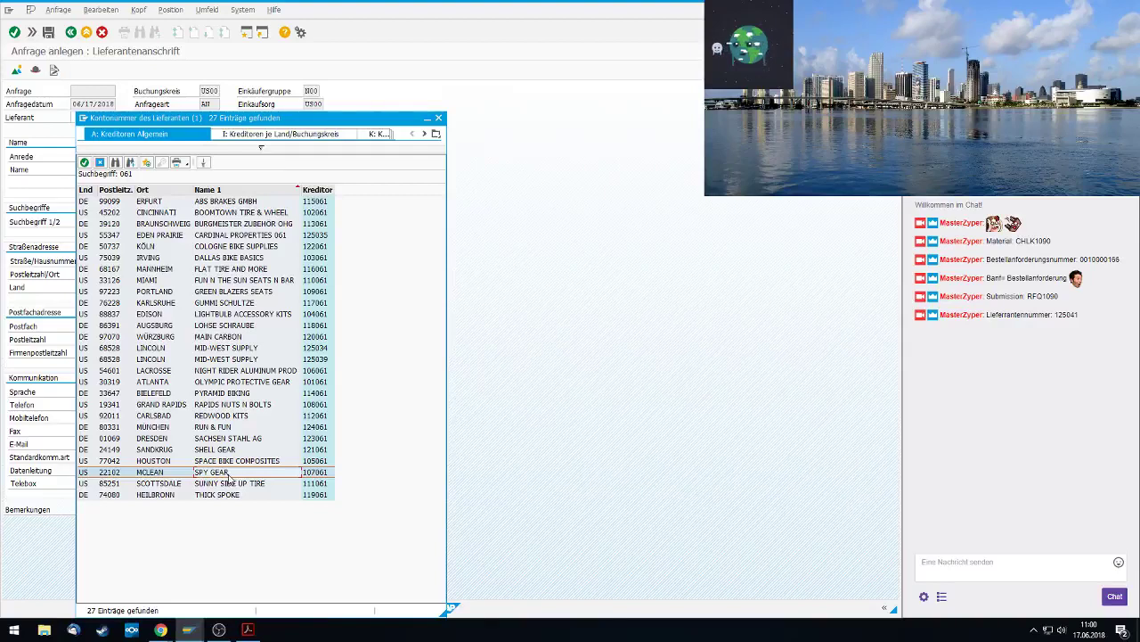
double_click(221, 473)
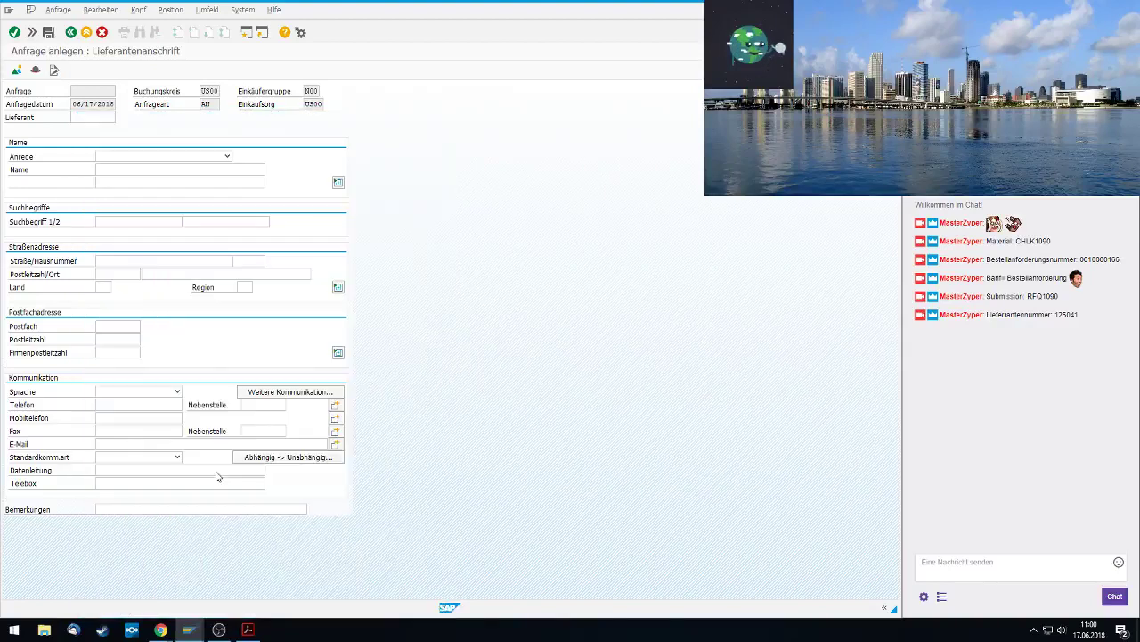
Accept the vendor's language EN for Spy Gear and save the request for quotation
click(15, 33)
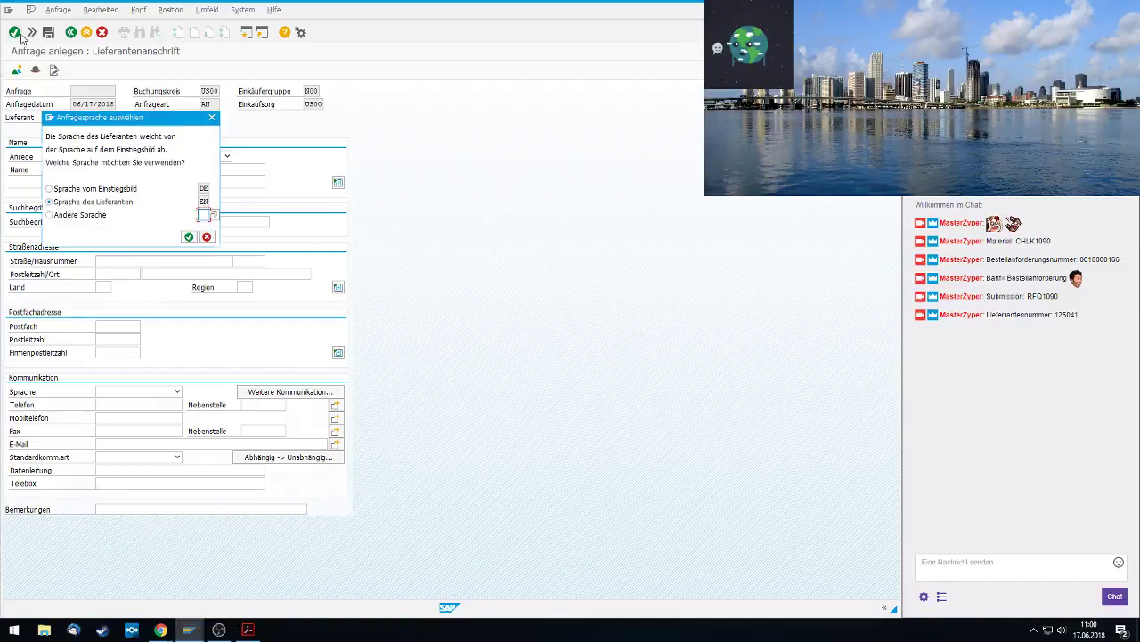
click(190, 236)
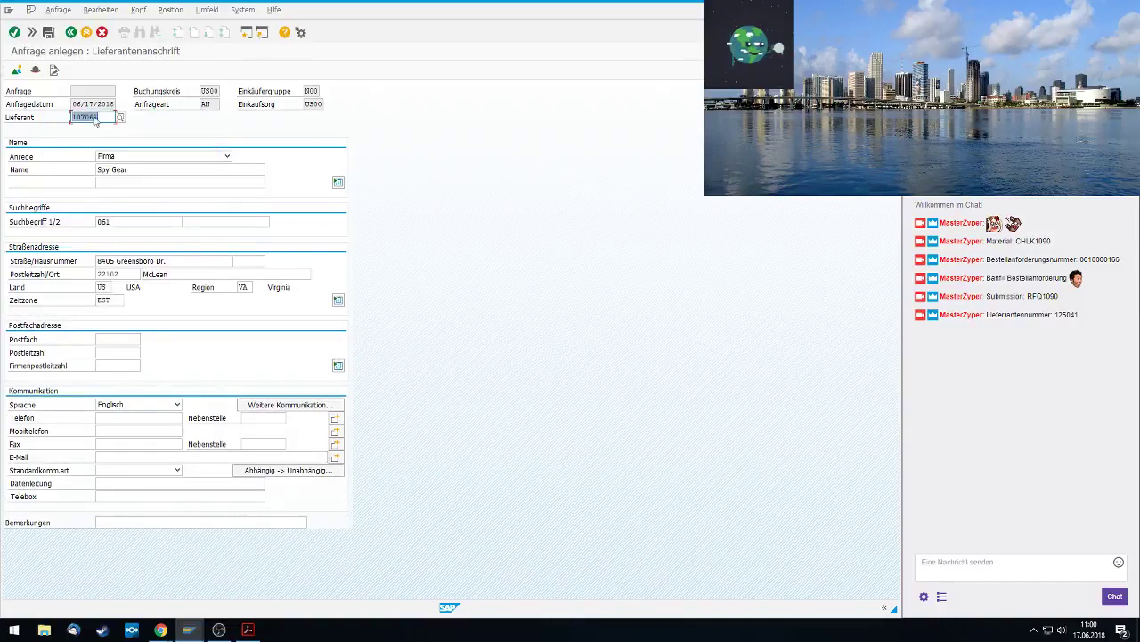
click(49, 33)
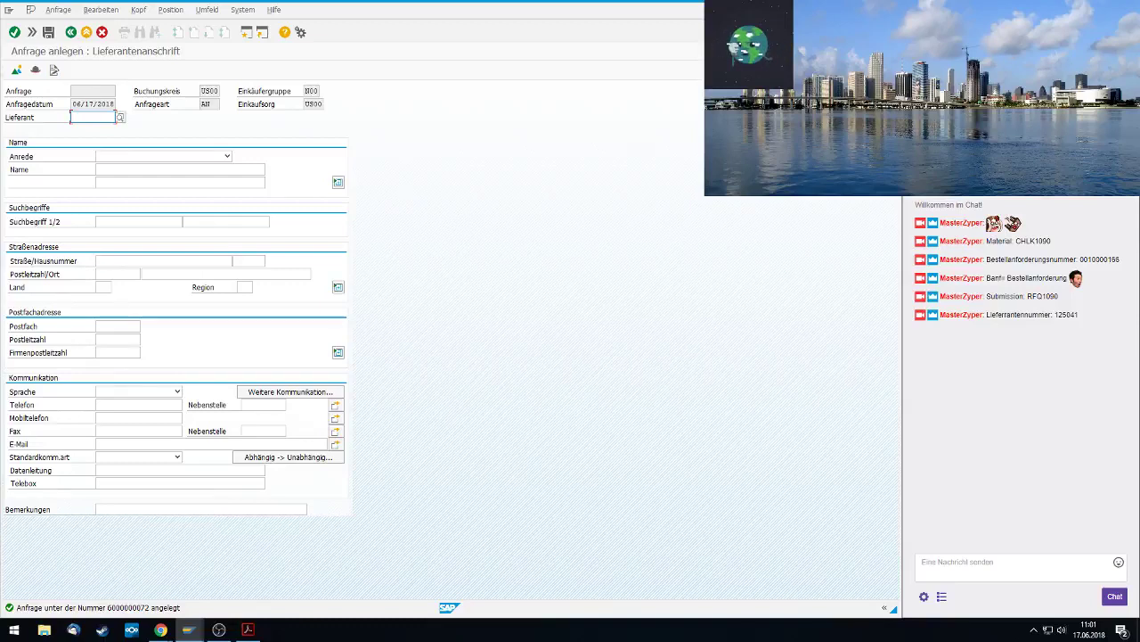
Switch to the case study PDF in Adobe Acrobat Reader and read page 18 on repeating the request for Dallas Bike Basics and Spy Gear
key(alt+Tab)
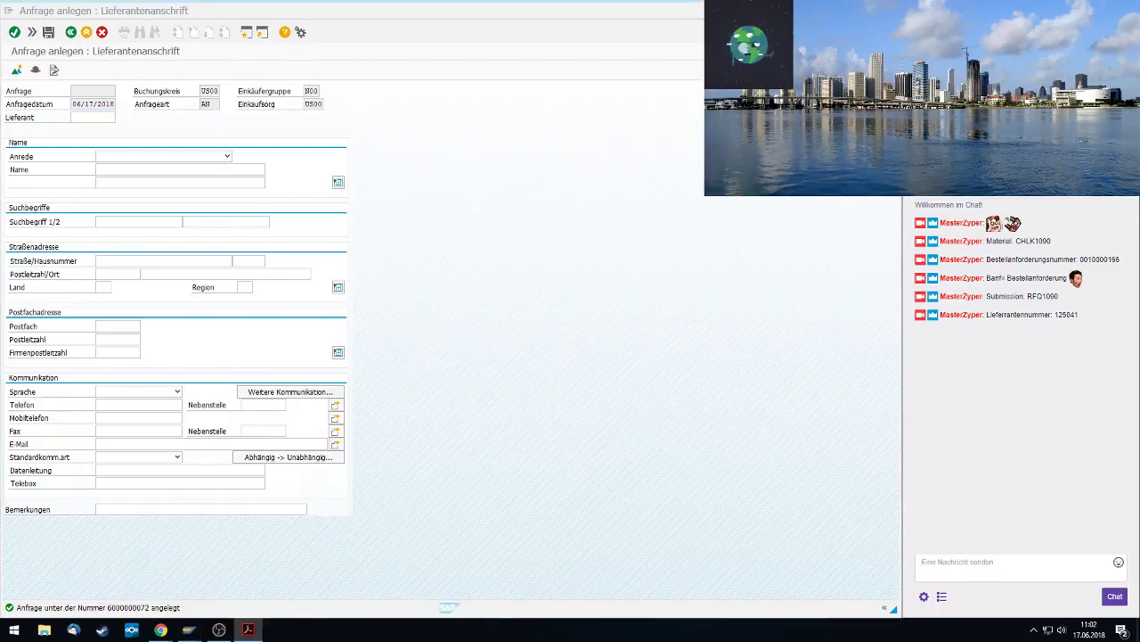
click(247, 629)
double_click(605, 5)
click(212, 316)
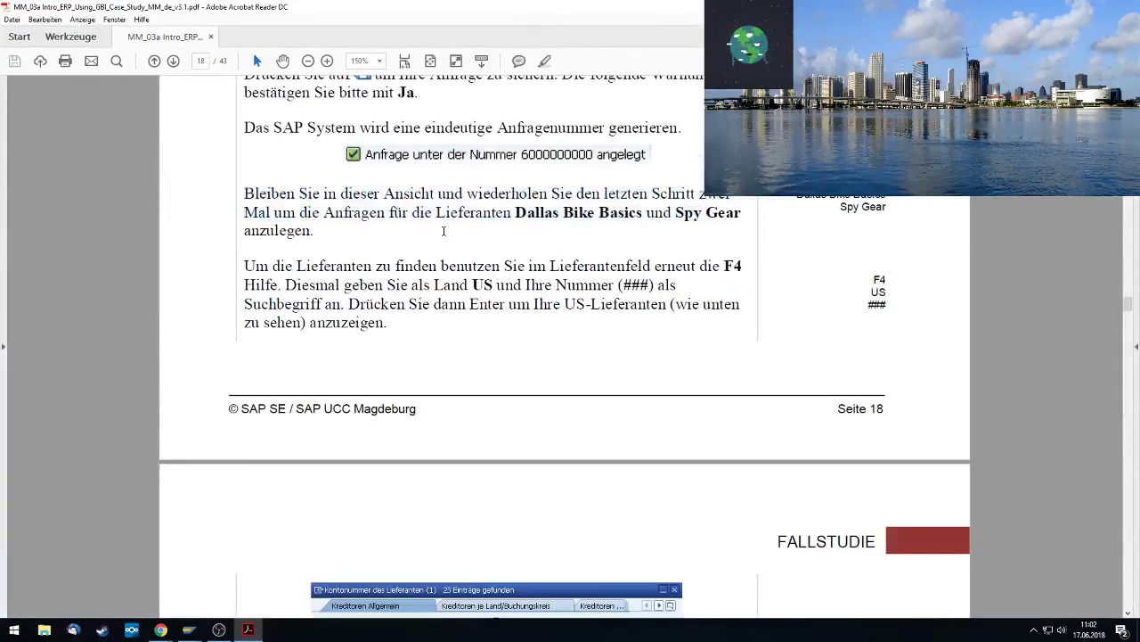
scroll(212, 317, up, 3)
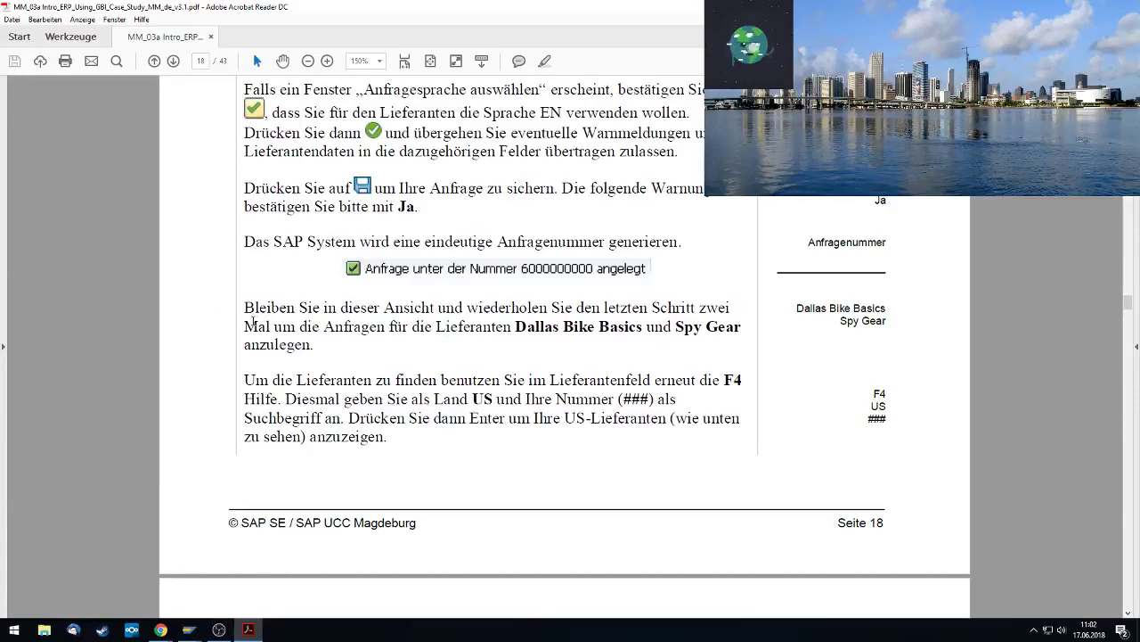
drag(244, 317, 718, 326)
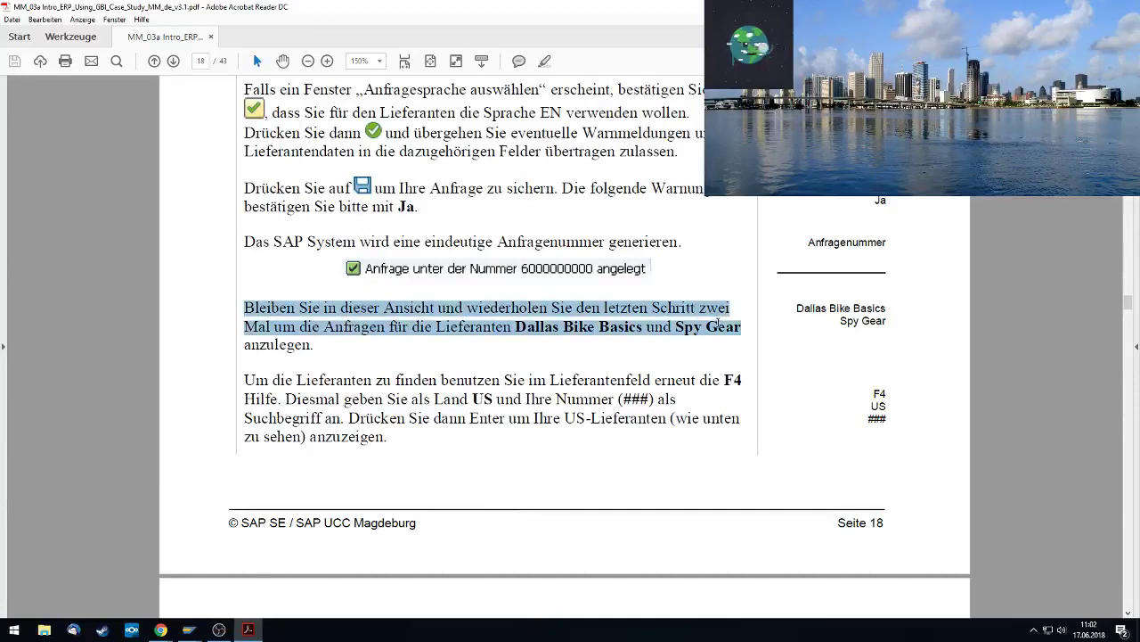
click(472, 320)
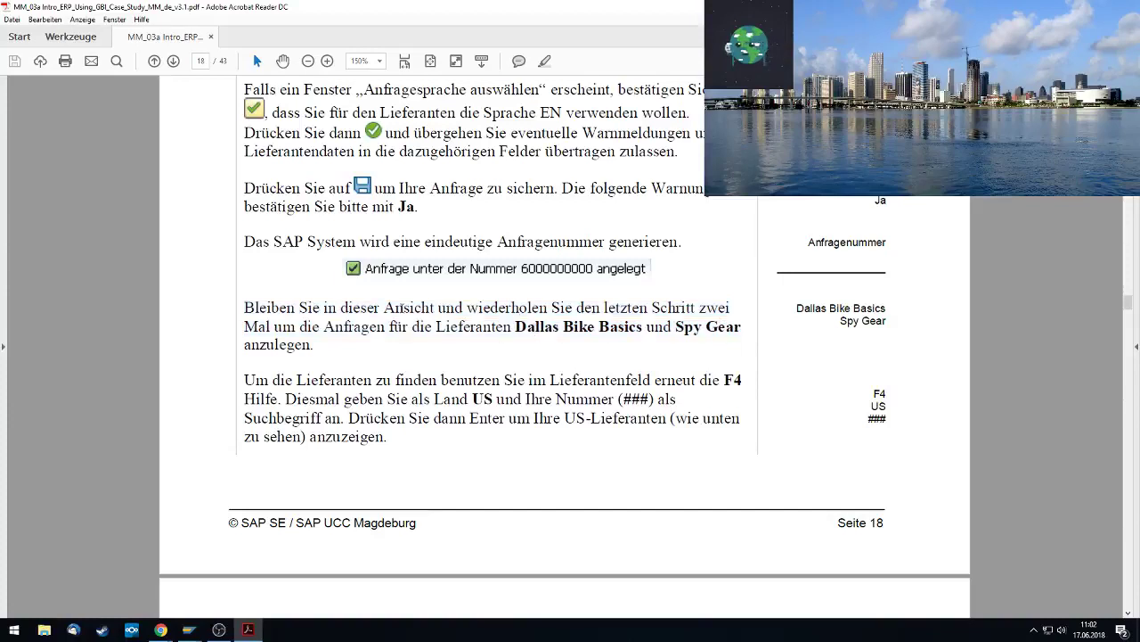
scroll(304, 326, up, 1)
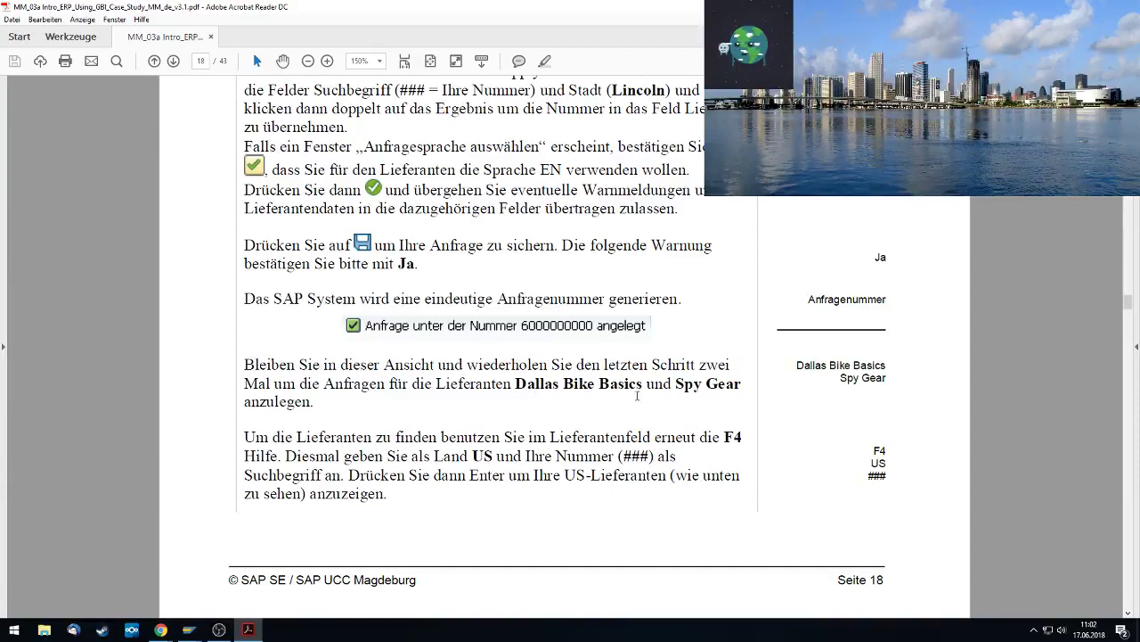
drag(247, 434, 731, 427)
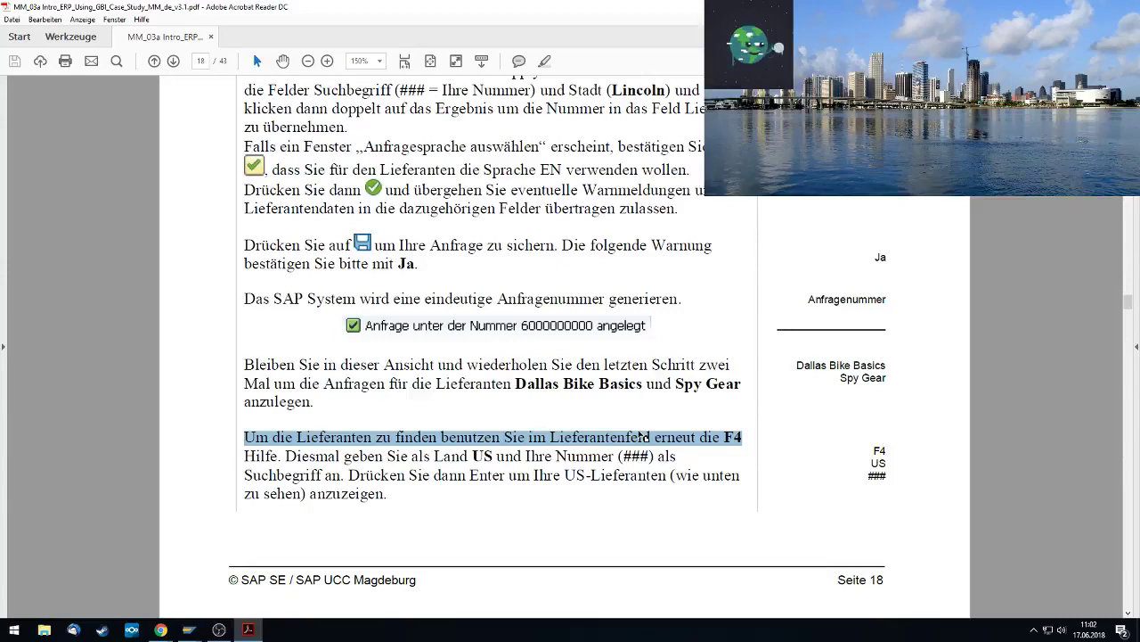
Read page 19 of the case study on selecting the vendor, saving the second and third requests and leaving the transaction
scroll(639, 432, down, 5)
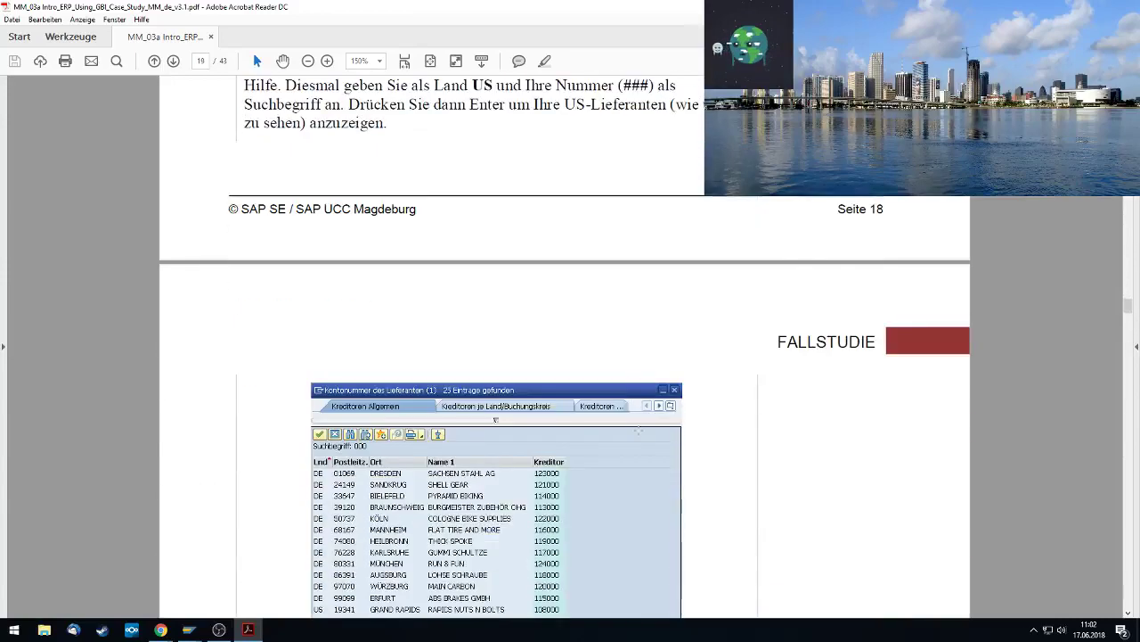
scroll(639, 431, down, 3)
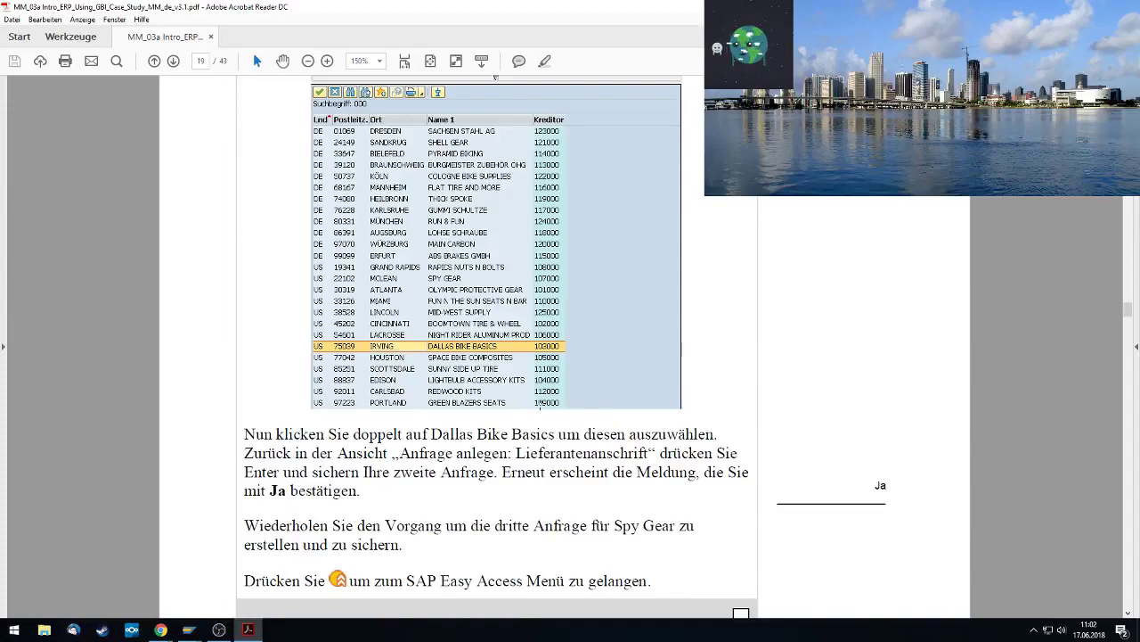
scroll(491, 418, down, 2)
scroll(491, 418, up, 5)
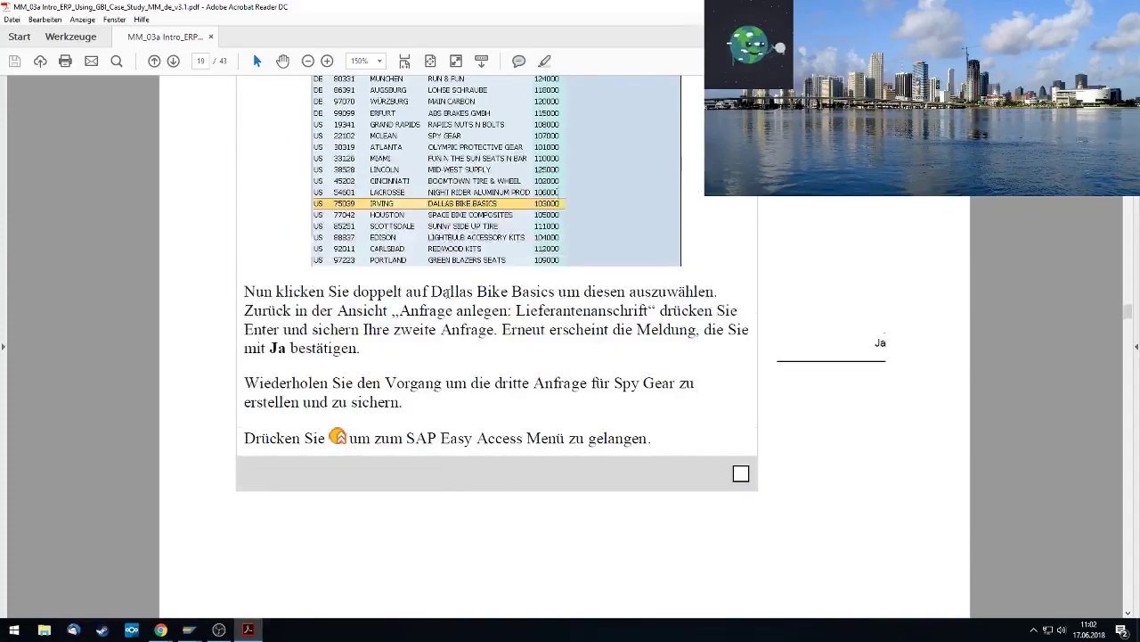
scroll(313, 331, down, 3)
scroll(313, 330, up, 3)
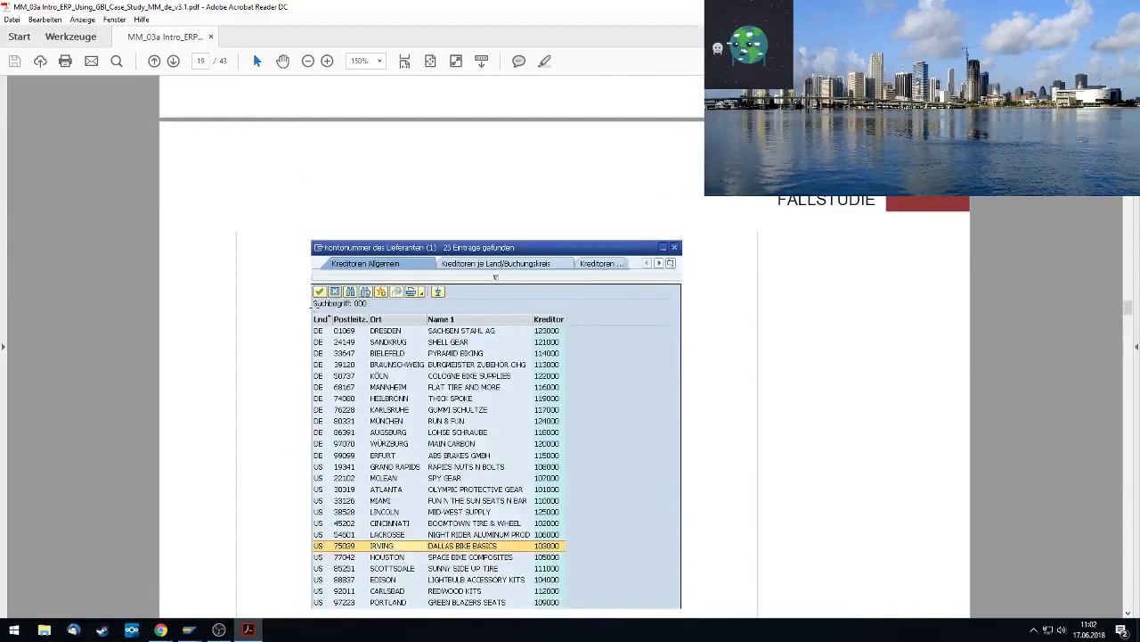
scroll(313, 321, down, 1)
scroll(312, 306, down, 3)
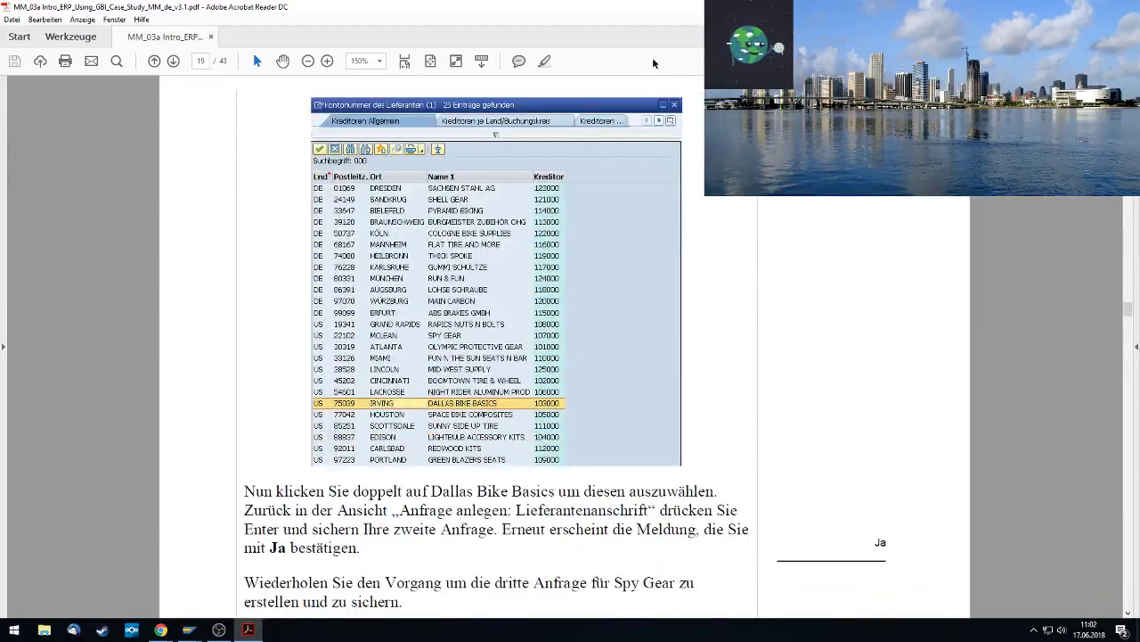
drag(631, 6, 417, 90)
Switch back to SAP and exit the request creation to the SAP Easy Access menu
key(alt+Tab)
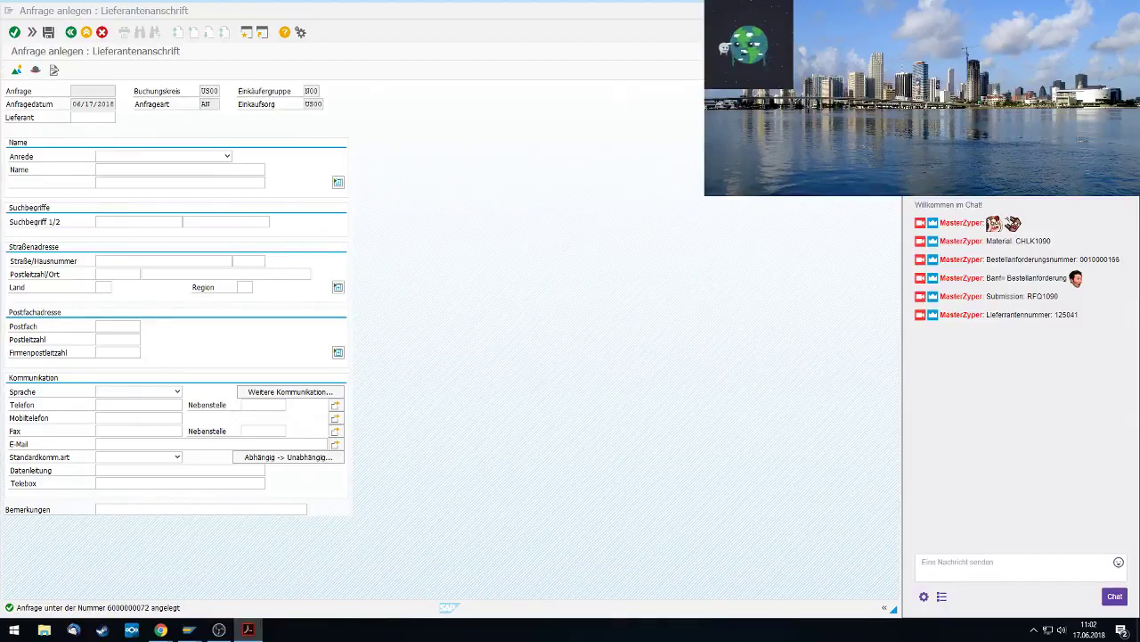
click(86, 34)
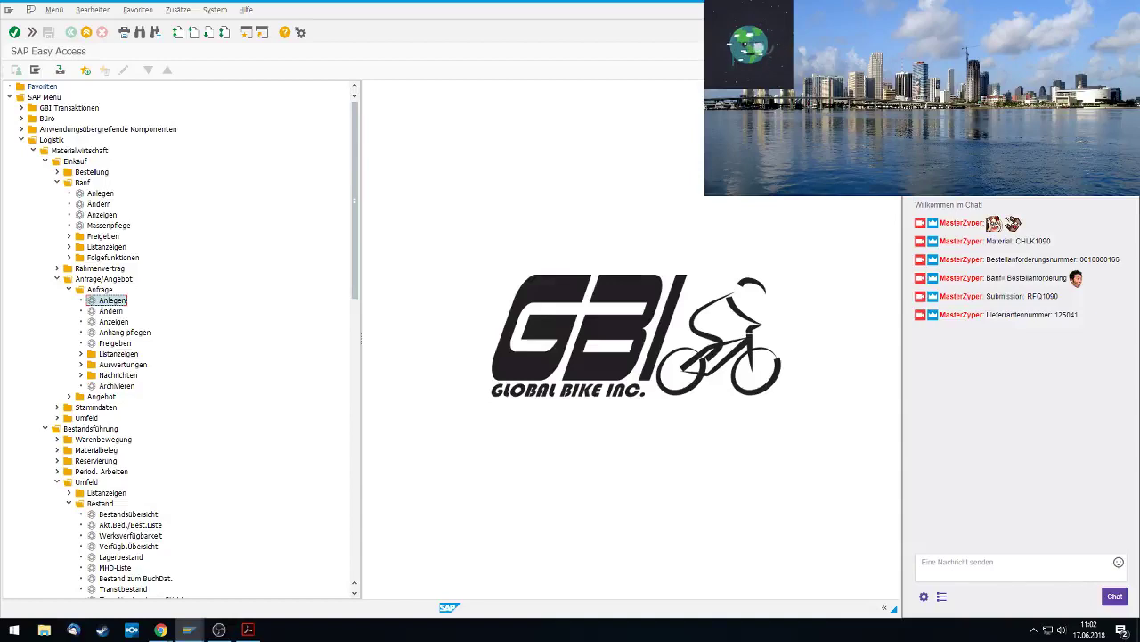
Switch to Google Chrome, calculate 140-75 in the address bar, and return to SAP
key(alt+Tab)
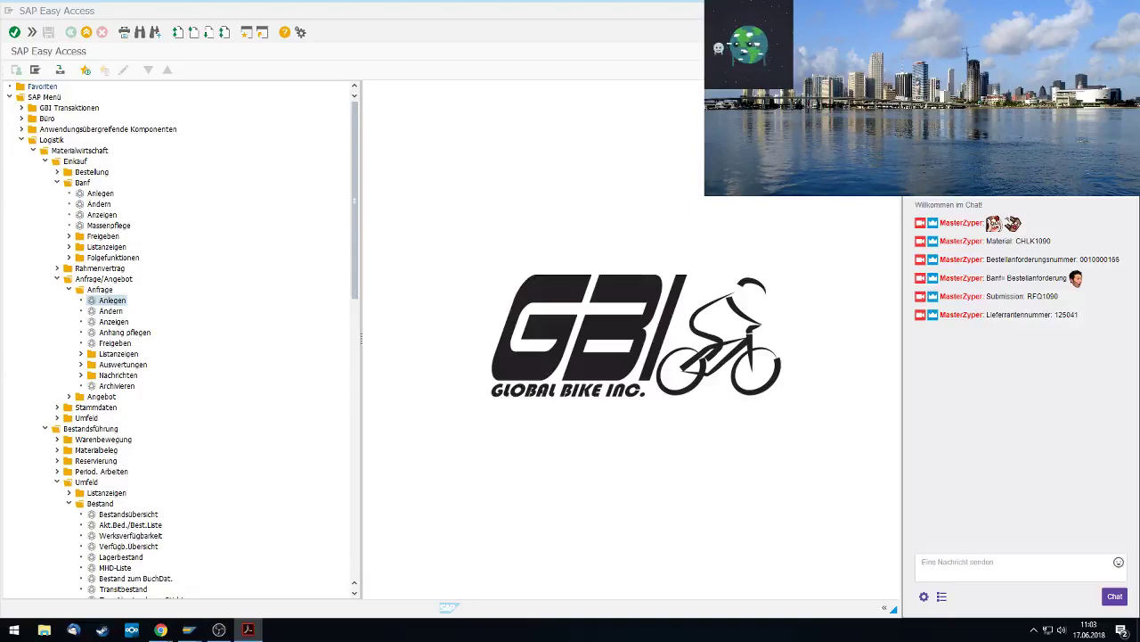
mouse_move(160, 630)
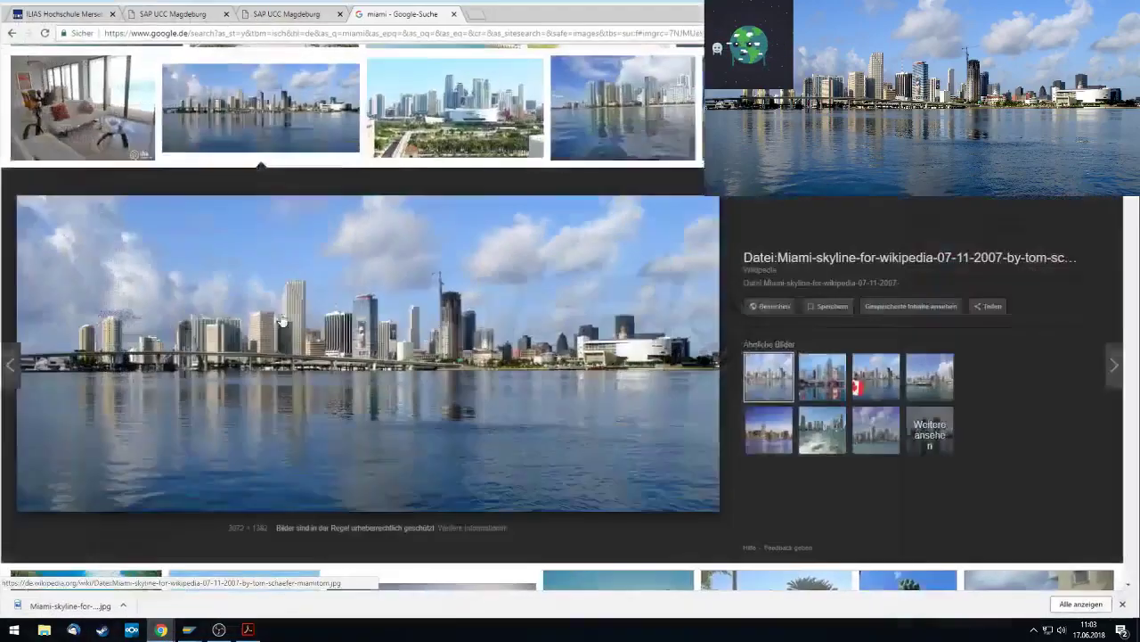
click(161, 588)
click(268, 29)
text(140-75)
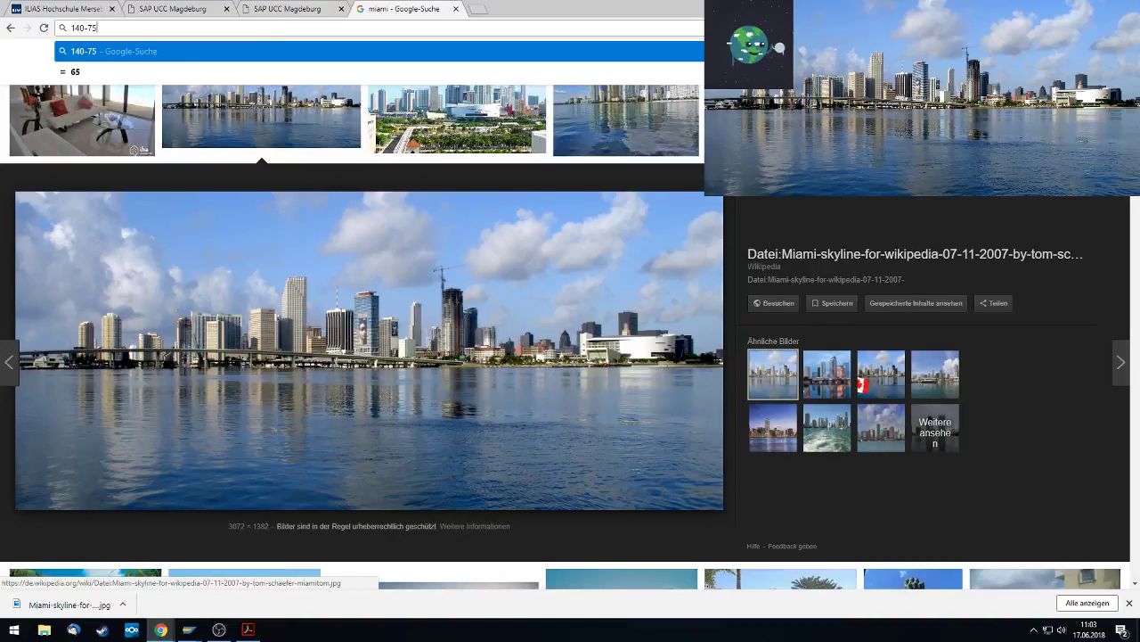
key(alt+Tab)
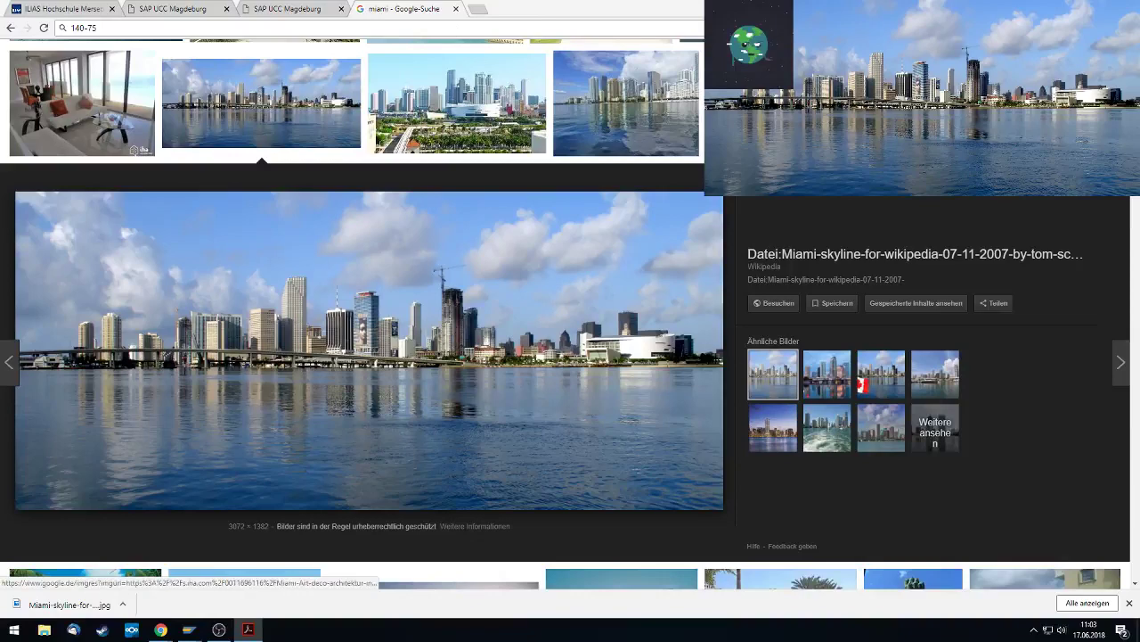
key(alt+Tab)
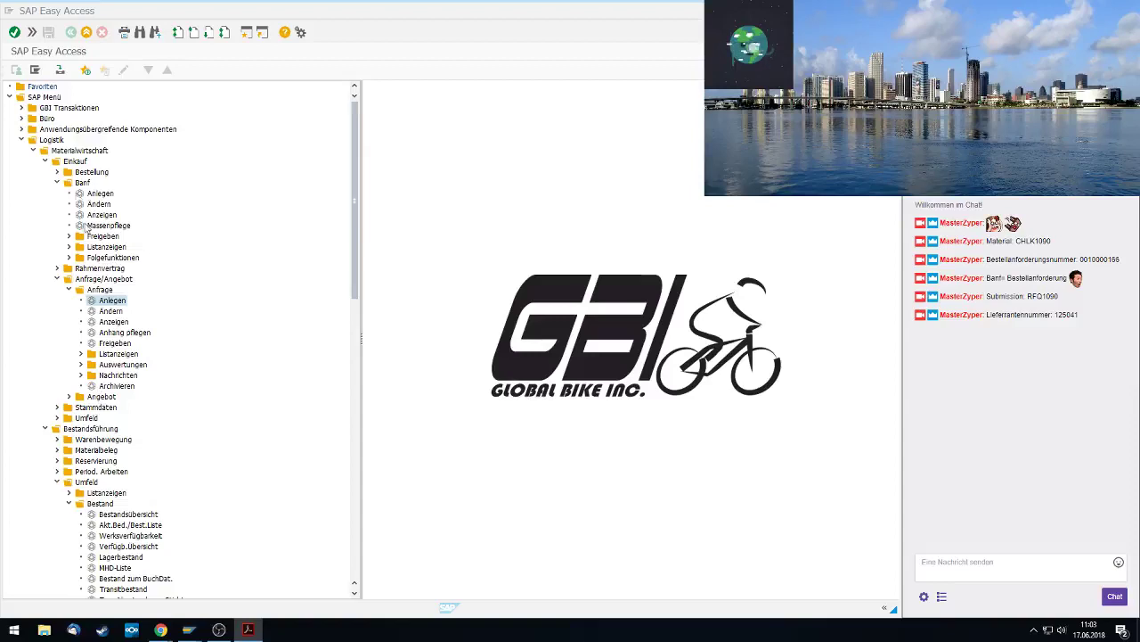
Start the Angebot Pflegen transaction under Materialwirtschaft, Einkauf, Anfrage/Angebot, Angebot
click(87, 153)
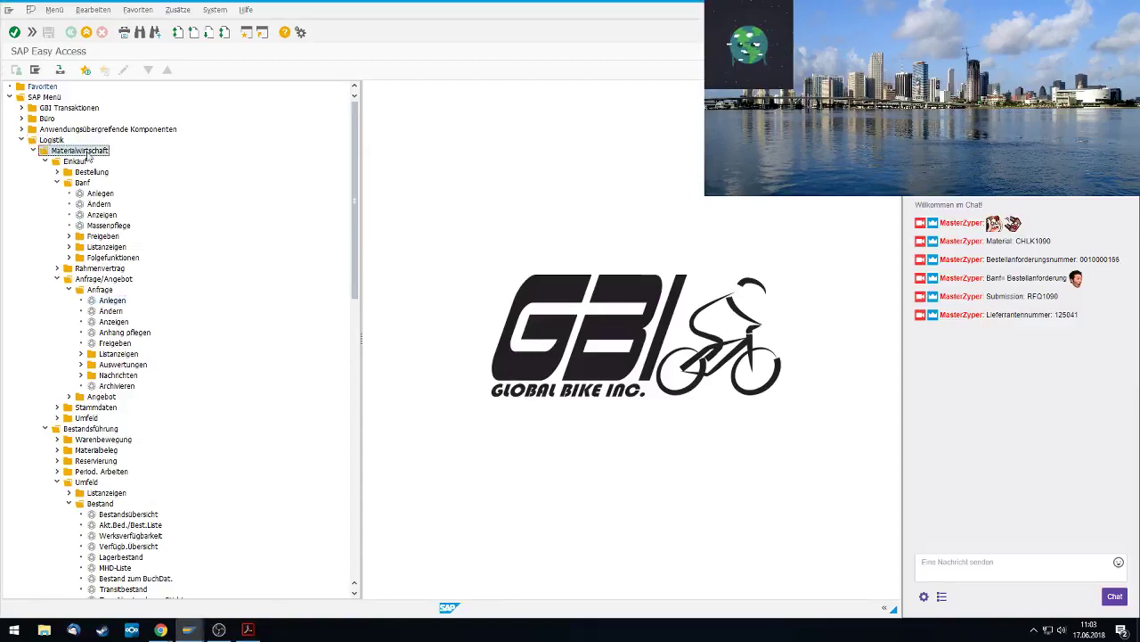
click(84, 161)
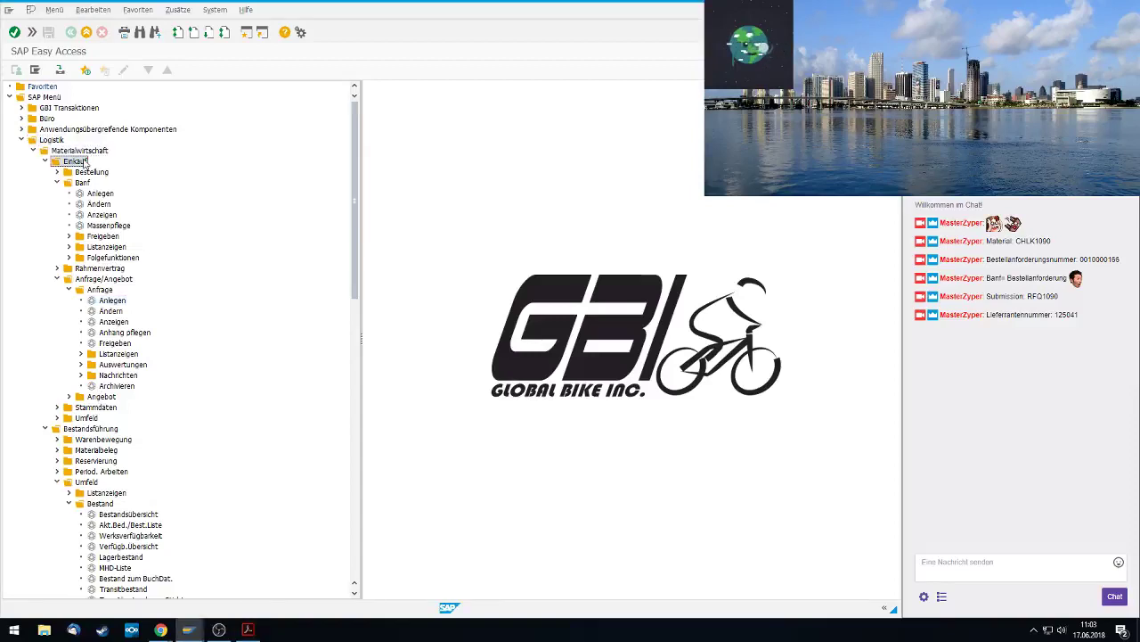
click(95, 279)
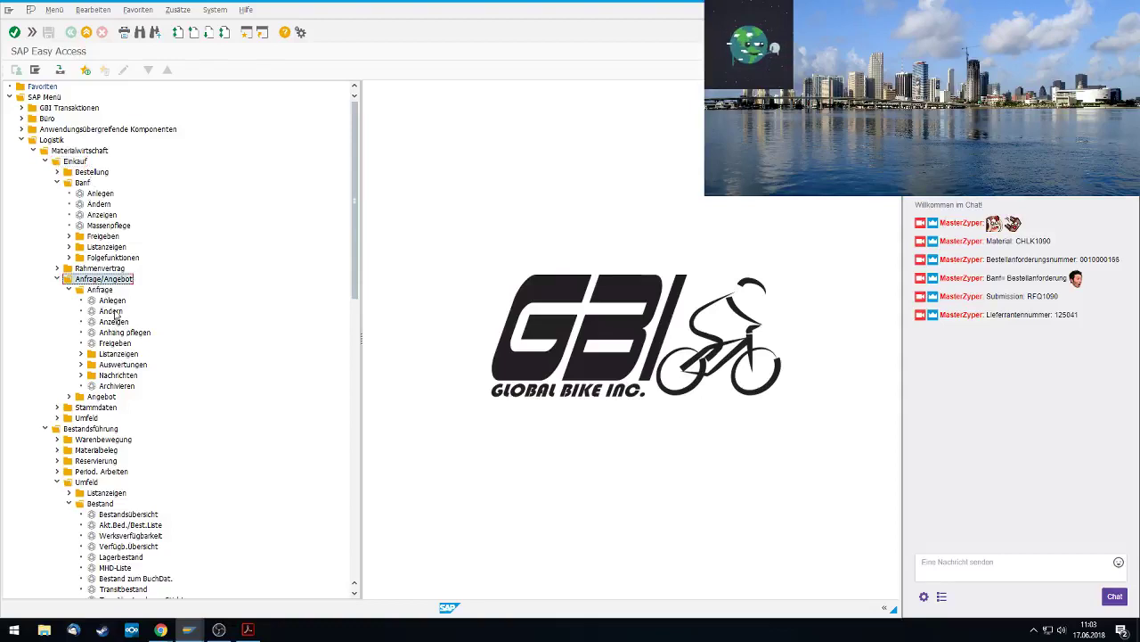
double_click(94, 398)
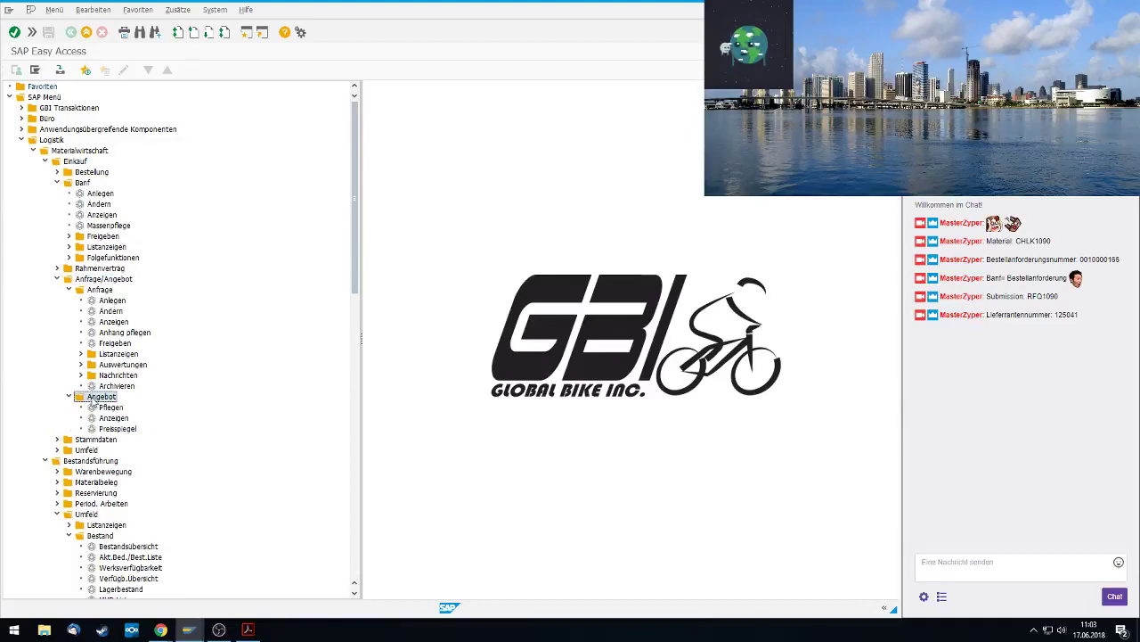
double_click(111, 407)
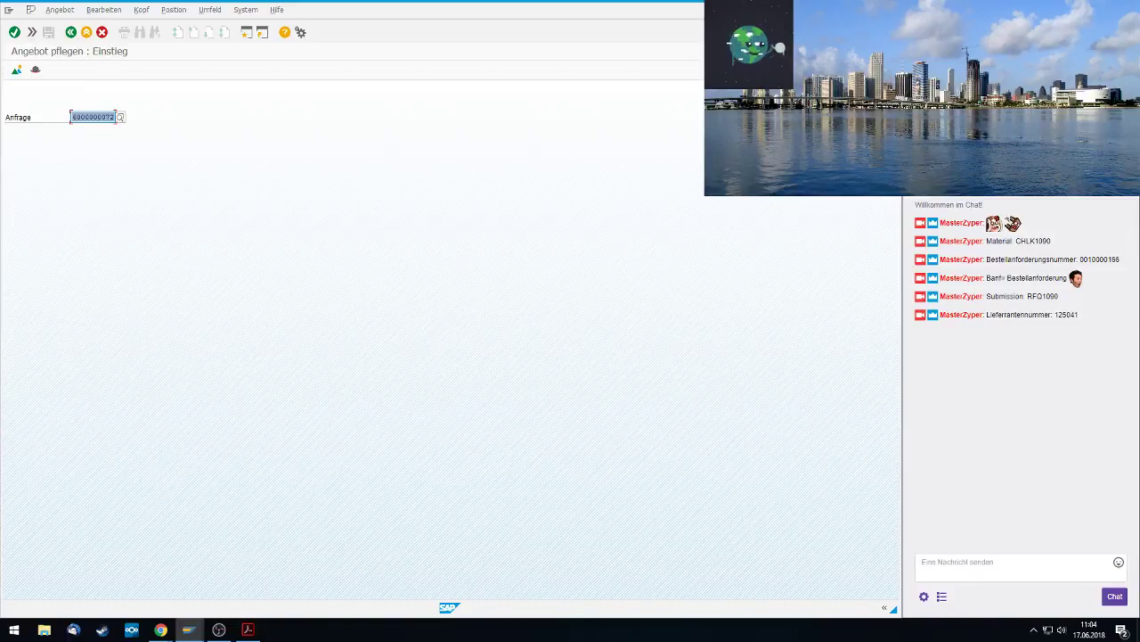
Clear the prefilled request number and look up requests with the search help Einkaufsbelege zum Lieferant
key(Delete)
key(F4)
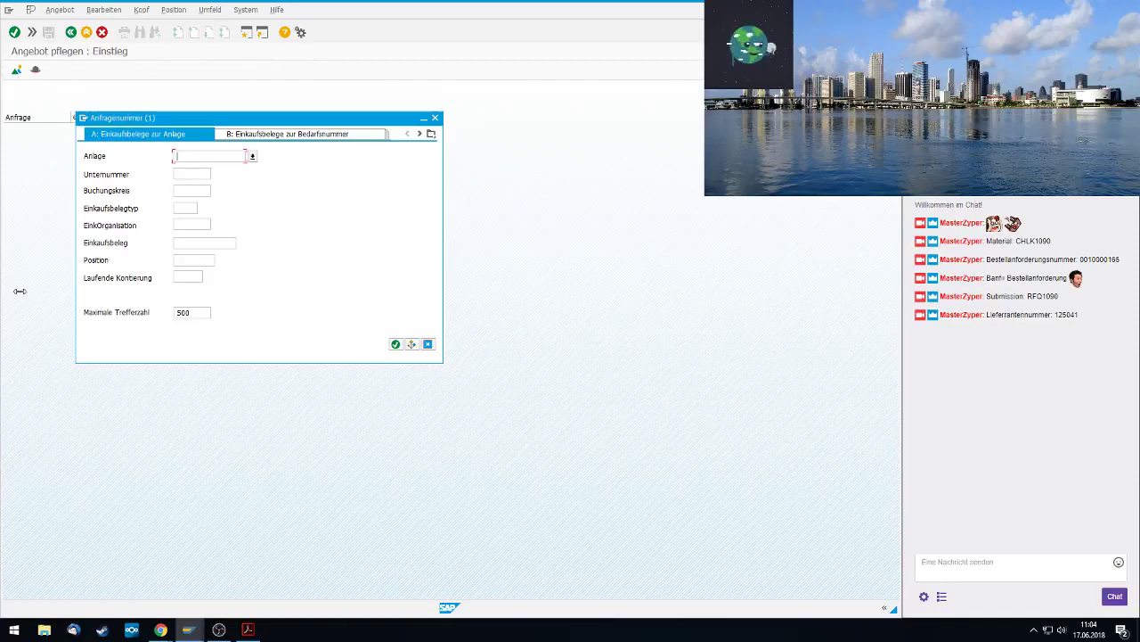
click(431, 134)
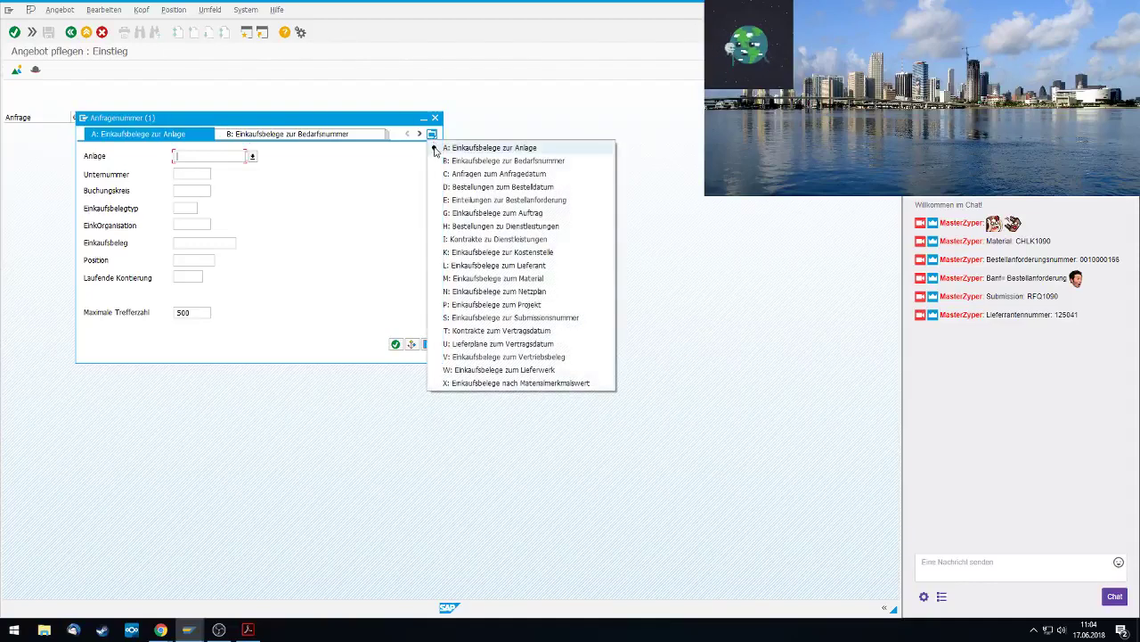
click(517, 265)
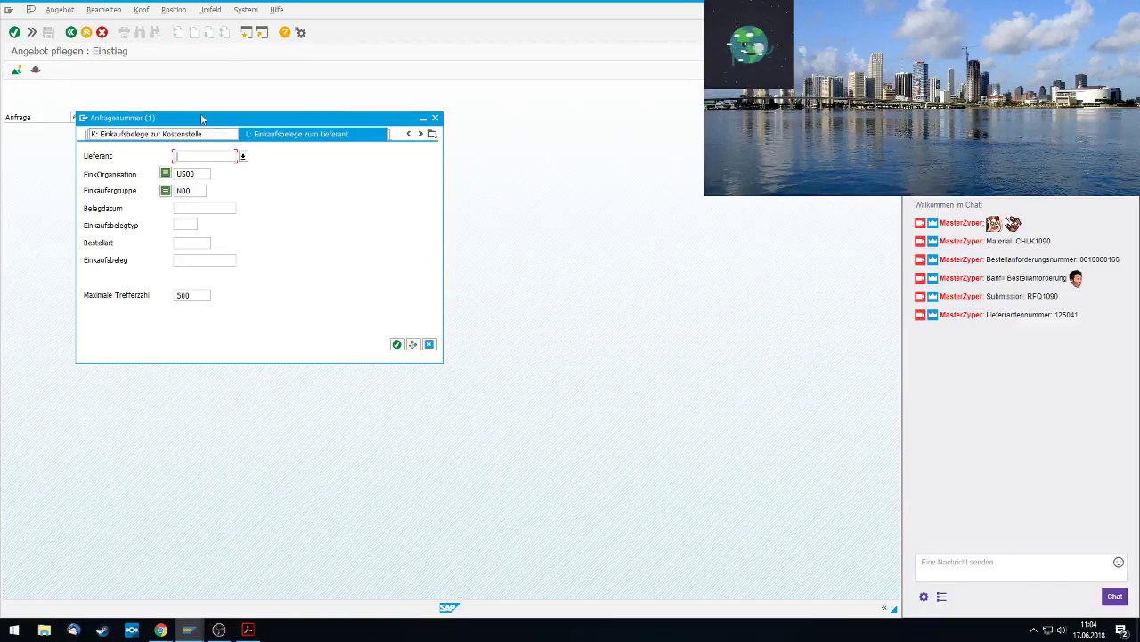
Find the vendor by the search term 090 and choose Mid-West Supply as the Lieferant
click(242, 156)
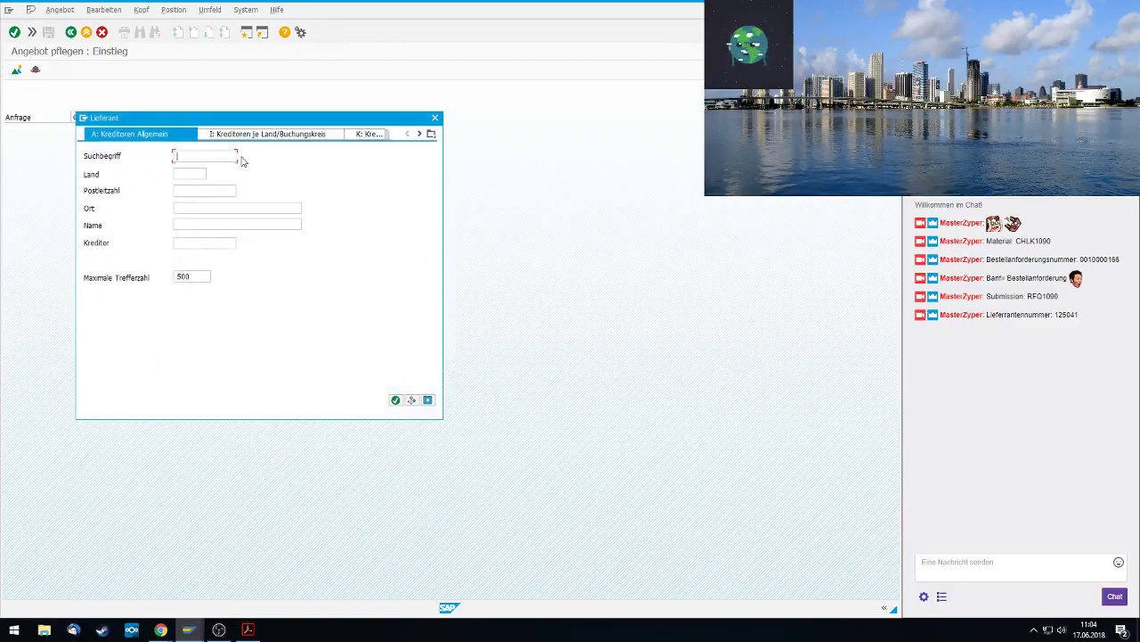
text(090)
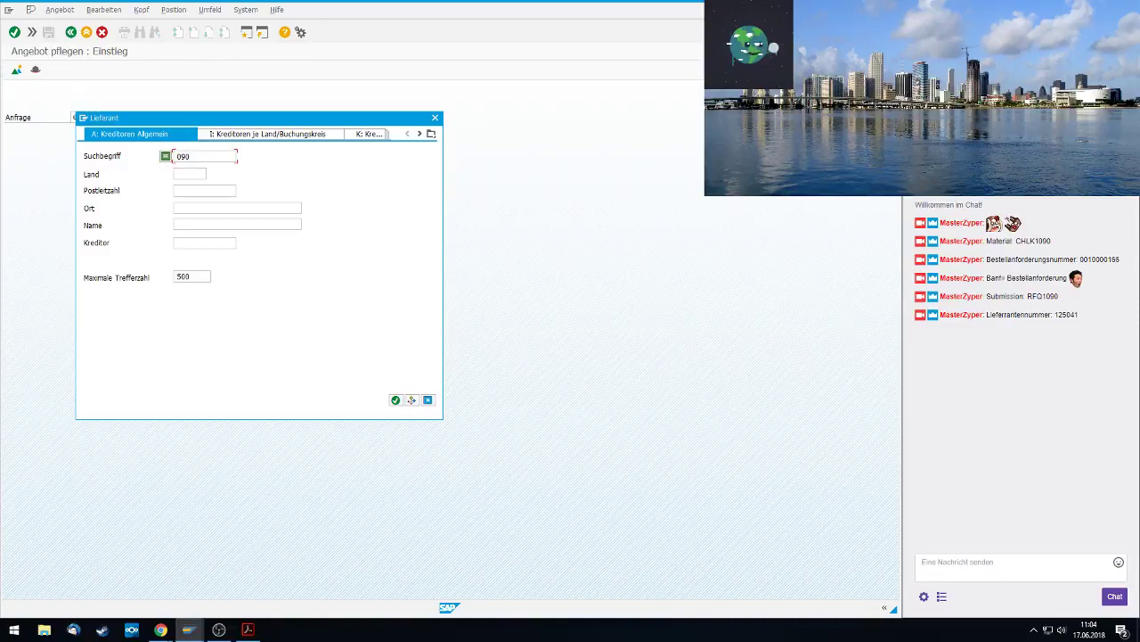
key(Return)
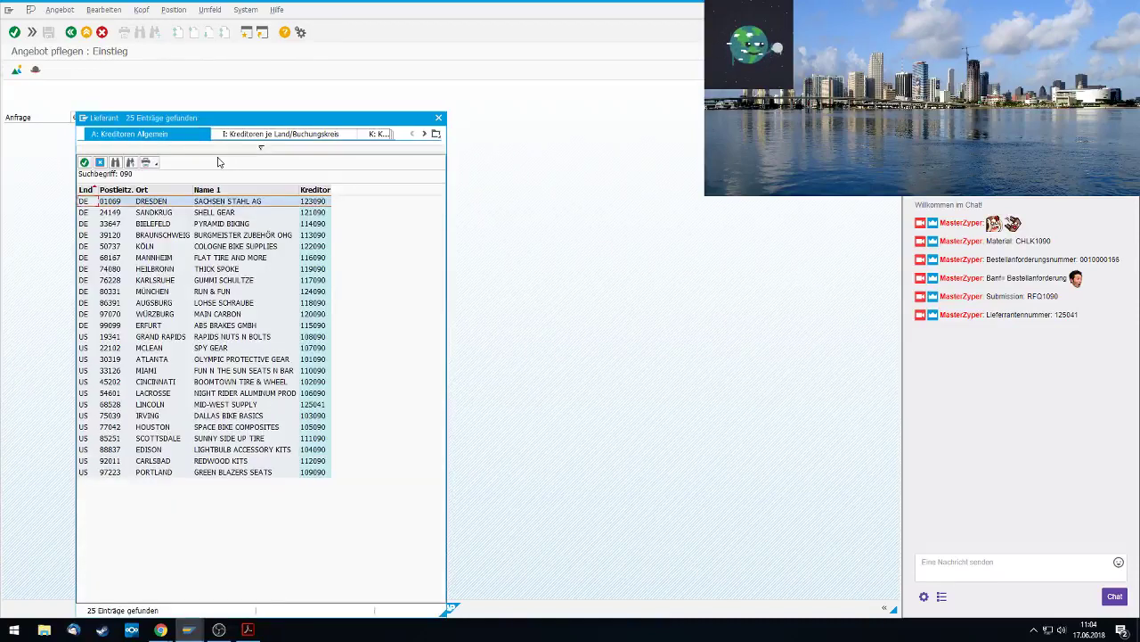
double_click(237, 405)
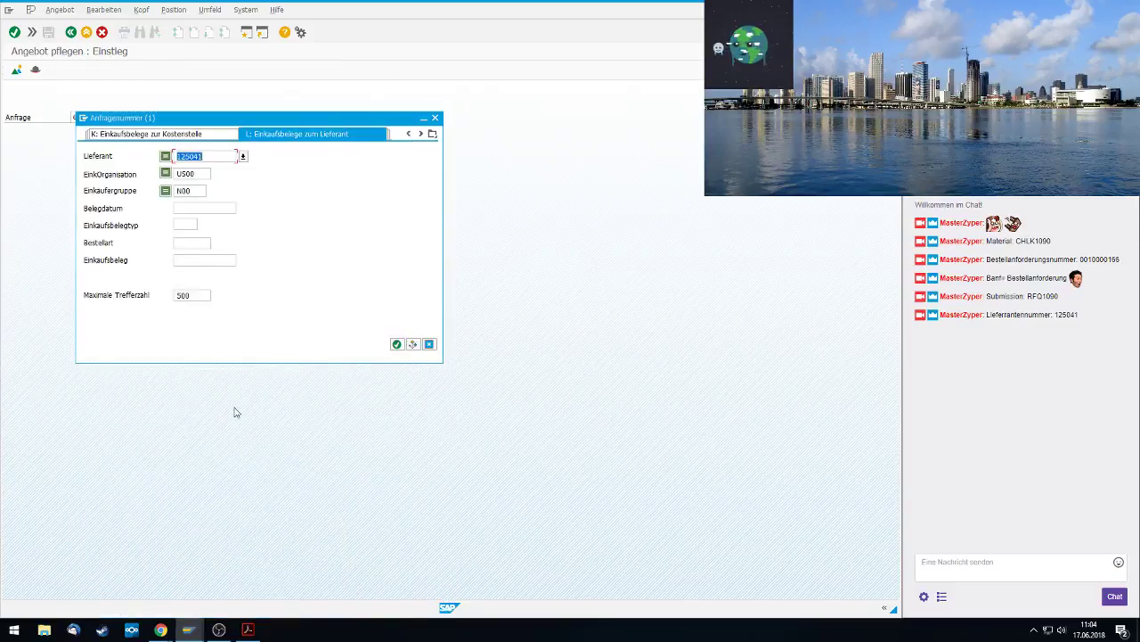
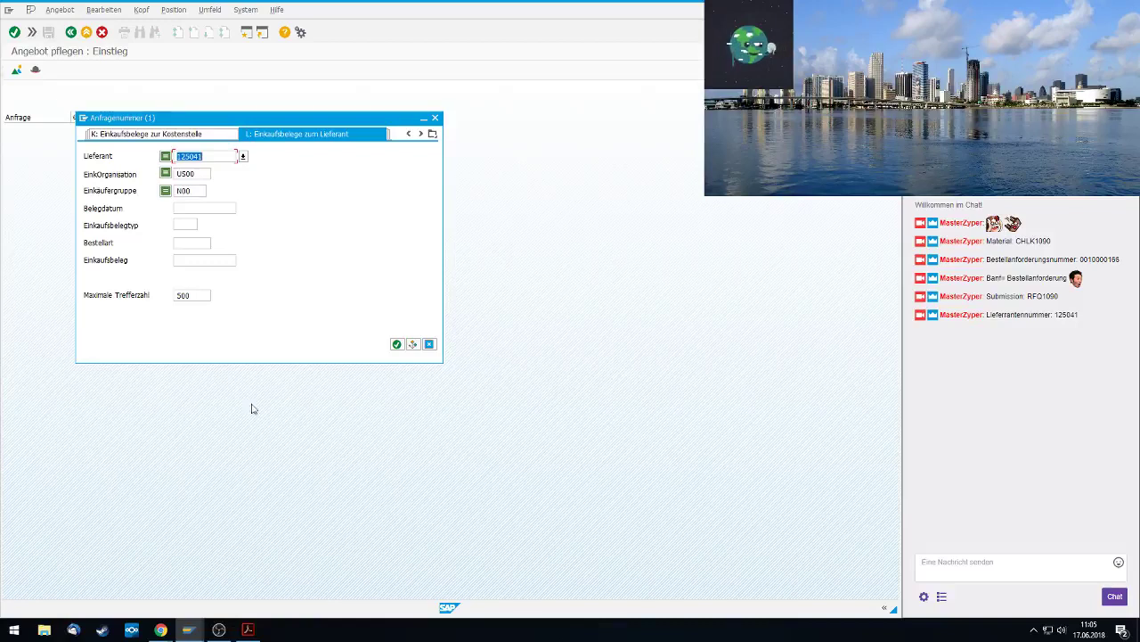
Run the search for Mid-West Supply's purchasing documents, adopt its request and open the quotation's item overview
click(396, 343)
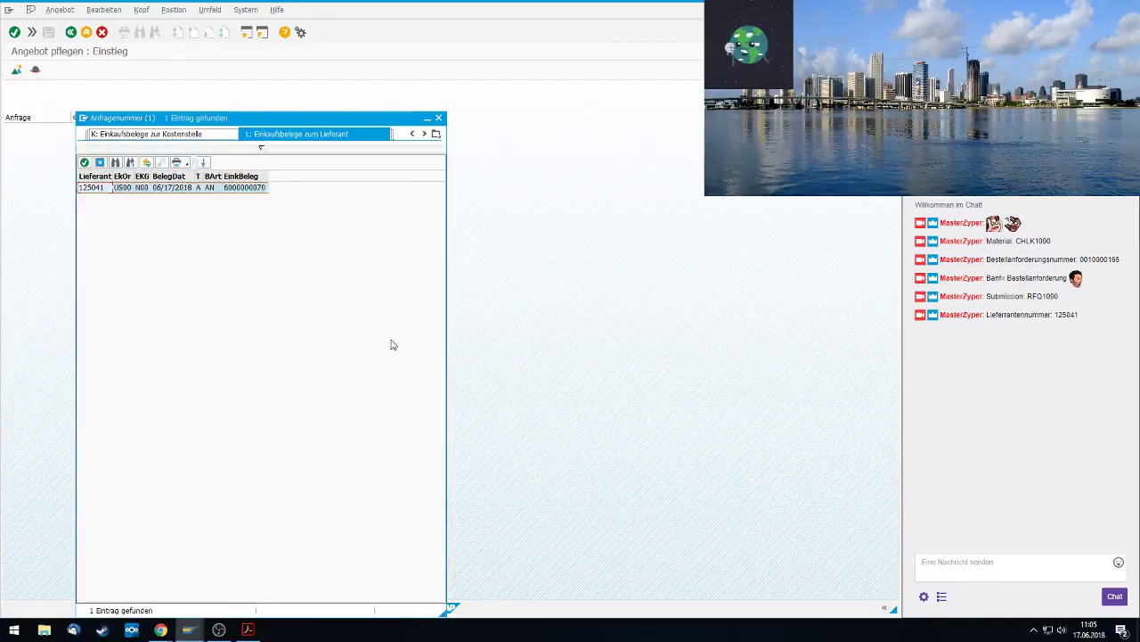
double_click(239, 190)
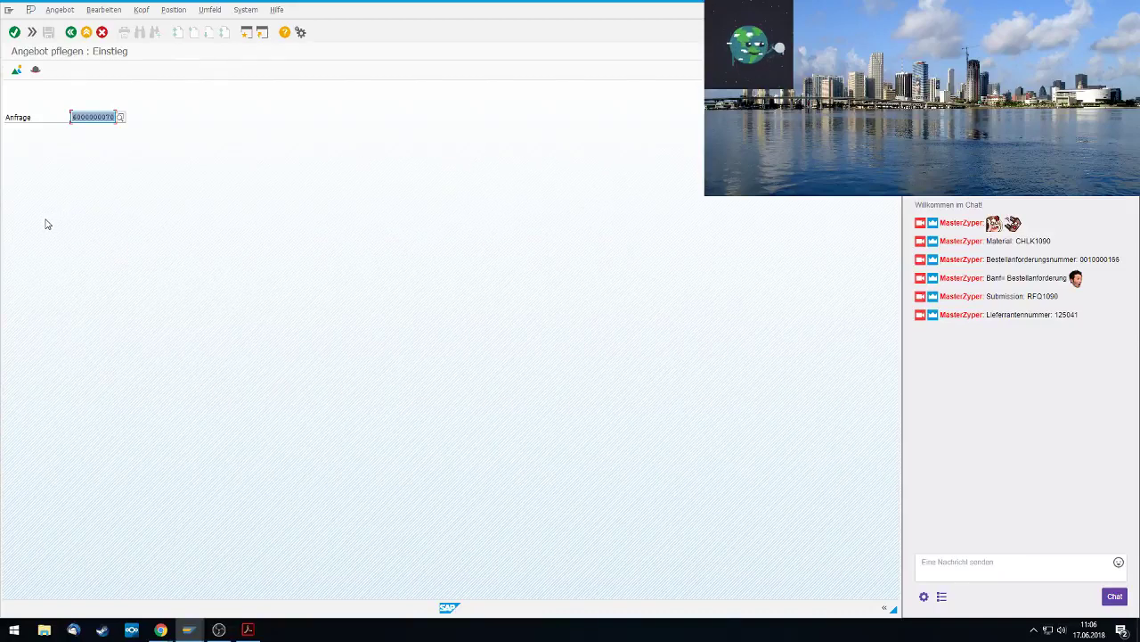
click(15, 33)
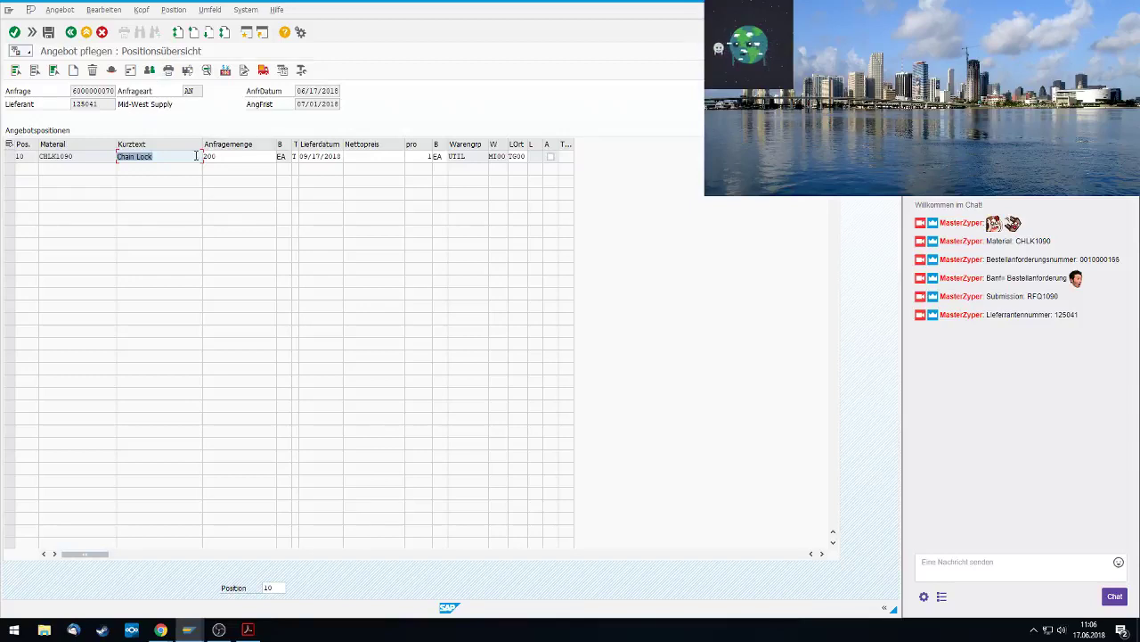
Set the net price of the Chain Lock item to 32.00 and select the item
click(379, 158)
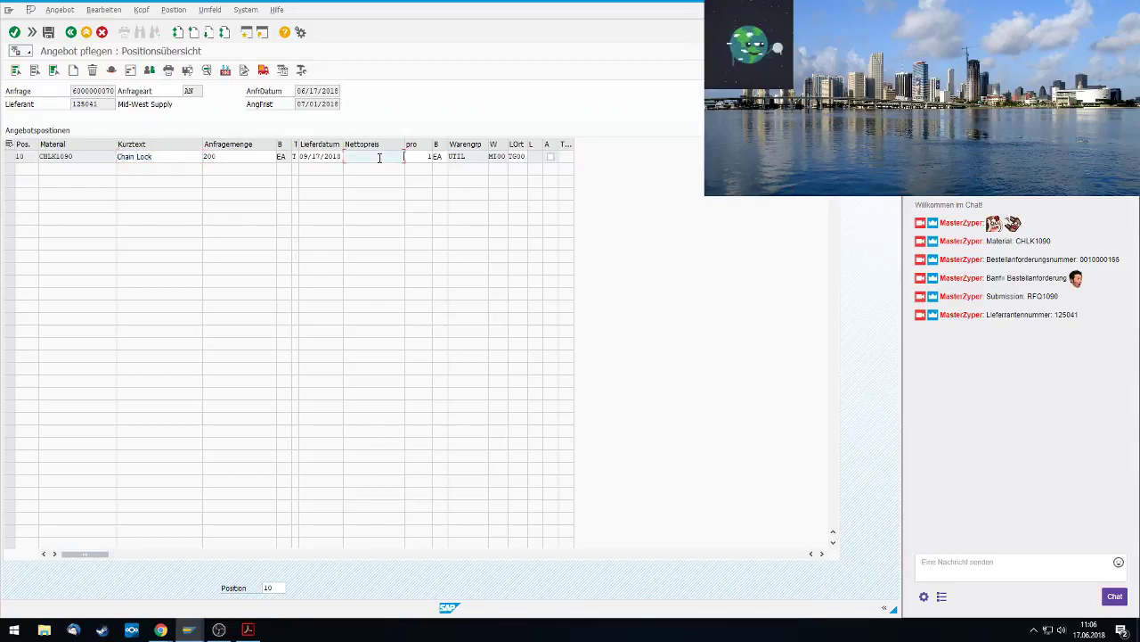
text(32)
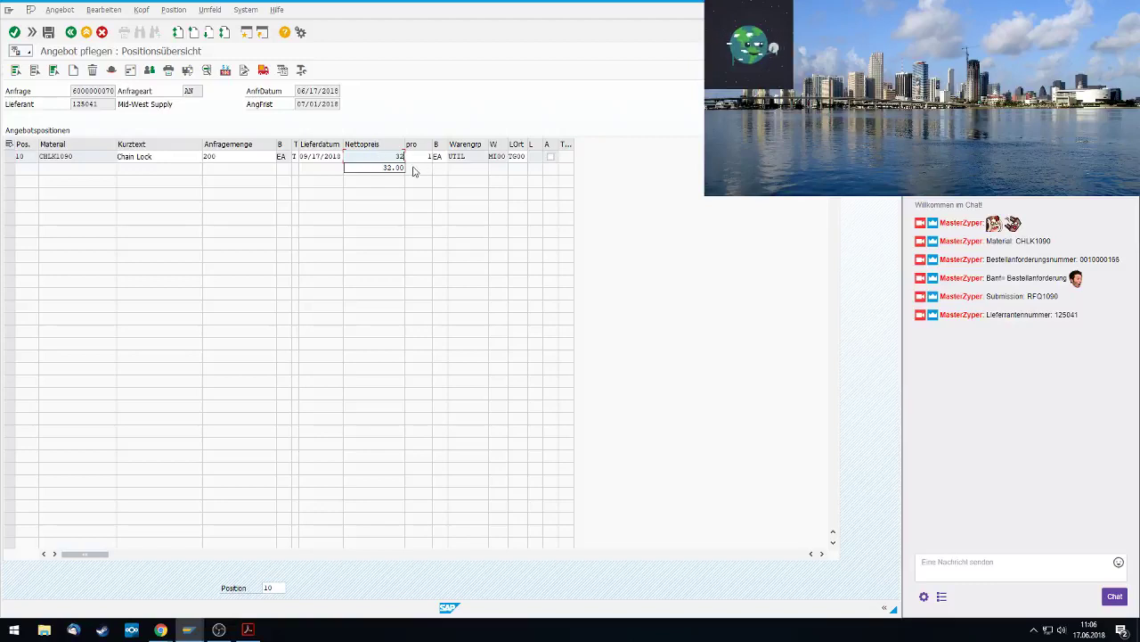
key(Escape)
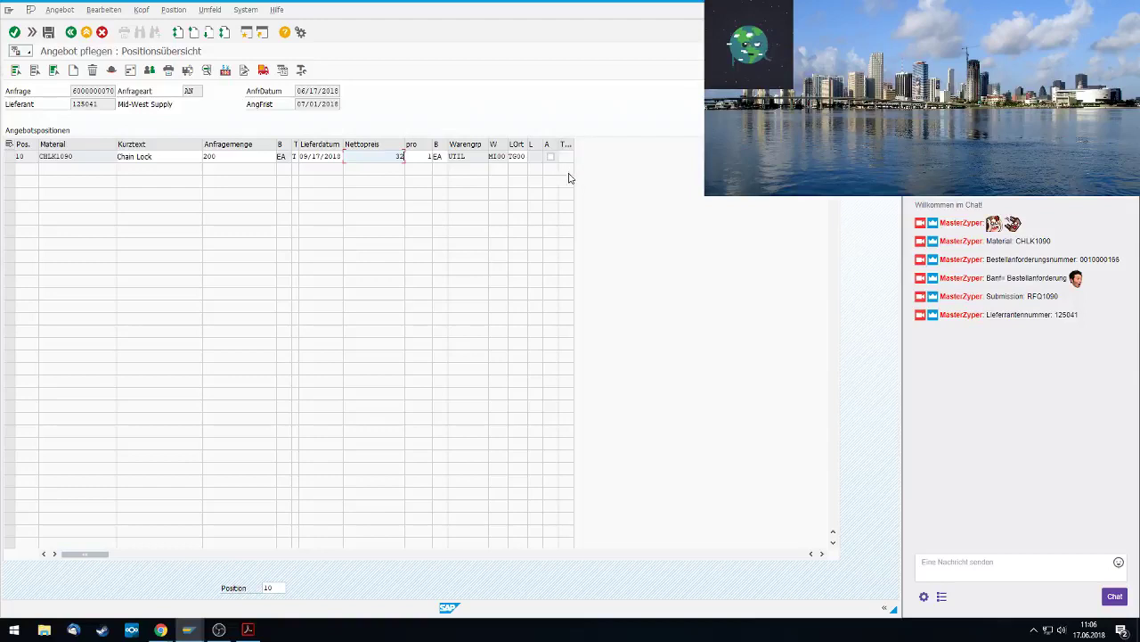
drag(114, 556, 34, 523)
click(15, 73)
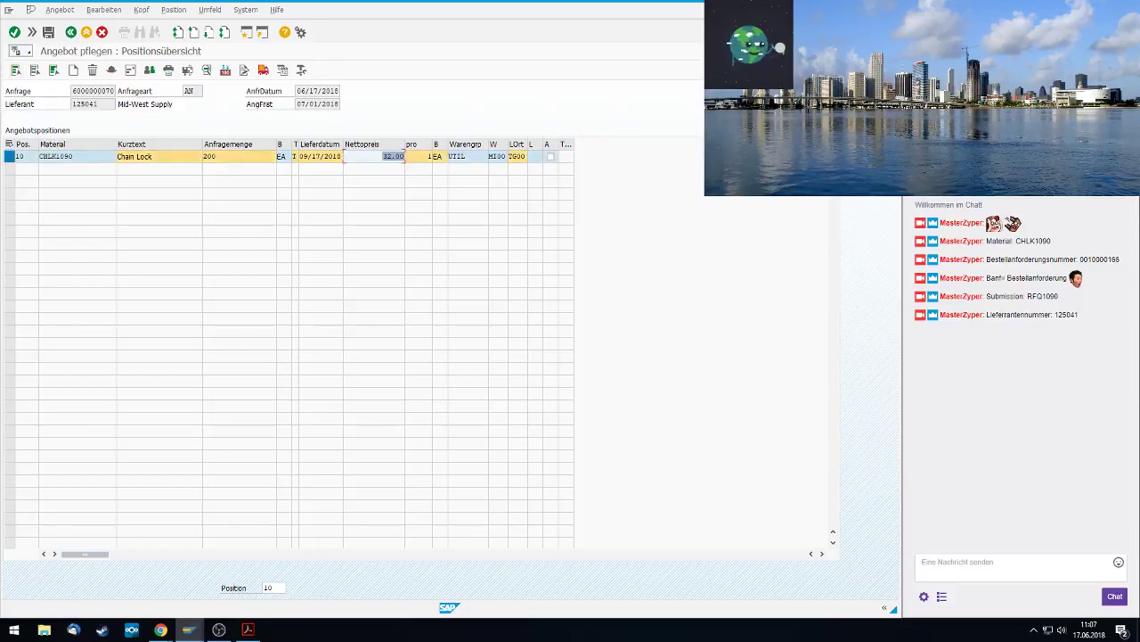
Set the Gültig bis date in the Chain Lock item's price conditions to 09/17/2018 and save the quotation
click(226, 71)
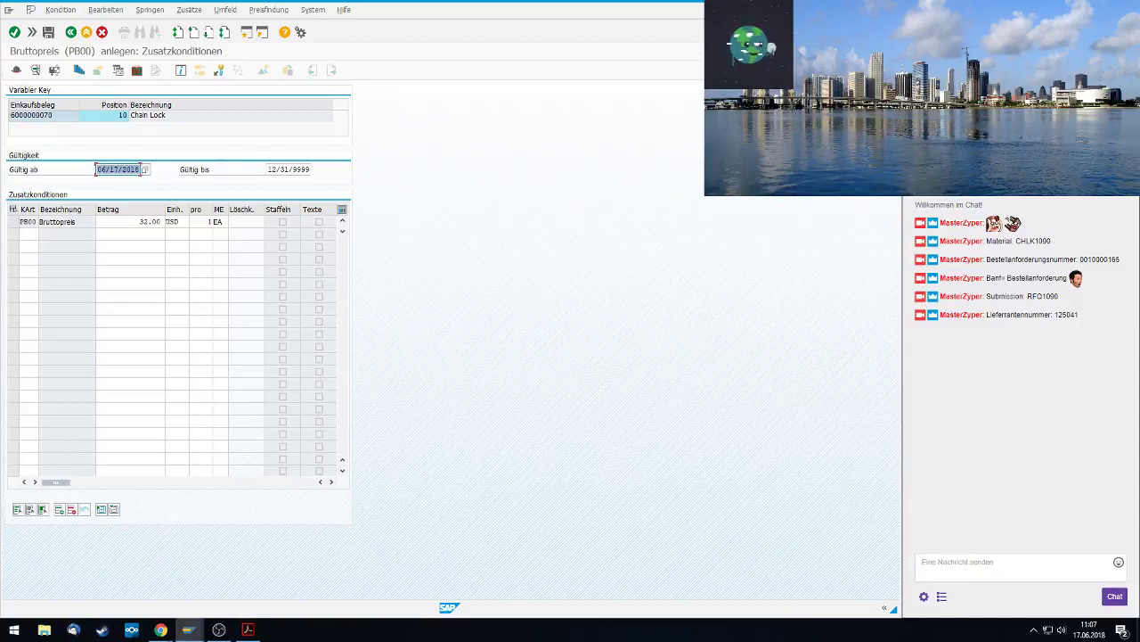
click(298, 169)
key(F4)
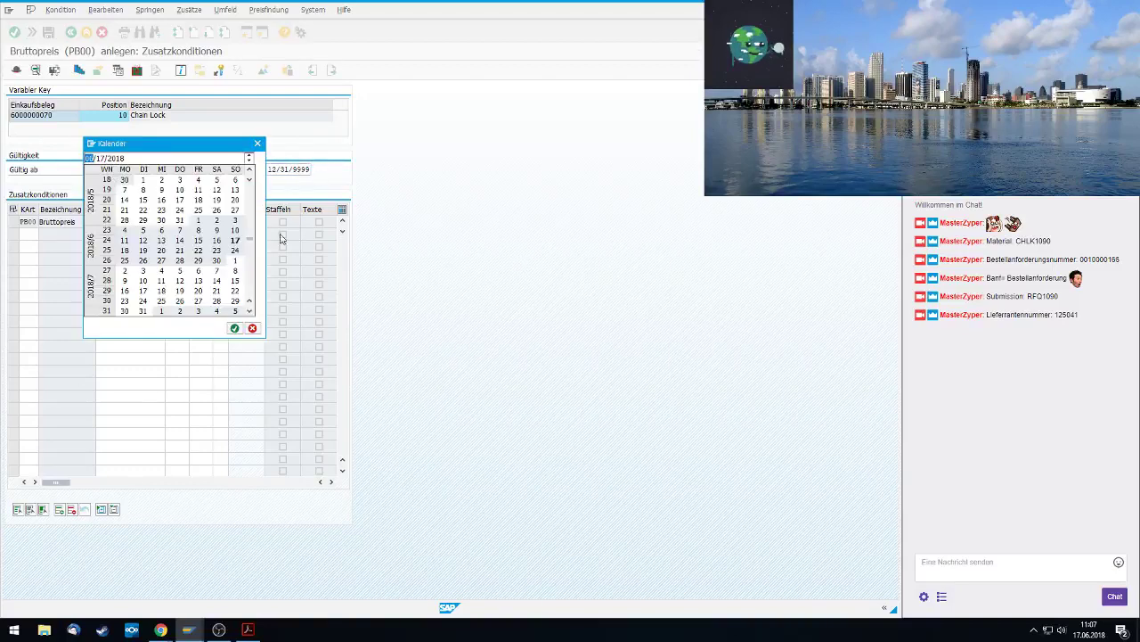
click(248, 311)
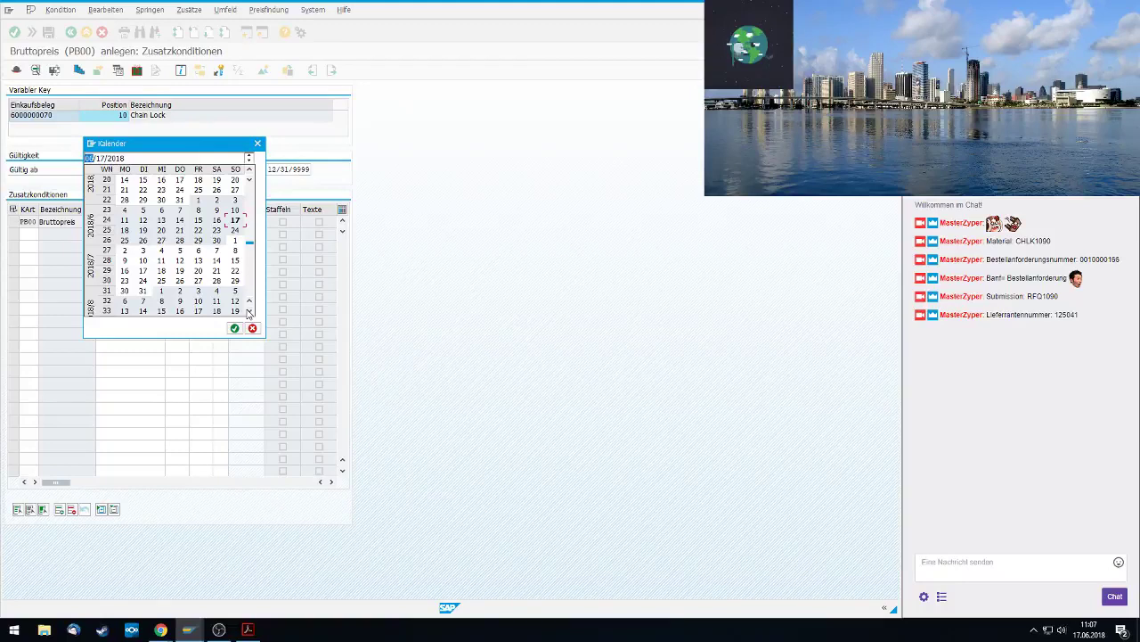
click(248, 311)
click(248, 311)
click(248, 311)
click(248, 311)
click(249, 311)
click(249, 311)
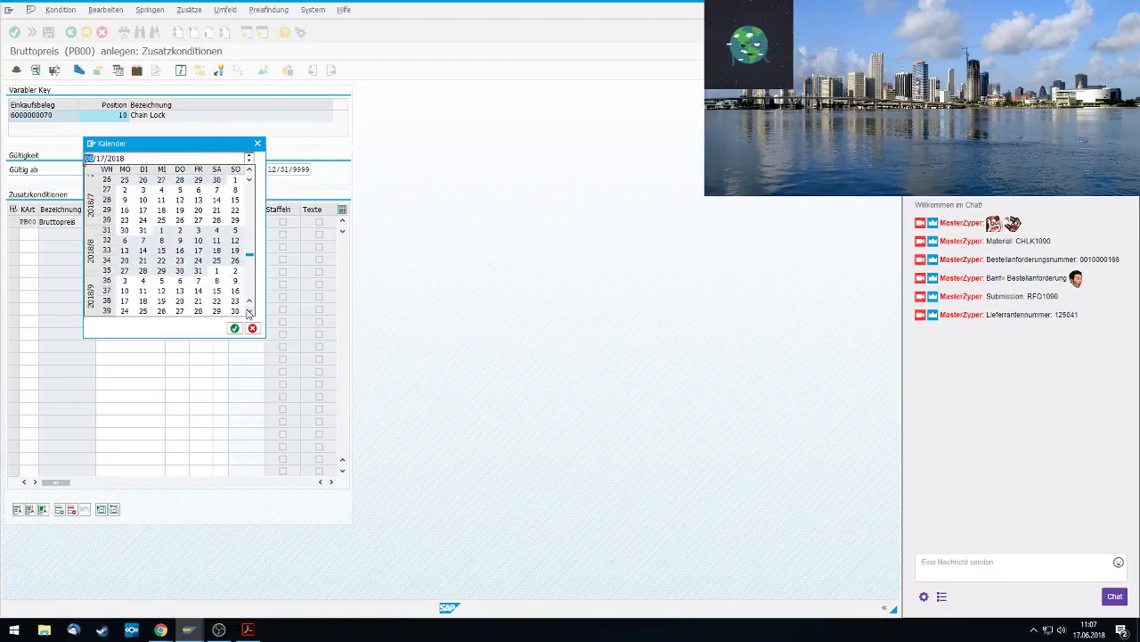
click(249, 311)
double_click(125, 290)
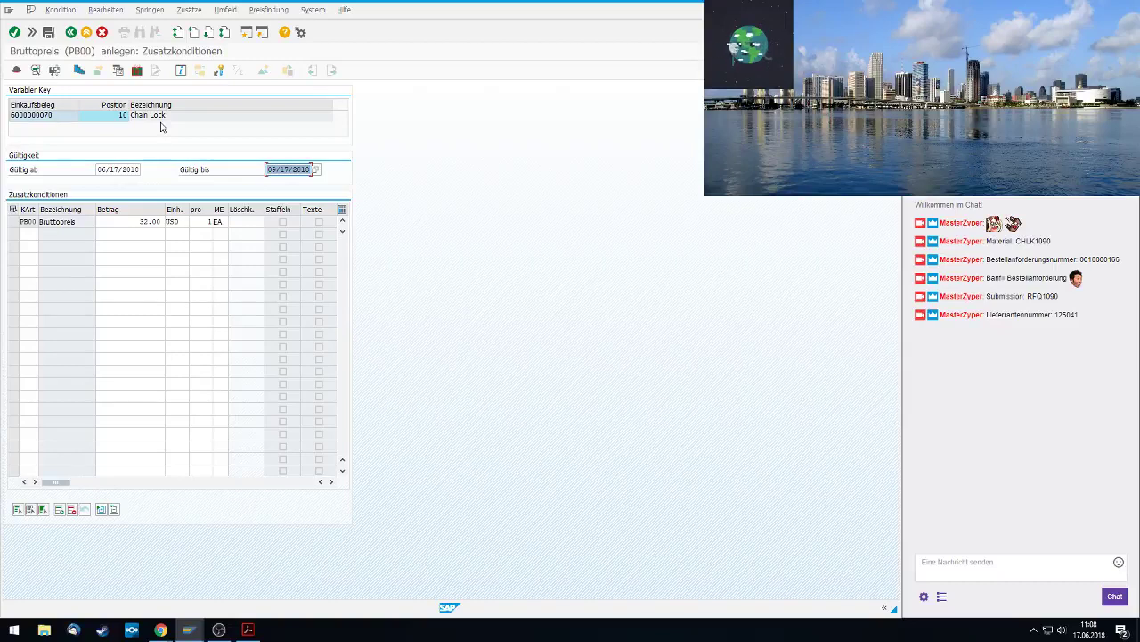
click(71, 32)
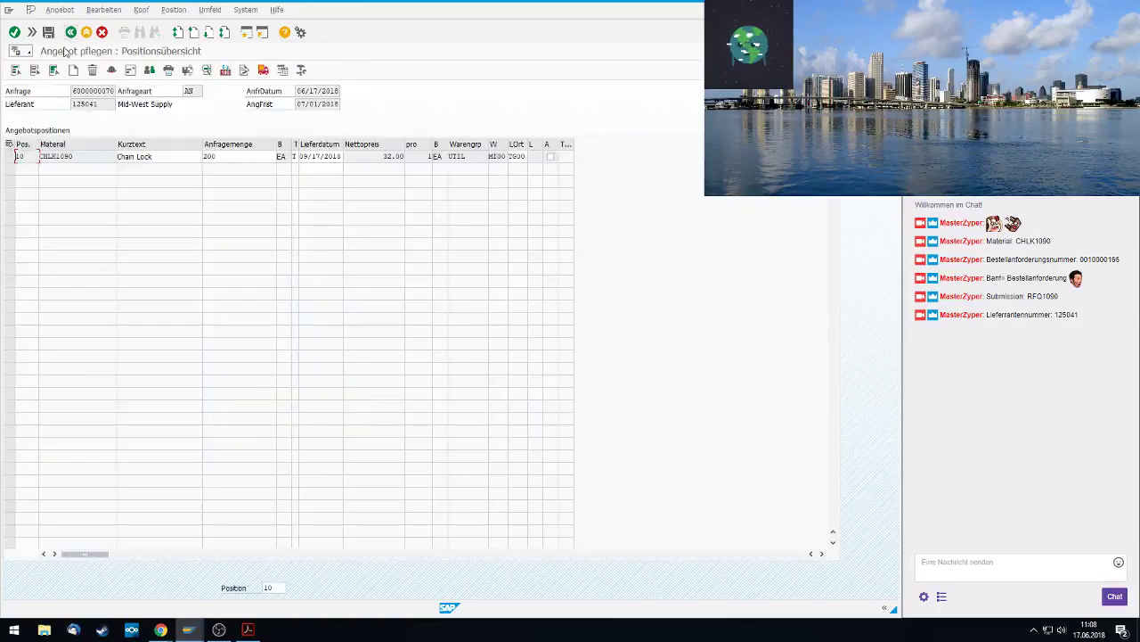
click(48, 32)
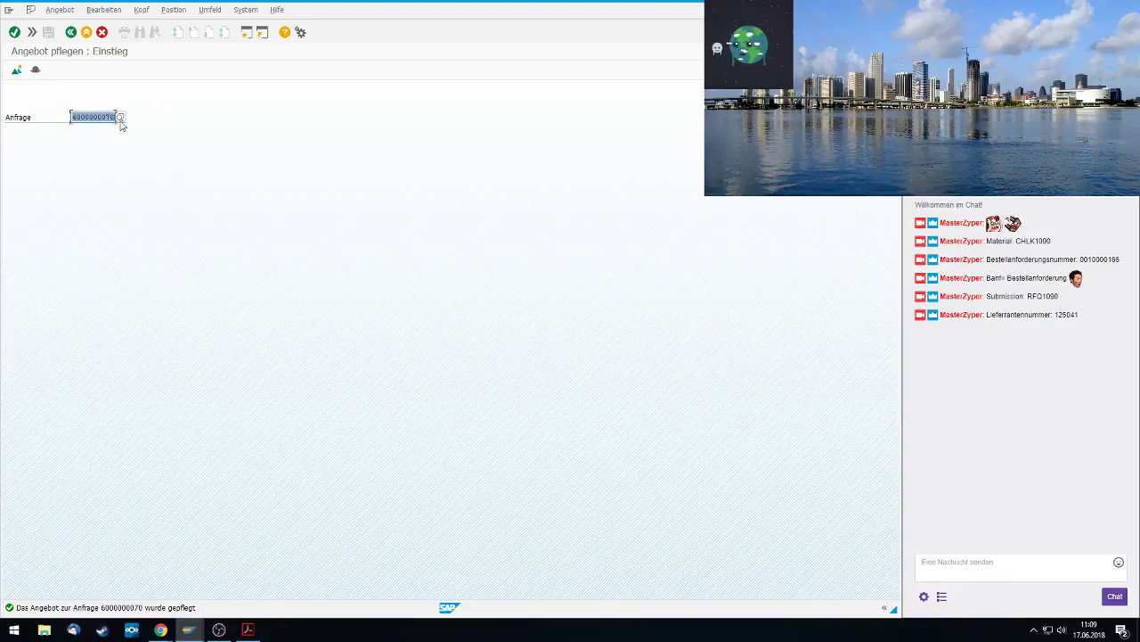
click(122, 125)
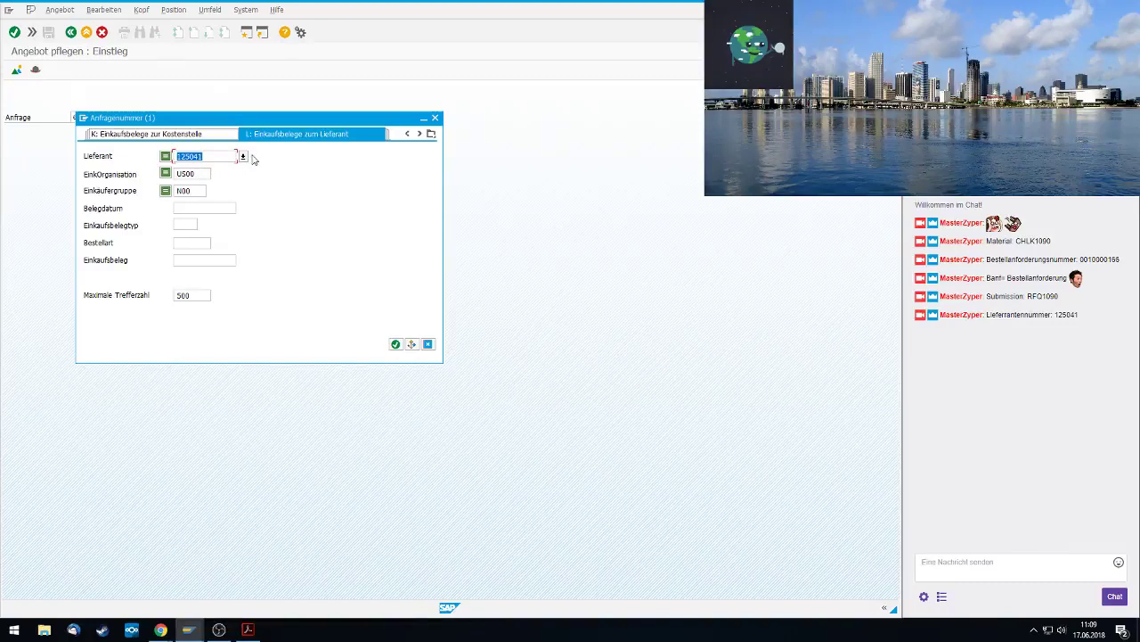
click(245, 156)
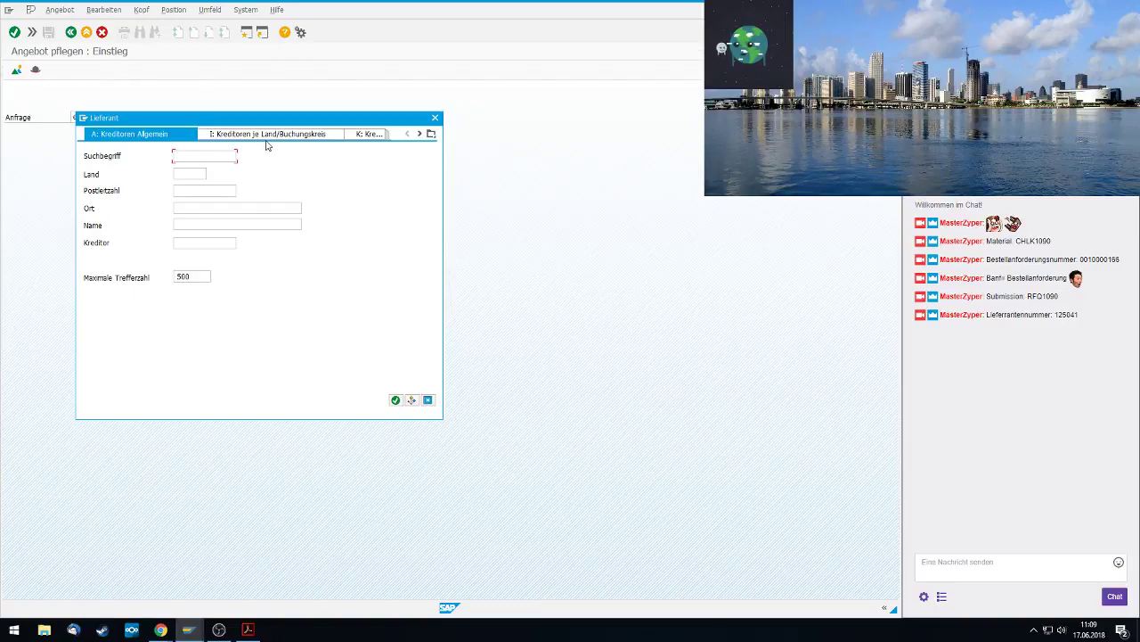
click(432, 135)
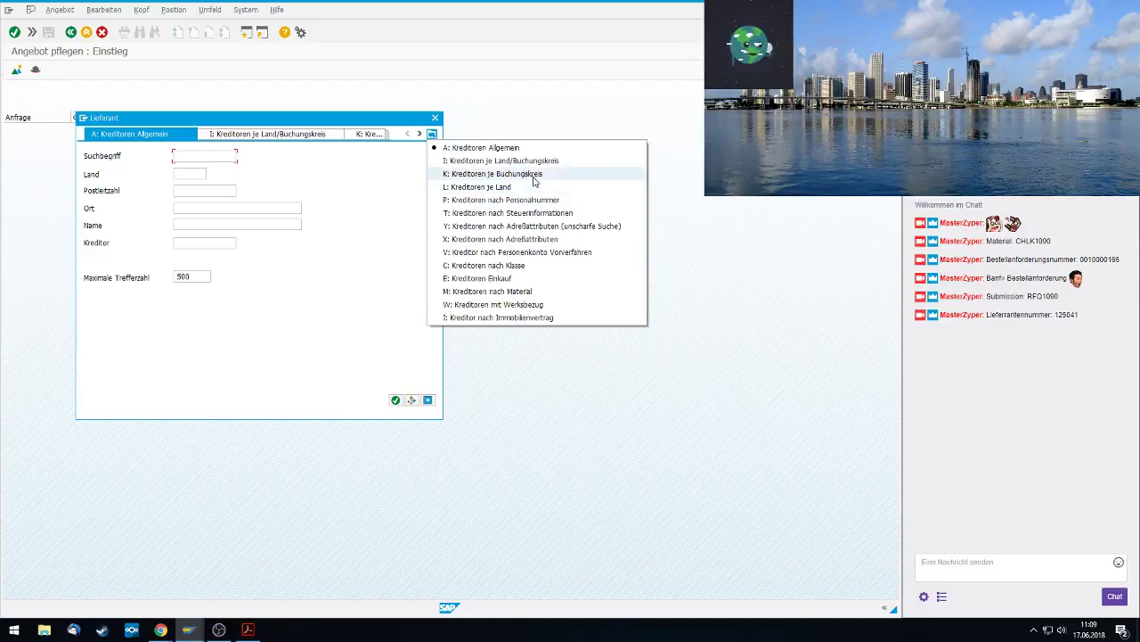
key(alt+Tab)
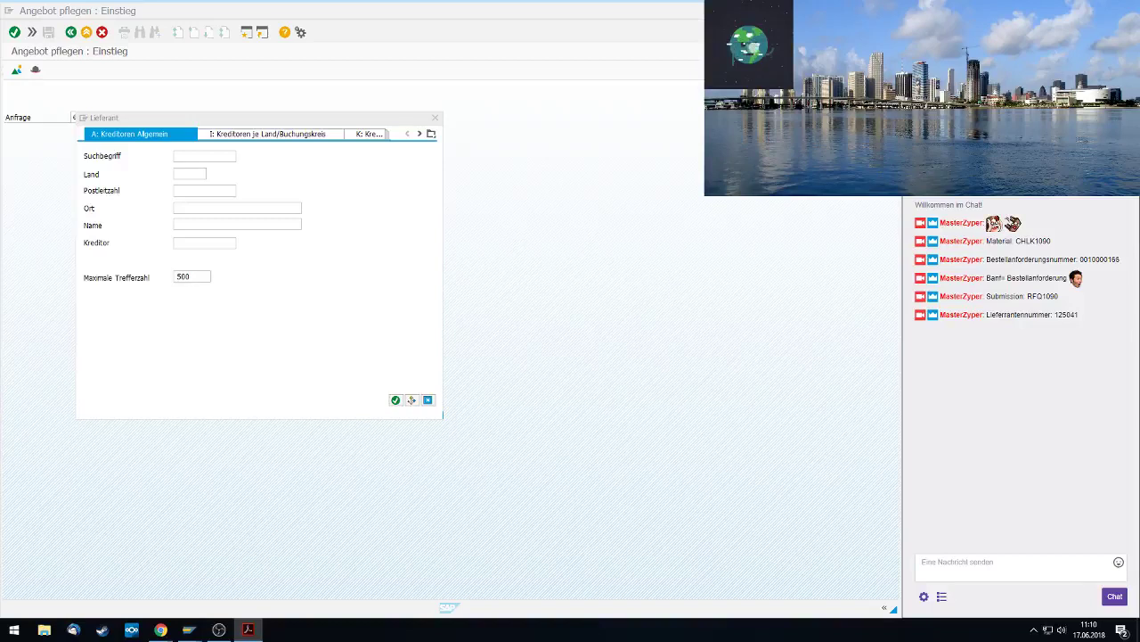
click(430, 134)
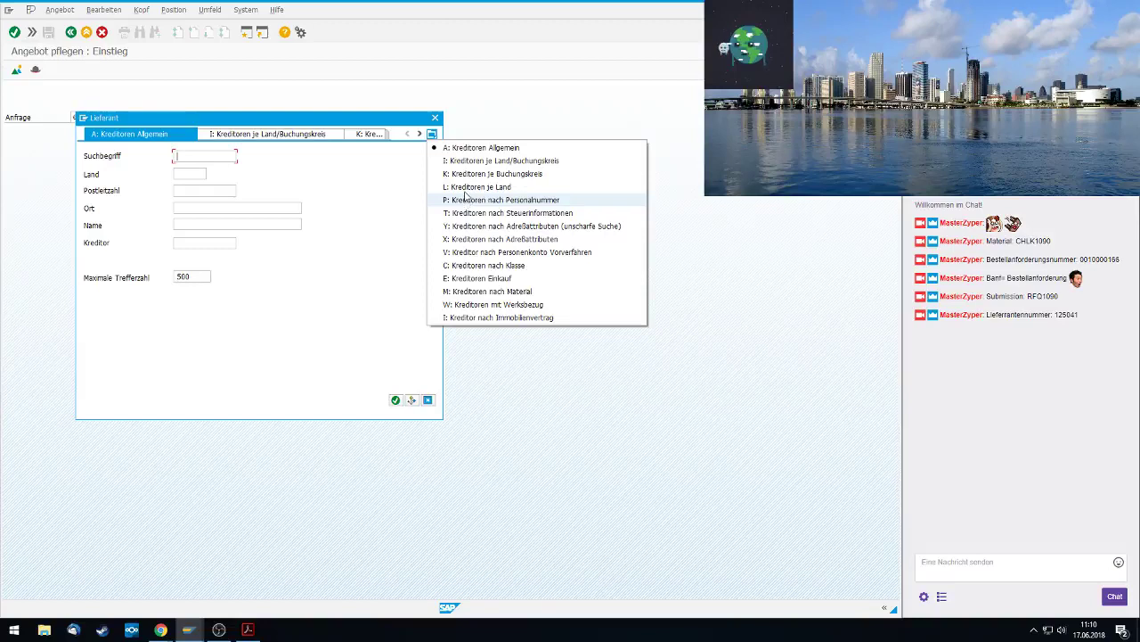
key(alt+Tab)
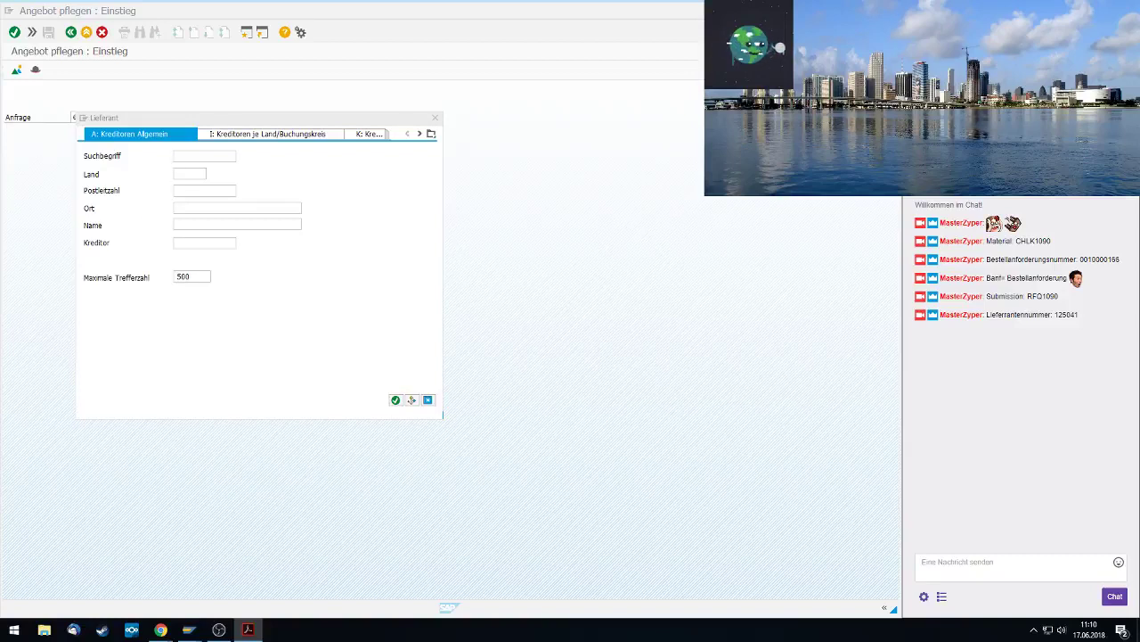
click(419, 134)
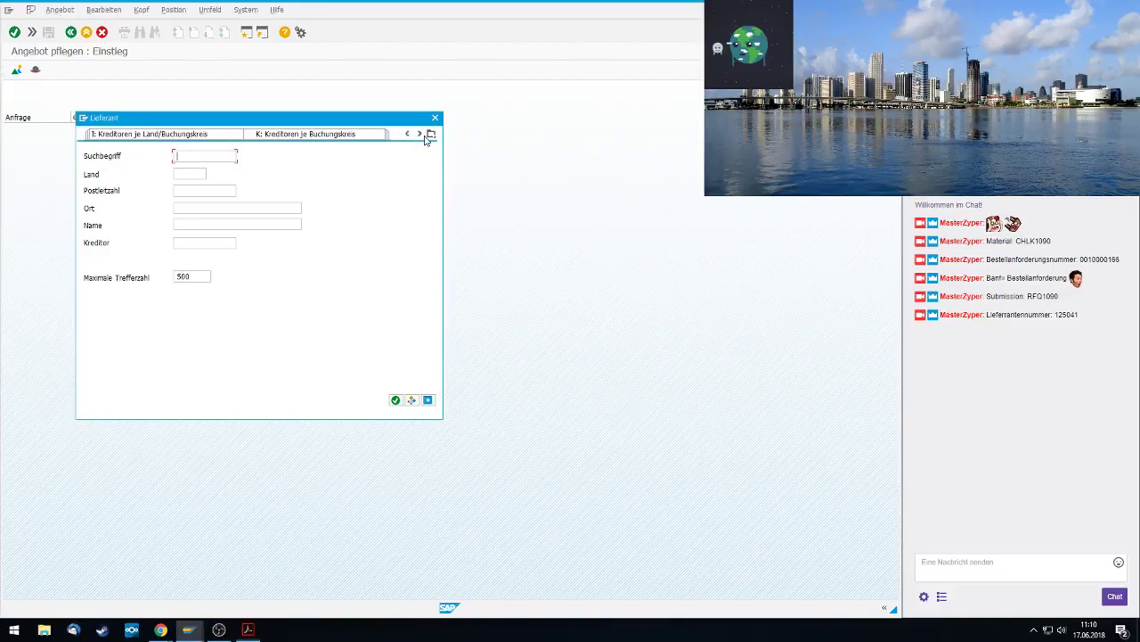
click(430, 134)
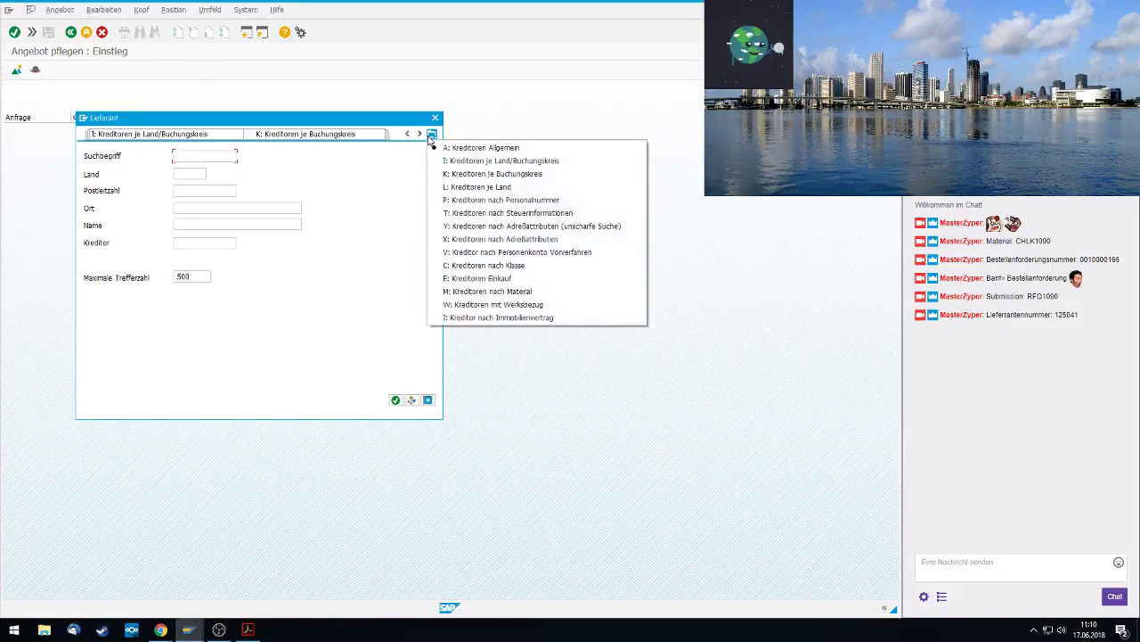
click(436, 118)
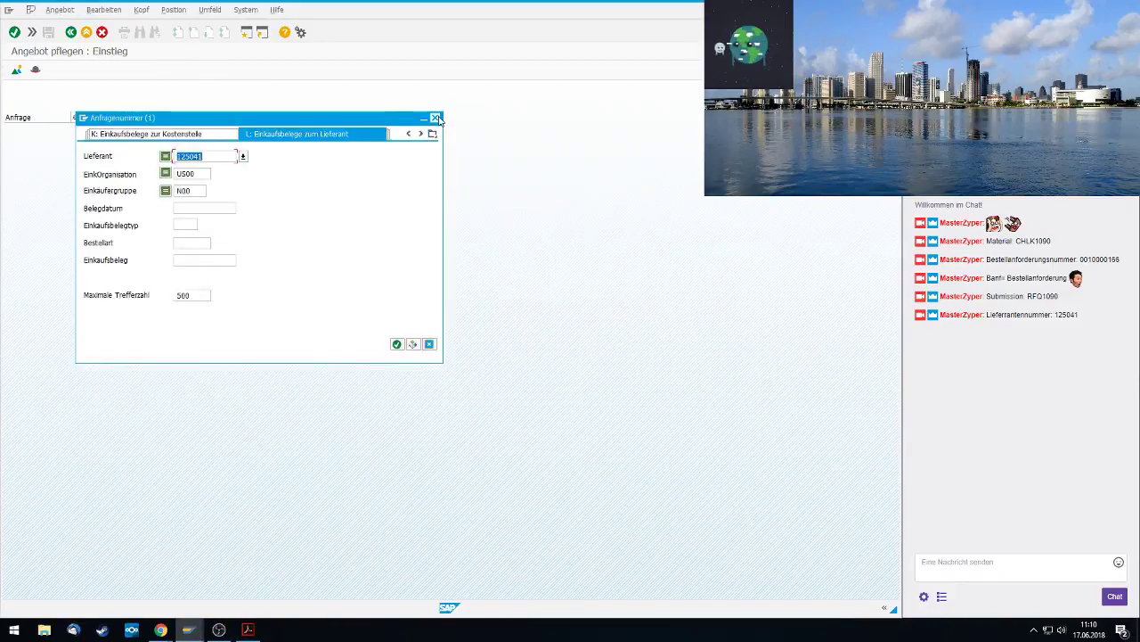
click(437, 118)
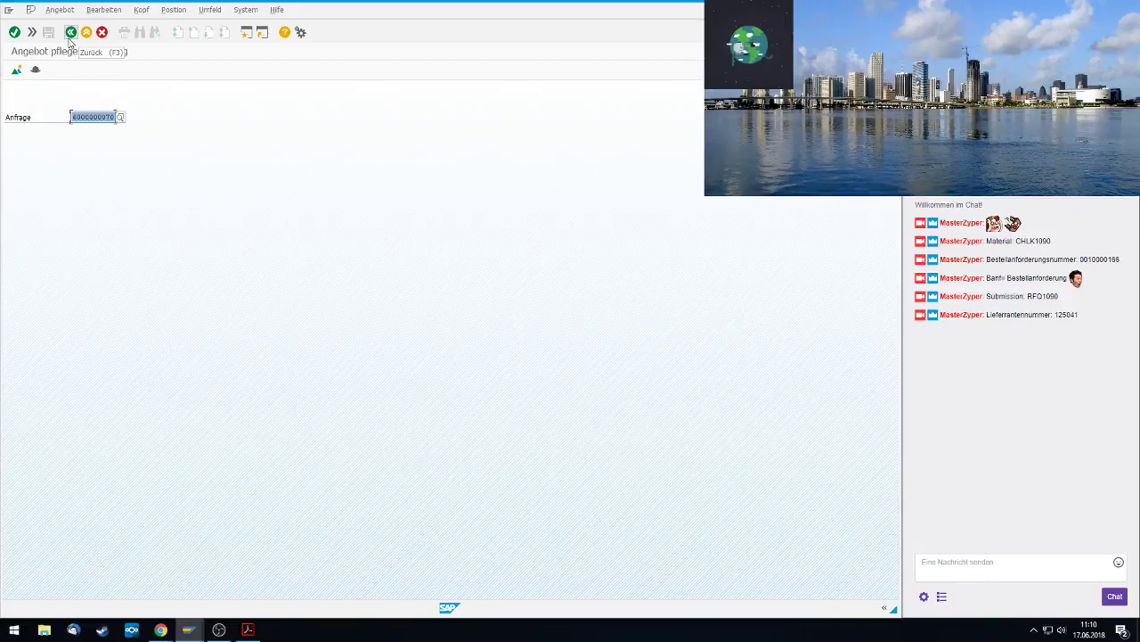
click(69, 39)
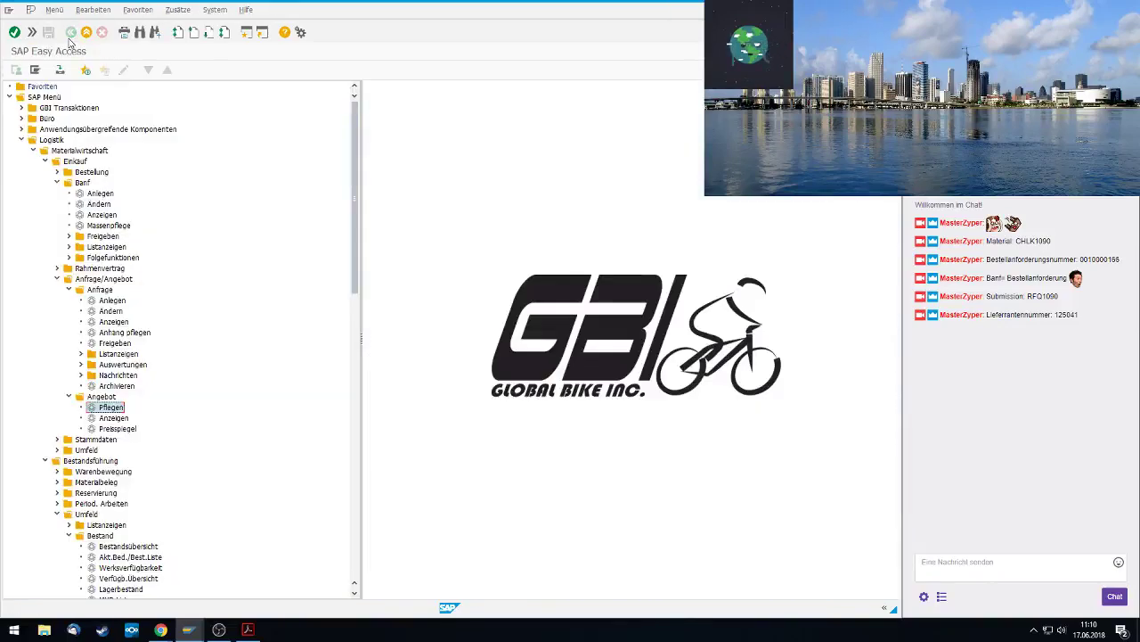
double_click(103, 408)
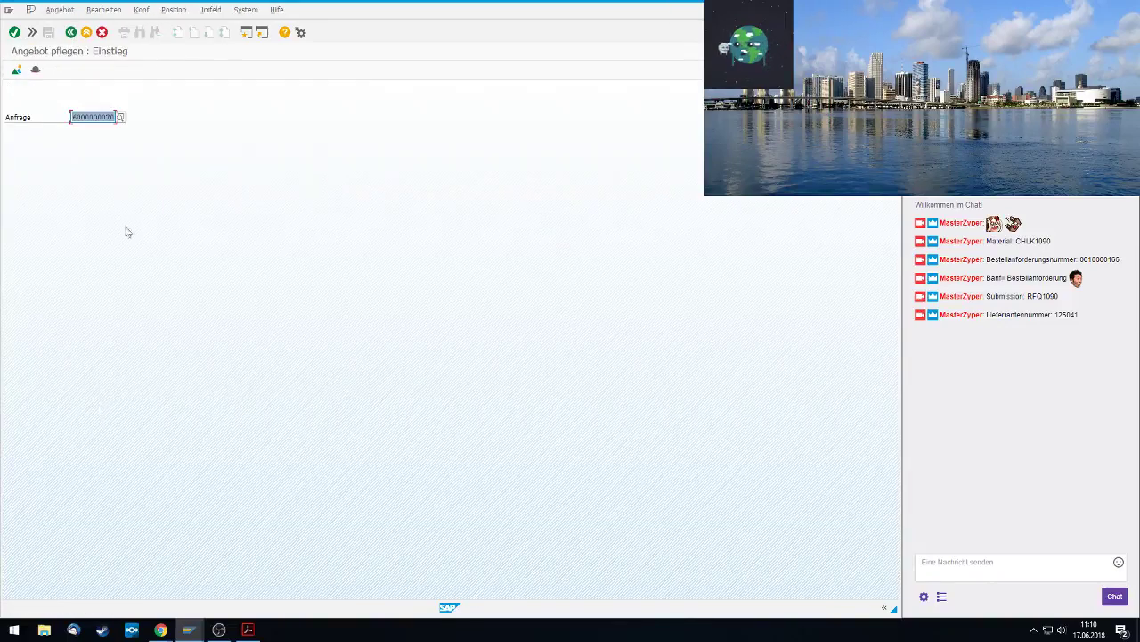
Look up the Lieferant for the request search by search term 090, sort the results by name and choose Dallas Bike Basics
click(122, 116)
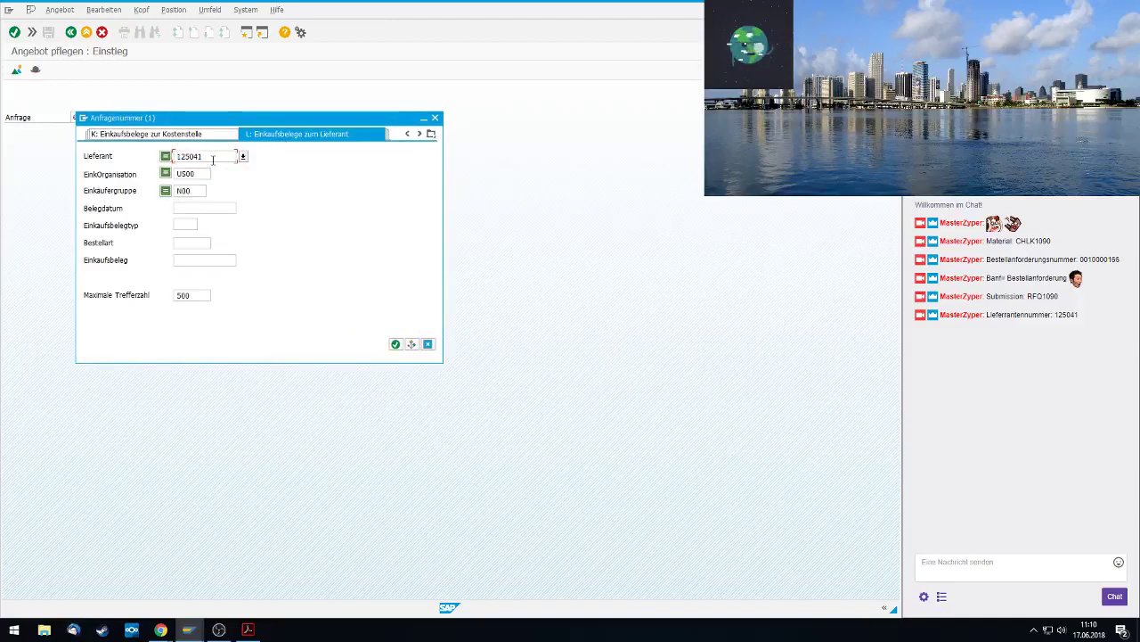
double_click(188, 156)
key(F4)
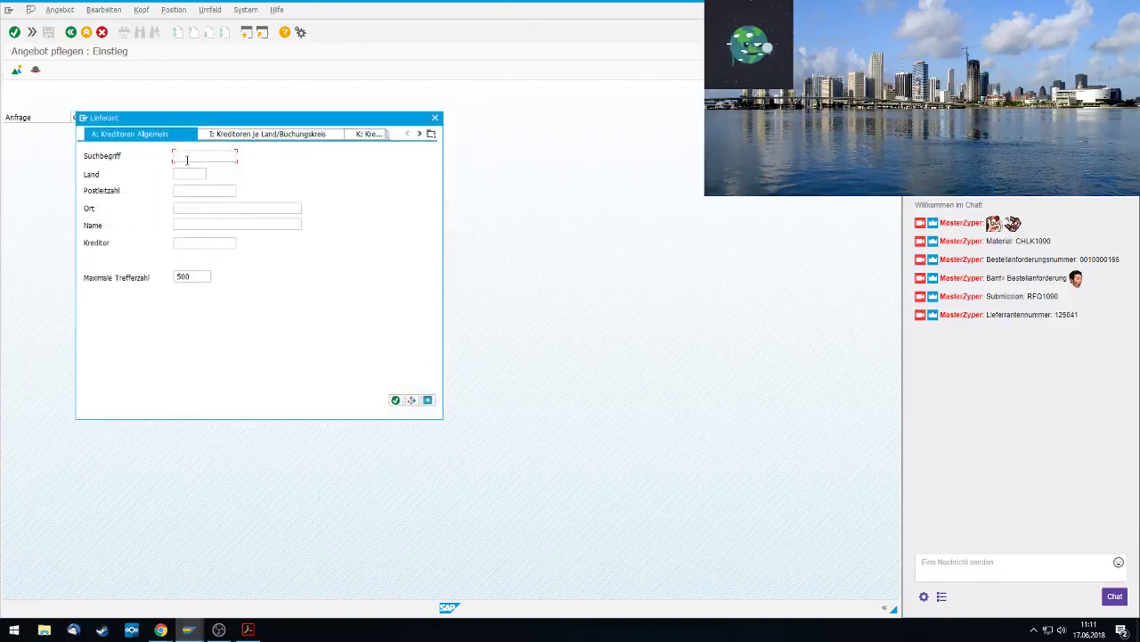
text(090)
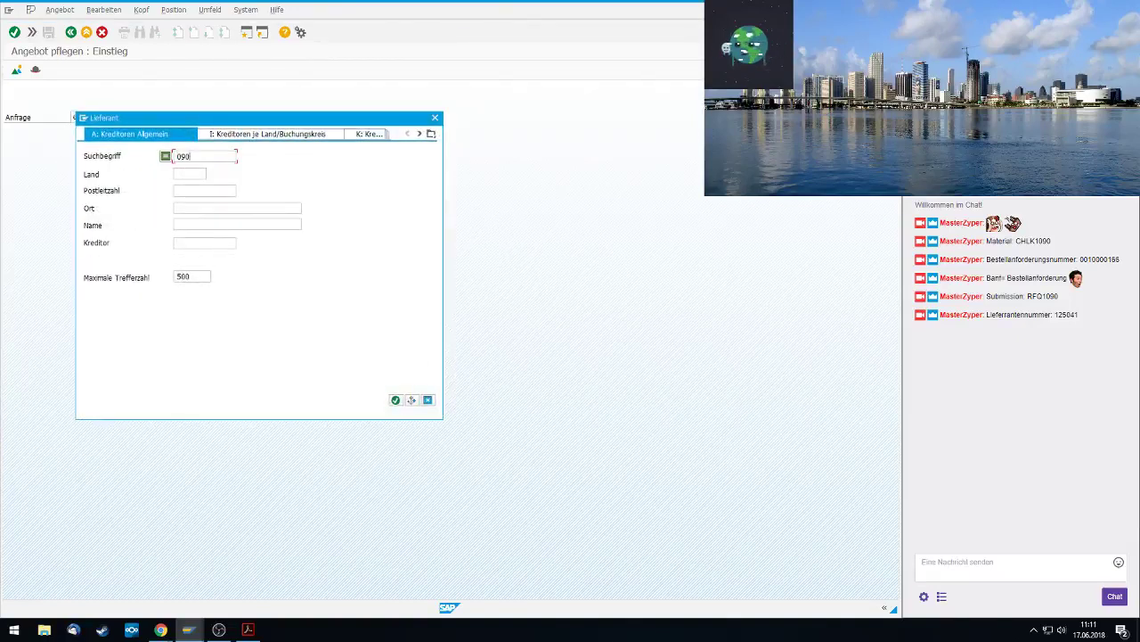
key(Return)
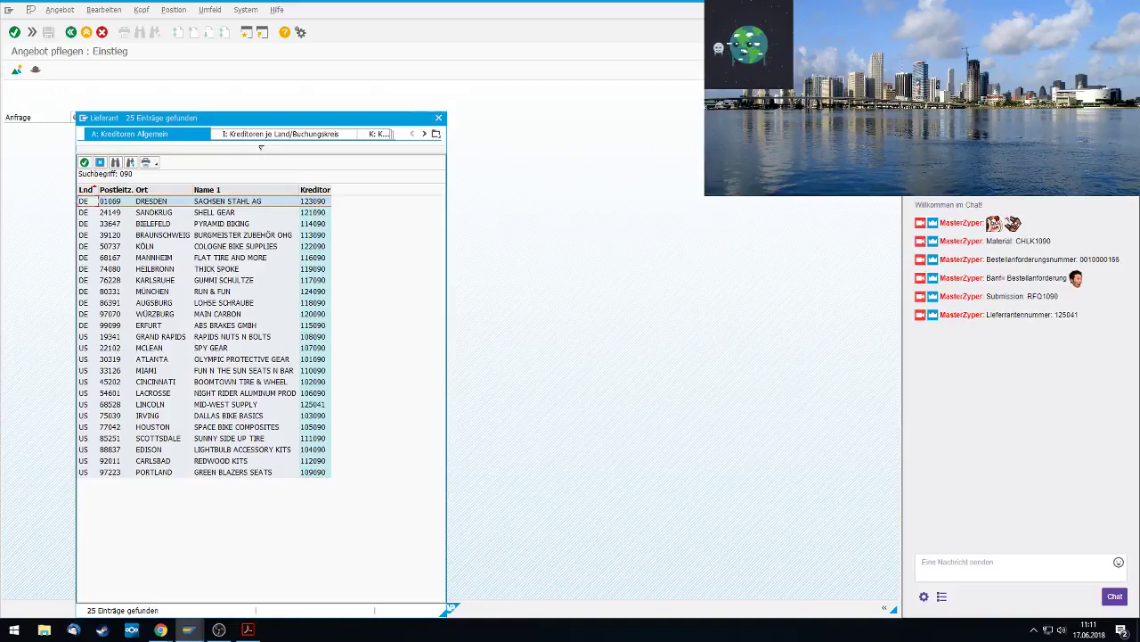
click(234, 190)
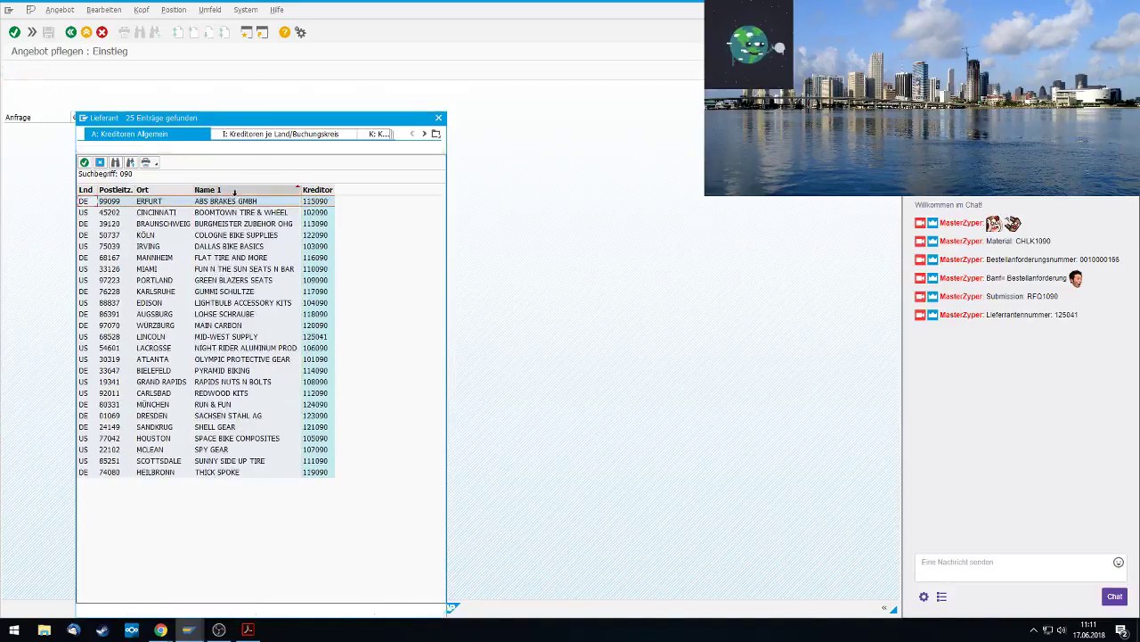
click(238, 249)
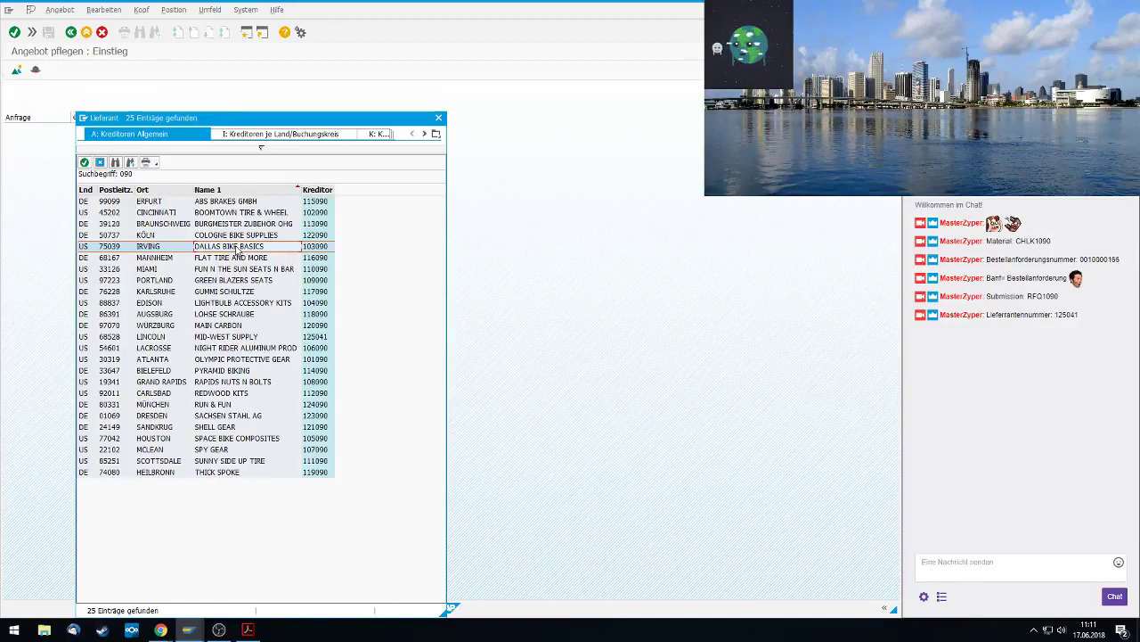
double_click(229, 244)
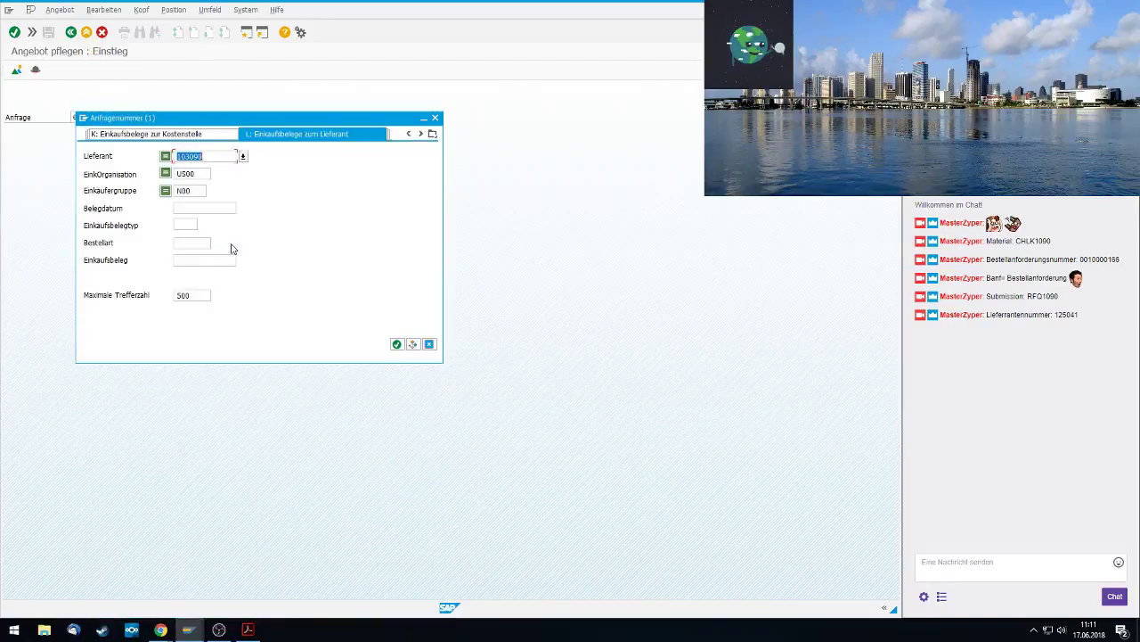
Run the search for Dallas Bike Basics' purchasing documents, adopt its request and open the quotation's item overview
click(398, 341)
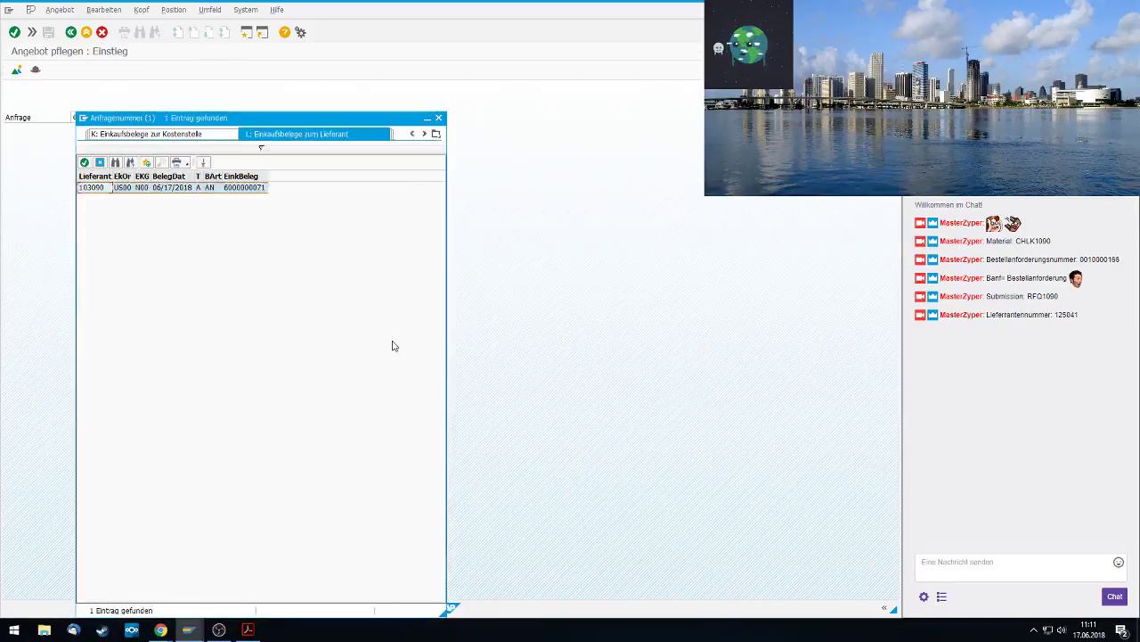
double_click(178, 188)
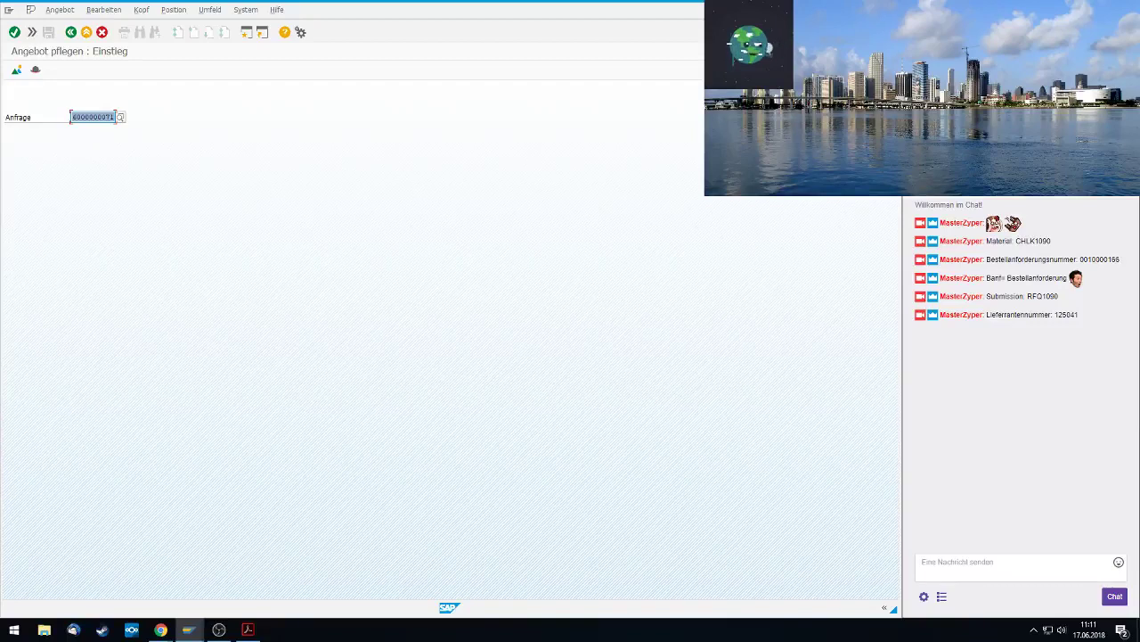
click(14, 32)
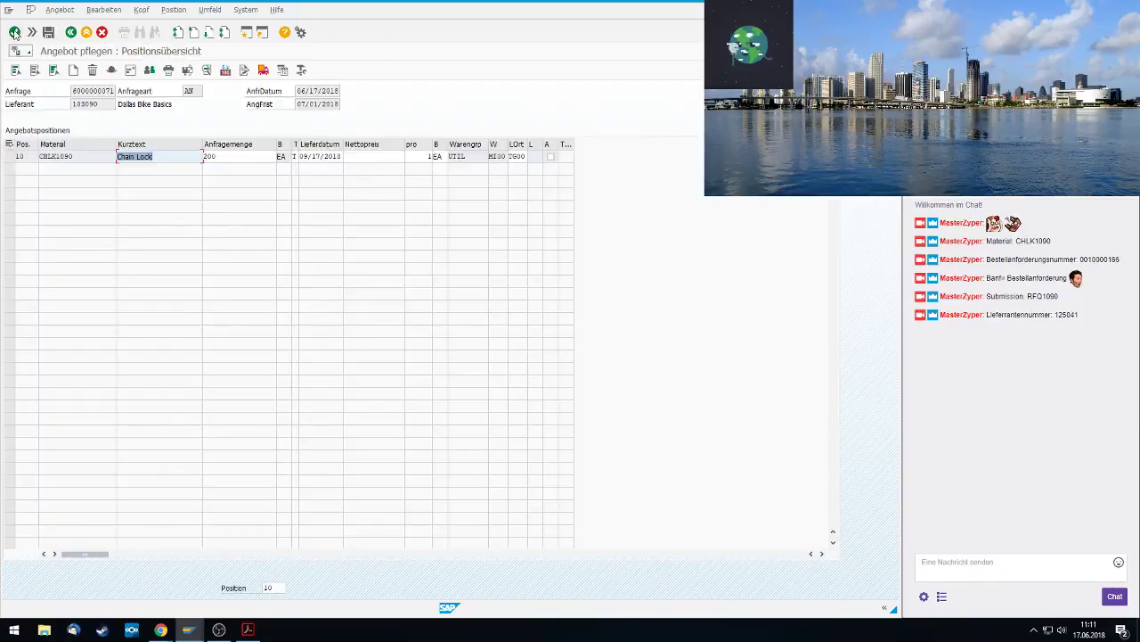
Select the Chain Lock item in Dallas Bike Basics' quotation and set its Nettopreis to 36.50
click(9, 156)
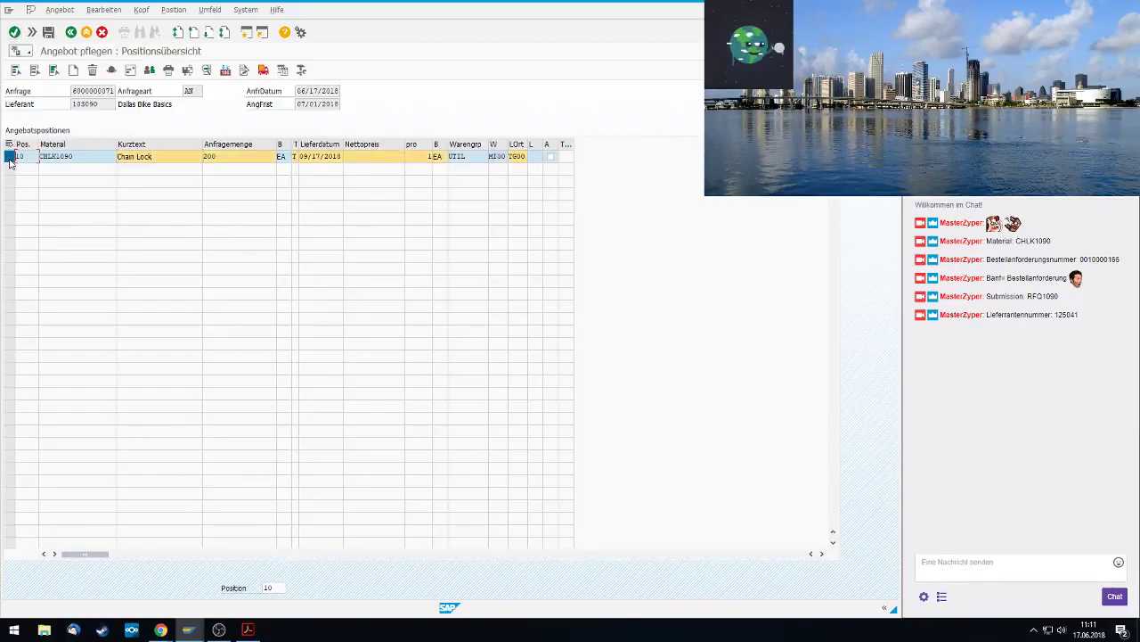
click(388, 157)
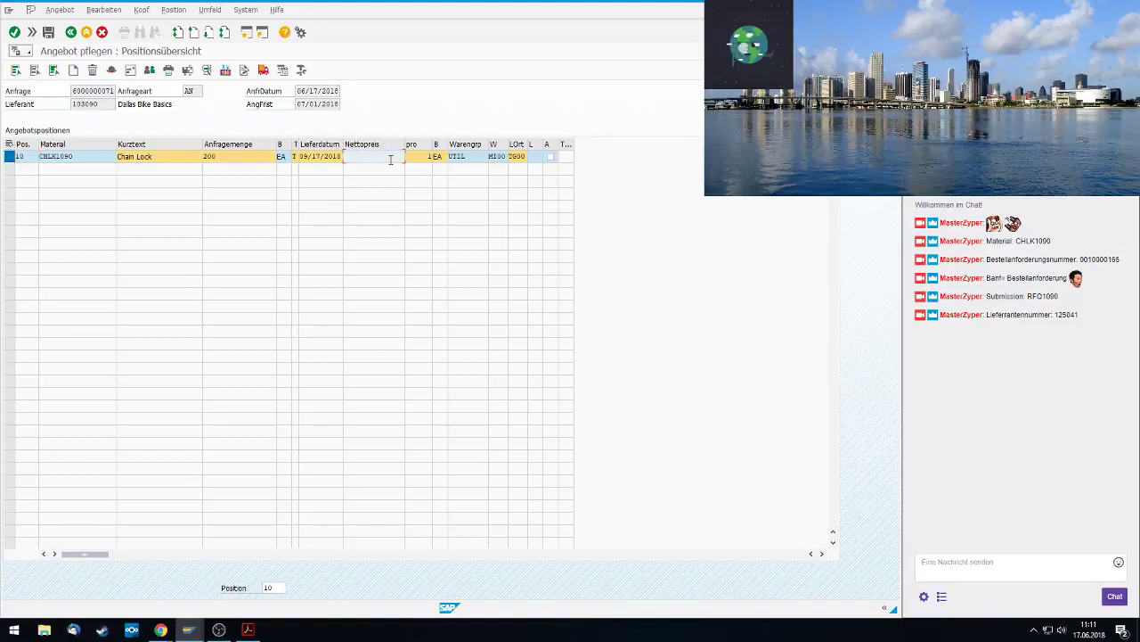
scroll(390, 159, down, 2)
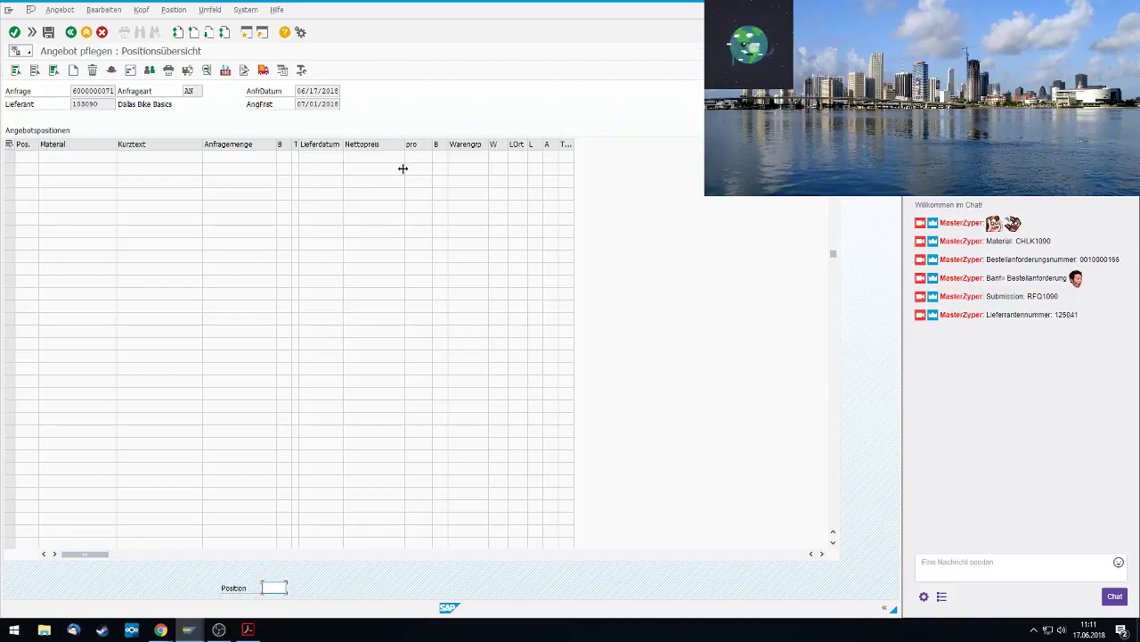
scroll(189, 220, up, 2)
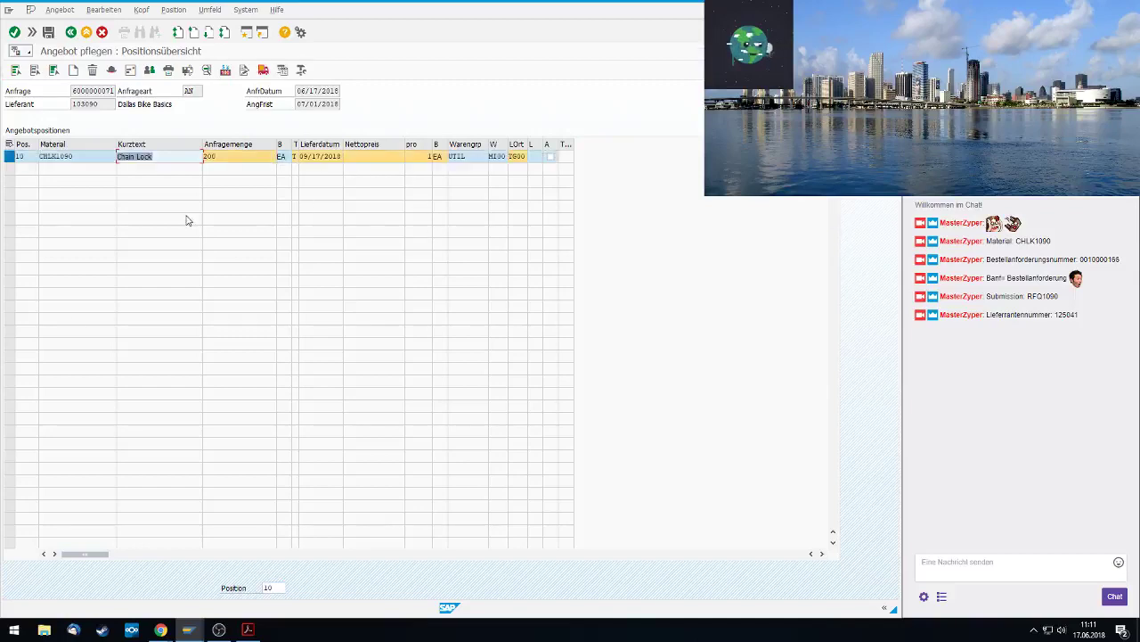
click(381, 156)
text(36)
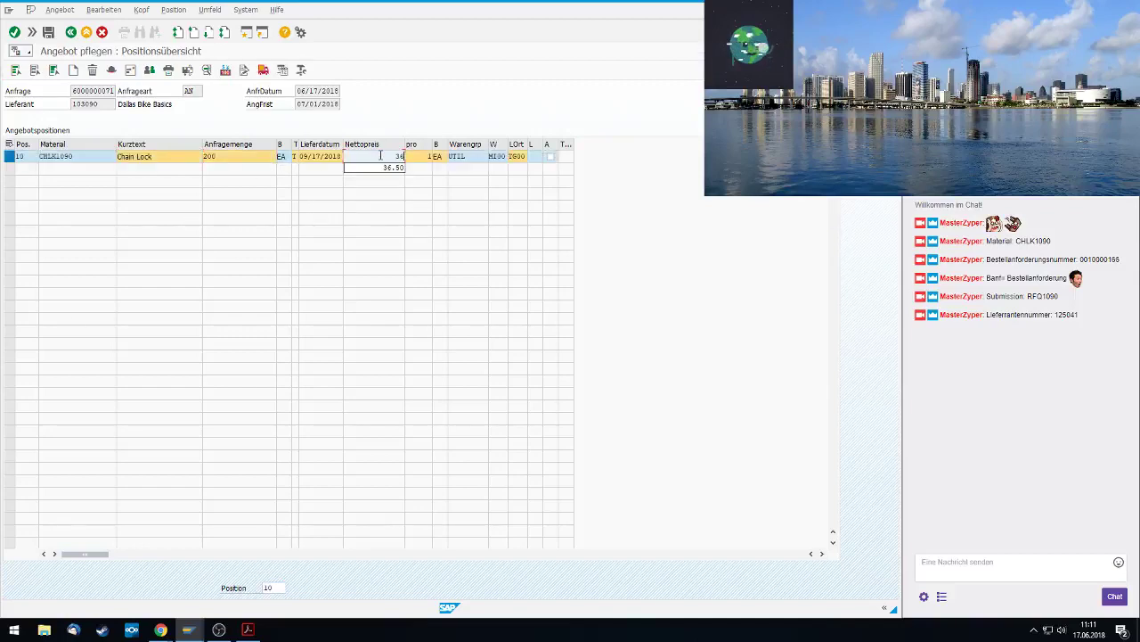
text(.50)
key(Return)
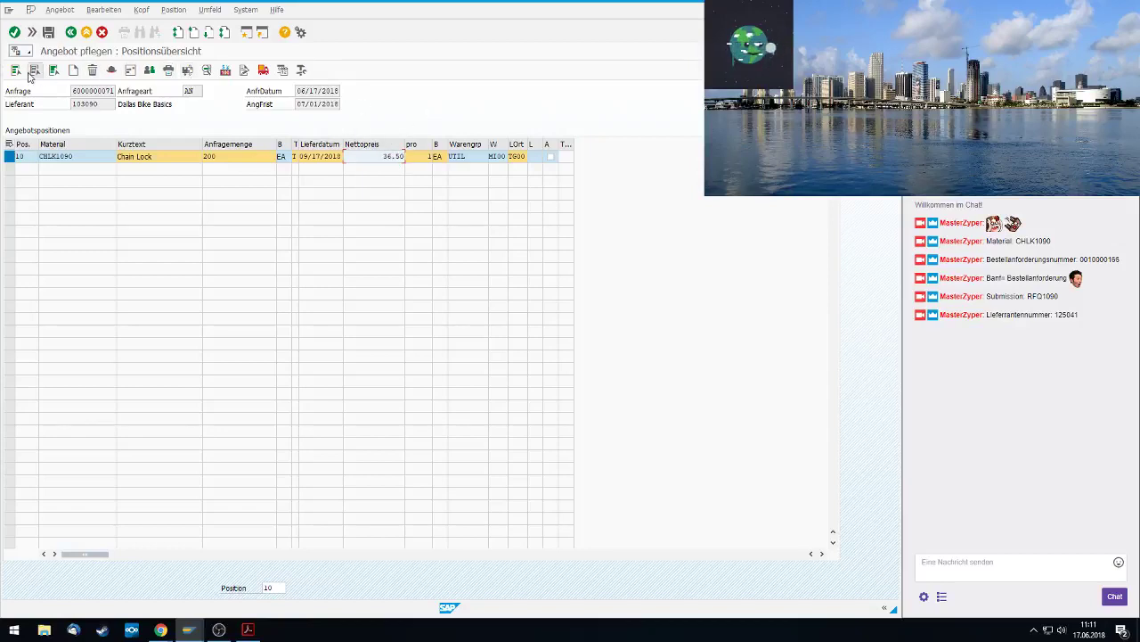
Set the Gültig bis date in the price conditions of Dallas Bike Basics' Chain Lock item to 09/17/2018 and save the quotation
click(224, 72)
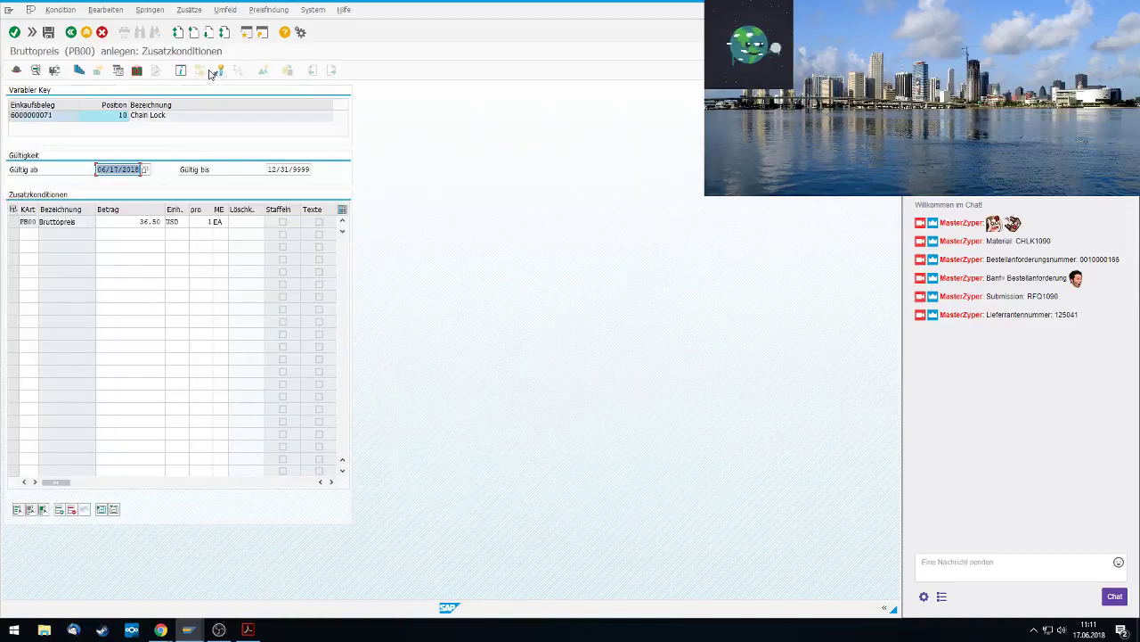
click(280, 169)
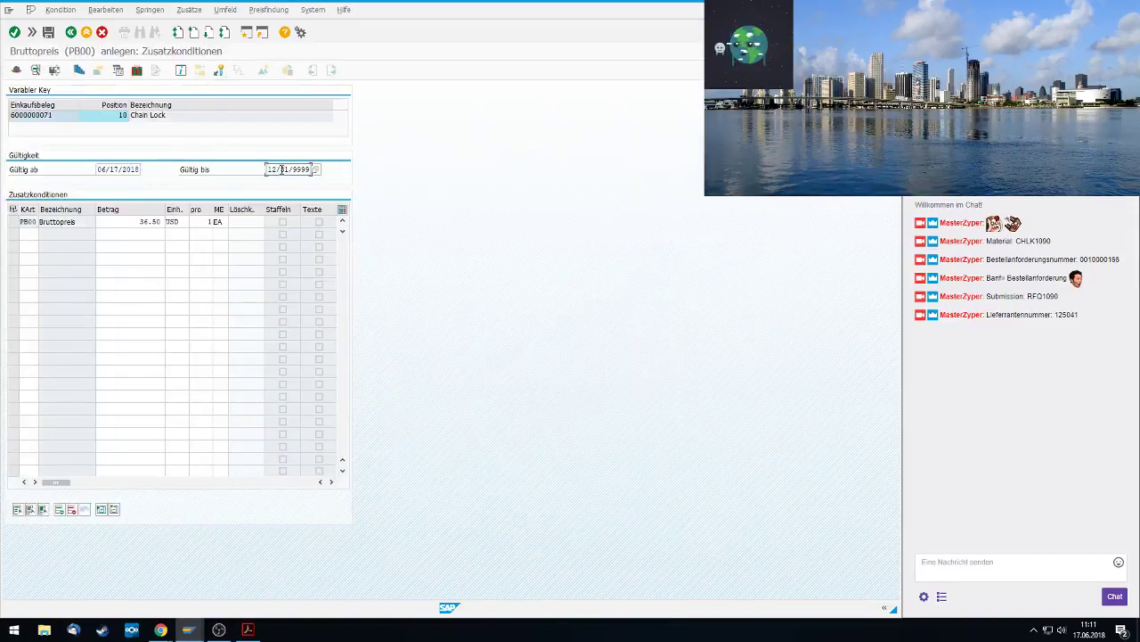
click(309, 170)
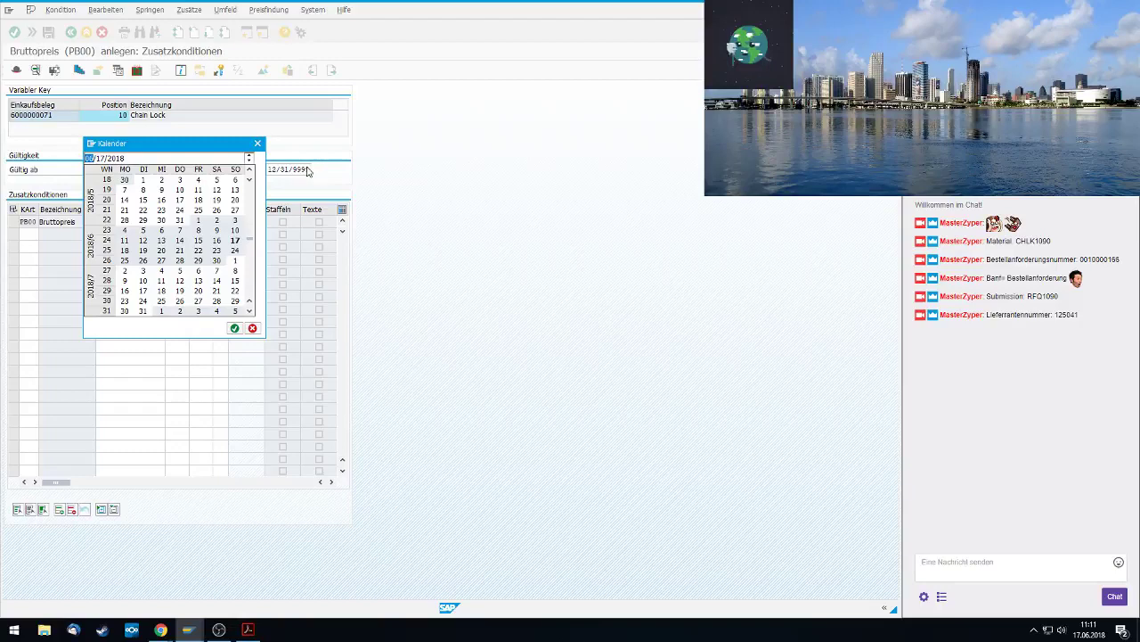
click(250, 310)
scroll(253, 318, down, 8)
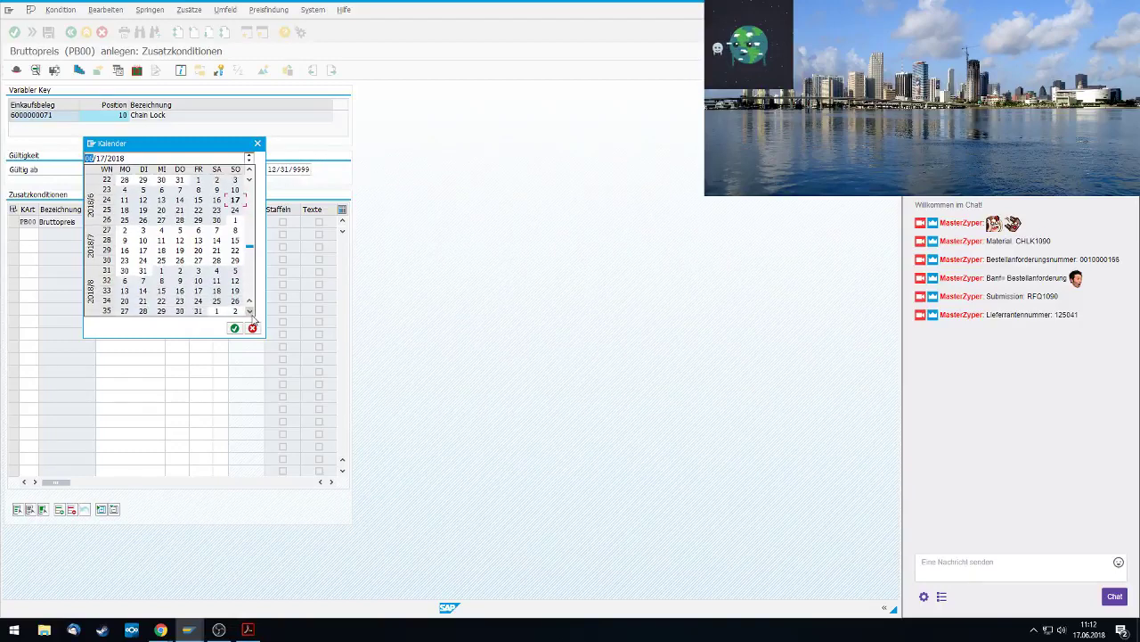
double_click(125, 291)
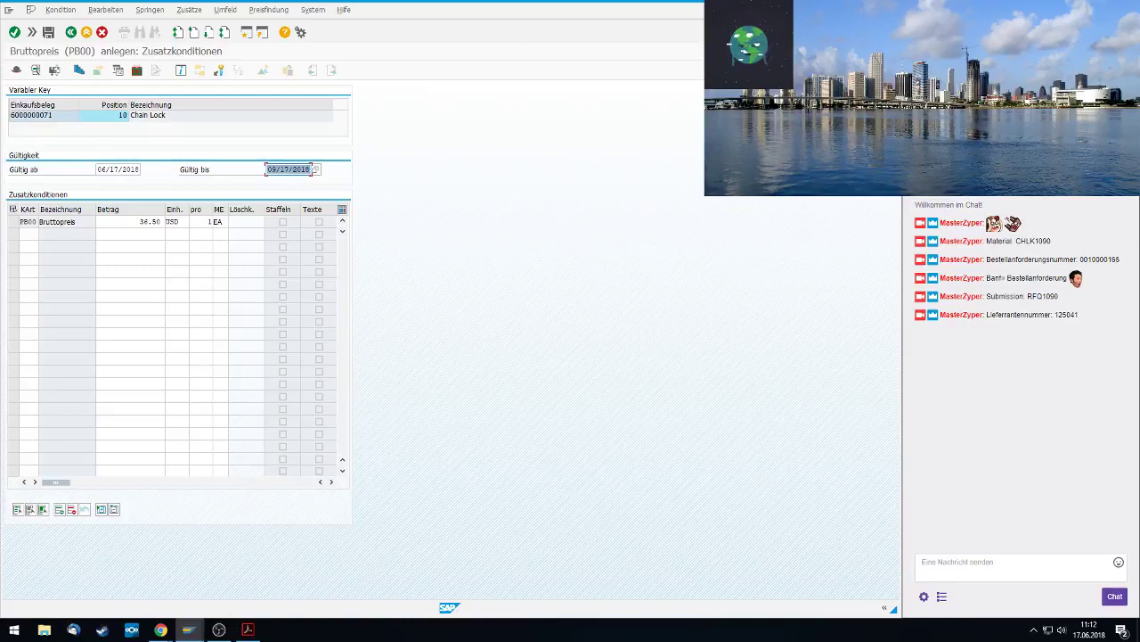
click(70, 33)
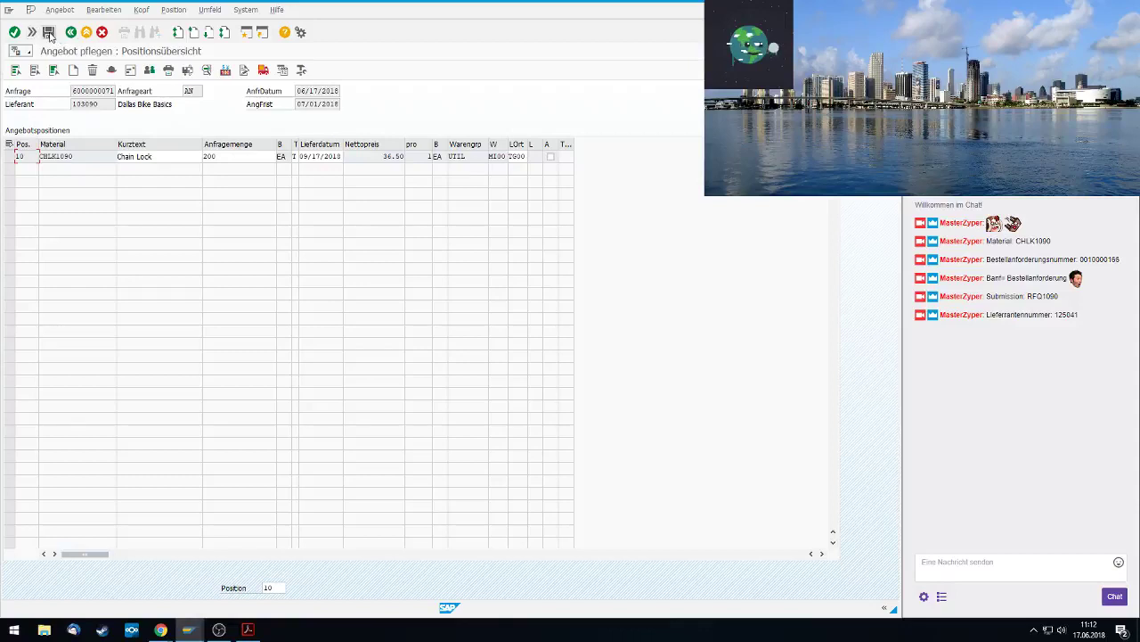
click(49, 33)
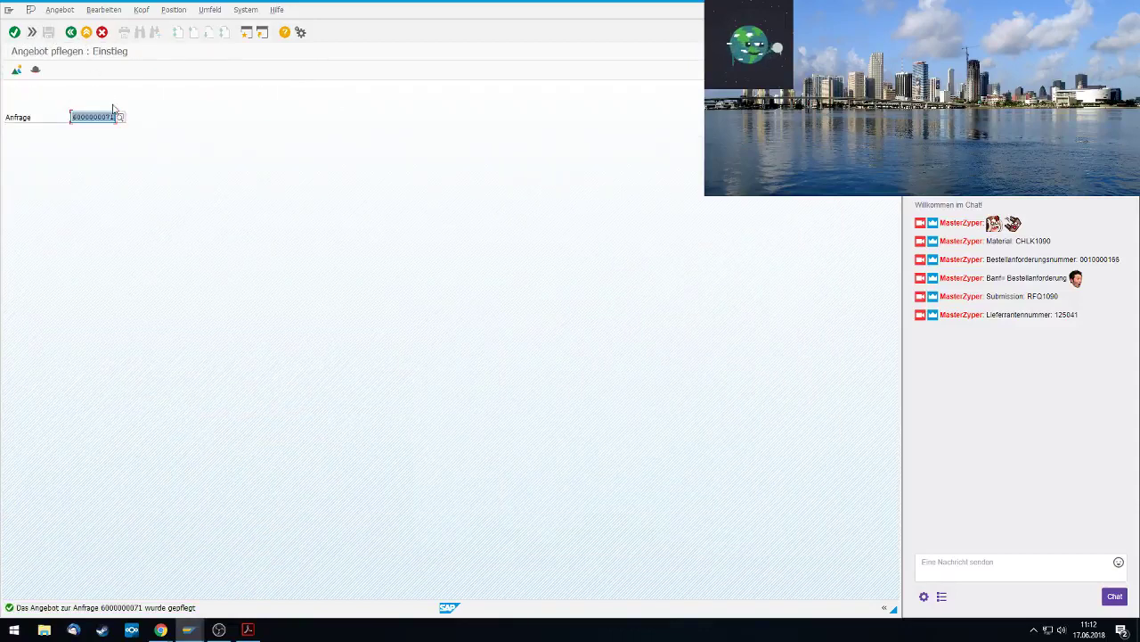
Restart quotation maintenance, open the request search and choose Spy Gear as Lieferant using search term 090
click(70, 33)
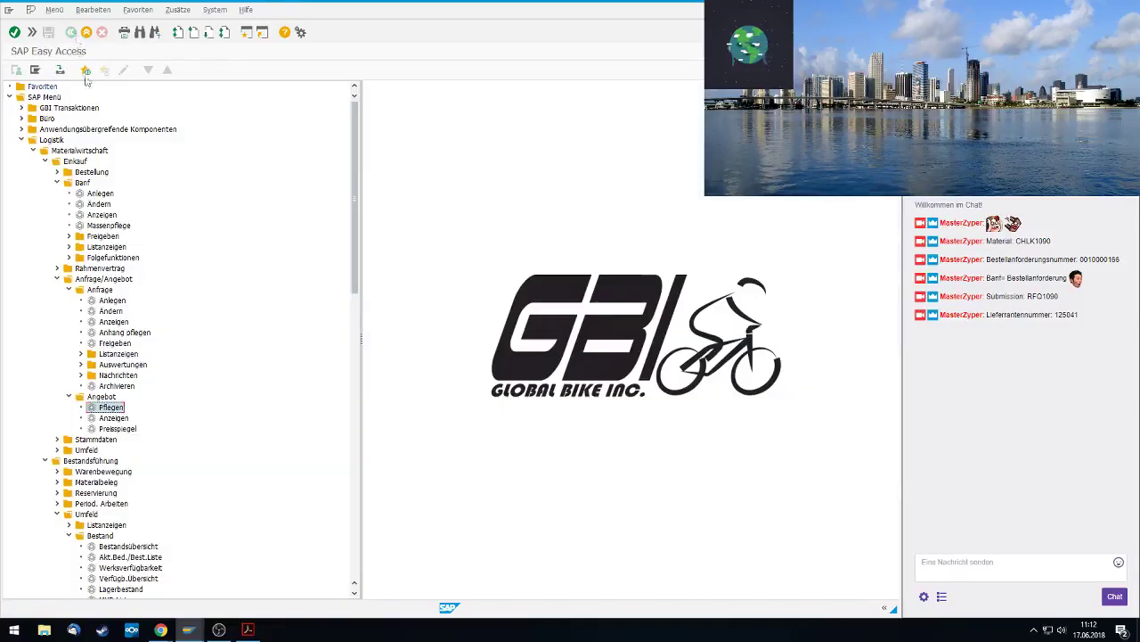
double_click(105, 413)
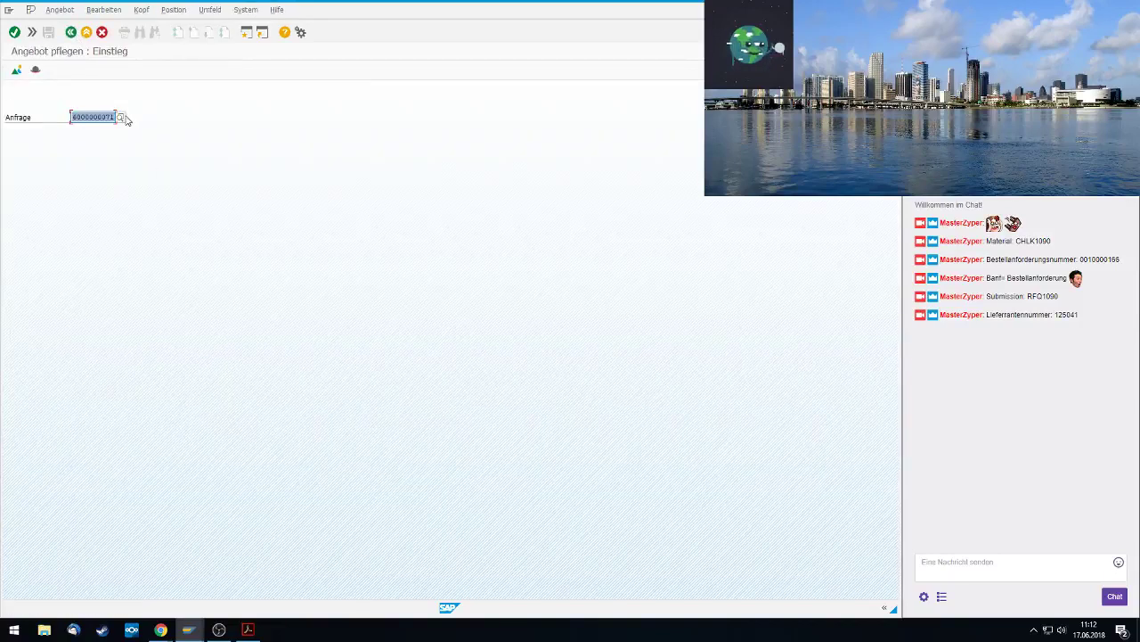
click(122, 117)
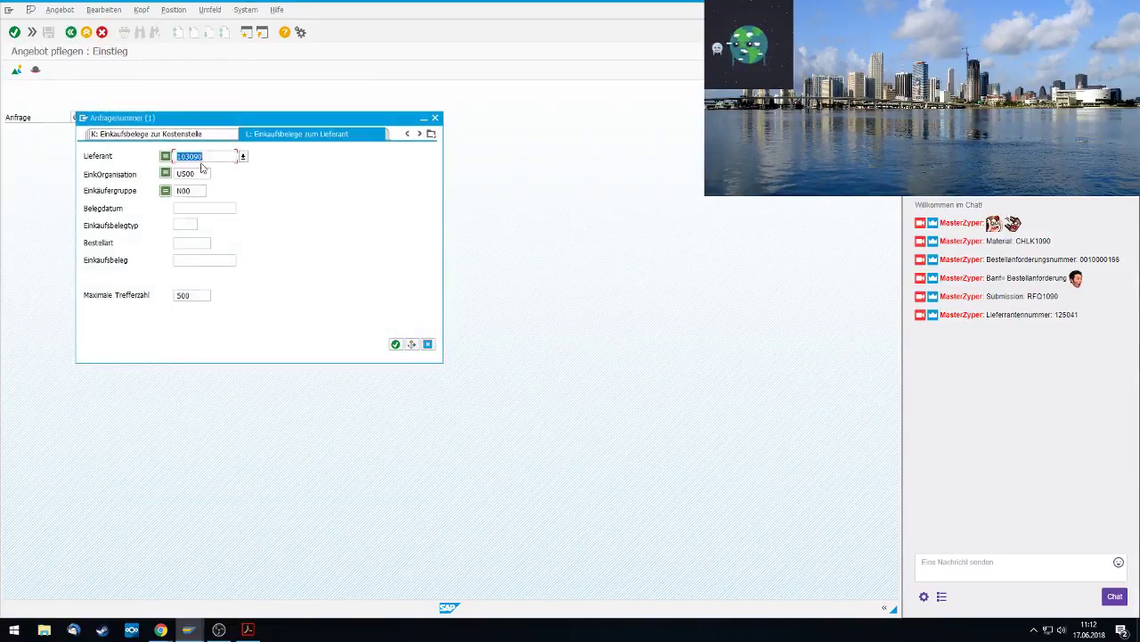
key(F4)
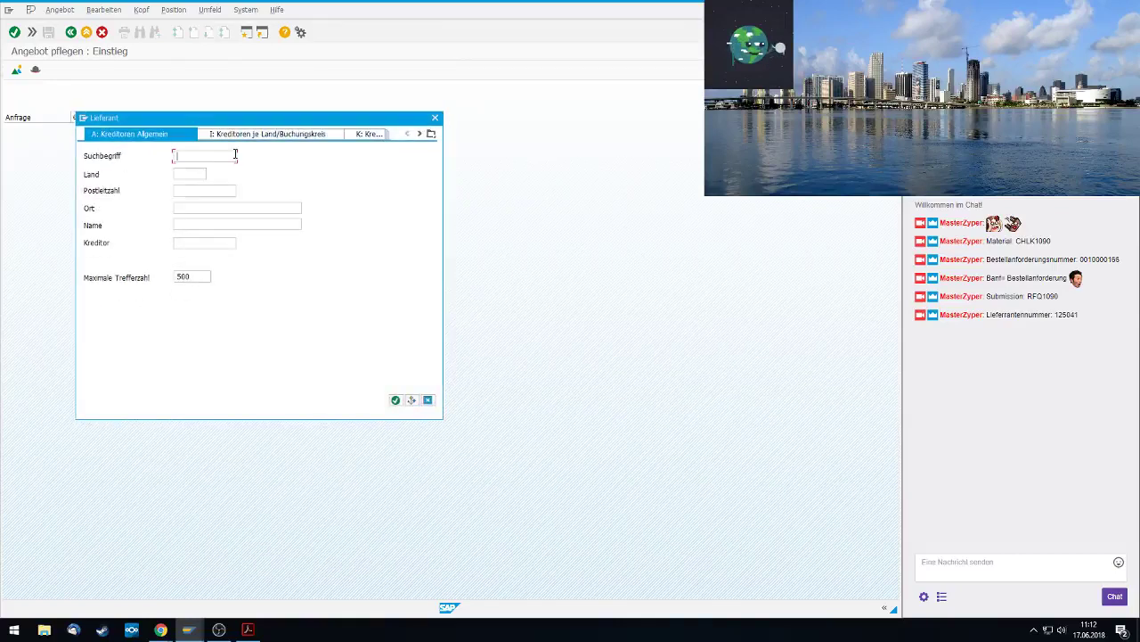
text(090)
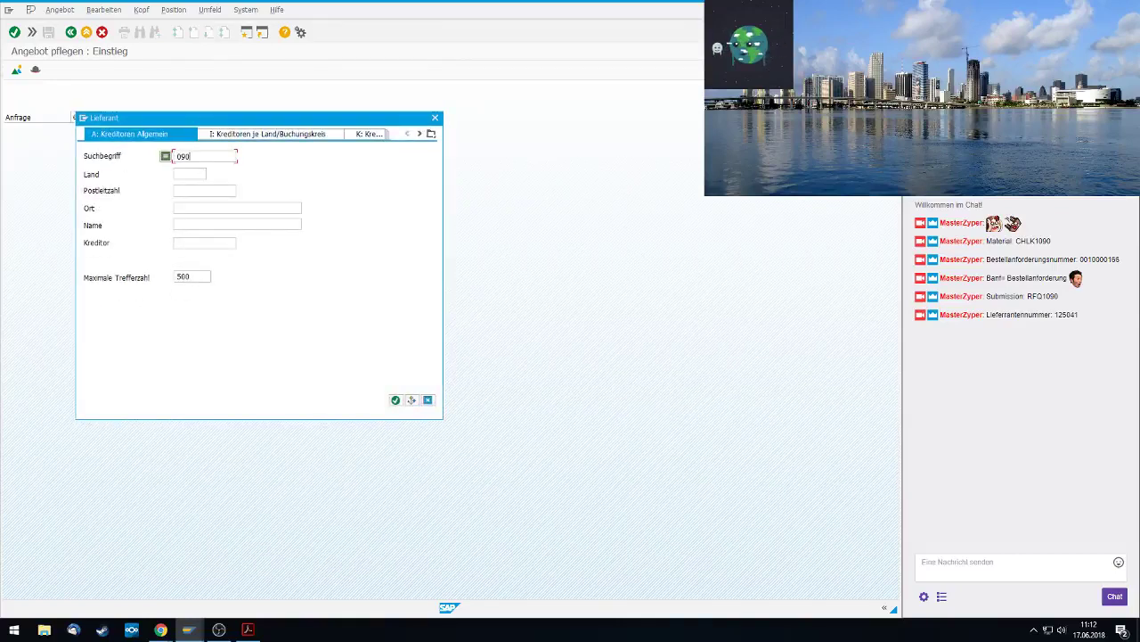
key(Return)
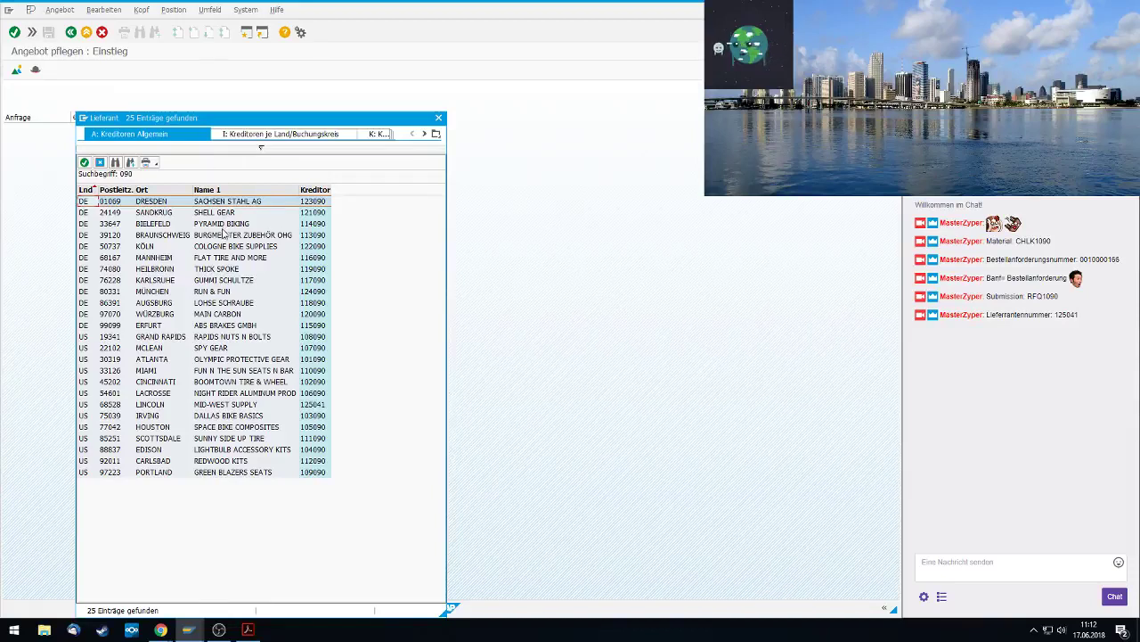
double_click(238, 353)
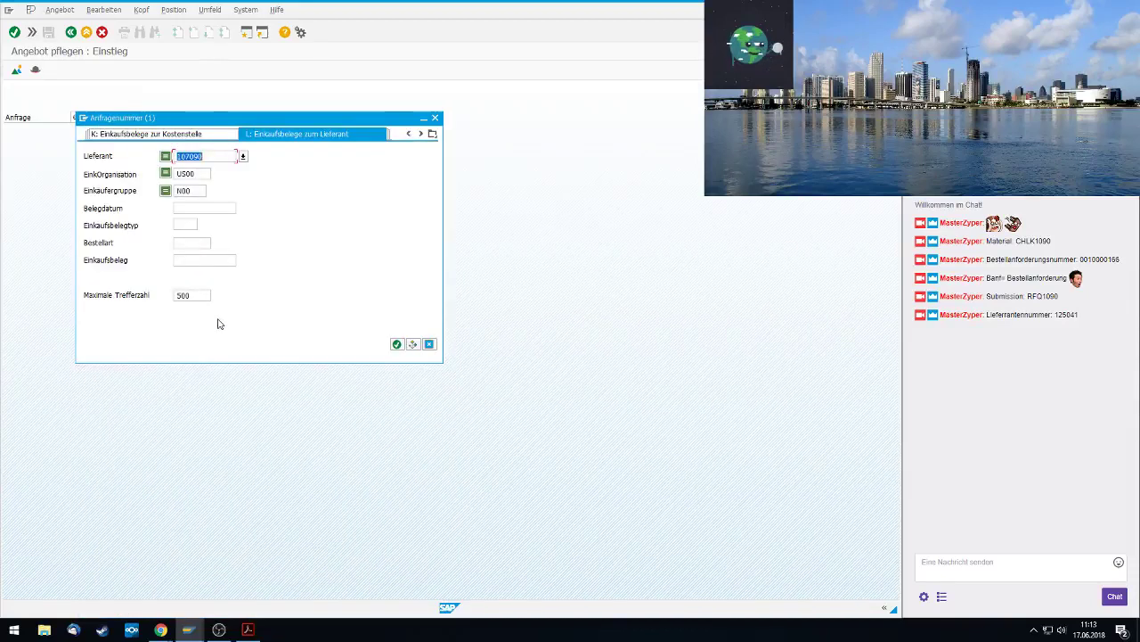
Search for Spy Gear's purchasing documents by Lieferant, with EinkOrganisation US00 and Einkäufergruppe N00 as filters
click(397, 344)
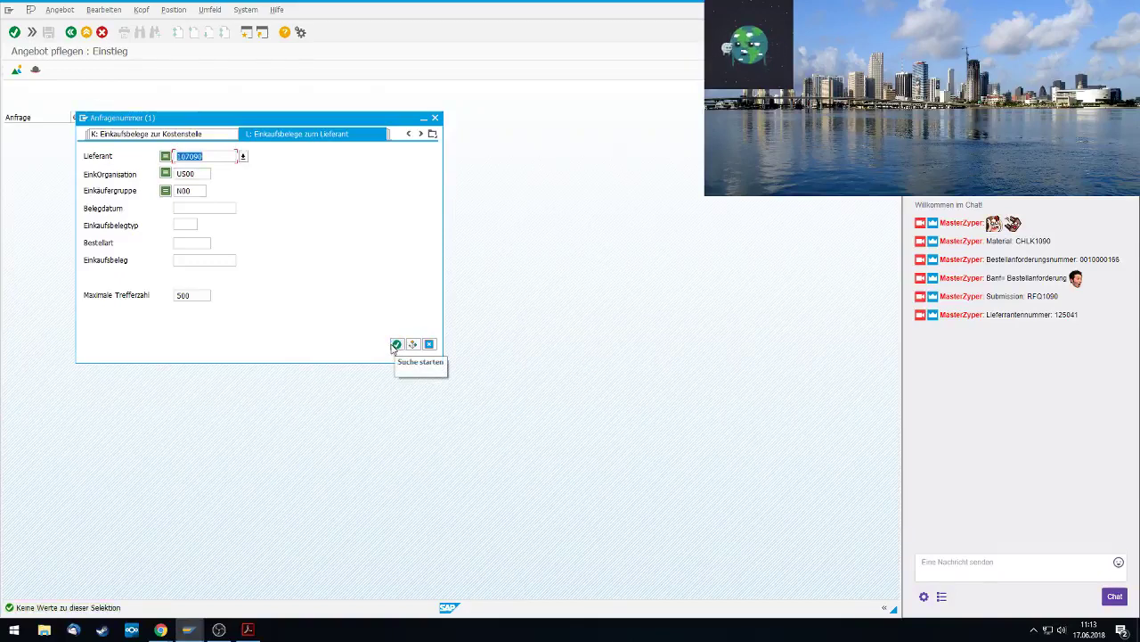
click(395, 347)
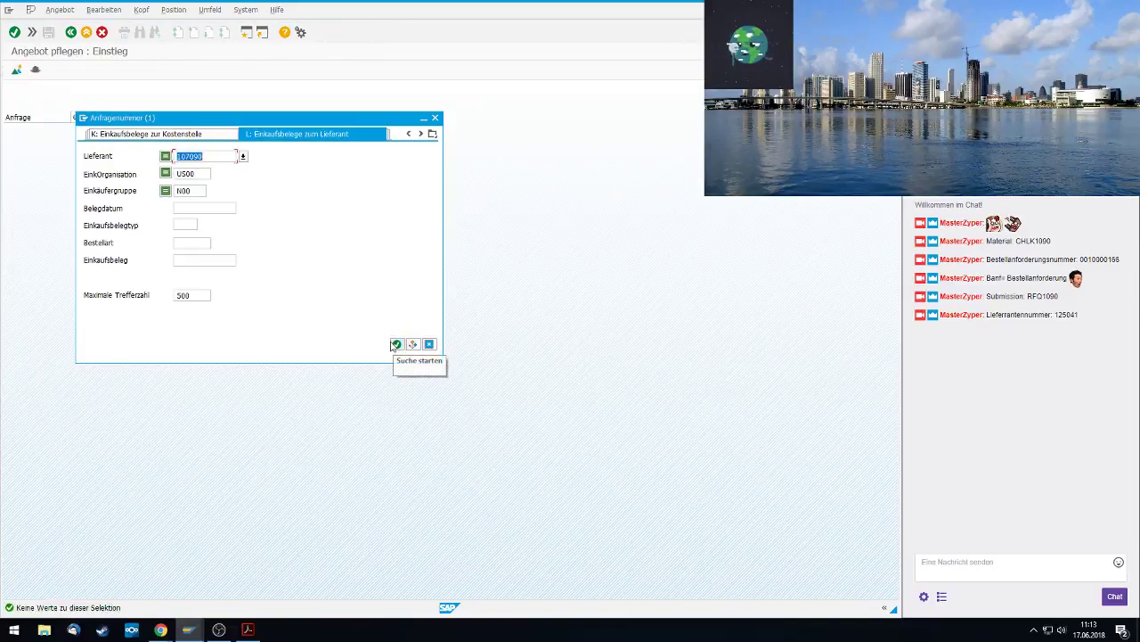
click(432, 134)
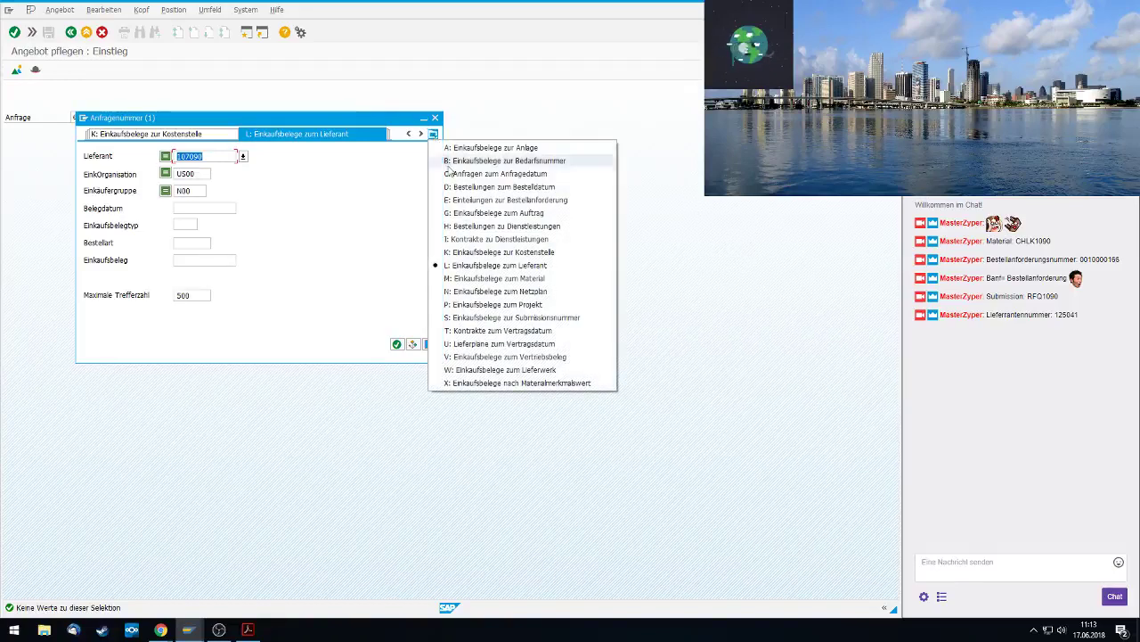
click(485, 265)
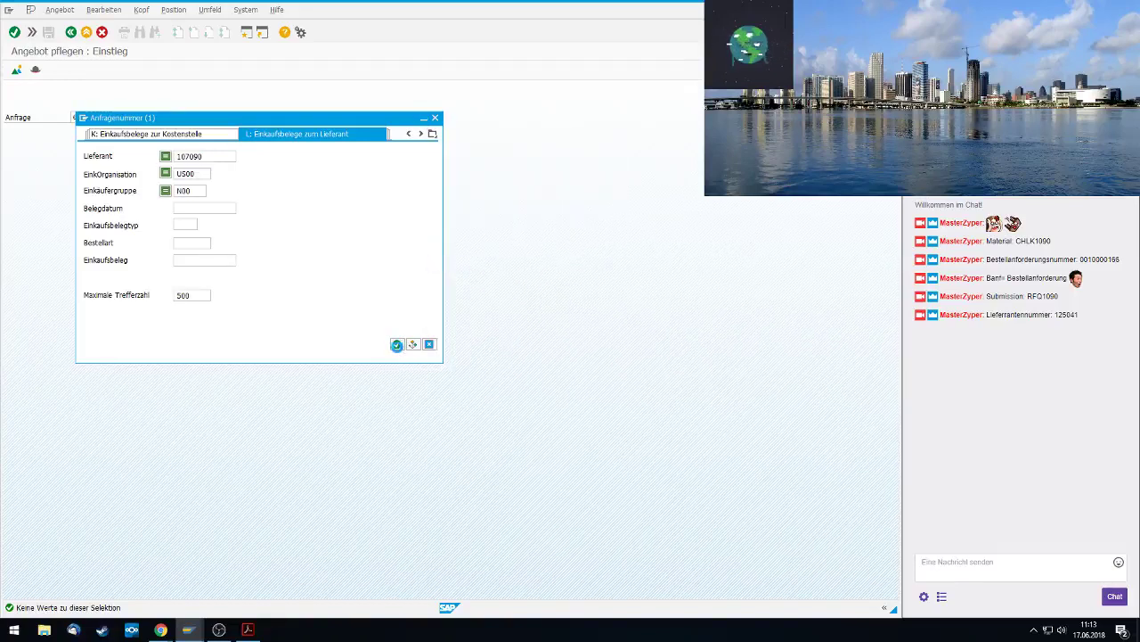
click(397, 346)
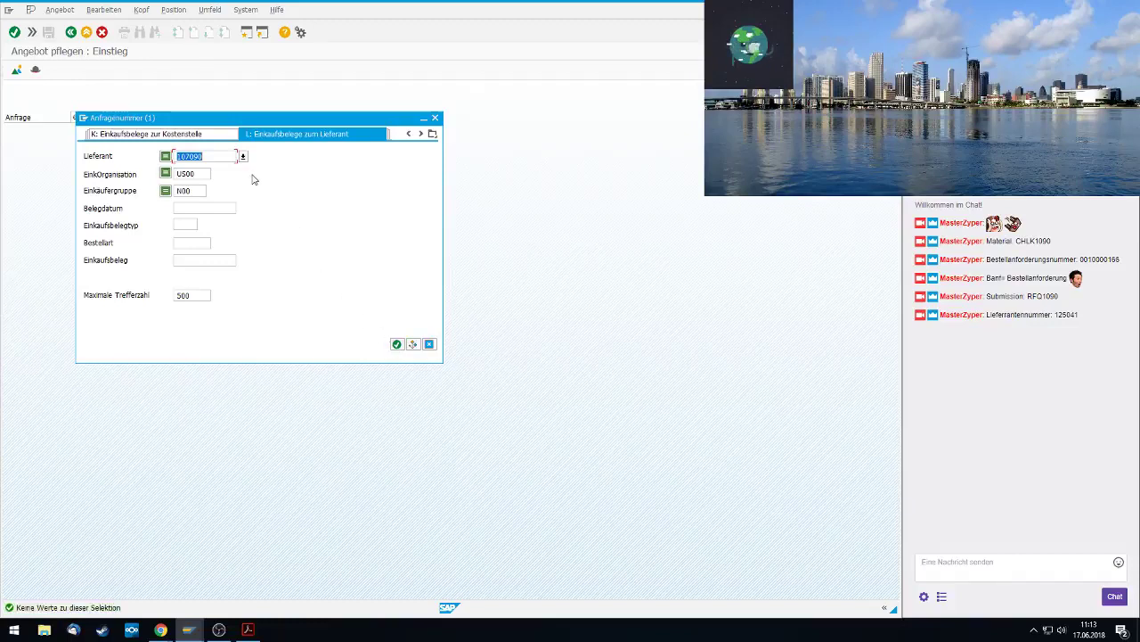
Clear the EinkOrganisation and Einkäufergruppe filters and repeat the search for Spy Gear's purchasing documents
double_click(191, 174)
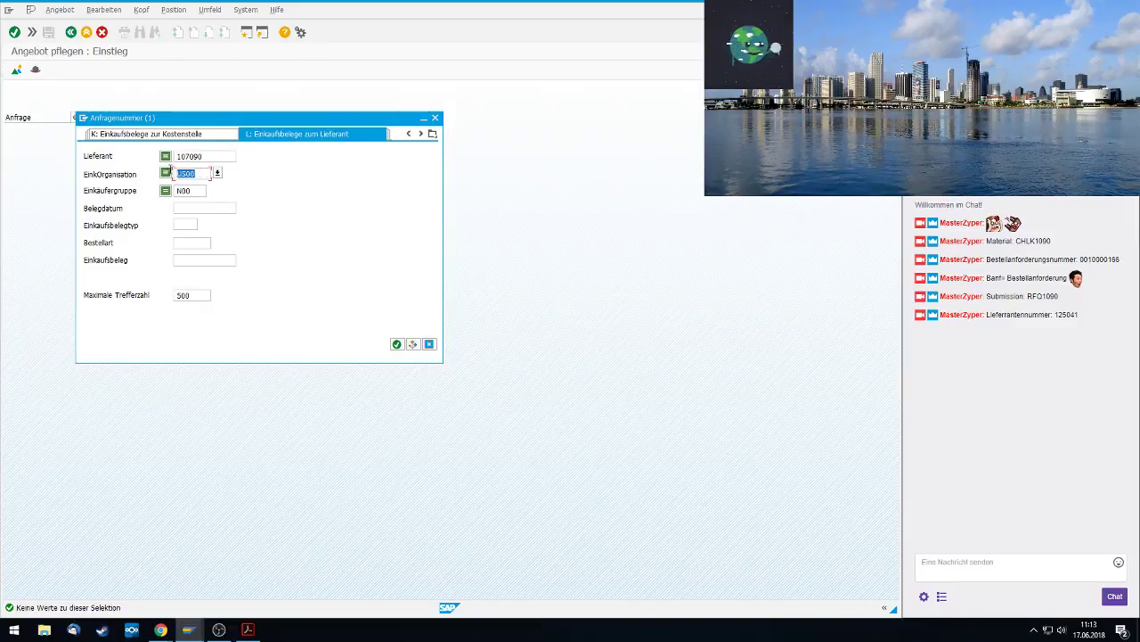
key(Delete)
double_click(192, 190)
key(Delete)
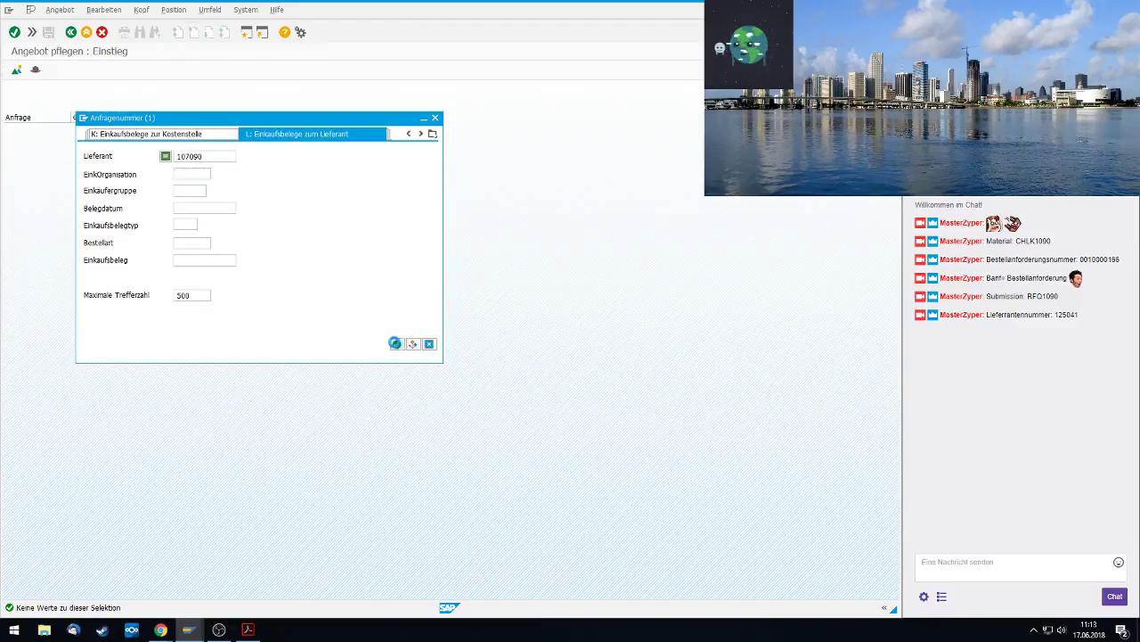
click(396, 344)
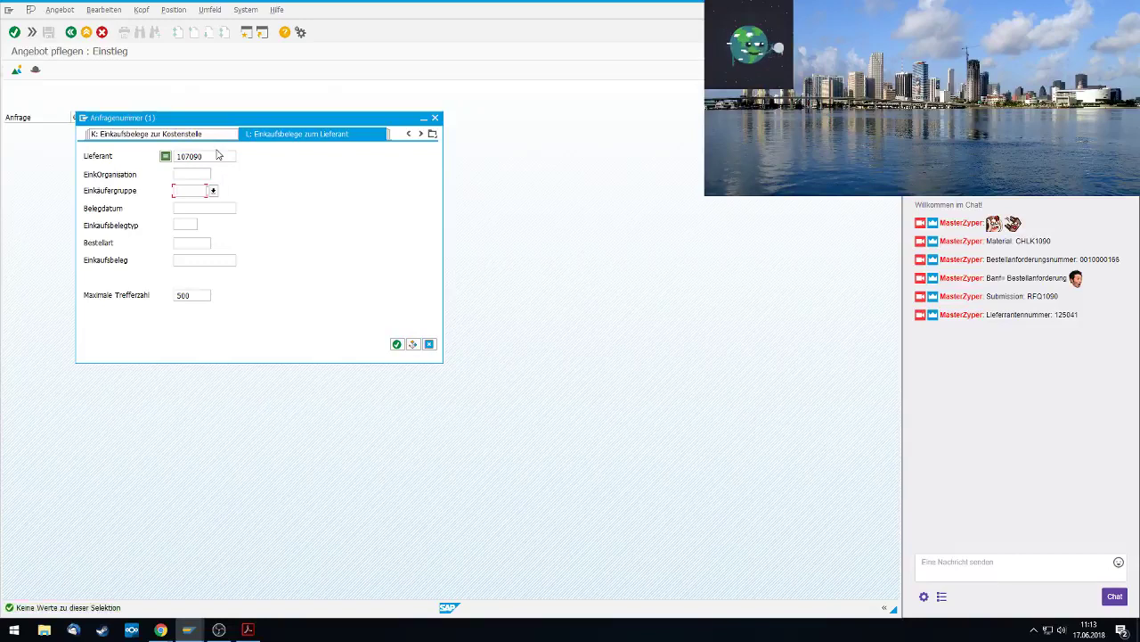
Look up Spy Gear again by search term 090, rerun the unfiltered purchasing document search and close the request search
double_click(216, 156)
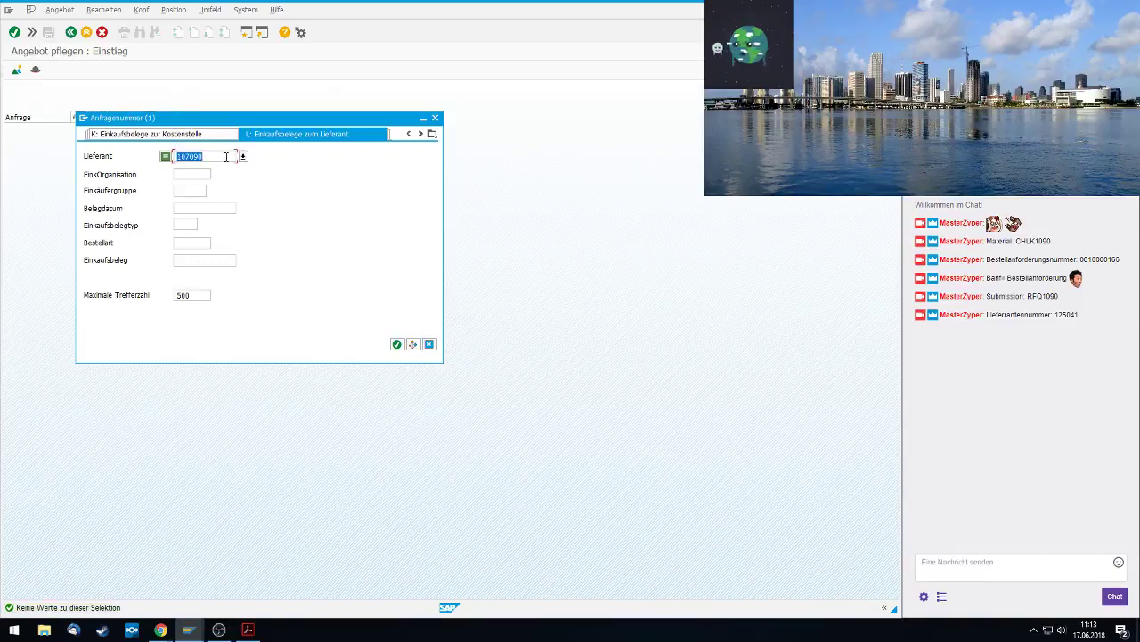
key(F4)
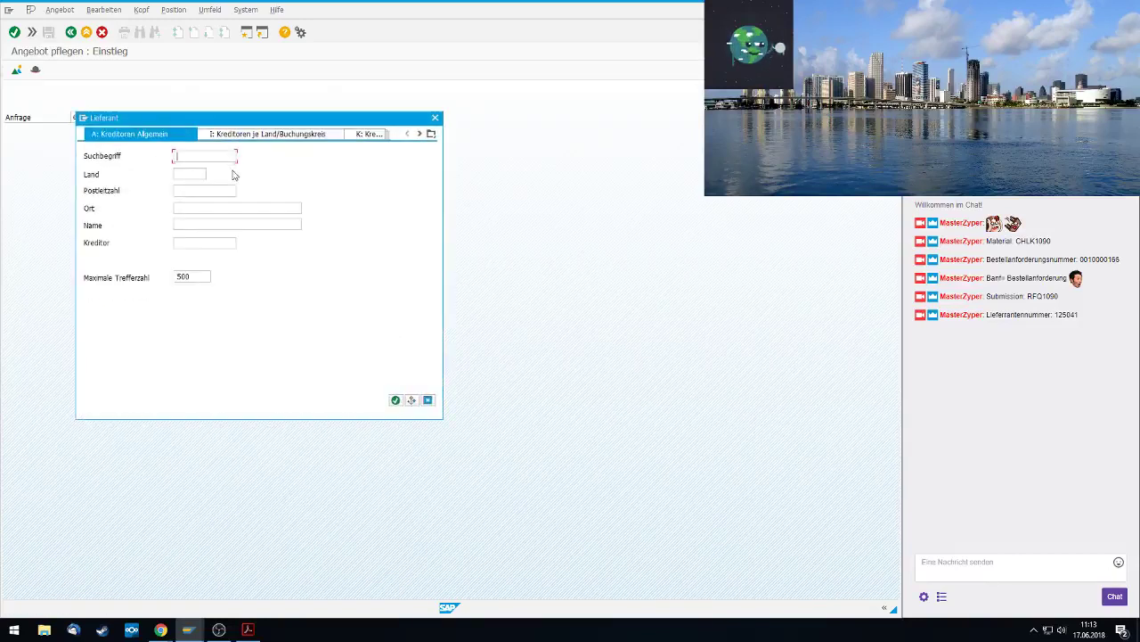
text(090)
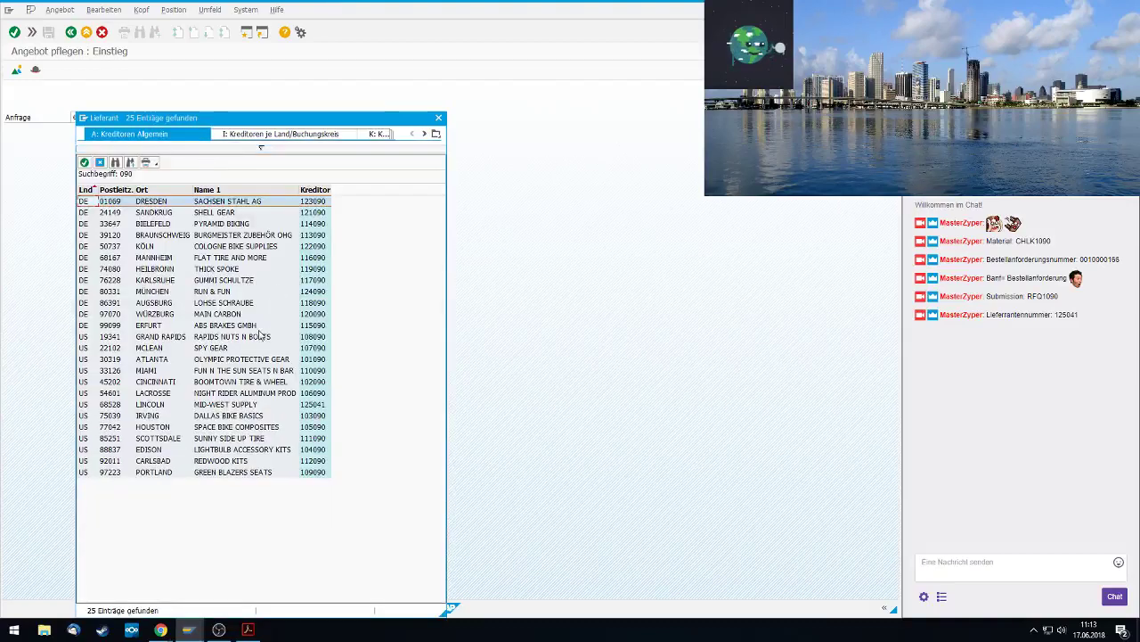
double_click(229, 355)
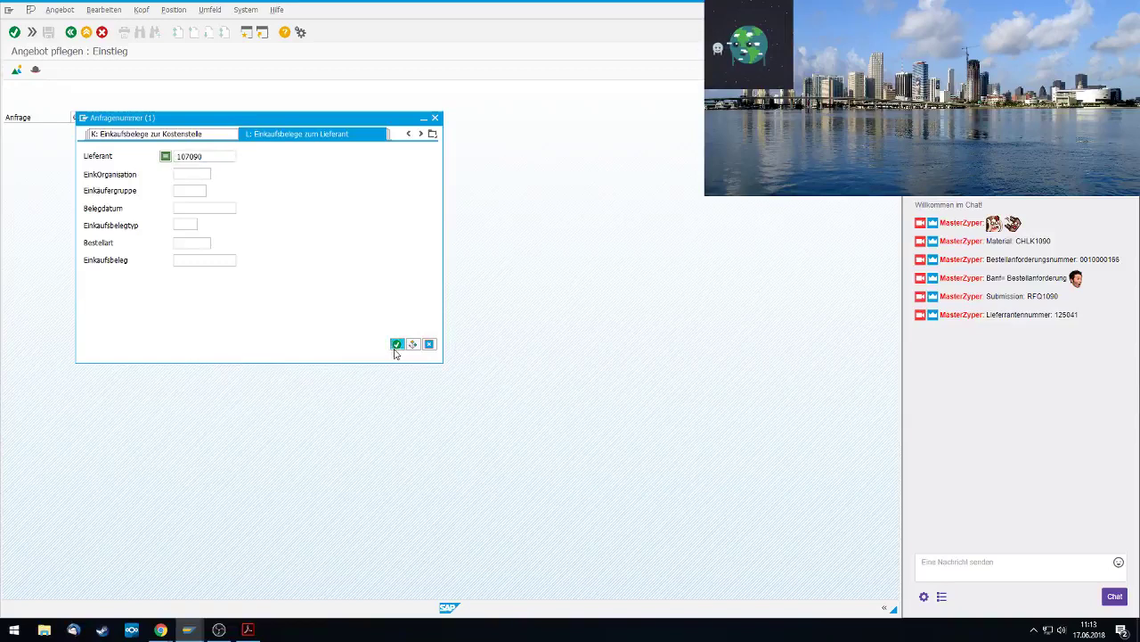
click(396, 344)
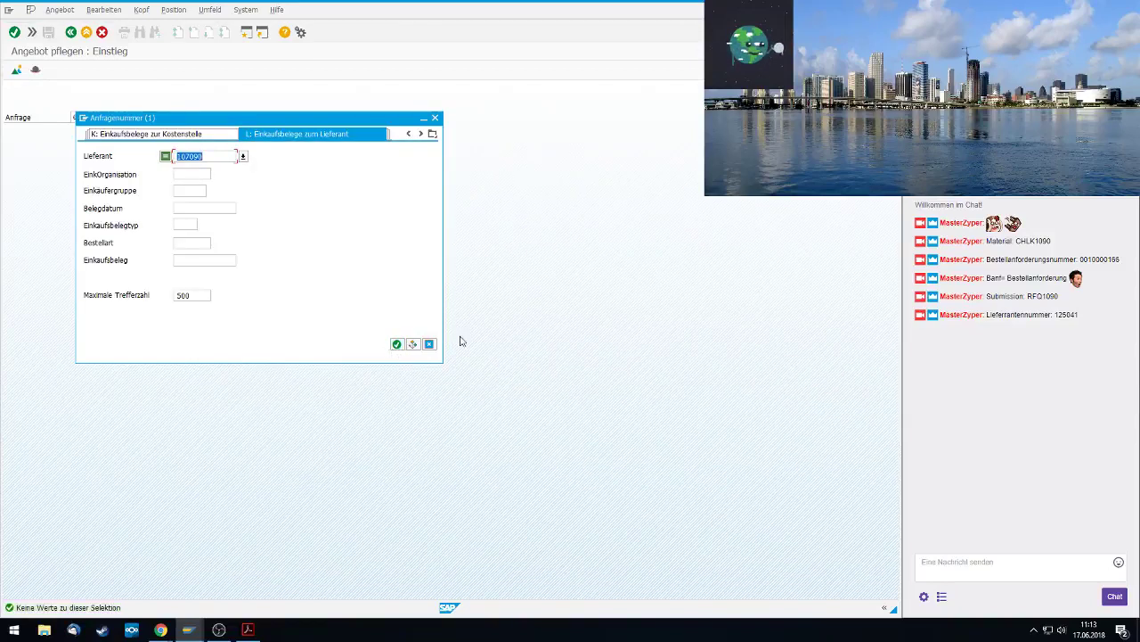
click(435, 117)
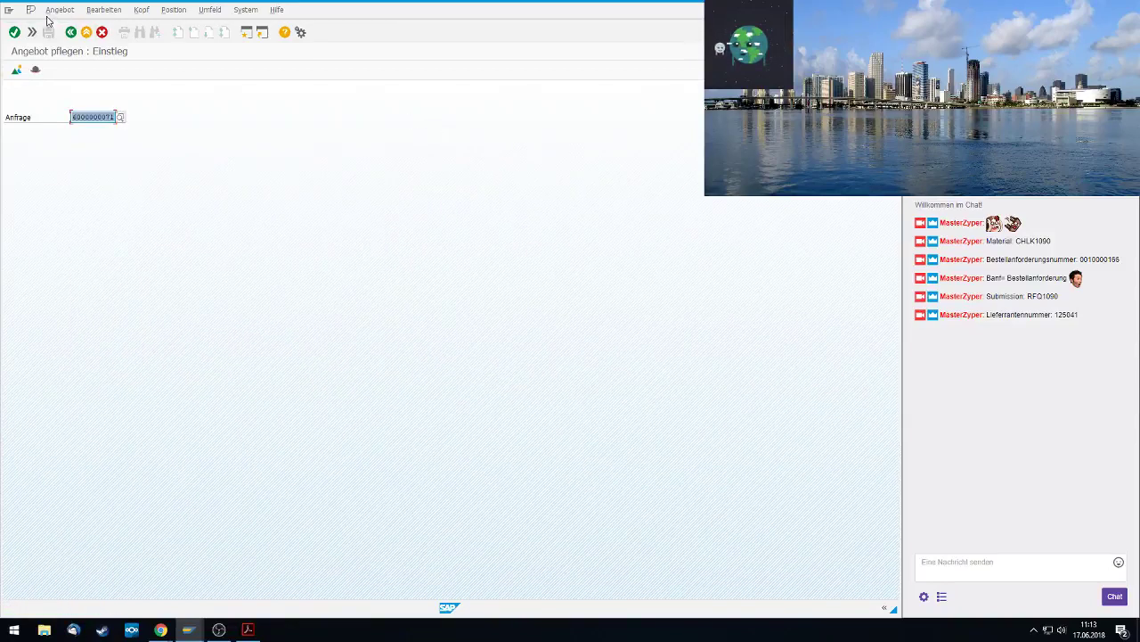
Leave quotation maintenance and start creating a new request (Anfrage) under Logistik, Materialwirtschaft, Einkauf, Anfrage/Angebot
click(71, 33)
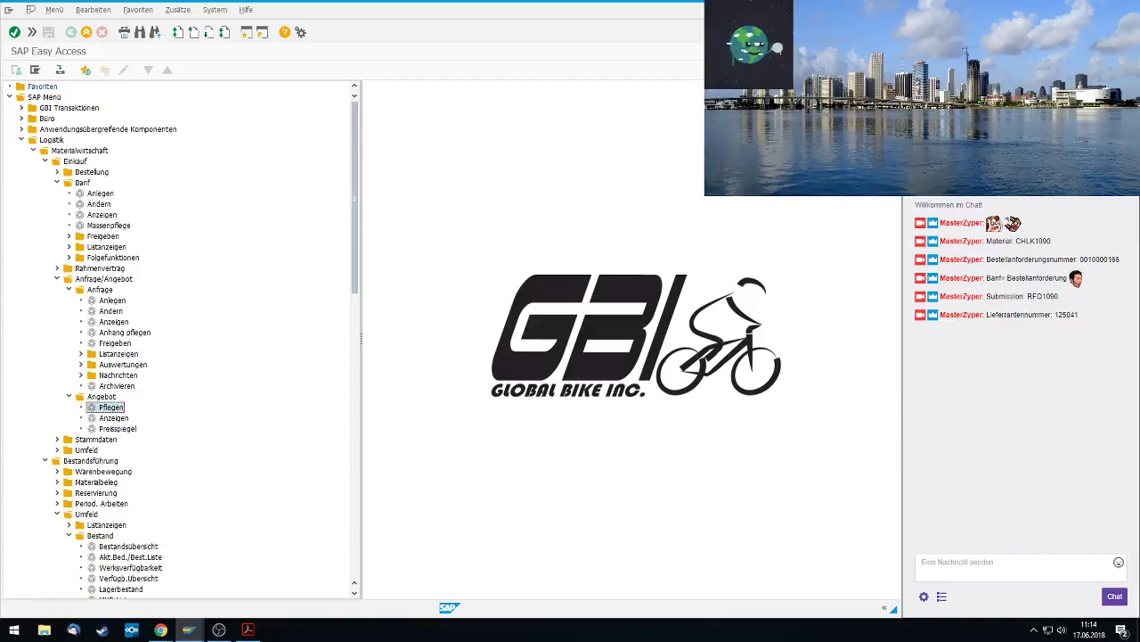
click(50, 141)
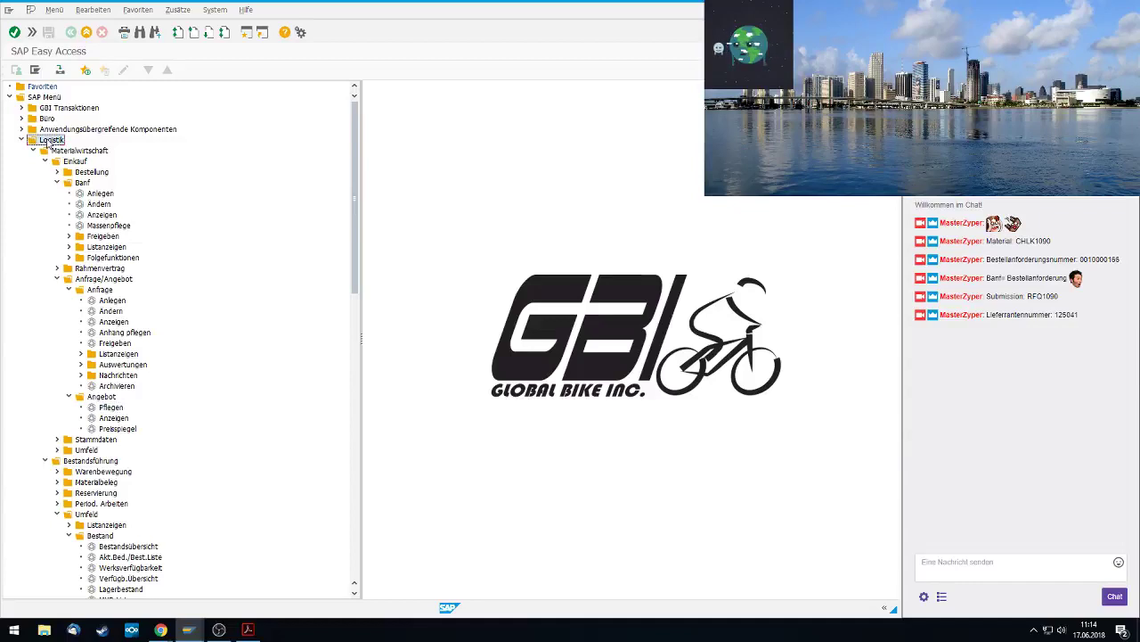
click(76, 151)
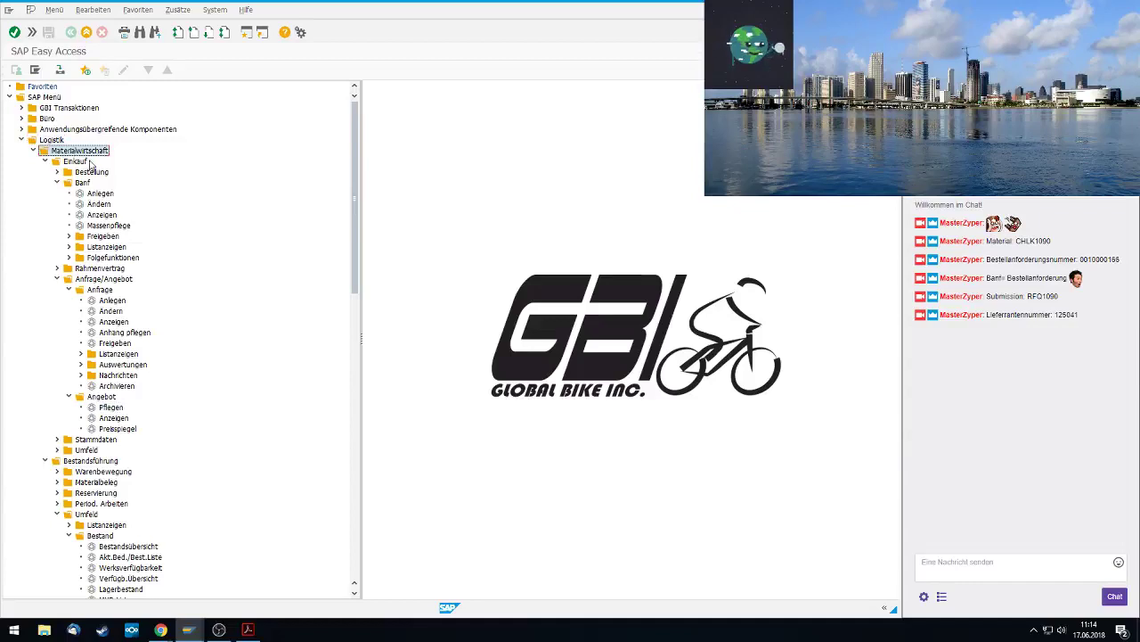
click(85, 162)
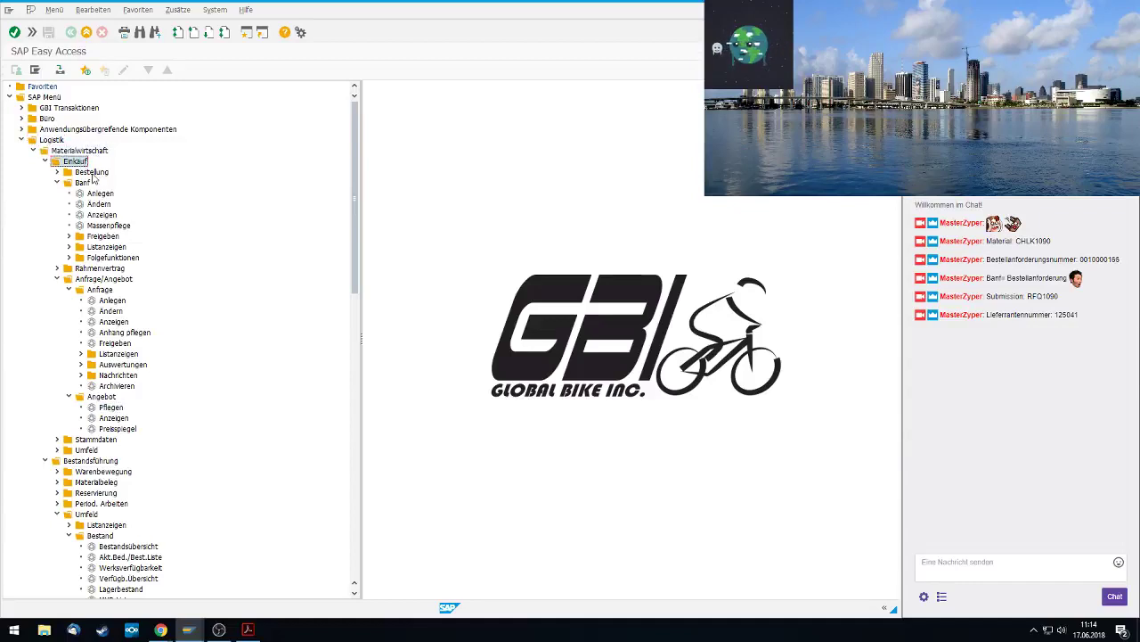
click(112, 282)
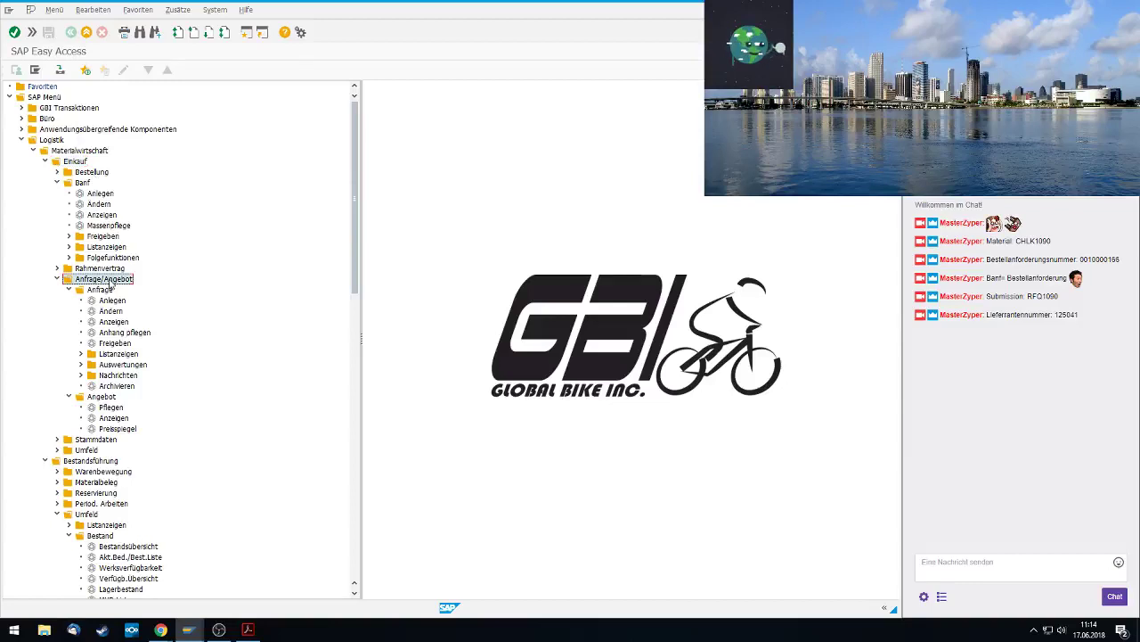
click(104, 291)
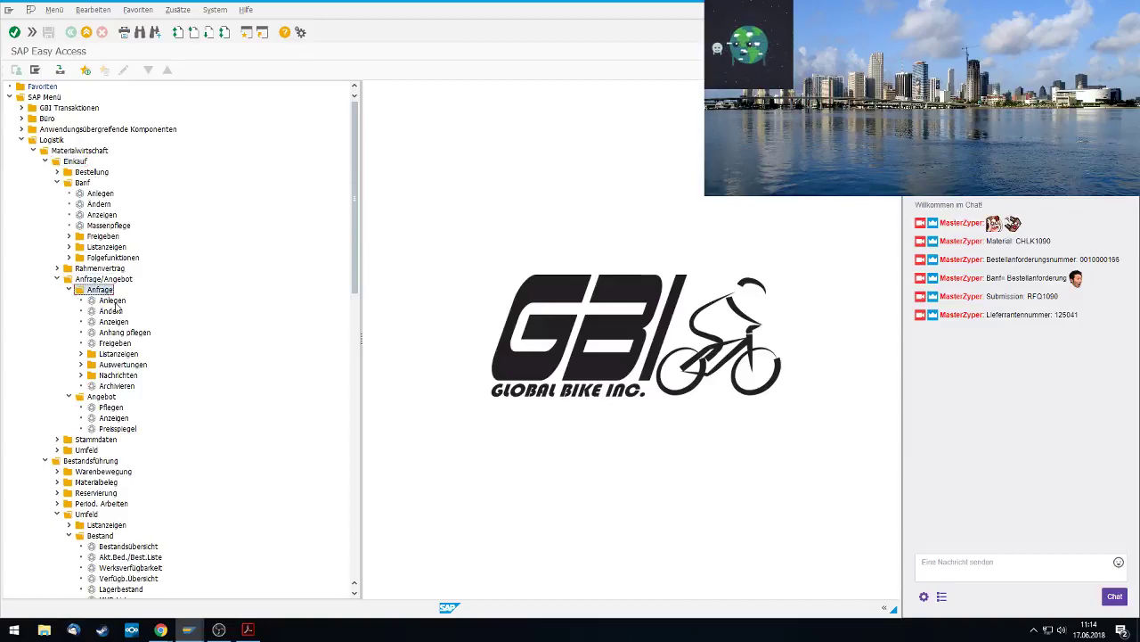
double_click(114, 301)
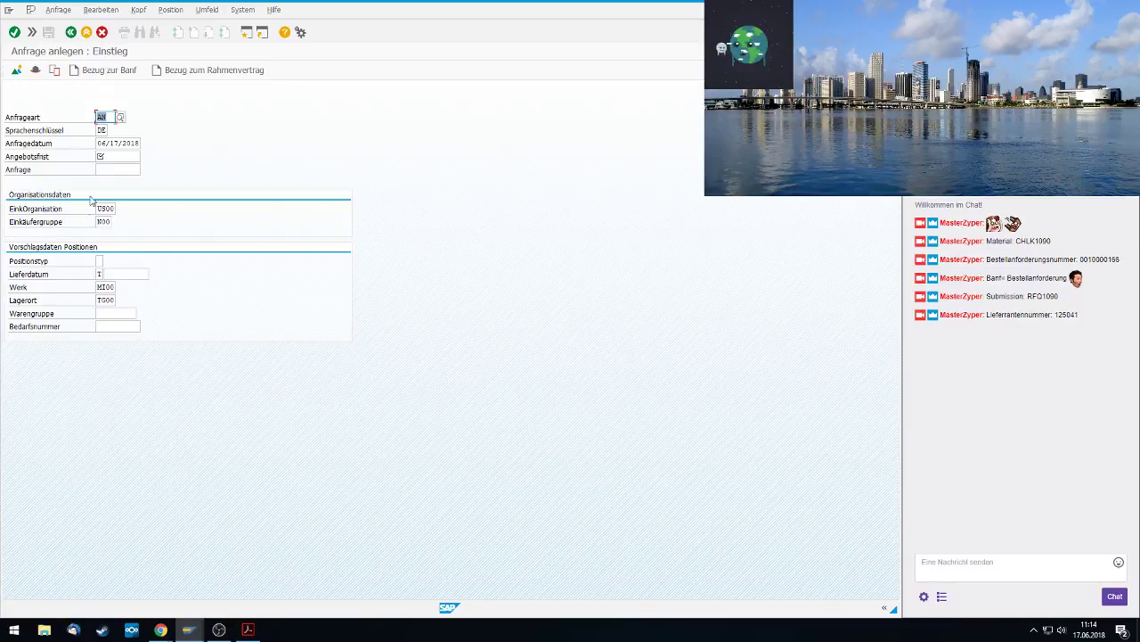
Set the Angebotsfrist of the new request to 07/01/2018
click(119, 158)
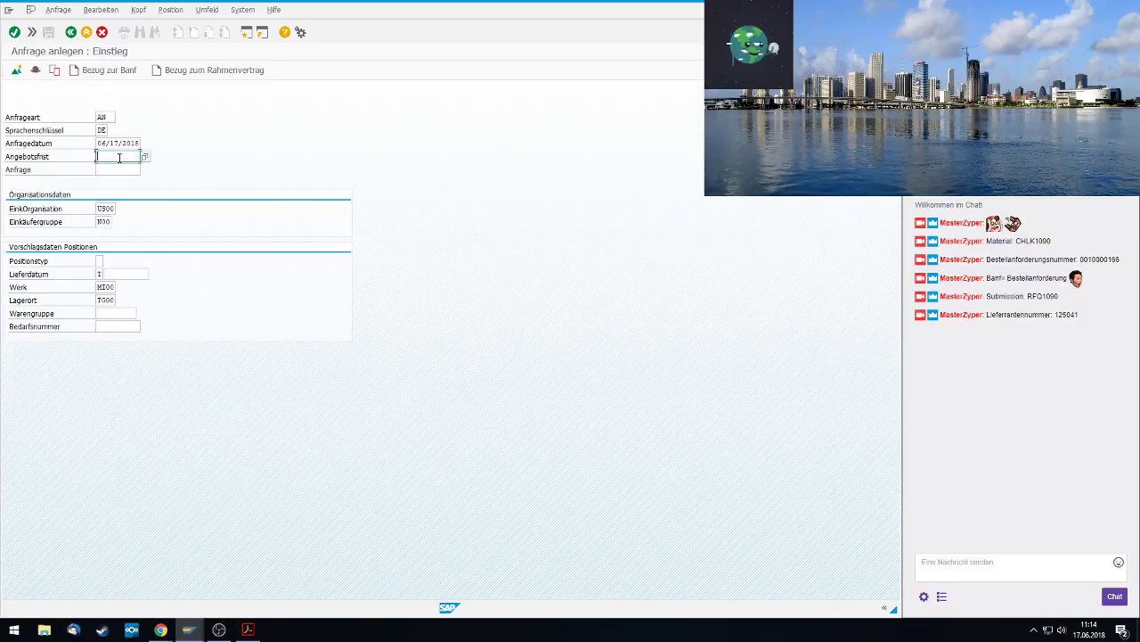
text(01)
key(BackSpace)
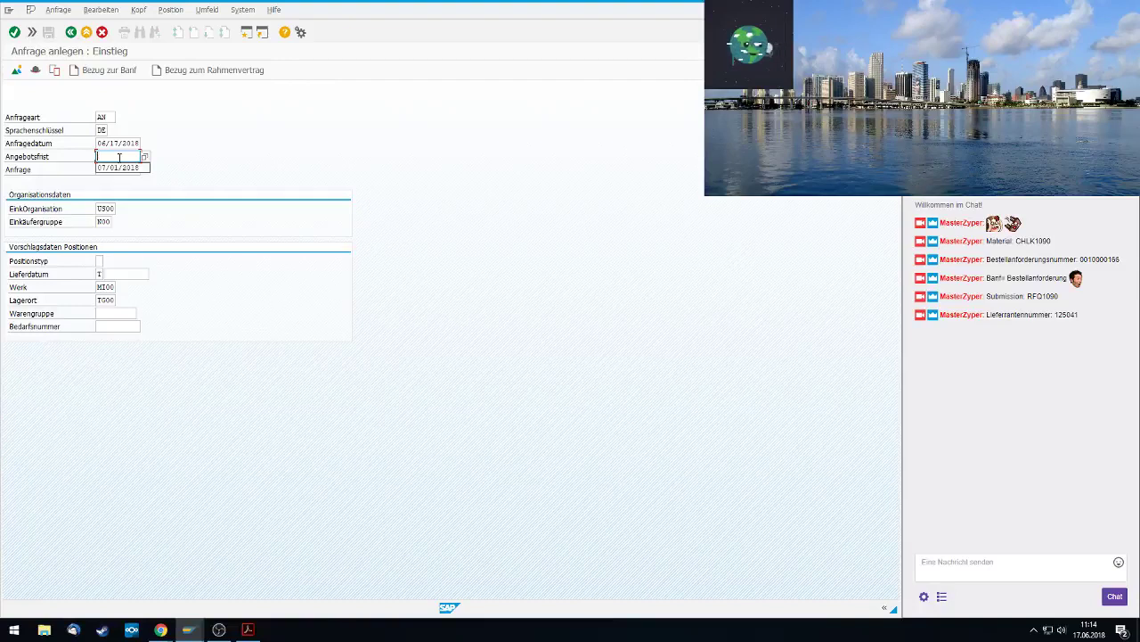
click(117, 167)
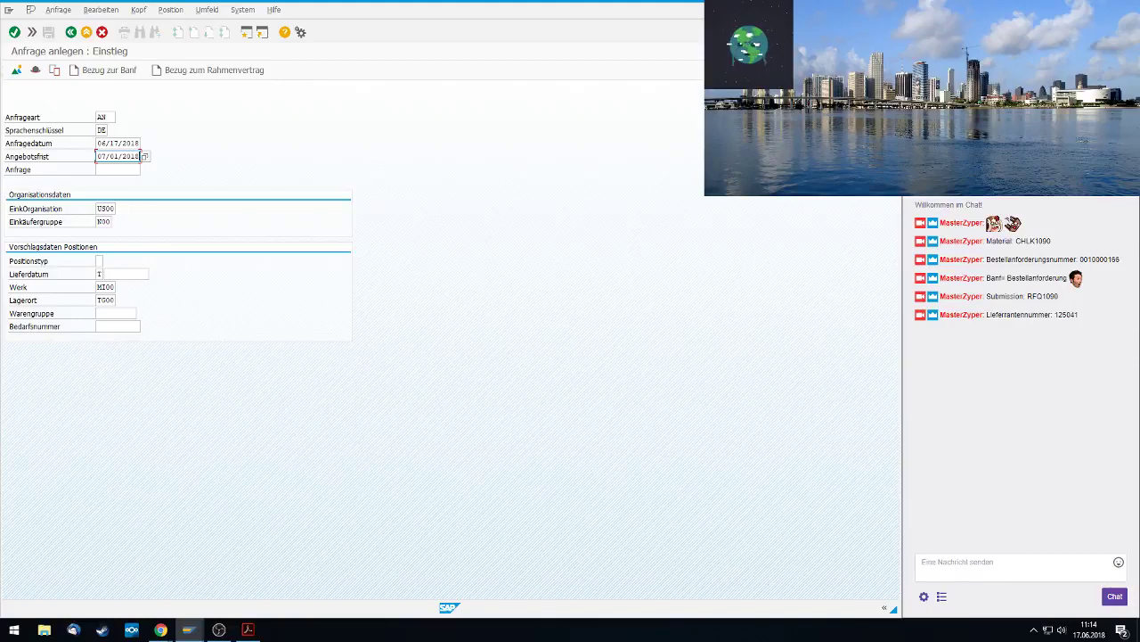
Reference the proposed Banf in the new request, select its Kettenschloss item CHLK1090 and adopt it into the item overview
click(111, 72)
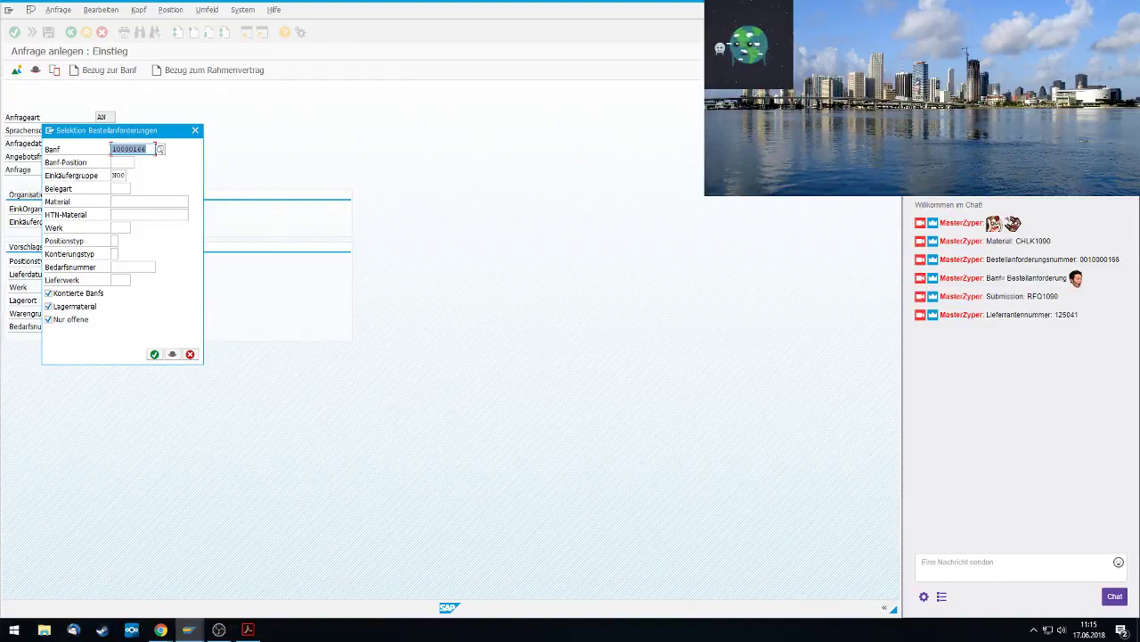
click(154, 353)
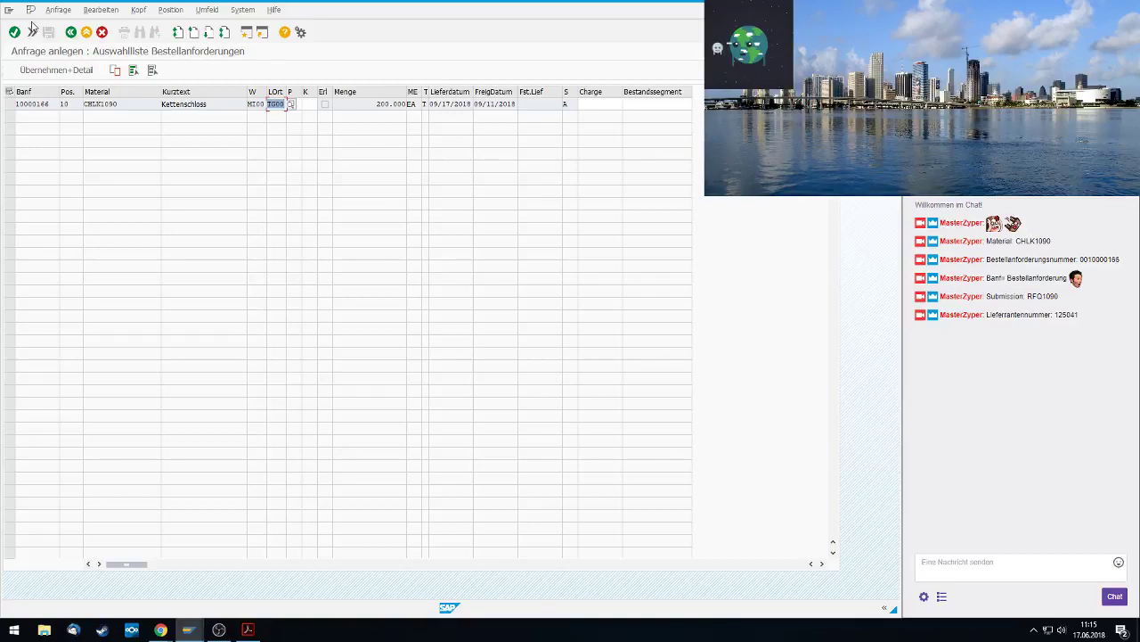
click(134, 71)
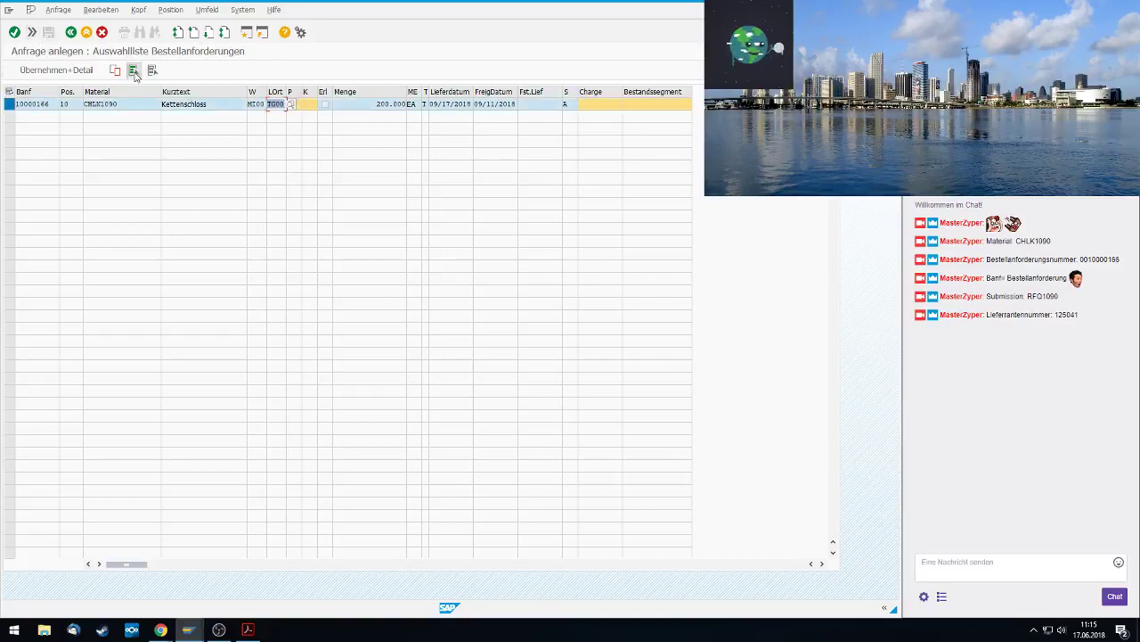
click(115, 71)
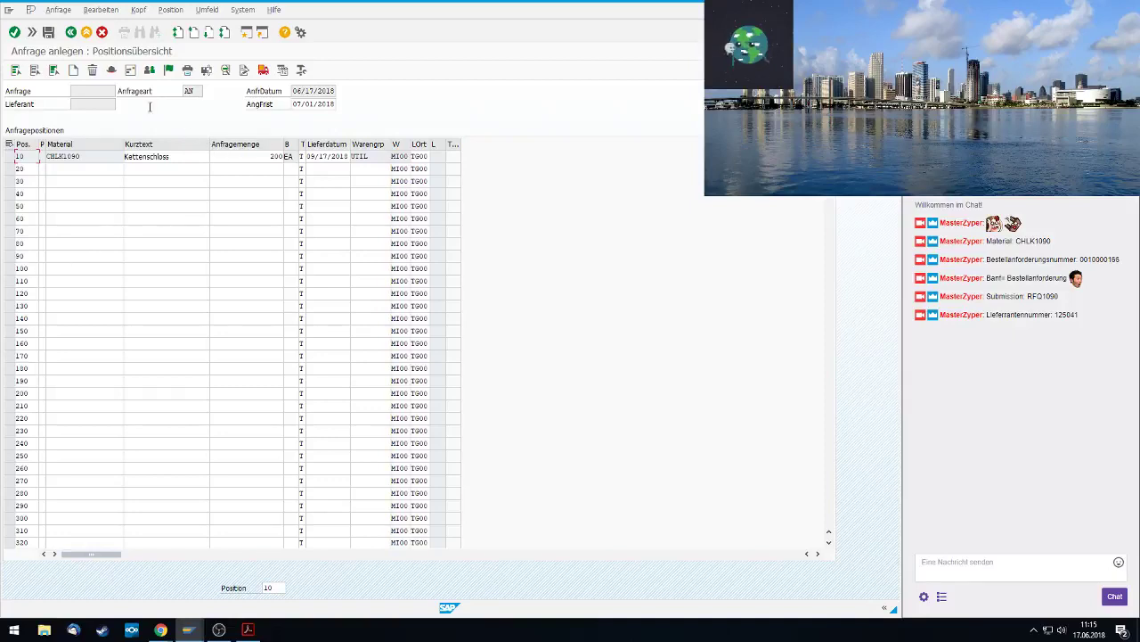
Enter RFQ1090 as the Submission in the request's header data and return to the item overview
click(110, 71)
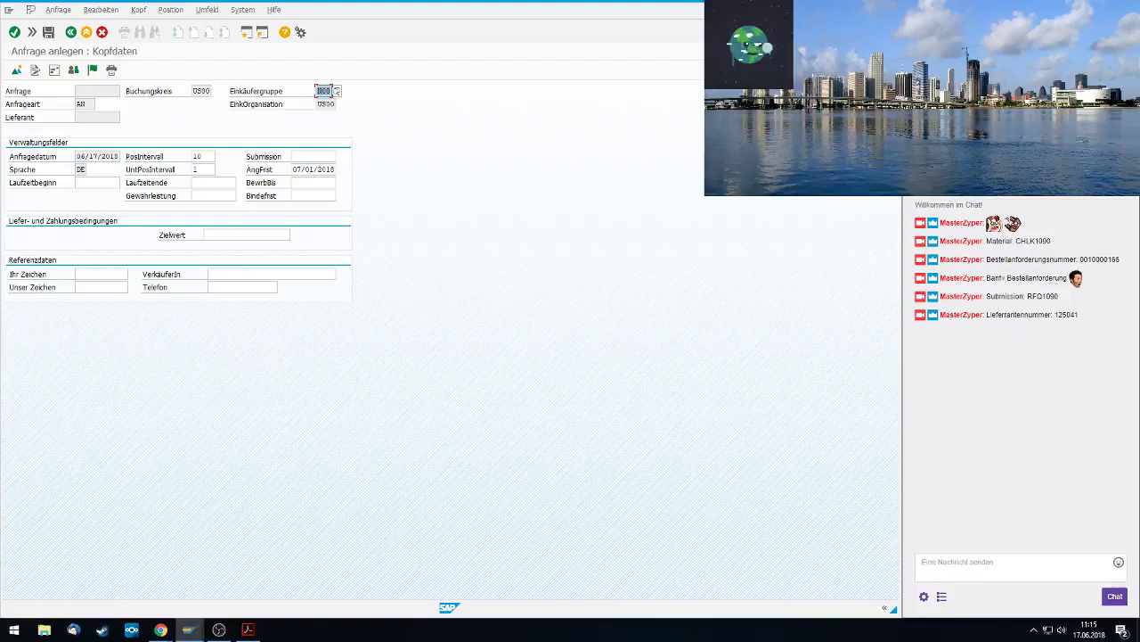
click(322, 158)
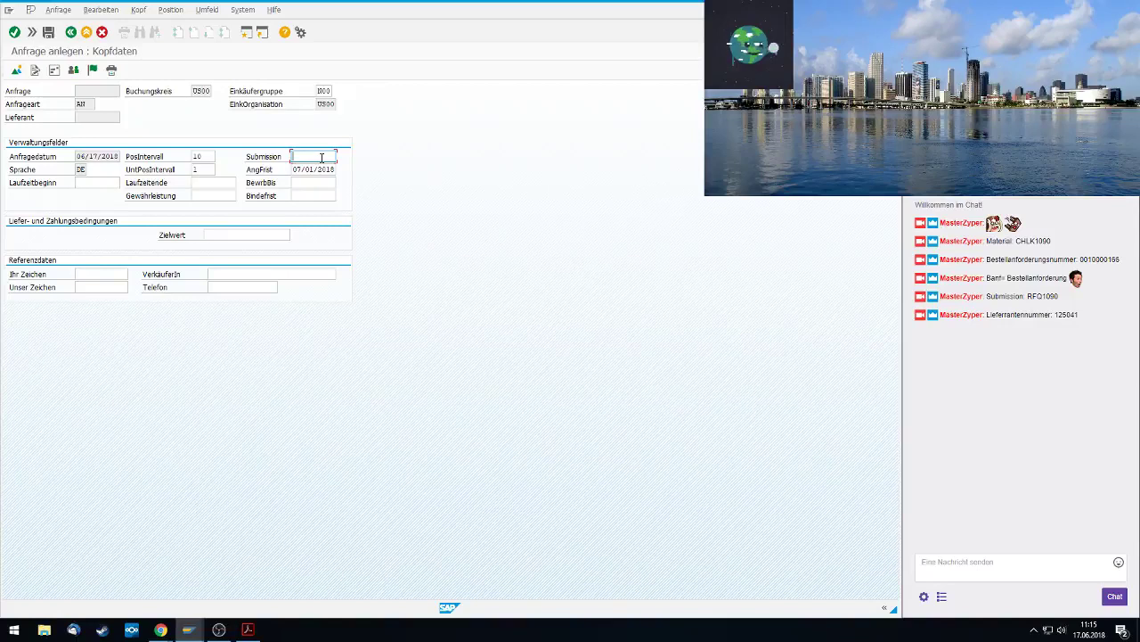
text(RFQ)
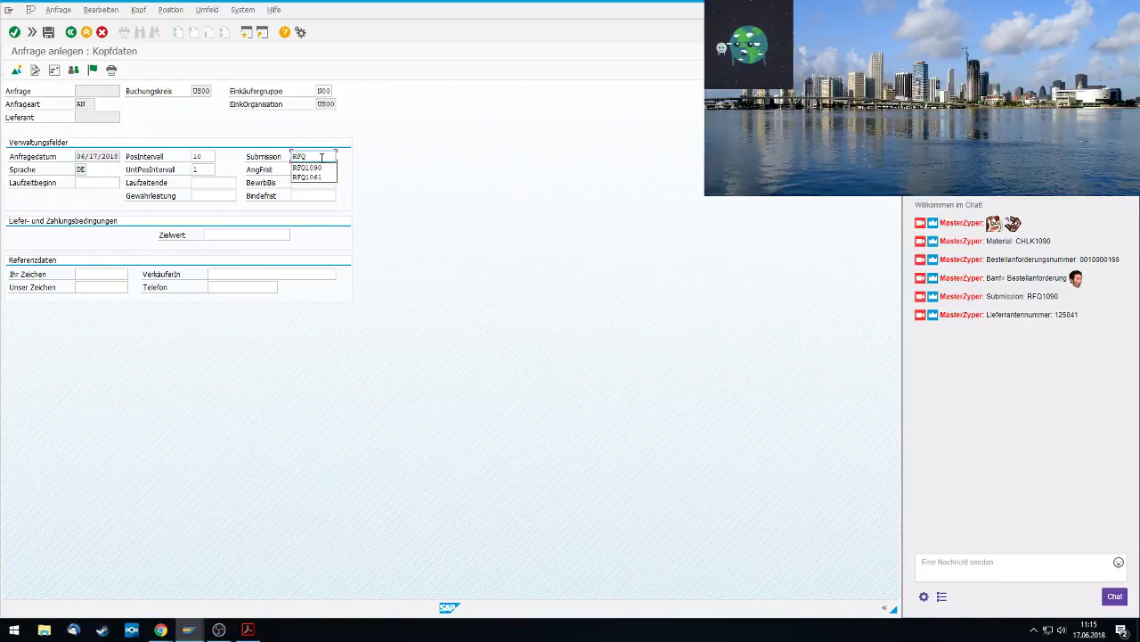
text(1090)
key(Return)
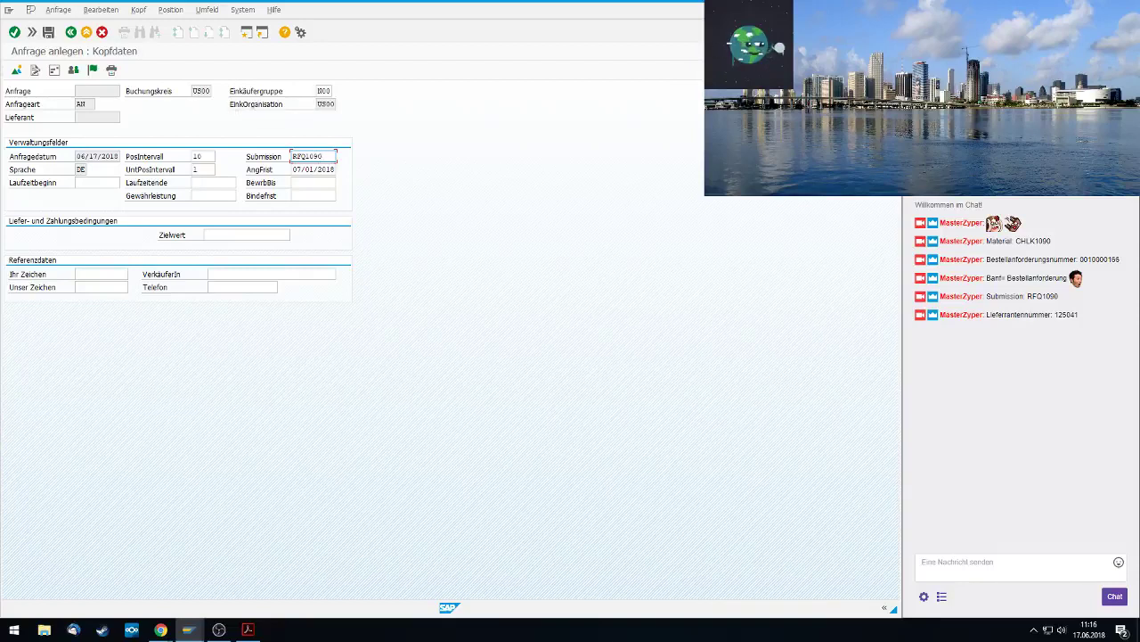
click(17, 71)
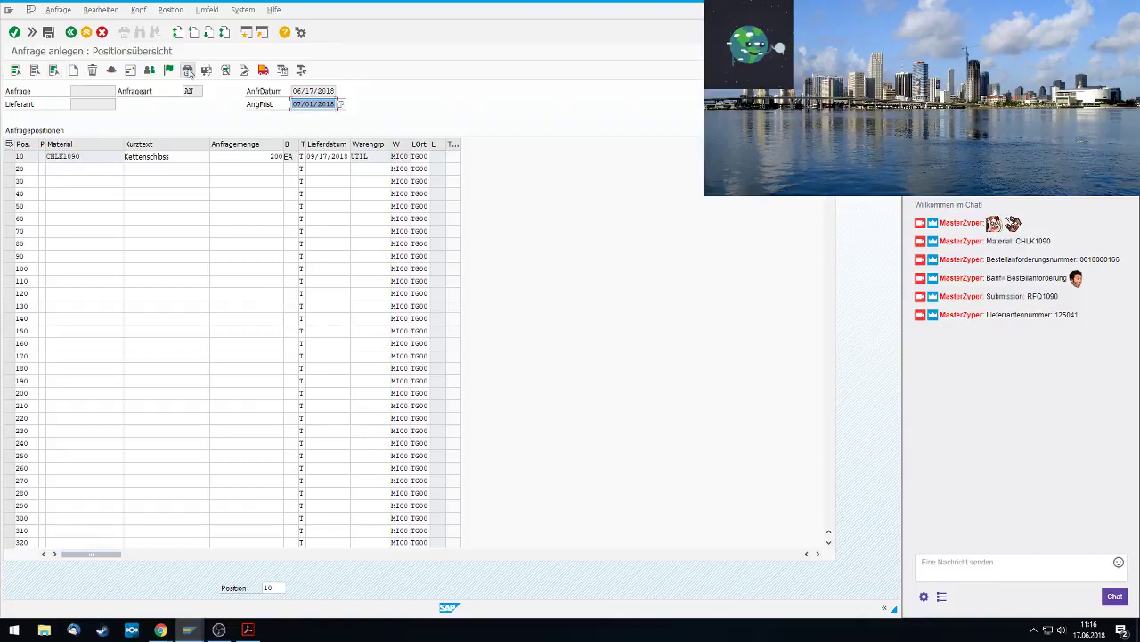
Find Spy Gear by search term 090 in the supplier address view and adopt it as the Lieferant
click(130, 71)
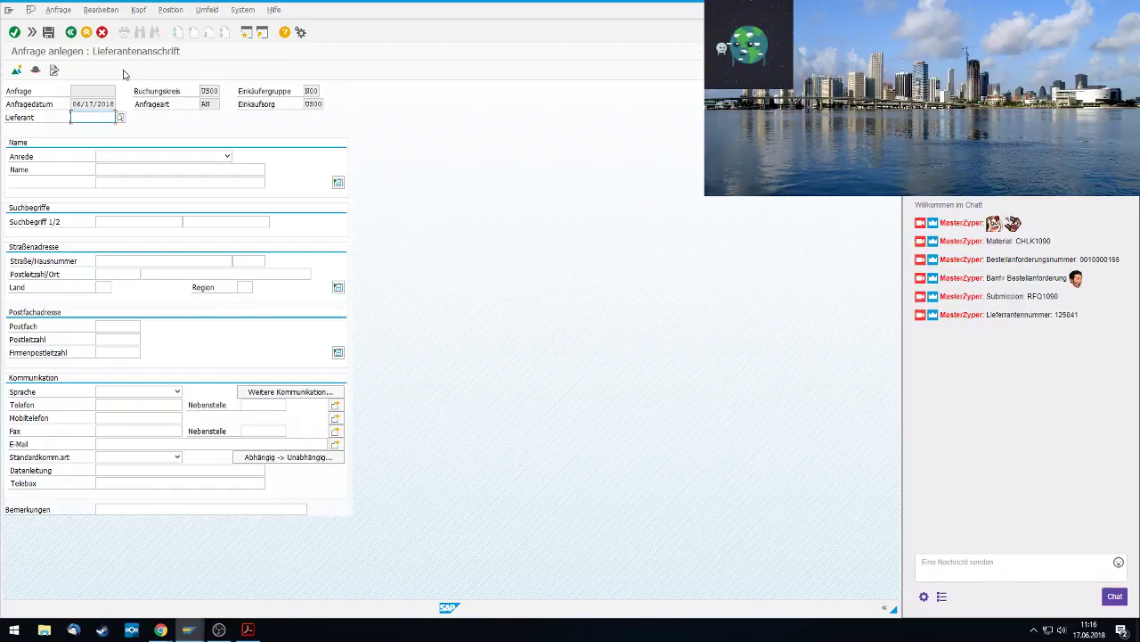
click(121, 117)
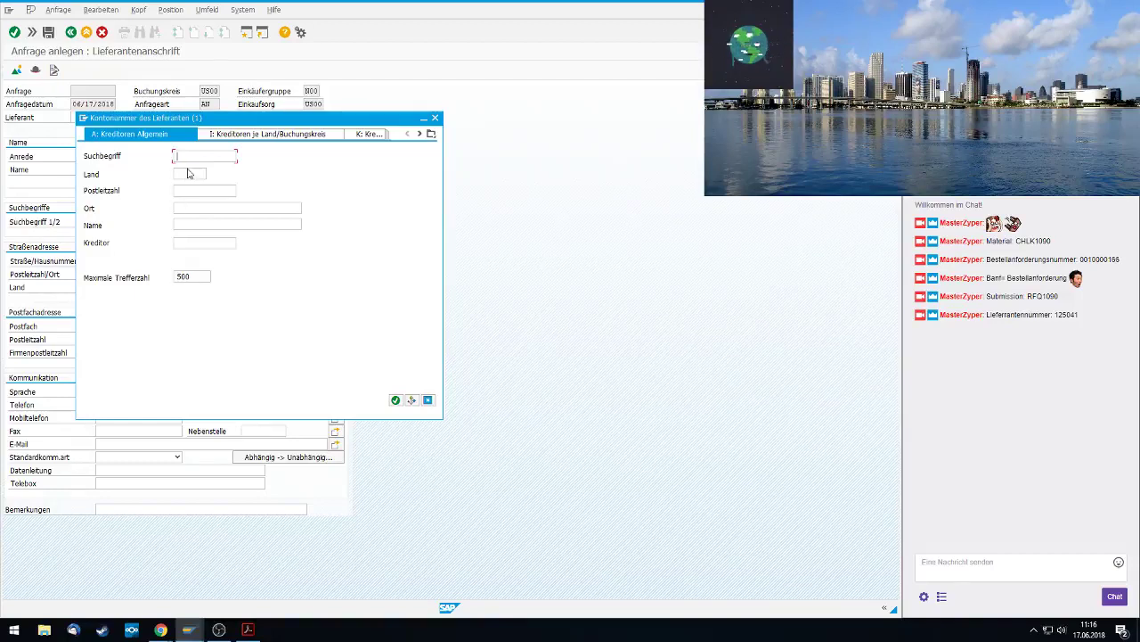
text(090)
key(Return)
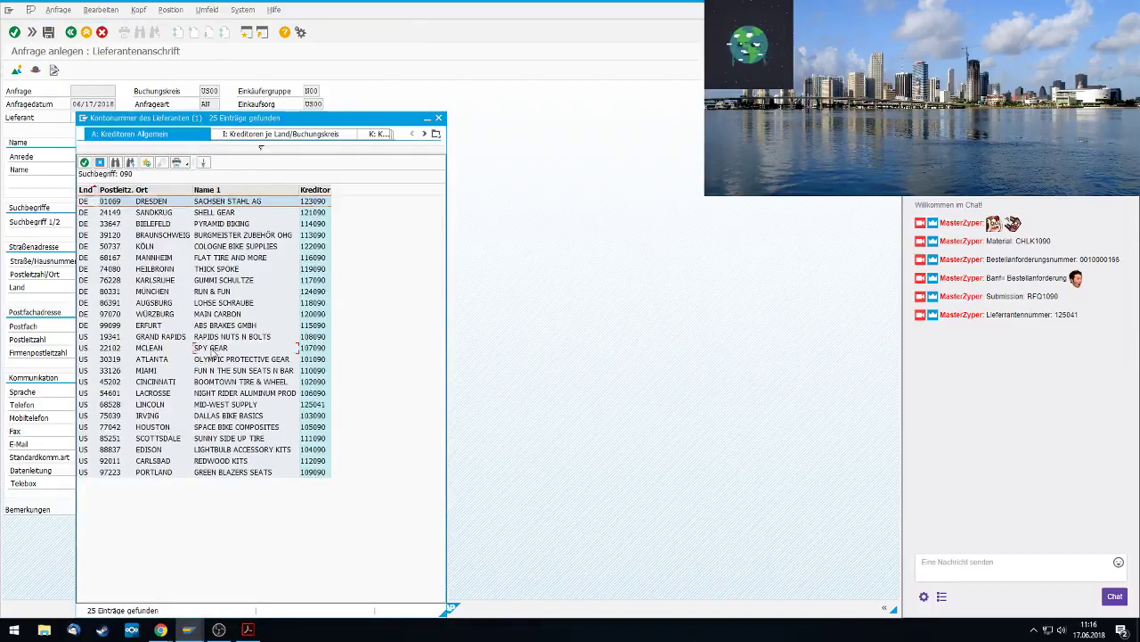
double_click(212, 350)
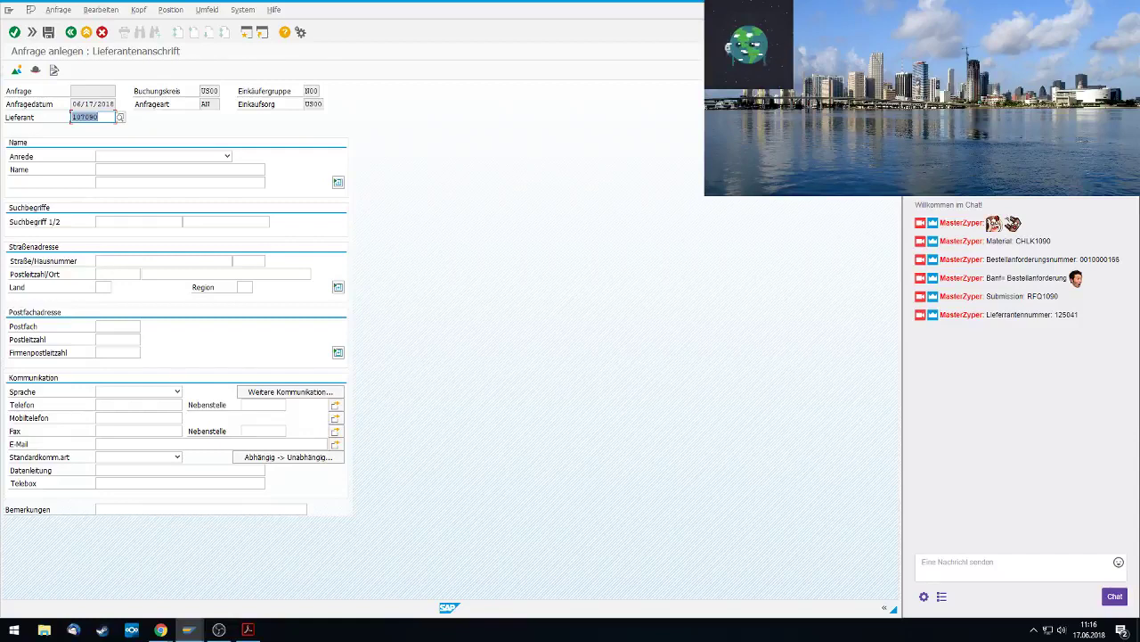
Confirm the supplier with the language option Sprache des Lieferanten and save the request
click(14, 36)
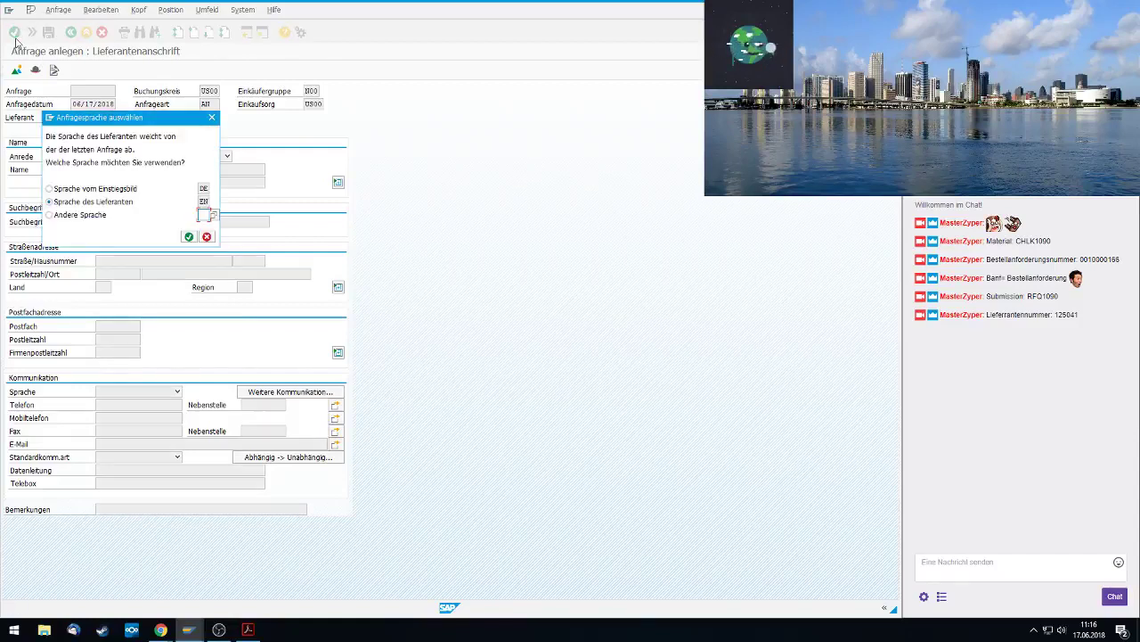
click(188, 236)
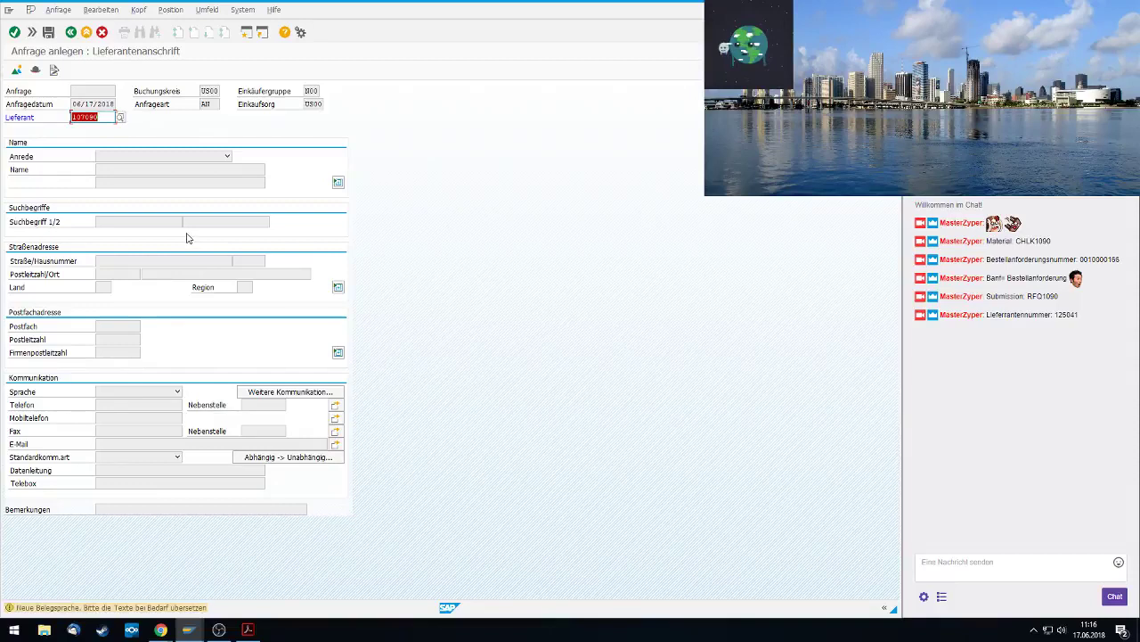
click(14, 34)
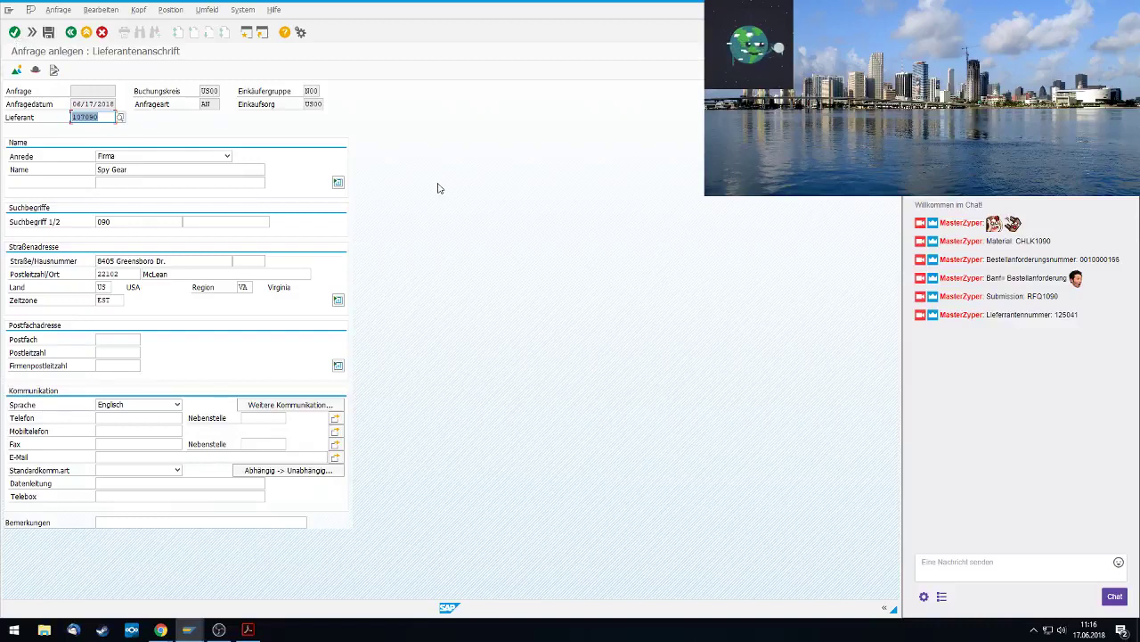
click(49, 33)
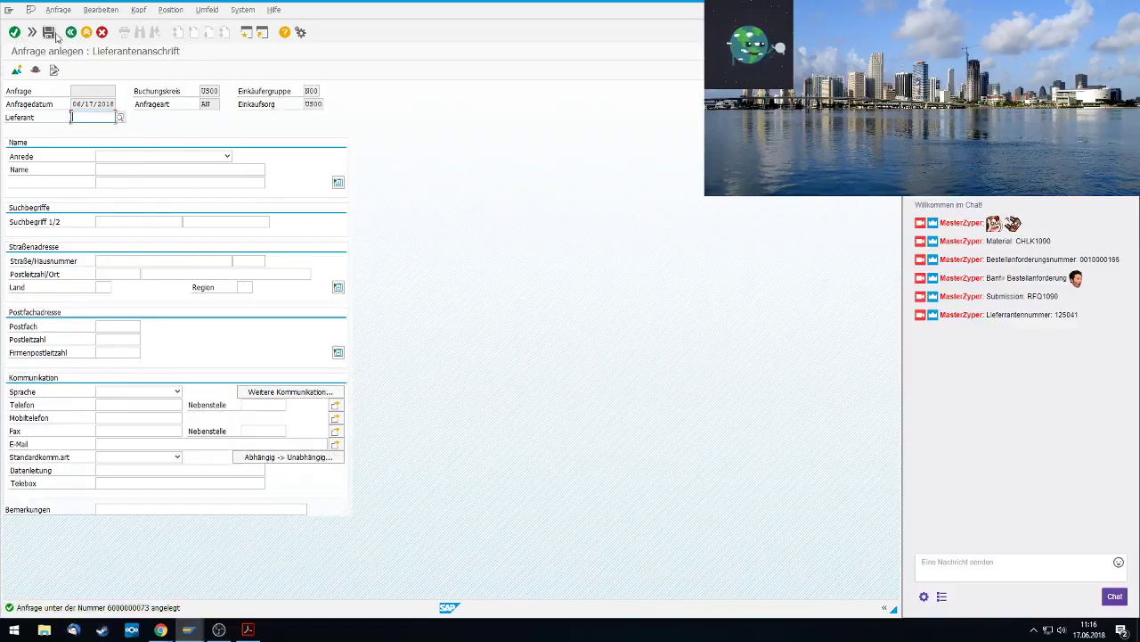
Leave request creation and open quotation maintenance (Angebot pflegen) under Logistik, Materialwirtschaft, Einkauf, Anfrage/Angebot
click(71, 34)
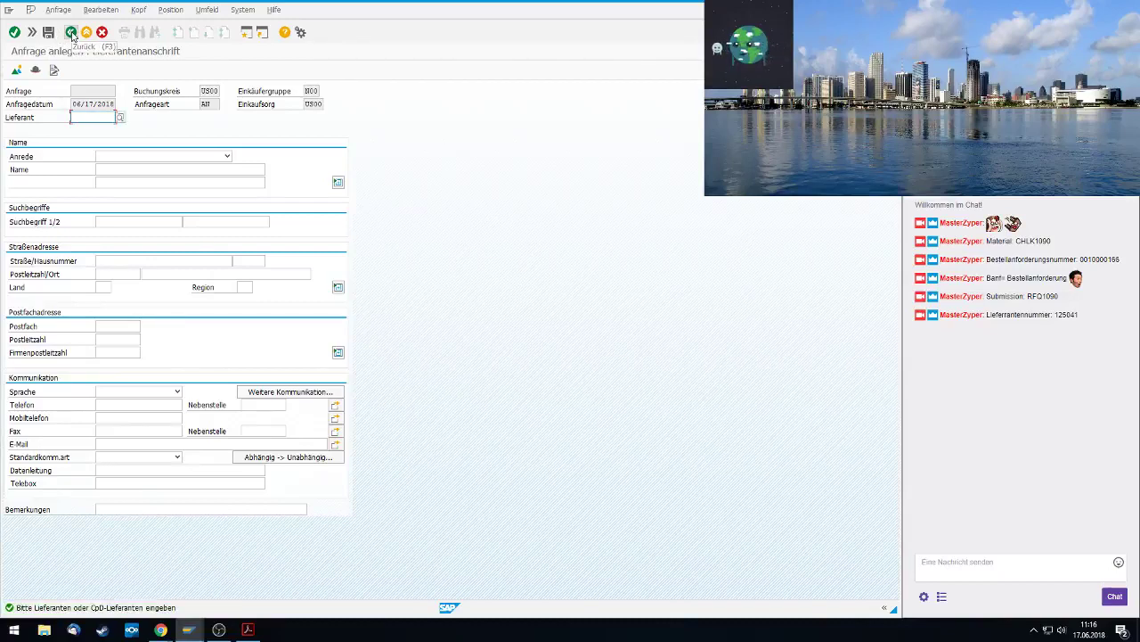
click(71, 33)
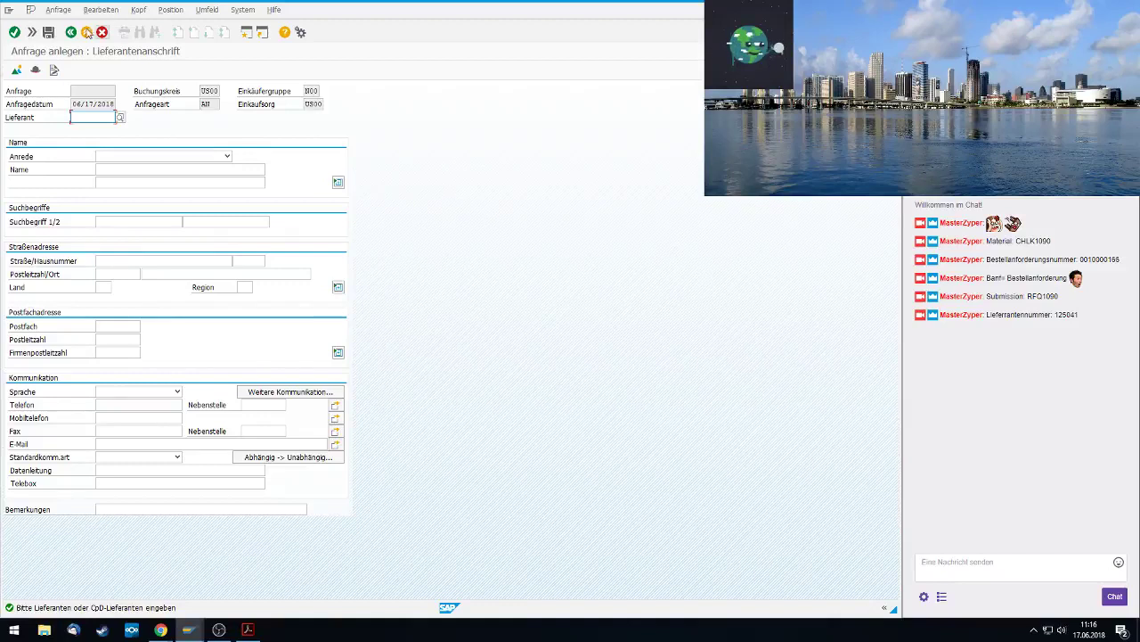
click(80, 36)
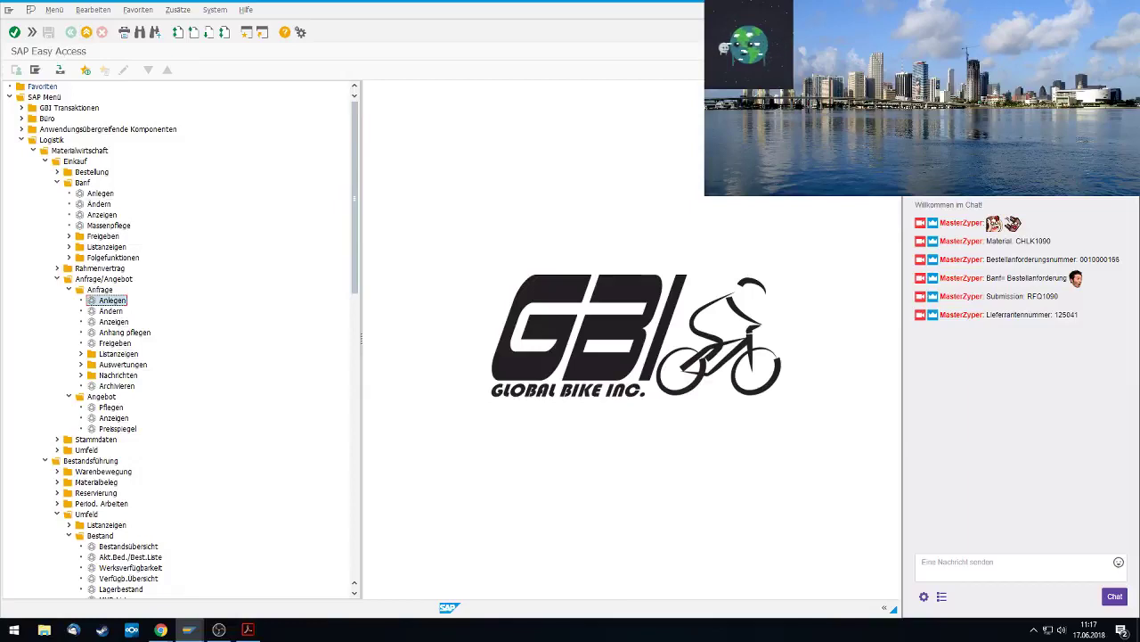
click(44, 140)
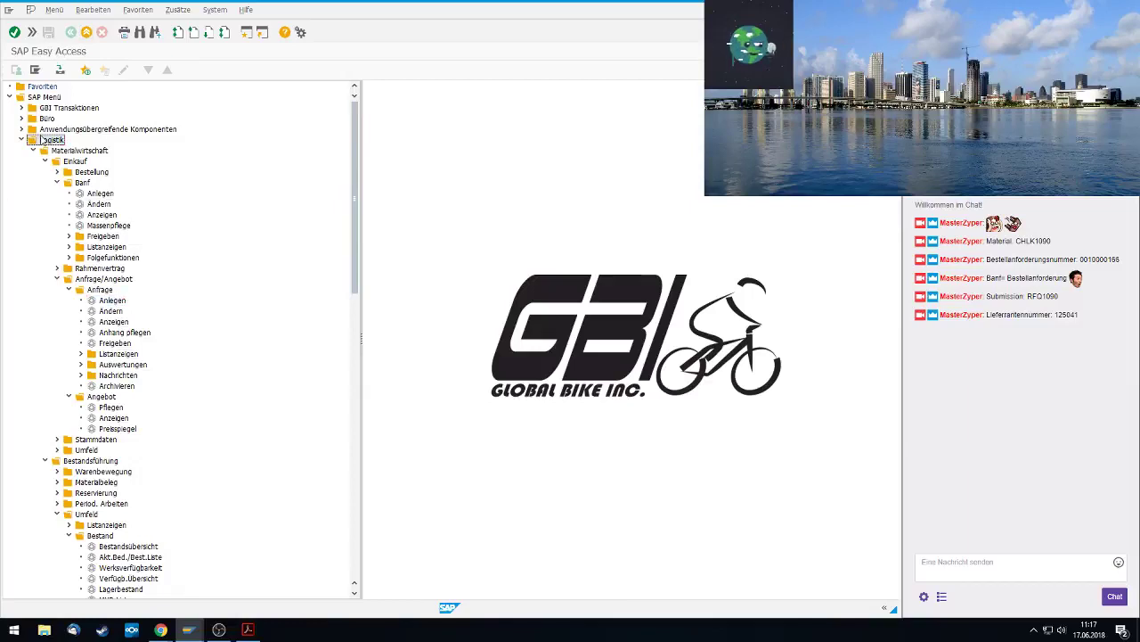
click(79, 151)
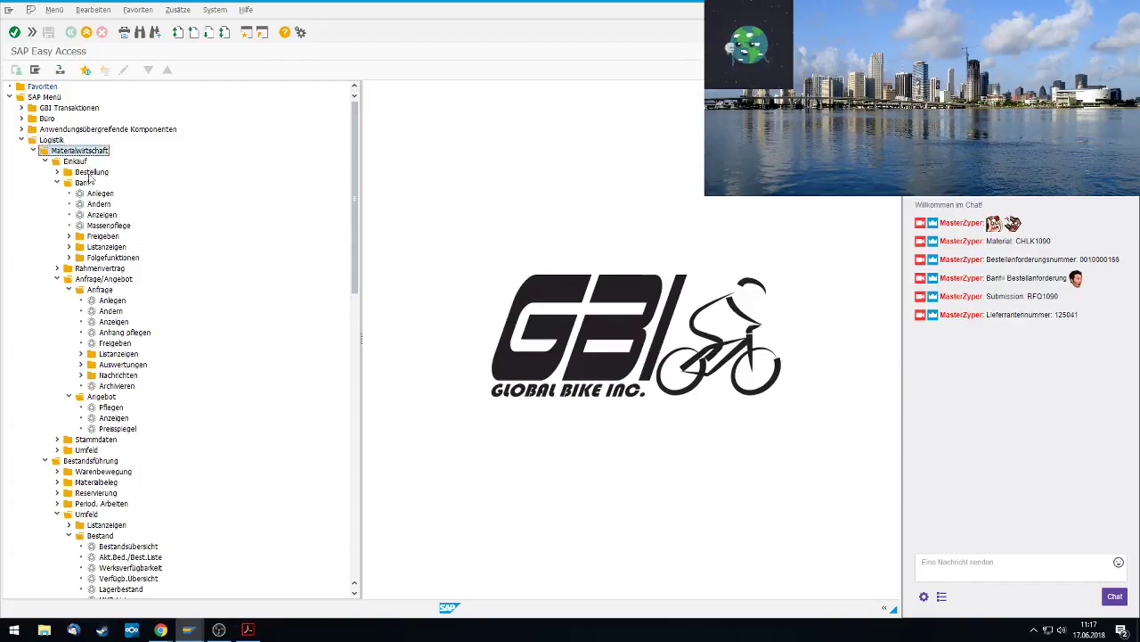
click(65, 163)
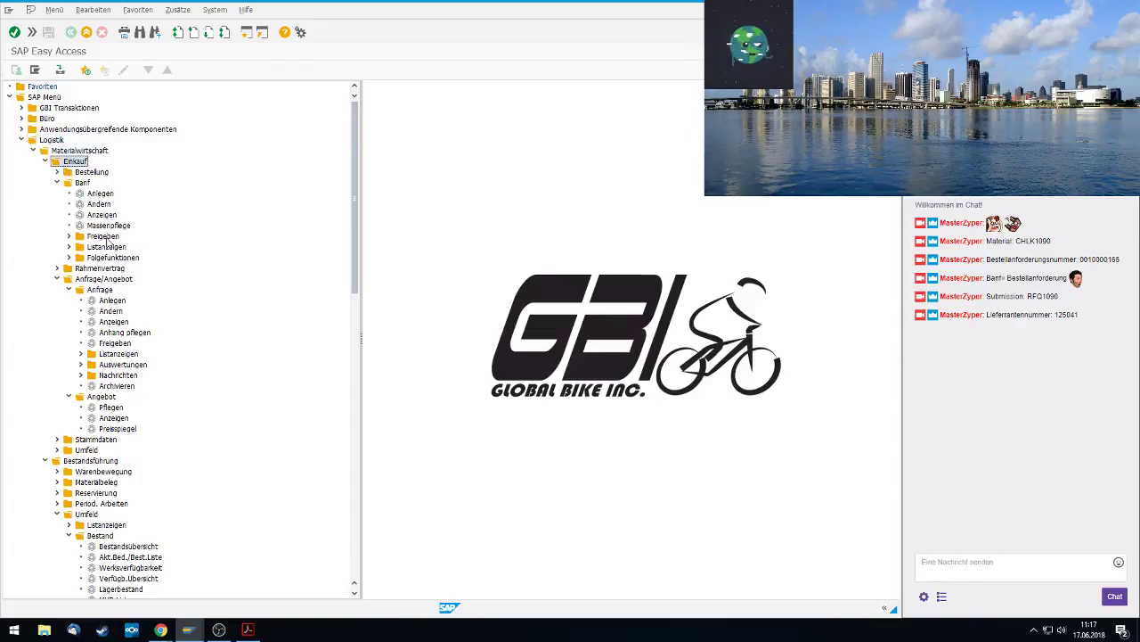
click(97, 281)
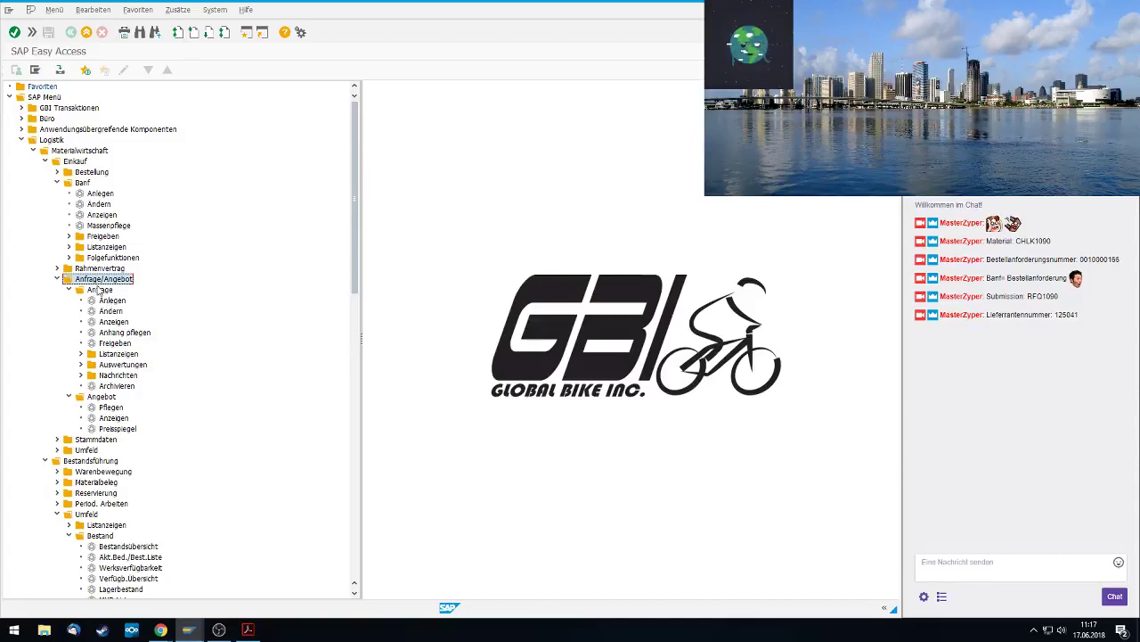
click(99, 400)
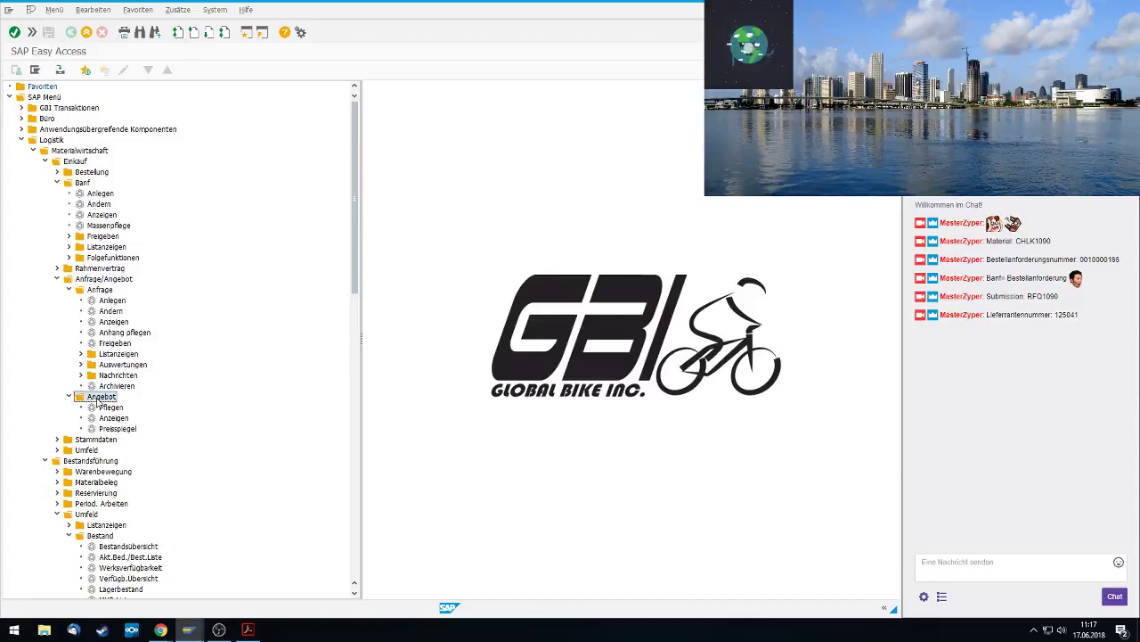
double_click(111, 407)
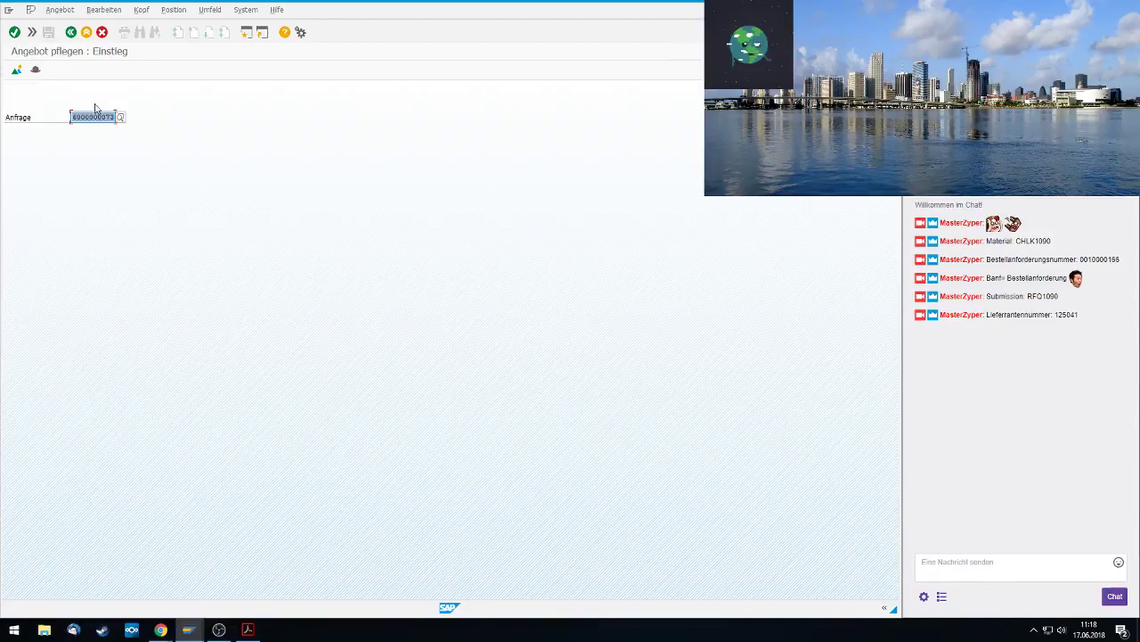
Open the quotation for the proposed Spy Gear request and set the Chain Lock's Nettopreis to 35.00
click(18, 33)
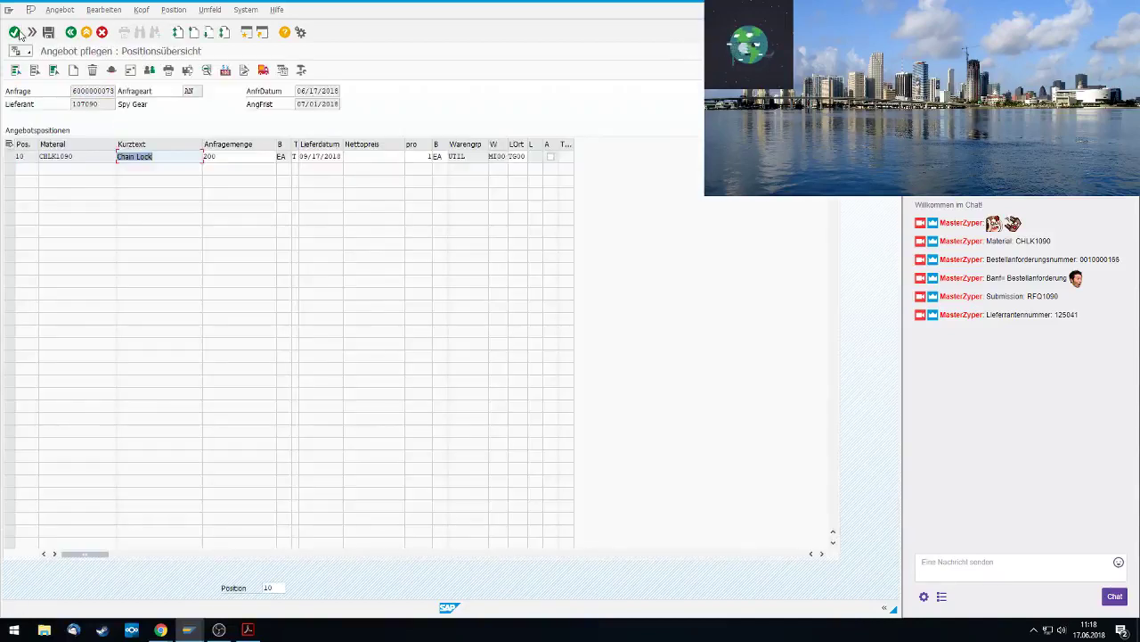
click(344, 157)
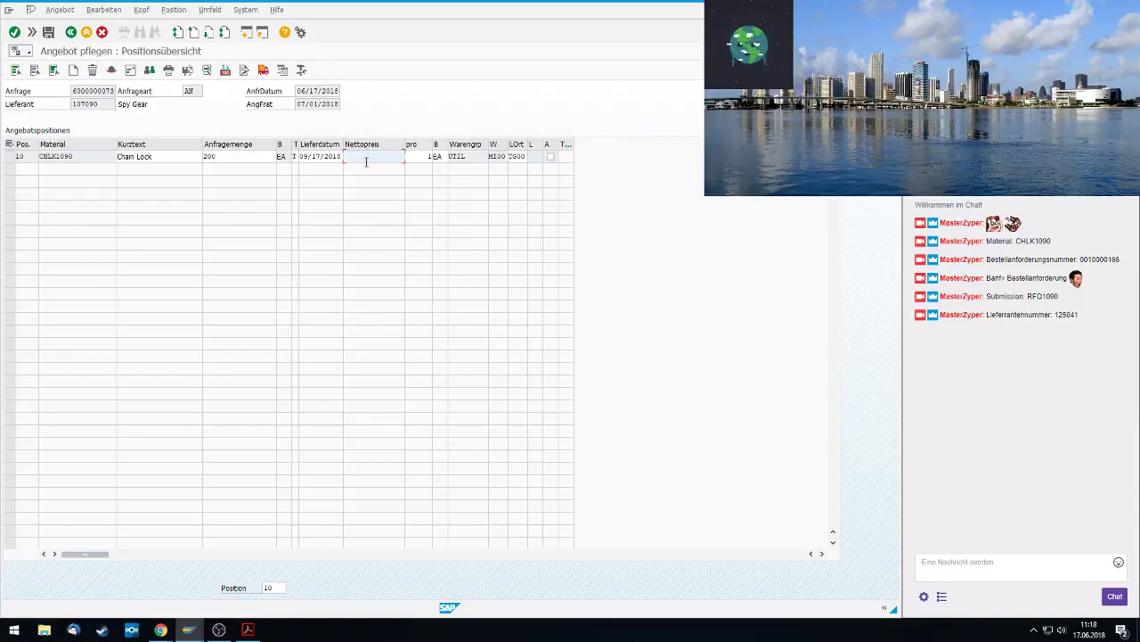
text(35)
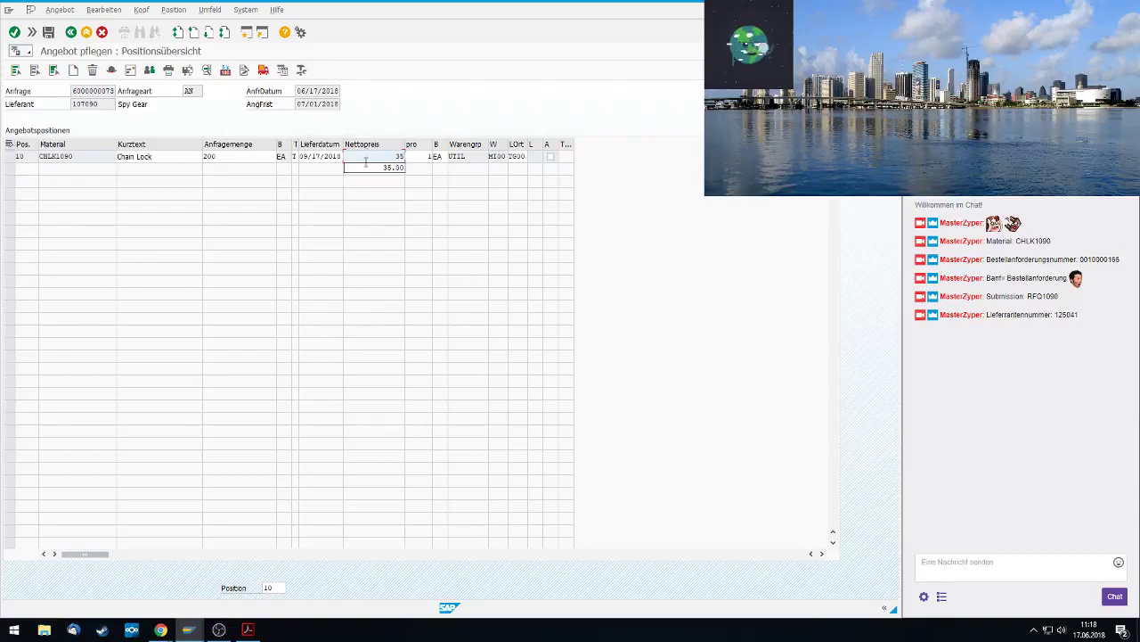
click(365, 167)
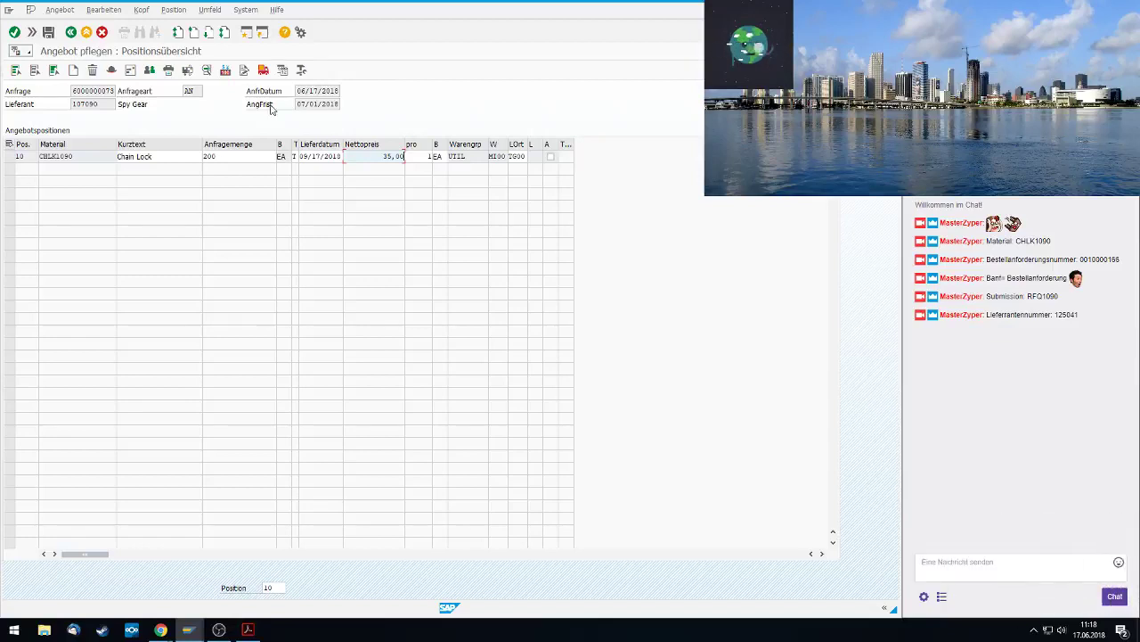
key(Return)
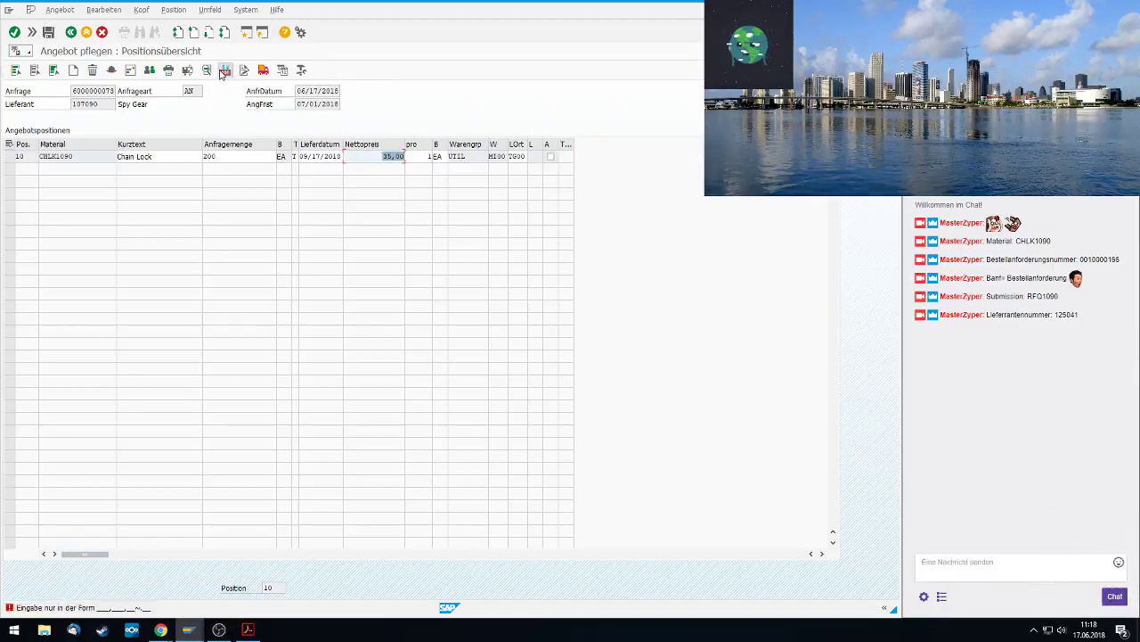
click(401, 157)
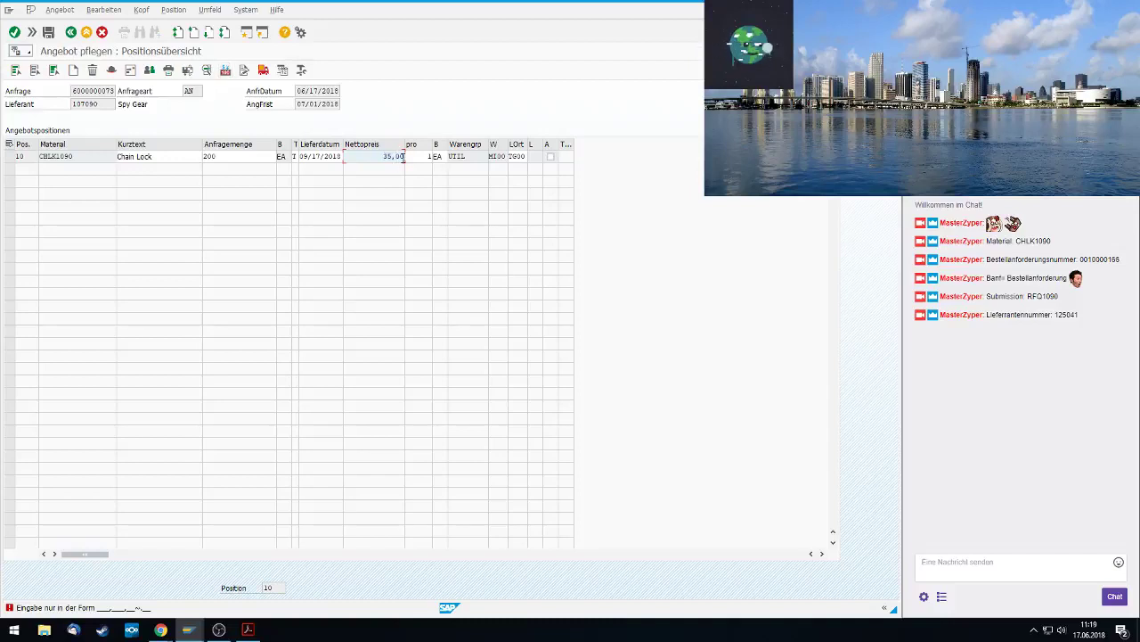
text(.)
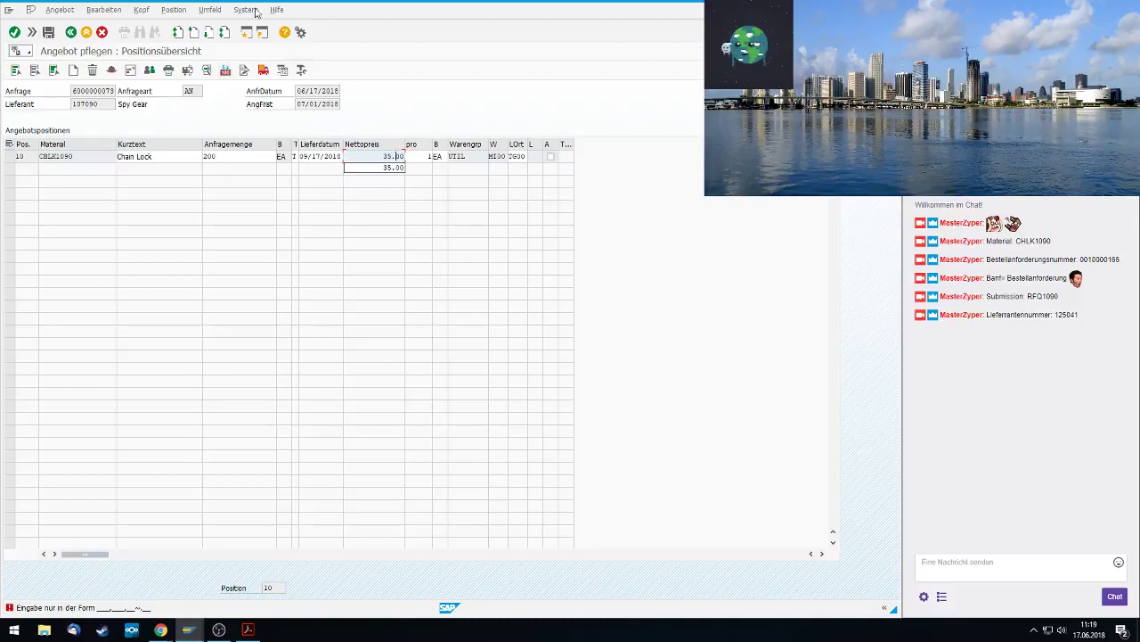
Set Gültig bis to 09/17/2018 in the Chain Lock's gross price conditions and save the quotation
click(226, 70)
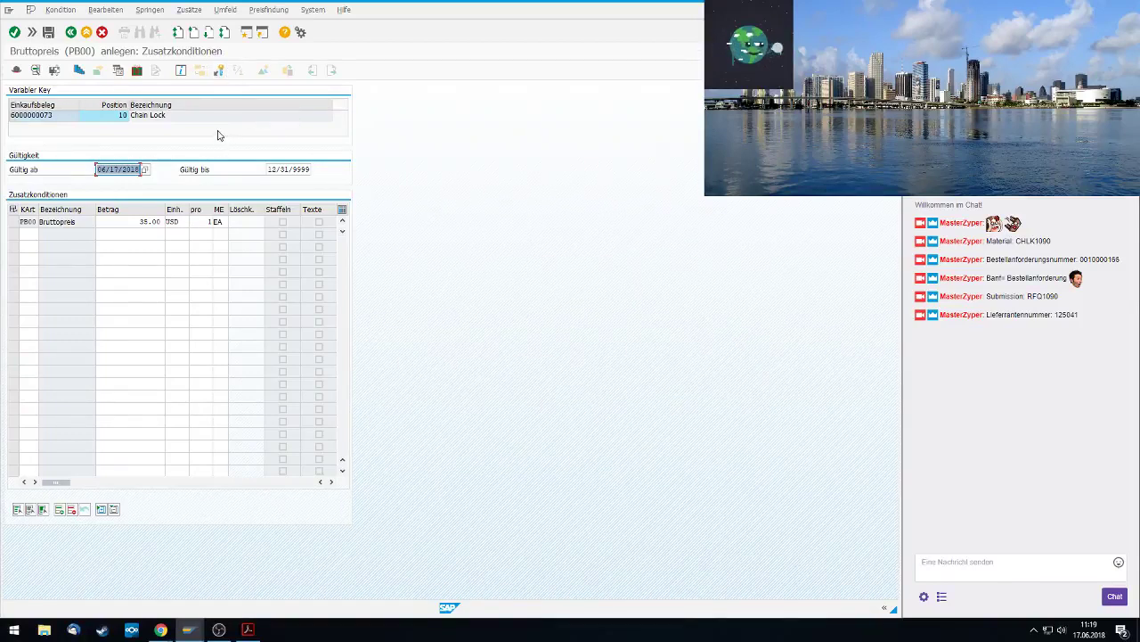
click(291, 169)
click(316, 169)
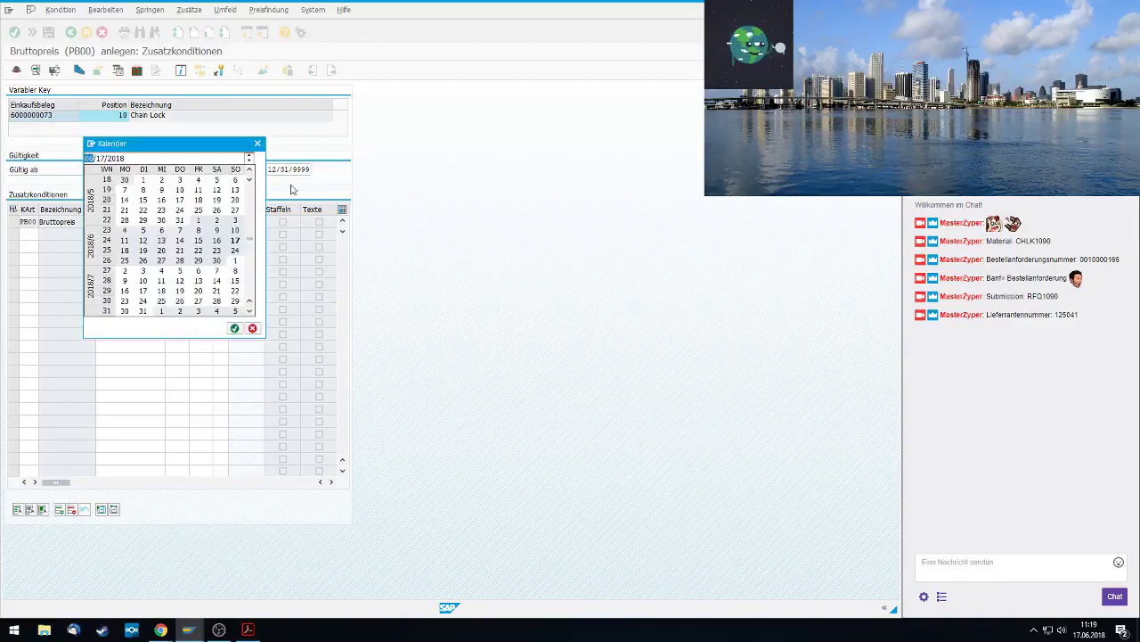
click(250, 311)
click(249, 310)
click(249, 311)
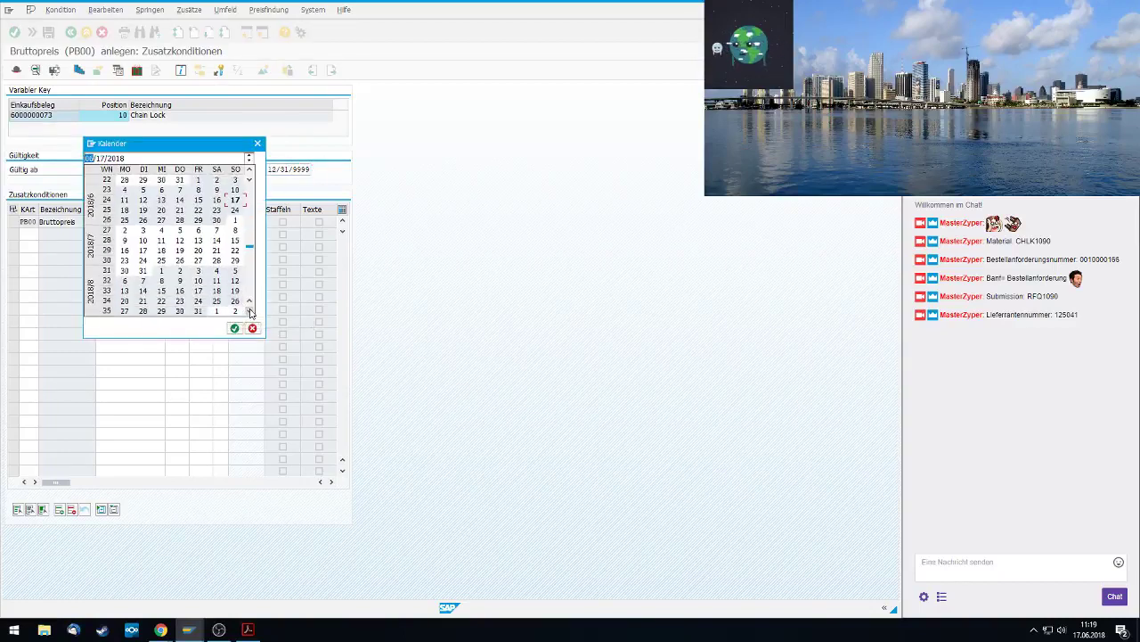
click(250, 311)
click(249, 311)
click(250, 311)
click(249, 311)
click(250, 311)
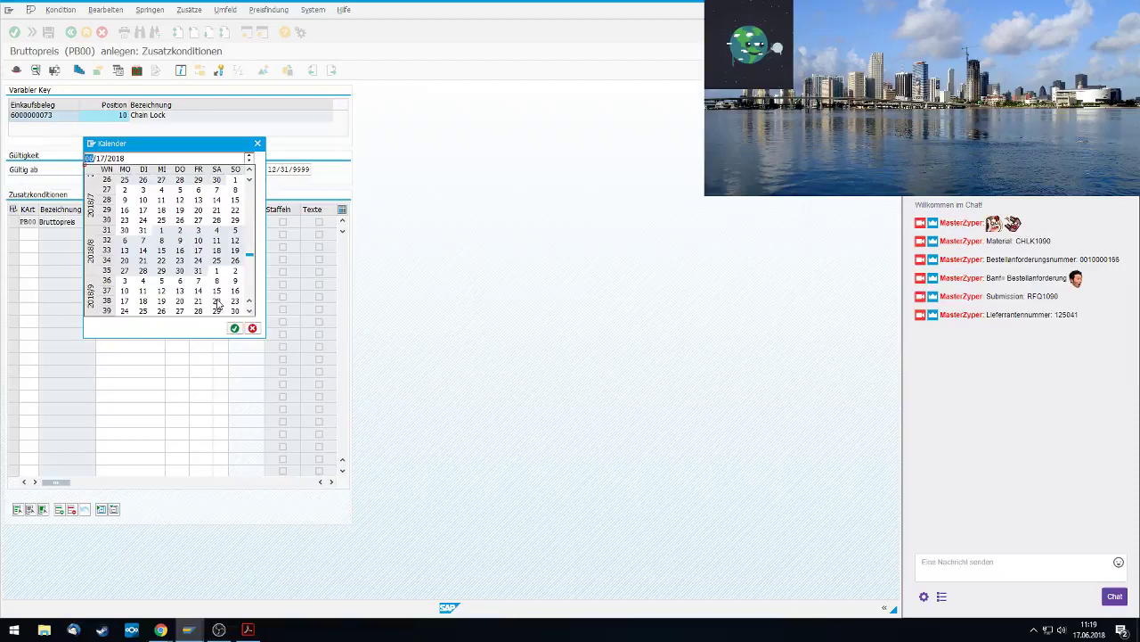
click(125, 301)
click(234, 328)
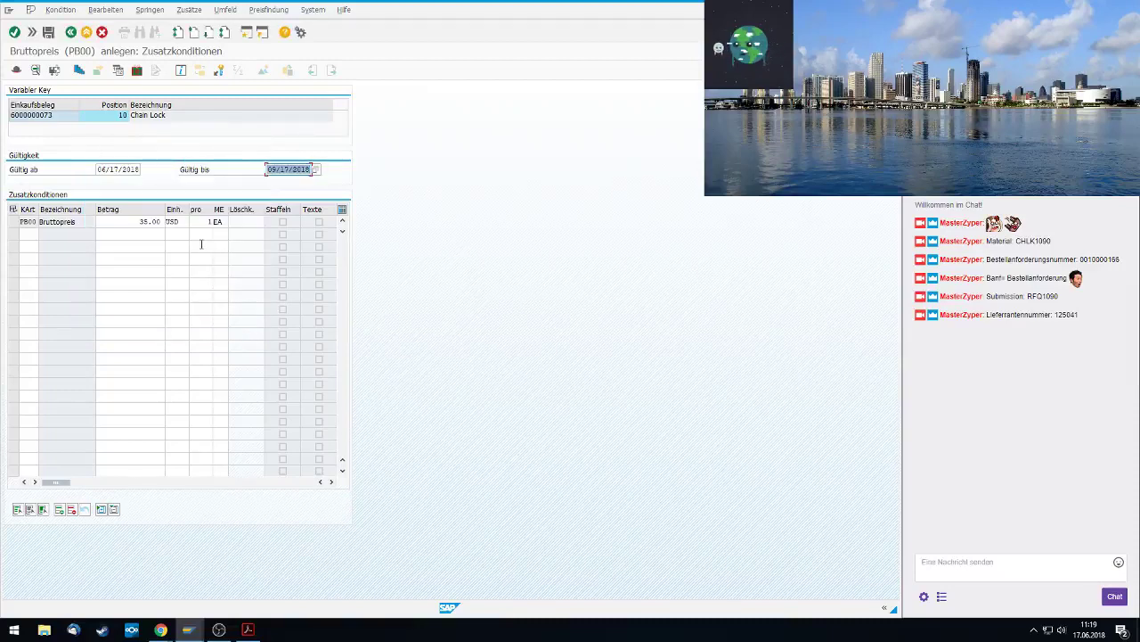
click(49, 34)
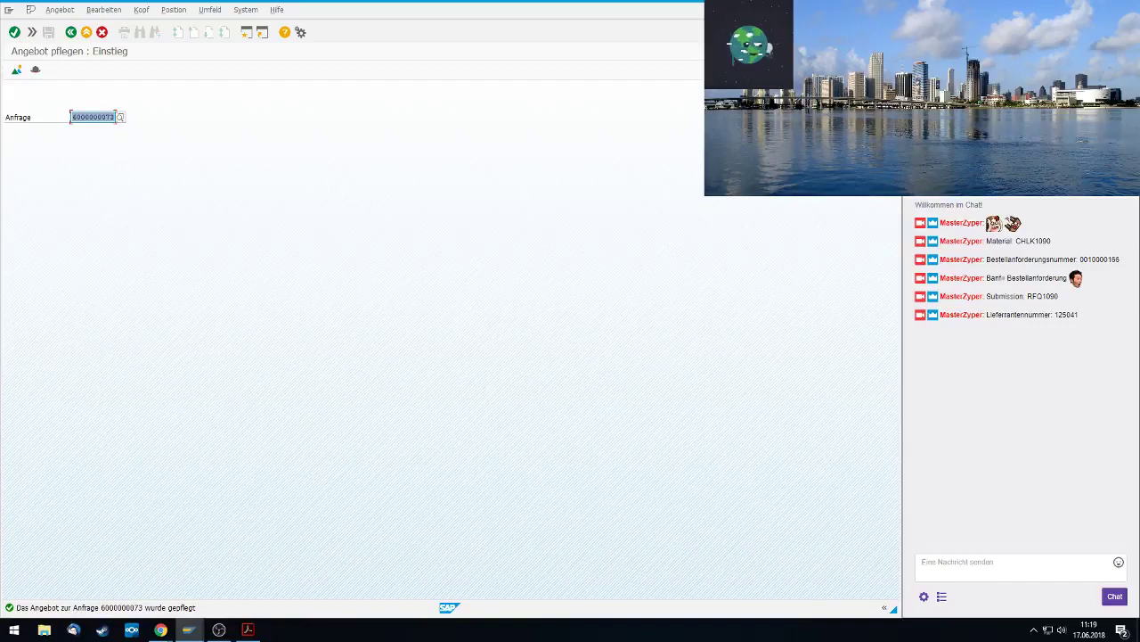
Leave quotation maintenance and open the price comparison (Preisspiegel) under Logistik, Materialwirtschaft, Einkauf, Anfrage/Angebot, Angebot
click(86, 32)
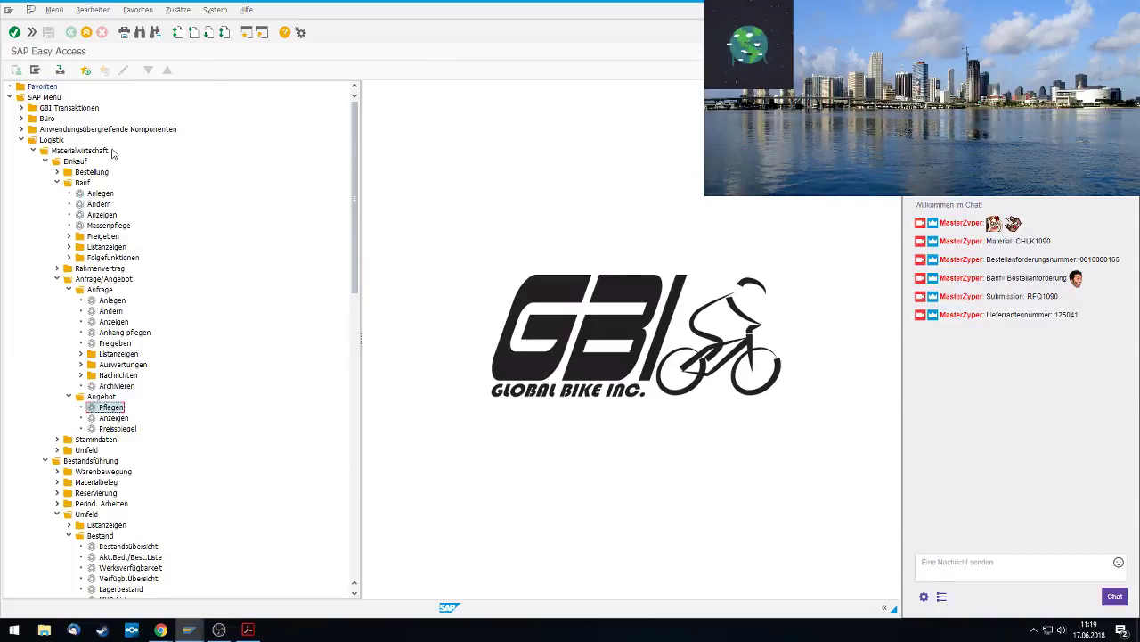
click(52, 140)
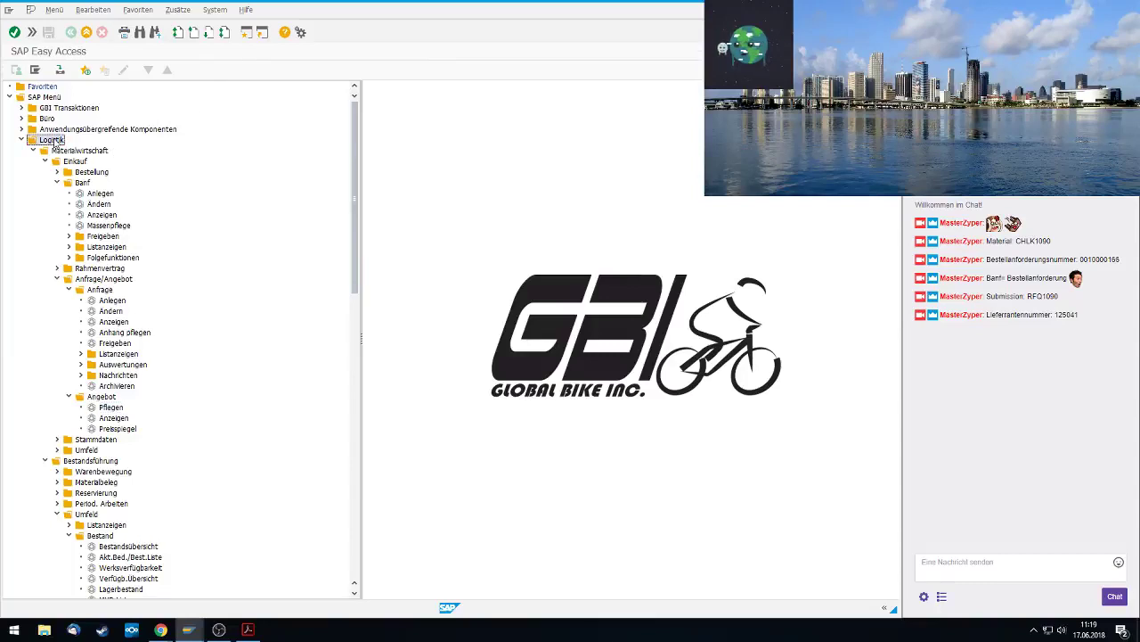
click(71, 150)
click(75, 162)
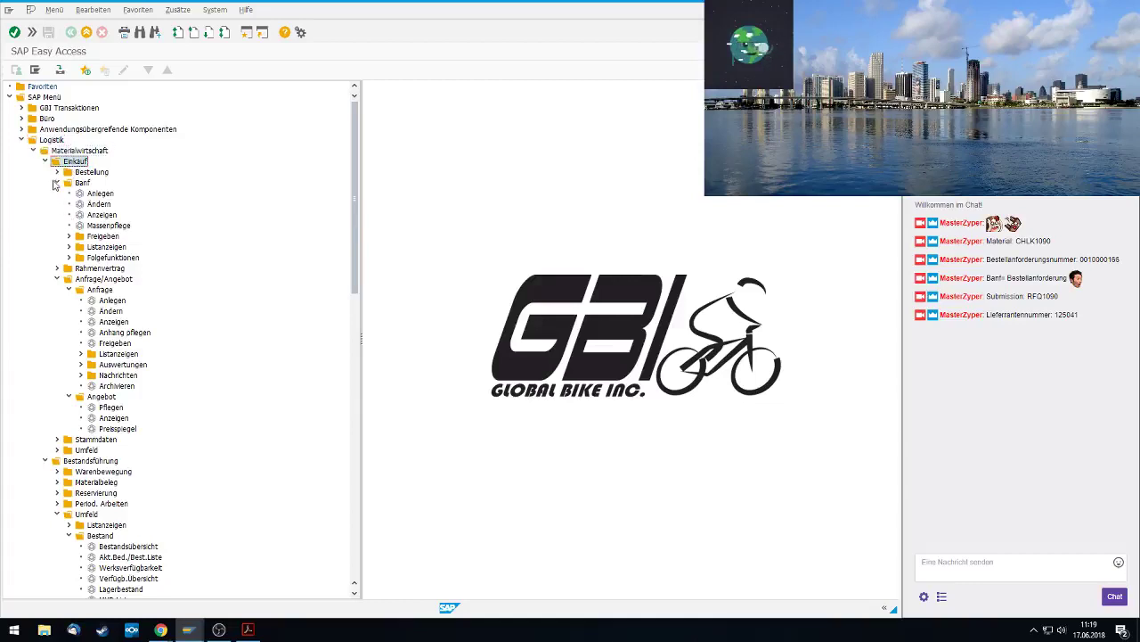
click(56, 279)
click(56, 279)
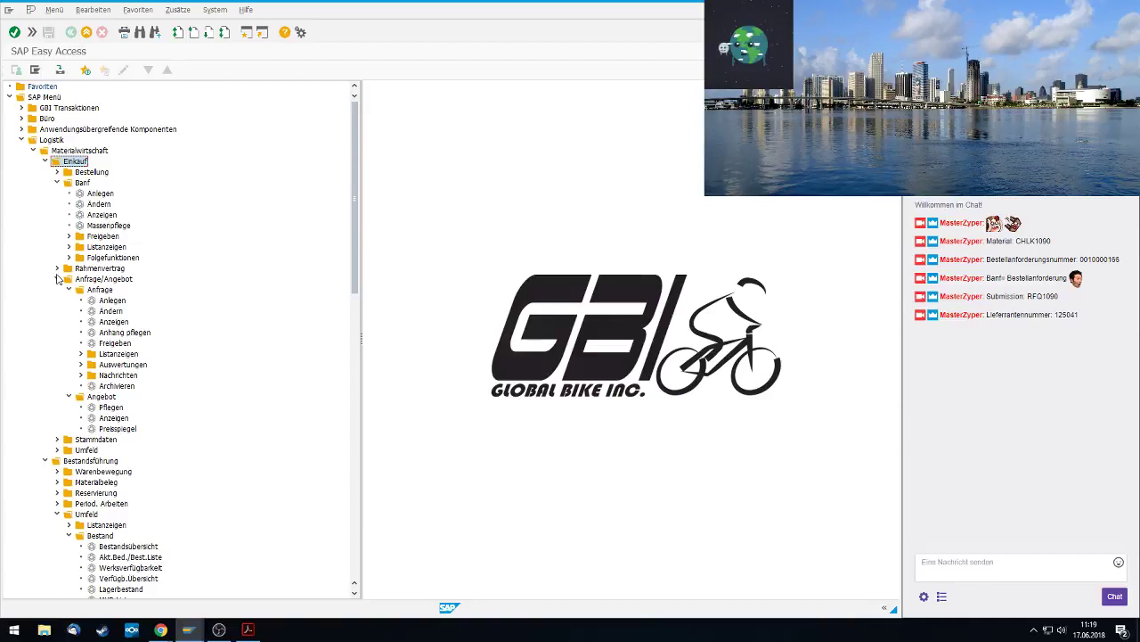
click(77, 400)
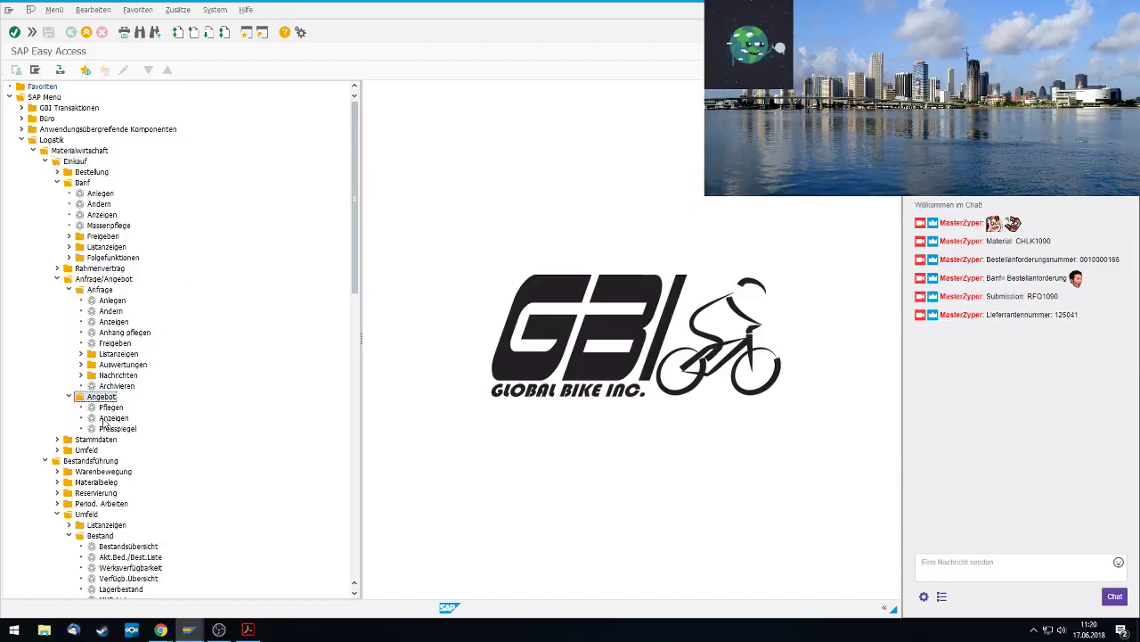
double_click(107, 429)
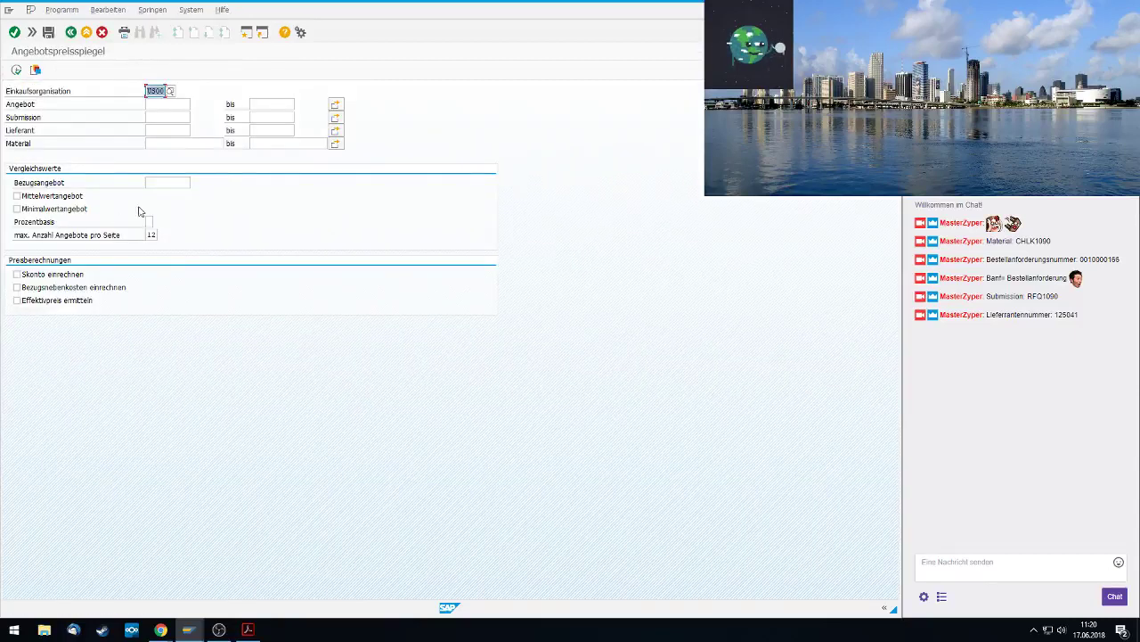
Run the quotation price comparison for Submission RFQ1090 with Mittelwertangebot and Effektivpreis ermitteln enabled
click(161, 119)
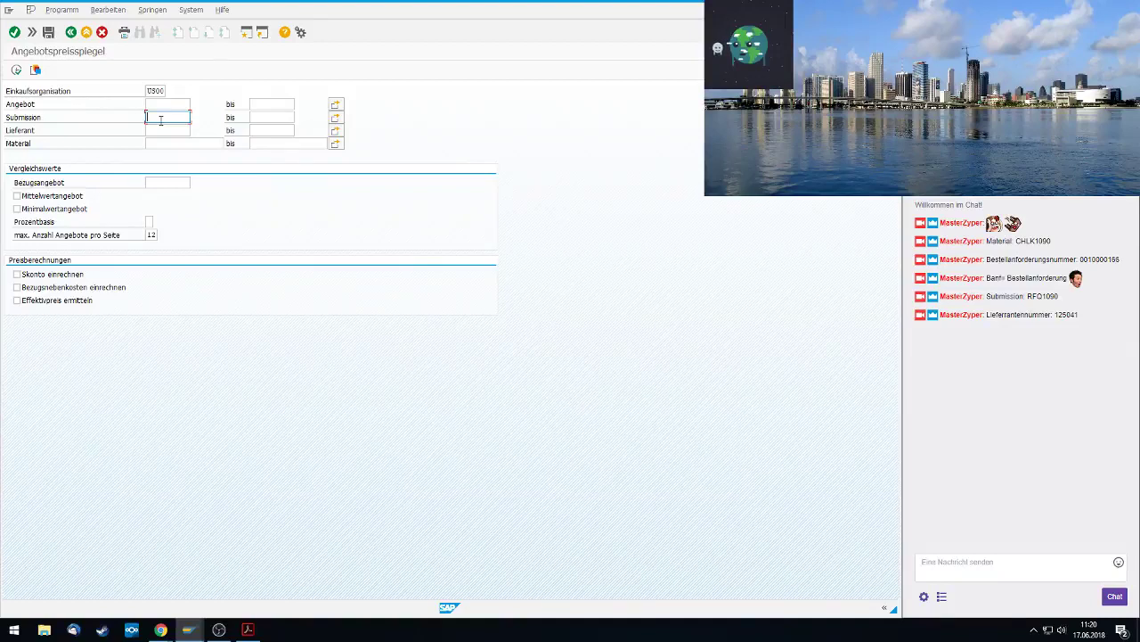
text(RF)
key(Down)
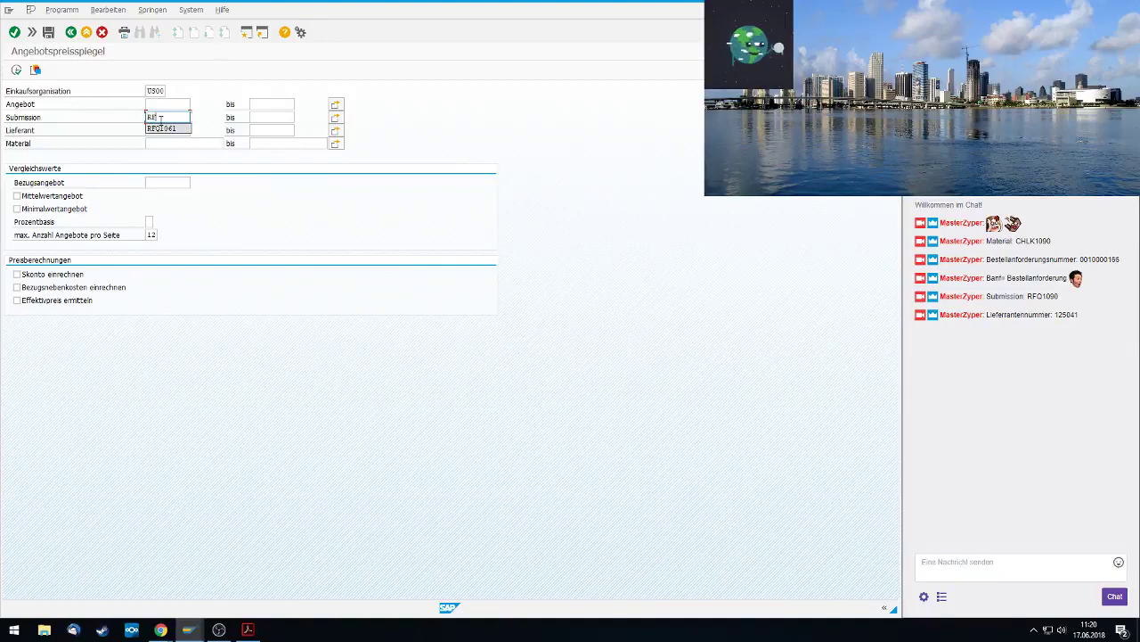
text(Q10)
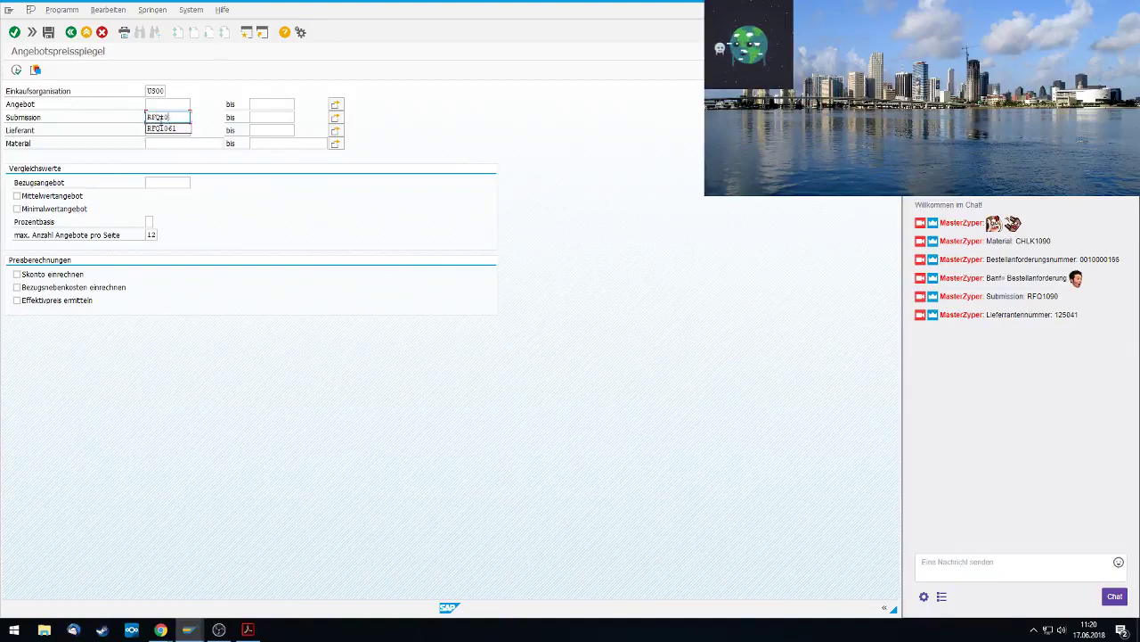
text(90)
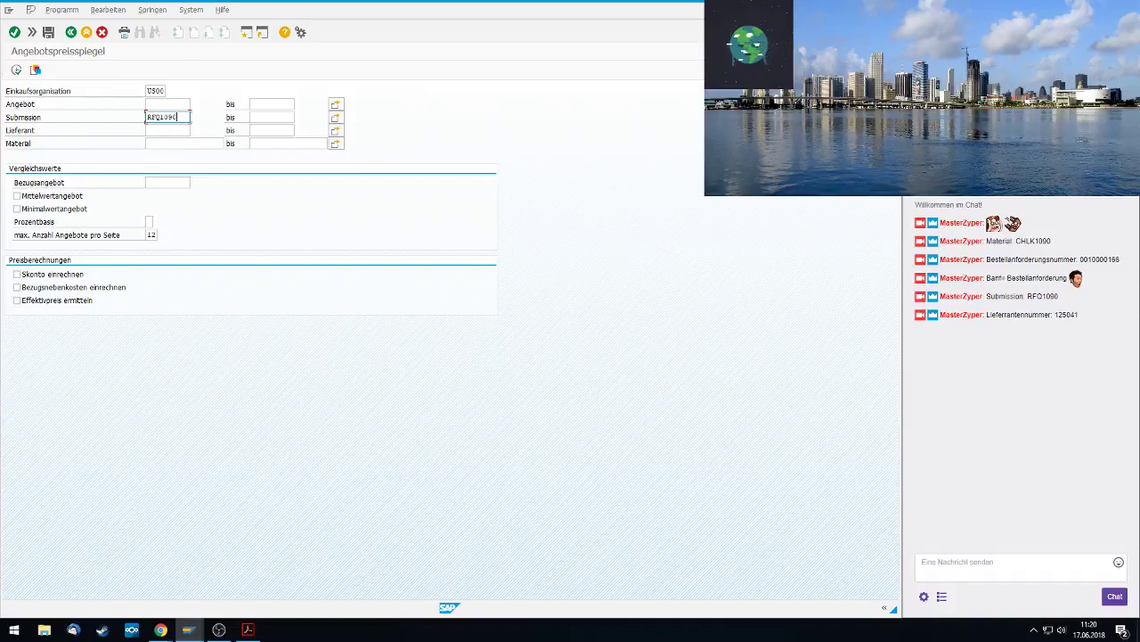
key(alt+Tab)
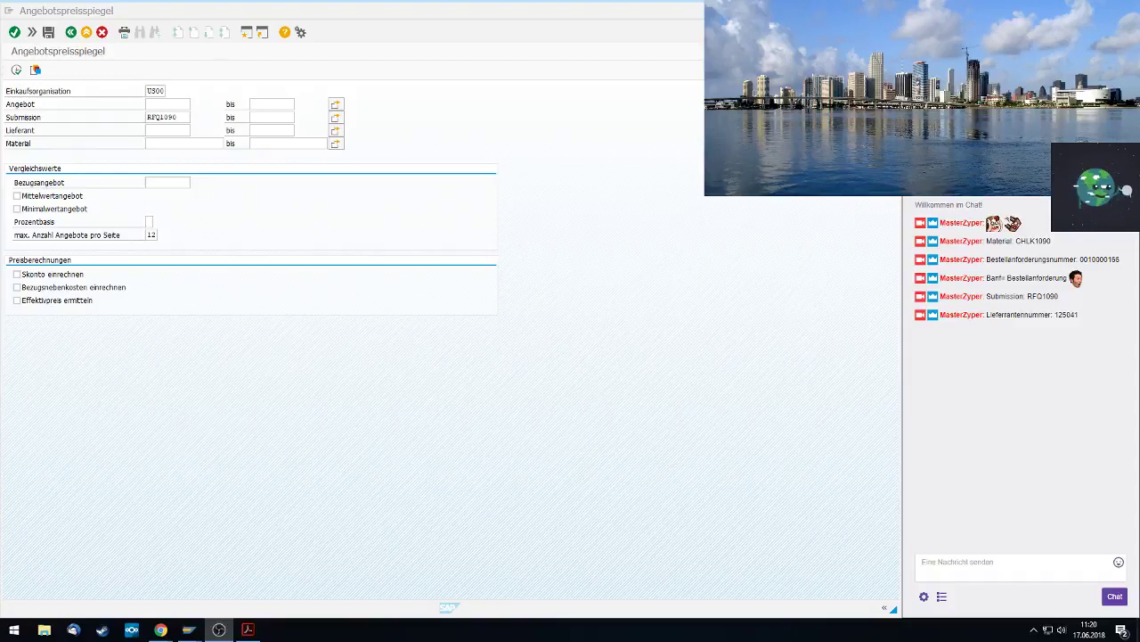
click(49, 197)
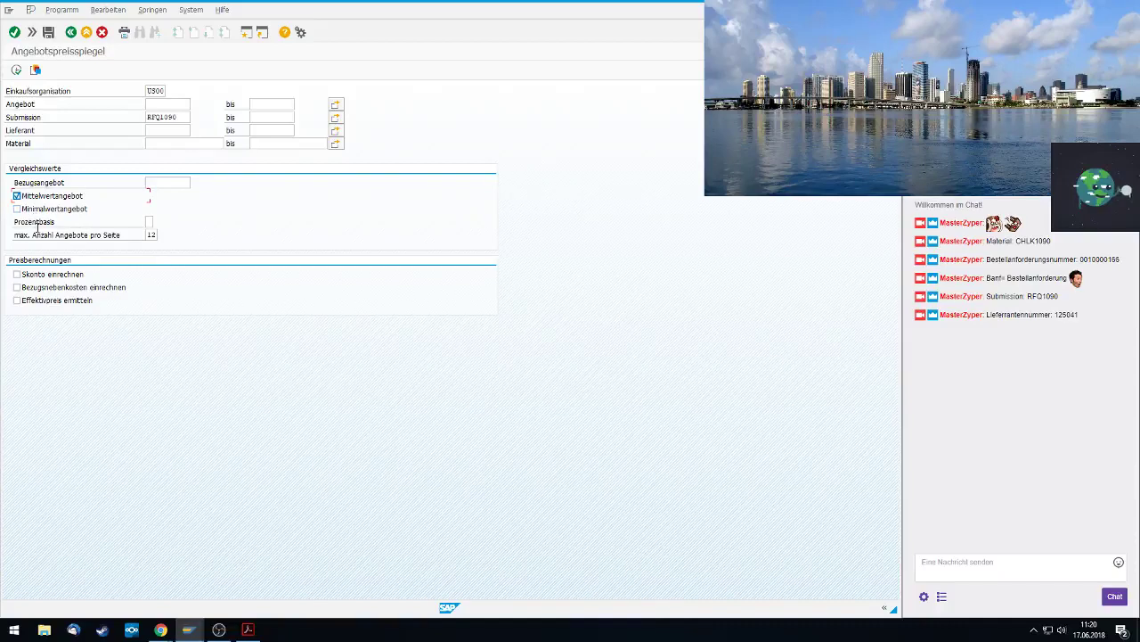
click(56, 300)
click(15, 71)
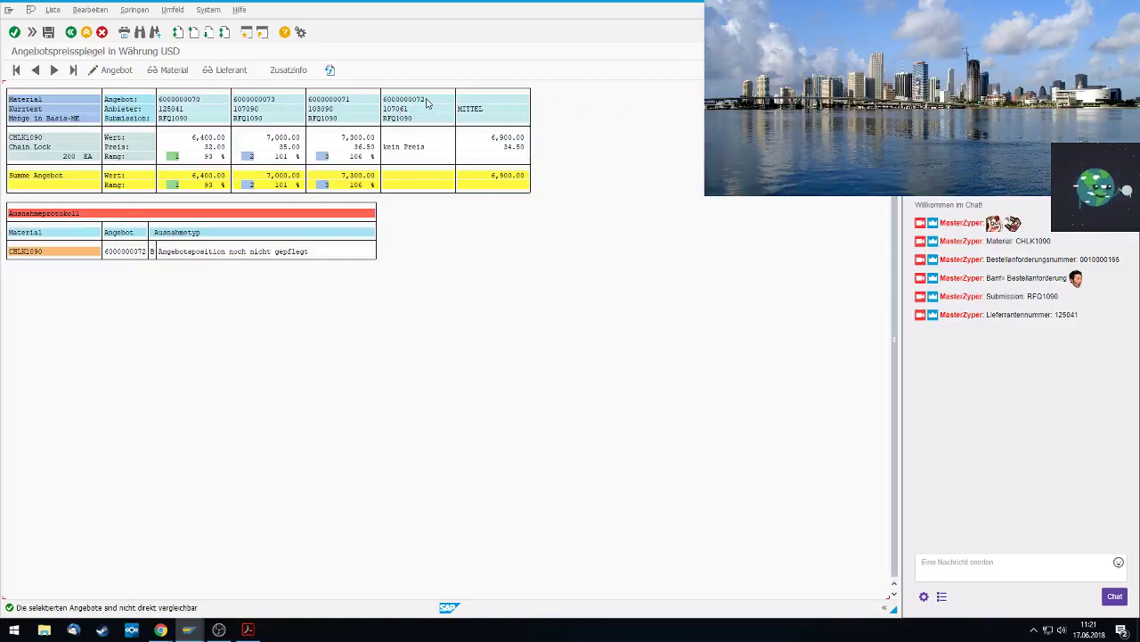
Inspect the unpriced Spy Gear quotation from the price comparison and return without saving it
double_click(396, 106)
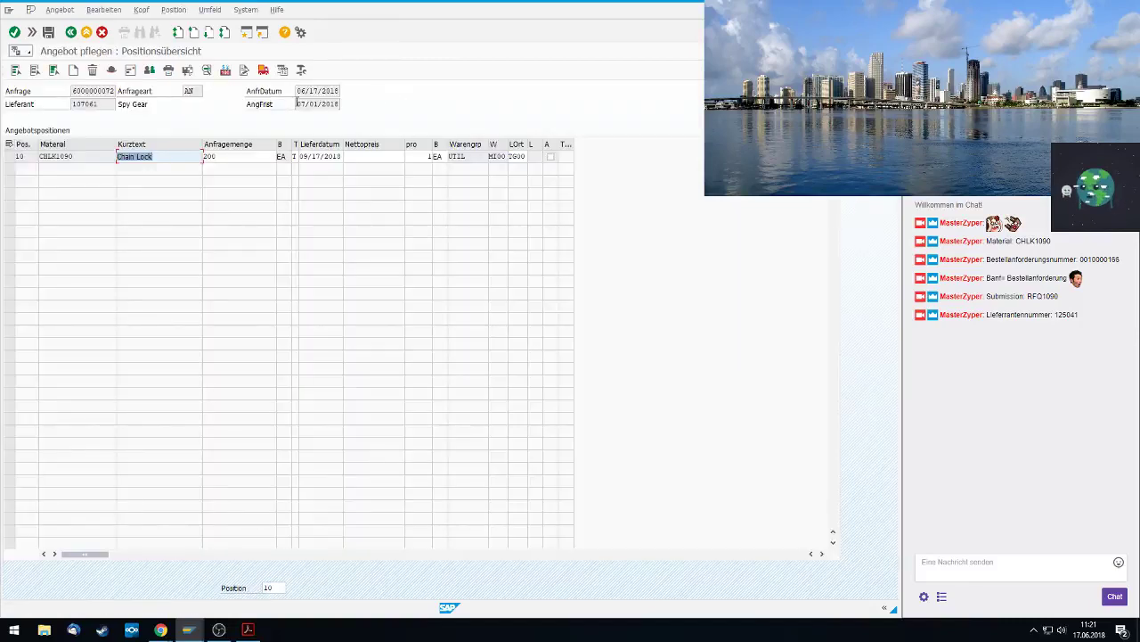
click(383, 159)
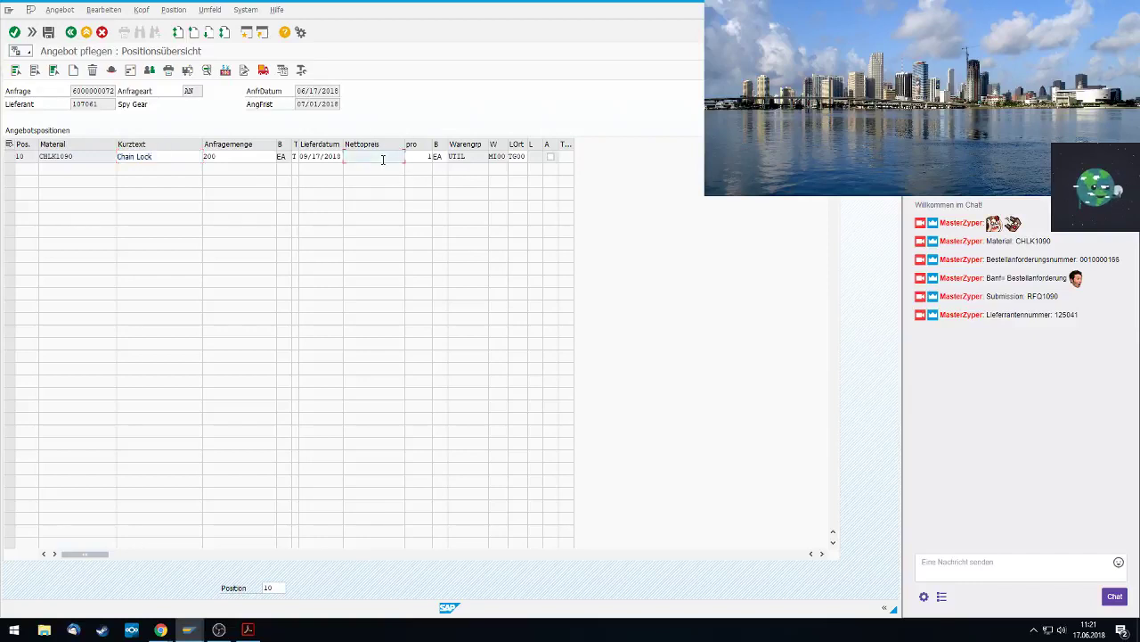
click(84, 34)
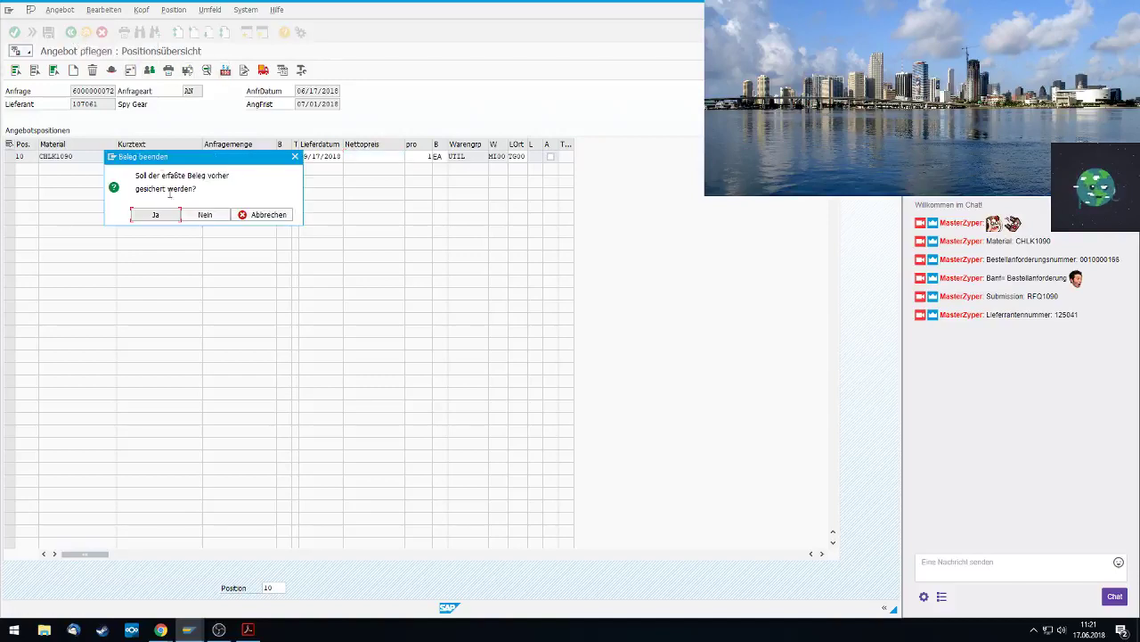
click(201, 216)
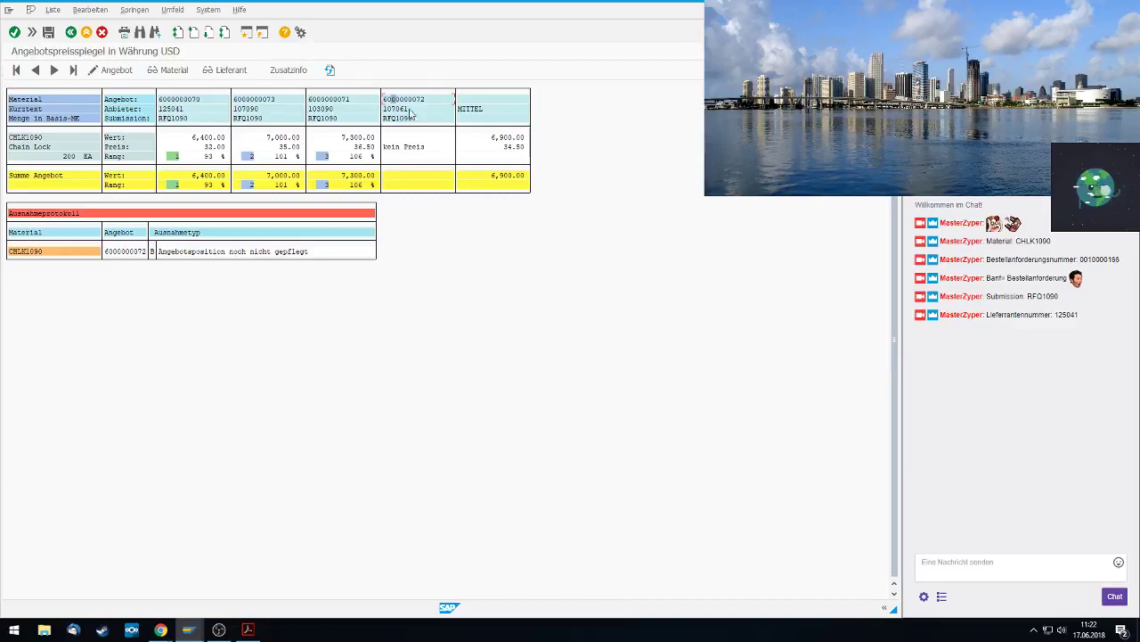
double_click(405, 108)
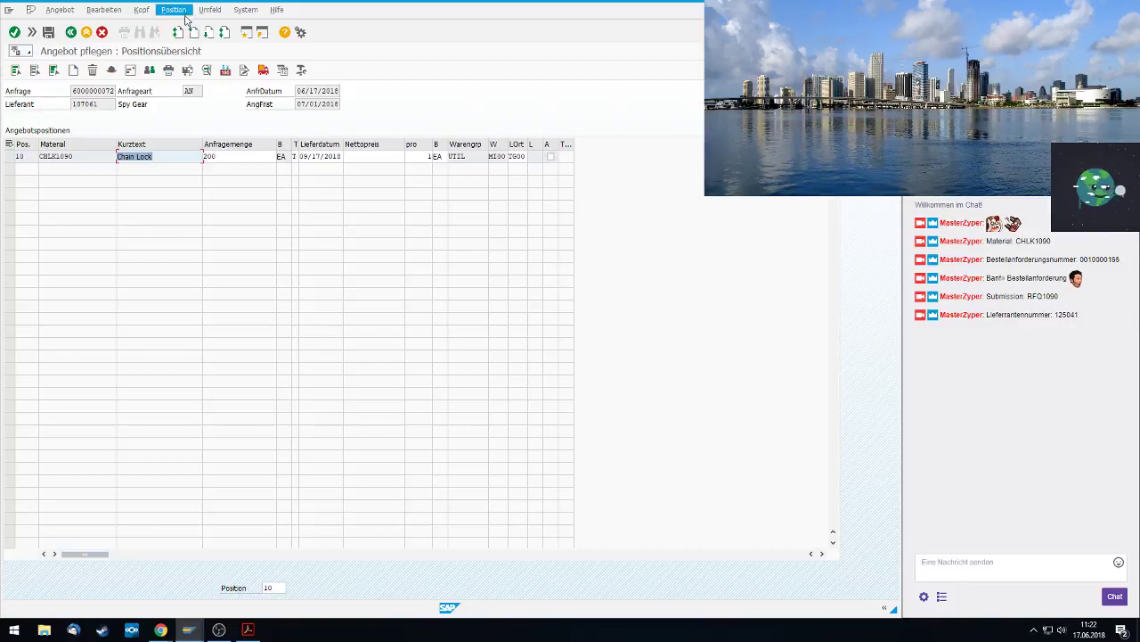
click(87, 34)
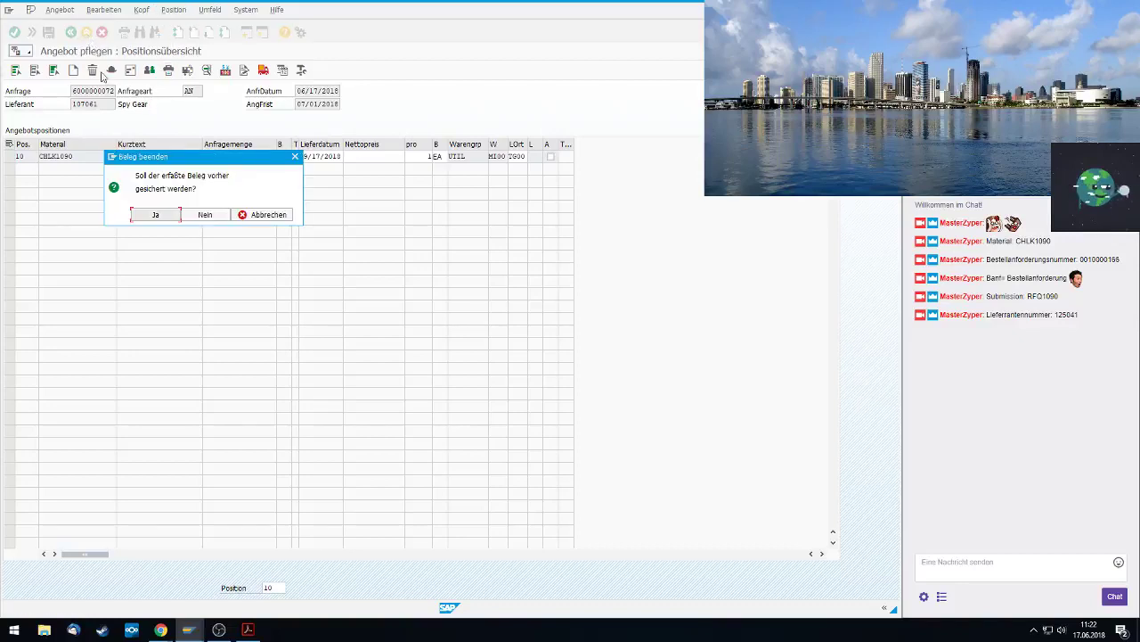
click(203, 214)
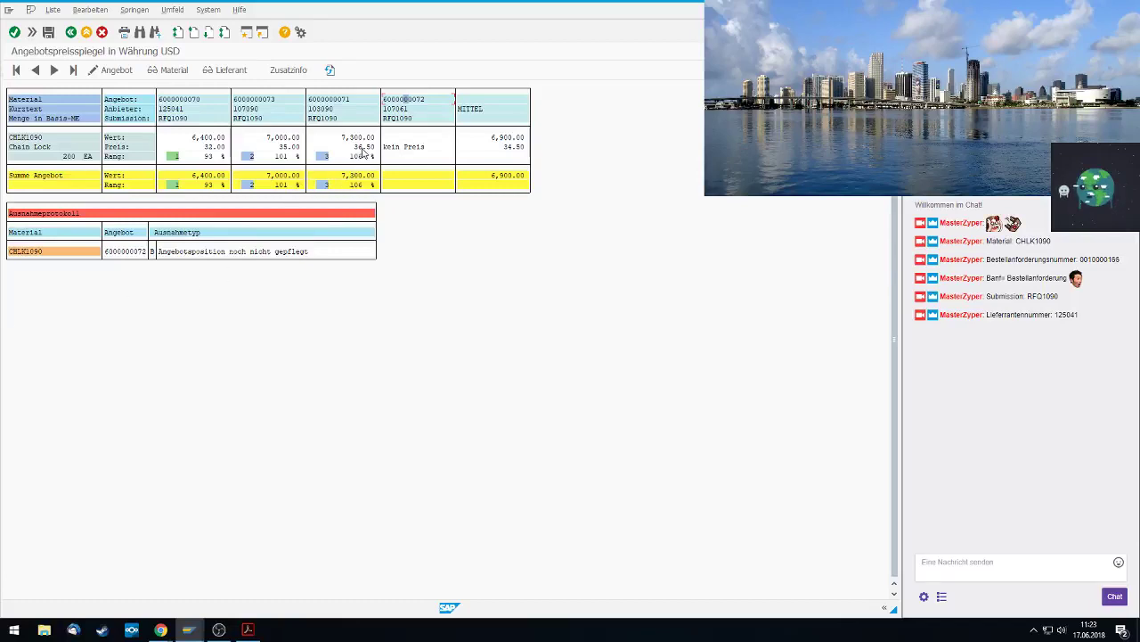
Flag the Chain Lock item as rejected (A) in the Dallas Bike Basics quotation priced at 36.50 and save it
click(336, 105)
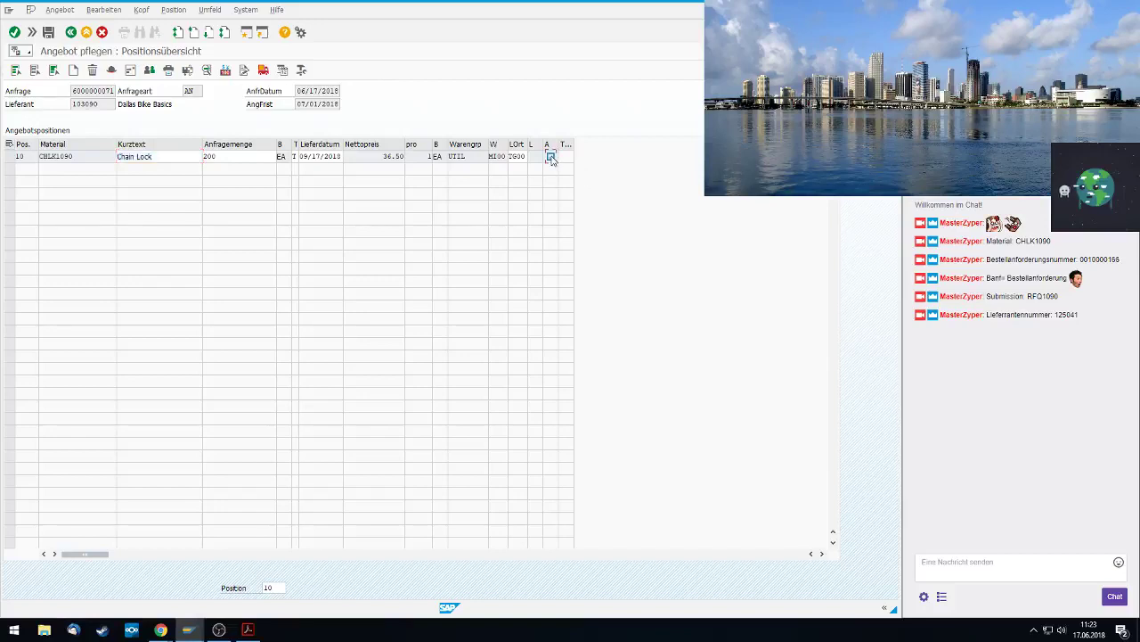
click(551, 157)
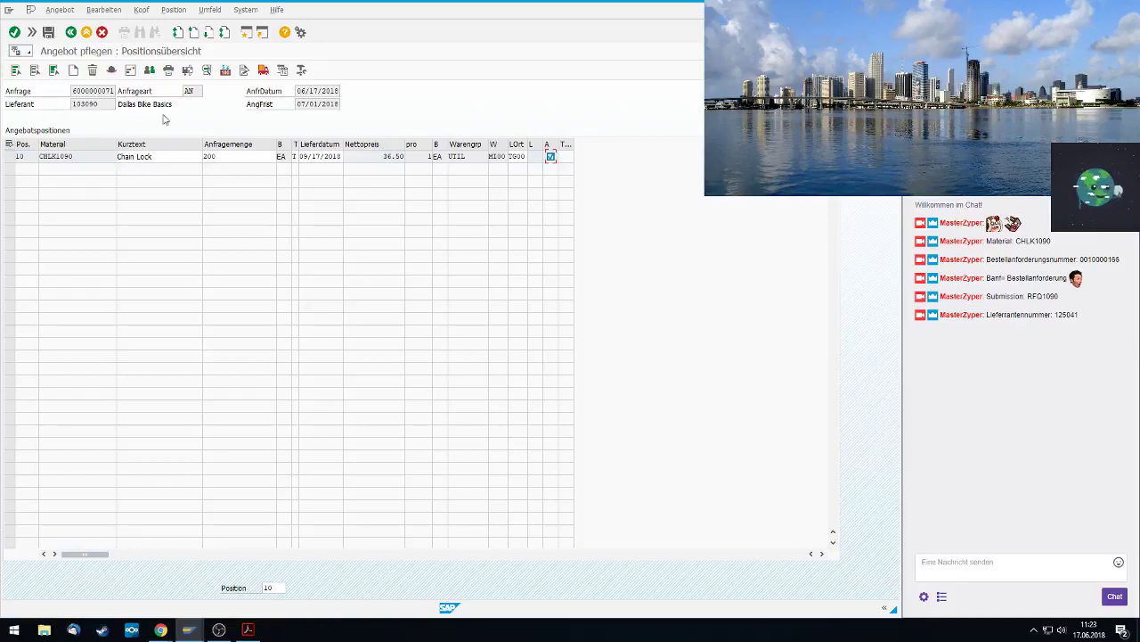
click(48, 32)
click(155, 254)
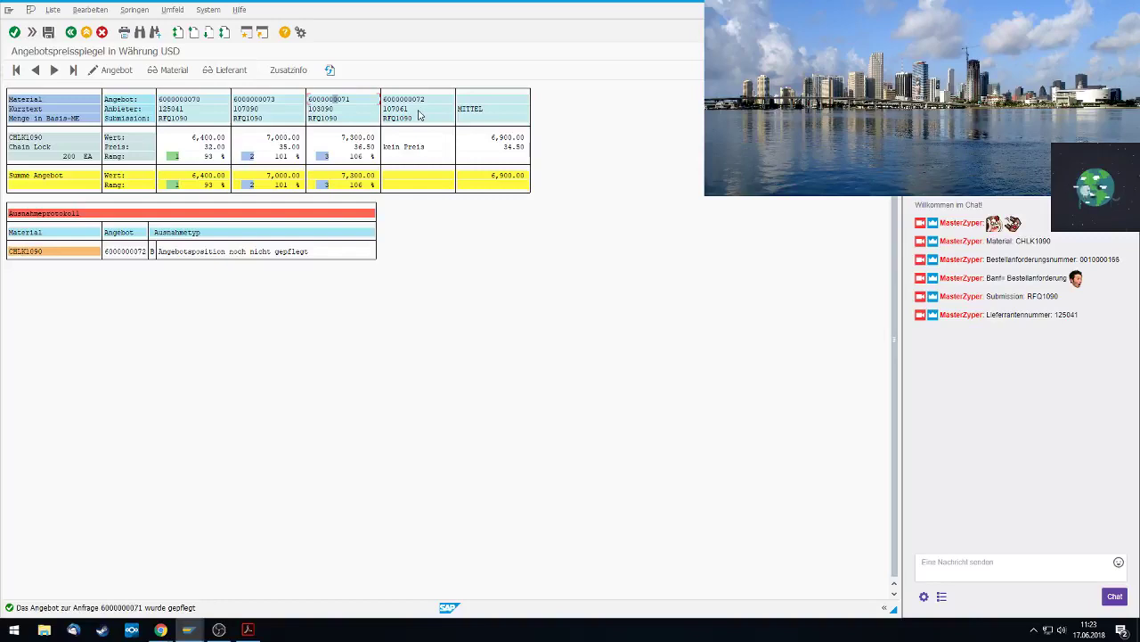
Flag the Chain Lock item as rejected (A) in the unpriced Spy Gear quotation and save it
double_click(410, 108)
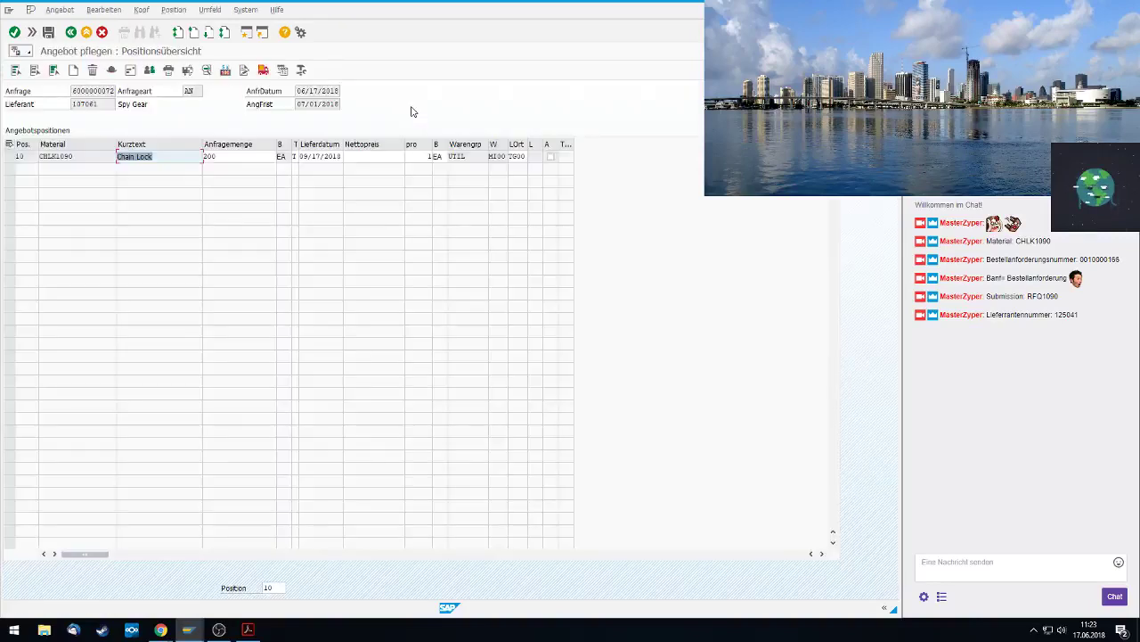
click(550, 156)
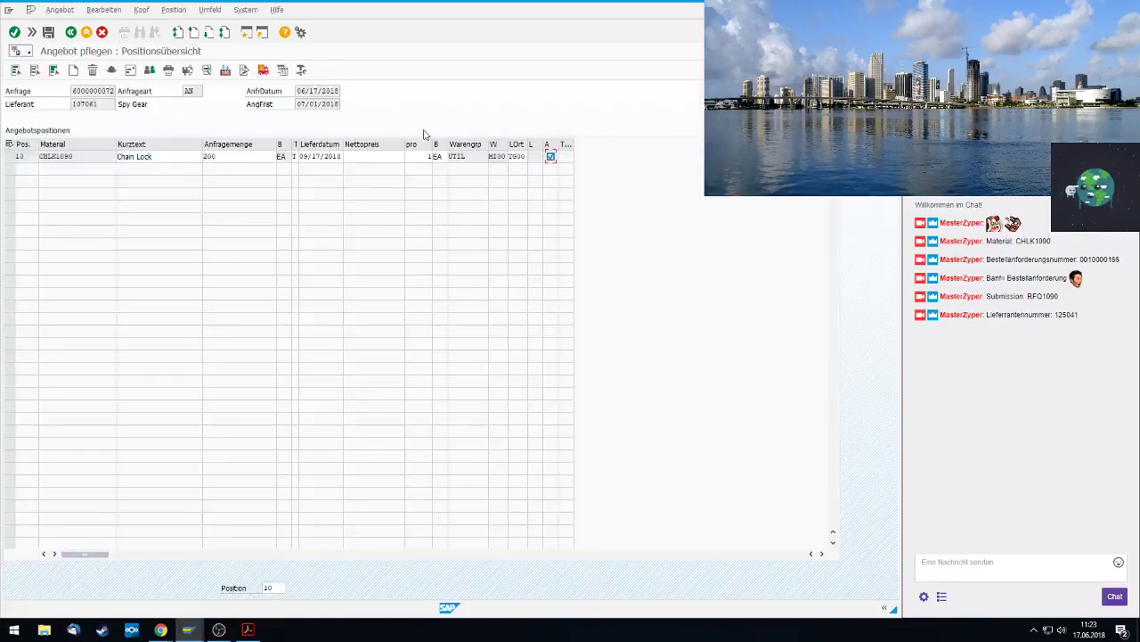
click(48, 32)
click(159, 253)
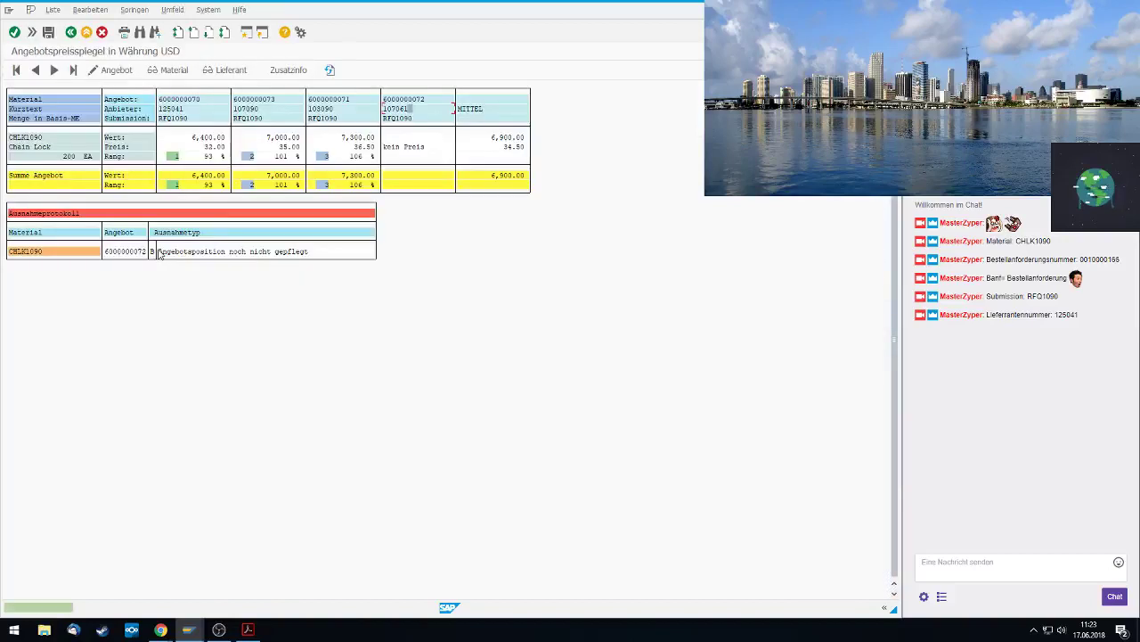
Flag the Chain Lock item as rejected (A) in the quotation priced at 35.00 and save it
double_click(268, 110)
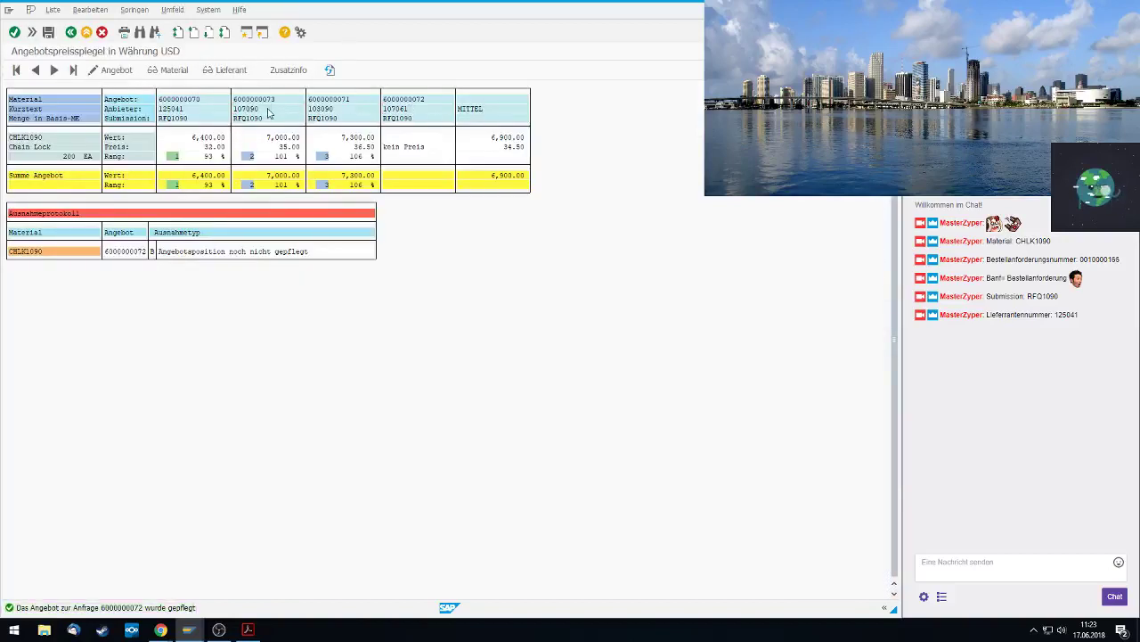
click(550, 156)
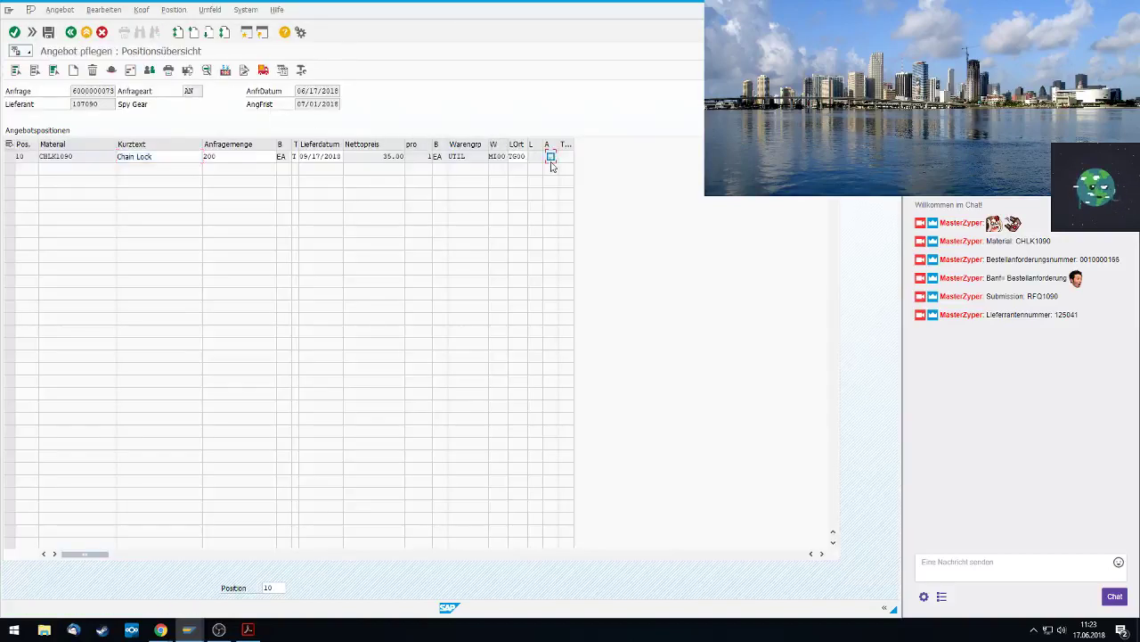
click(48, 32)
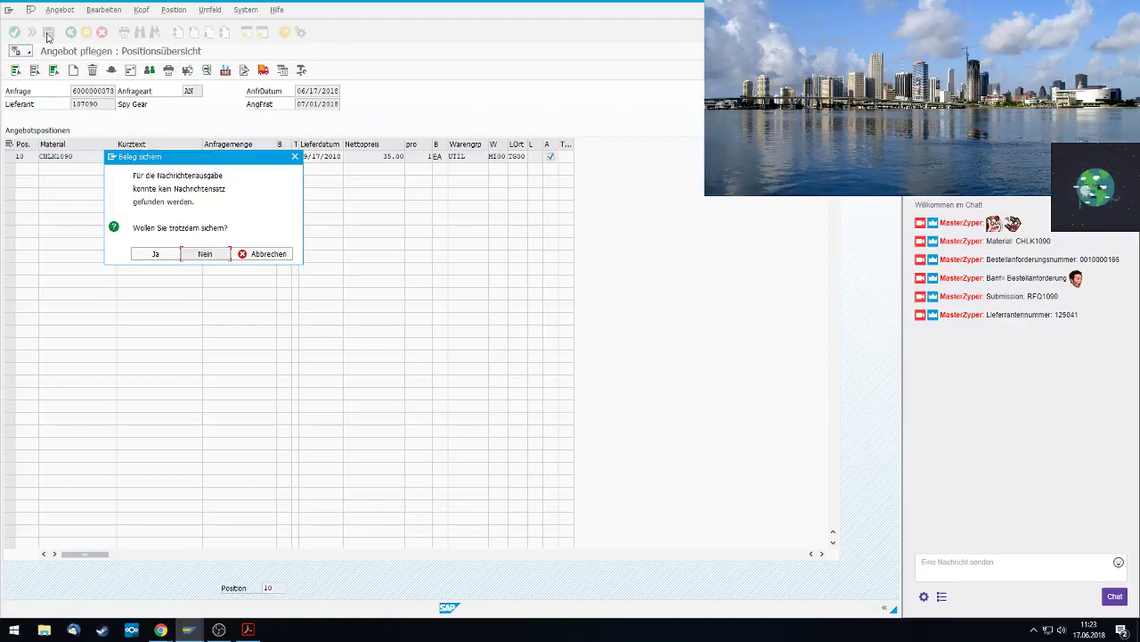
click(161, 253)
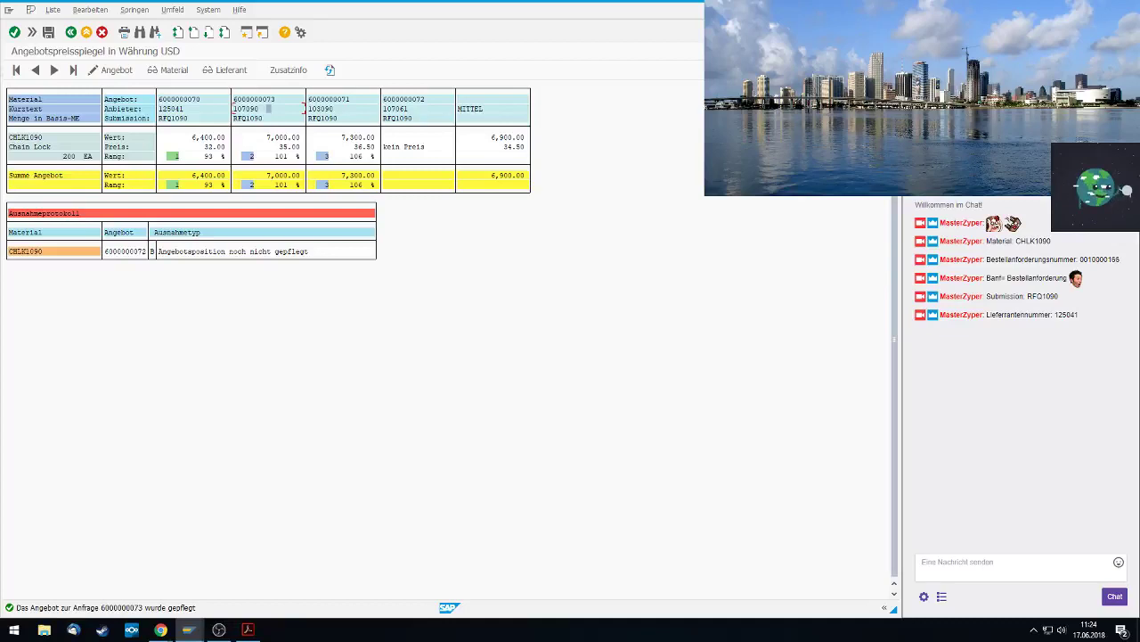
Leave the quotation price comparison list for RFQ1090
right_click(401, 101)
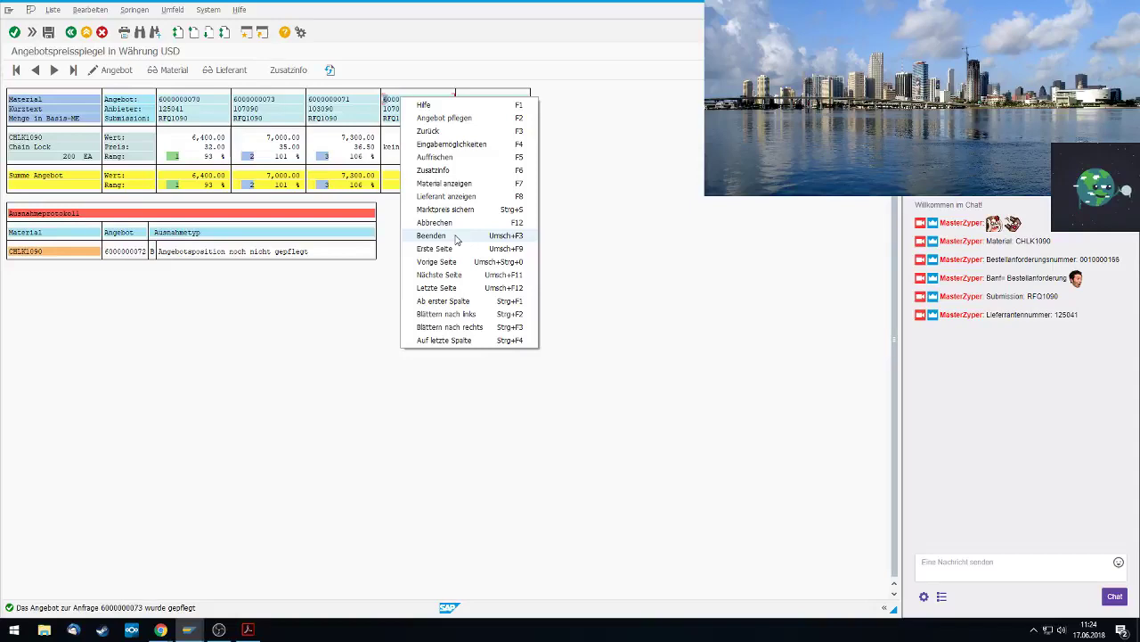
click(343, 274)
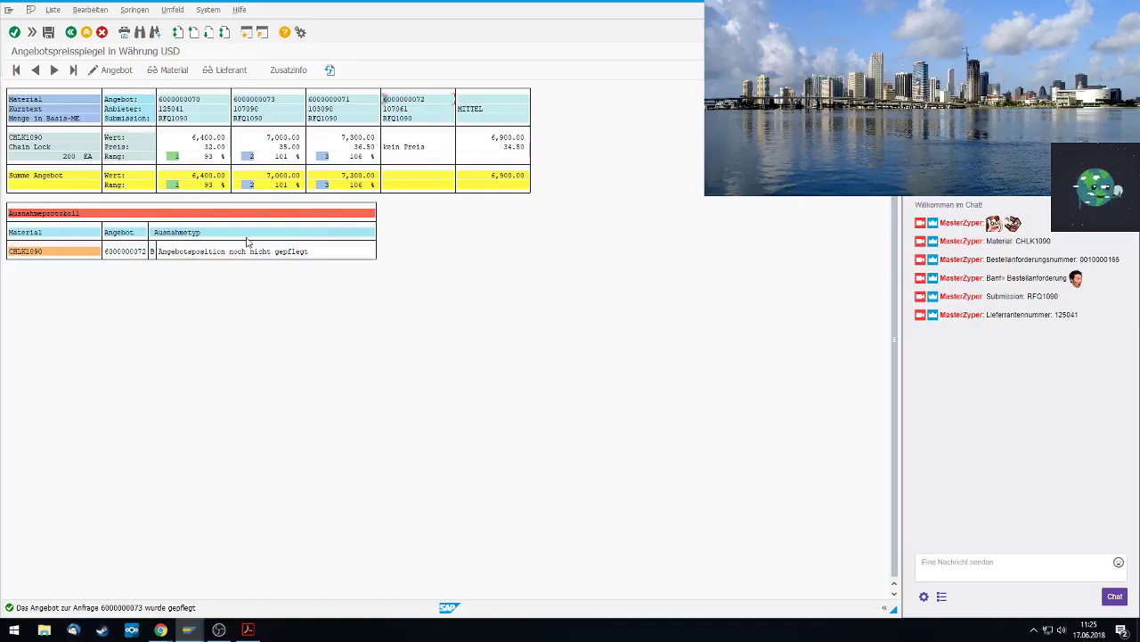
click(85, 33)
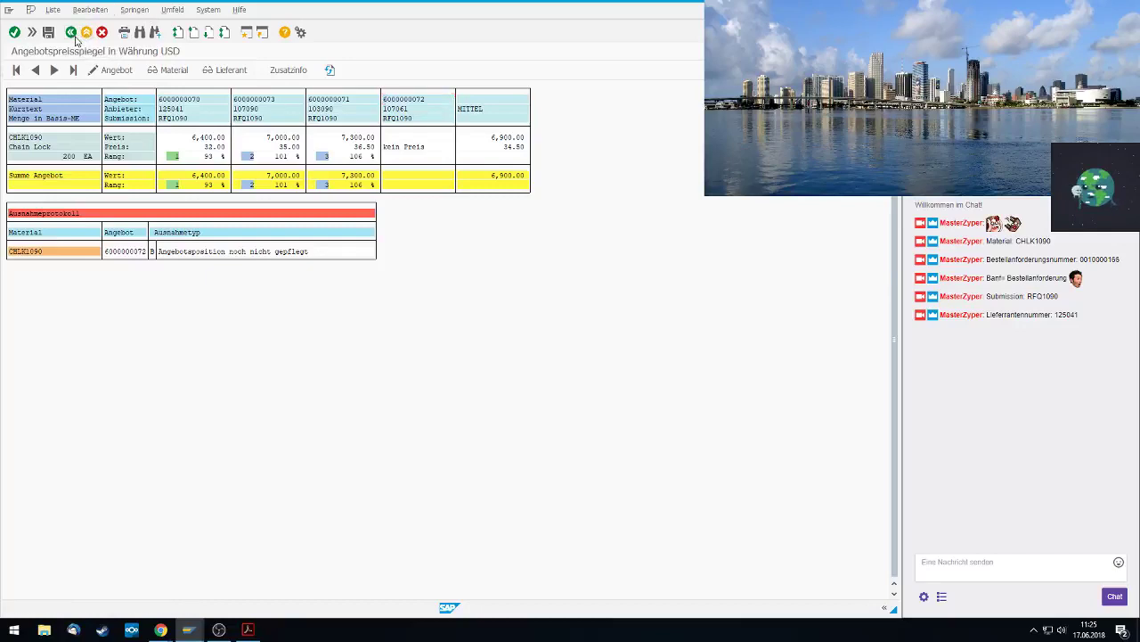
click(36, 71)
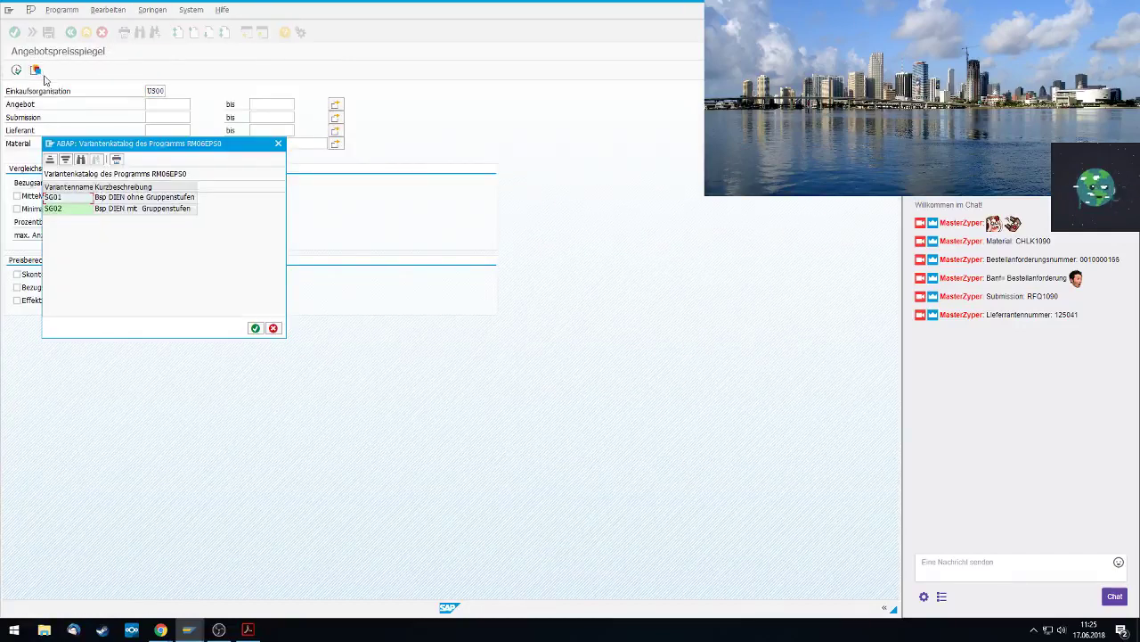
click(255, 328)
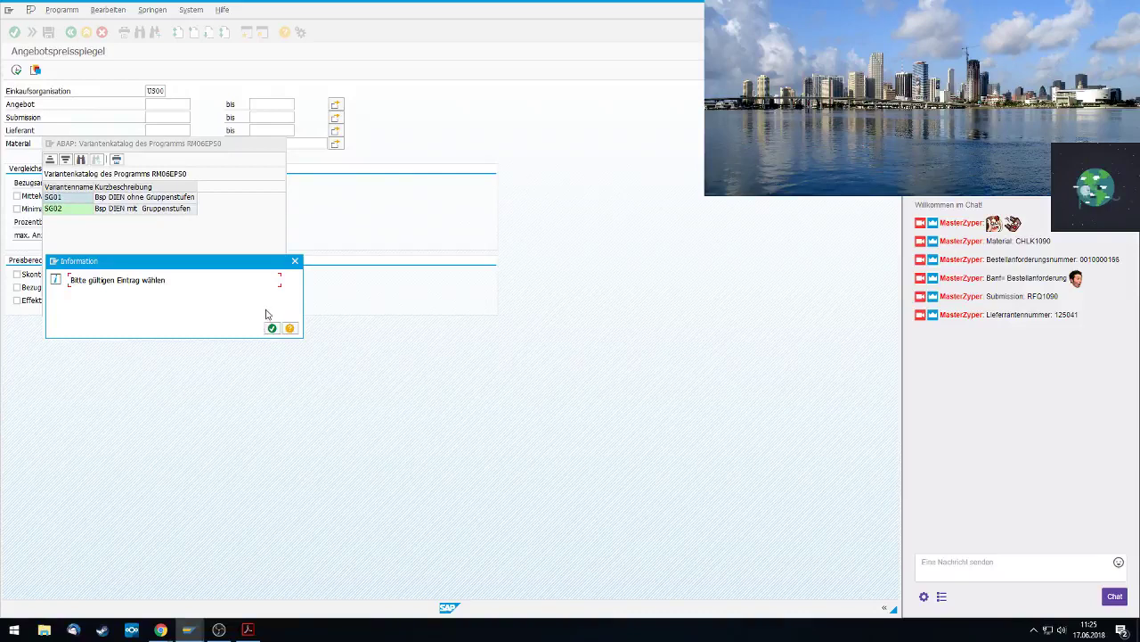
click(265, 329)
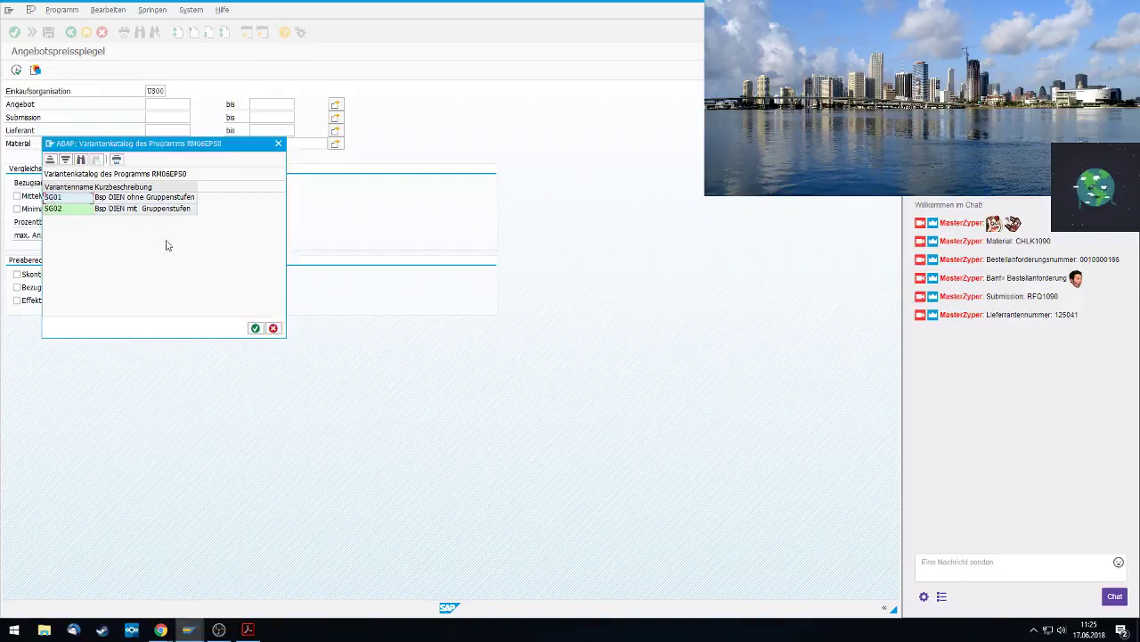
double_click(80, 207)
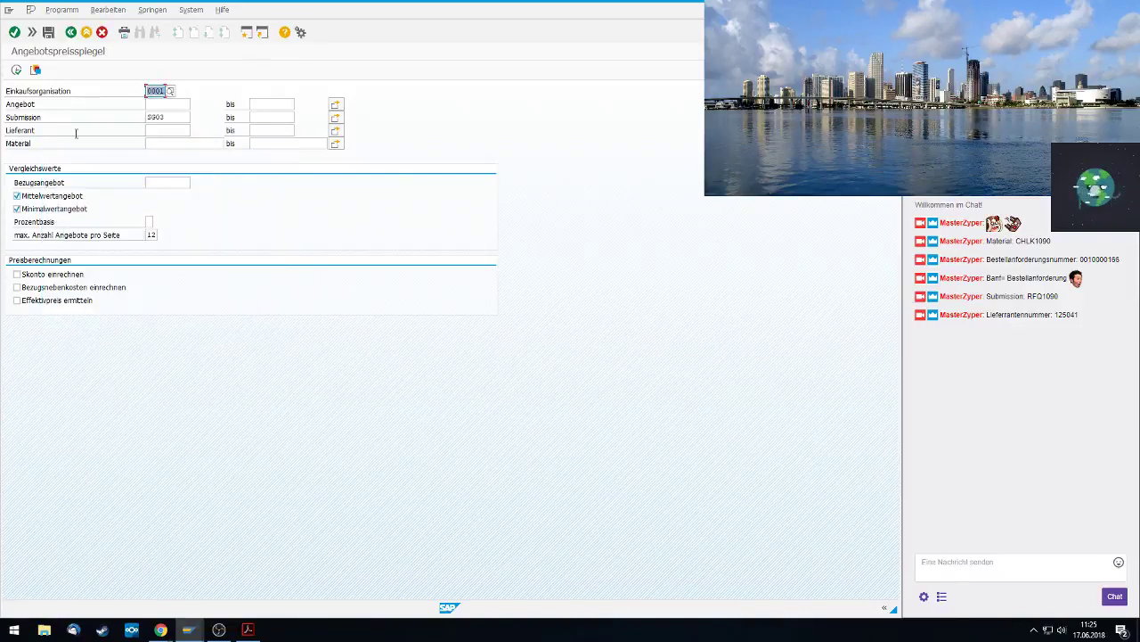
click(36, 69)
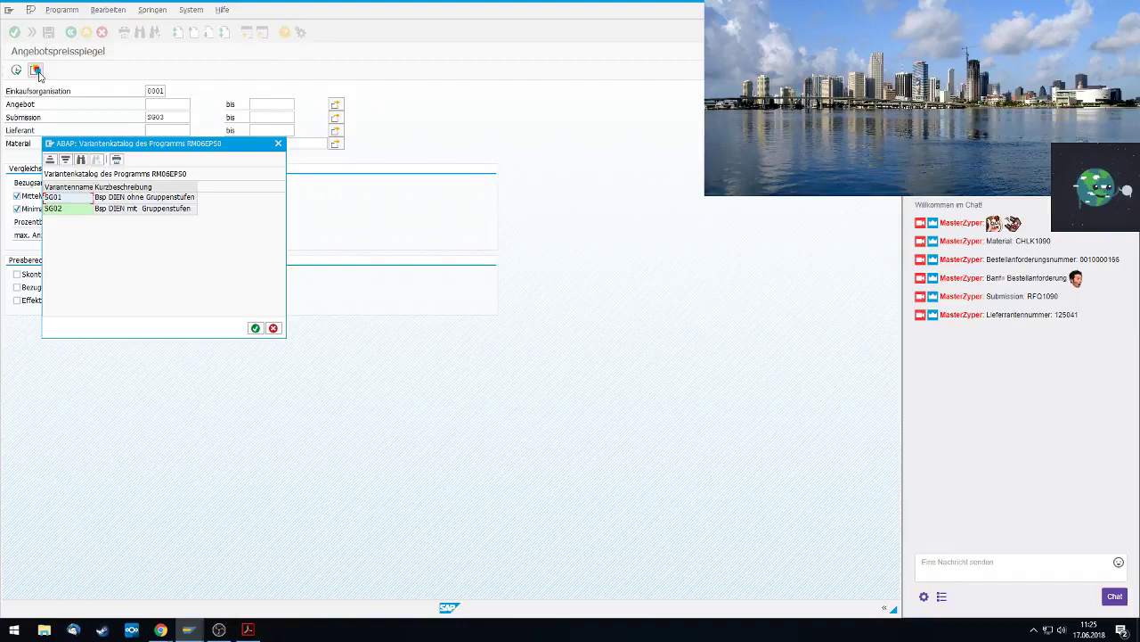
click(272, 327)
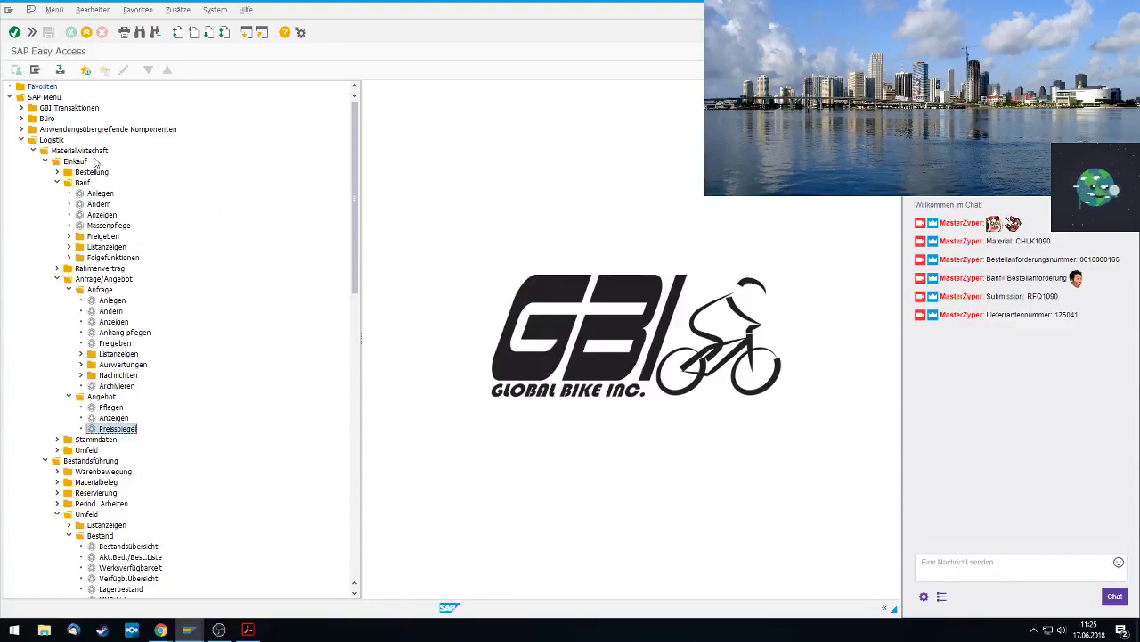
Start creating a purchase order with a known vendor (Lieferant/Lieferwerk bekannt) under Einkauf, Bestellung
click(64, 150)
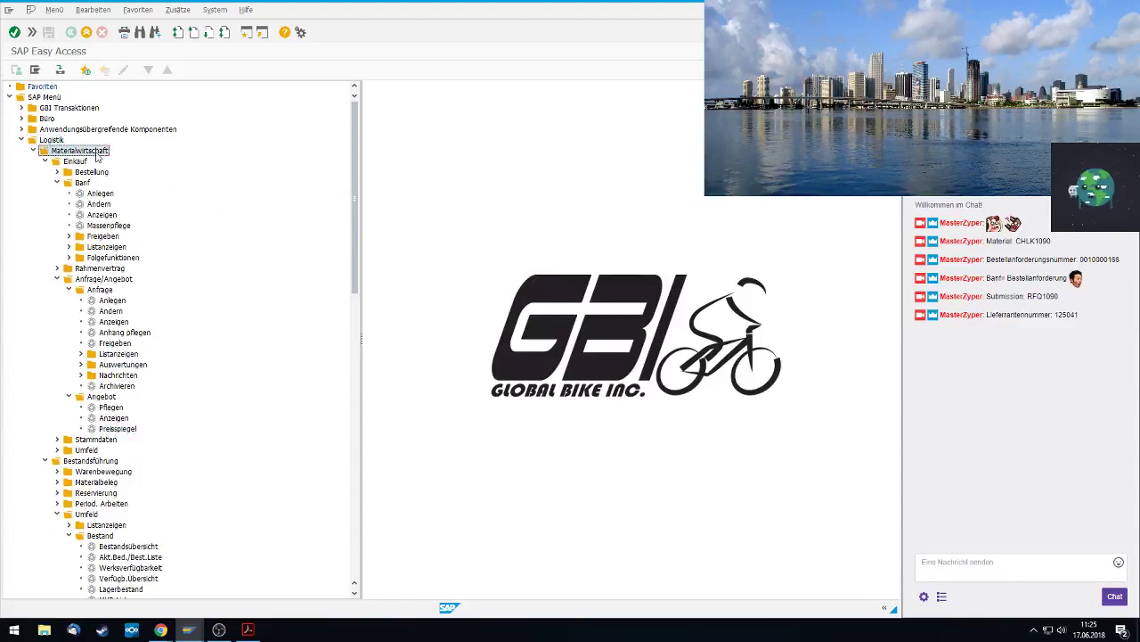
click(80, 162)
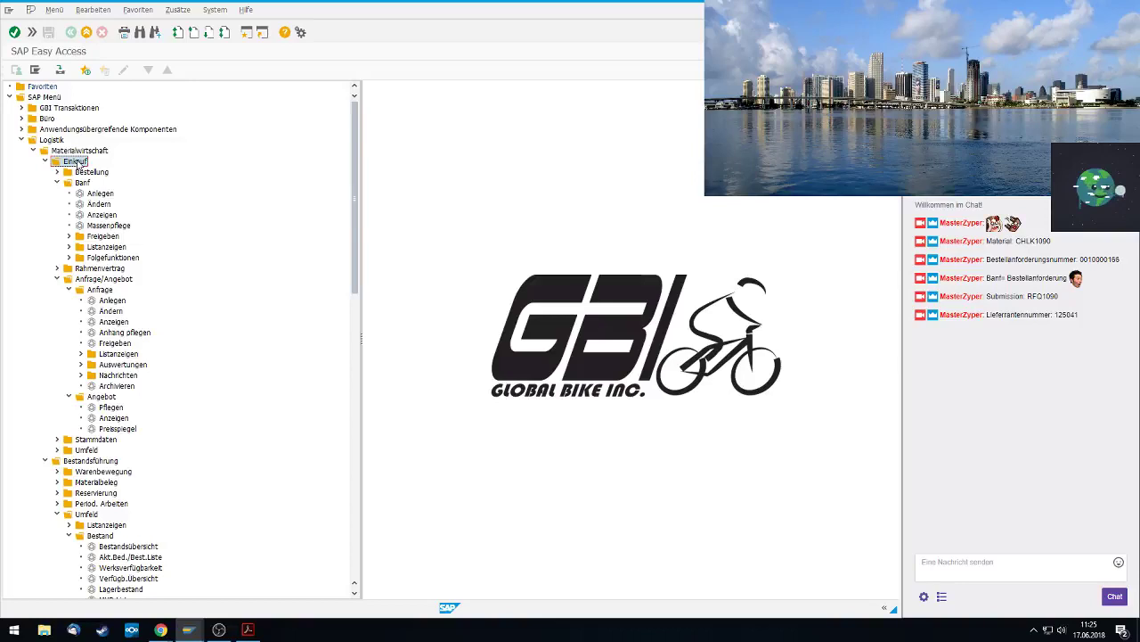
double_click(91, 172)
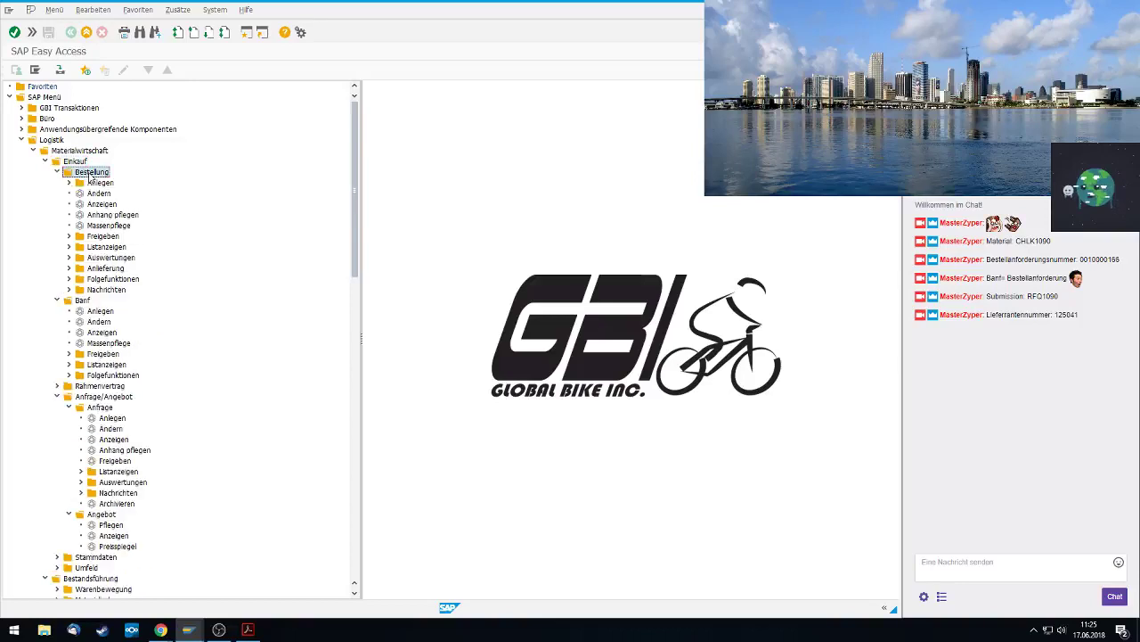
double_click(98, 184)
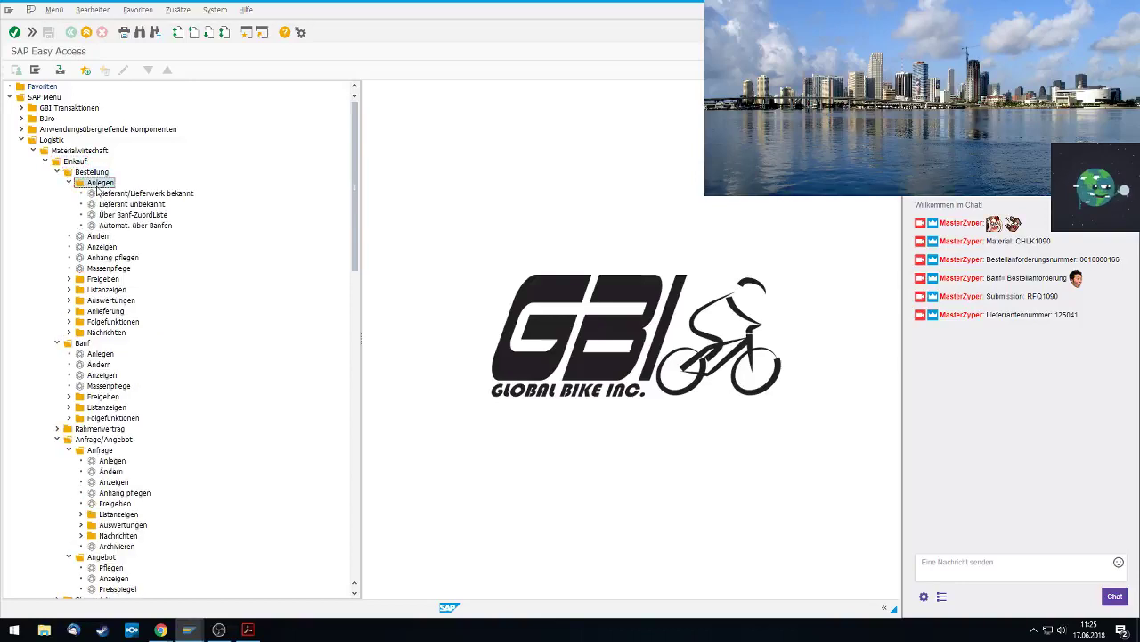
key(Down)
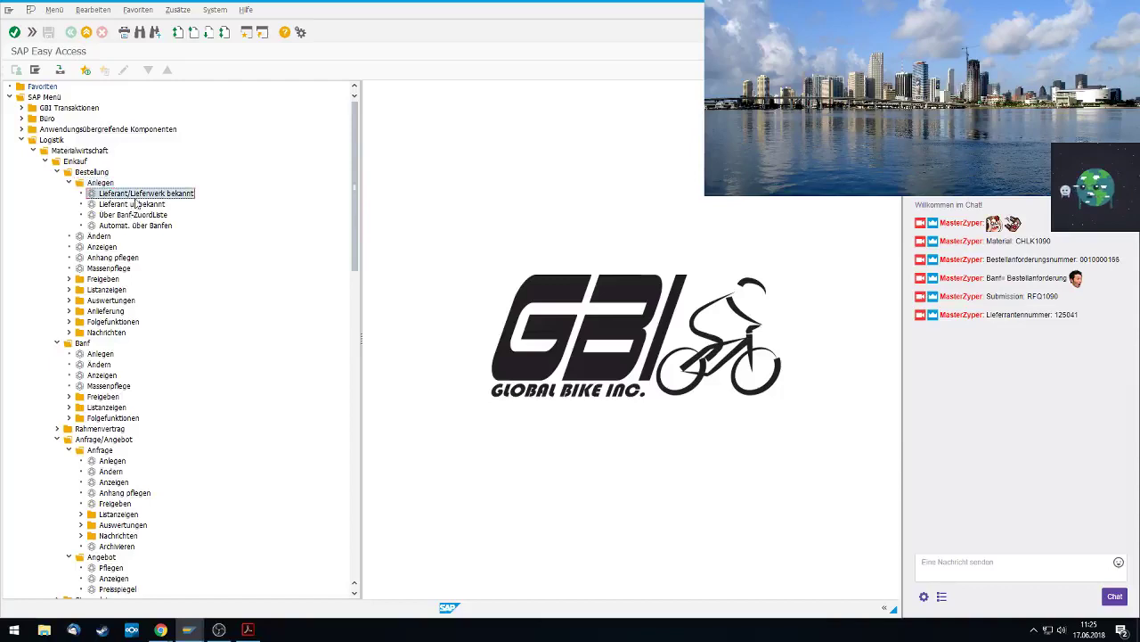
key(Return)
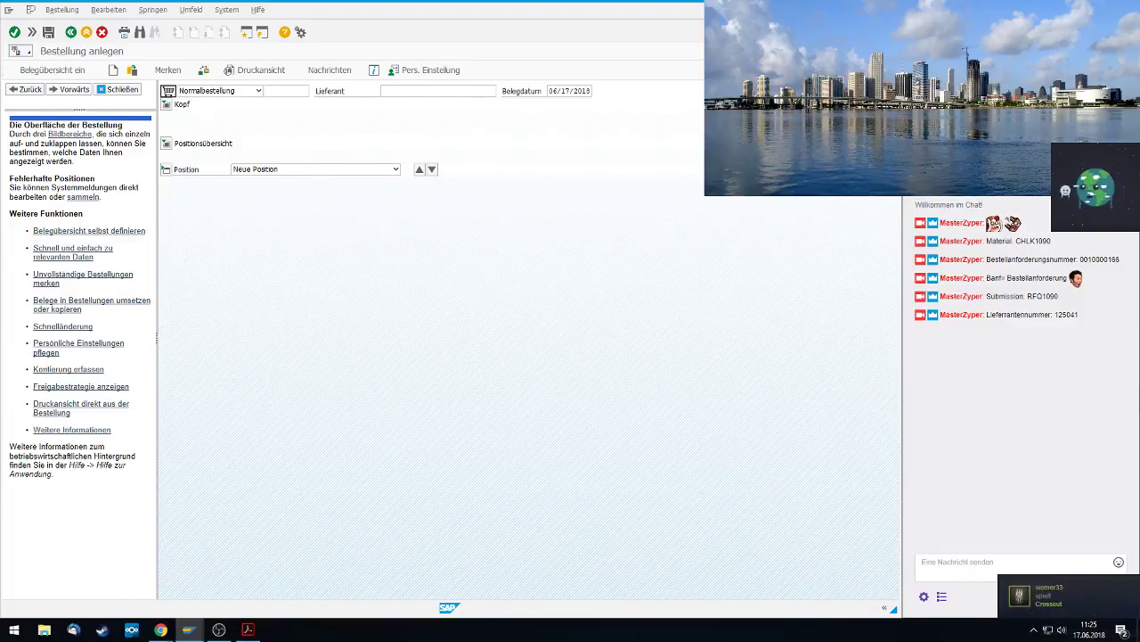
Show and widen the purchase order's document overview and choose RFQs (Anfragen) as its selection variant
click(70, 73)
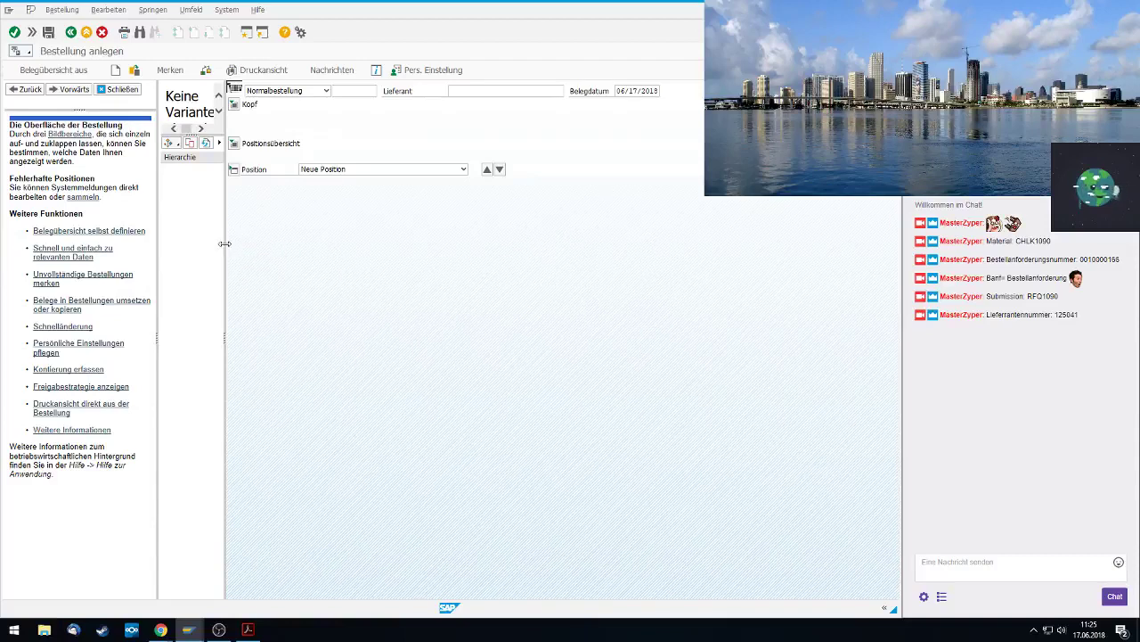
drag(224, 244, 362, 264)
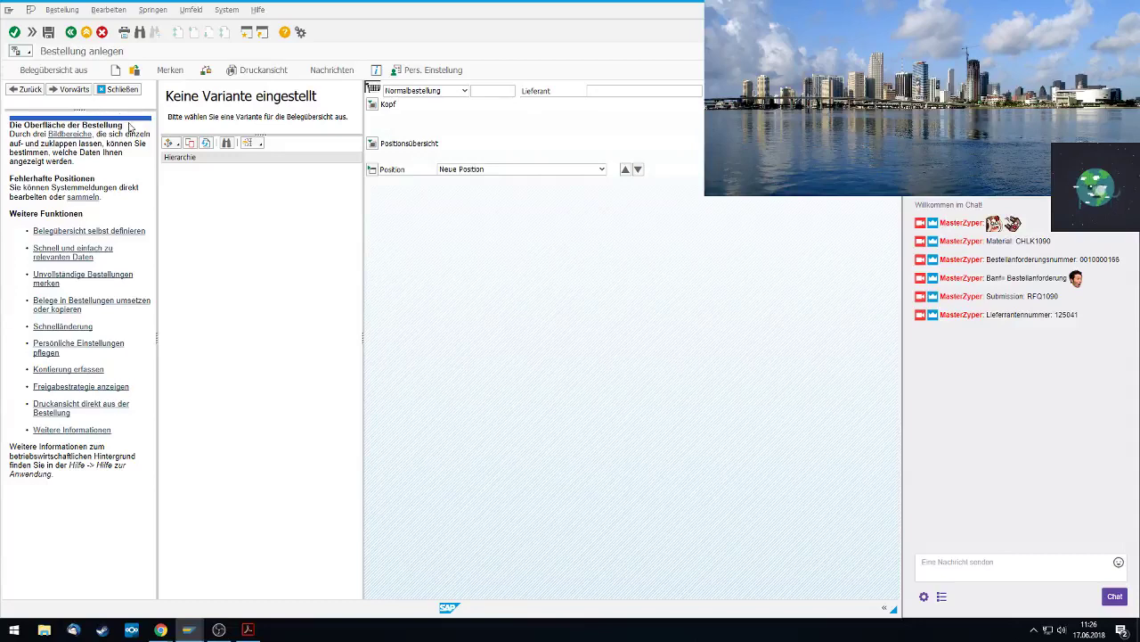
click(174, 145)
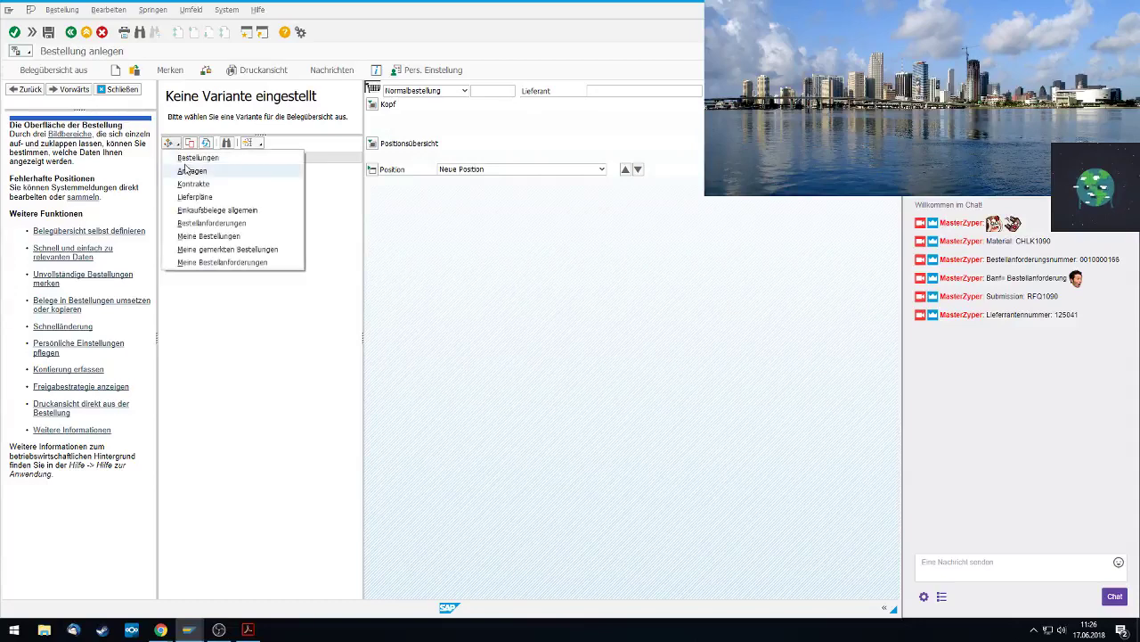
click(185, 170)
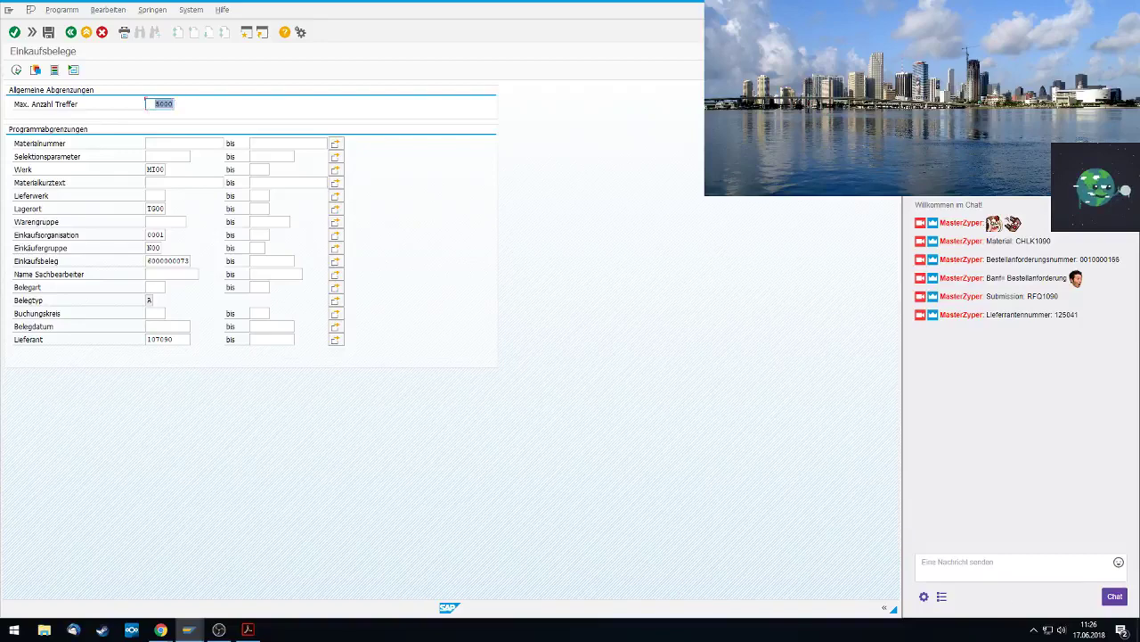
key(alt+Tab)
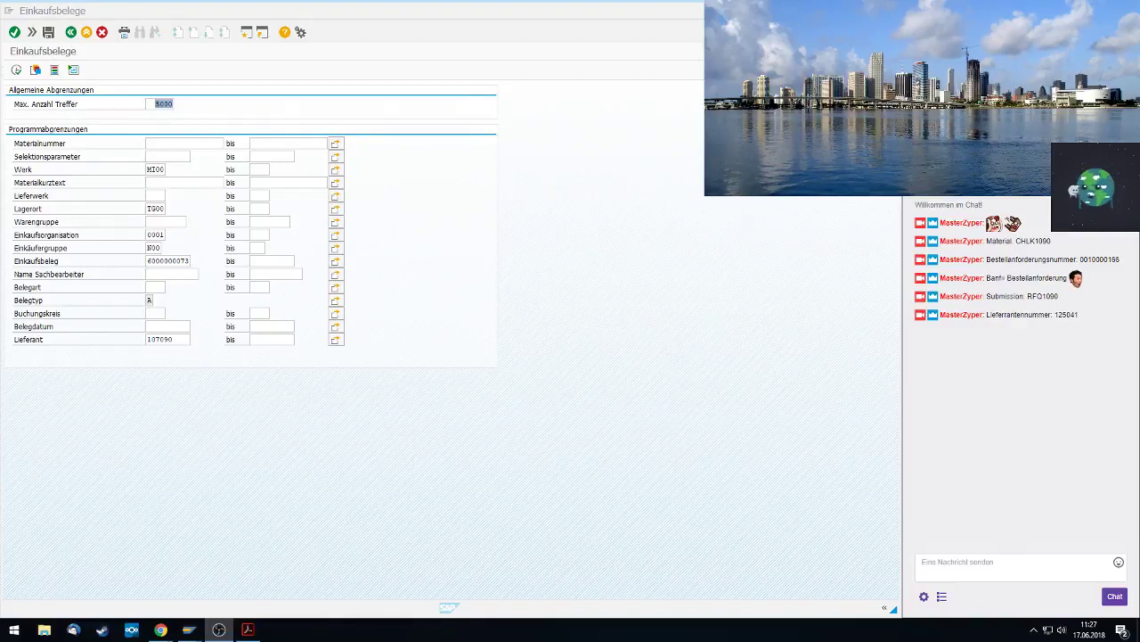
Open the value help for the material number and try searching by the short text 090
click(195, 143)
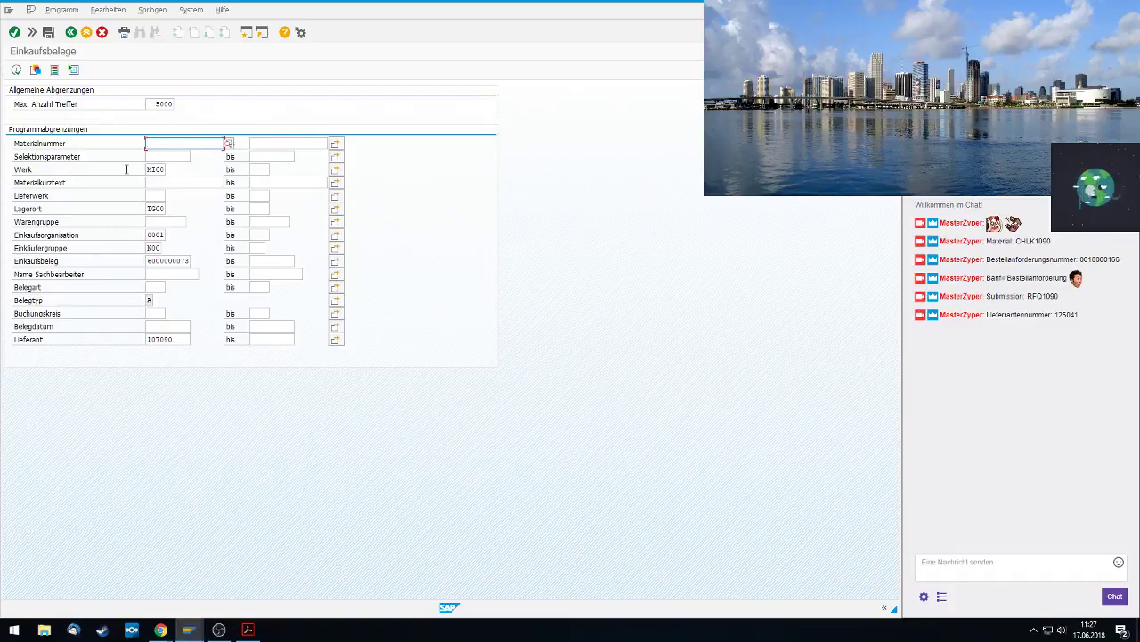
key(F4)
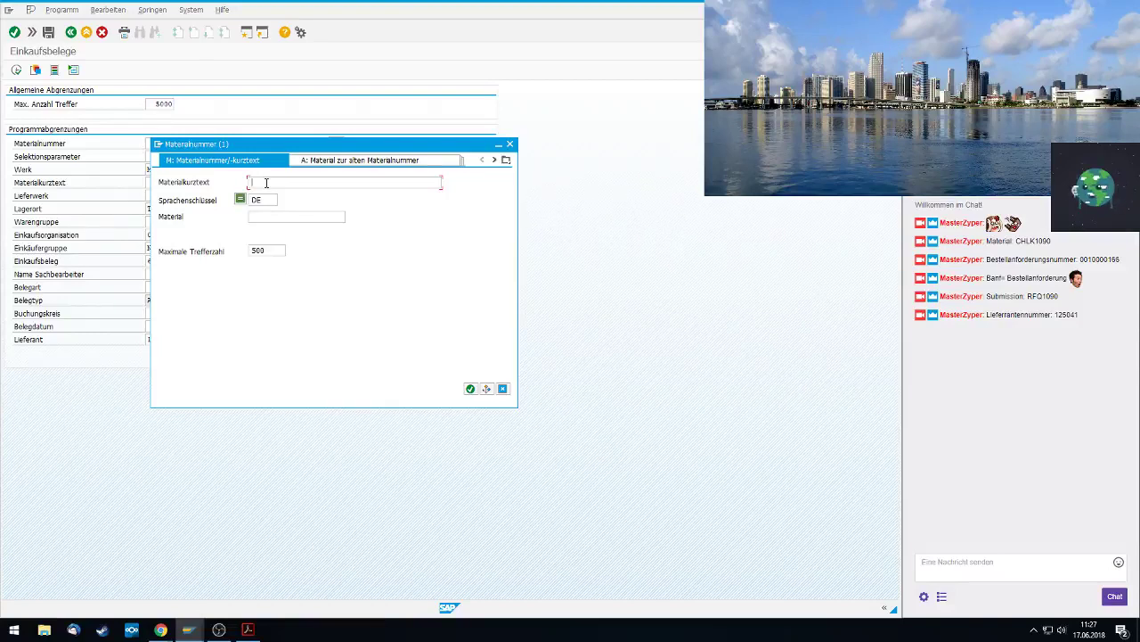
text(1090)
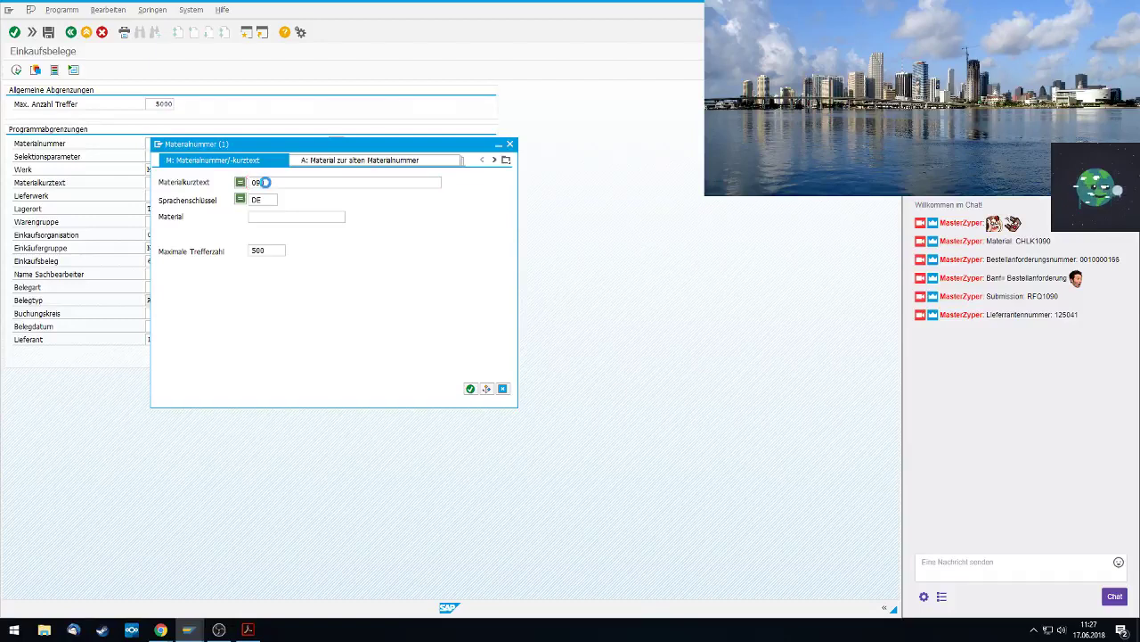
double_click(267, 182)
key(Return)
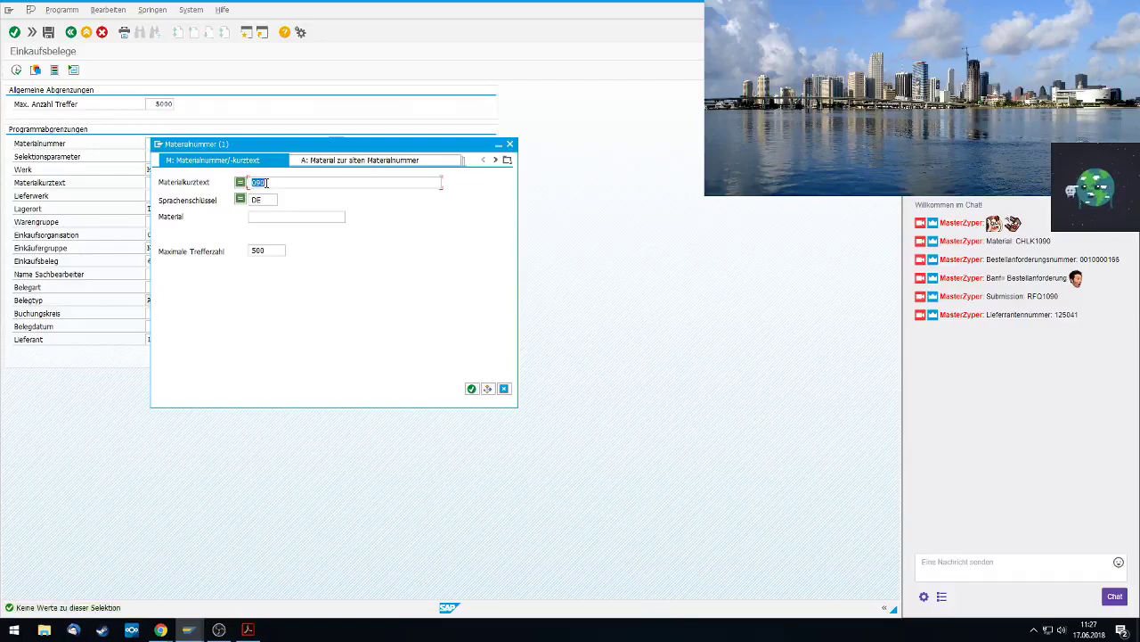
key(BackSpace)
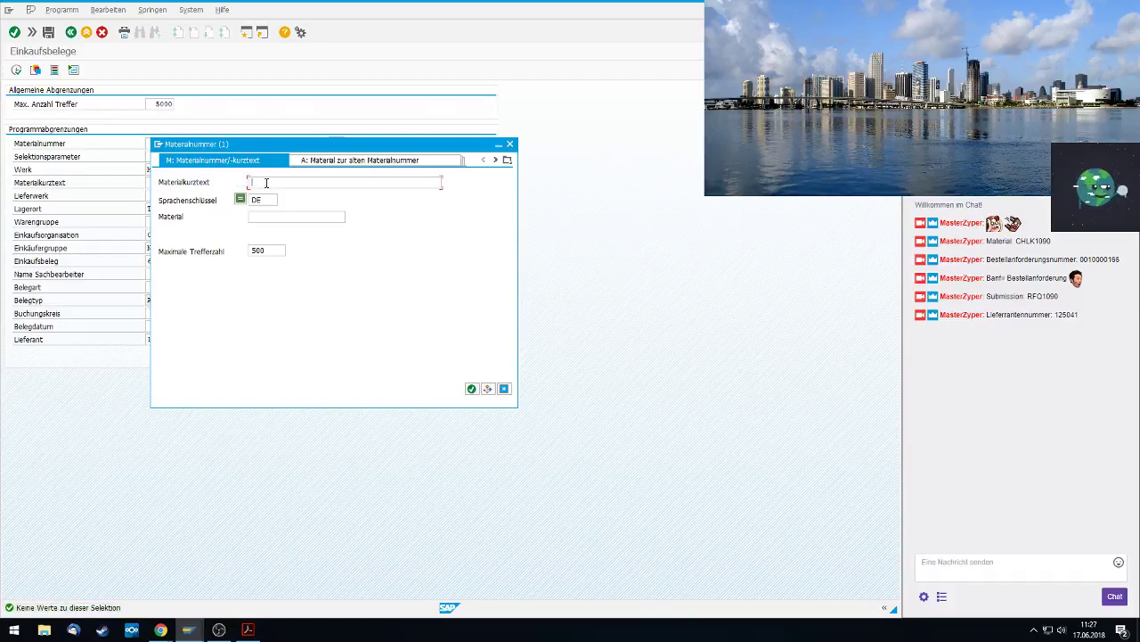
click(298, 216)
click(354, 162)
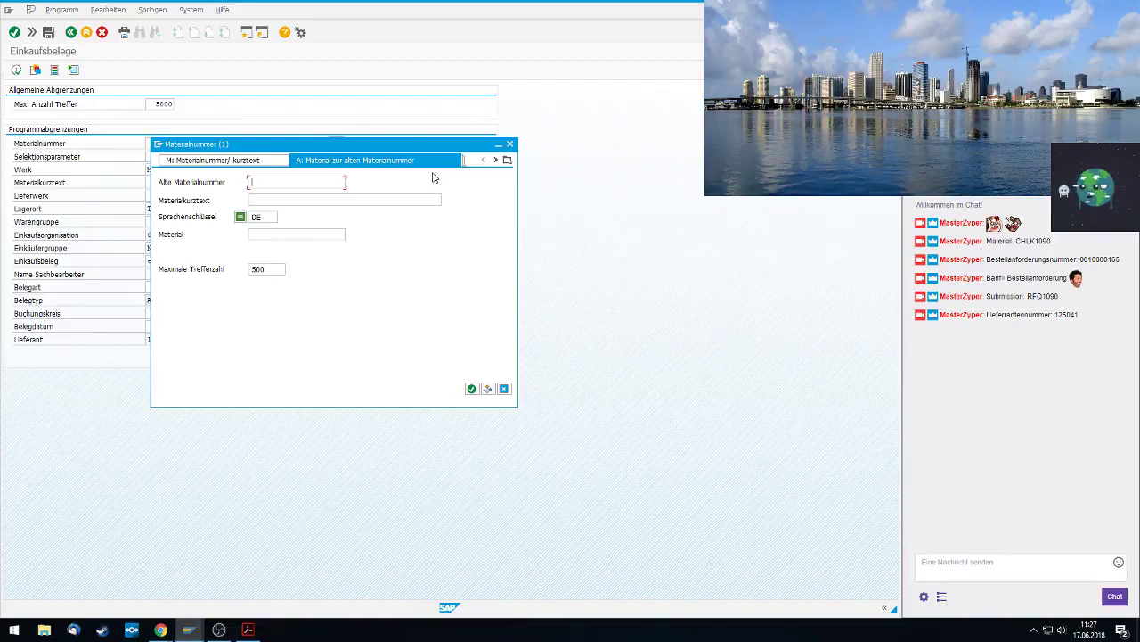
click(208, 157)
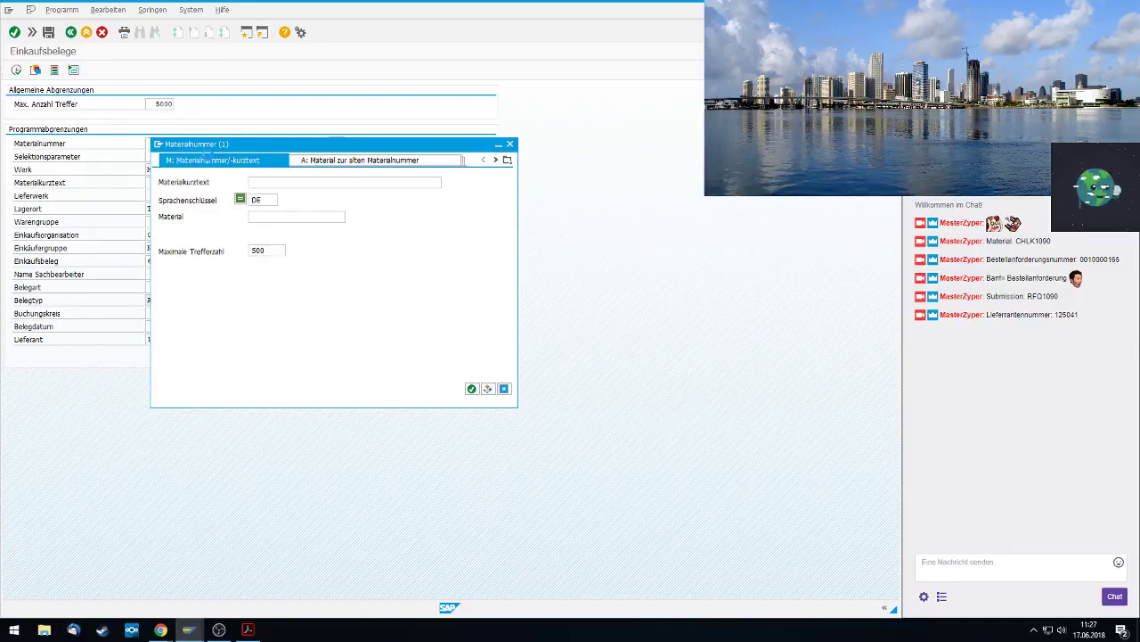
Find the material by the short text Kettenschloss and take CHLK1090 as the material number criterion
click(272, 183)
text(Kettenschlo)
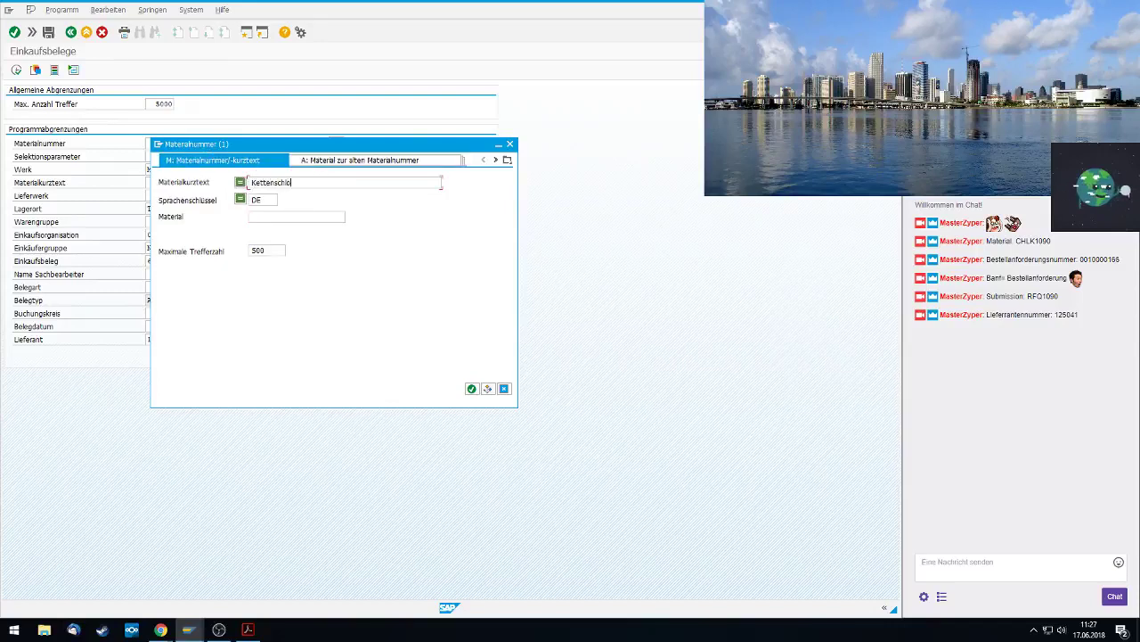
text(ss)
key(Return)
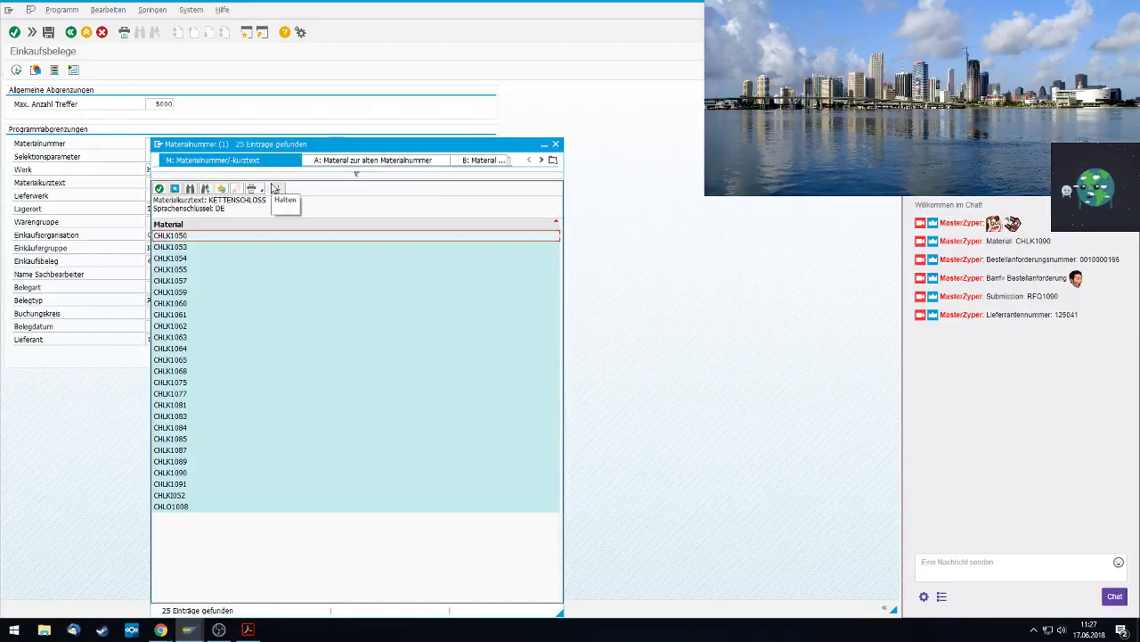
click(187, 473)
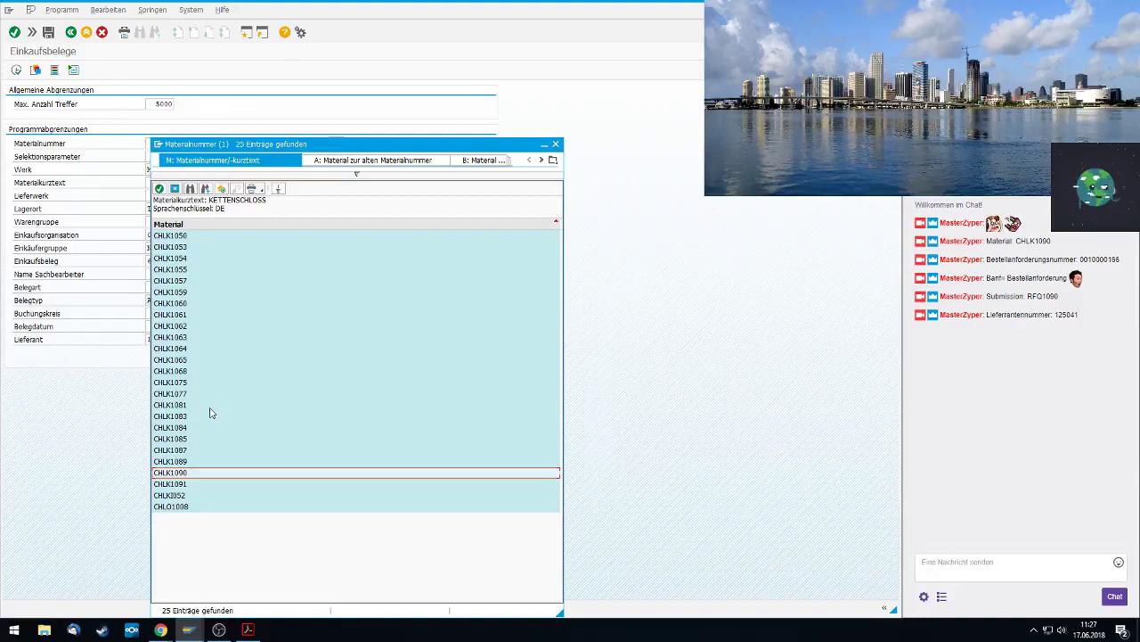
double_click(178, 473)
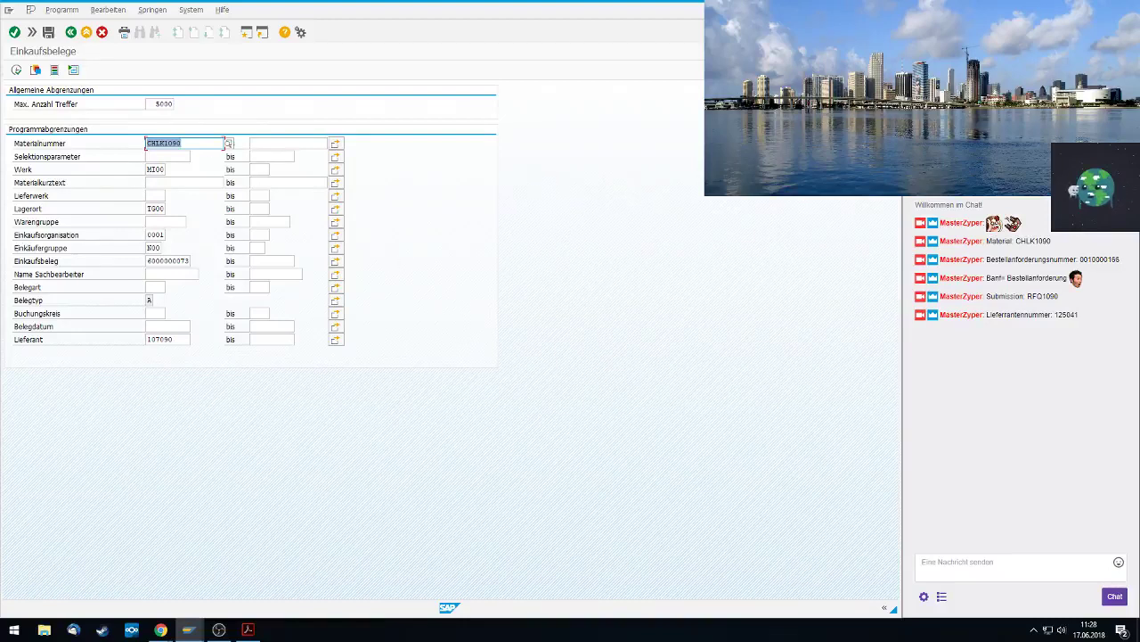
Run the RFQ selection and expand the header and item overview of the new purchase order
click(16, 70)
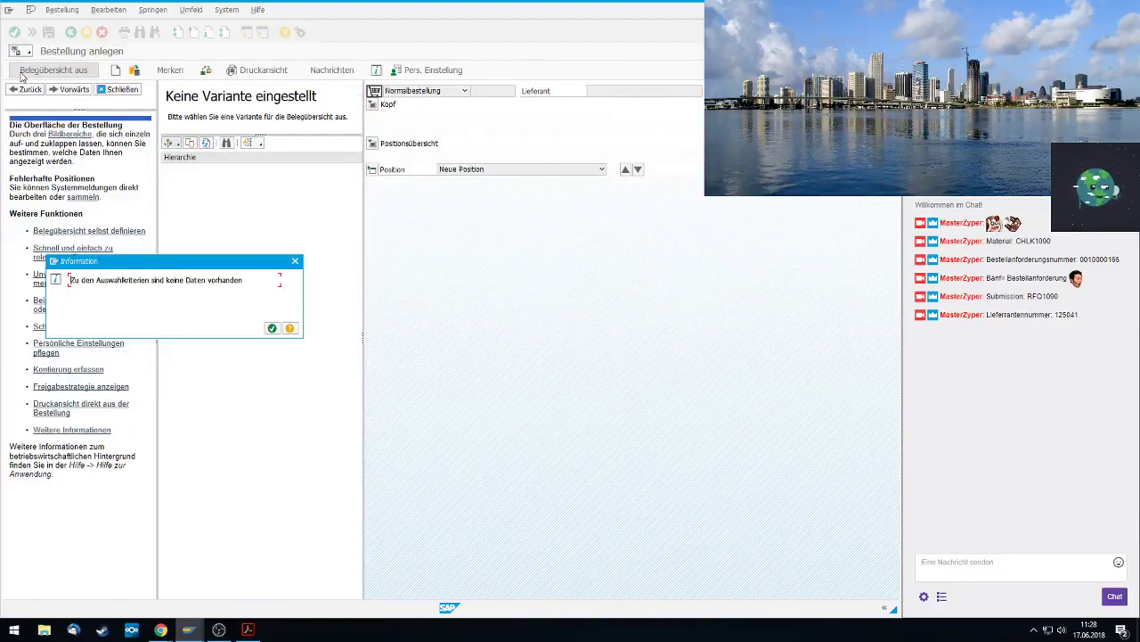
click(272, 328)
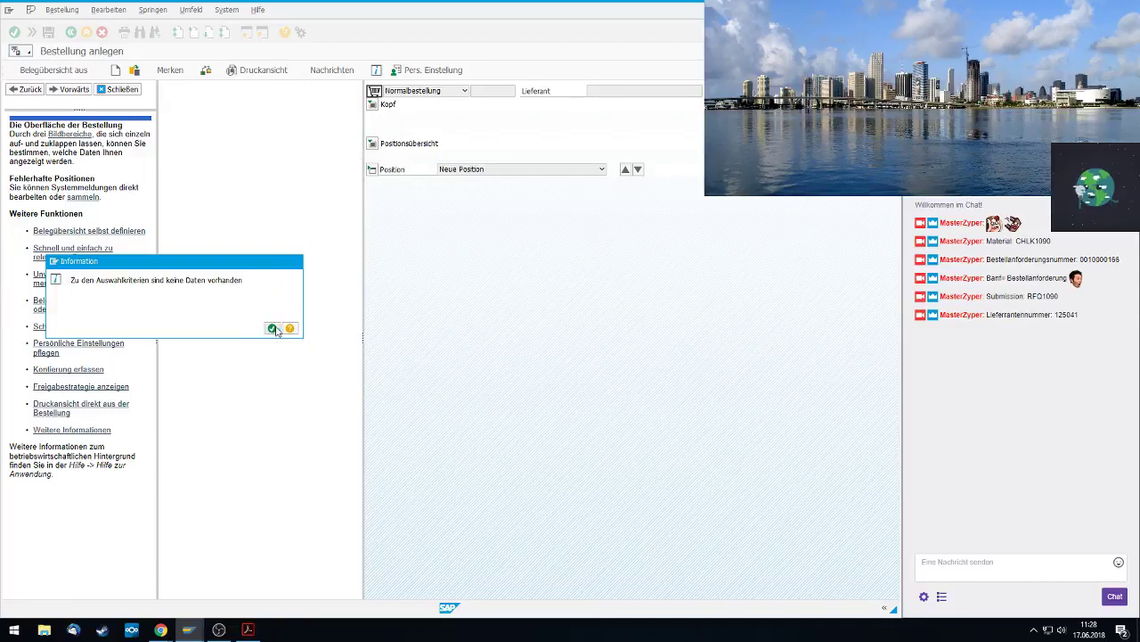
click(372, 105)
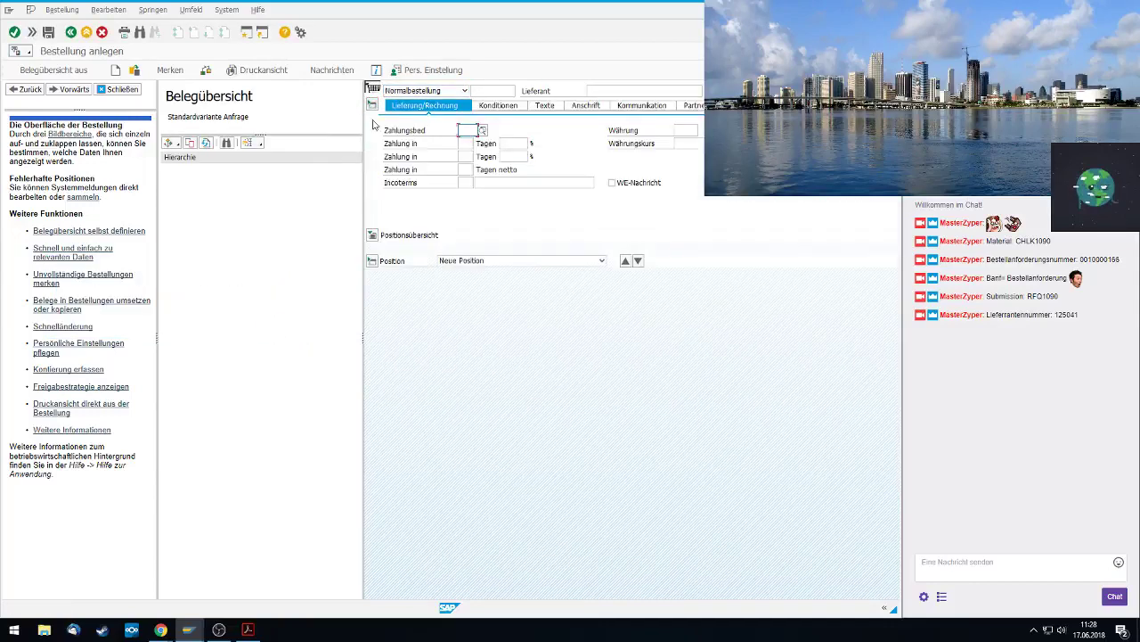
click(371, 234)
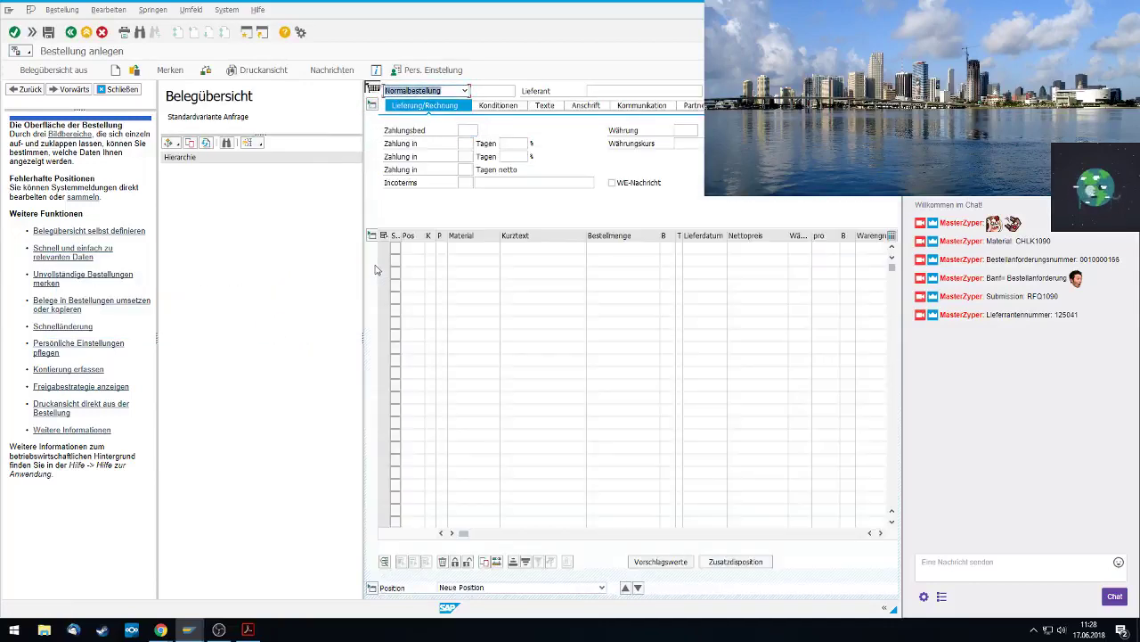
Collapse the item overview, expand the item detail and reopen the RFQ (Anfragen) selection of the document overview
click(374, 236)
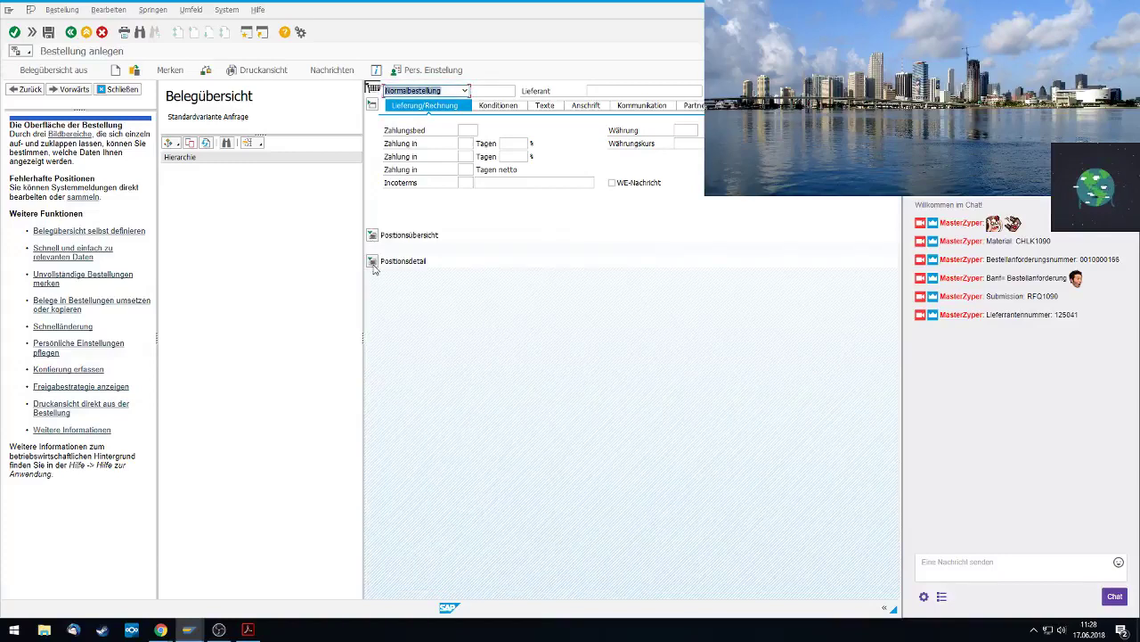
click(371, 261)
click(171, 143)
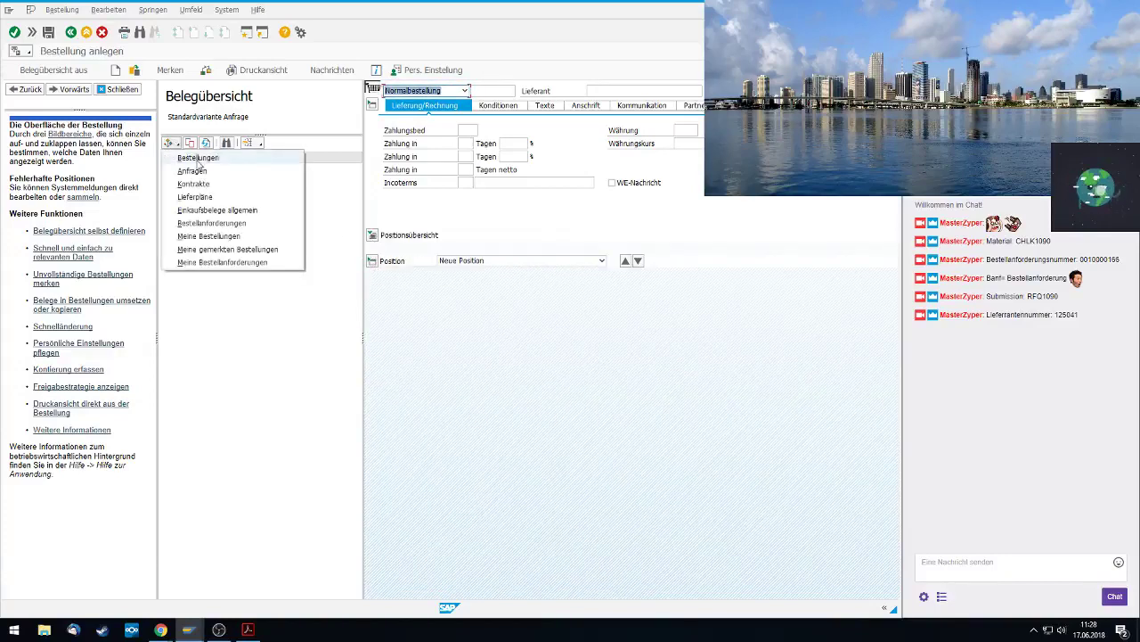
click(202, 172)
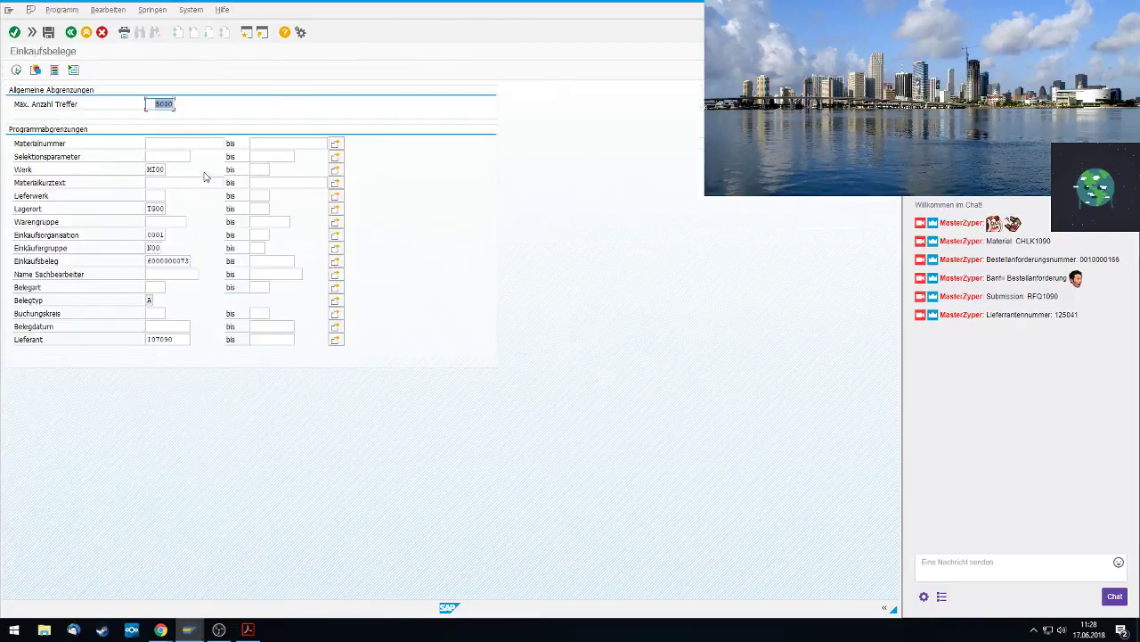
Open the value help for the material number criterion
double_click(169, 143)
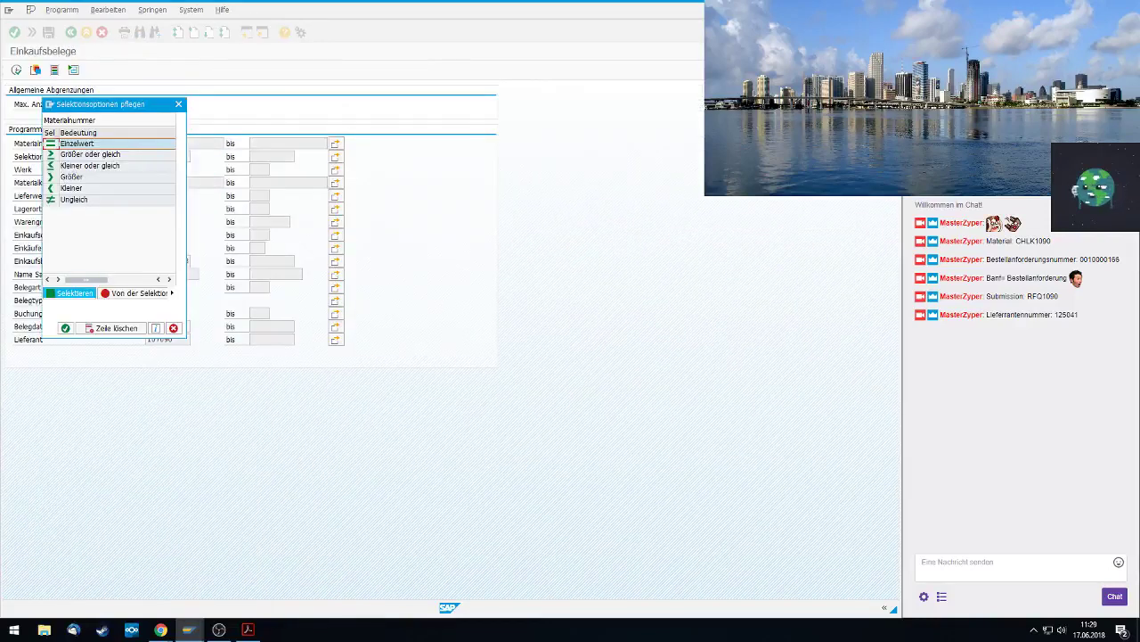
click(179, 104)
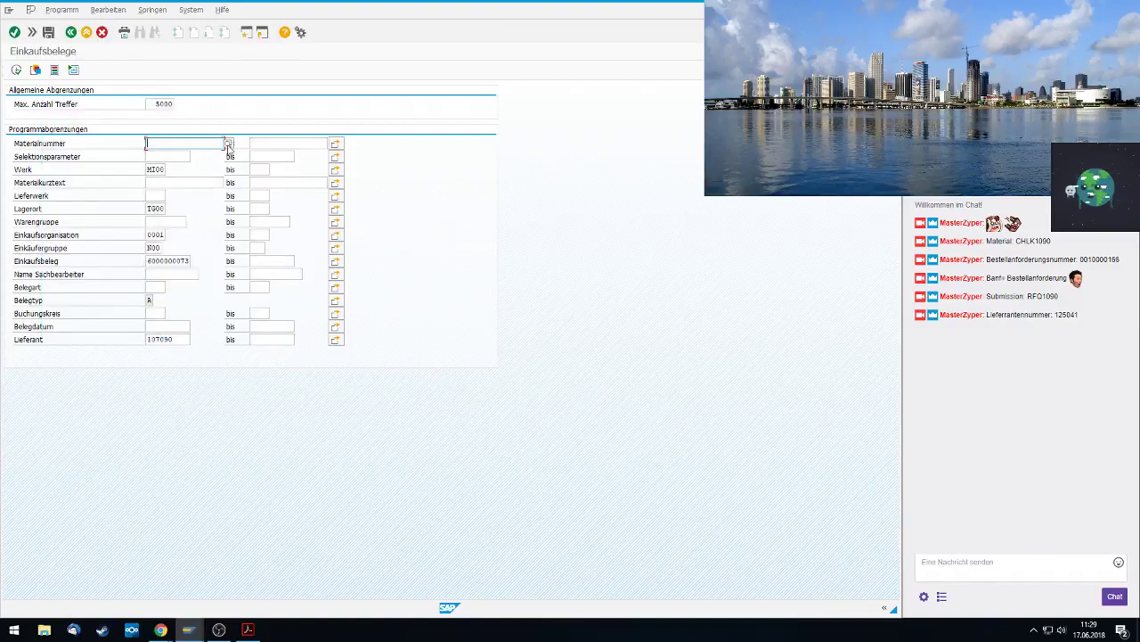
key(F4)
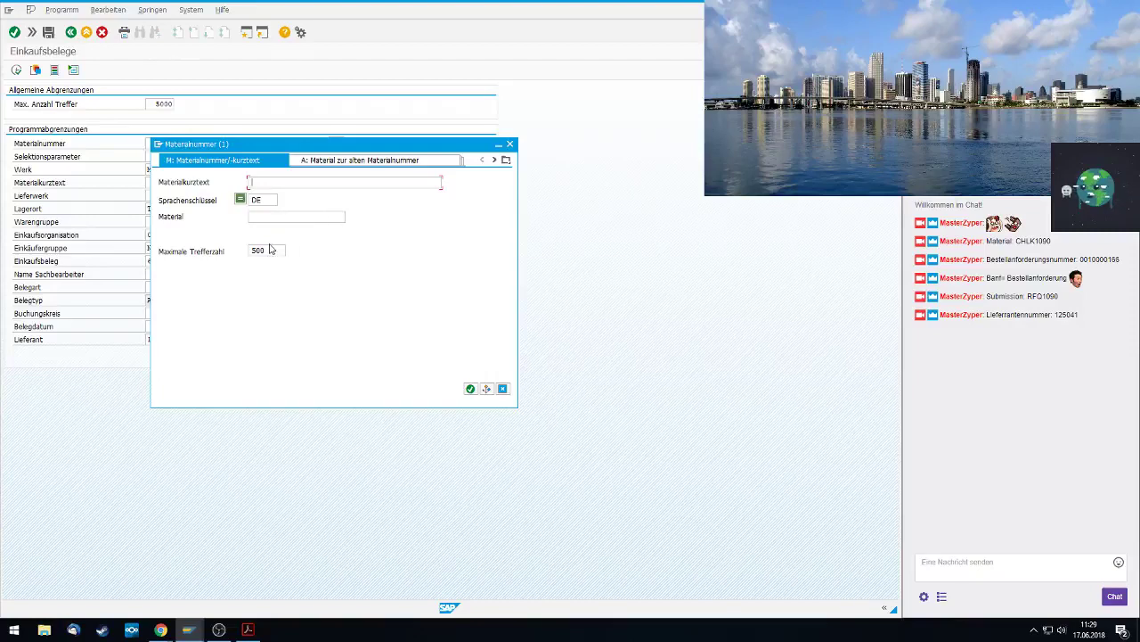
click(506, 162)
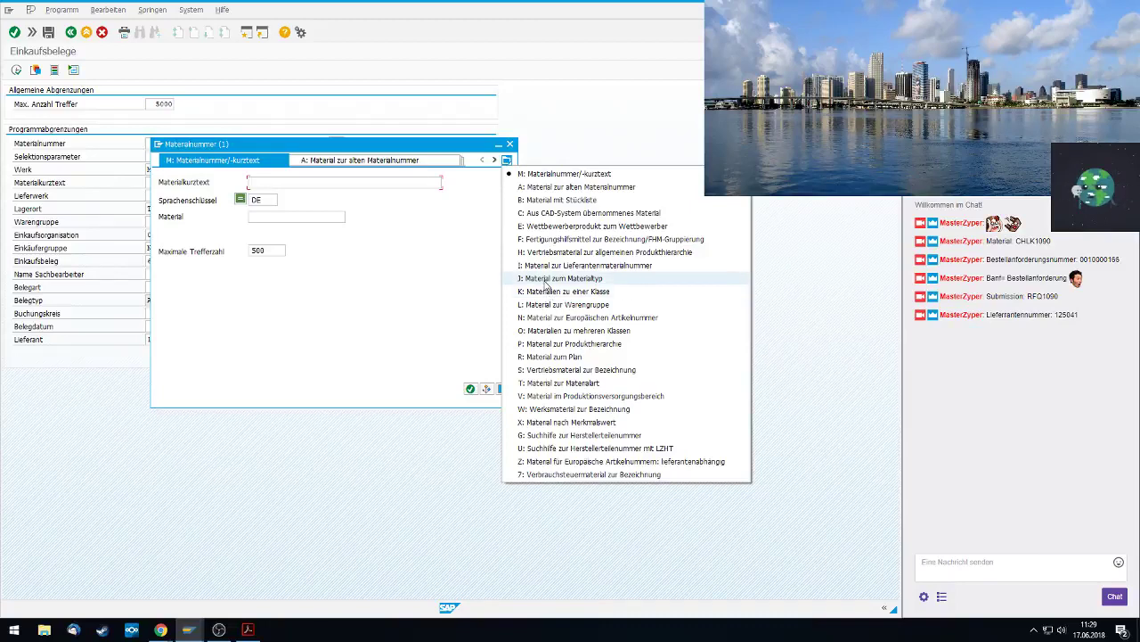
click(547, 281)
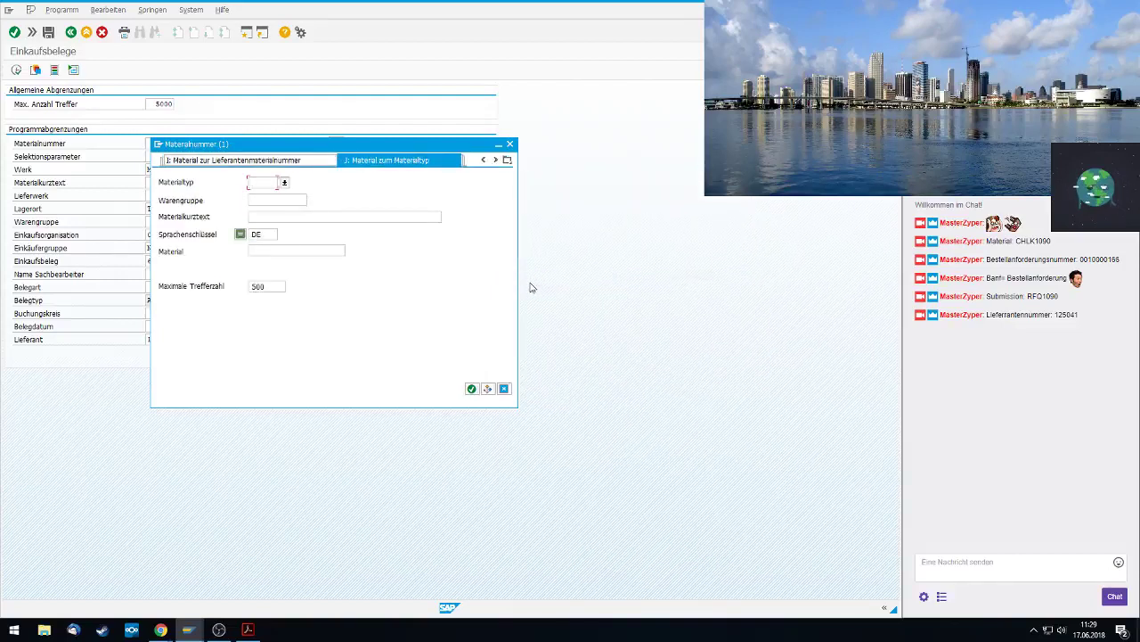
click(284, 182)
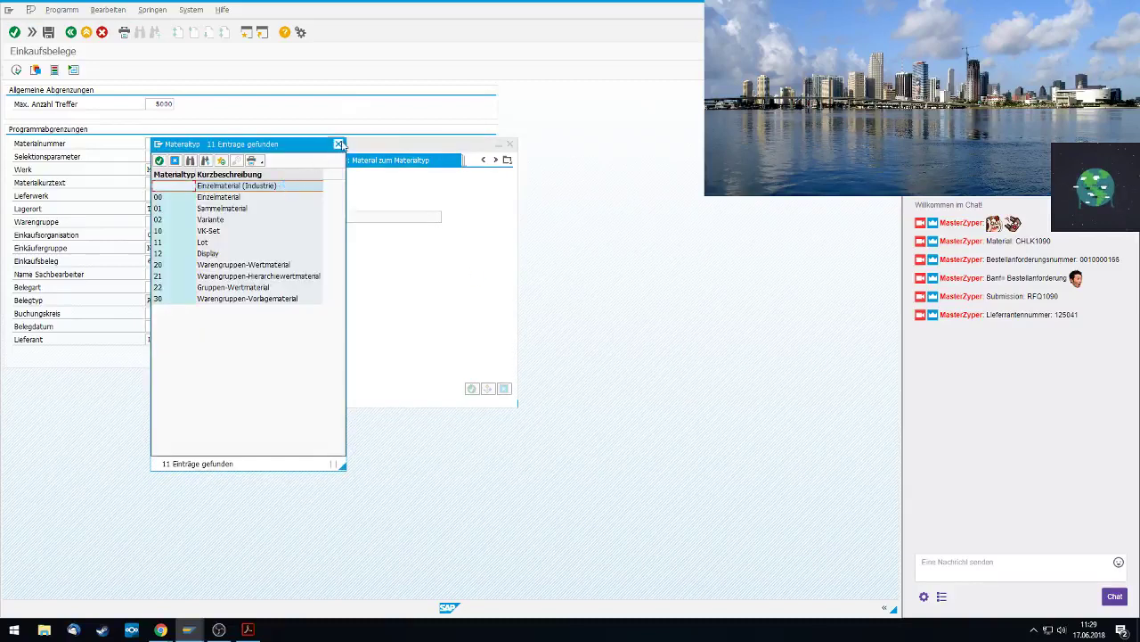
click(348, 145)
Switch the material search to Material zur Materialart and choose HAWA (Handelsware) as the material type
click(507, 160)
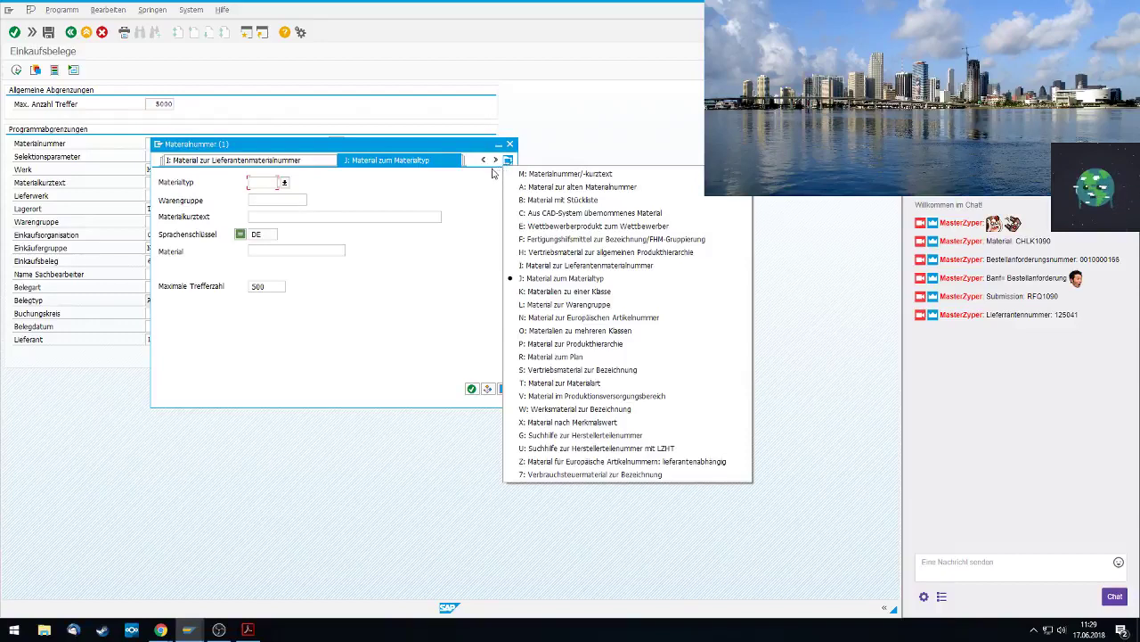
click(559, 383)
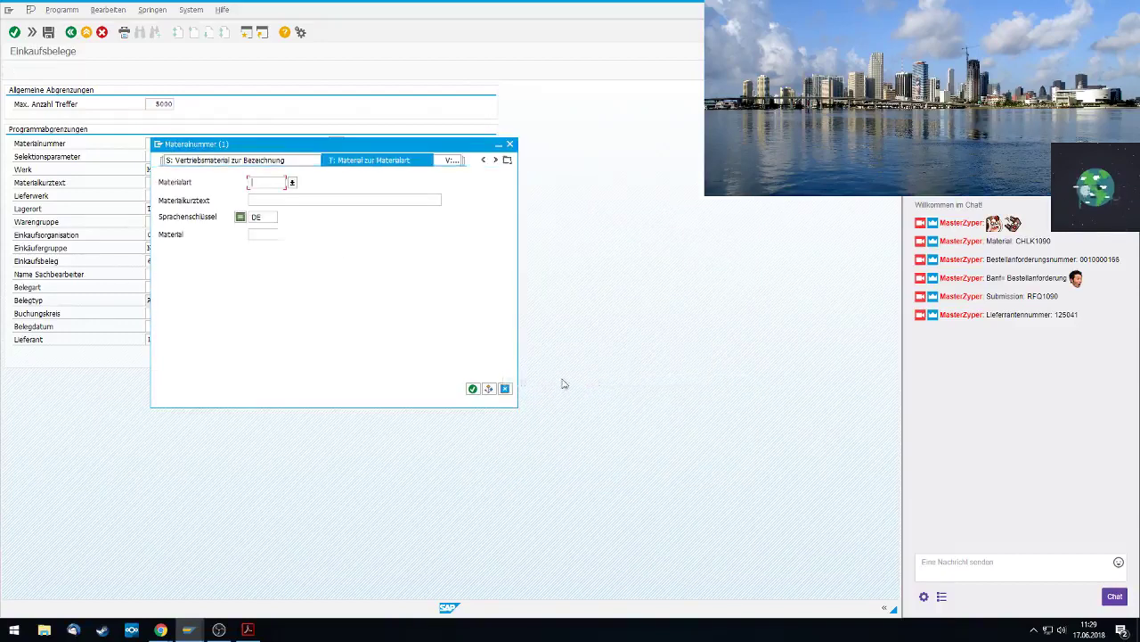
click(292, 183)
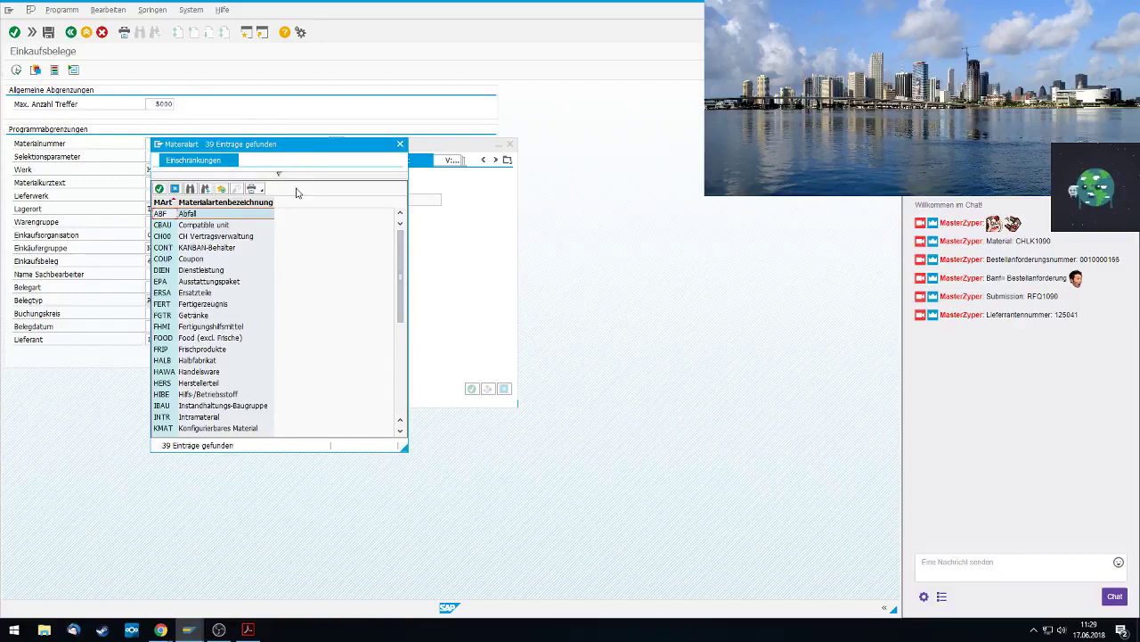
double_click(178, 371)
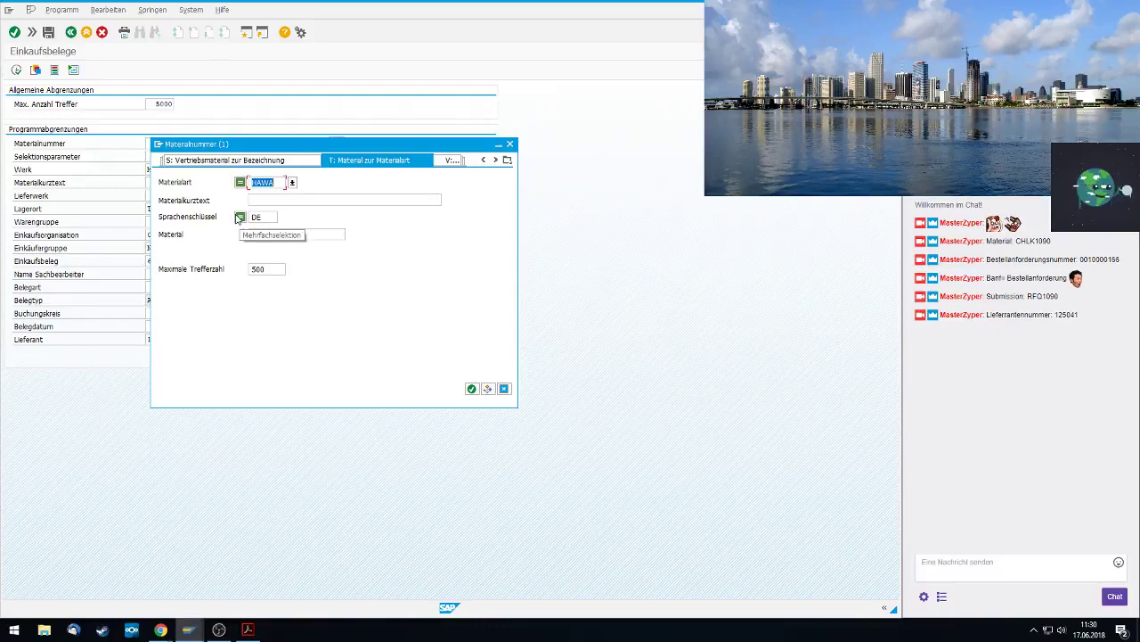
Try searching for material 090, also with the maximum hit count and language key cleared
click(273, 234)
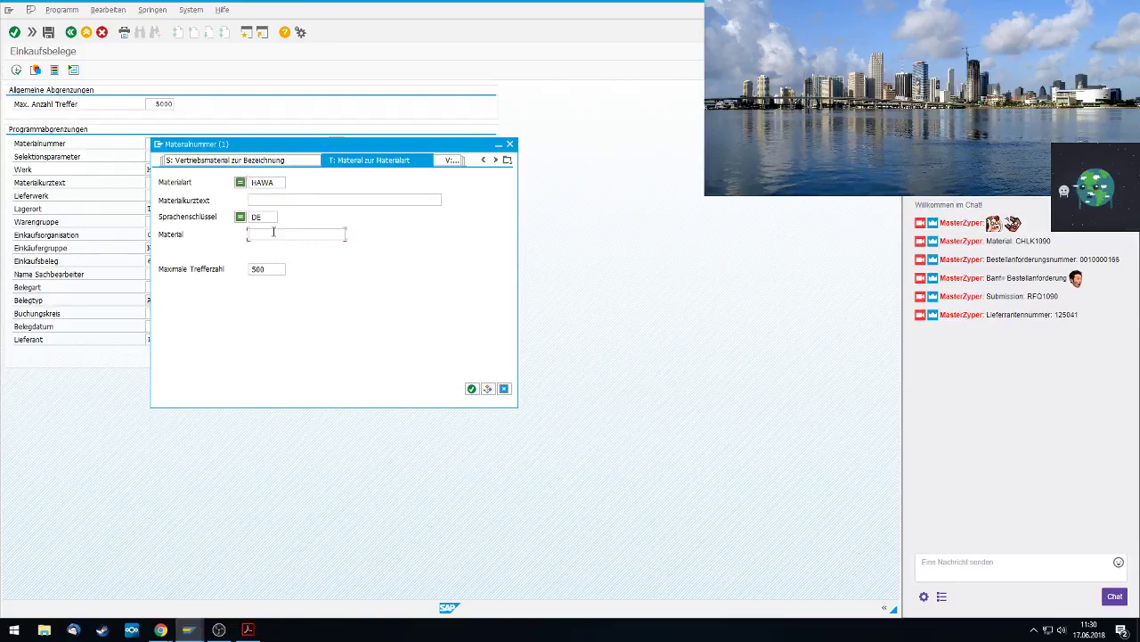
text(090)
key(Return)
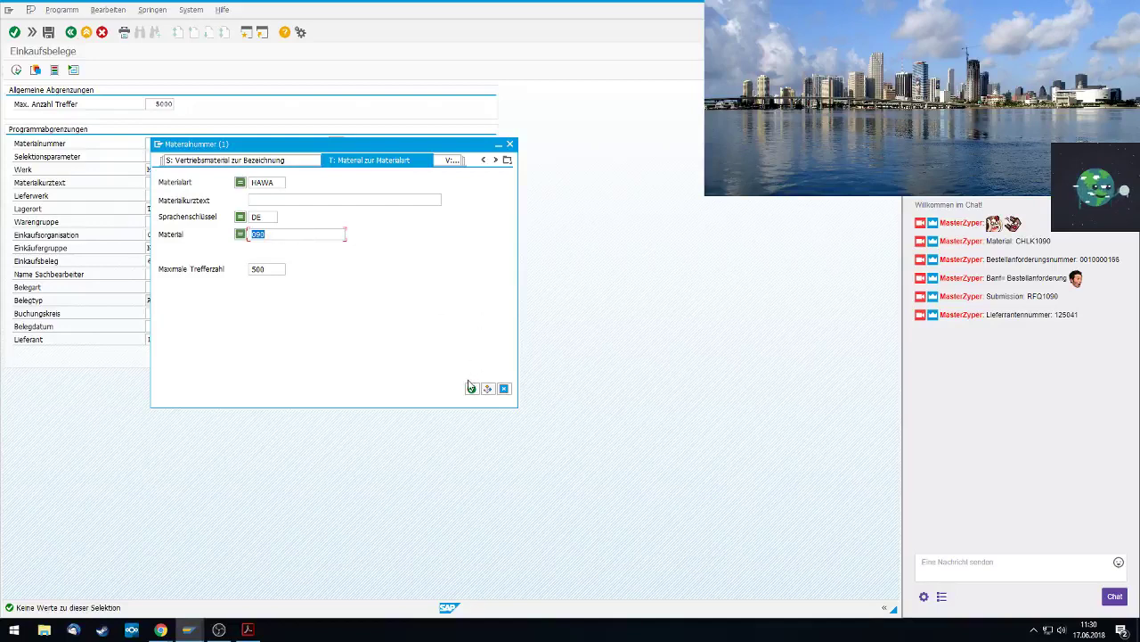
click(254, 269)
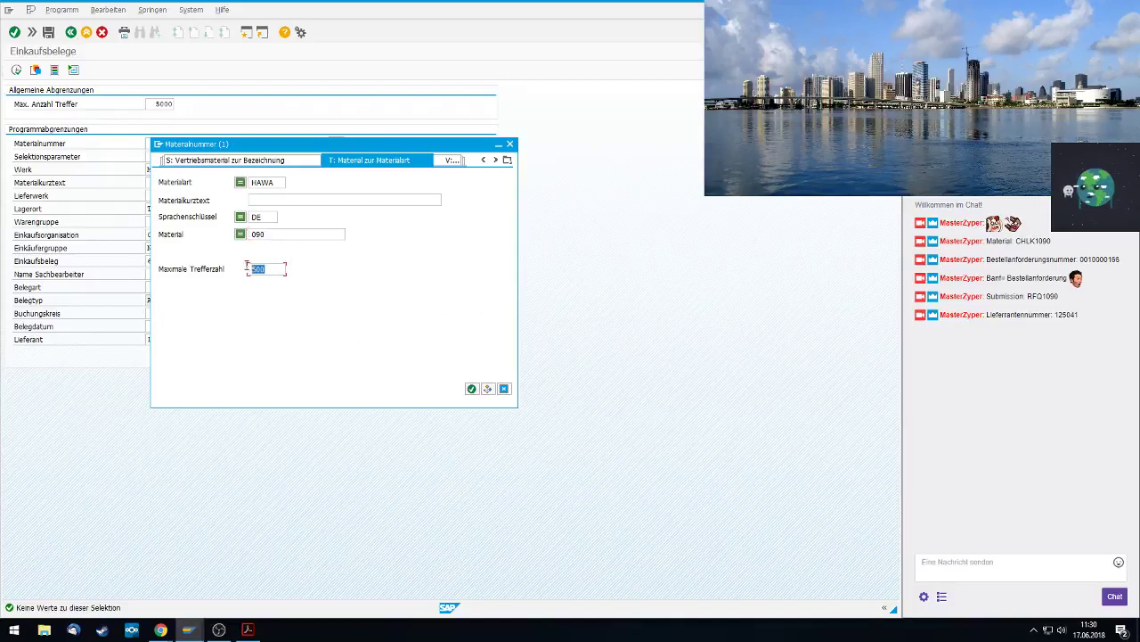
key(Delete)
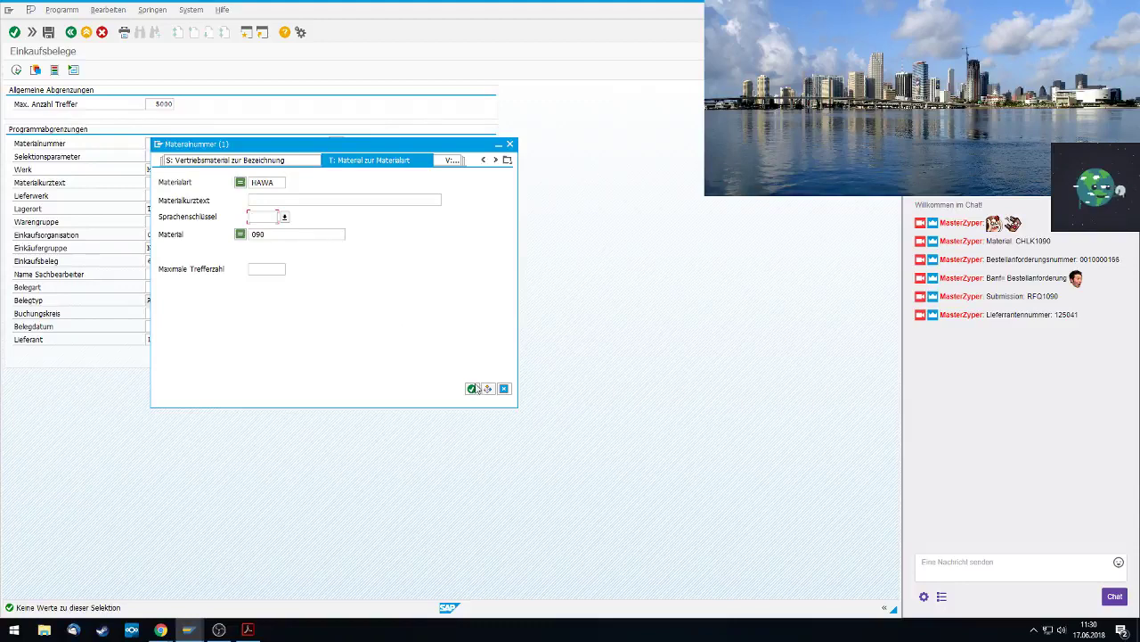
click(472, 388)
Search for materials matching *090, sort the hits by language and take CHLK1090 as the material number criterion
click(259, 233)
text(*)
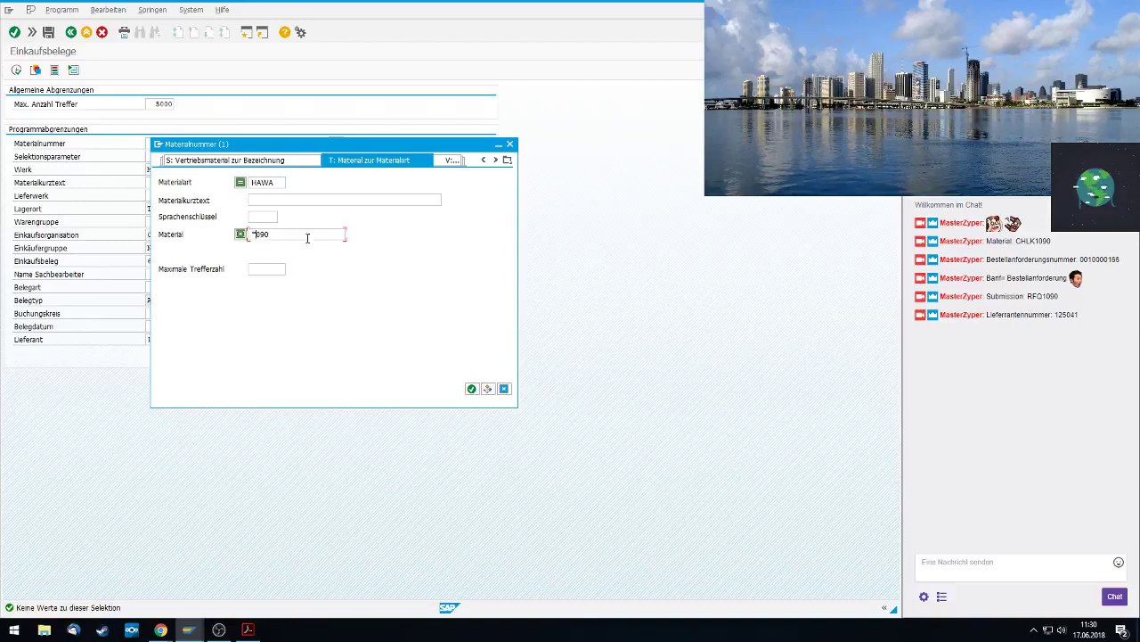
click(473, 389)
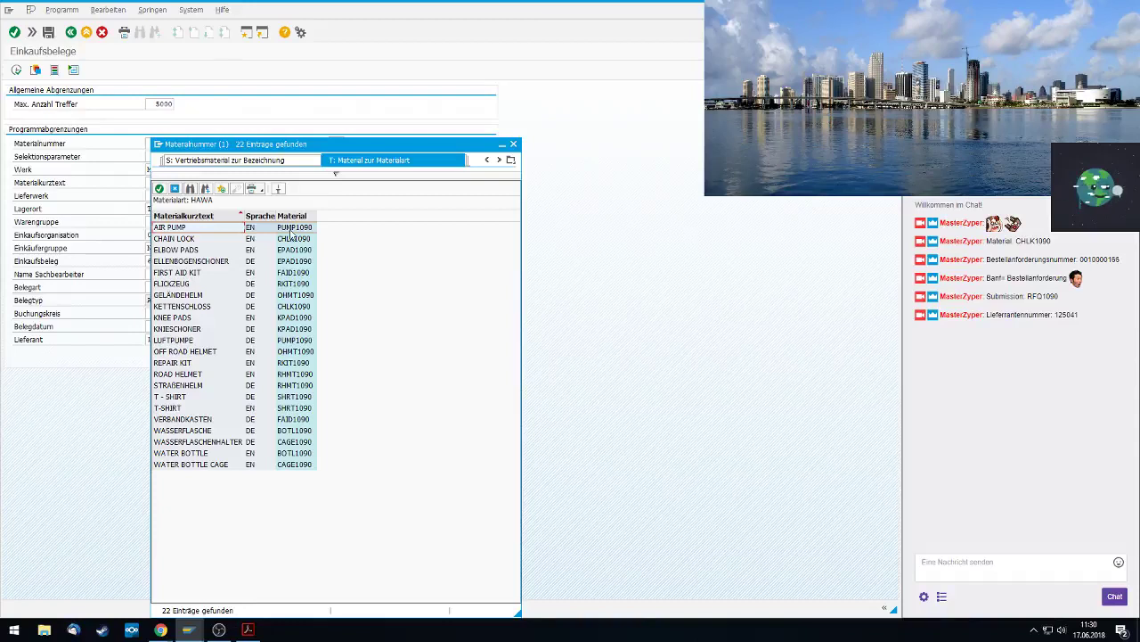
click(214, 238)
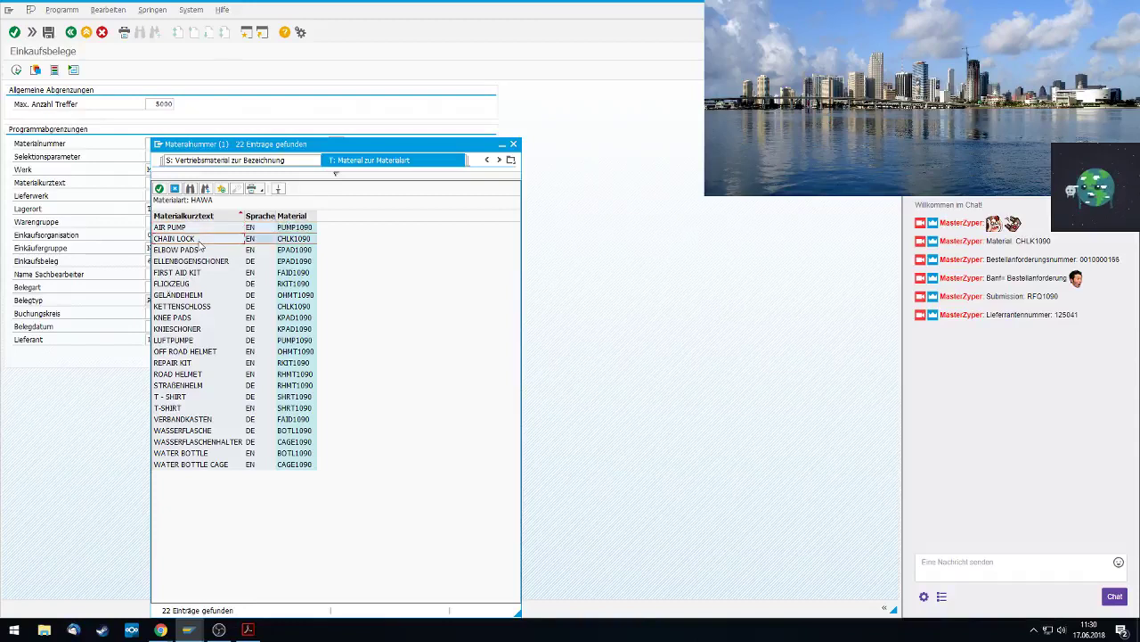
click(259, 216)
double_click(218, 261)
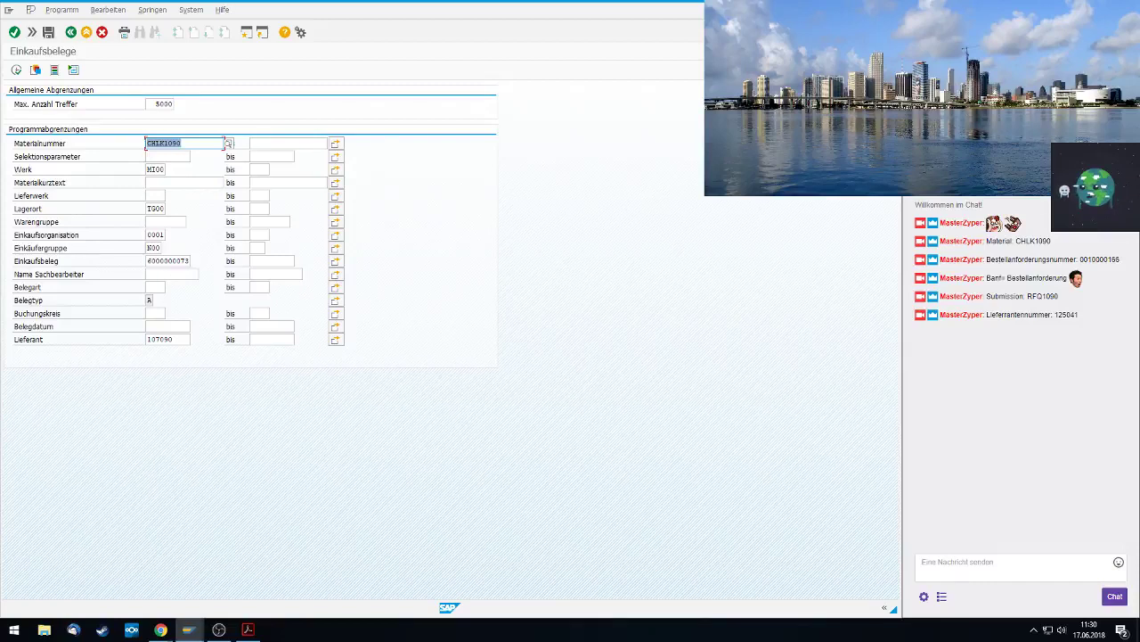
Clear the vendor (Lieferant) and purchasing document (Einkaufsbeleg) criteria of the RFQ selection
double_click(168, 339)
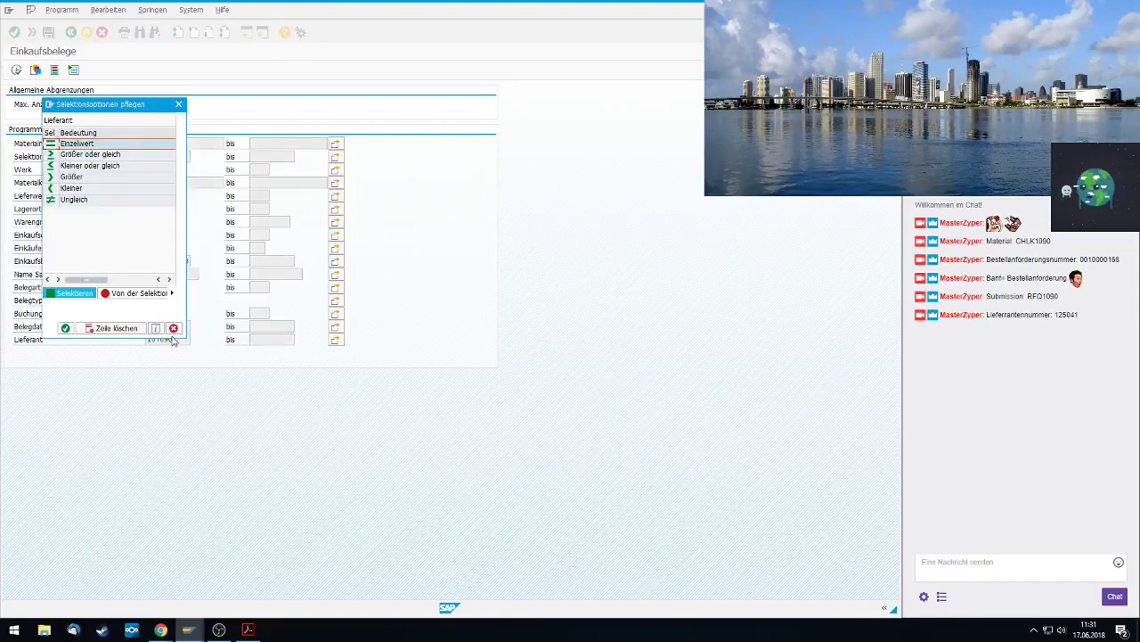
click(172, 328)
key(Delete)
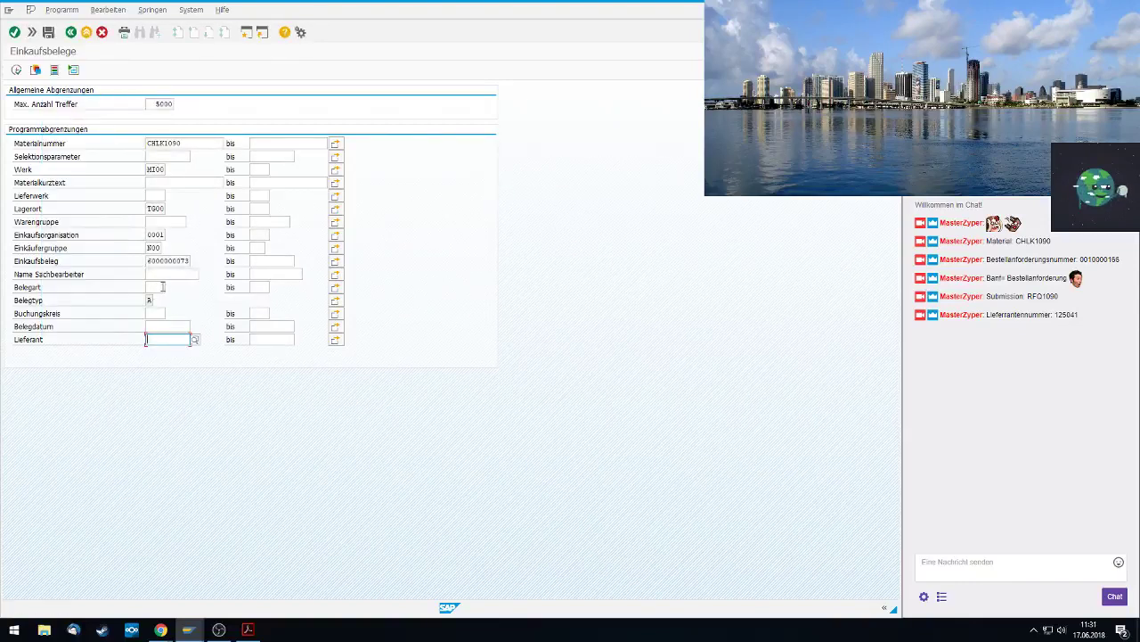
click(174, 260)
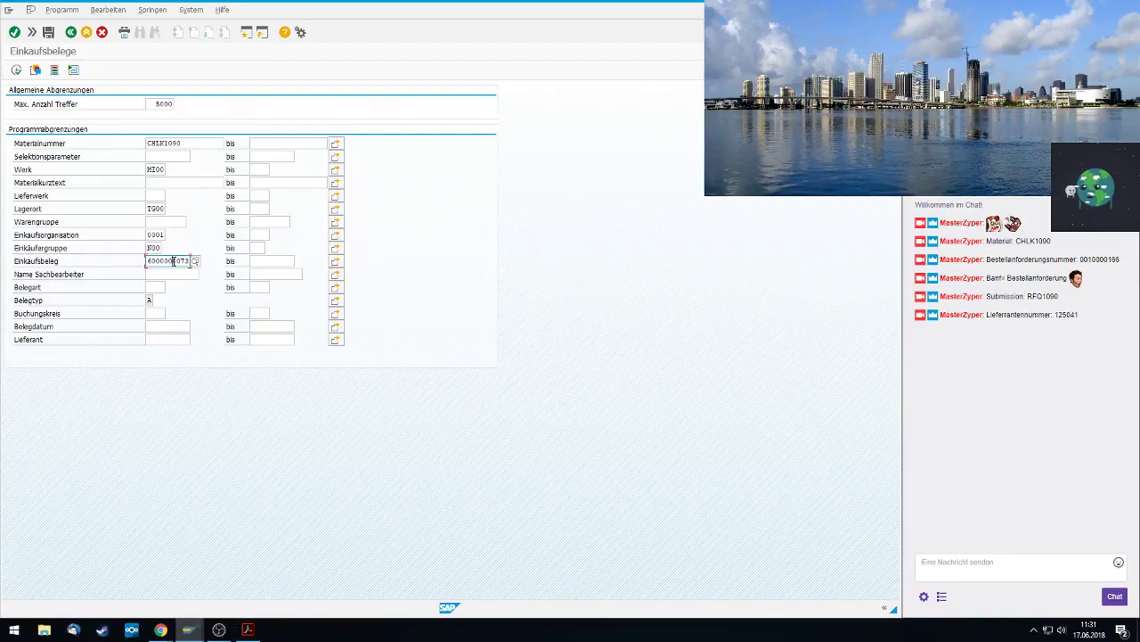
key(Delete)
Clear the purchasing group, purchasing organization, storage location and plant criteria and run the RFQ selection
click(158, 248)
key(Delete)
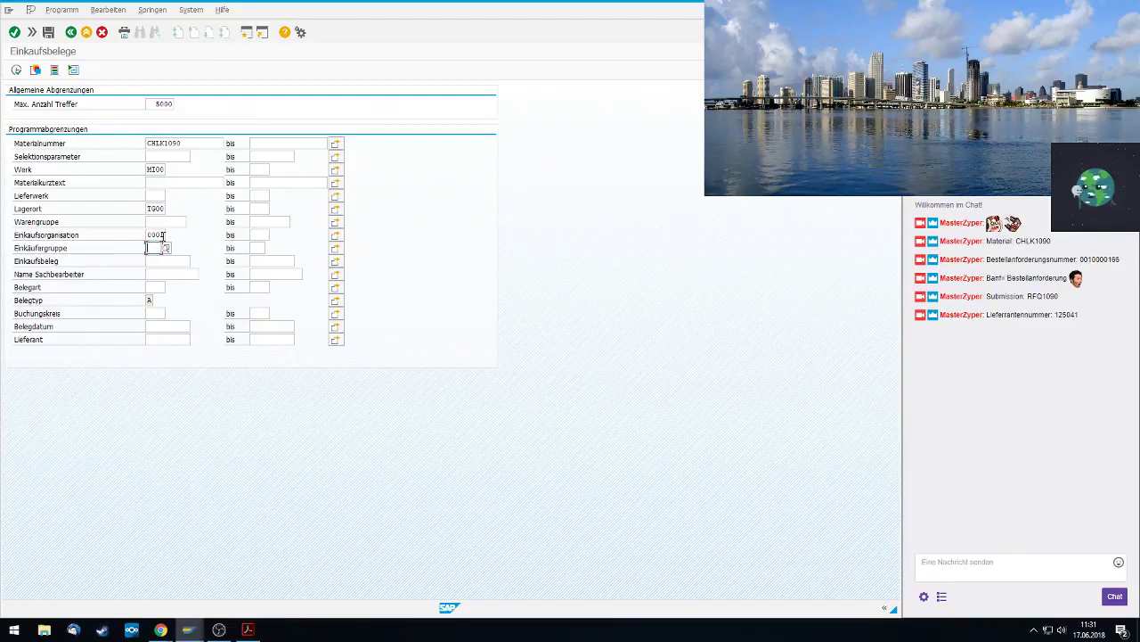
double_click(163, 235)
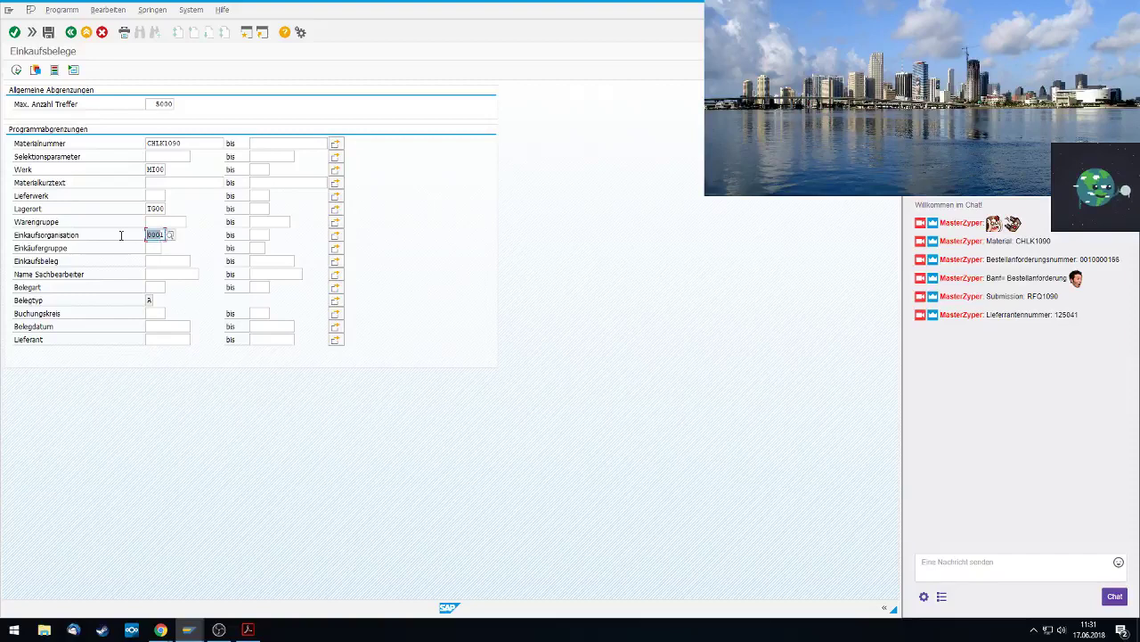
key(Delete)
double_click(164, 209)
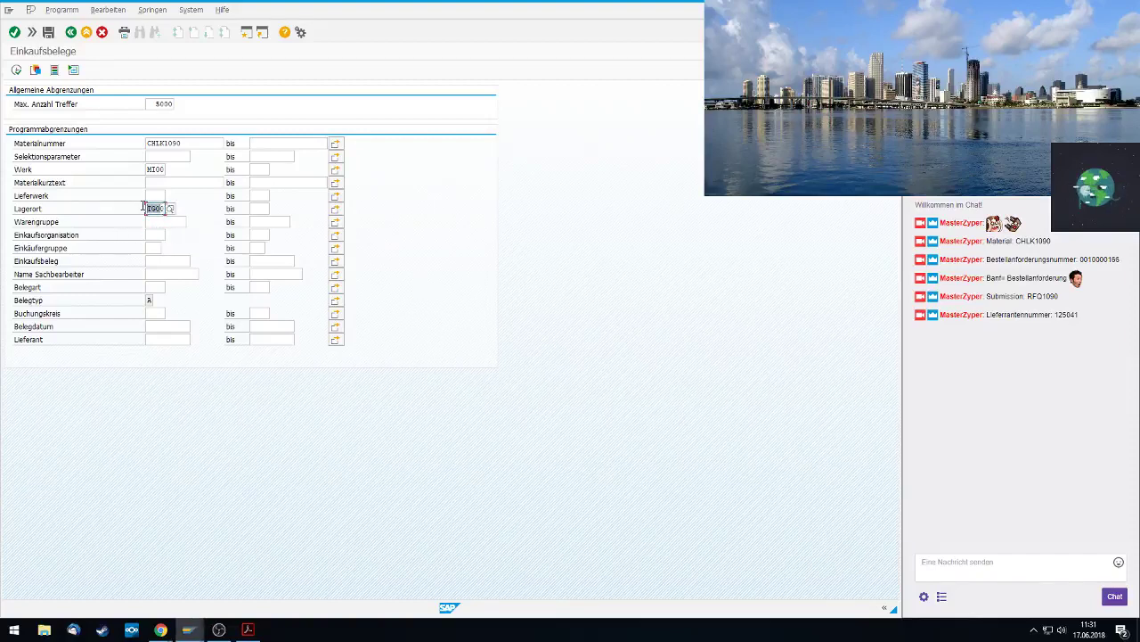
key(Delete)
double_click(166, 169)
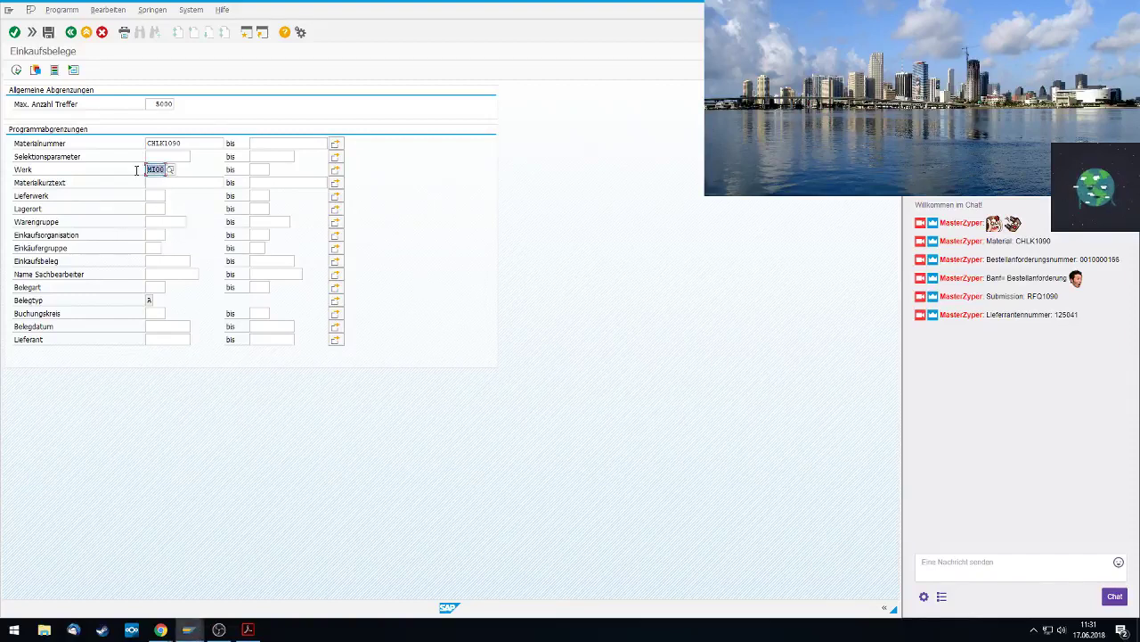
key(Delete)
click(16, 70)
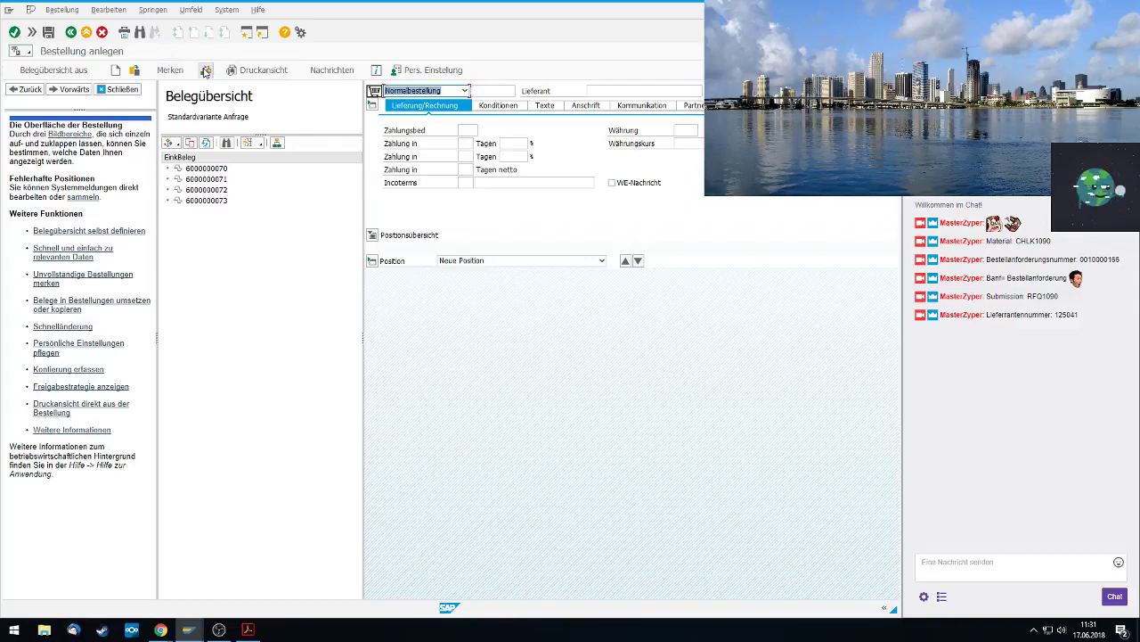
Sort the document overview by vendor name (Lieferantenname) ahead of the purchasing document and expand the Spy Gear entry
click(277, 142)
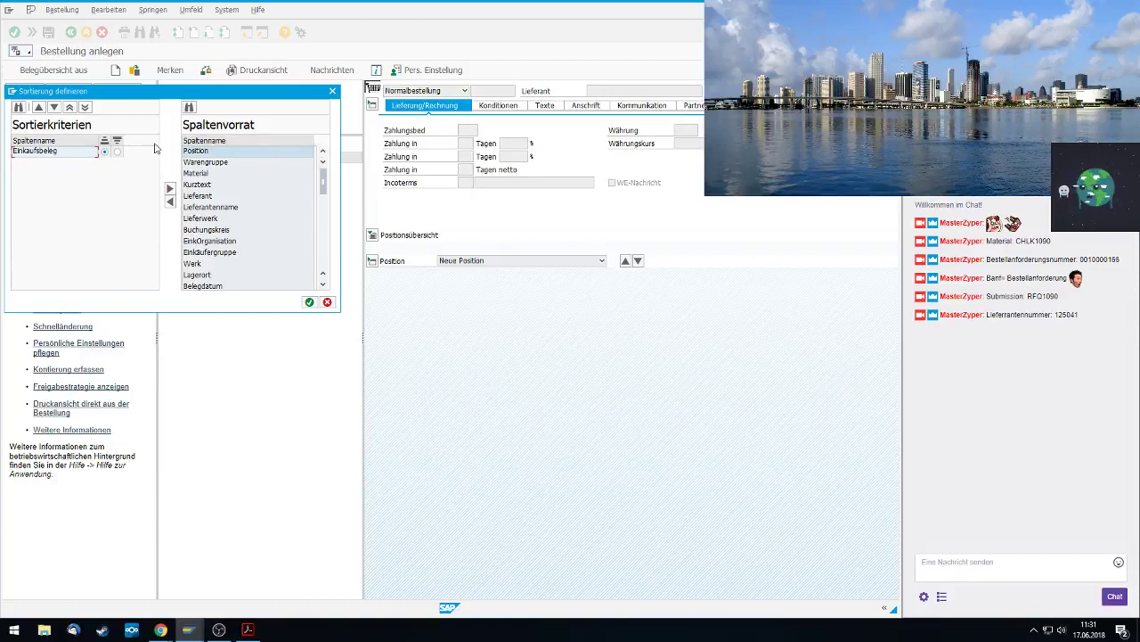
double_click(223, 206)
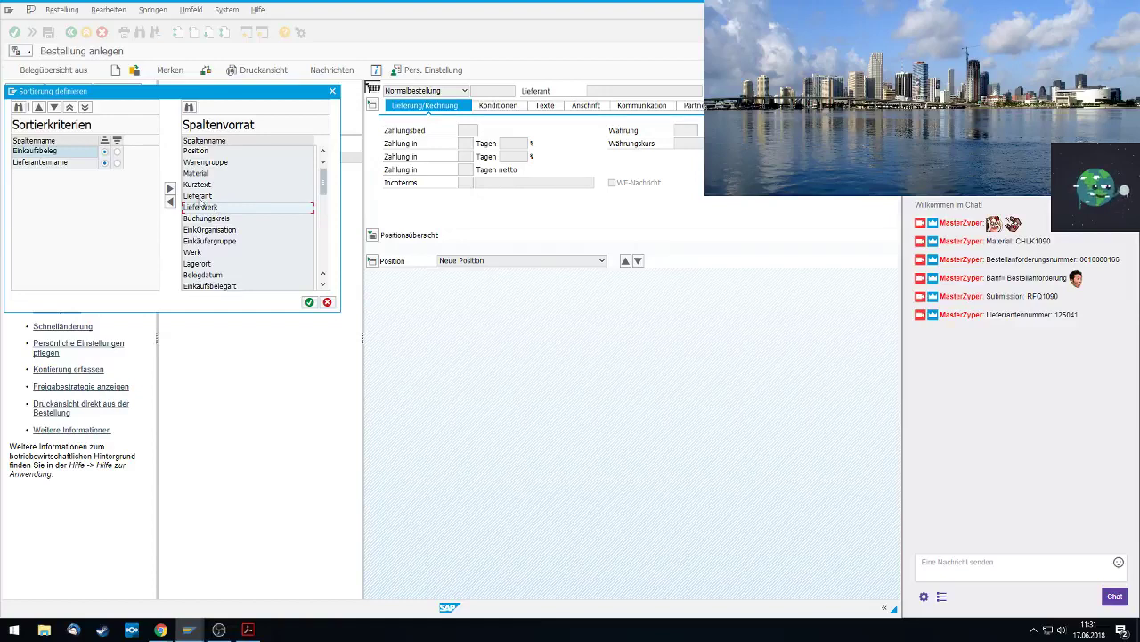
click(62, 166)
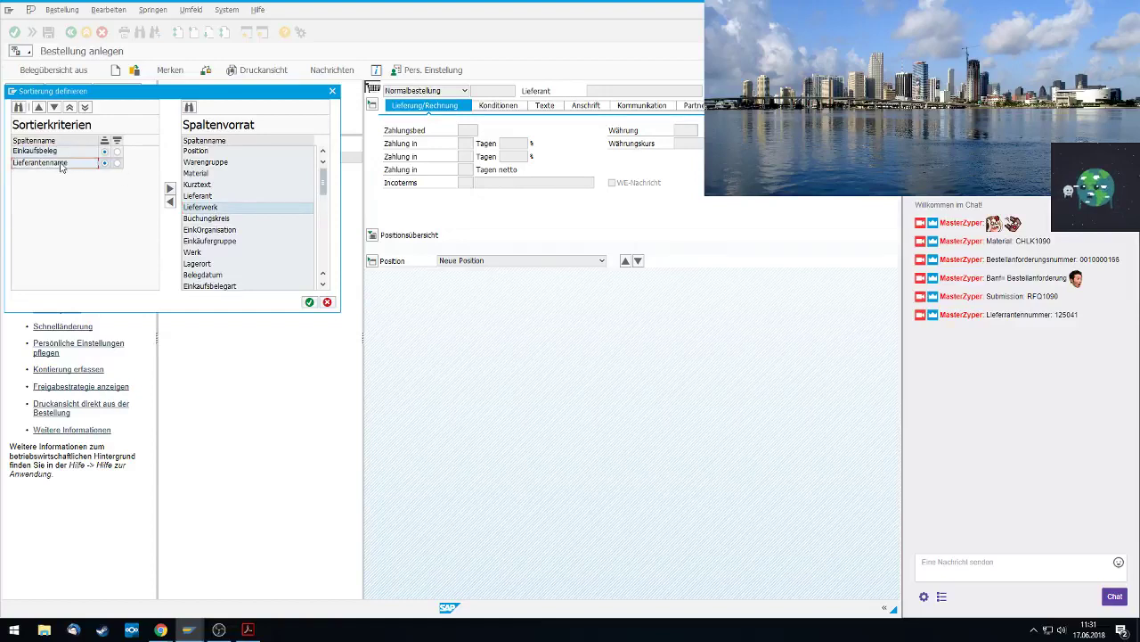
click(38, 107)
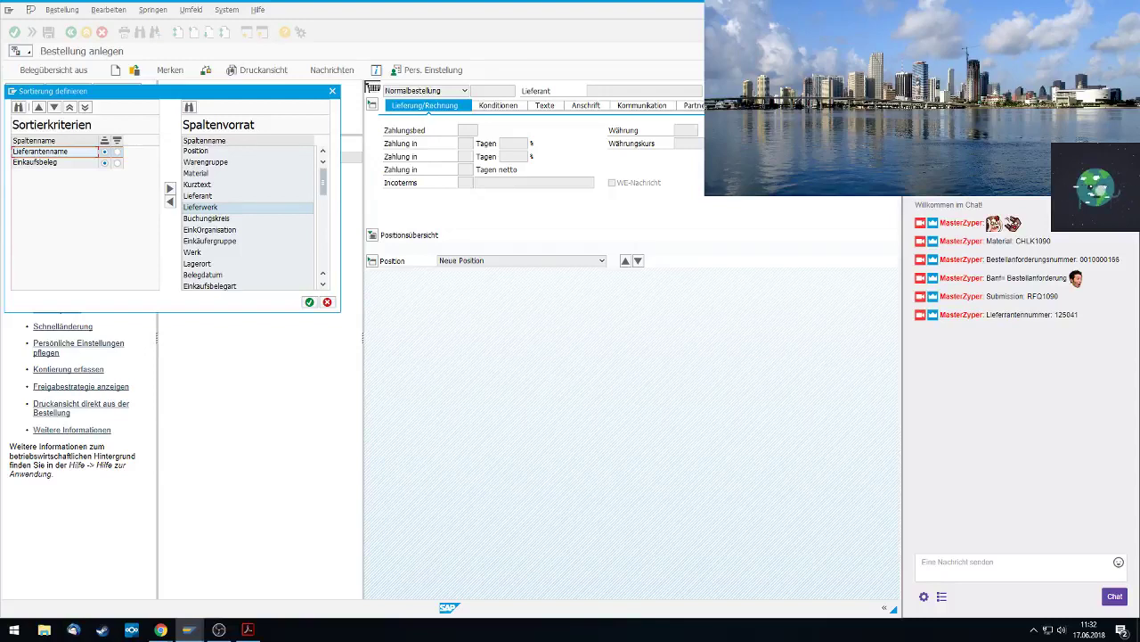
click(309, 302)
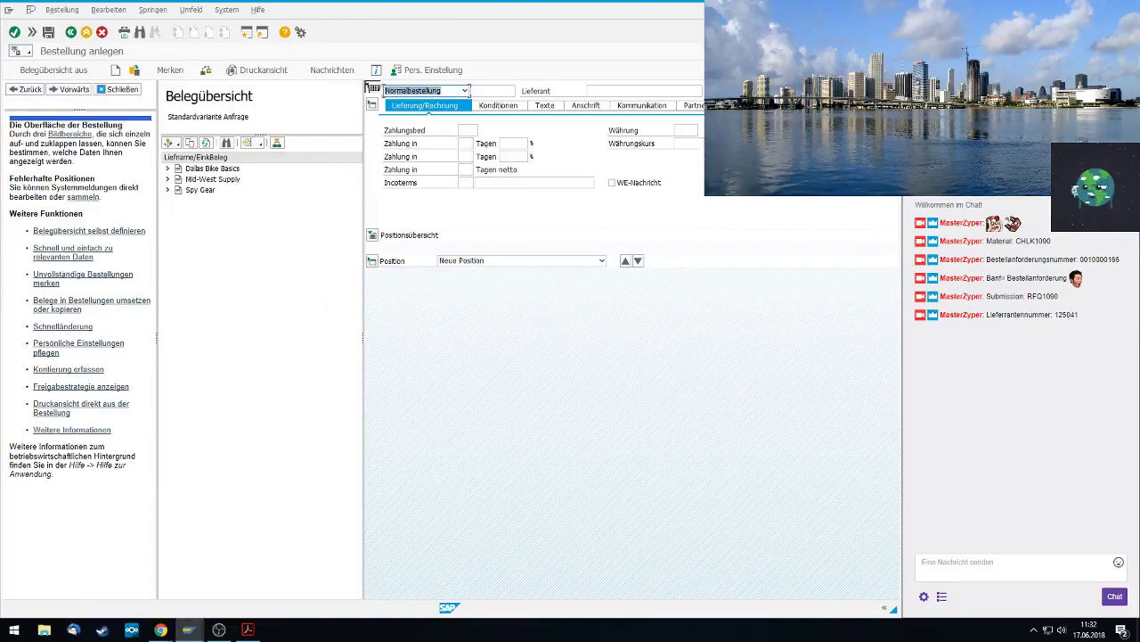
click(167, 189)
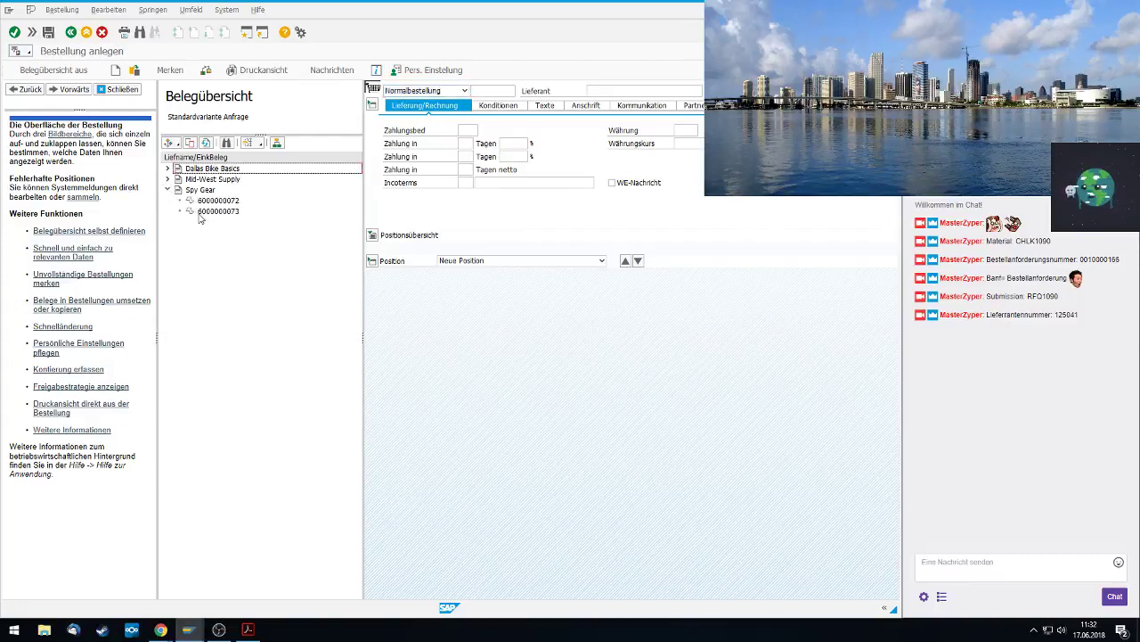
Expand the Mid-West Supply and Dallas Bike Basics entries in the document overview to show their RFQs
click(201, 212)
click(209, 202)
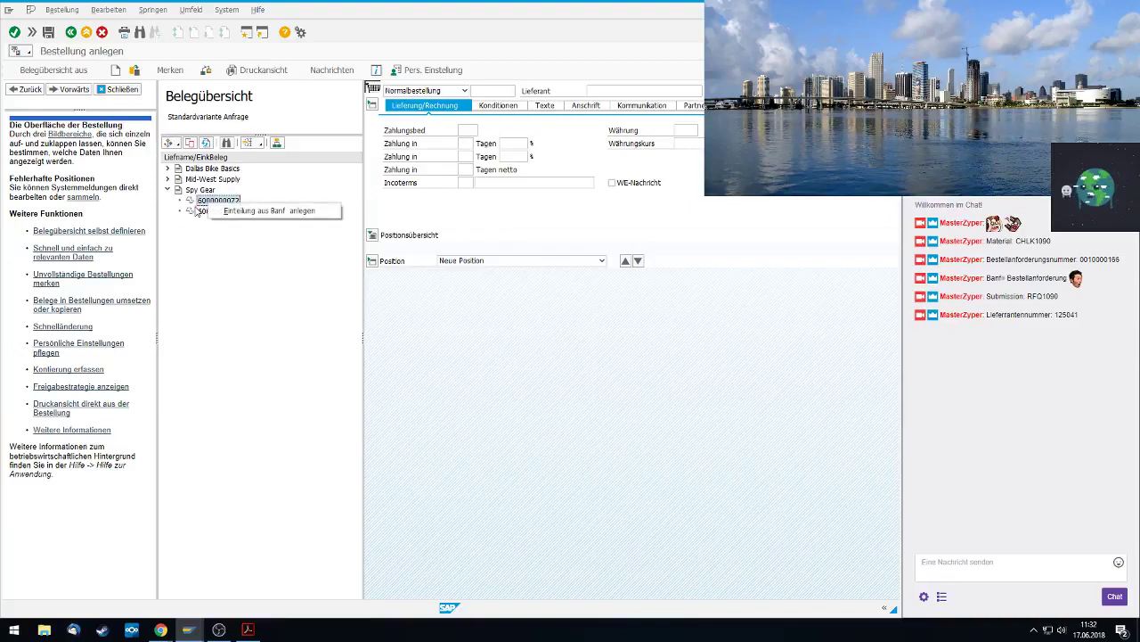
click(203, 211)
click(168, 180)
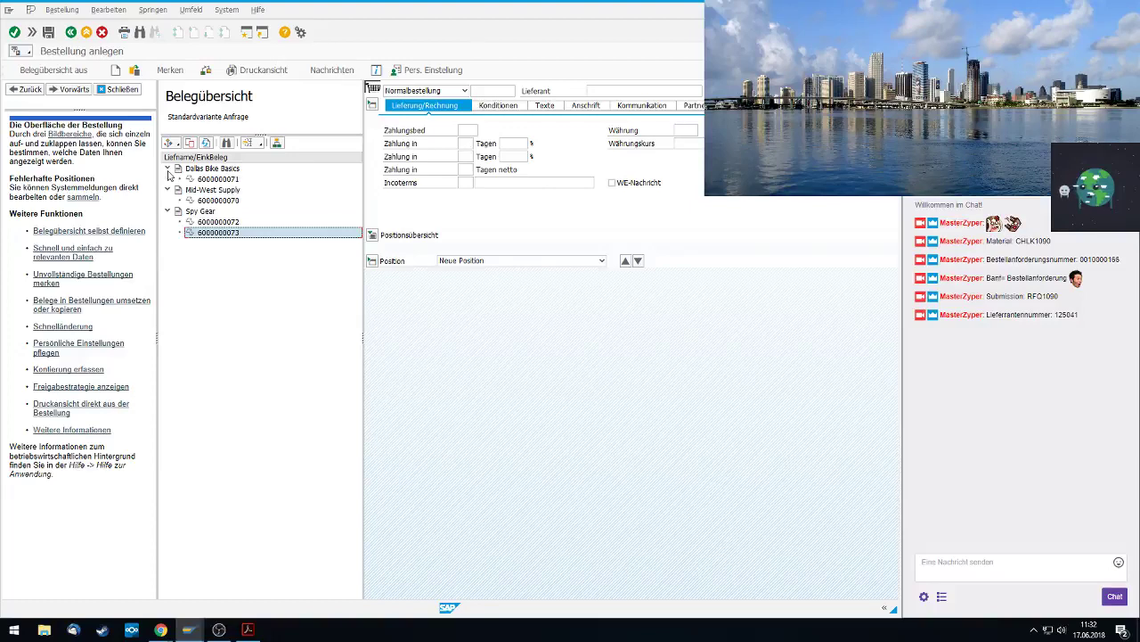
click(168, 169)
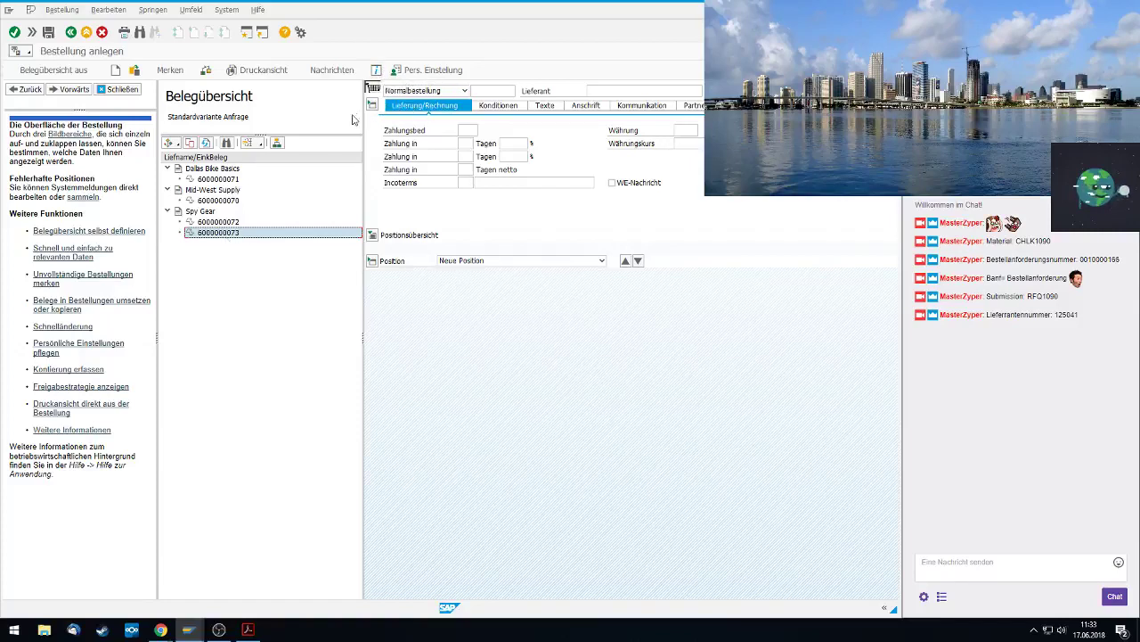
Add the Material column to the document overview's layout
click(258, 144)
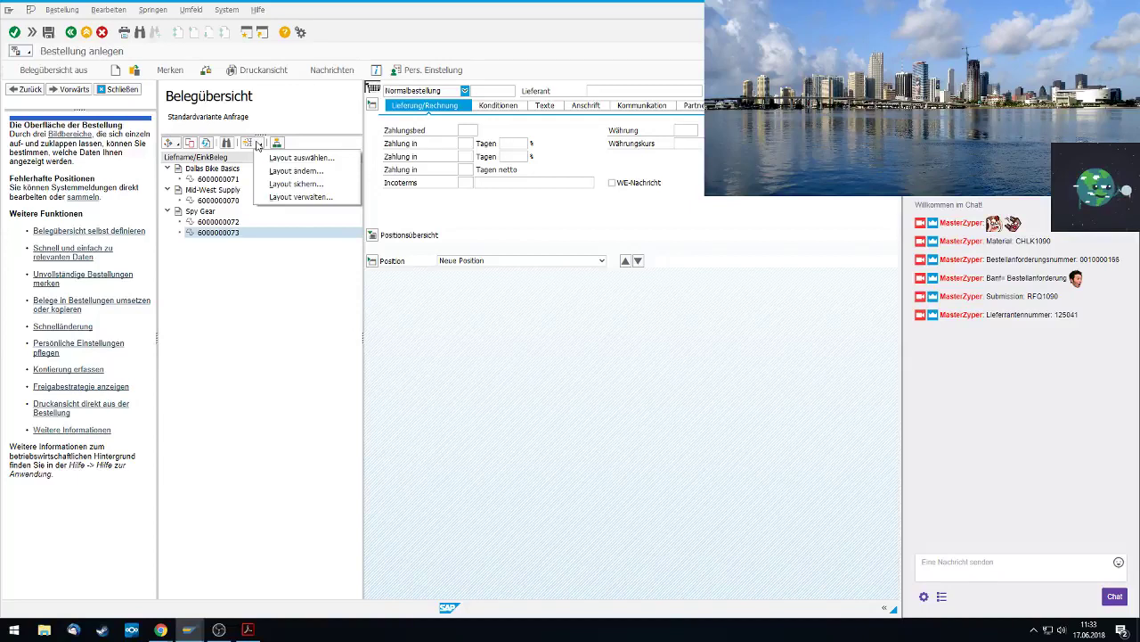
click(294, 171)
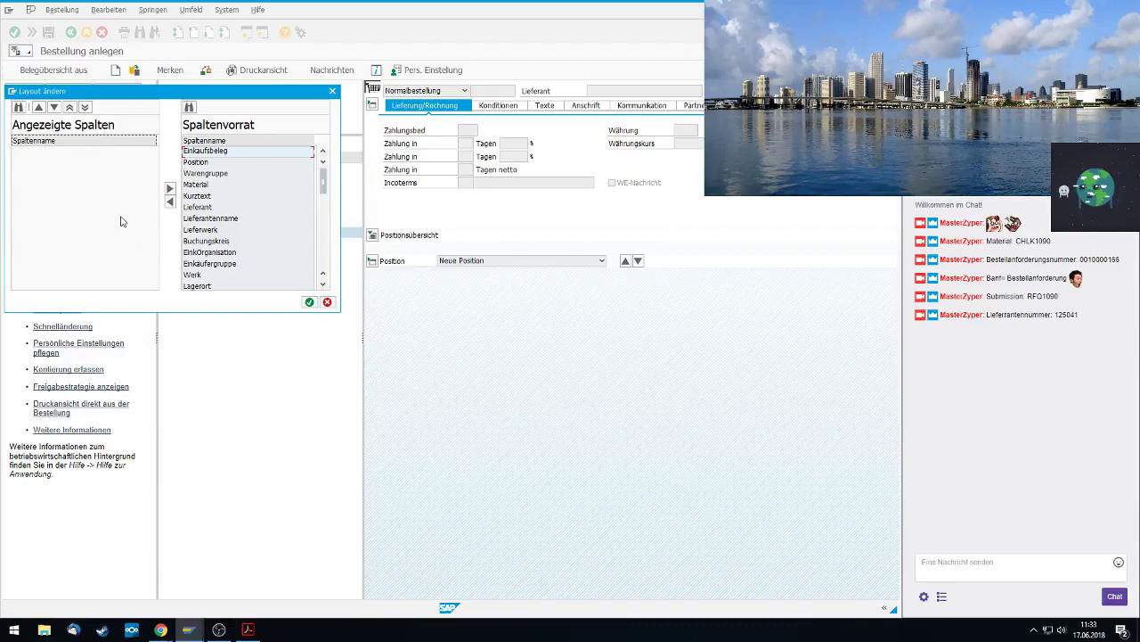
click(198, 186)
click(171, 201)
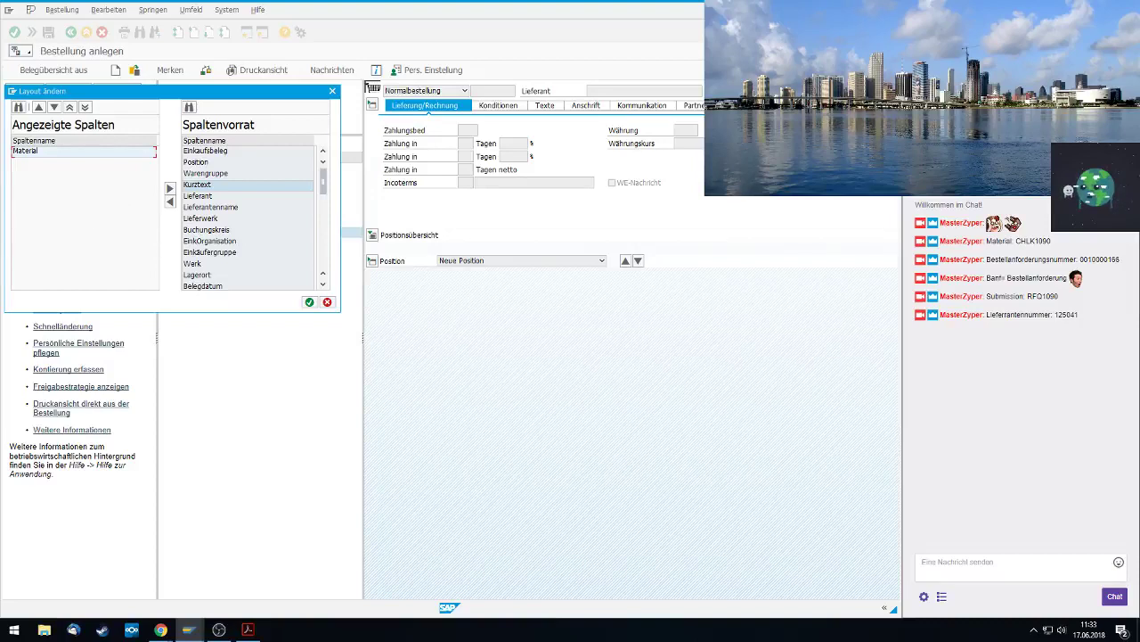
click(309, 302)
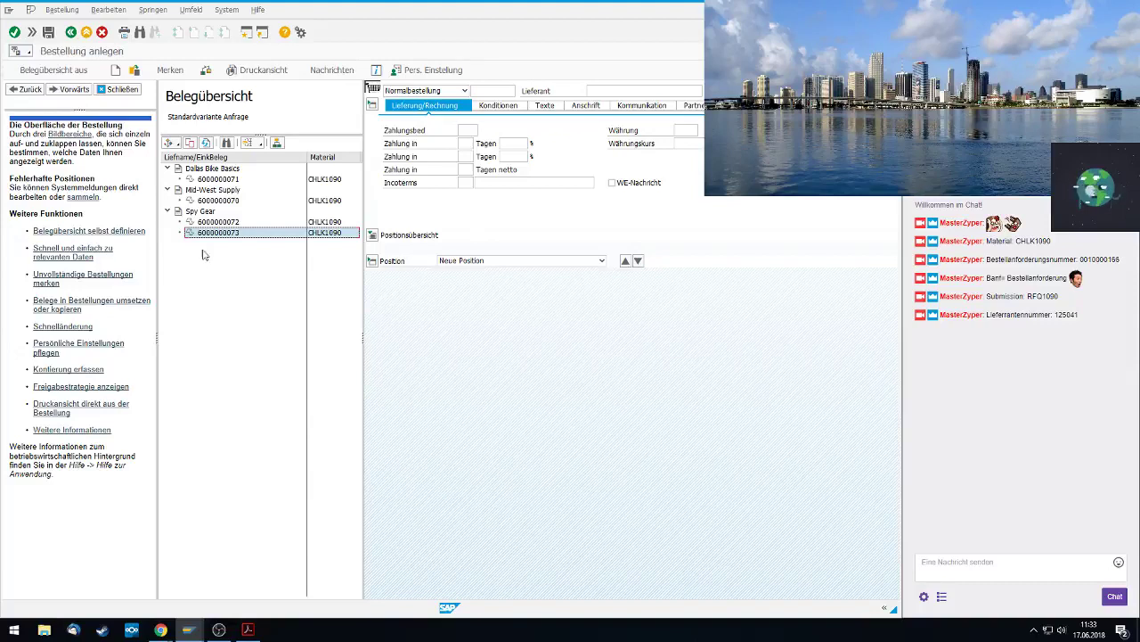
Adopt the Mid-West Supply RFQ into the purchase order and expand the item overview
click(223, 201)
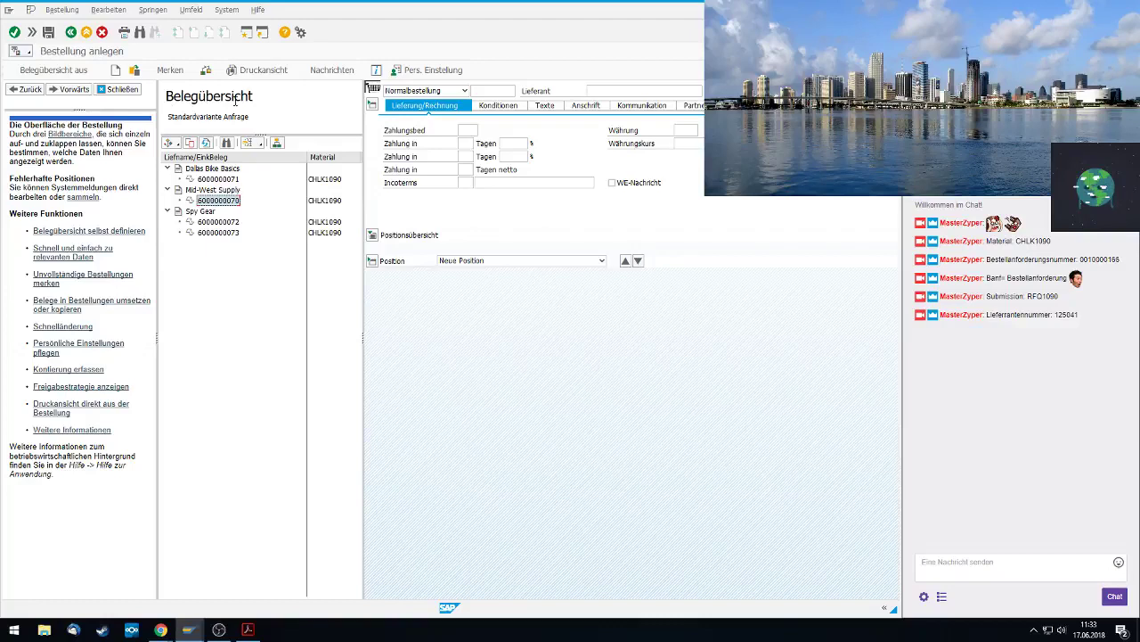
click(189, 143)
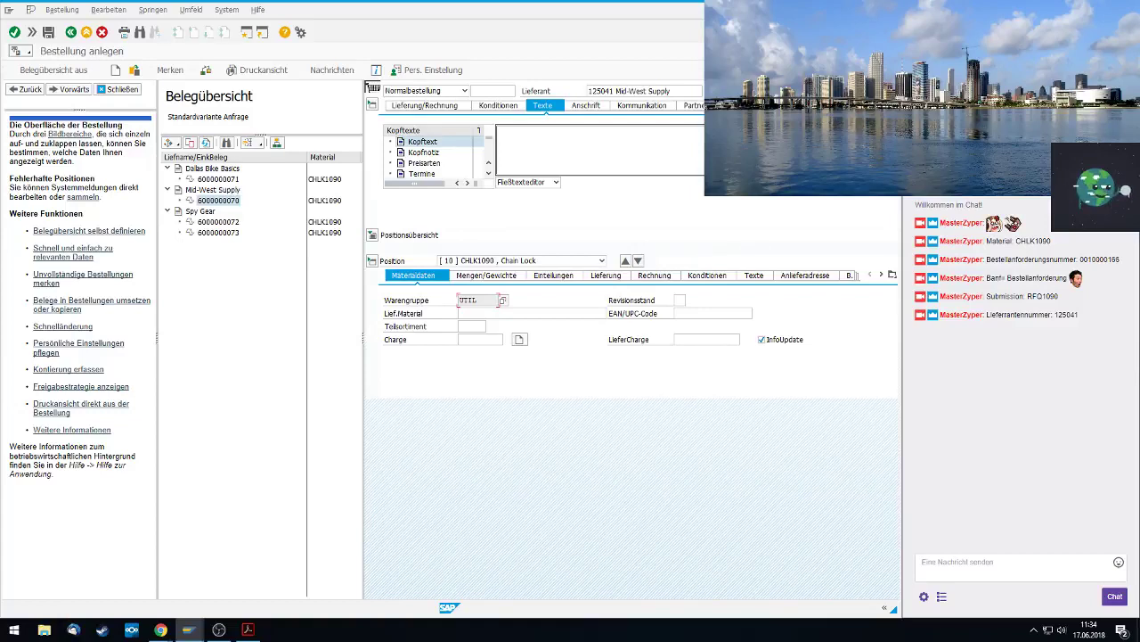
click(373, 236)
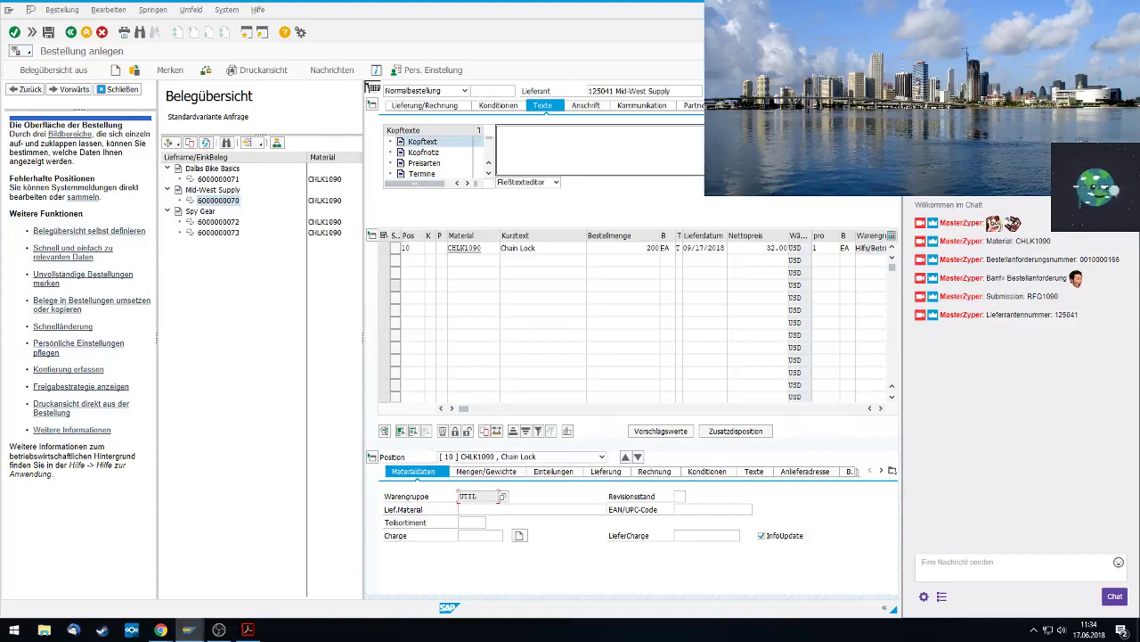
View the purchase order's header conditions (Konditionen), then collapse and reopen the item details
click(498, 105)
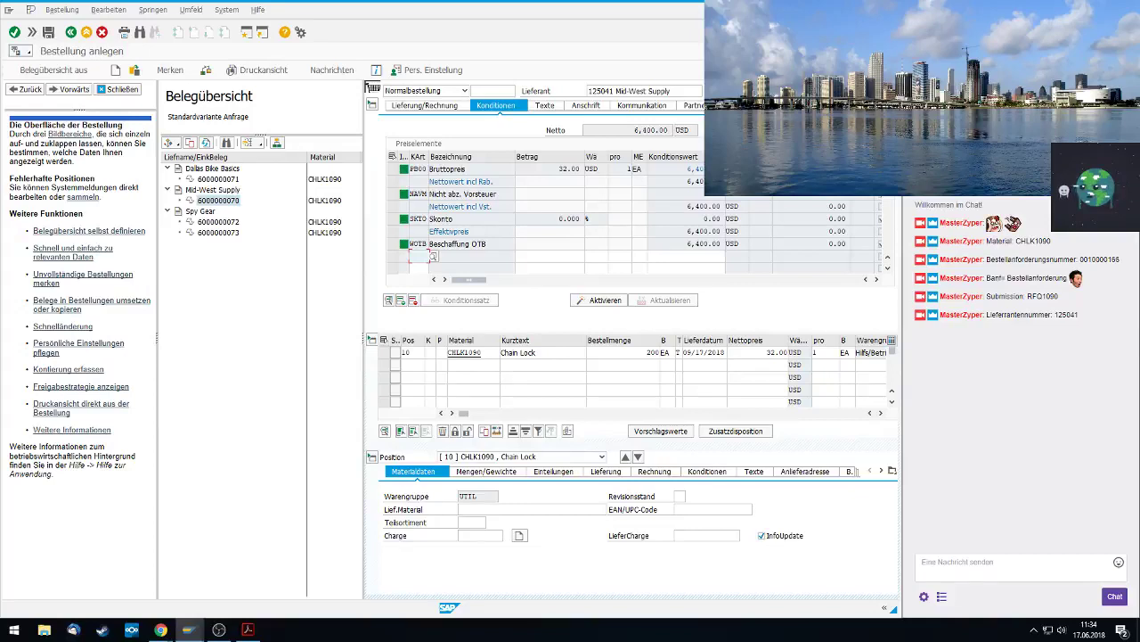
click(372, 457)
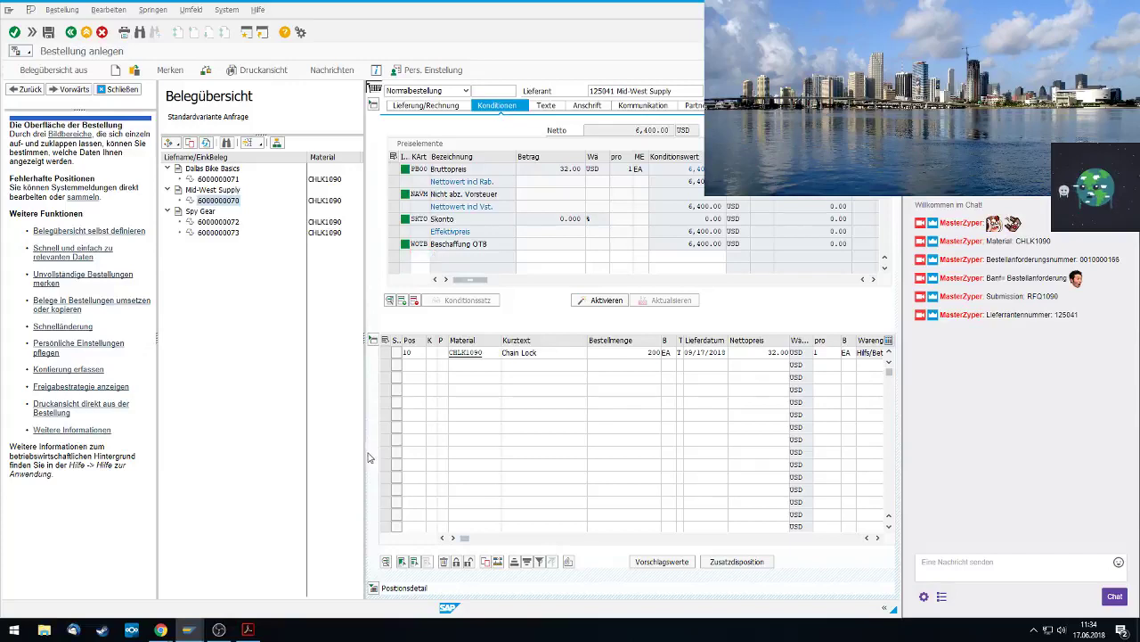
click(373, 588)
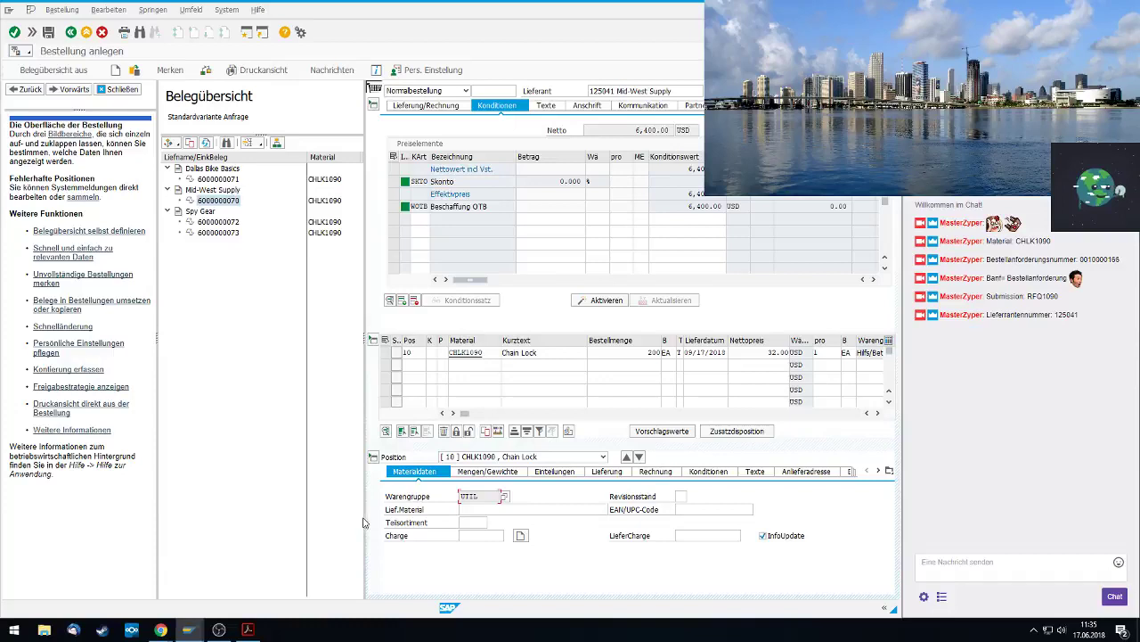
Split the Chain Lock item's schedule line (Einteilung) into additional delivery lines
click(554, 472)
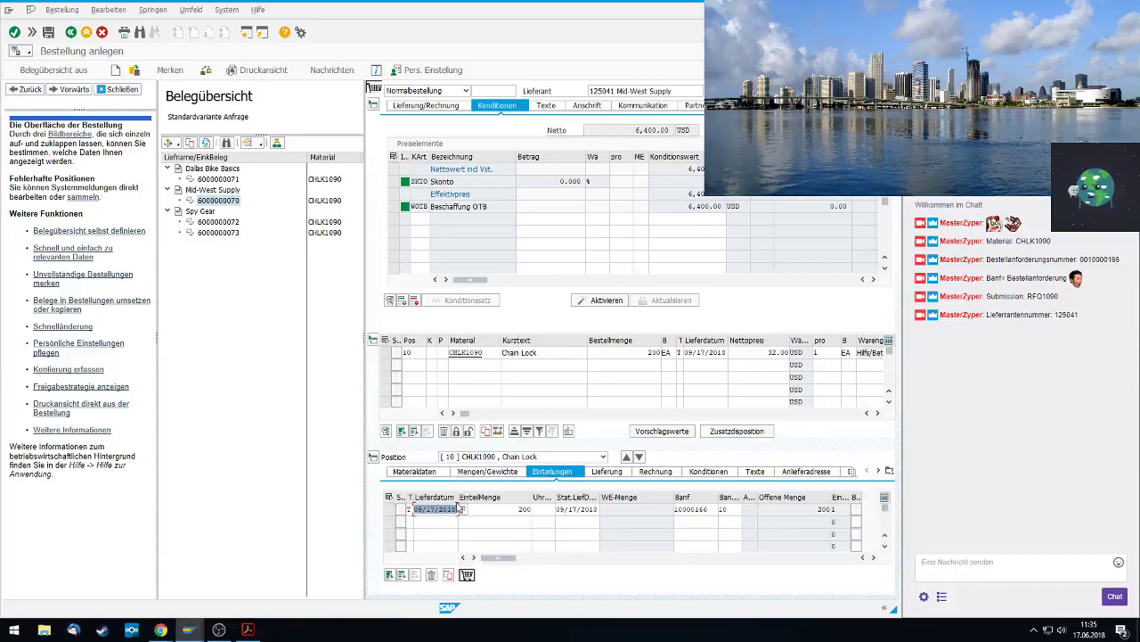
click(395, 511)
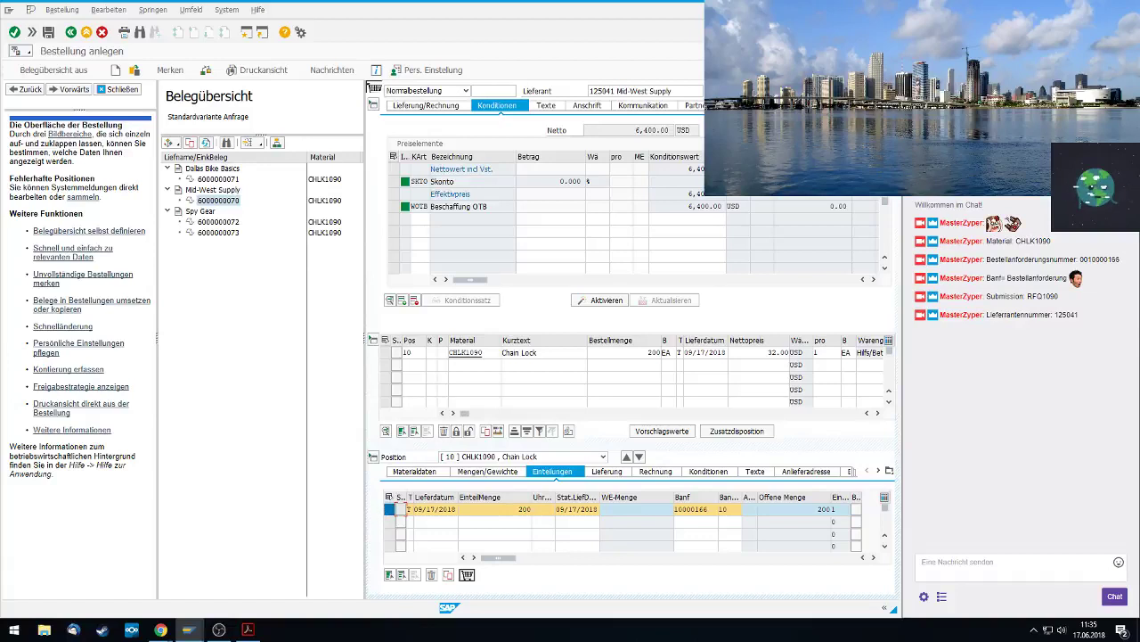
click(450, 574)
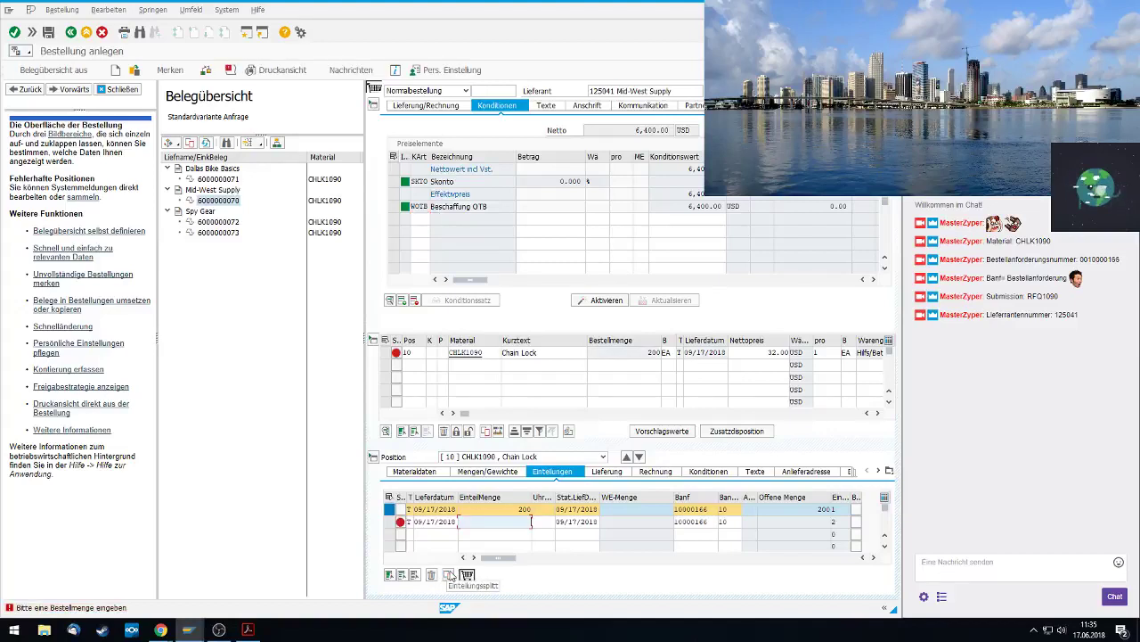
click(389, 509)
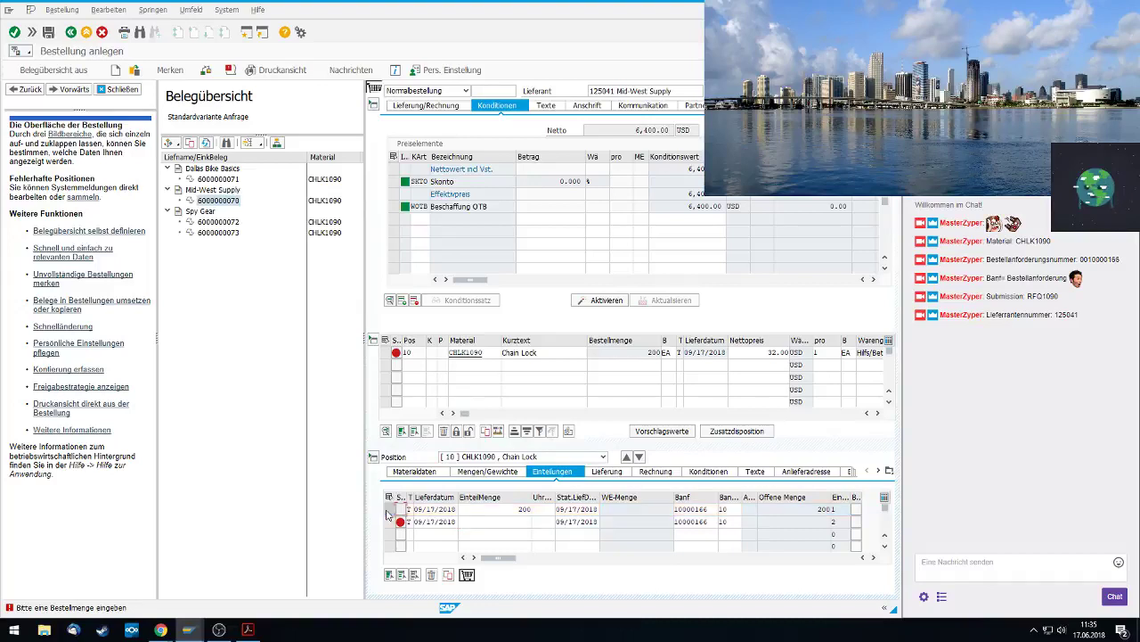
click(448, 575)
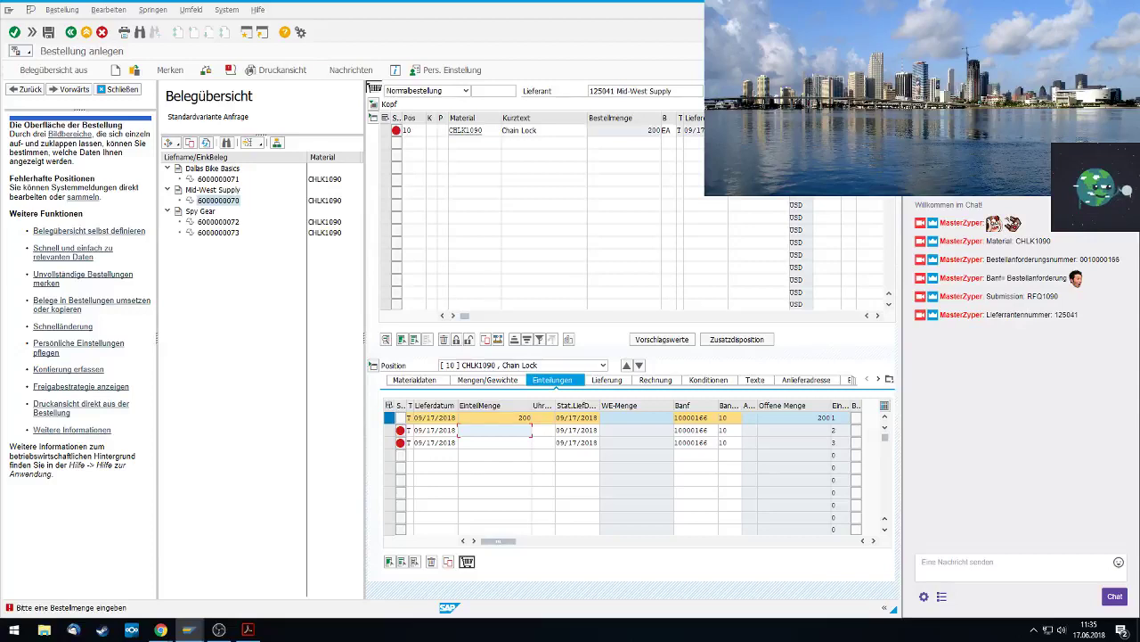
Delete the surplus schedule line and bring the Chain Lock item's schedule back to two lines
double_click(524, 418)
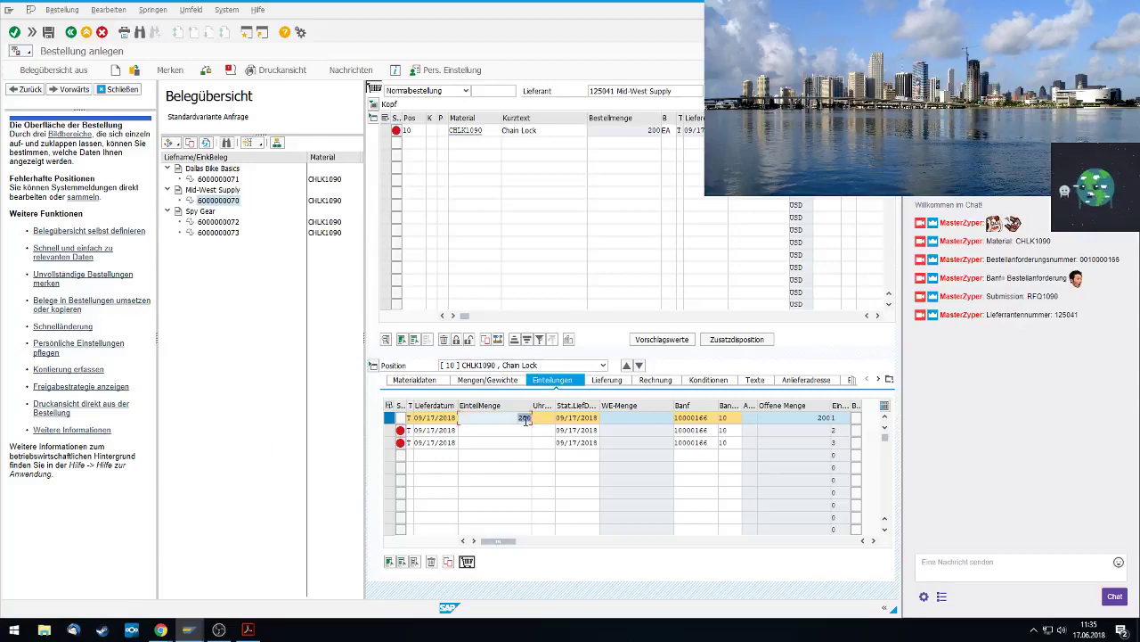
click(389, 442)
click(431, 561)
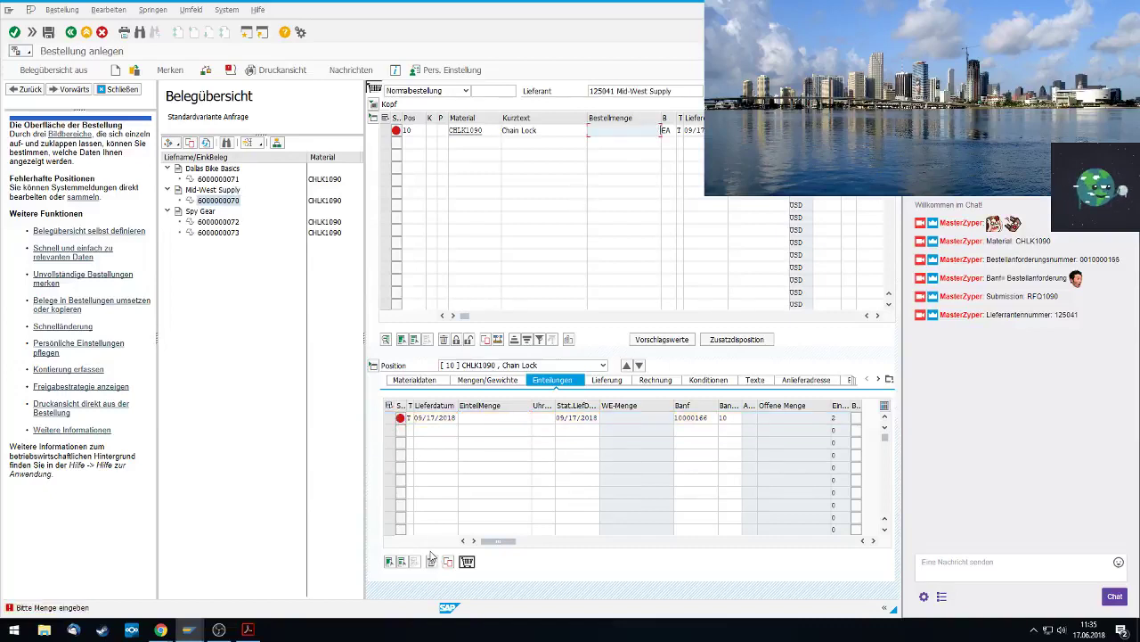
click(390, 417)
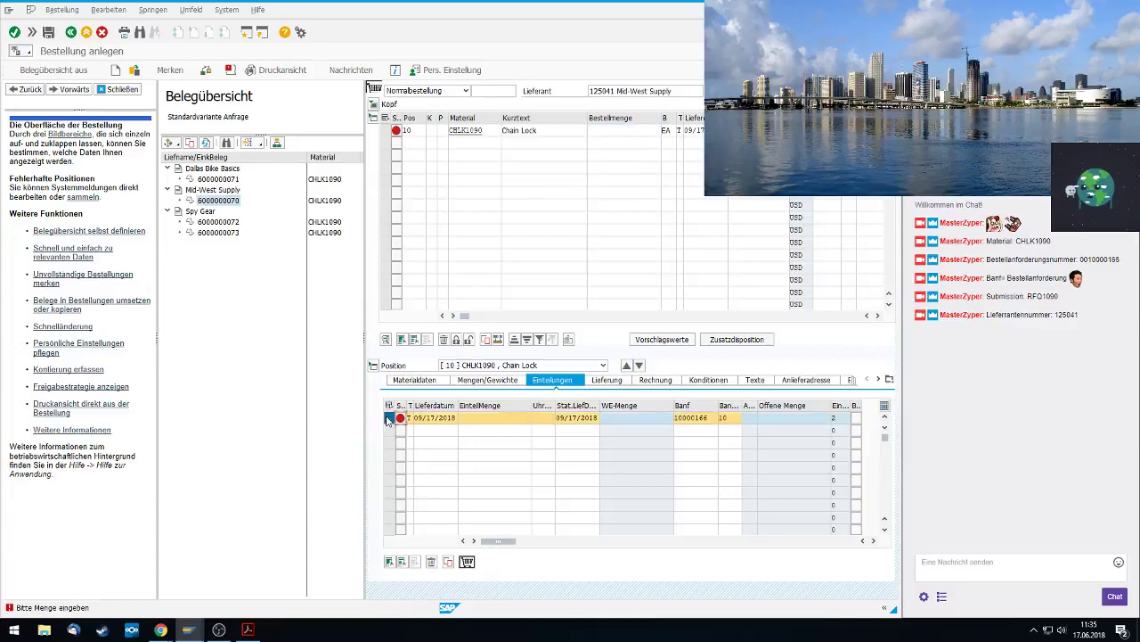
click(465, 563)
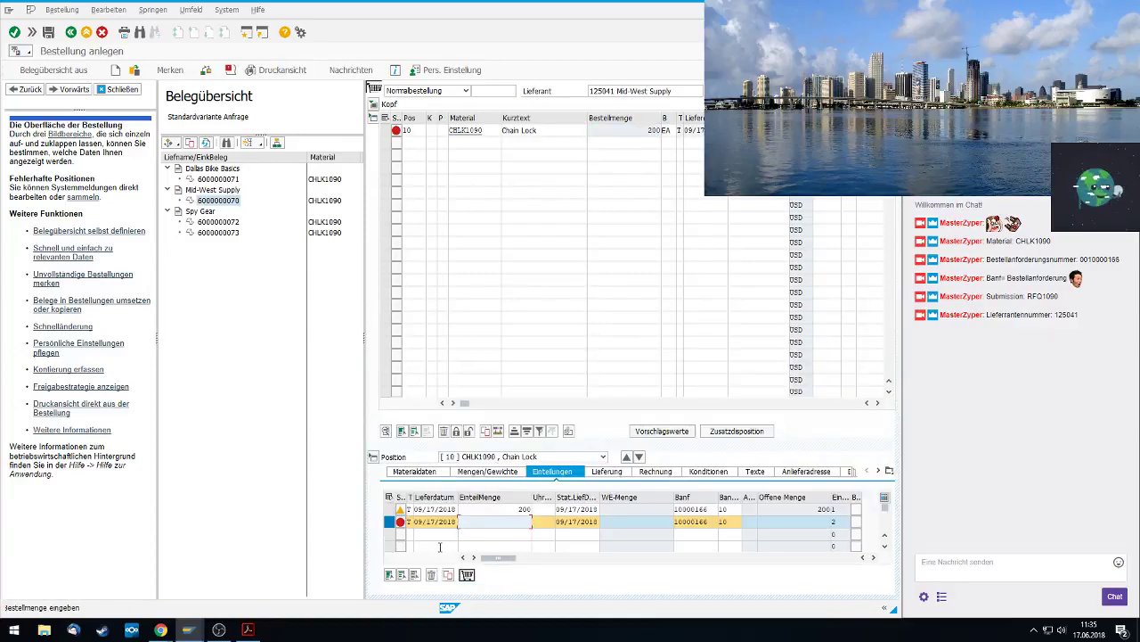
Set the scheduled quantity (EinteilMenge) of both Chain Lock delivery lines to 100
click(527, 508)
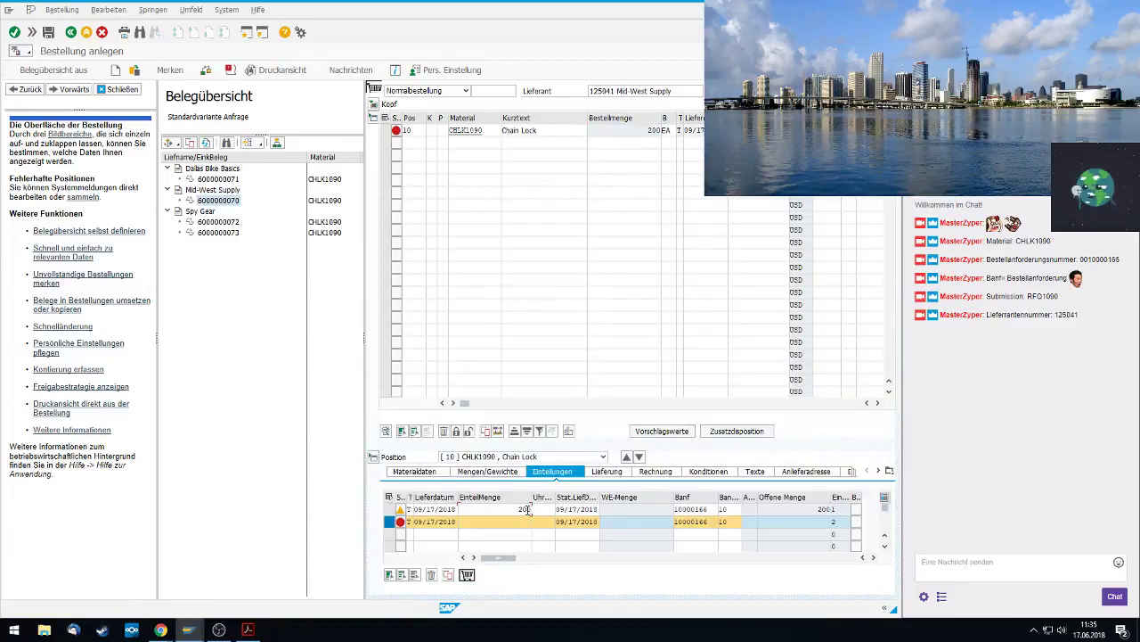
key(BackSpace)
key(BackSpace)
key(BackSpace)
text(100)
key(Return)
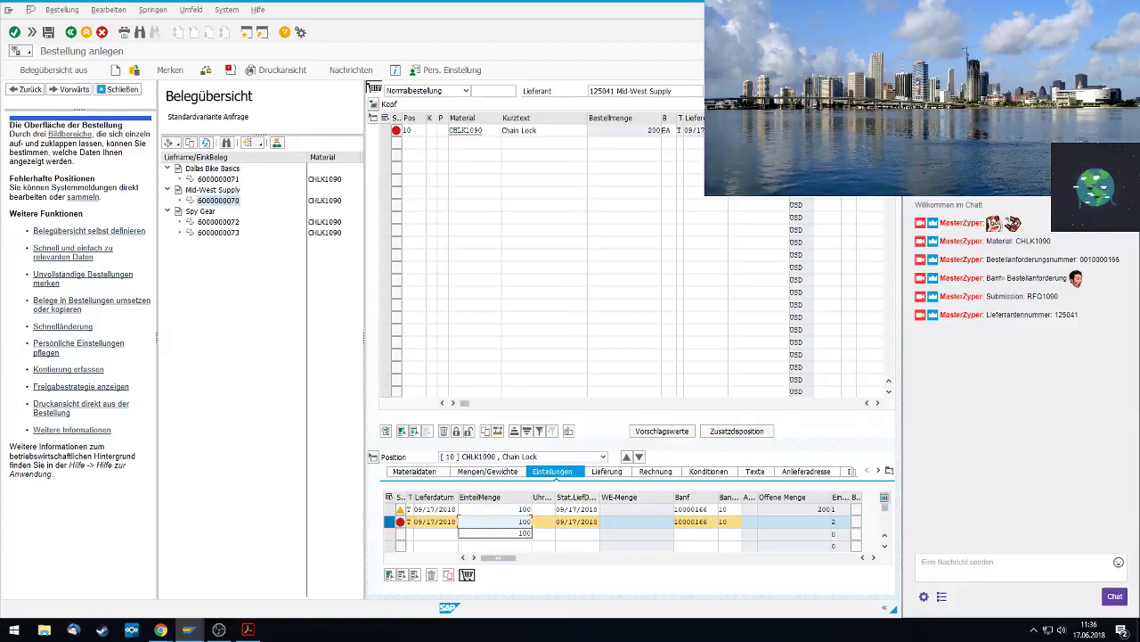
Try to set the second schedule line's statistical delivery date to 09/24/2018 and validate the entries
click(570, 525)
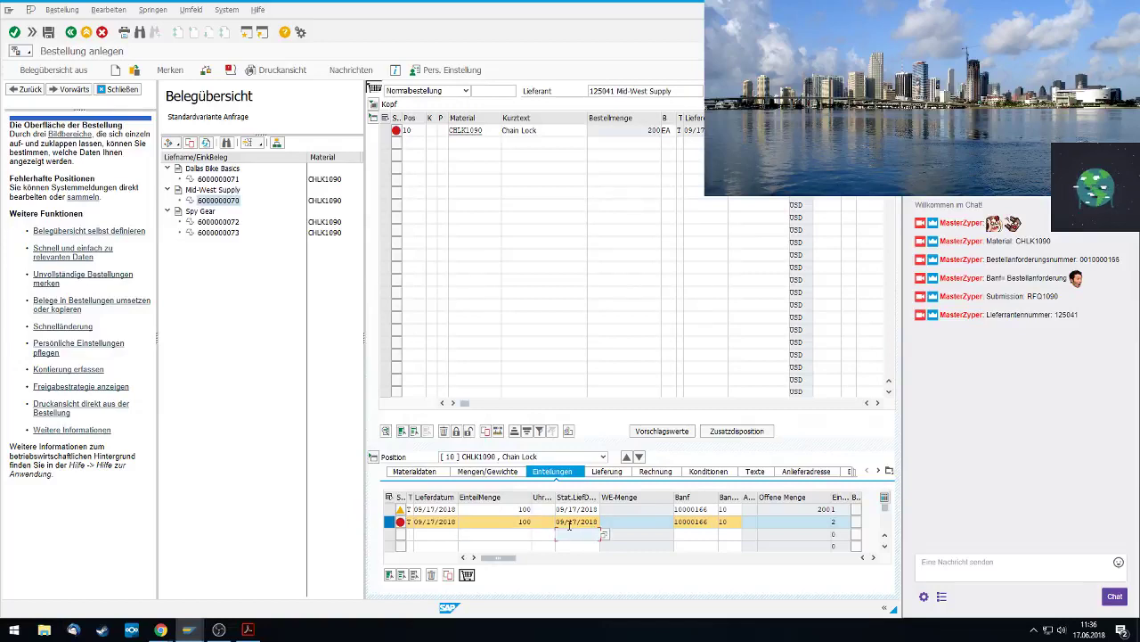
click(569, 523)
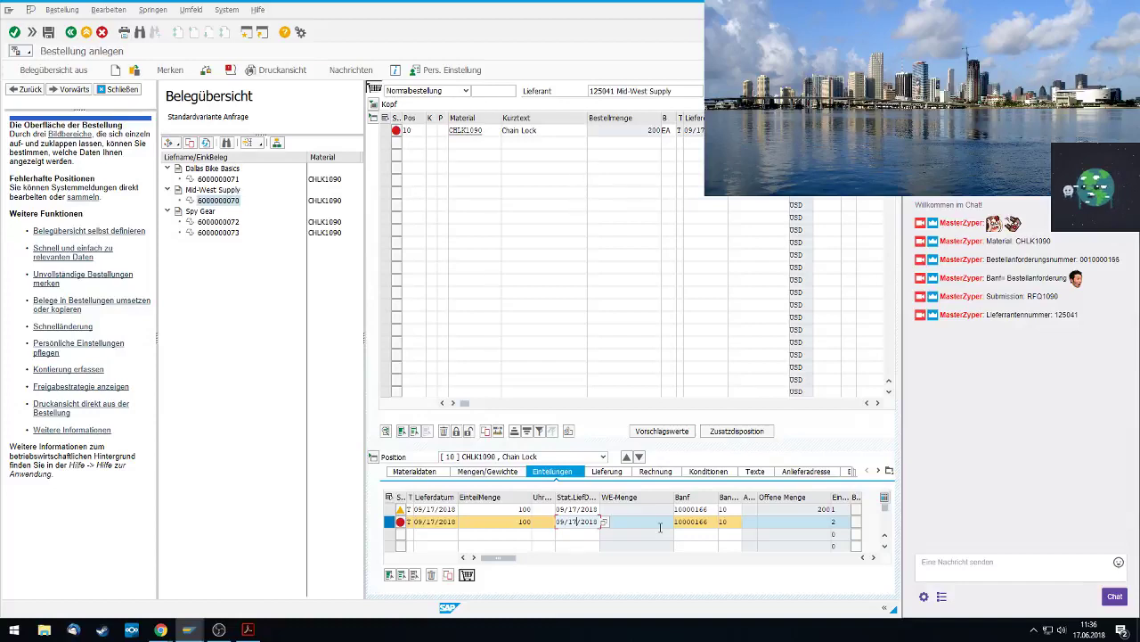
key(BackSpace)
key(BackSpace)
text(24)
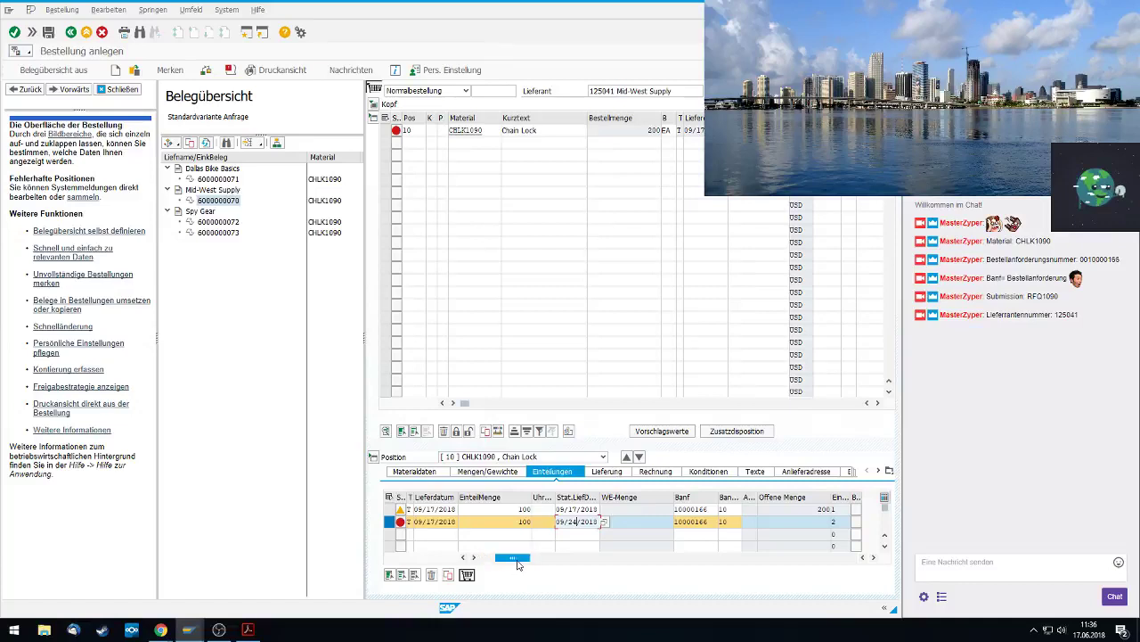
drag(517, 563, 488, 564)
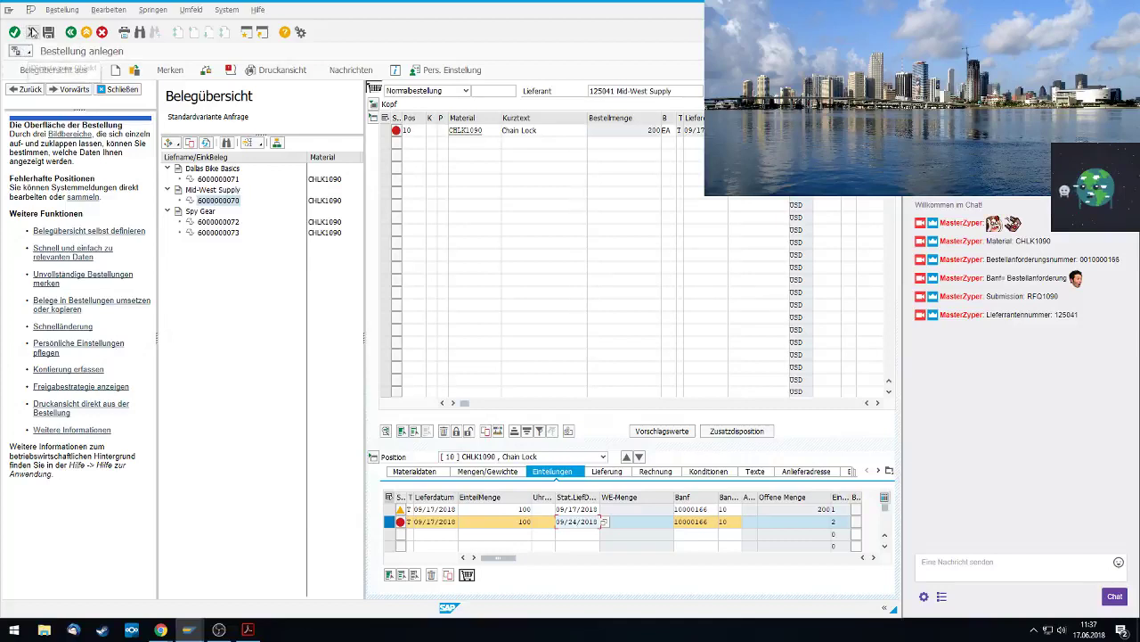
click(15, 33)
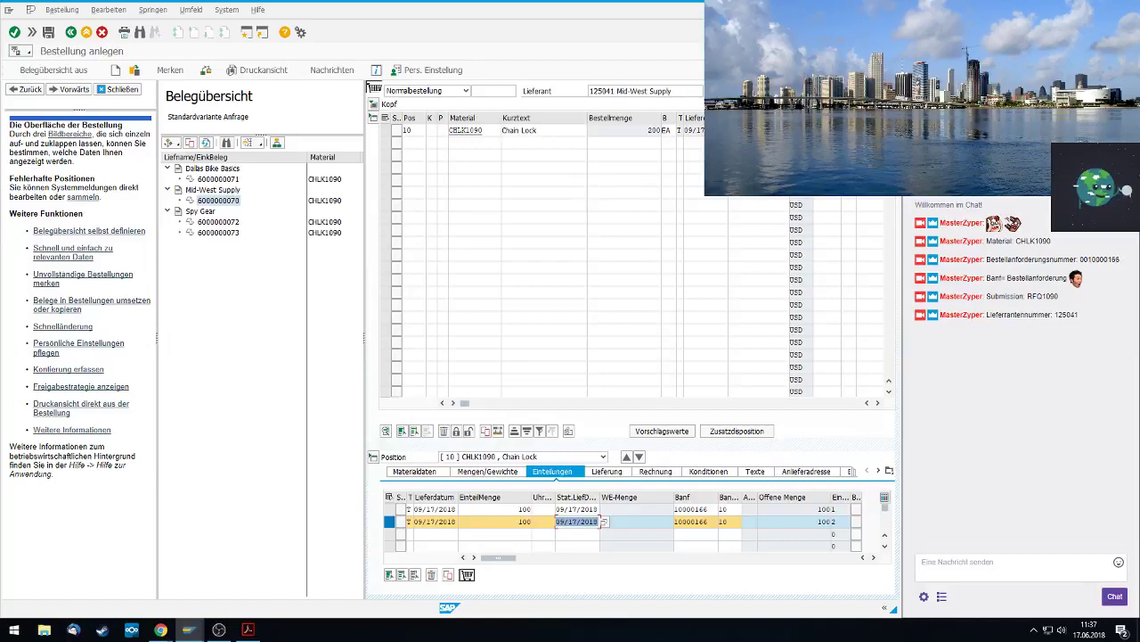
Switch the item details to the material data (Materialdaten) and save the purchase order
click(410, 477)
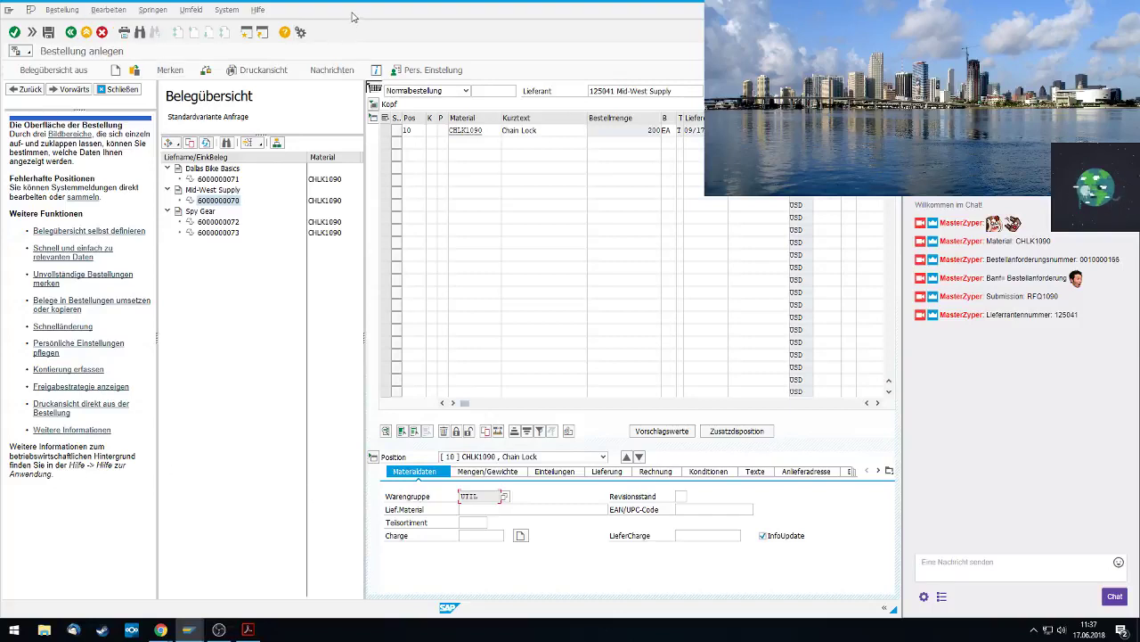
click(219, 12)
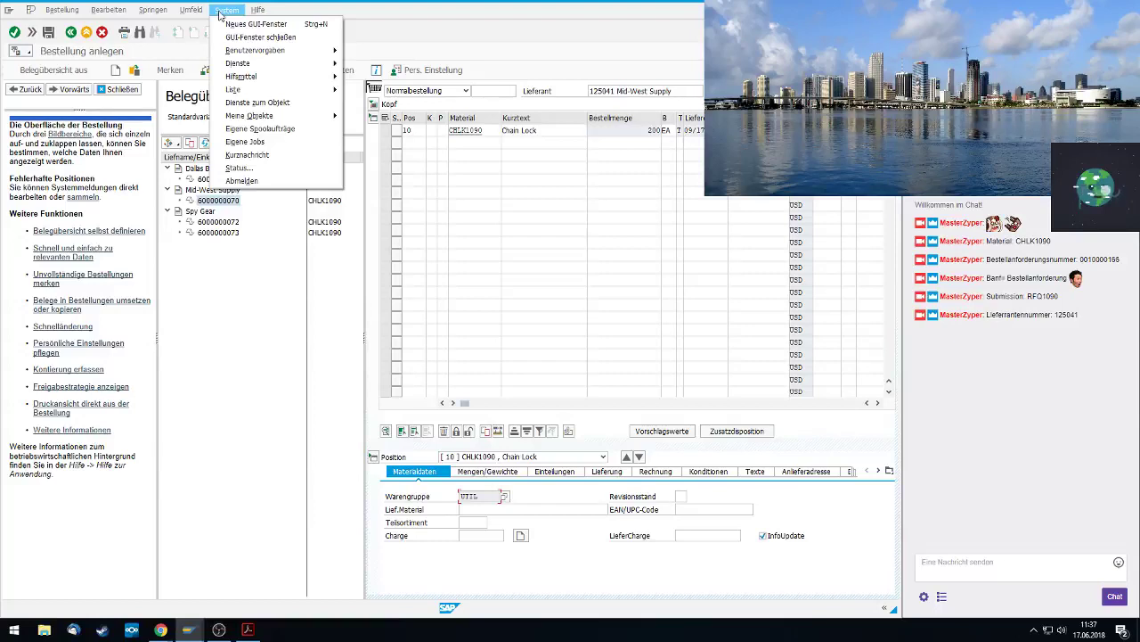
click(55, 9)
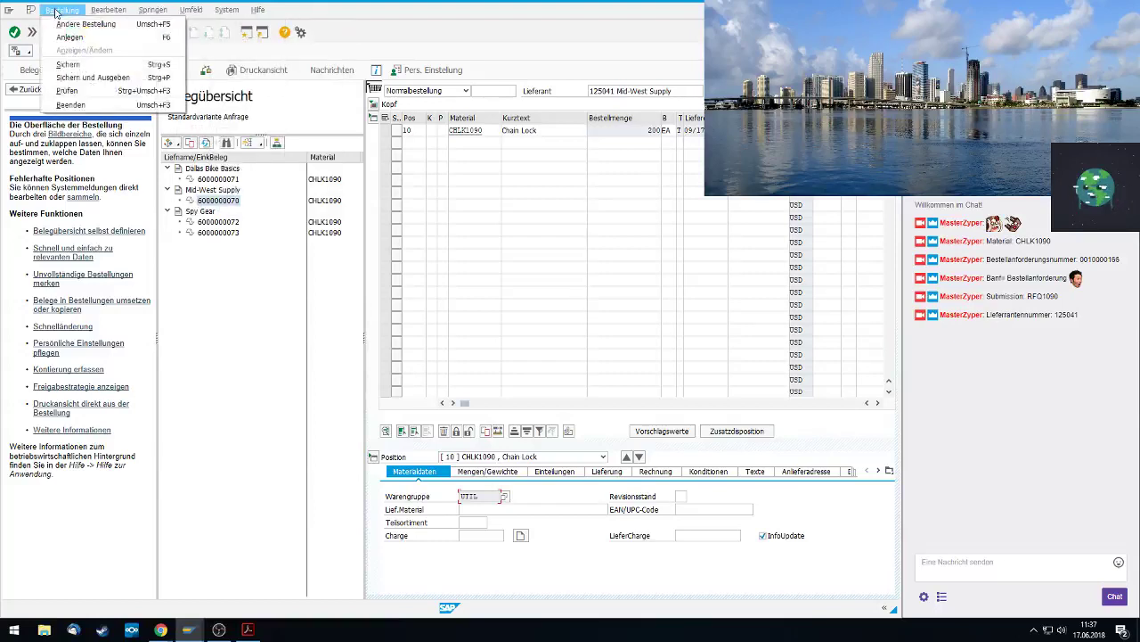
click(61, 66)
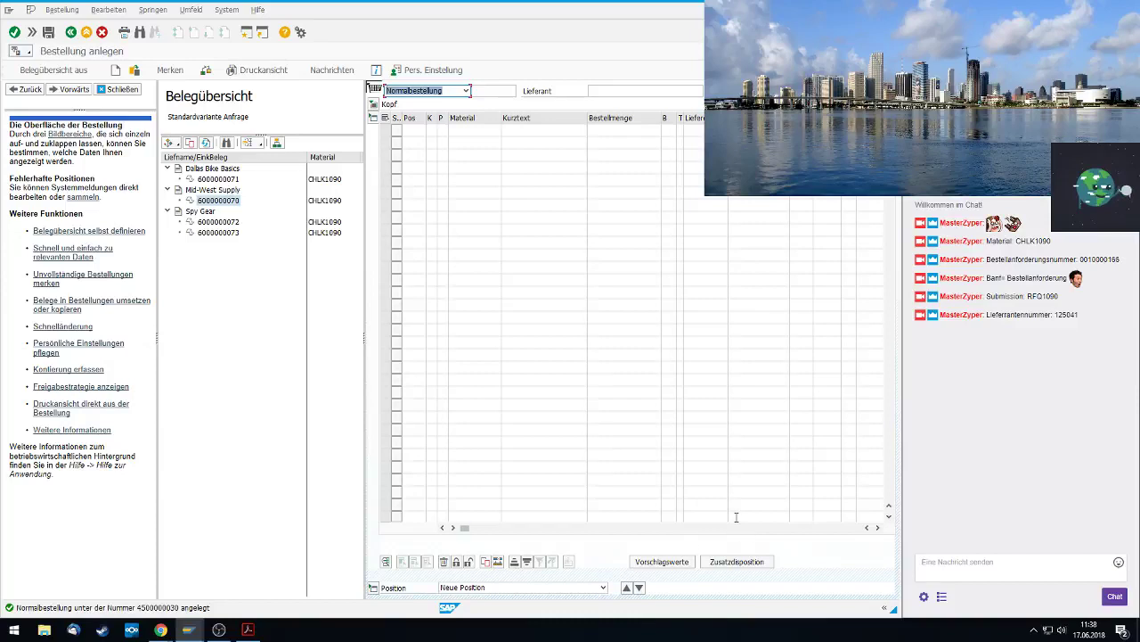
Post the new Chain Lock purchase order's number as a message in the stream chat
click(980, 563)
click(980, 563)
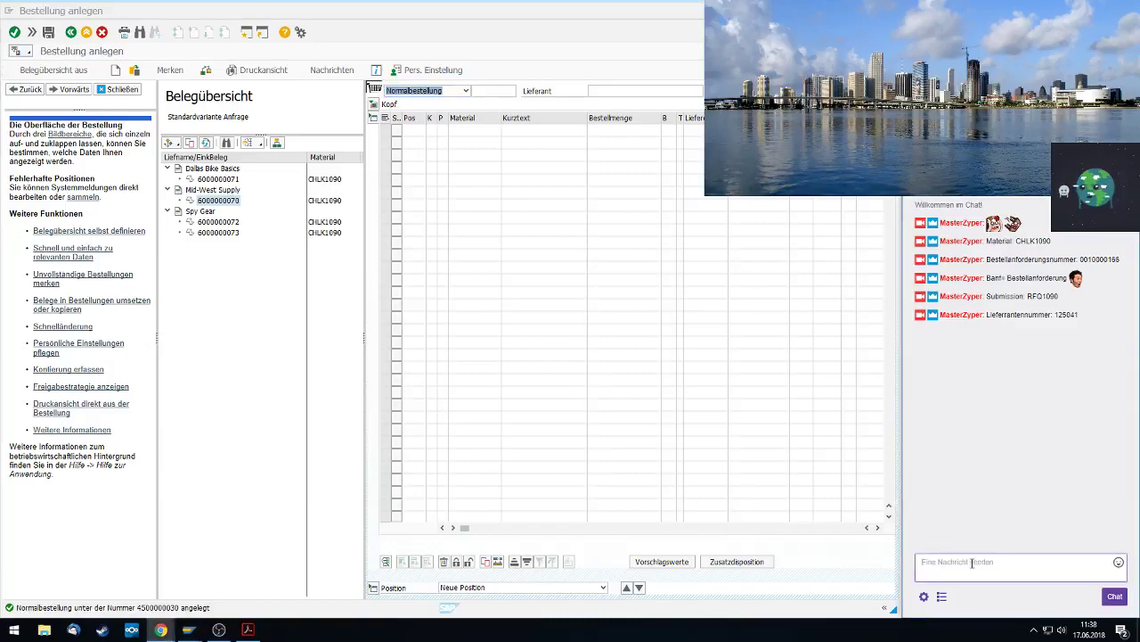
text(1)
key(BackSpace)
text(4500000030)
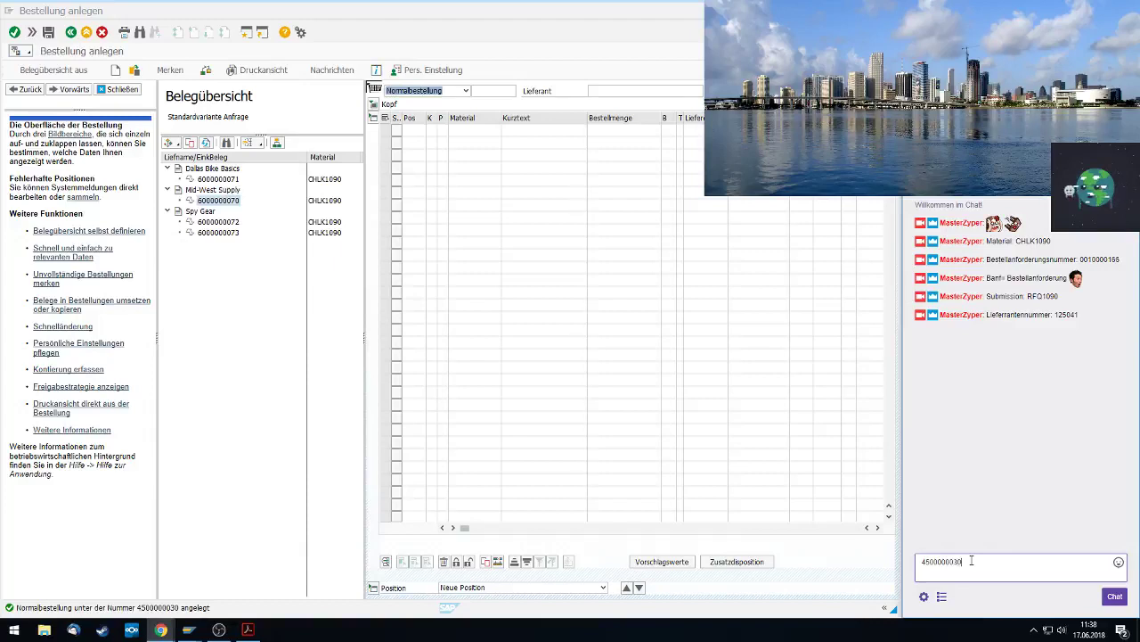
key(Return)
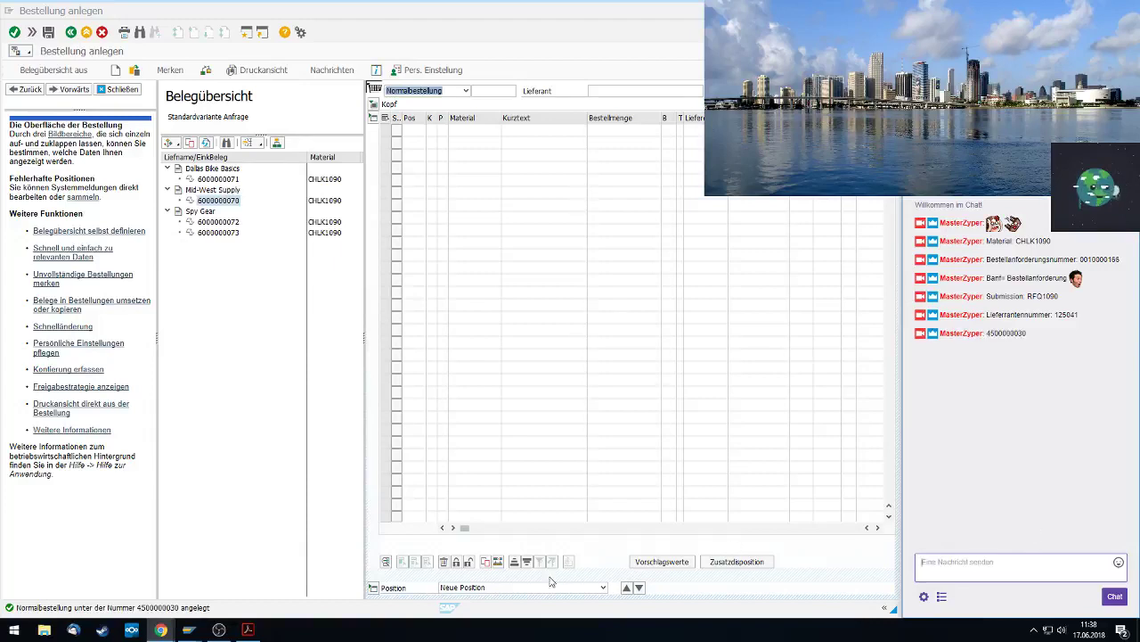
Leave purchase order creation and open the display transaction (Anzeigen) under Materialwirtschaft > Einkauf > Bestellung
click(248, 629)
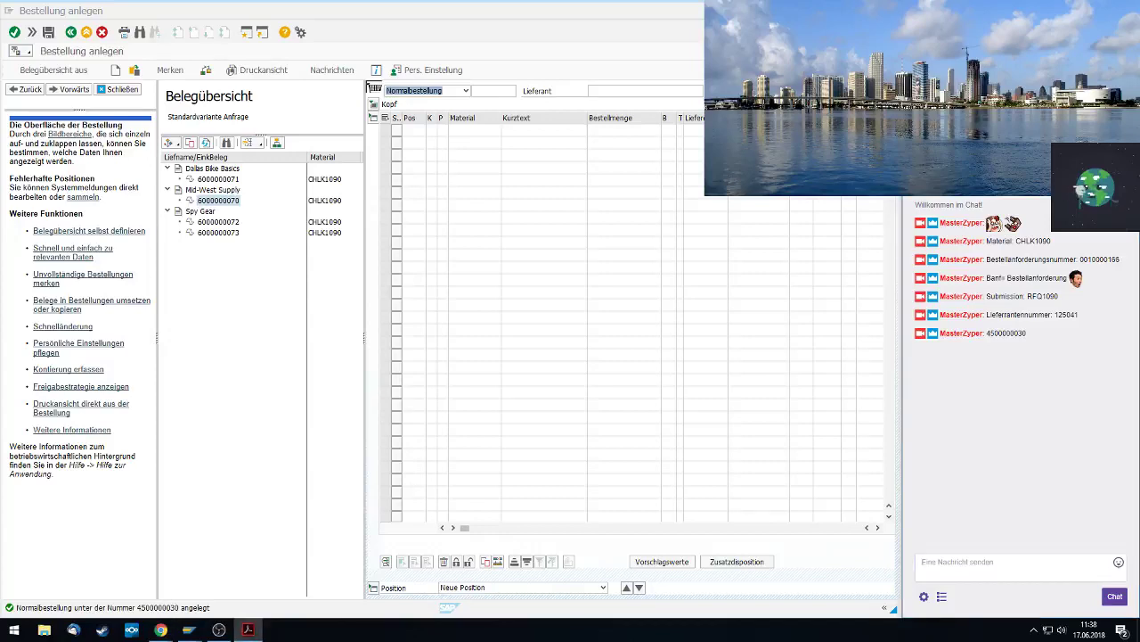
click(83, 33)
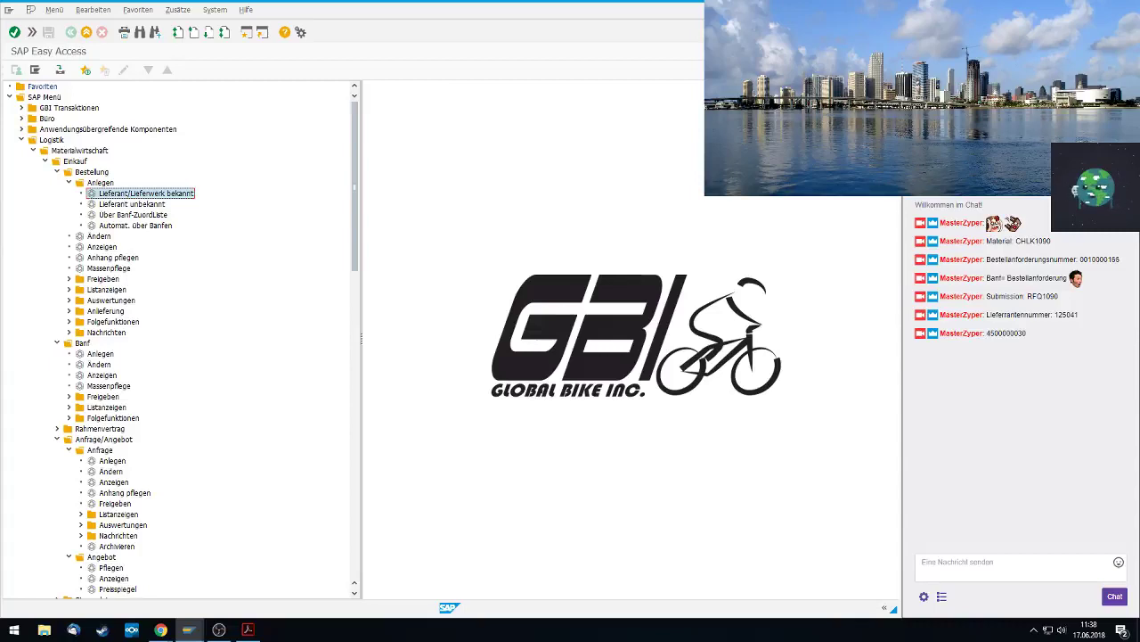
click(57, 141)
click(91, 156)
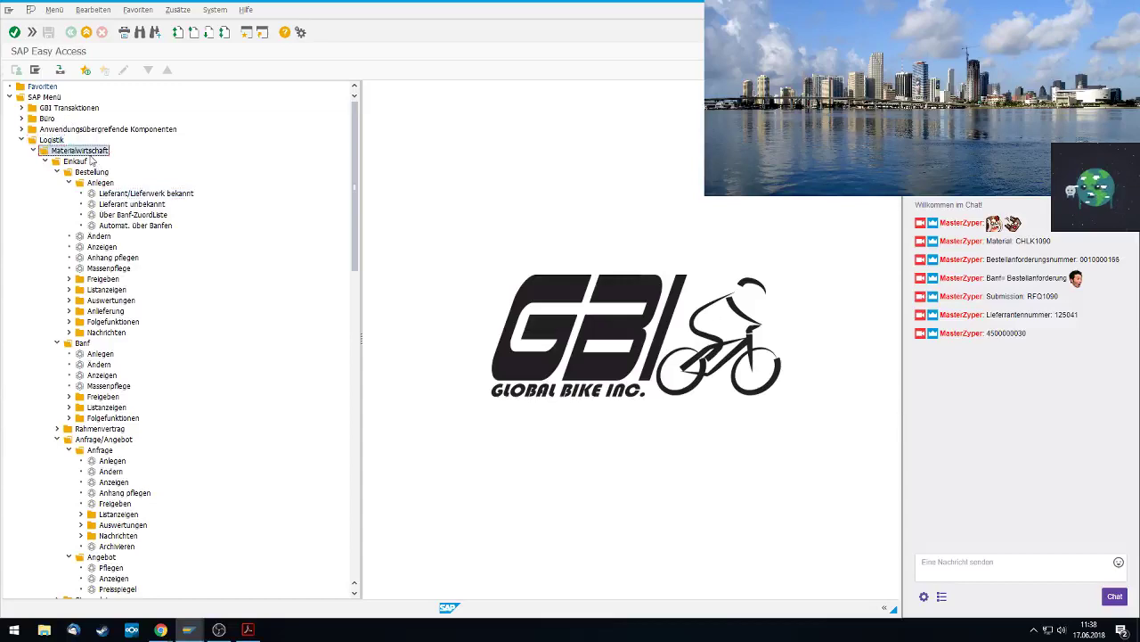
click(76, 163)
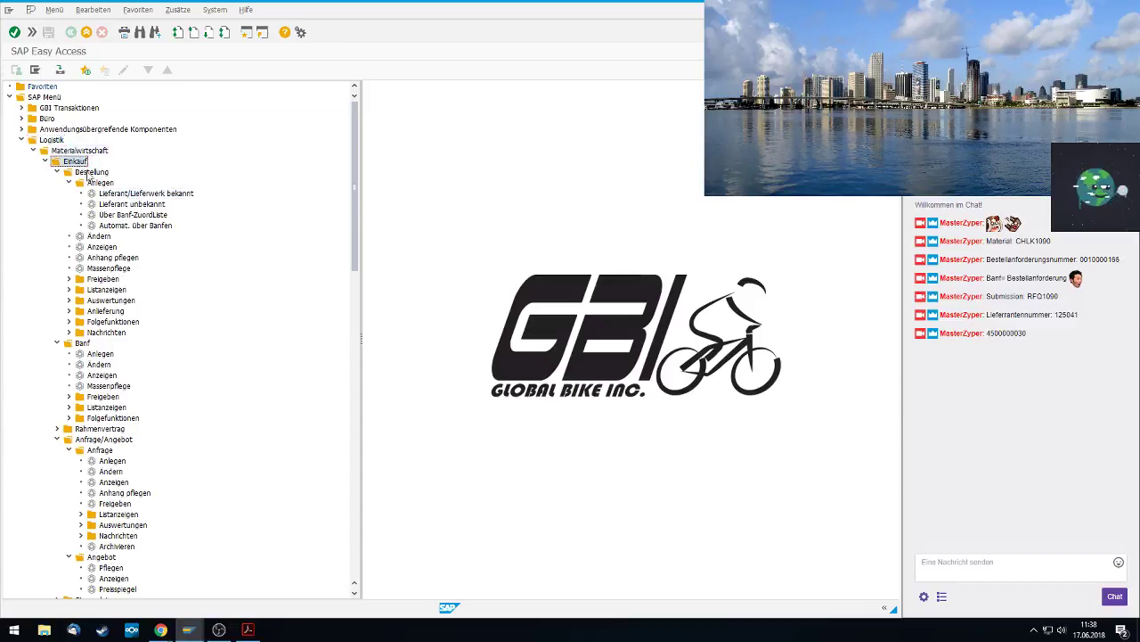
click(90, 173)
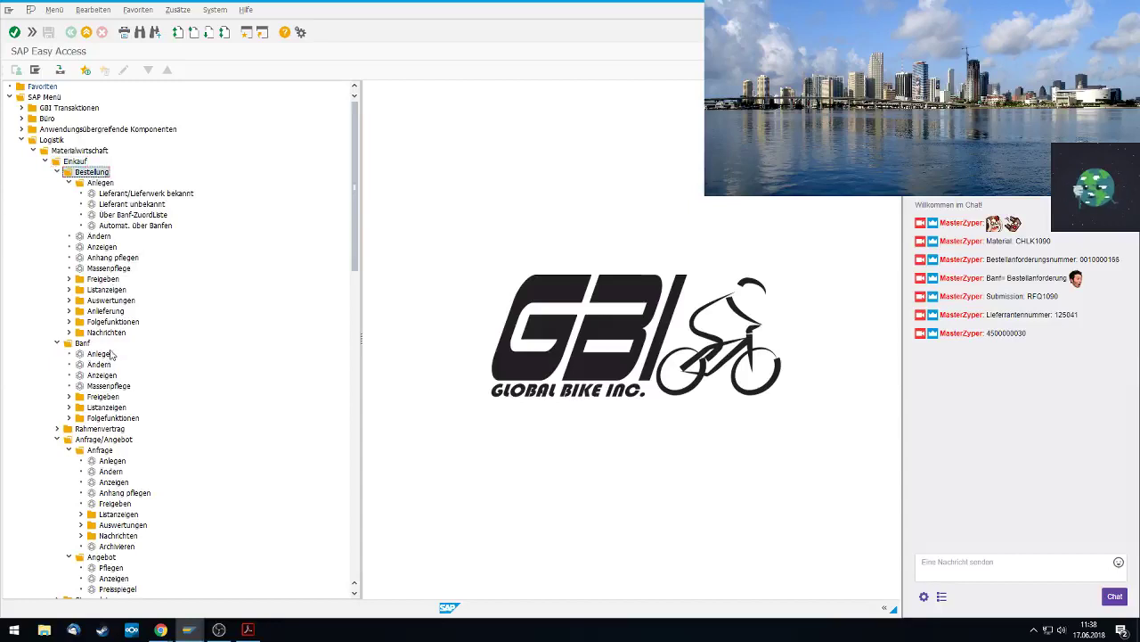
double_click(104, 247)
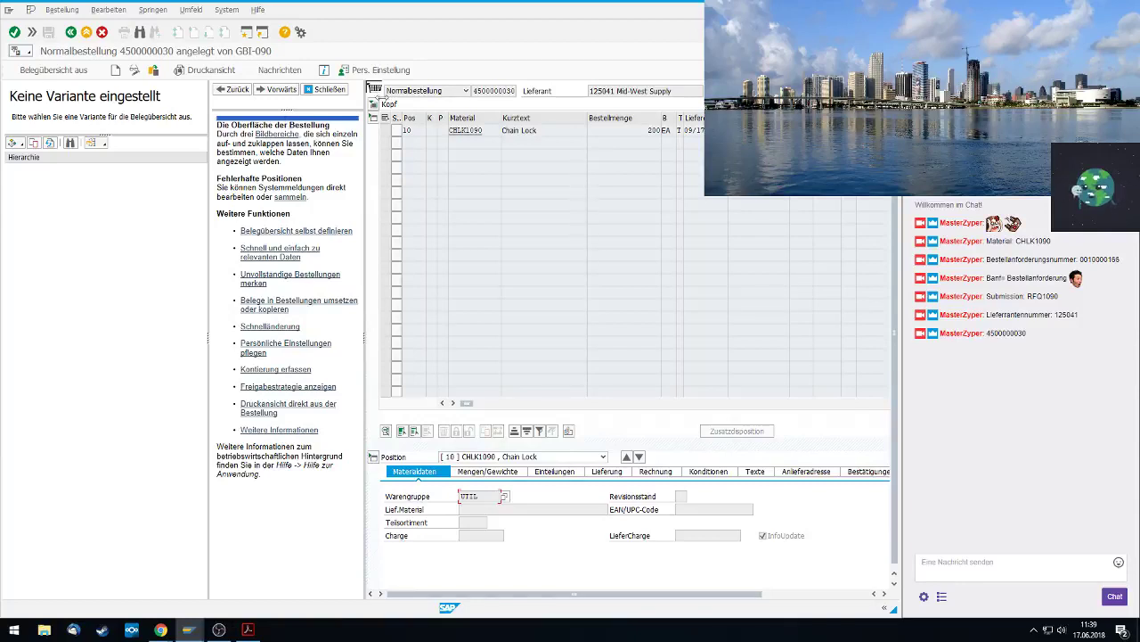
Examine the print preview (Druckansicht) of the Mid-West Supply purchase order, including its delivery dates and total, and return to the order
click(222, 71)
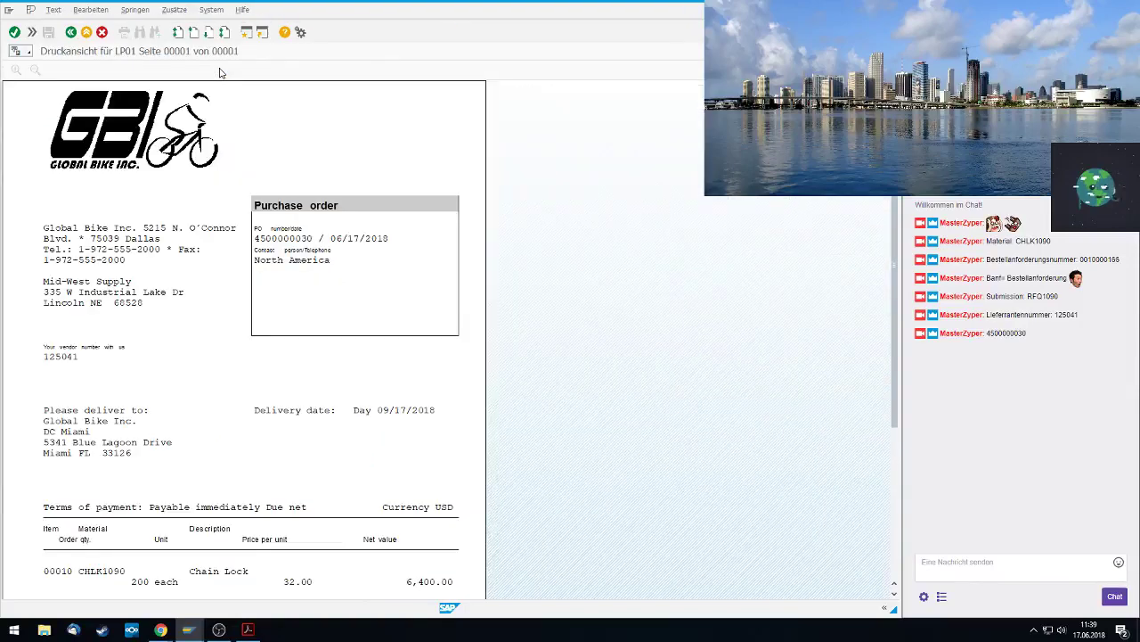
scroll(186, 257, down, 5)
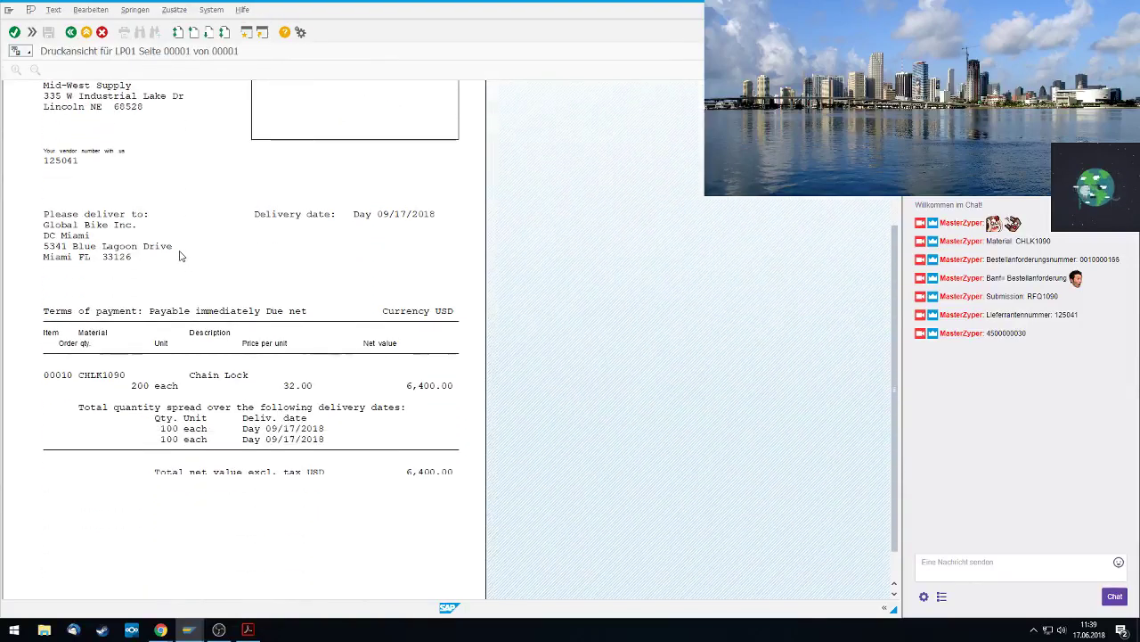
scroll(303, 469, down, 1)
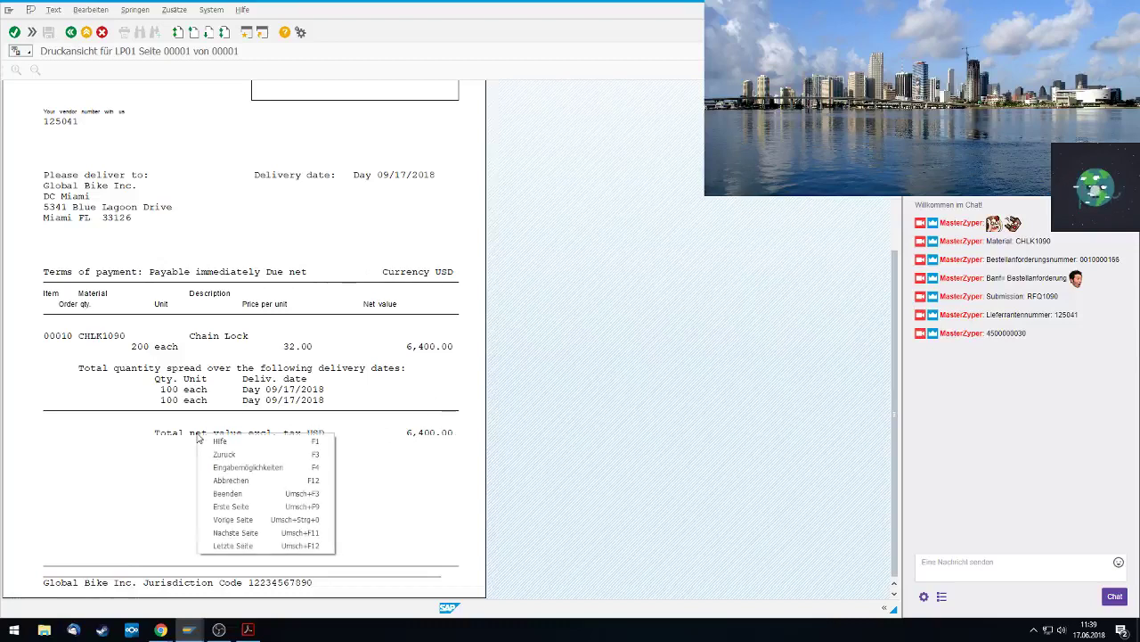
right_click(198, 436)
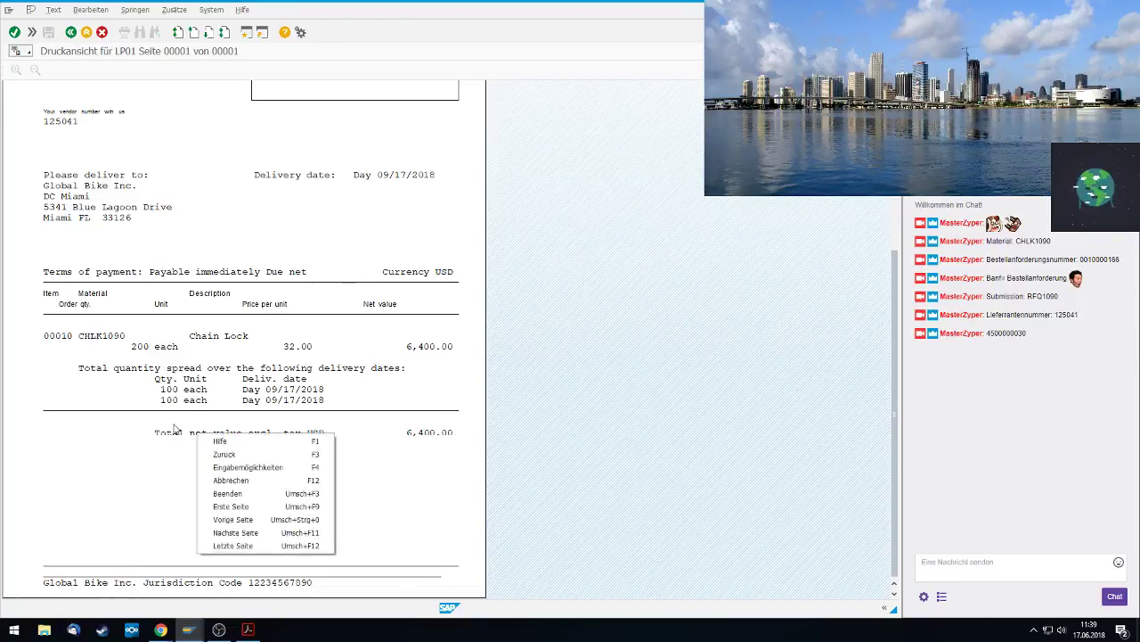
click(170, 429)
scroll(167, 428, up, 1)
scroll(168, 428, up, 5)
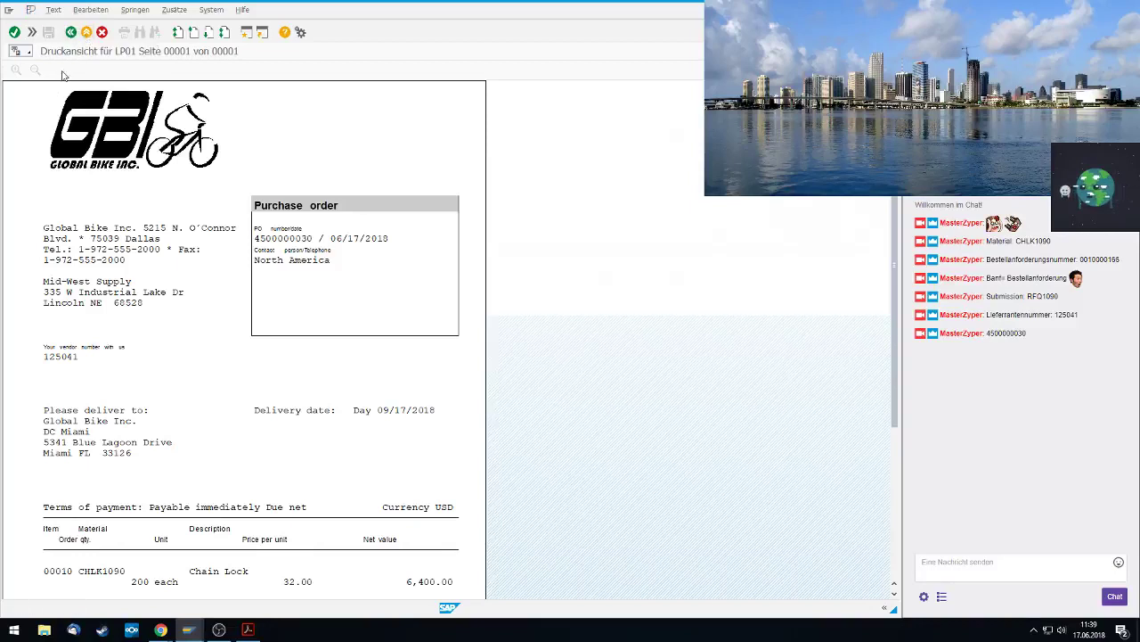
key(F3)
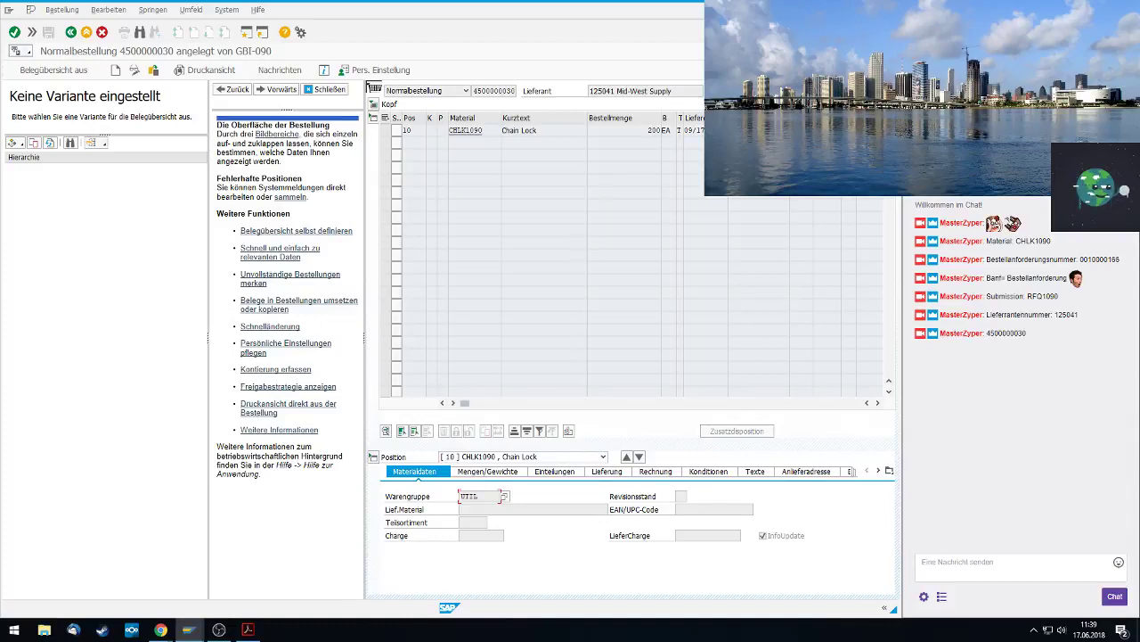
click(1089, 629)
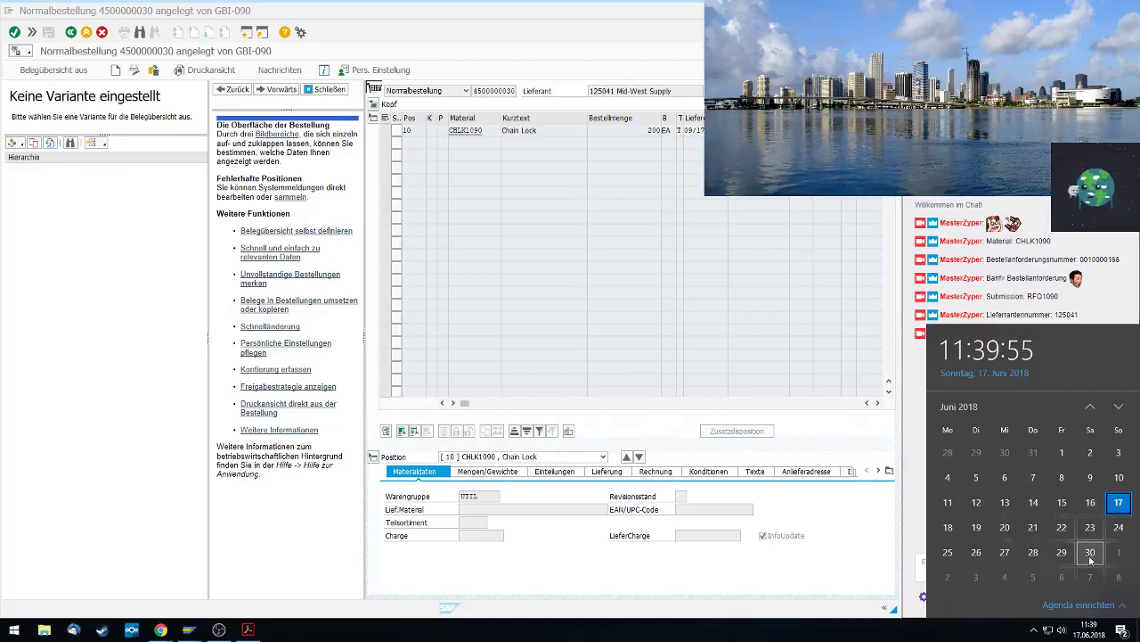
click(1122, 629)
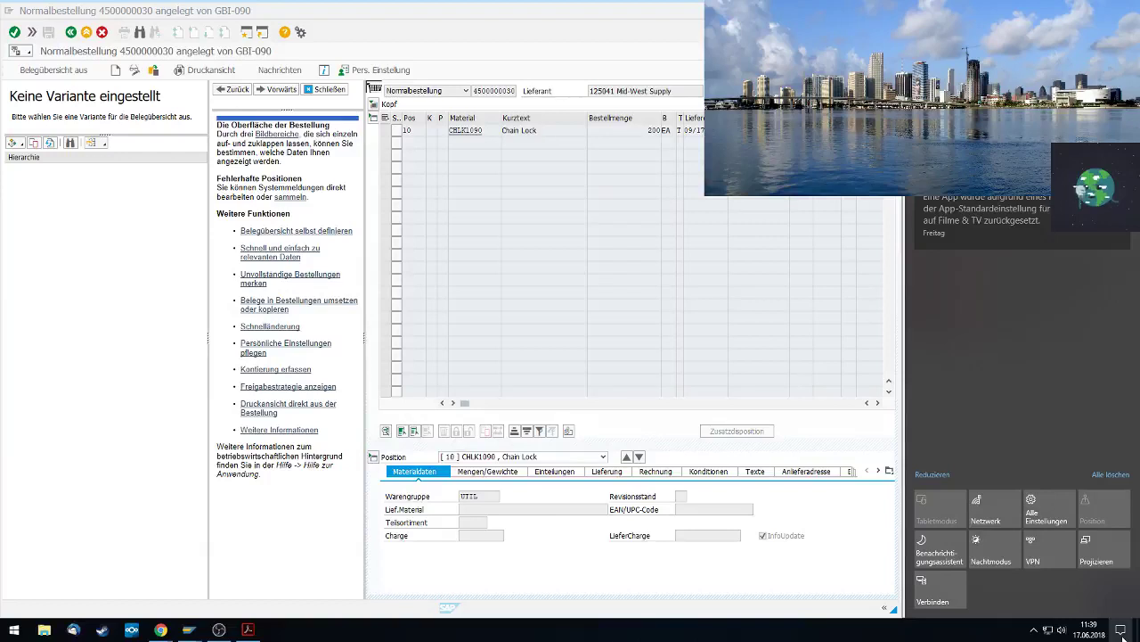
click(996, 552)
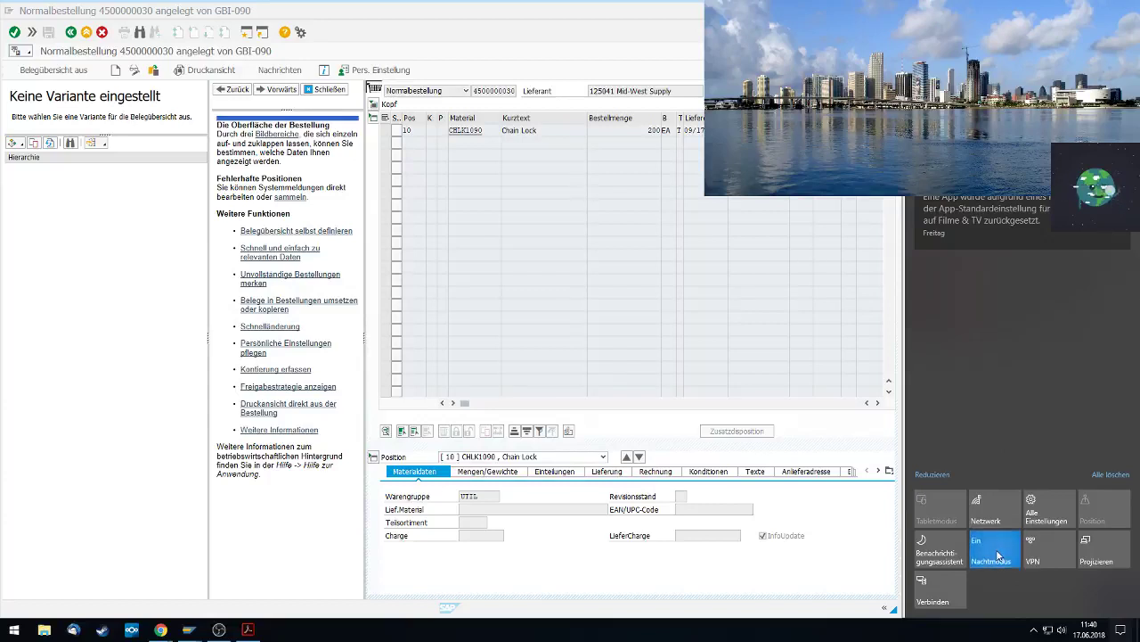
click(999, 557)
click(729, 571)
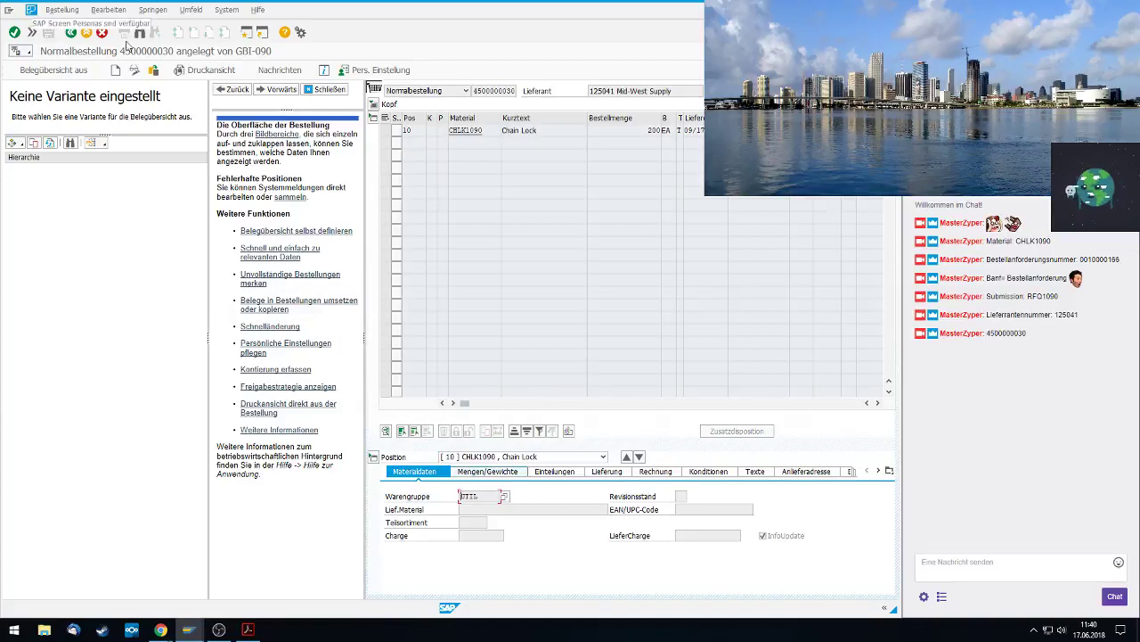
Leave the order display and open WE zur Bestellung (MIGO) under Materialwirtschaft > Bestandsführung > Warenbewegung > Wareneingang > Zur Bestellung
click(86, 33)
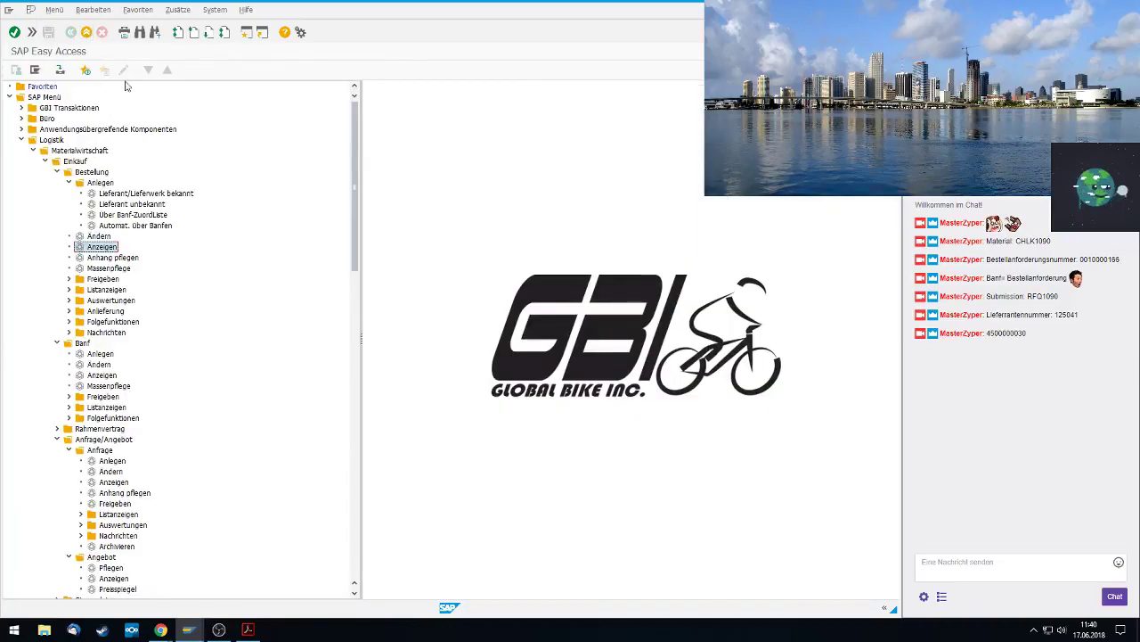
click(82, 152)
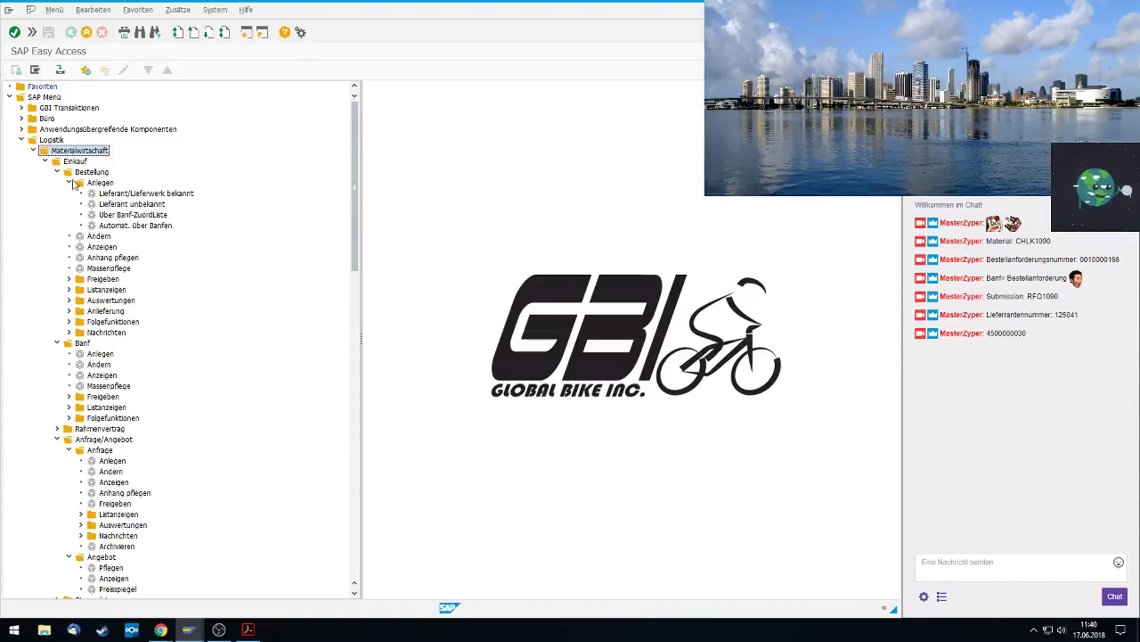
click(45, 161)
click(63, 175)
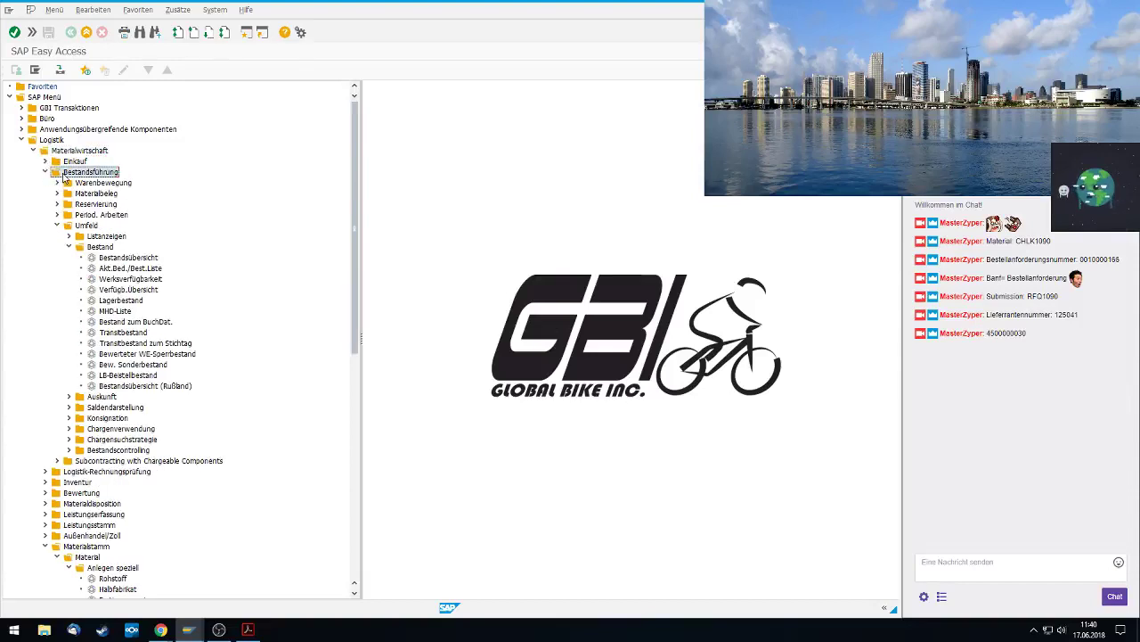
double_click(89, 184)
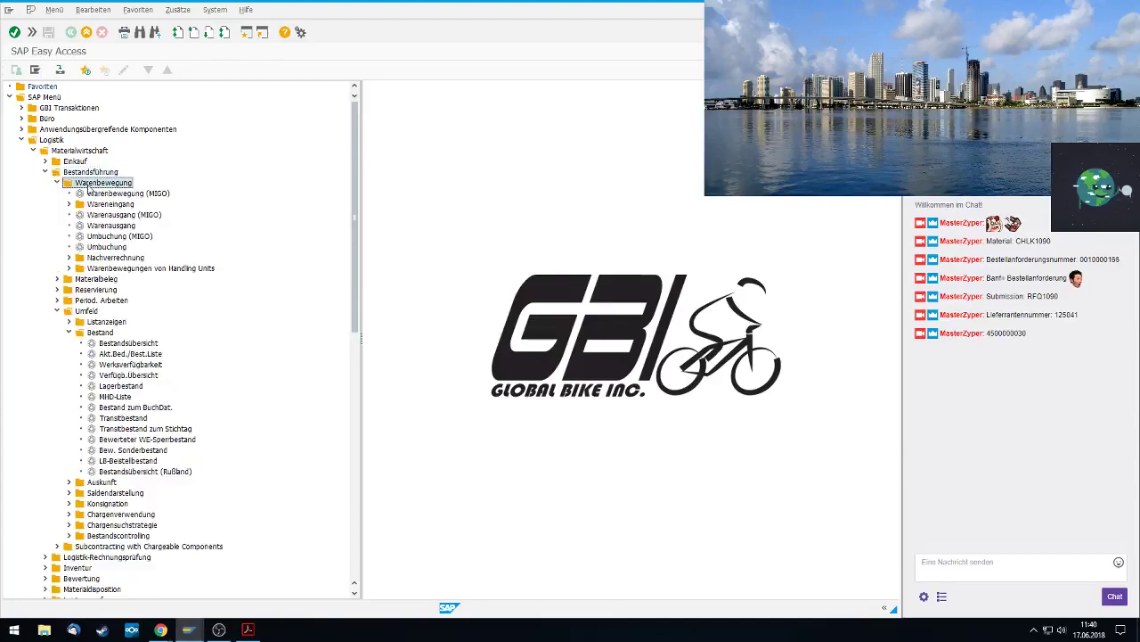
double_click(93, 205)
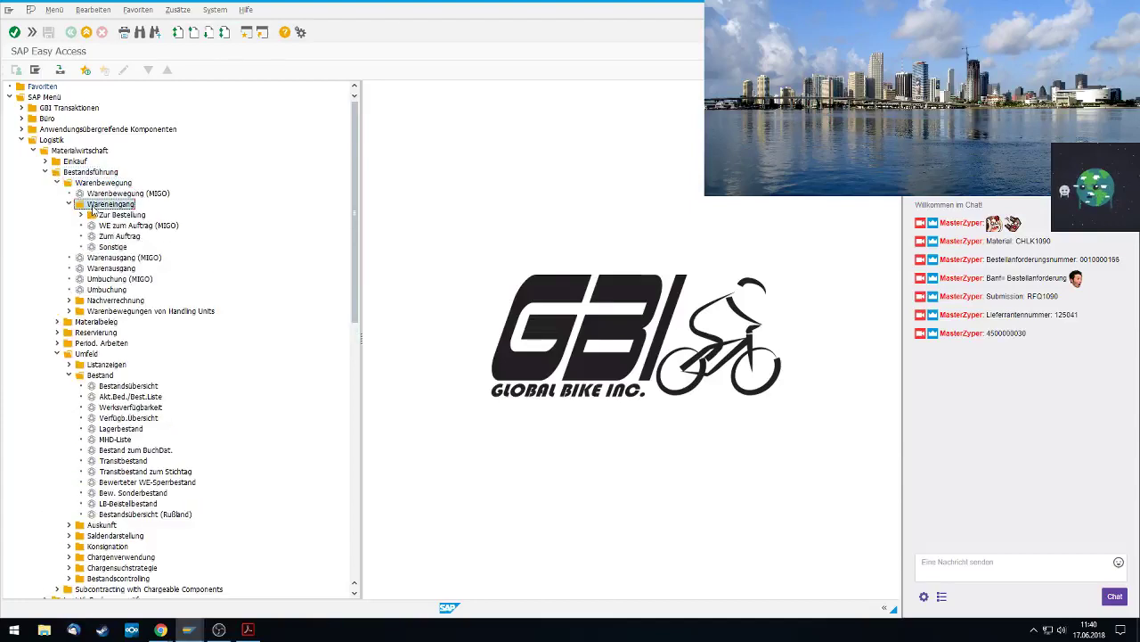
double_click(107, 216)
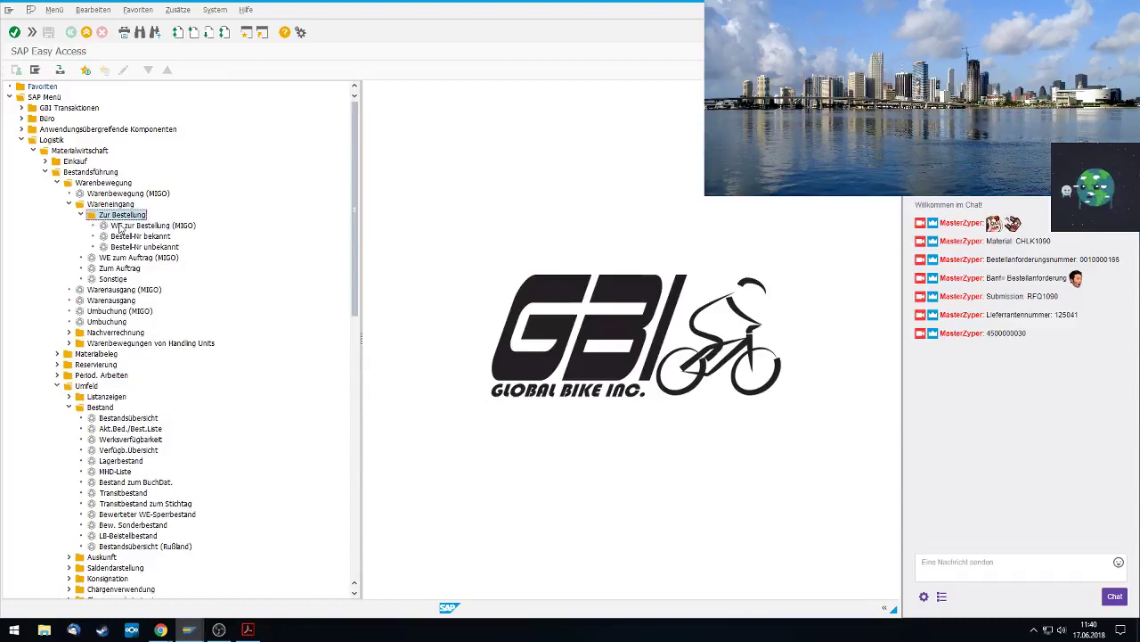
click(120, 227)
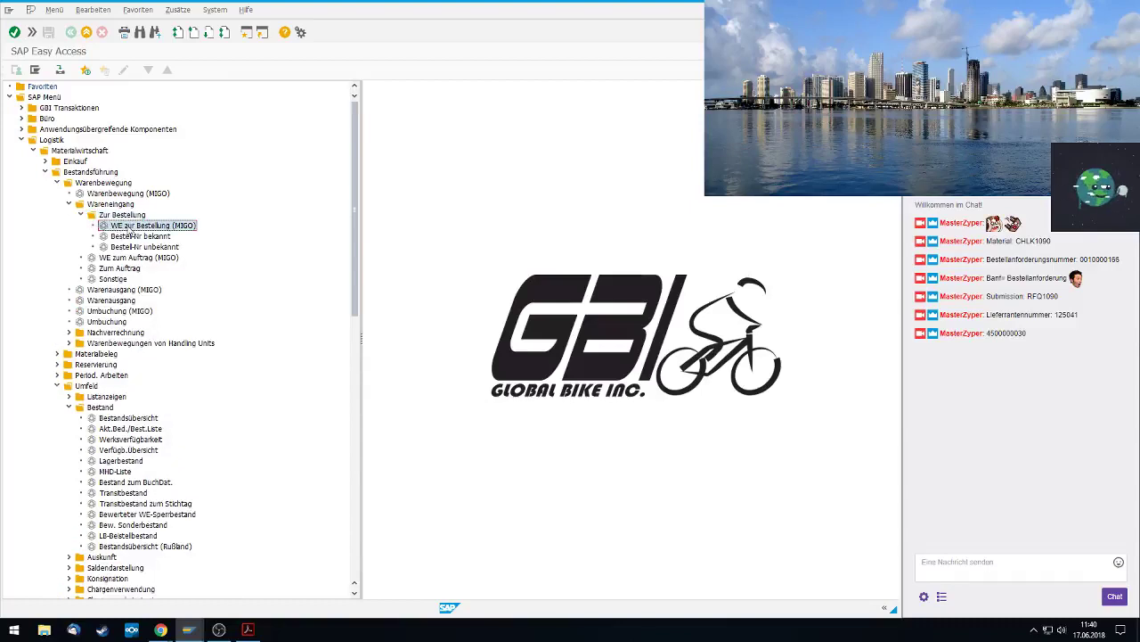
double_click(130, 228)
Switch to Chrome, search Google for "migo" and look through the image results before returning to all results
mouse_move(160, 629)
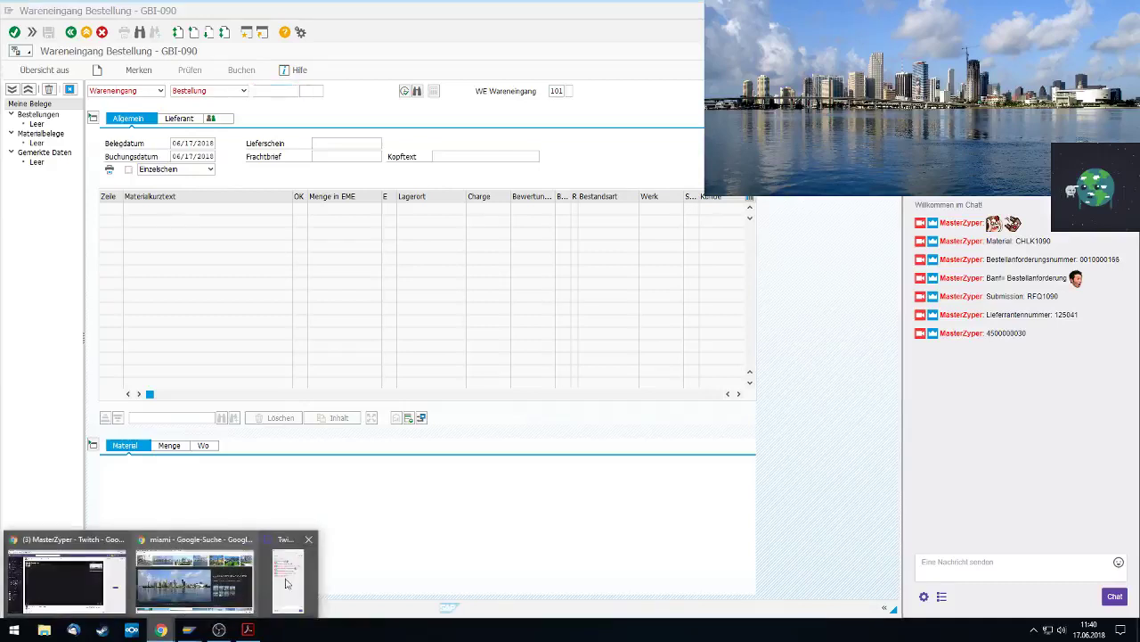
click(239, 574)
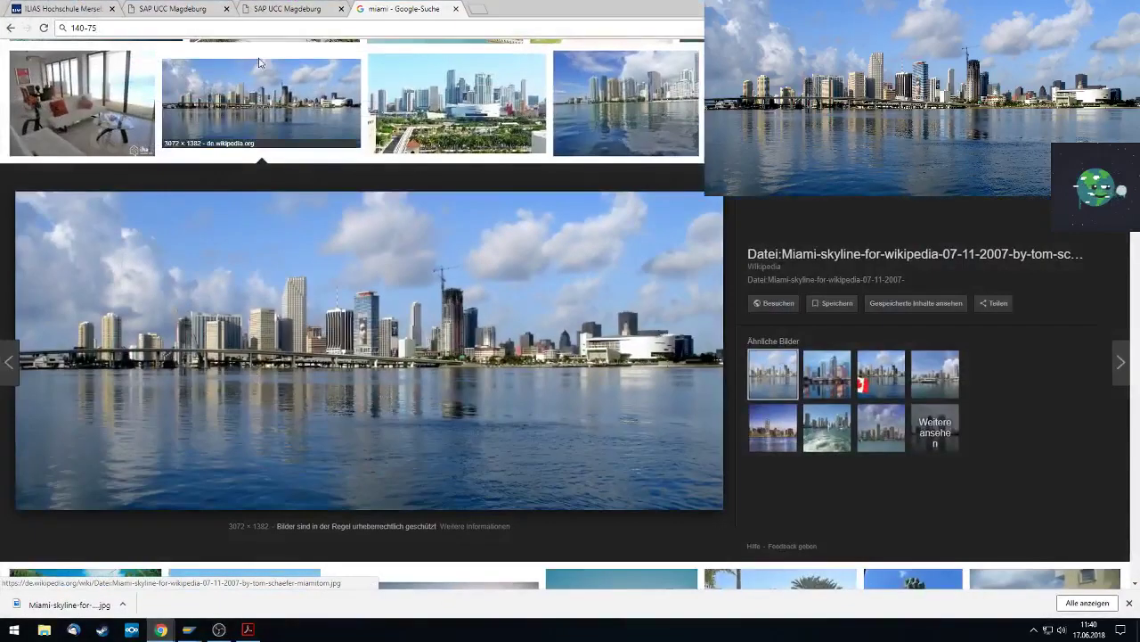
click(187, 30)
text(migo)
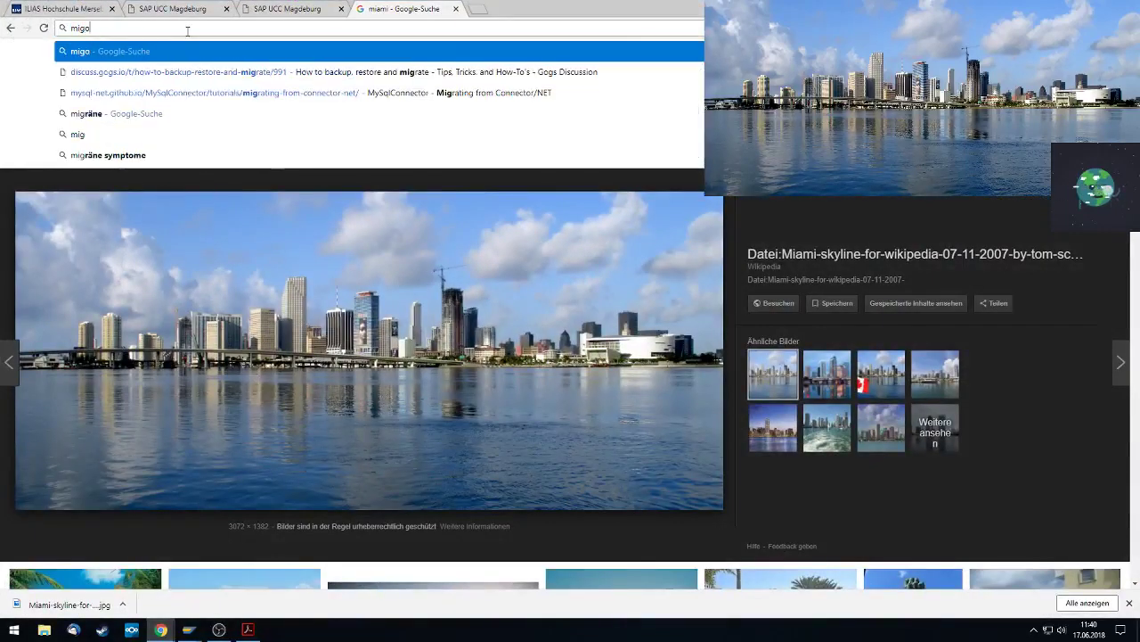
key(Return)
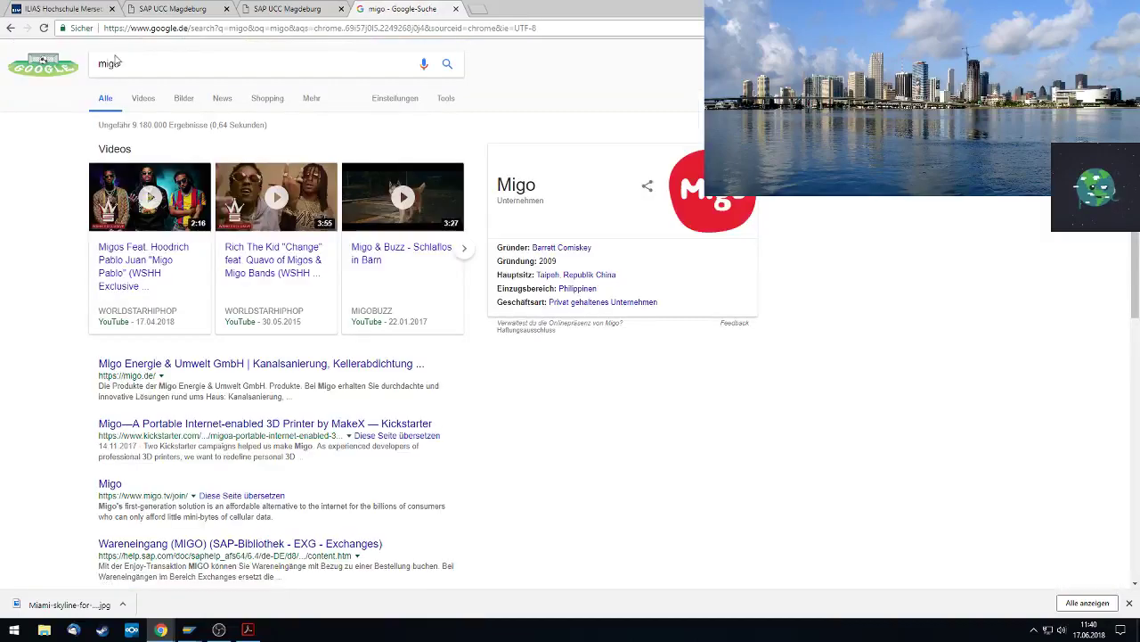
click(180, 103)
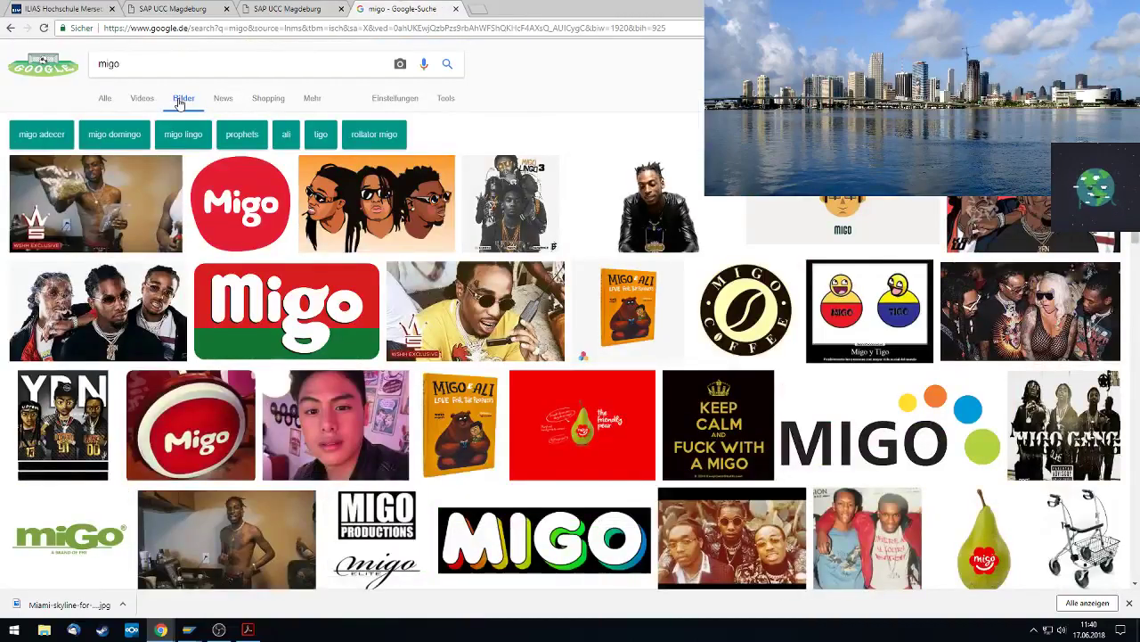
click(103, 101)
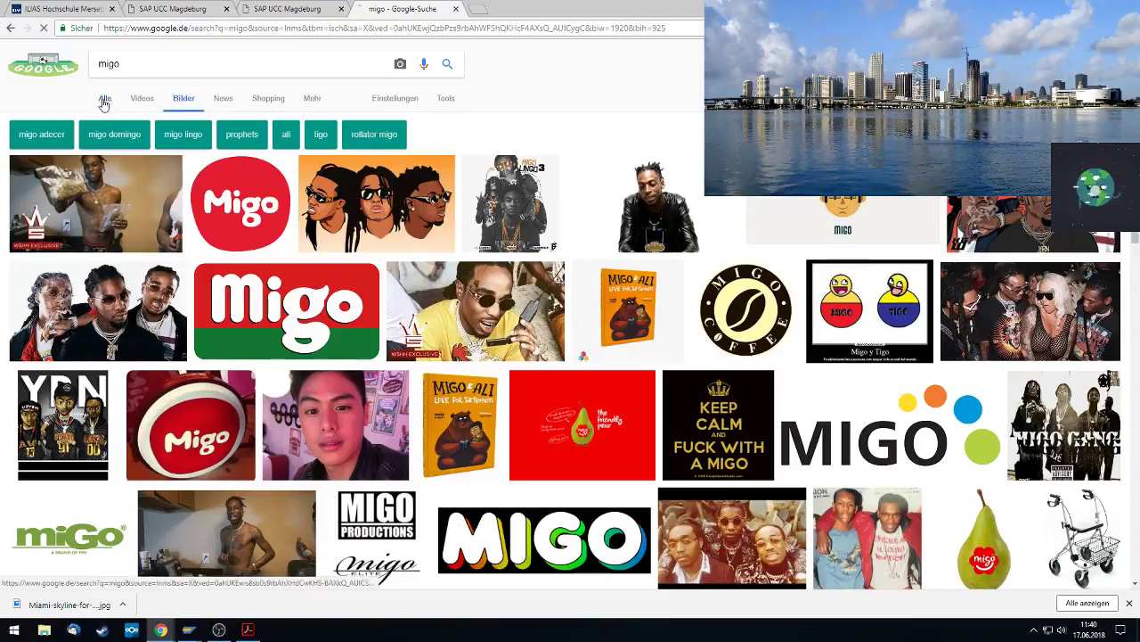
Open the Migos "Migo Pablo" video from the search results and play it on YouTube
click(148, 193)
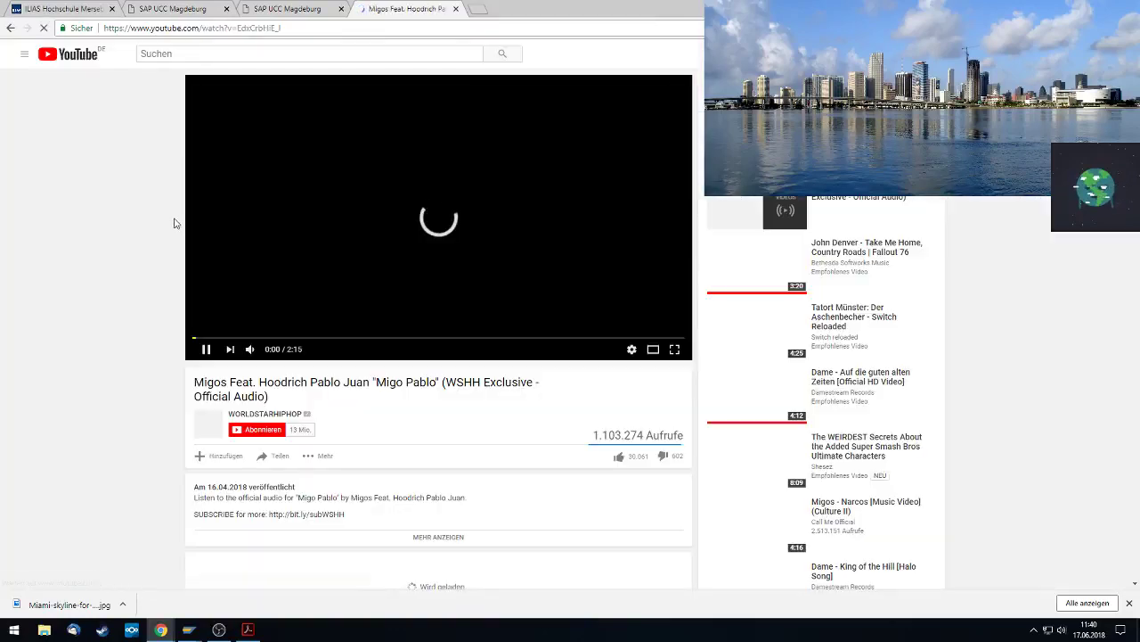
click(232, 271)
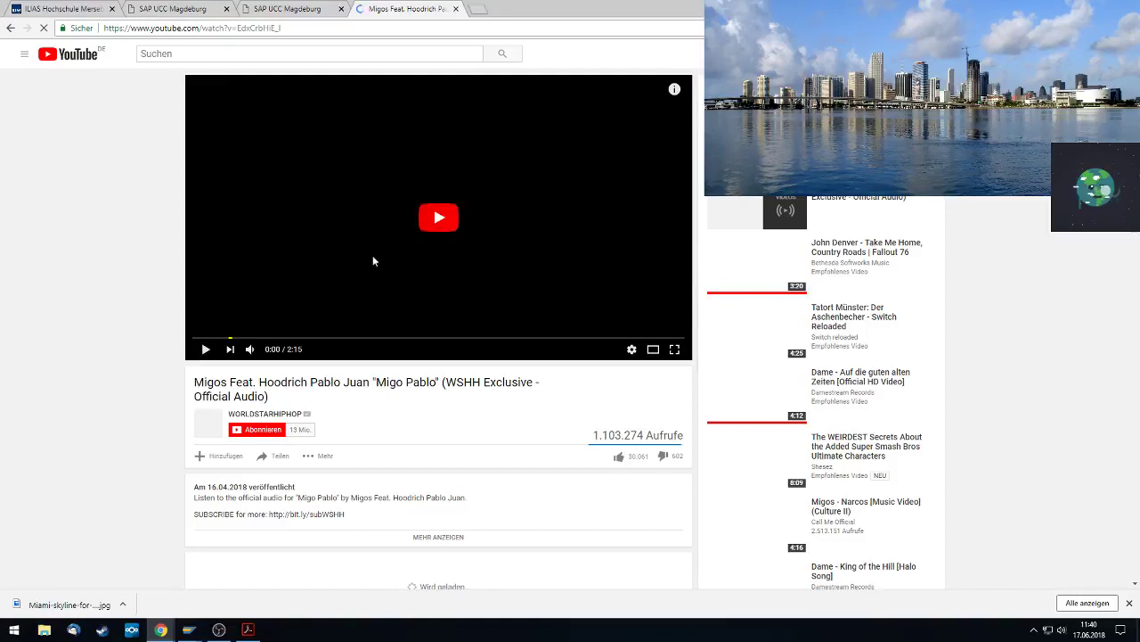
click(436, 223)
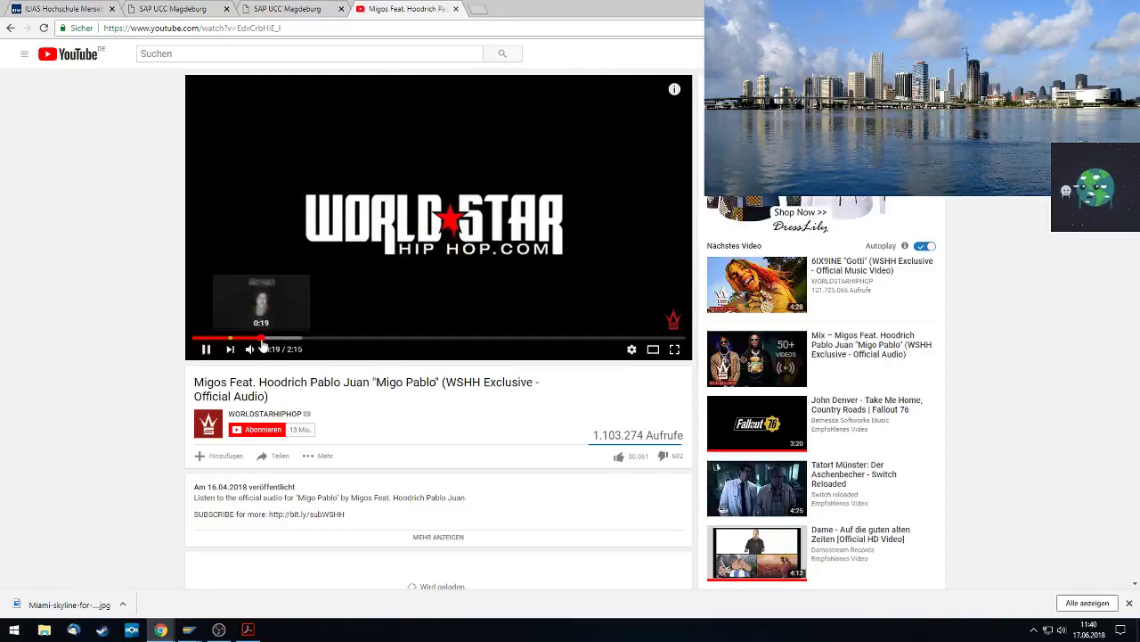
Skip ahead to about 0:33 in the video, pause it, and close its page to return to the Wareneingang Bestellung screen in SAP
click(261, 338)
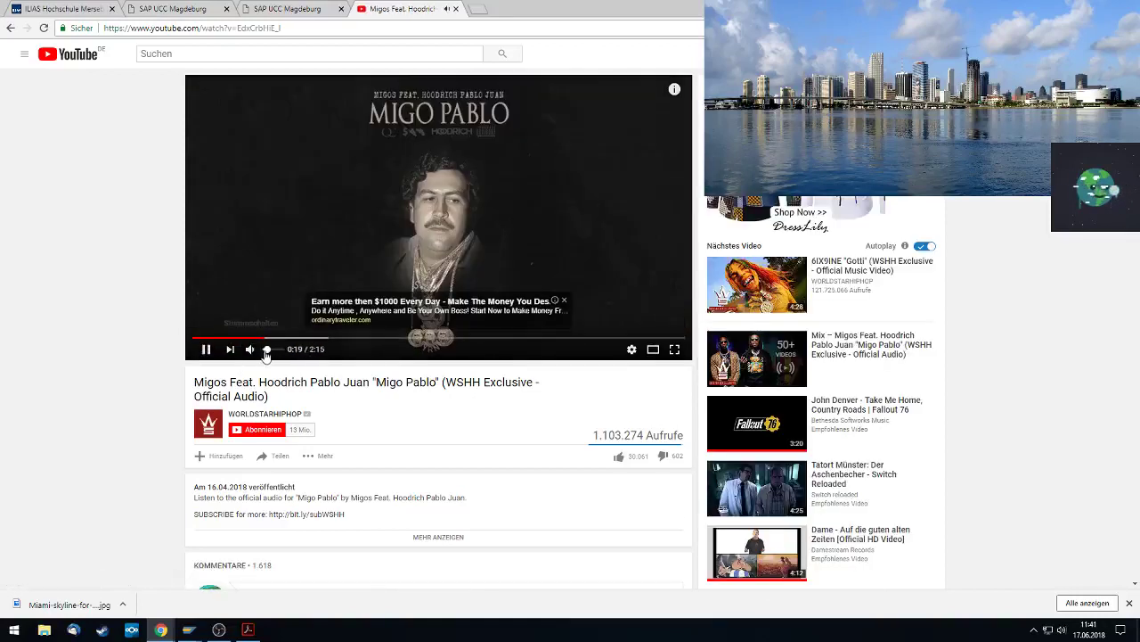
click(313, 339)
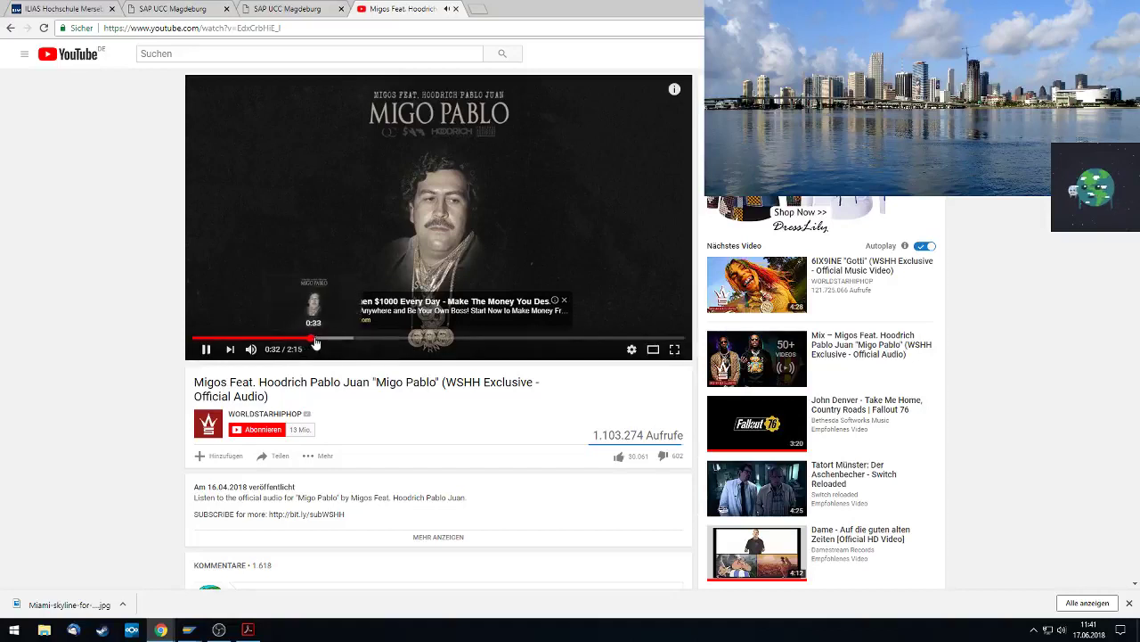
mouse_move(268, 348)
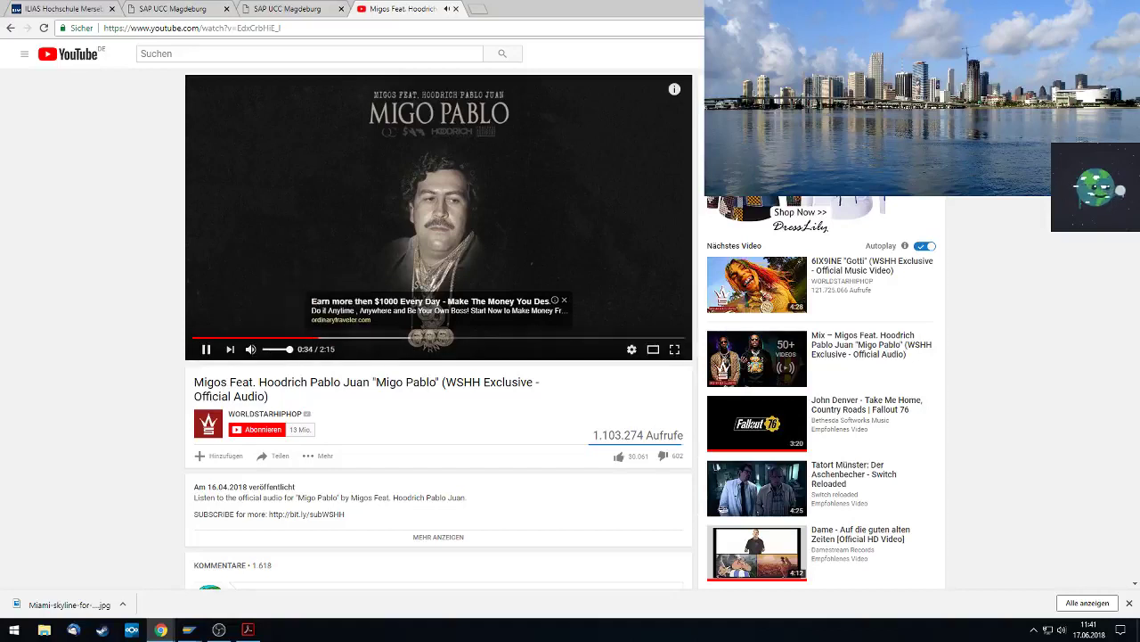
click(322, 264)
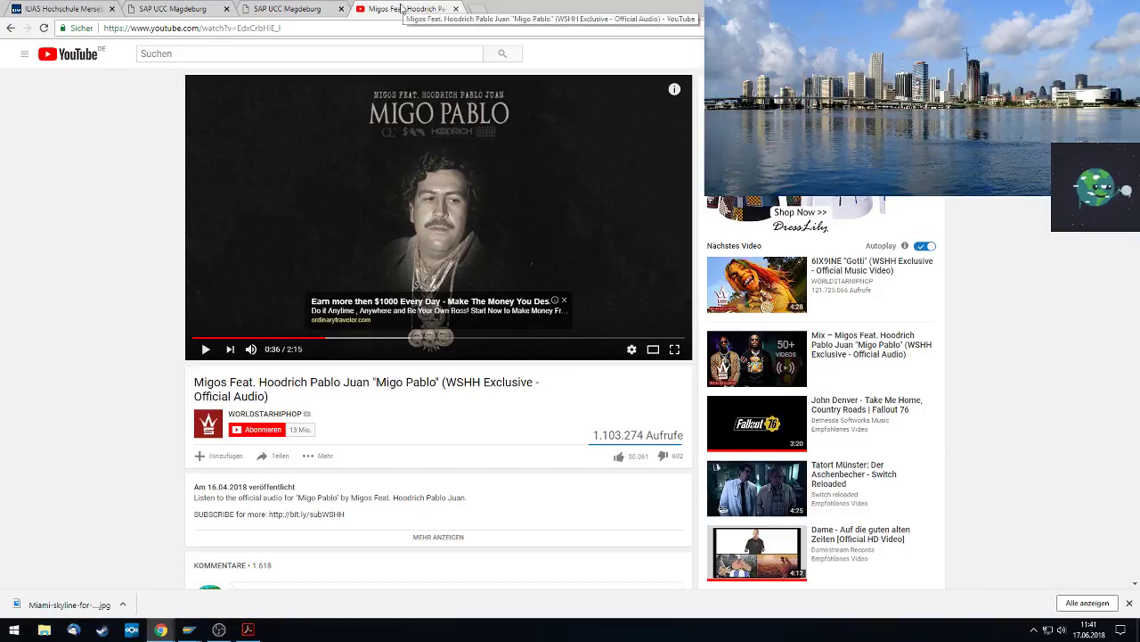
click(455, 9)
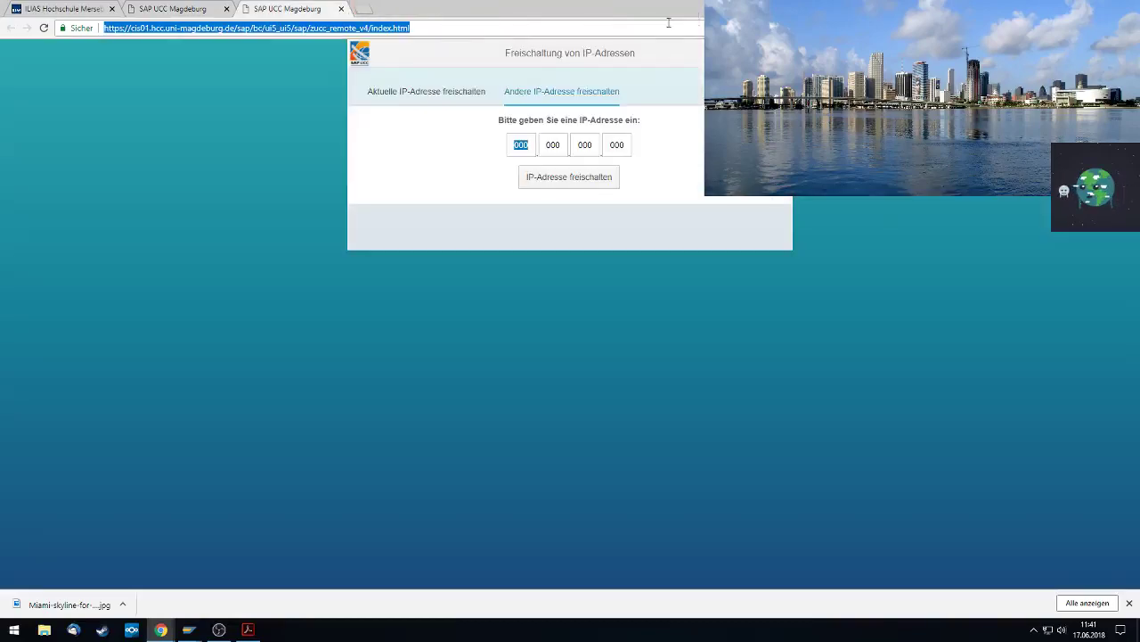
key(alt+Tab)
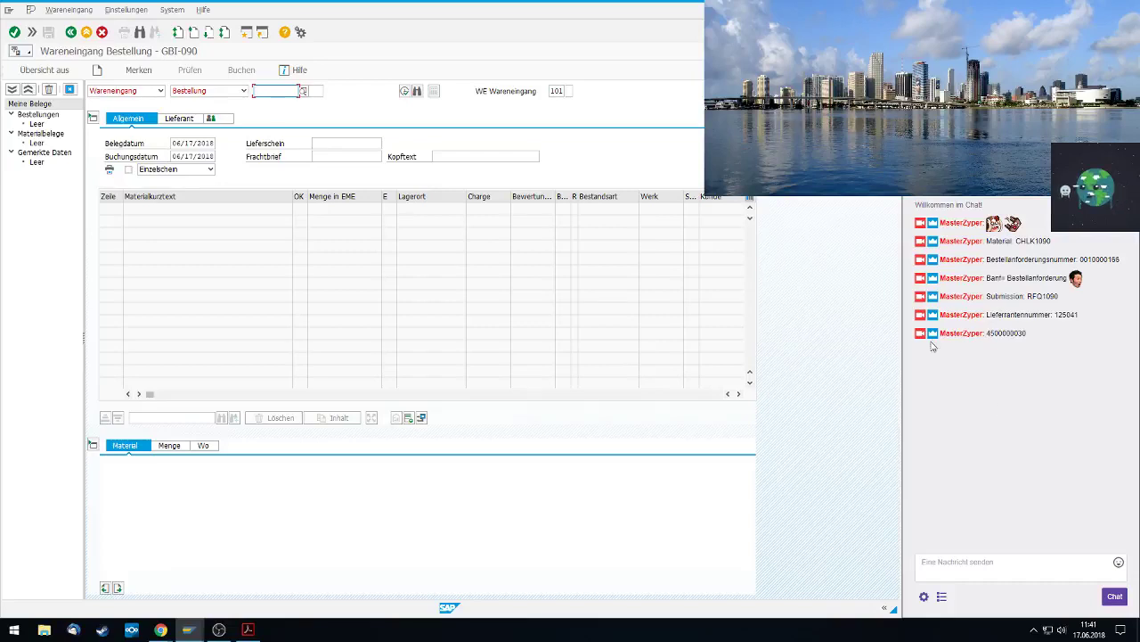
Enable Slow-Chat-Modus in the Twitch chat's moderation options and close the chat settings
click(924, 597)
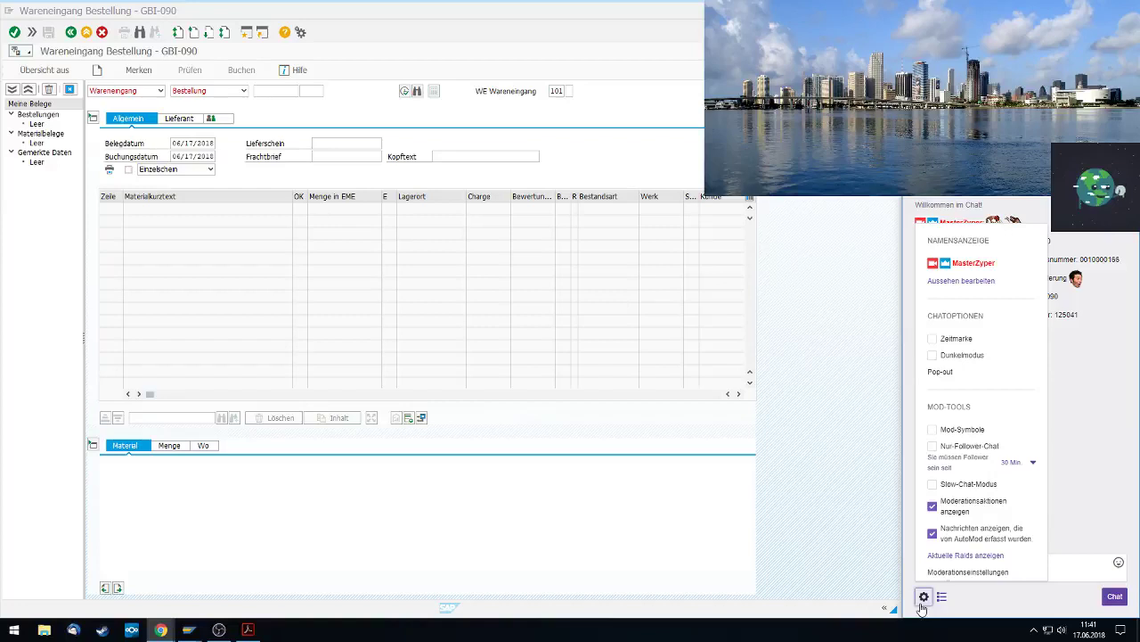
click(935, 486)
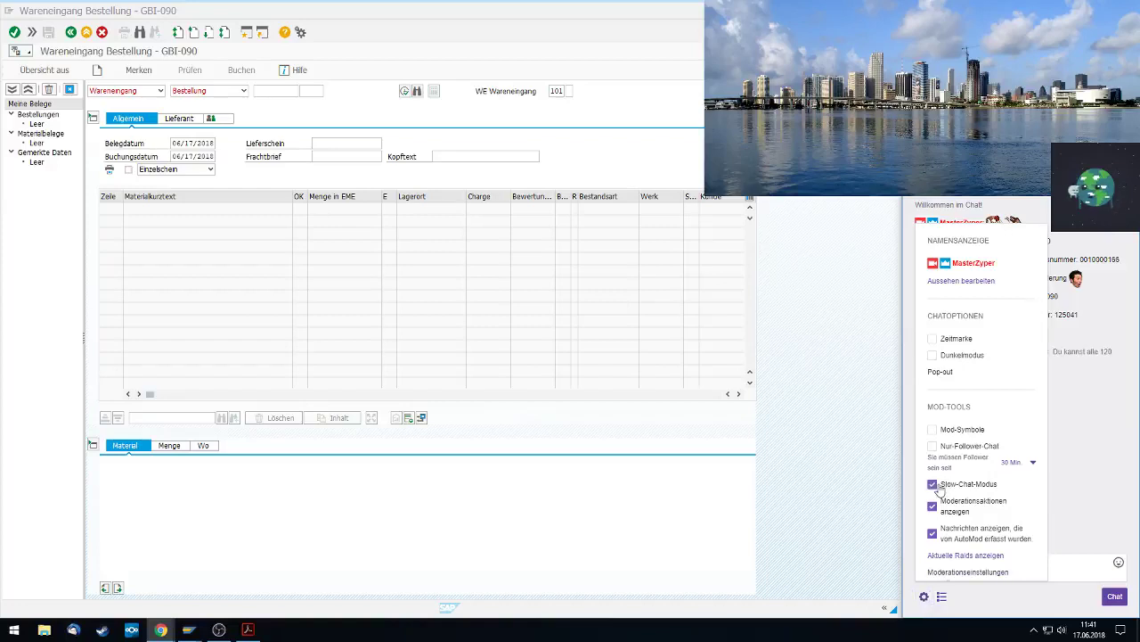
click(927, 601)
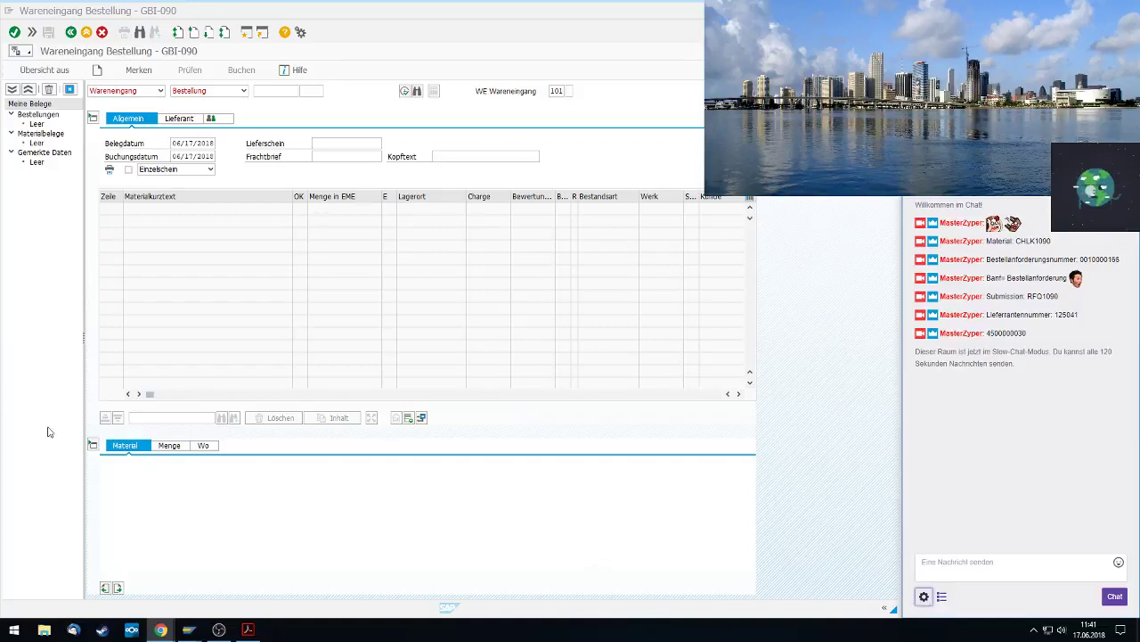
Open Raideinstellungen verwalten from the chat's Aktuelle Raids, view the channel settings in the enlarged window, and return to the channel page
click(924, 596)
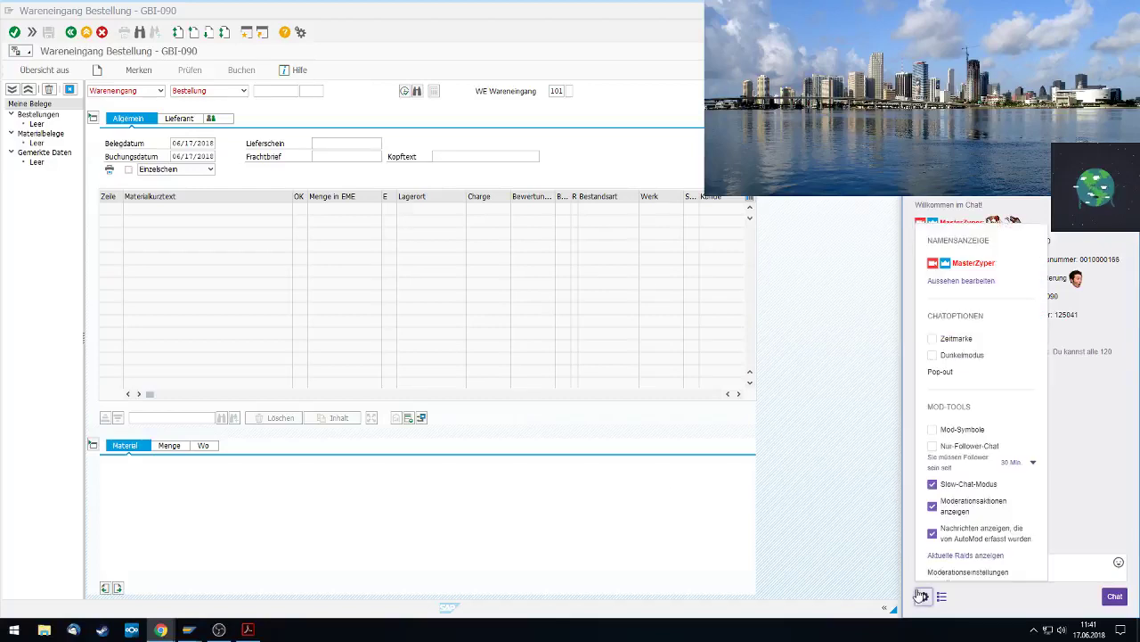
click(949, 555)
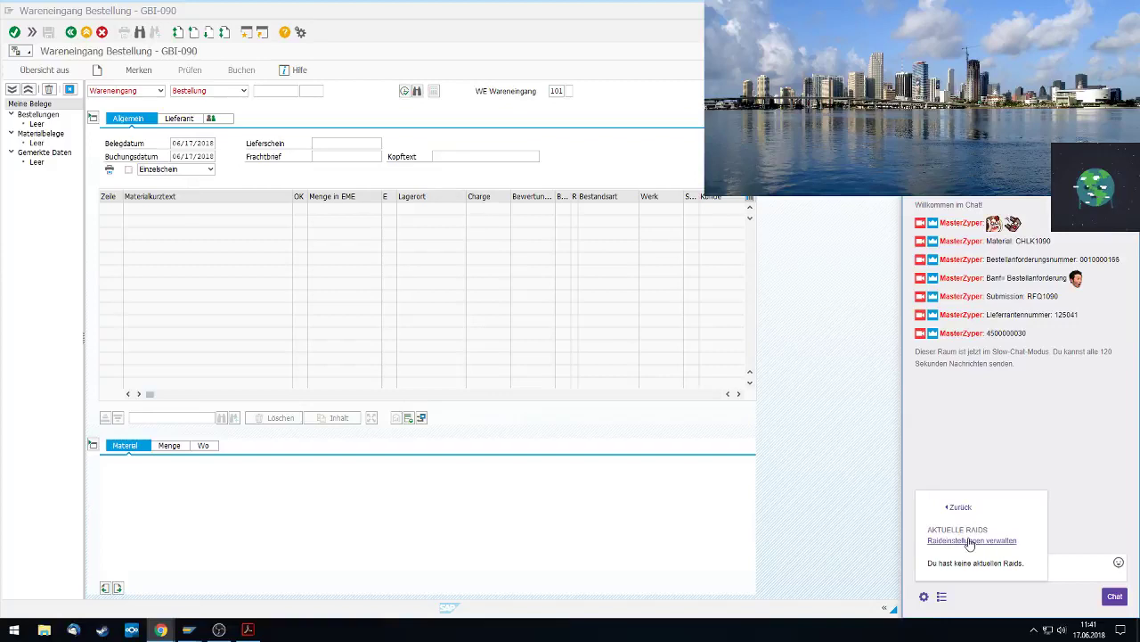
click(970, 540)
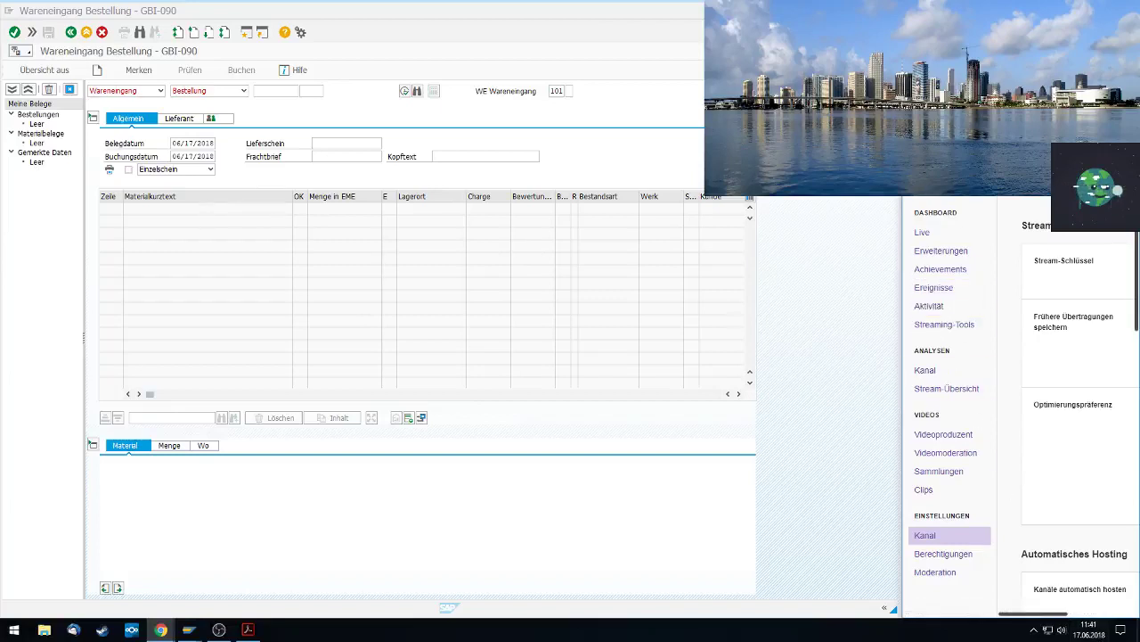
drag(1118, 139, 733, 55)
click(715, 54)
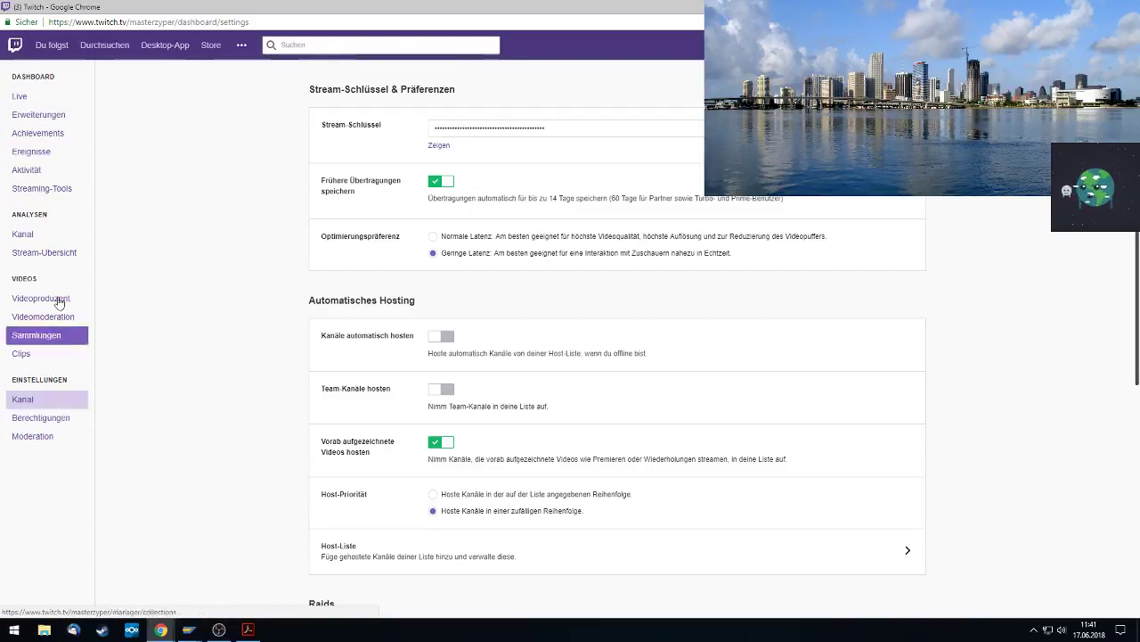
click(1121, 45)
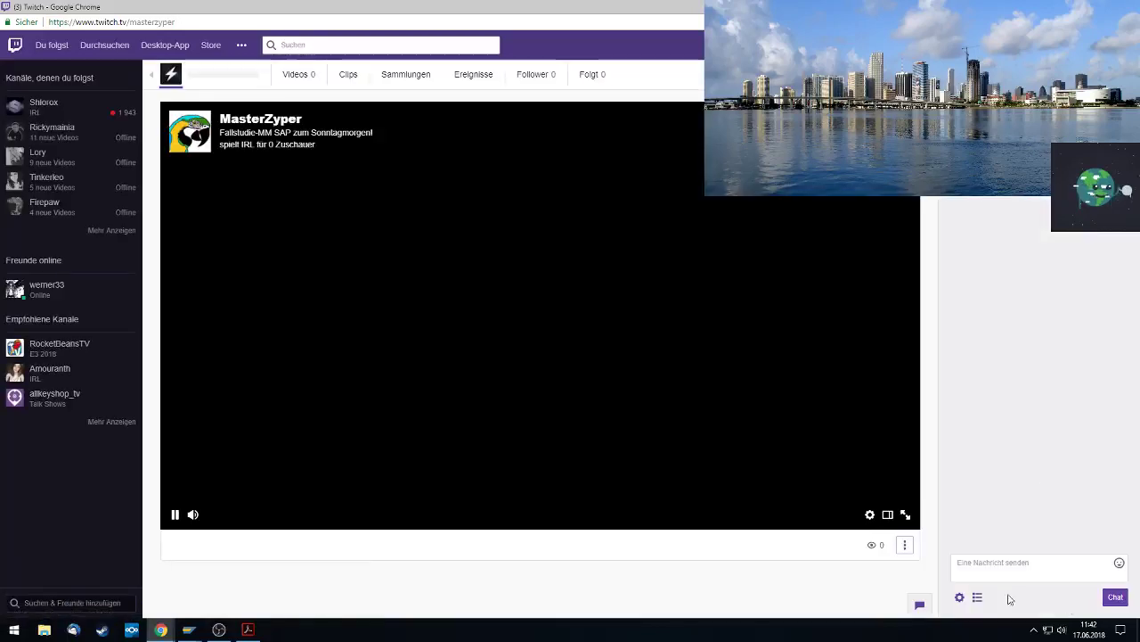
click(959, 597)
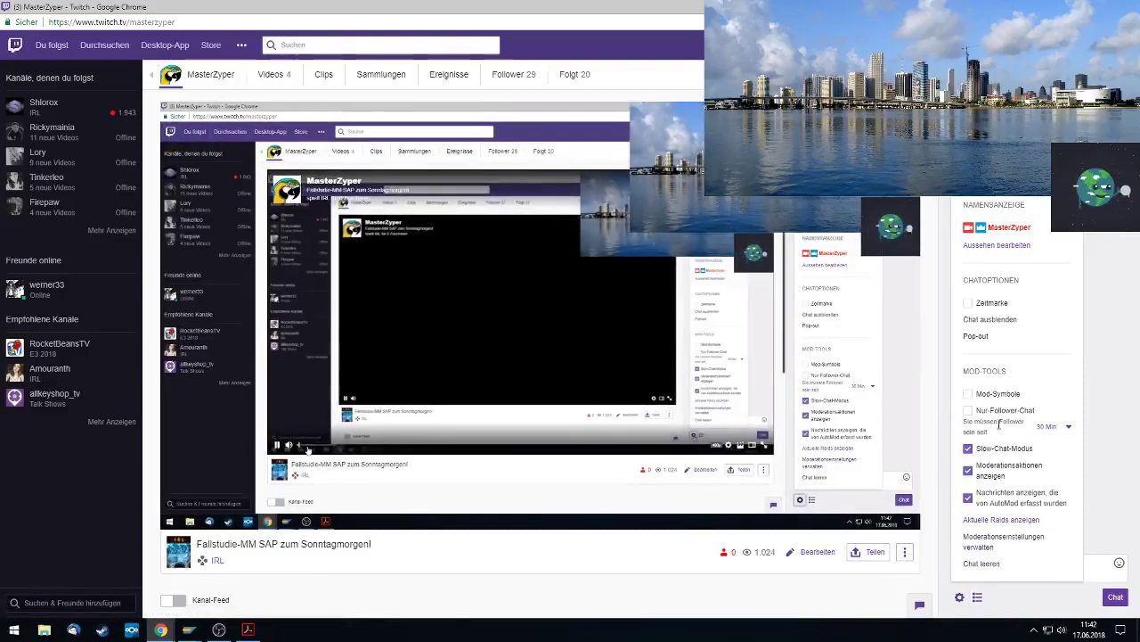
click(1004, 540)
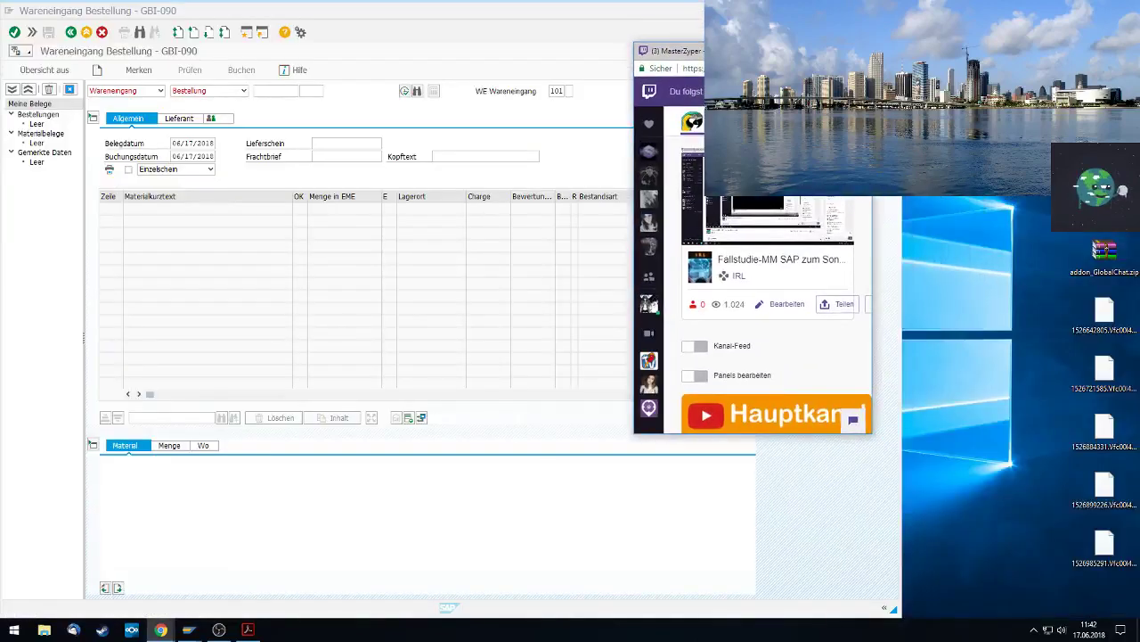
scroll(801, 343, down, 1)
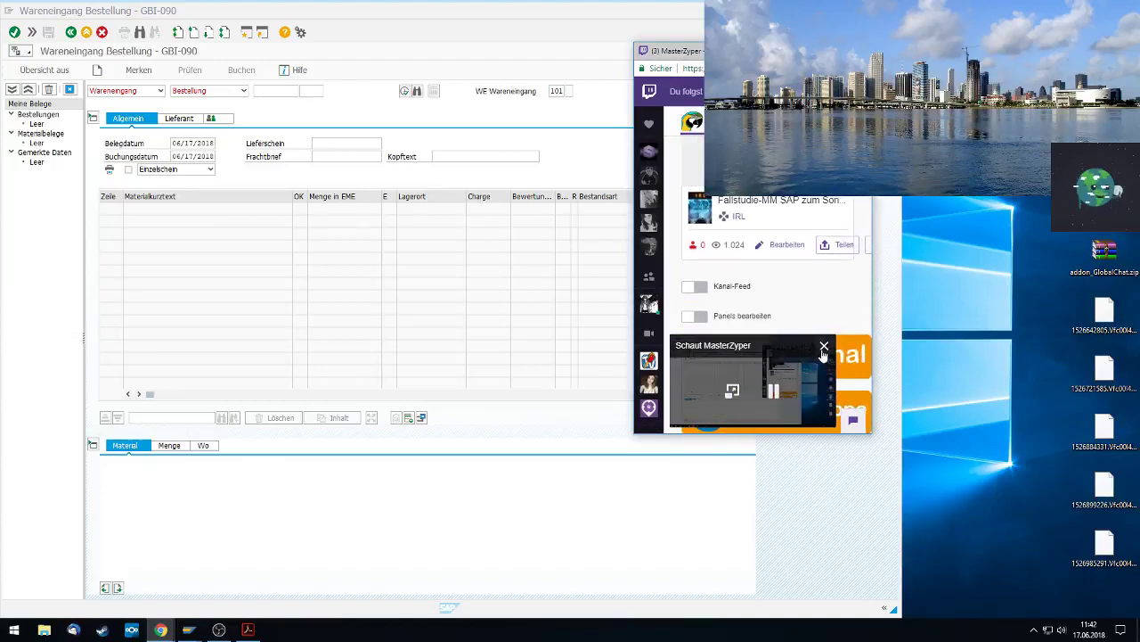
click(821, 353)
scroll(821, 354, up, 1)
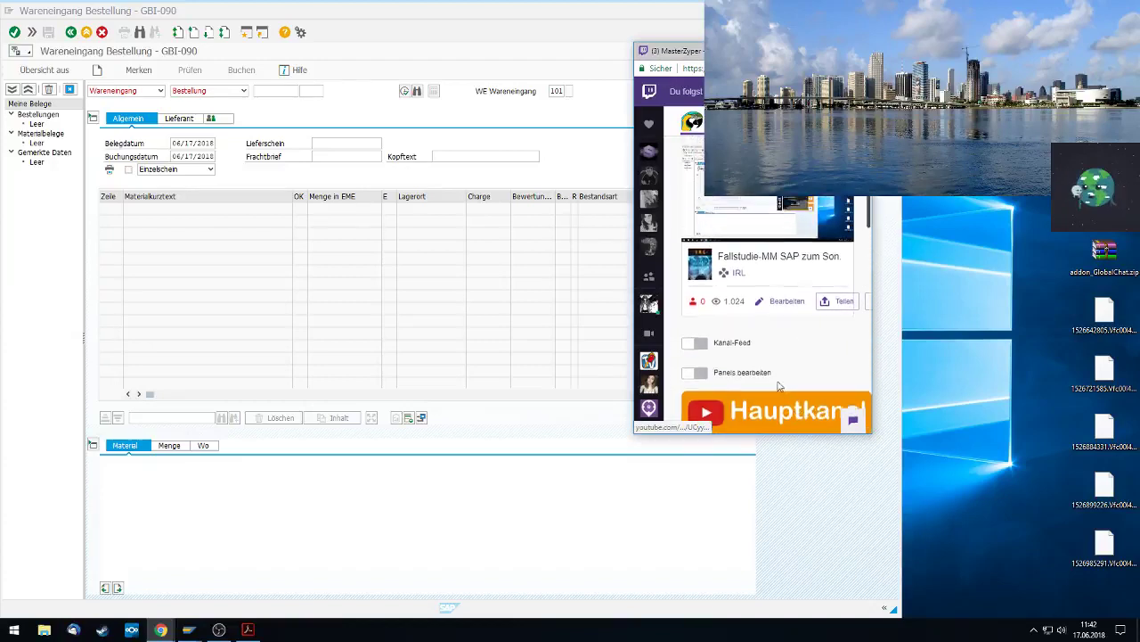
click(853, 421)
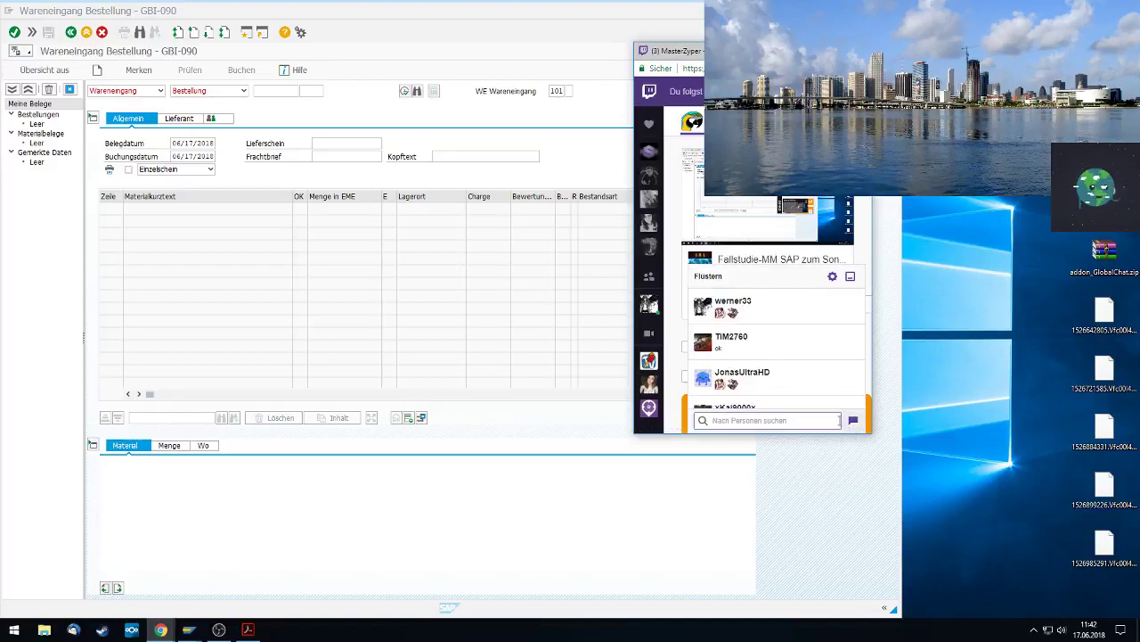
key(super+Up)
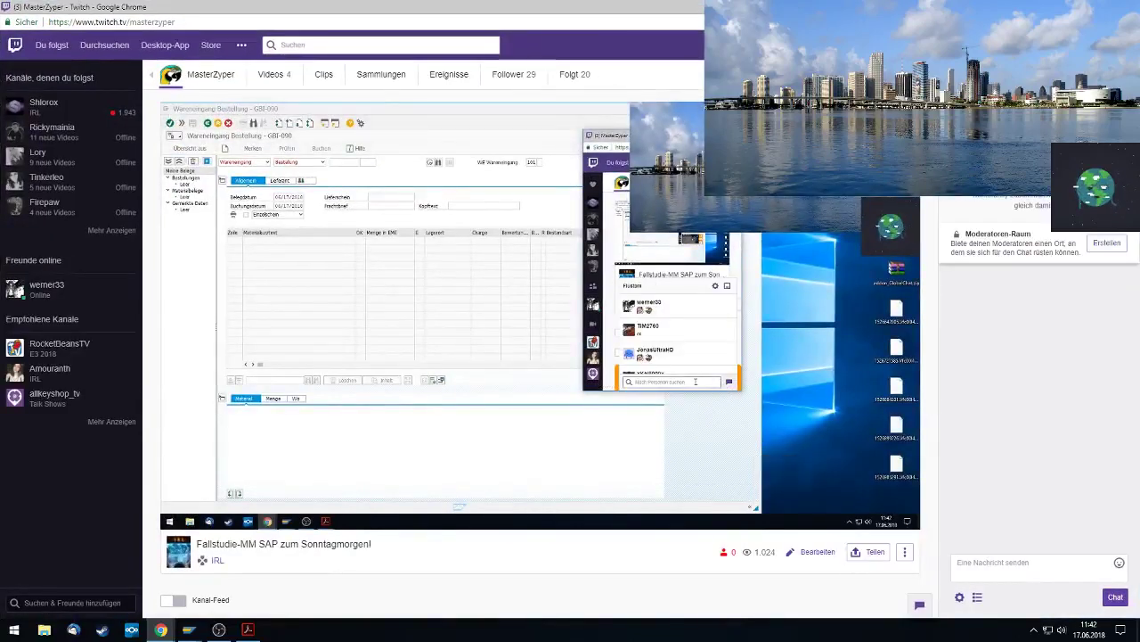
Pop out the Twitch stream chat into its own window and place it beside the SAP window
click(960, 600)
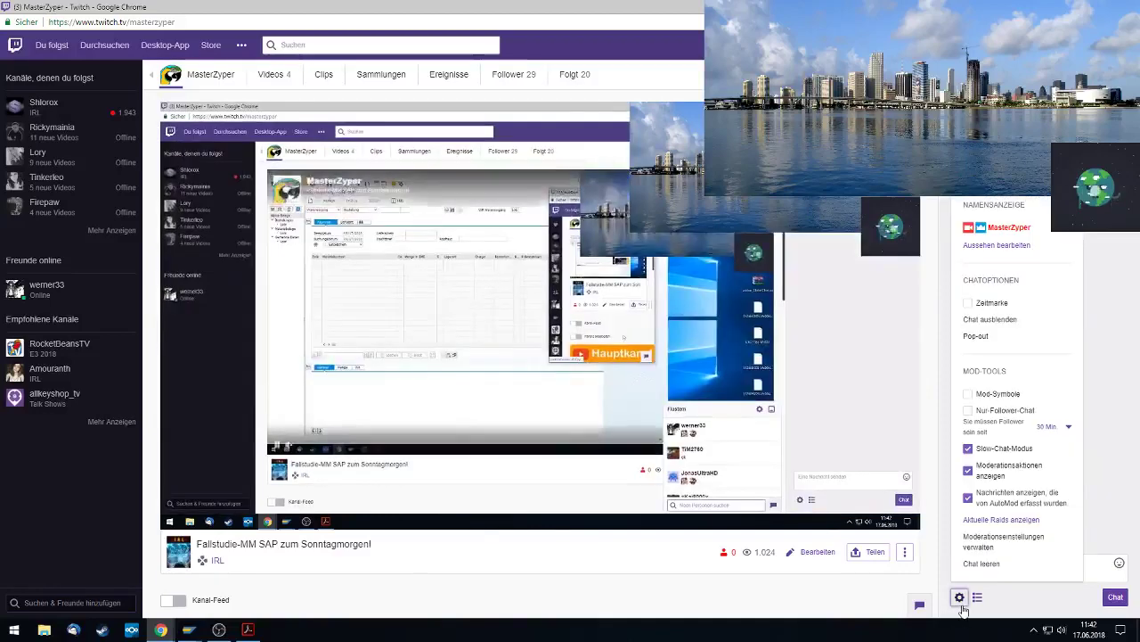
click(976, 336)
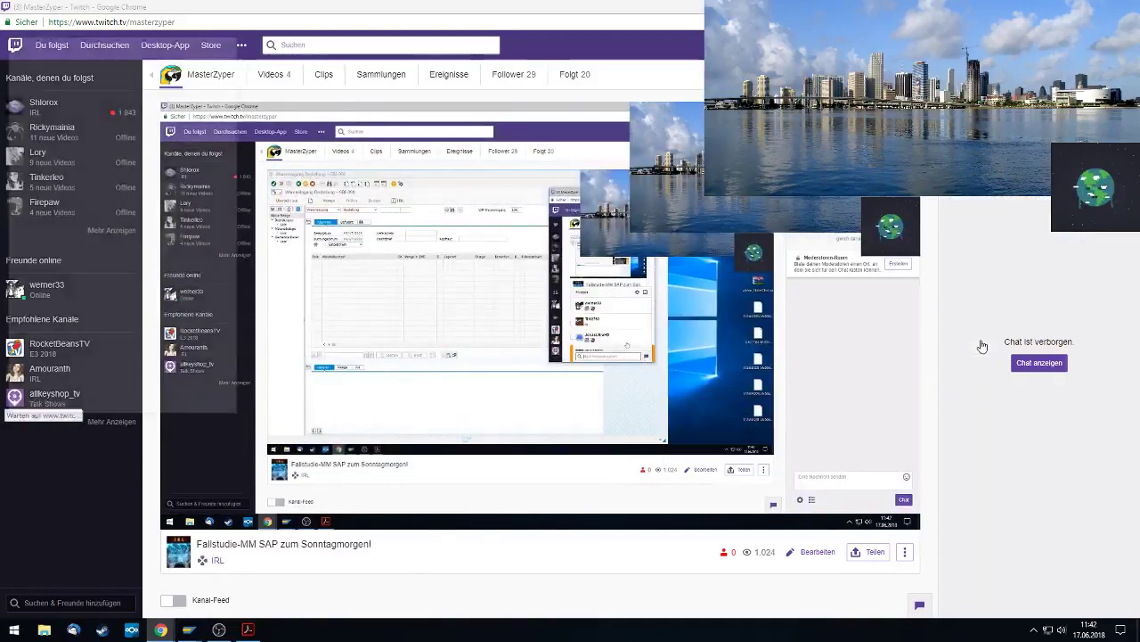
drag(101, 40, 995, 155)
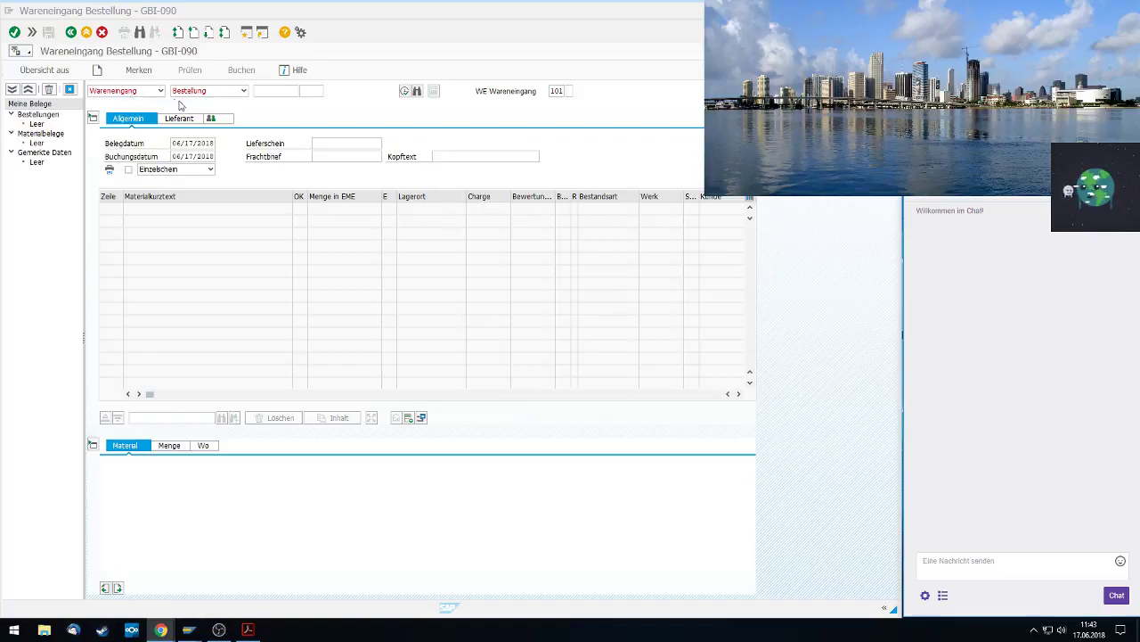
In SAP, find the purchase order through the purchasing documents for material CHLK1090 and load the NB document into the goods receipt
click(268, 92)
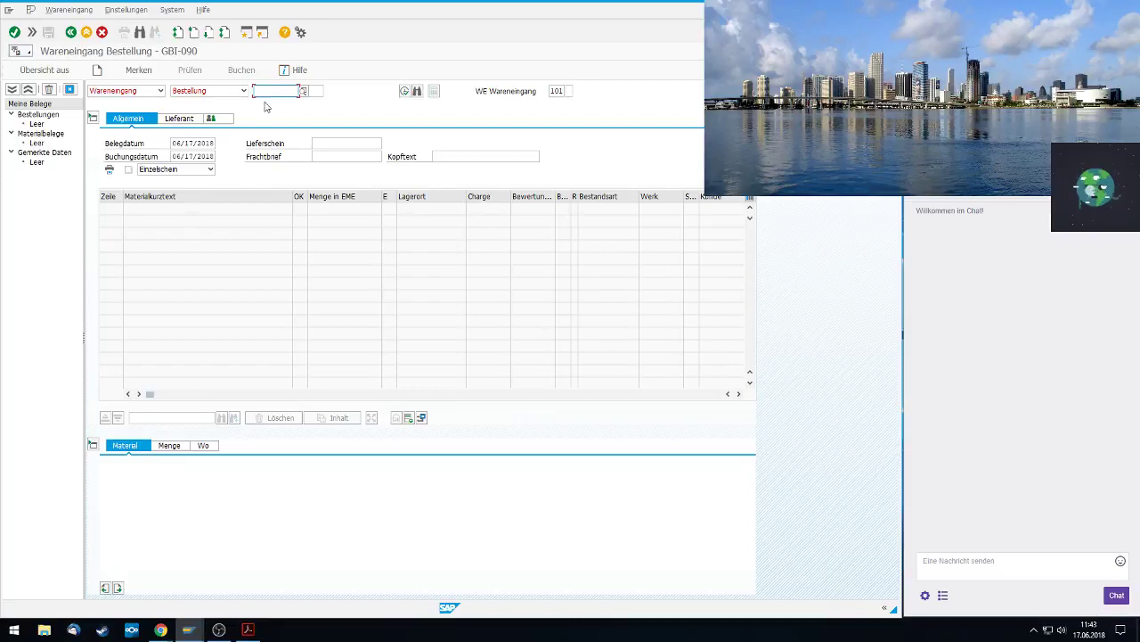
key(F4)
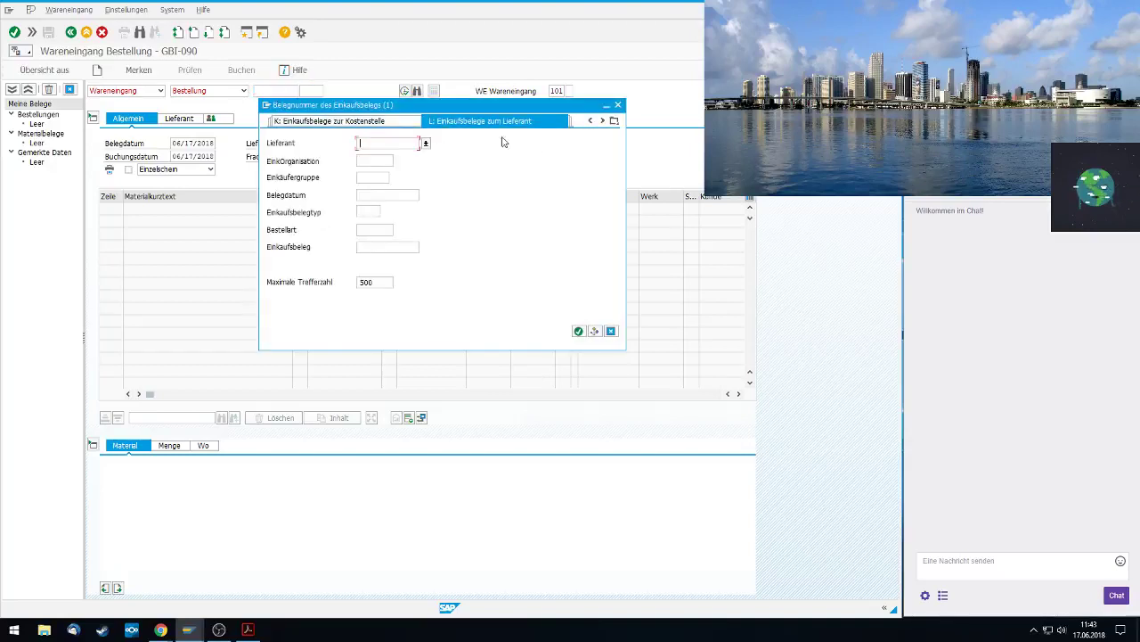
click(615, 122)
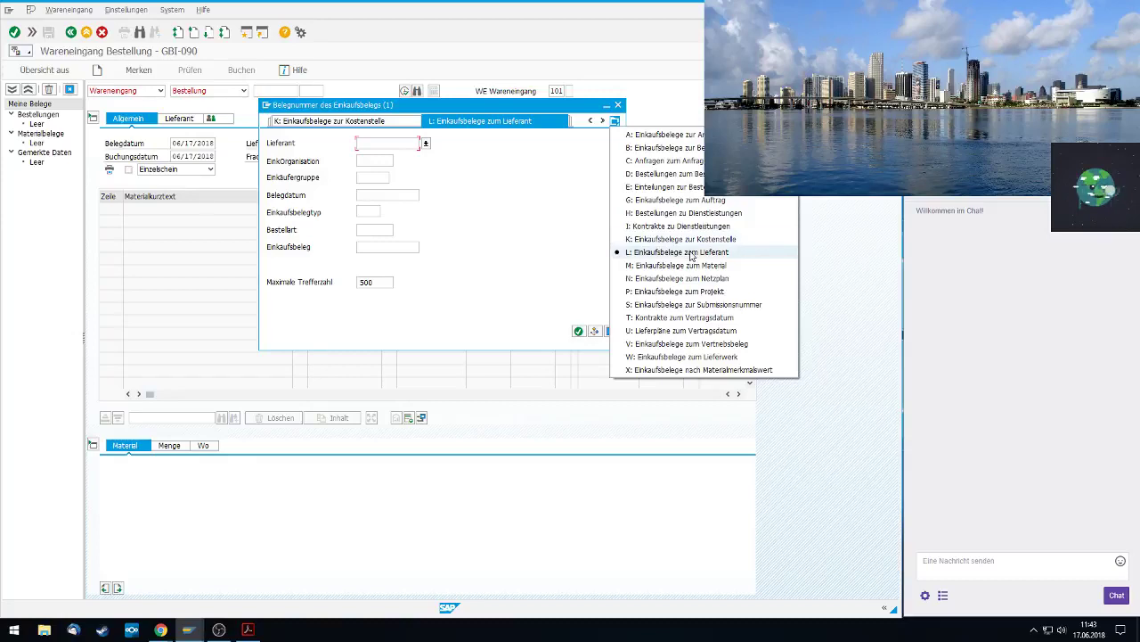
click(686, 265)
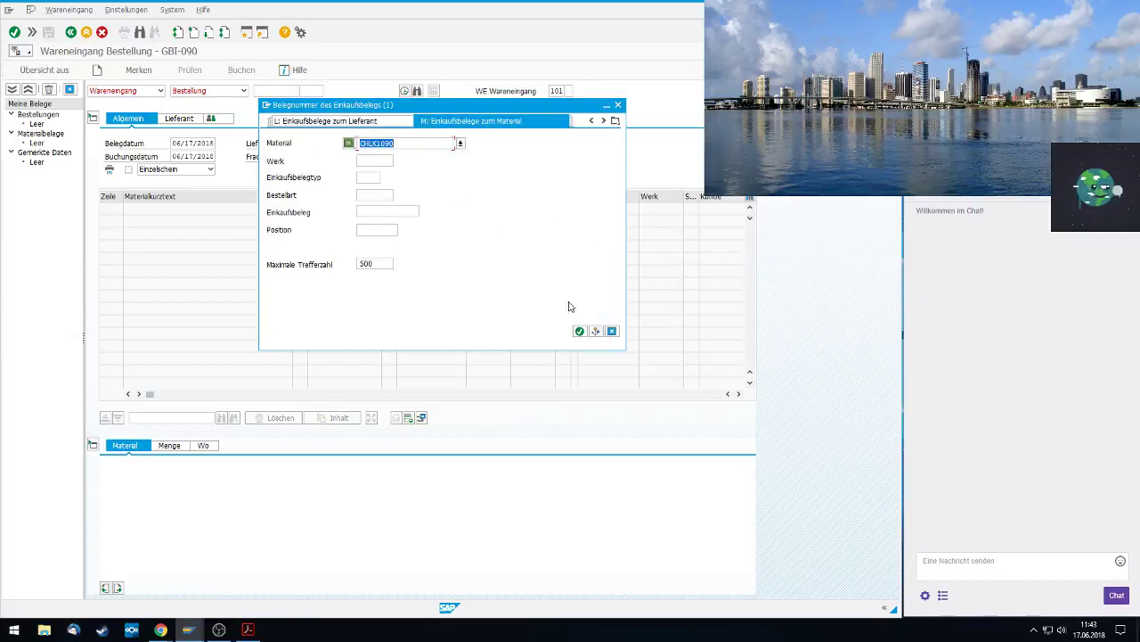
click(579, 331)
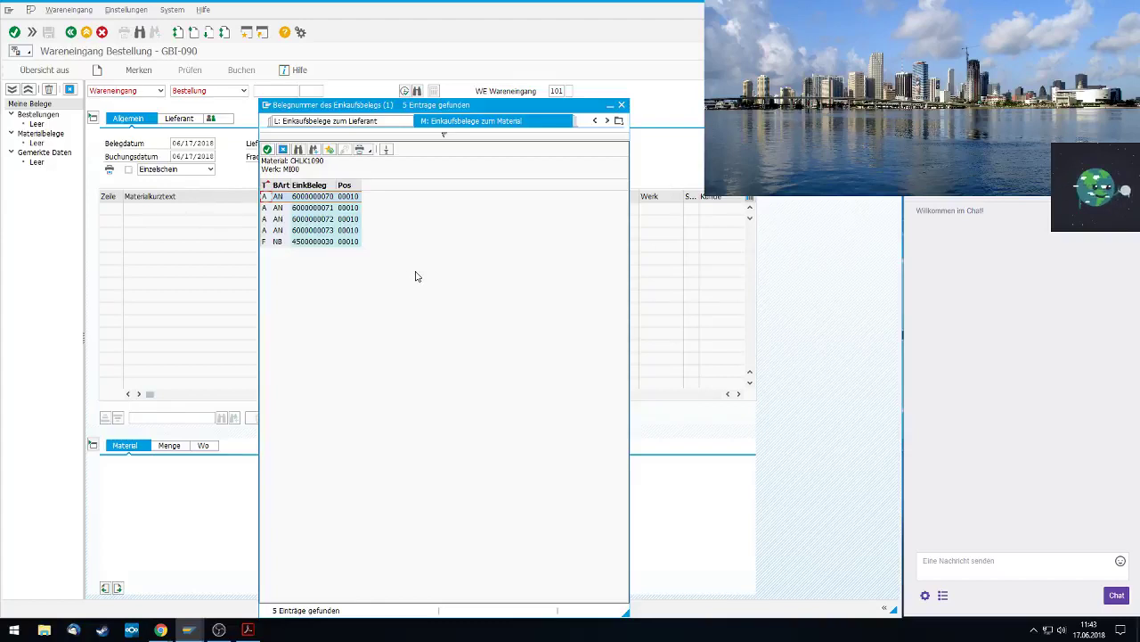
double_click(288, 241)
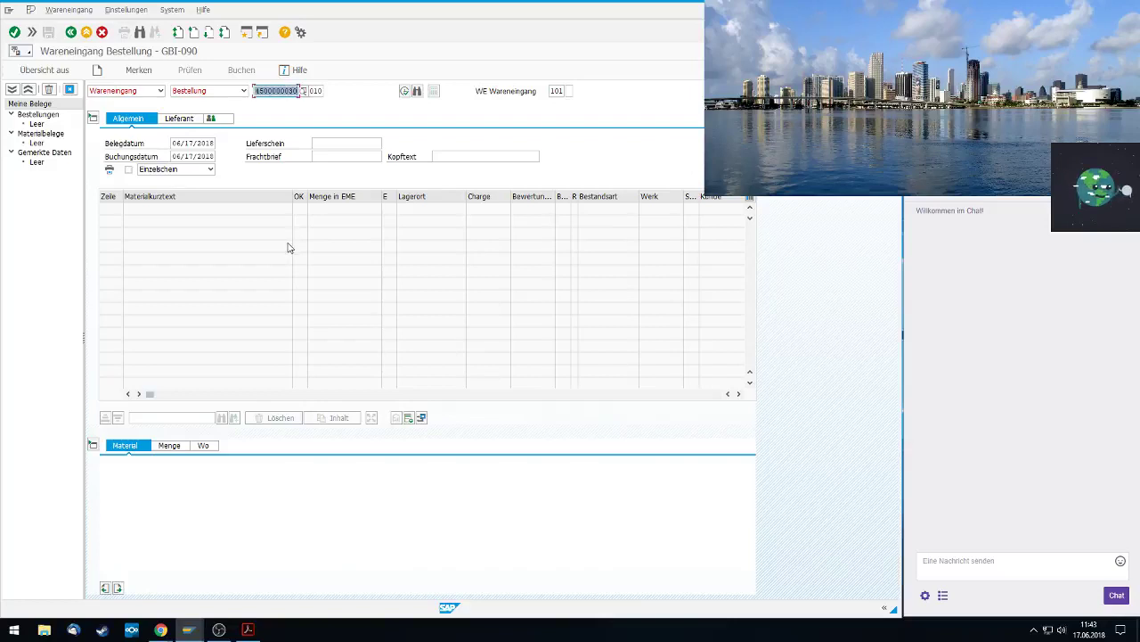
click(16, 32)
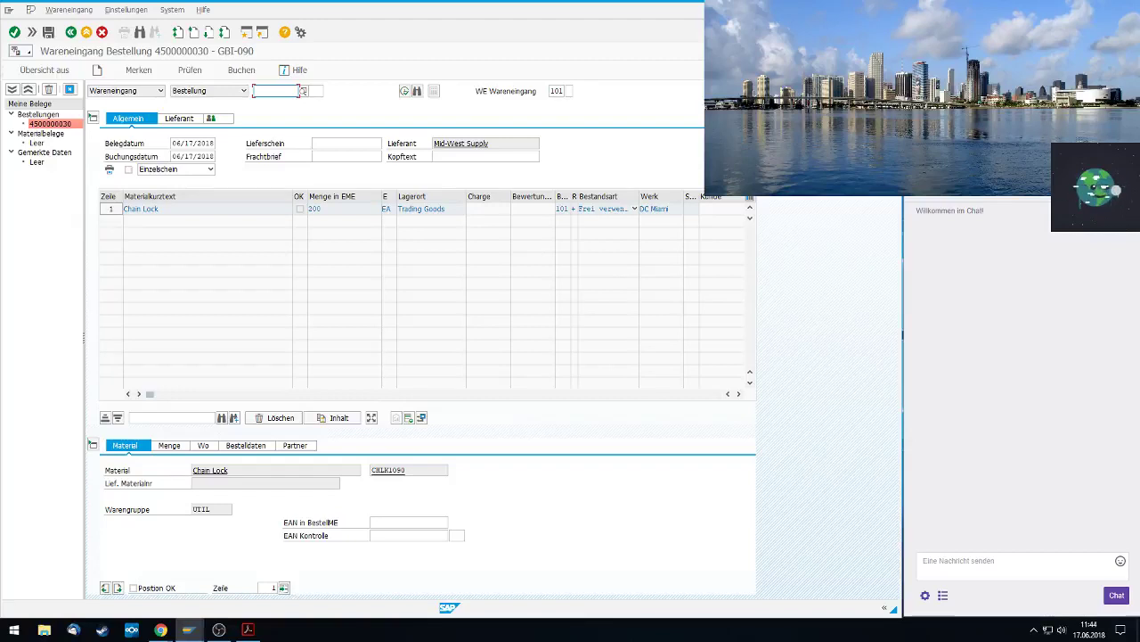
Collapse the item detail data of the Chain Lock line in the goods receipt
click(328, 210)
double_click(328, 210)
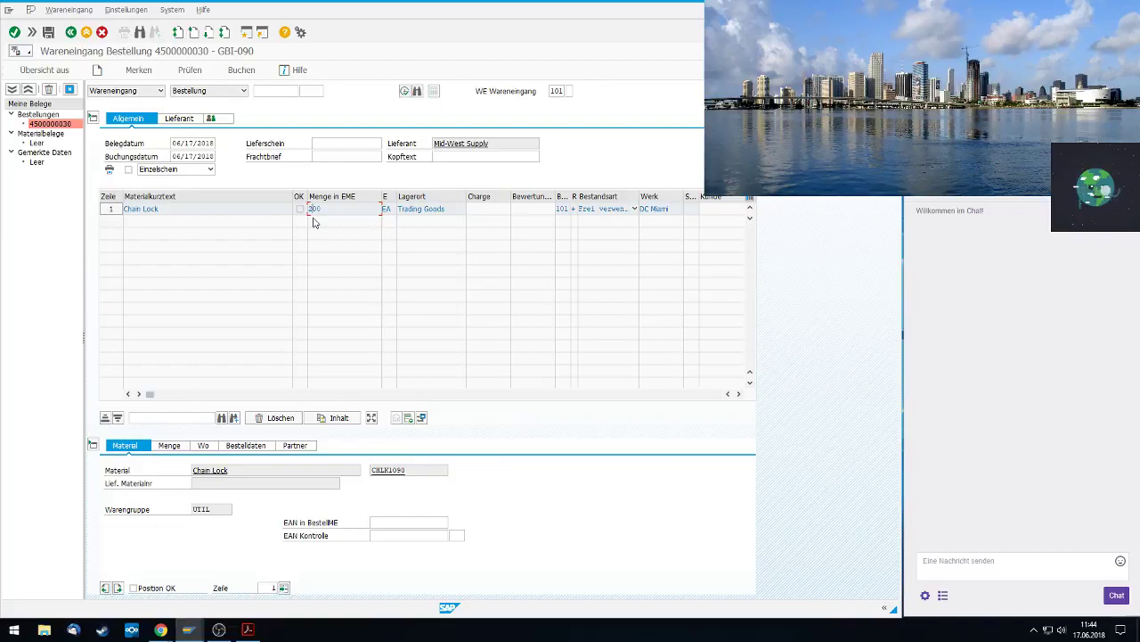
click(93, 443)
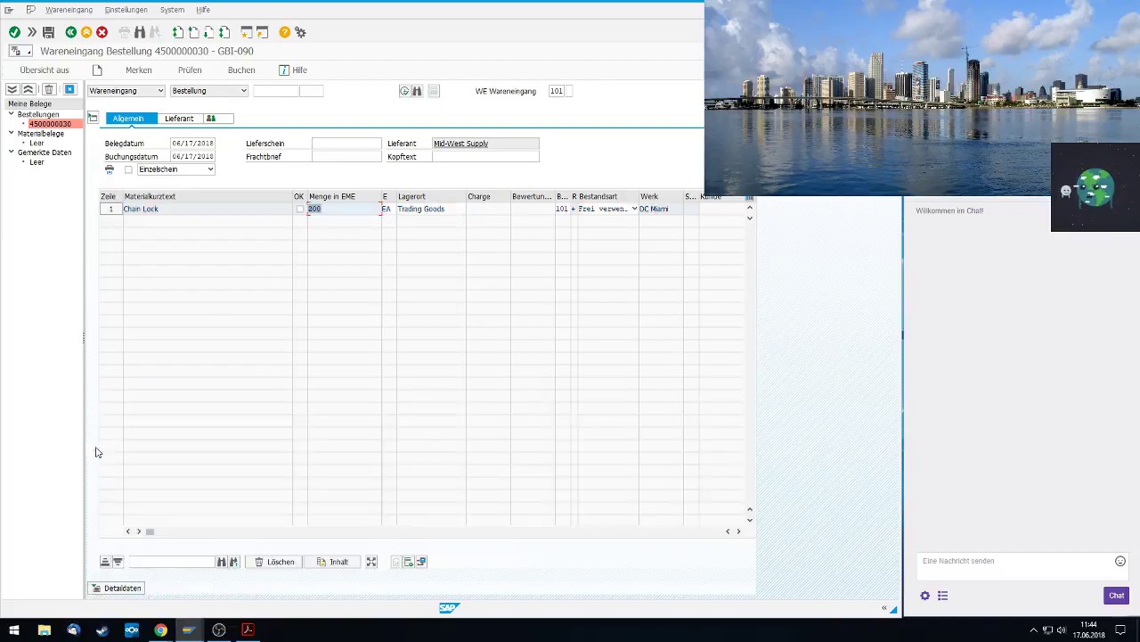
click(352, 208)
click(117, 590)
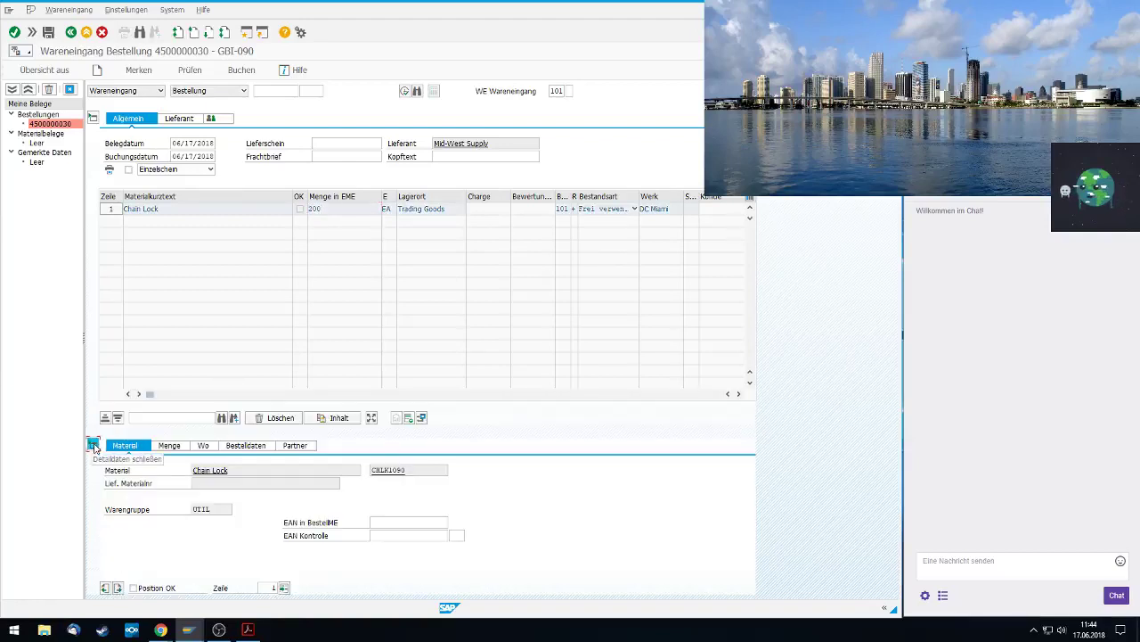
click(95, 446)
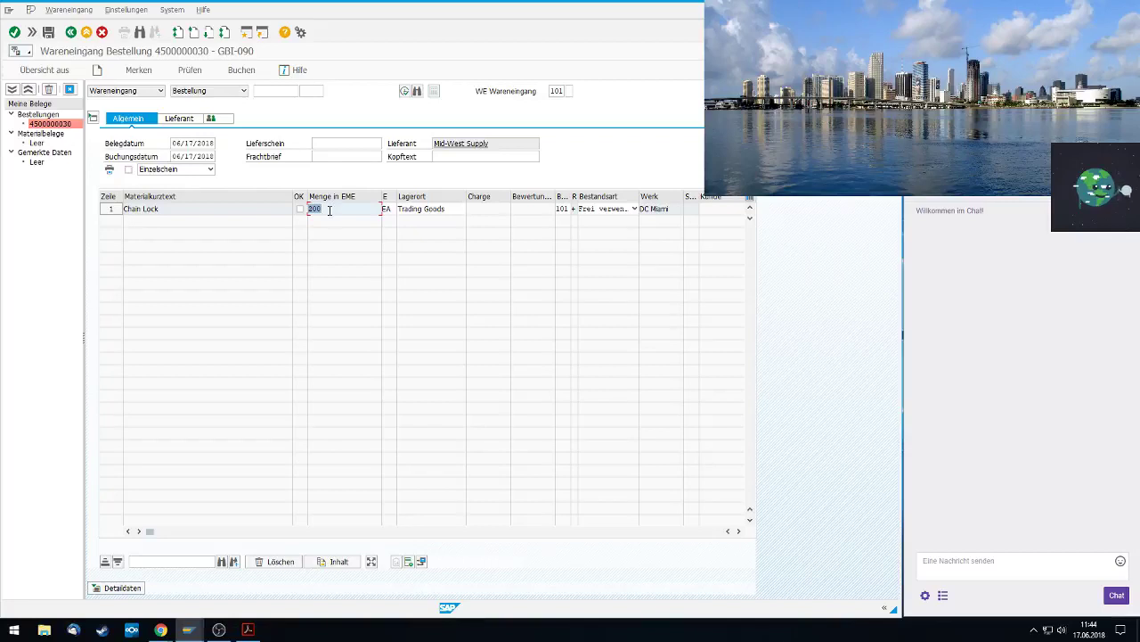
Set the Chain Lock line's quantity to 100, mark it OK and post the goods receipt
text(100)
click(300, 209)
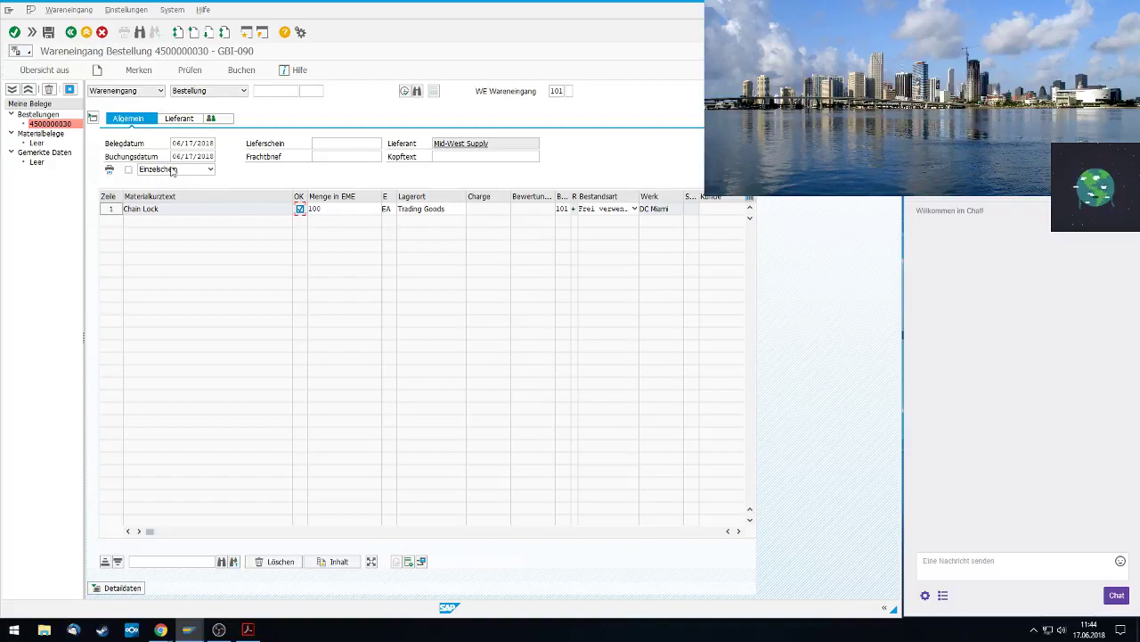
click(239, 71)
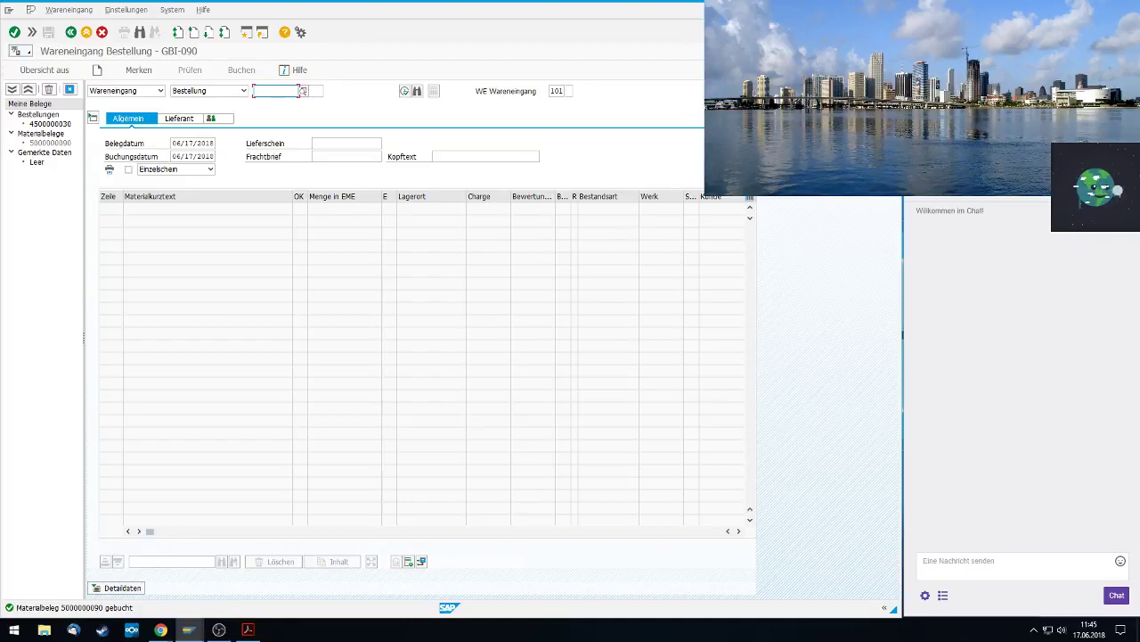
click(87, 33)
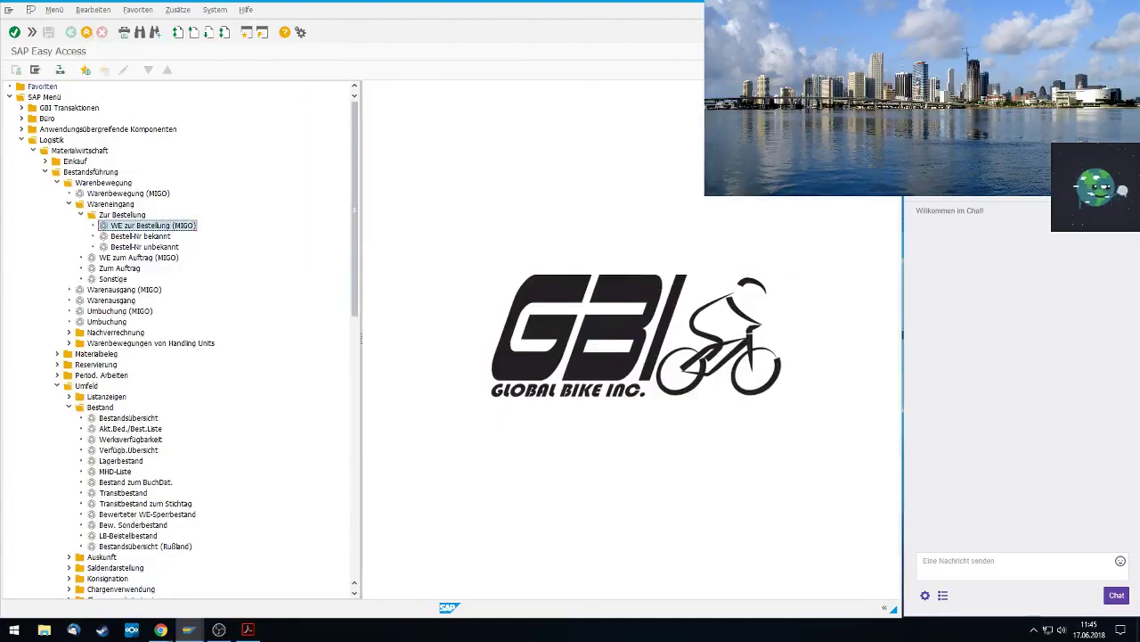
Open the Bestandsübersicht transaction under Logistik, Materialwirtschaft, Bestandsführung, Umfeld, Bestand
key(alt+Tab)
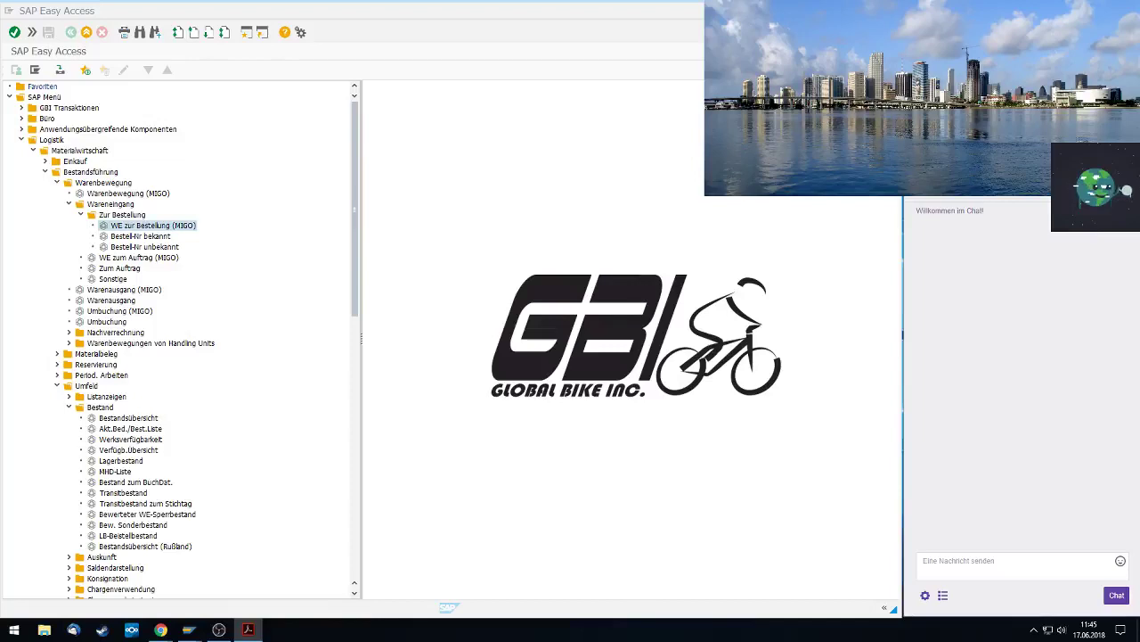
click(50, 141)
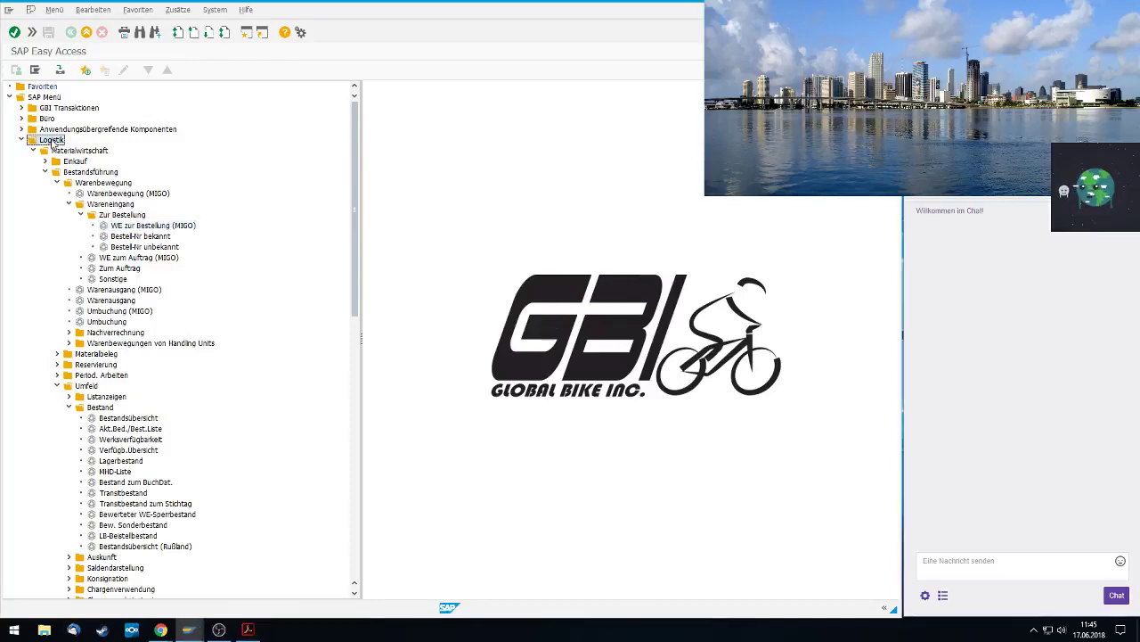
click(68, 153)
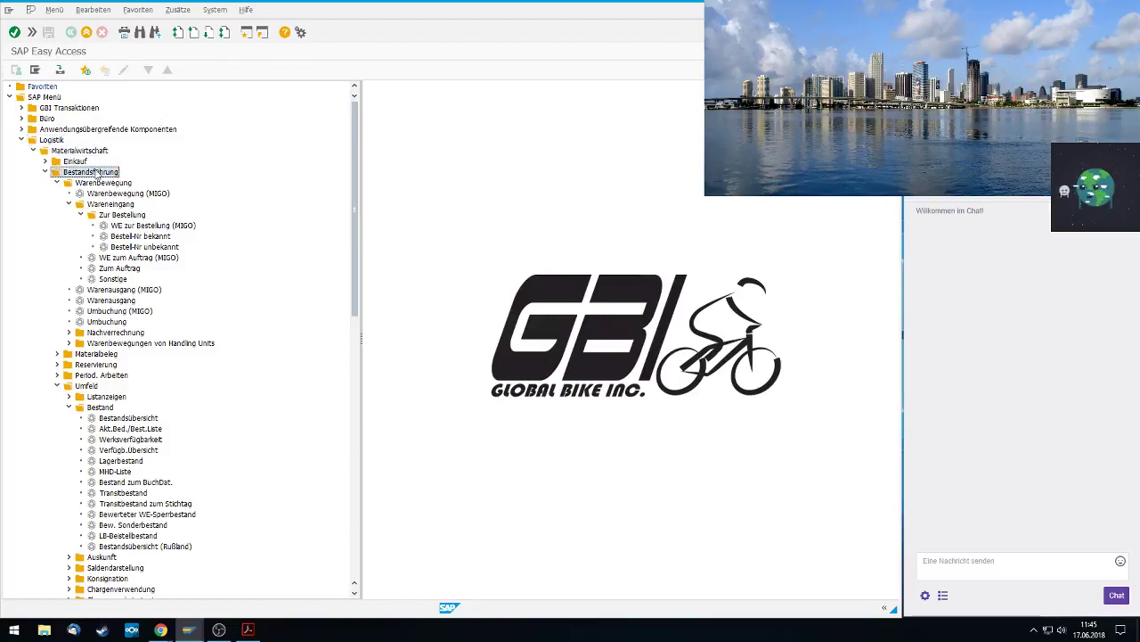
double_click(86, 386)
double_click(86, 387)
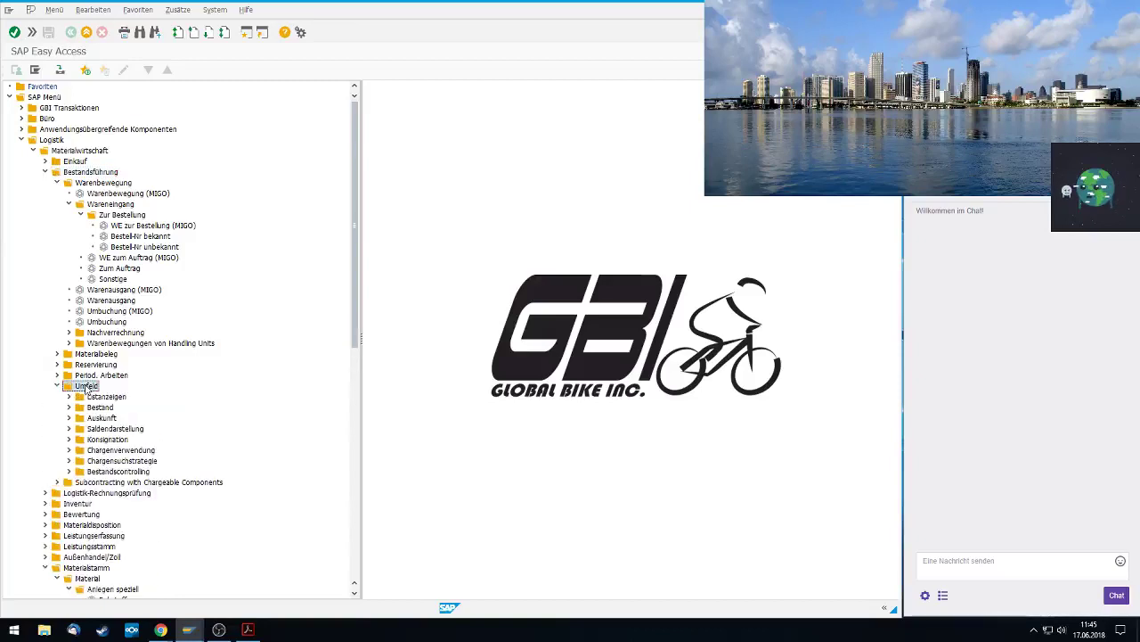
double_click(101, 408)
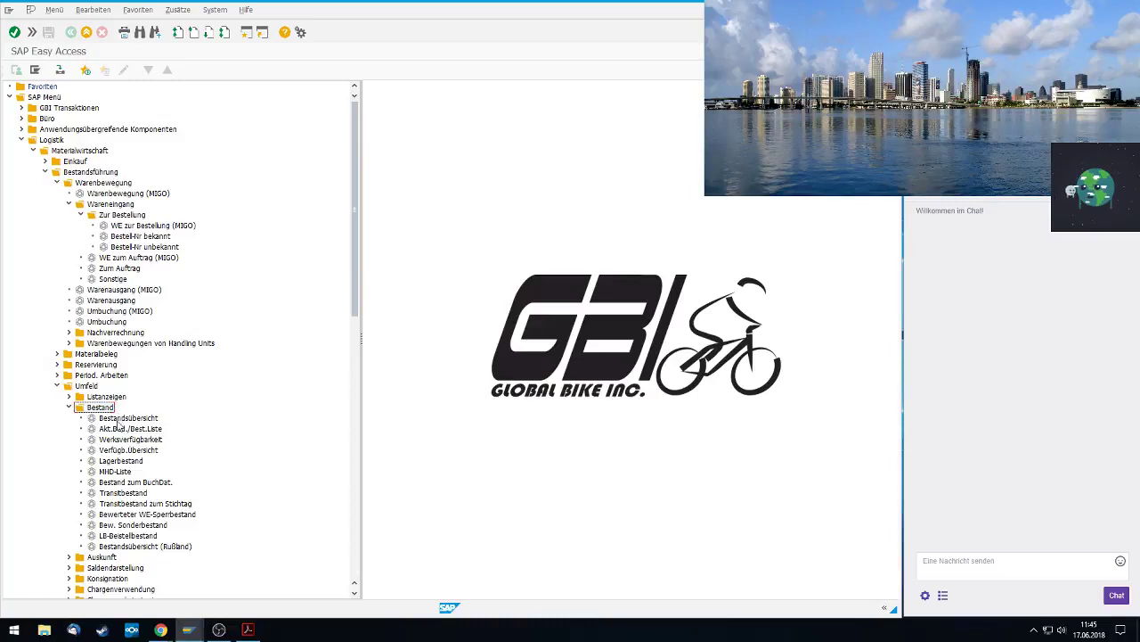
double_click(112, 418)
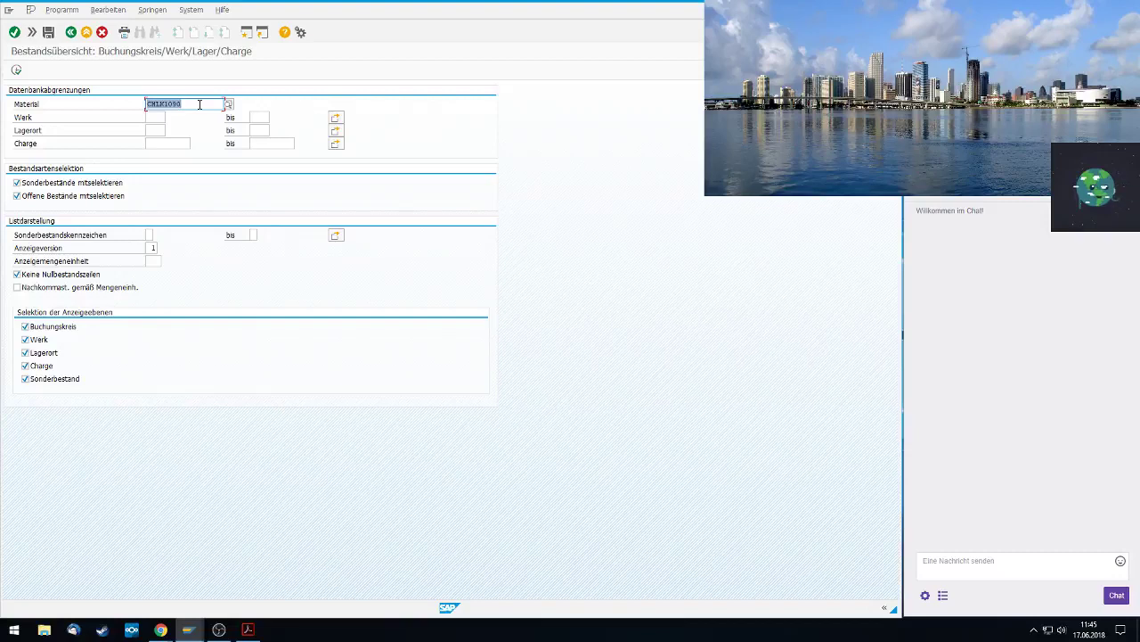
Run the stock overview for material CHLK1090 in plant MI00 and examine the stock of storage location TG00 Trading Goods
click(155, 114)
text(MI00)
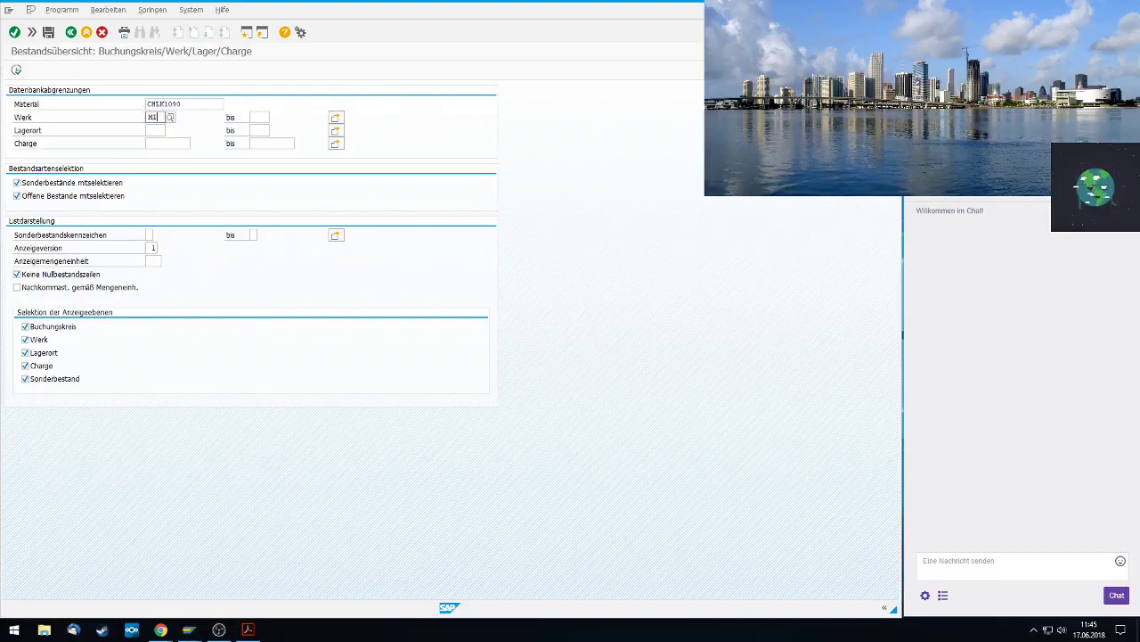
click(173, 144)
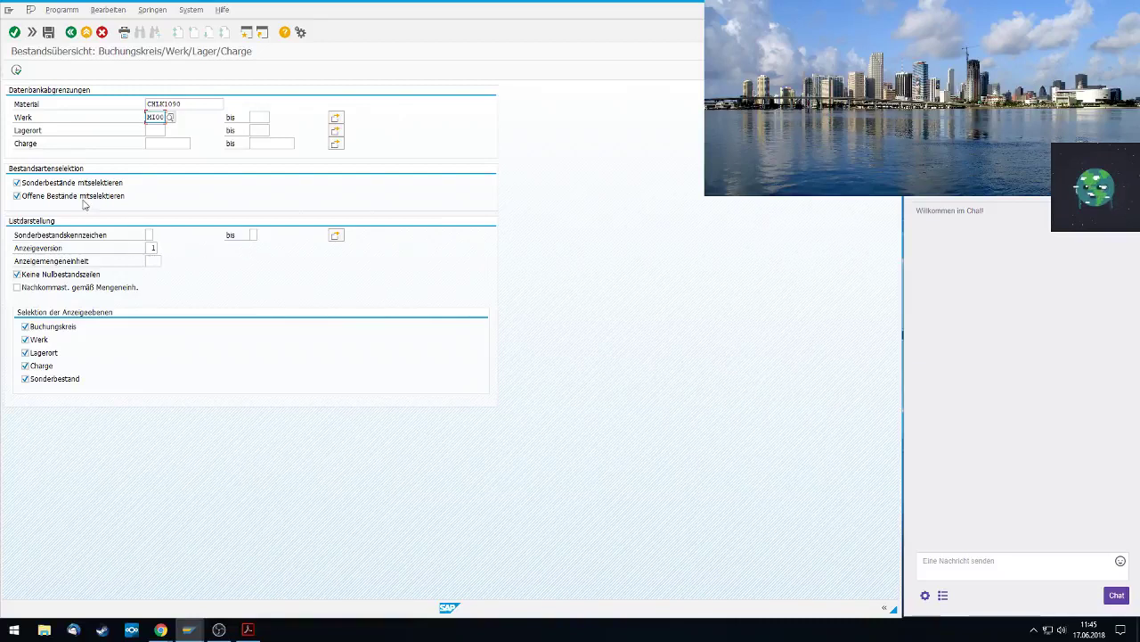
click(16, 71)
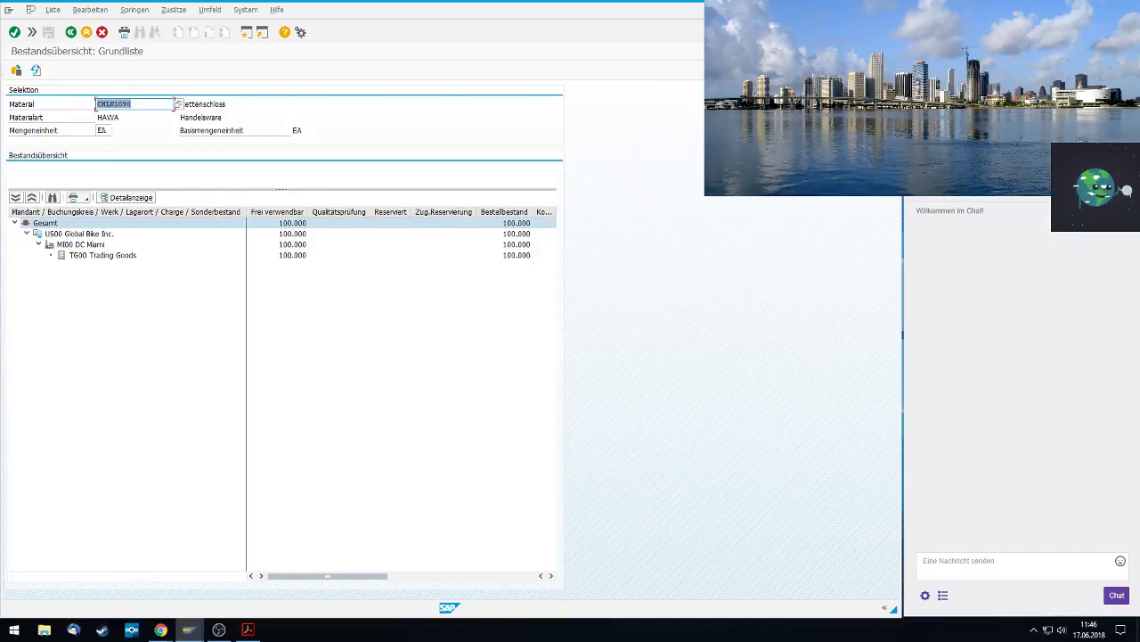
click(138, 199)
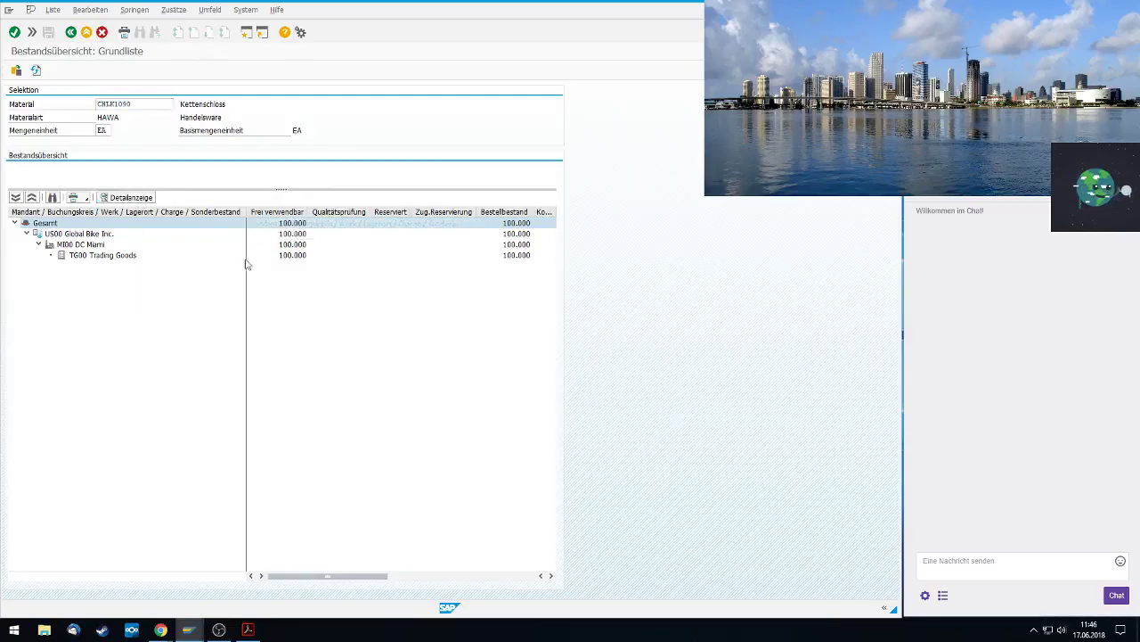
click(127, 256)
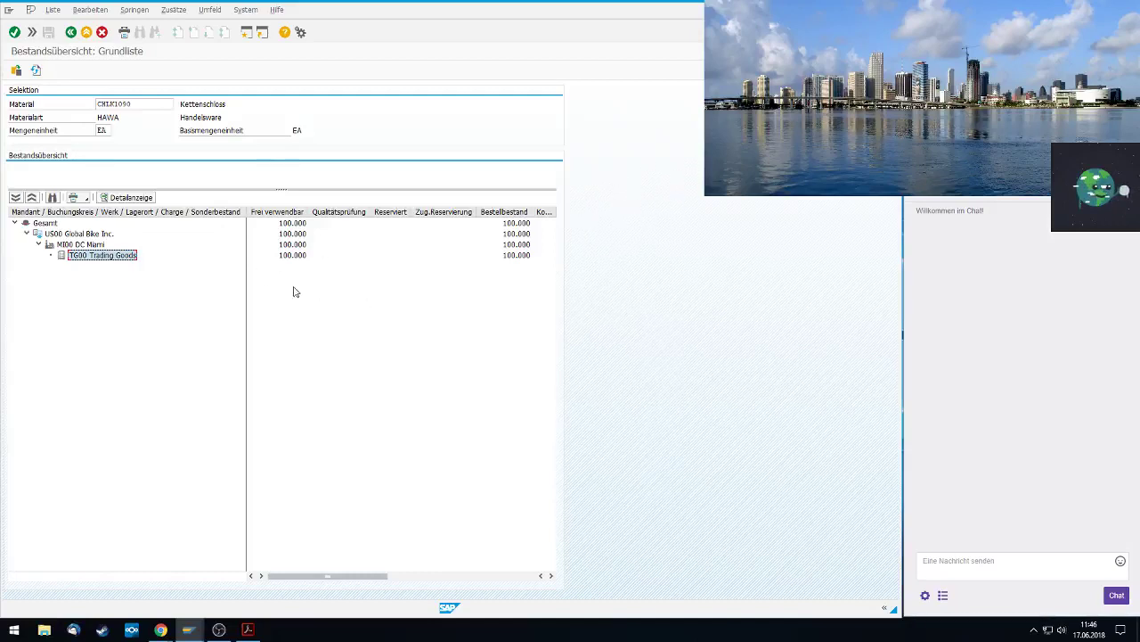
click(294, 256)
click(392, 256)
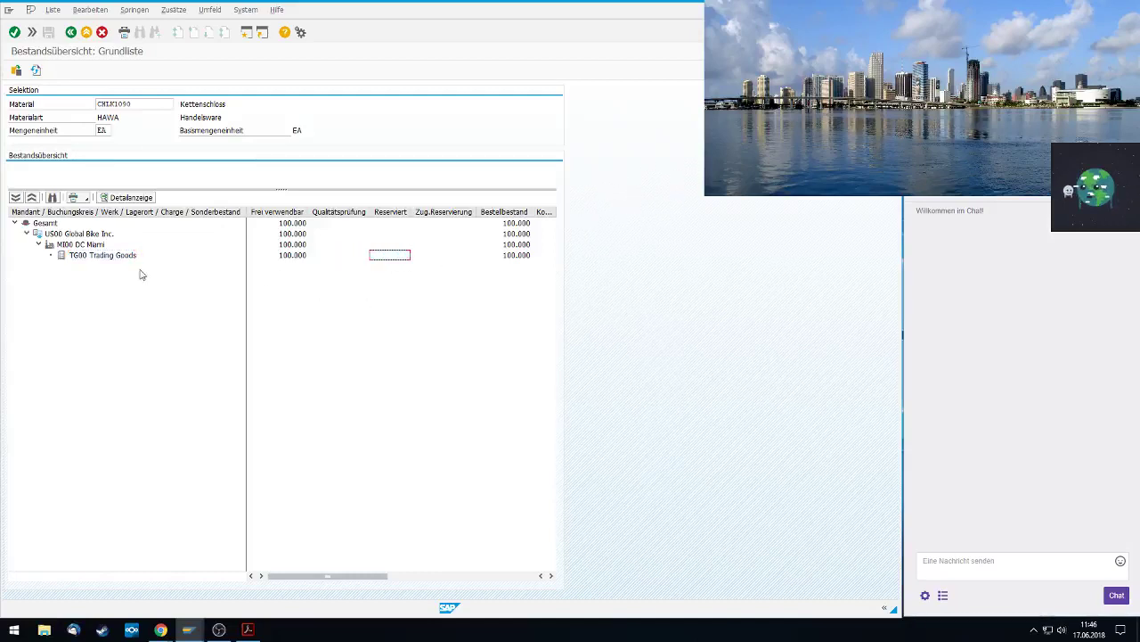
Examine the detailed stock types of storage location TG00 Trading Goods, including Bestellbestand, and leave the stock overview
click(98, 256)
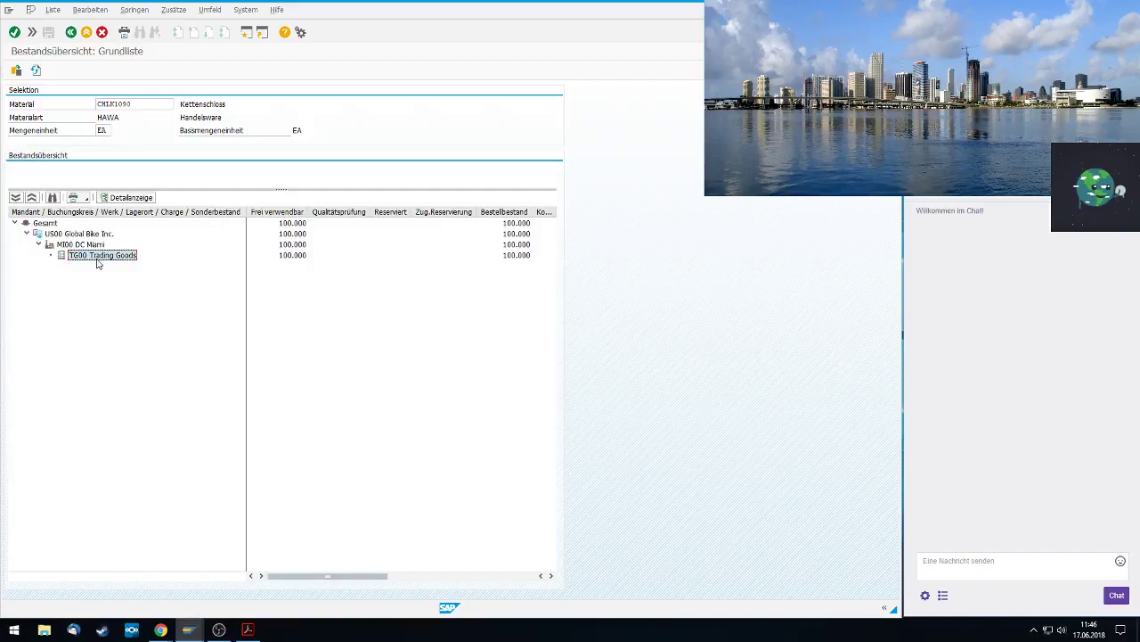
click(142, 197)
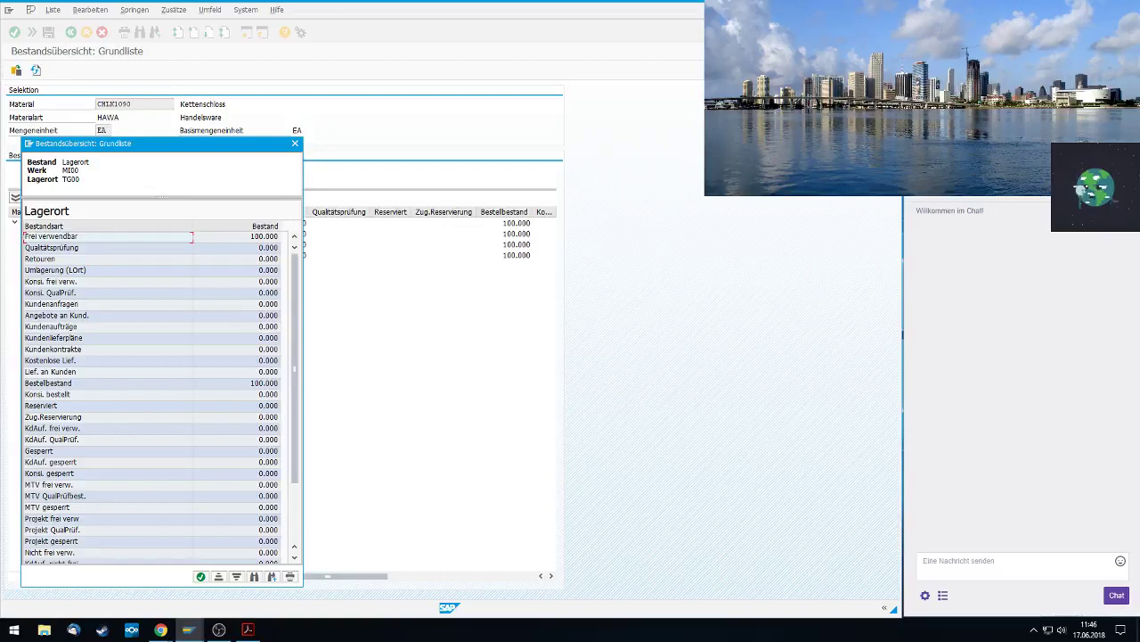
scroll(105, 258, down, 3)
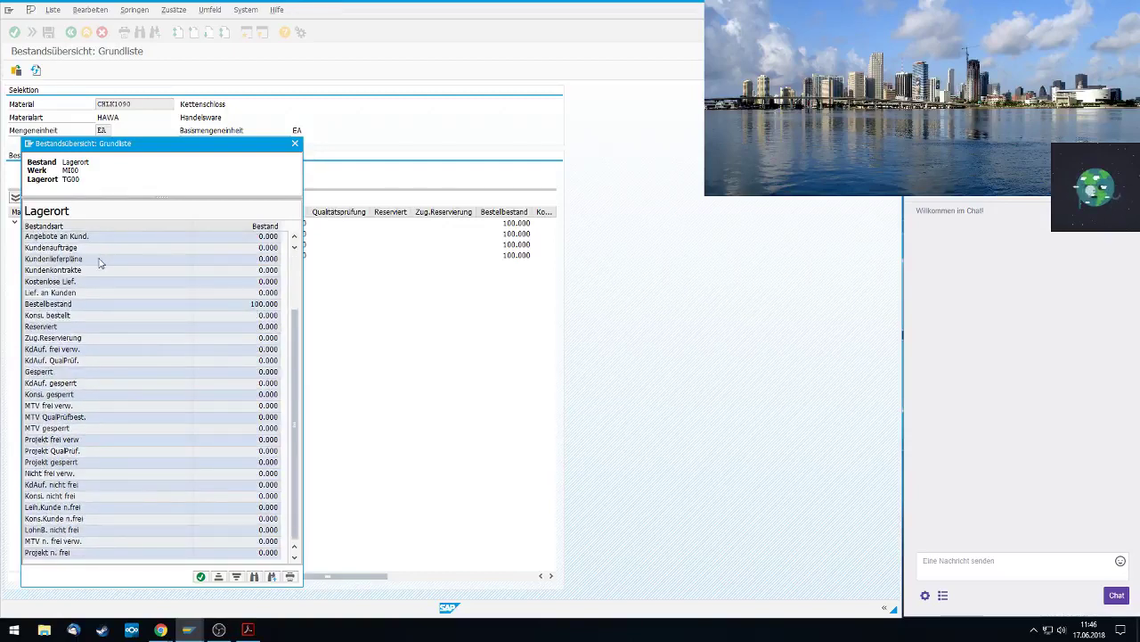
scroll(98, 264, up, 3)
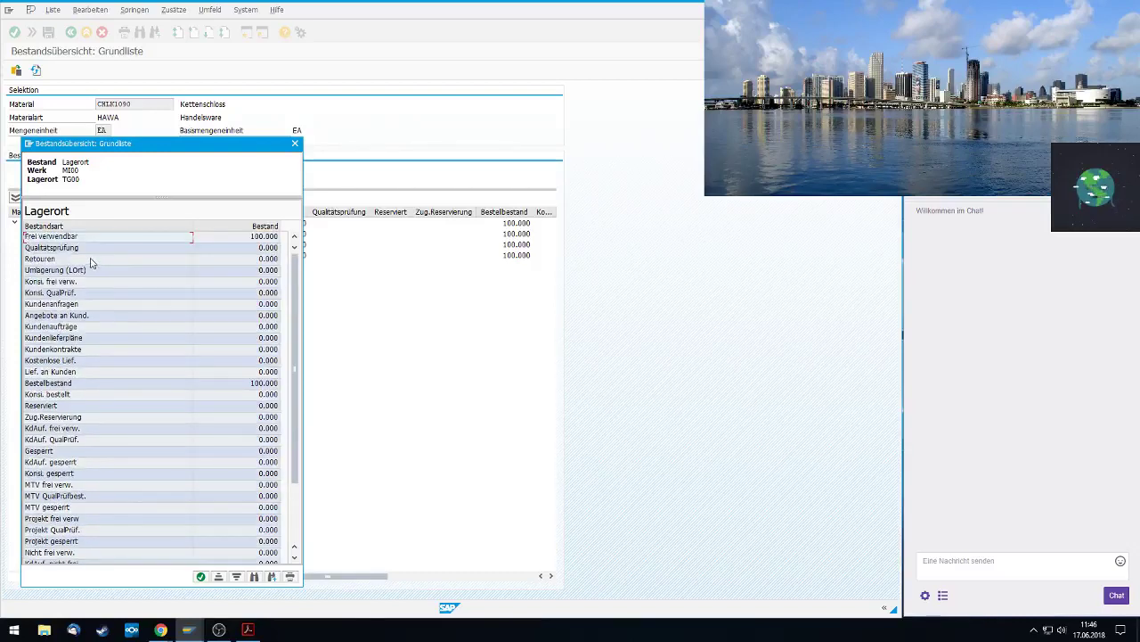
click(51, 384)
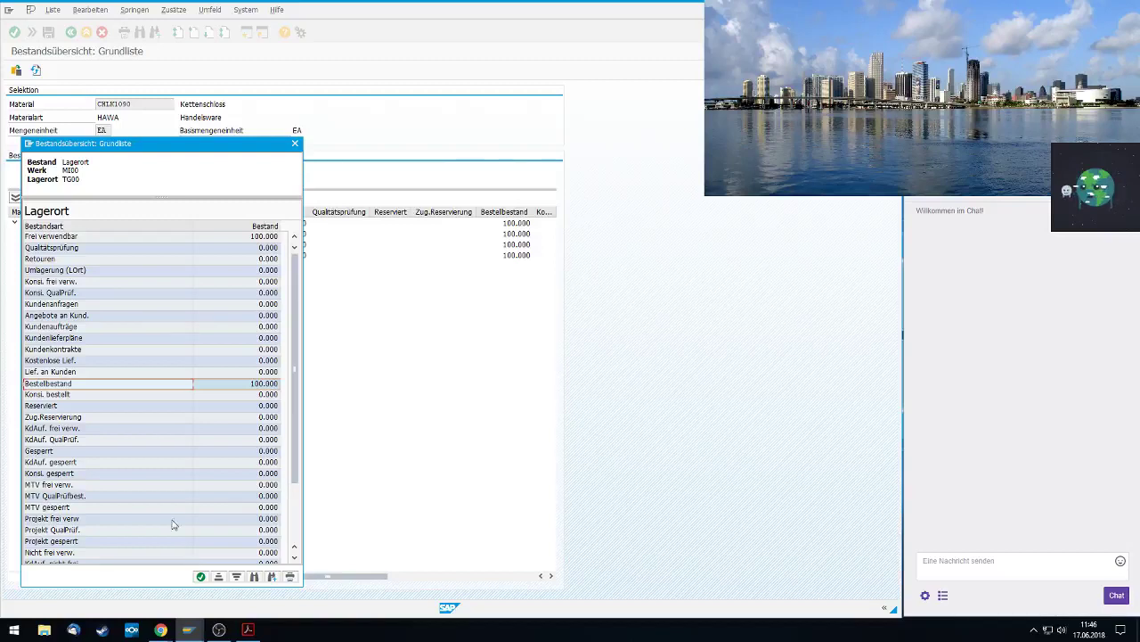
click(200, 576)
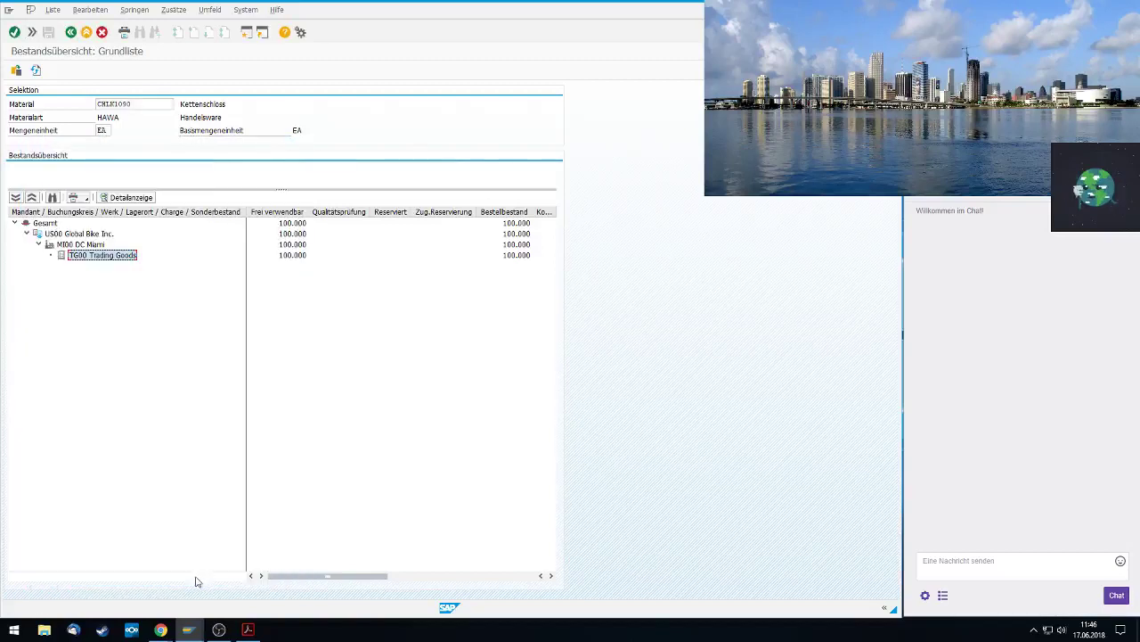
click(86, 32)
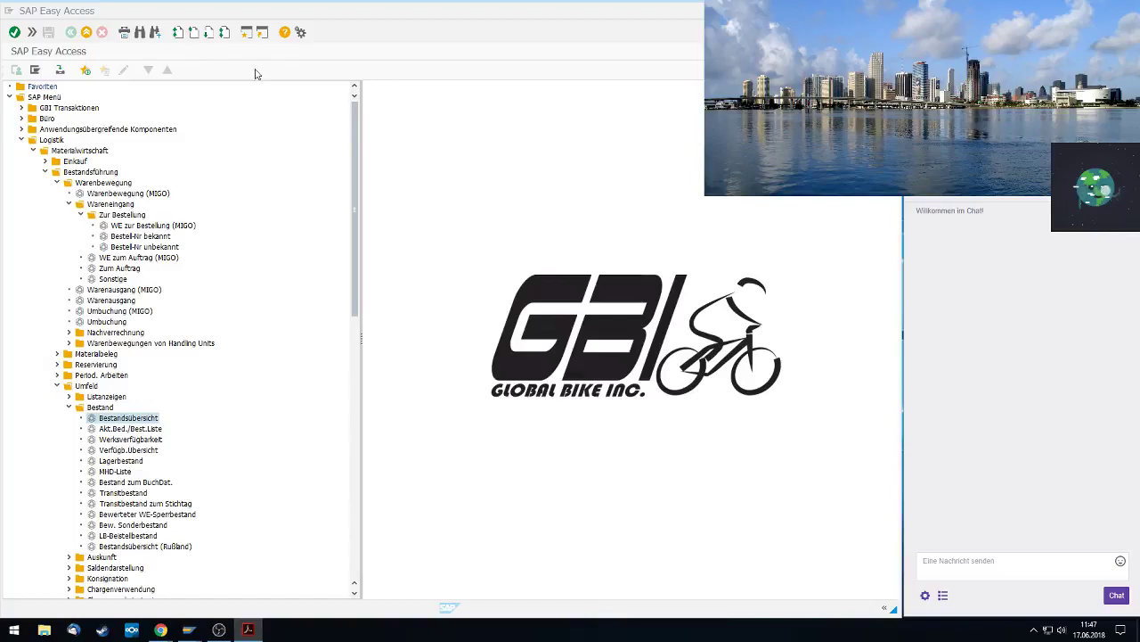
Open the Eingangsrechnung hinzufügen transaction under Logistik, Materialwirtschaft, Logistik-Rechnungsprüfung, Belegerfassung
click(50, 142)
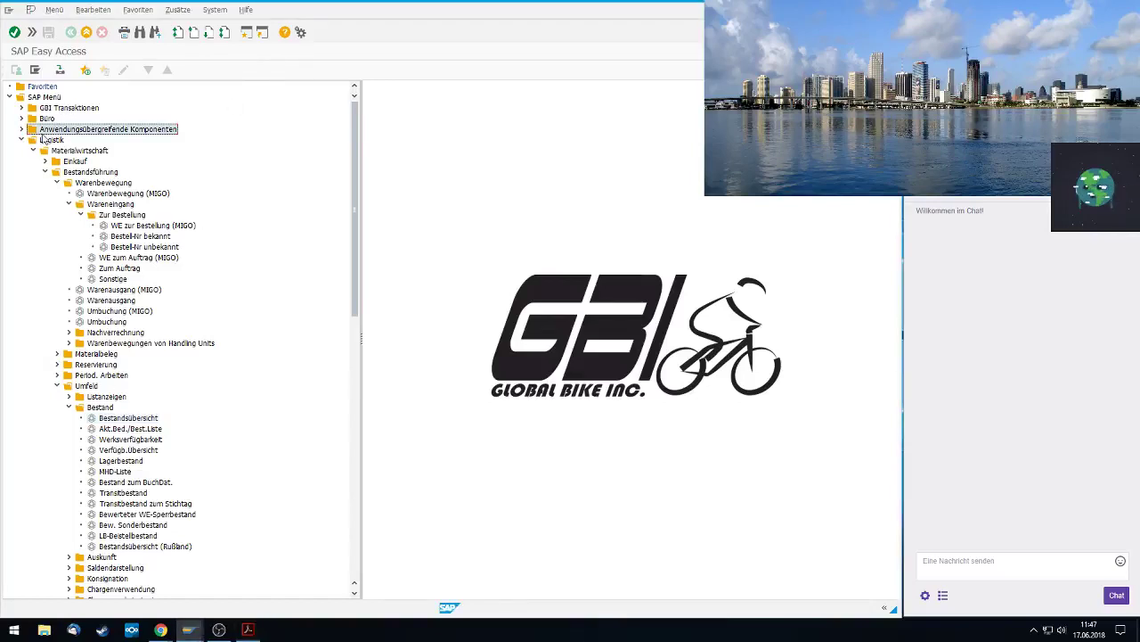
click(70, 152)
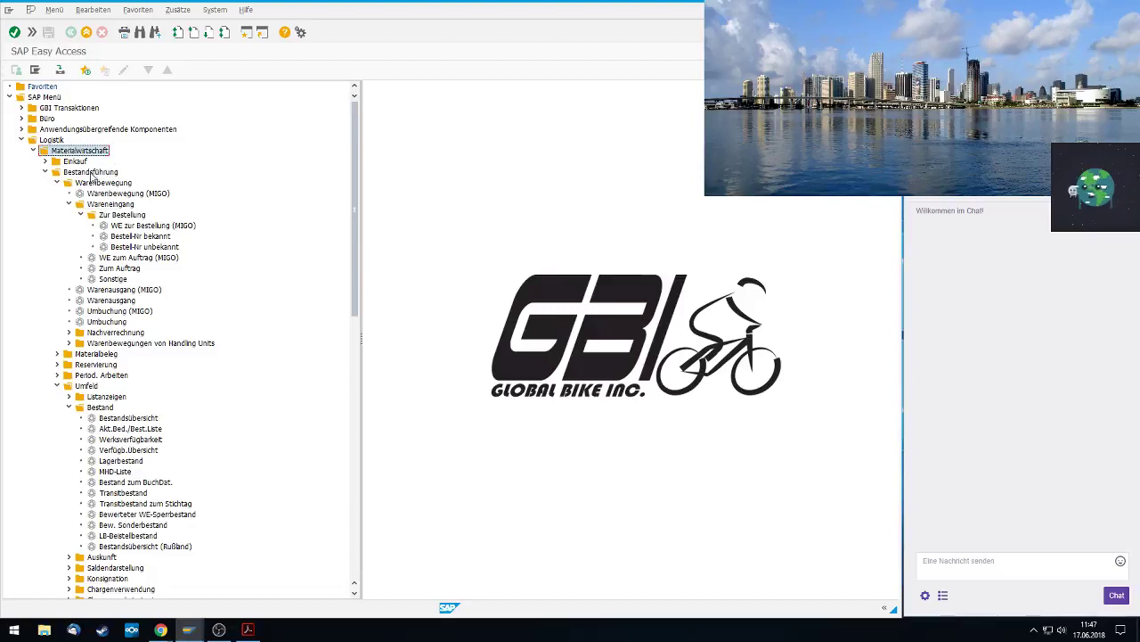
click(44, 172)
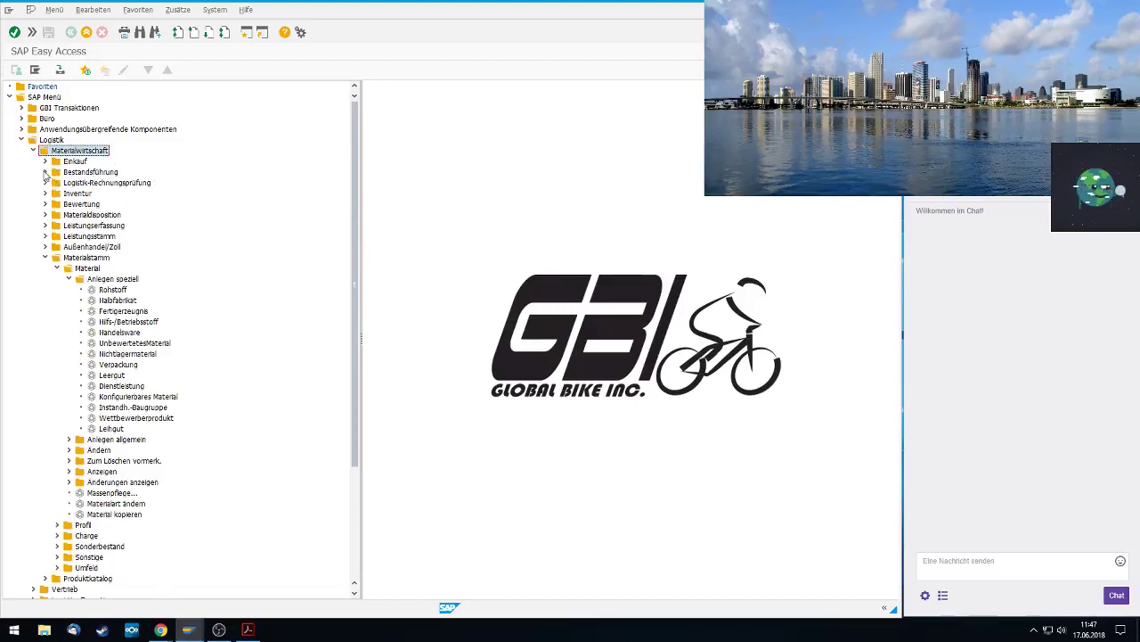
click(45, 182)
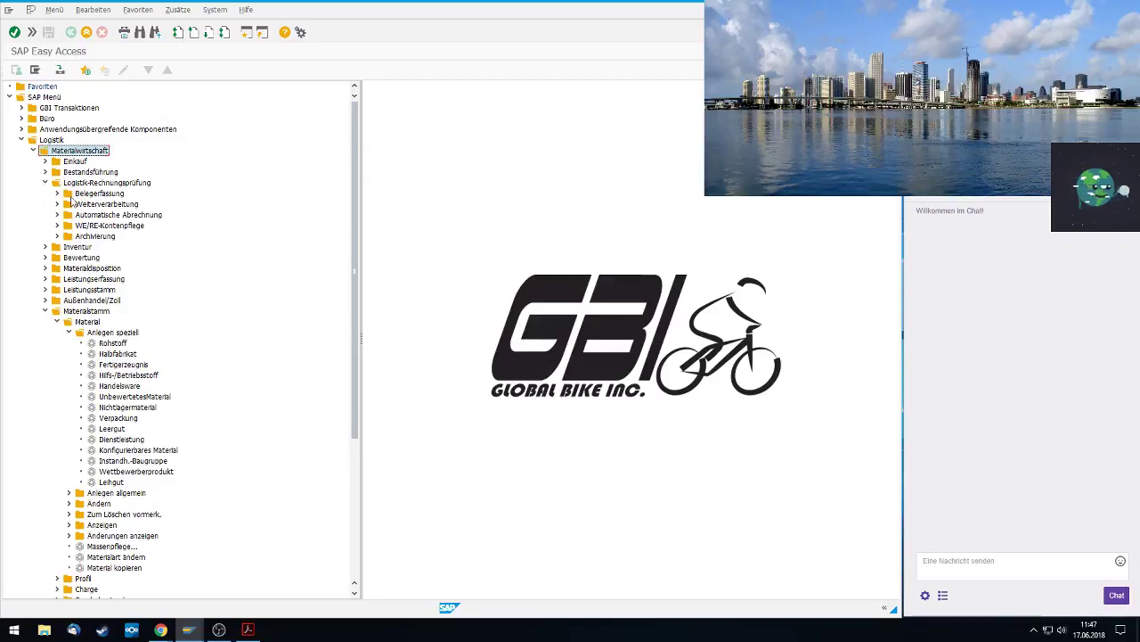
click(58, 196)
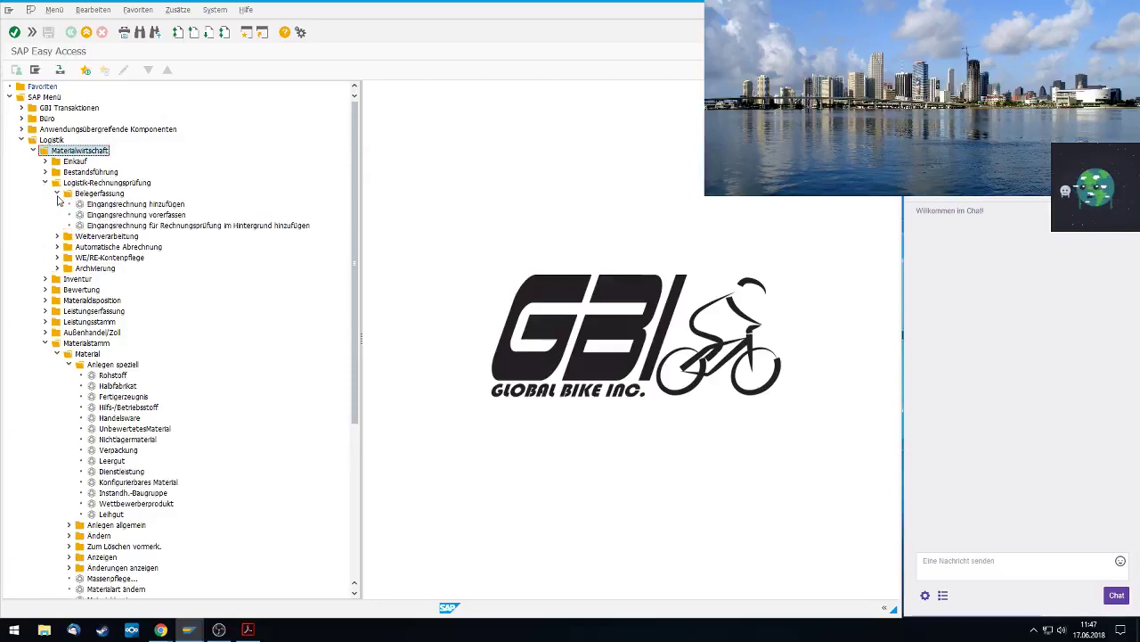
click(101, 206)
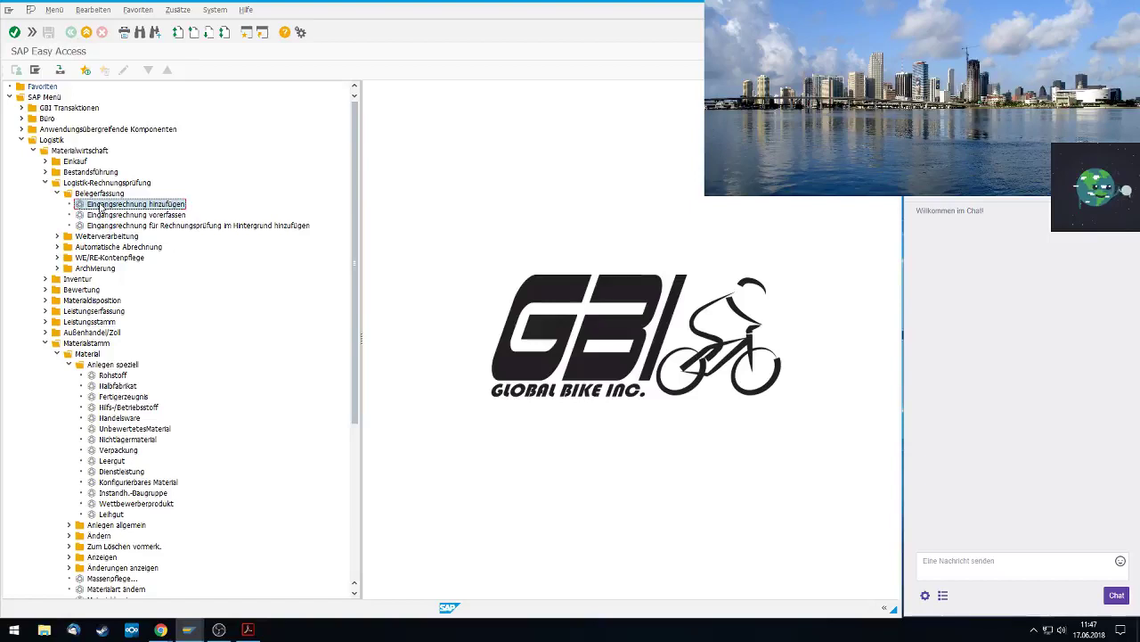
double_click(101, 206)
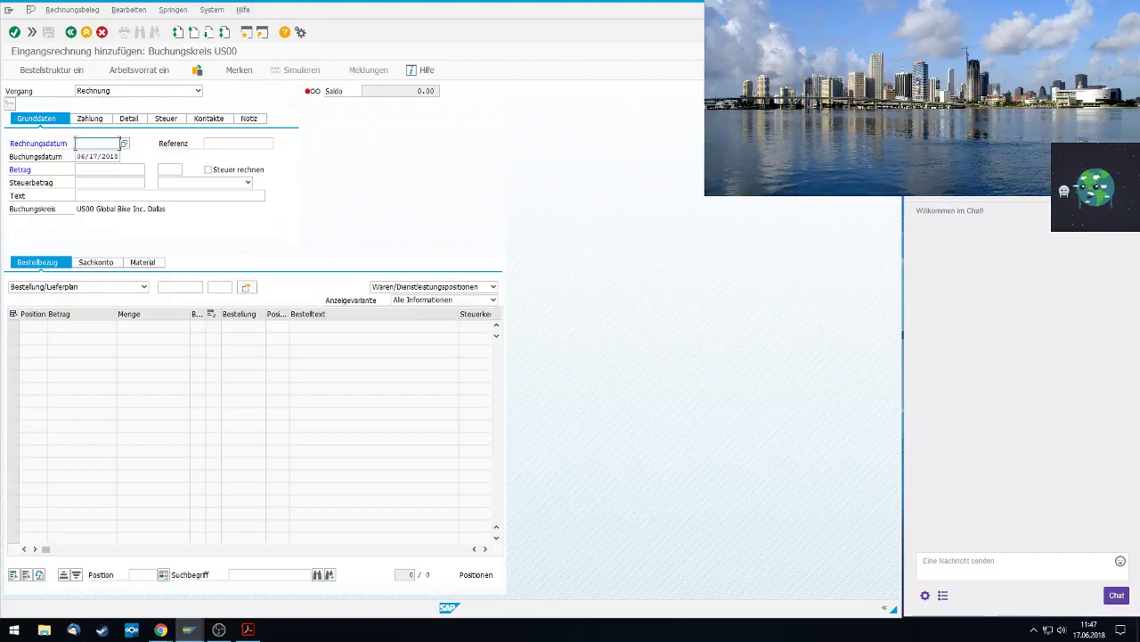
Set the incoming invoice's Rechnungsdatum to 06/17/2018 and its Betrag to 3200
click(124, 144)
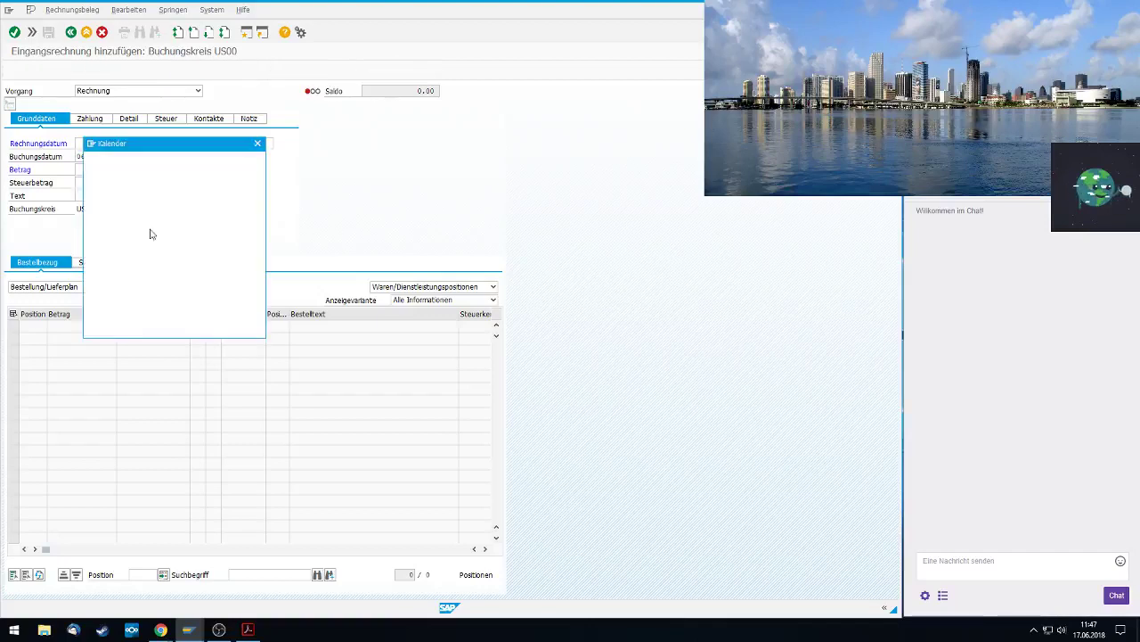
double_click(234, 240)
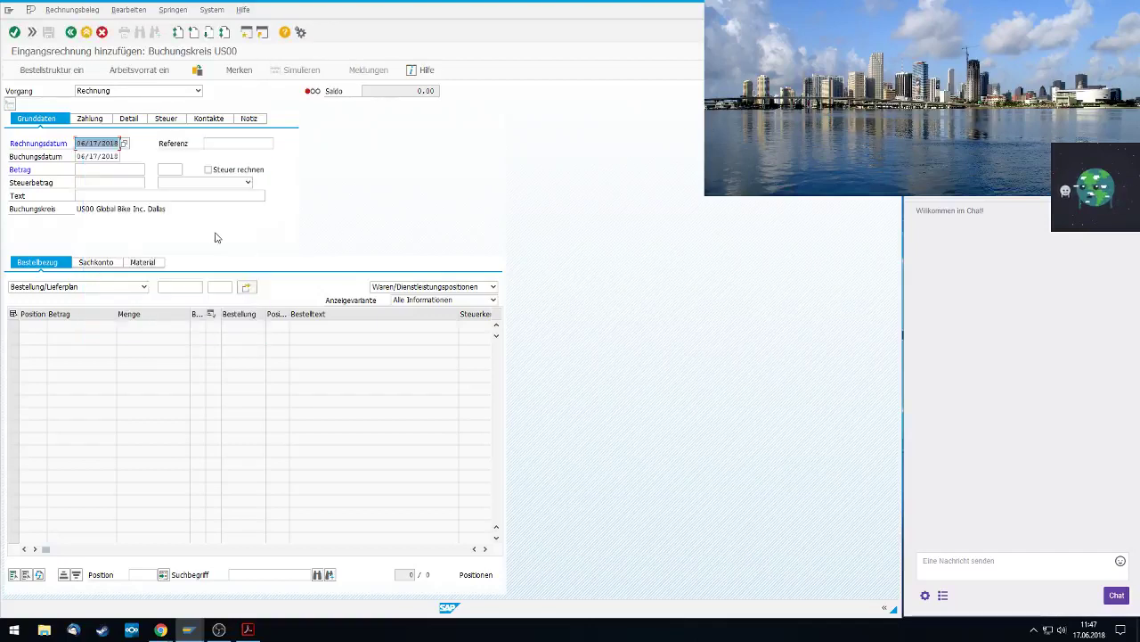
click(102, 170)
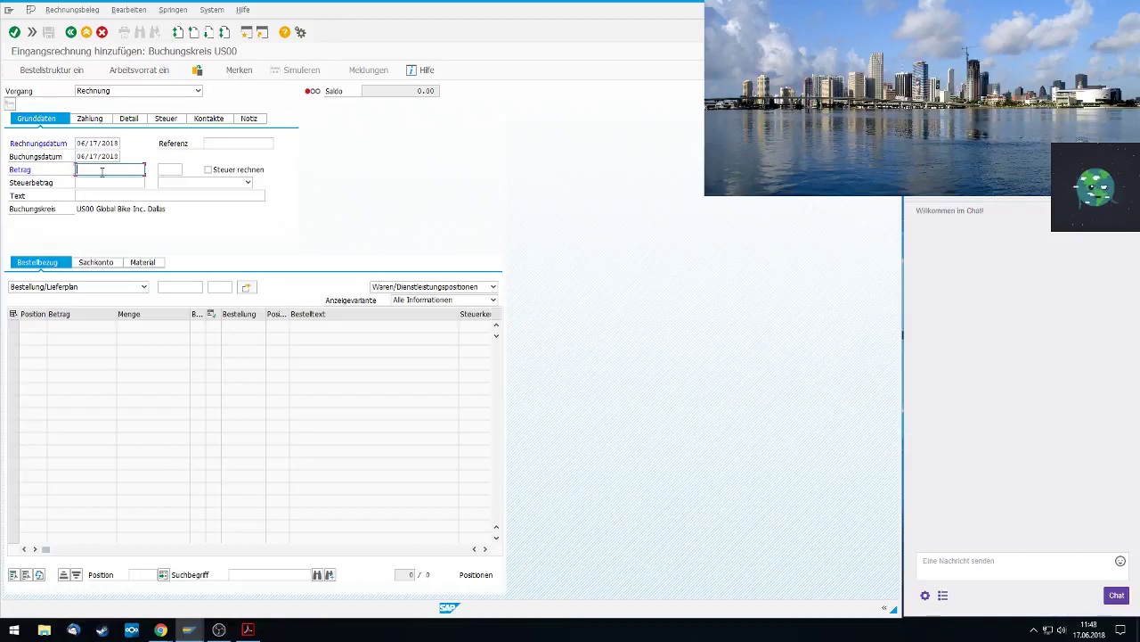
text(3)
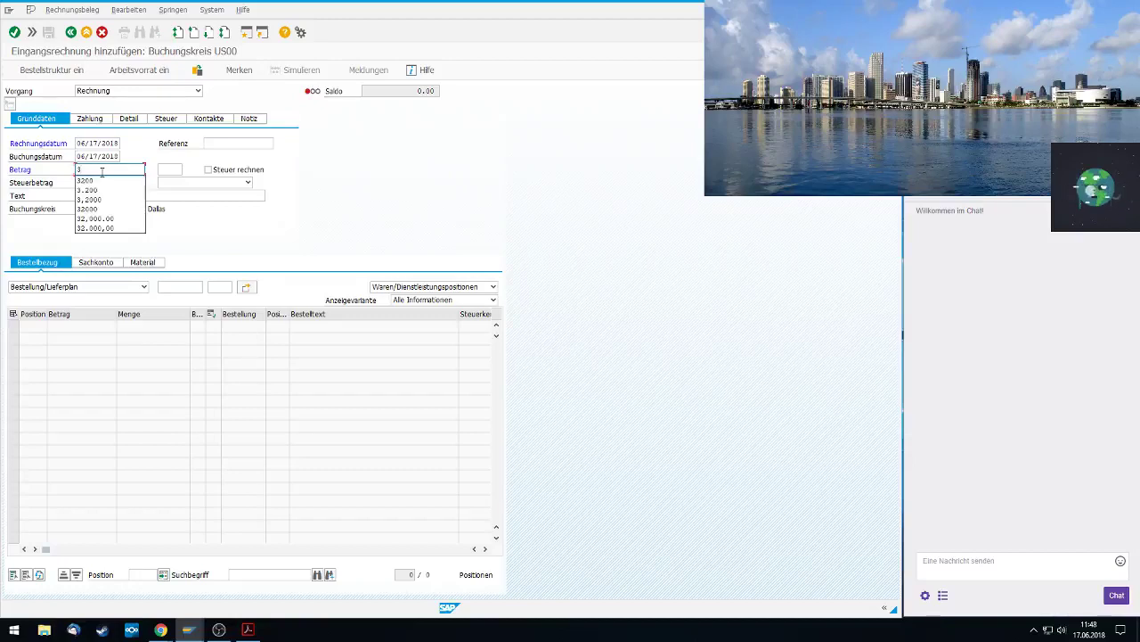
text(200)
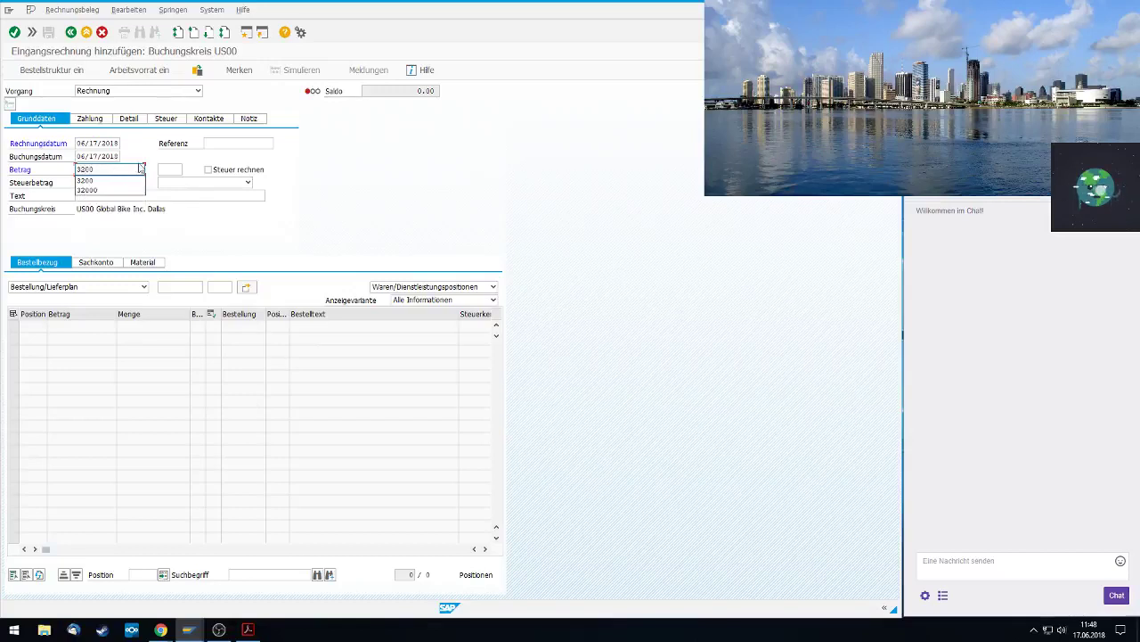
click(252, 171)
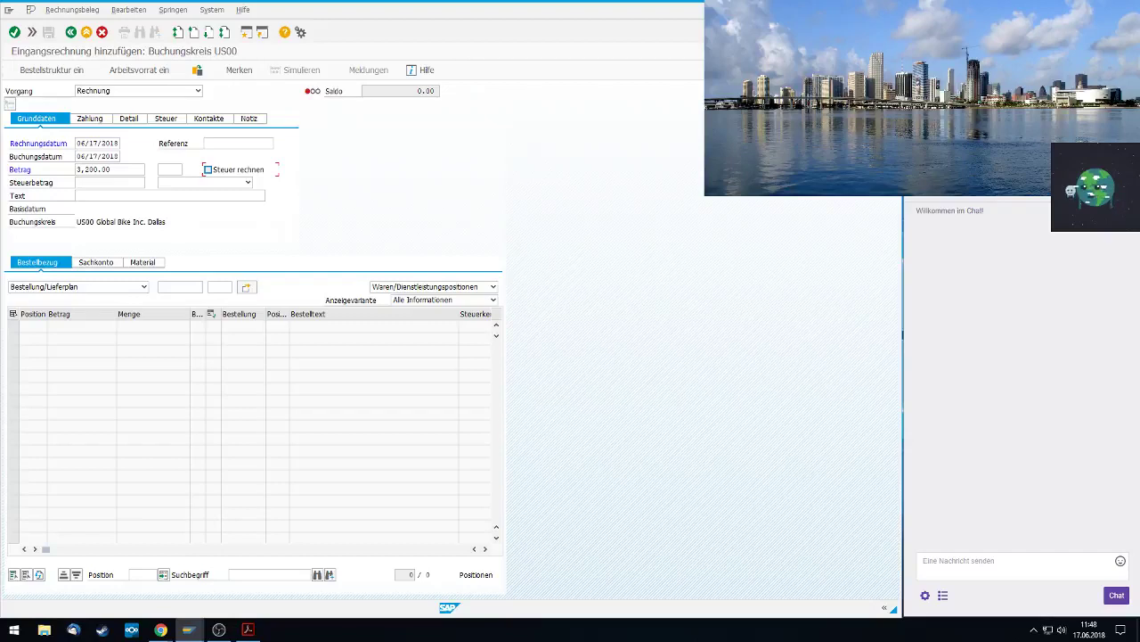
Set the incoming invoice's tax code to XI (Vorsteuer)
click(248, 183)
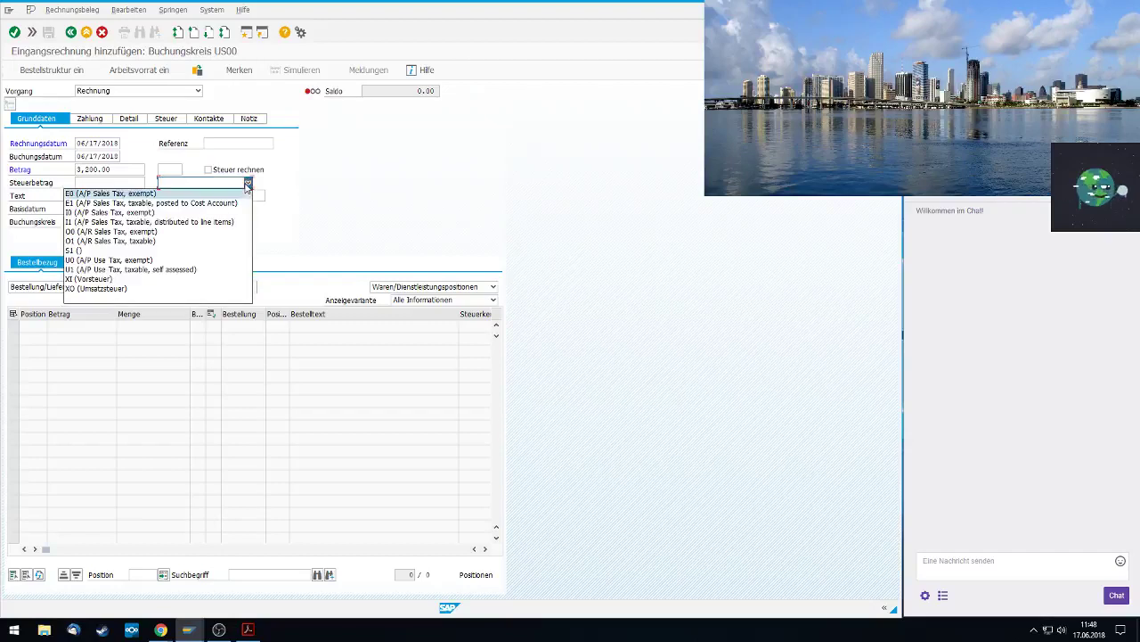
click(131, 279)
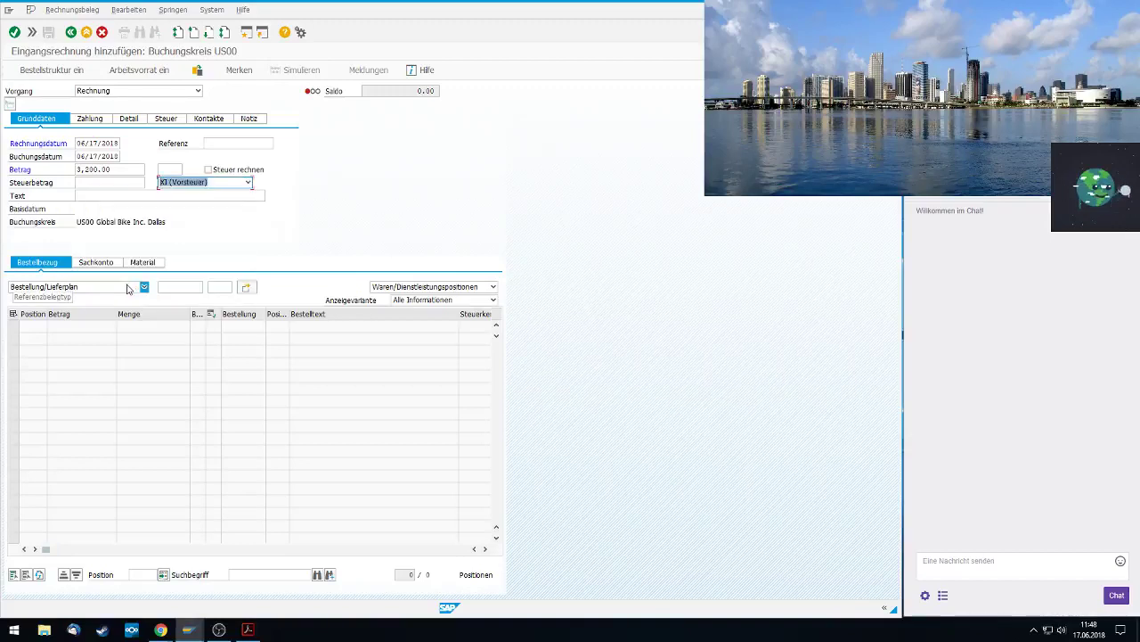
click(248, 183)
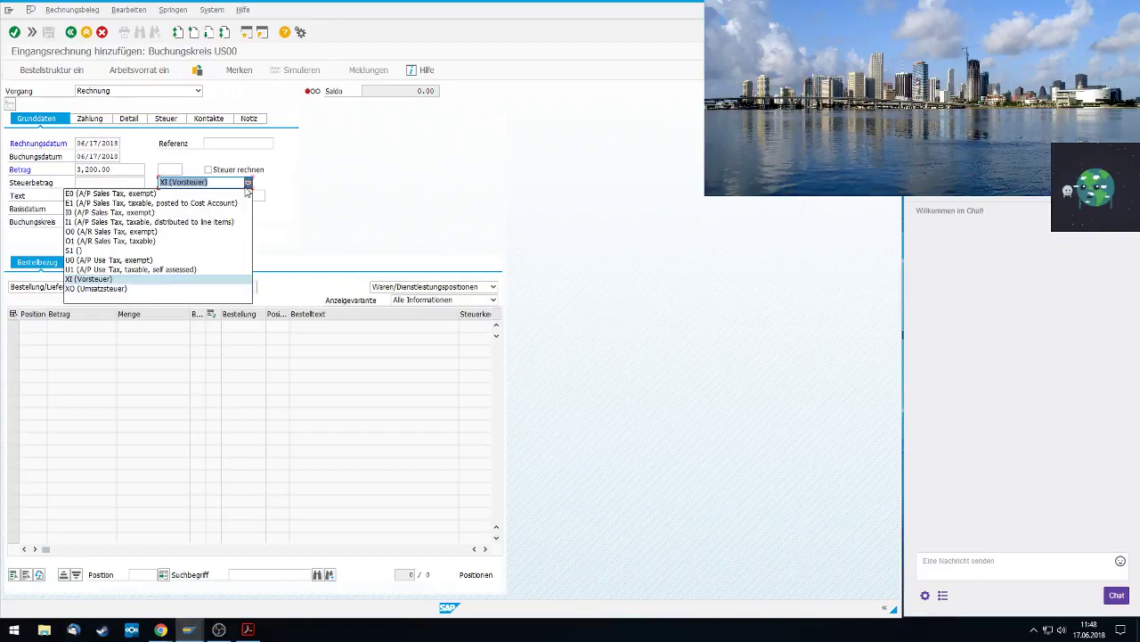
click(101, 280)
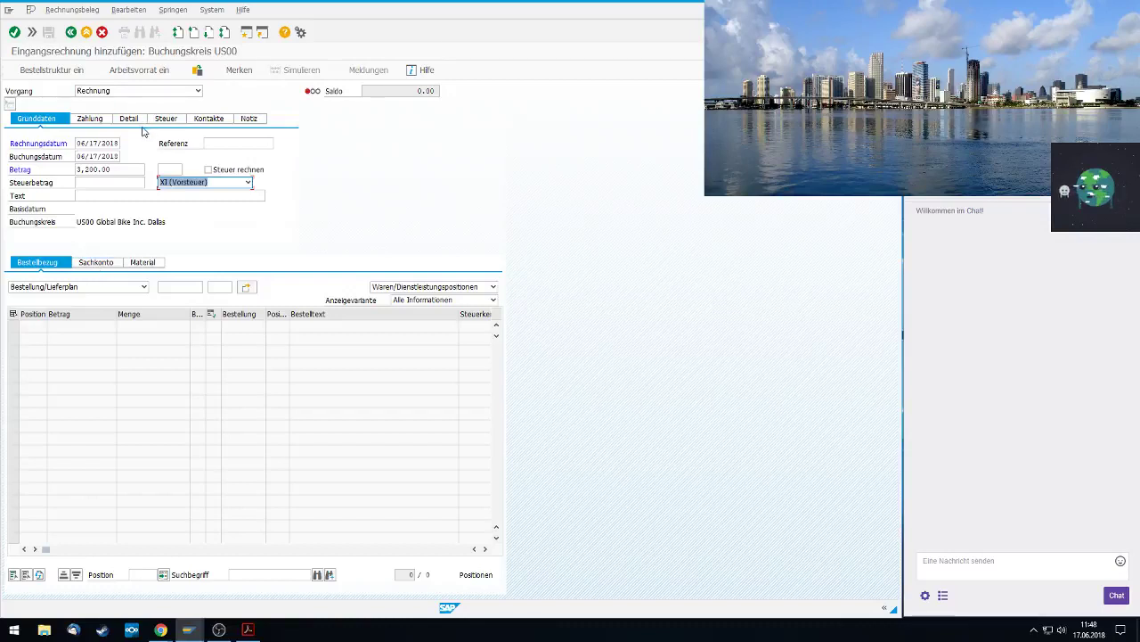
Enter RECHNUNG 00504-090 as the incoming invoice's text and confirm the basic data
click(116, 198)
text(RECHNUNG)
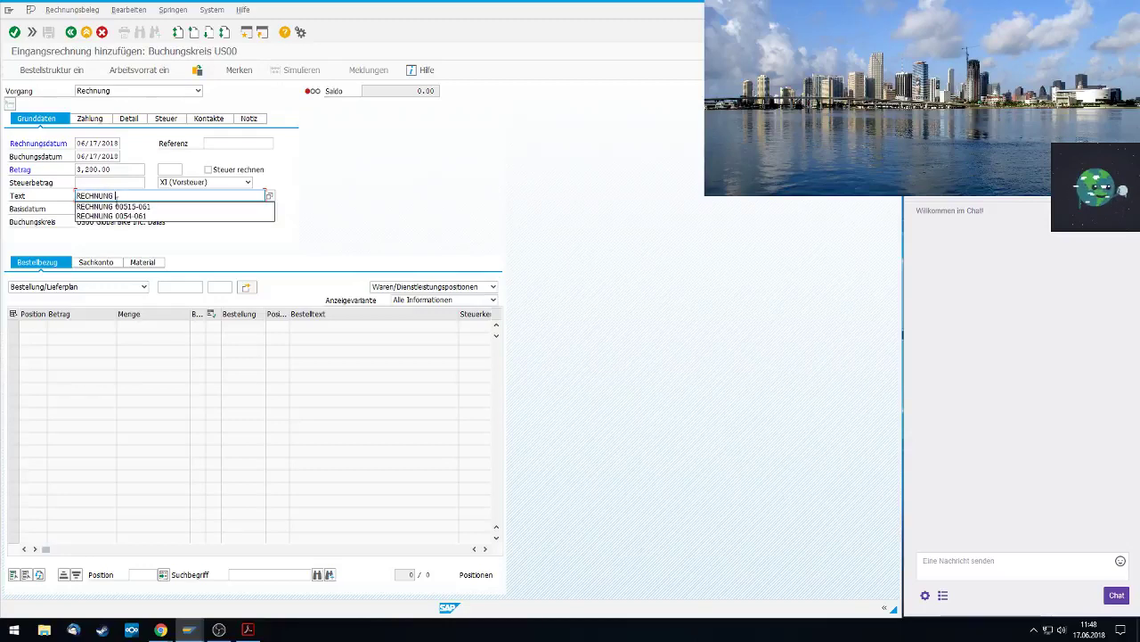
text( 005)
text(04-090)
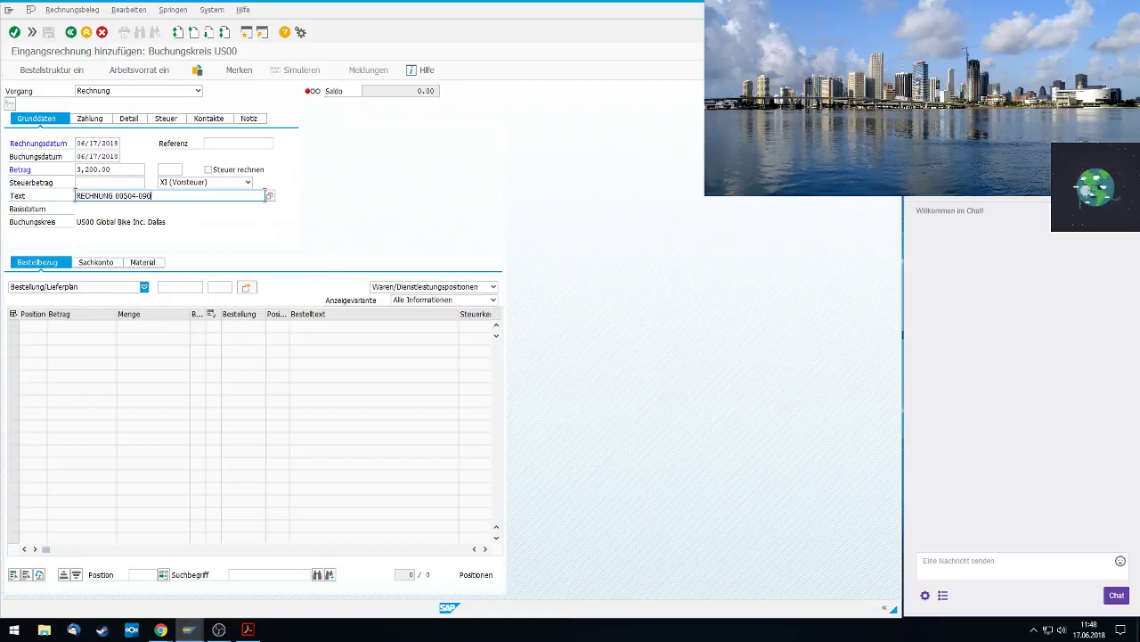
click(13, 33)
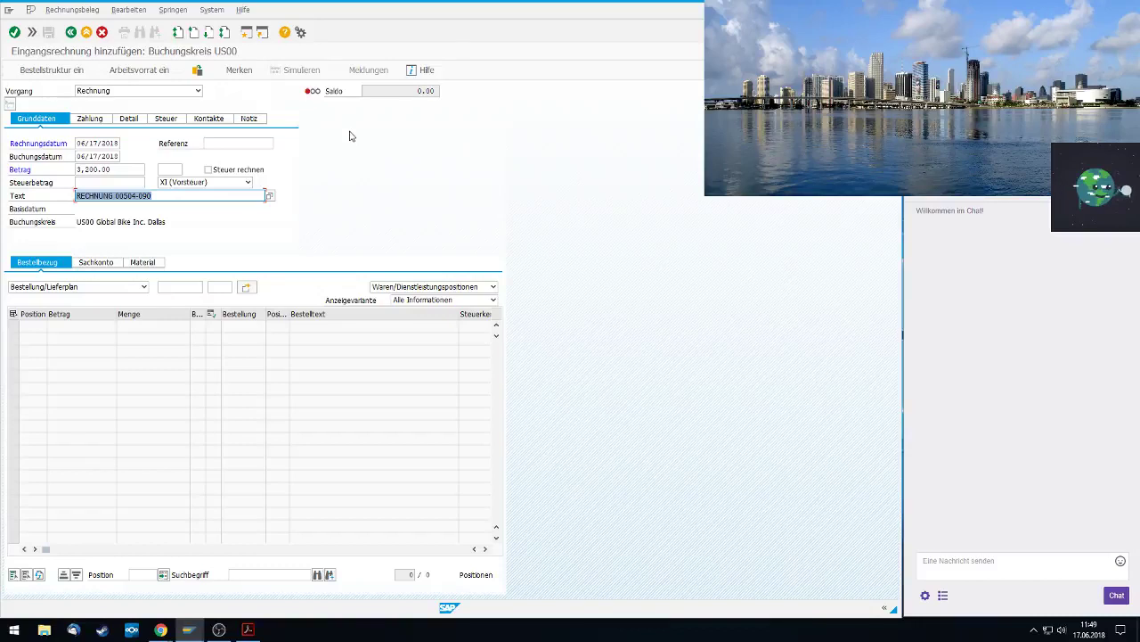
Try to find the purchase order by searching purchasing documents for Rechnungssteller 90 in Buchungskreis US00, and return to the invoice
click(170, 288)
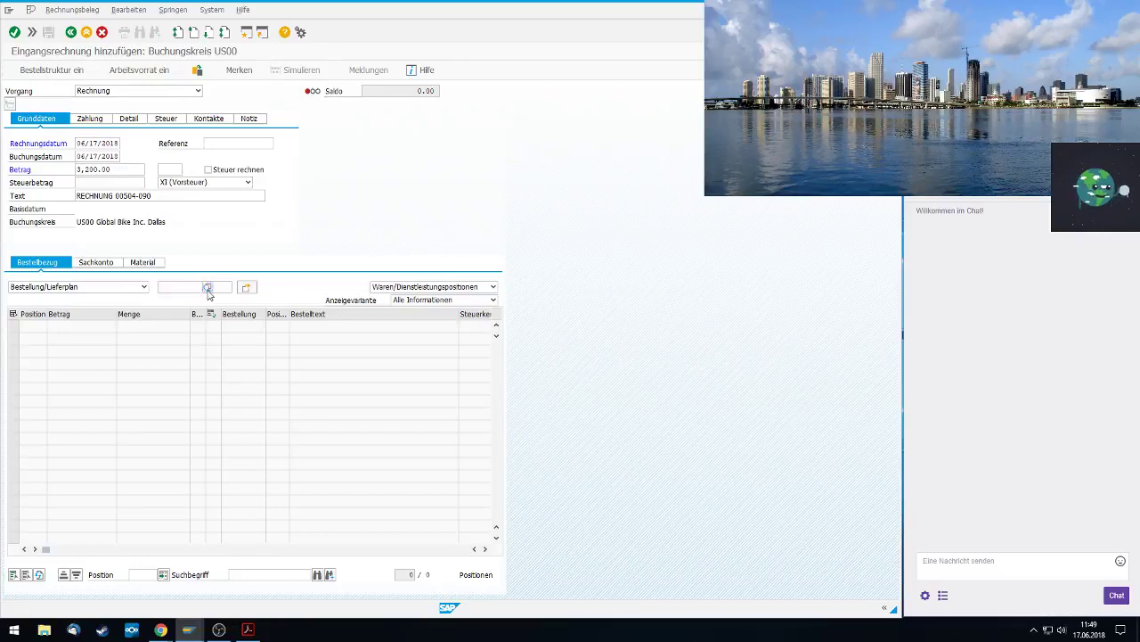
click(206, 287)
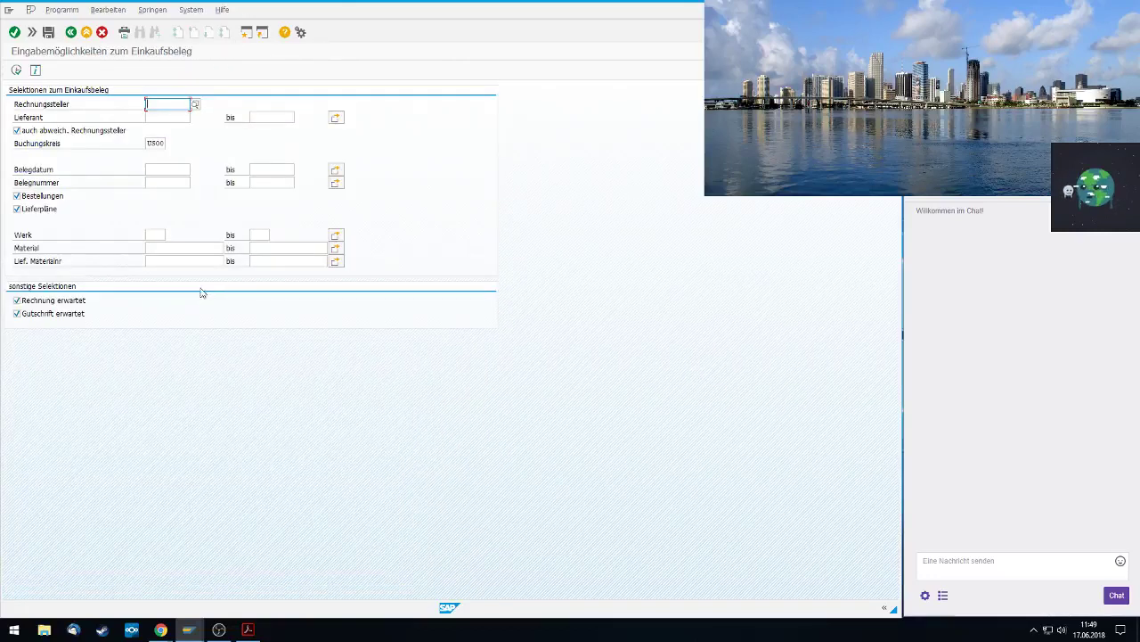
text(800)
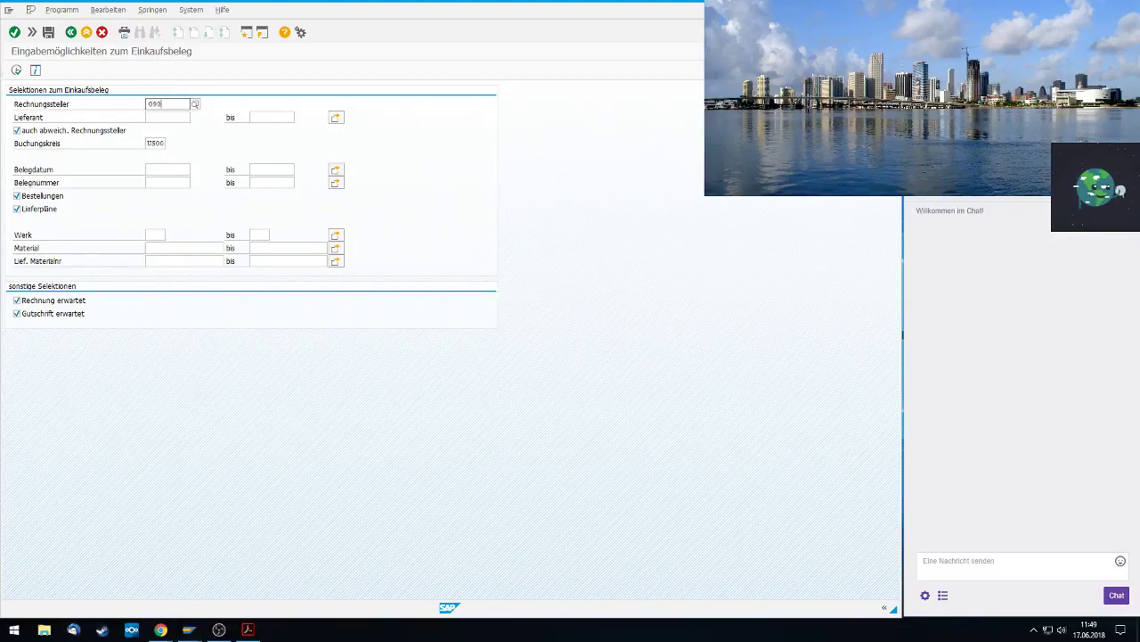
key(BackSpace)
key(BackSpace)
key(BackSpace)
text(80)
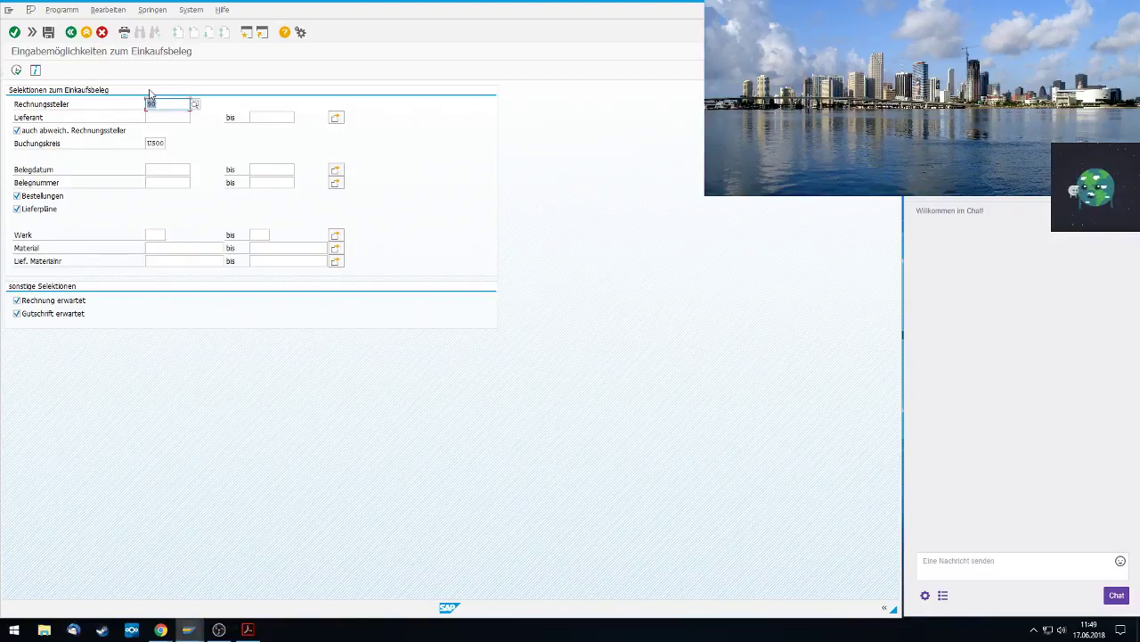
click(17, 71)
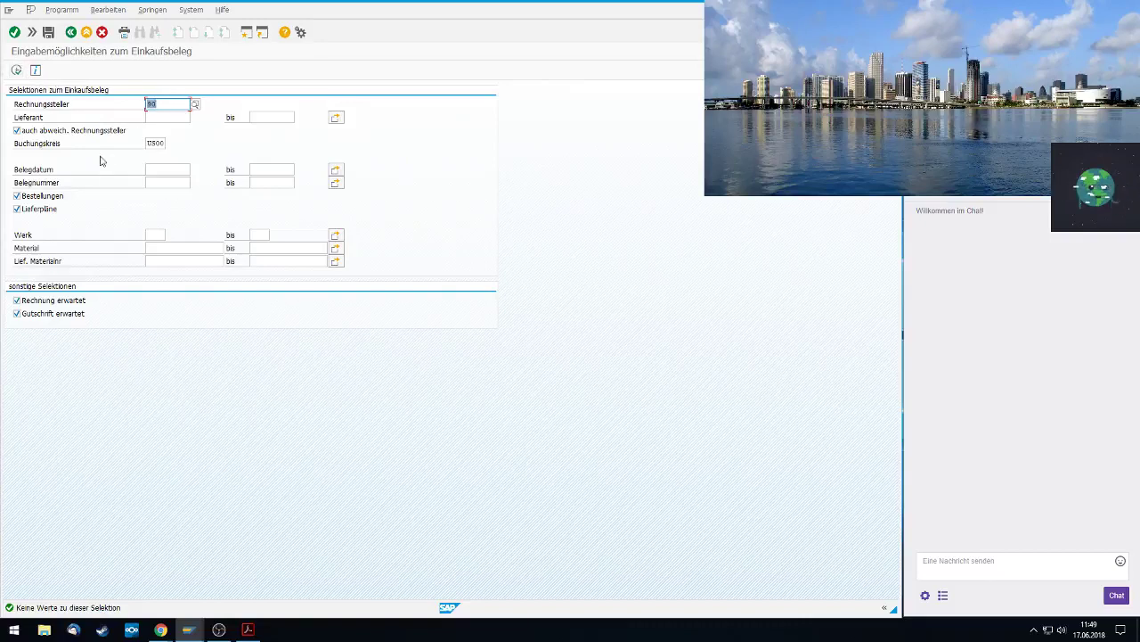
click(72, 33)
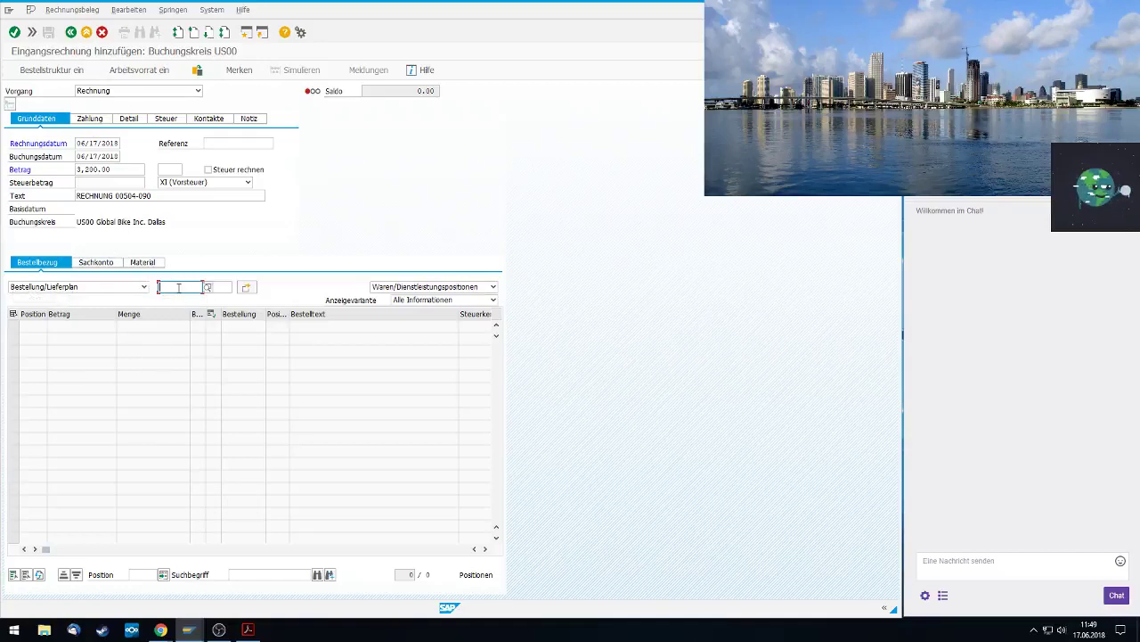
text(45)
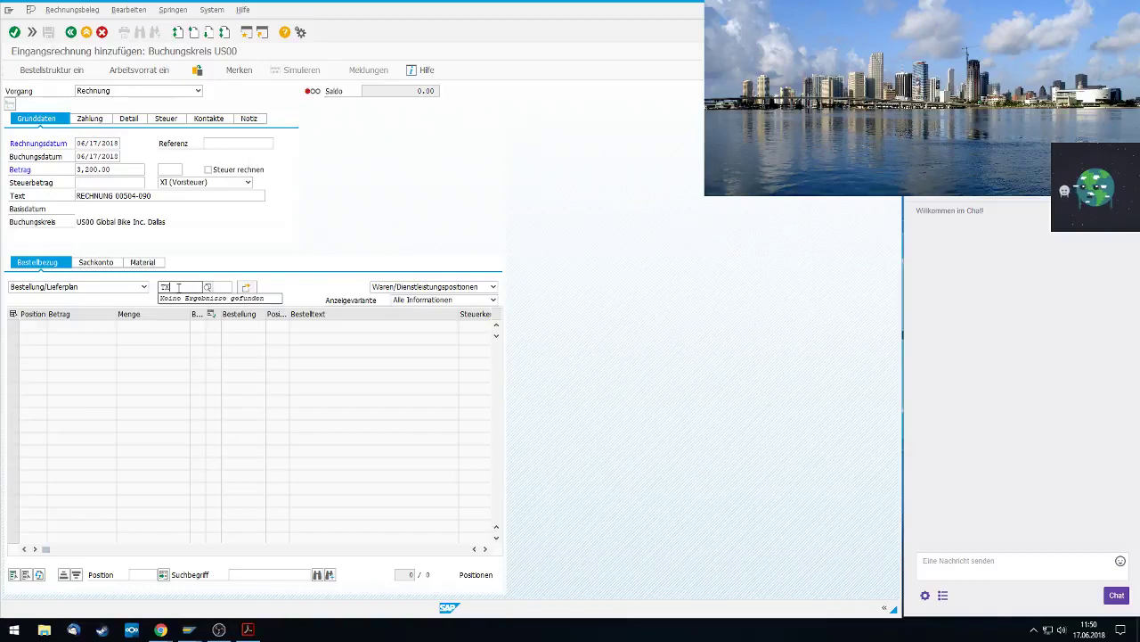
key(BackSpace)
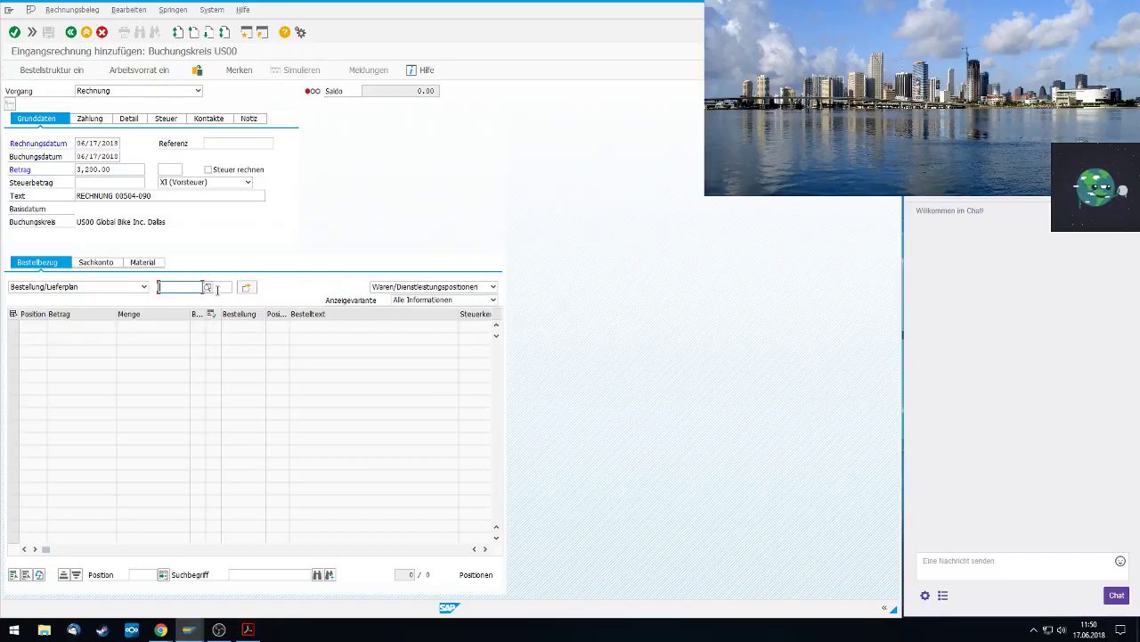
click(206, 287)
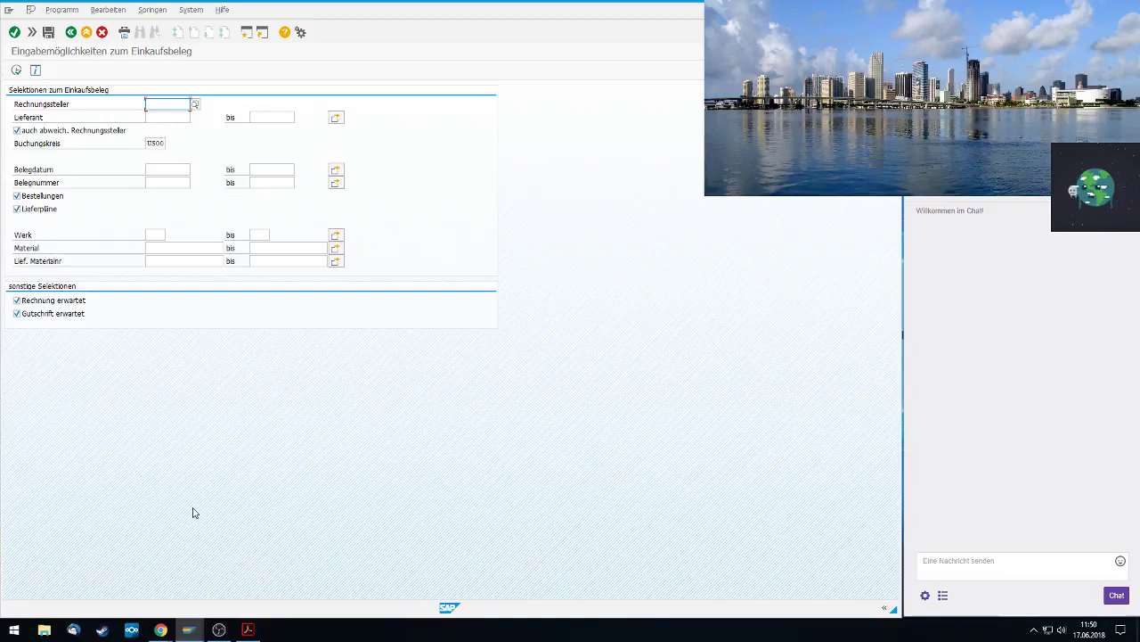
click(71, 34)
Keep Bestellung/Lieferplan as the invoice's reference type and read the field help for the purchasing document number
click(143, 287)
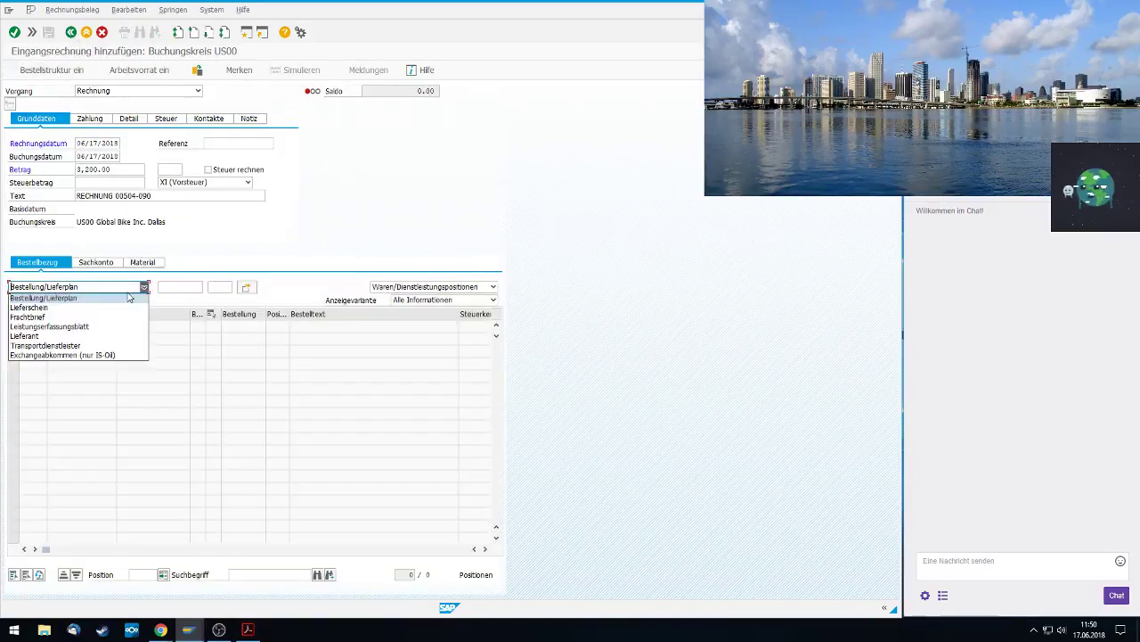
click(130, 297)
right_click(198, 290)
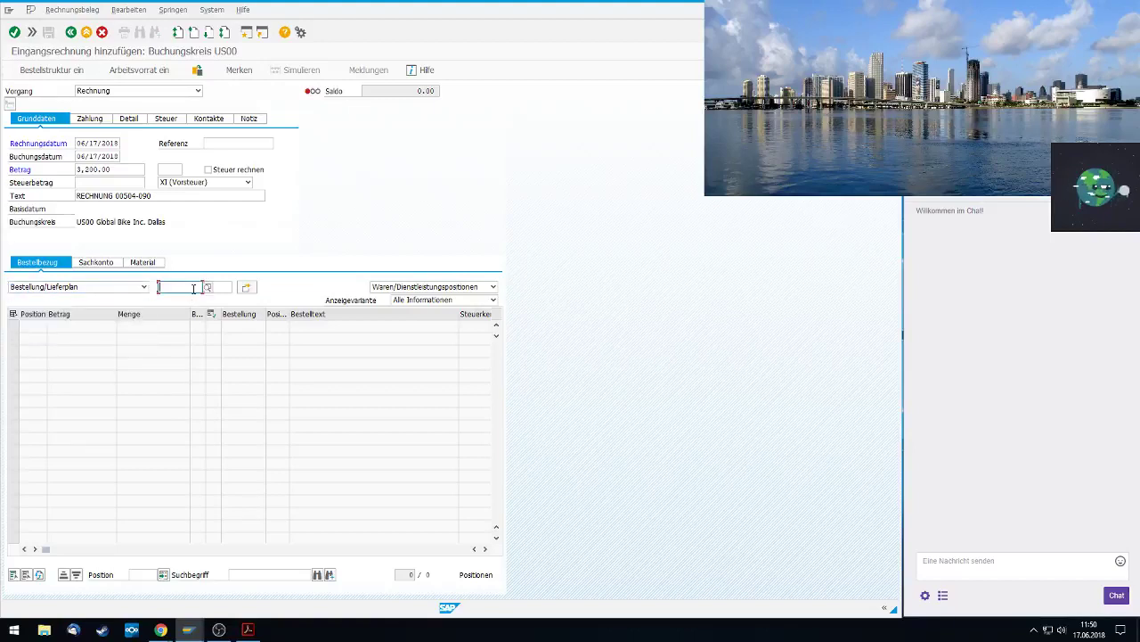
click(215, 297)
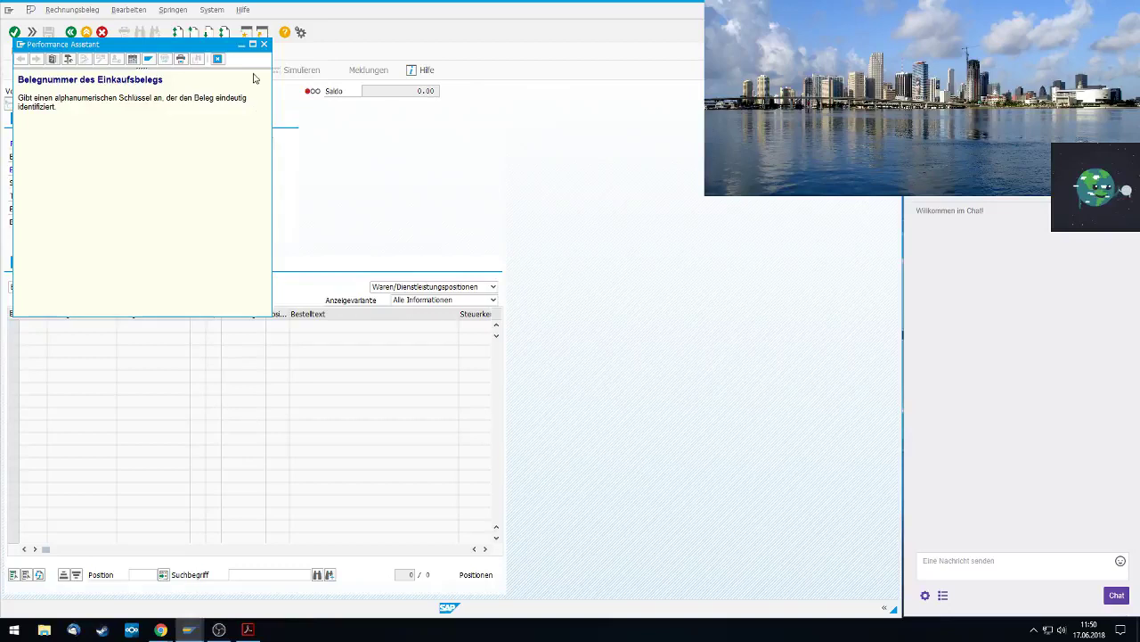
click(254, 45)
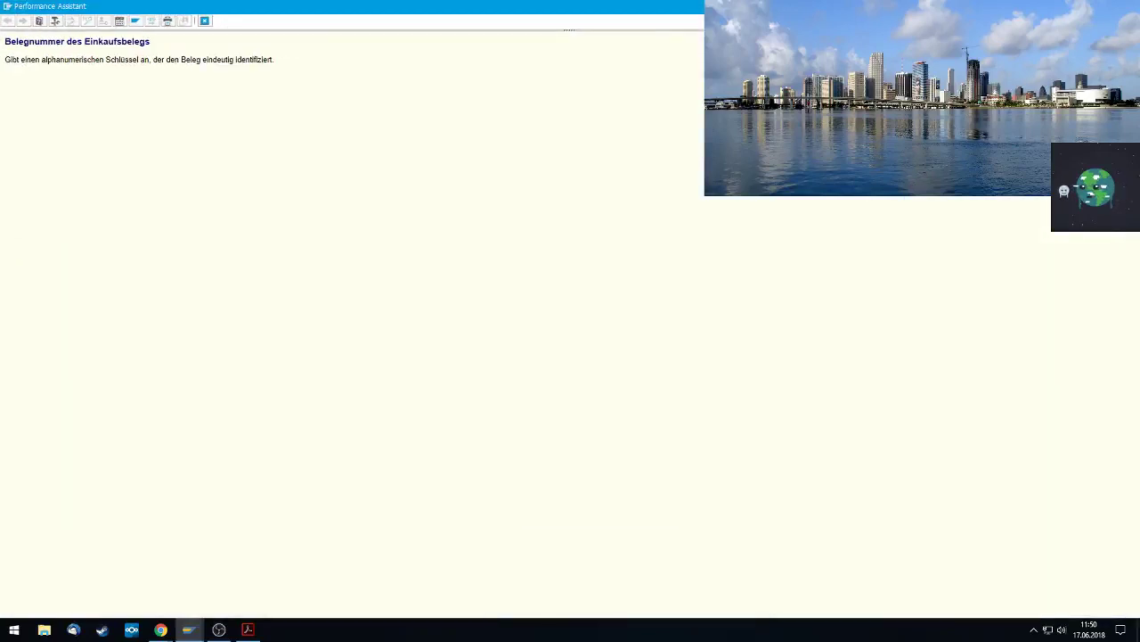
key(Escape)
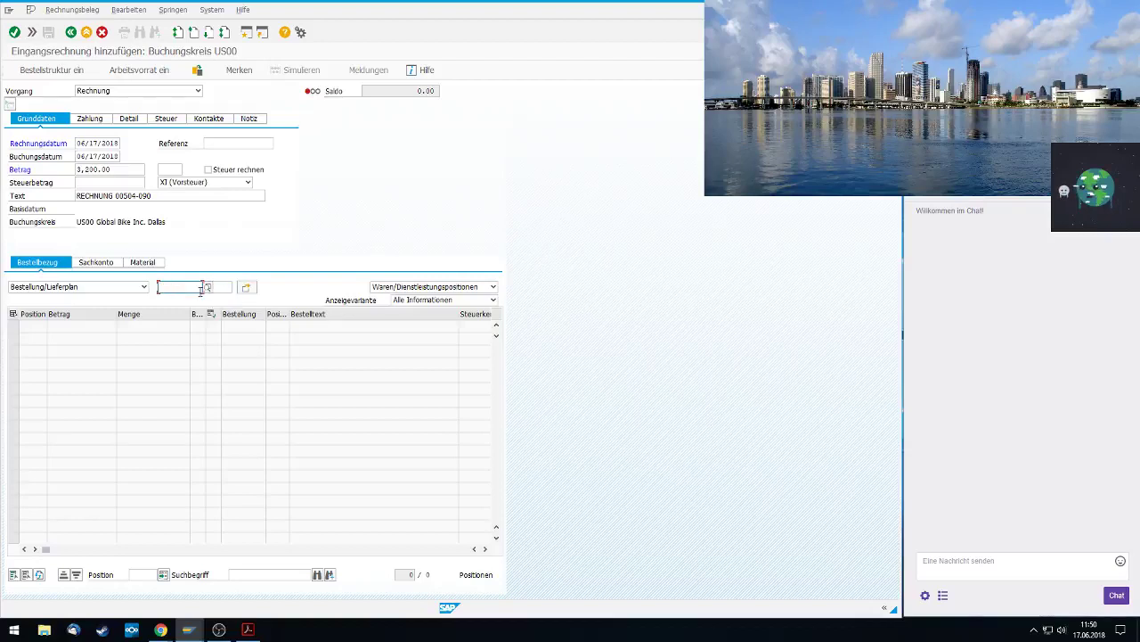
Open the purchasing document search and leave only Bestellungen selected, clearing abweichende Rechnungssteller, Lieferpläne, Rechnung erwartet and Gutschrift erwartet
key(F4)
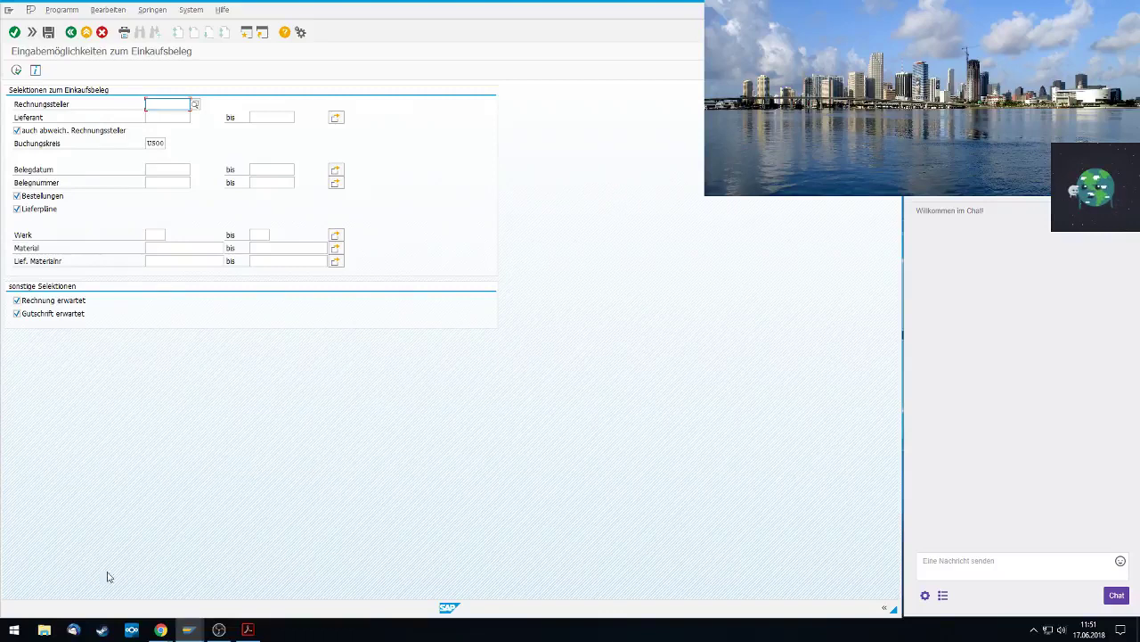
click(90, 134)
click(30, 197)
click(26, 210)
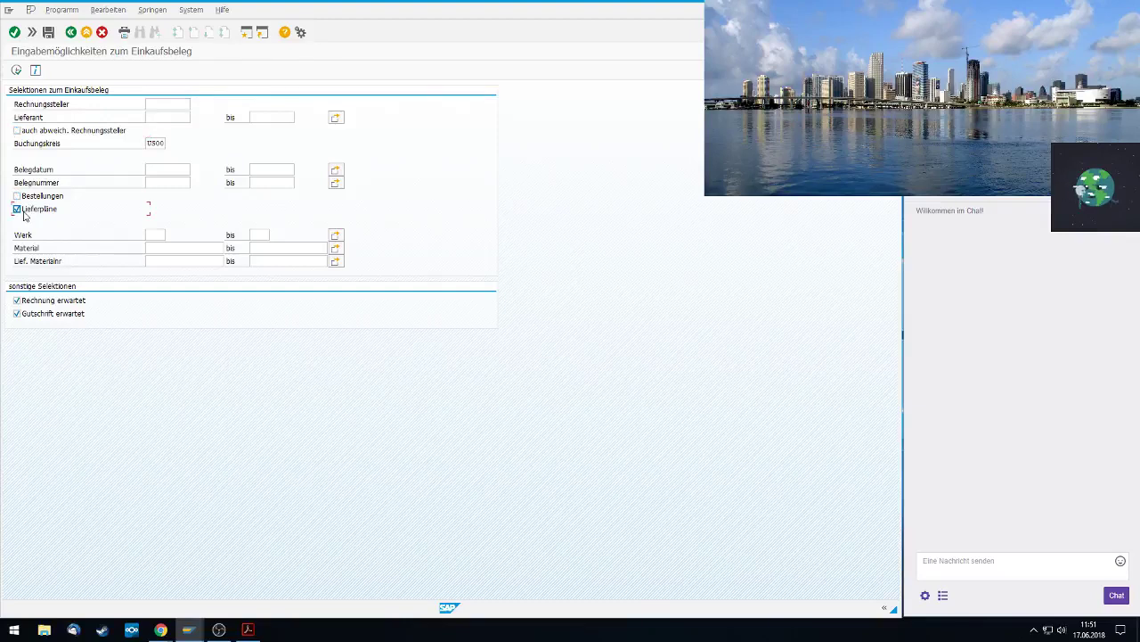
click(27, 201)
click(17, 300)
click(17, 312)
click(186, 104)
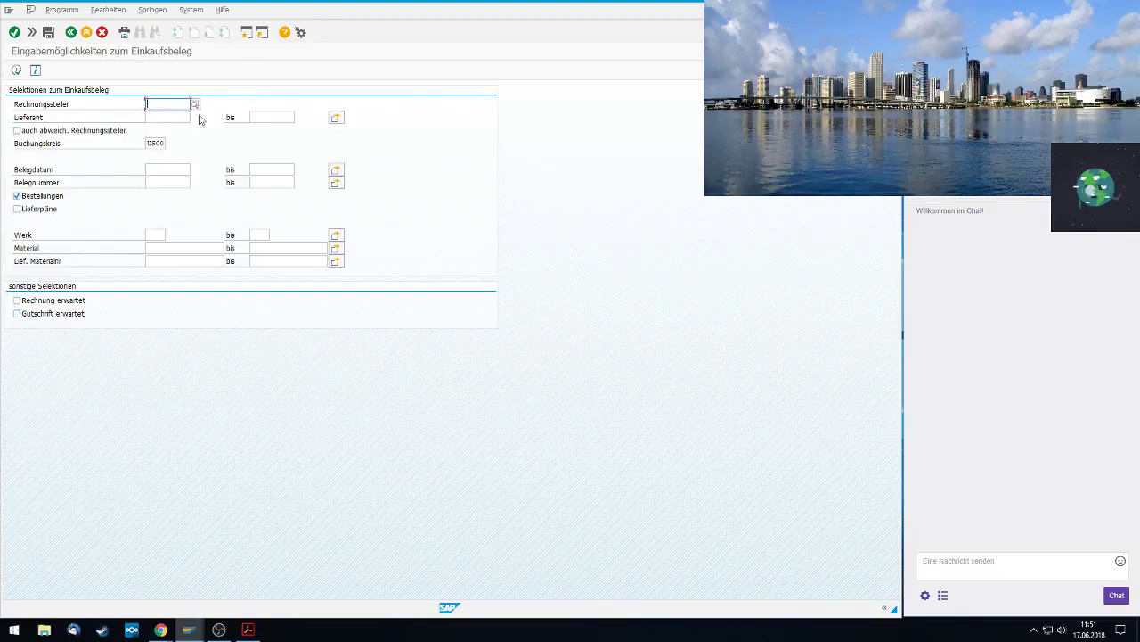
key(Tab)
key(F4)
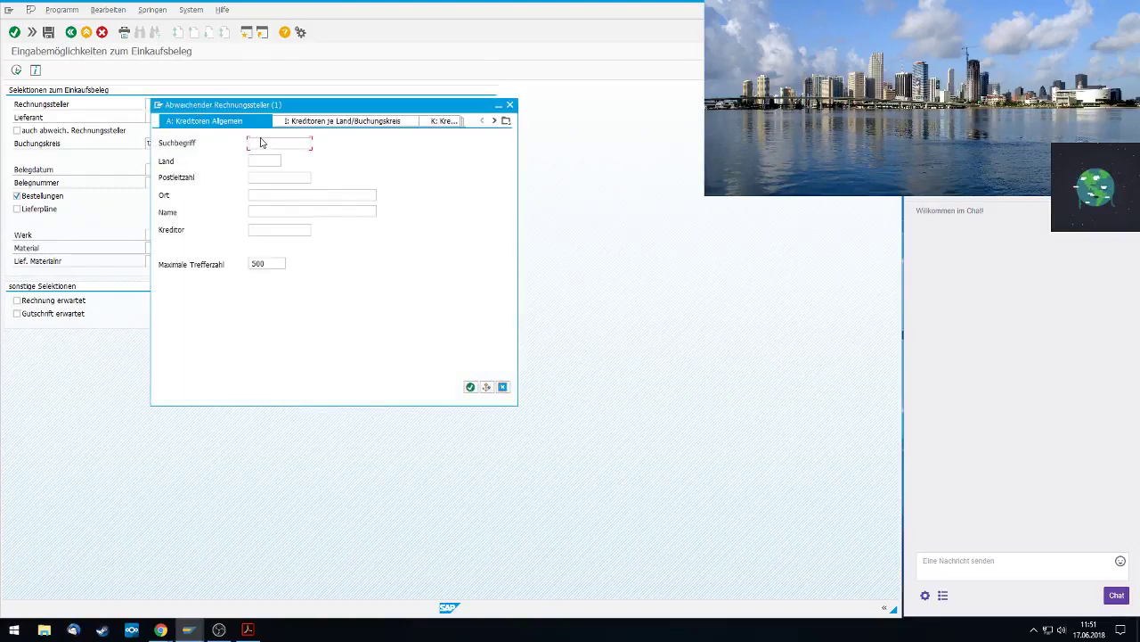
click(506, 122)
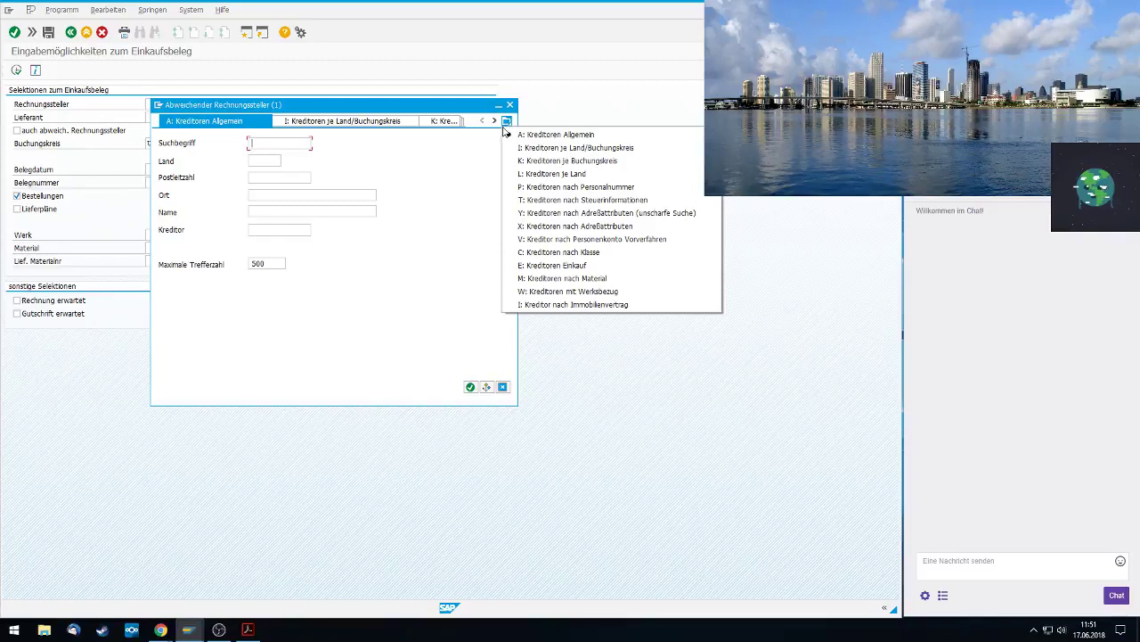
click(538, 138)
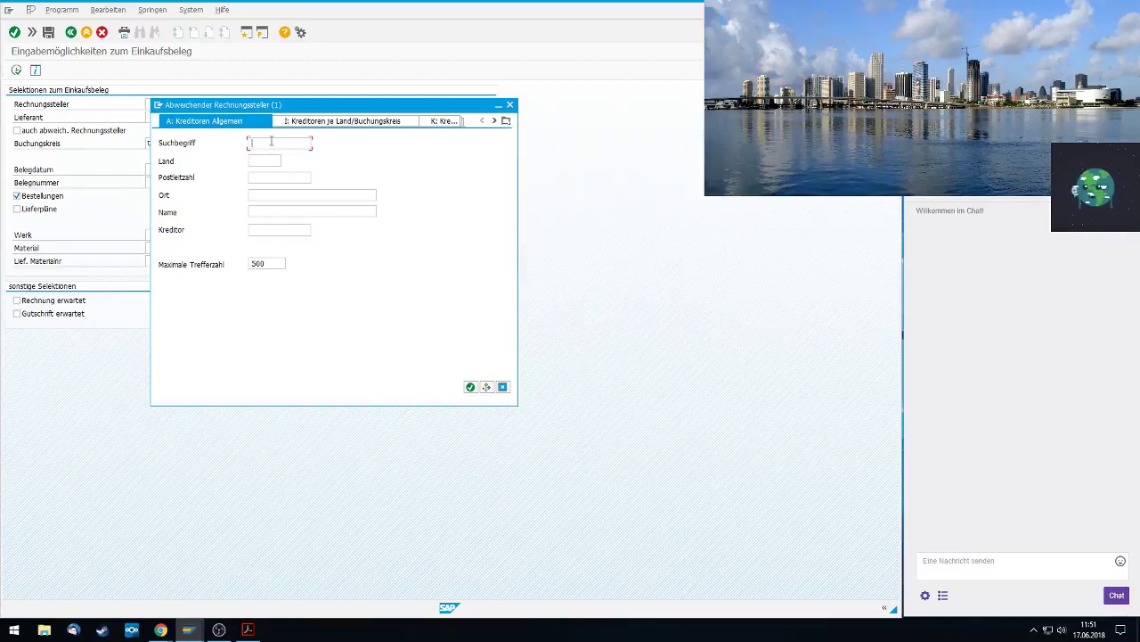
click(510, 105)
Try to run the purchasing document search for Buchungskreis US00 without entering a Rechnungssteller or Lieferant
click(181, 116)
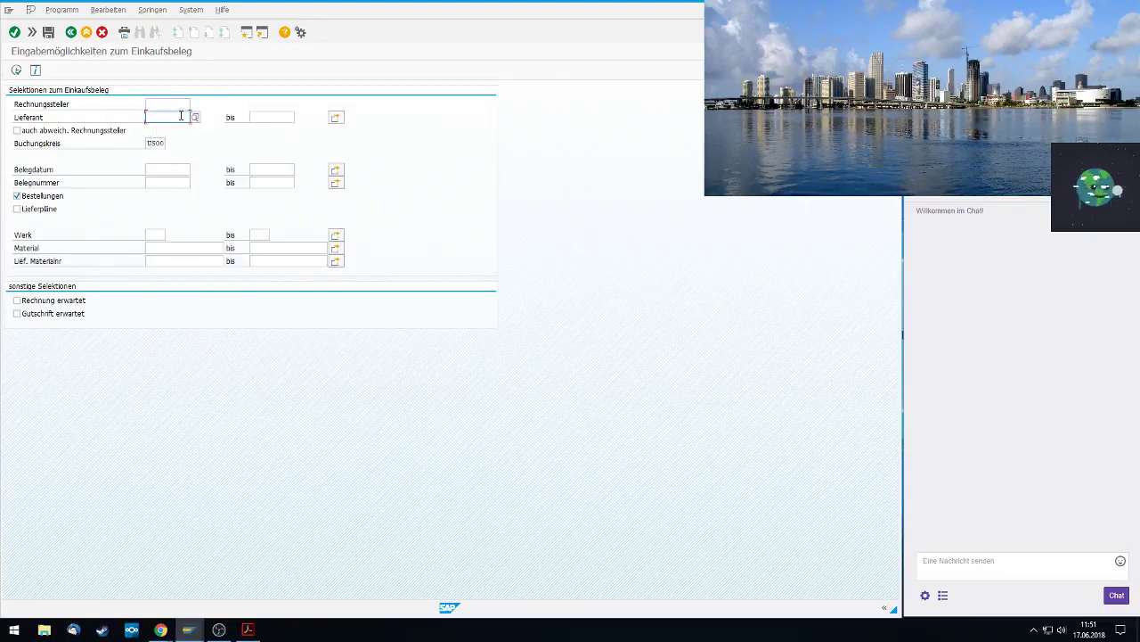
double_click(181, 116)
click(178, 105)
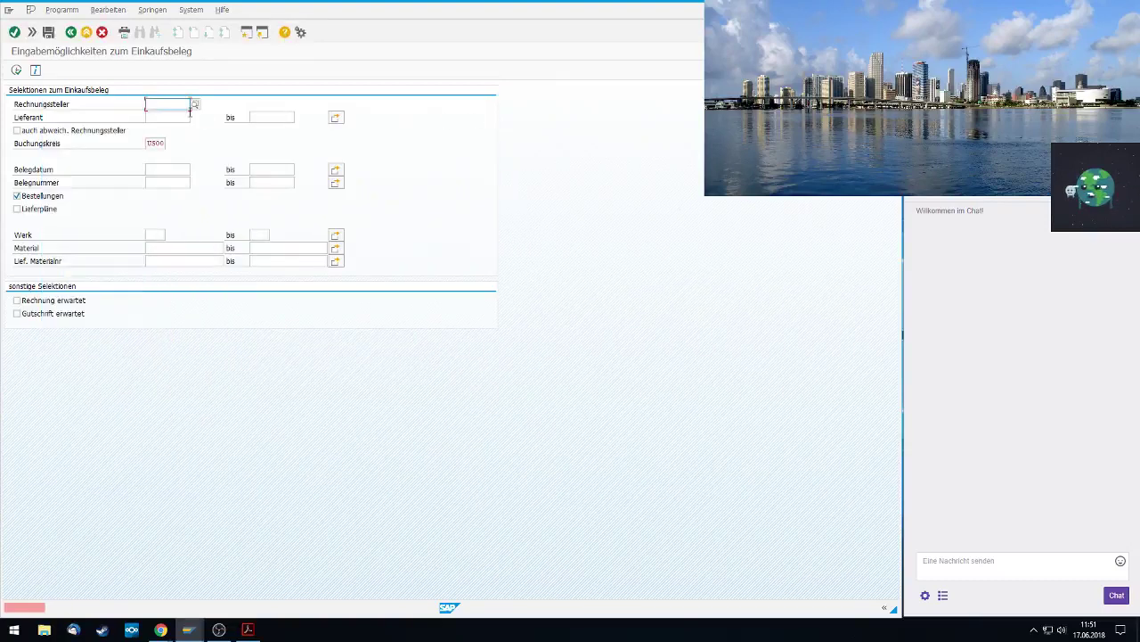
click(16, 70)
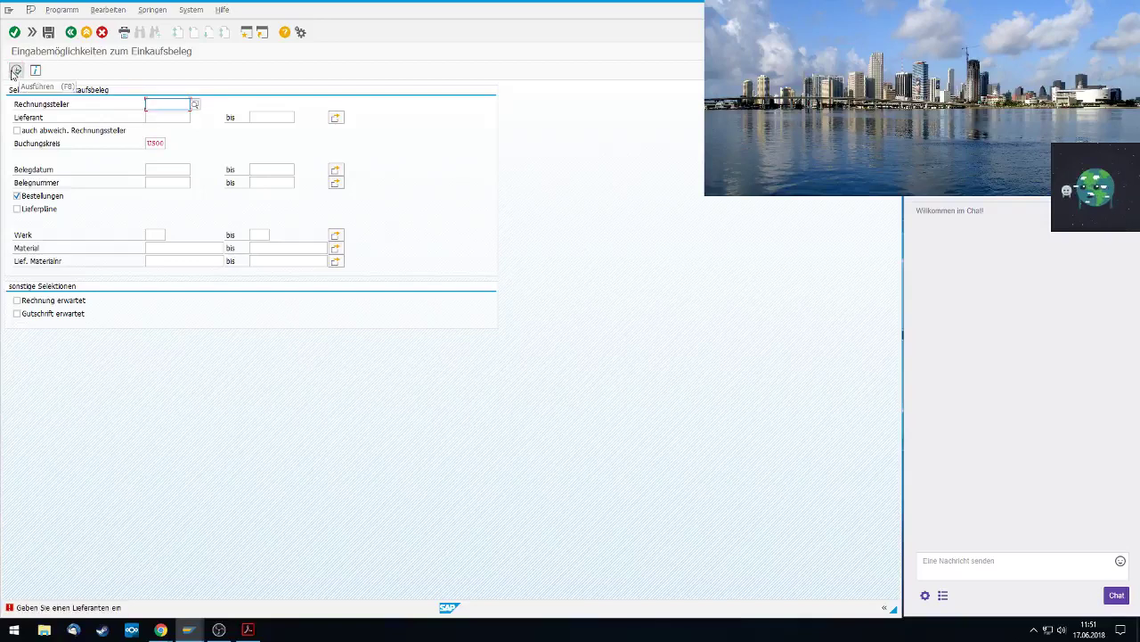
click(166, 118)
double_click(166, 118)
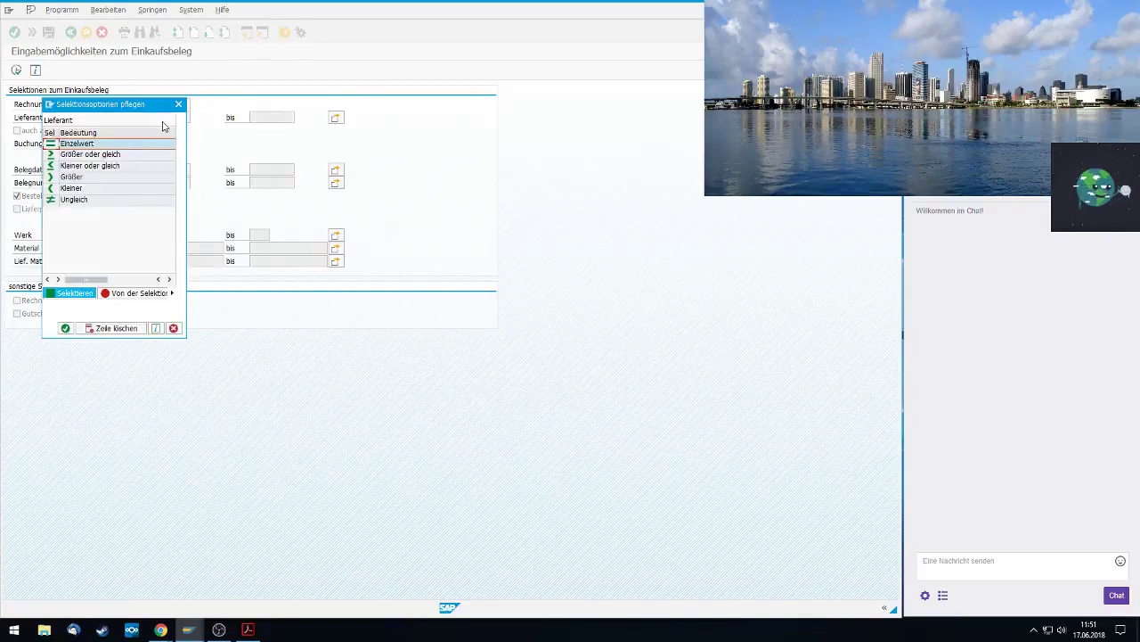
click(182, 109)
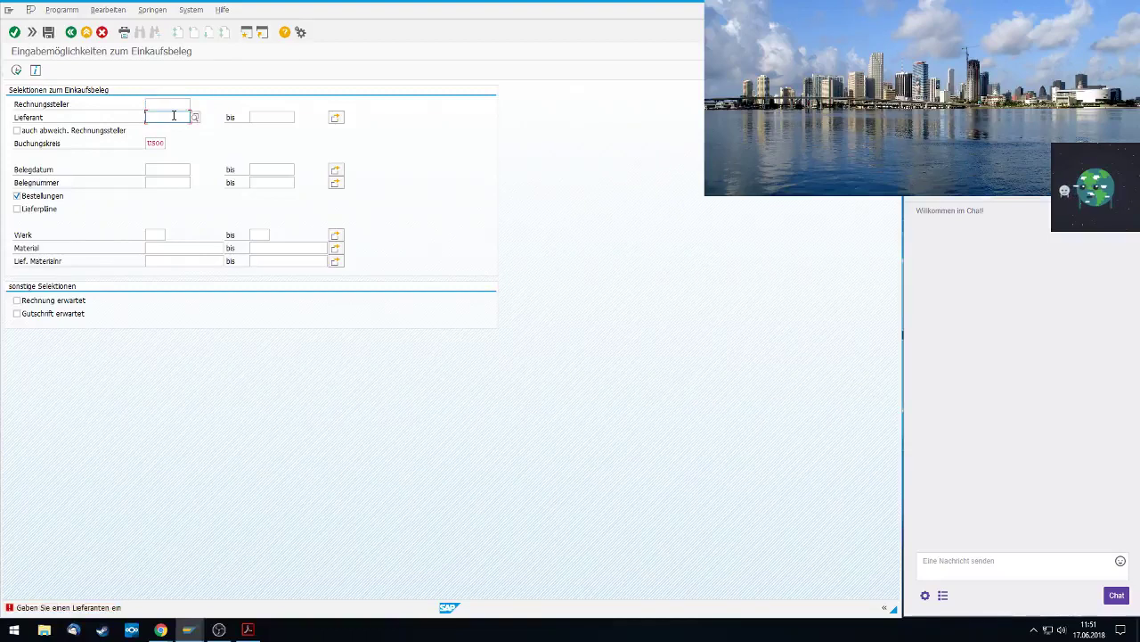
Search for the Lieferant by Suchbegriff 090 and sort the vendor list by name
key(F4)
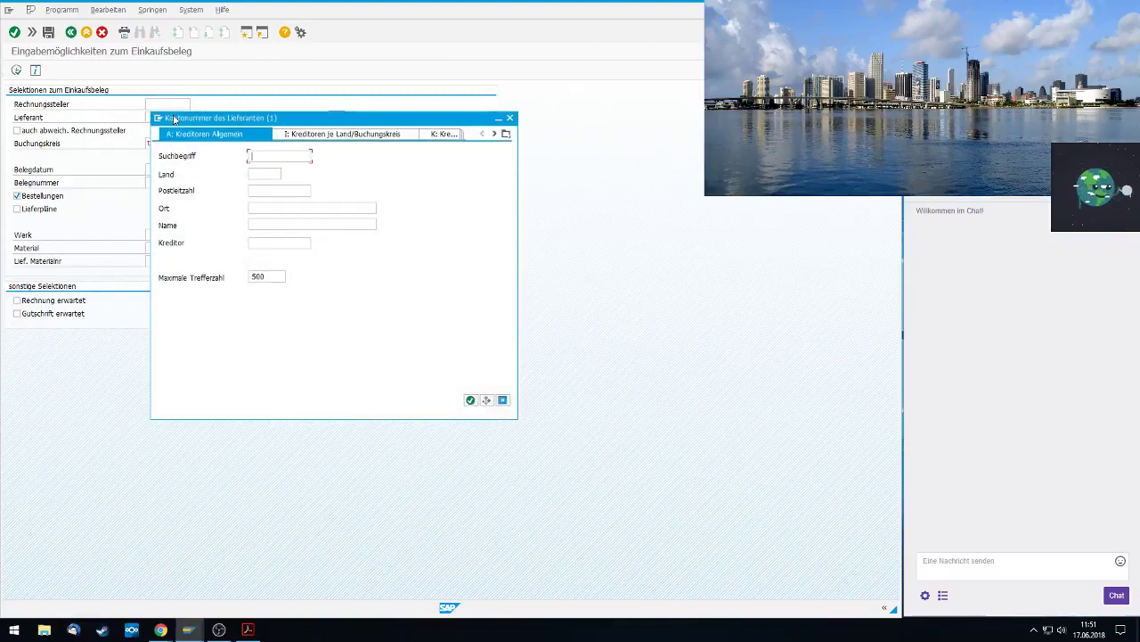
text(400)
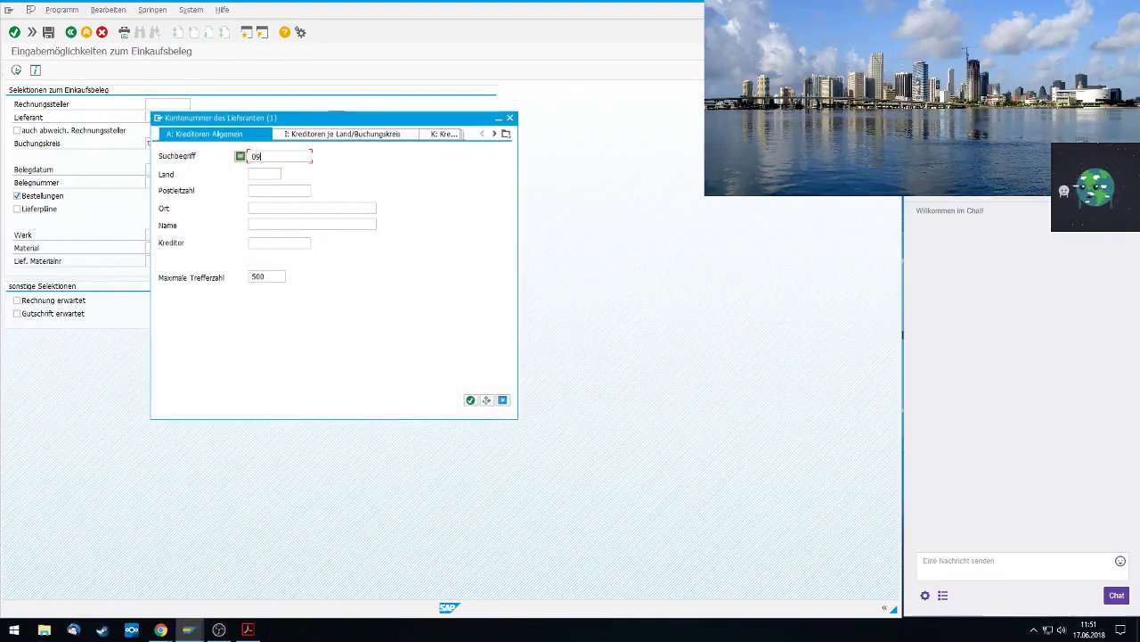
key(Return)
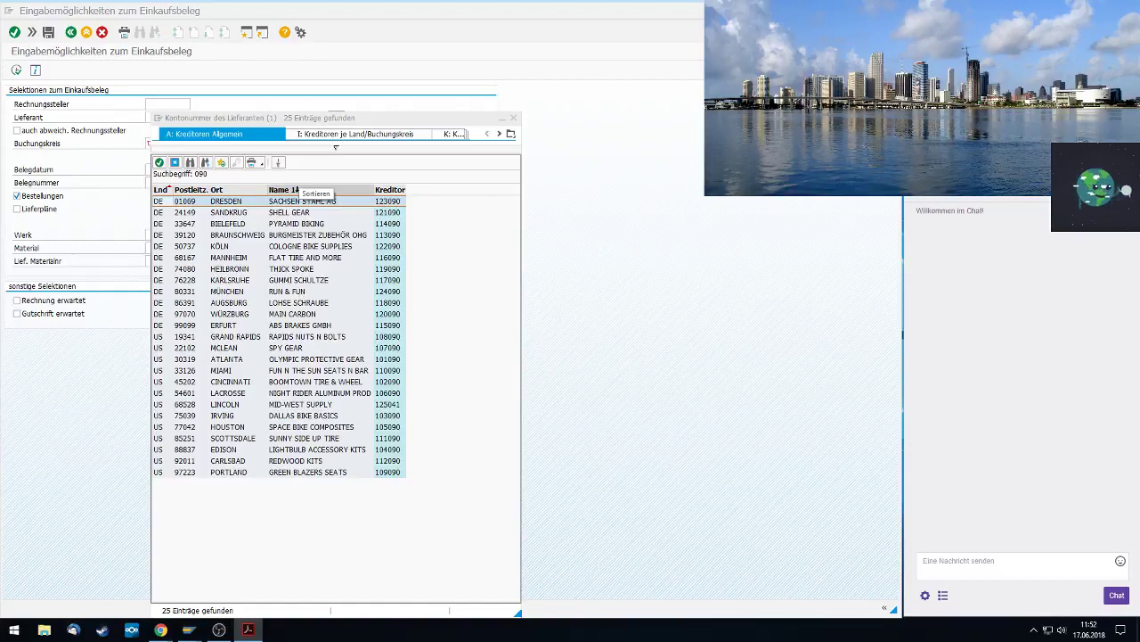
click(290, 190)
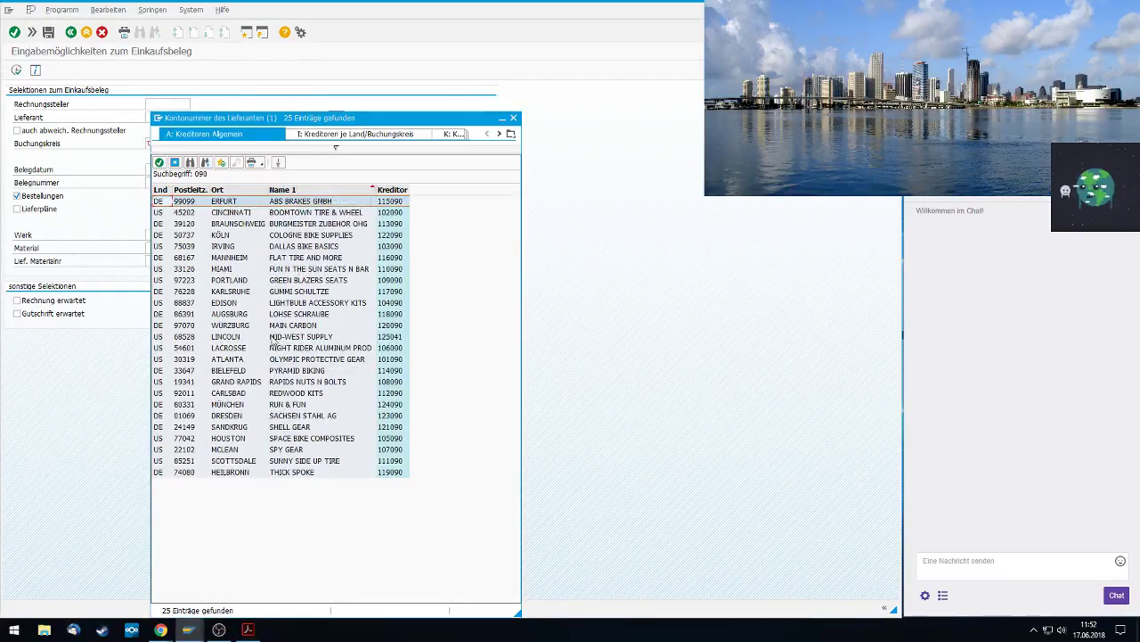
Choose MID-WEST SUPPLY as the Lieferant, then run the document search and transfer the vendor's purchase order to the invoice
double_click(274, 339)
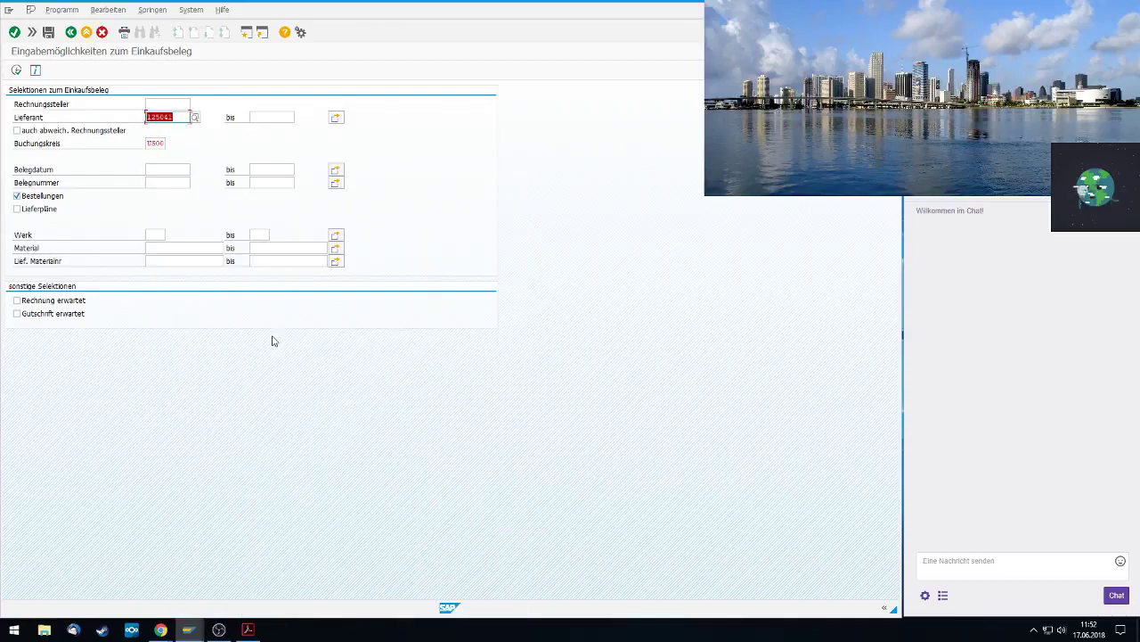
click(16, 69)
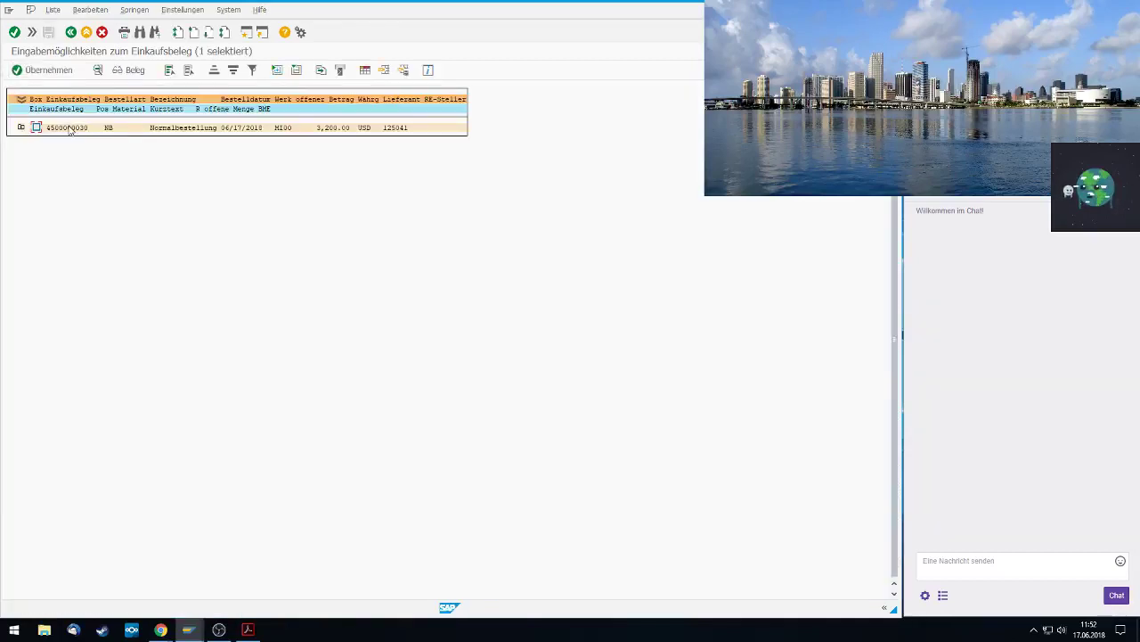
click(45, 71)
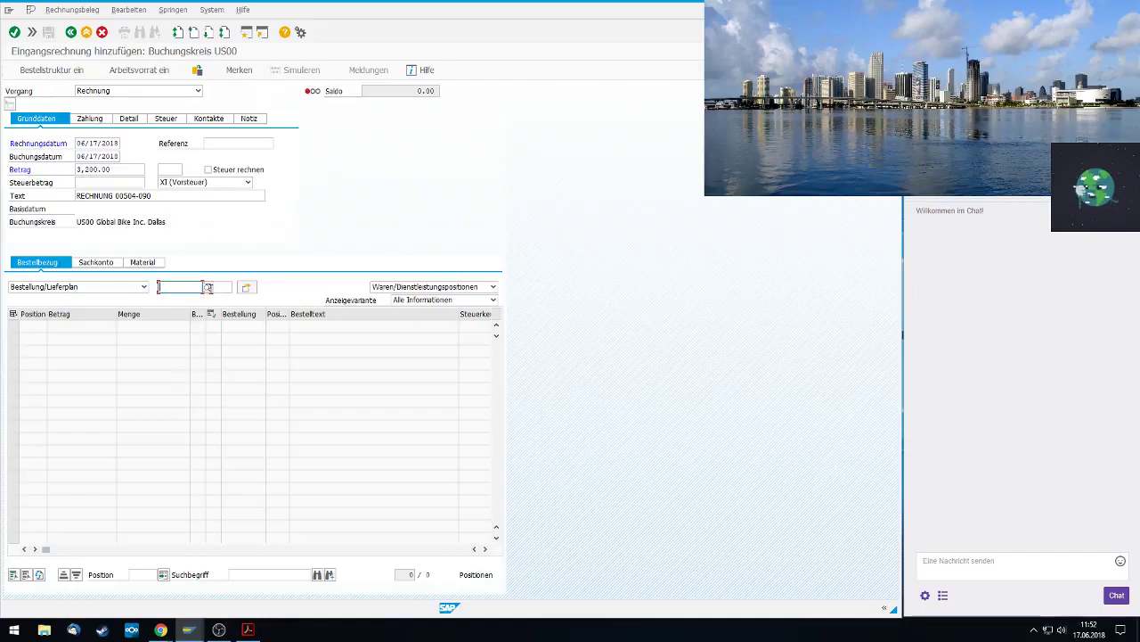
Reopen the purchasing document search and clear abweichende Rechnungssteller, Bestellungen, Lieferpläne, Rechnung erwartet and Gutschrift erwartet
click(208, 287)
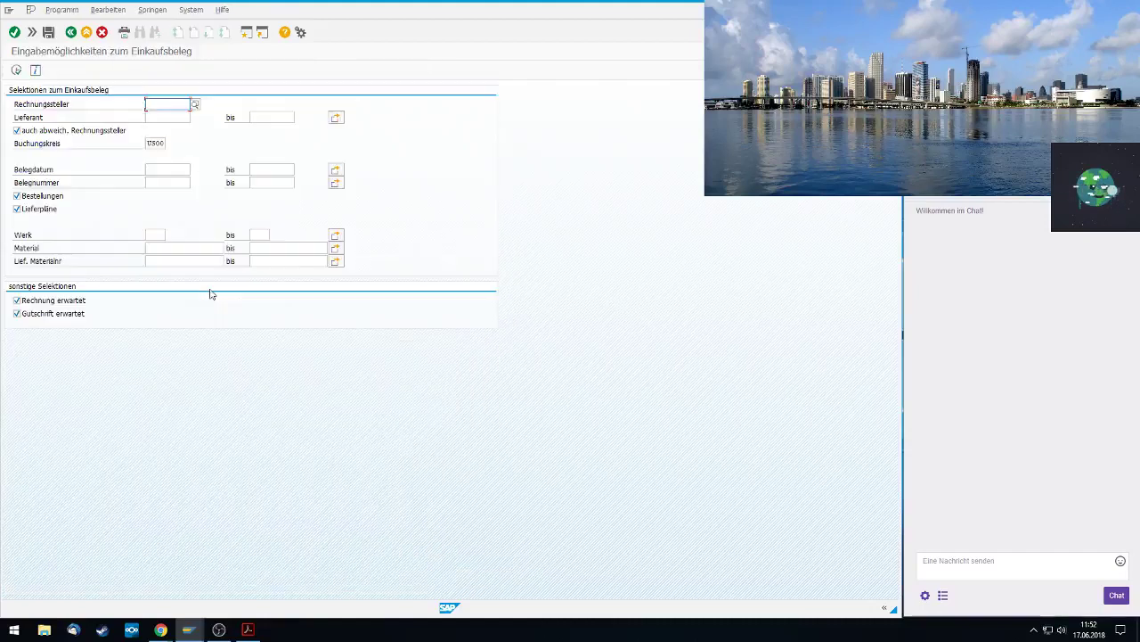
click(187, 116)
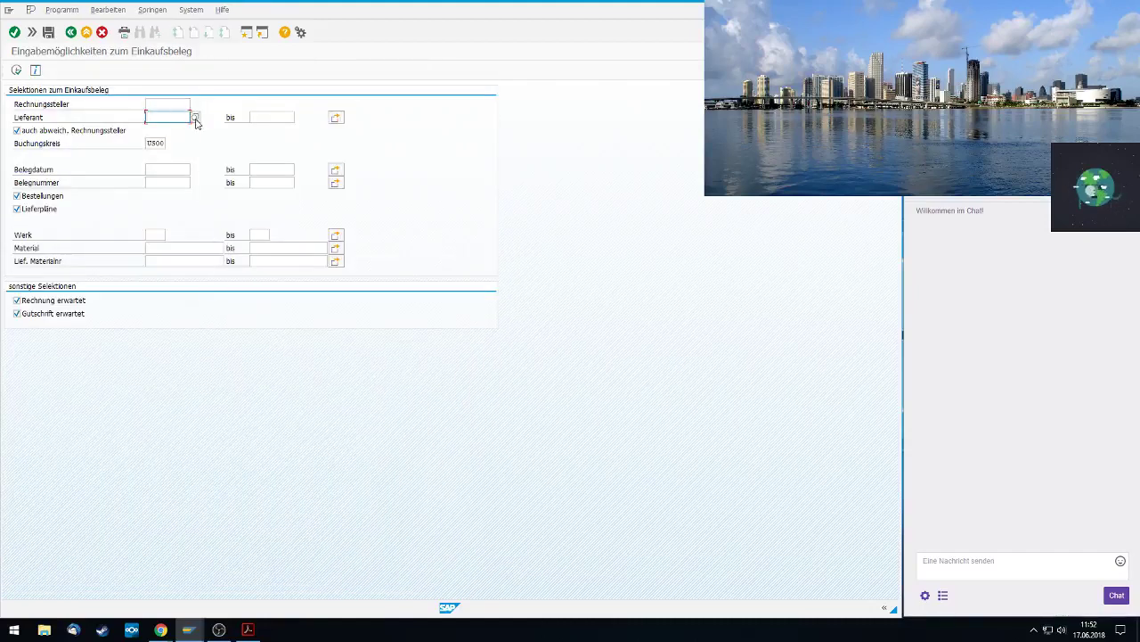
click(16, 130)
click(16, 195)
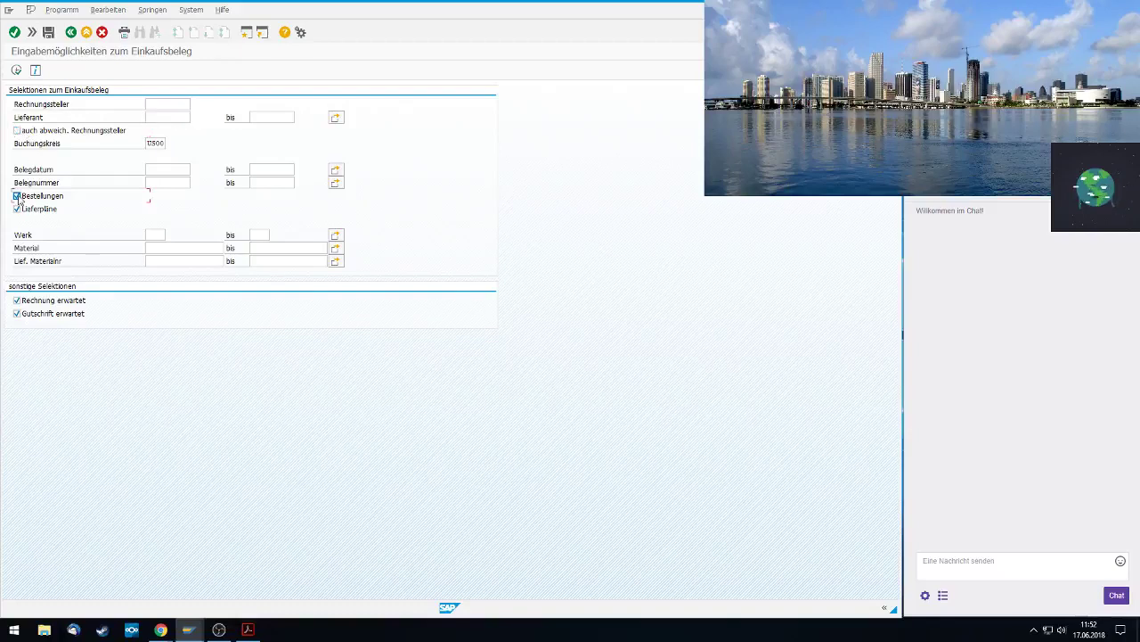
click(16, 209)
click(16, 312)
click(16, 300)
click(181, 117)
click(195, 117)
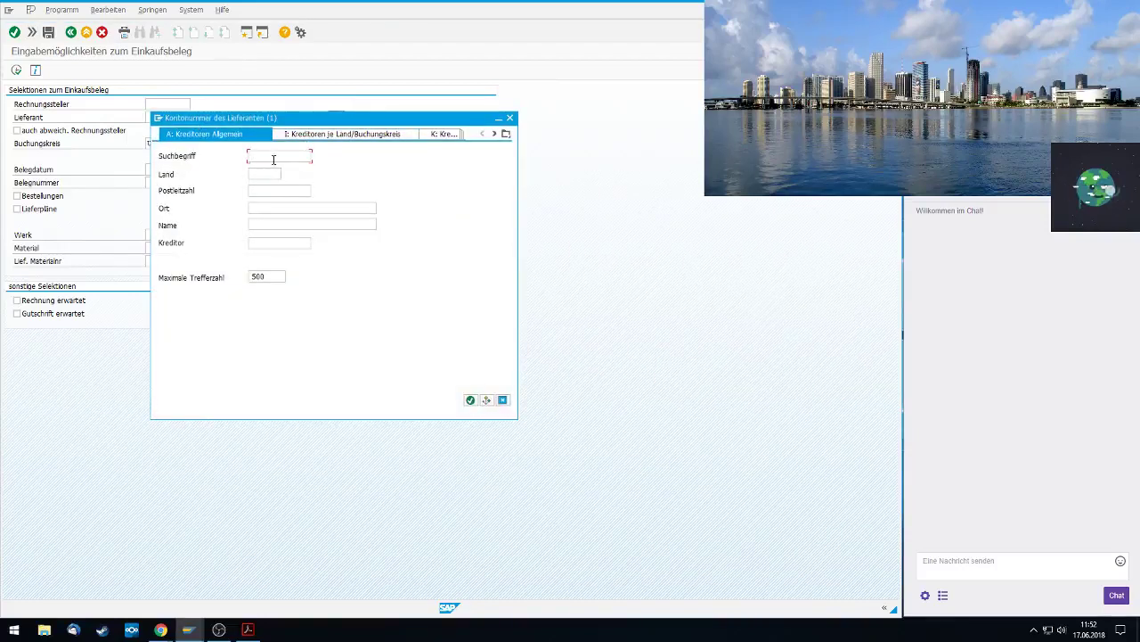
click(510, 117)
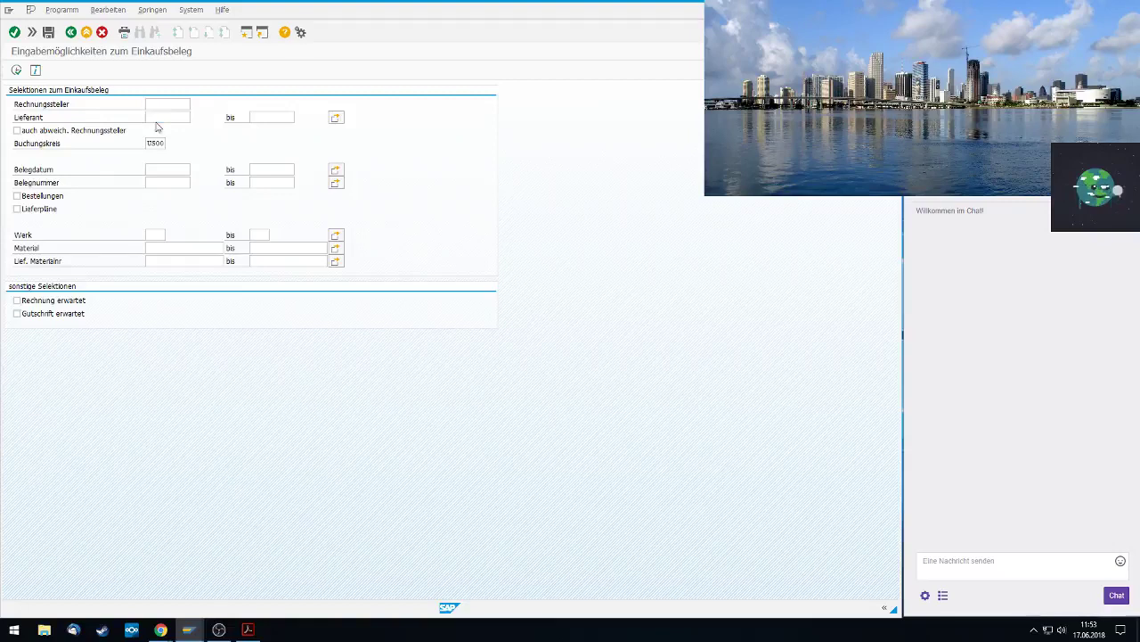
Find the Lieferant with the search Kreditoren nach Material for CHLK1090, adopt the vendor, and run the purchasing document search
click(195, 117)
click(506, 134)
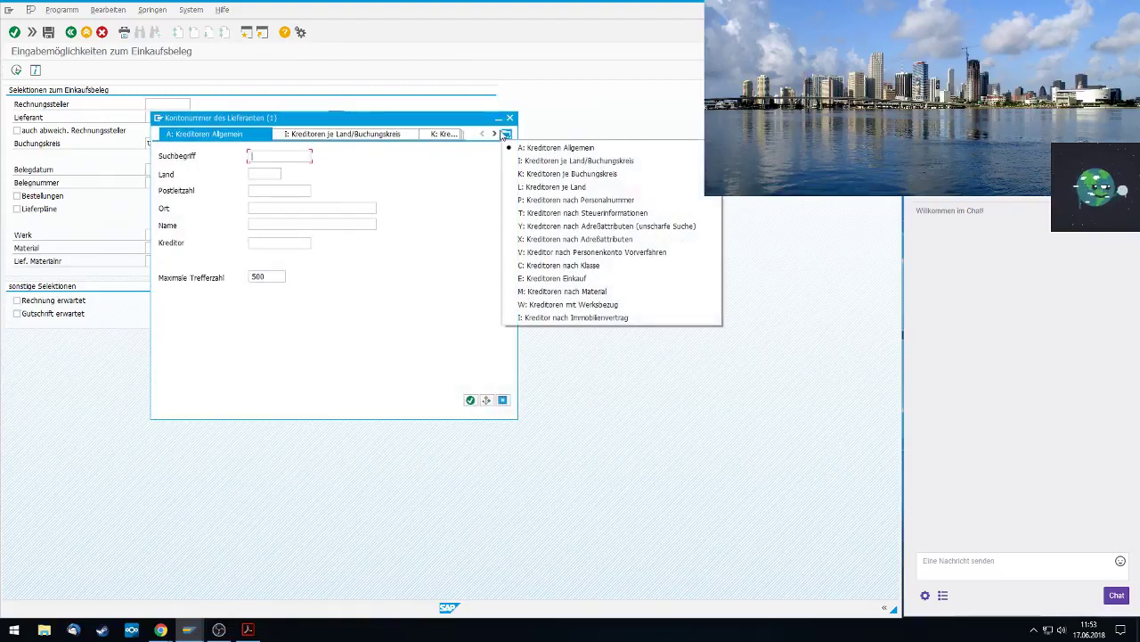
click(274, 156)
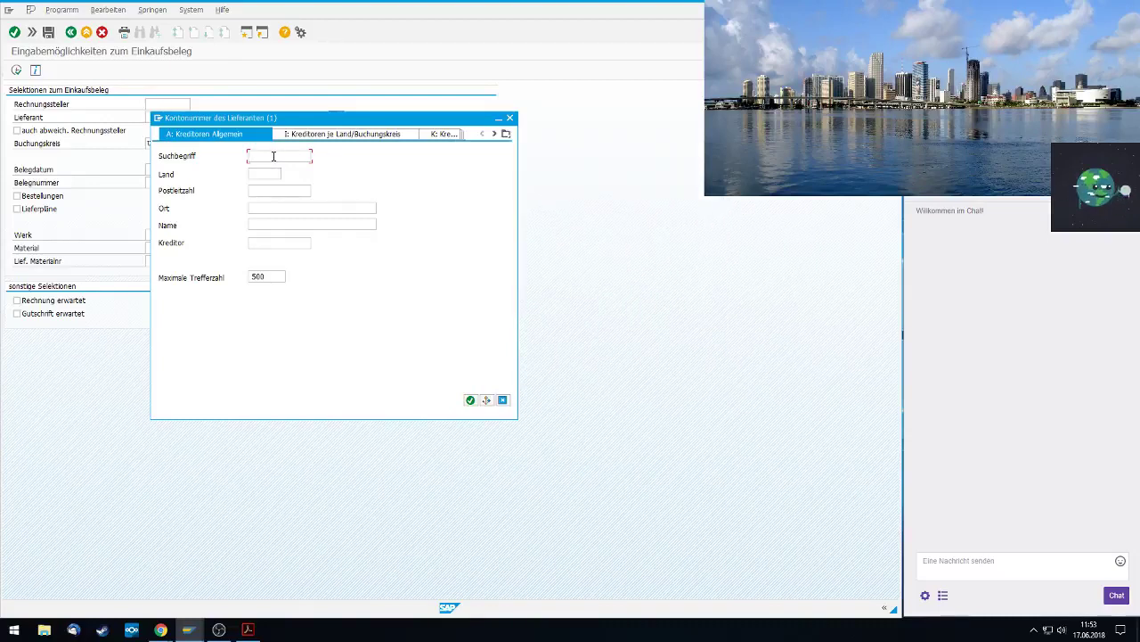
click(506, 134)
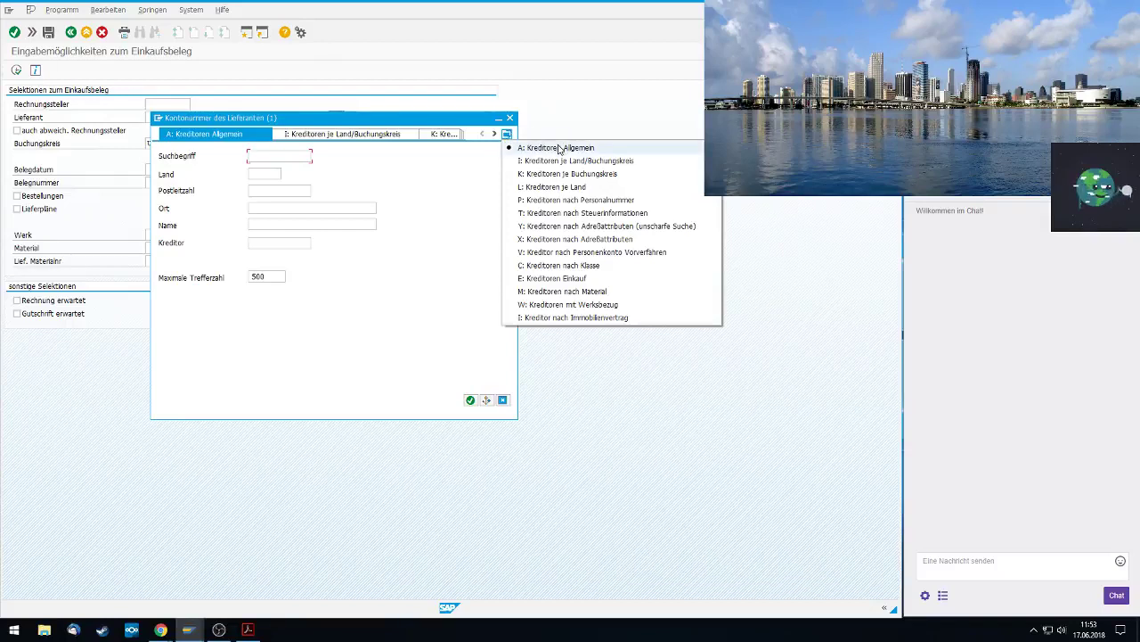
click(564, 291)
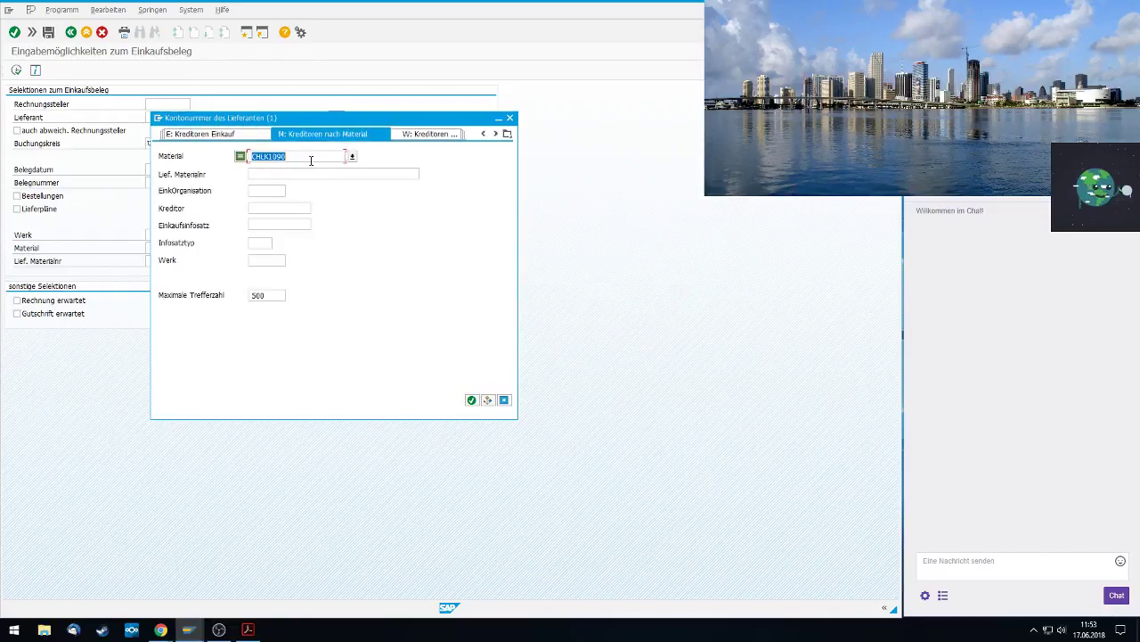
click(472, 400)
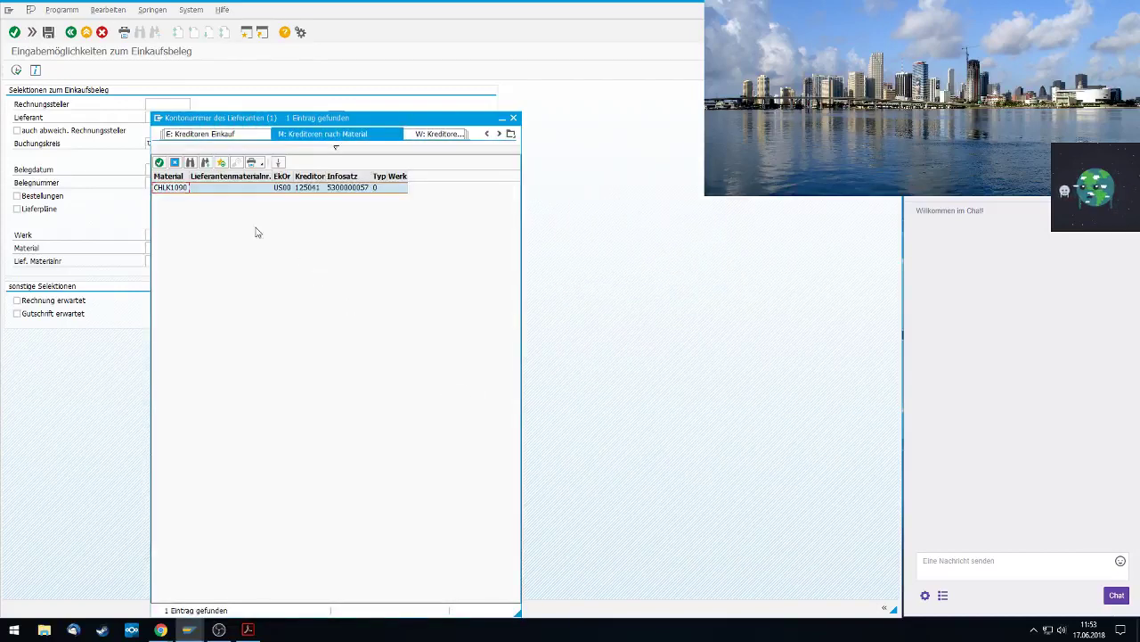
double_click(208, 190)
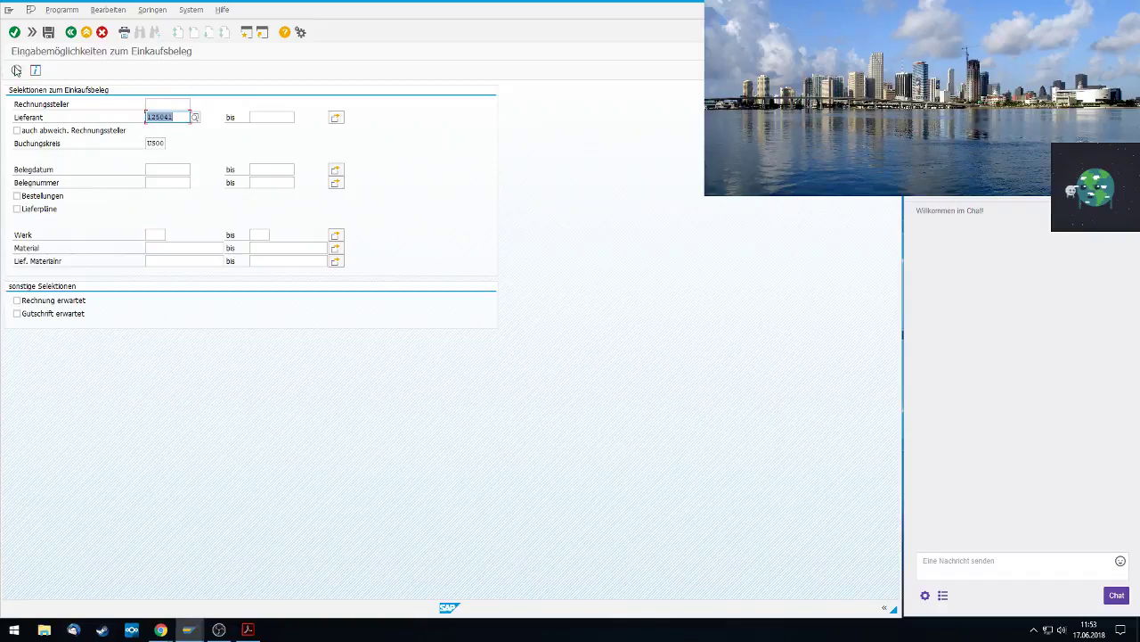
click(16, 70)
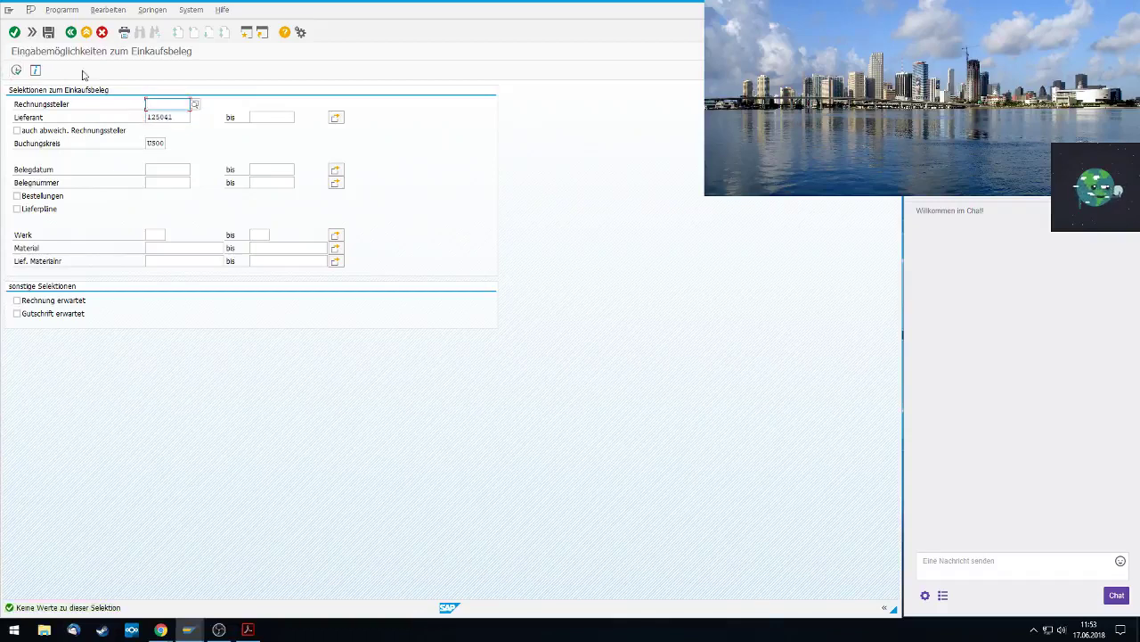
Fill in the Rechnungssteller with the vendor found for material CHLK1090 through Kreditoren nach Material
click(194, 105)
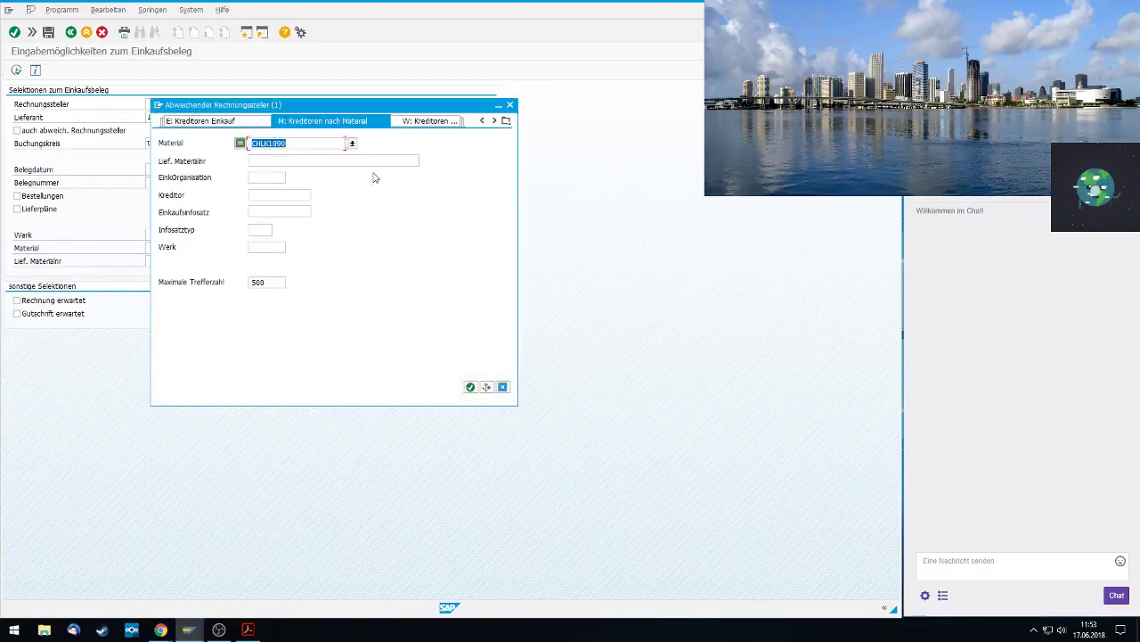
click(471, 388)
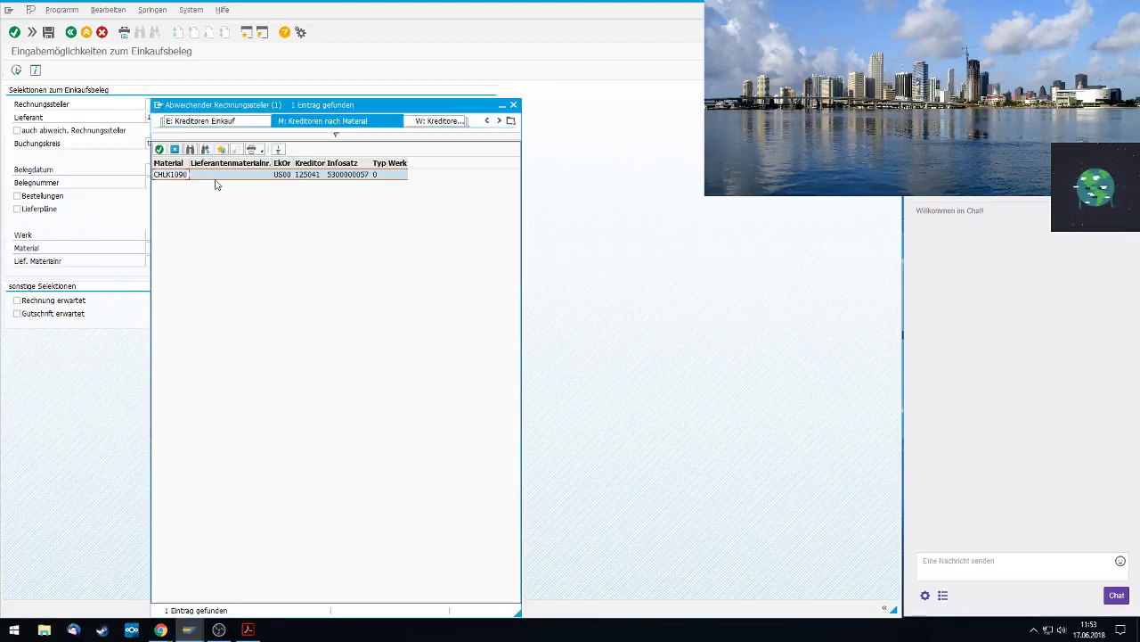
double_click(215, 177)
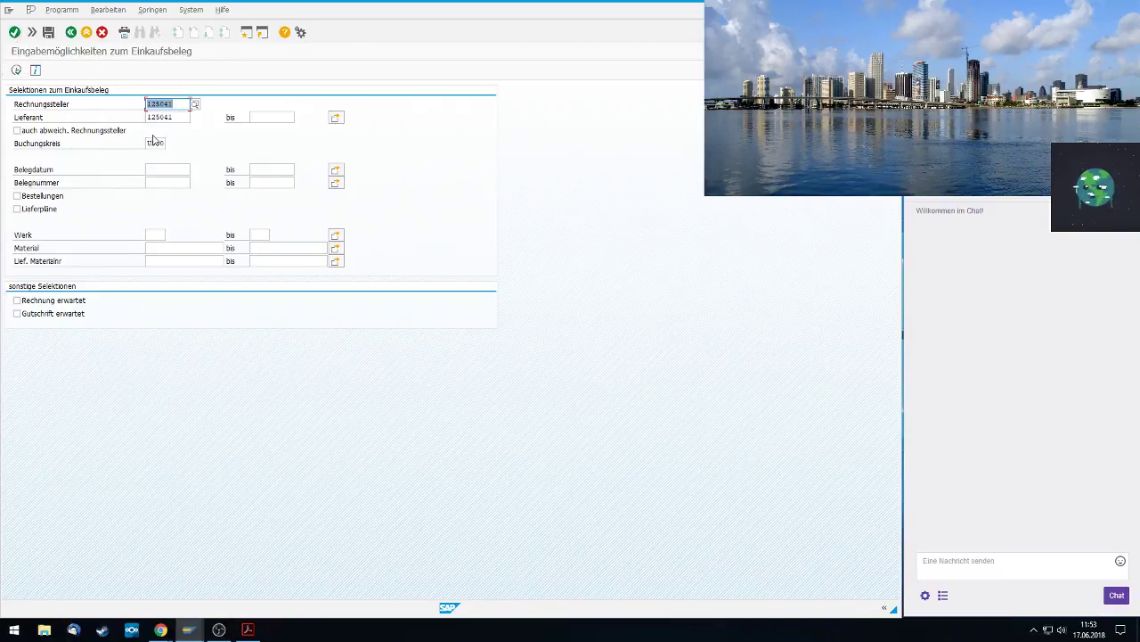
Try to save the selection as a variant without a Variantenname, and return to the incoming invoice
click(48, 32)
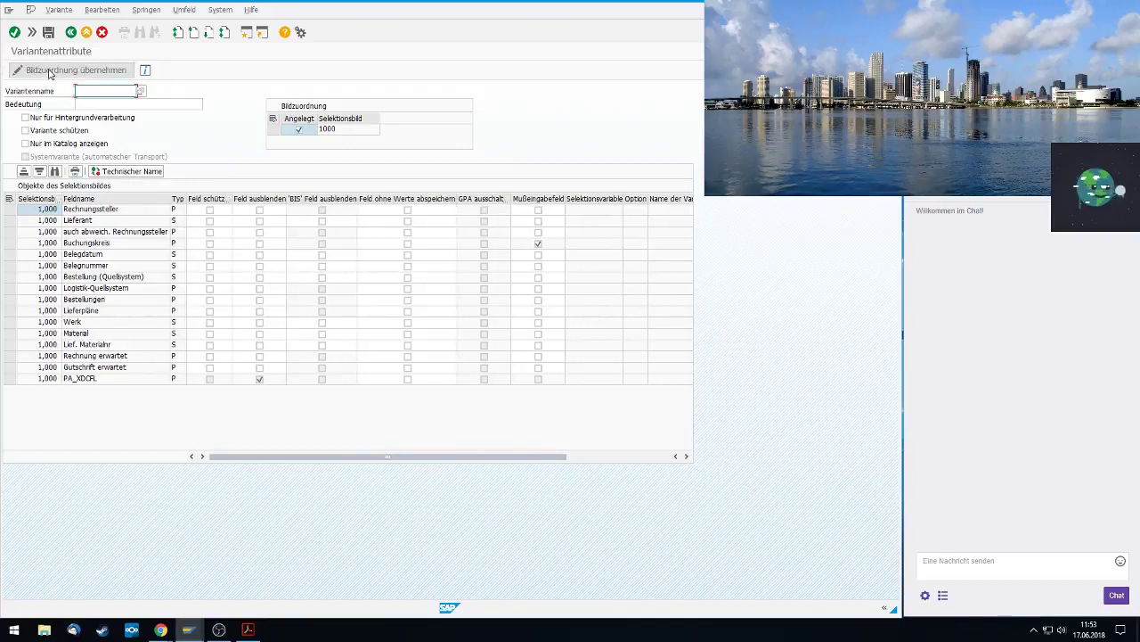
click(15, 32)
click(48, 32)
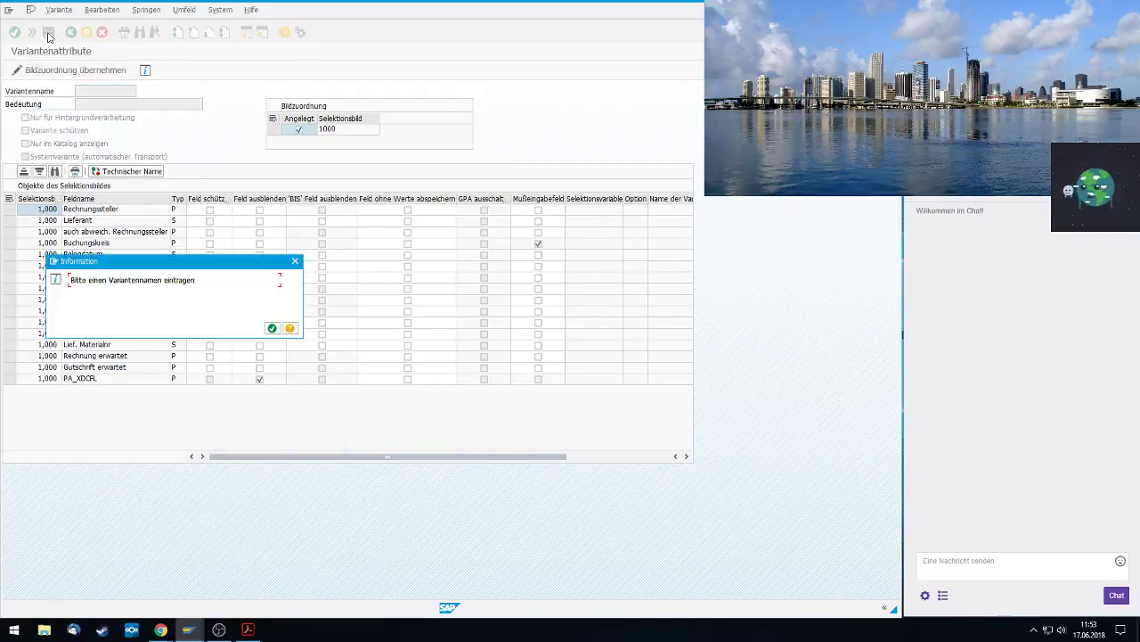
click(272, 328)
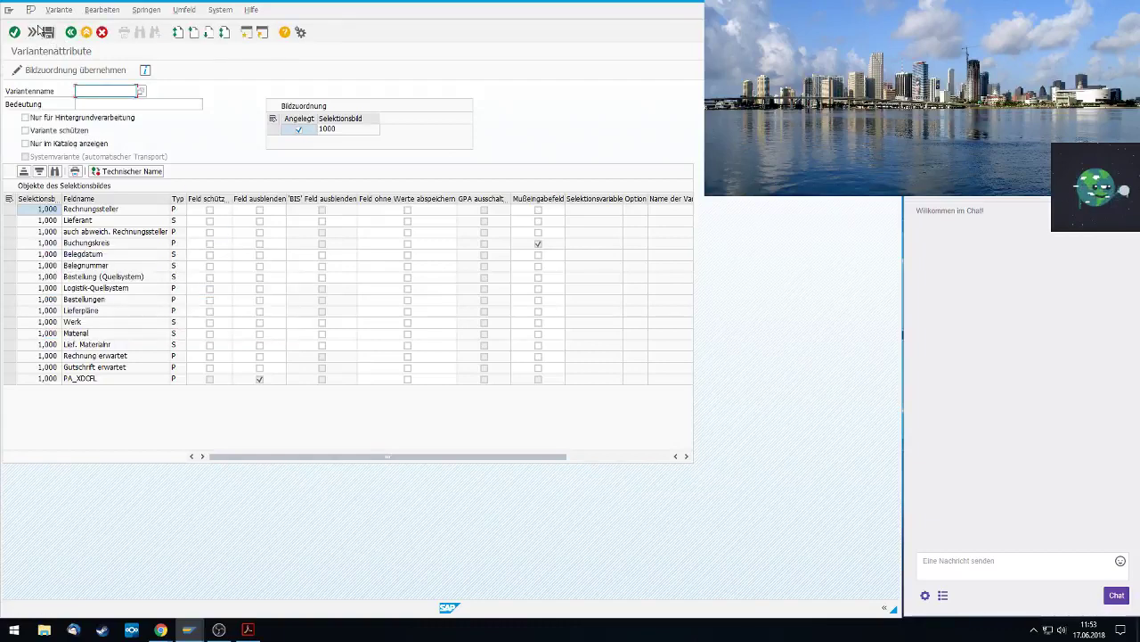
click(71, 32)
click(70, 32)
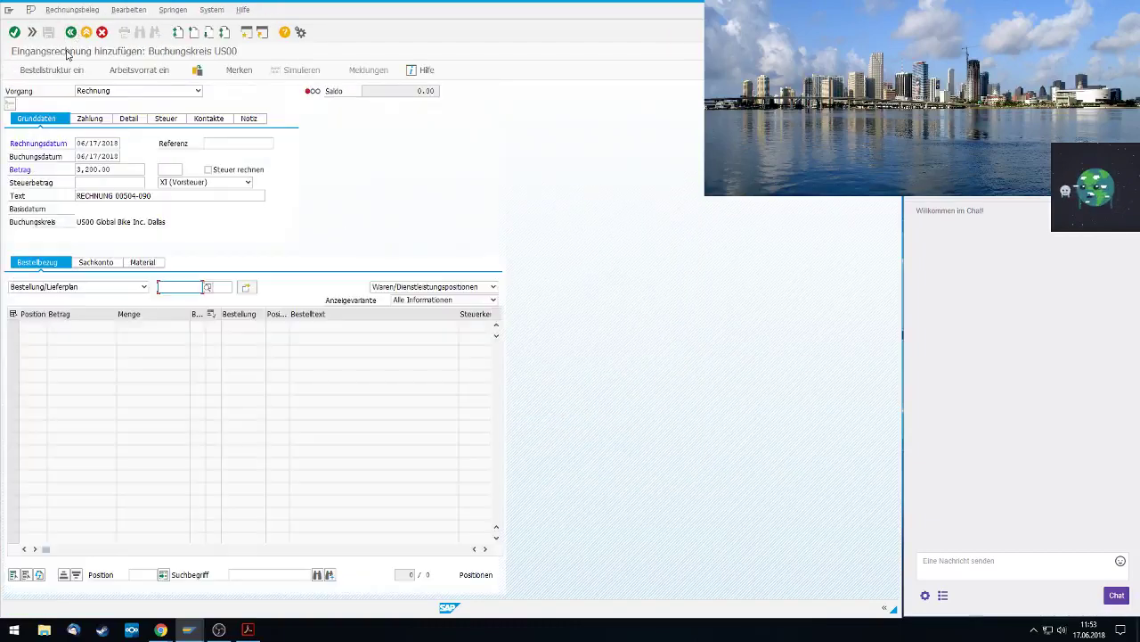
right_click(181, 288)
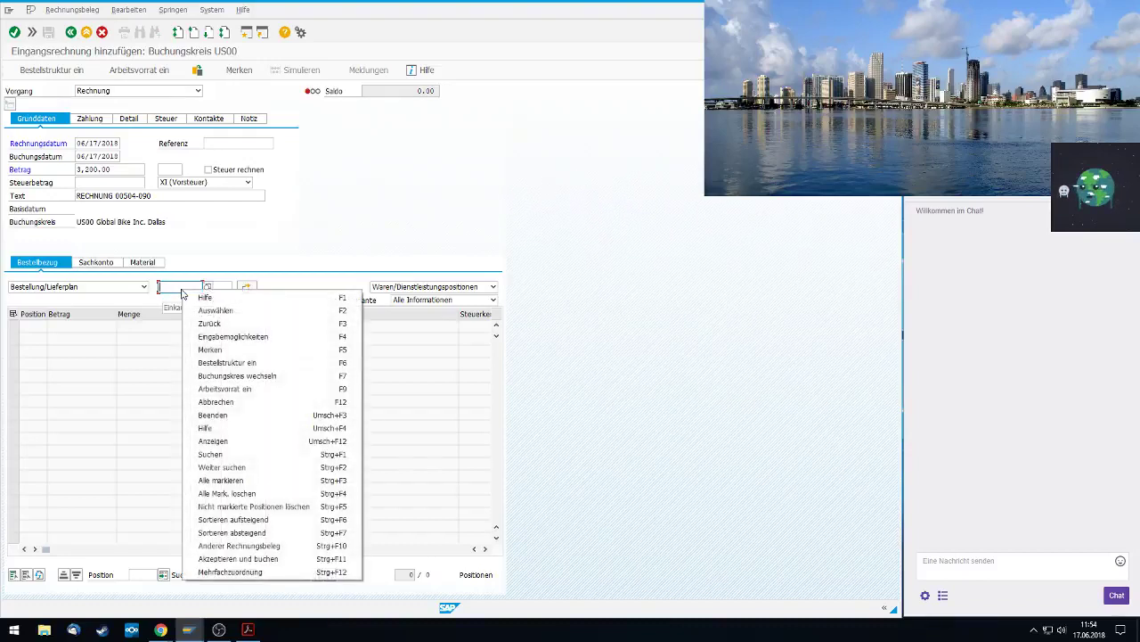
click(181, 288)
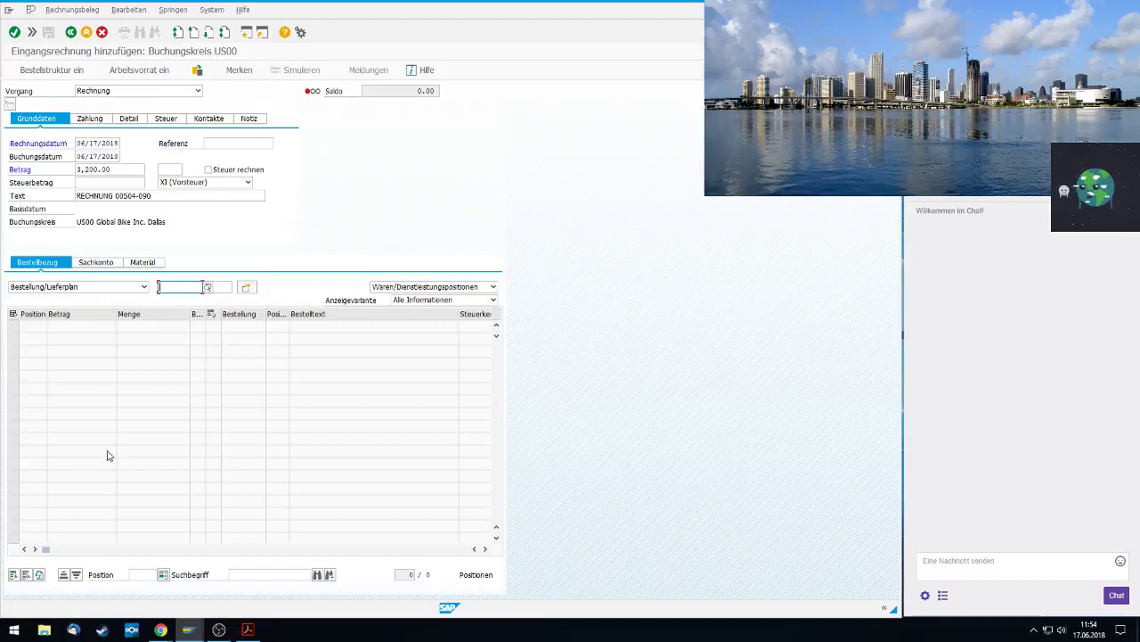
key(alt+Tab)
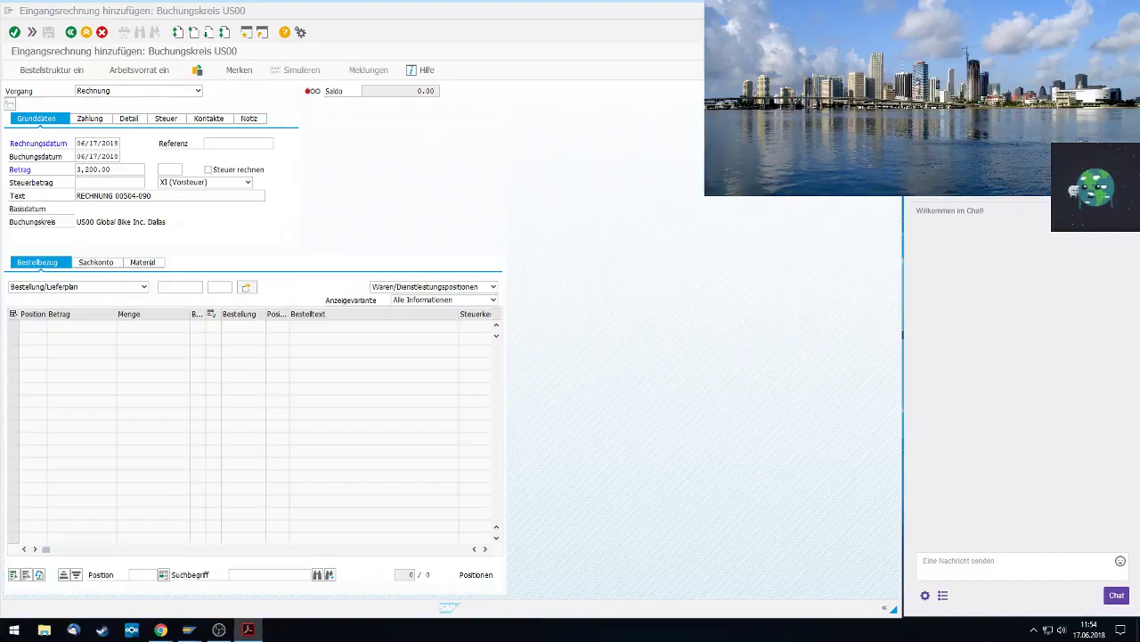
mouse_move(161, 628)
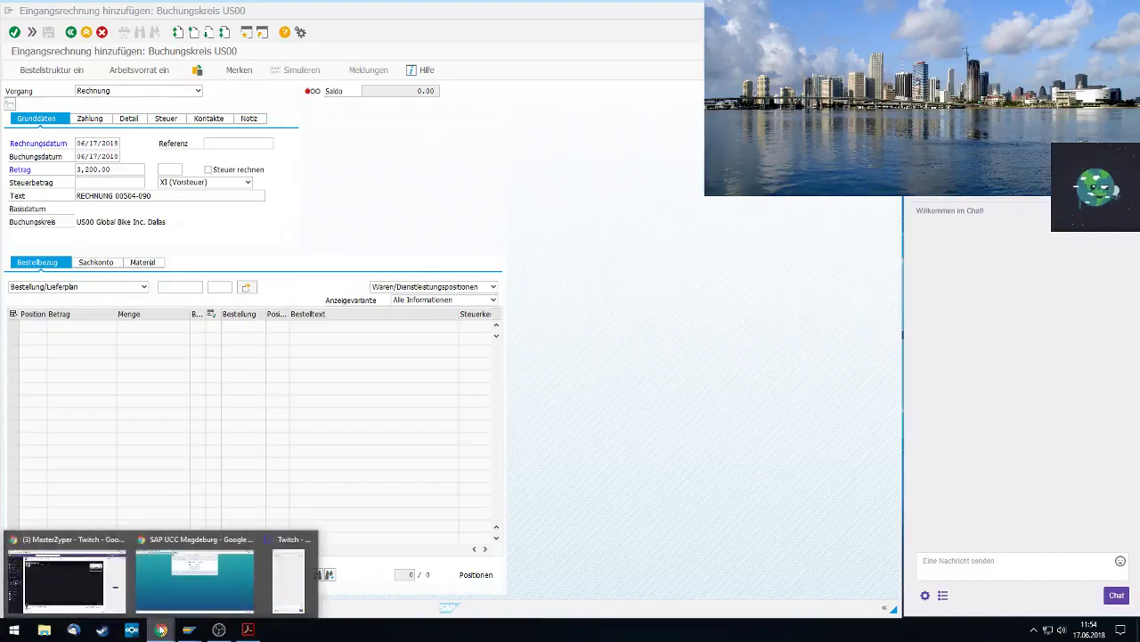
click(124, 579)
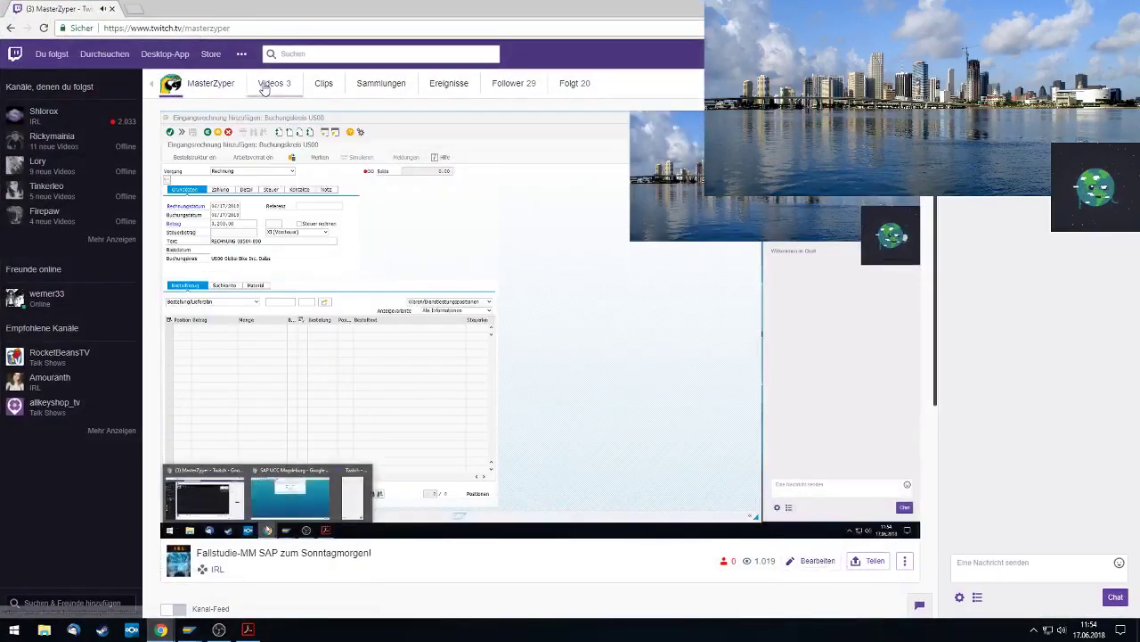
click(272, 83)
click(204, 86)
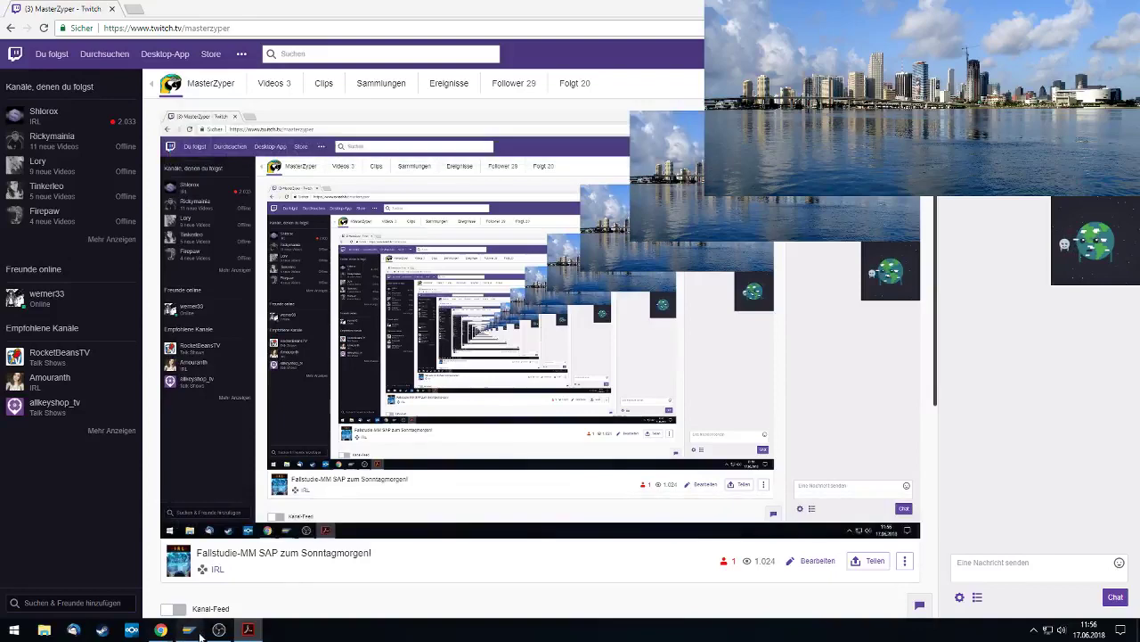
mouse_move(189, 629)
click(212, 568)
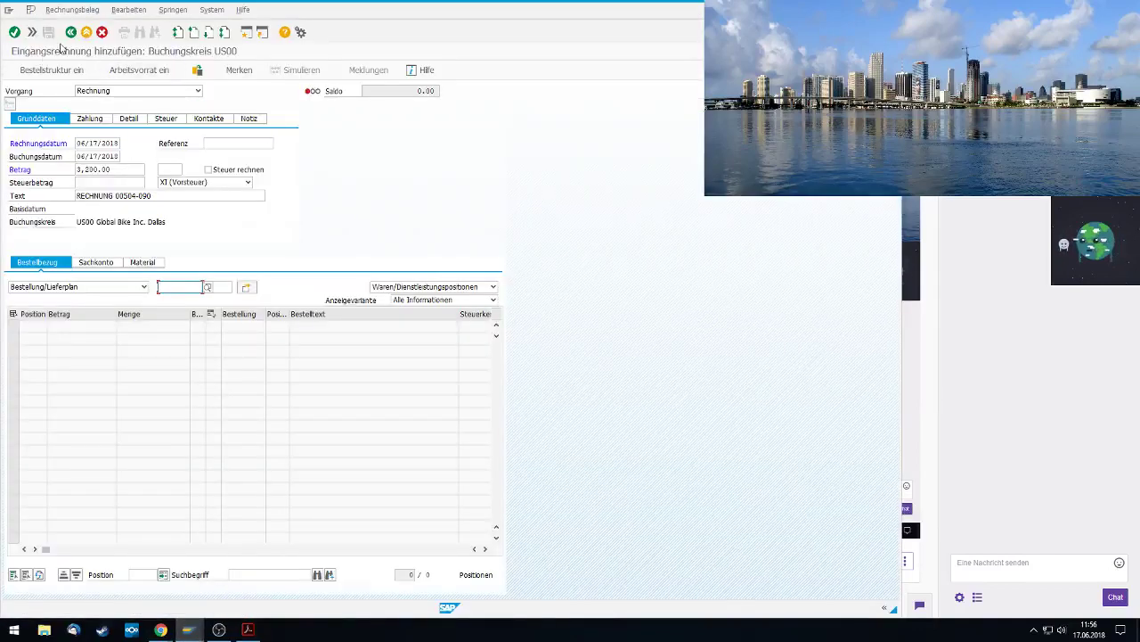
Leave the invoice entry and open the existing purchase order through Ändern in the Bestellung area of Einkauf
click(71, 33)
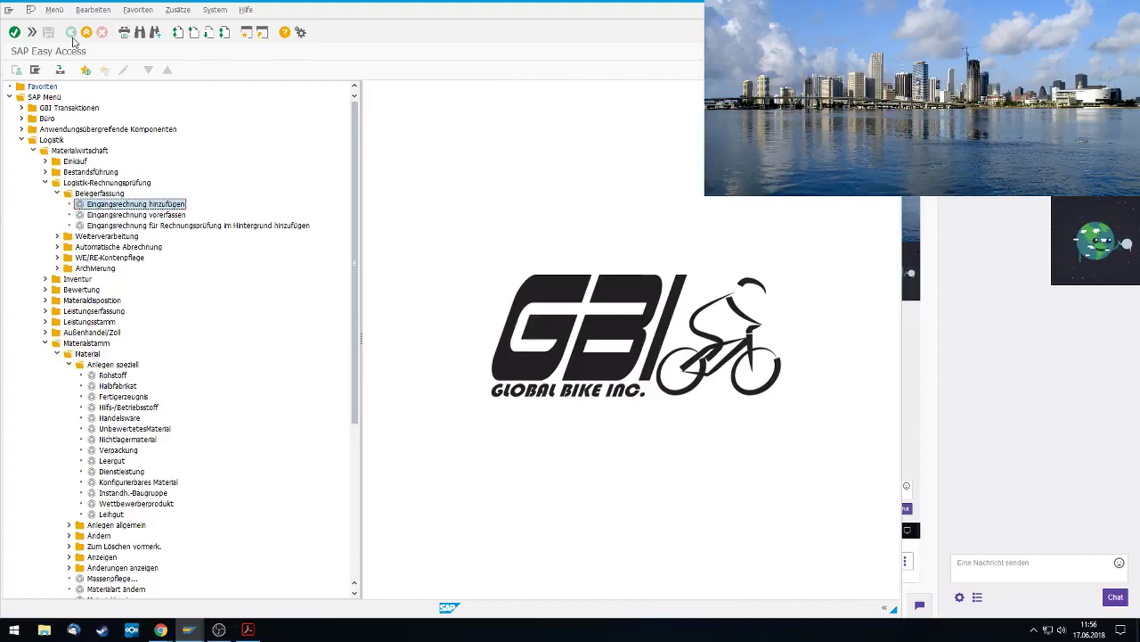
click(80, 151)
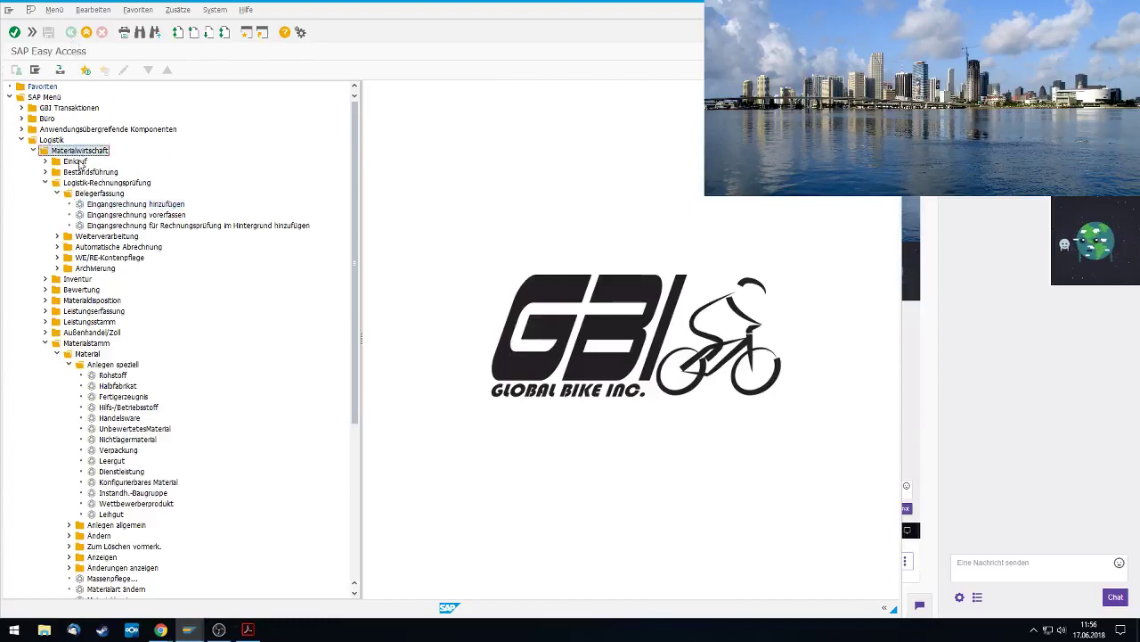
double_click(78, 161)
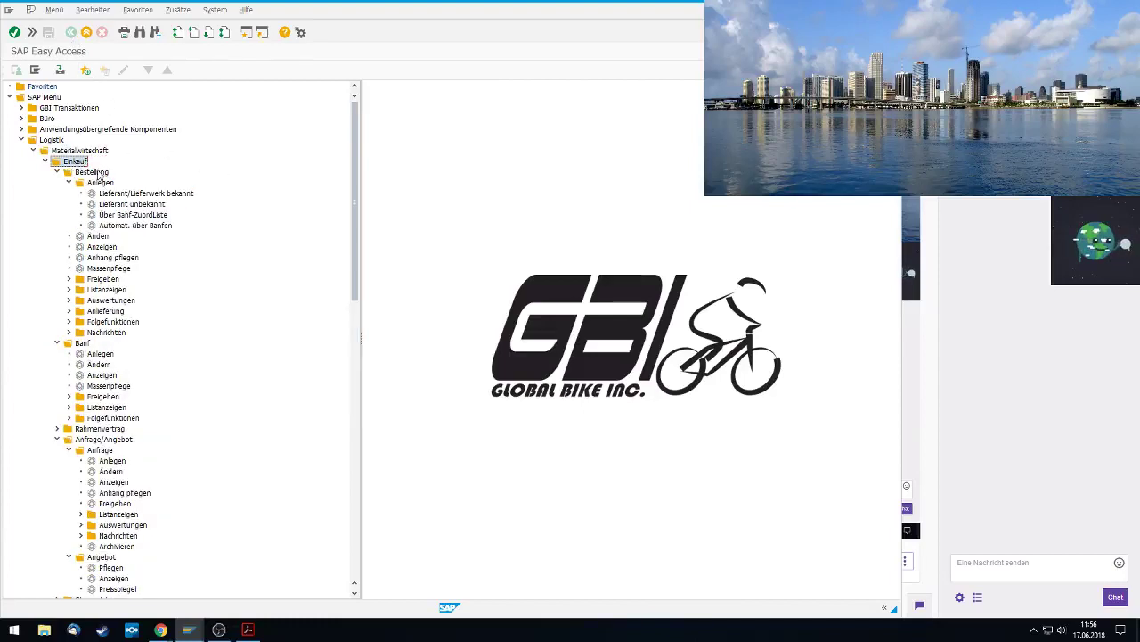
double_click(97, 172)
double_click(96, 172)
double_click(111, 194)
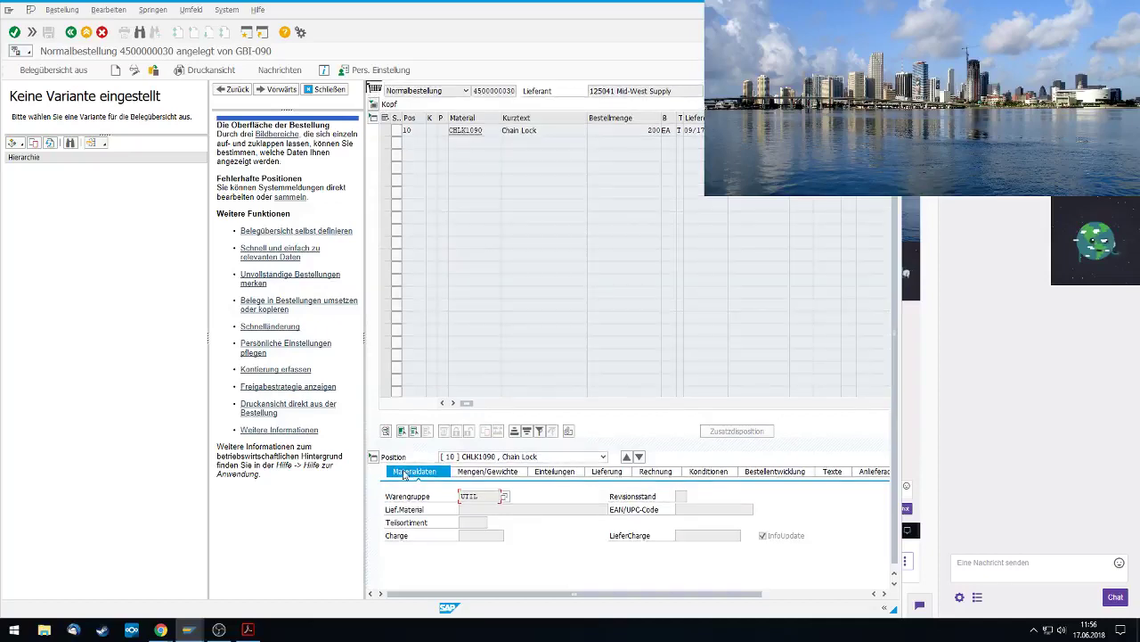
Reopen the purchase order through Anzeigen to read its number, and return to SAP Easy Access
click(71, 32)
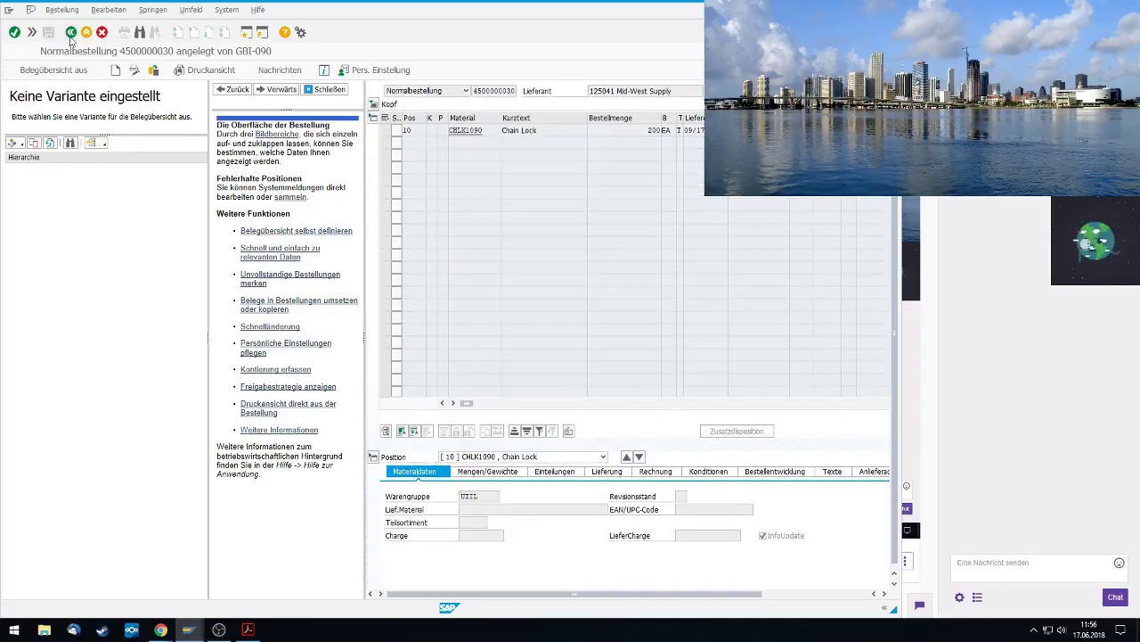
double_click(100, 204)
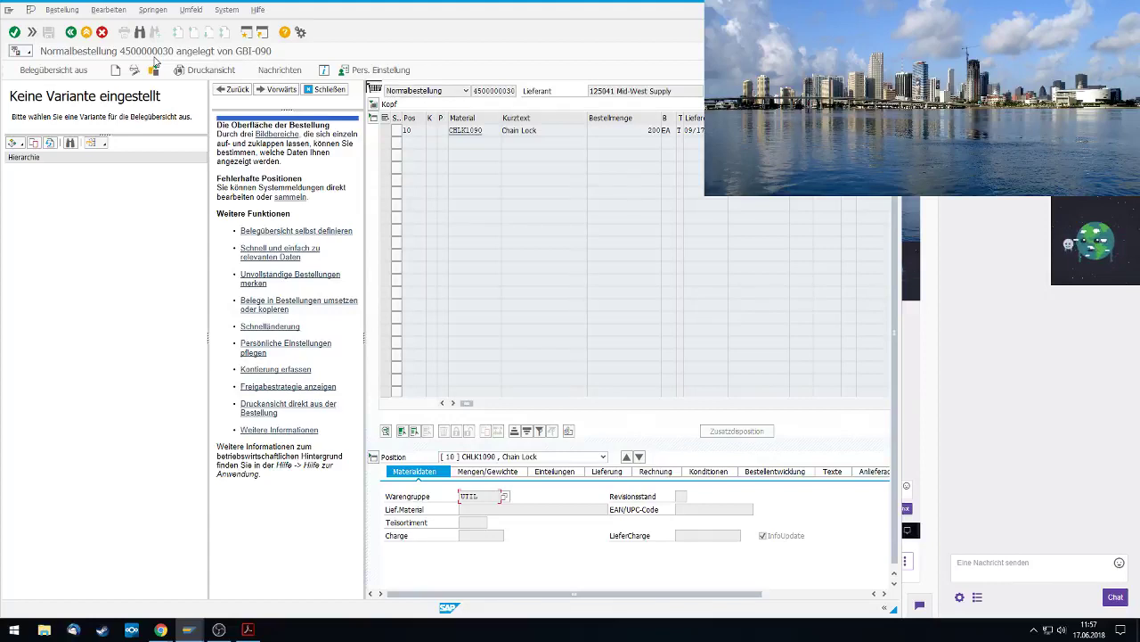
click(73, 32)
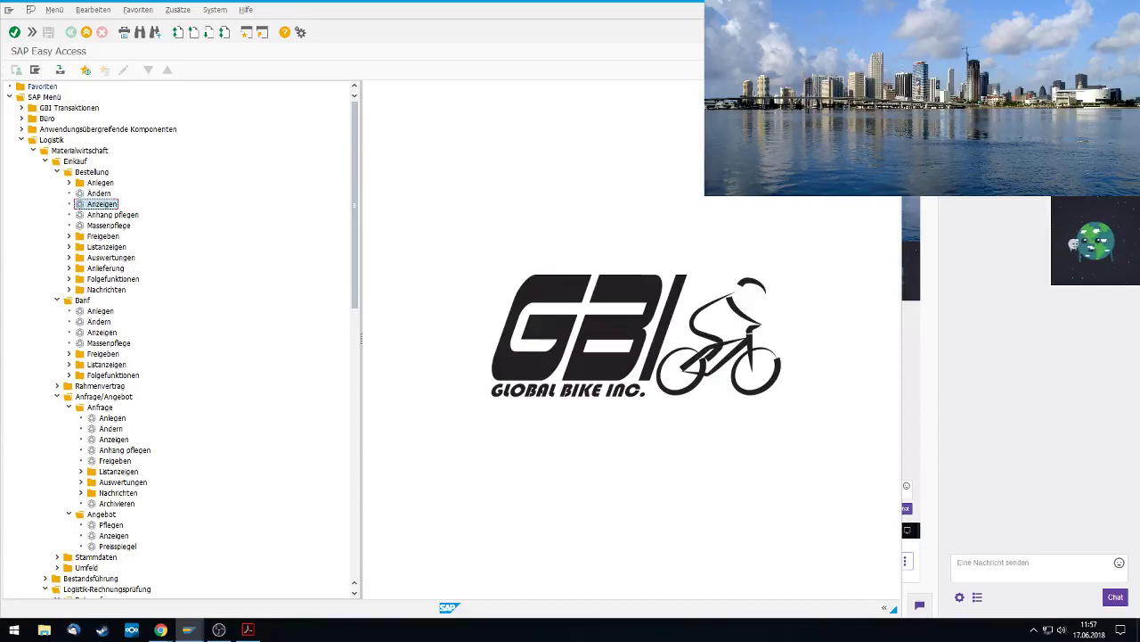
Collapse the Bestellung, Banf and Anfrage/Angebot folders and select Belegerfassung under Logistik-Rechnungsprüfung
click(45, 141)
click(69, 152)
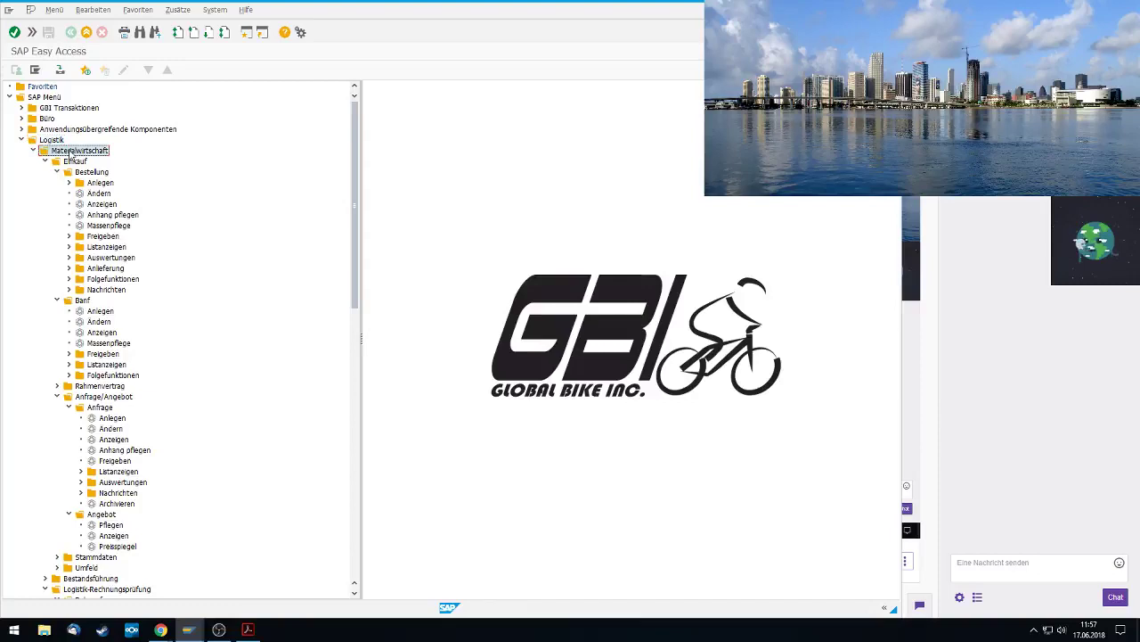
click(57, 172)
click(57, 183)
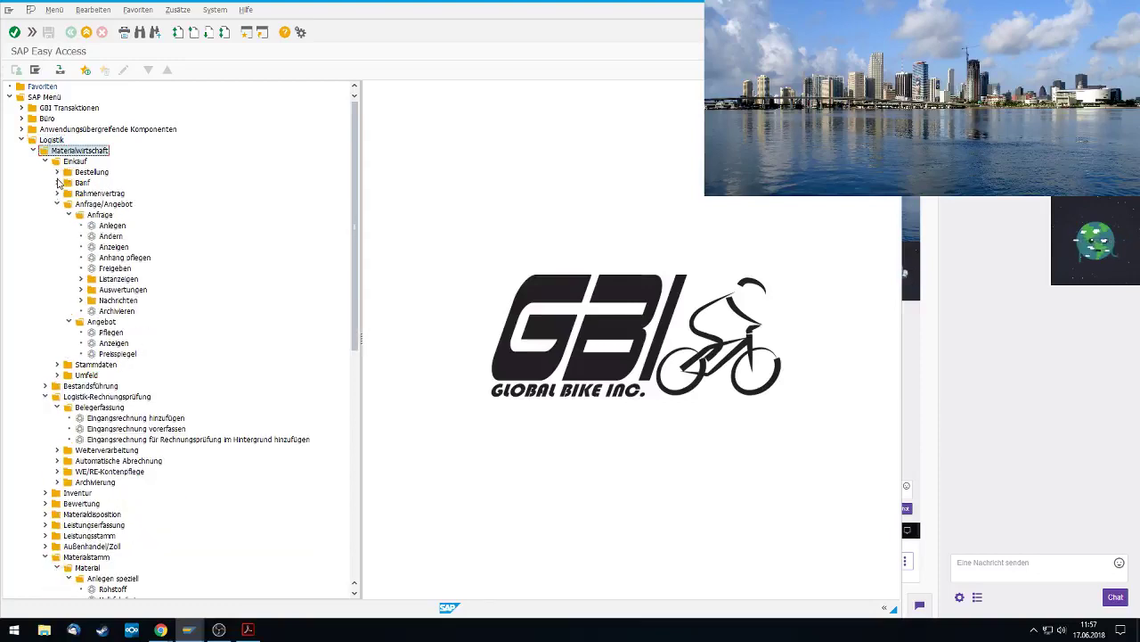
click(57, 204)
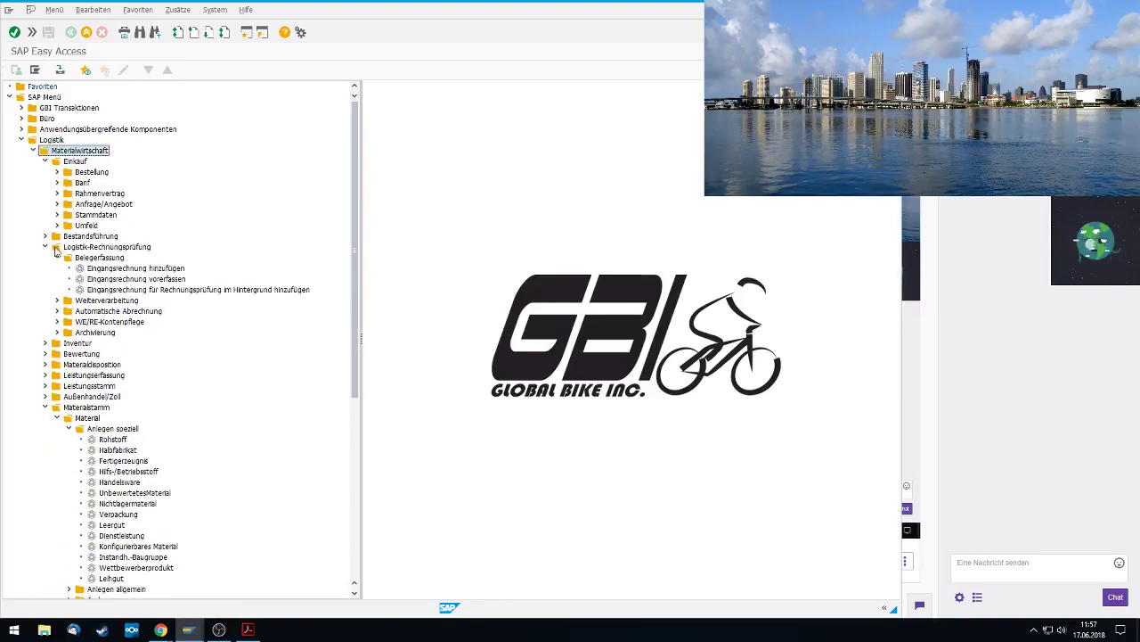
click(56, 249)
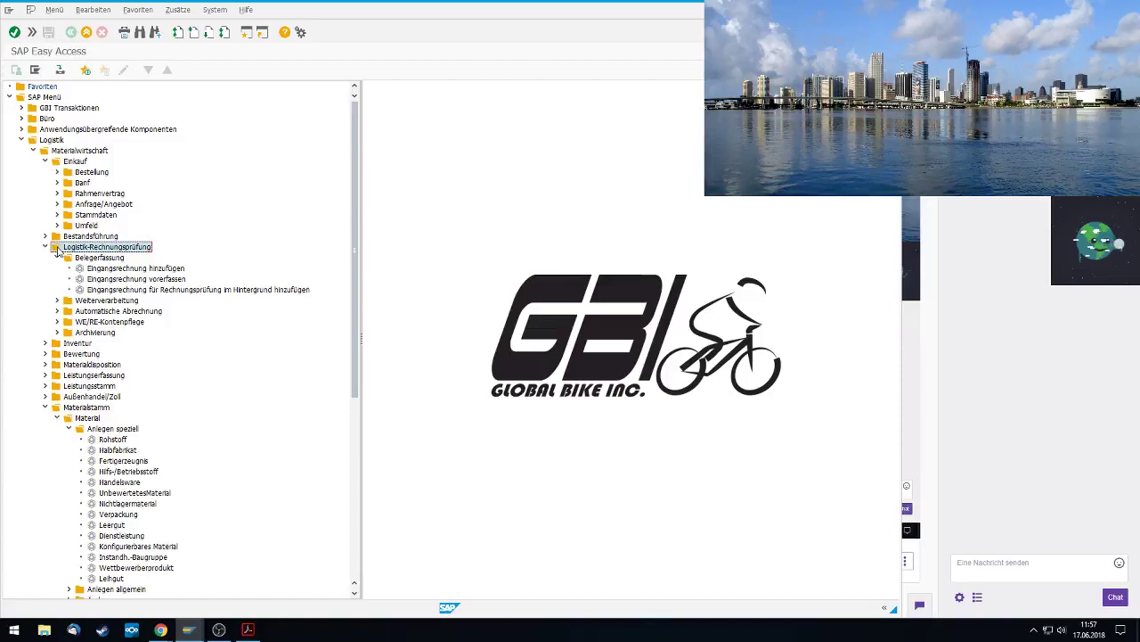
click(101, 257)
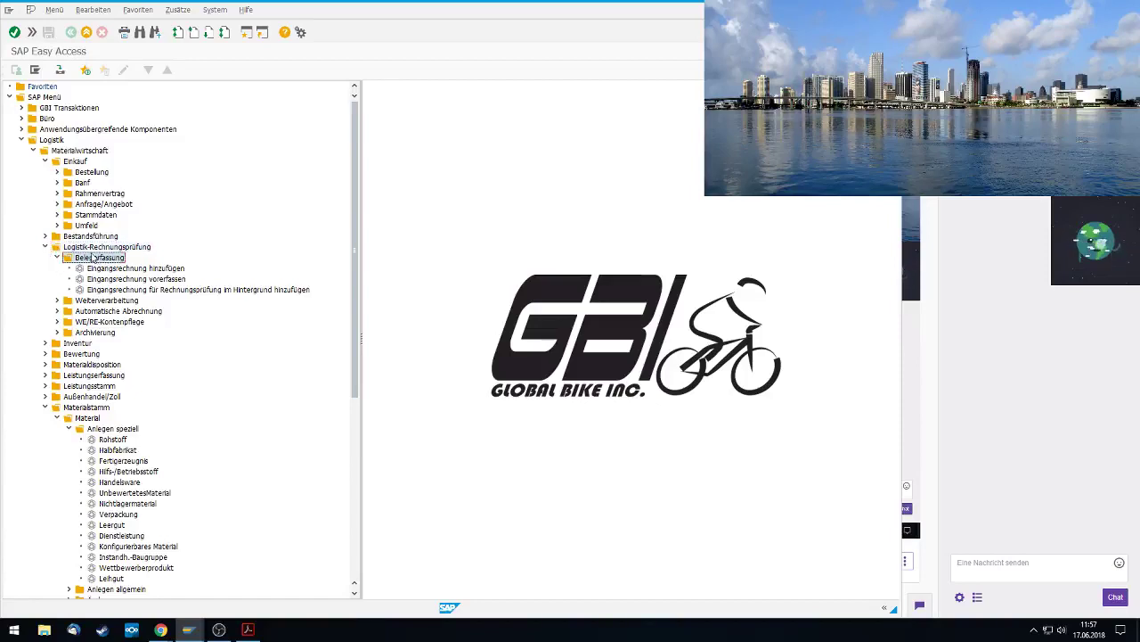
Start Eingangsrechnung hinzufügen under Belegerfassung and set the Rechnungsdatum to 06/17/2018
click(119, 269)
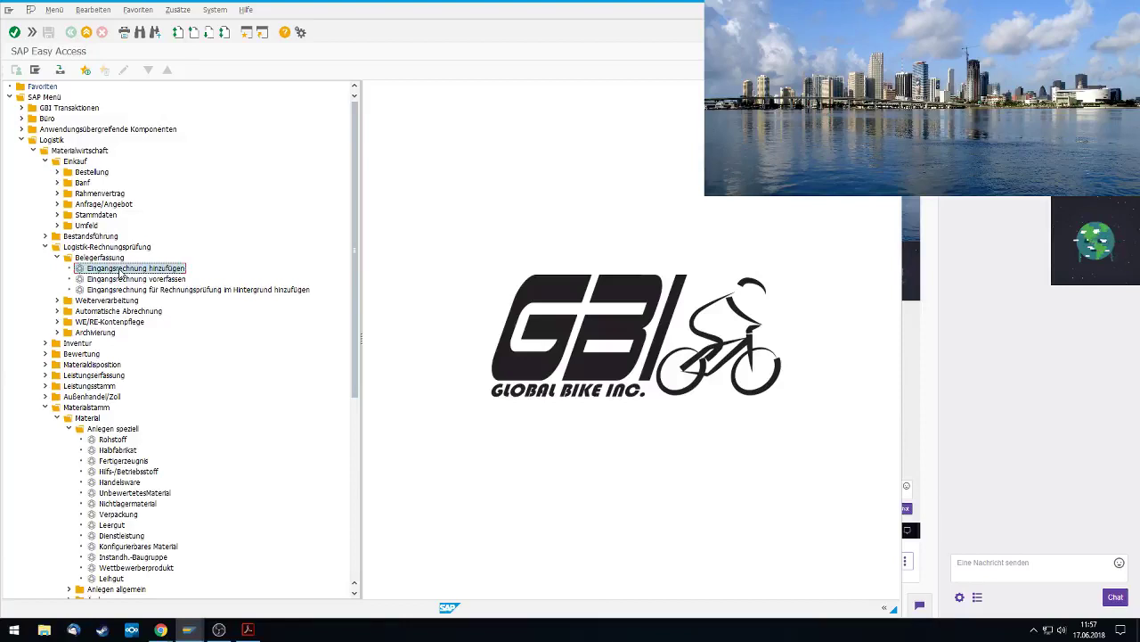
double_click(120, 269)
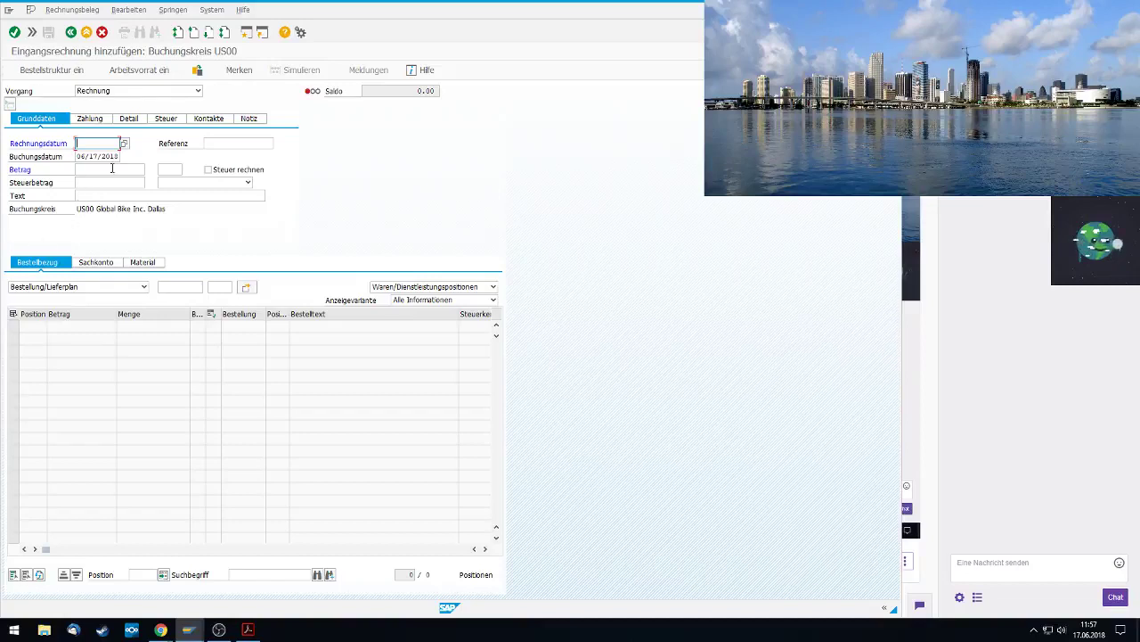
click(124, 143)
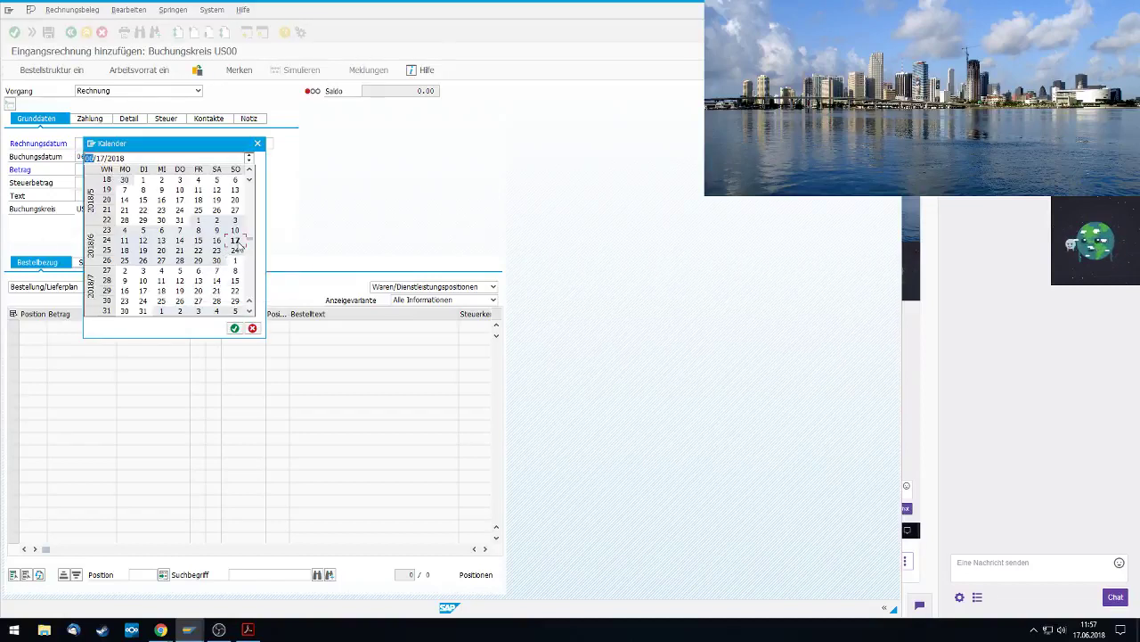
double_click(241, 247)
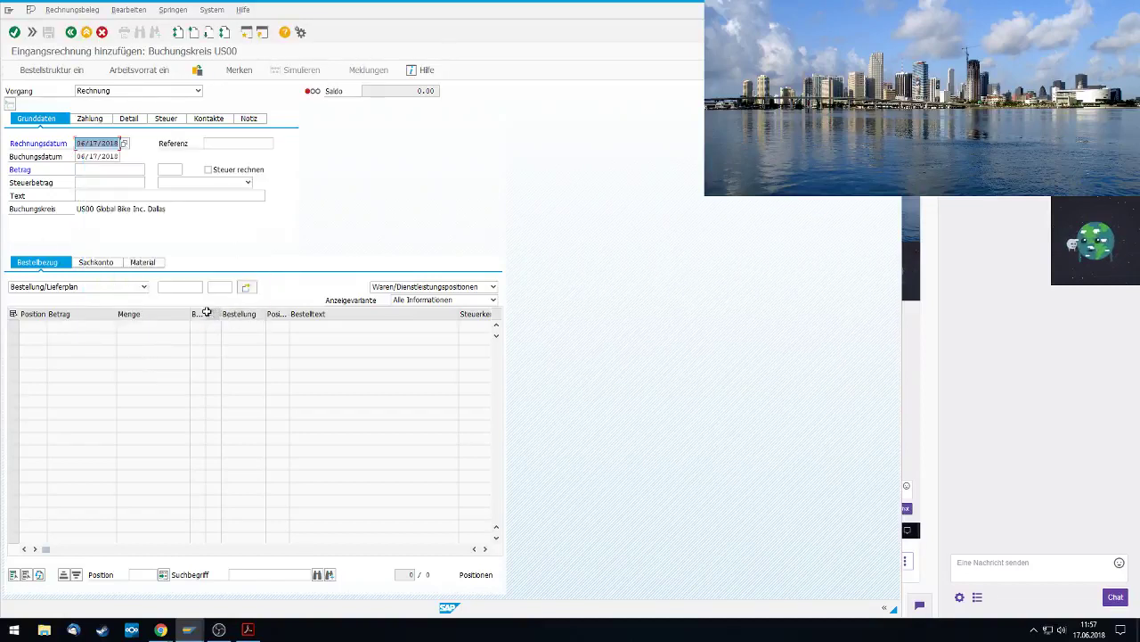
Set the invoice's Betrag to 3200 and its tax code to XI (Vorsteuer)
click(79, 169)
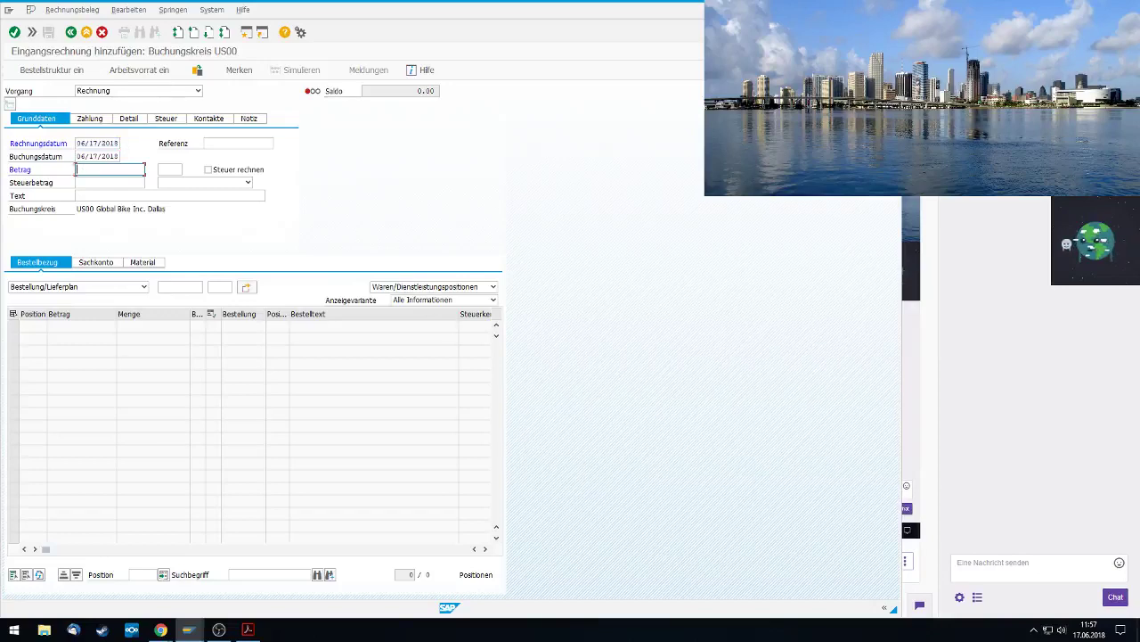
text(3200)
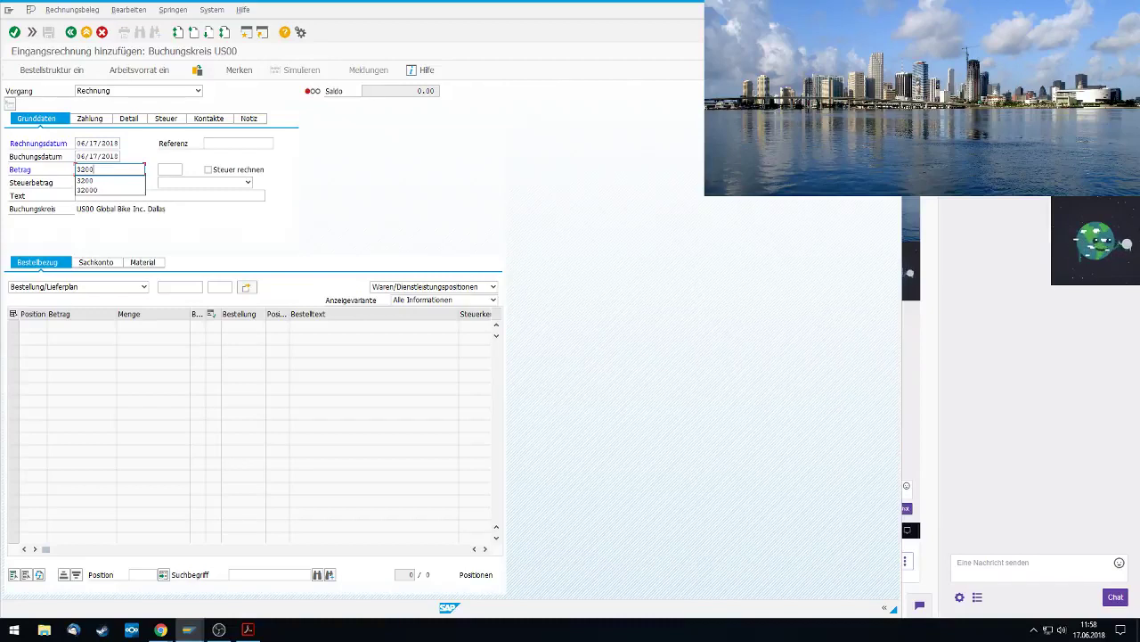
click(248, 182)
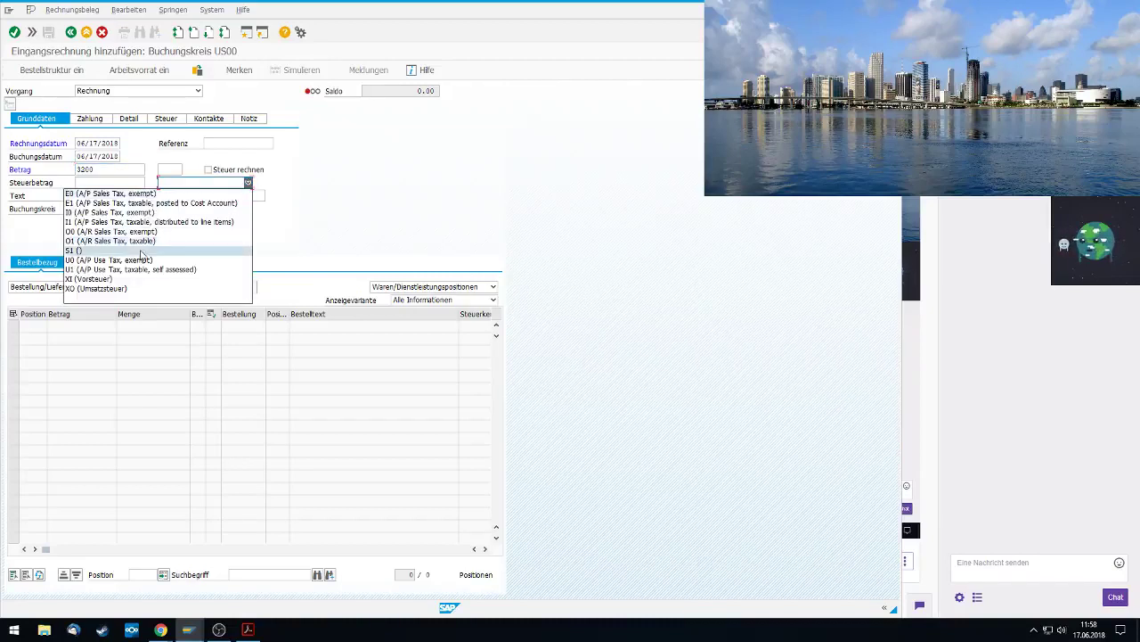
click(108, 279)
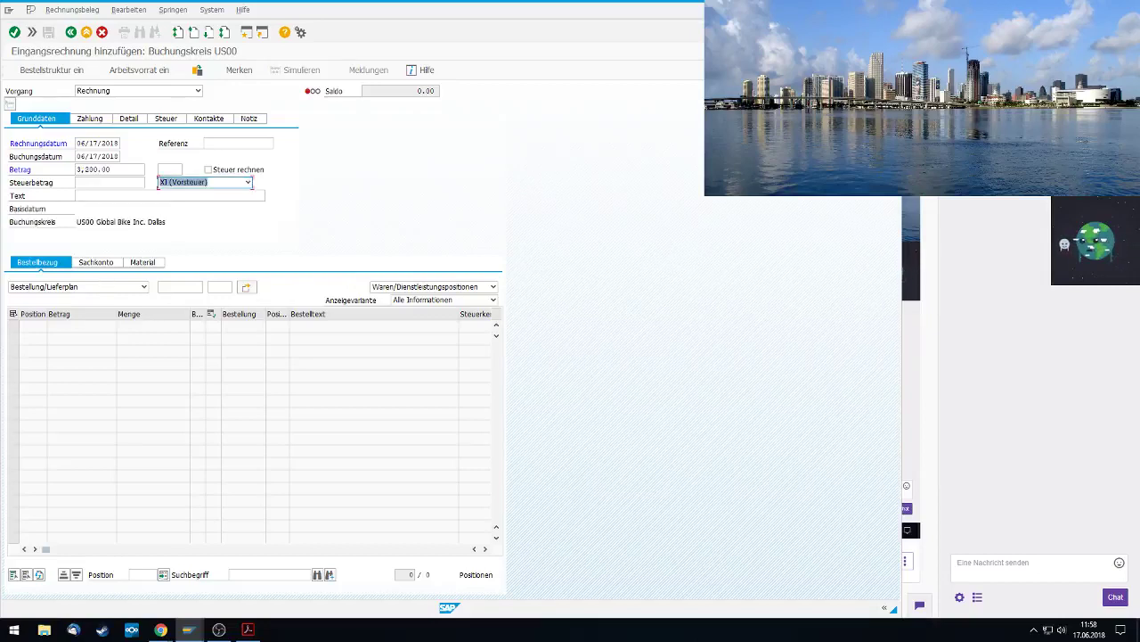
Fill the invoice's Text with the previously used entry RECHNUNG 00504-090 and confirm the basic data
click(92, 198)
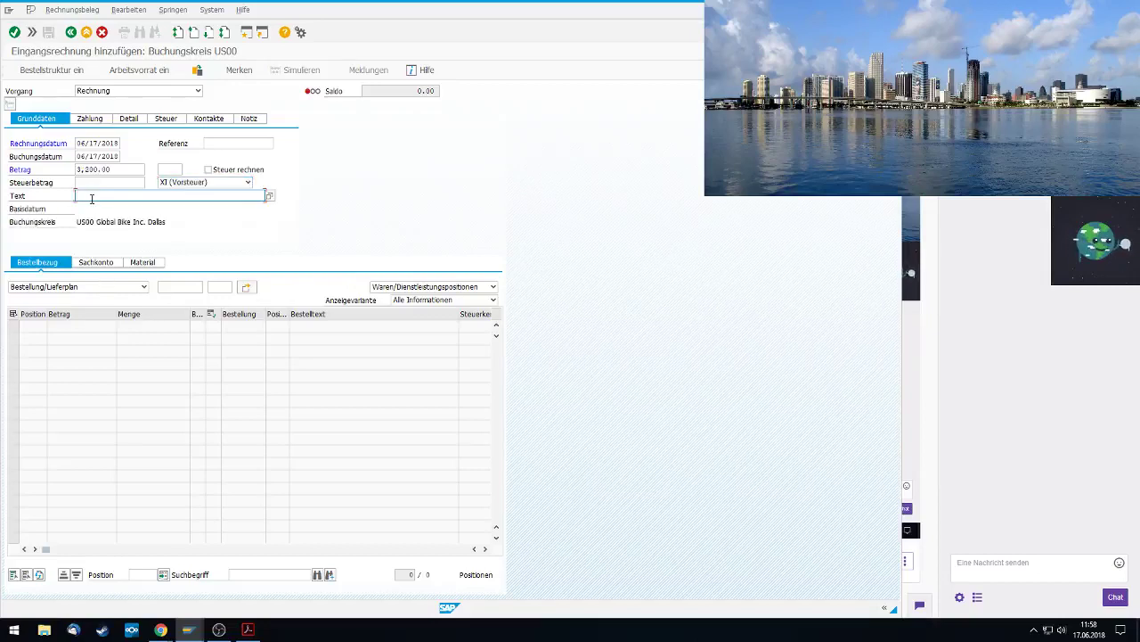
text(RE)
key(Down)
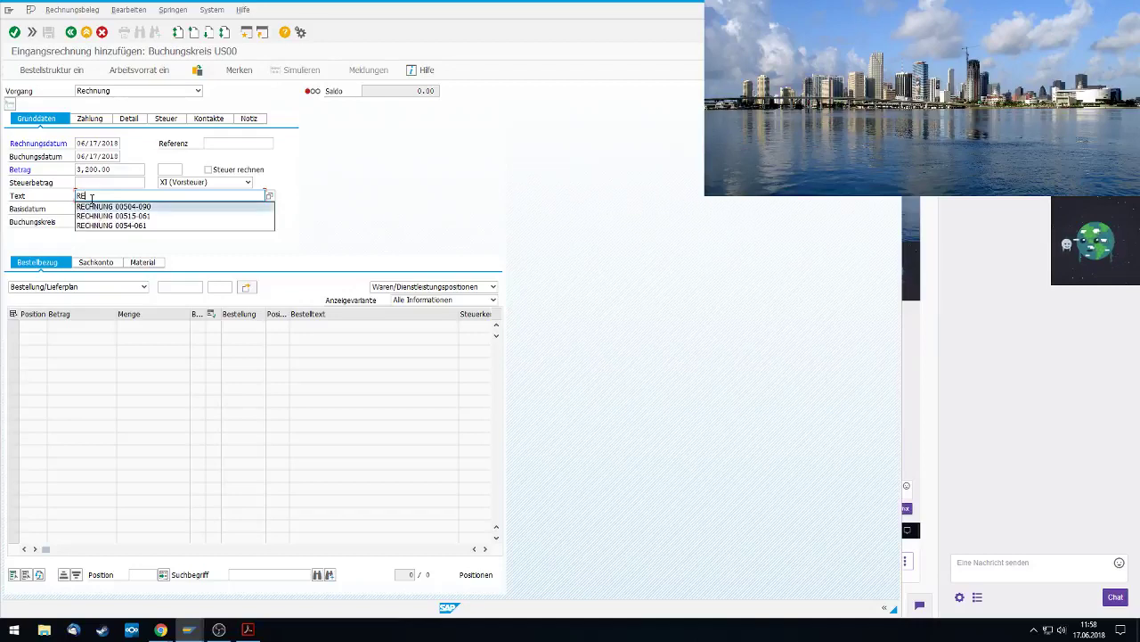
key(Return)
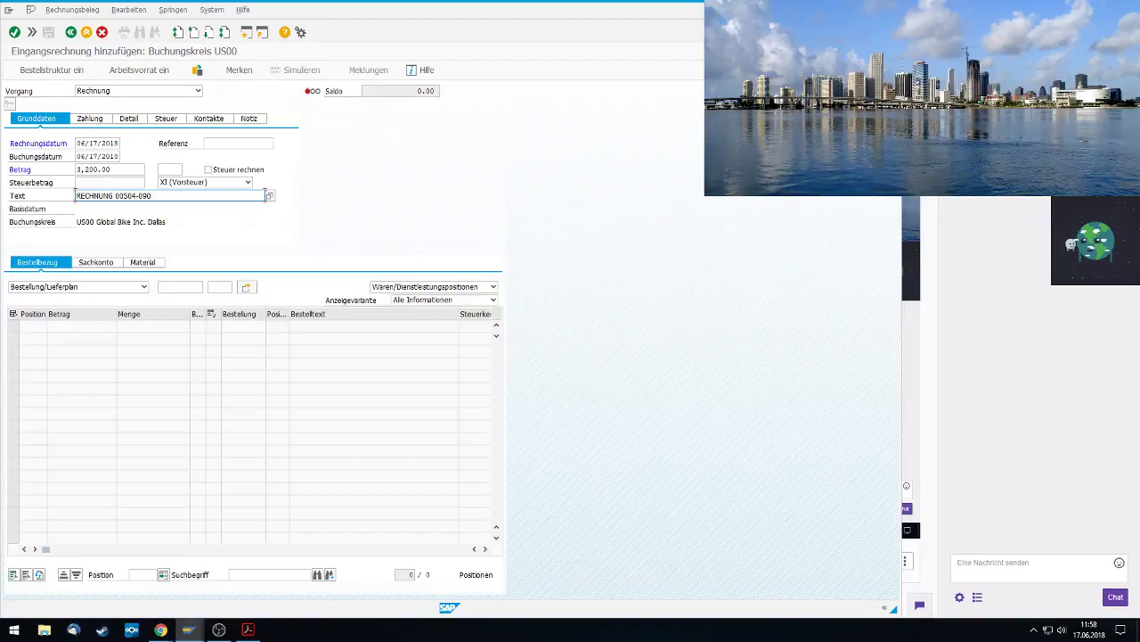
click(13, 33)
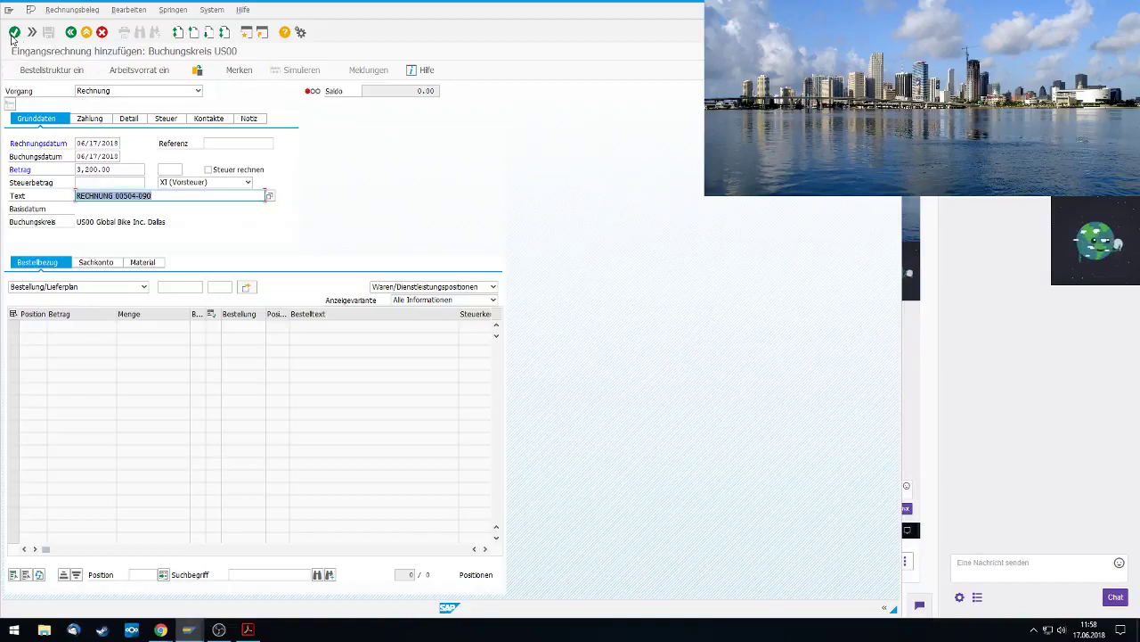
Enter the purchase order number as the Bestellbezug for Bestellung/Lieferplan, choosing the matching suggested Einkaufsbeleg
click(177, 288)
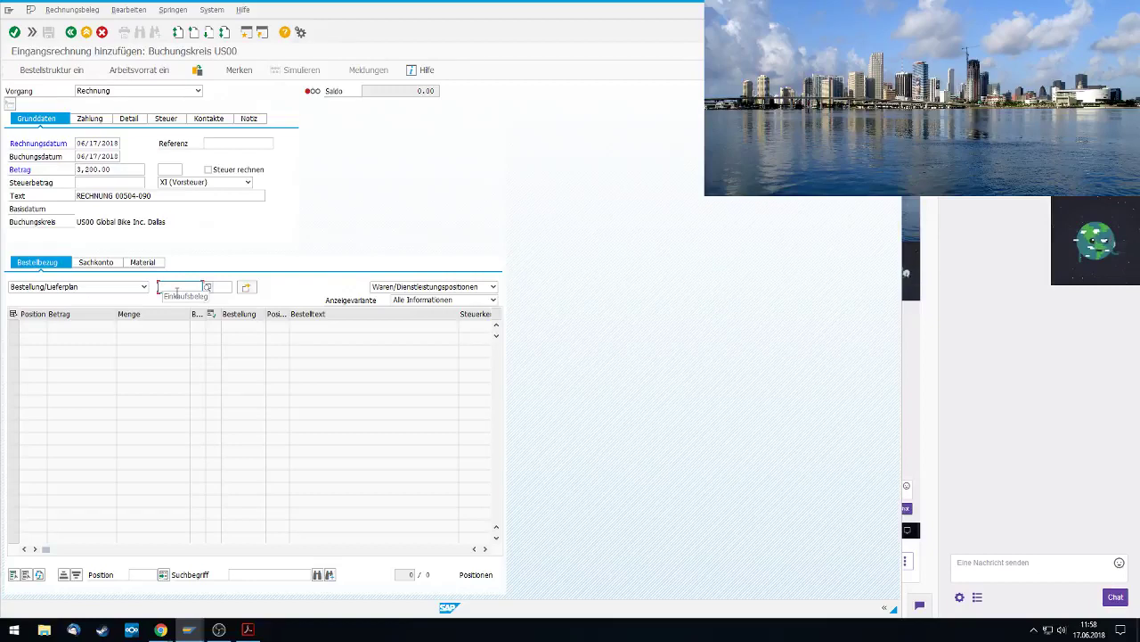
text(45000)
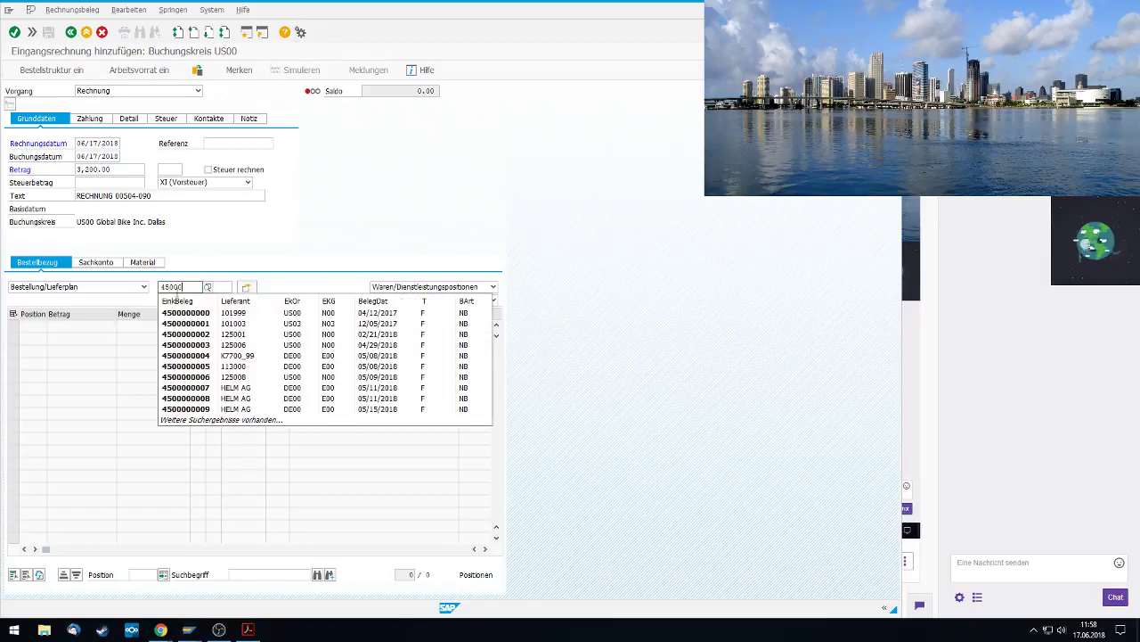
text(00030)
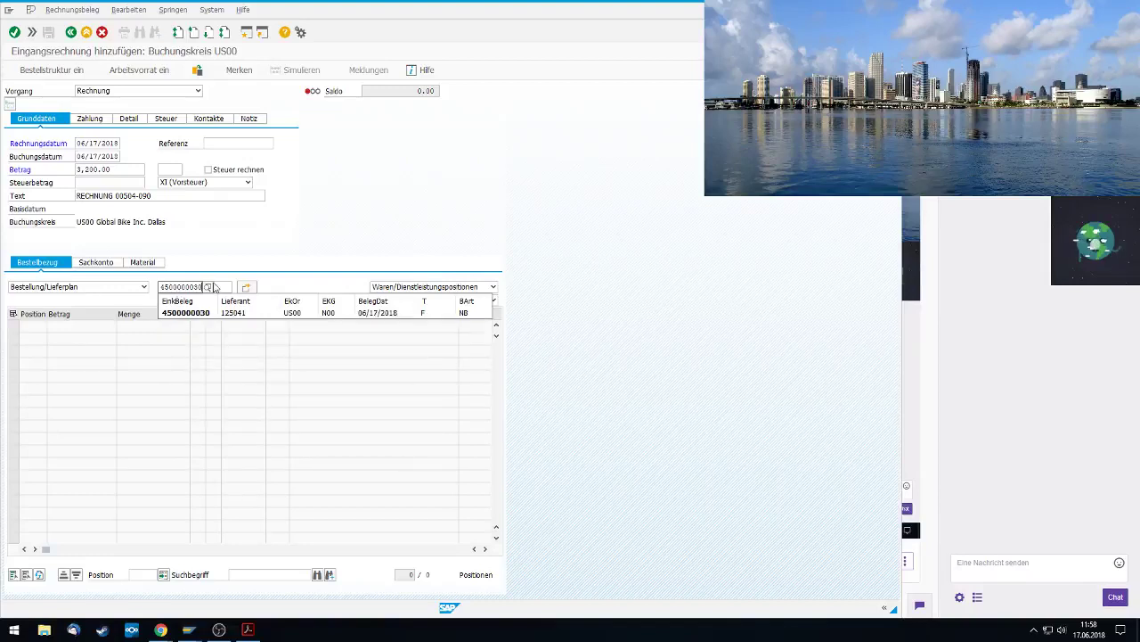
click(189, 312)
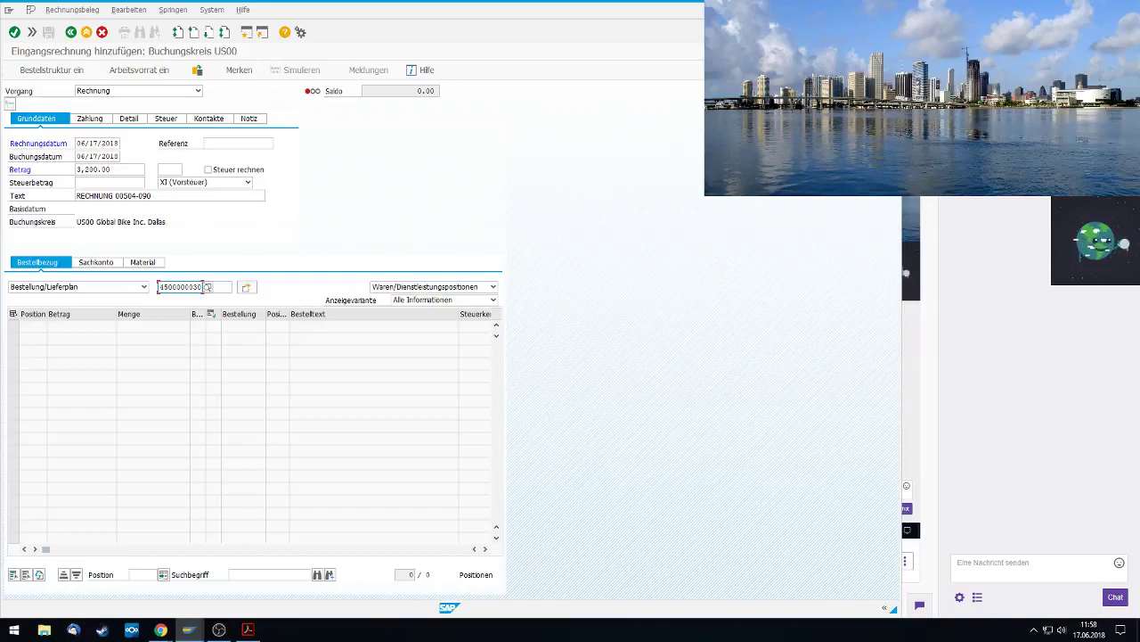
Examine the columns of the empty invoice item table through to the last one, and the available Anzeigevariante options
key(alt+Tab)
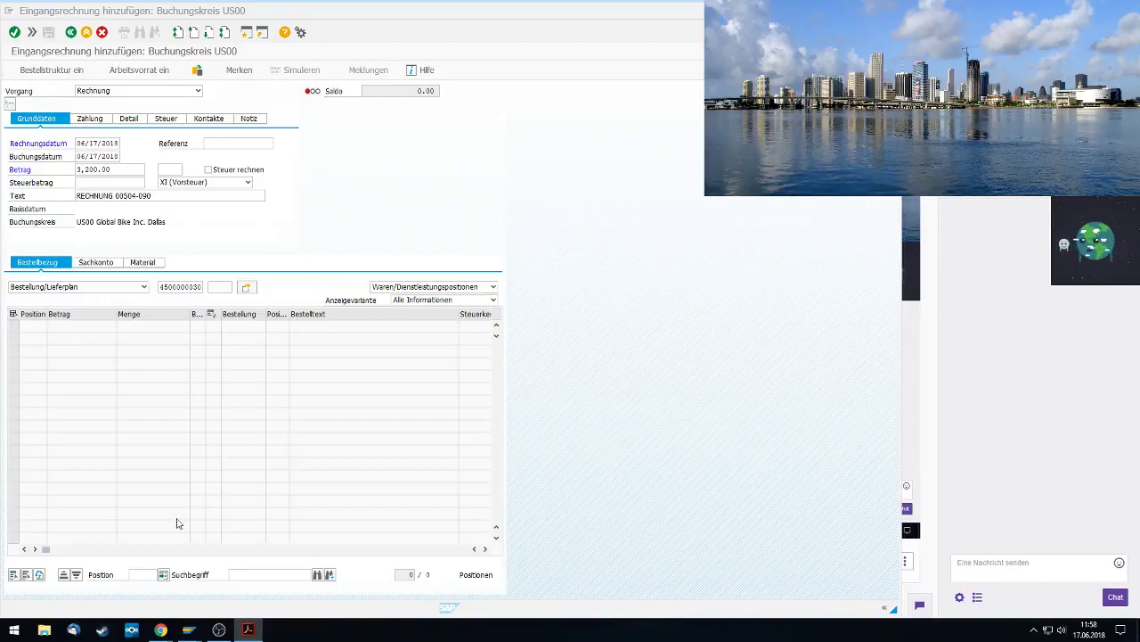
drag(45, 549, 364, 538)
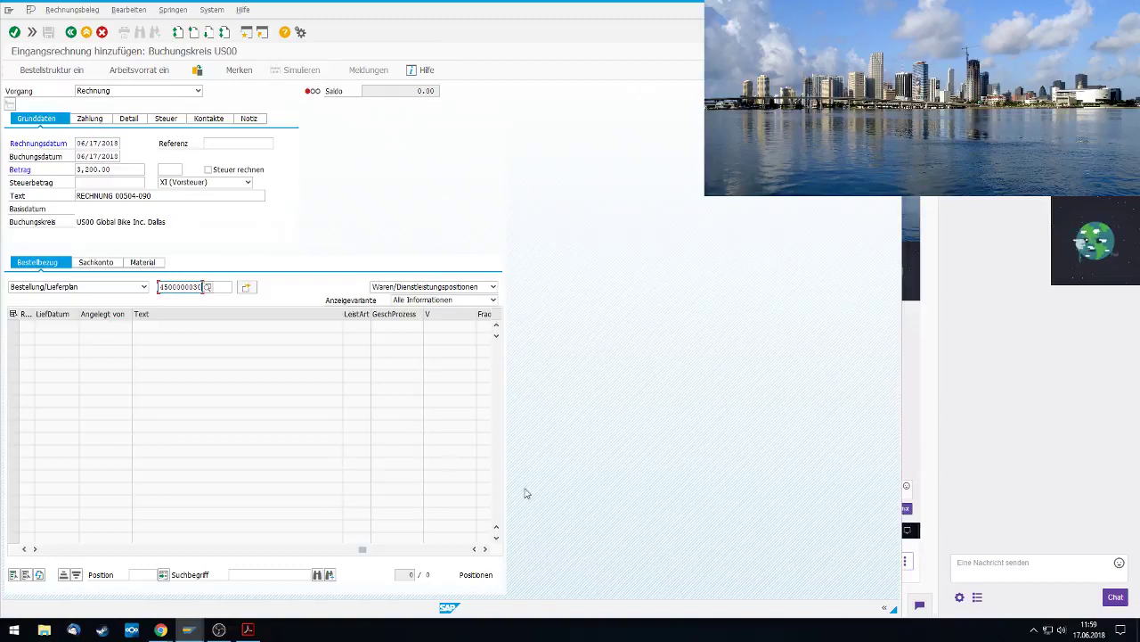
click(486, 550)
click(487, 549)
click(487, 550)
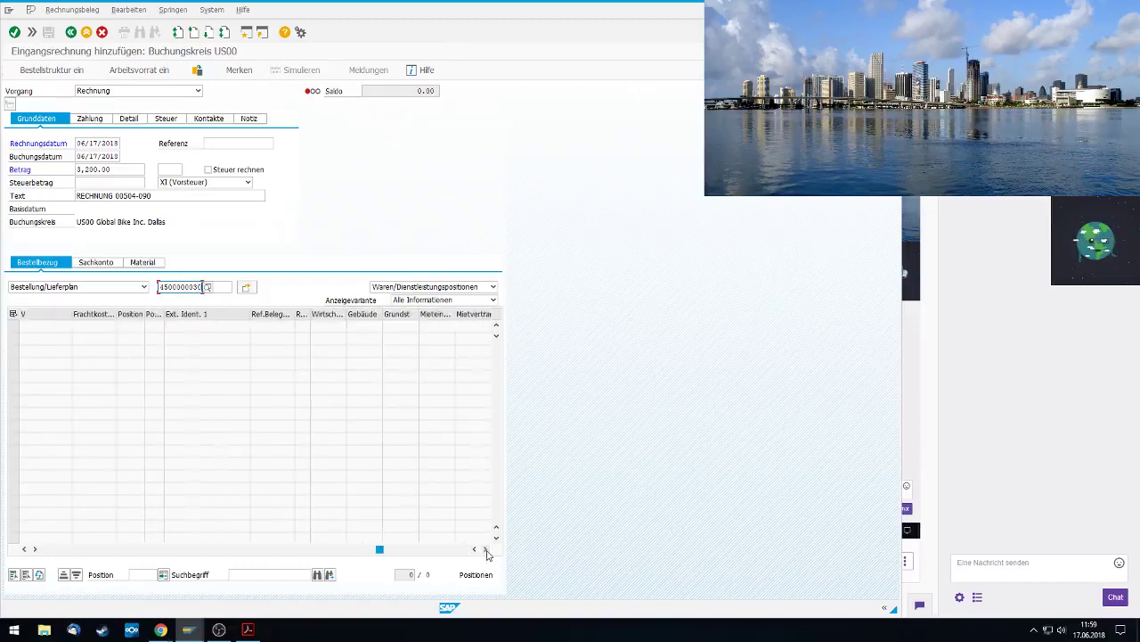
click(486, 550)
click(487, 550)
click(486, 550)
click(487, 549)
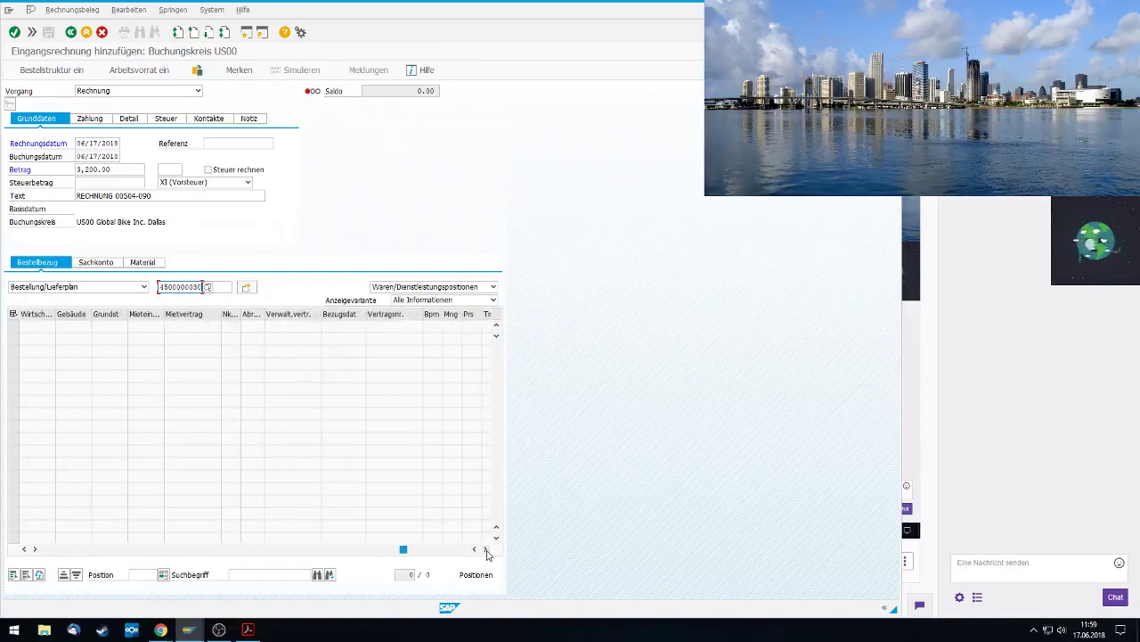
click(486, 550)
click(486, 550)
click(487, 550)
click(487, 550)
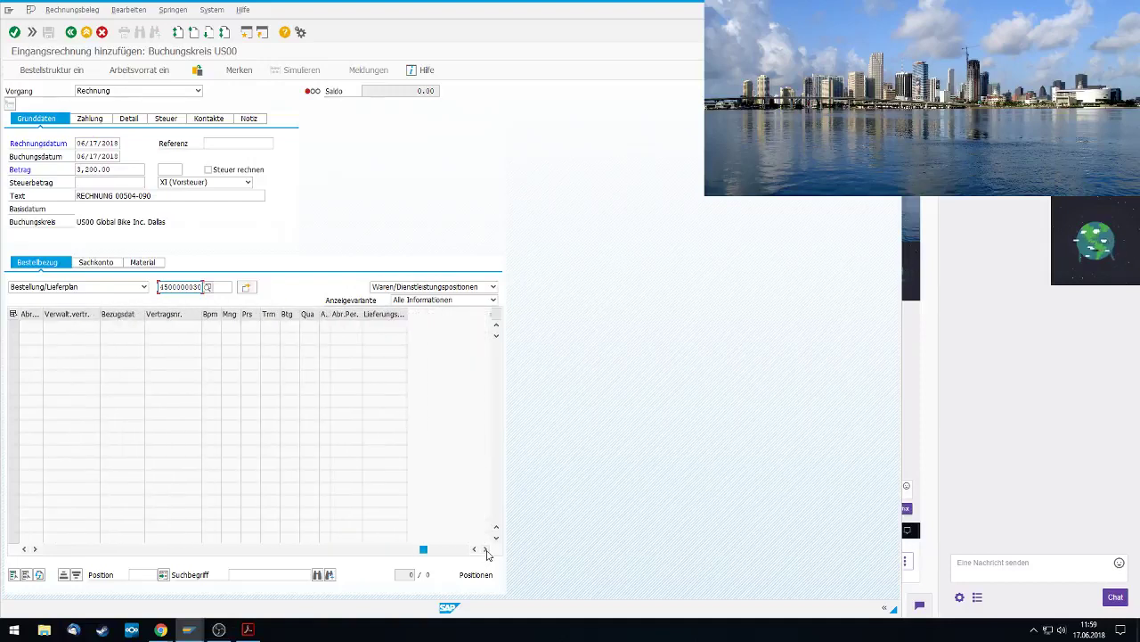
click(487, 550)
click(493, 299)
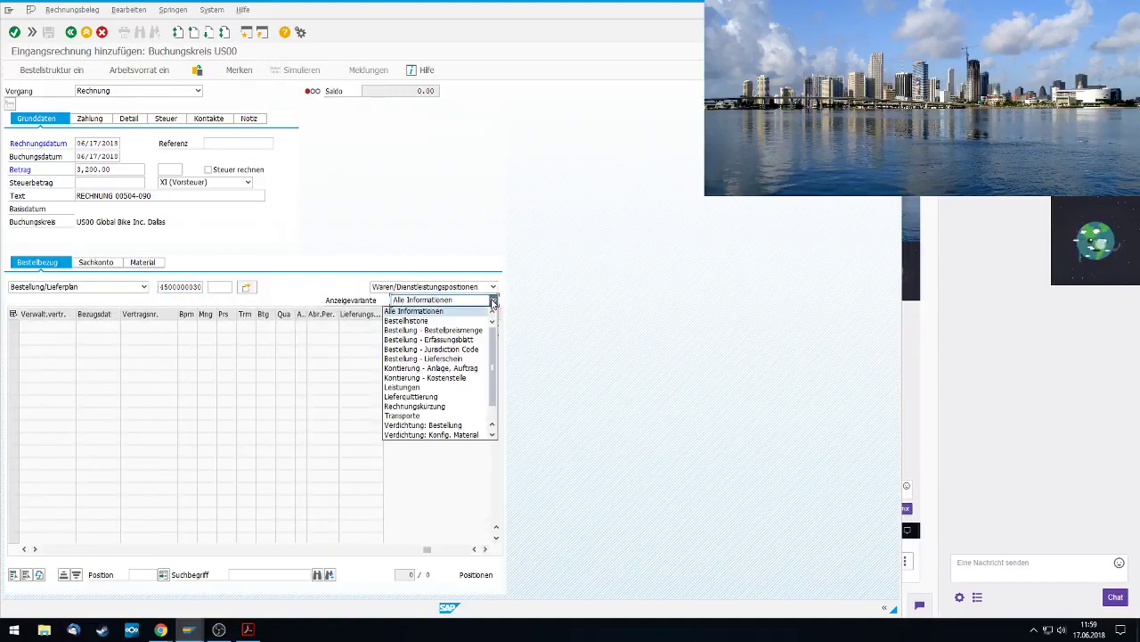
click(430, 548)
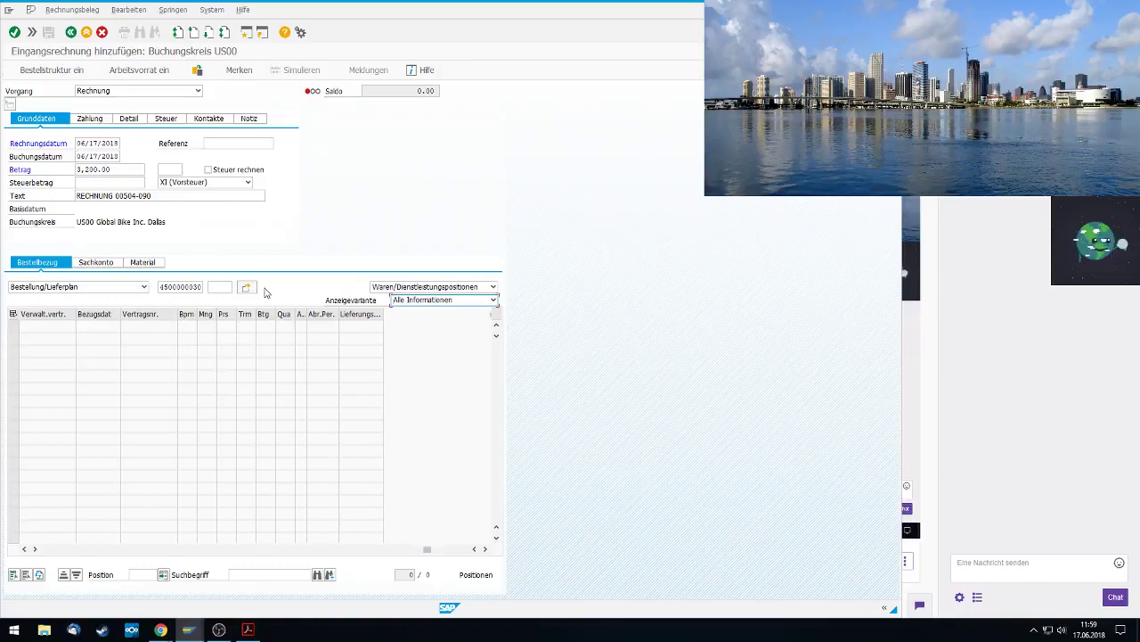
Load the purchase order's item into the invoice and enter TX00000000 as its Jurisdict.Code
key(Return)
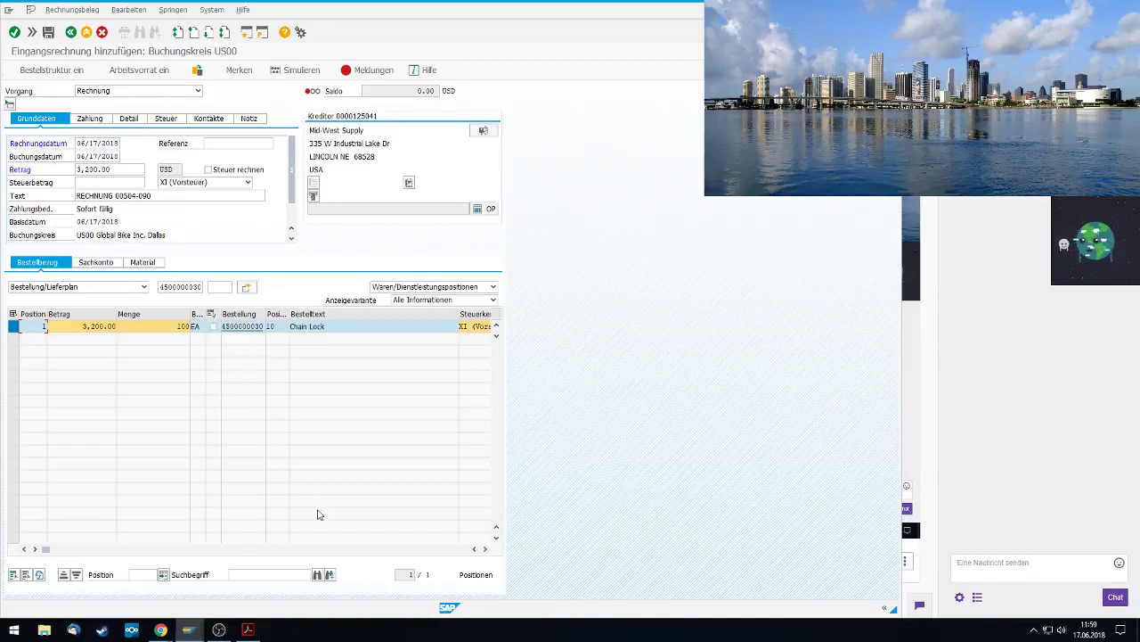
click(485, 549)
click(485, 548)
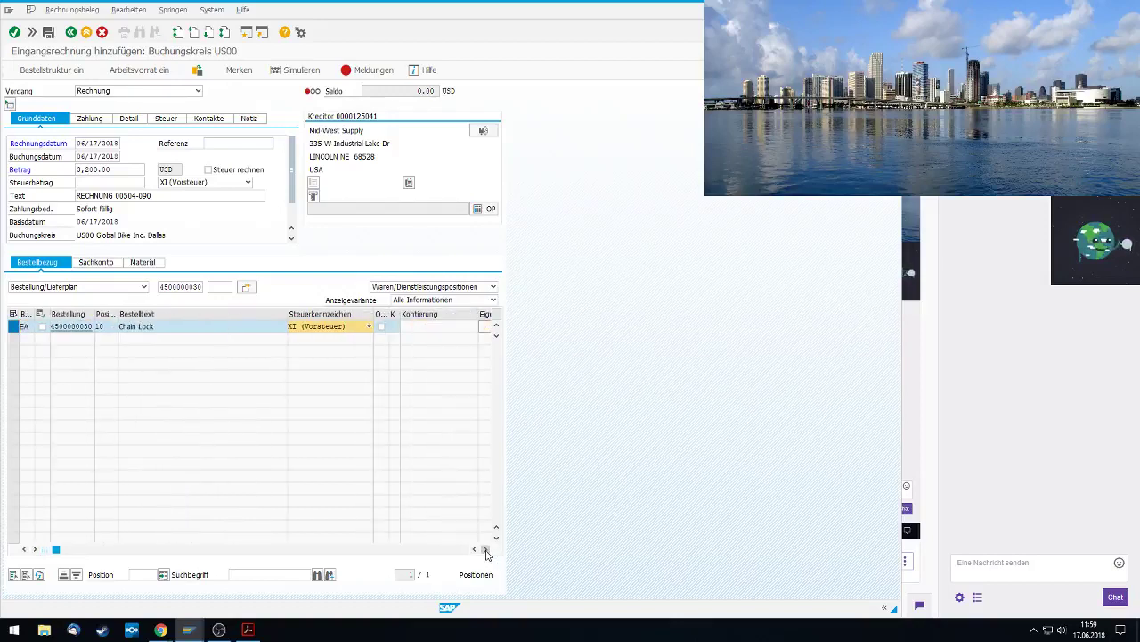
click(484, 549)
click(485, 550)
click(485, 550)
click(485, 550)
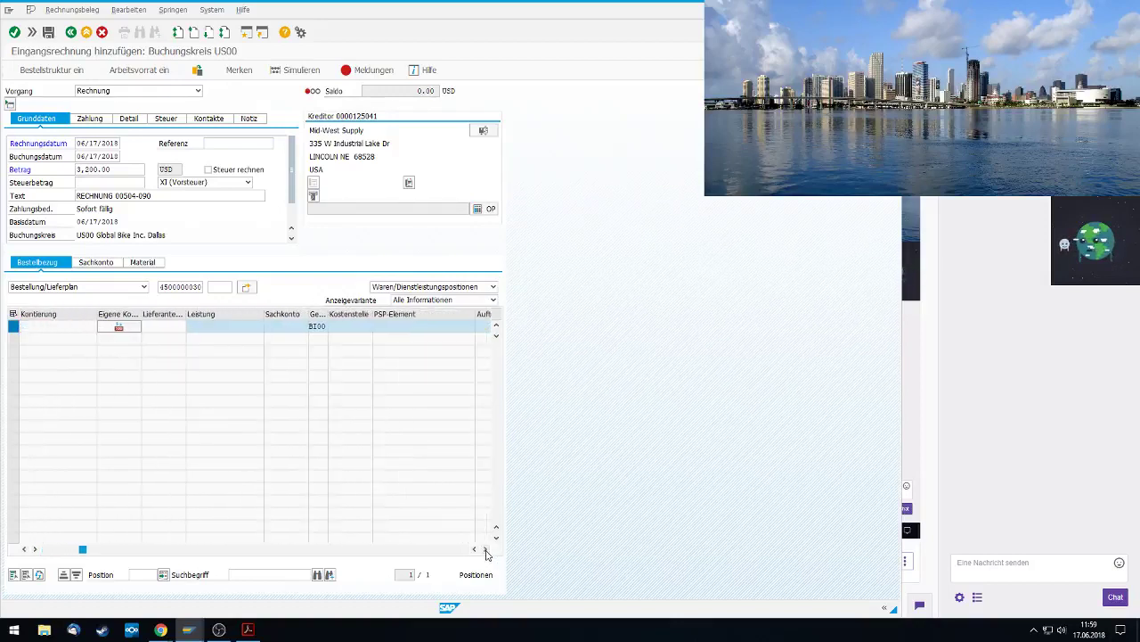
click(486, 550)
click(485, 550)
click(485, 550)
click(486, 549)
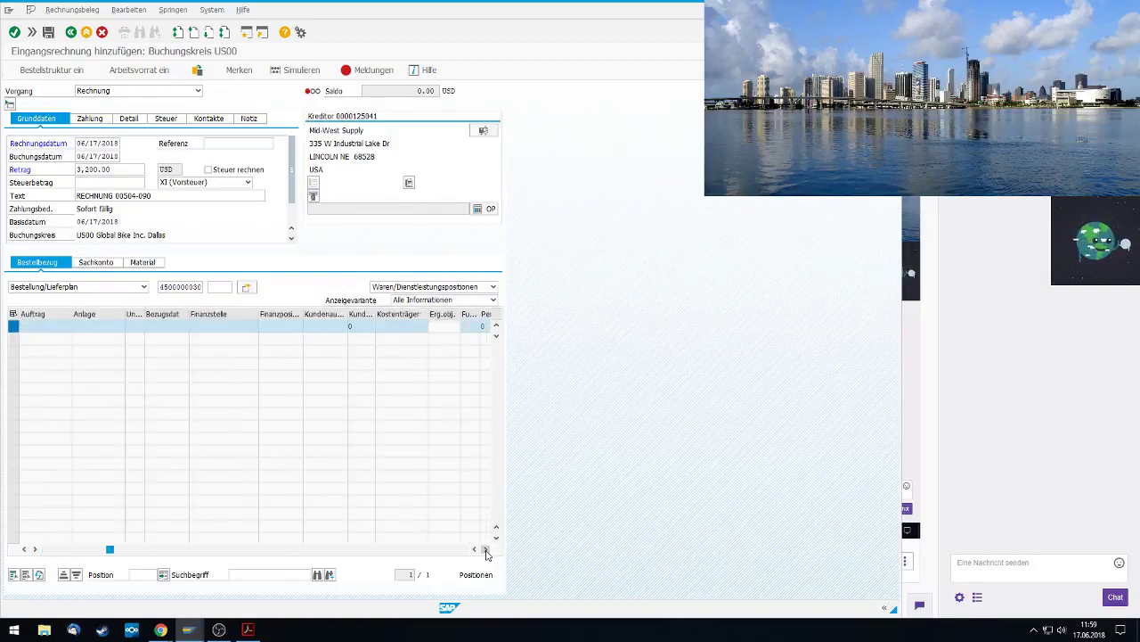
click(486, 550)
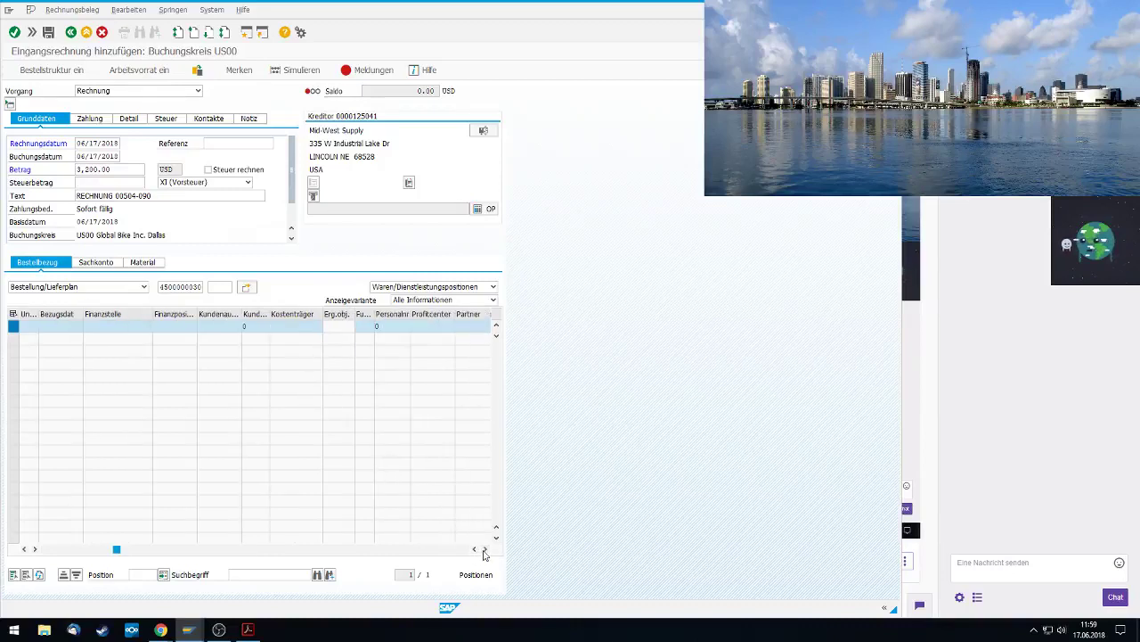
click(485, 550)
click(486, 550)
click(486, 550)
click(486, 550)
click(486, 550)
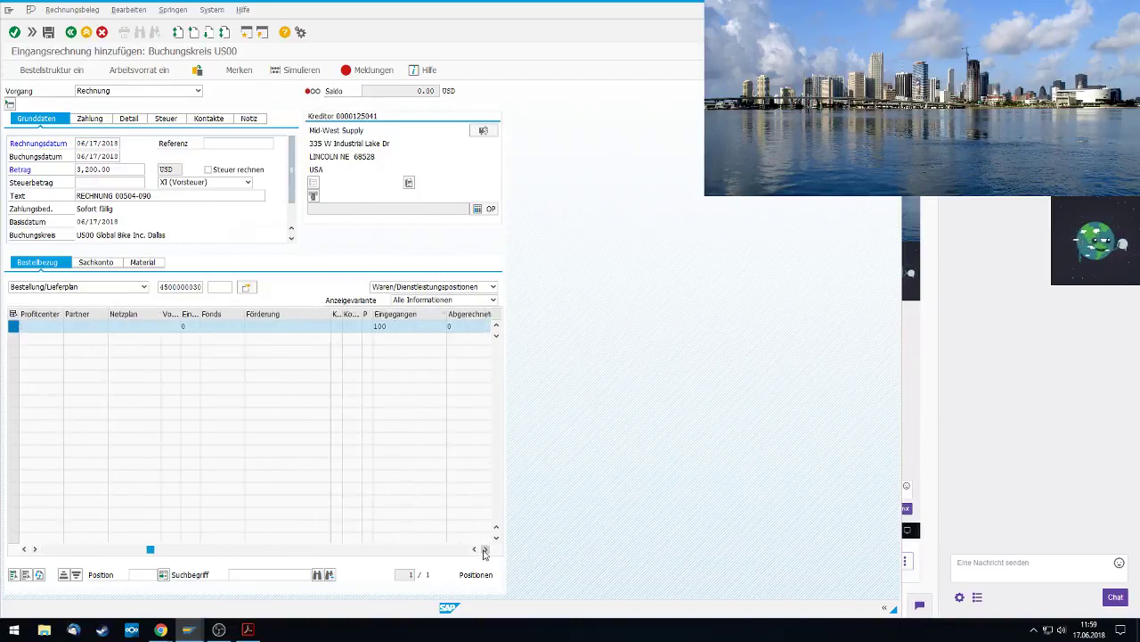
click(485, 550)
click(485, 549)
click(485, 550)
click(486, 550)
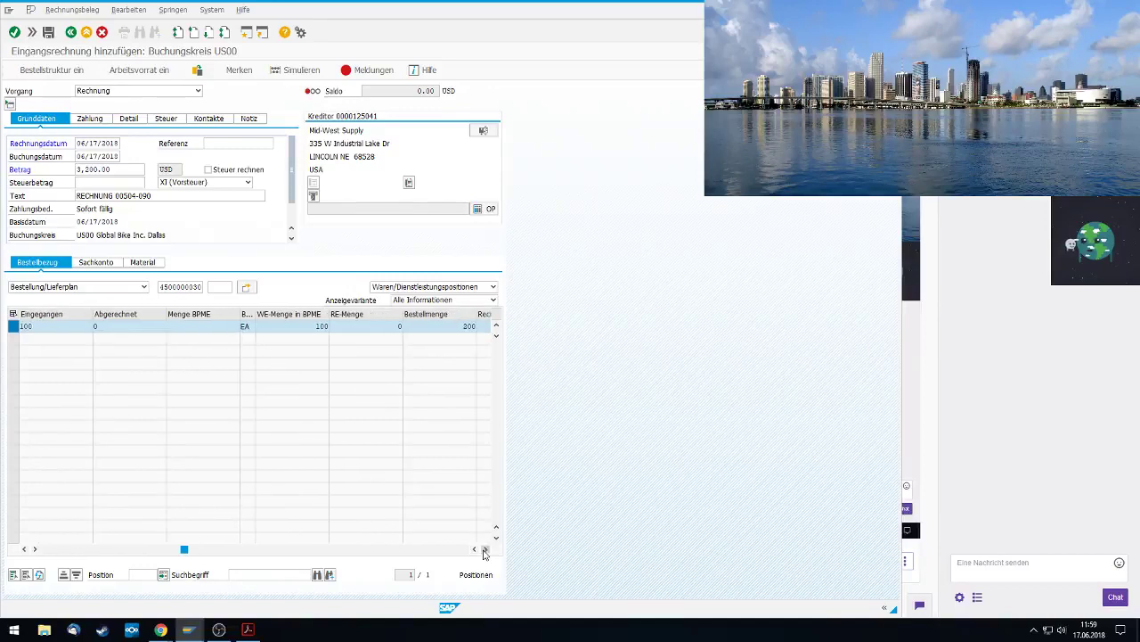
click(486, 550)
click(486, 550)
click(485, 549)
click(486, 549)
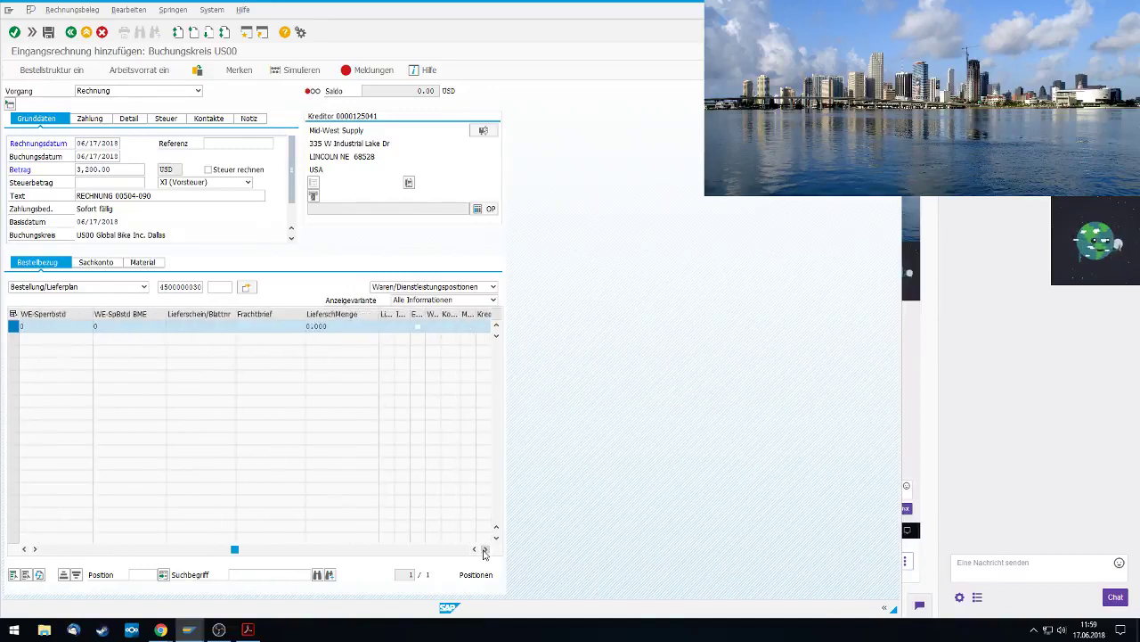
click(485, 550)
click(486, 550)
click(485, 550)
click(486, 550)
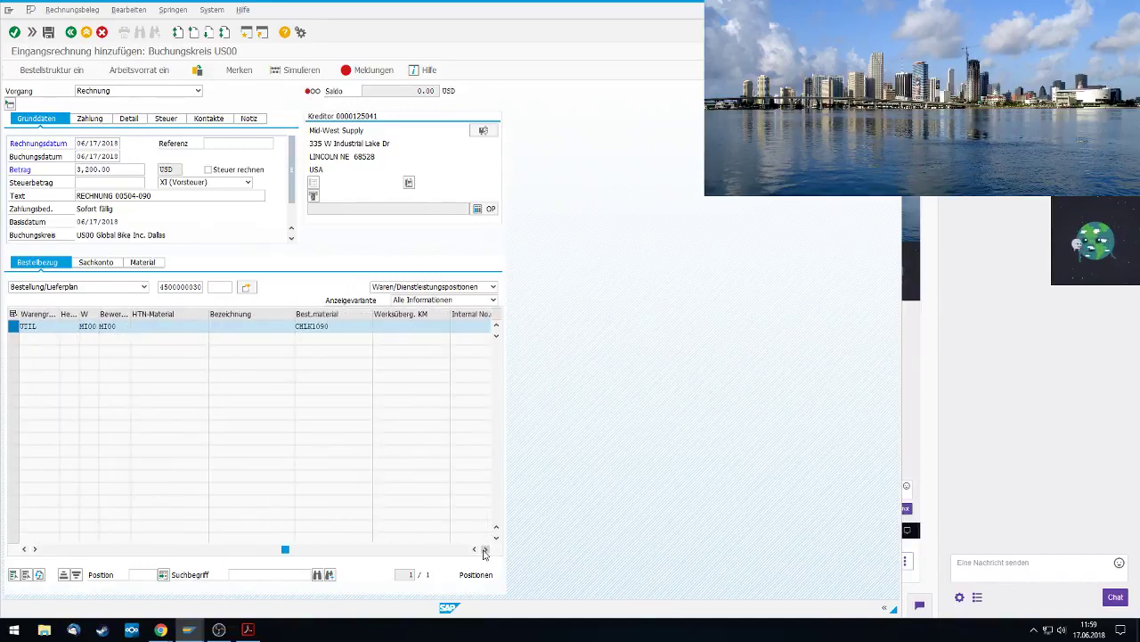
click(485, 550)
click(484, 550)
click(484, 549)
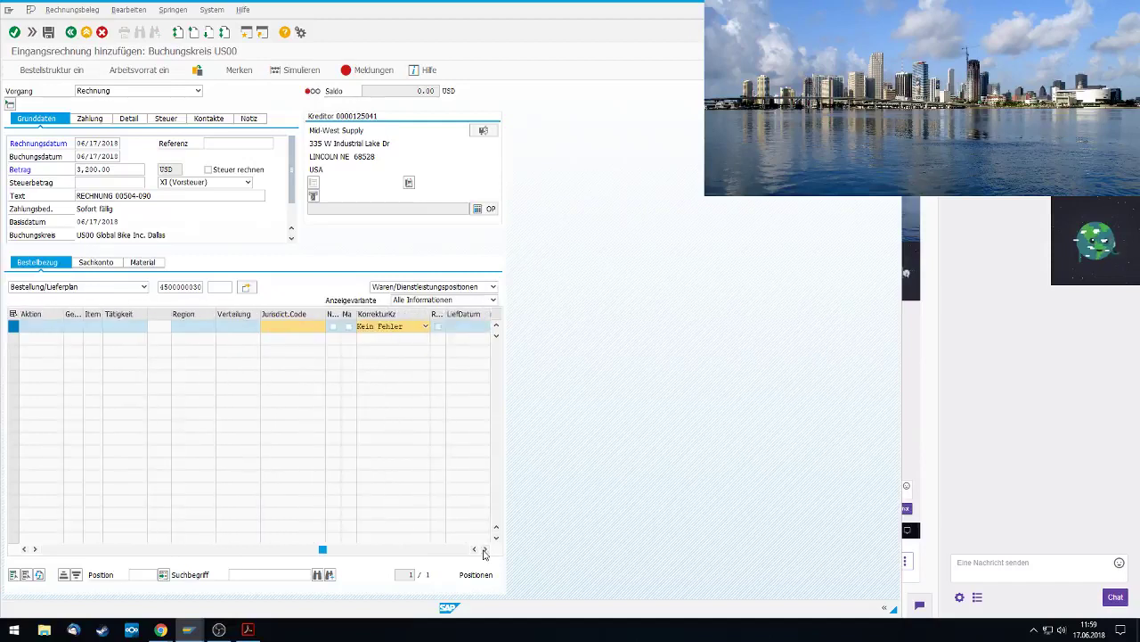
click(277, 329)
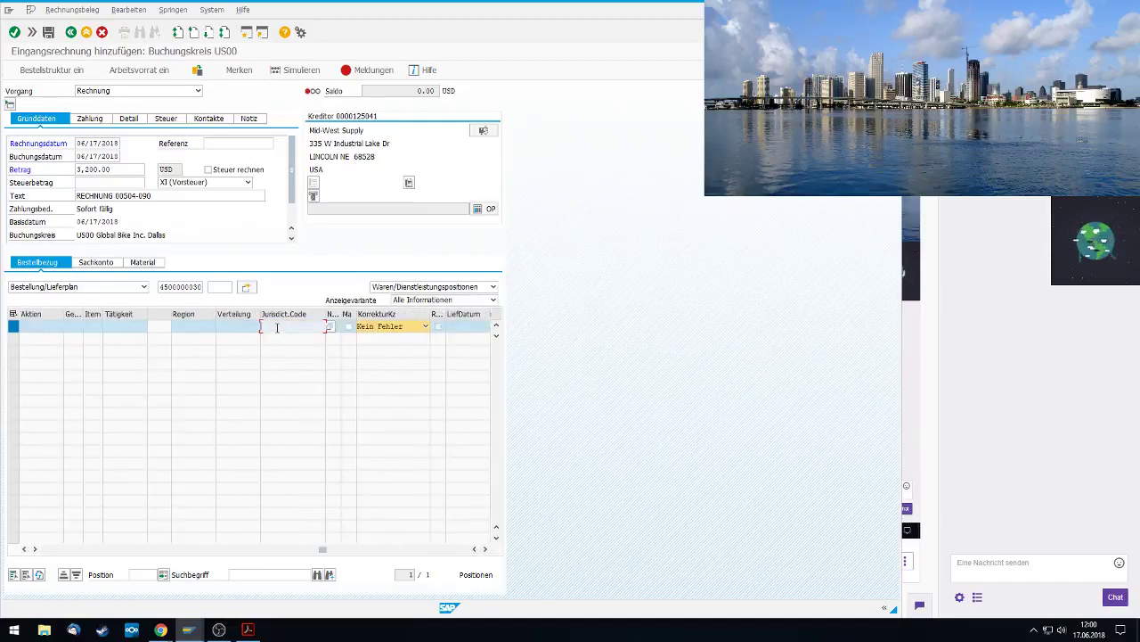
text(TX00000000)
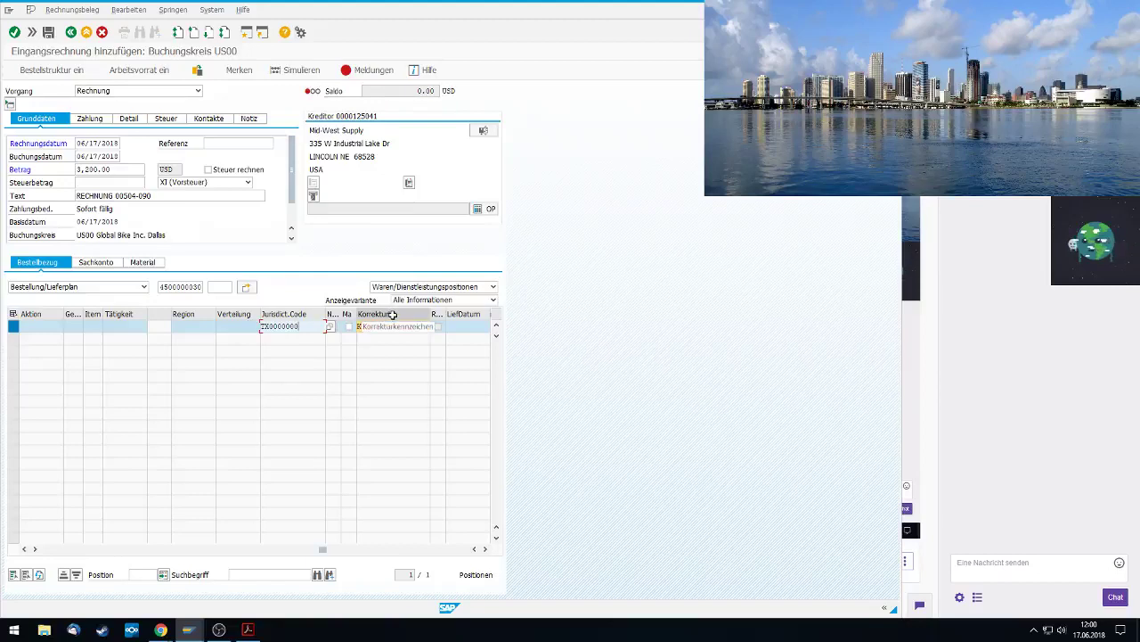
click(390, 326)
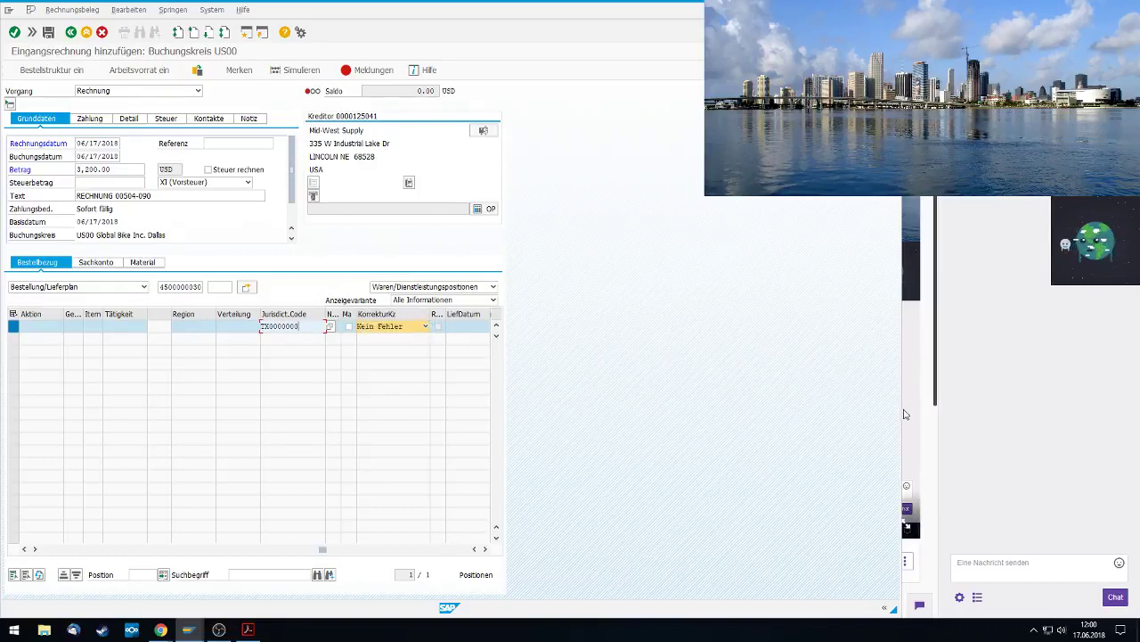
drag(900, 414, 840, 407)
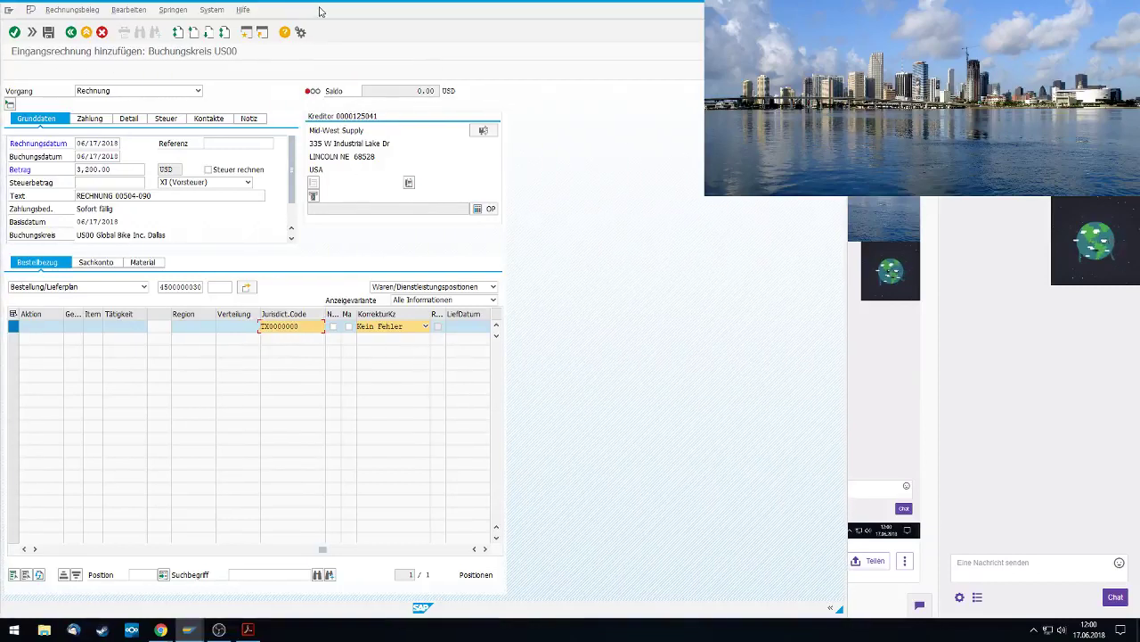
key(alt+Tab)
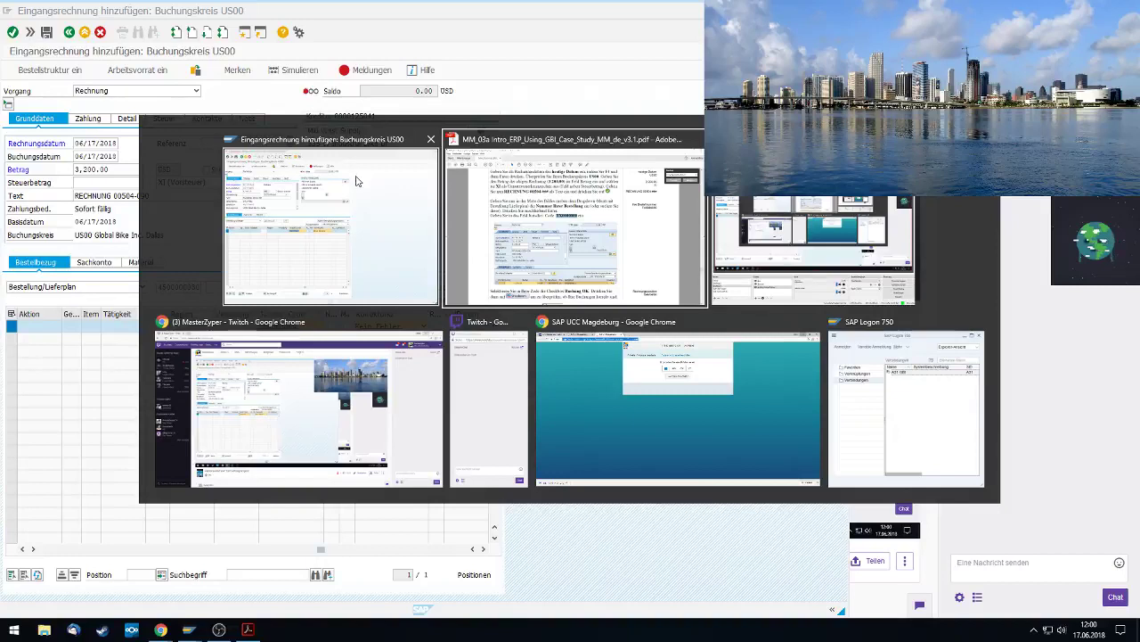
key(Tab)
key(Tab)
key(Tab)
key(Tab)
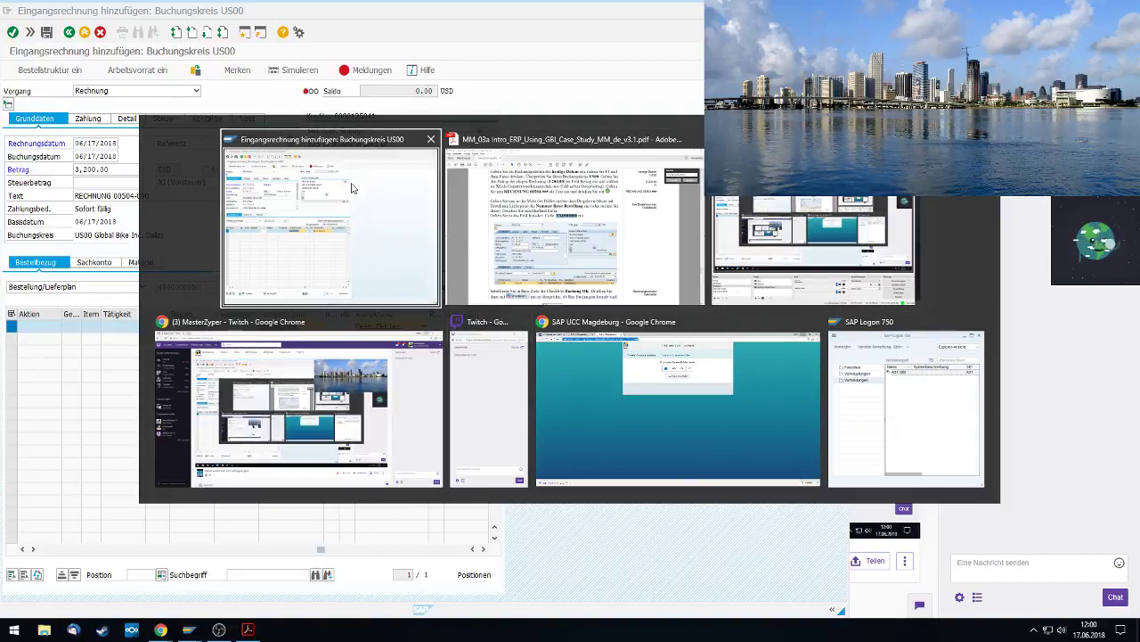
click(352, 187)
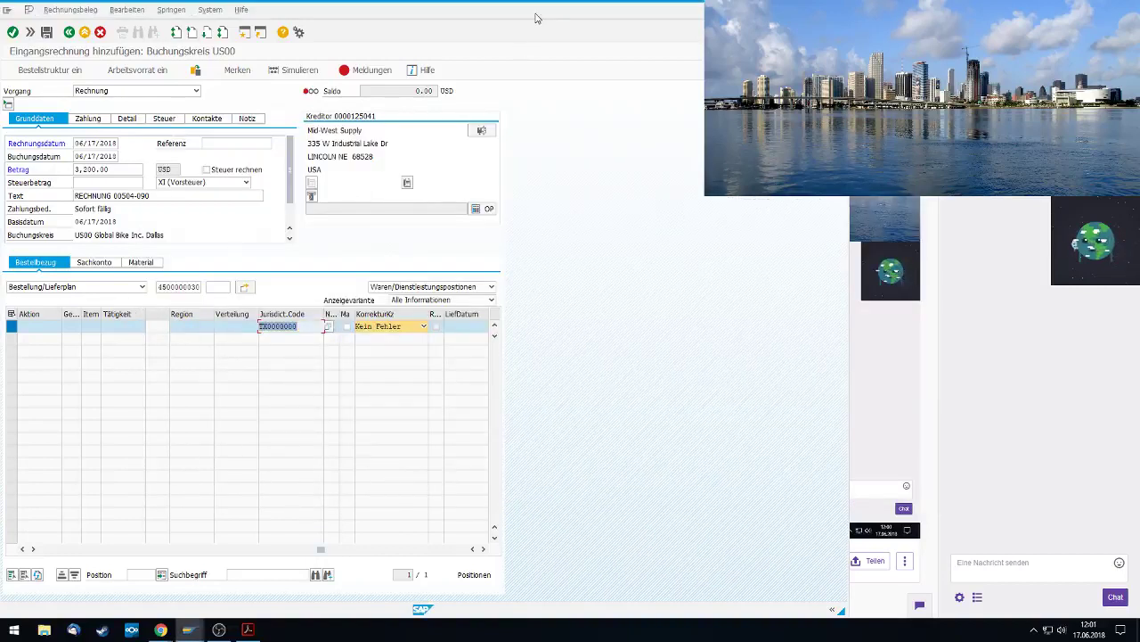
key(super+Up)
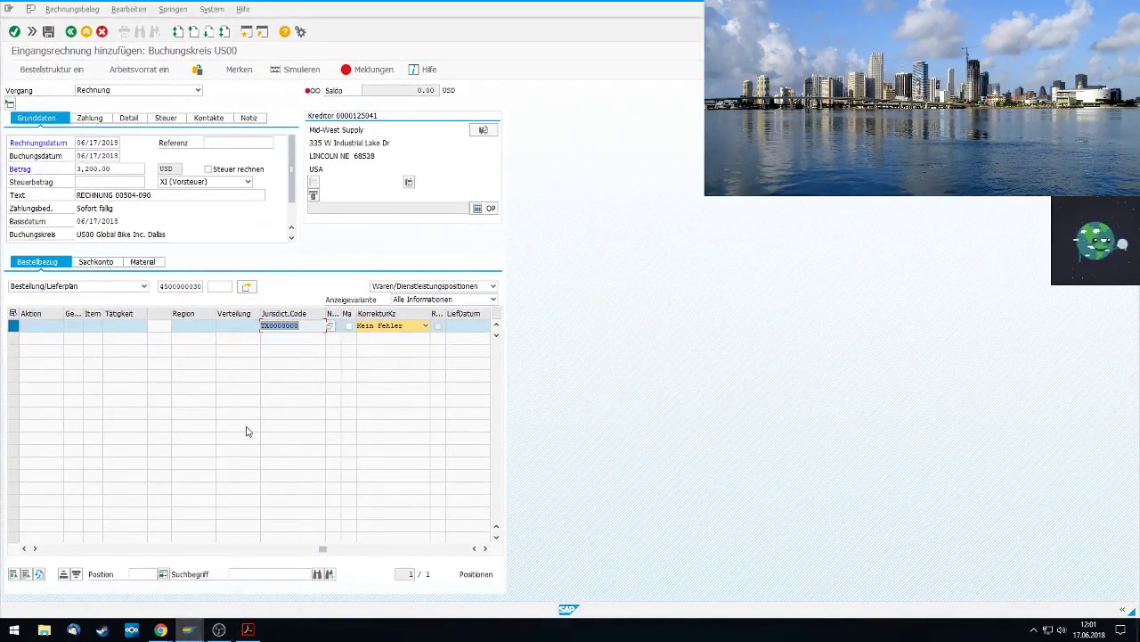
click(291, 237)
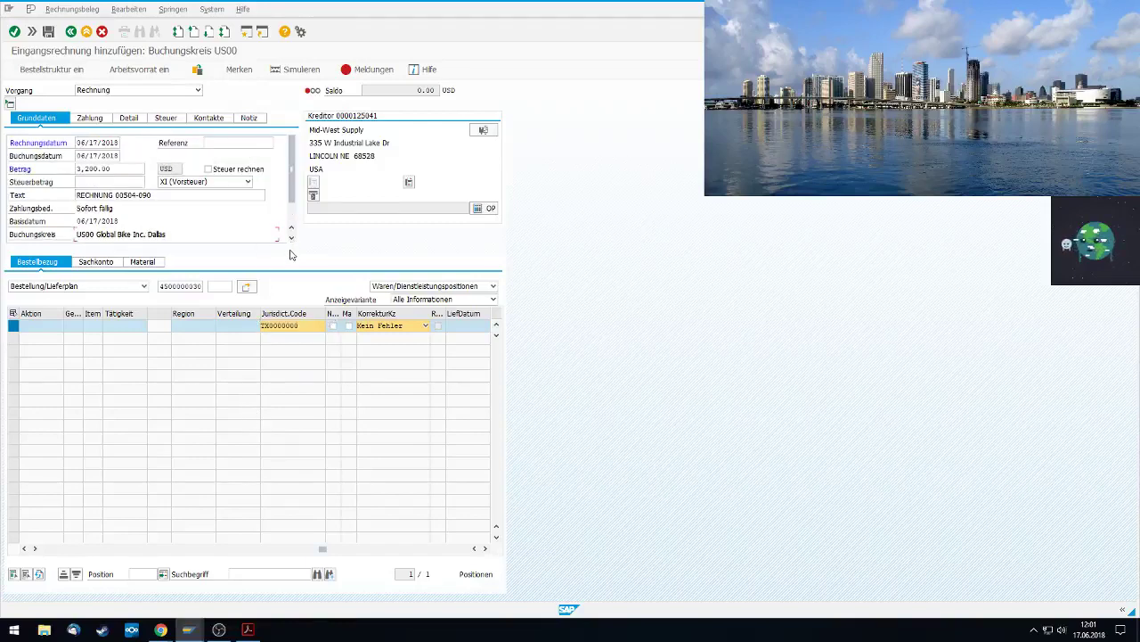
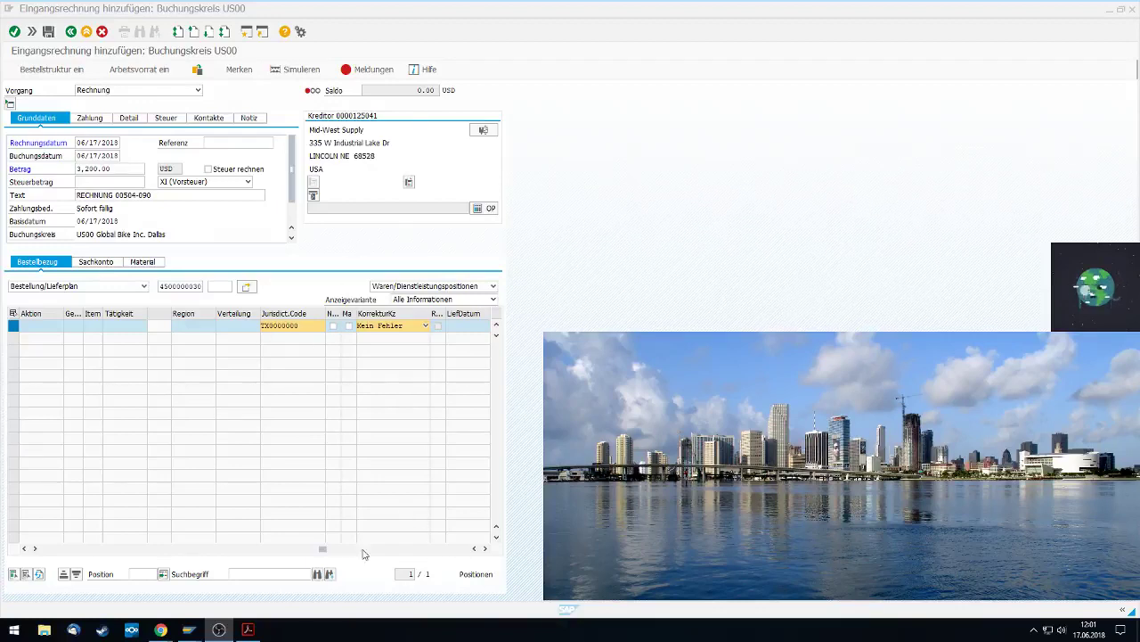
Check the invoice item's leading columns, simulate the invoice document's posting in USD, and post it
drag(323, 548, 24, 548)
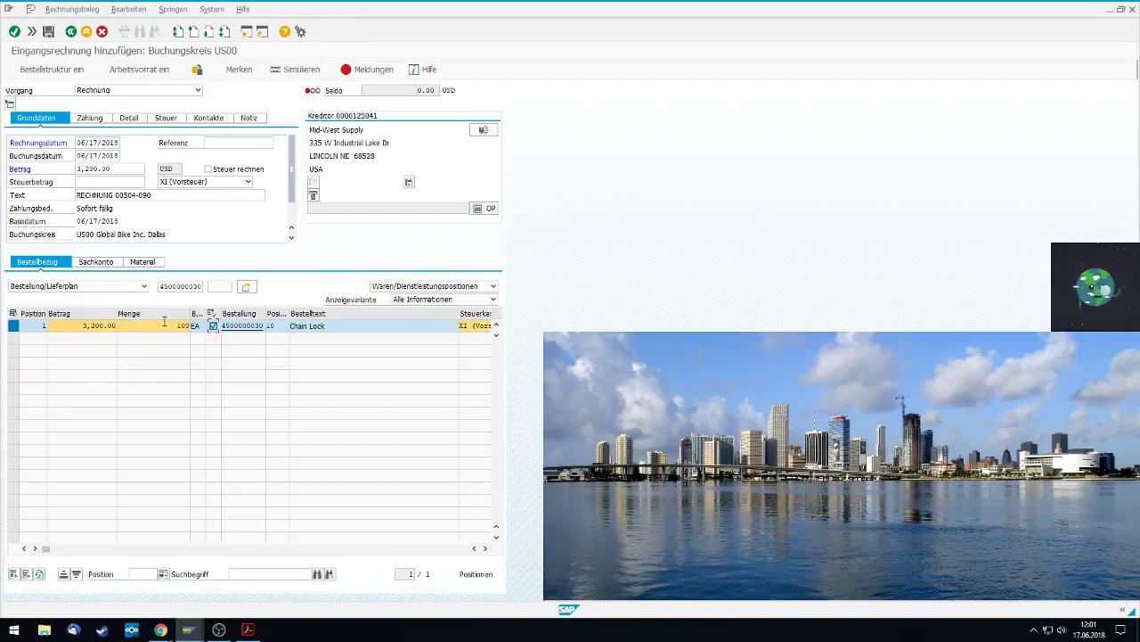
click(287, 71)
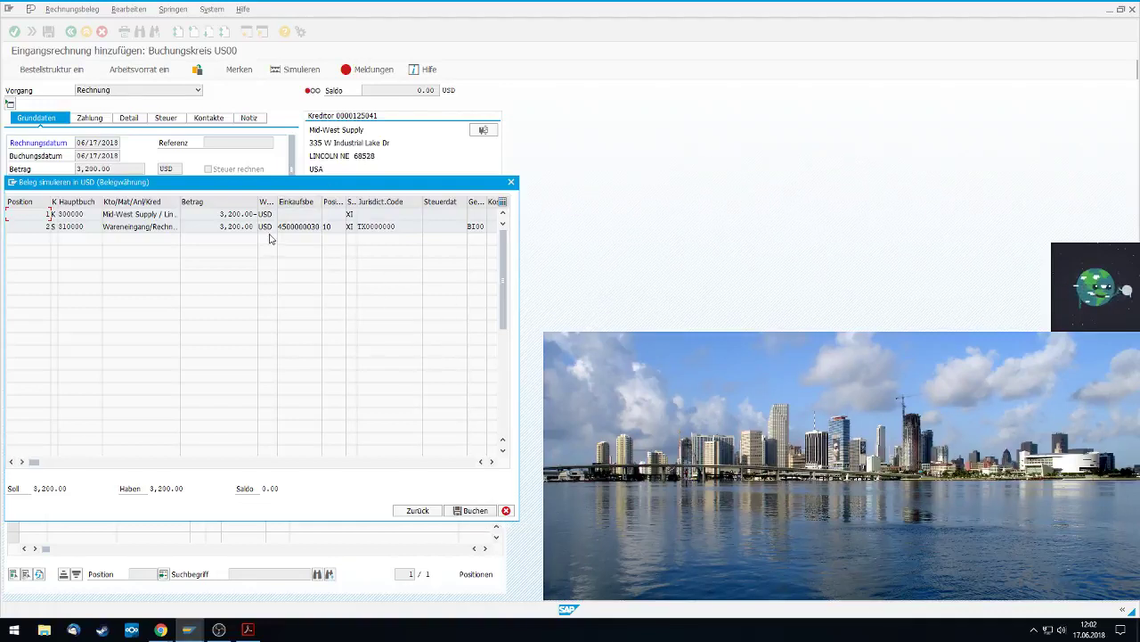
drag(288, 189, 333, 194)
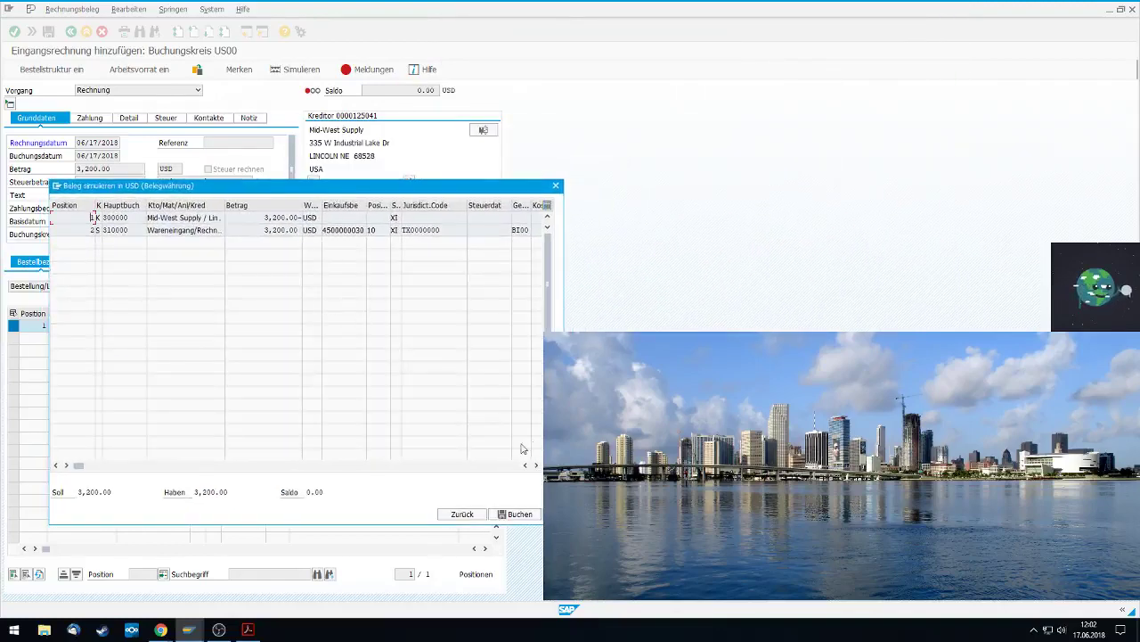
click(520, 515)
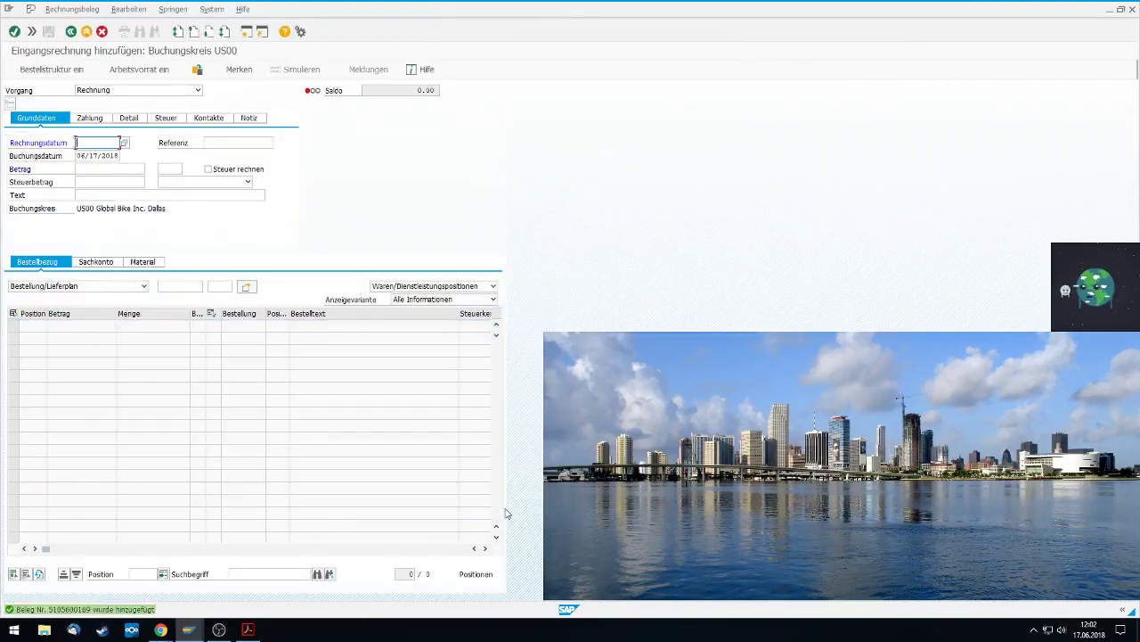
Start Snipping Tool and capture the invoice posting confirmation message in the SAP status bar
click(13, 629)
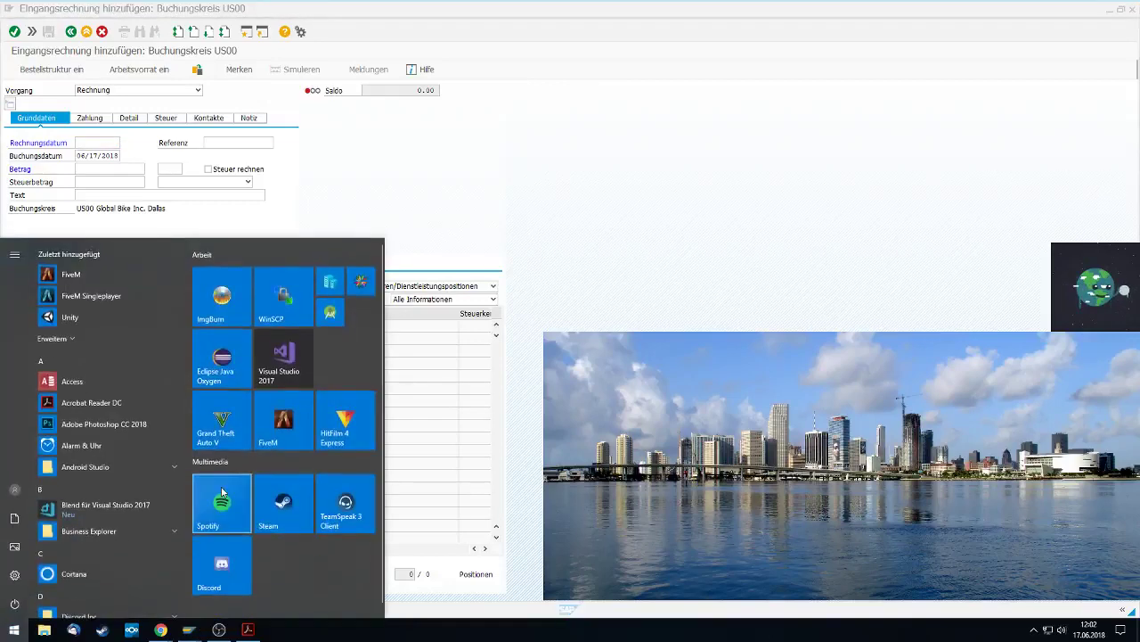
text(sn)
click(133, 314)
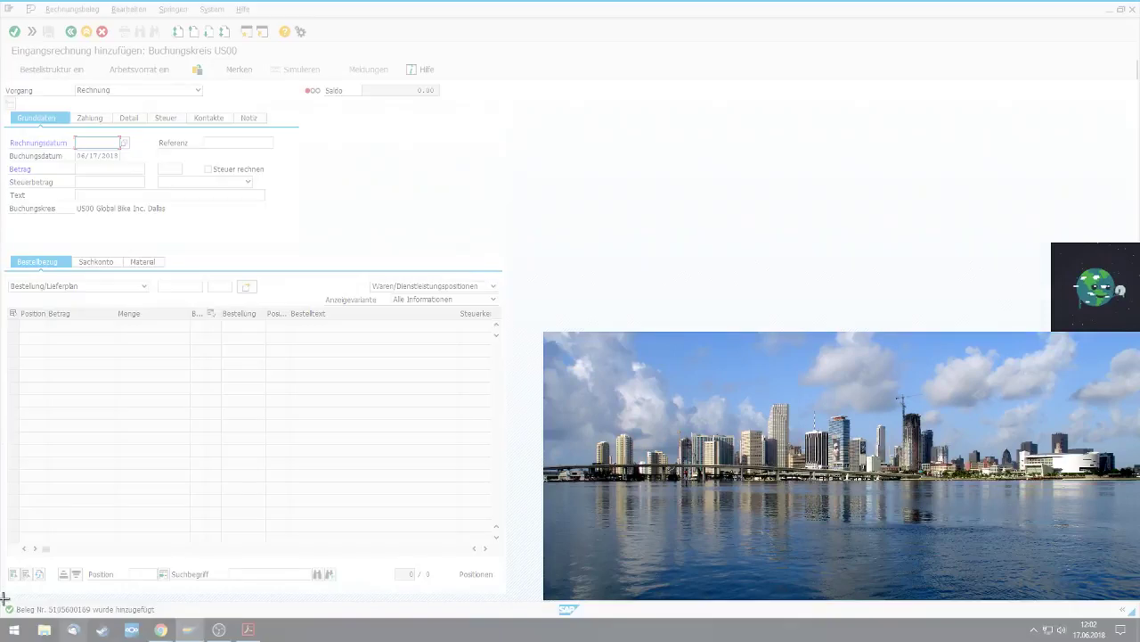
drag(3, 597, 181, 626)
Save the snip to the Desktop as a PNG file named with a run of repeated c letters, and close Snipping Tool
click(17, 438)
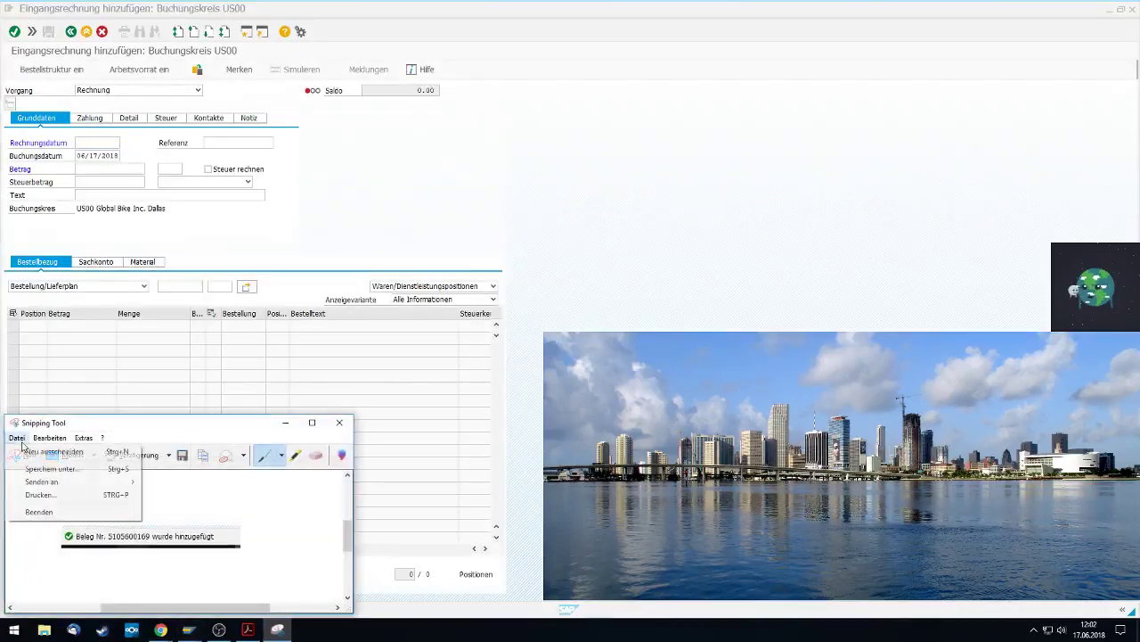
click(49, 473)
text(cccccccccccccccccccccccccccccccccccc)
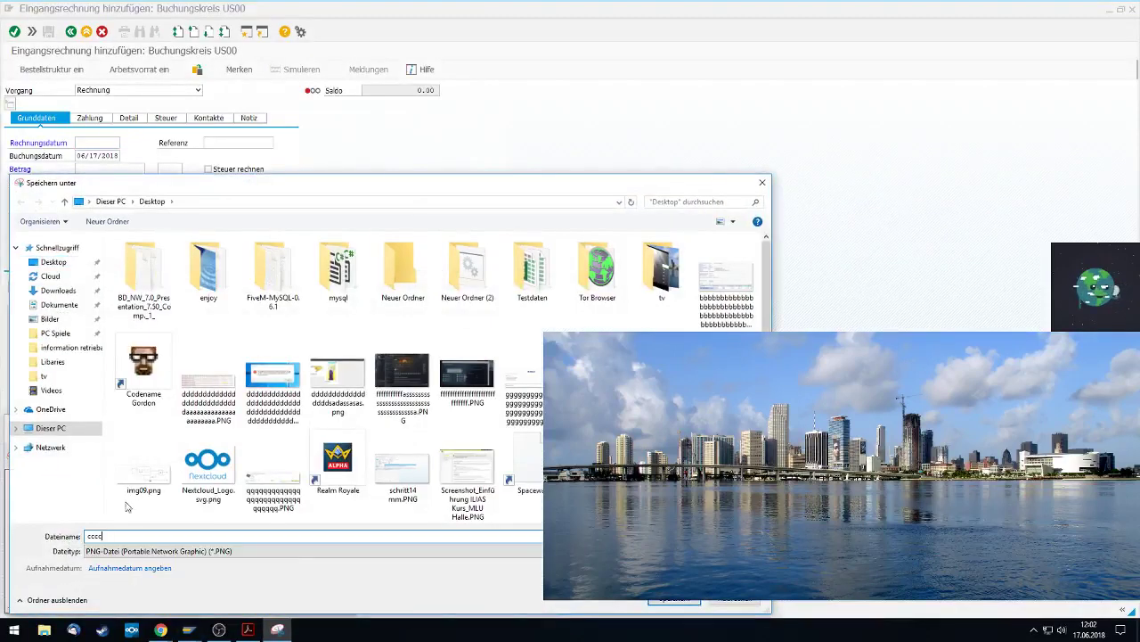
click(662, 604)
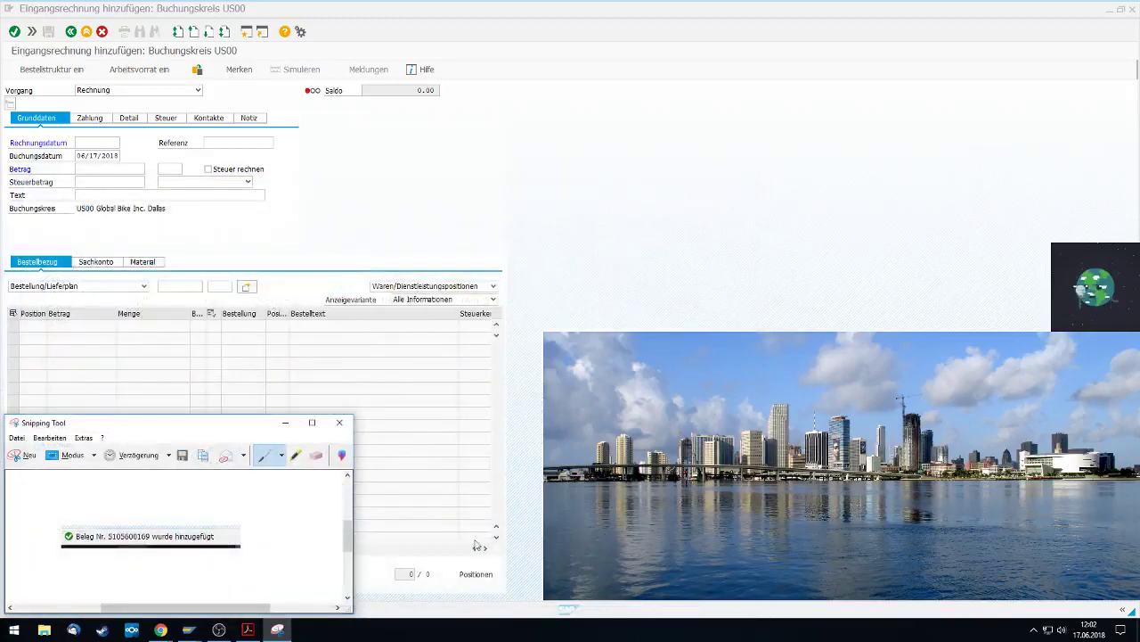
click(327, 418)
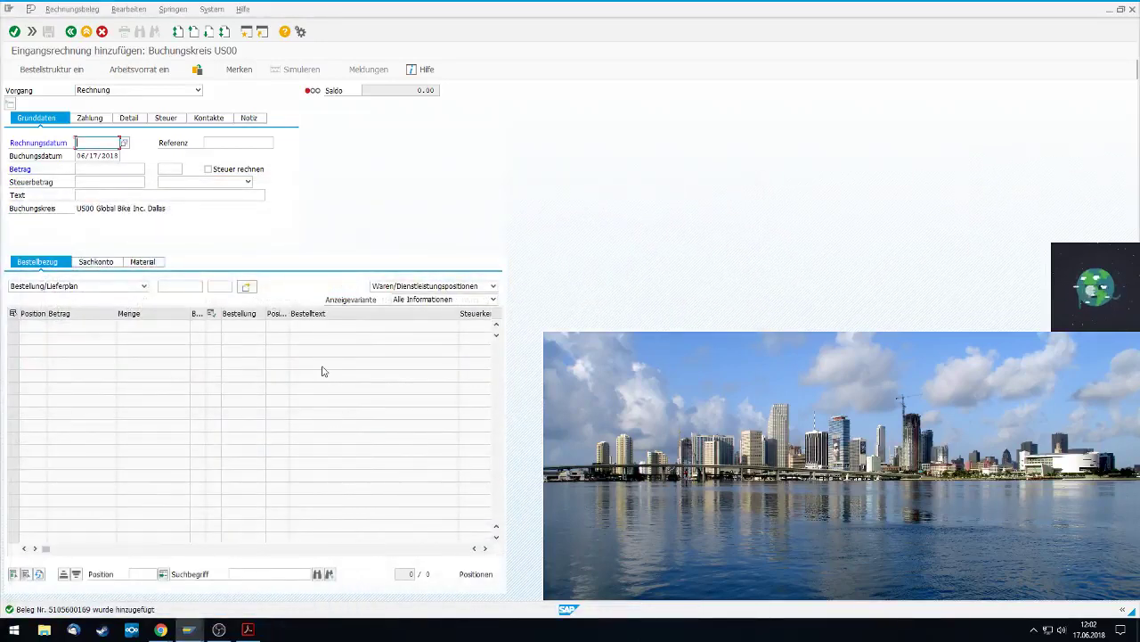
Leave invoice entry and open the purchase order through Anzeigen under Logistik, Materialwirtschaft, Einkauf, Bestellung
click(86, 31)
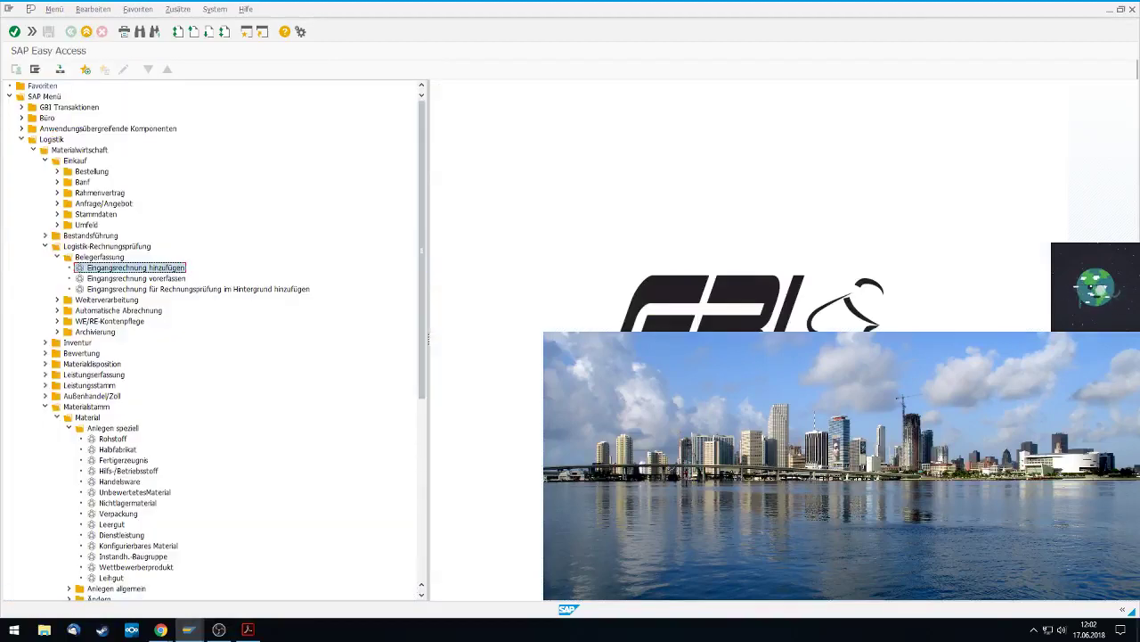
click(51, 141)
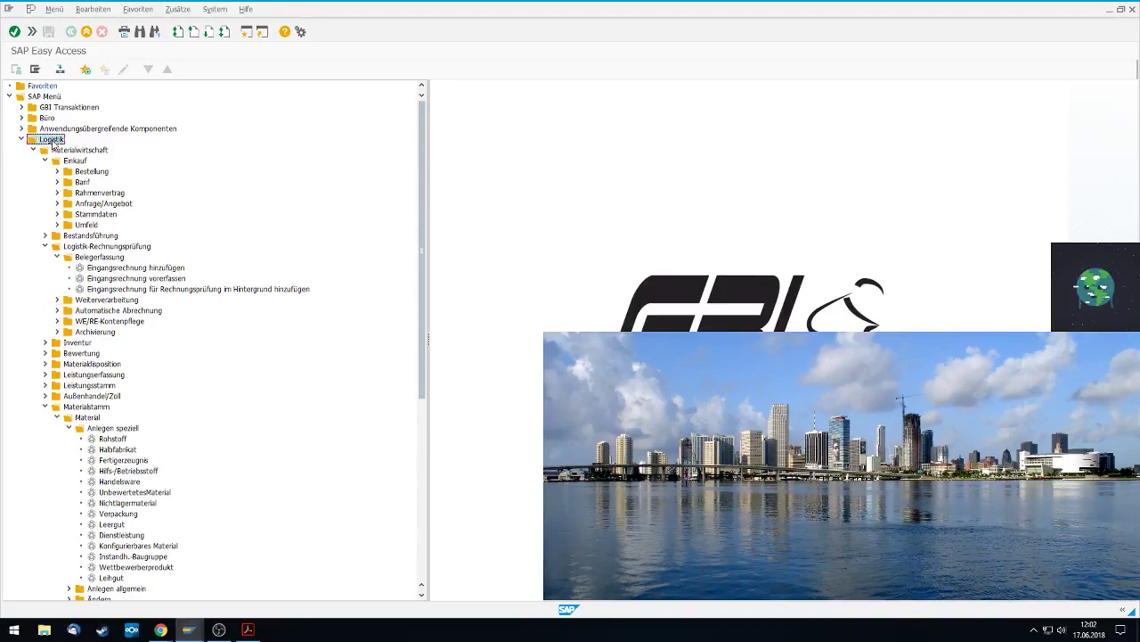
click(80, 153)
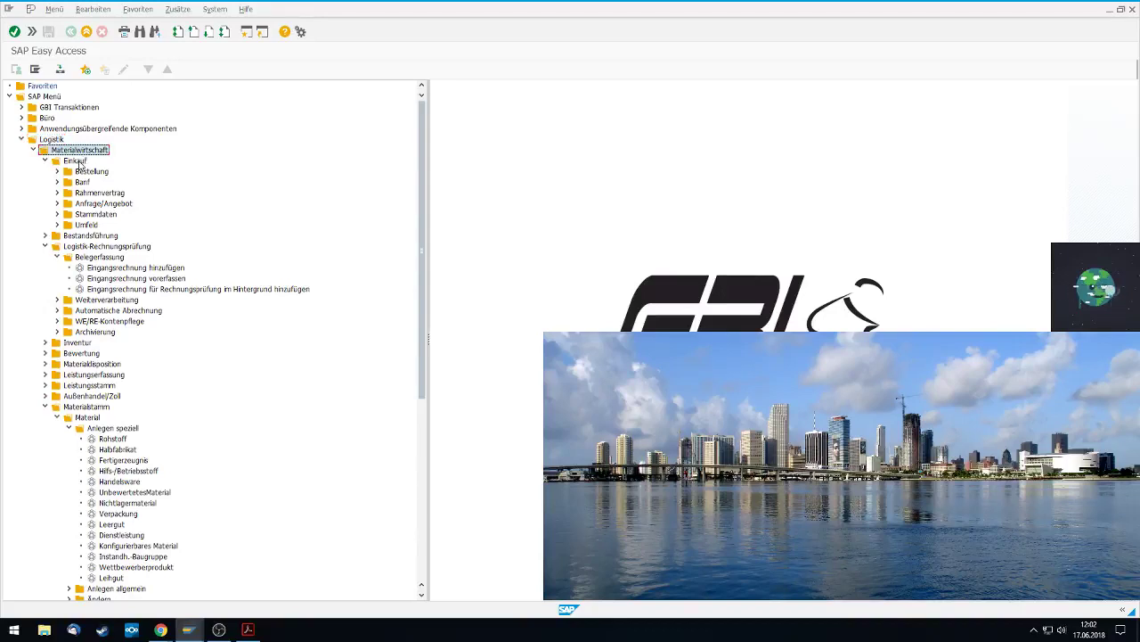
click(80, 161)
click(83, 173)
double_click(83, 173)
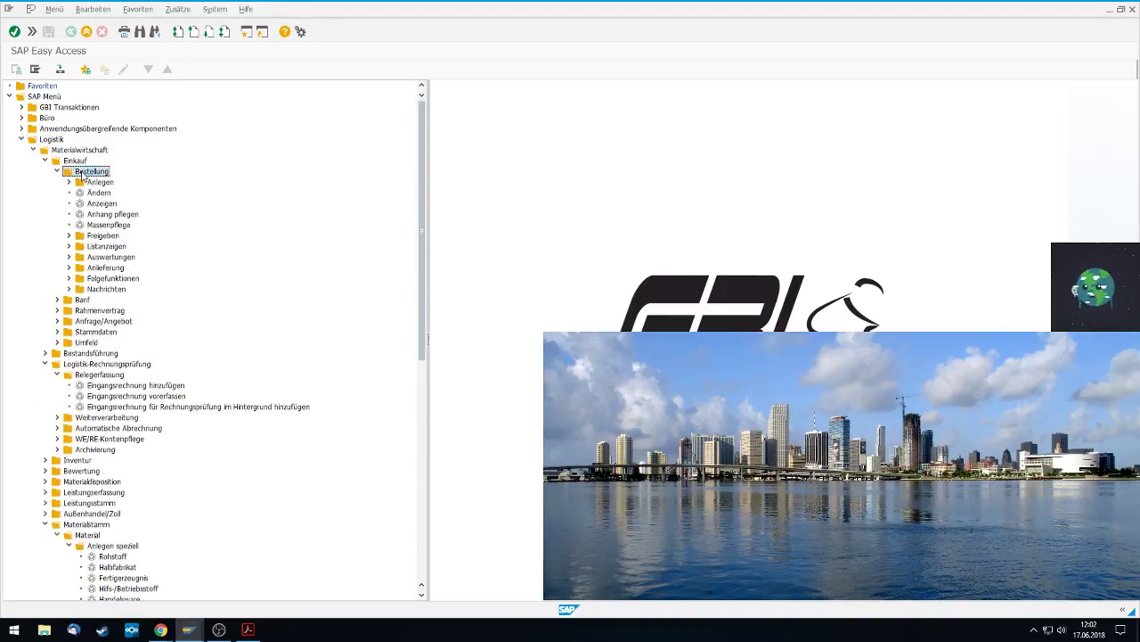
click(94, 182)
click(104, 204)
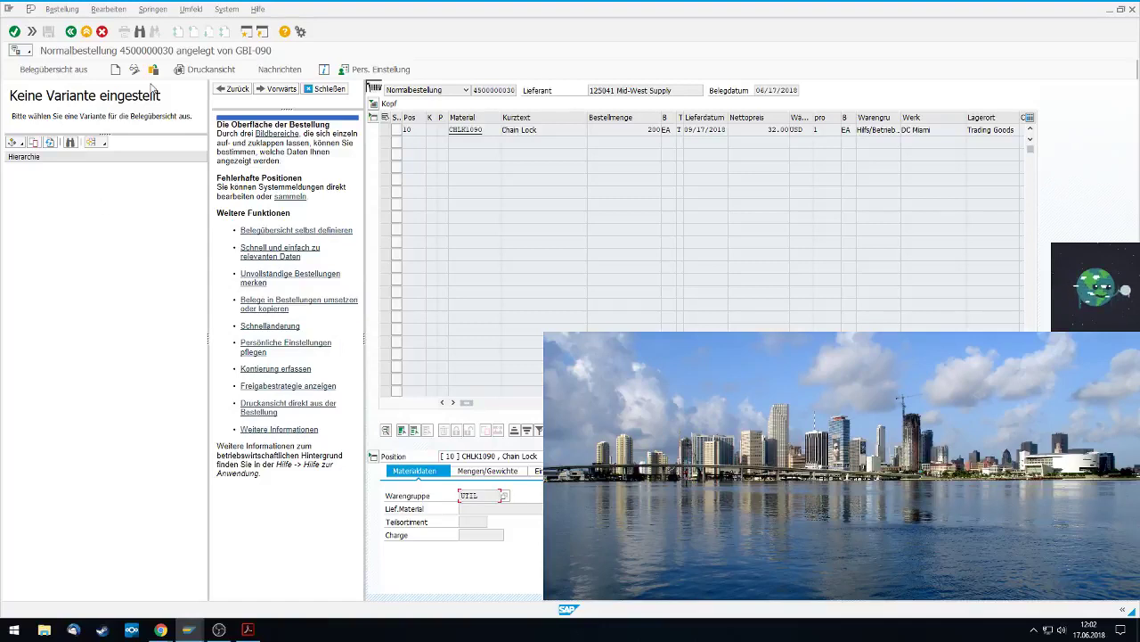
Show the purchase order history with goods and invoice receipts in the Chain Lock item's details
click(151, 71)
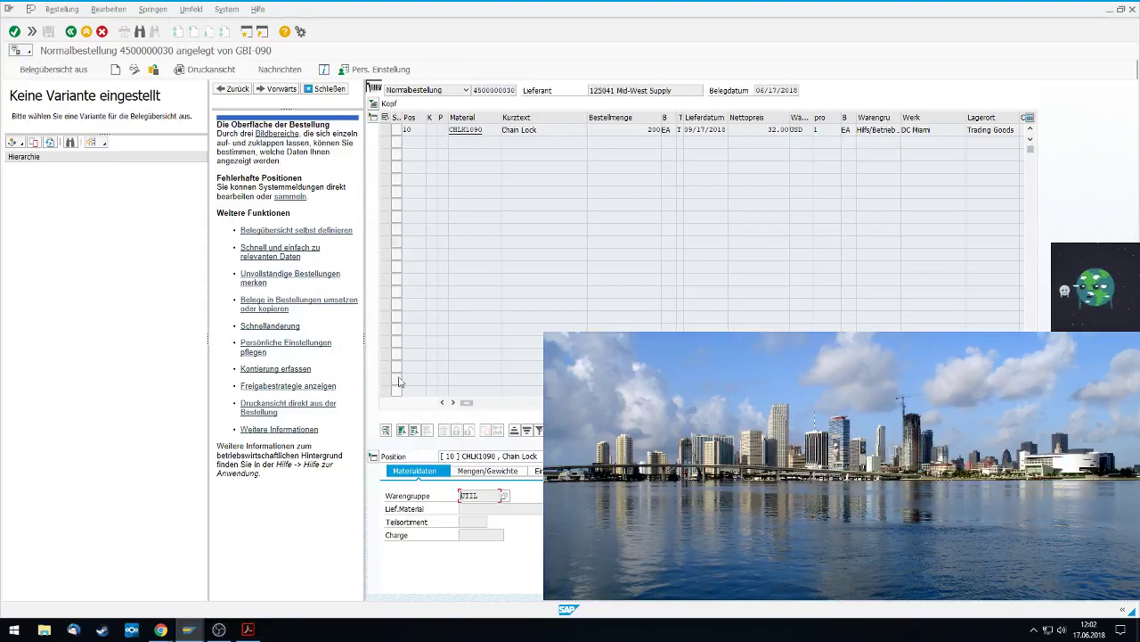
click(373, 456)
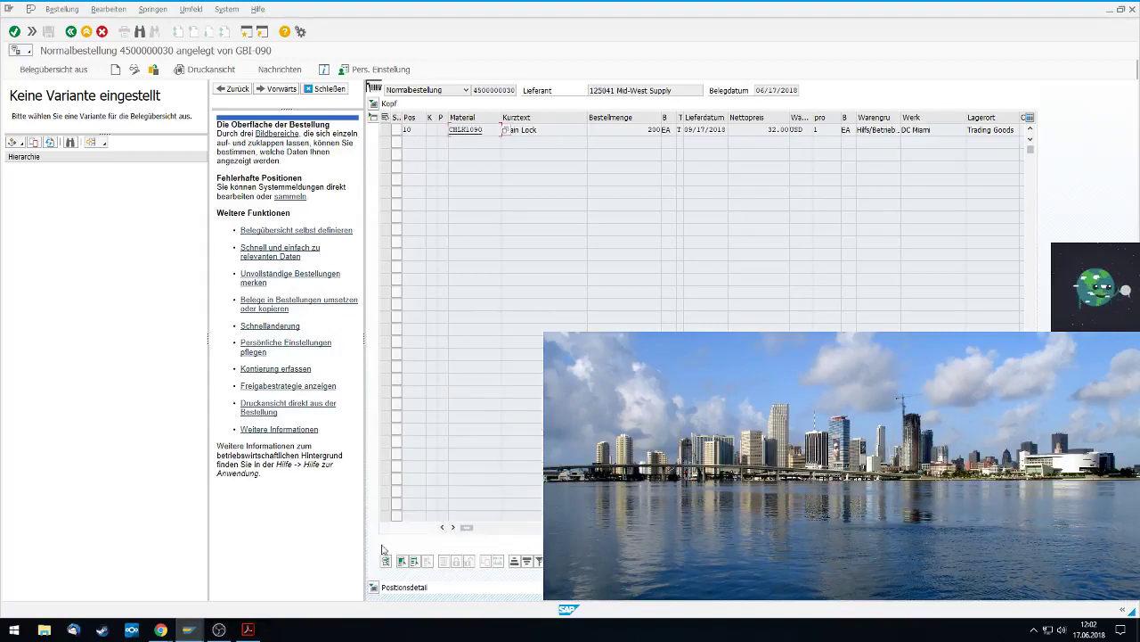
click(373, 588)
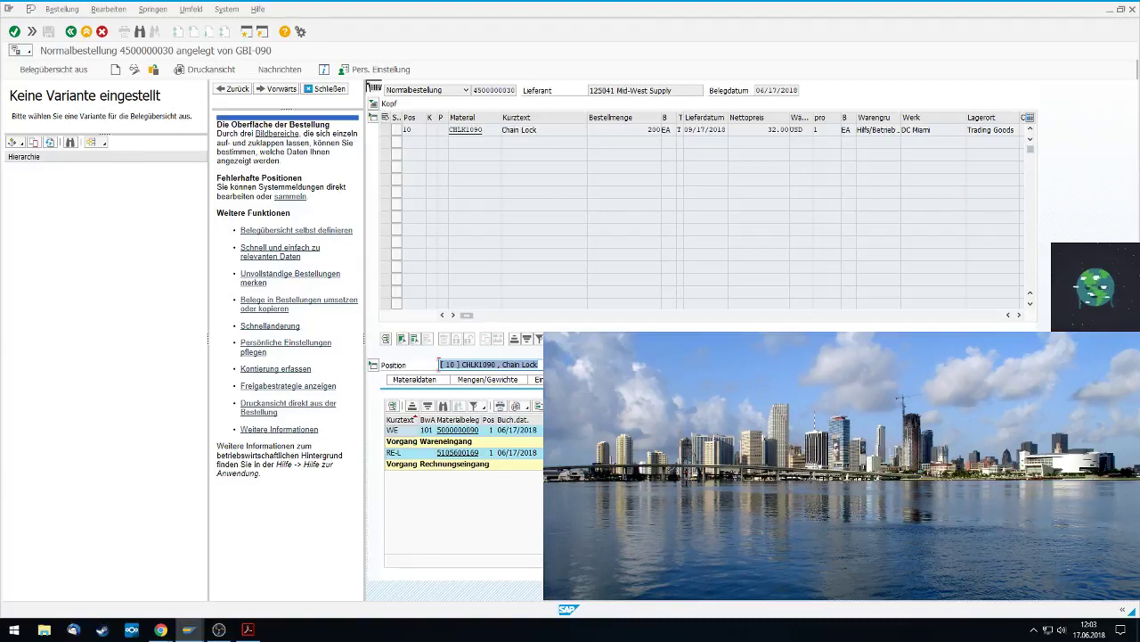
Examine the goods receipt's material document, its Beleginfo and its accounting document from the order history, and return to the purchase order
click(465, 432)
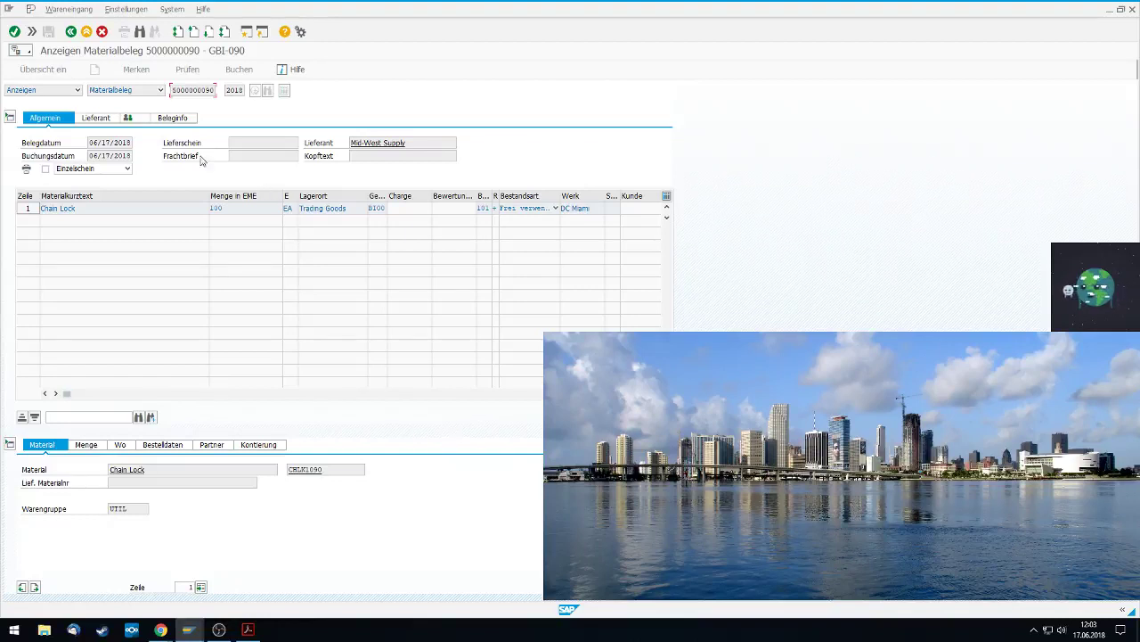
click(178, 120)
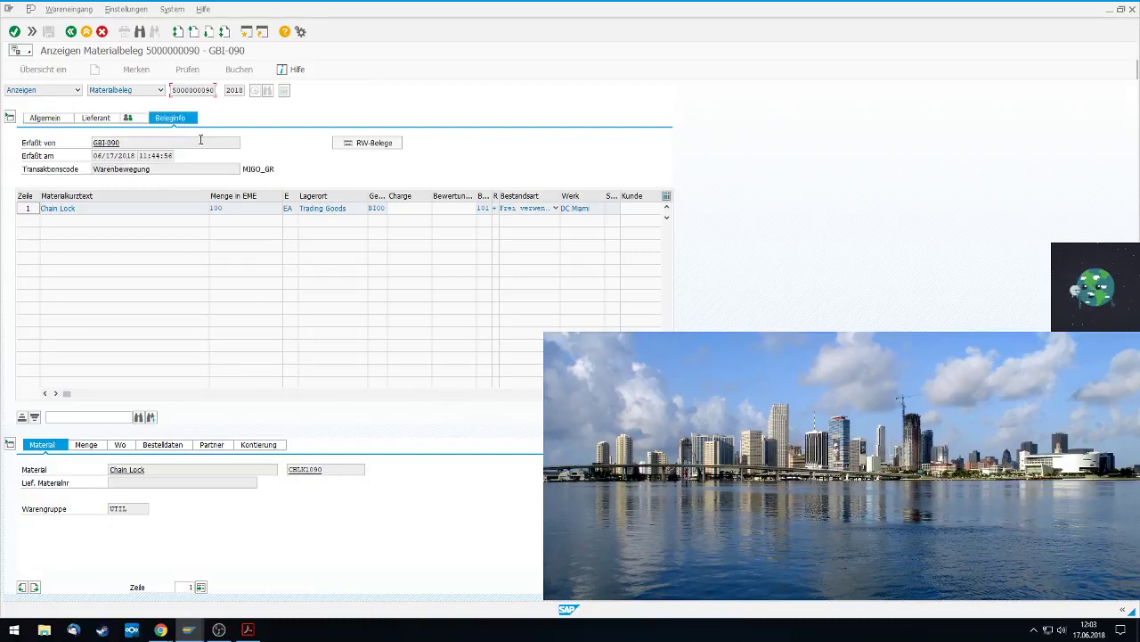
click(361, 143)
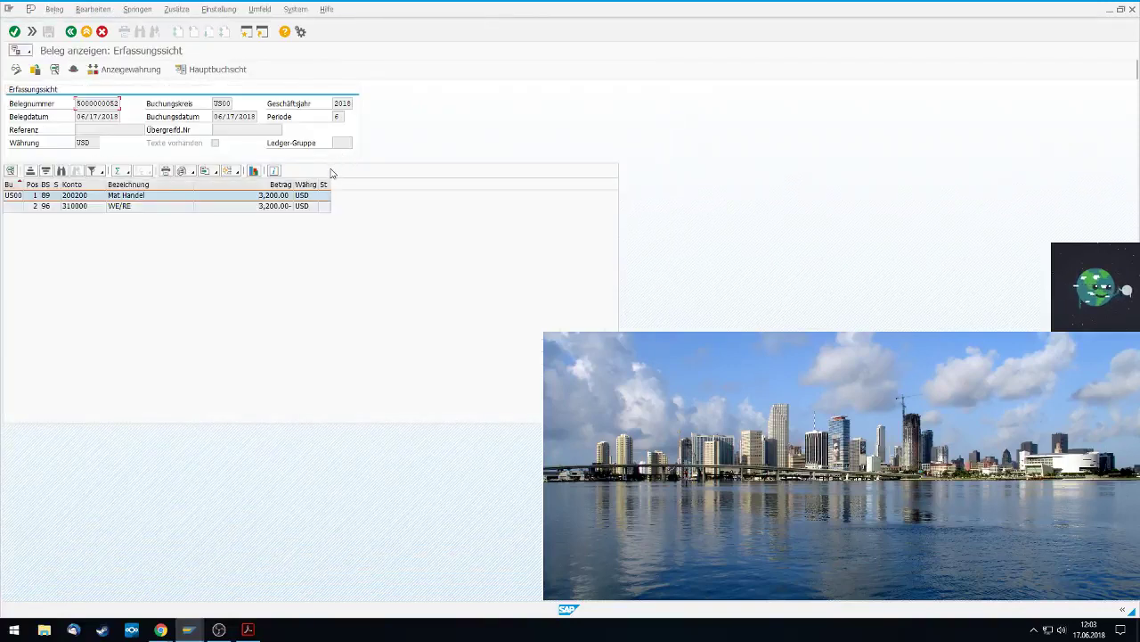
click(71, 32)
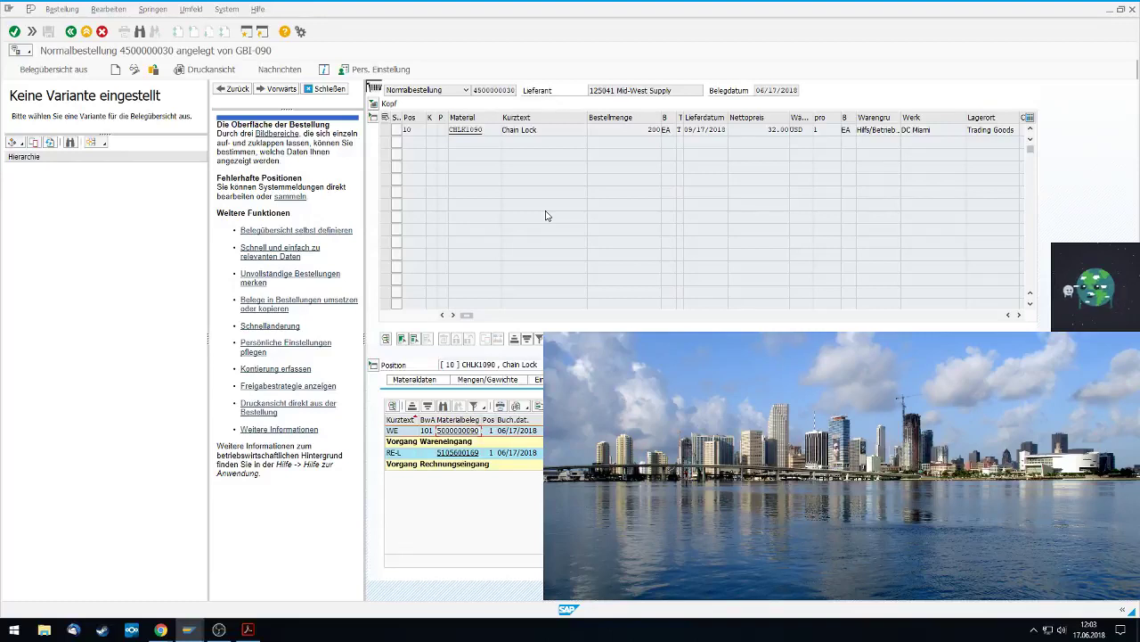
Open the invoice document from the order history, examine its follow-on accounting document, and return to the invoice
click(457, 453)
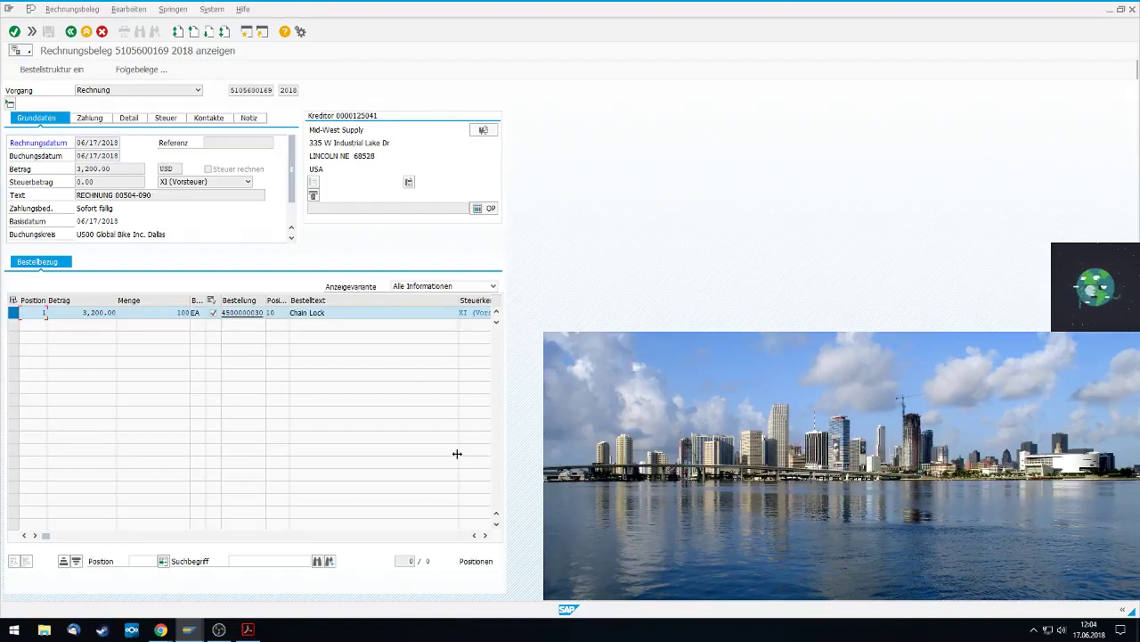
click(140, 70)
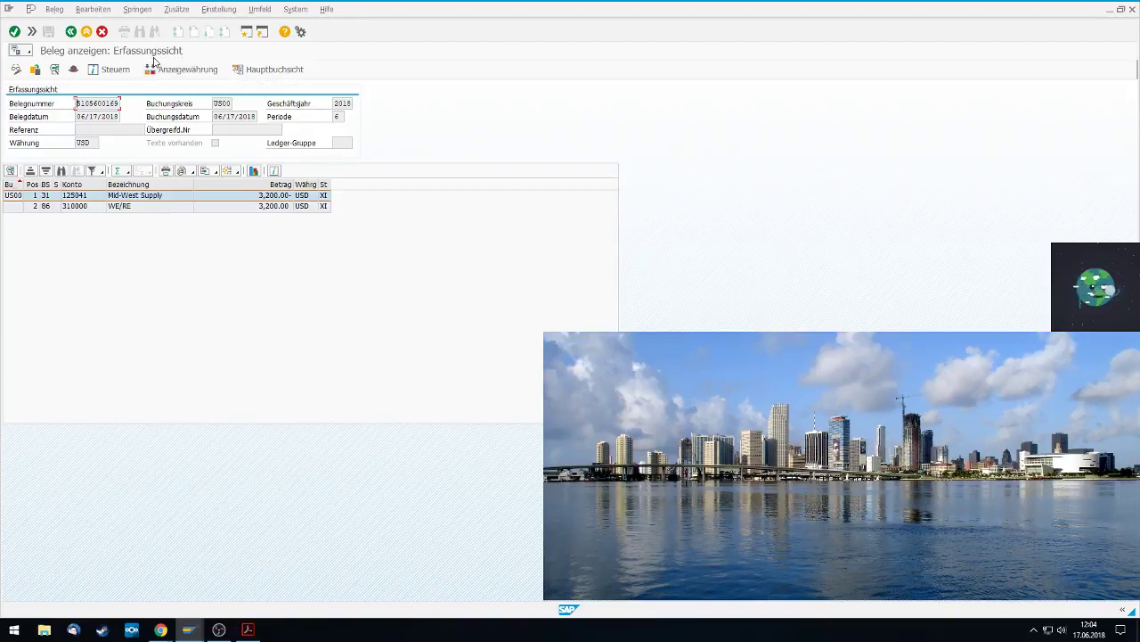
click(70, 32)
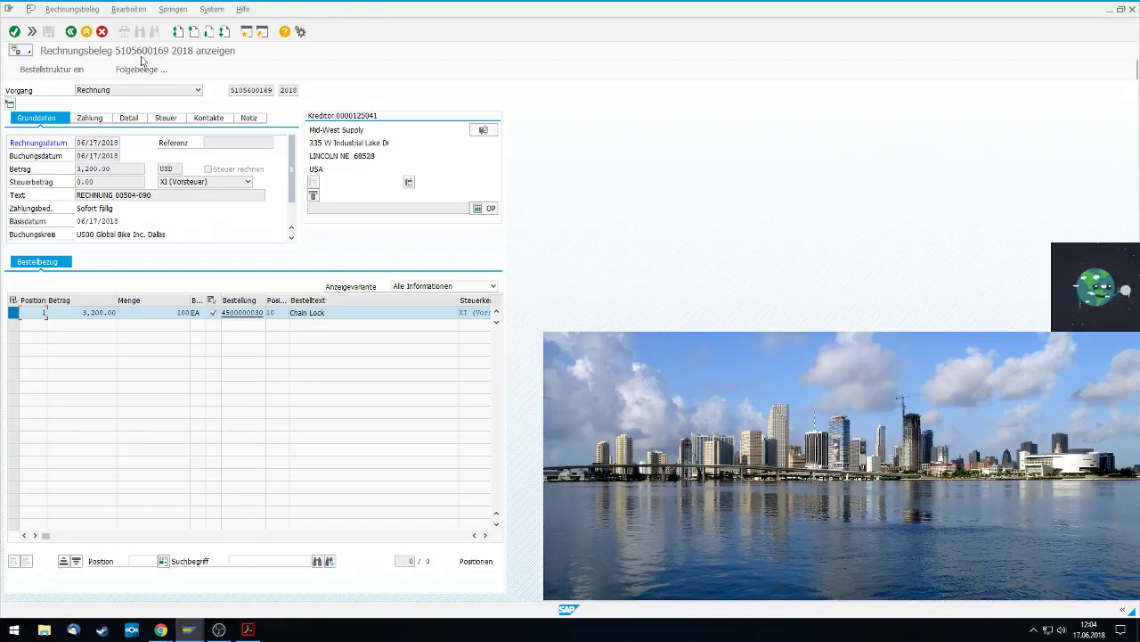
View the open line items of the vendor Mid-West Supply from the invoice, and return to the purchase order
click(489, 207)
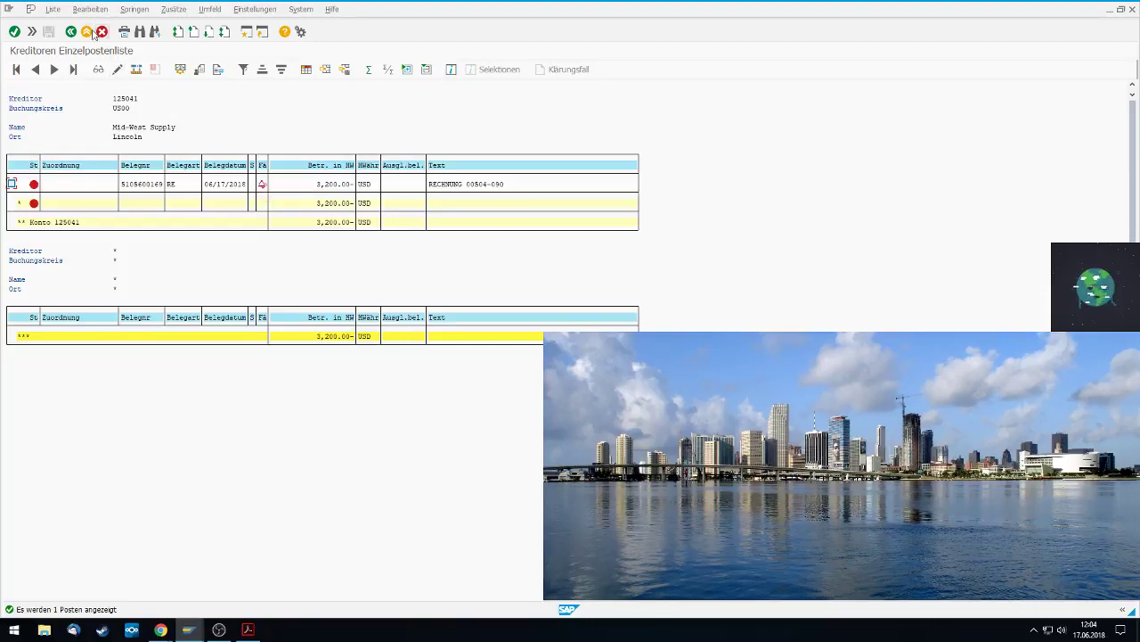
double_click(261, 185)
click(87, 32)
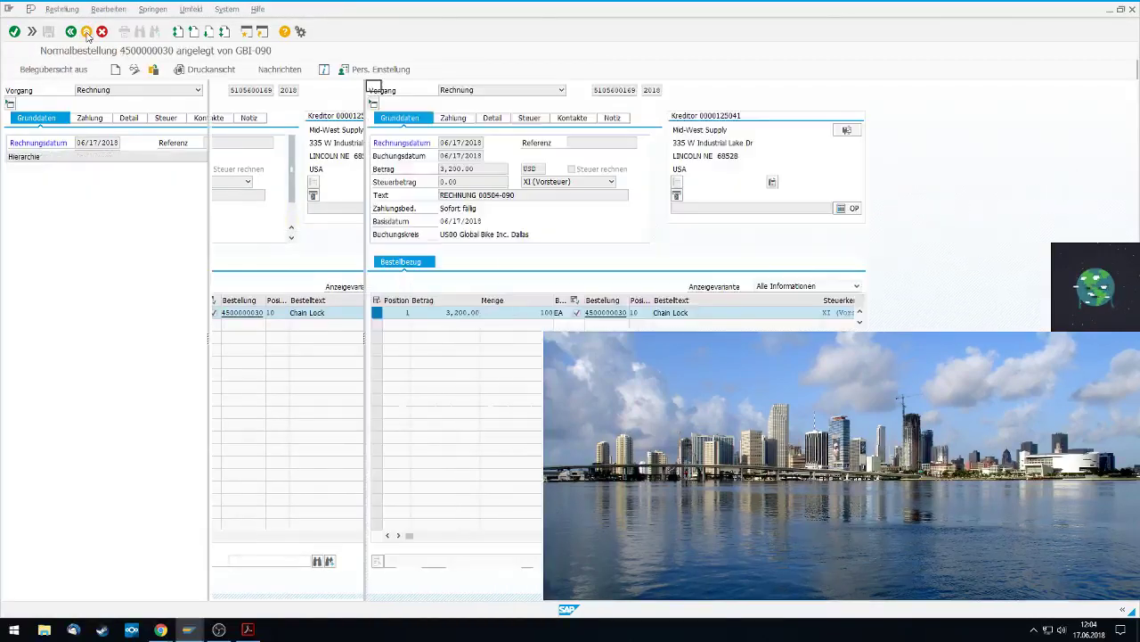
Return to the SAP menu and open WE zur Bestellung (MIGO) in Bestandsführung under Warenbewegung, Wareneingang, Zur Bestellung
click(86, 32)
click(86, 32)
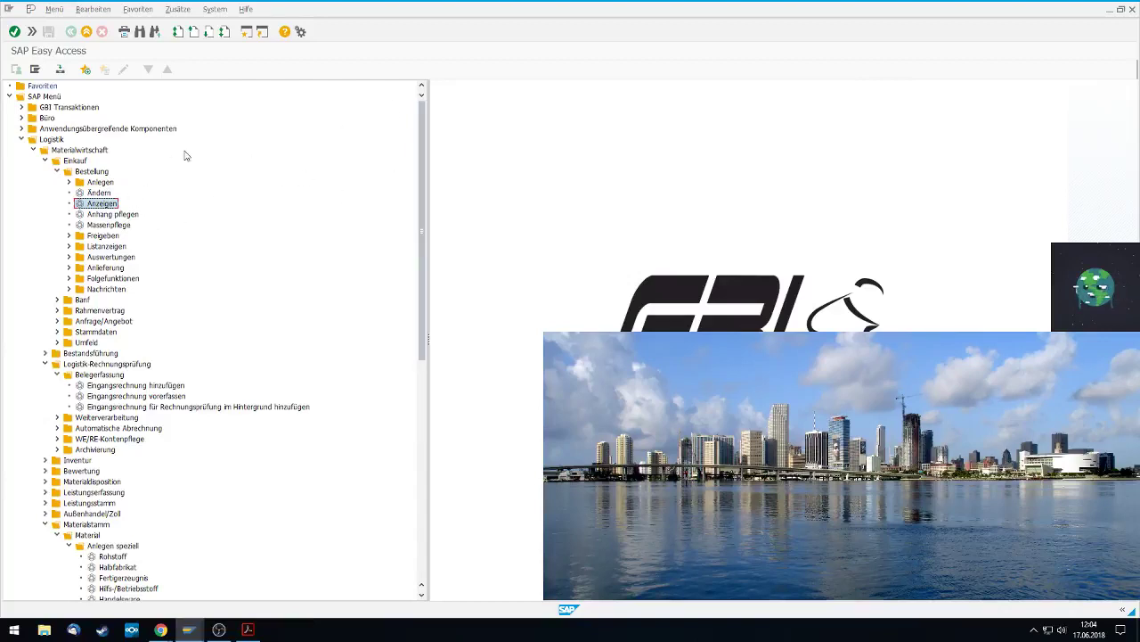
click(52, 142)
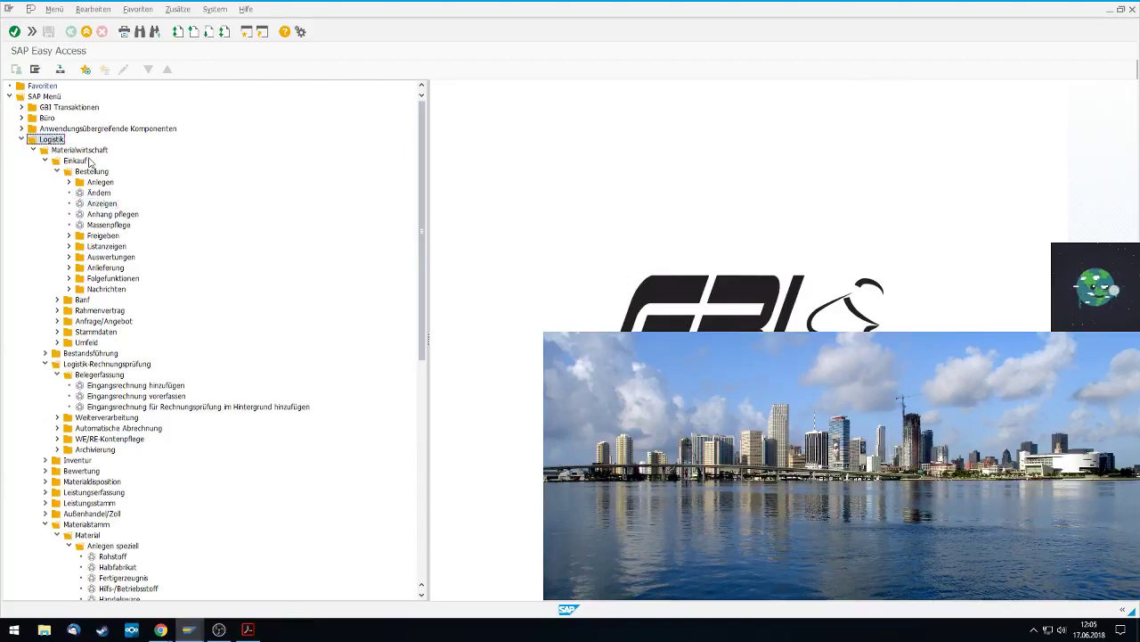
click(92, 151)
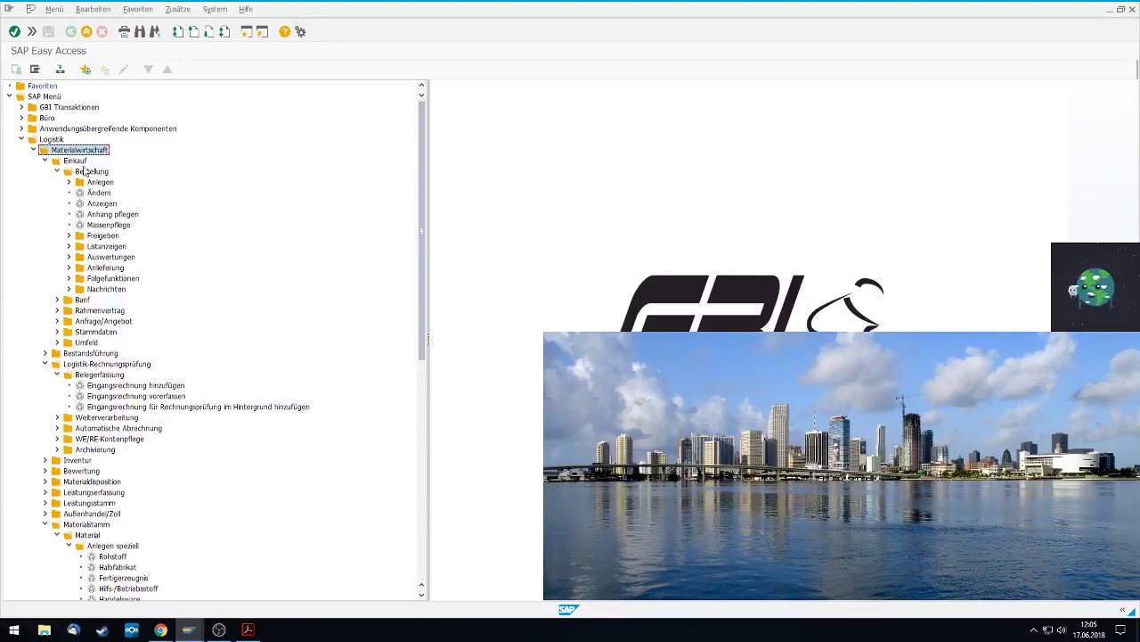
click(48, 355)
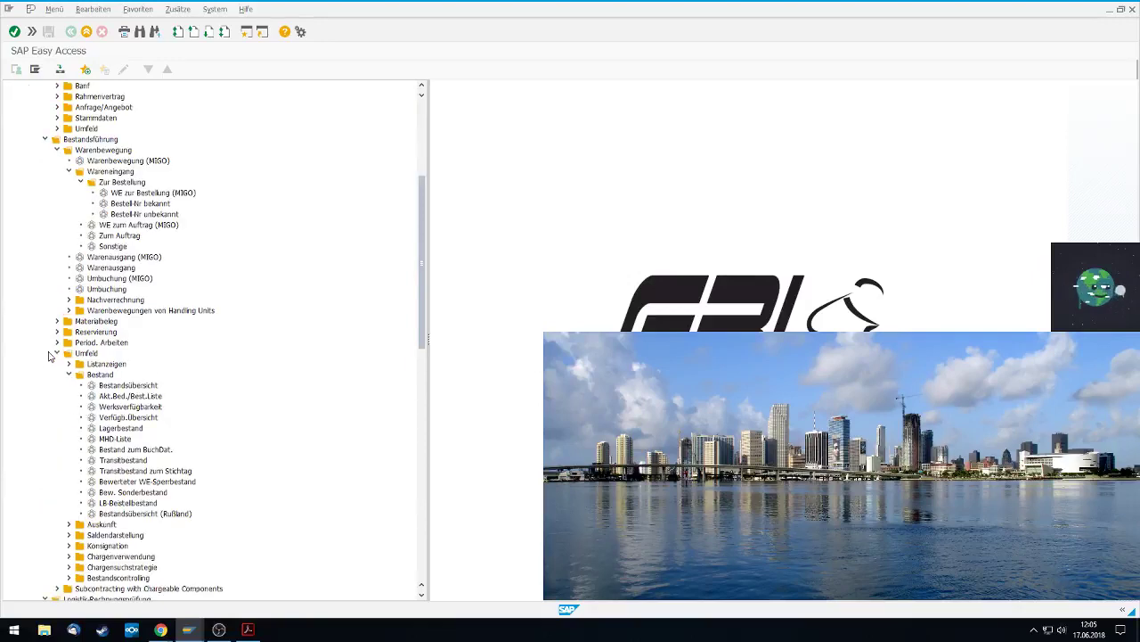
click(81, 152)
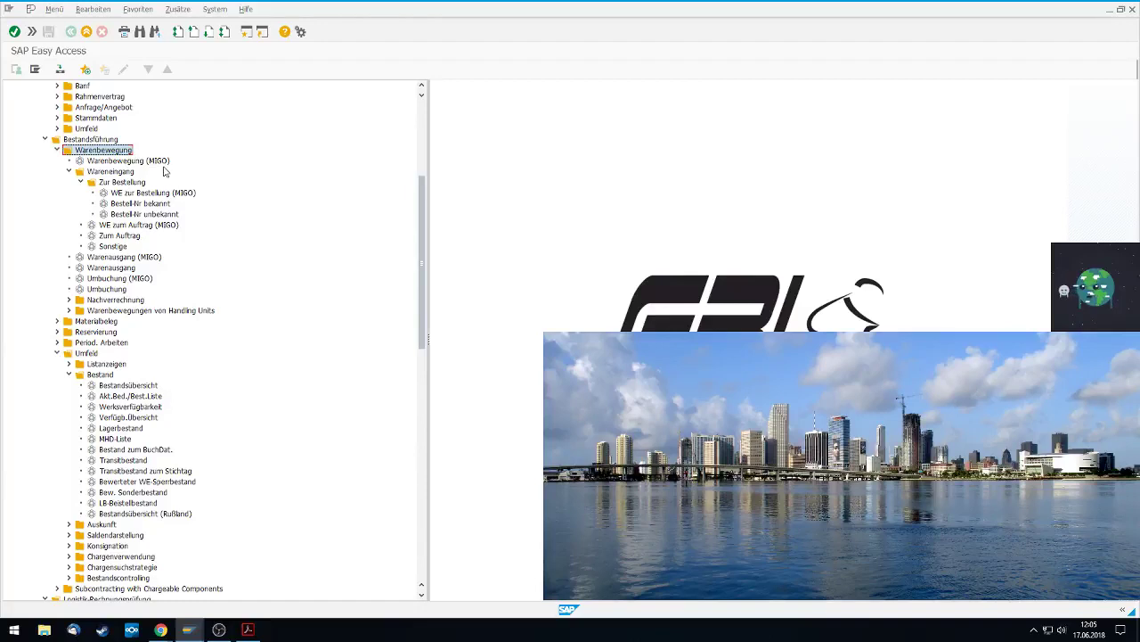
click(130, 160)
click(111, 171)
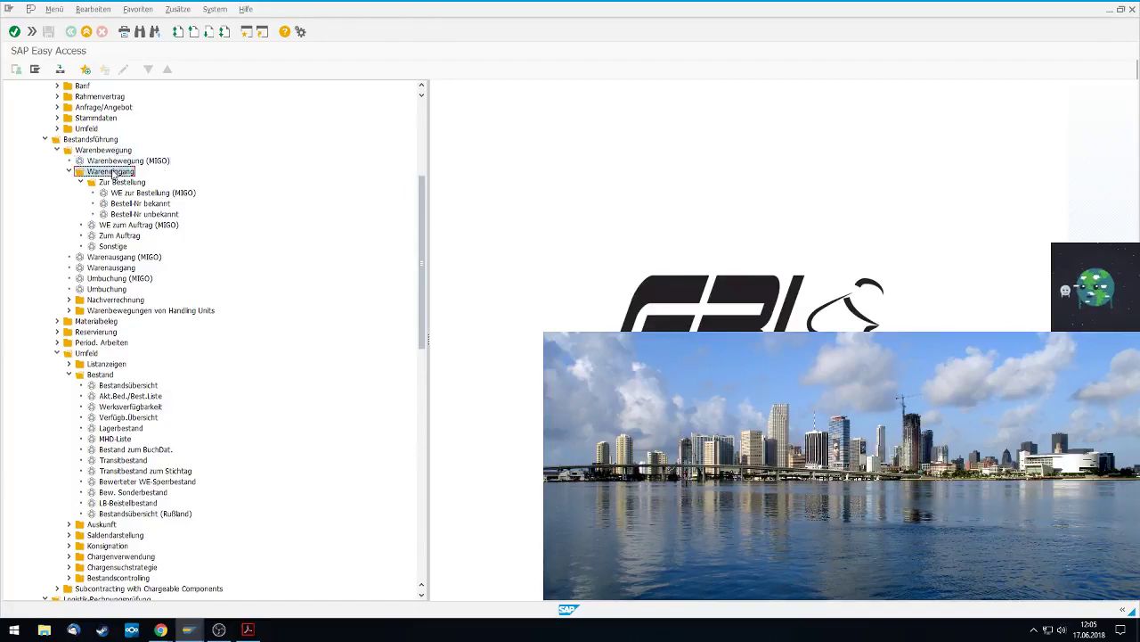
click(128, 183)
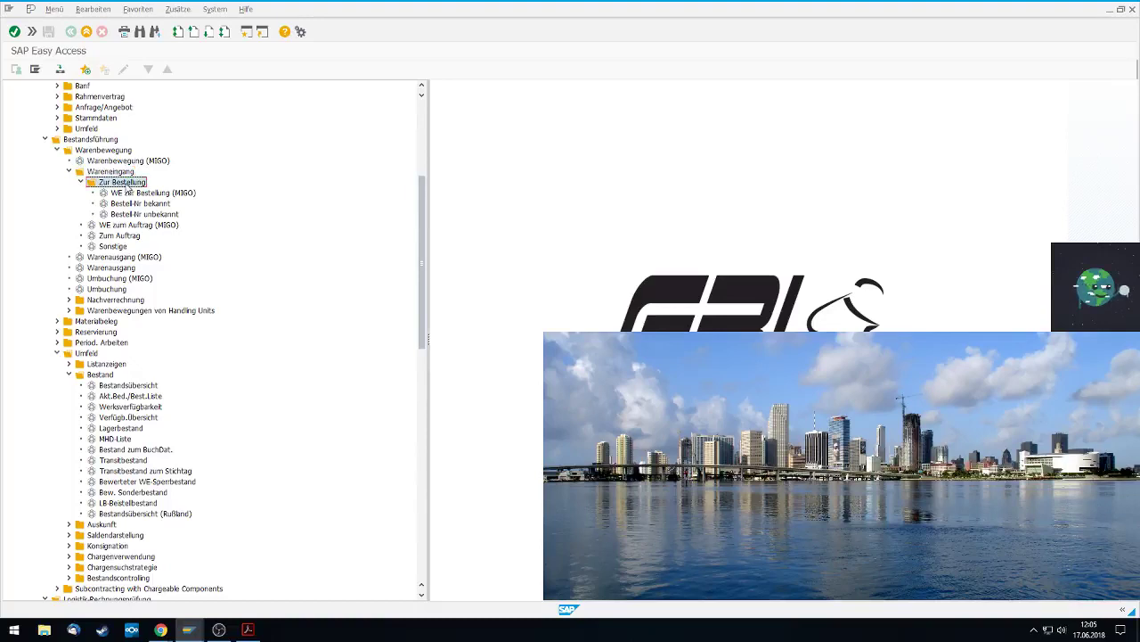
click(143, 193)
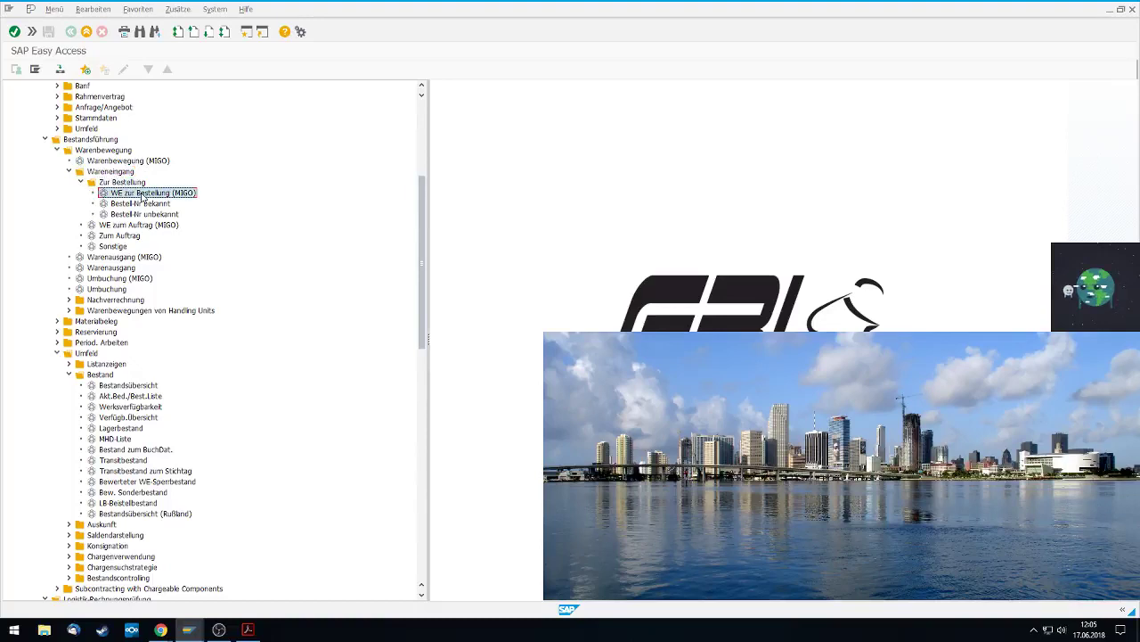
double_click(143, 195)
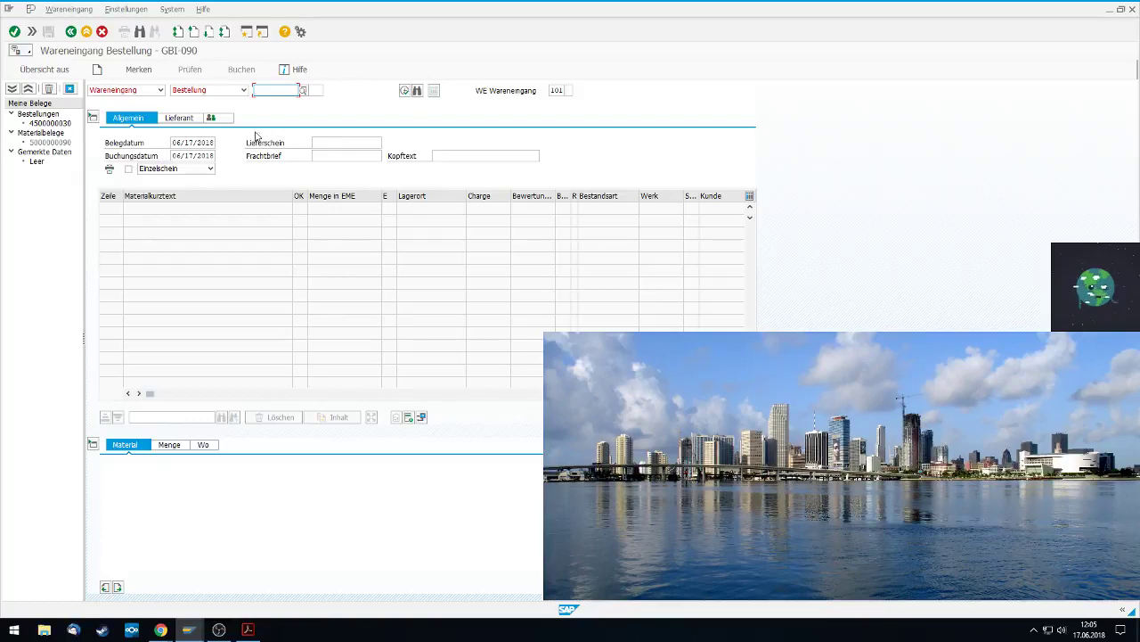
Enter the purchase order's number as the goods receipt reference and load its items
text(4)
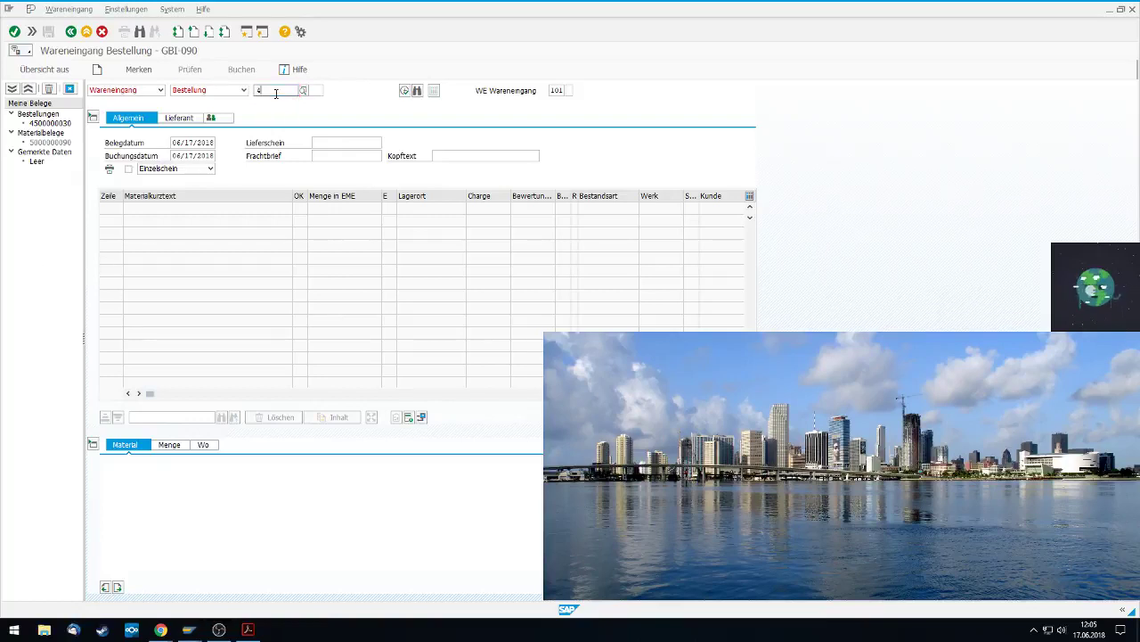
text(500000030)
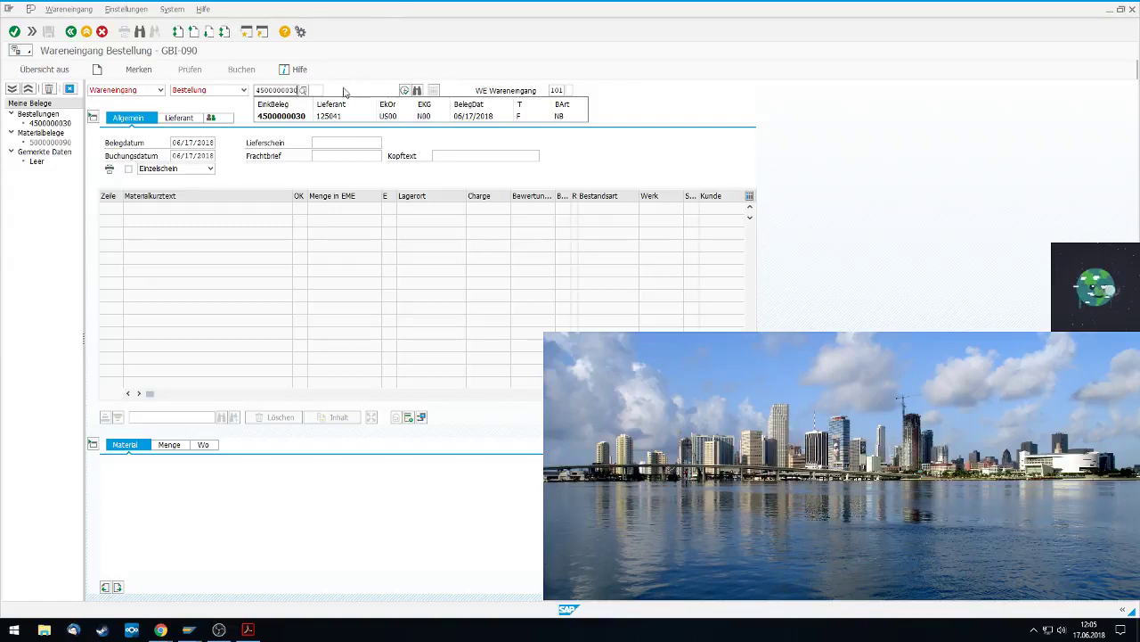
click(303, 118)
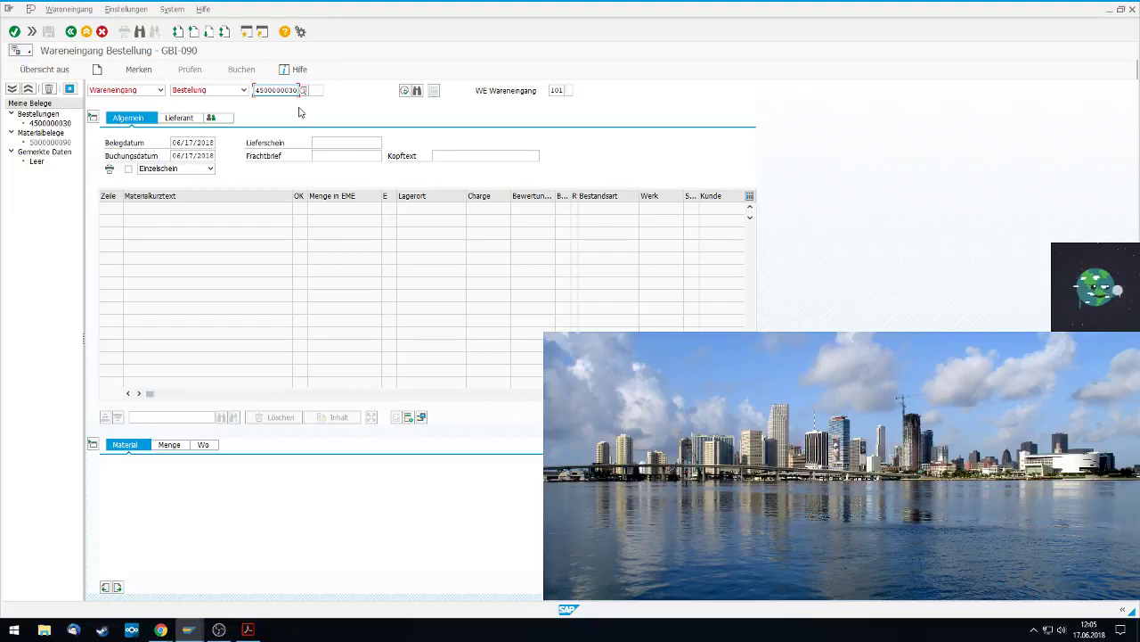
key(Return)
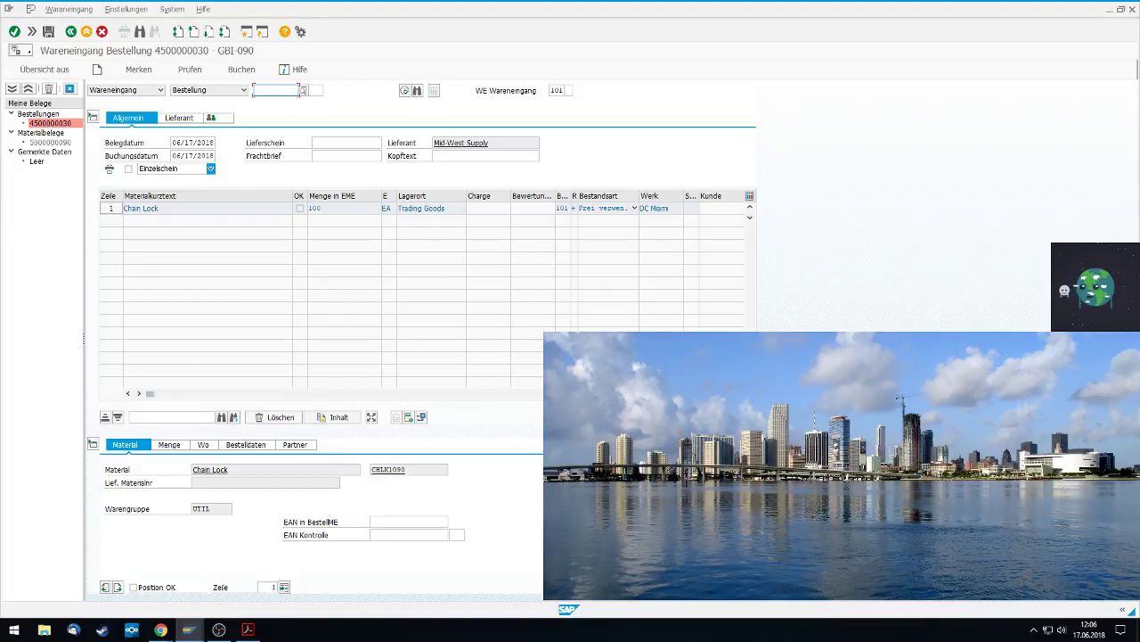
Collapse the item details, mark the Chain Lock item as OK and post the goods receipt
click(93, 445)
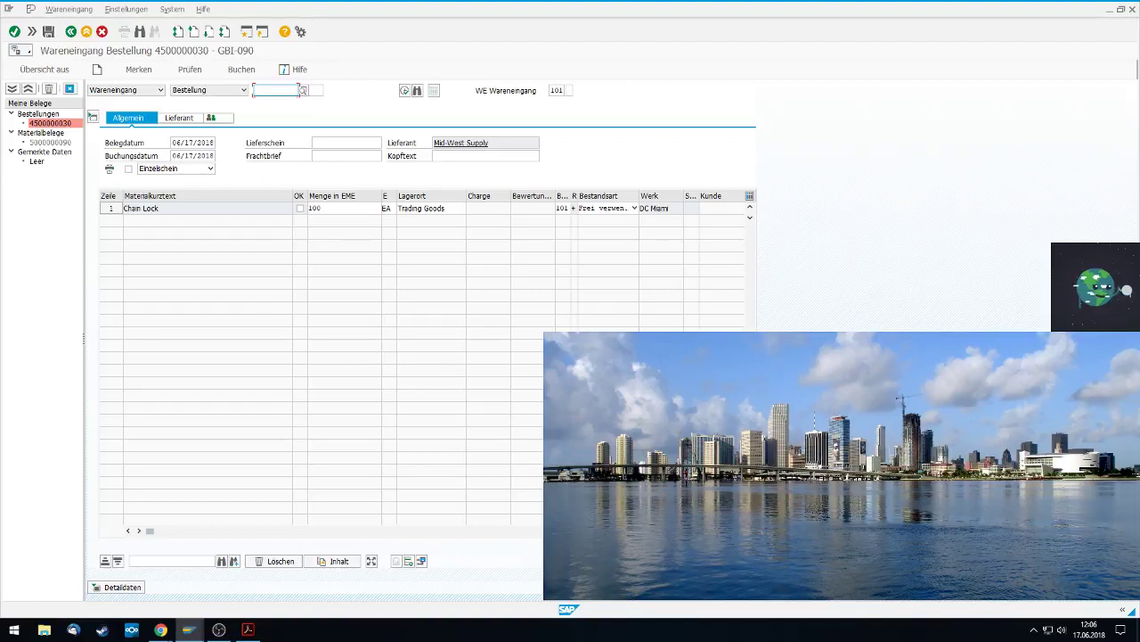
click(301, 208)
click(241, 70)
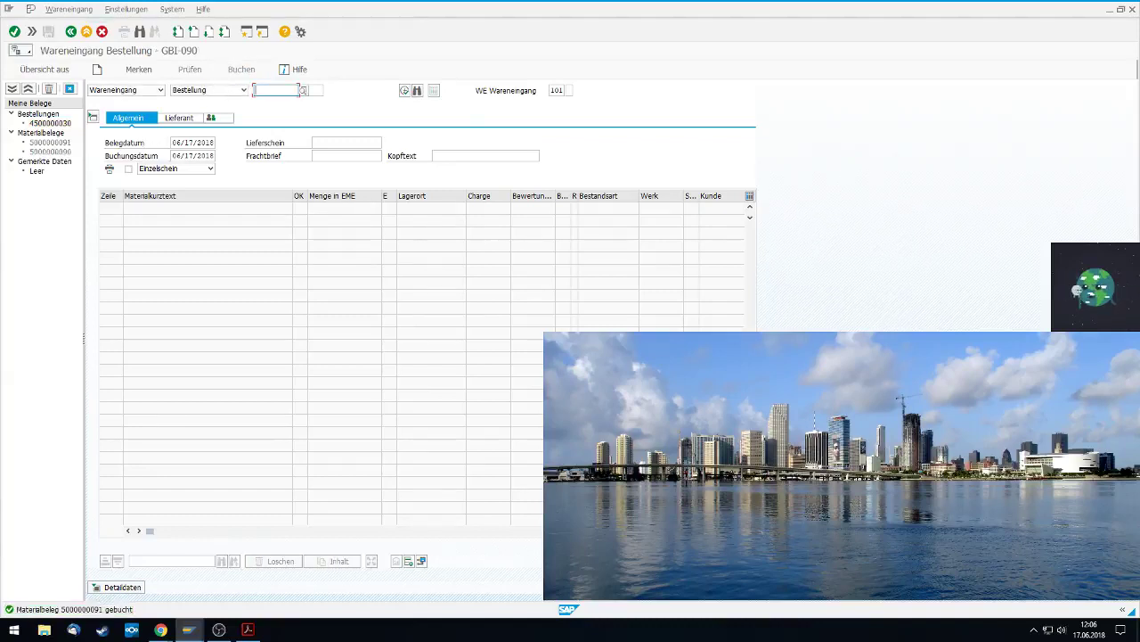
Open the Snipping Tool and capture the goods receipt's posting confirmation message
click(15, 630)
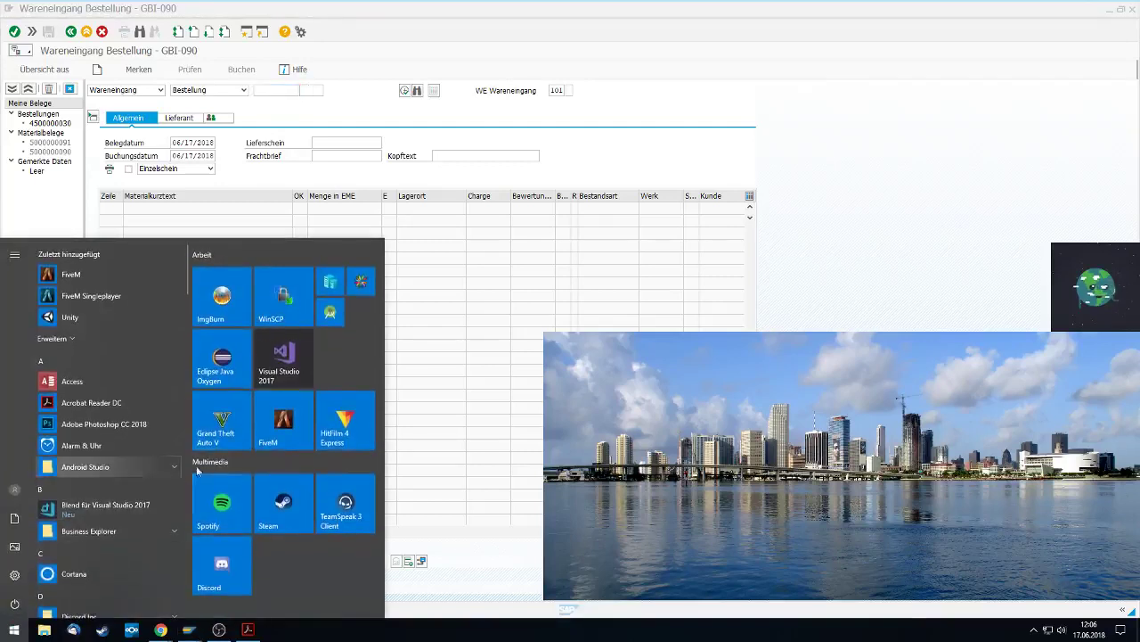
text(s)
right_click(87, 303)
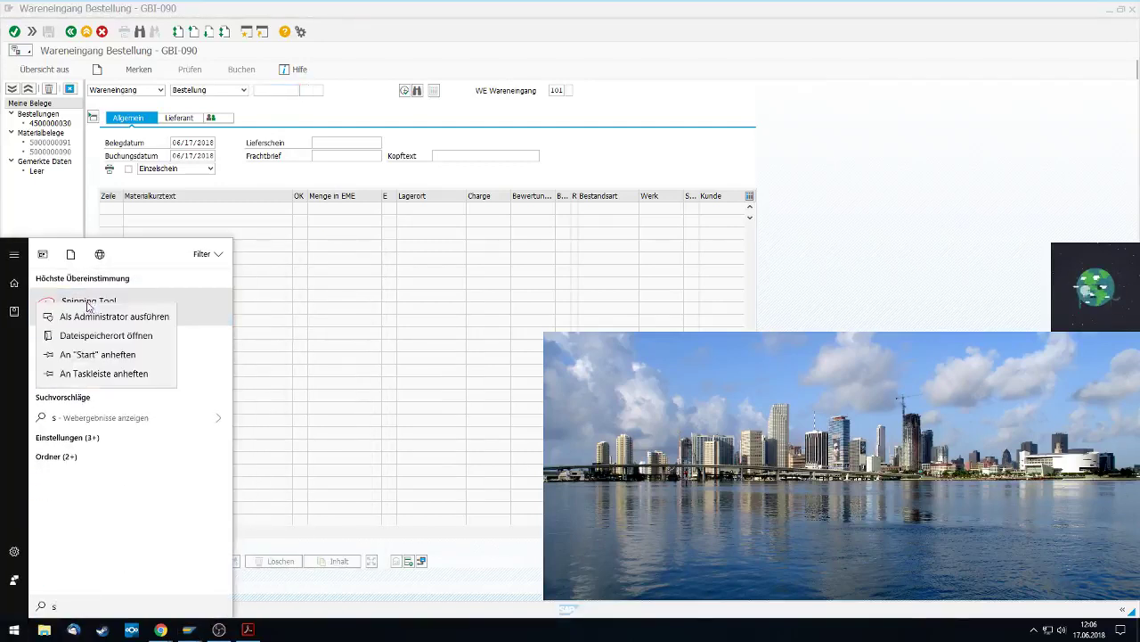
key(Escape)
click(96, 328)
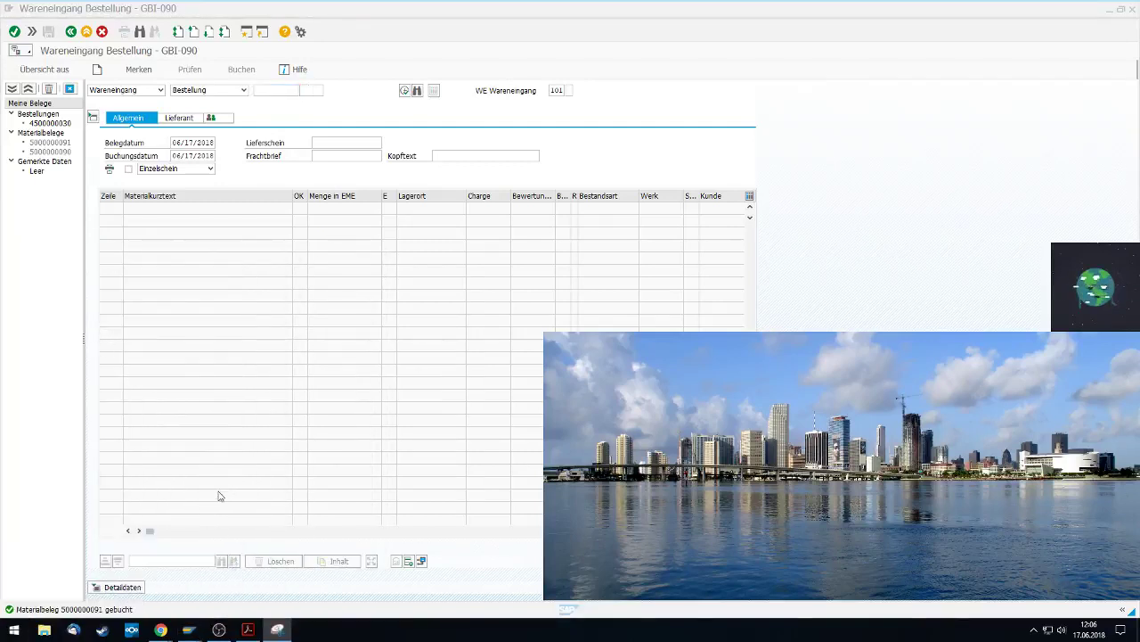
drag(146, 613, 0, 594)
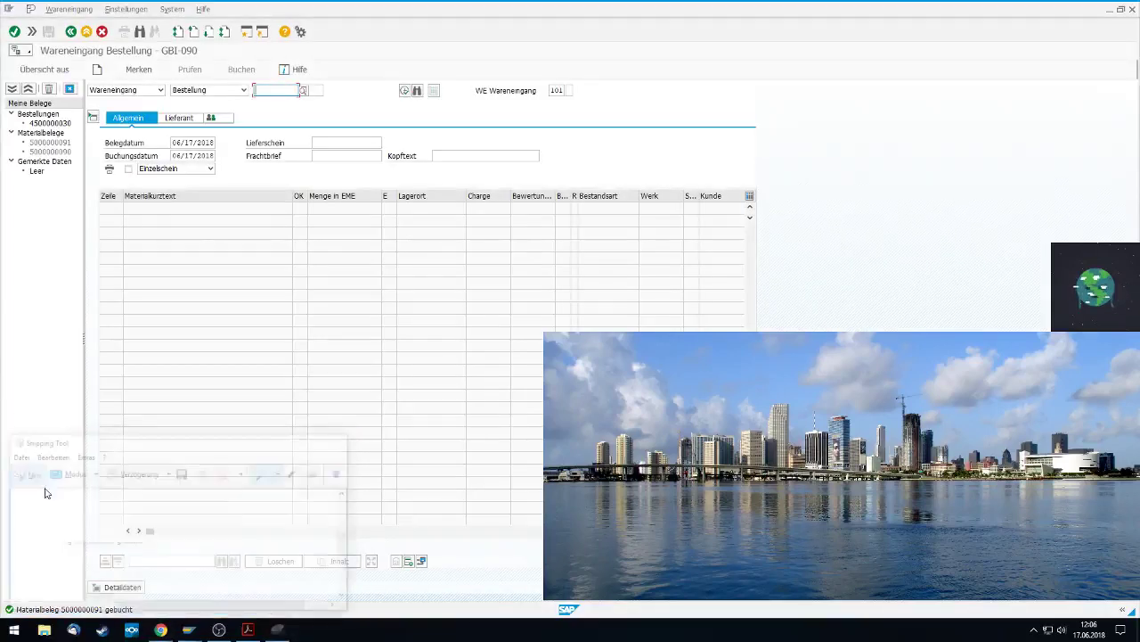
drag(142, 596, 1, 617)
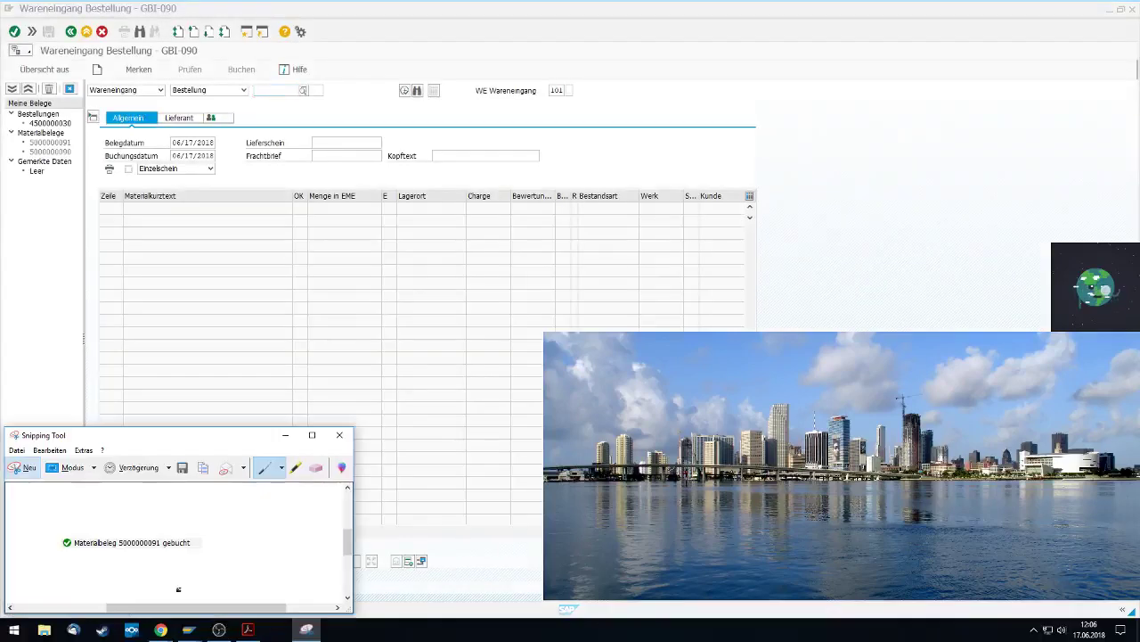
Save the captured confirmation as an image file on the Desktop and close the Snipping Tool
click(16, 450)
click(39, 481)
text(f)
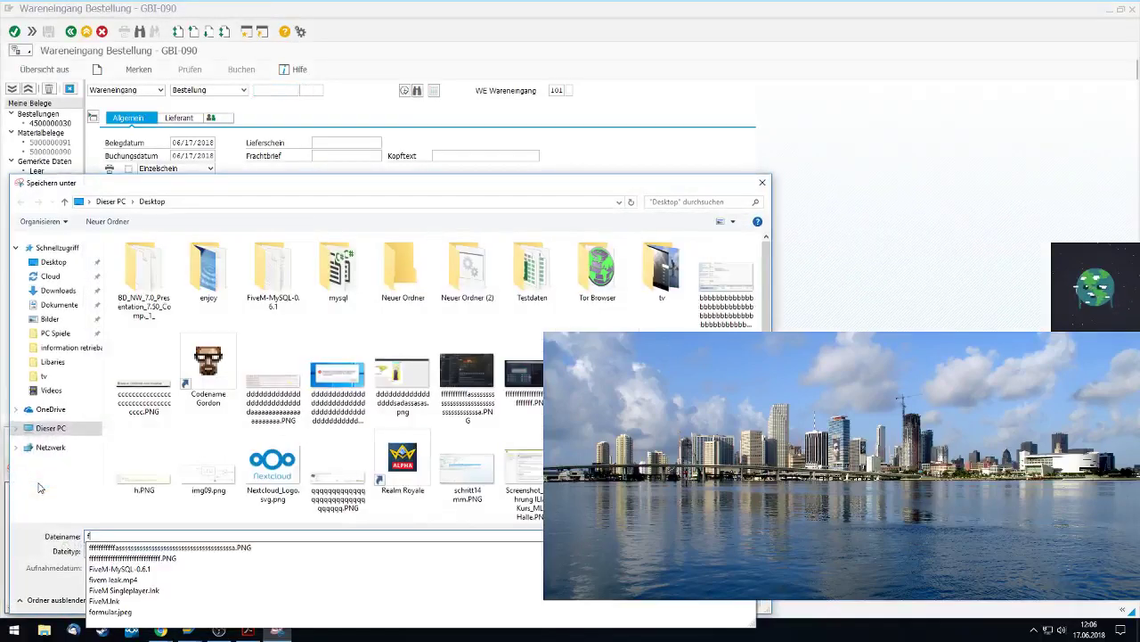
key(Down)
click(48, 500)
click(655, 609)
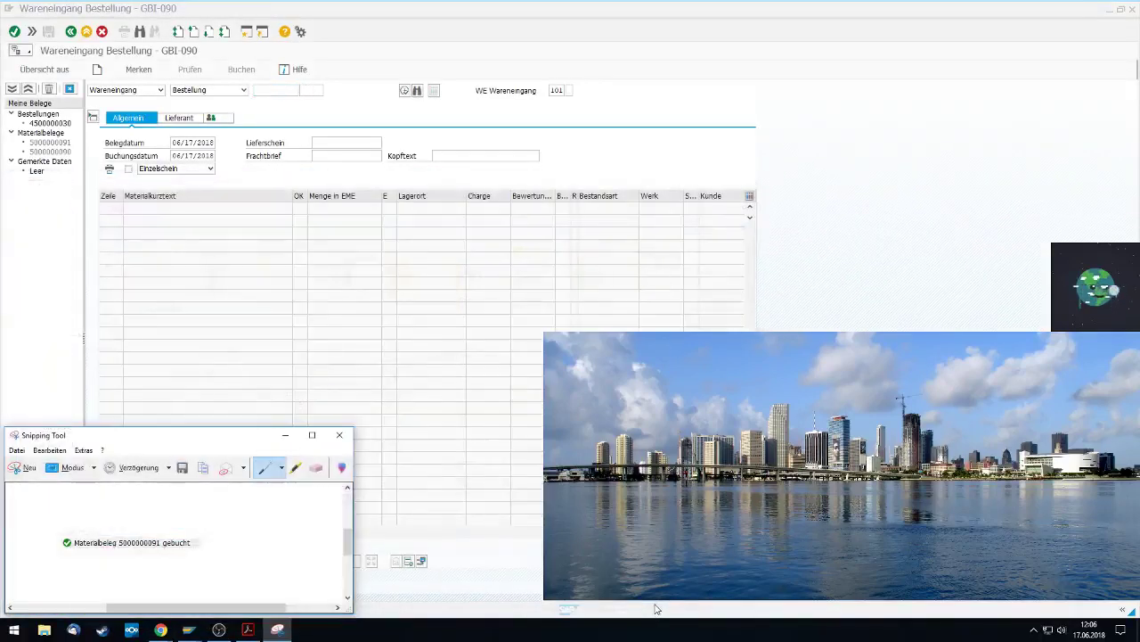
click(341, 436)
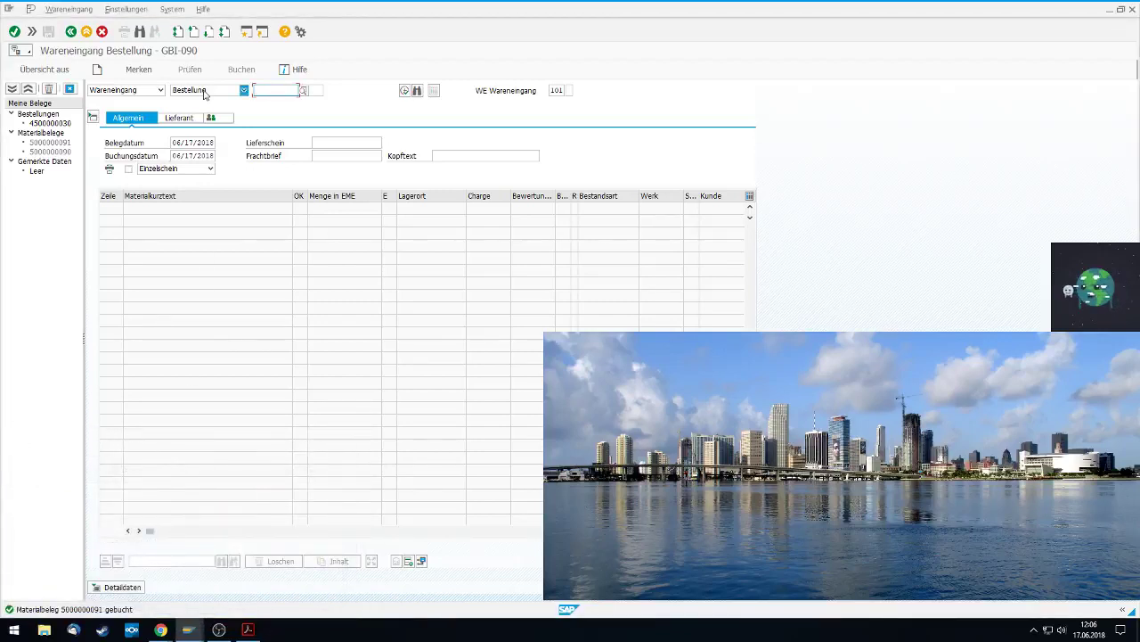
Return to the SAP menu and open Eingangsrechnung hinzufügen under Logistik-Rechnungsprüfung, Belegerfassung
click(85, 32)
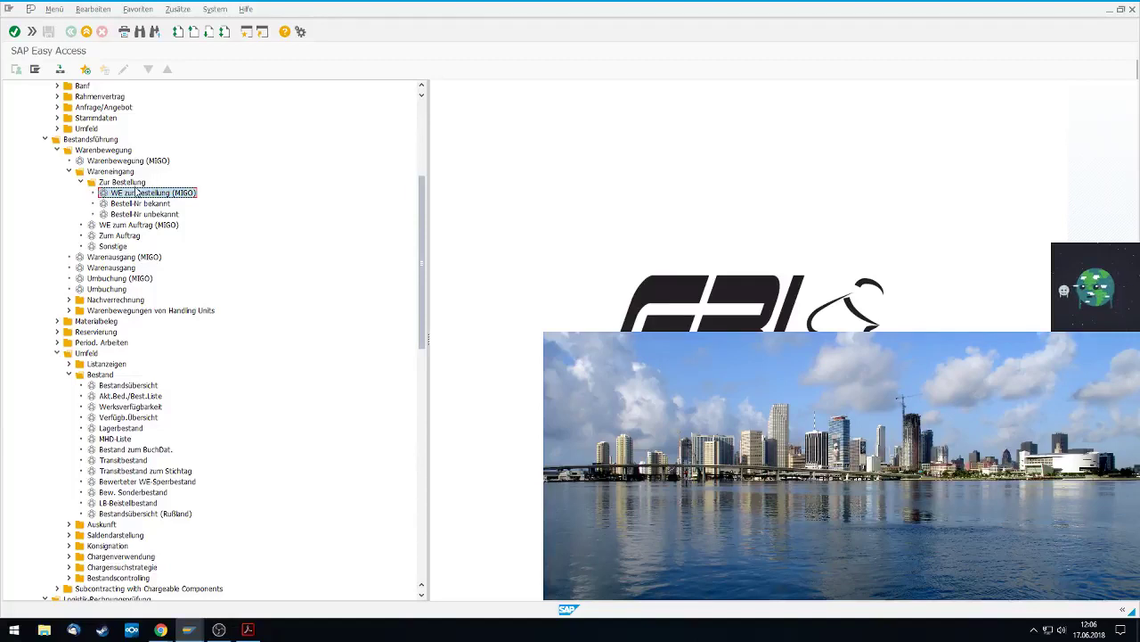
scroll(130, 207, up, 2)
scroll(113, 218, up, 5)
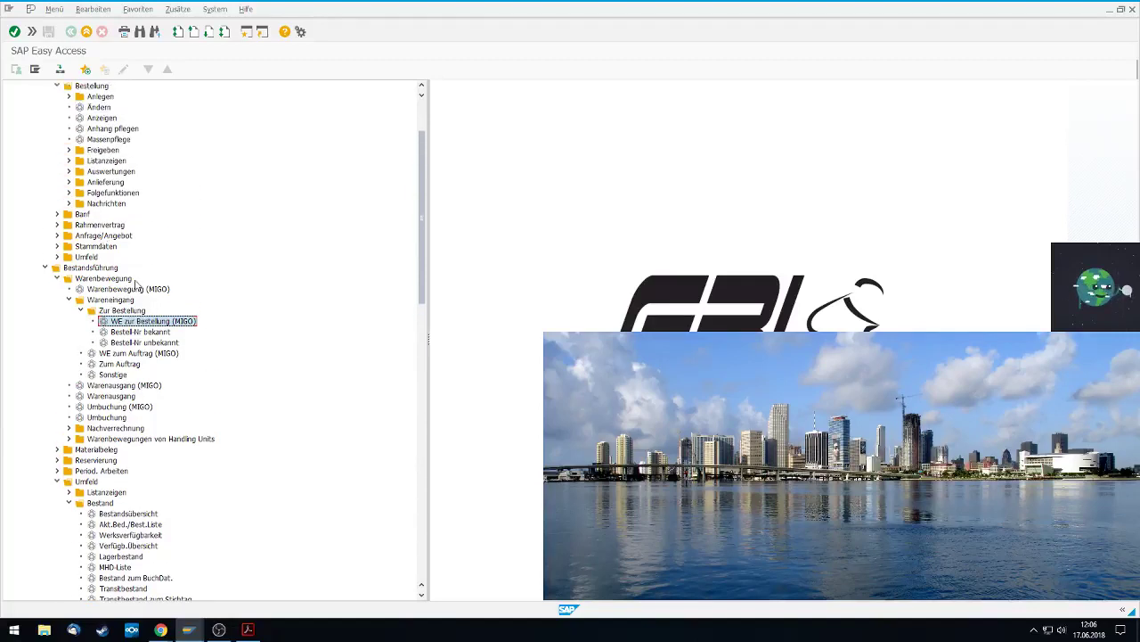
click(45, 140)
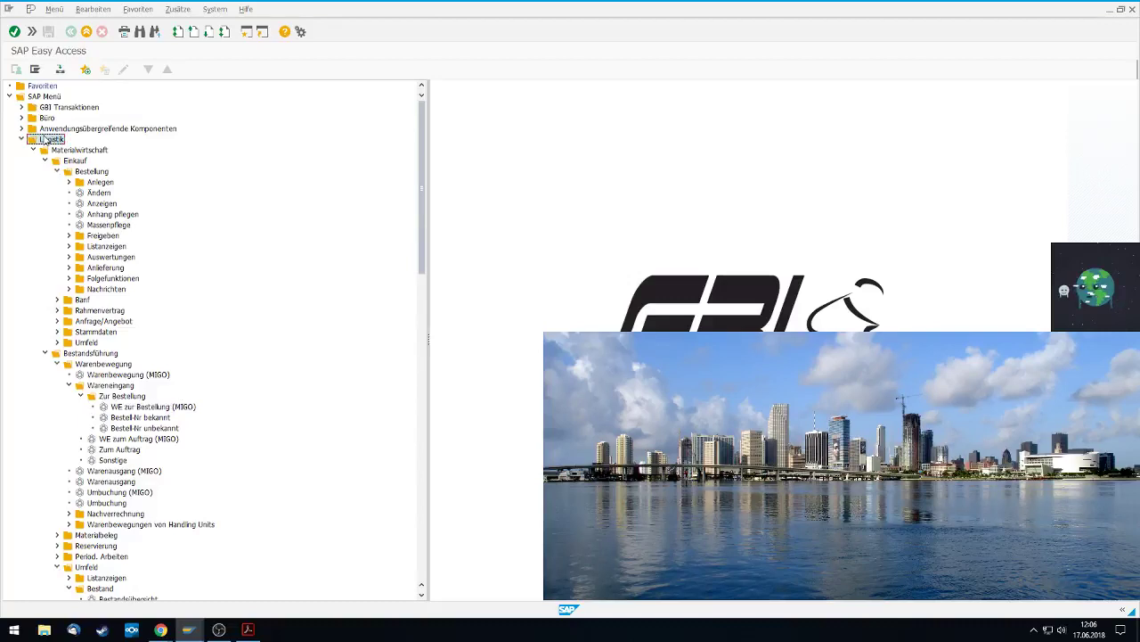
click(69, 152)
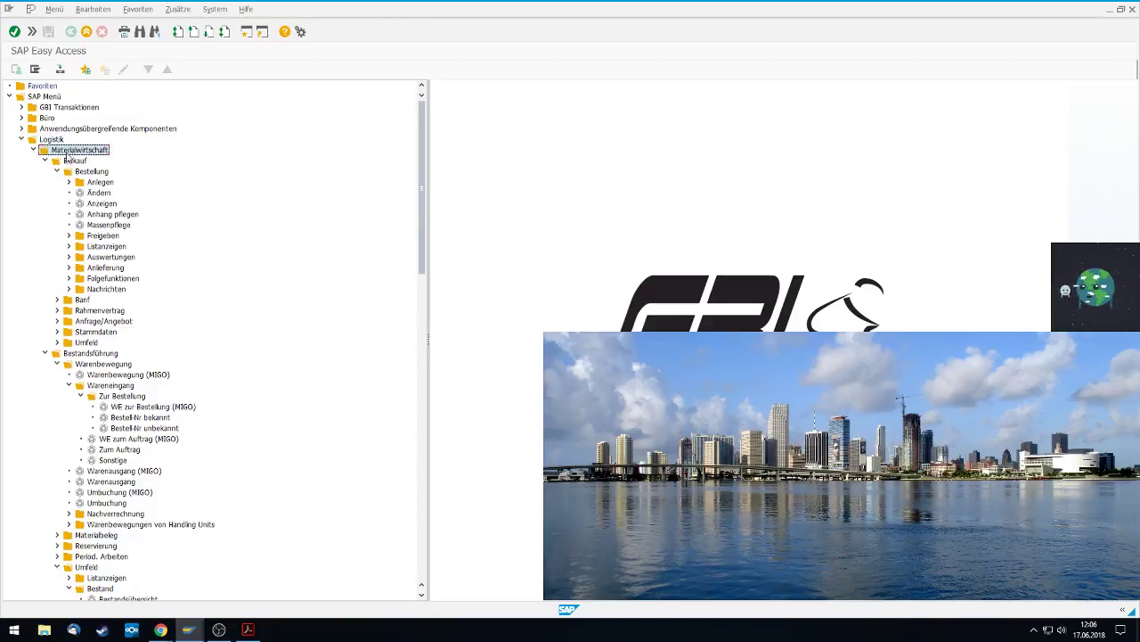
click(45, 160)
click(44, 171)
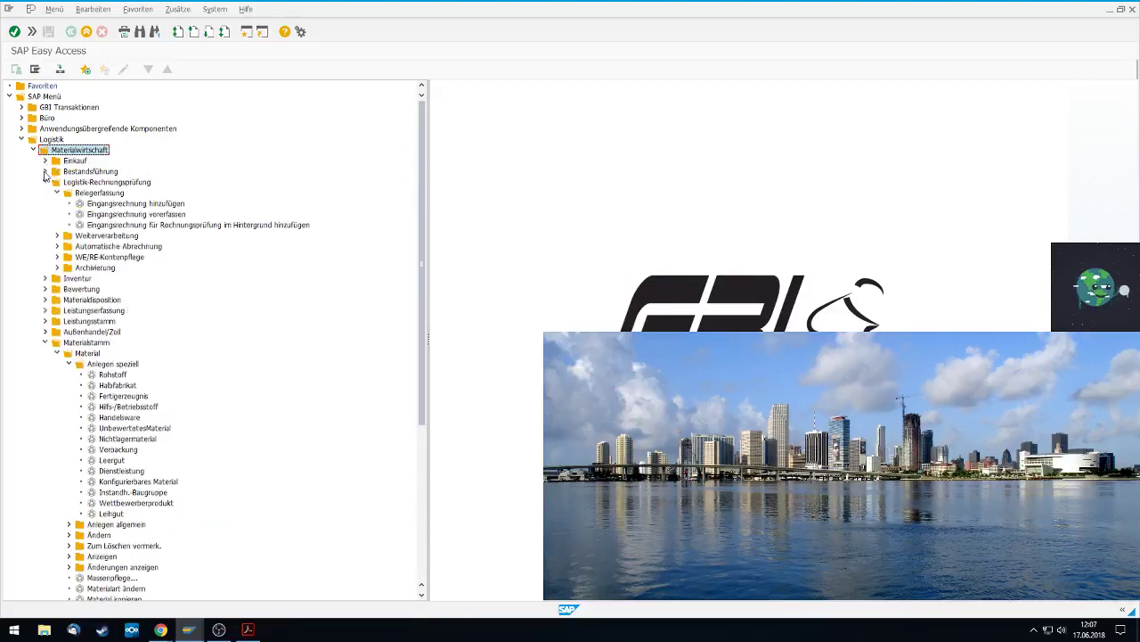
click(80, 184)
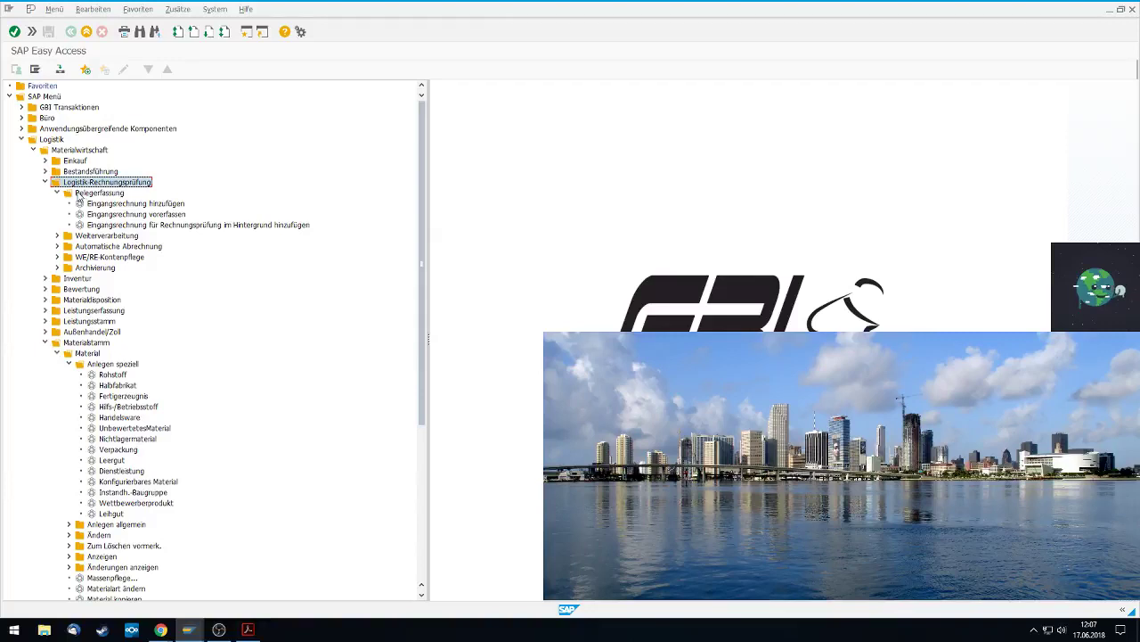
click(80, 195)
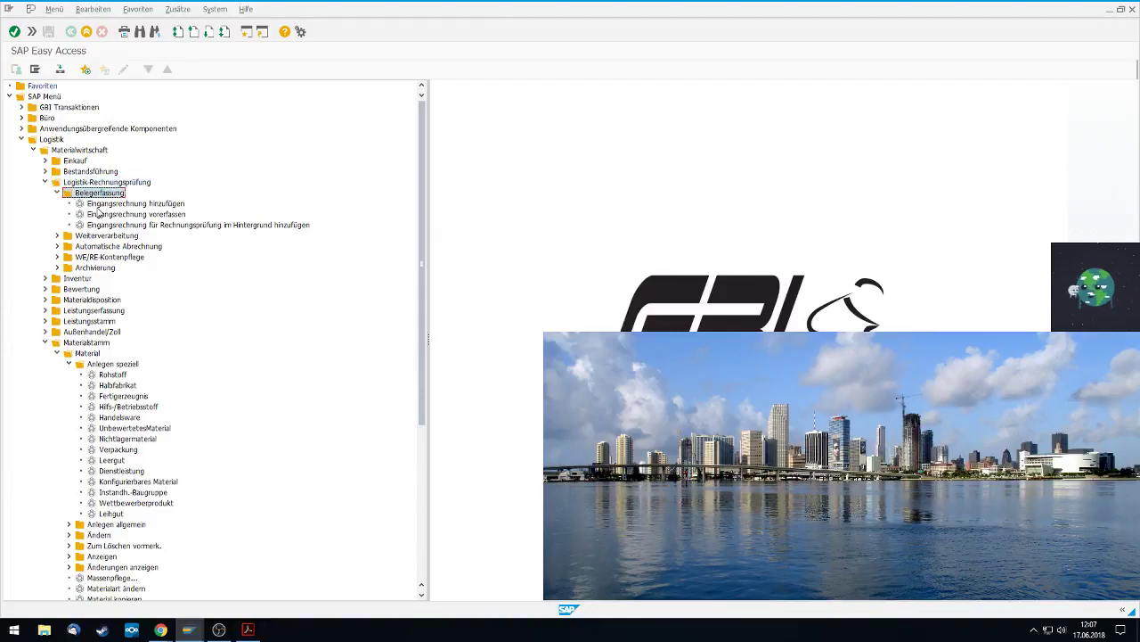
double_click(103, 205)
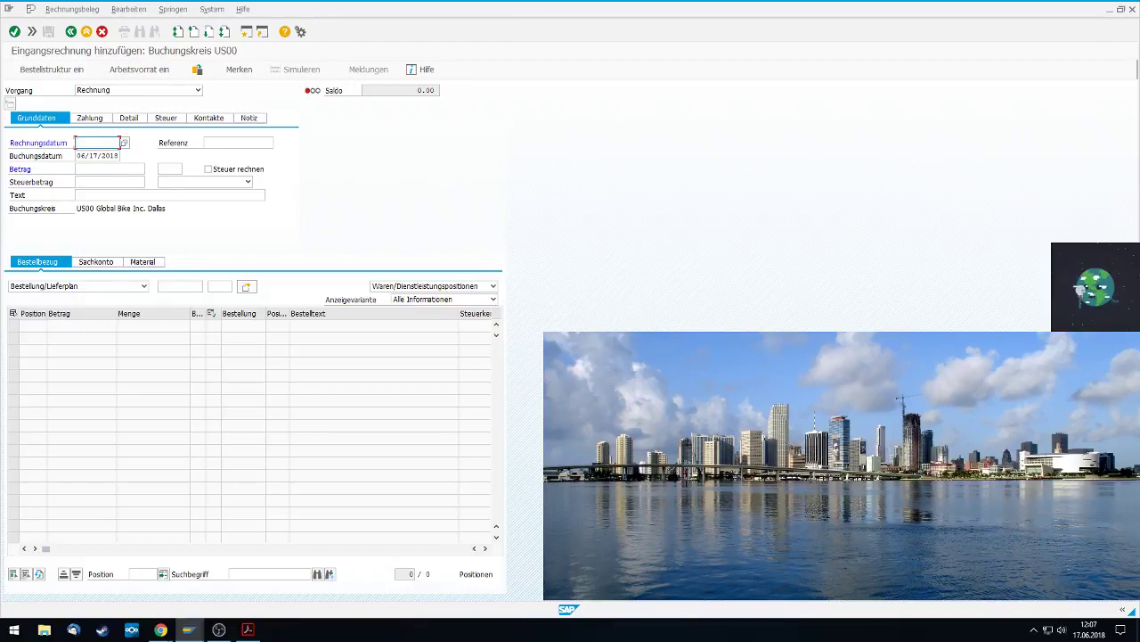
Fill in the invoice header with the invoice date 06/17/2018, amount 3200 and text RECHNUNG 0515-090
click(124, 143)
double_click(235, 240)
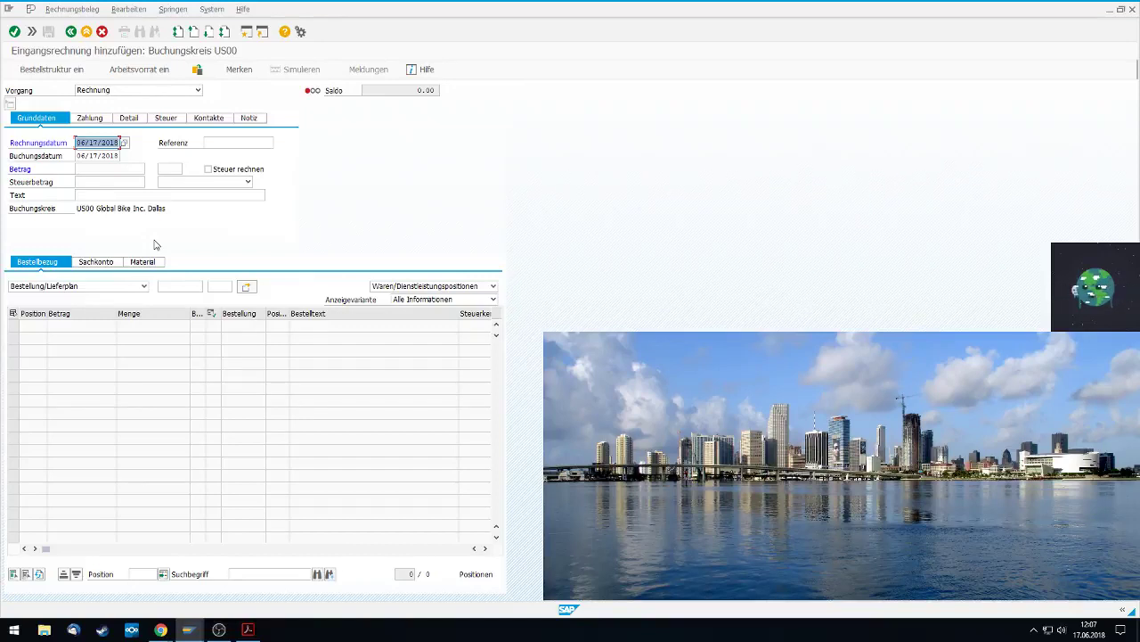
click(90, 167)
text(3200)
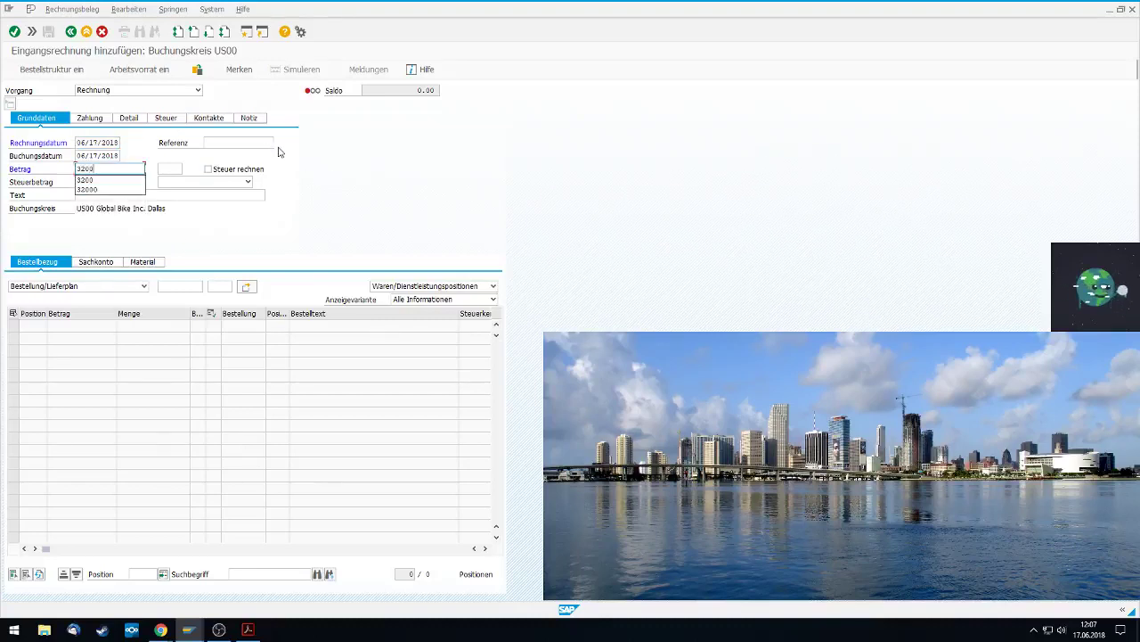
key(Escape)
click(104, 195)
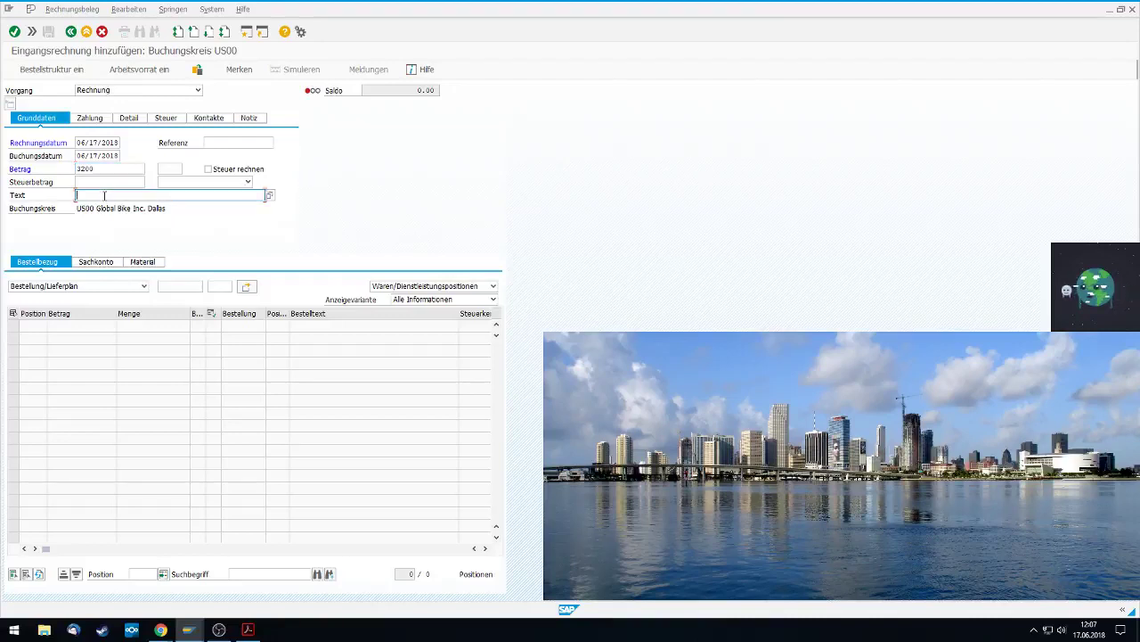
text(REC)
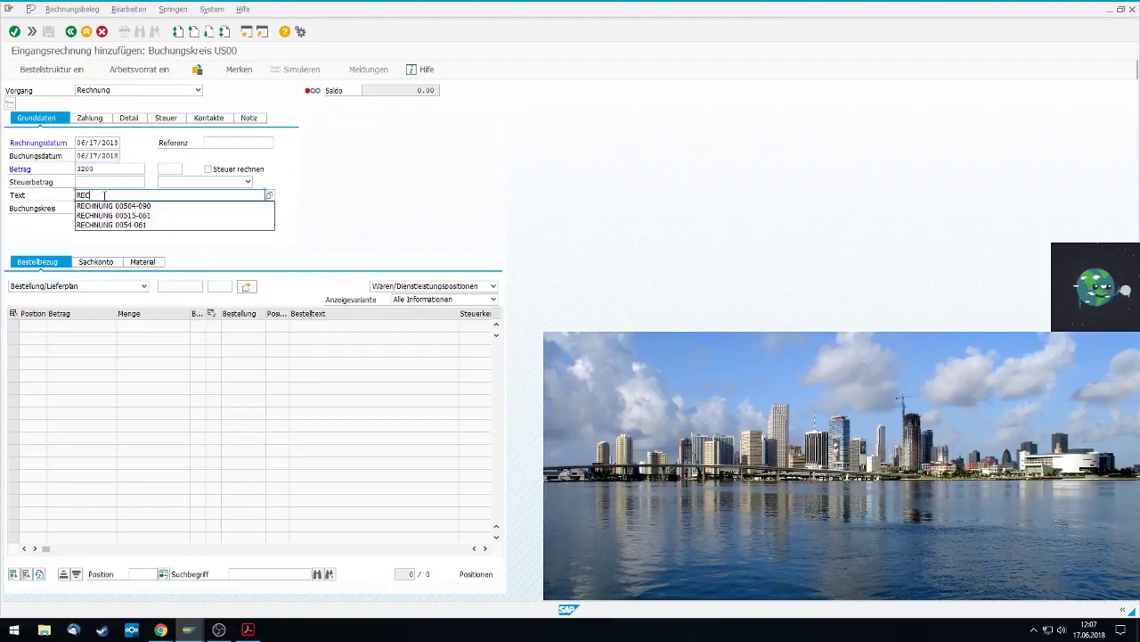
text(HNUNG 0515-090)
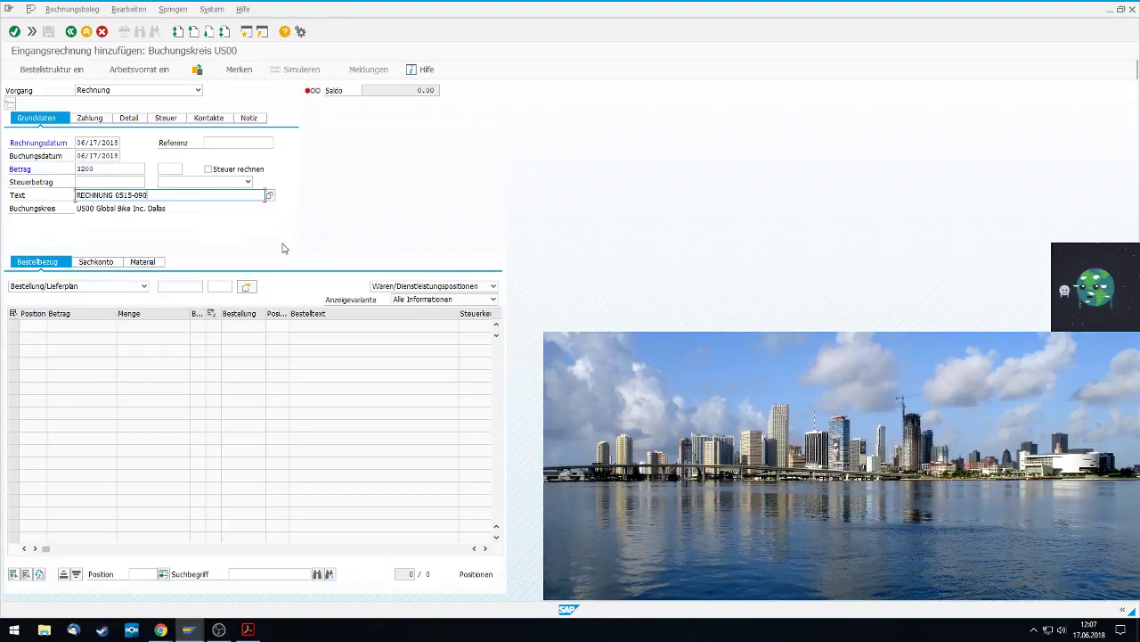
Enter the Chain Lock purchase order's number as the order reference and load its item into the invoice
click(186, 287)
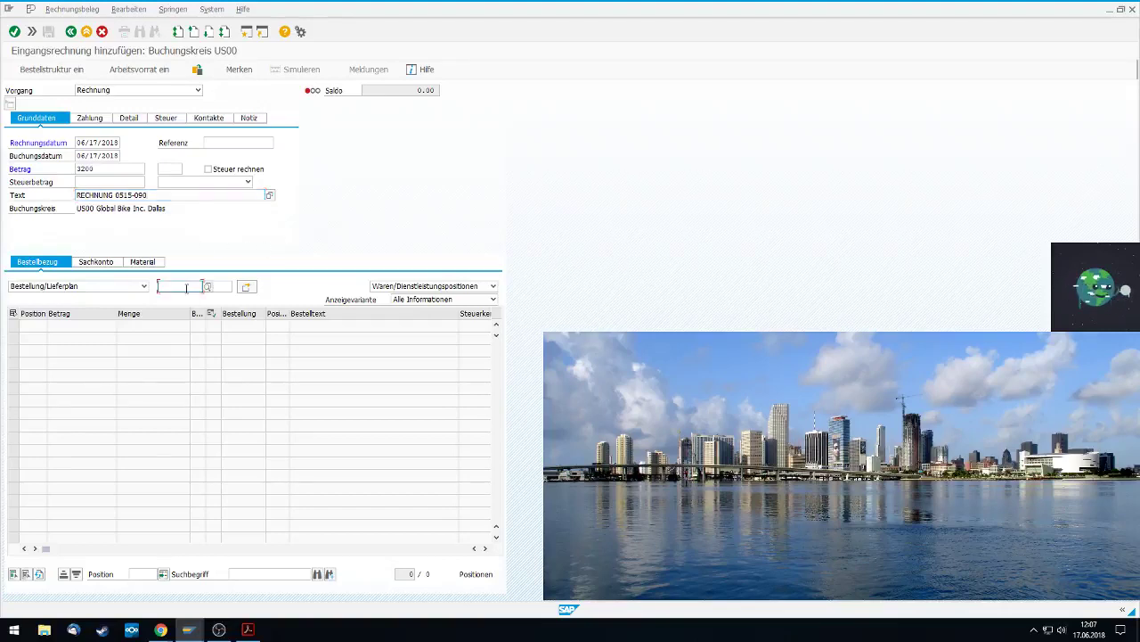
text(450)
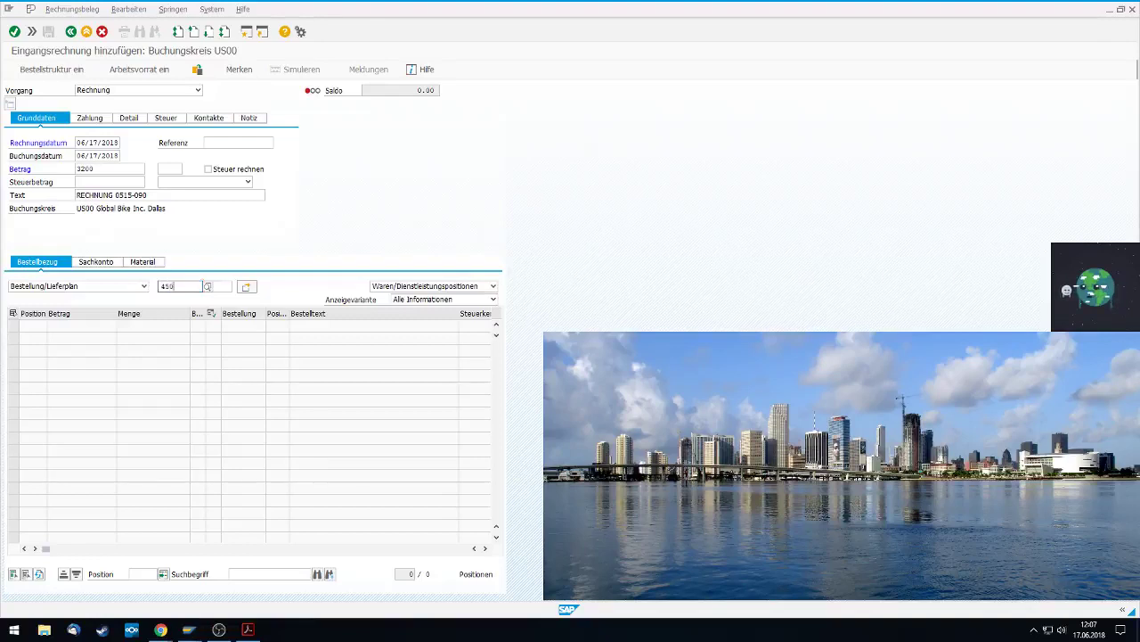
text(0000030)
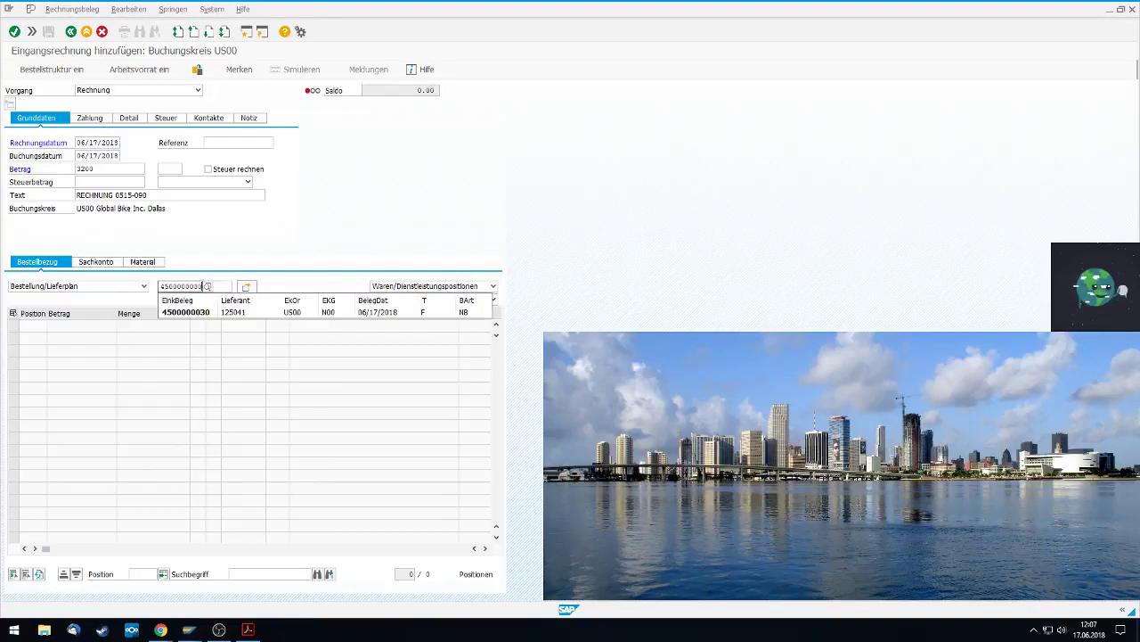
click(183, 311)
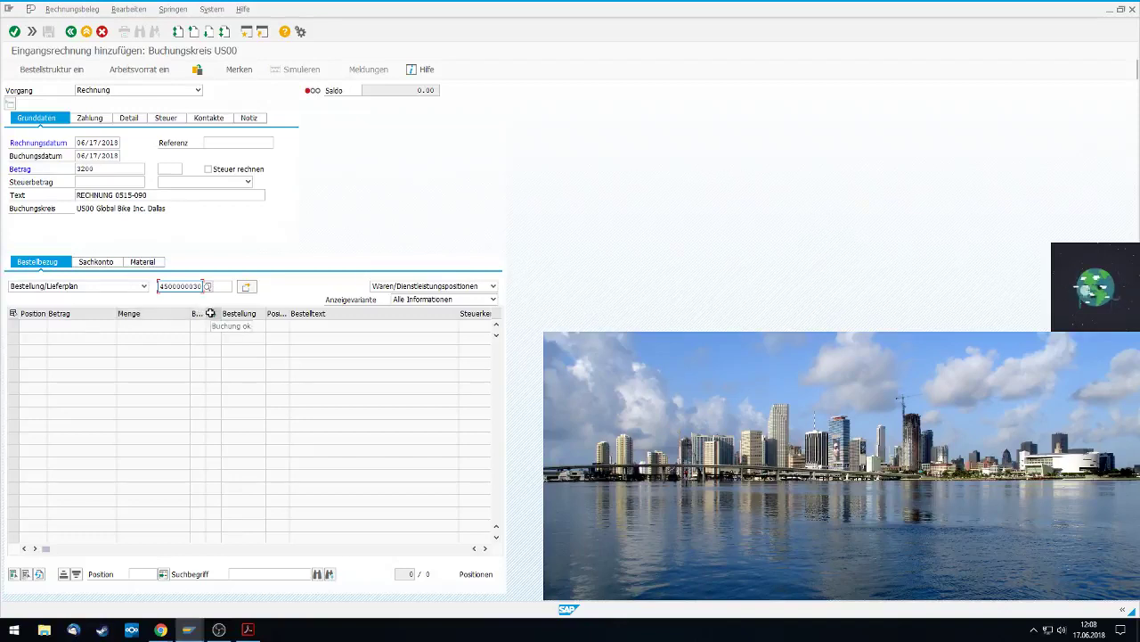
key(Return)
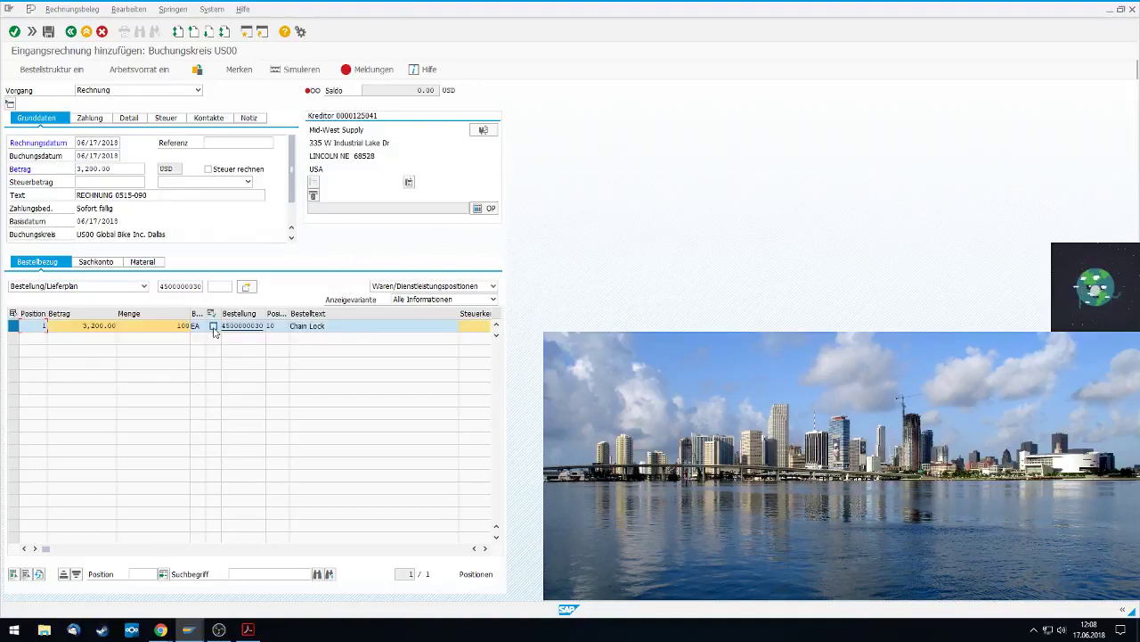
Enter jurisdiction code TX0000000 for the Chain Lock item and mark the item as OK for posting
key(alt+Tab)
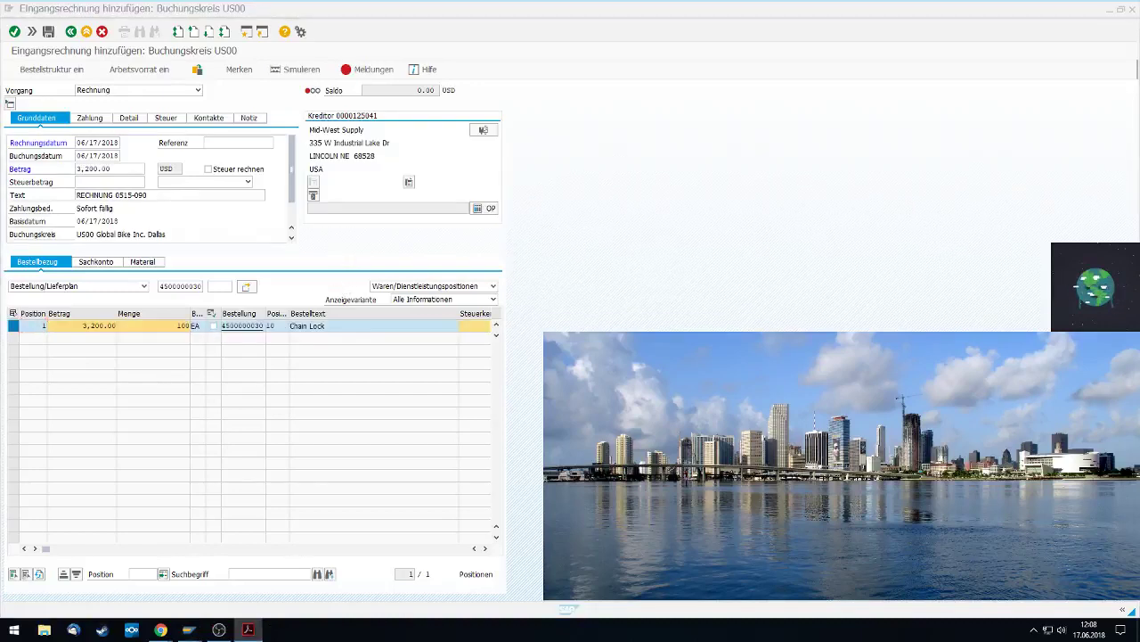
drag(41, 548, 322, 545)
click(212, 325)
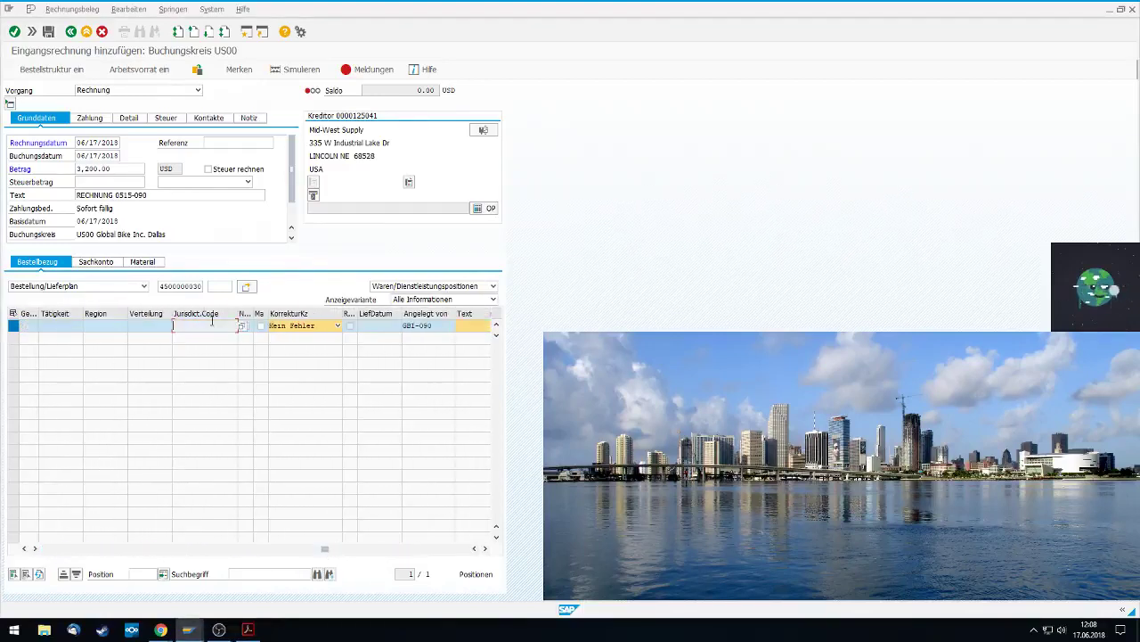
text(TX0000000)
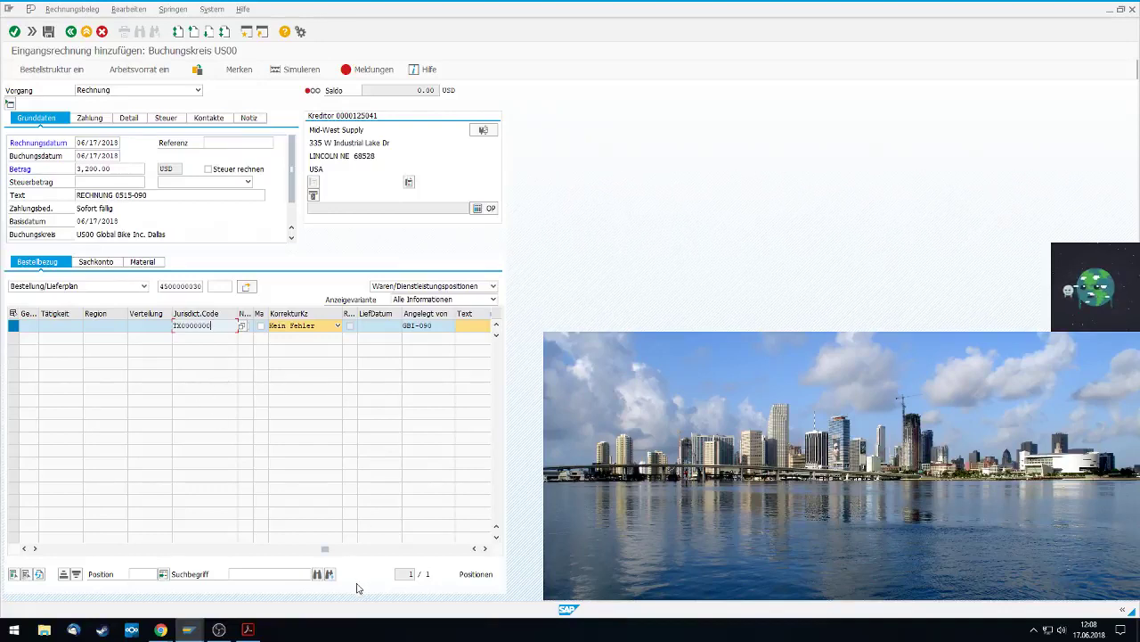
drag(325, 548, 45, 547)
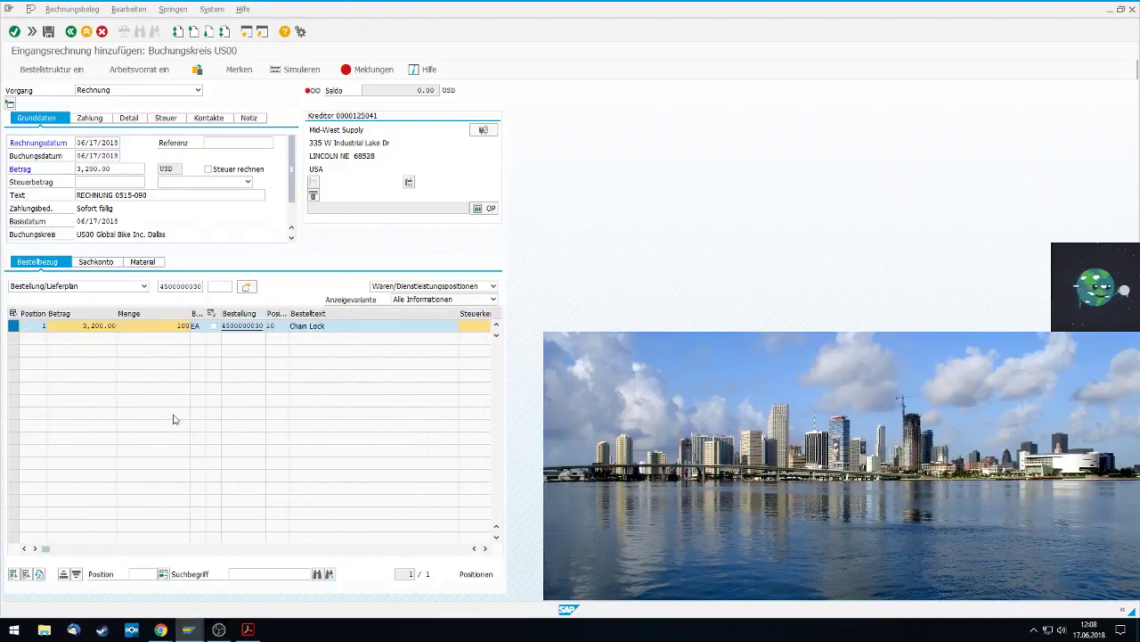
click(213, 325)
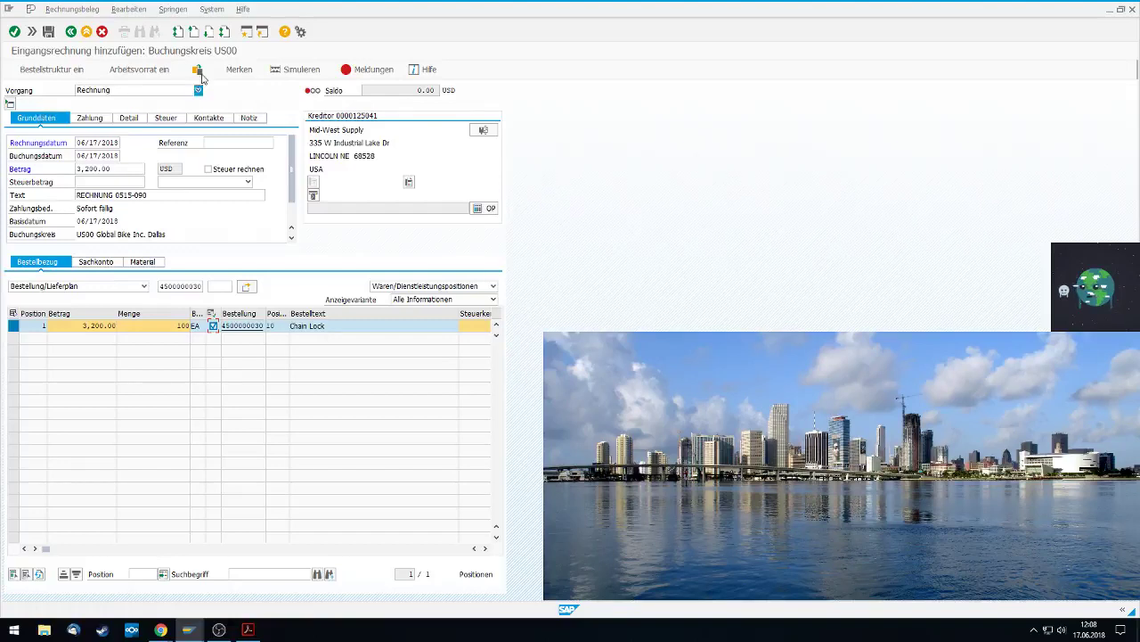
Try to simulate the invoice and set the header tax code to XI (Vorsteuer)
click(294, 69)
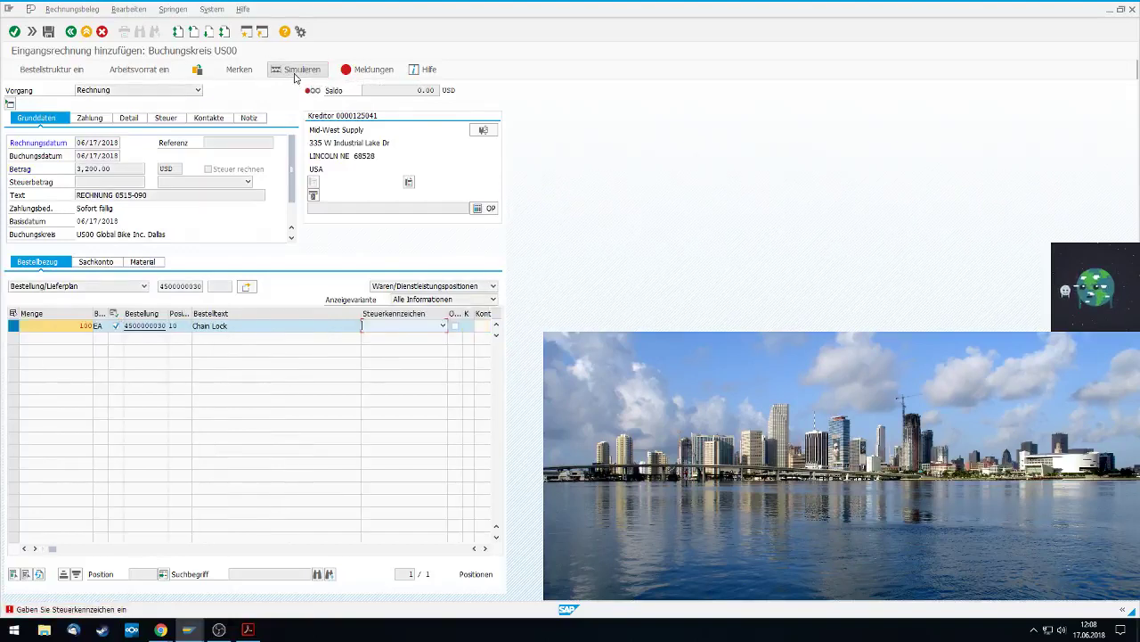
click(248, 181)
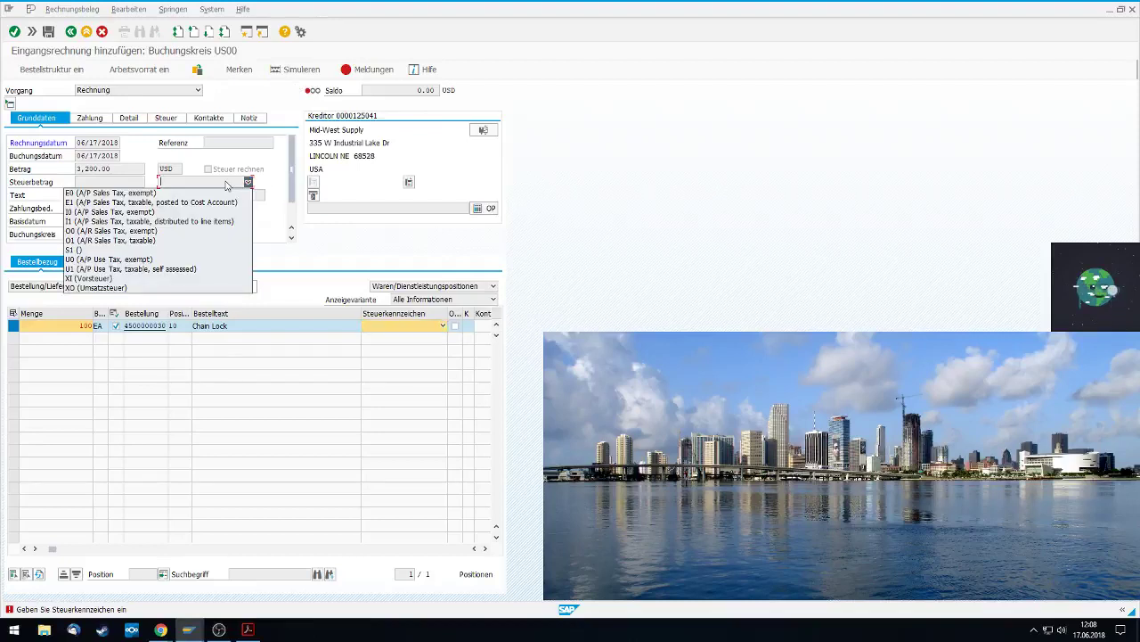
click(105, 279)
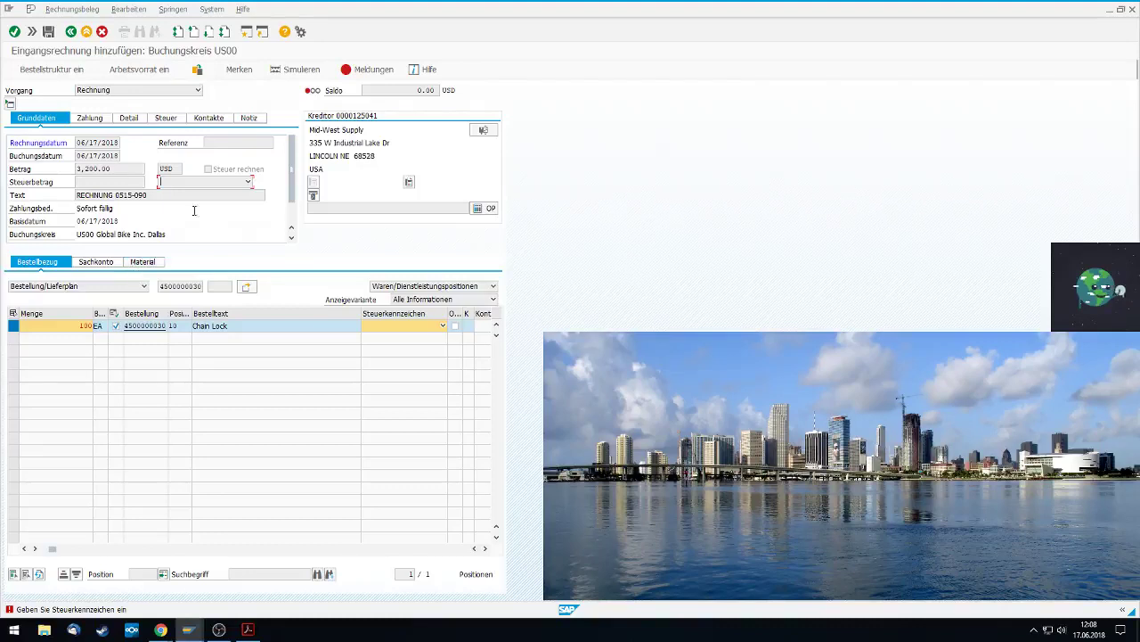
click(248, 182)
key(Escape)
Set the Chain Lock item's tax code to XI (Vorsteuer) and return to the editable basic data
click(418, 326)
click(443, 325)
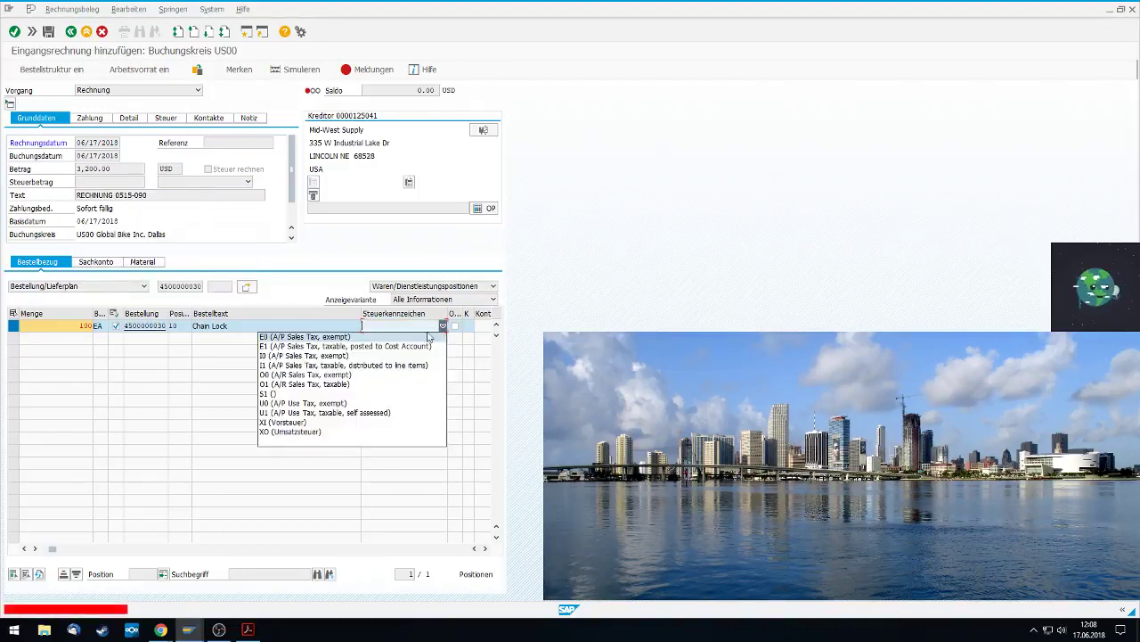
click(329, 427)
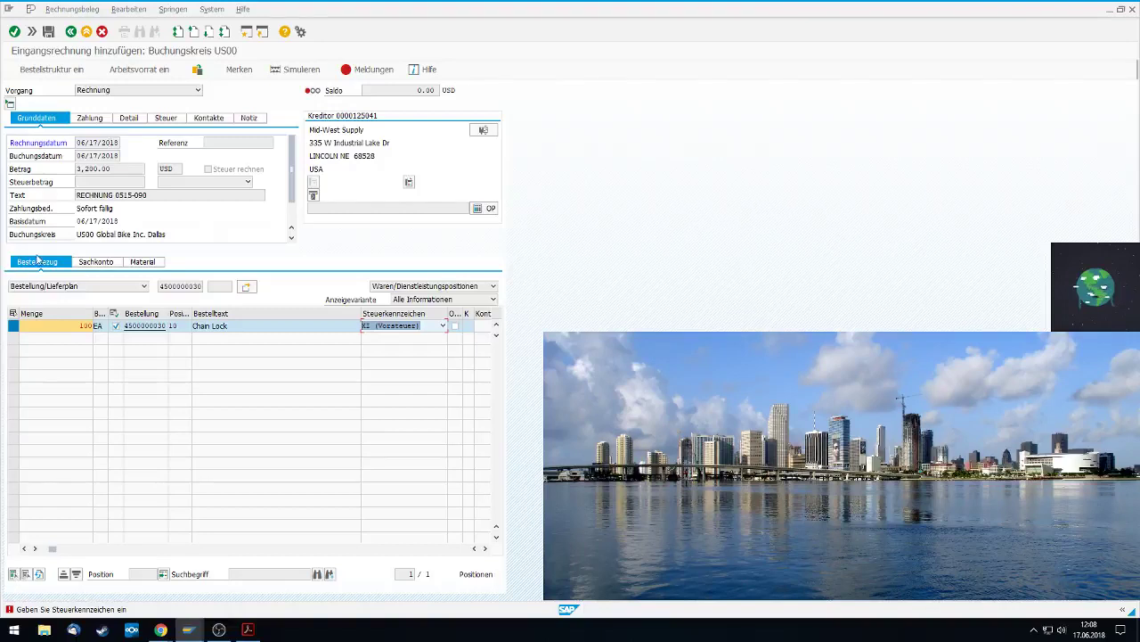
click(91, 121)
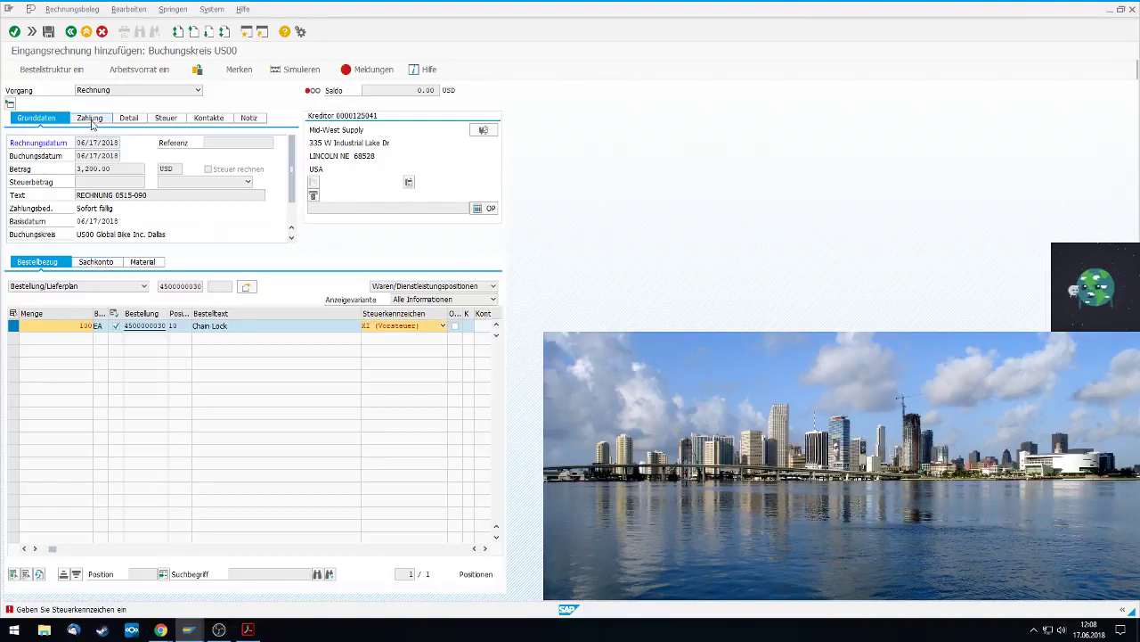
click(32, 118)
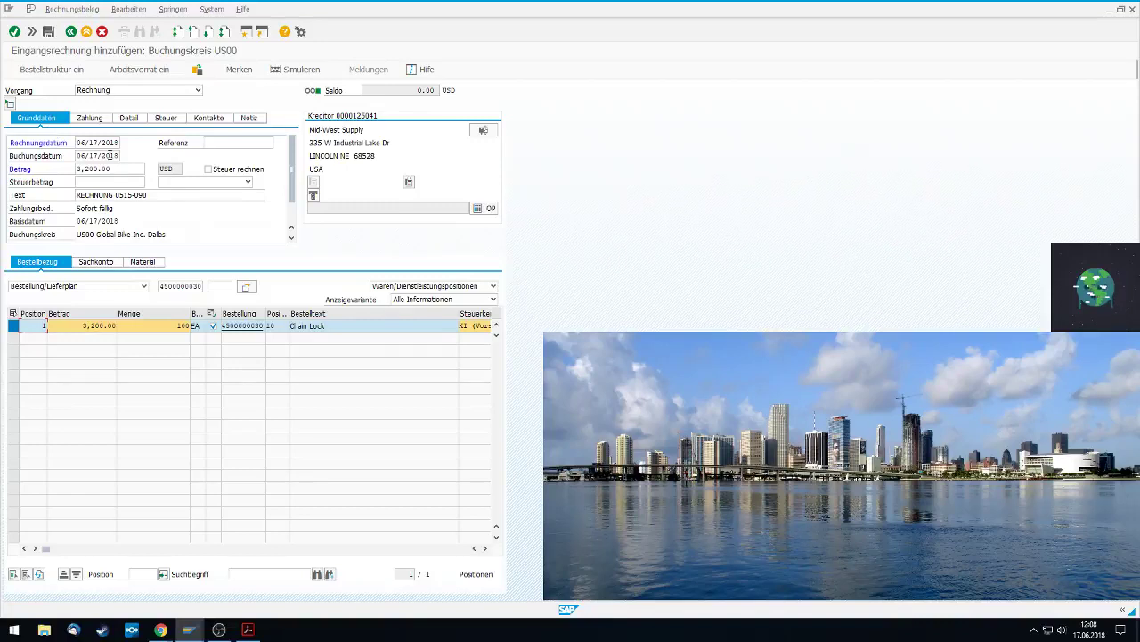
Set the header tax code to XI (Vorsteuer), then simulate and post the invoice
click(247, 182)
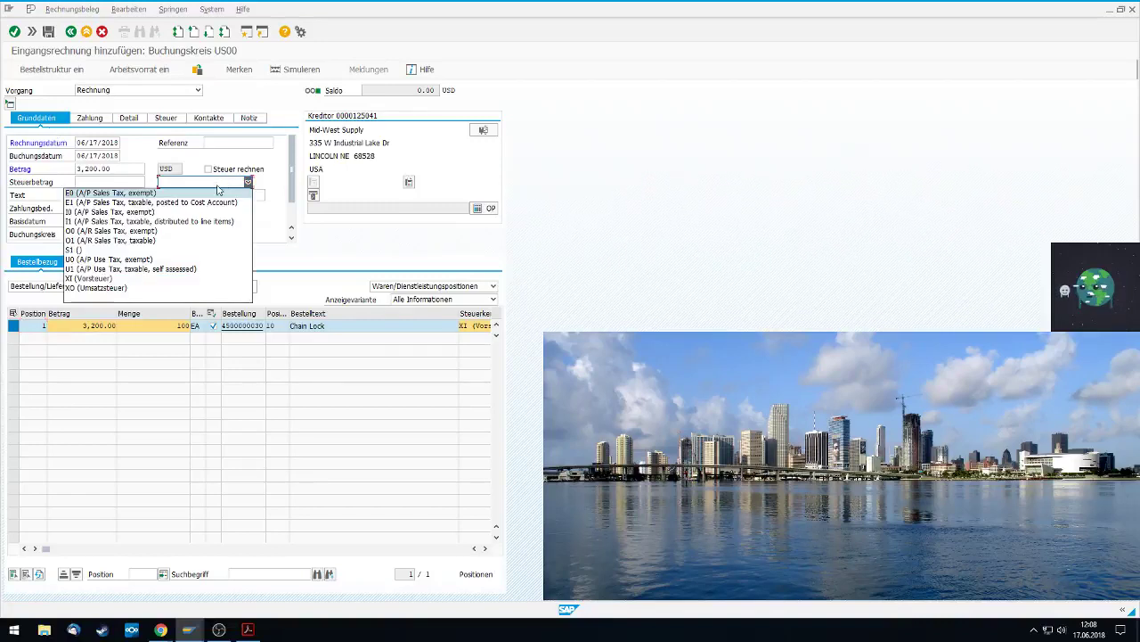
click(116, 278)
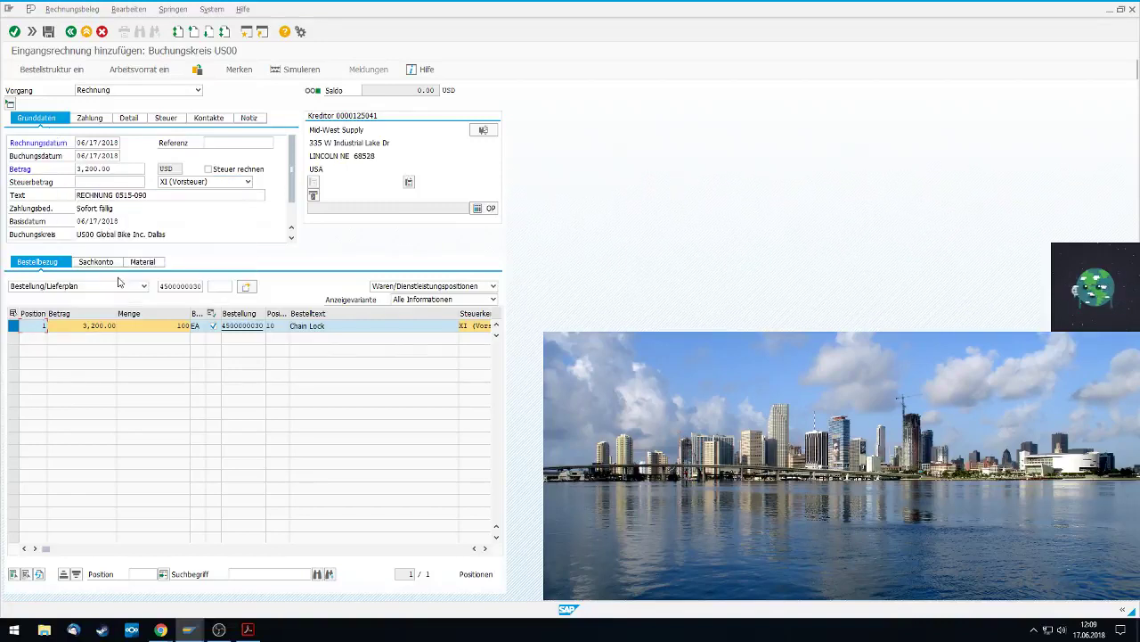
click(288, 72)
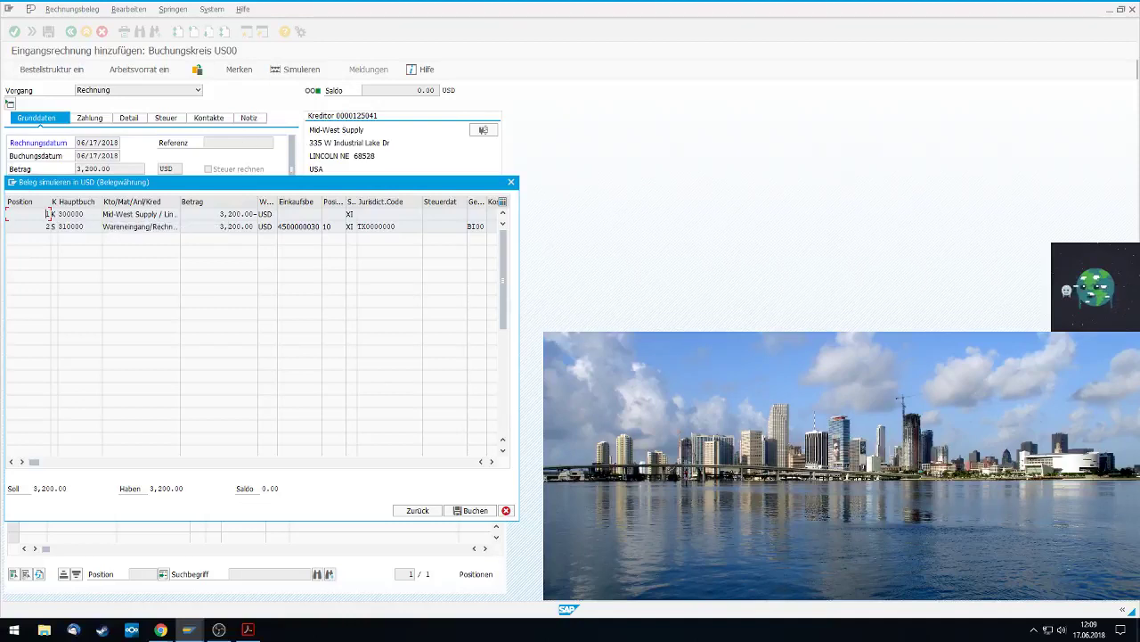
click(473, 510)
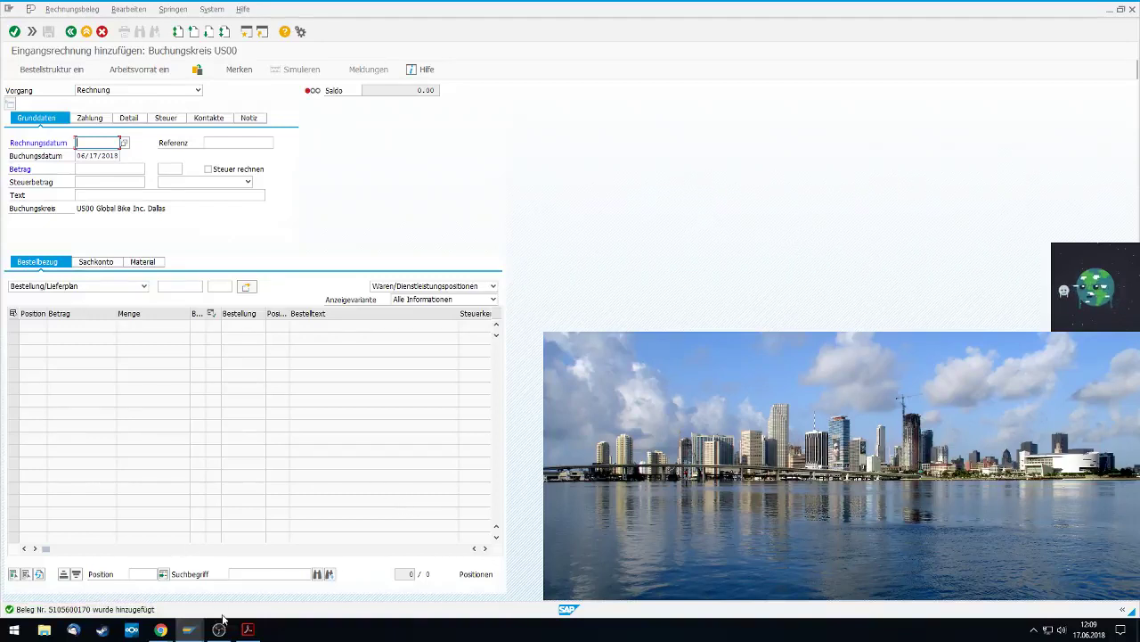
Regroup the Snipping Tool tile under Arbeit and capture the invoice's posting confirmation message with the Snipping Tool
click(14, 629)
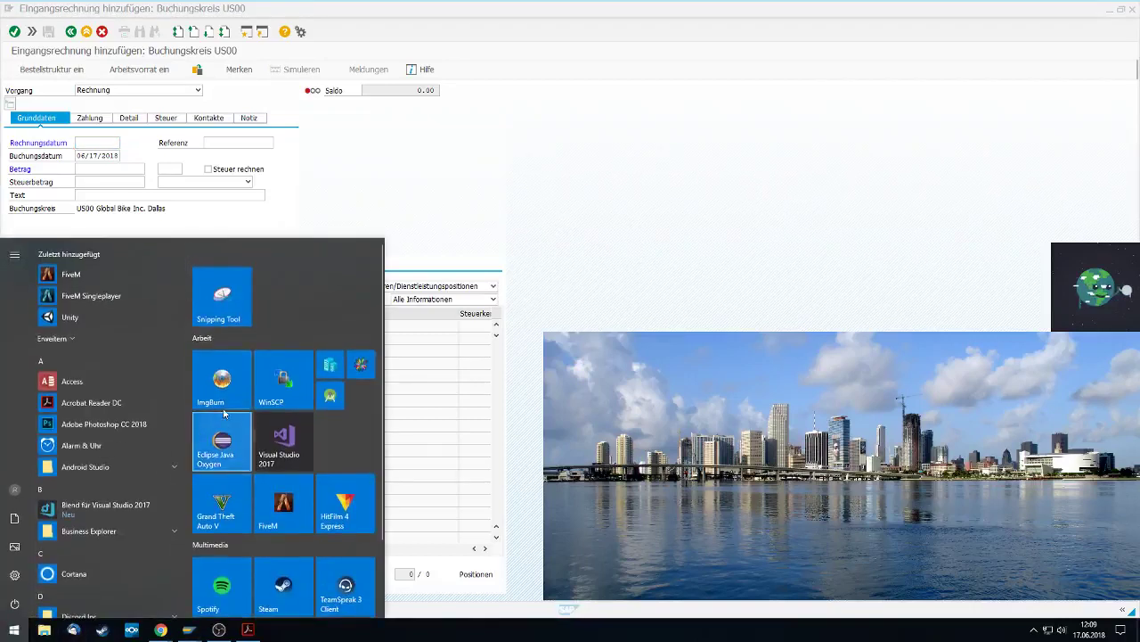
drag(222, 298, 337, 356)
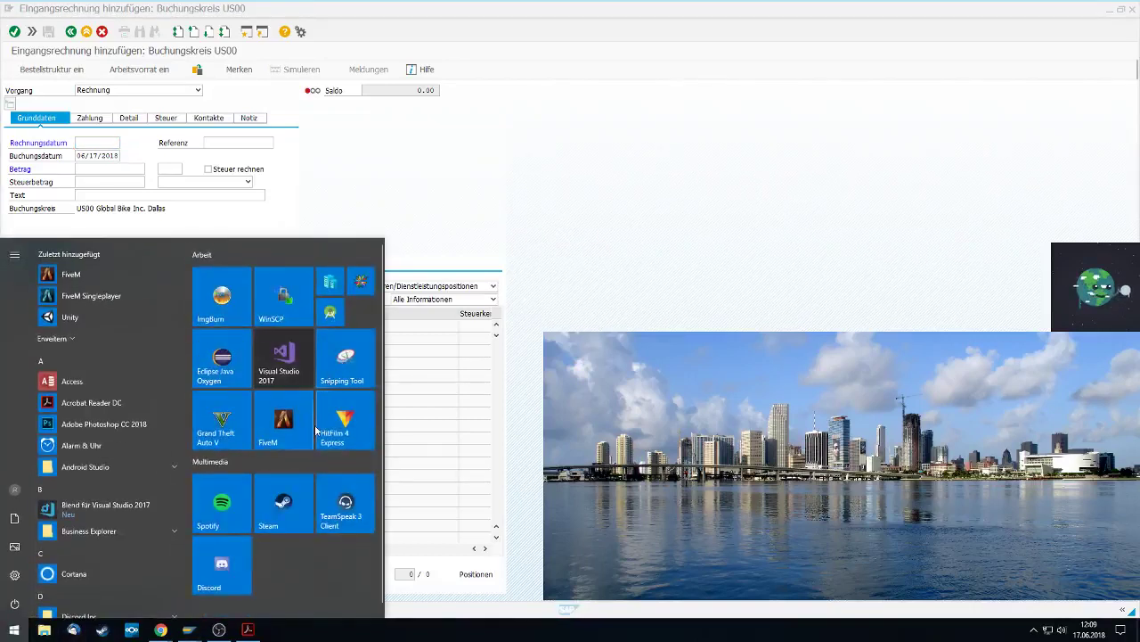
key(Escape)
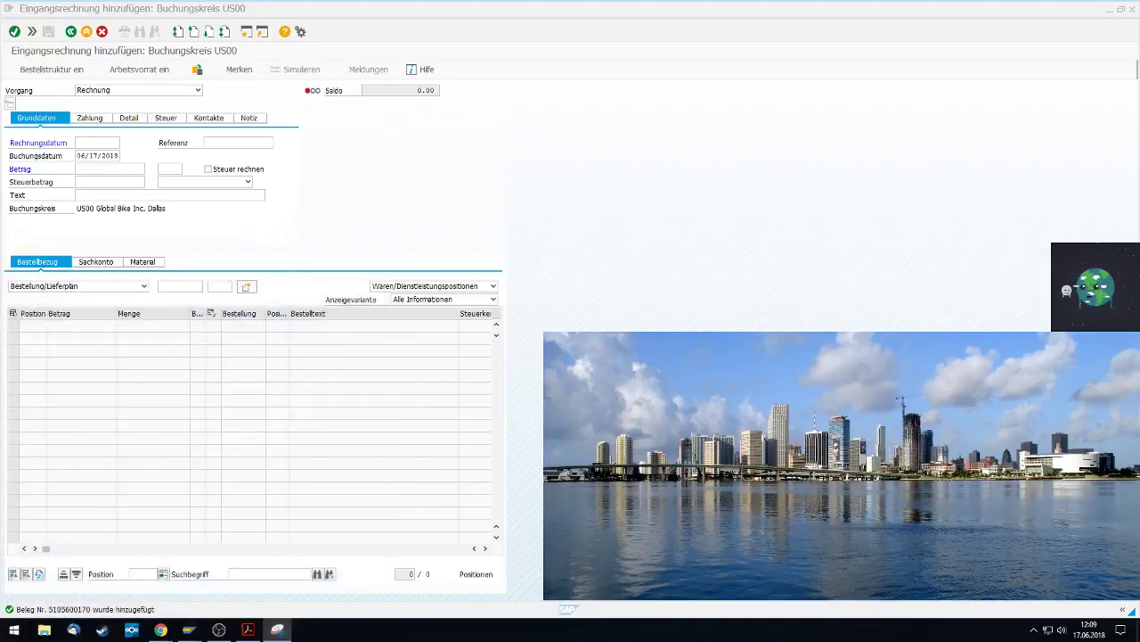
drag(178, 616, 23, 586)
Save the captured invoice confirmation as a PNG file on the Desktop under a placeholder name and close the Snipping Tool
click(17, 432)
click(39, 464)
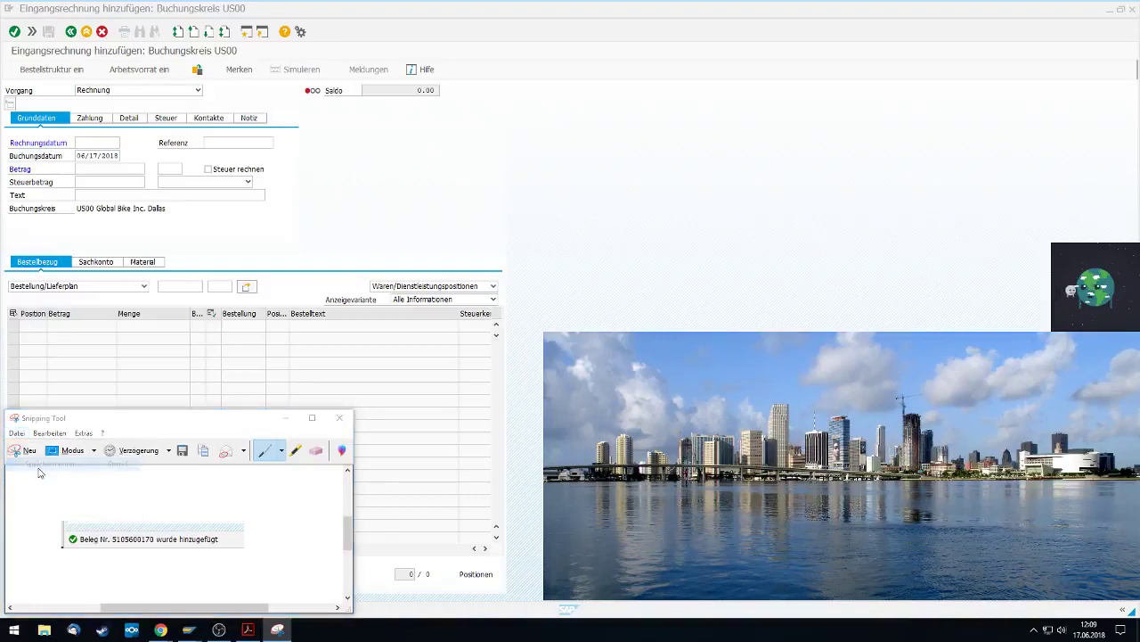
text(asafdfsdffdsdfsdfsdfsdfsdfsd)
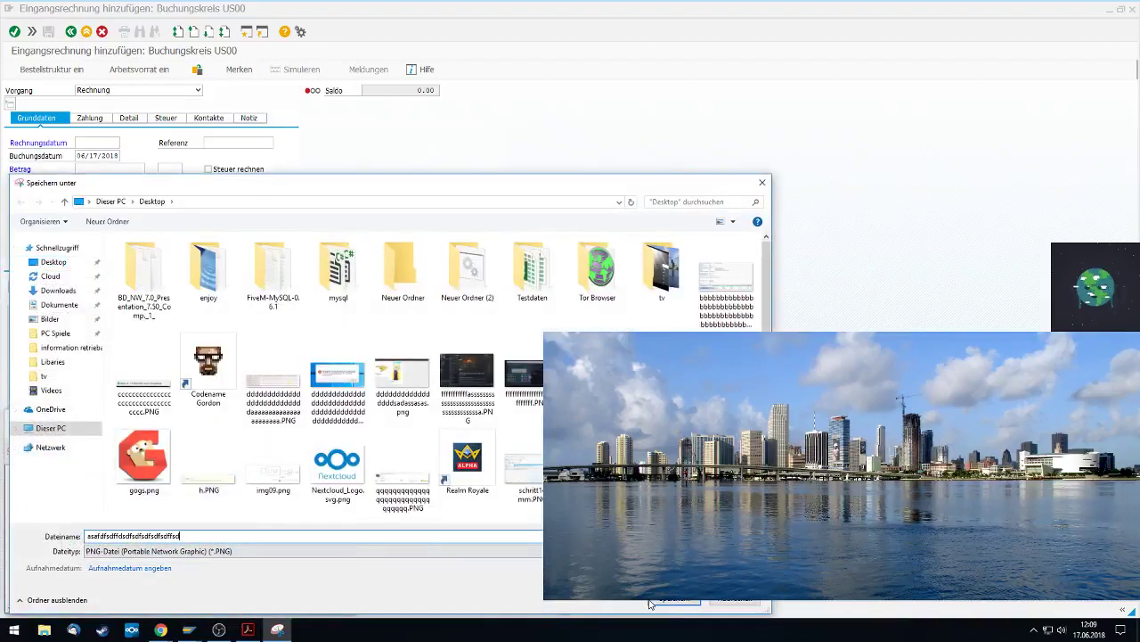
click(650, 602)
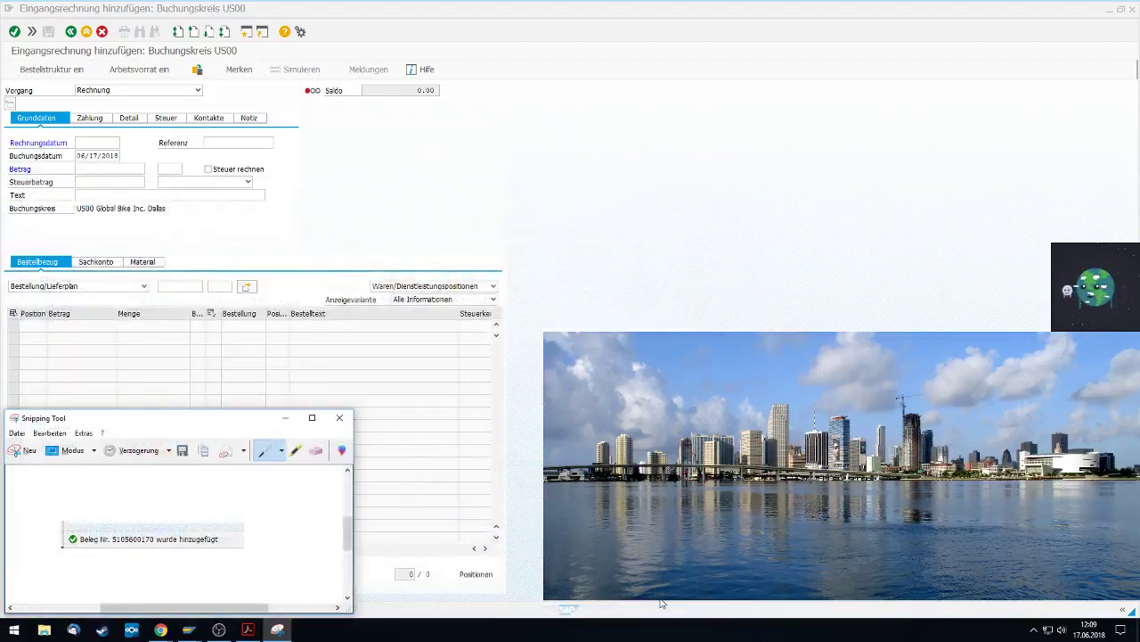
click(339, 418)
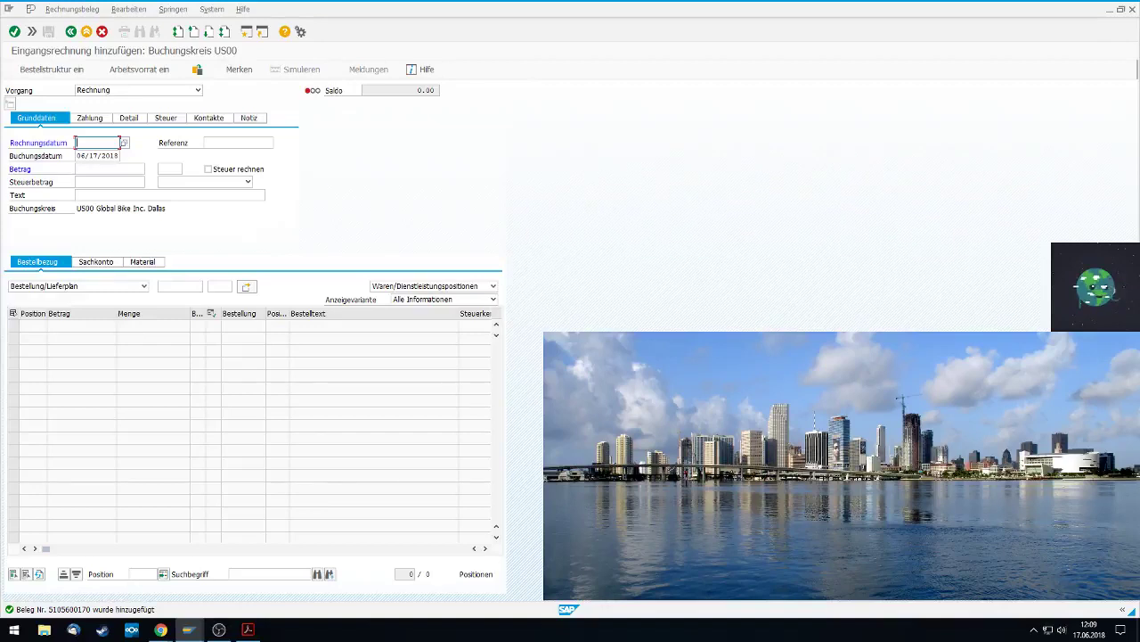
Leave the invoice entry, collapse Logistik, and open the outgoing payment posting under Rechnungswesen > Finanzwesen > Kreditoren > Buchung > Zahlungsausgang > Buchen
click(86, 34)
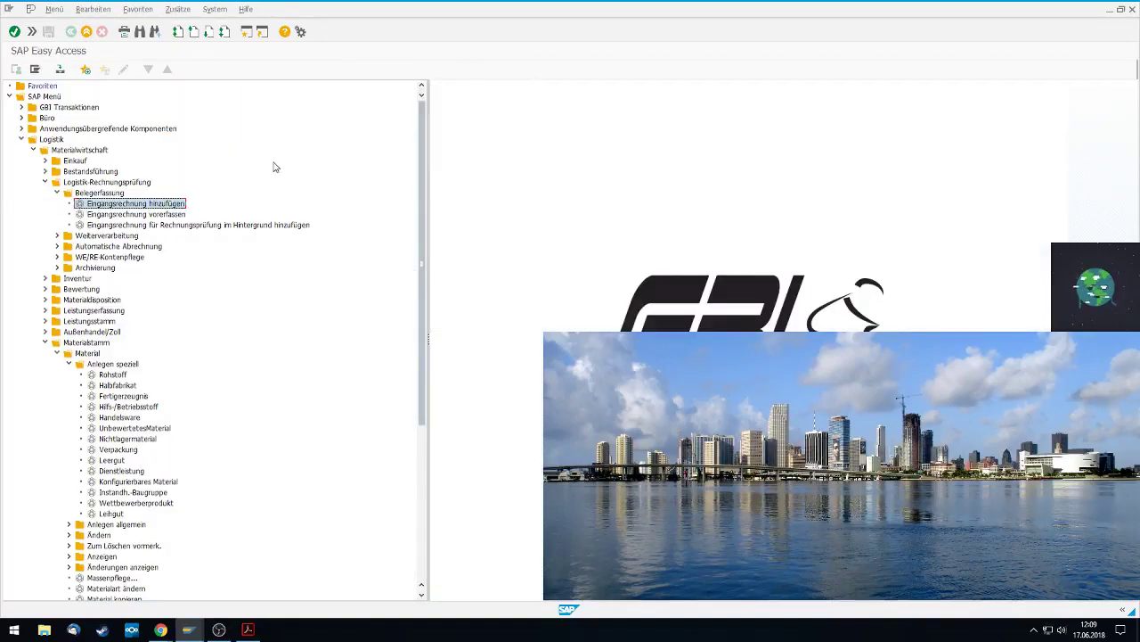
click(22, 139)
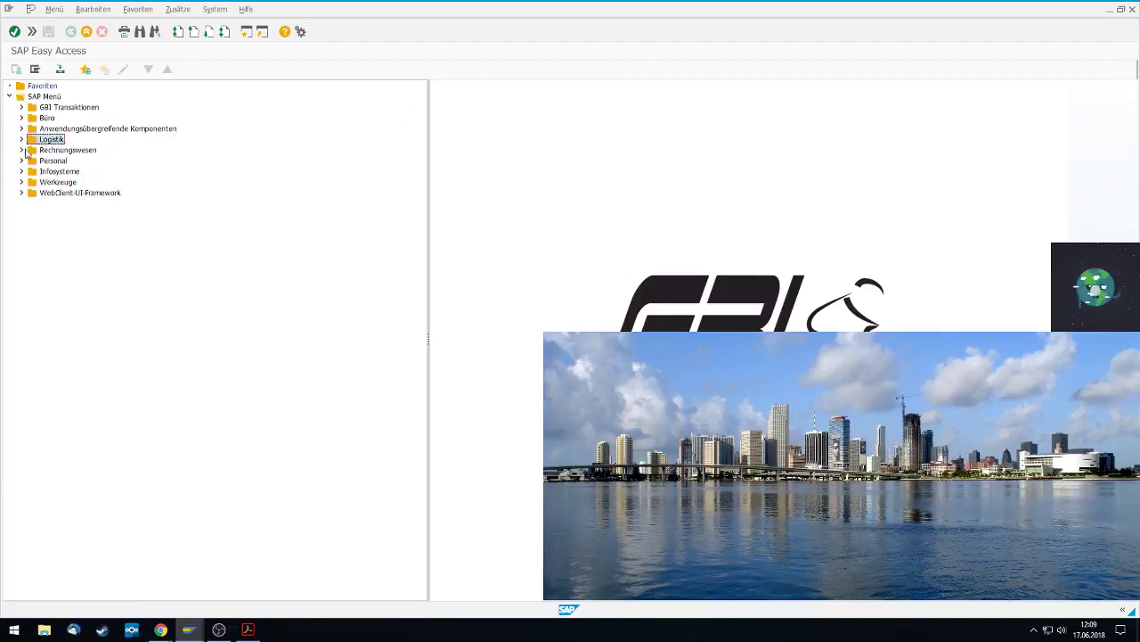
click(22, 151)
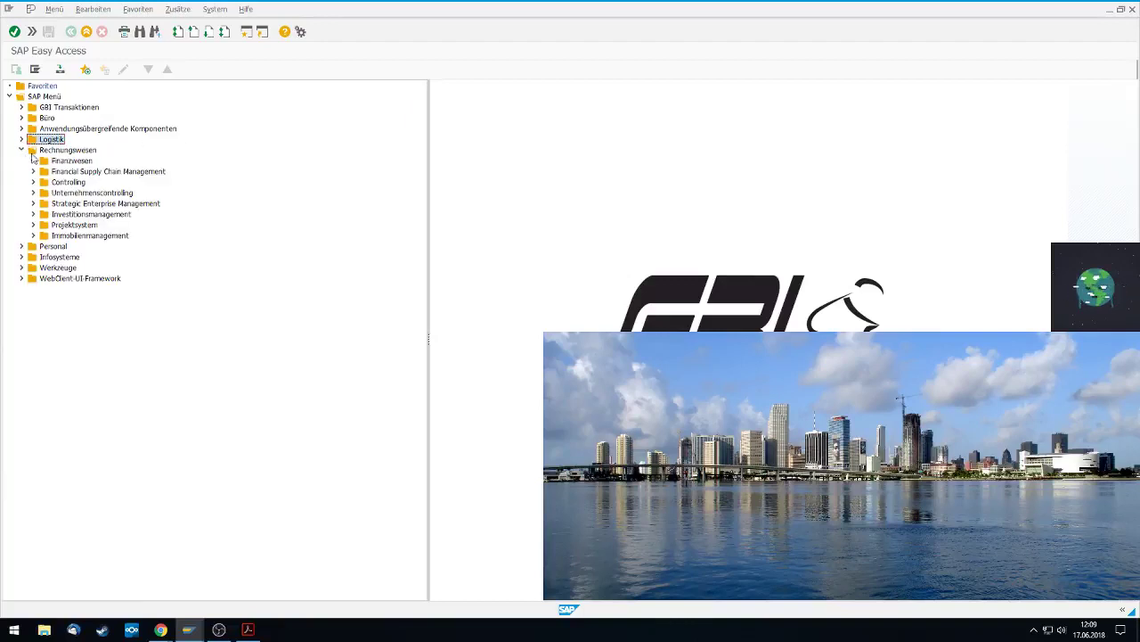
click(33, 161)
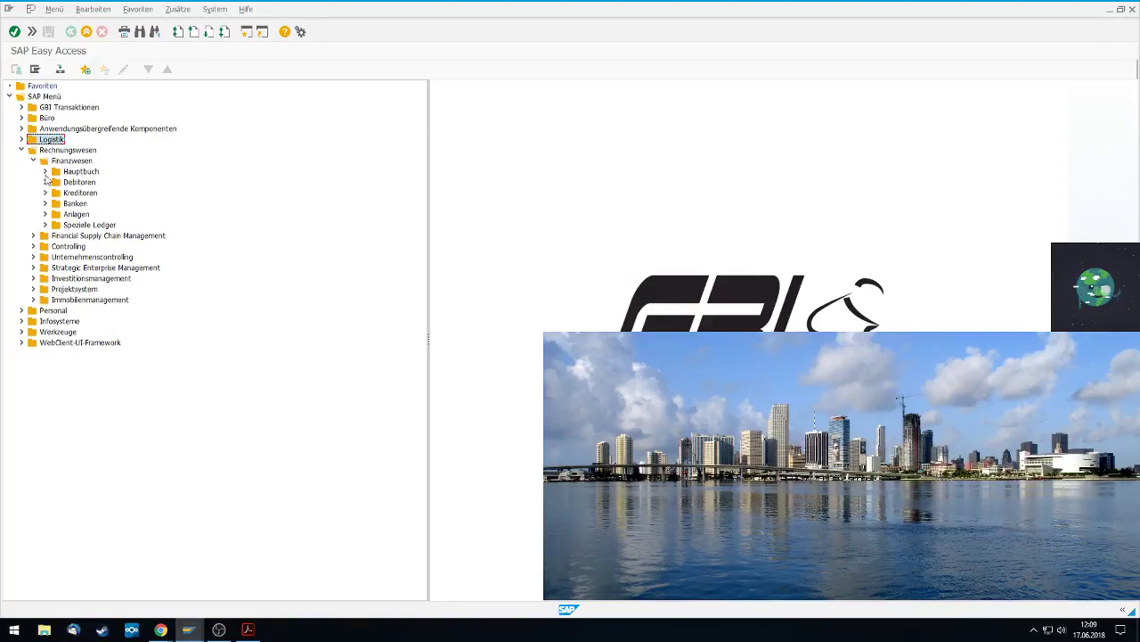
click(46, 192)
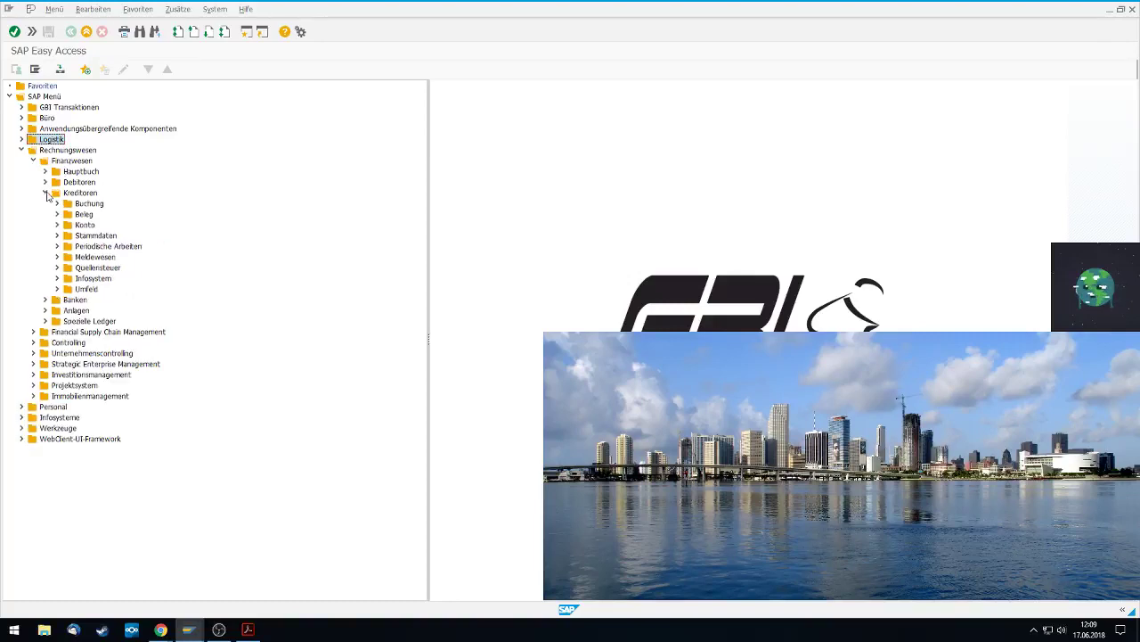
click(56, 204)
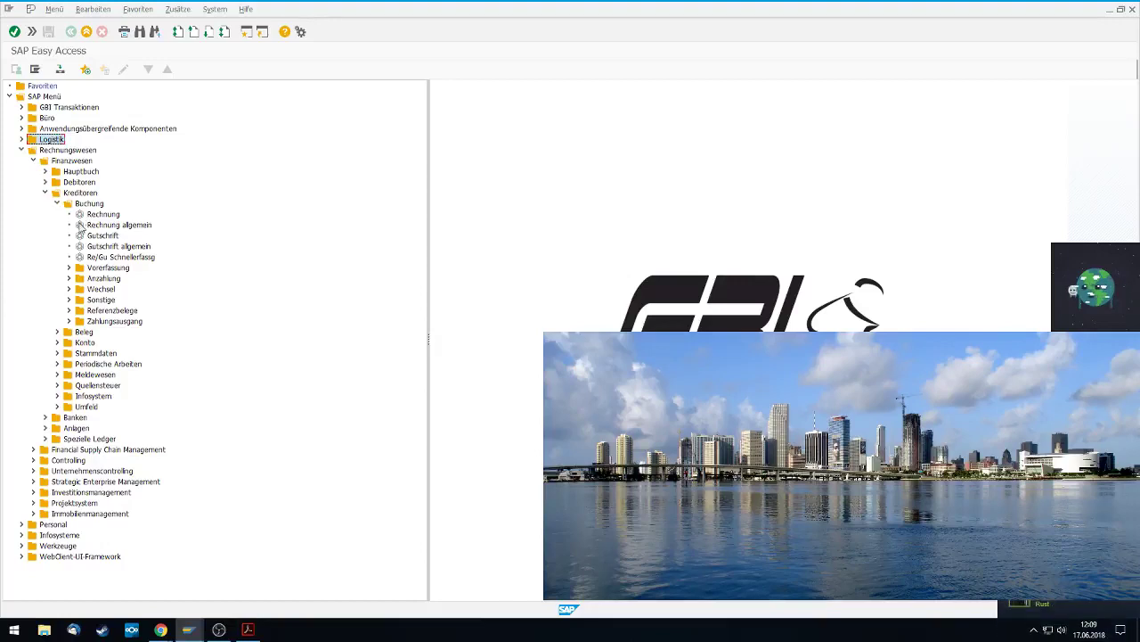
click(69, 323)
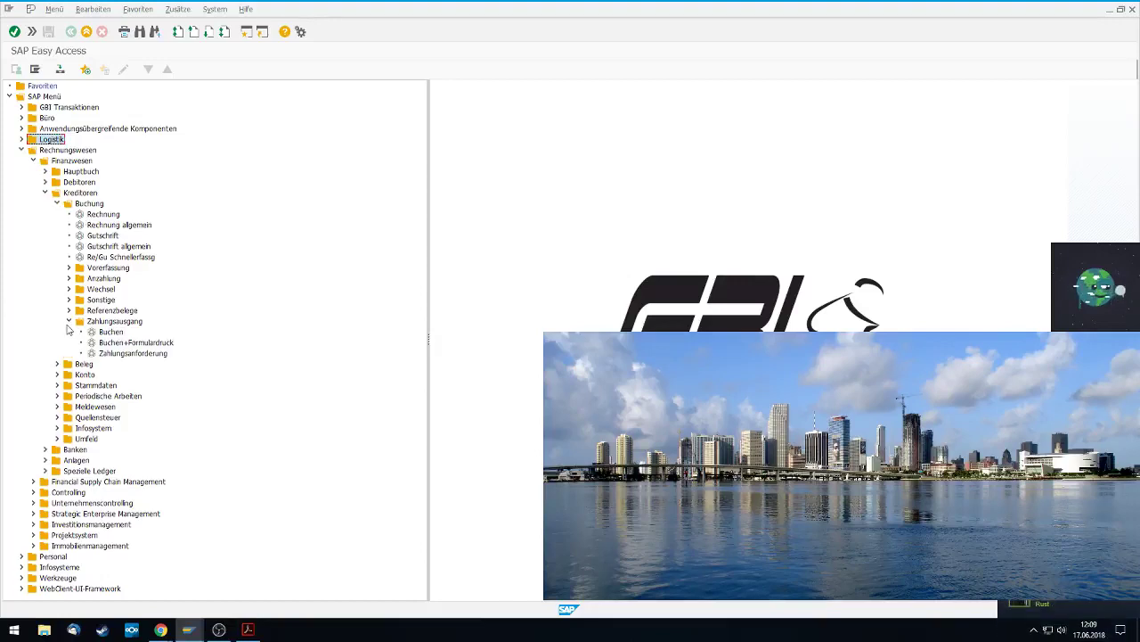
double_click(100, 333)
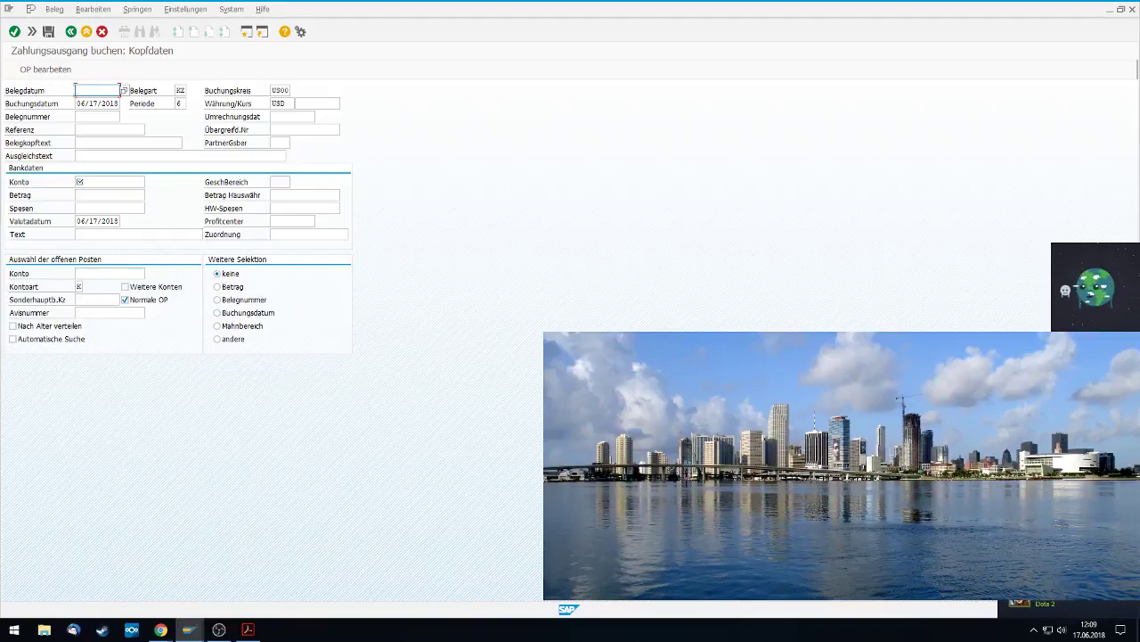
Set the payment's document date to 06/17/2018, enter the bank account number in the bank data, and set the amount to 6400
click(124, 90)
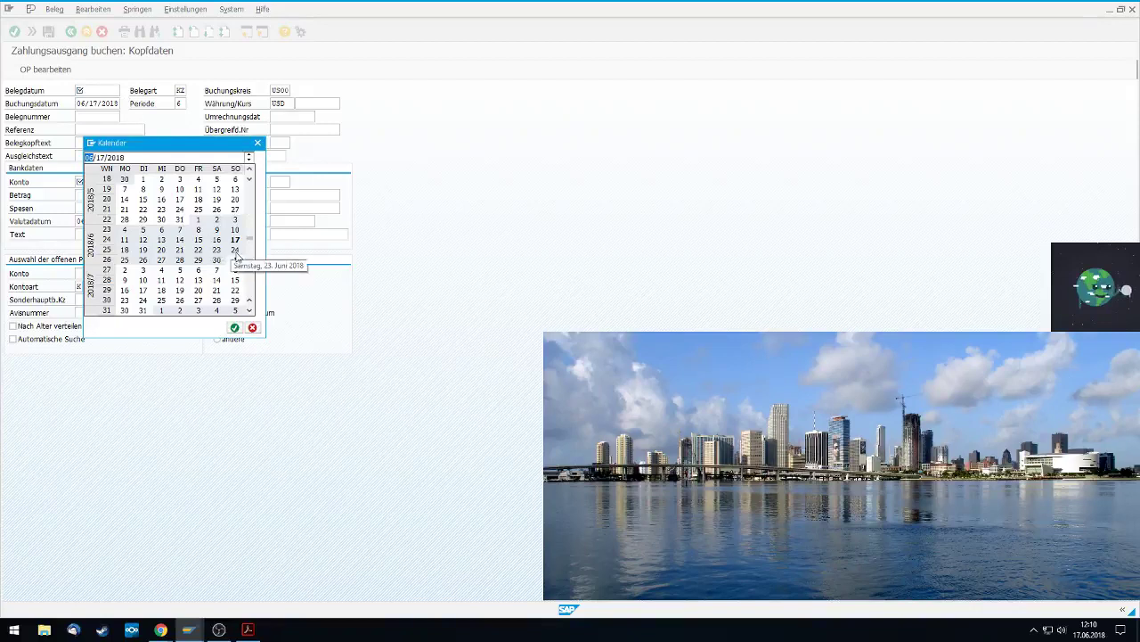
key(Return)
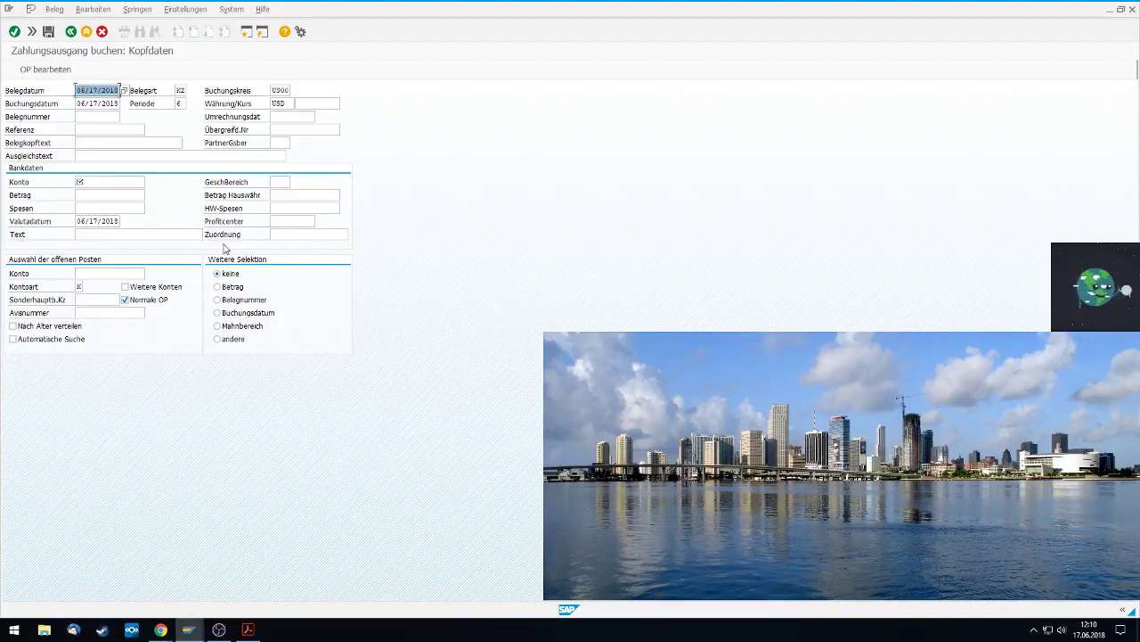
click(101, 182)
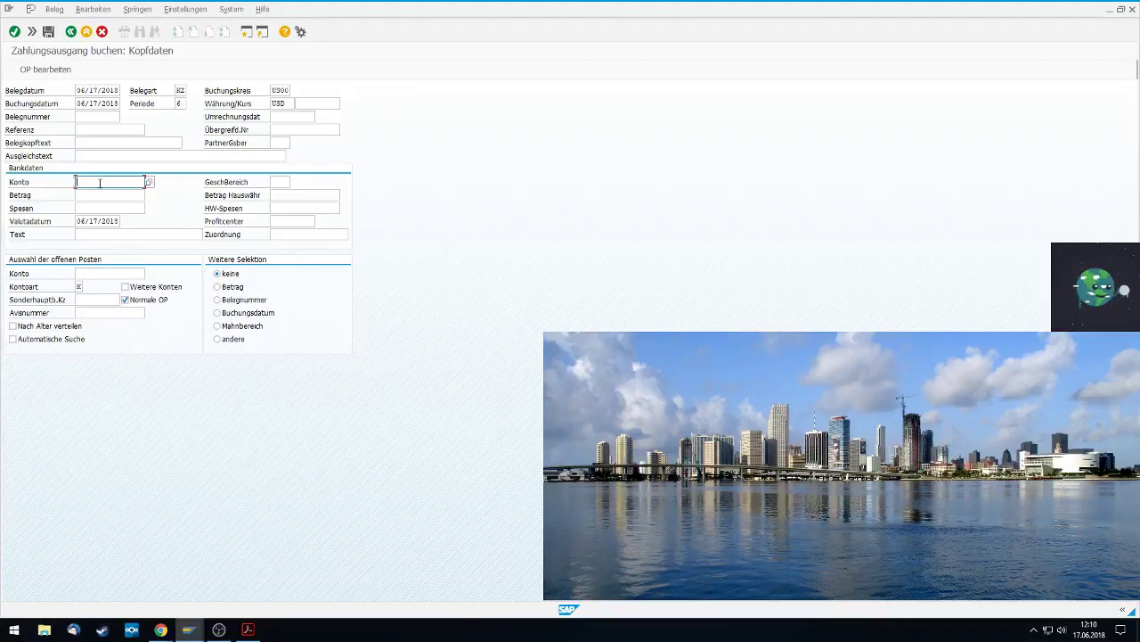
text(100000)
key(alt+Tab)
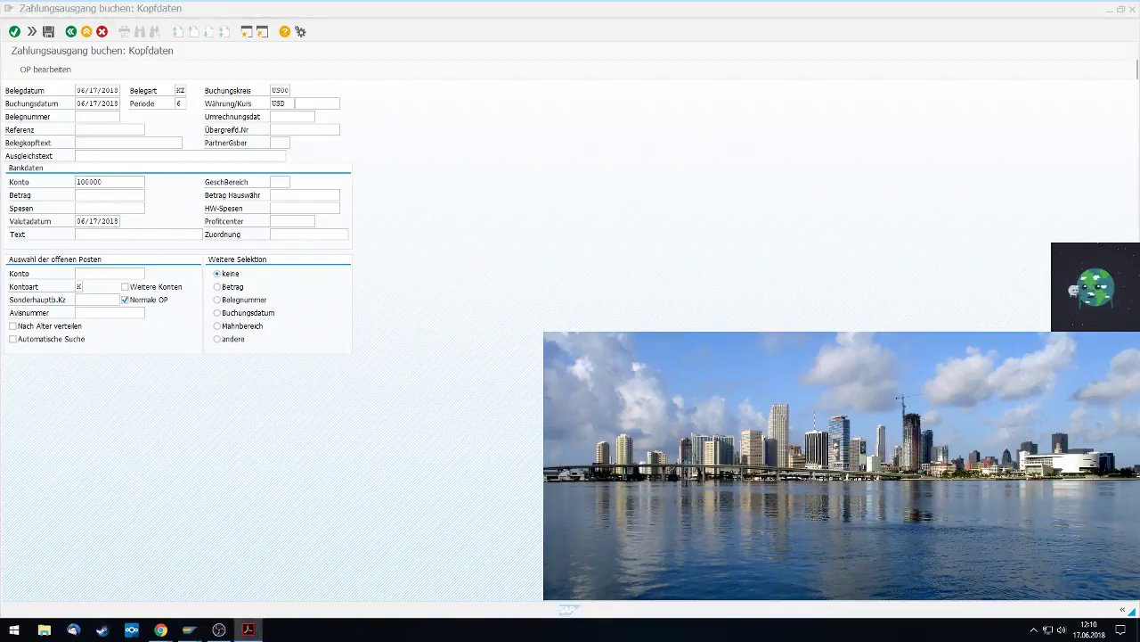
click(107, 181)
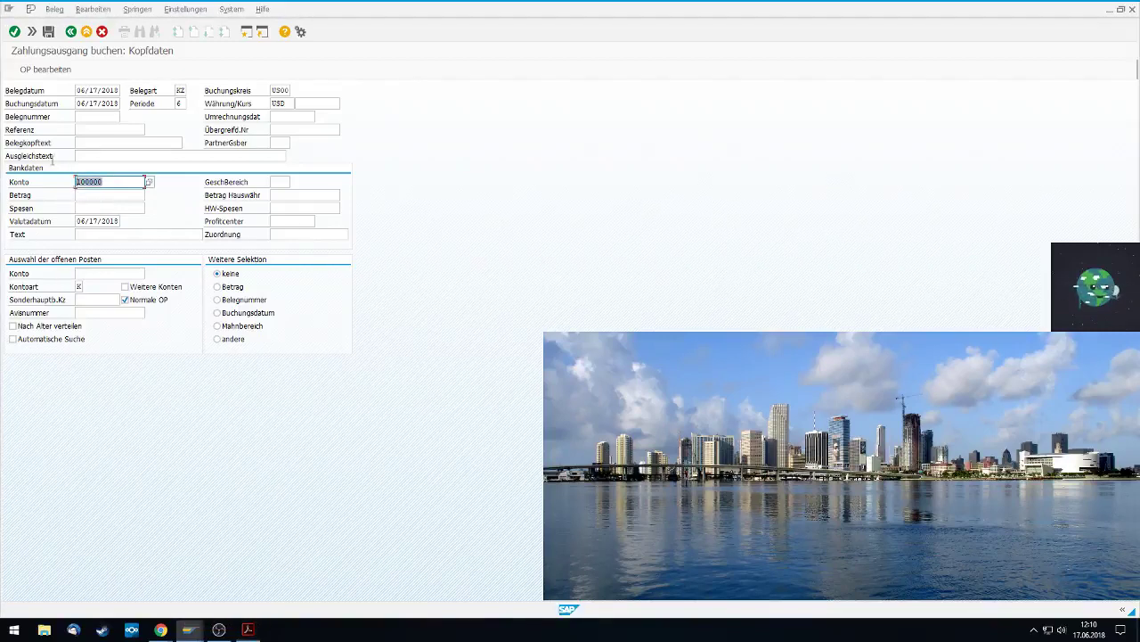
click(107, 181)
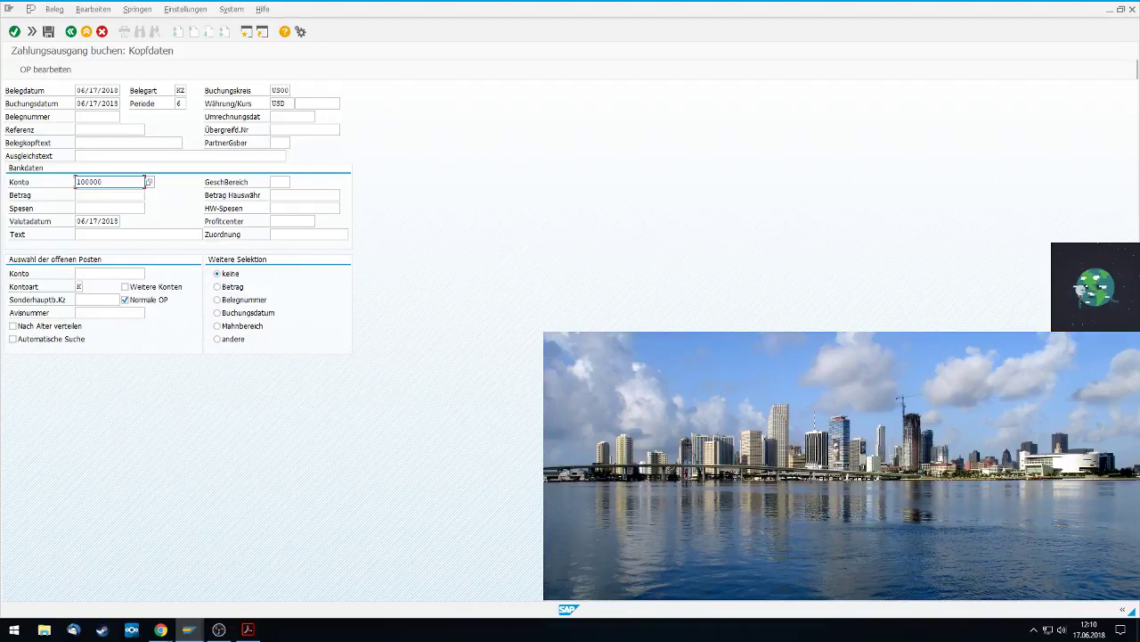
click(93, 195)
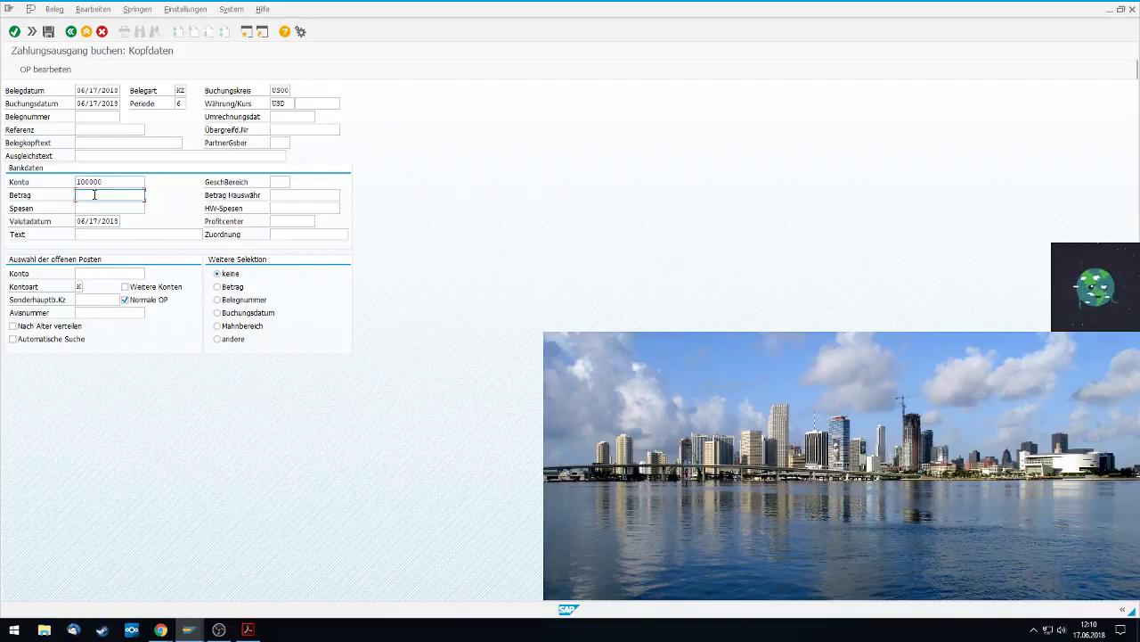
text(6400)
Insert the template text "RECHNUNGEN 00504-### & 00515-###" from the PDF instructions into the bank data's Text field
click(94, 234)
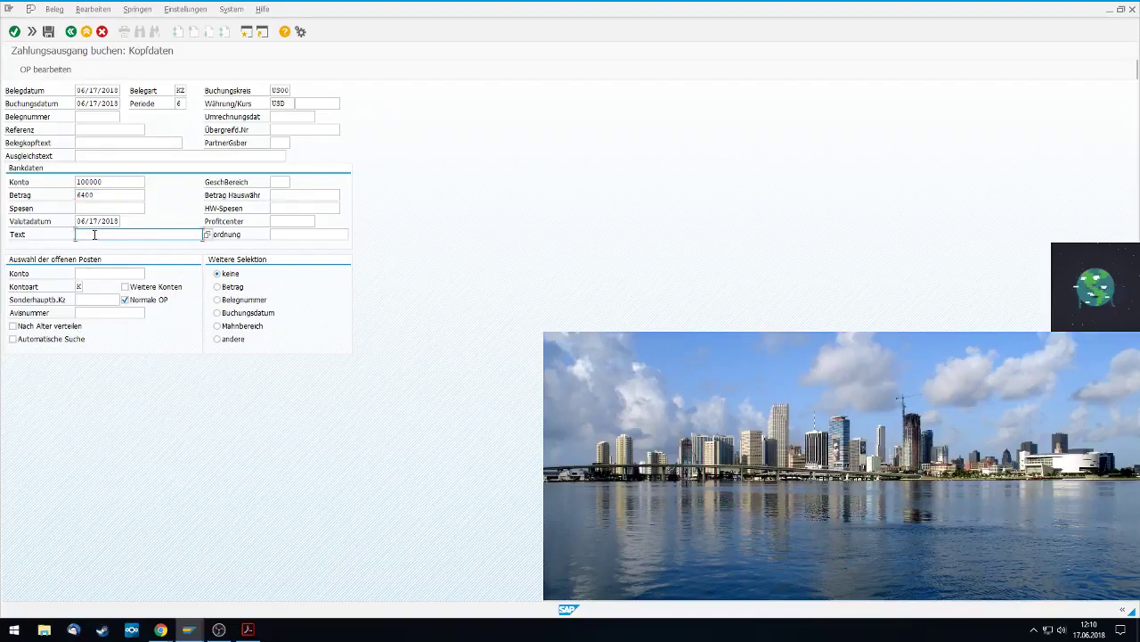
key(alt+Tab)
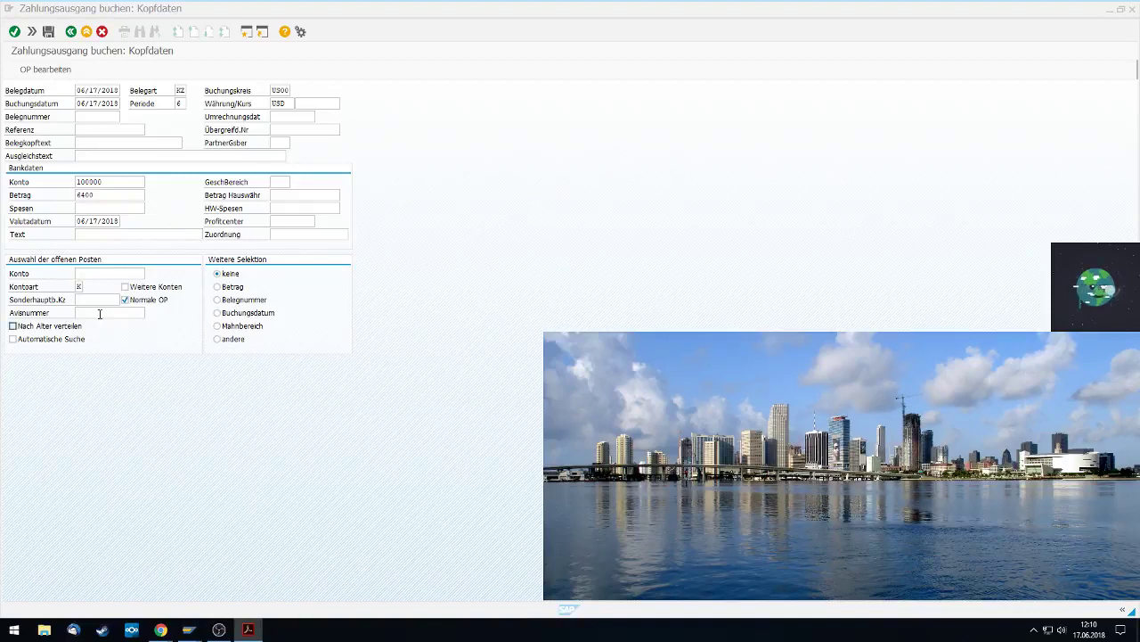
click(116, 236)
key(ctrl+v)
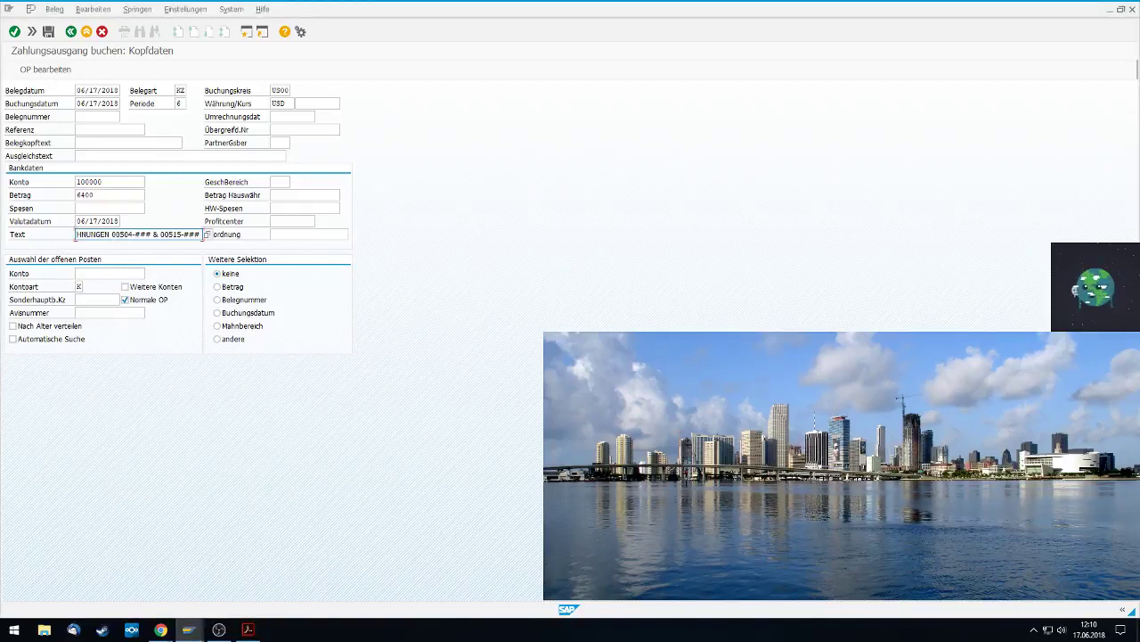
Replace both ### placeholders in the payment text with 090 so it reads "RECHNUNGEN 00504-090 & 00515-090"
key(alt+Tab)
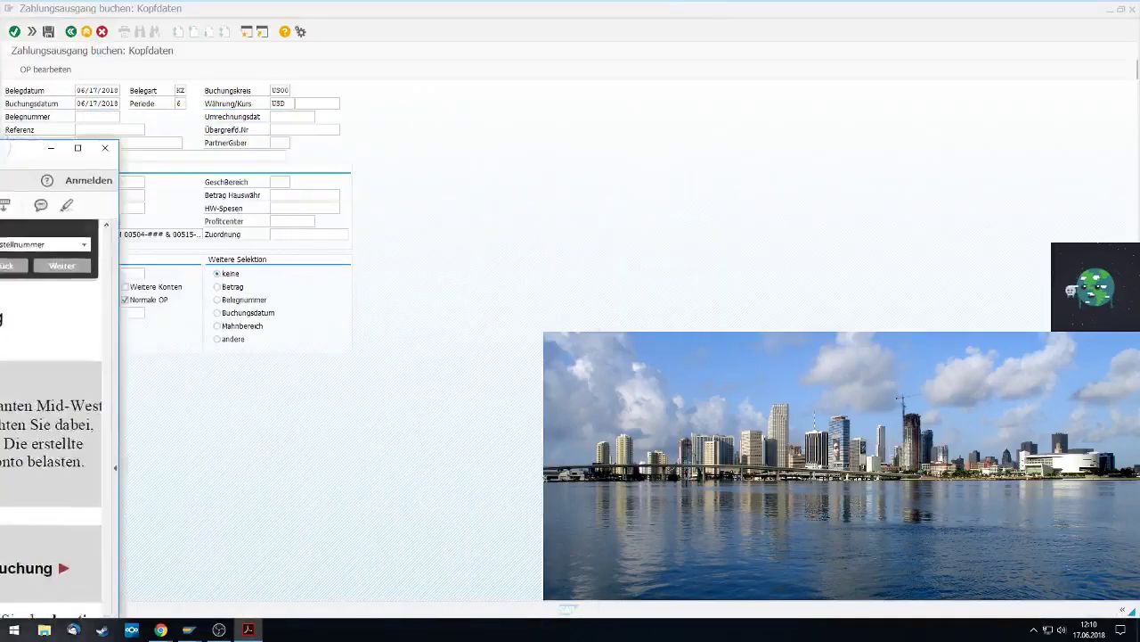
key(alt+Tab)
click(155, 234)
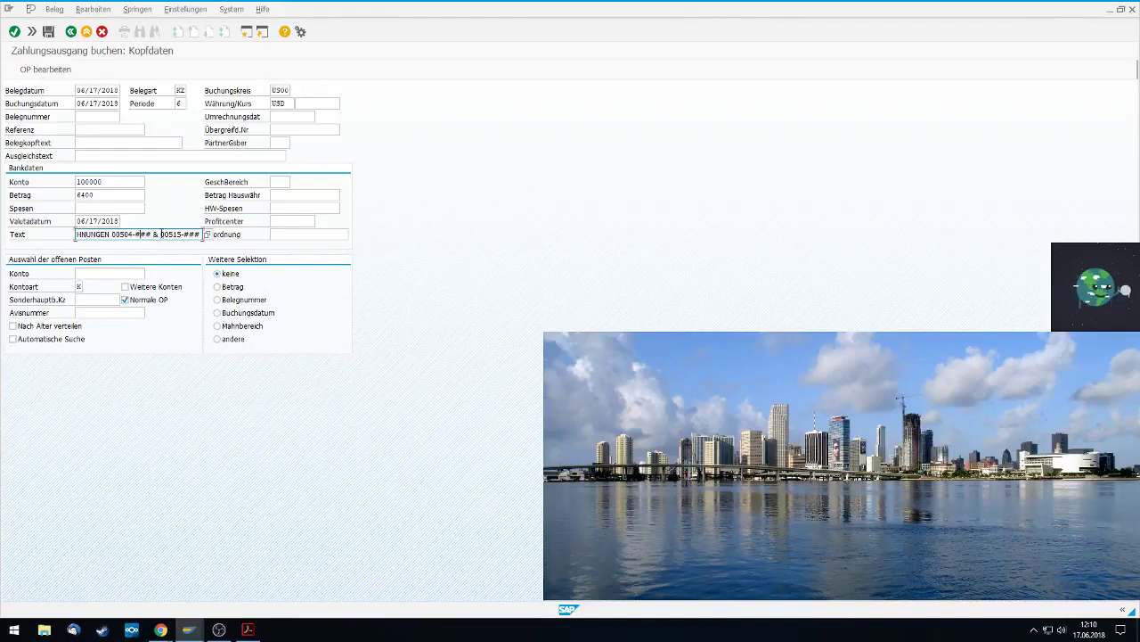
text(0)
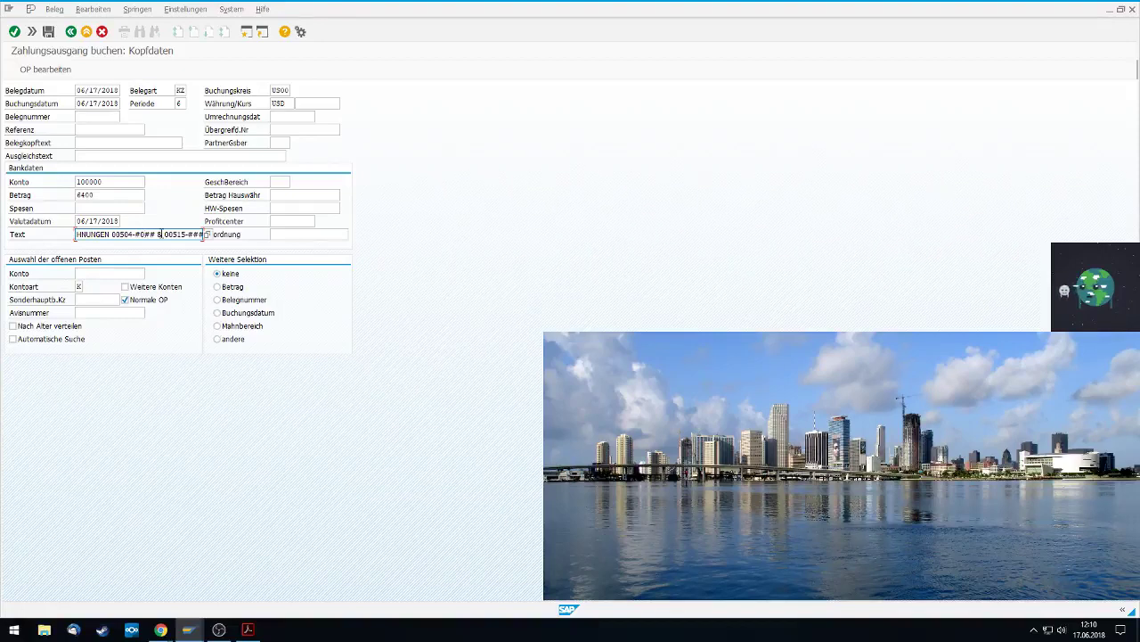
key(Delete)
key(Delete)
key(Left)
key(BackSpace)
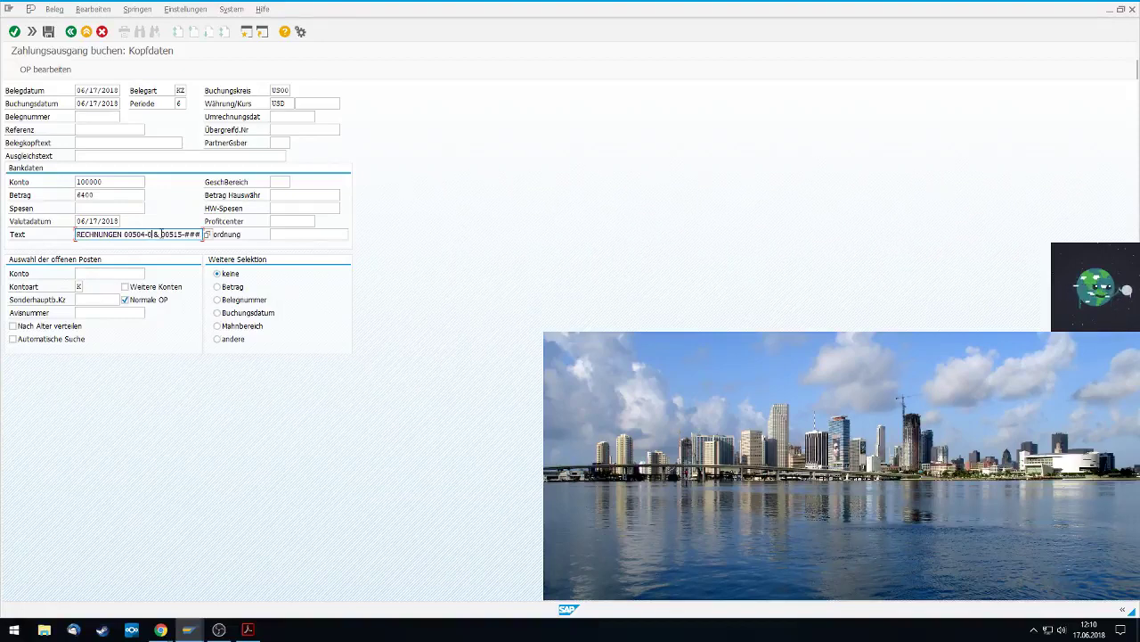
text(90 )
text(90)
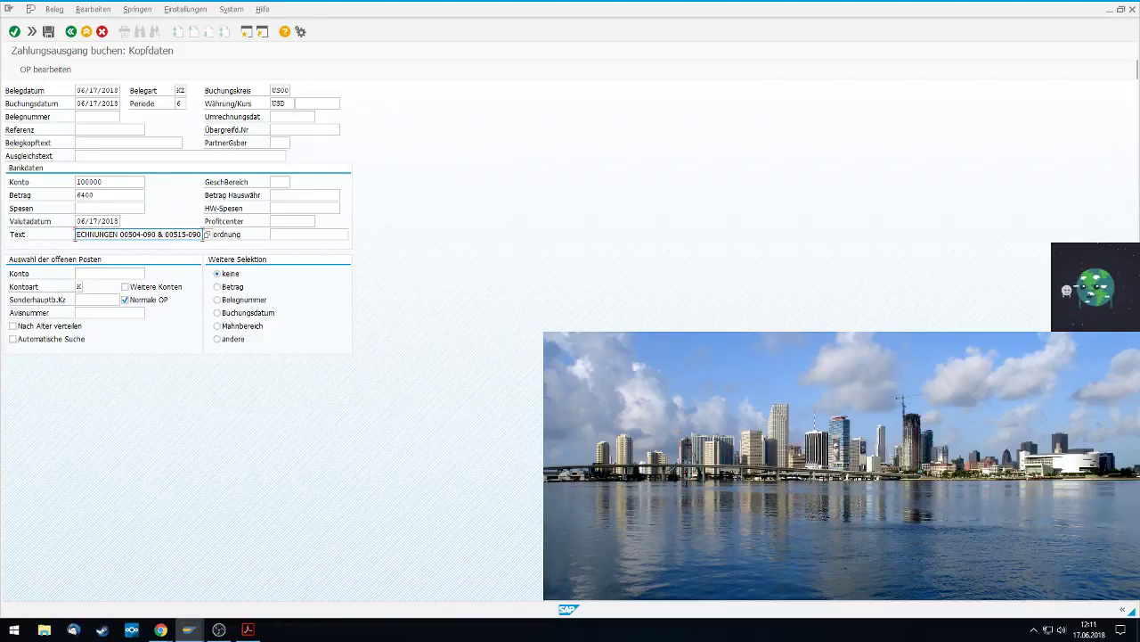
Open the value search for the open items' Konto field and switch it to Kreditoren je Land/Buchungskreis
key(alt+Tab)
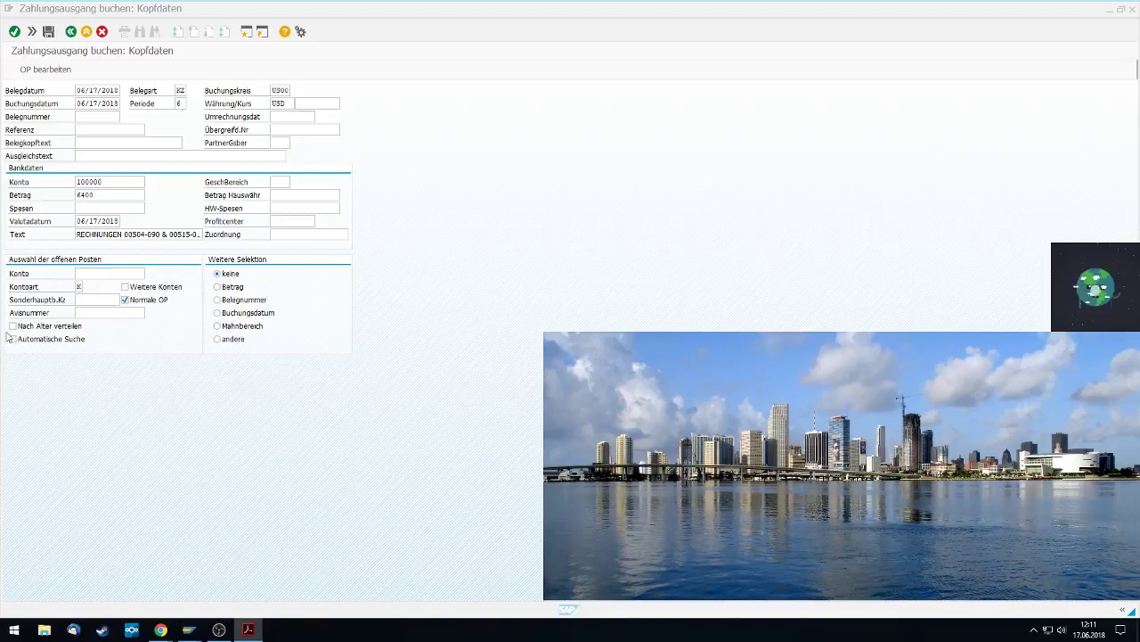
click(99, 272)
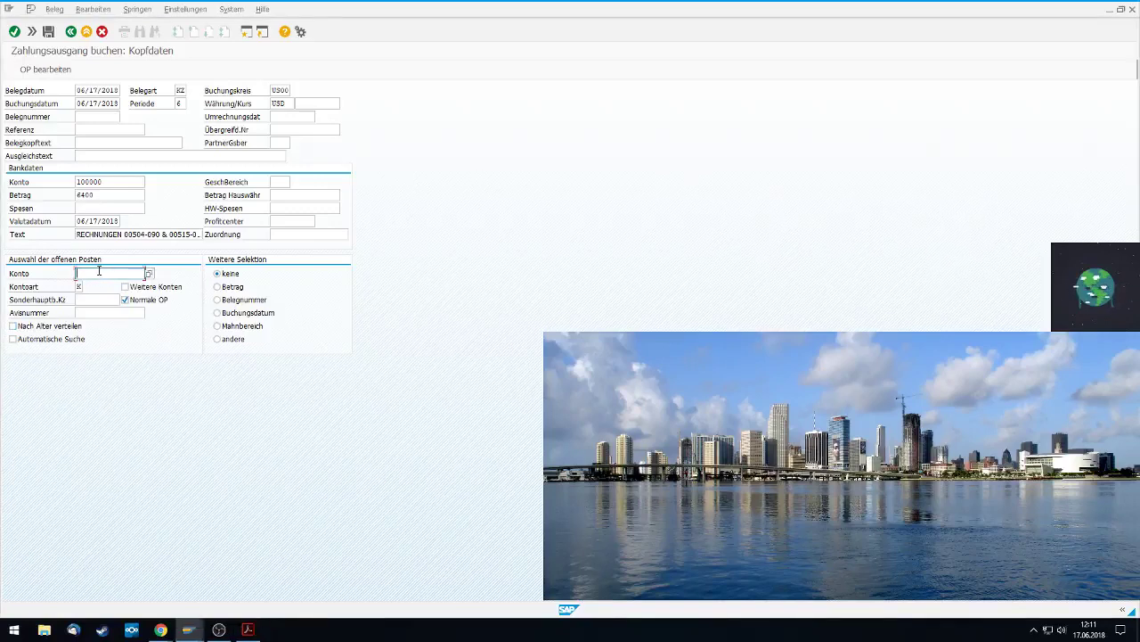
key(F4)
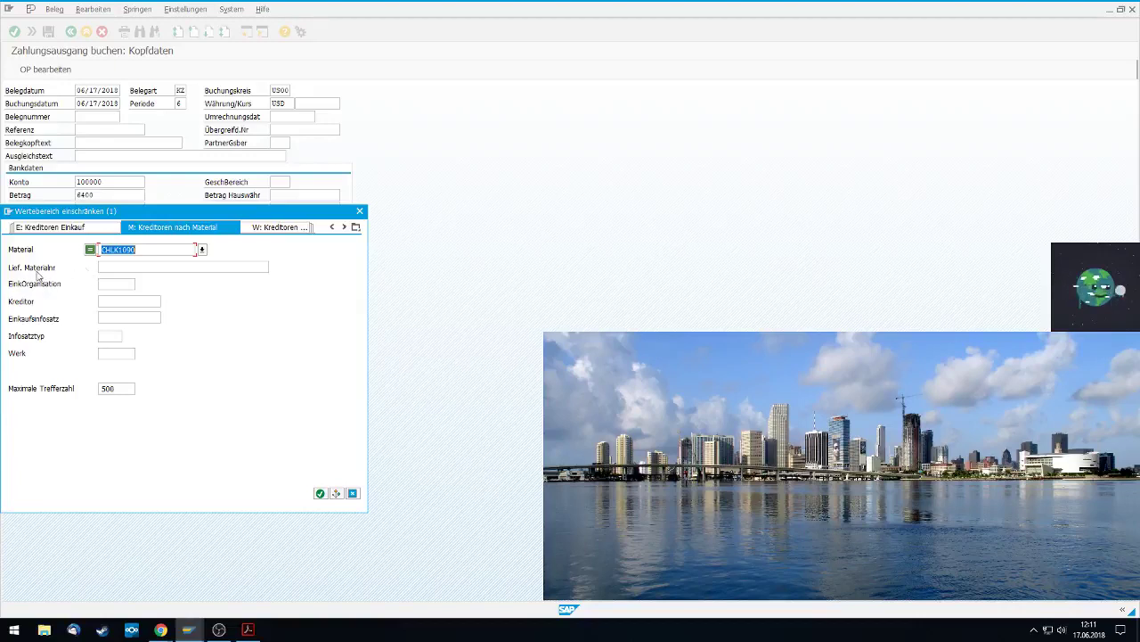
click(356, 227)
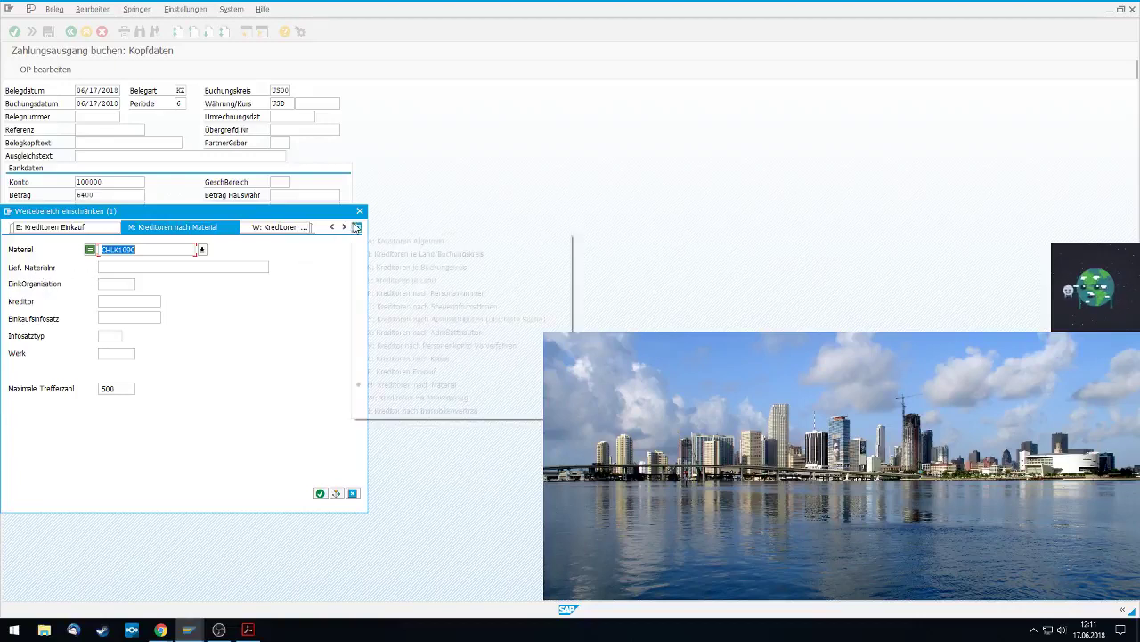
click(419, 253)
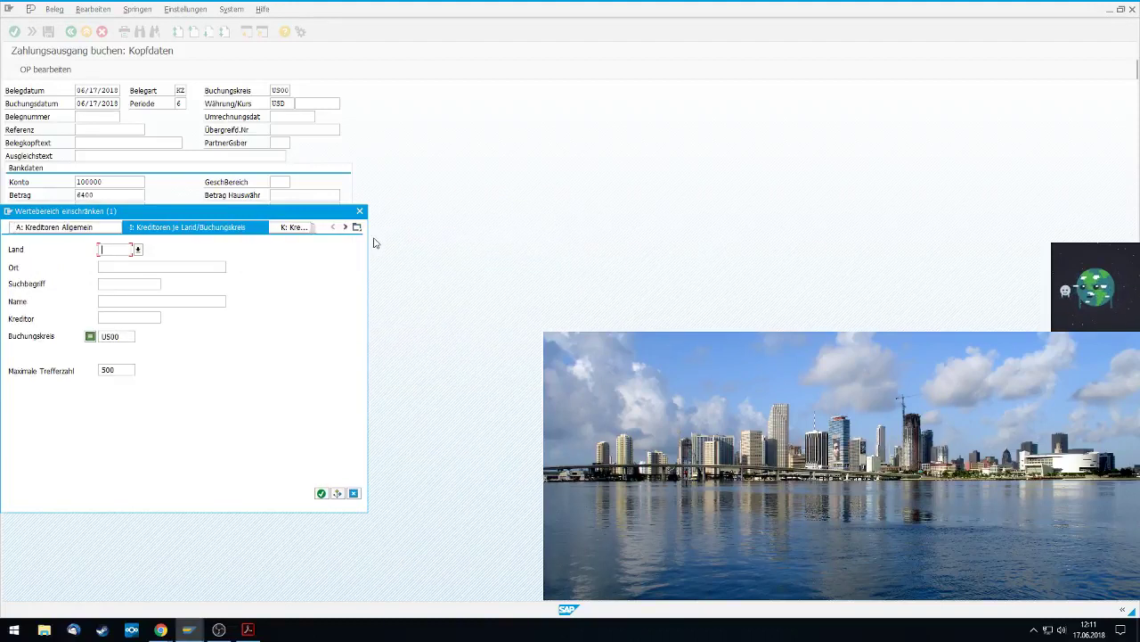
Search vendors with Ort Lincoln and Suchbegriff 090, and take Mid-West Supply as the open items' account
click(132, 284)
key(alt+Tab)
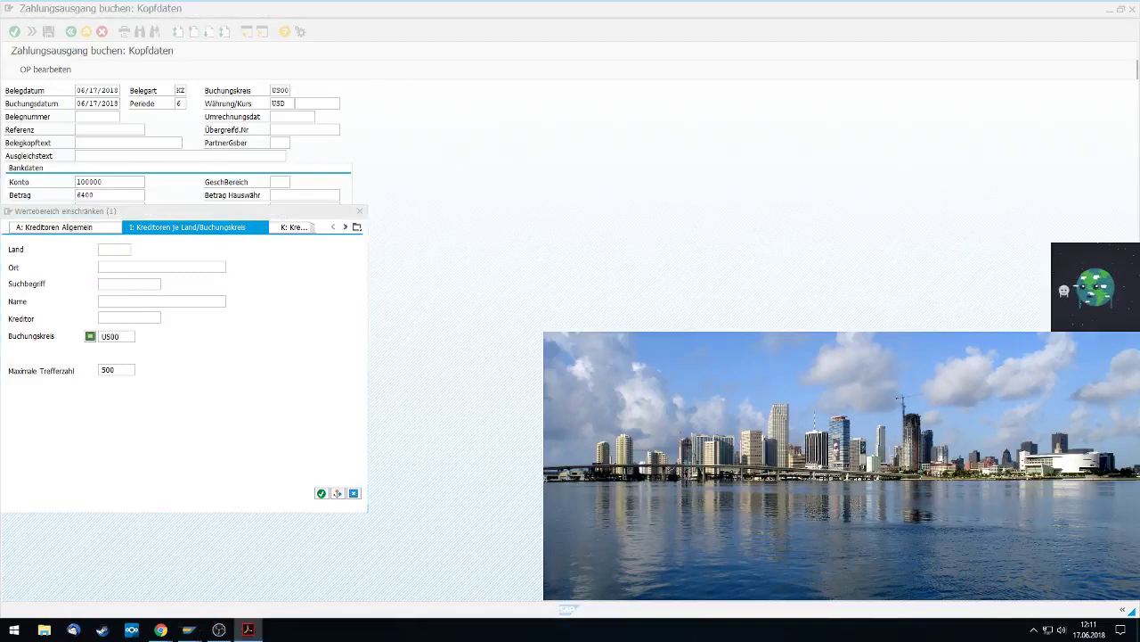
click(102, 267)
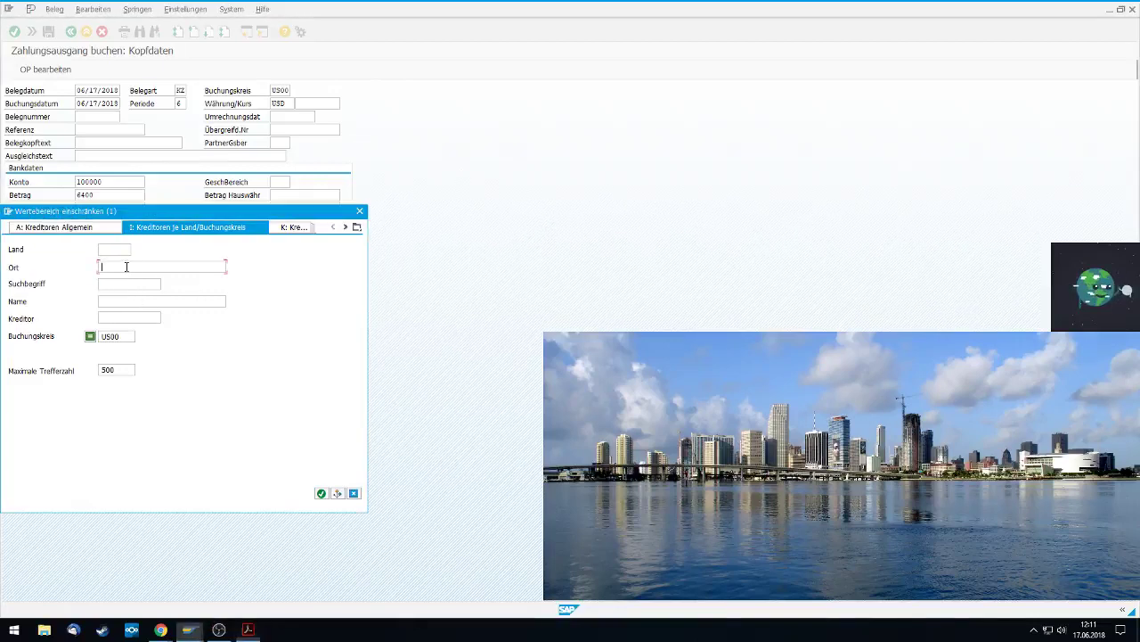
text(Lincoln)
click(111, 286)
text(090)
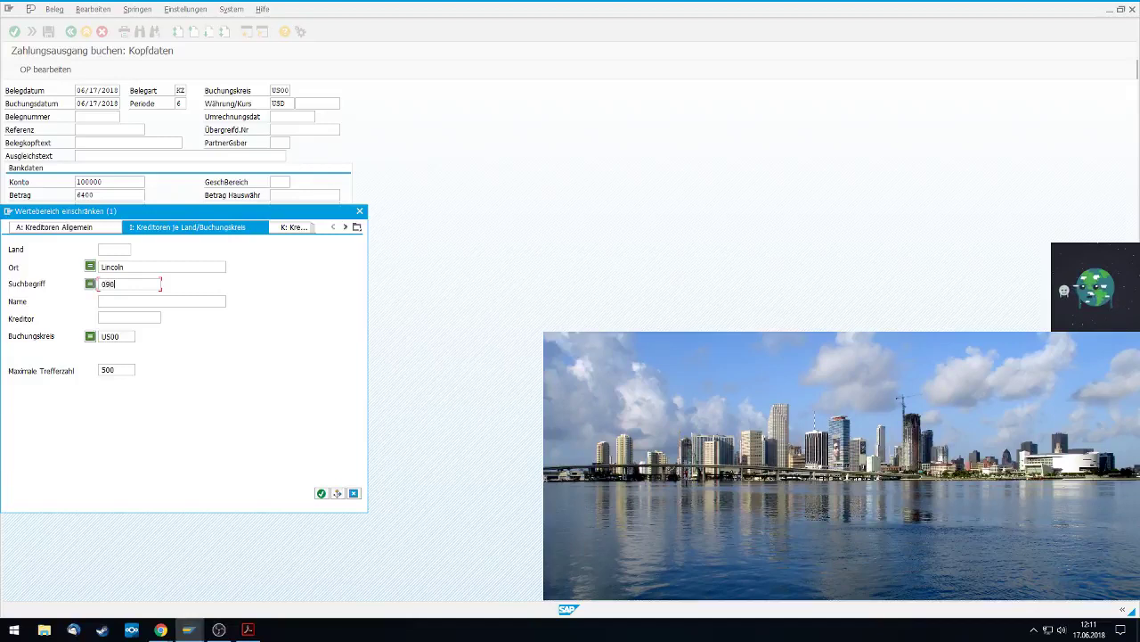
key(Return)
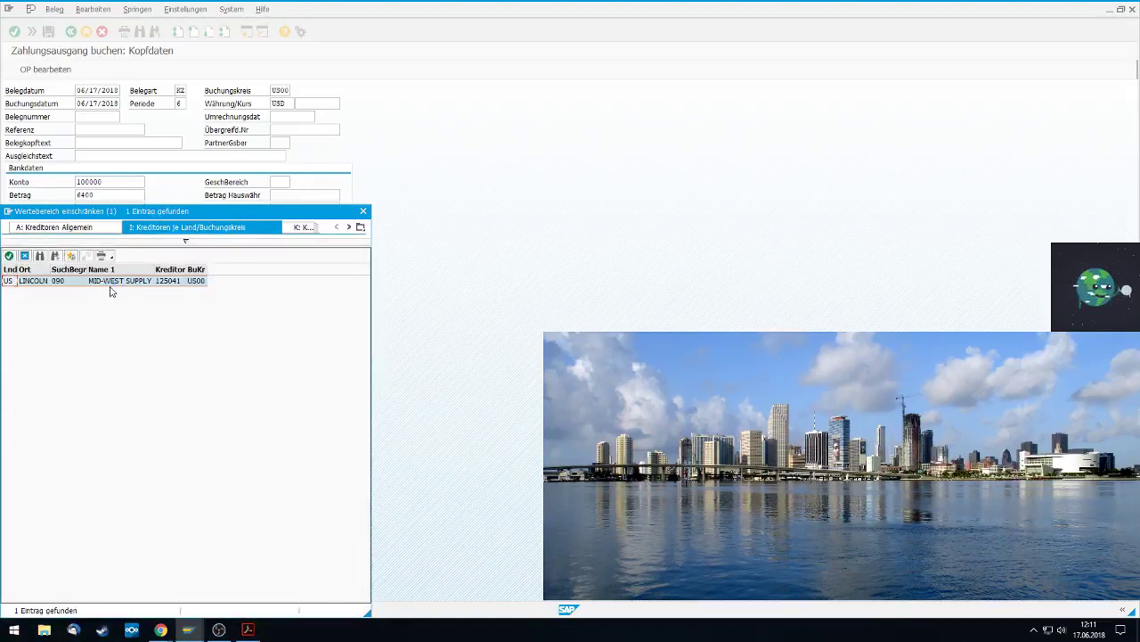
double_click(85, 282)
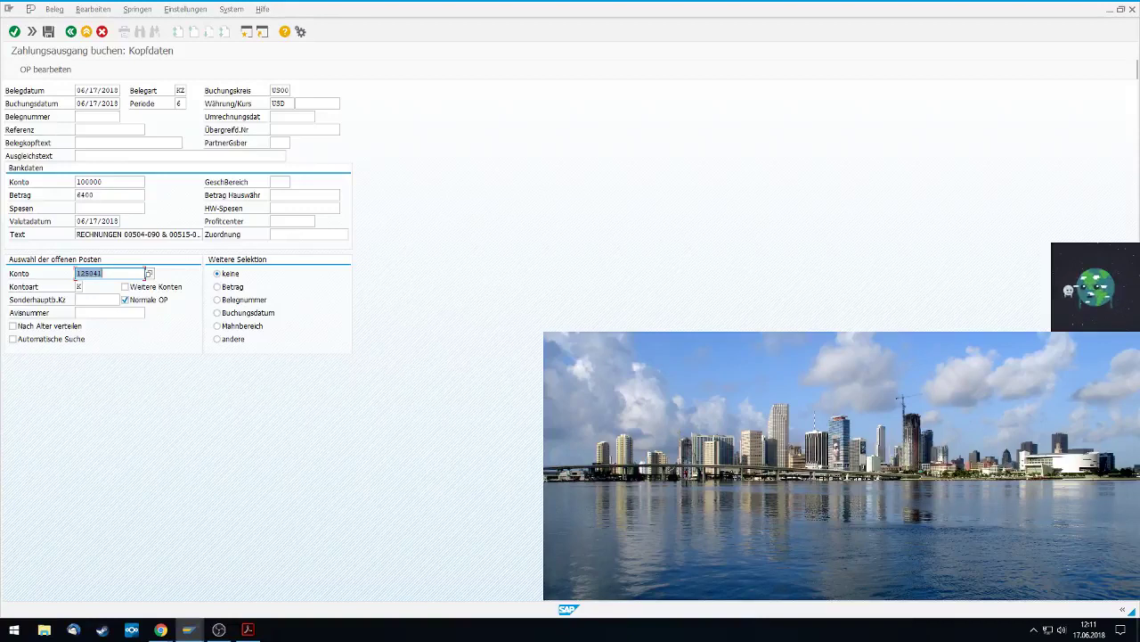
Process the open items of the Mid-West Supply account and post the outgoing payment
double_click(145, 274)
click(44, 69)
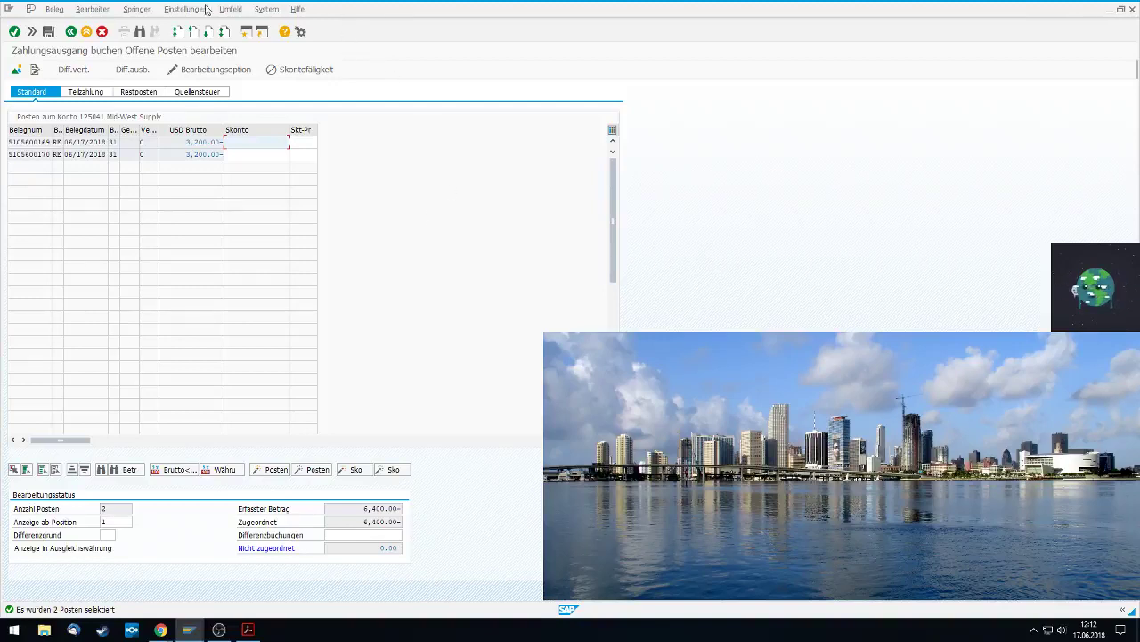
click(48, 31)
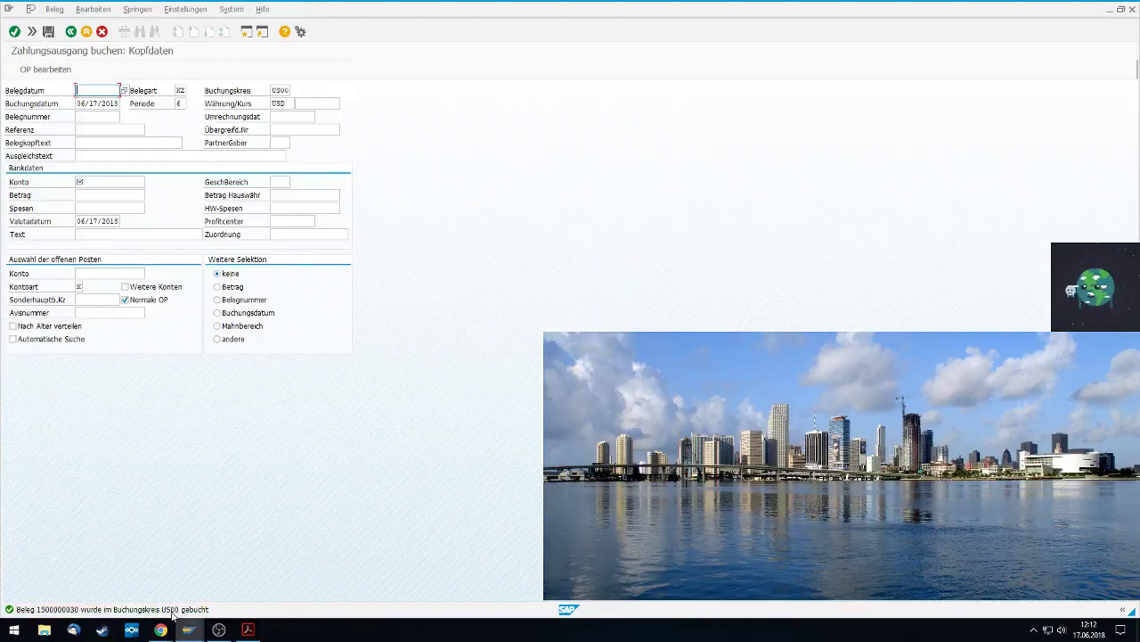
Capture a rectangular screen snip of the payment's posting confirmation message in the SAP window
click(25, 633)
click(346, 358)
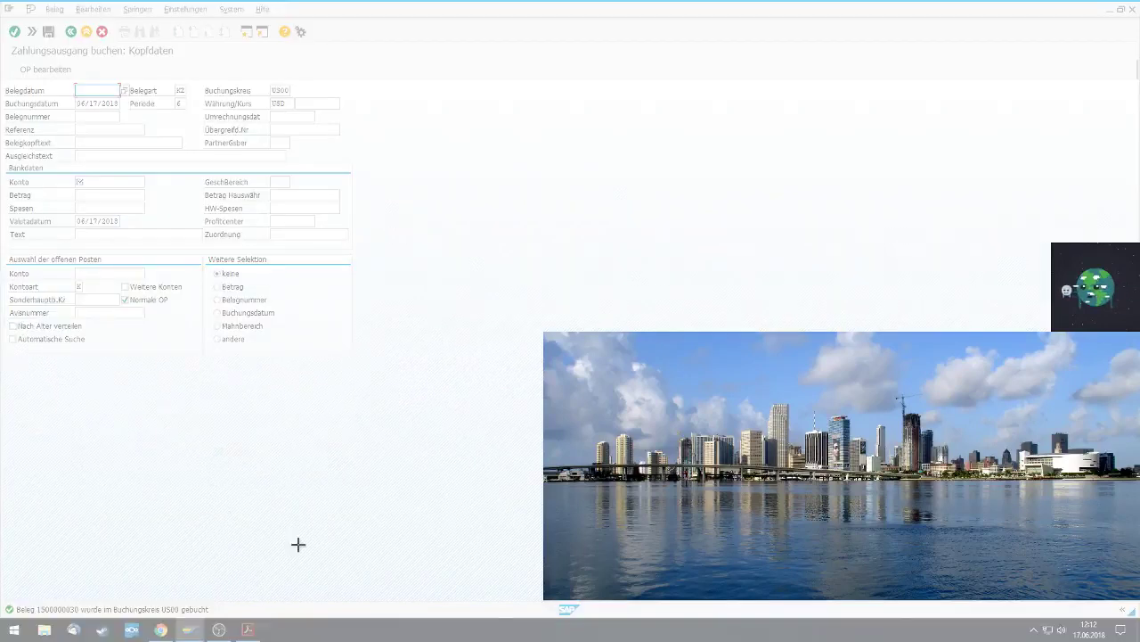
drag(303, 532, 1, 640)
Save the snip to the desktop as a PNG under a placeholder name made of repeated letters, and close the Snipping Tool
click(17, 351)
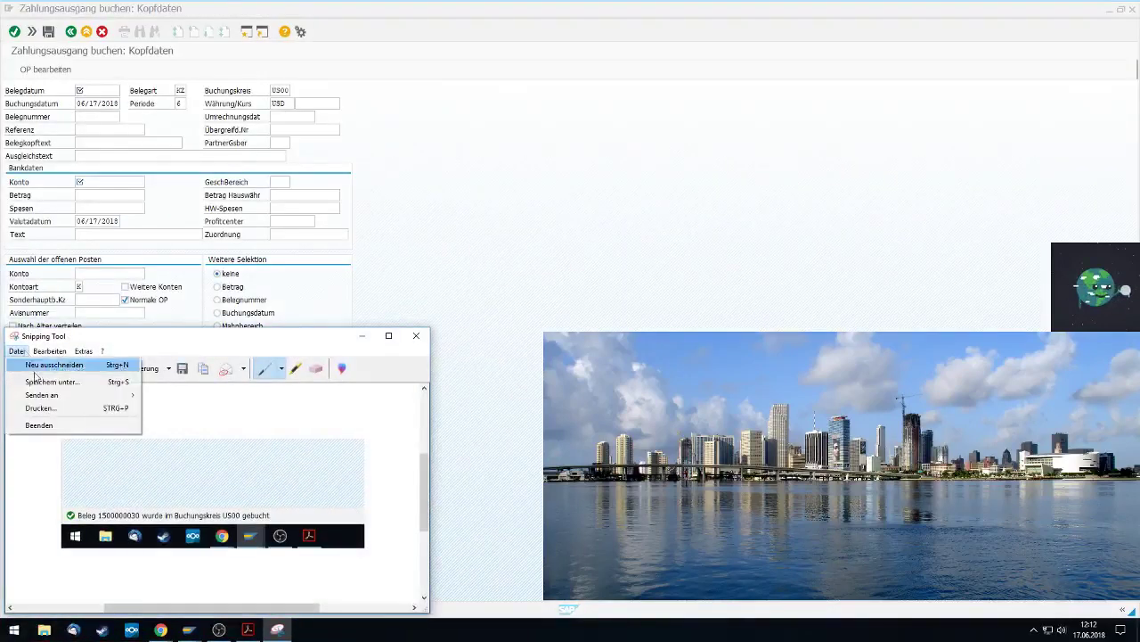
click(39, 385)
text(ssssssssssssssa)
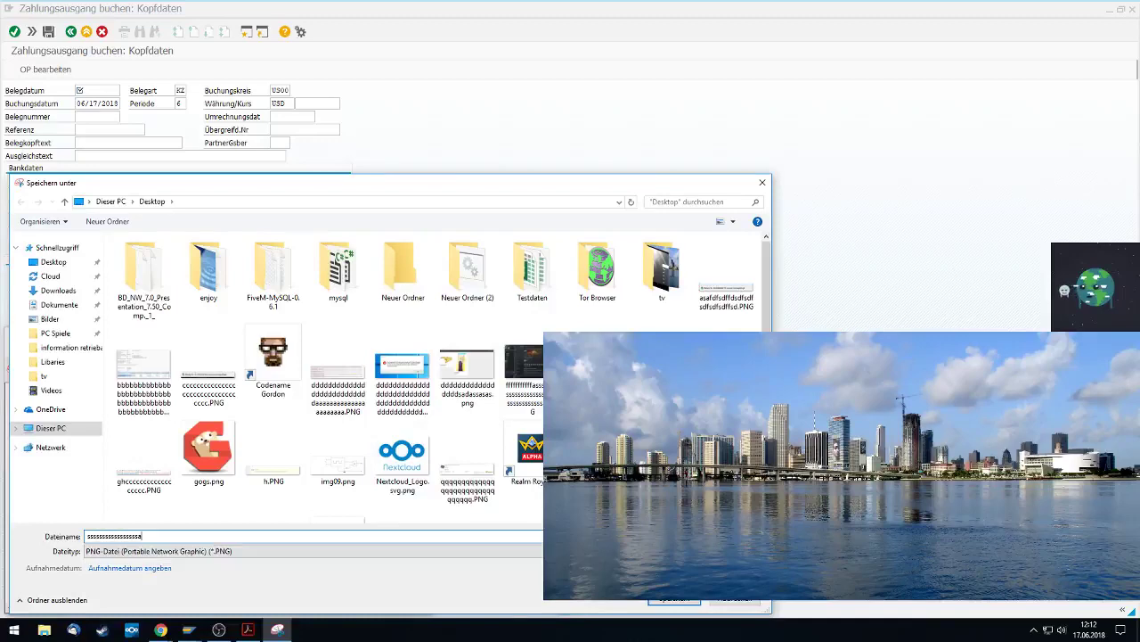
text(ssssssssssssssssss)
click(674, 603)
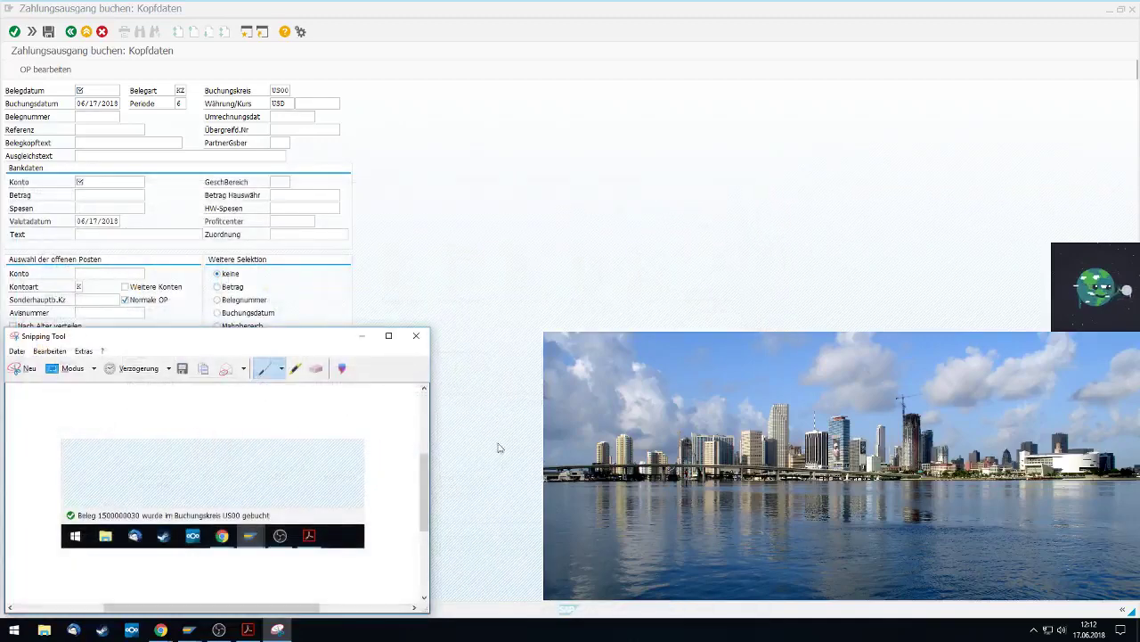
click(421, 336)
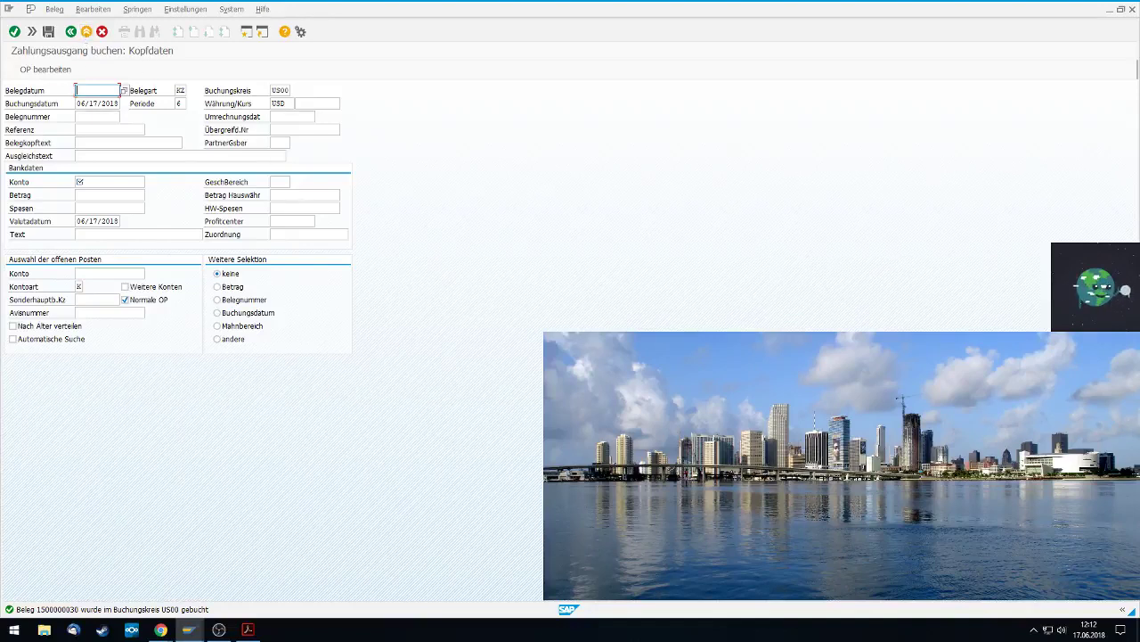
Leave the outgoing payment entry, discarding the empty form, and open Salden anzeigen for the Kreditoren accounts
click(86, 31)
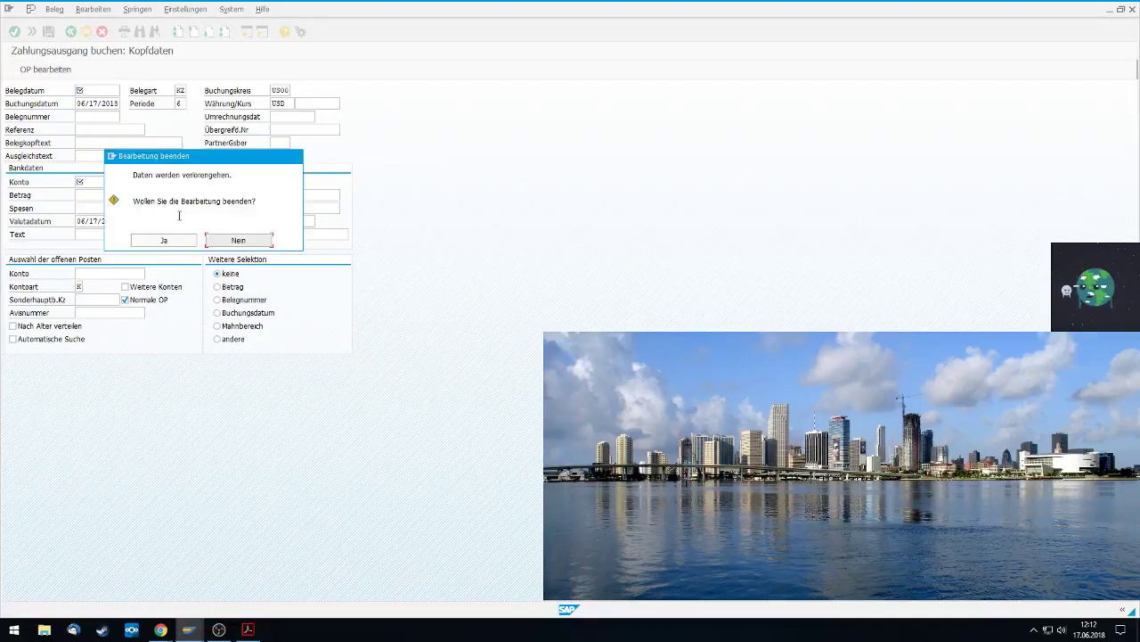
click(163, 240)
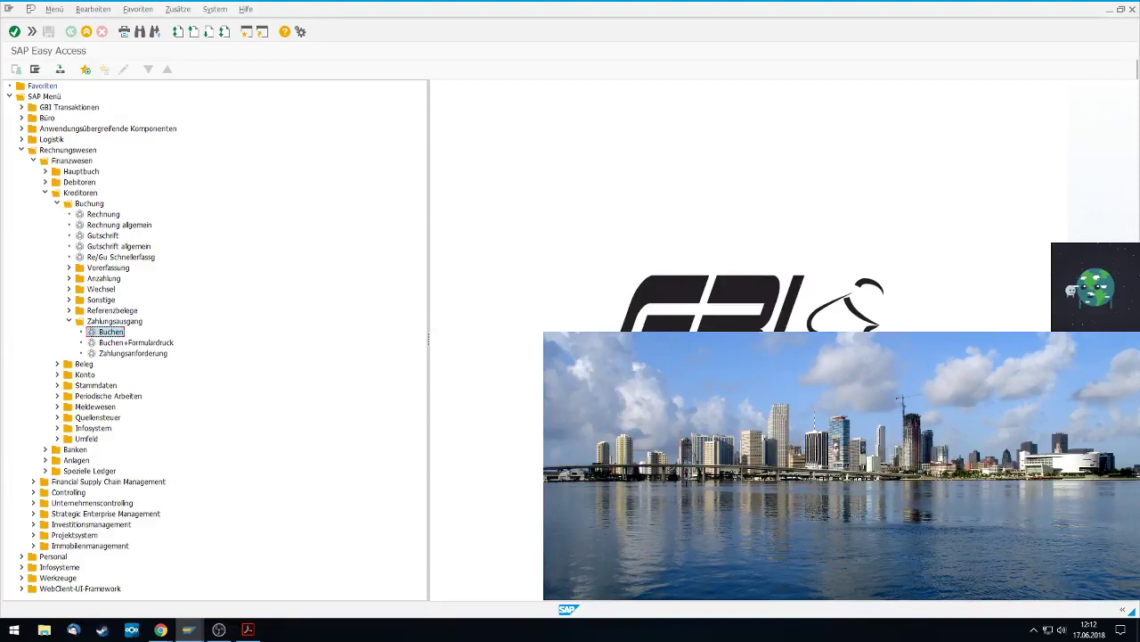
click(69, 150)
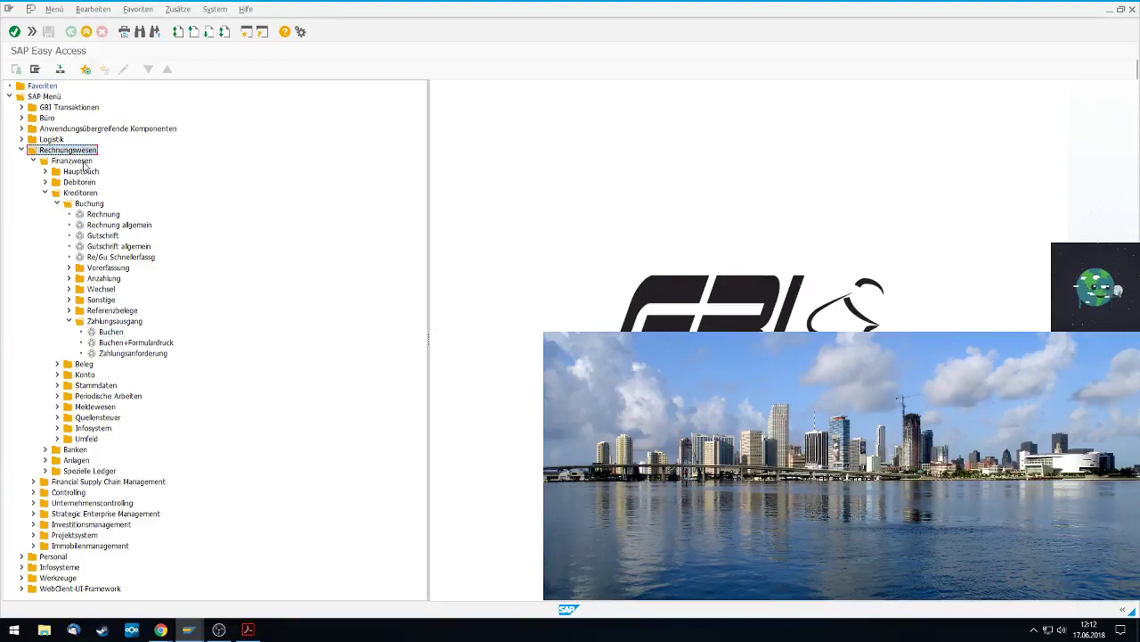
click(76, 162)
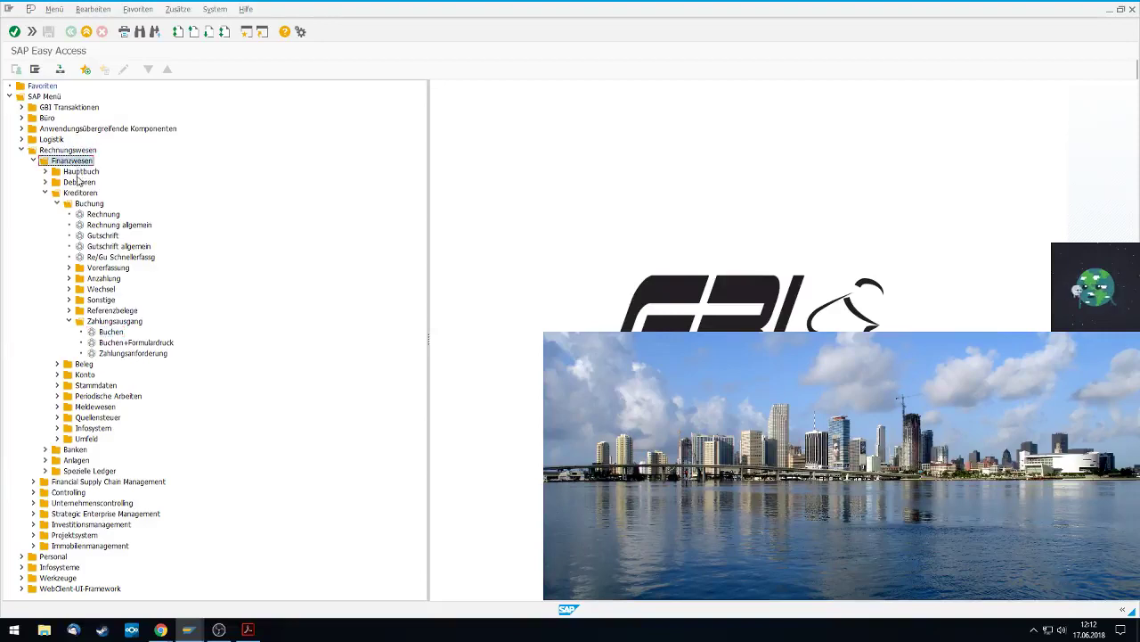
click(79, 194)
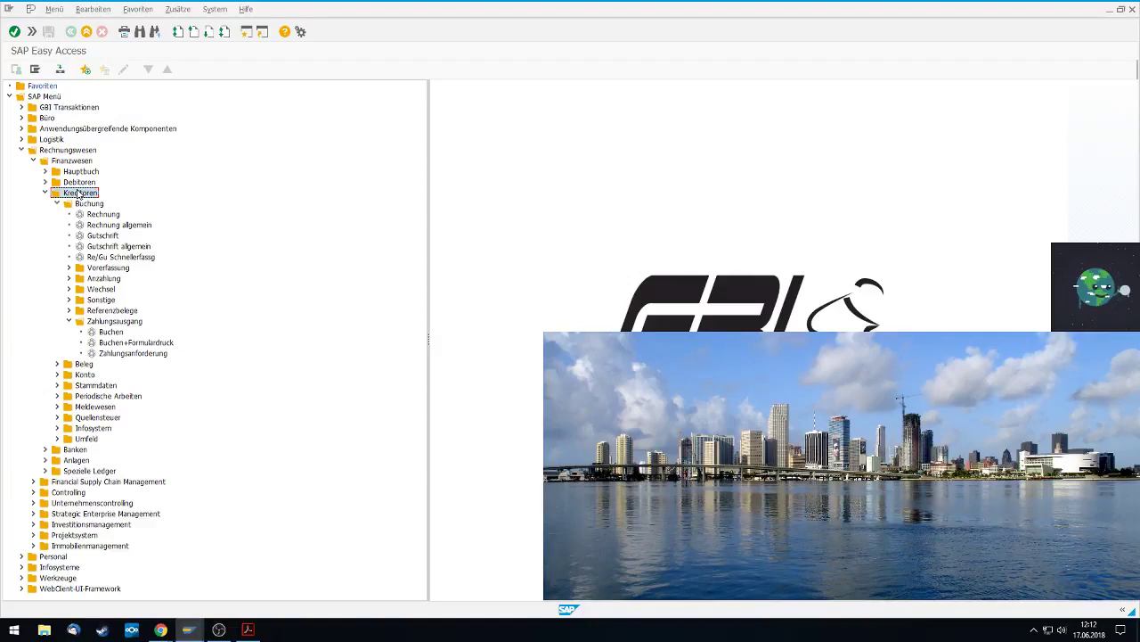
click(82, 376)
double_click(82, 376)
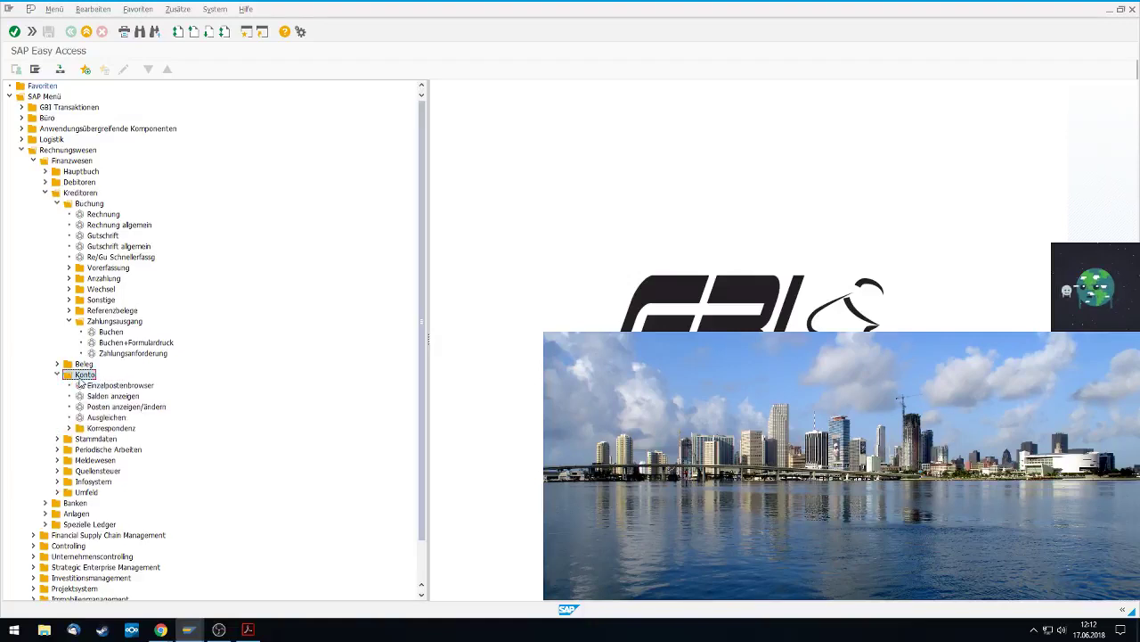
click(86, 194)
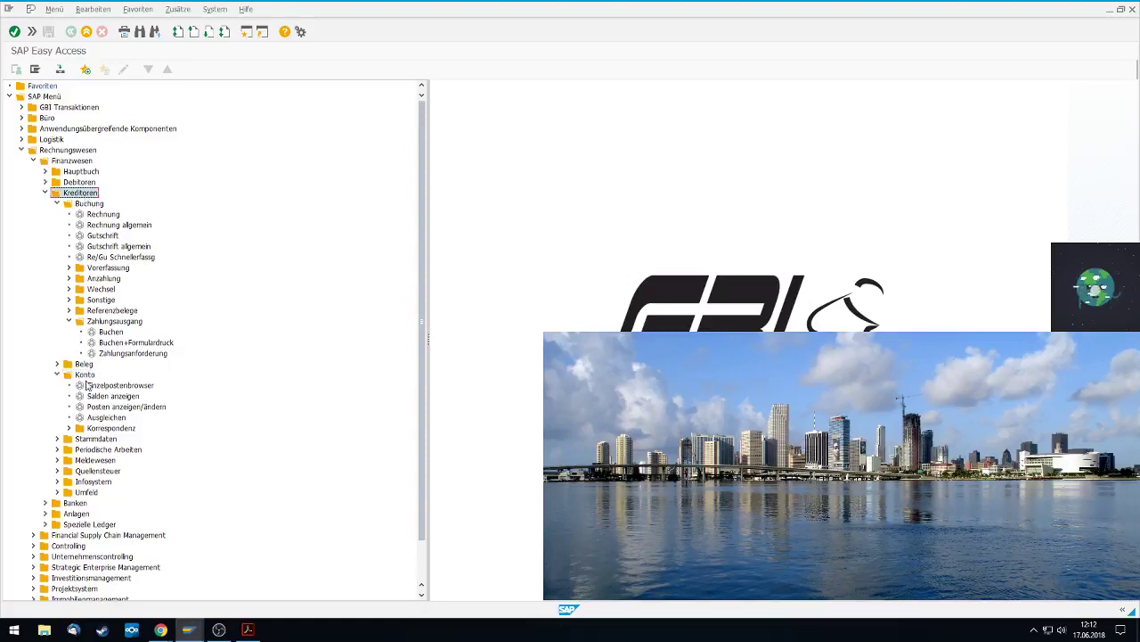
double_click(110, 397)
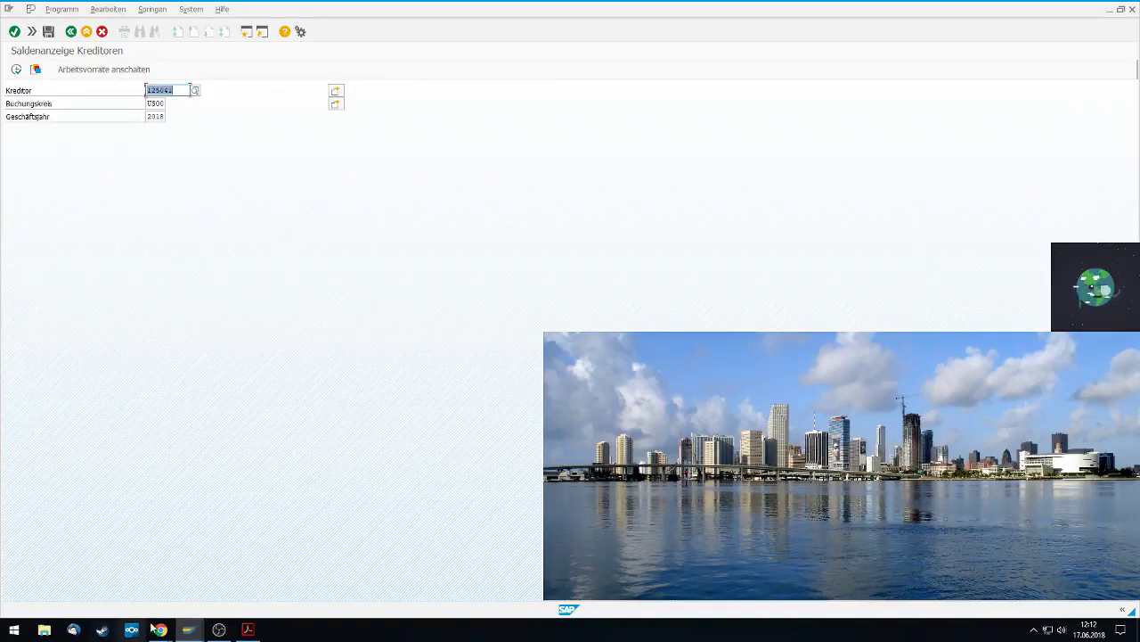
mouse_move(161, 630)
click(287, 588)
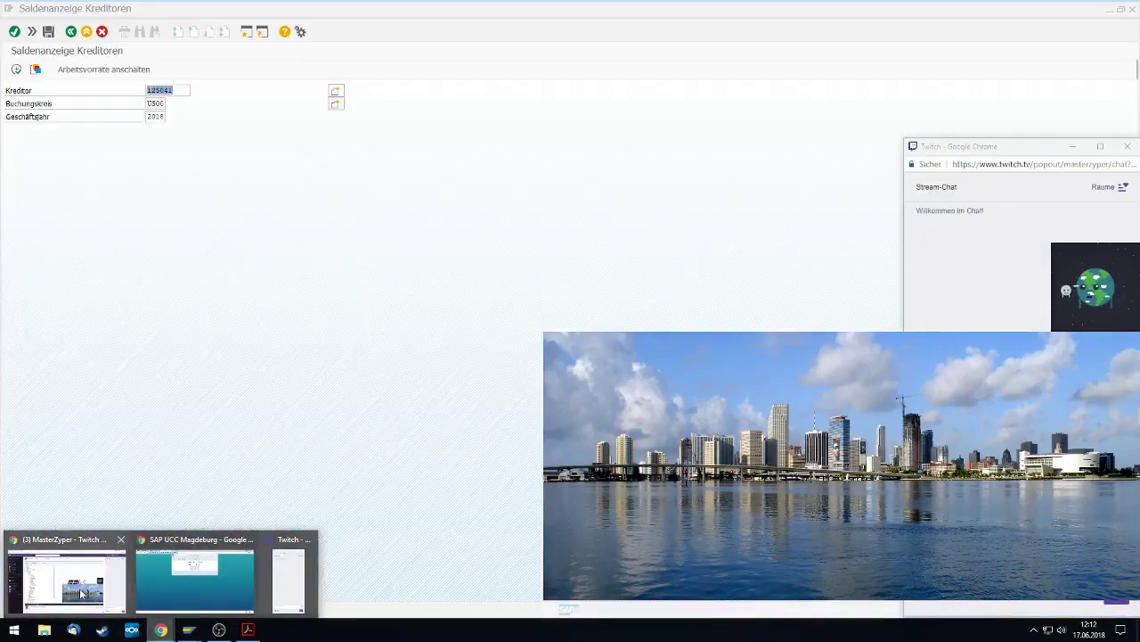
mouse_move(73, 592)
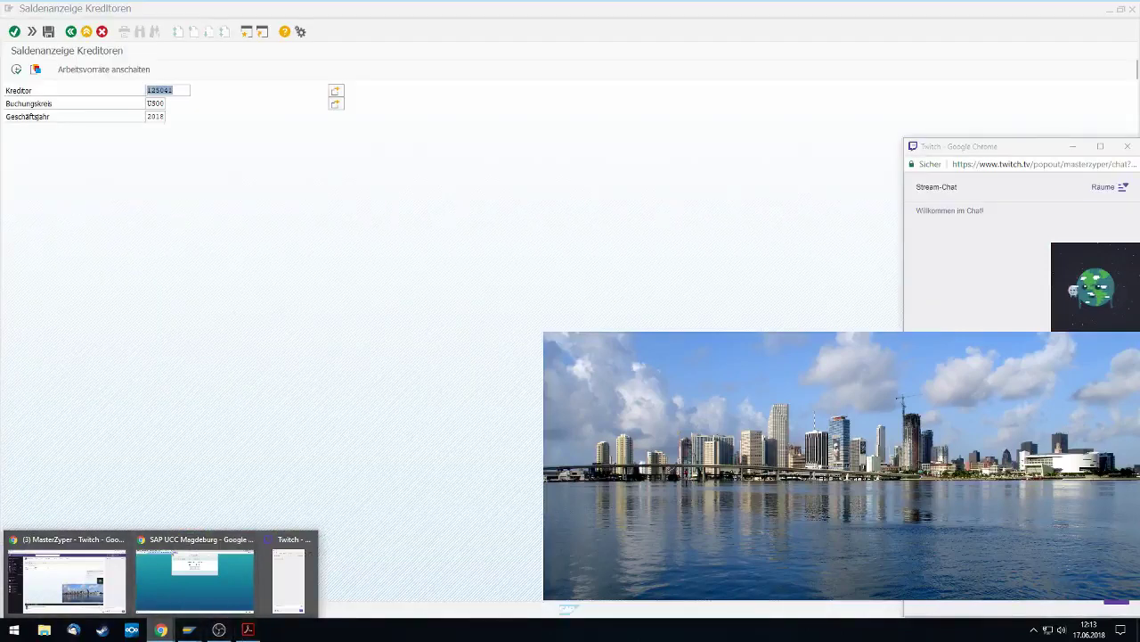
click(188, 561)
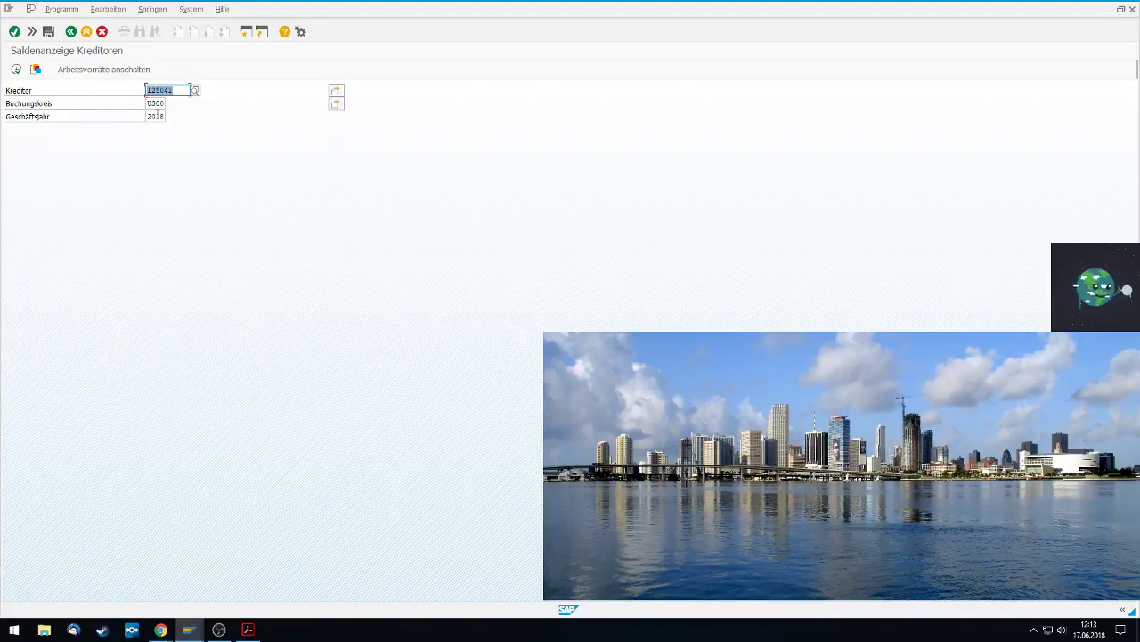
Display the Mid-West Supply vendor balances for company code US00 and fiscal year 2018, and return to SAP Easy Access without logging off
click(17, 75)
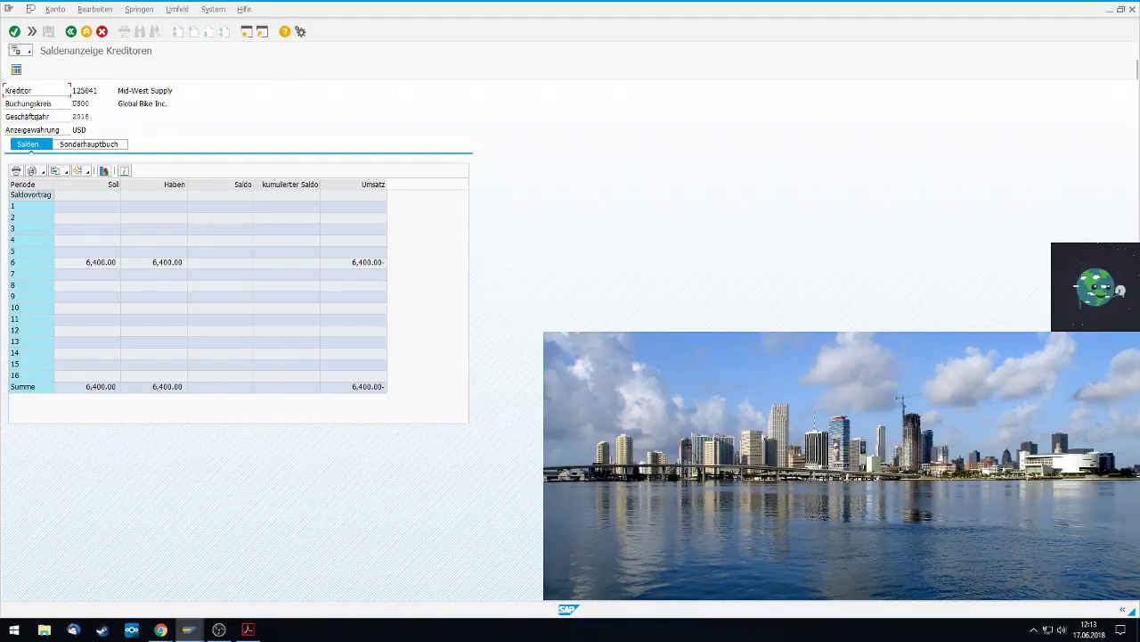
click(86, 33)
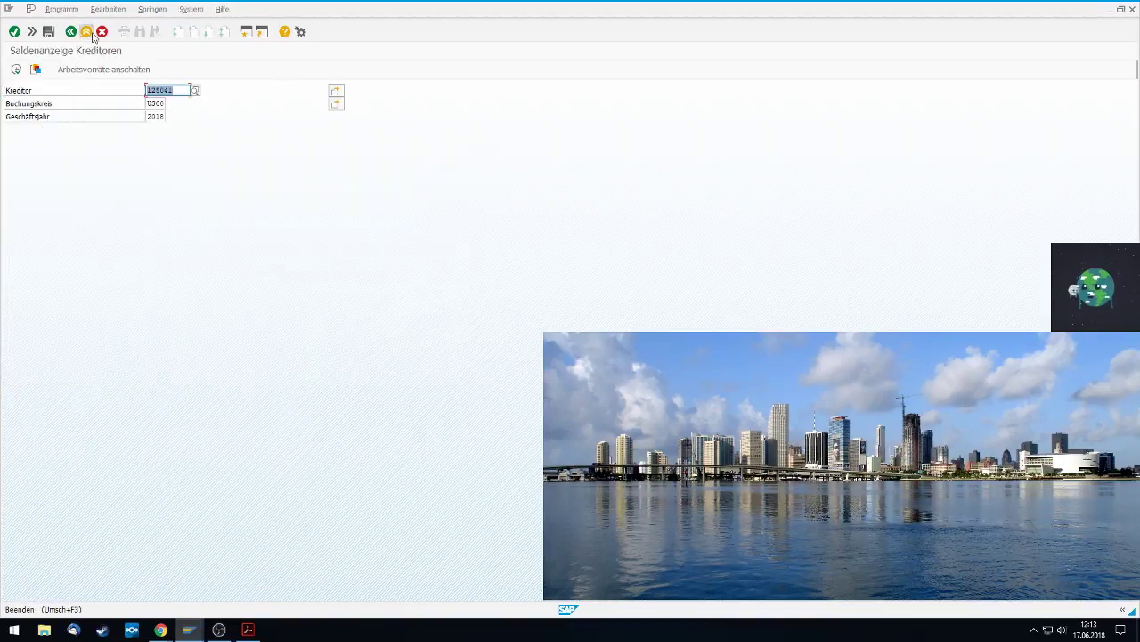
click(89, 32)
click(88, 32)
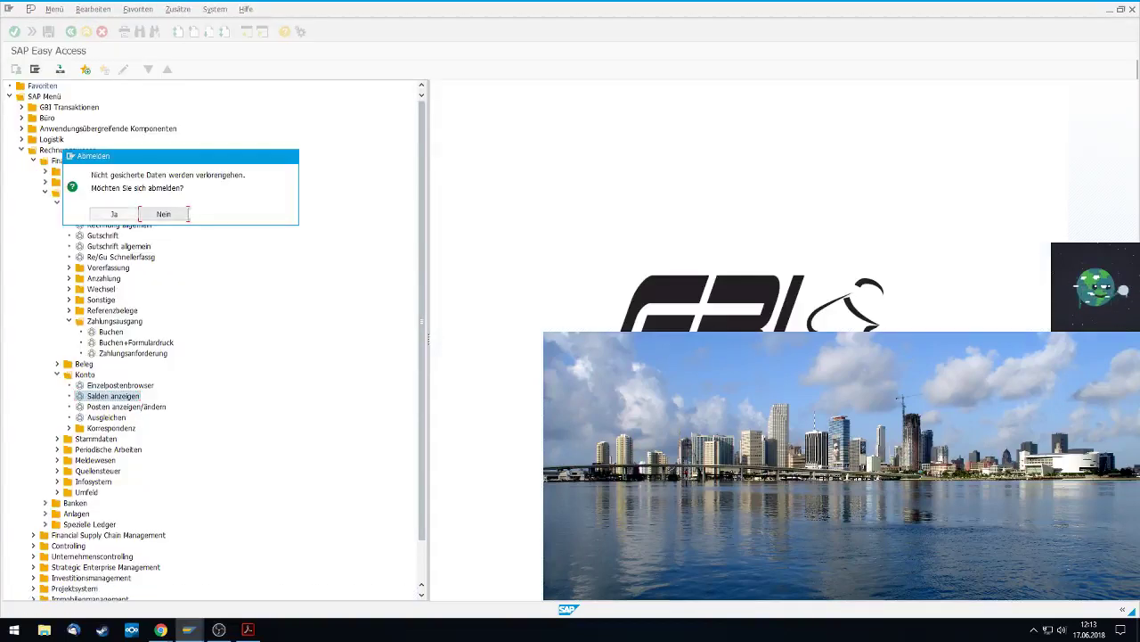
click(160, 214)
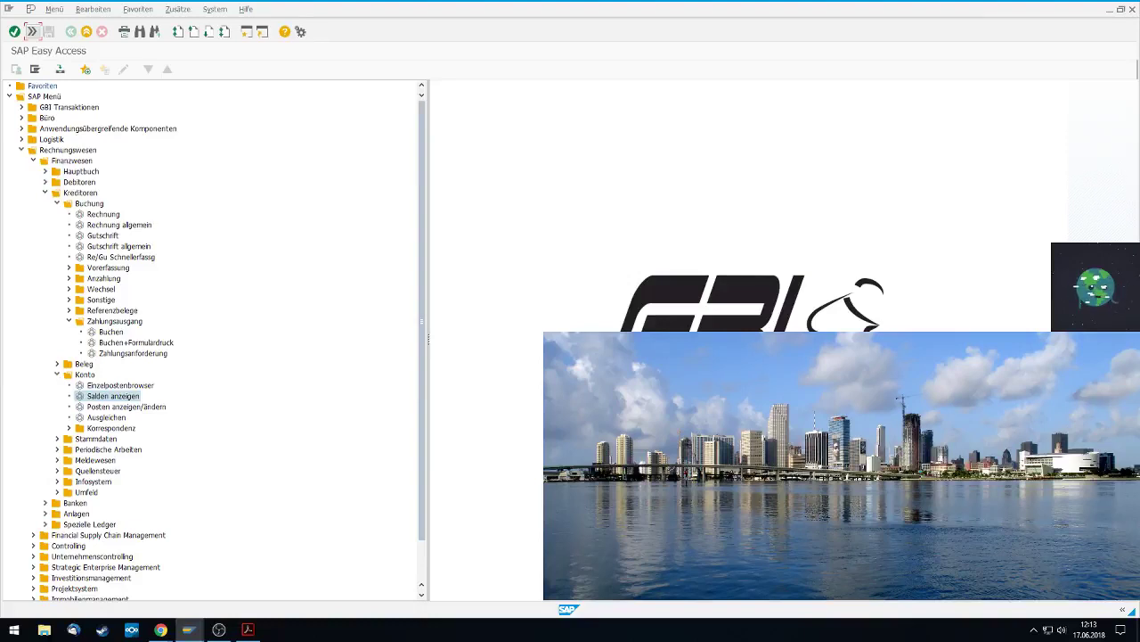
Display the Chain Lock purchase order using the Bestellung Anzeigen function of Einkauf in Materialwirtschaft
double_click(59, 142)
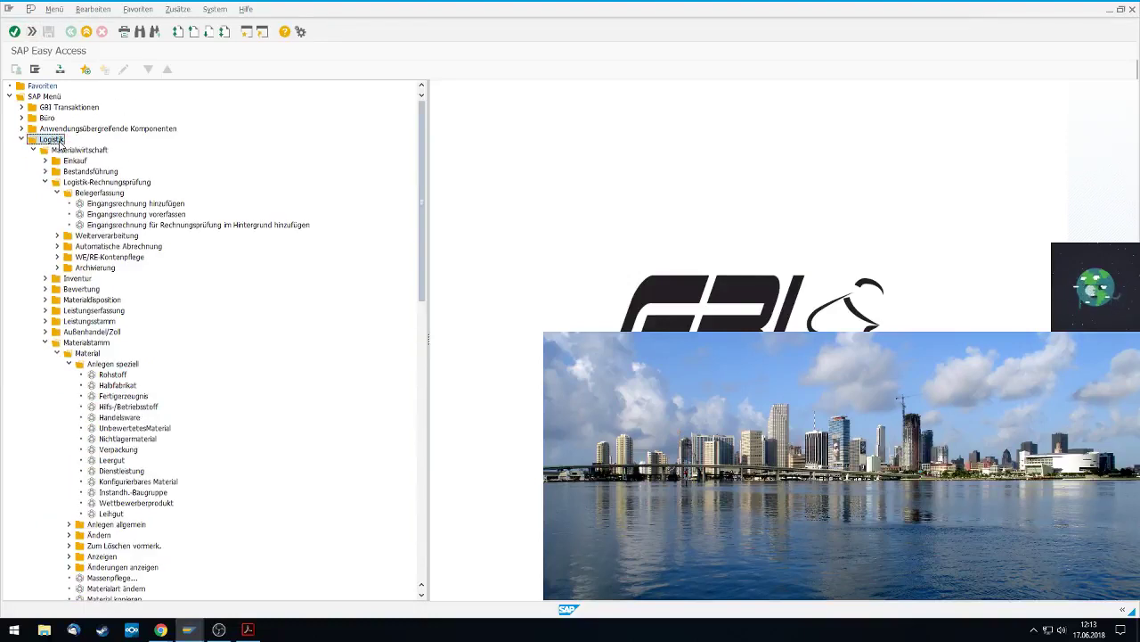
click(76, 153)
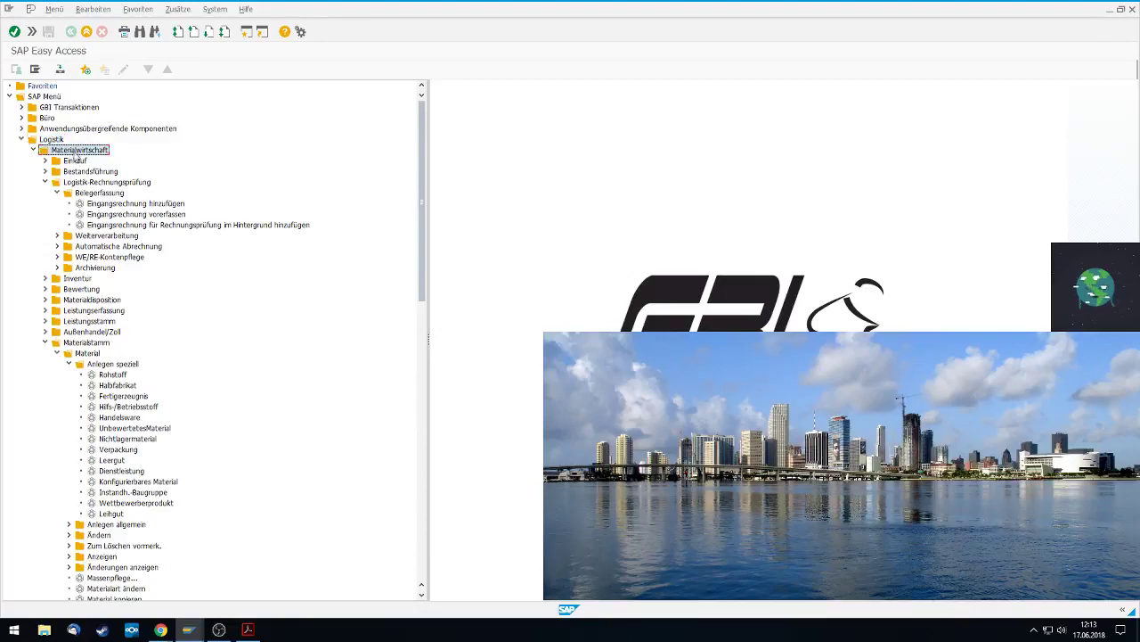
double_click(76, 160)
click(93, 172)
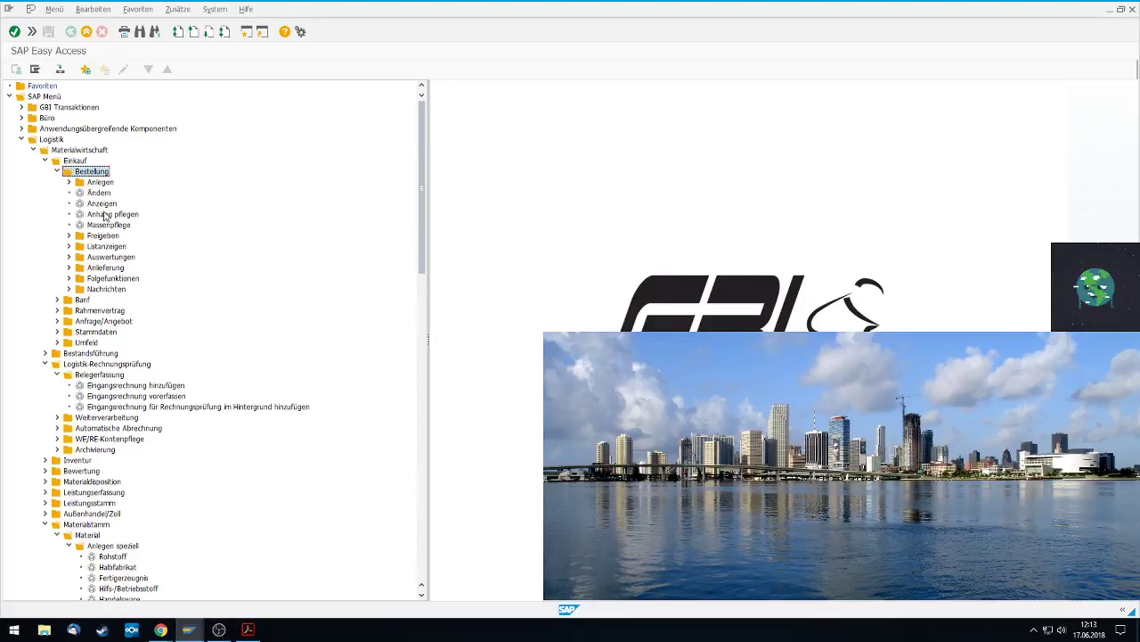
click(102, 204)
double_click(101, 204)
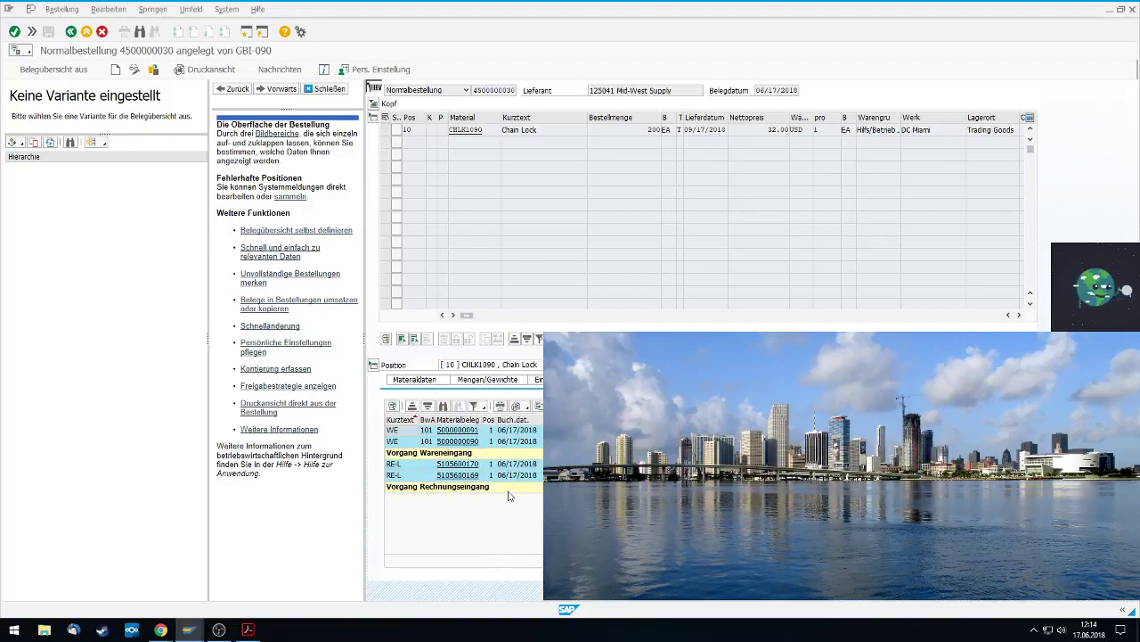
Open the second listed goods receipt of the Chain Lock order, view its accounting document, and return to SAP Easy Access
click(469, 442)
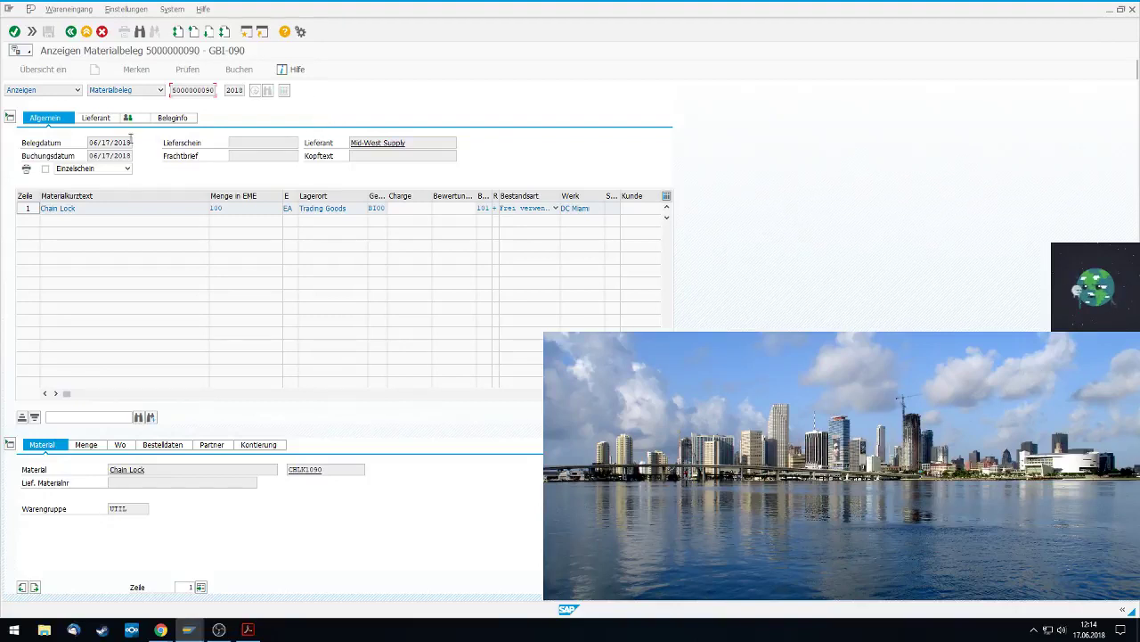
click(166, 122)
click(365, 144)
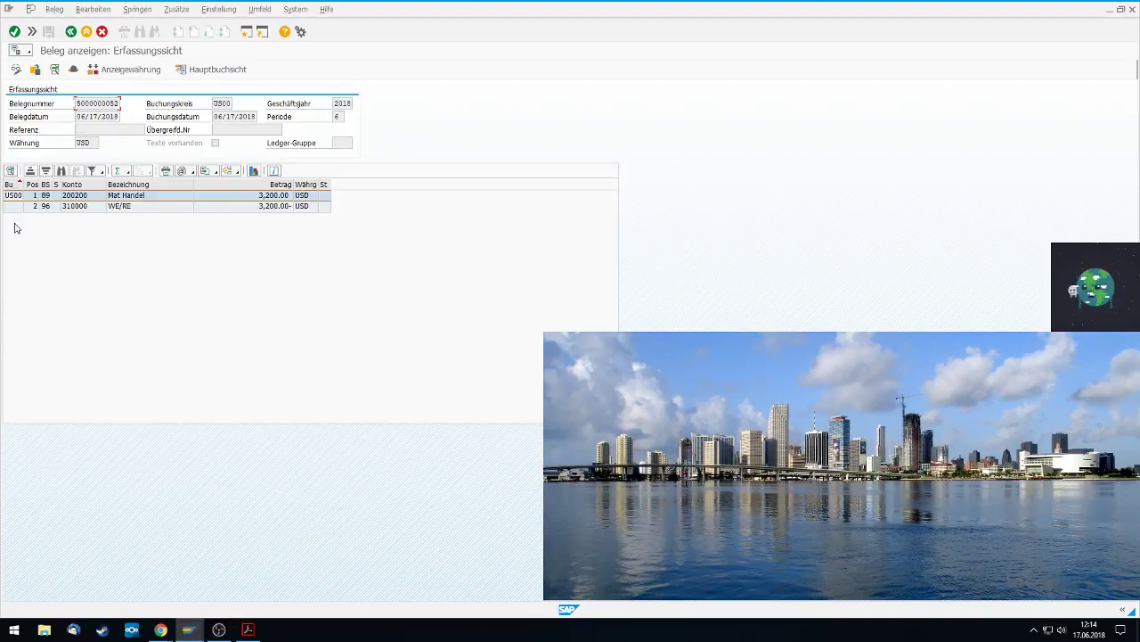
click(70, 33)
click(69, 32)
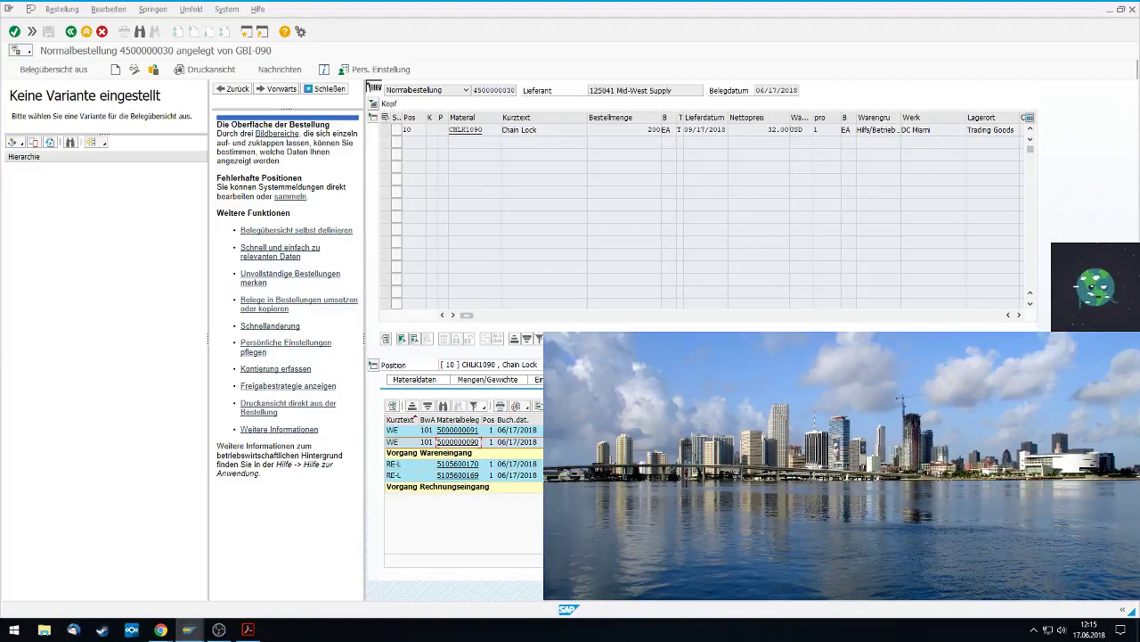
click(70, 32)
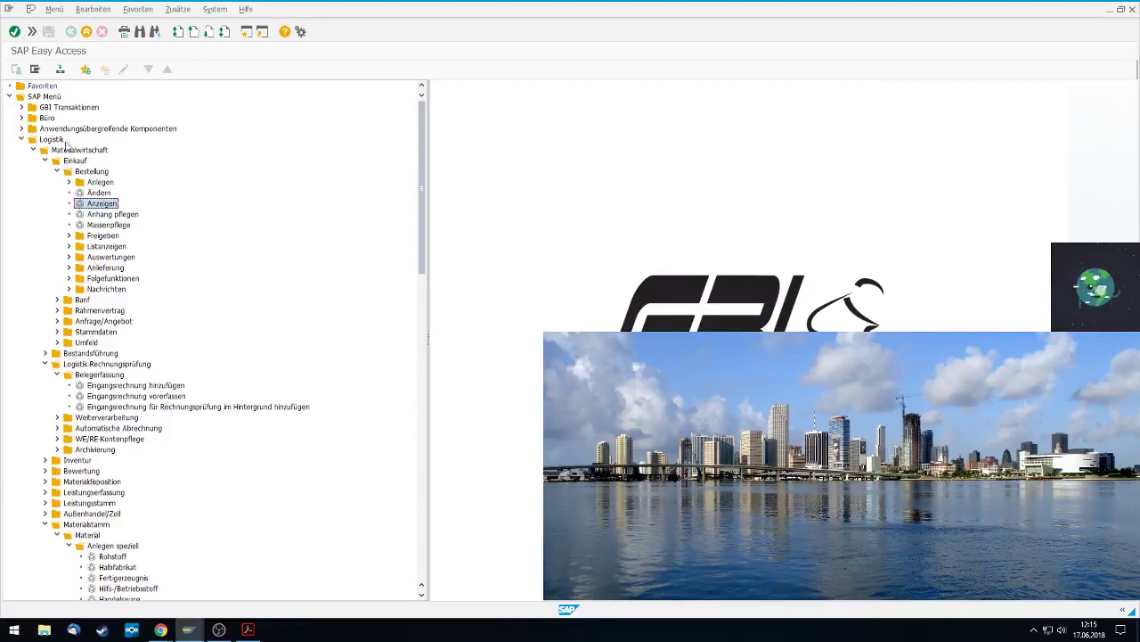
Collapse the Logistik area and open Salden anzeigen (neu) for the Hauptbuch accounts in Finanzwesen
click(21, 139)
click(36, 151)
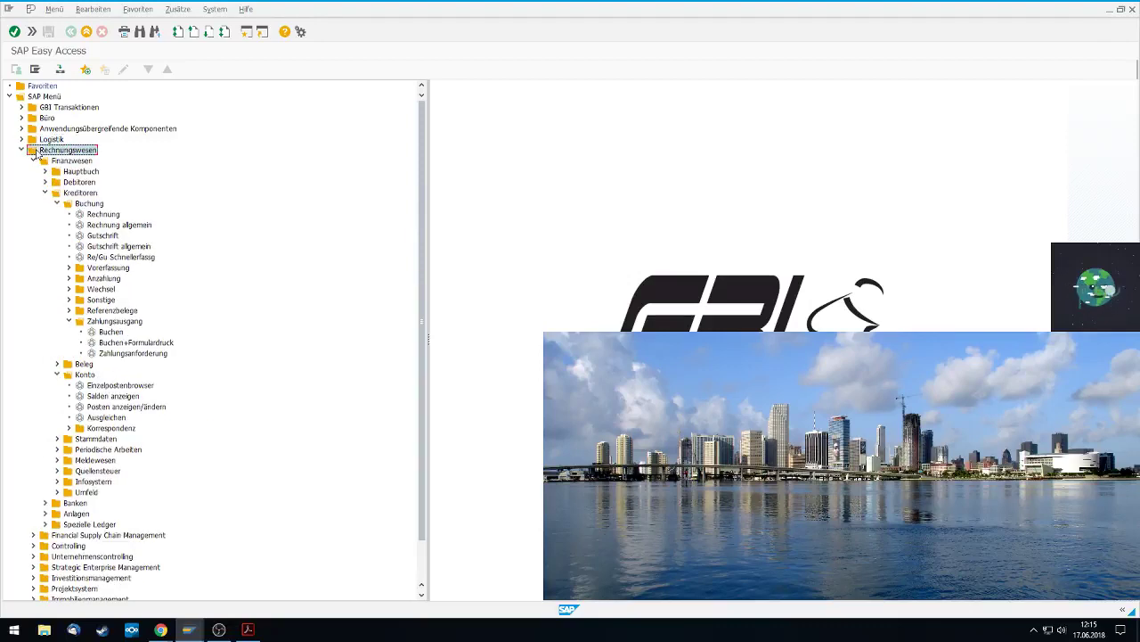
click(62, 164)
double_click(80, 173)
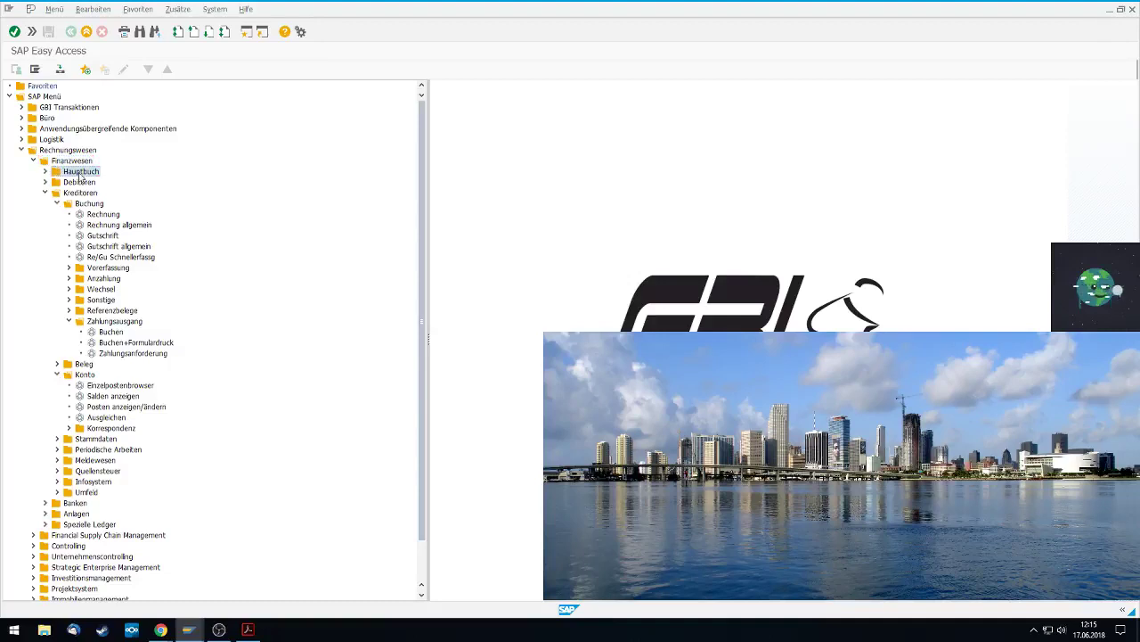
double_click(87, 203)
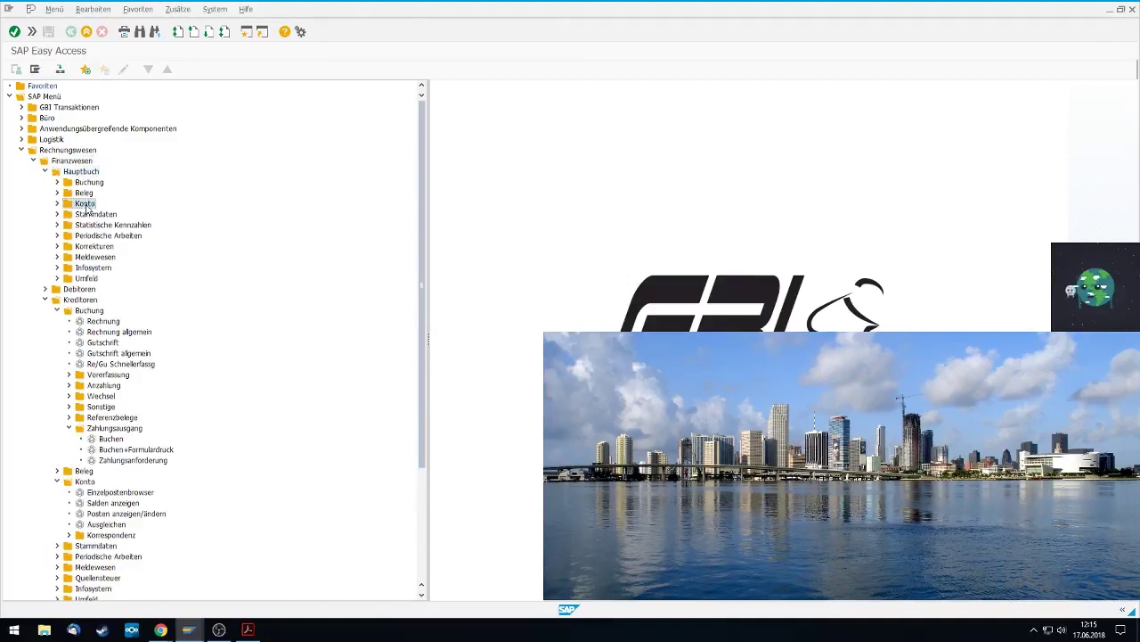
click(103, 216)
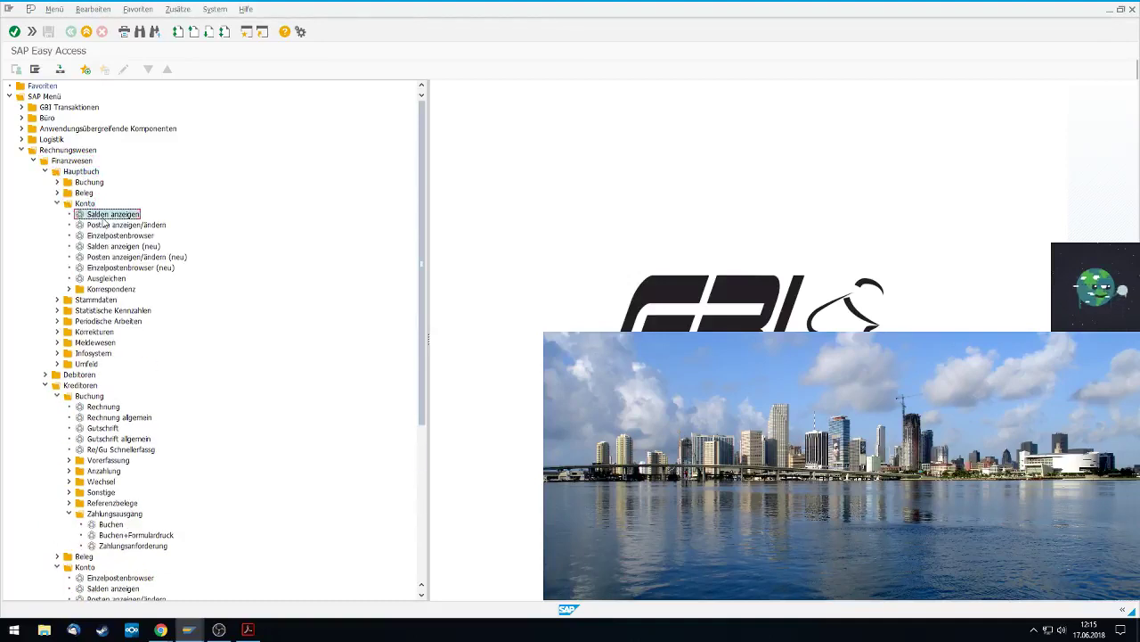
double_click(108, 248)
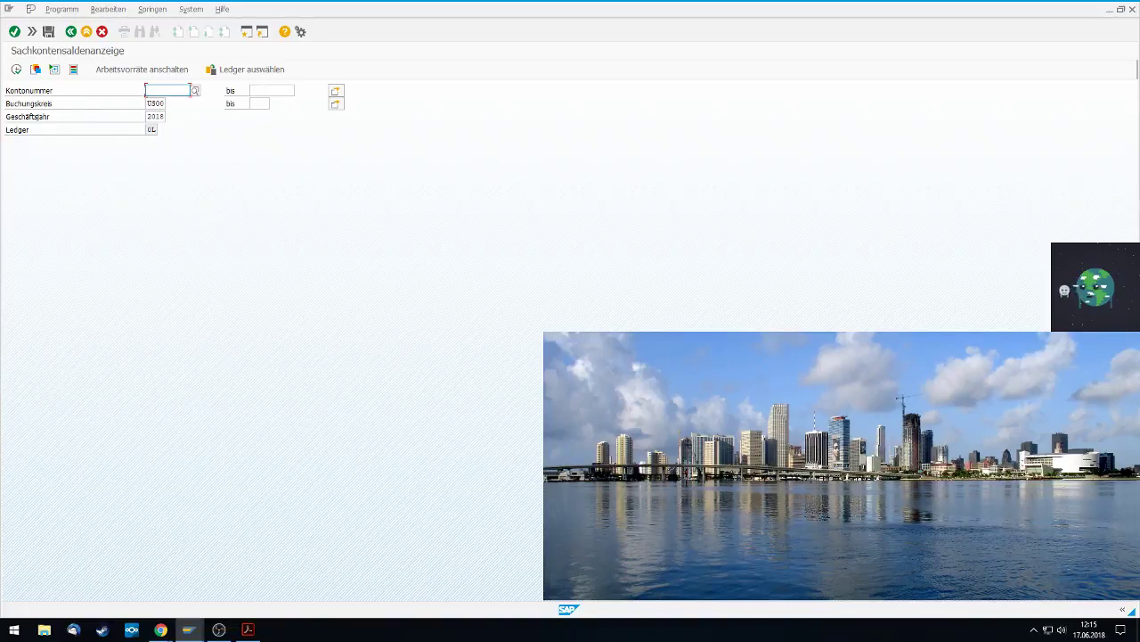
Display the 2018 balances of the Bank general ledger account for company code US00 in ledger 0L
key(alt+Tab)
click(171, 91)
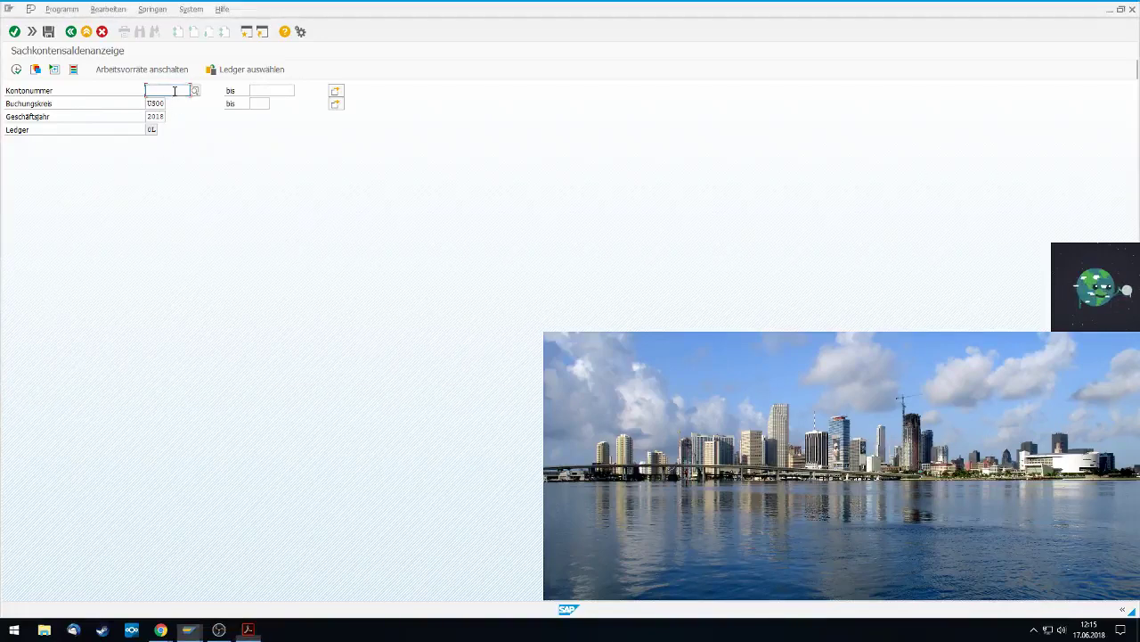
right_click(174, 90)
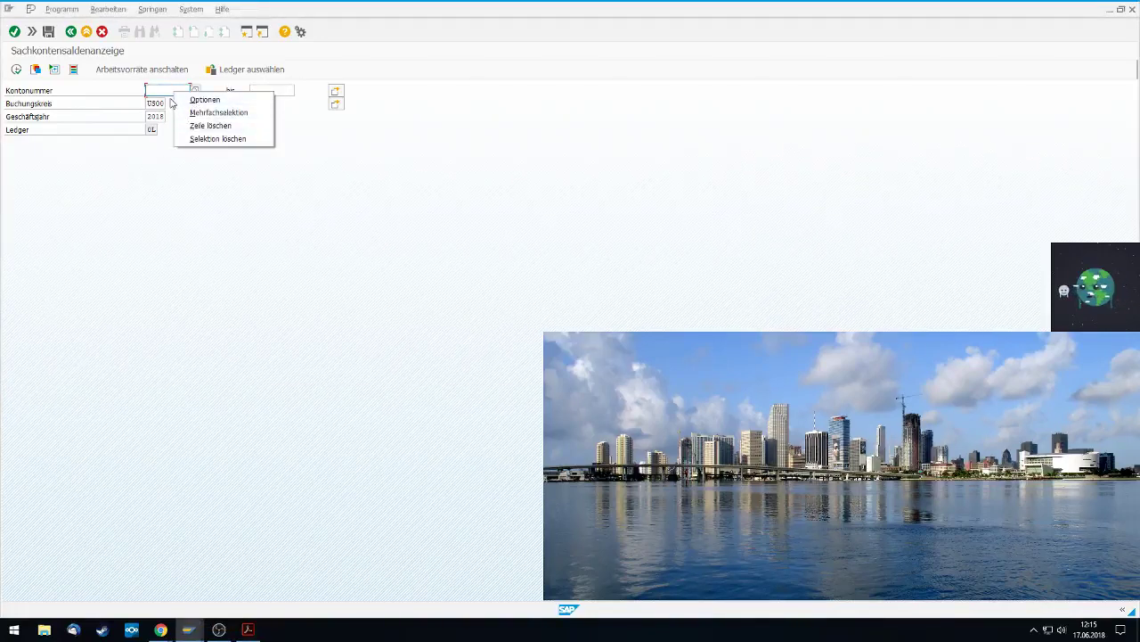
click(164, 93)
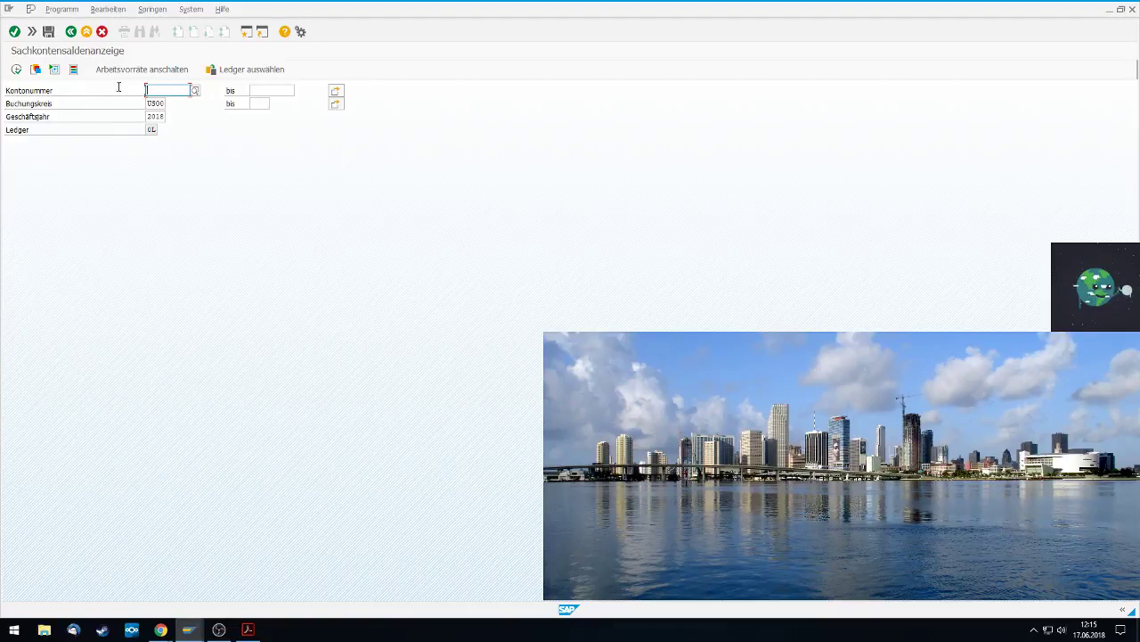
text(100000)
click(16, 70)
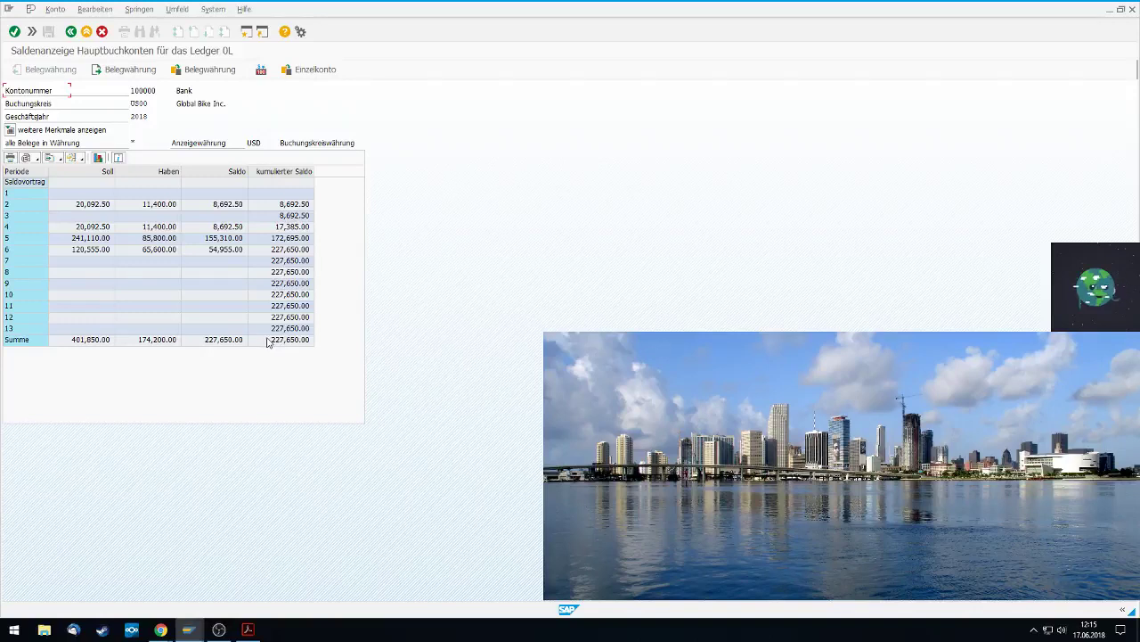
Open the Bank account's period 6 line items, view the details of the 06/17/2018 posting, and return to the account selection
double_click(26, 250)
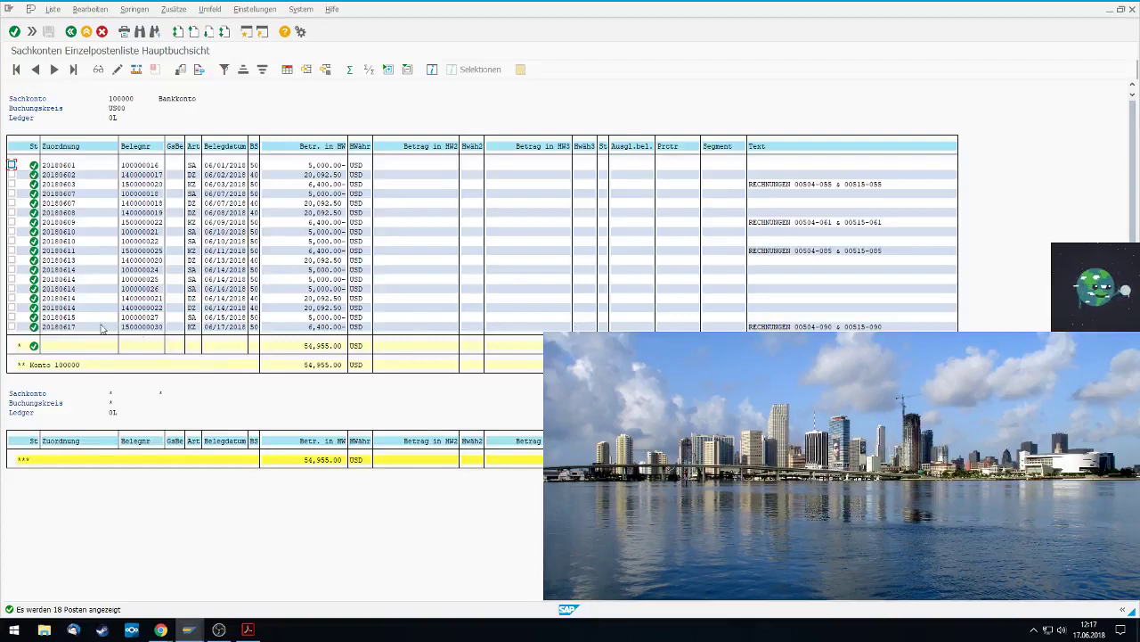
click(72, 326)
double_click(68, 327)
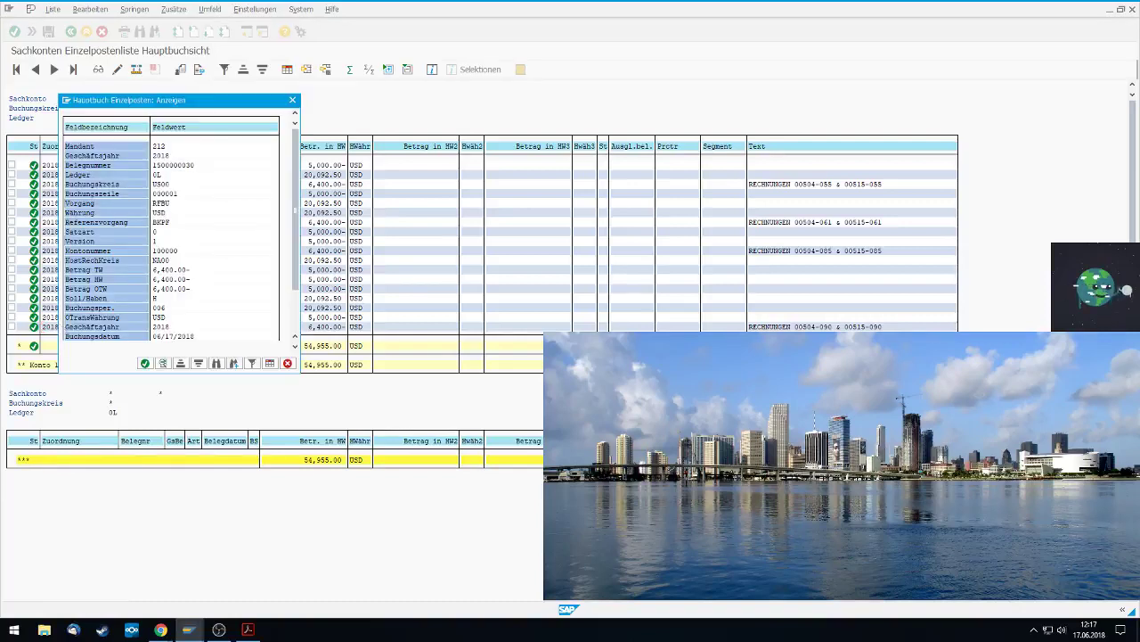
scroll(178, 330, down, 3)
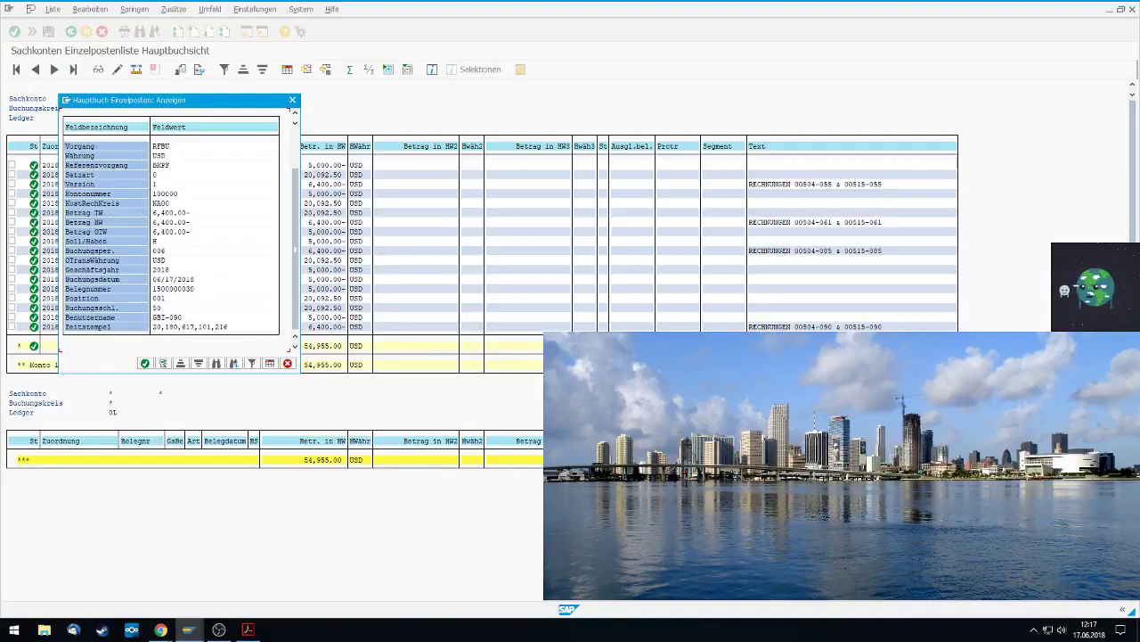
click(292, 100)
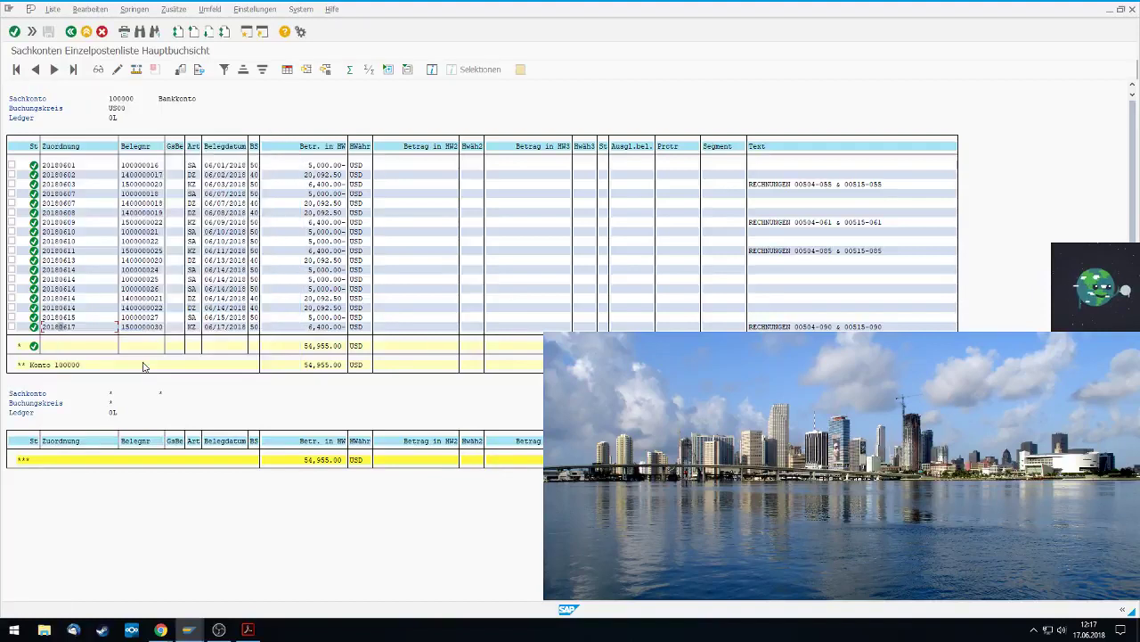
click(71, 33)
click(70, 33)
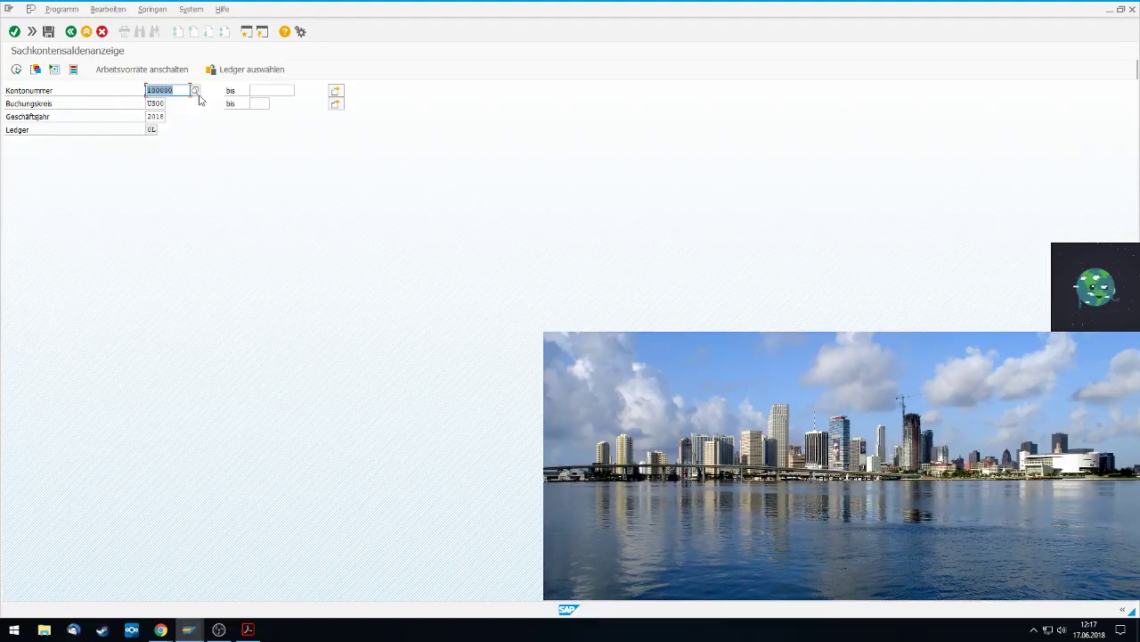
Display the 2018 balances of the Verbindlichkeiten account for company code US00, view its period 6 line items, and return to the balances
click(153, 90)
key(BackSpace)
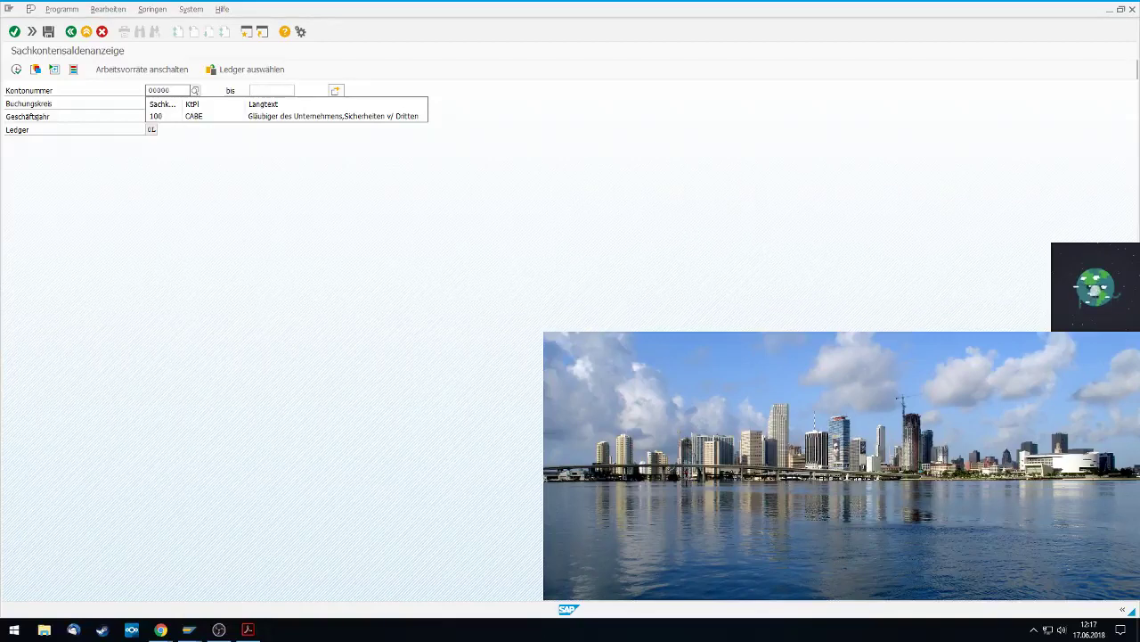
drag(176, 90, 141, 90)
text(3)
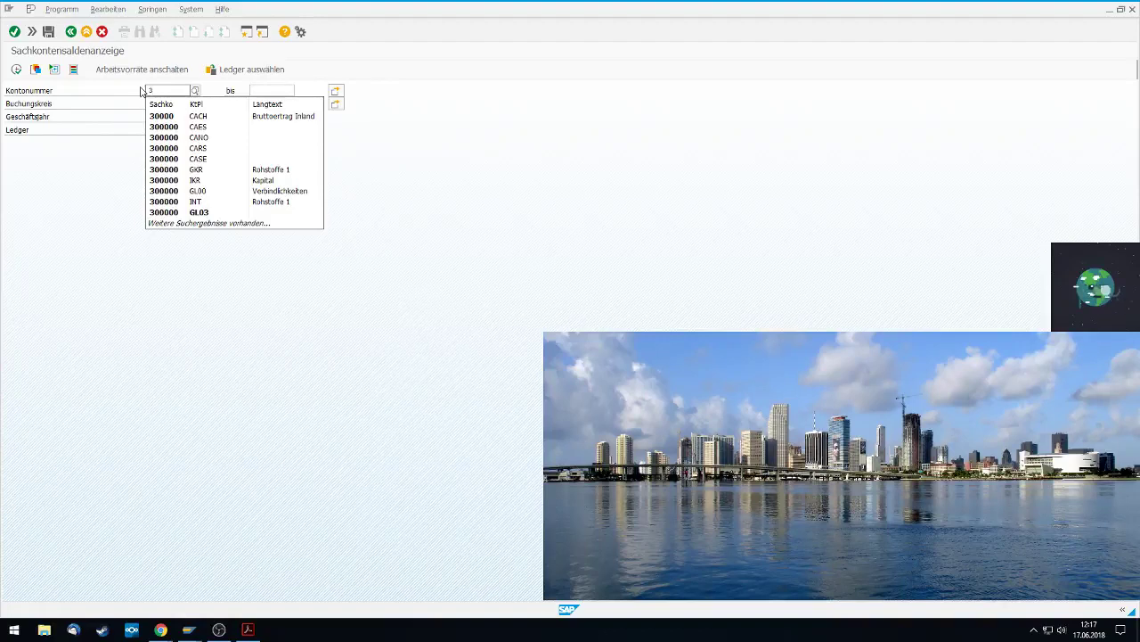
text(00000)
click(489, 168)
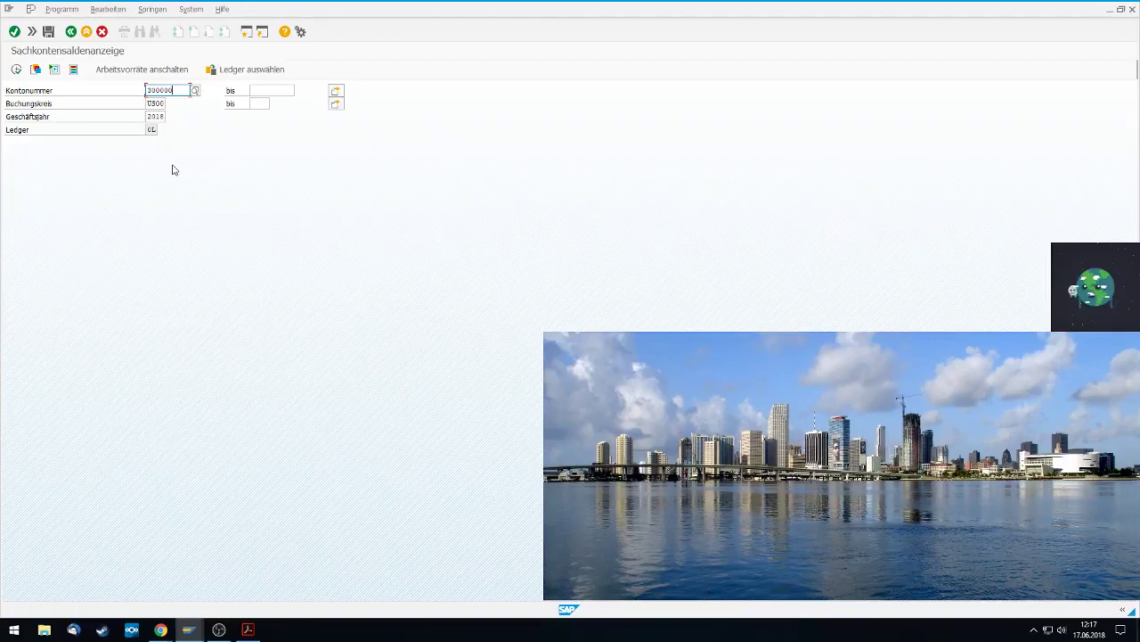
click(15, 33)
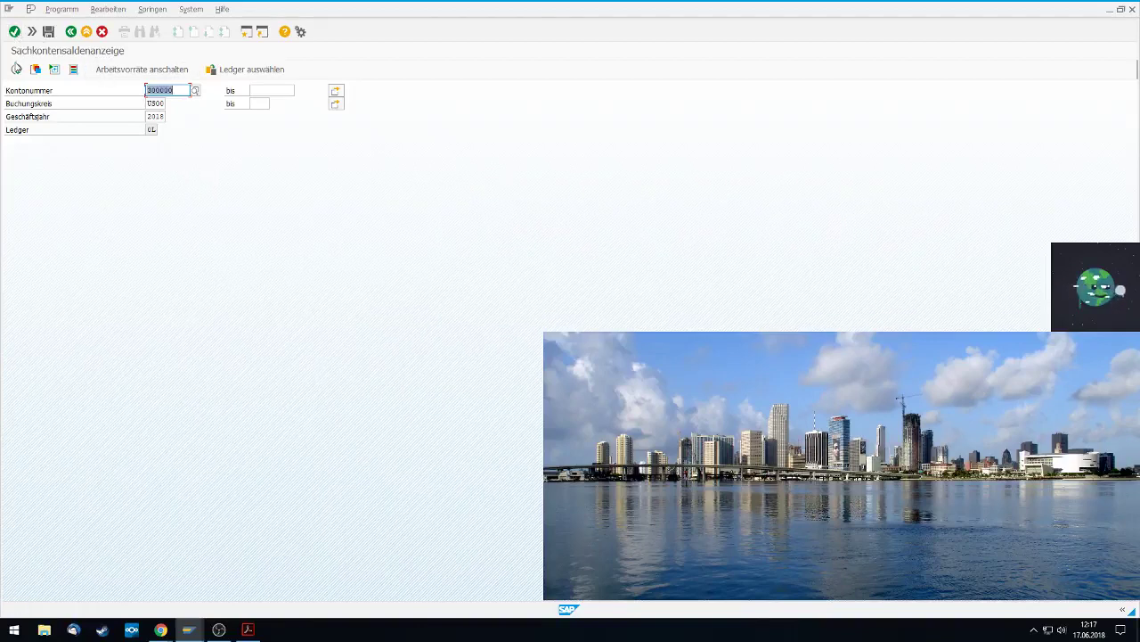
click(70, 32)
click(16, 71)
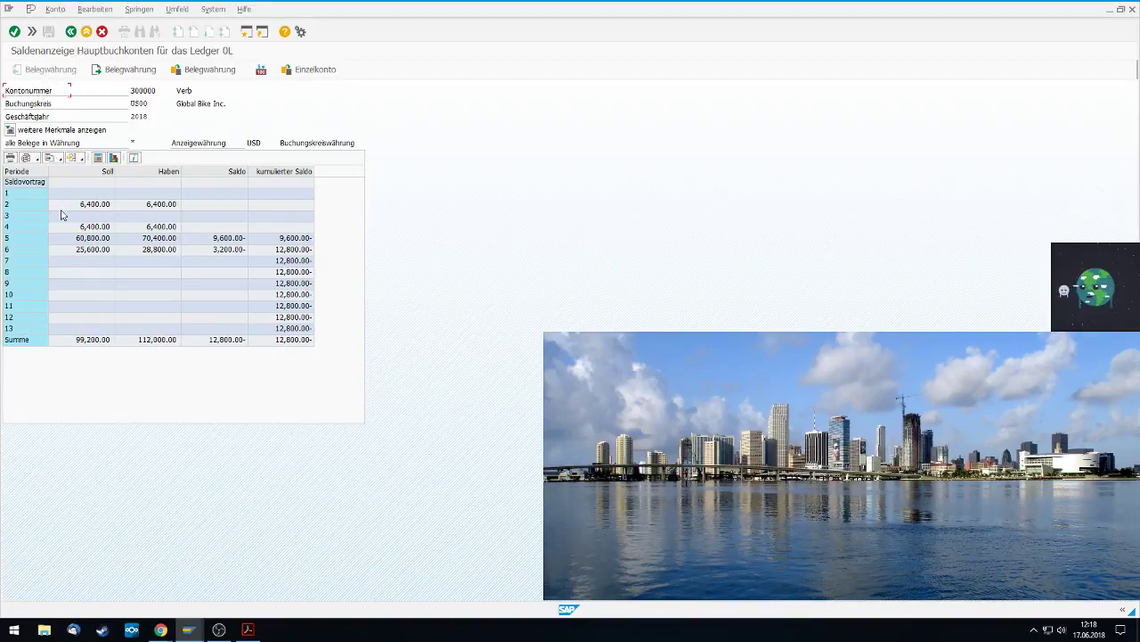
double_click(13, 251)
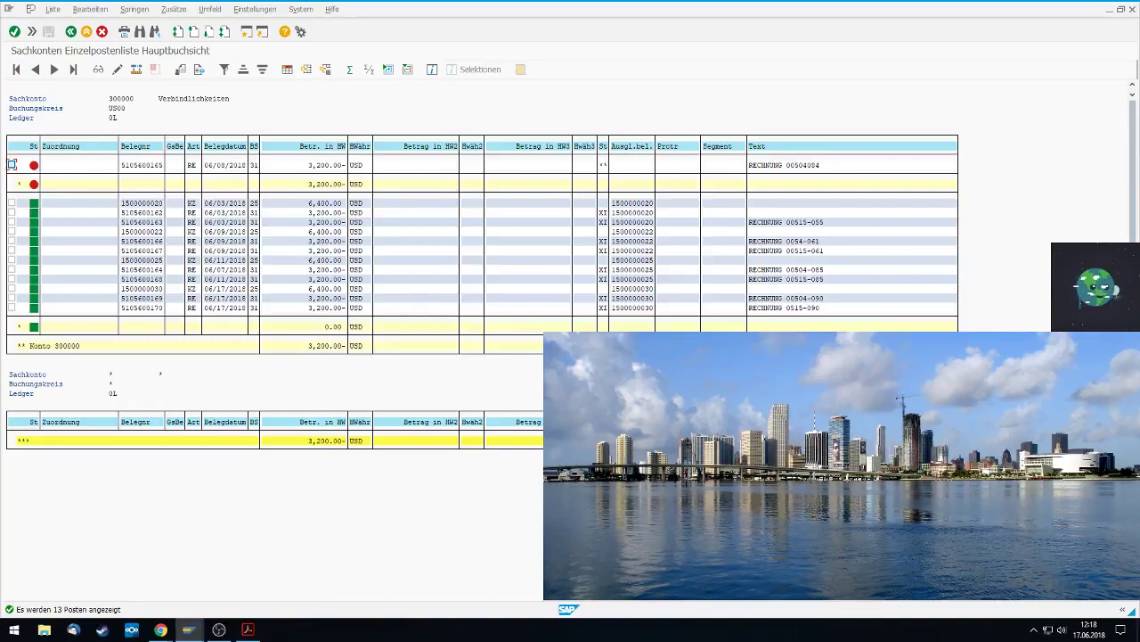
click(86, 32)
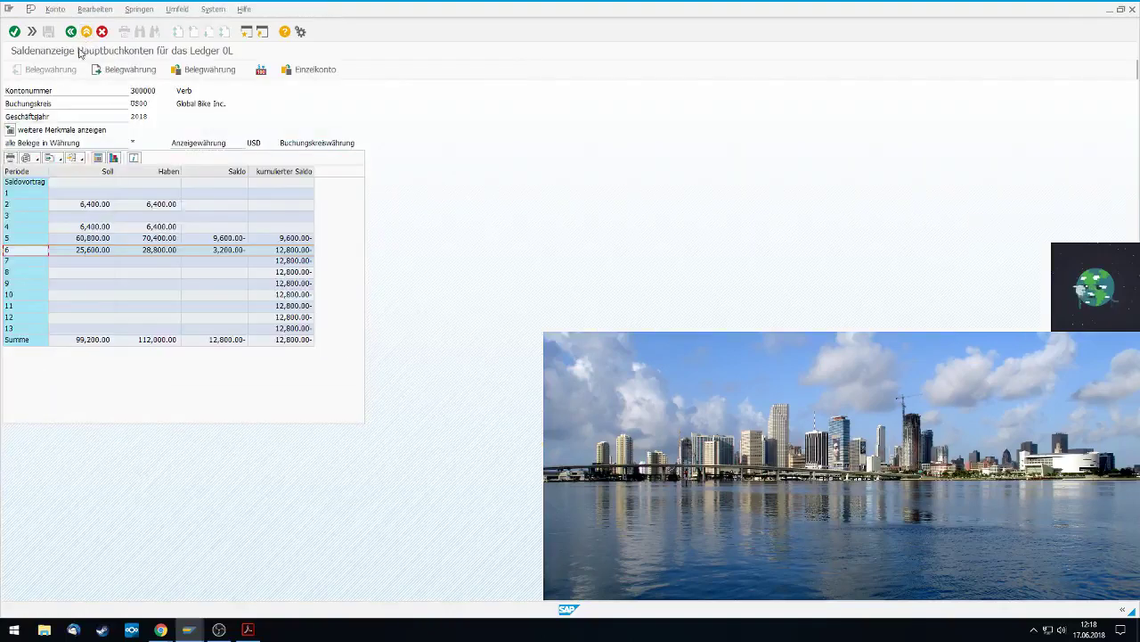
Switch to the case study PDF in Adobe Acrobat Reader, maximize it, and read the MM Herausforderung task on page 43
key(alt+Tab)
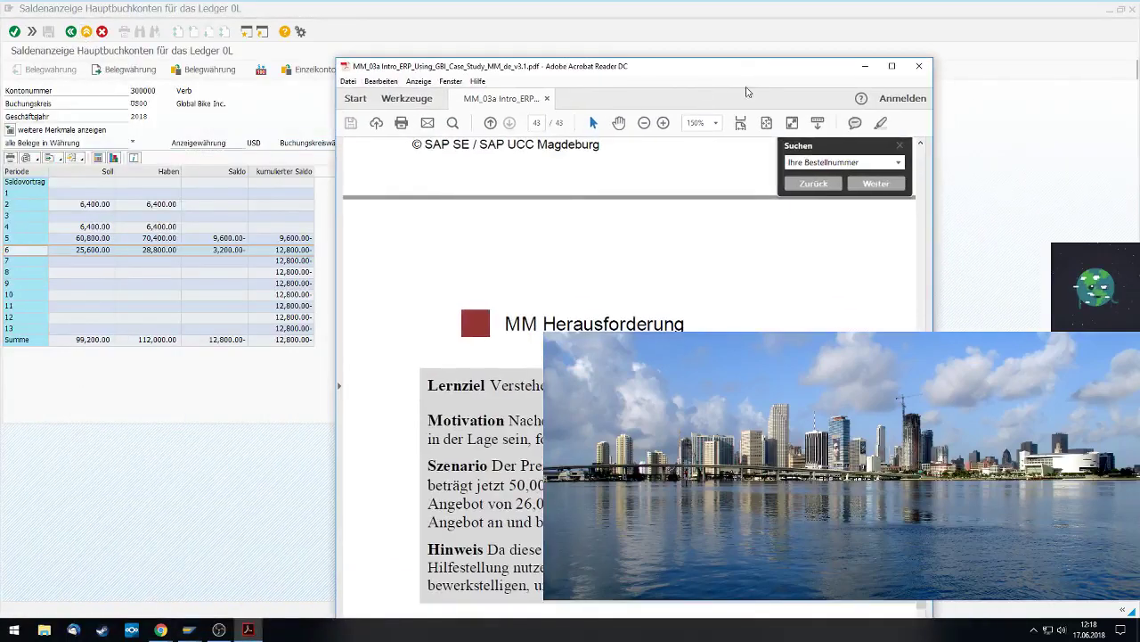
double_click(745, 76)
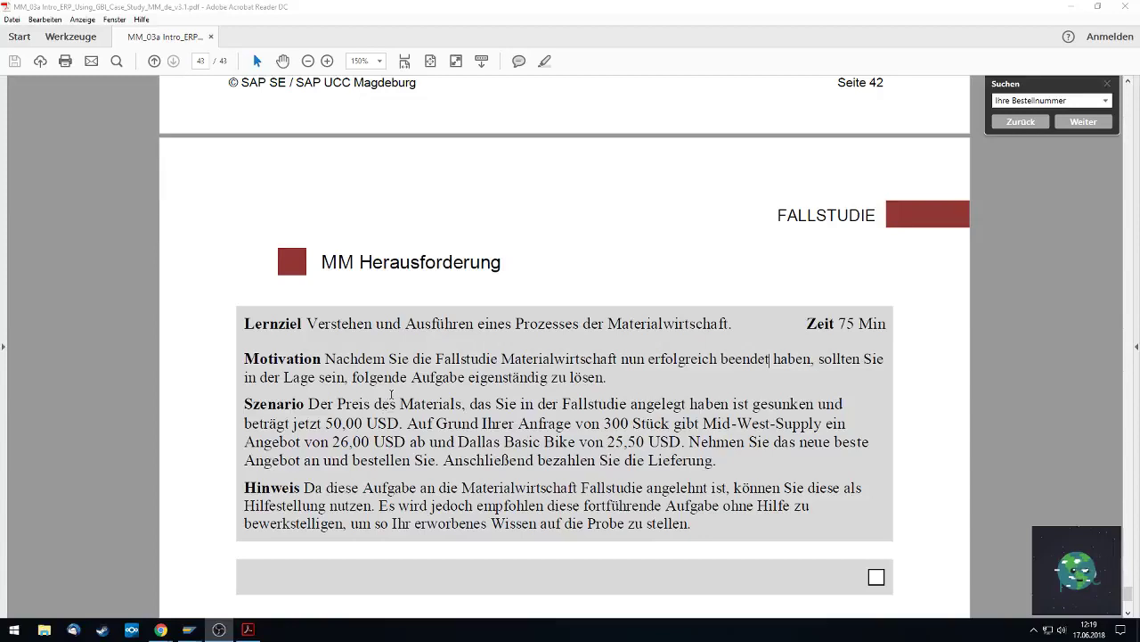
scroll(391, 395, down, 1)
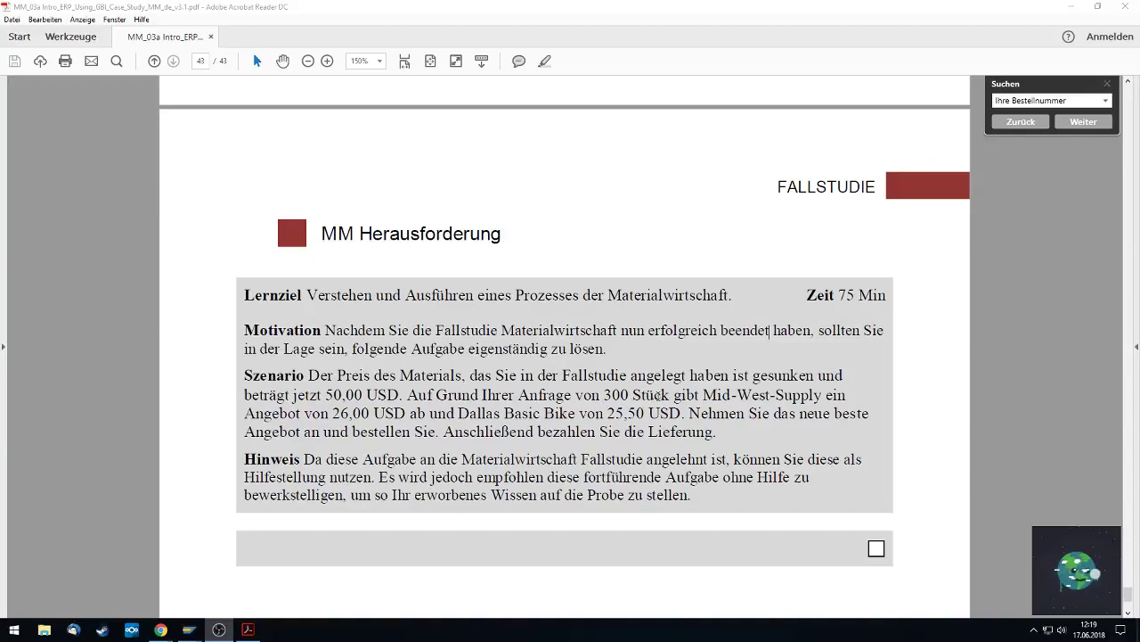
scroll(658, 389, down, 10)
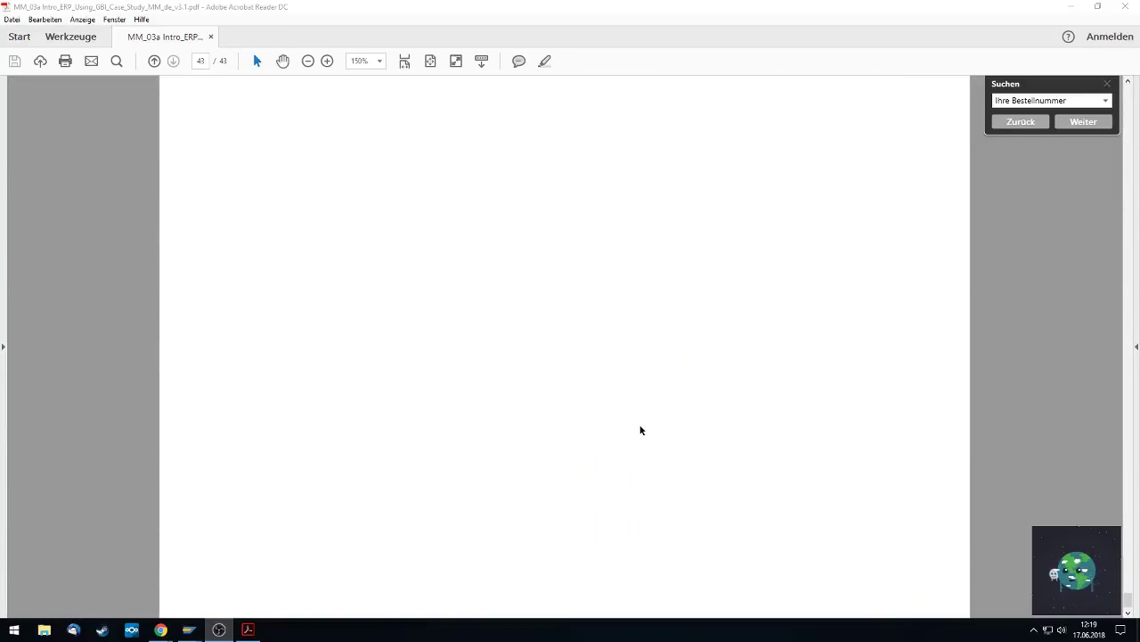